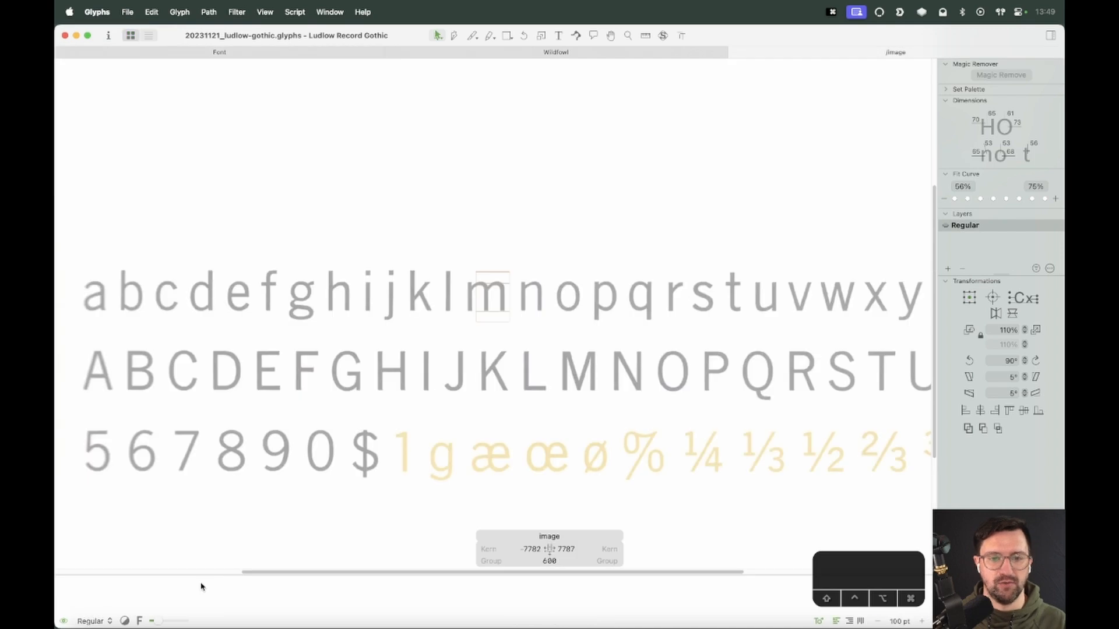
# Zoom out on the specimen image and close the extra edit tab
pyautogui.press('super+minus')
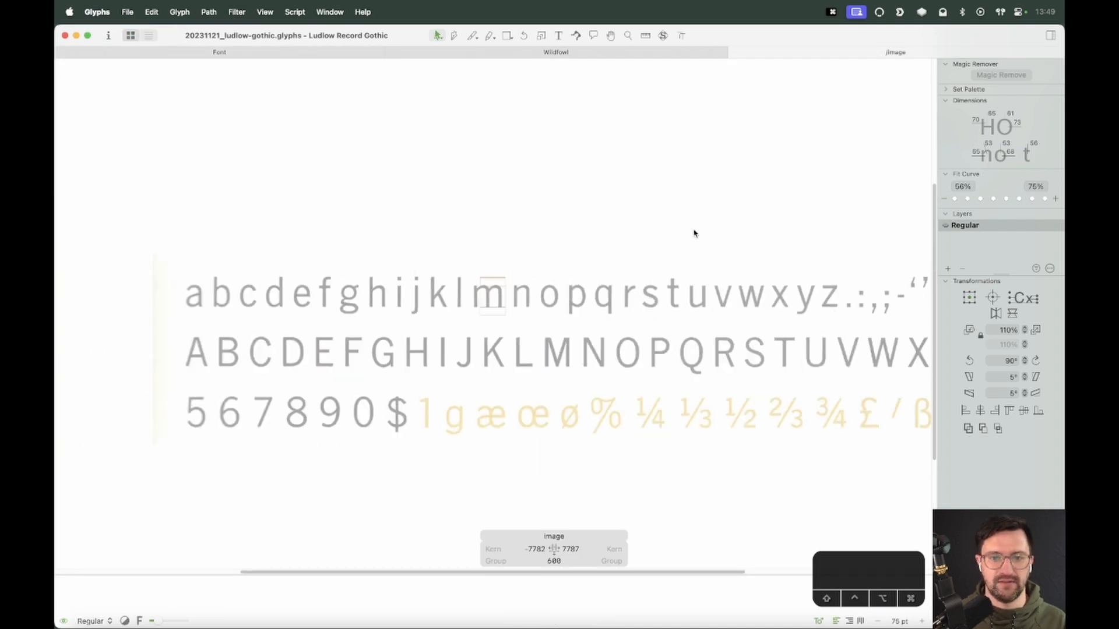
pyautogui.press('super+minus')
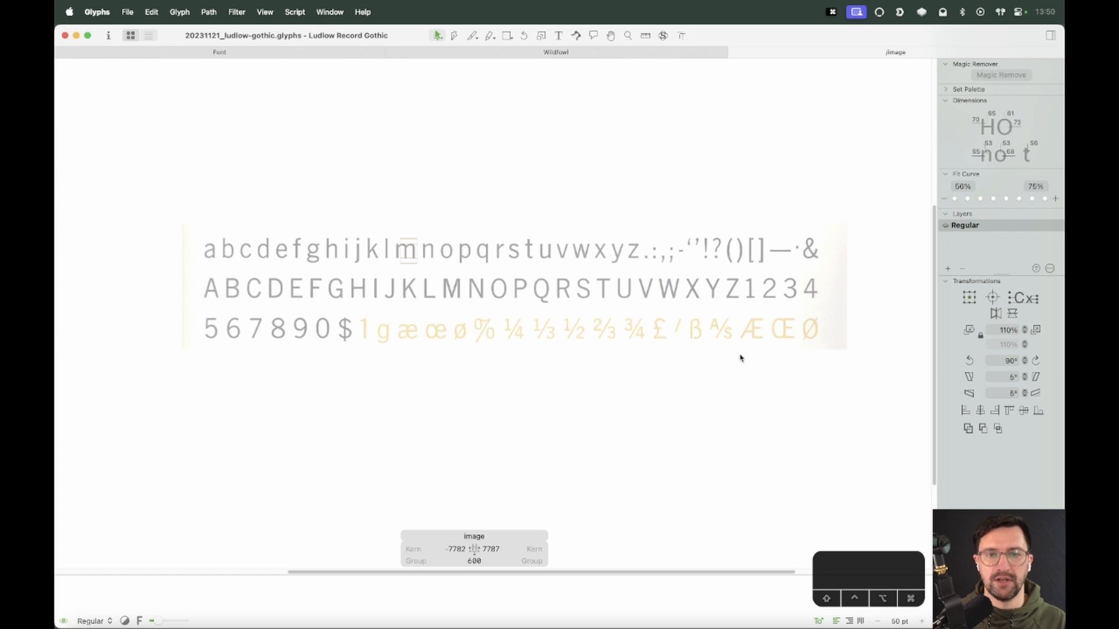
pyautogui.click(391, 52)
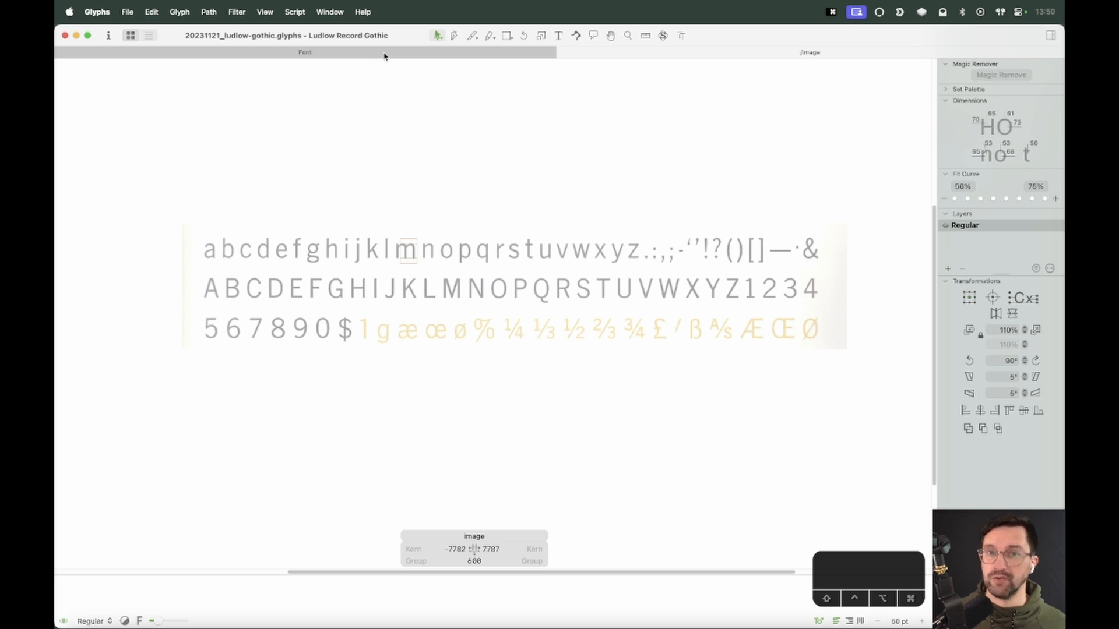
# Open the image glyph from the font overview and select its specimen image
pyautogui.click(385, 54)
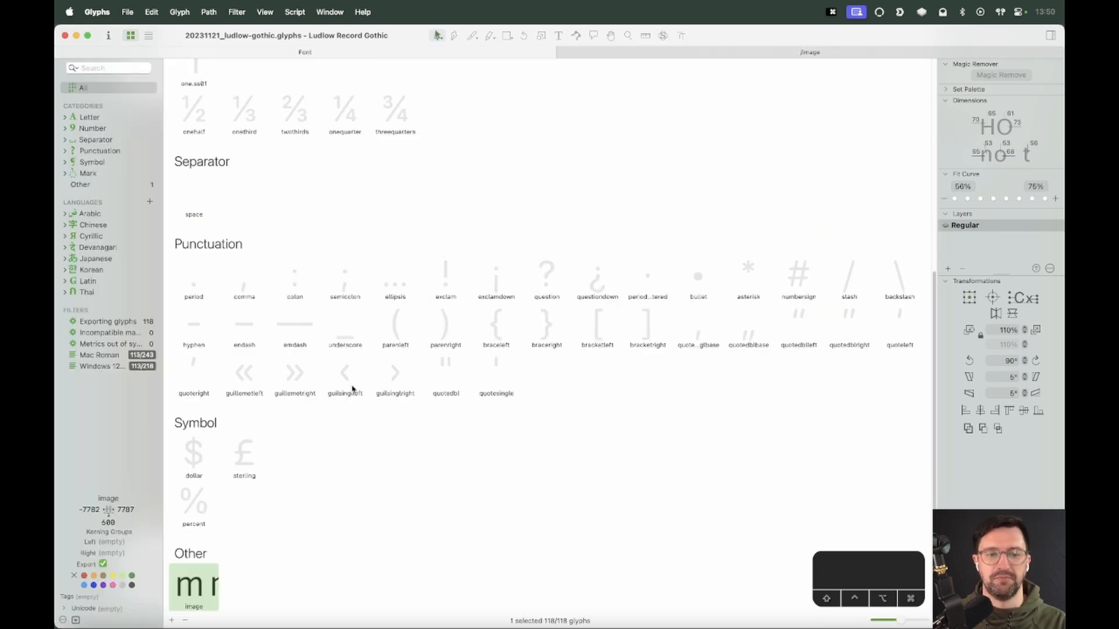
pyautogui.scroll(10, 505, 410)
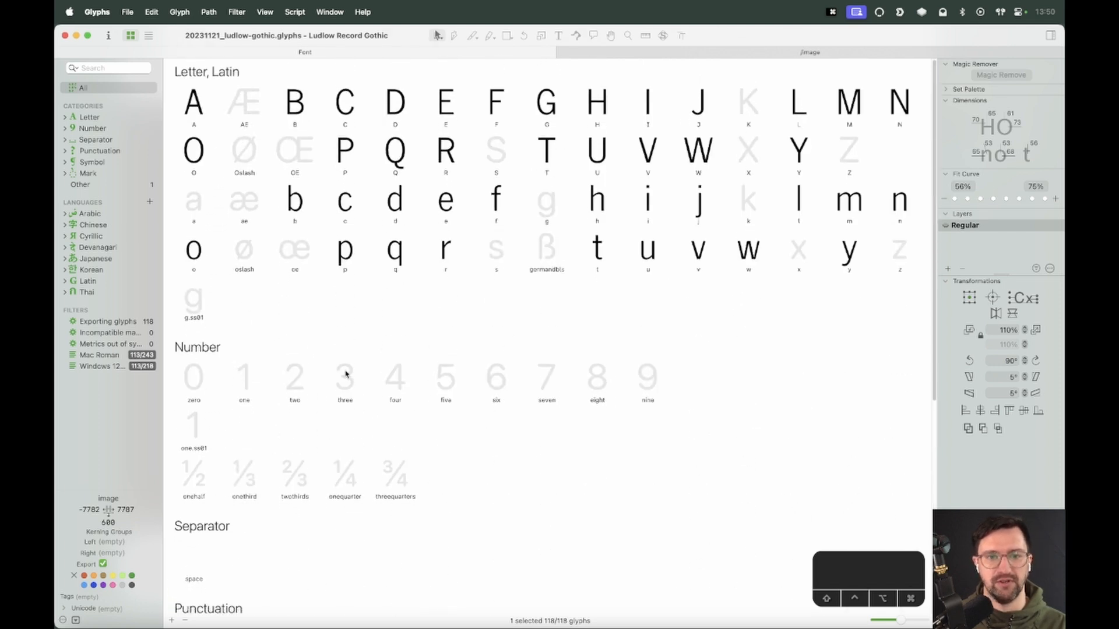
pyautogui.scroll(-7, 217, 525)
pyautogui.scroll(-3, 225, 532)
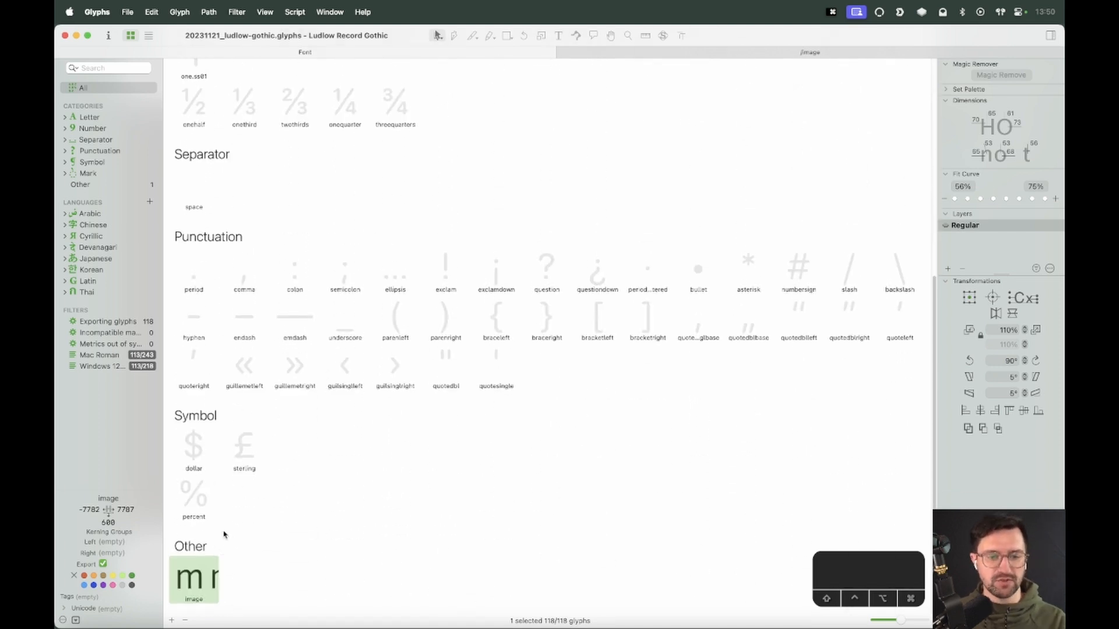
pyautogui.doubleClick(197, 587)
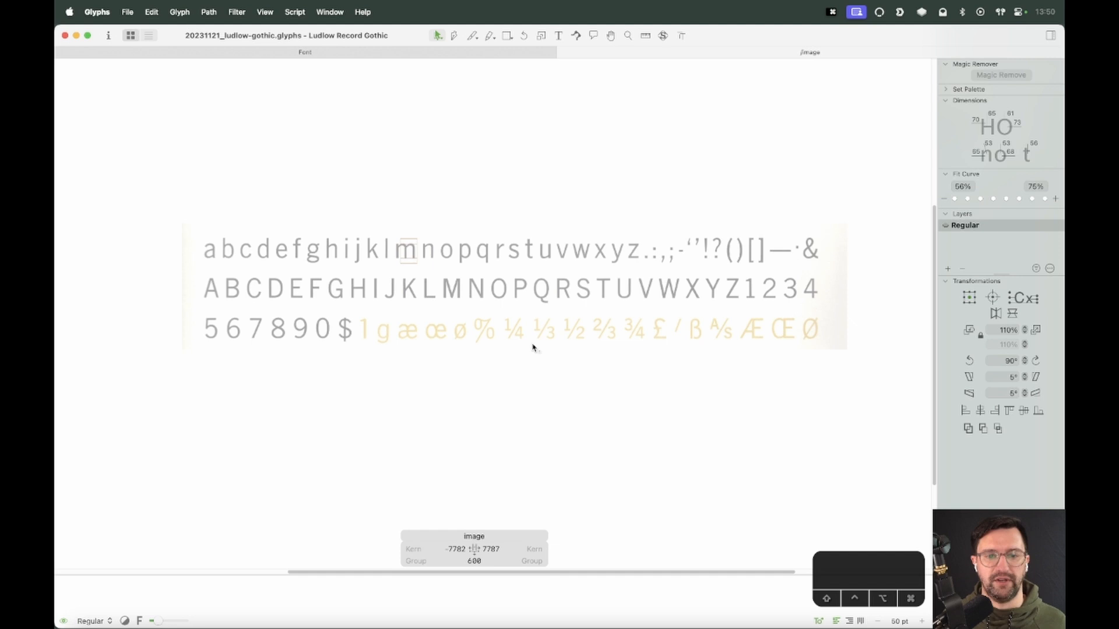
pyautogui.click(480, 51)
pyautogui.scroll(5, 609, 267)
pyautogui.scroll(3, 613, 267)
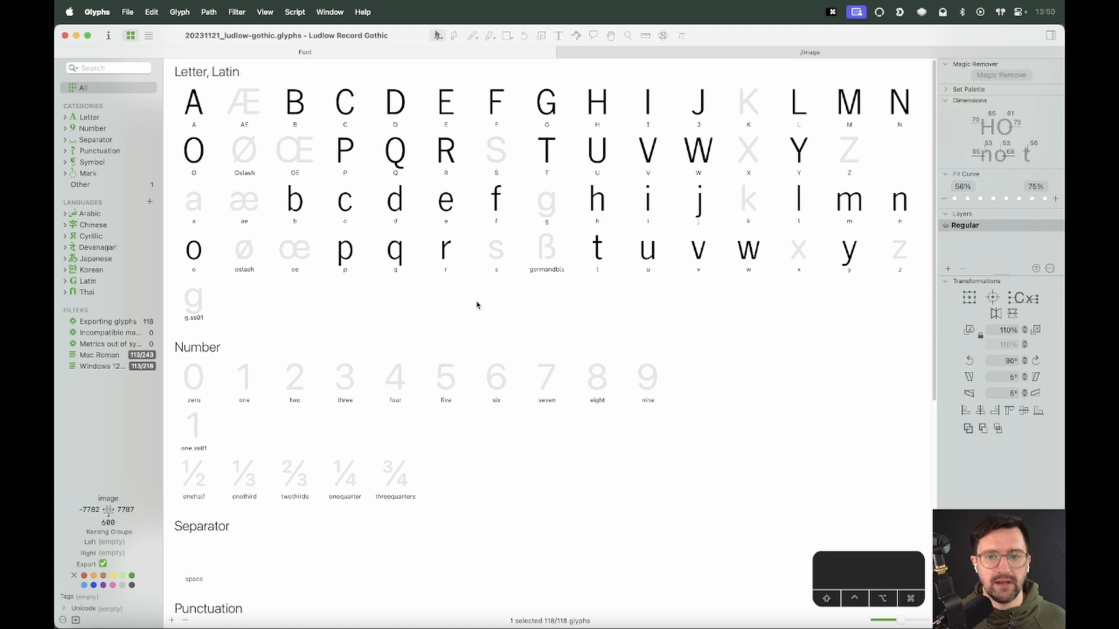
# Open the Z glyph and paste the specimen image into it
pyautogui.doubleClick(844, 152)
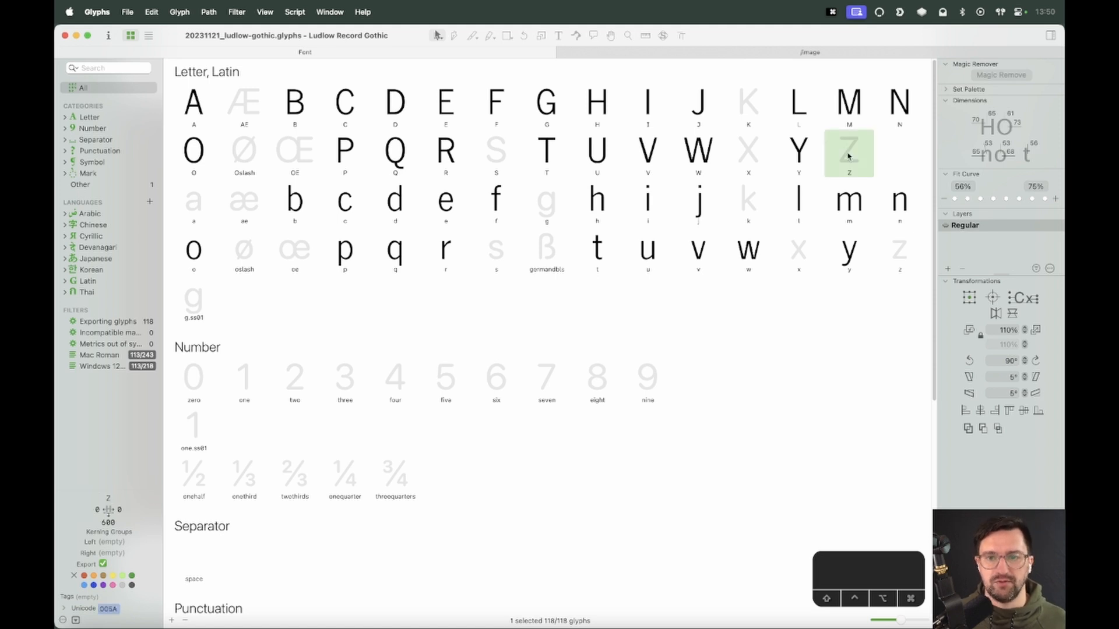
pyautogui.press('z')
pyautogui.click(536, 280)
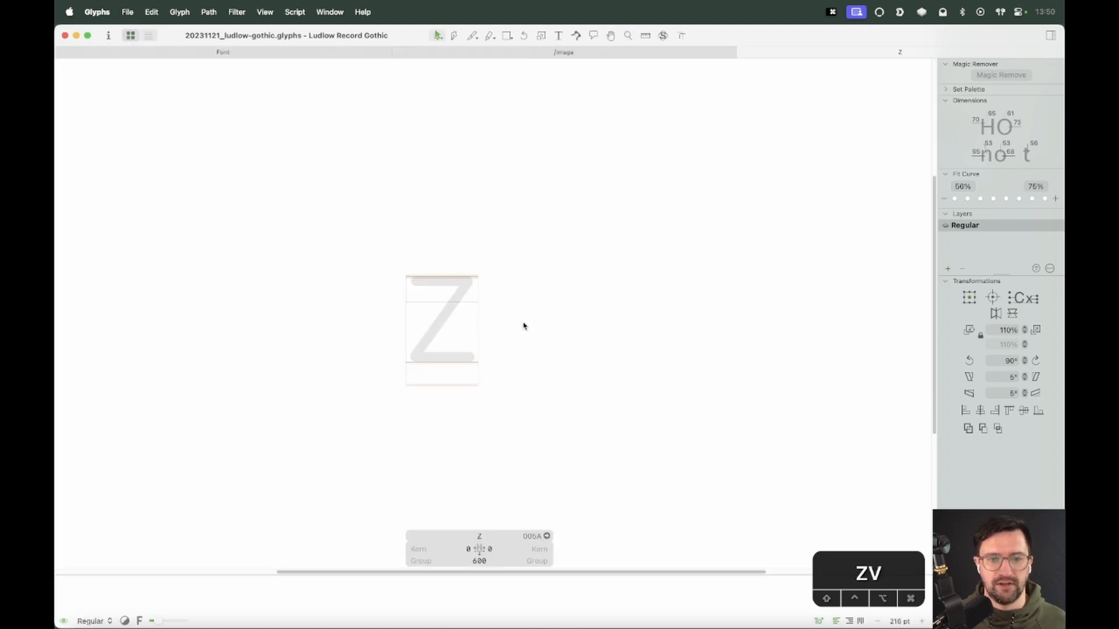
pyautogui.press('super+v')
# Position the pasted specimen so its scanned Z sits over the Z glyph's metrics
pyautogui.moveTo(862, 407); pyautogui.dragTo(348, 231)
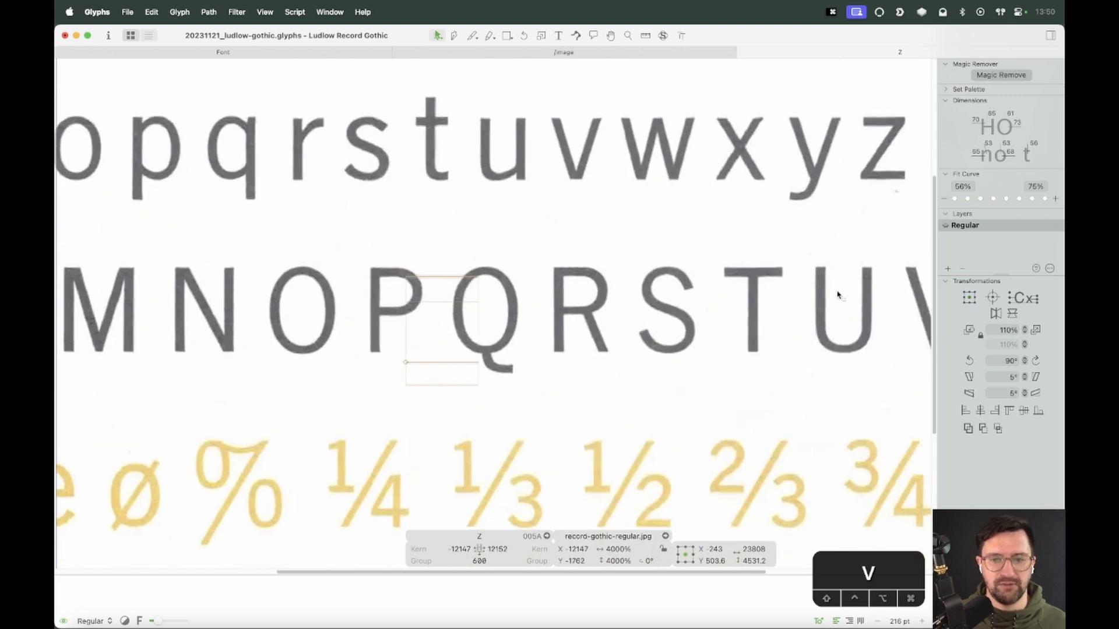
pyautogui.moveTo(906, 292); pyautogui.dragTo(592, 329)
pyautogui.moveTo(740, 321); pyautogui.dragTo(487, 321)
pyautogui.moveTo(772, 352); pyautogui.dragTo(498, 322)
pyautogui.press('z')
pyautogui.moveTo(518, 242); pyautogui.dragTo(376, 434)
pyautogui.press('v')
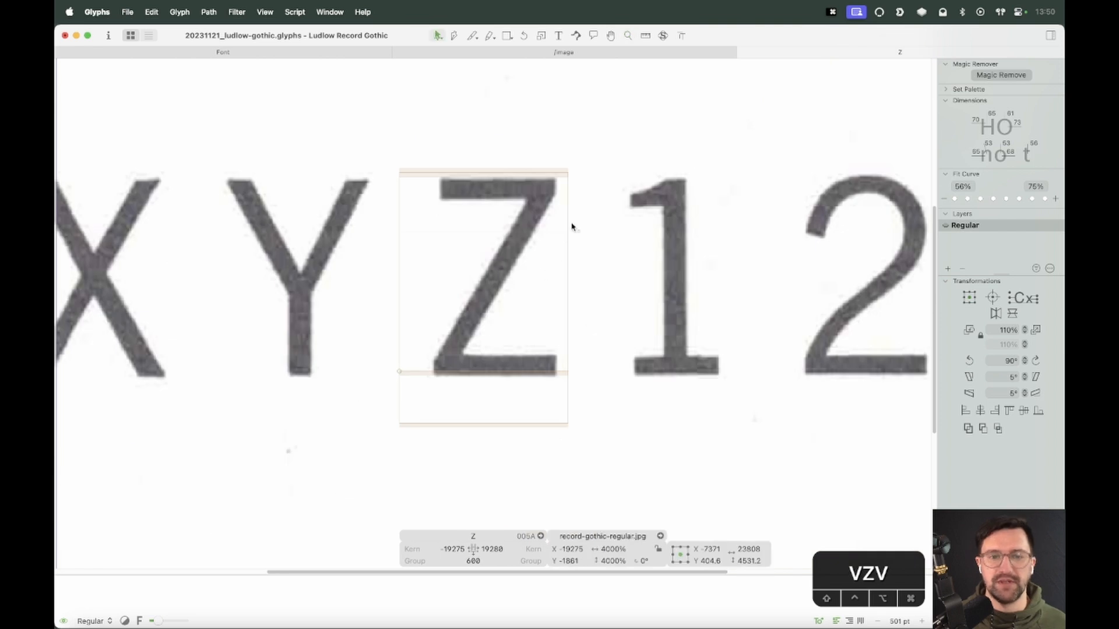
pyautogui.moveTo(572, 251); pyautogui.dragTo(556, 252)
pyautogui.hotkey('shift', 'Up')
pyautogui.hotkey('shift', 'Right')
pyautogui.press('Up')
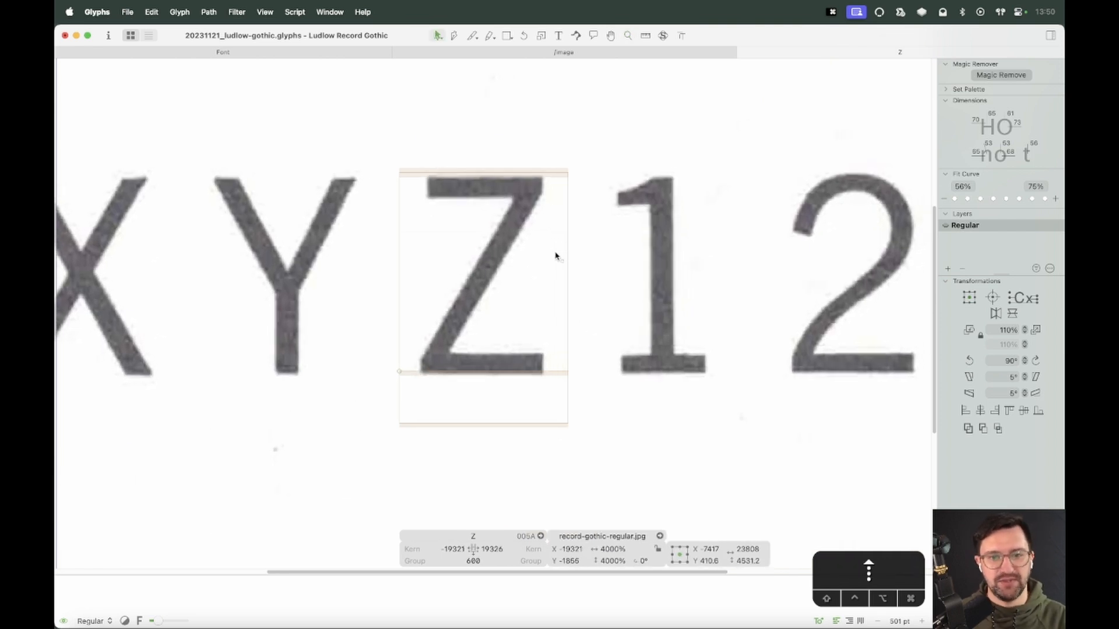
# Add O and H before the Z in the edit text as reference glyphs
pyautogui.rightClick(555, 250)
pyautogui.click(560, 256)
pyautogui.write('t')
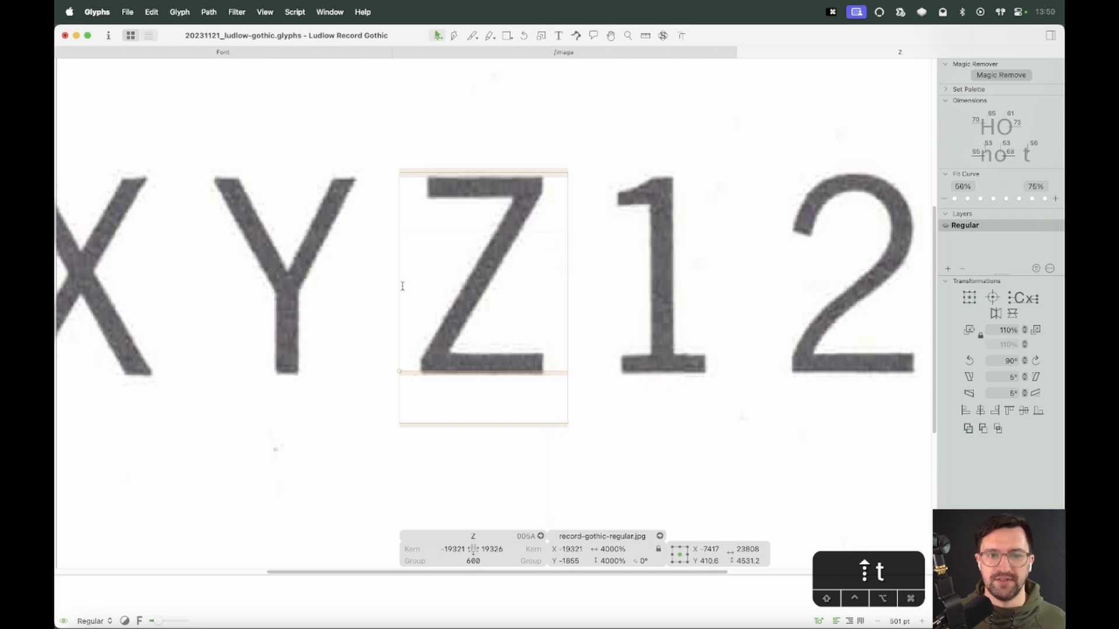
pyautogui.write('OH')
pyautogui.press('space')
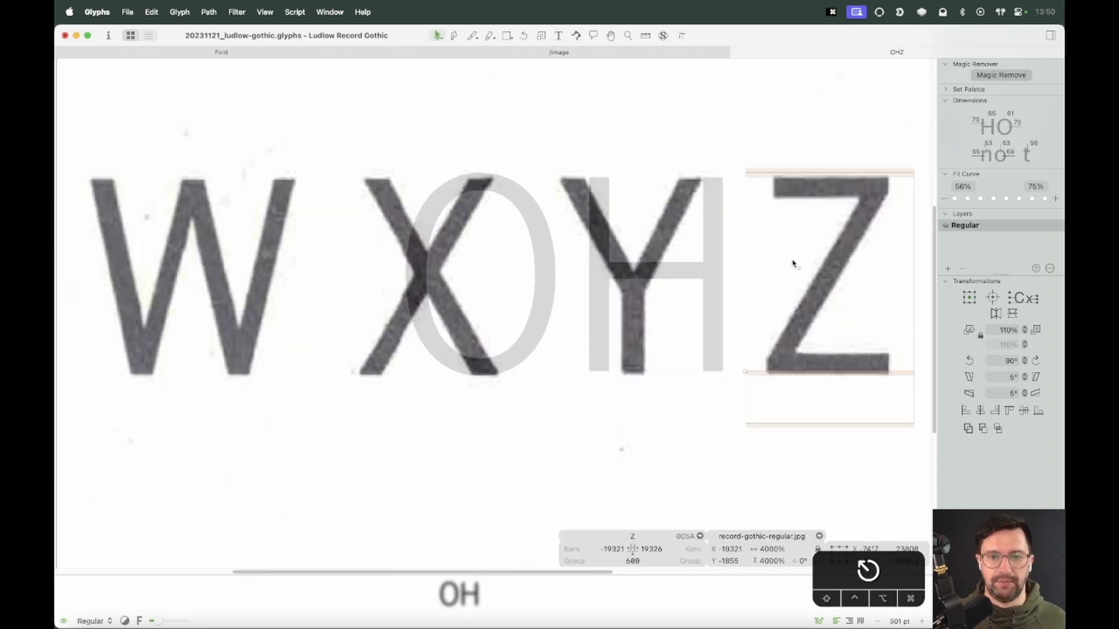
pyautogui.moveTo(794, 260); pyautogui.dragTo(504, 280)
pyautogui.press('Escape')
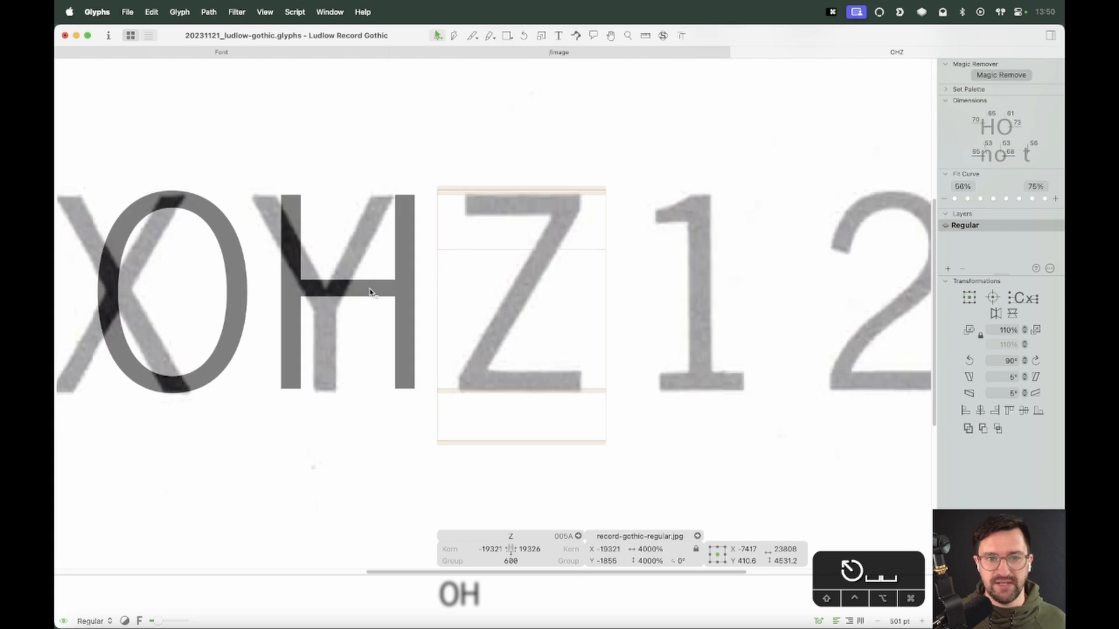
# Paste the H crossbar into the Z glyph and place it as the top bar
pyautogui.doubleClick(378, 286)
pyautogui.doubleClick(388, 281)
pyautogui.doubleClick(510, 271)
pyautogui.press('super+v')
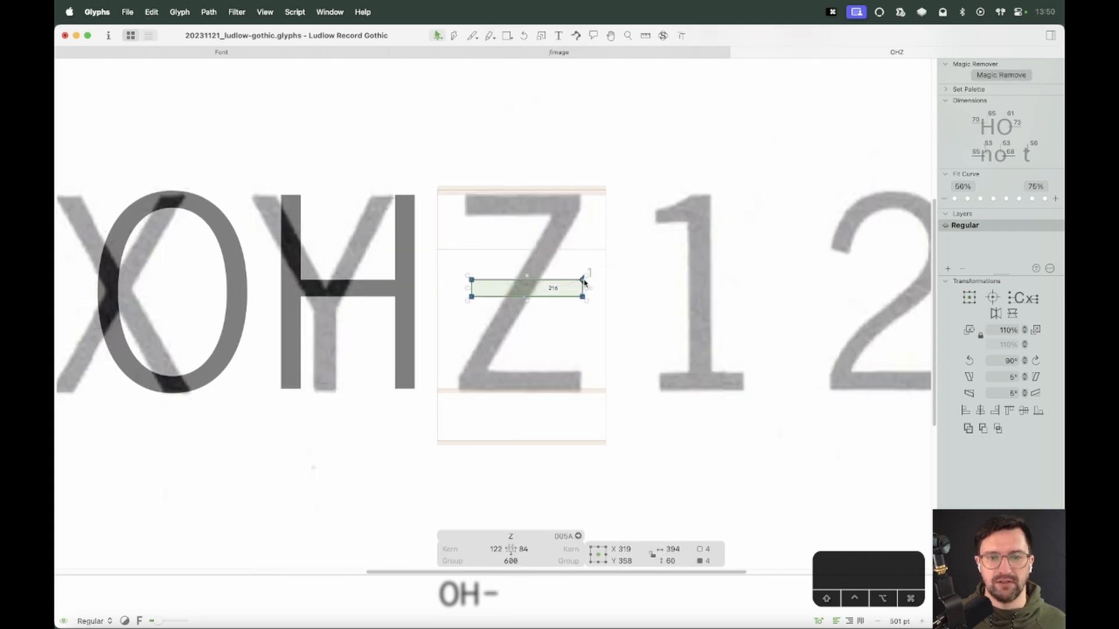
pyautogui.moveTo(583, 280); pyautogui.dragTo(562, 222)
pyautogui.press('Right')
pyautogui.hotkey('shift', 'Right')
# Duplicate the top bar and move the copy down to the baseline as the bottom bar
pyautogui.click(567, 269)
pyautogui.doubleClick(583, 201)
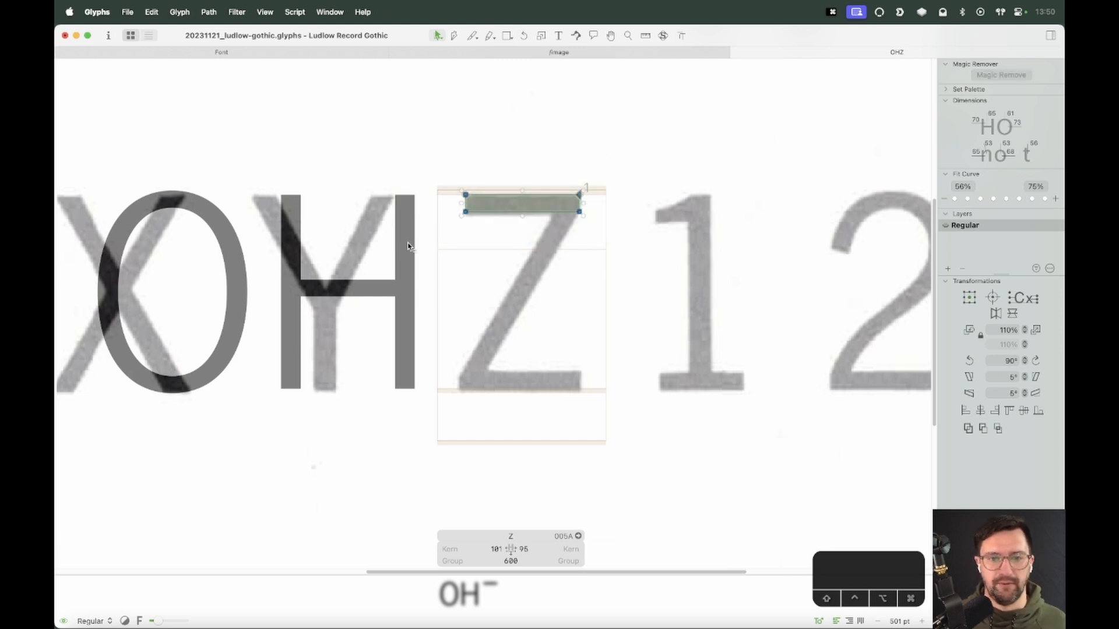
pyautogui.press('super+c')
pyautogui.press('super+v')
pyautogui.moveTo(583, 209); pyautogui.dragTo(580, 398)
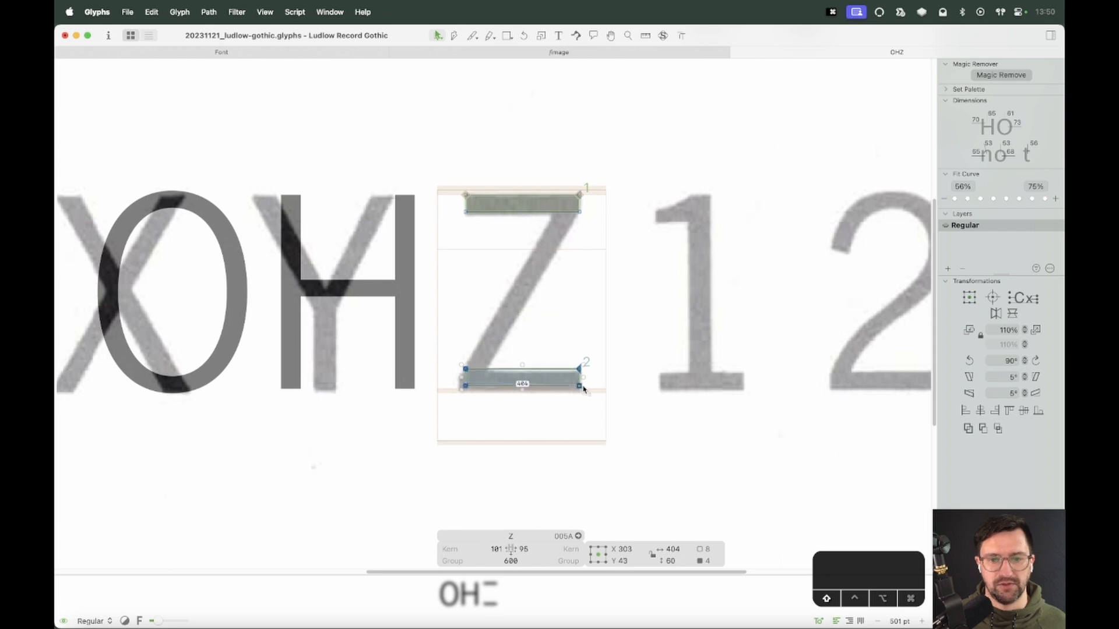
# Extend the bottom bar's left end outward to match the scanned Z
pyautogui.click(616, 375)
pyautogui.moveTo(487, 350); pyautogui.dragTo(459, 392)
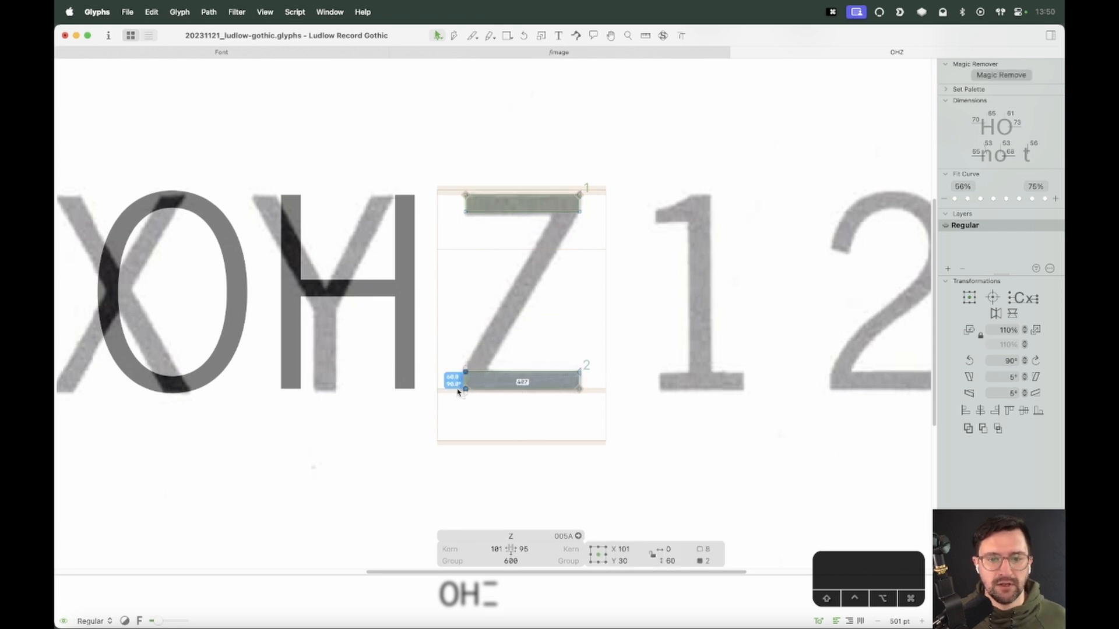
pyautogui.press('z')
pyautogui.moveTo(604, 303); pyautogui.dragTo(409, 455)
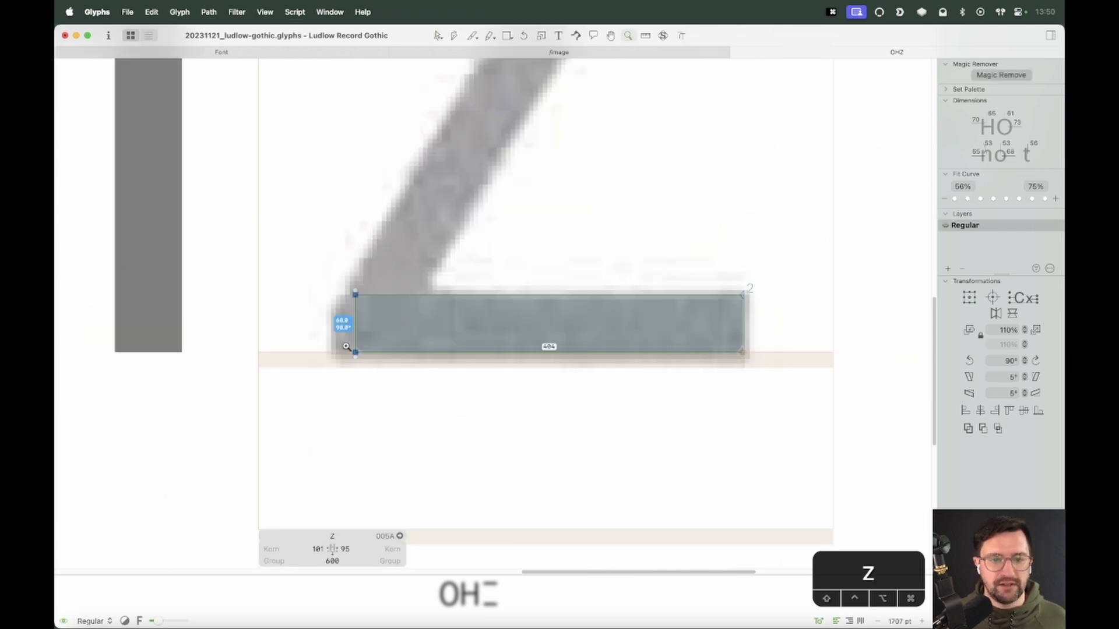
pyautogui.click(355, 309)
pyautogui.press('v')
pyautogui.moveTo(343, 303); pyautogui.dragTo(333, 359)
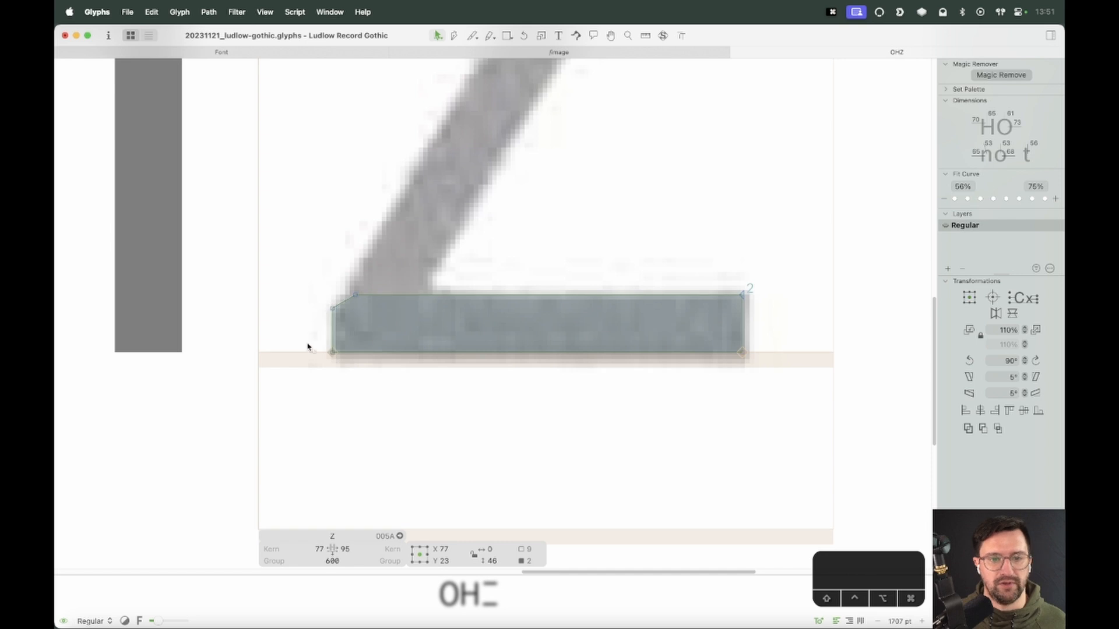
pyautogui.click(308, 344)
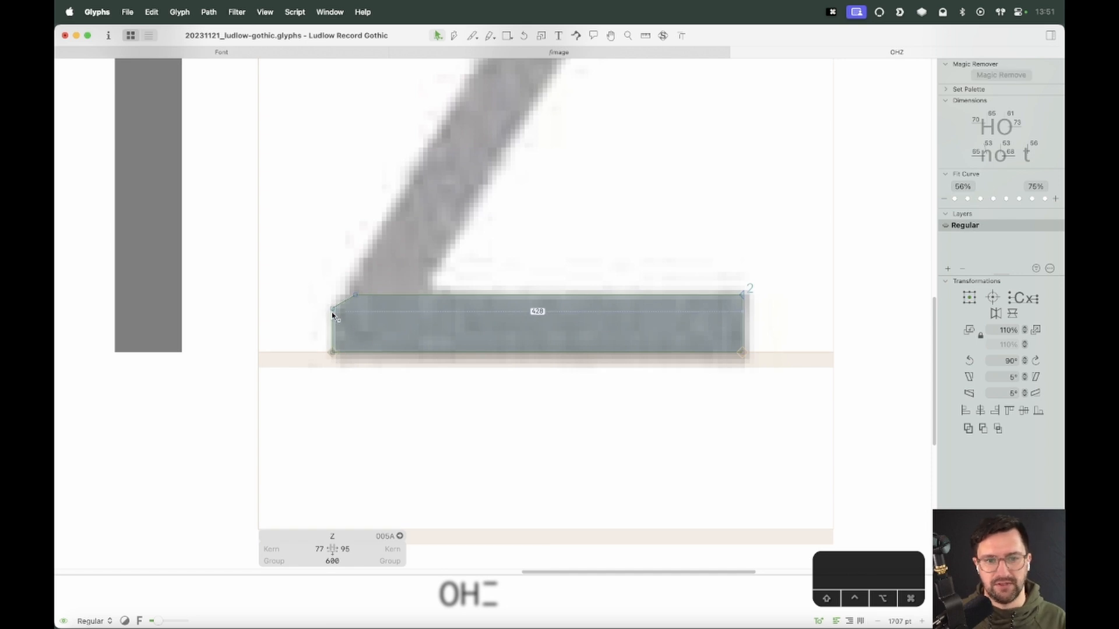
pyautogui.press('super+minus')
pyautogui.press('super+minus')
pyautogui.press('super+minus')
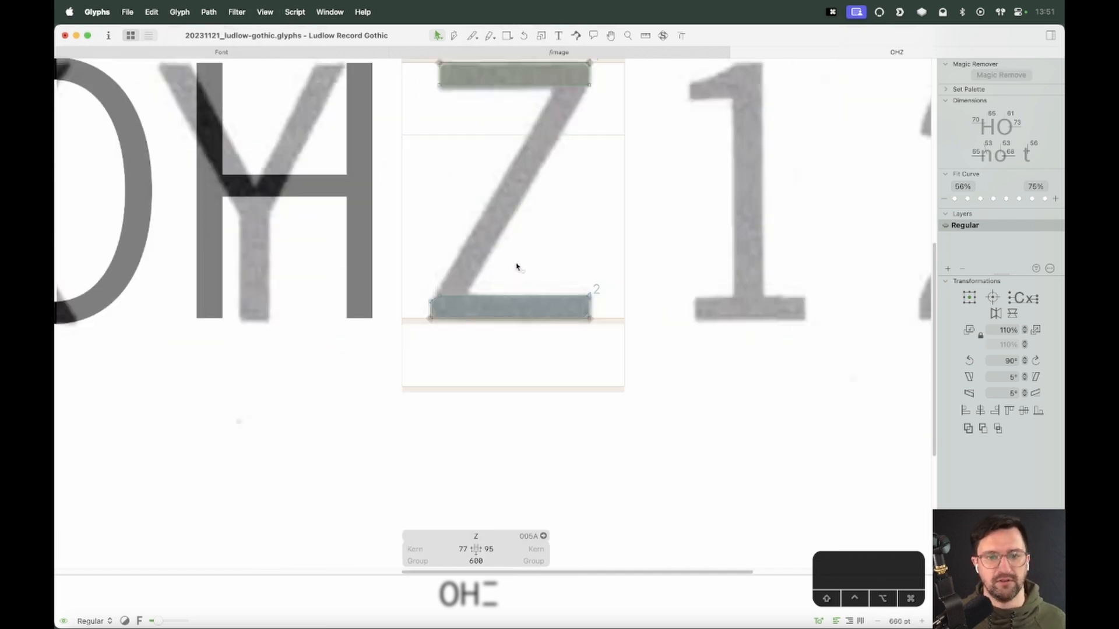
# Delete the top bar of the Z
pyautogui.press('space')
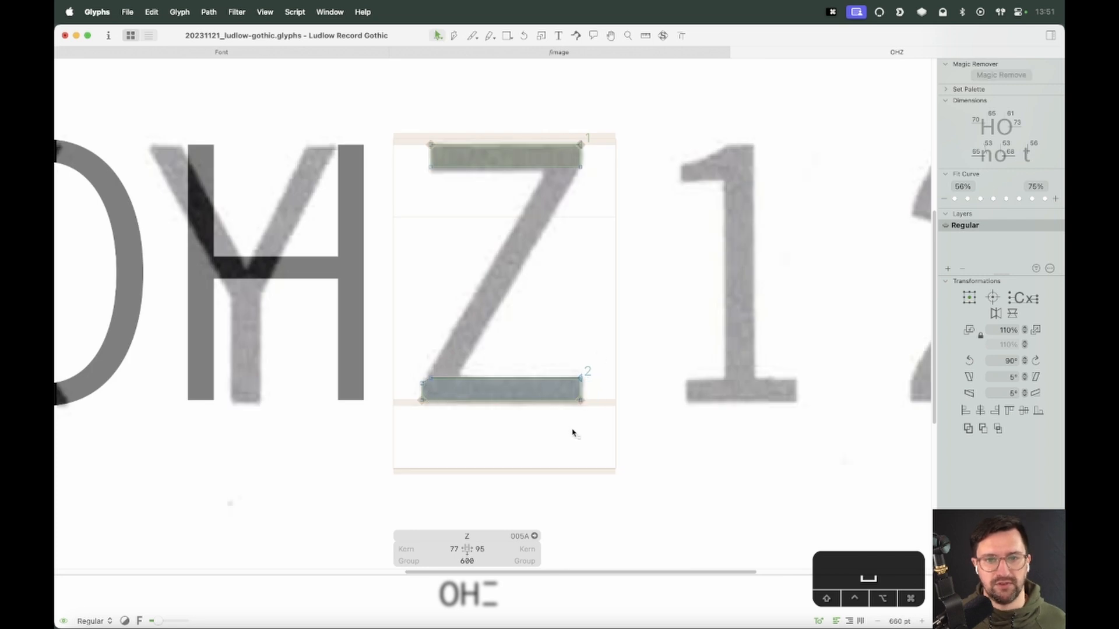
pyautogui.press('z')
pyautogui.moveTo(611, 120); pyautogui.dragTo(517, 247)
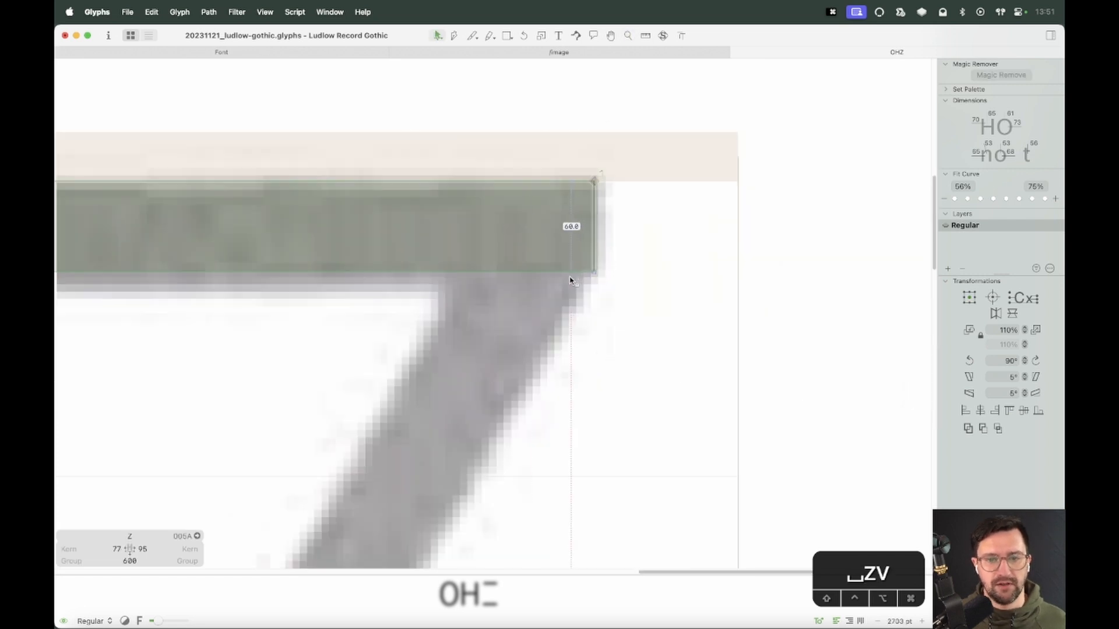
pyautogui.press('super+minus')
pyautogui.press('super+minus')
pyautogui.press('super+minus')
pyautogui.press('space')
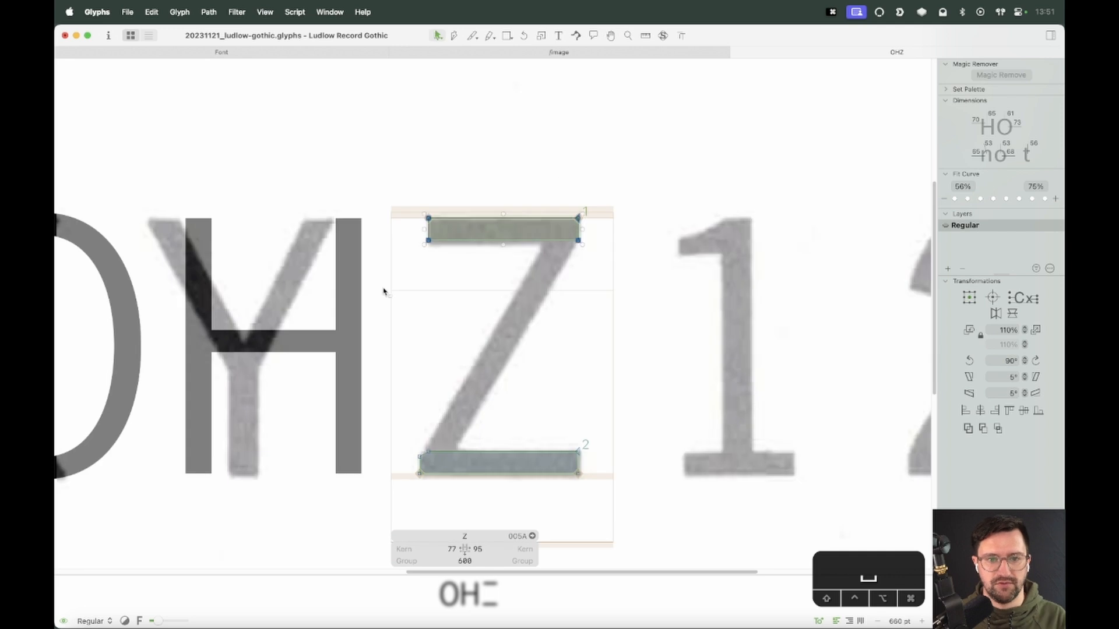
pyautogui.press('BackSpace')
# Copy the bottom bar and paste a duplicate
pyautogui.moveTo(577, 398); pyautogui.dragTo(409, 483)
pyautogui.press('super+c')
pyautogui.press('super+v')
pyautogui.click(575, 407)
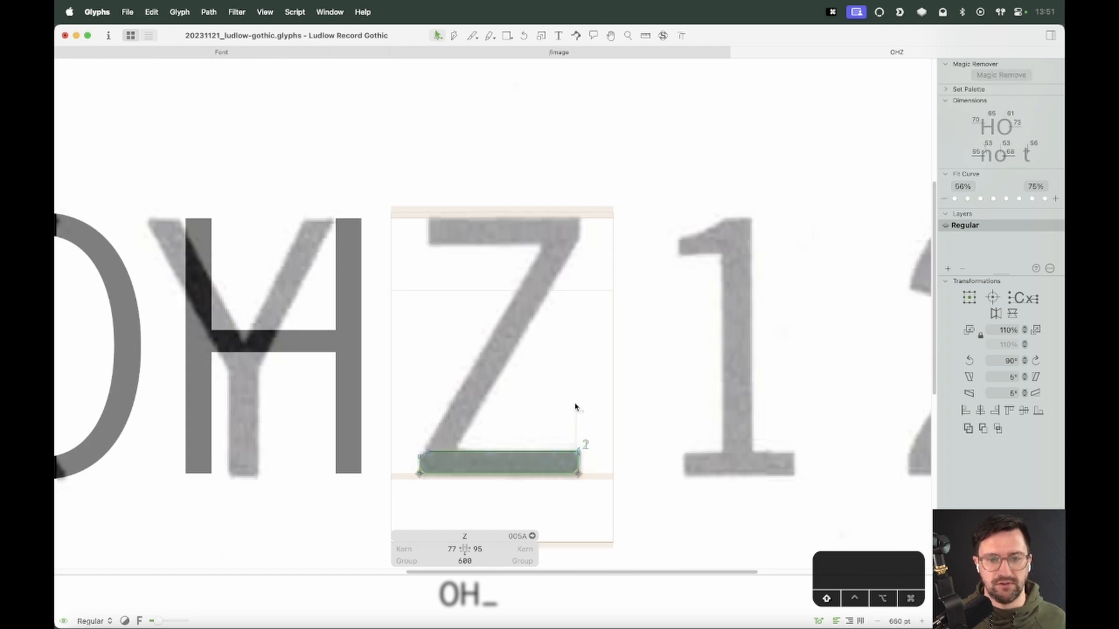
pyautogui.moveTo(584, 338); pyautogui.dragTo(585, 286)
# Move the duplicate bar up to the cap height and flip it horizontally and vertically
pyautogui.doubleClick(557, 452)
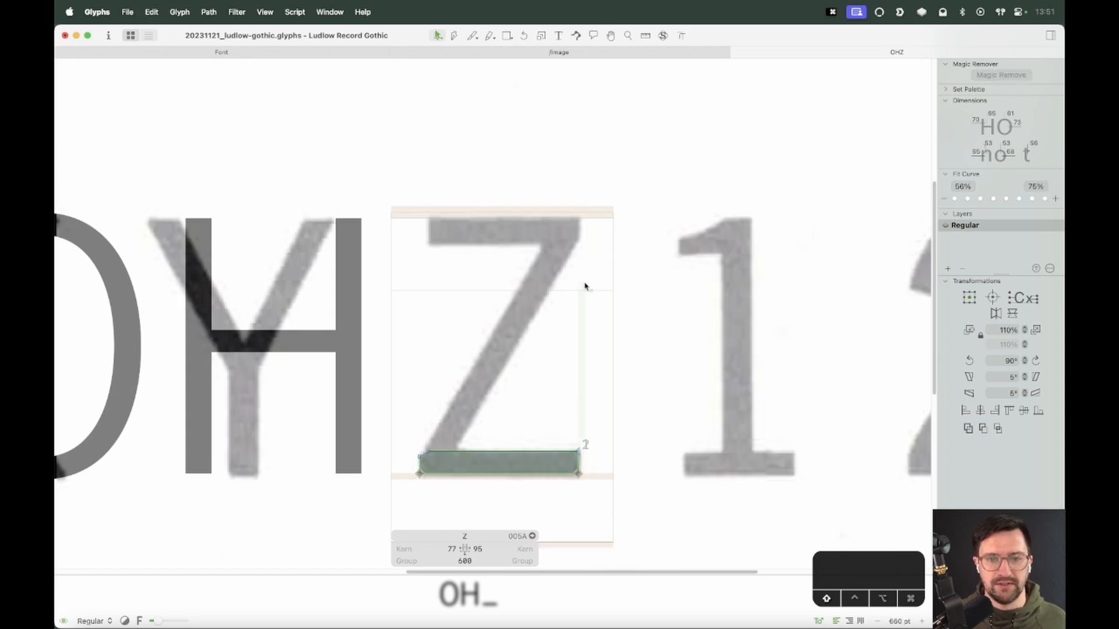
pyautogui.doubleClick(561, 452)
pyautogui.hotkey('shift', 'Up')
pyautogui.hotkey('shift', 'Up')
pyautogui.hotkey('shift', 'Up')
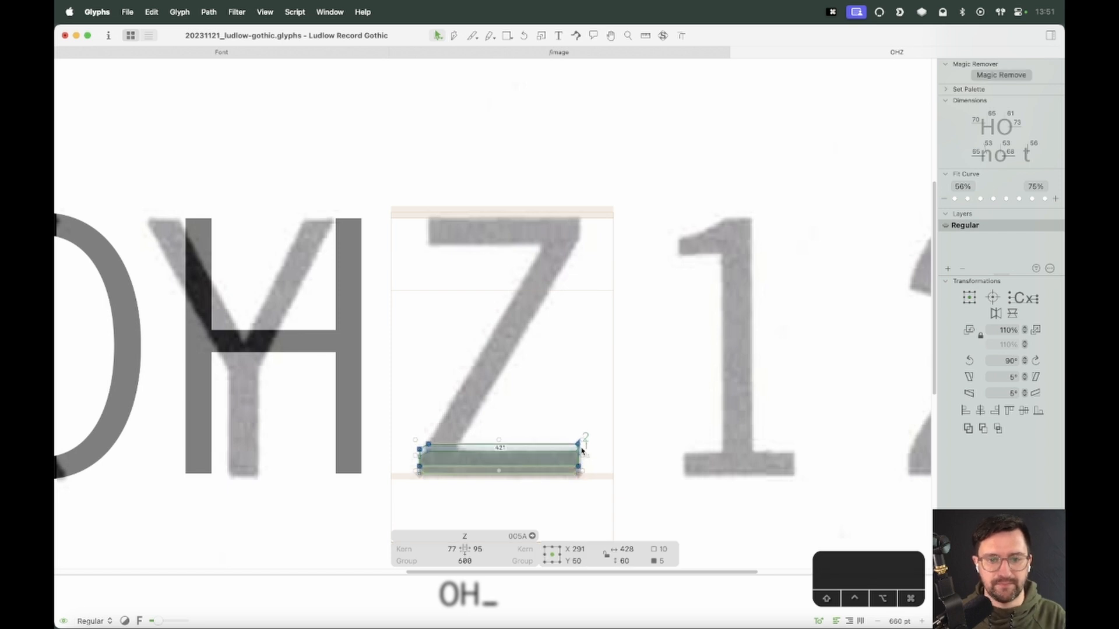
pyautogui.moveTo(581, 435); pyautogui.dragTo(580, 222)
pyautogui.click(996, 314)
pyautogui.click(1012, 314)
# Shift the top bar's left end 40 units to the right
pyautogui.press('z')
pyautogui.moveTo(405, 157); pyautogui.dragTo(552, 326)
pyautogui.press('v')
pyautogui.moveTo(360, 201); pyautogui.dragTo(305, 357)
pyautogui.hotkey('shift', 'Right')
pyautogui.hotkey('shift', 'Right')
pyautogui.hotkey('shift', 'Right')
pyautogui.hotkey('shift', 'Right')
pyautogui.moveTo(837, 163); pyautogui.dragTo(704, 358)
pyautogui.click(764, 362)
pyautogui.press('super+minus')
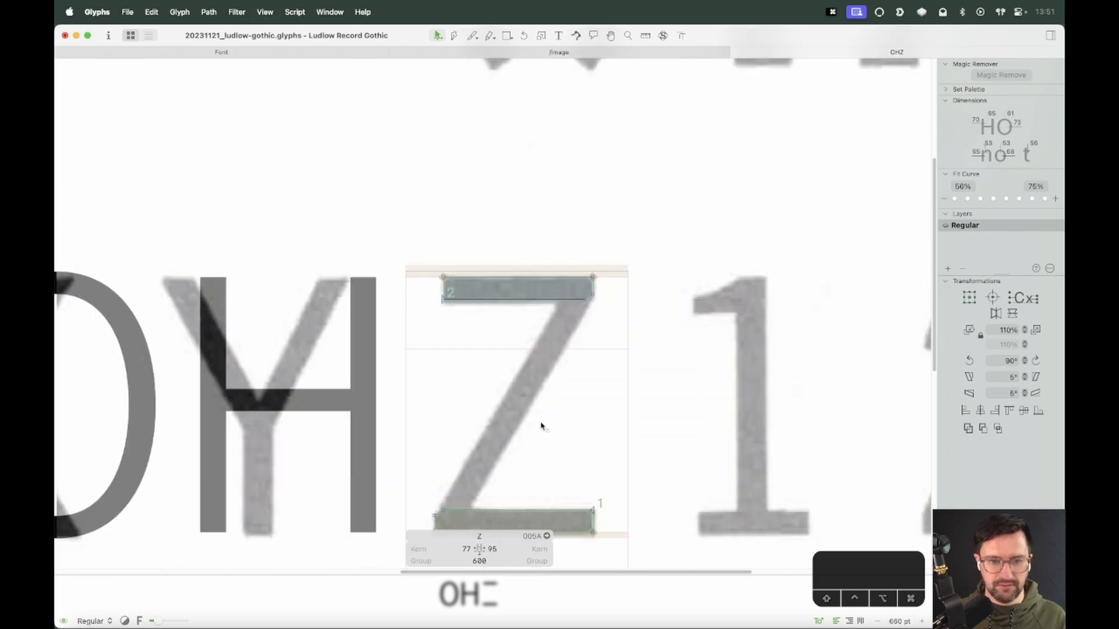
# Draw a vertical rectangle about 53 units wide spanning from the top bar to the bottom bar
pyautogui.press('space')
pyautogui.moveTo(540, 425); pyautogui.dragTo(574, 379)
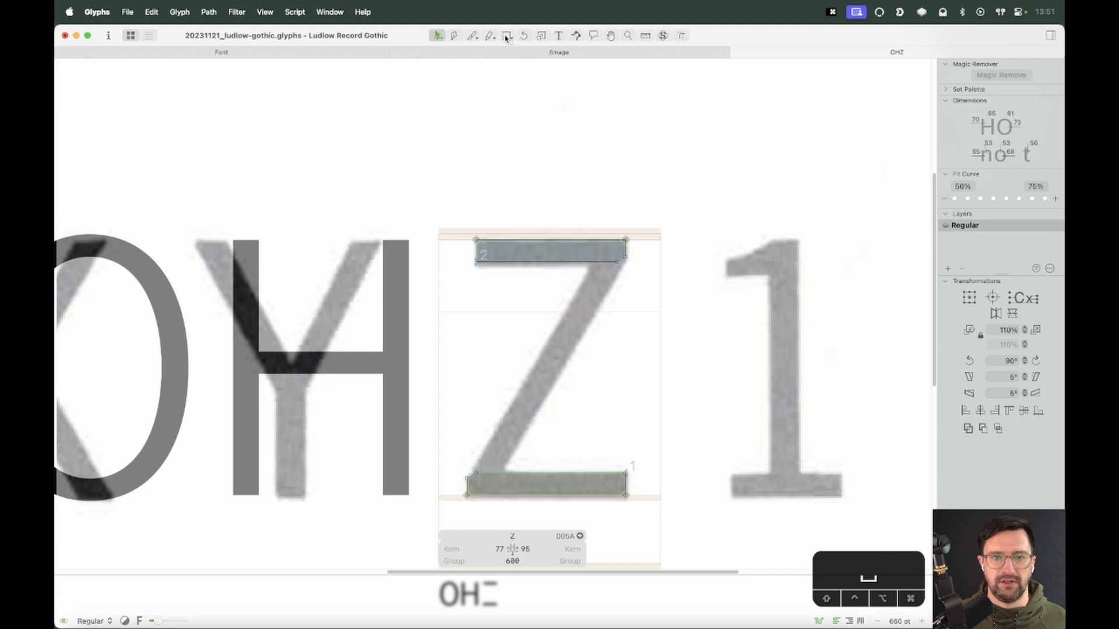
pyautogui.press('f')
pyautogui.moveTo(568, 263)
pyautogui.mouseDown()
pyautogui.moveTo(574, 437)
pyautogui.moveTo(591, 482)
pyautogui.mouseUp()
pyautogui.press('v')
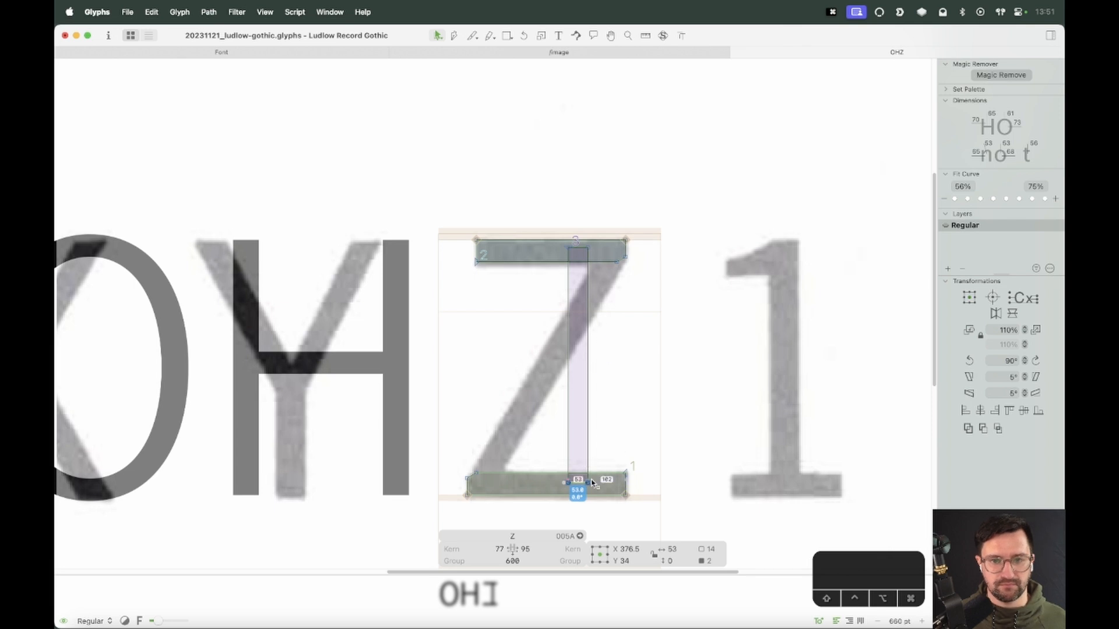
# Move the rectangle's bottom nodes to the bottom bar's left end to slant it into a diagonal
pyautogui.press('z')
pyautogui.moveTo(636, 422); pyautogui.dragTo(390, 509)
pyautogui.press('v')
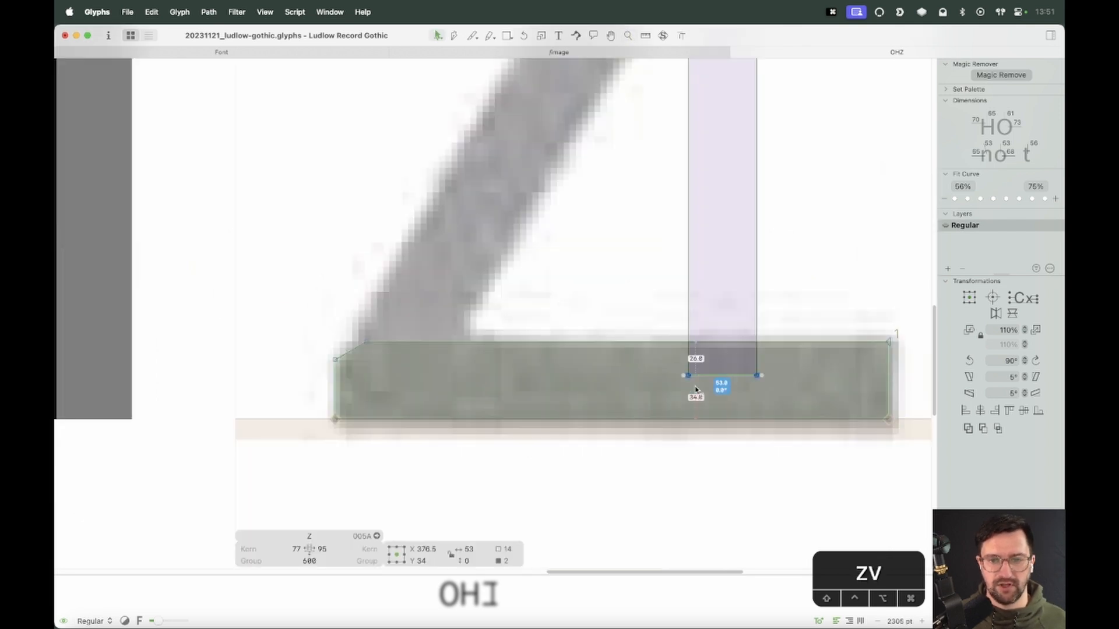
pyautogui.moveTo(756, 376); pyautogui.dragTo(406, 361)
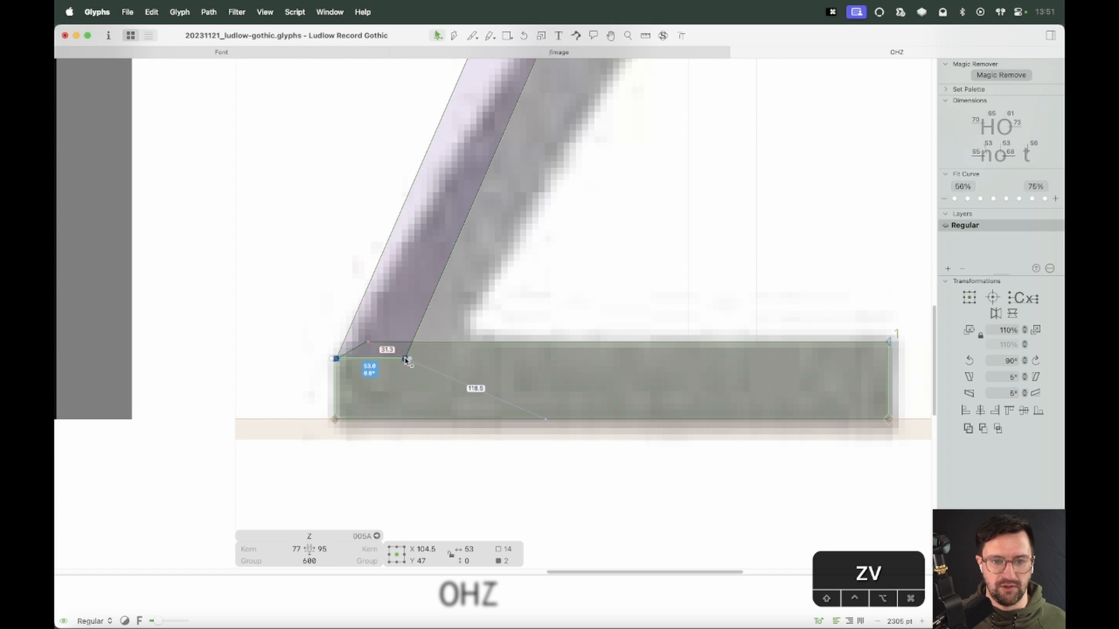
# Zoom in on the diagonal's lower junction with the bottom bar and preview the filled letter
pyautogui.press('z')
pyautogui.moveTo(460, 307); pyautogui.dragTo(336, 390)
pyautogui.press('v')
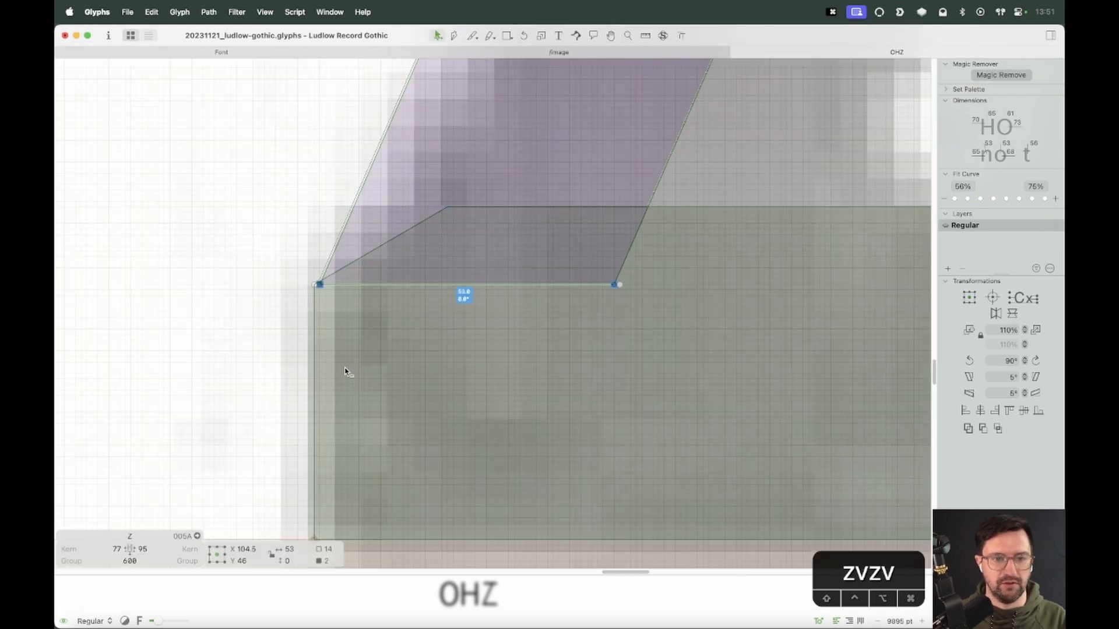
pyautogui.press('super+minus')
pyautogui.press('super+minus')
pyautogui.press('super+minus')
pyautogui.press('space')
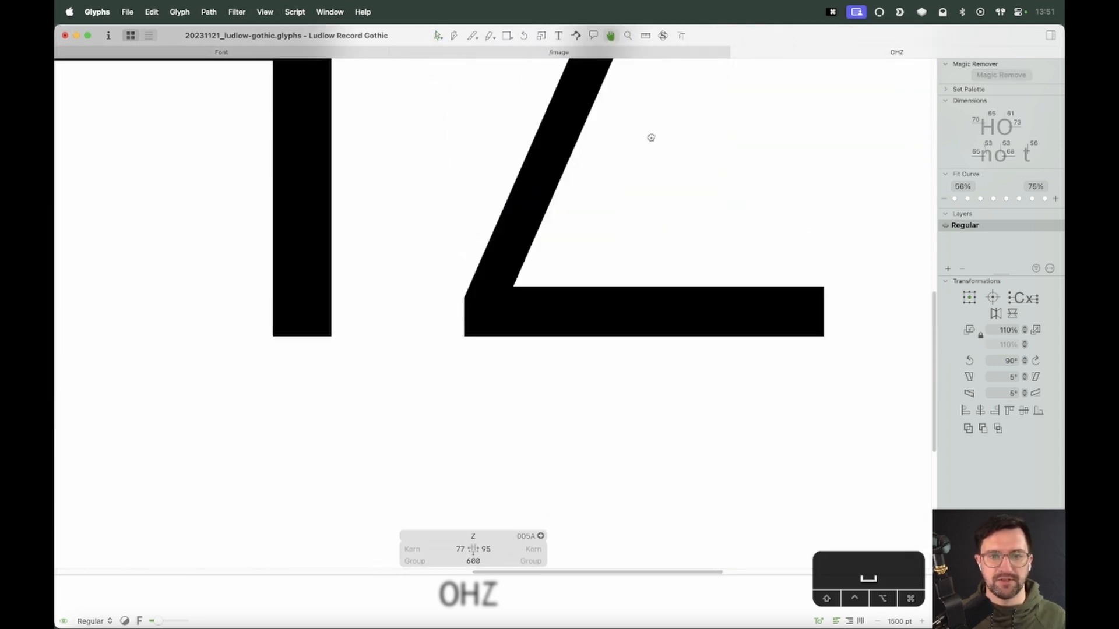
# Move the diagonal's upper nodes up to the top bar's upper right corner
pyautogui.moveTo(652, 137); pyautogui.dragTo(530, 554)
pyautogui.press('space')
pyautogui.press('space')
pyautogui.moveTo(559, 332); pyautogui.dragTo(525, 455)
pyautogui.moveTo(617, 299); pyautogui.dragTo(494, 329)
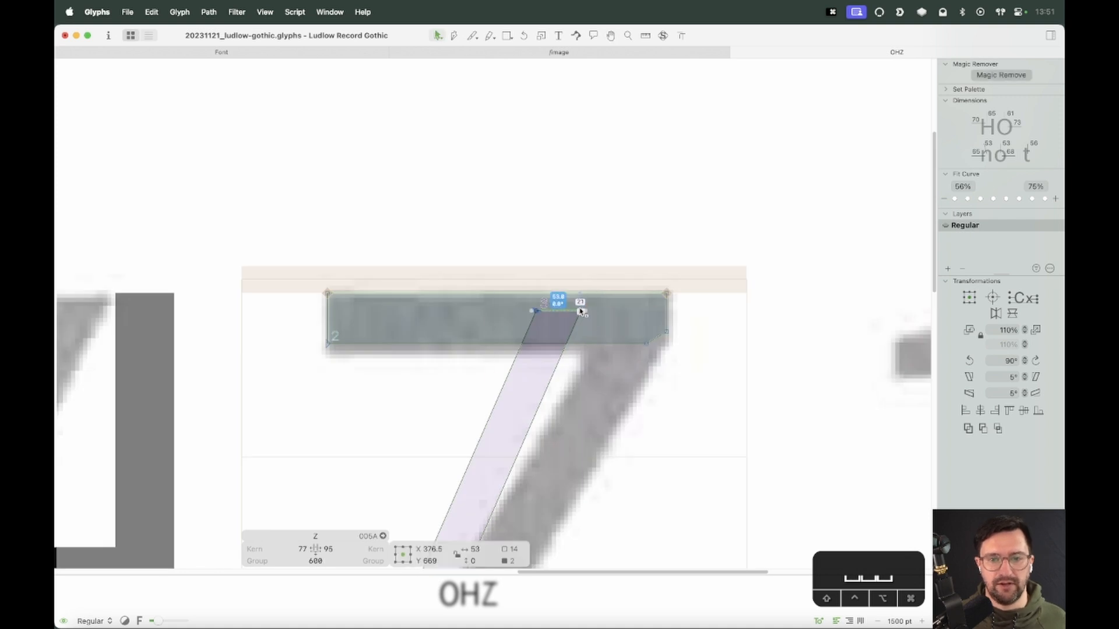
pyautogui.moveTo(581, 312)
pyautogui.mouseDown()
pyautogui.moveTo(665, 332)
pyautogui.moveTo(610, 328)
pyautogui.mouseUp()
pyautogui.press('z')
pyautogui.press('v')
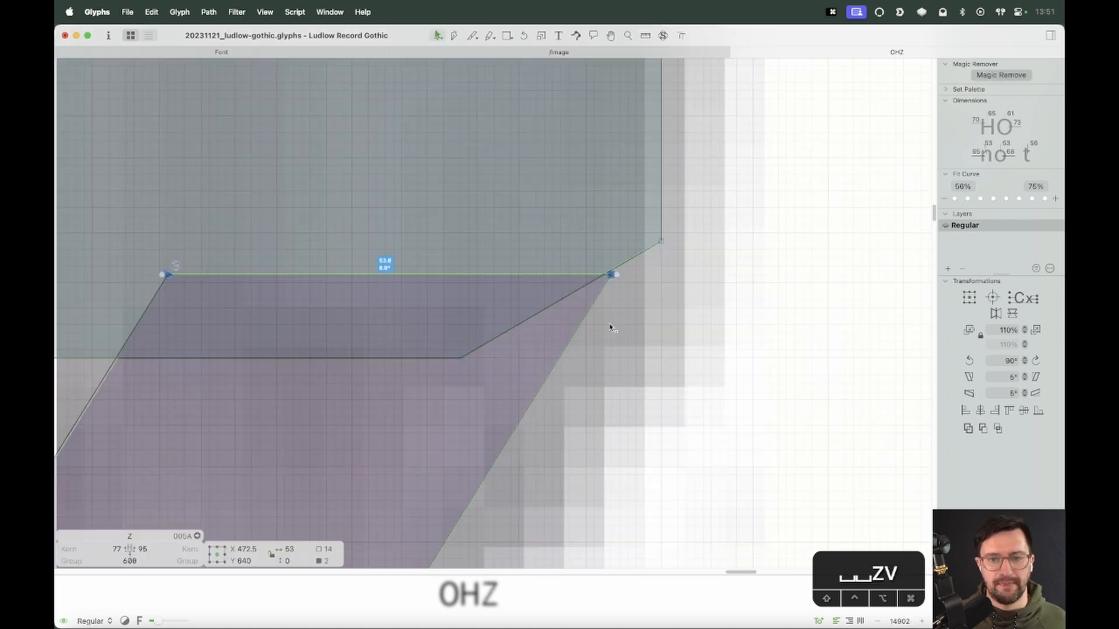
pyautogui.click(617, 282)
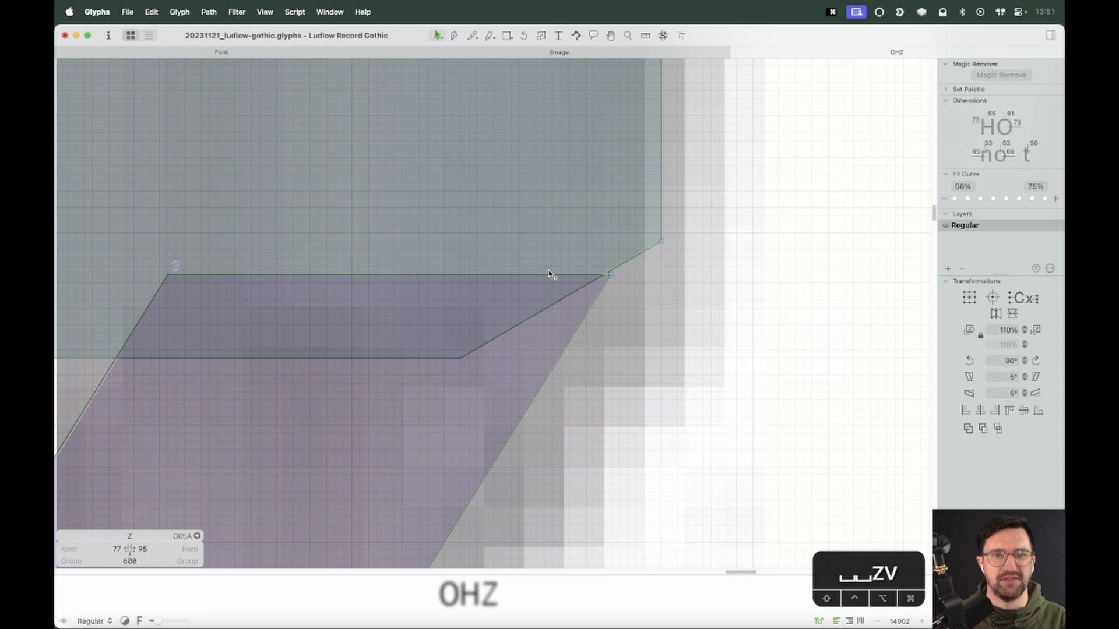
pyautogui.click(610, 275)
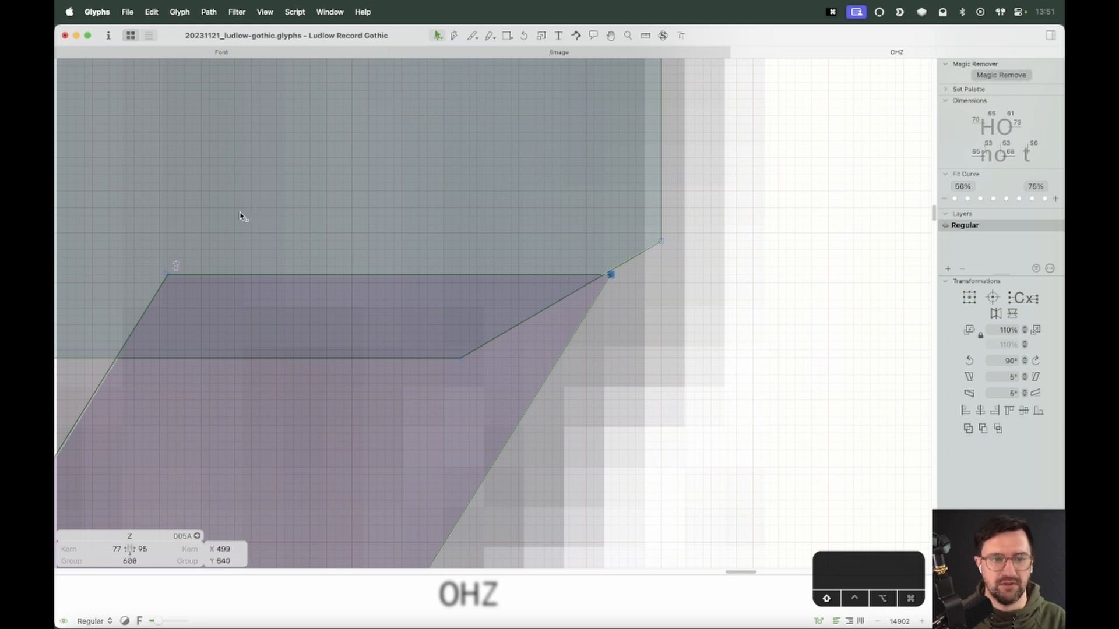
pyautogui.keyDown('shift'); pyautogui.click(167, 274); pyautogui.keyUp('shift')
pyautogui.moveTo(609, 275); pyautogui.dragTo(662, 243)
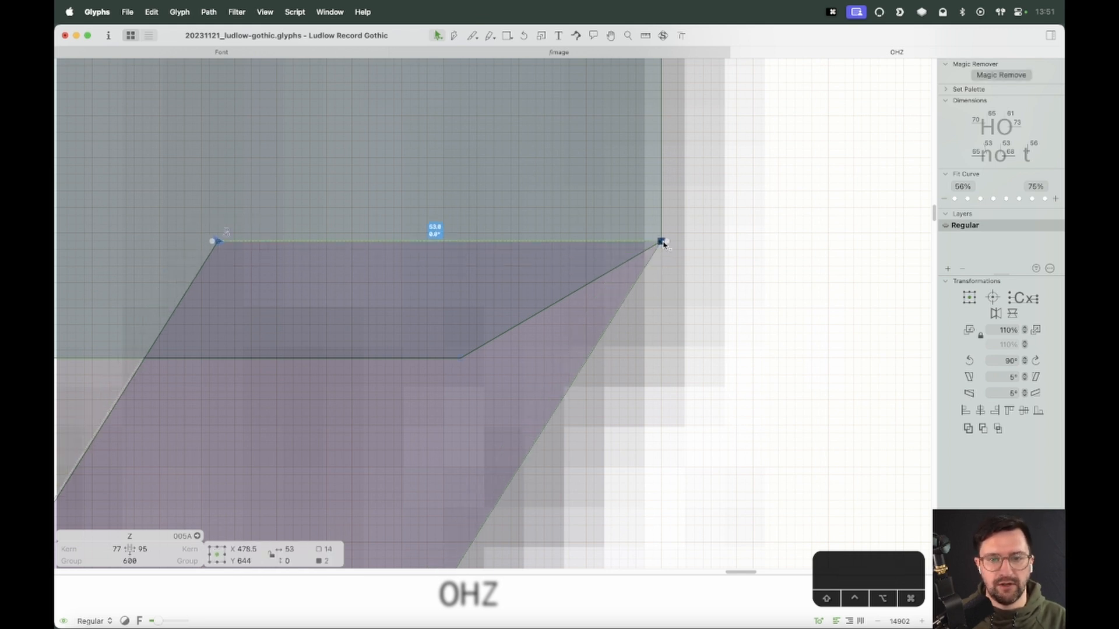
pyautogui.click(689, 297)
# Zoom out and preview the filled Z beside the other letters
pyautogui.press('super+minus')
pyautogui.press('super+minus')
pyautogui.press('super+minus')
pyautogui.press('super+minus')
pyautogui.press('space')
pyautogui.moveTo(489, 416); pyautogui.dragTo(615, 228)
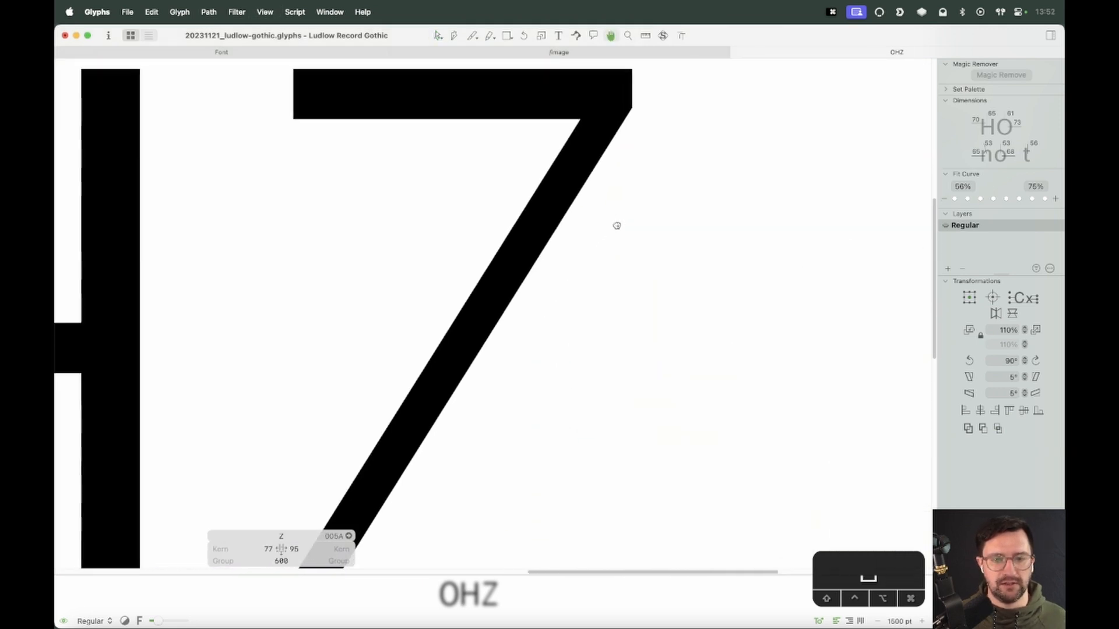
pyautogui.press('super+minus')
pyautogui.press('super+minus')
pyautogui.press('space')
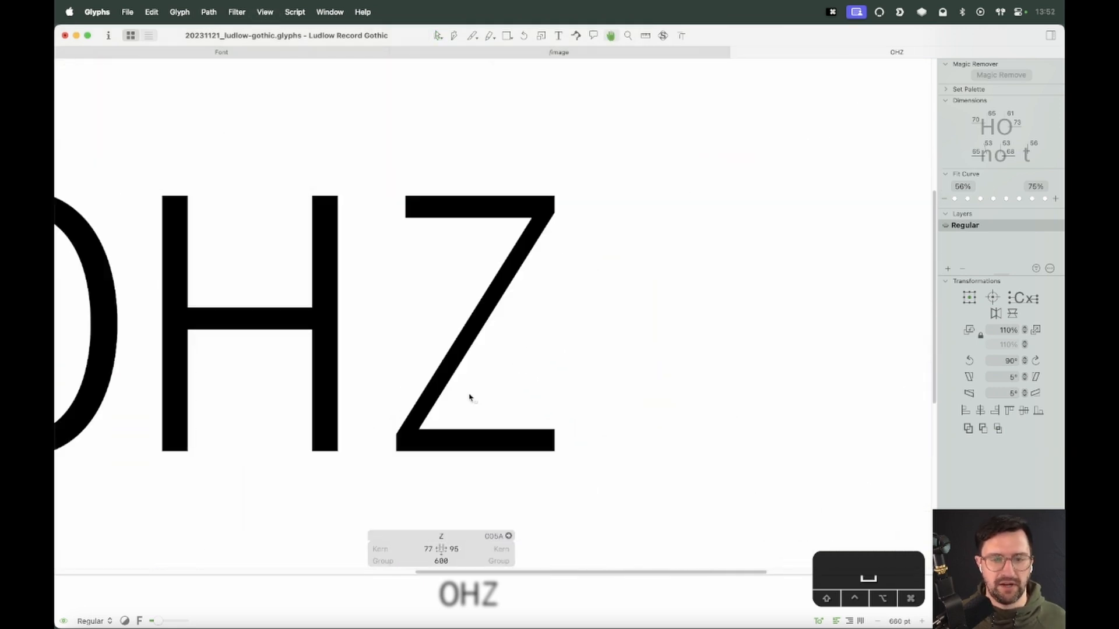
# Nudge the diagonal's selected upper node 20 units left
pyautogui.click(535, 213)
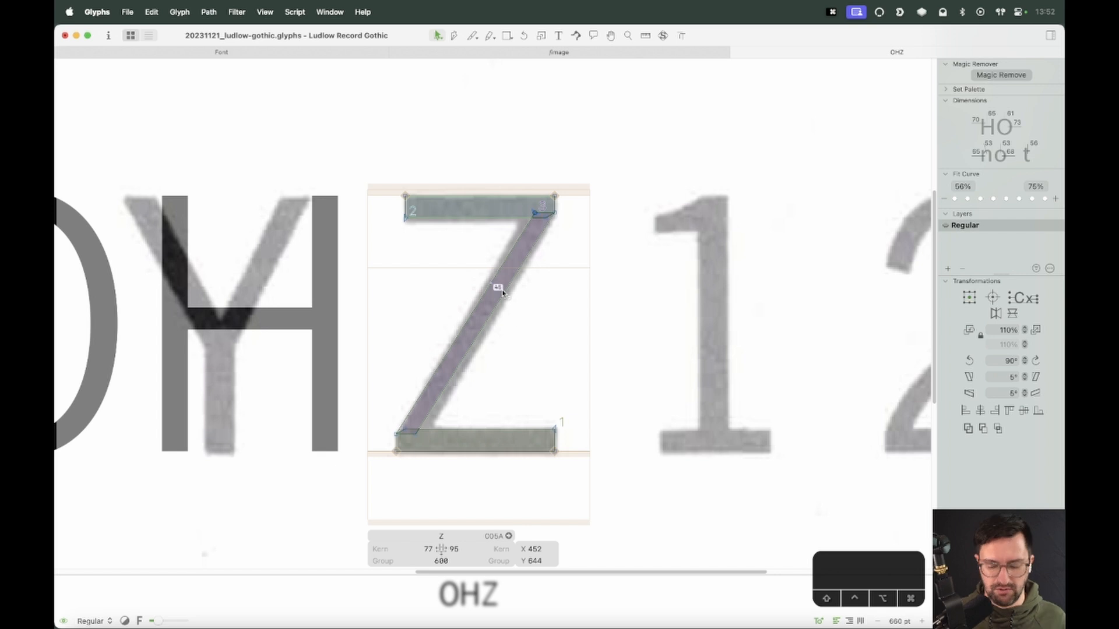
pyautogui.hotkey('shift', 'Left')
pyautogui.hotkey('shift', 'Left')
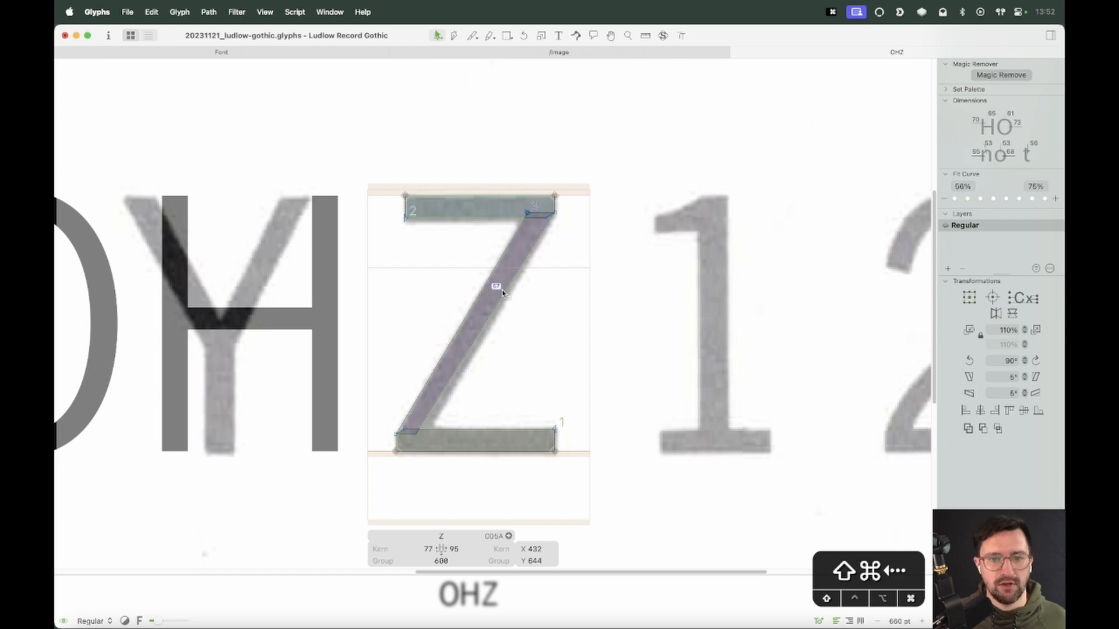
# Select the diagonal's lower left node and nudge it 20 units right
pyautogui.click(415, 429)
pyautogui.click(423, 442)
pyautogui.moveTo(432, 444); pyautogui.dragTo(410, 432)
pyautogui.hotkey('shift', 'Right')
pyautogui.hotkey('shift', 'Right')
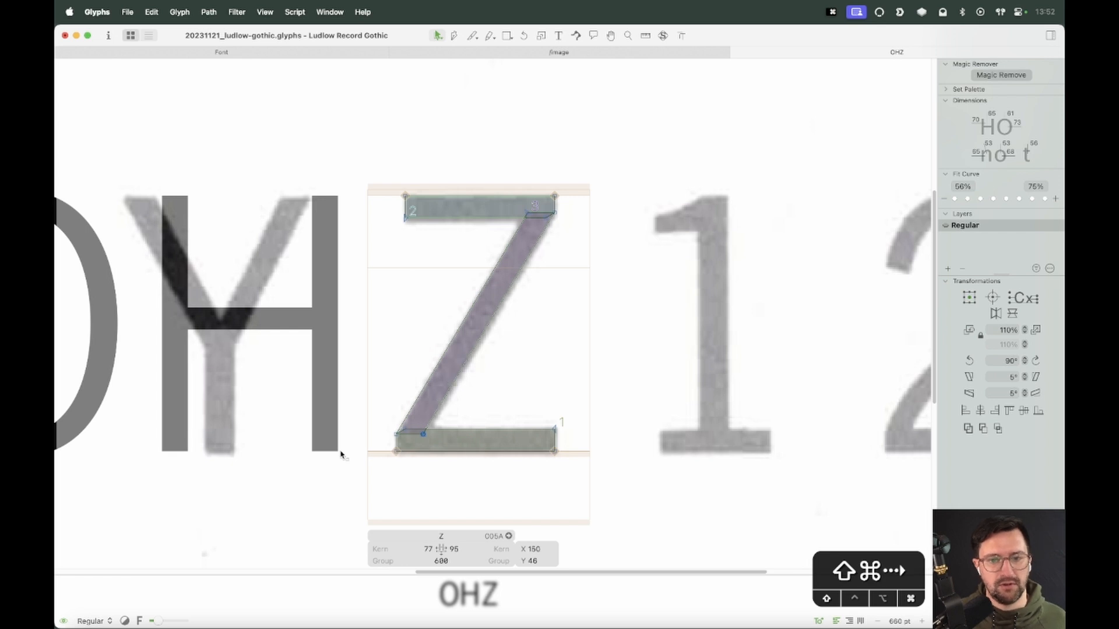
# Shift the diagonal's other upper node a net 10 units left, checking the shape in preview
pyautogui.click(536, 211)
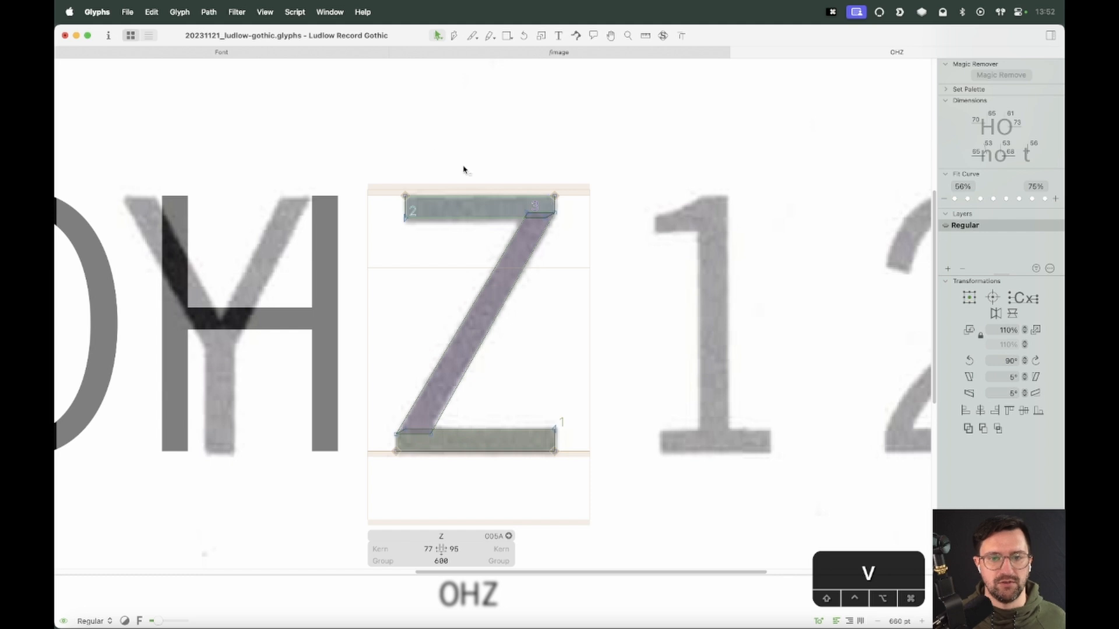
pyautogui.click(538, 216)
pyautogui.hotkey('shift', 'Left')
pyautogui.hotkey('shift', 'Left')
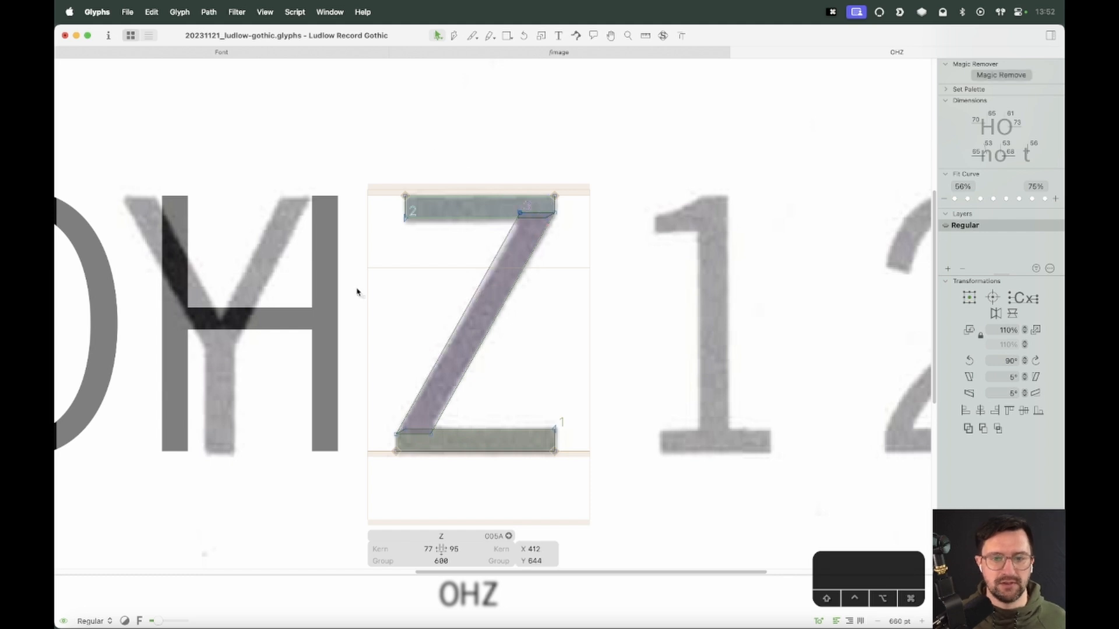
pyautogui.press('space')
pyautogui.moveTo(592, 323); pyautogui.dragTo(635, 324)
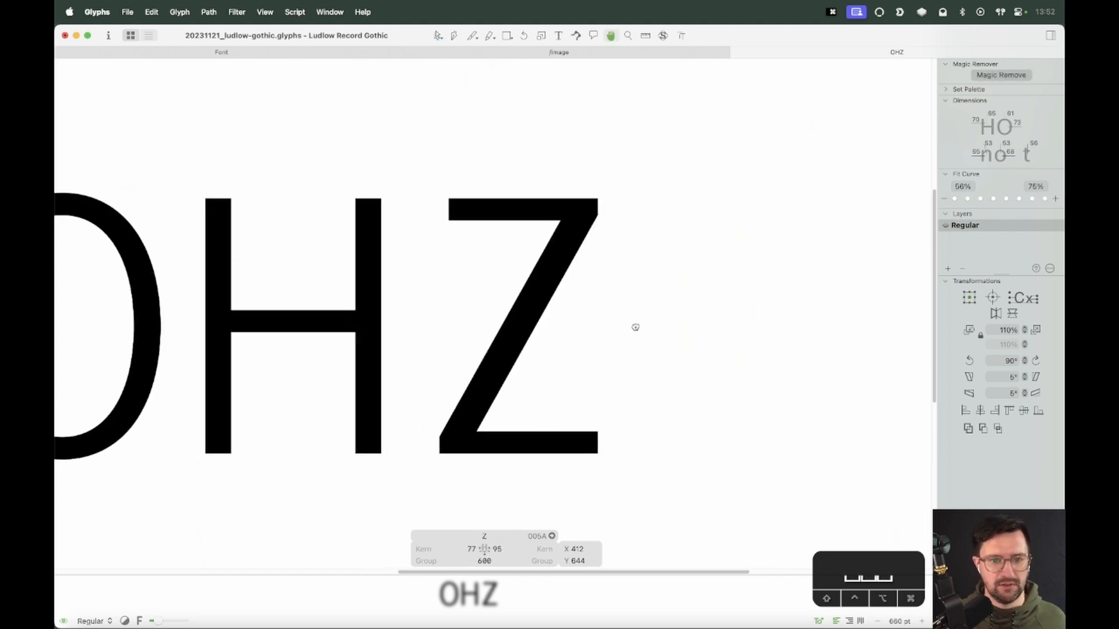
pyautogui.hotkey('shift', 'Right')
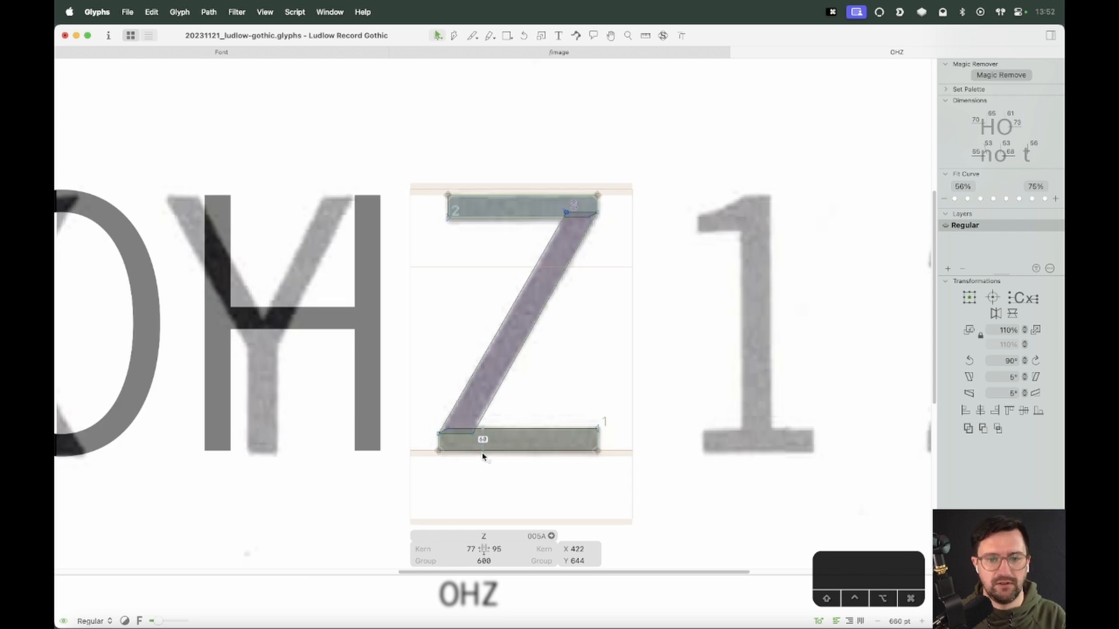
# Select the top bar together with the diagonal's upper end and nudge them left
pyautogui.click(469, 434)
pyautogui.press('space')
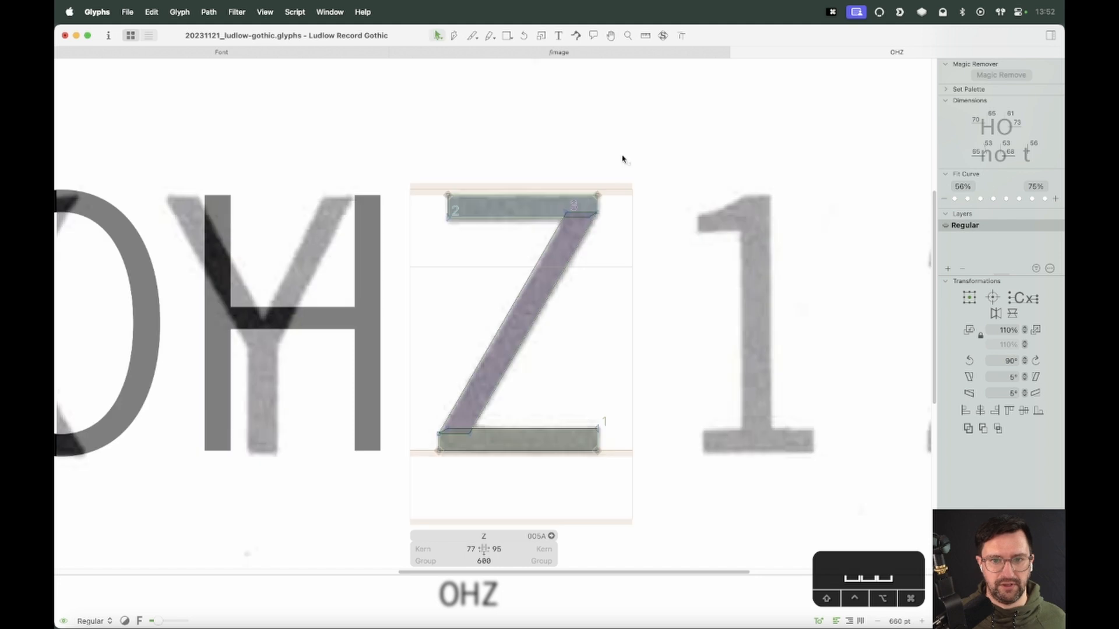
pyautogui.moveTo(624, 158); pyautogui.dragTo(375, 250)
pyautogui.hotkey('shift', 'space')
pyautogui.hotkey('shift', 'Left')
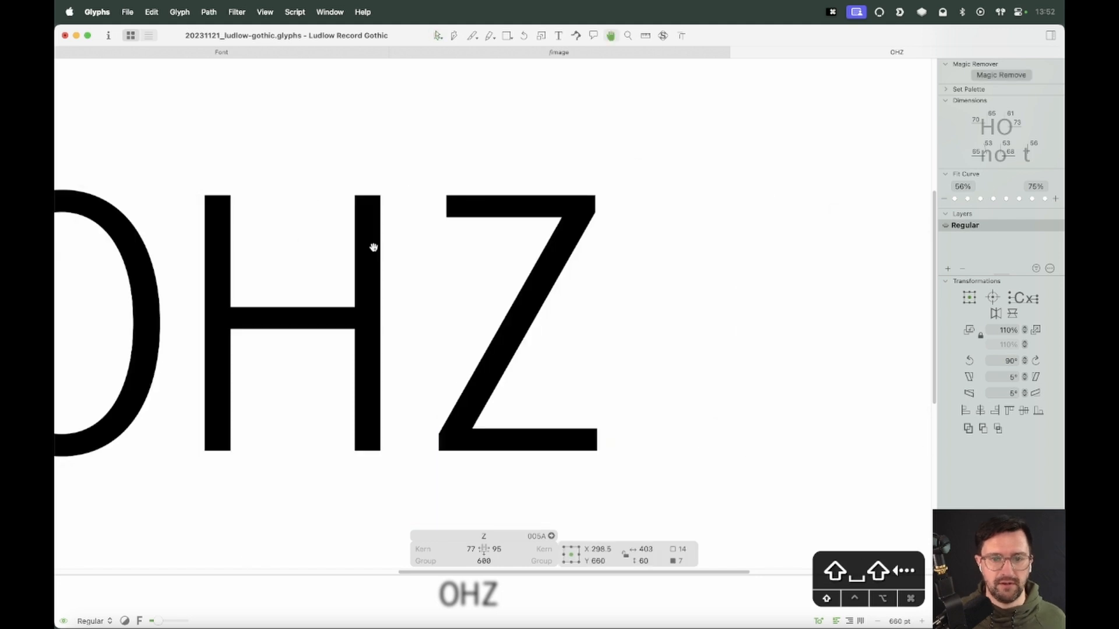
# Select the Z's left-edge and right-edge nodes in turn to compare their positions
pyautogui.moveTo(459, 167); pyautogui.dragTo(414, 247)
pyautogui.keyDown('shift'); pyautogui.moveTo(421, 413); pyautogui.dragTo(448, 498); pyautogui.keyUp('shift')
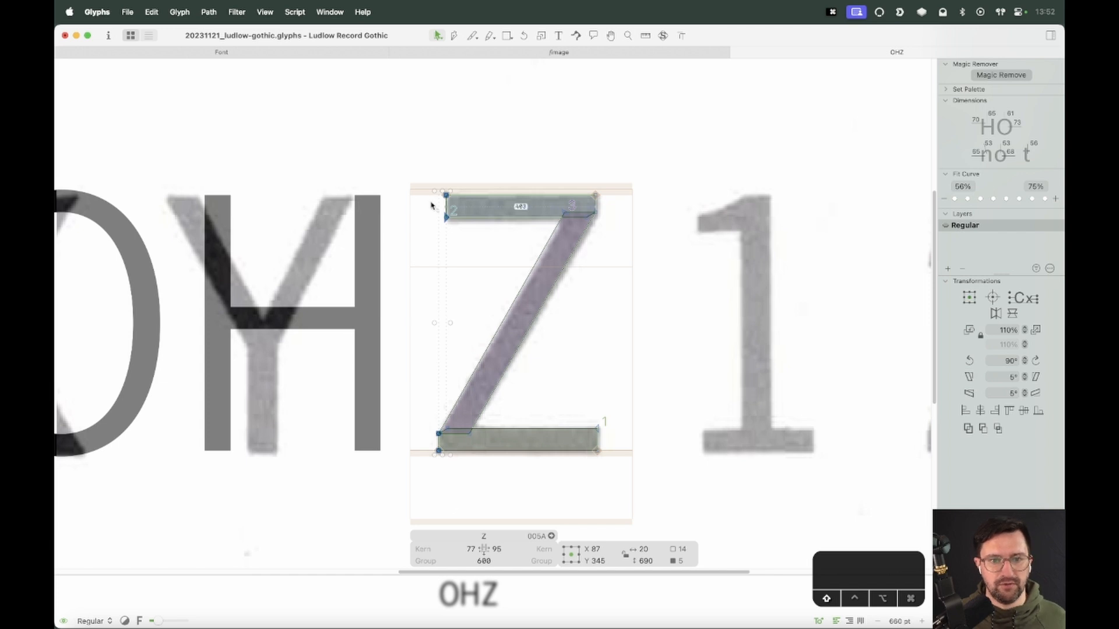
pyautogui.moveTo(619, 138); pyautogui.dragTo(554, 492)
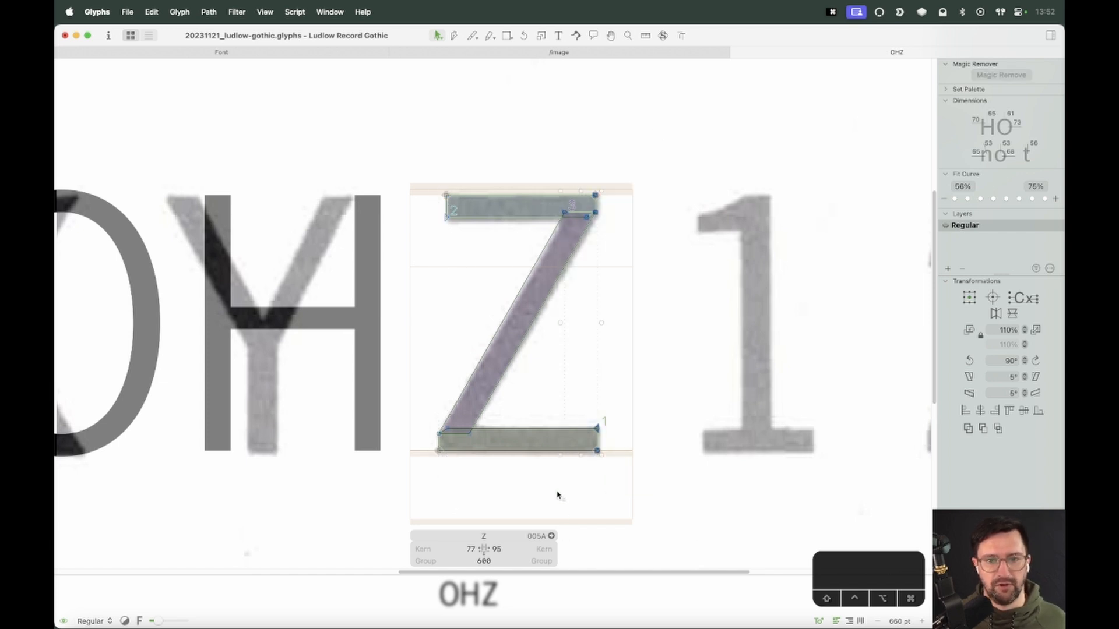
pyautogui.moveTo(670, 119); pyautogui.dragTo(591, 484)
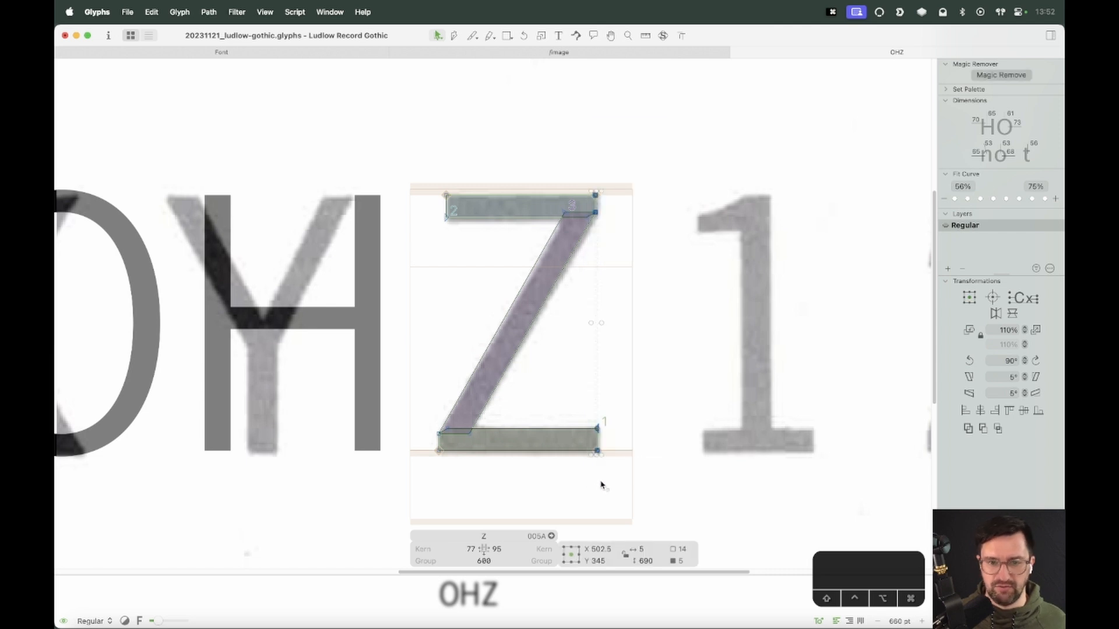
pyautogui.click(602, 486)
pyautogui.press('space')
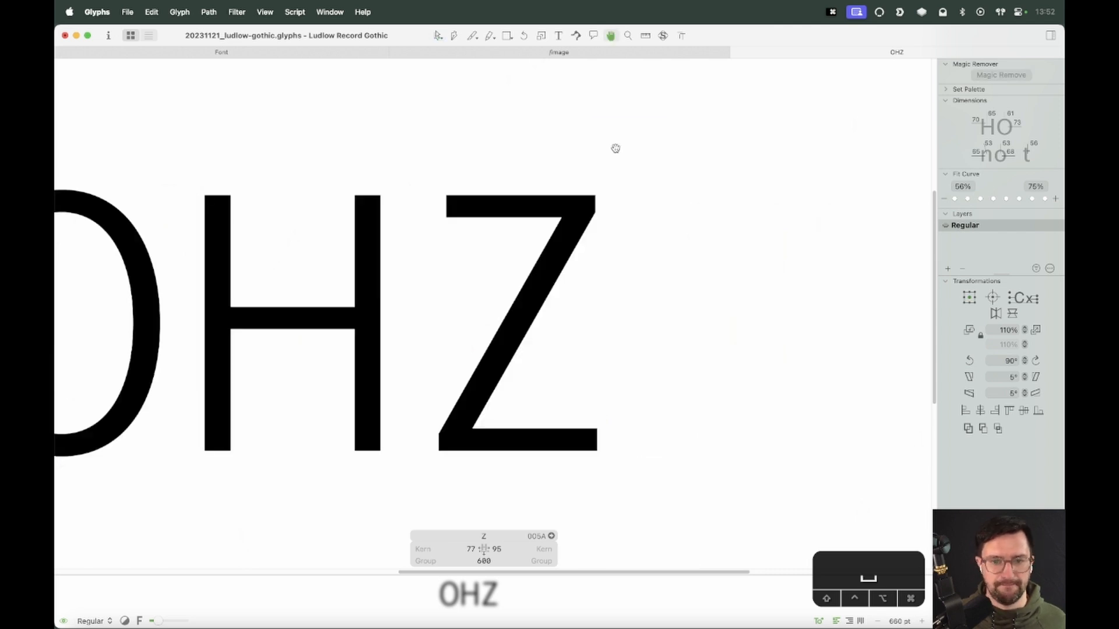
pyautogui.moveTo(616, 365); pyautogui.dragTo(575, 488)
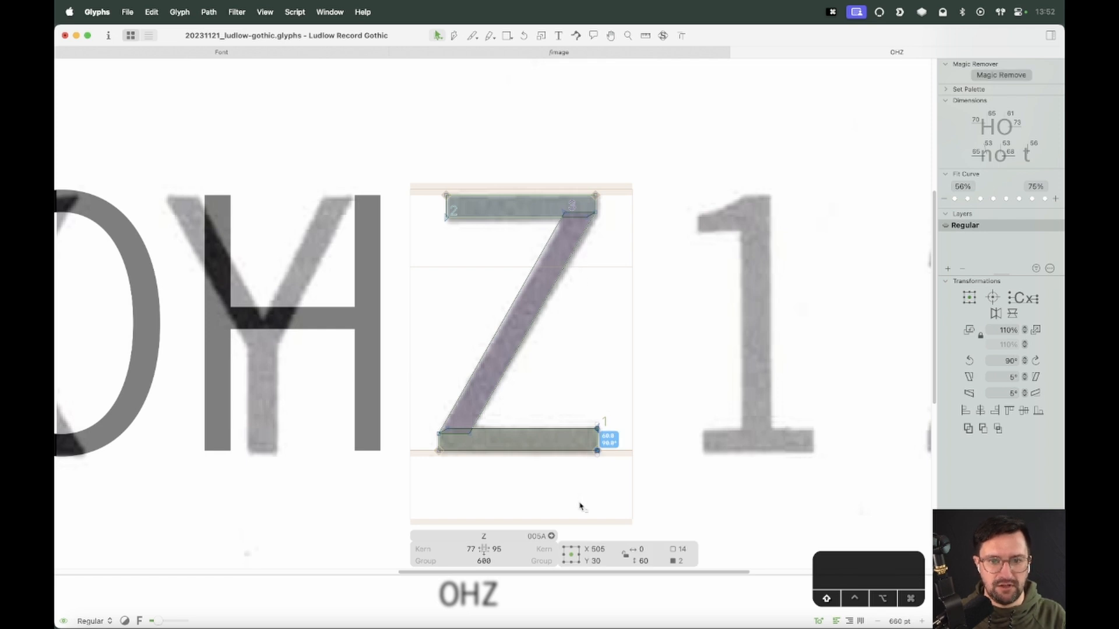
pyautogui.moveTo(653, 138); pyautogui.dragTo(396, 251)
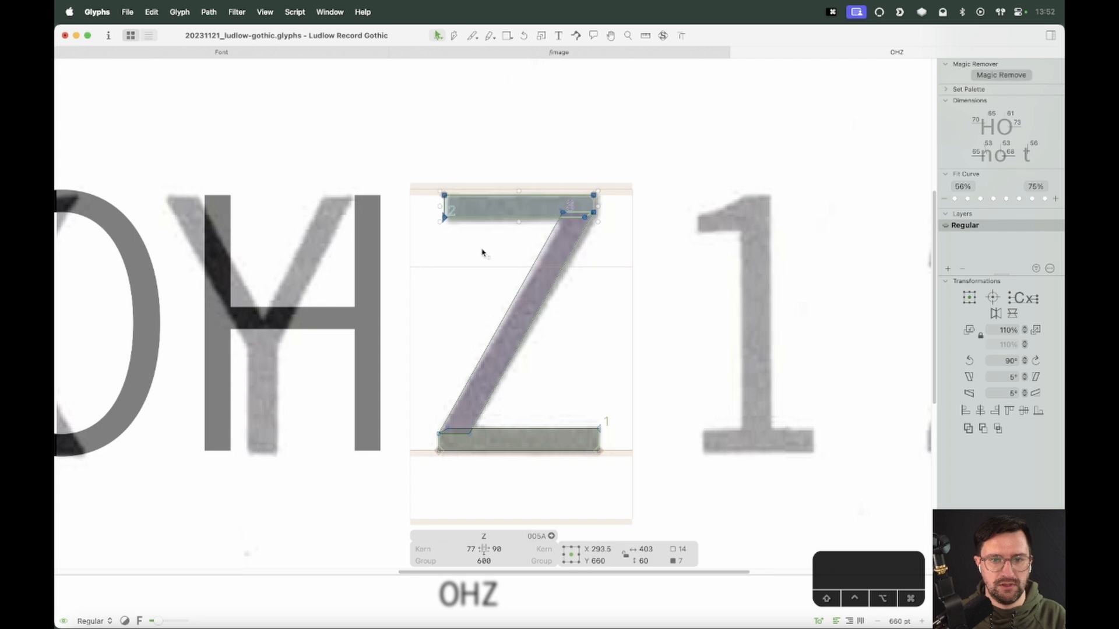
pyautogui.moveTo(458, 169); pyautogui.dragTo(428, 466)
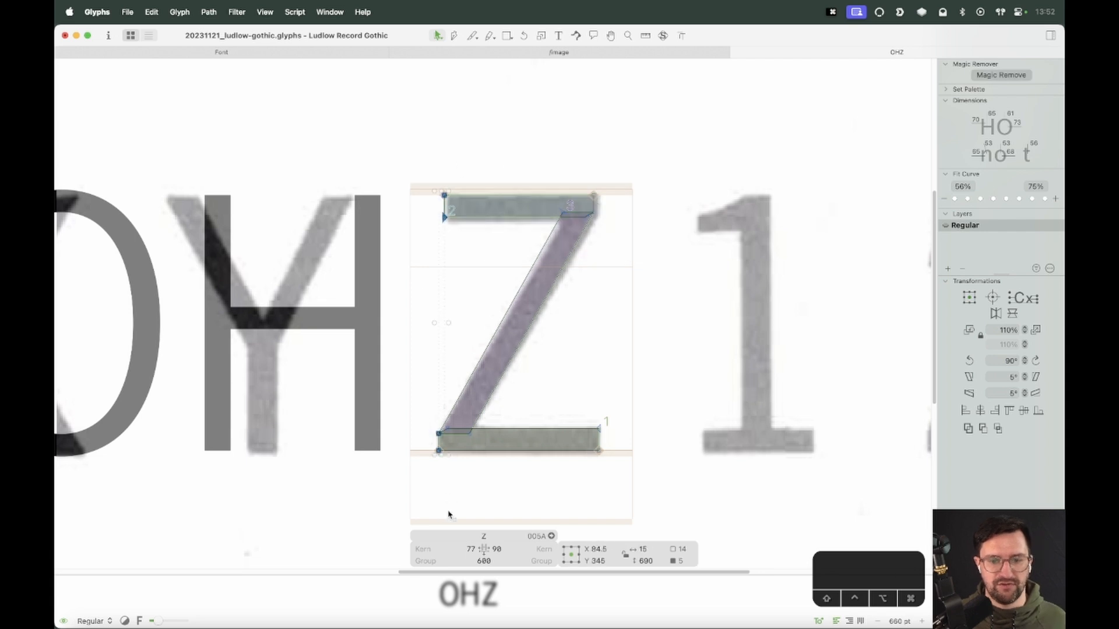
pyautogui.moveTo(620, 169); pyautogui.dragTo(589, 243)
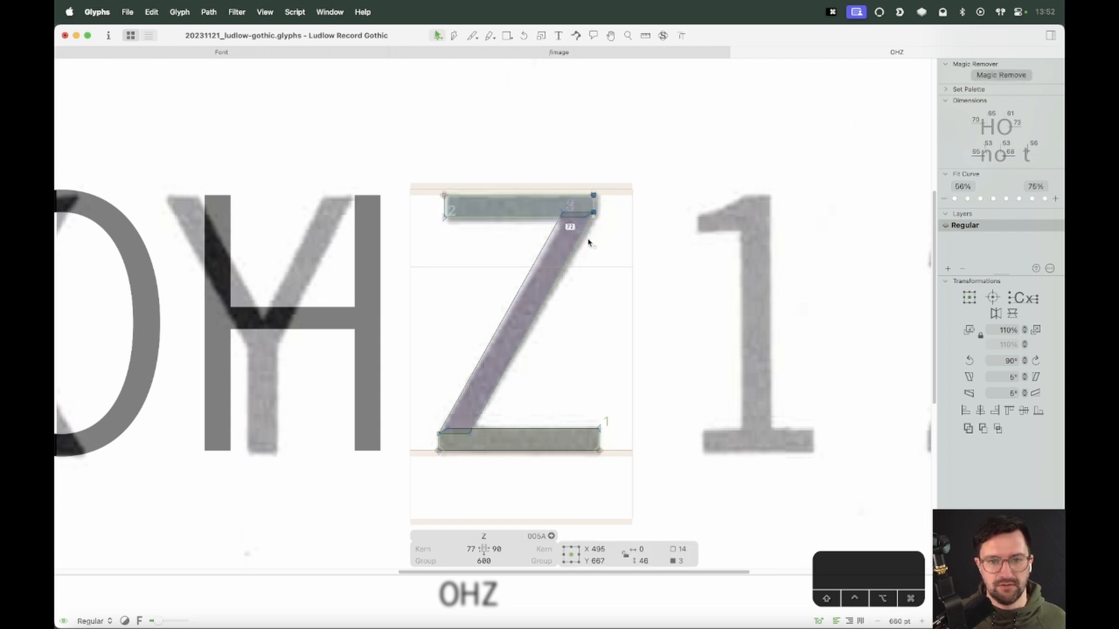
pyautogui.click(596, 505)
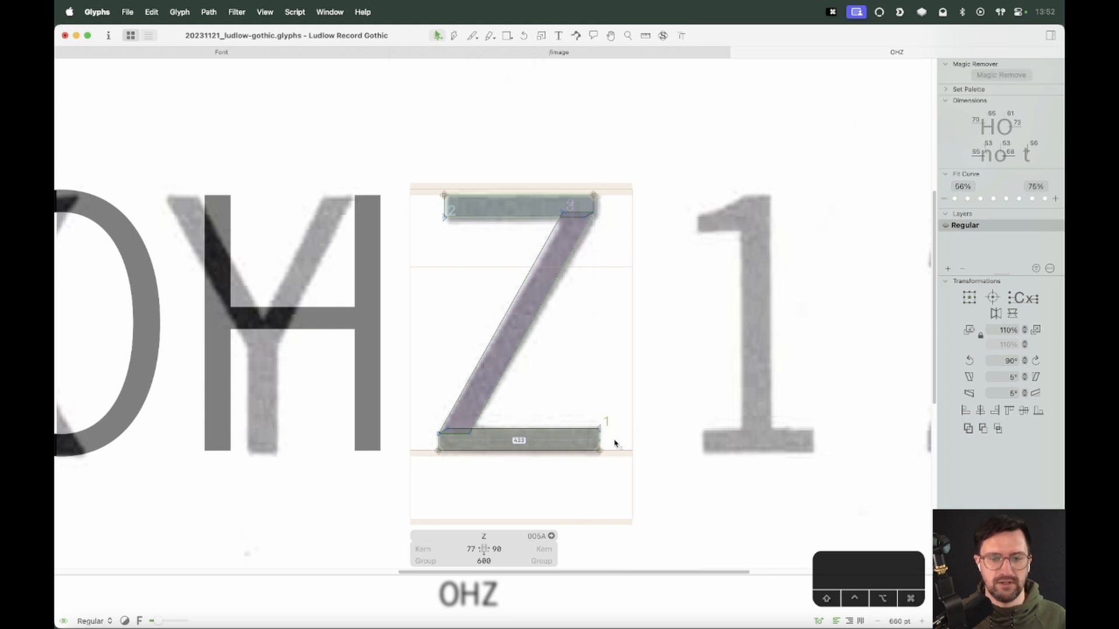
# Zoom out, reopen the Z for editing and preview it beside O and H
pyautogui.press('super+minus')
pyautogui.press('super+minus')
pyautogui.press('t')
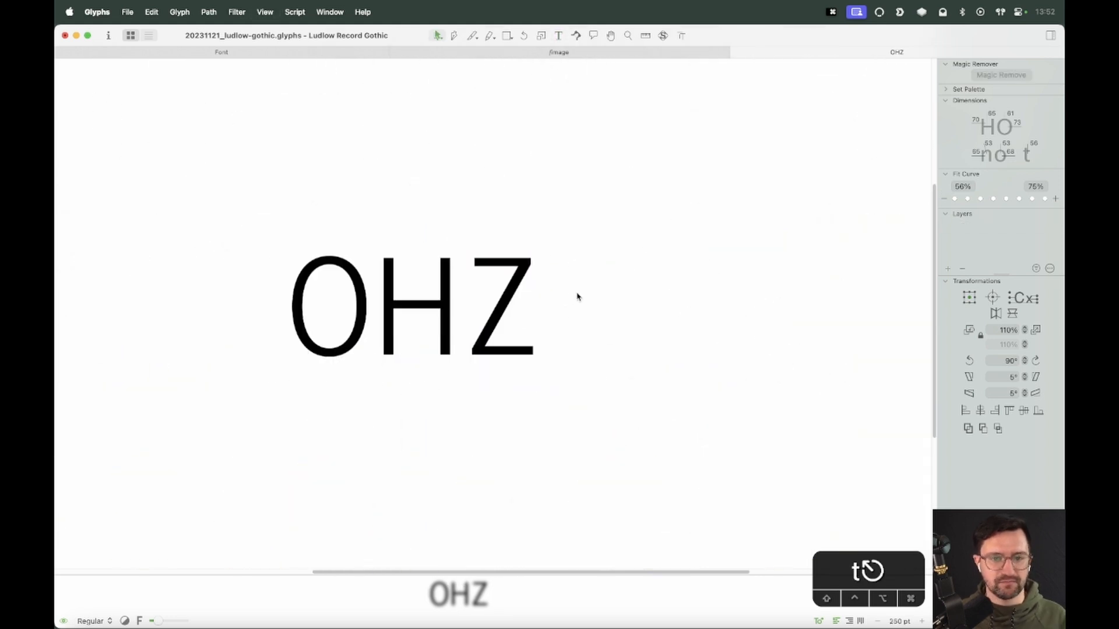
pyautogui.press('super+equal')
pyautogui.press('super+equal')
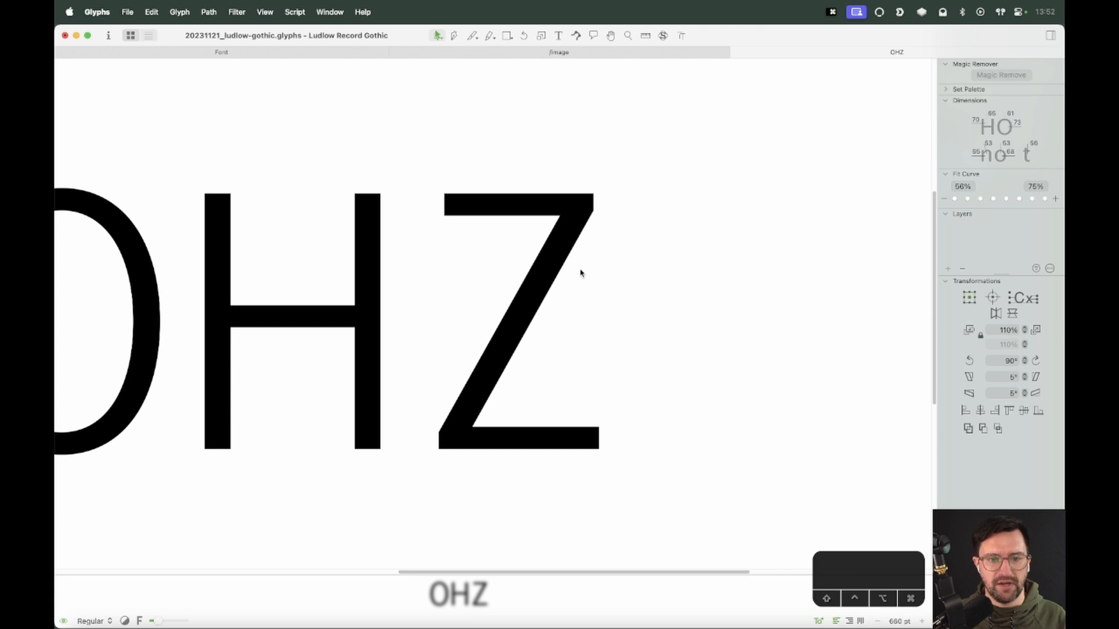
pyautogui.doubleClick(548, 328)
pyautogui.click(563, 211)
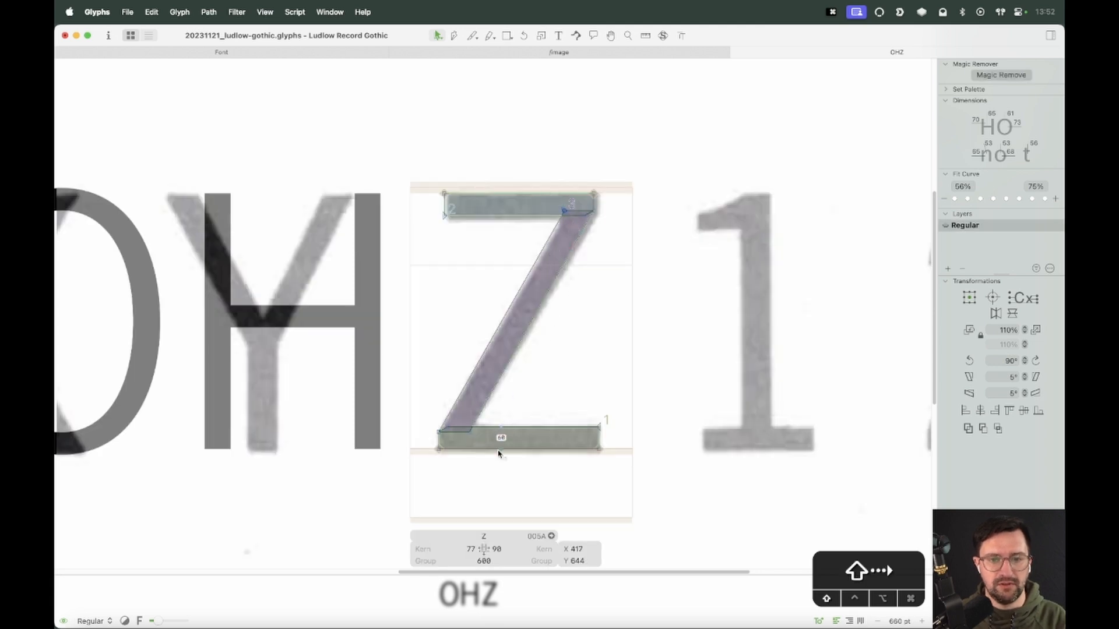
pyautogui.click(470, 432)
pyautogui.click(629, 382)
pyautogui.press('space')
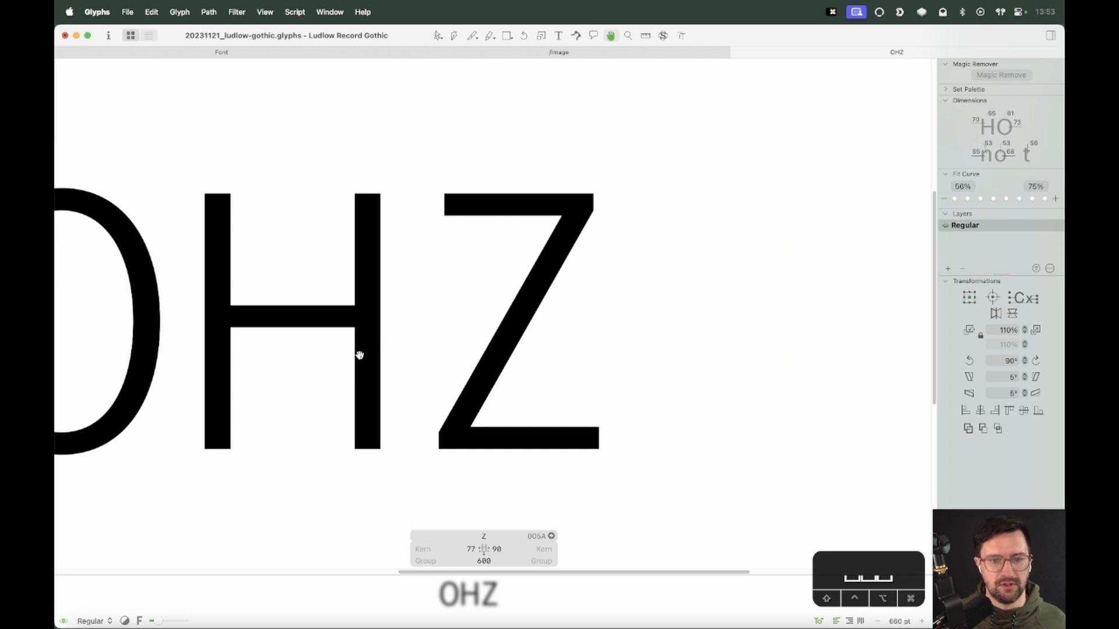
# Link the Z's sidebearings to the metrics of V
pyautogui.click(465, 548)
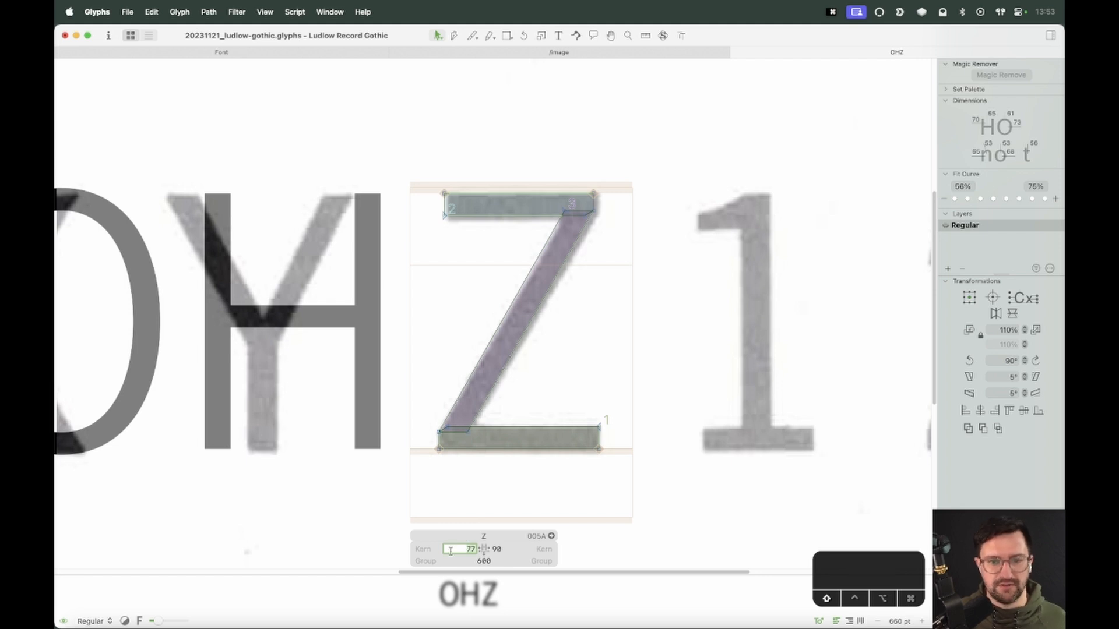
pyautogui.write('V (25')
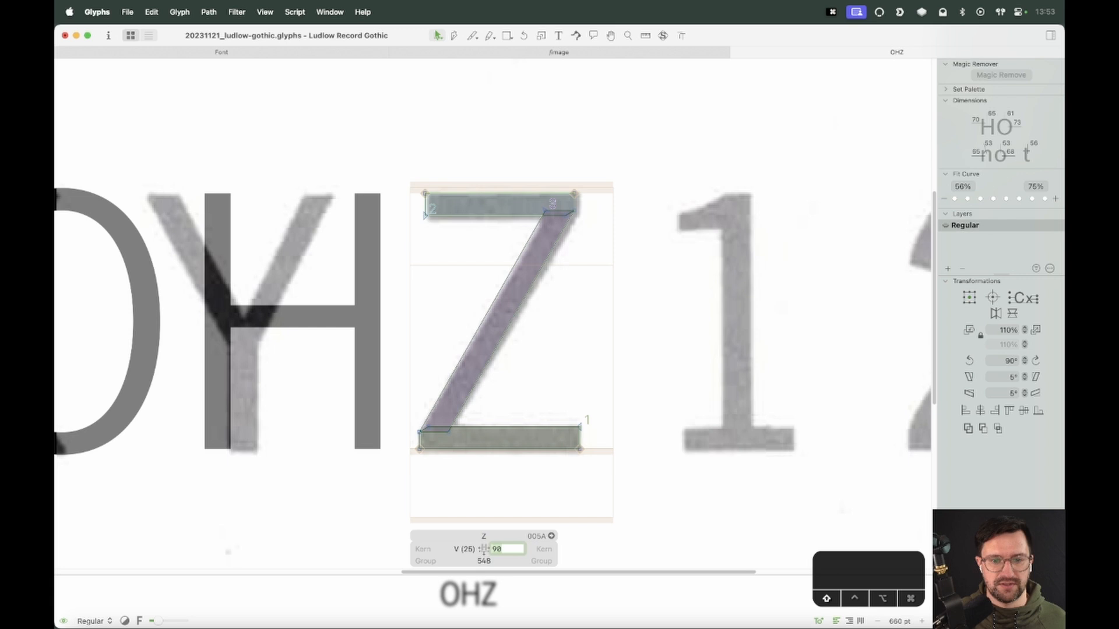
pyautogui.press('Return')
# Add the letter G after OHZ in the text line
pyautogui.press('super+minus')
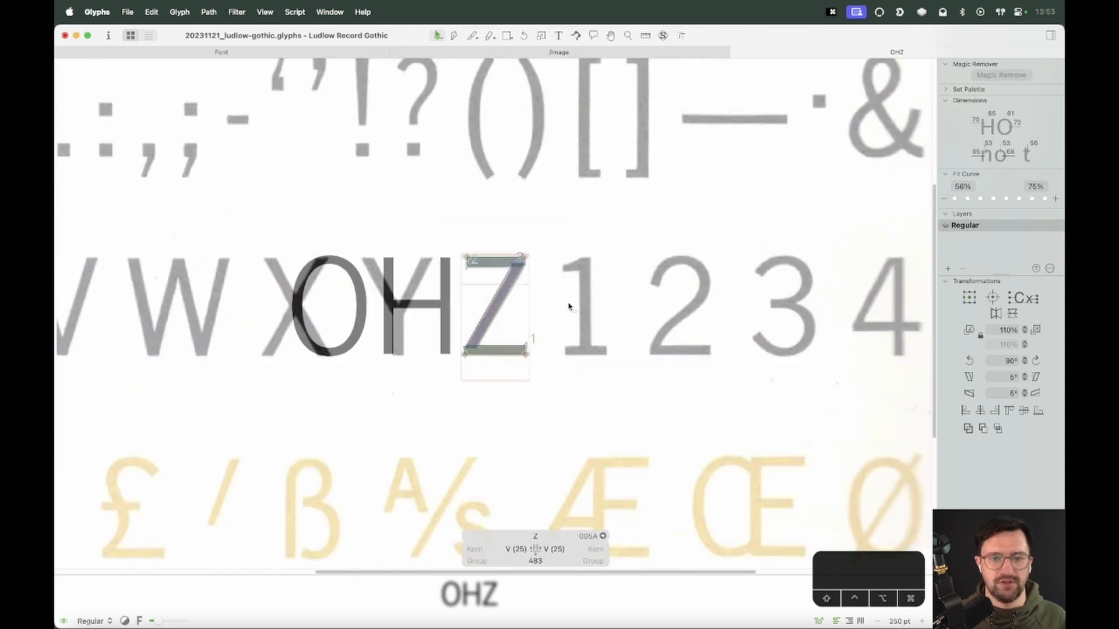
pyautogui.write('t')
pyautogui.write('G')
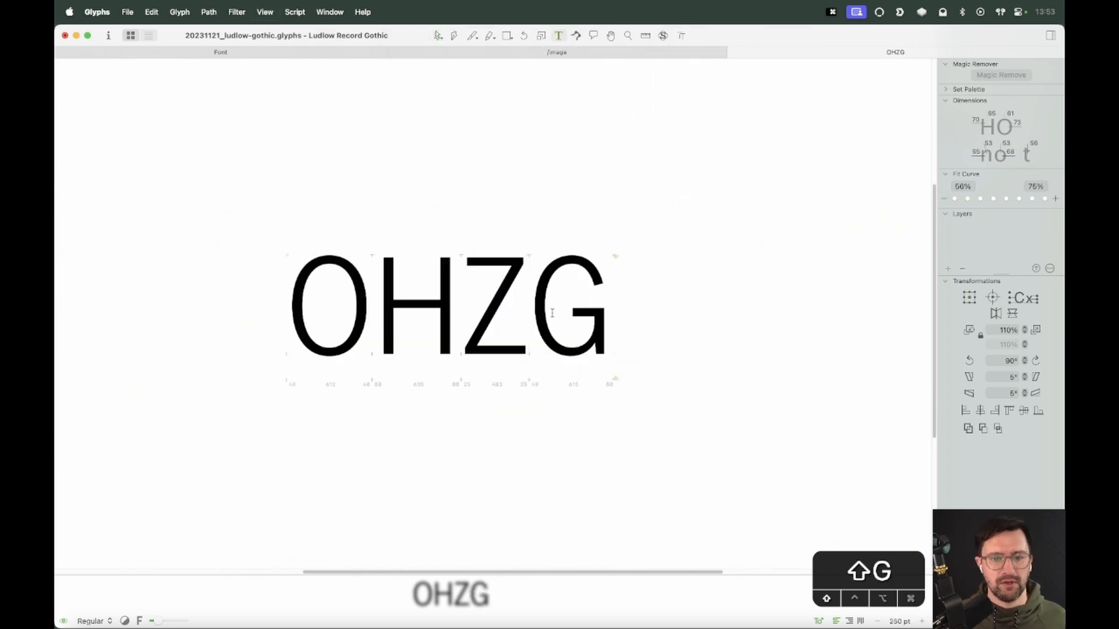
# Replace the G in the text line with H and append two more H's to read OHZHHH
pyautogui.press('BackSpace')
pyautogui.write('H')
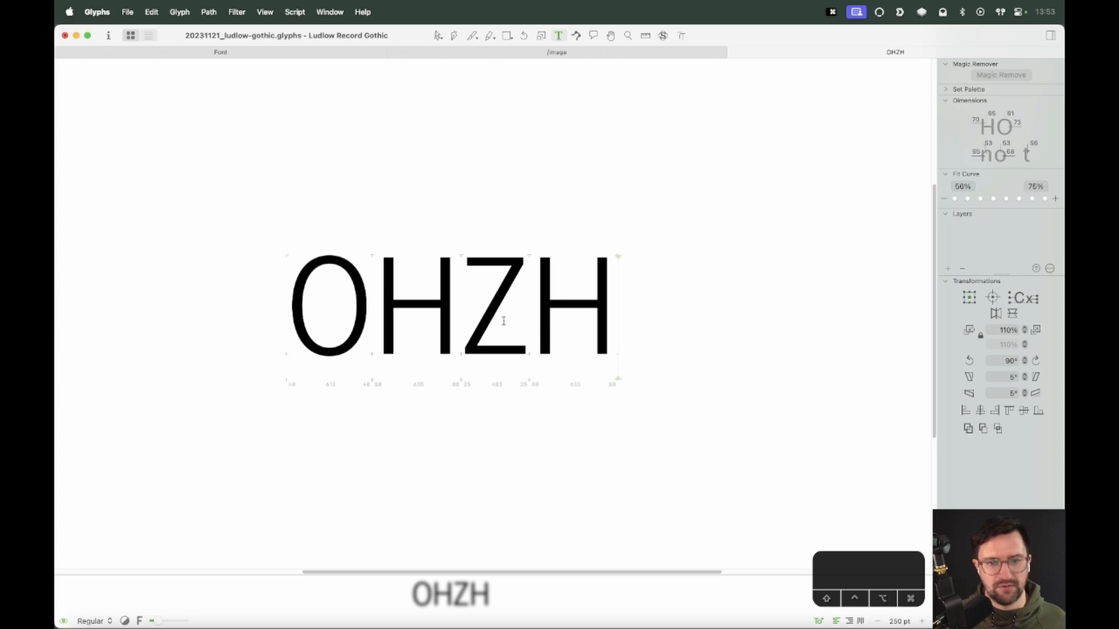
pyautogui.press('Escape')
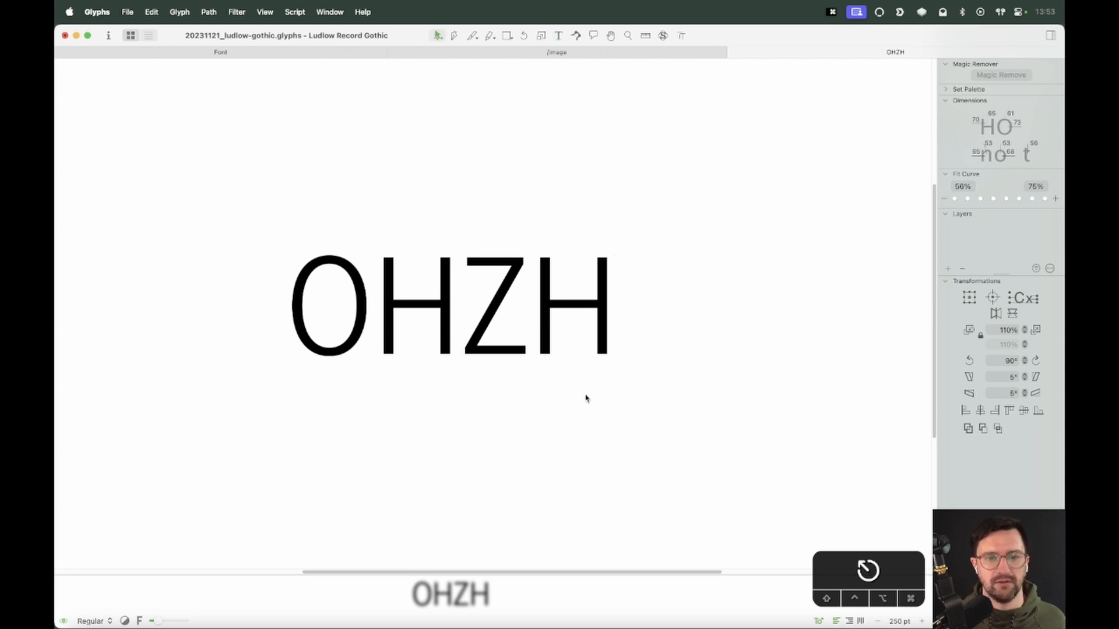
pyautogui.write('tHH')
pyautogui.press('Escape')
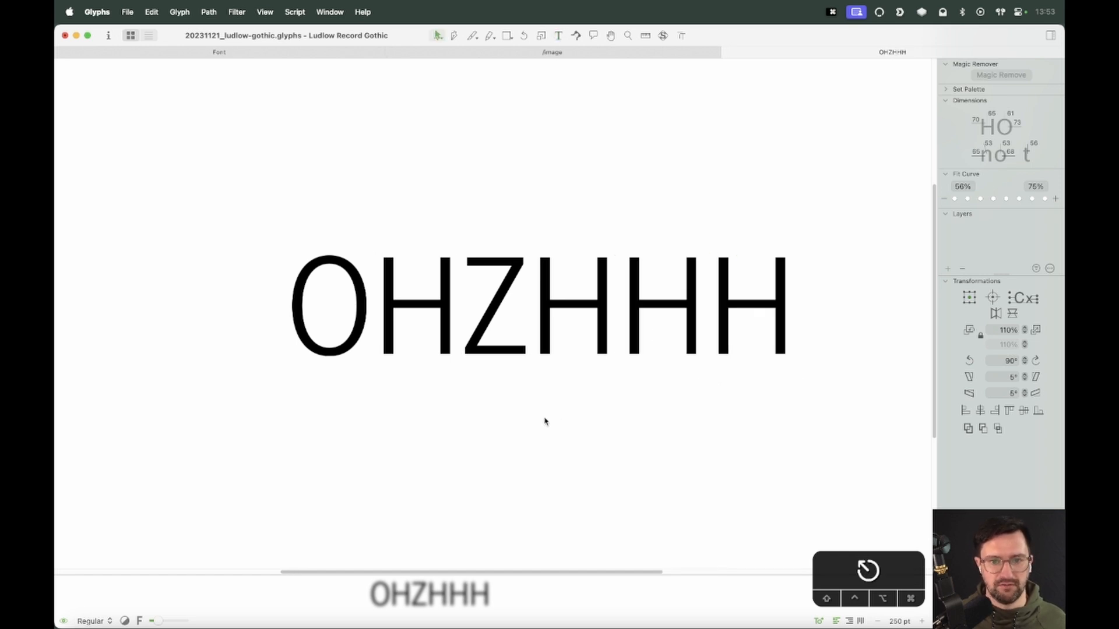
# Select the Z's outlines and save the font file
pyautogui.doubleClick(508, 337)
pyautogui.press('super+a')
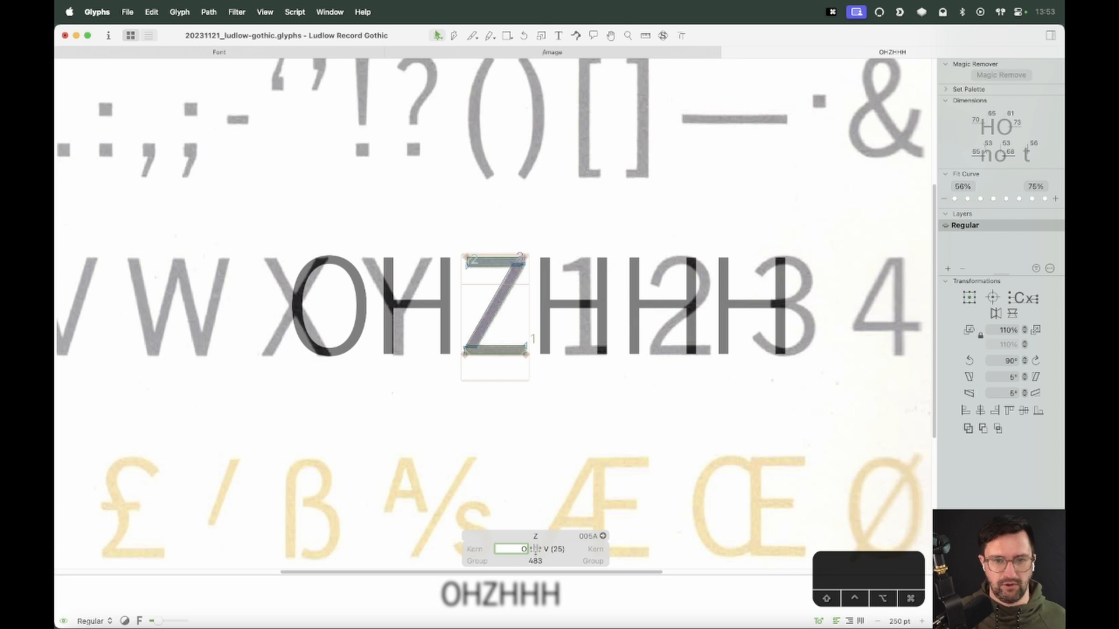
pyautogui.press('Tab')
pyautogui.press('Return')
pyautogui.press('t')
pyautogui.press('Escape')
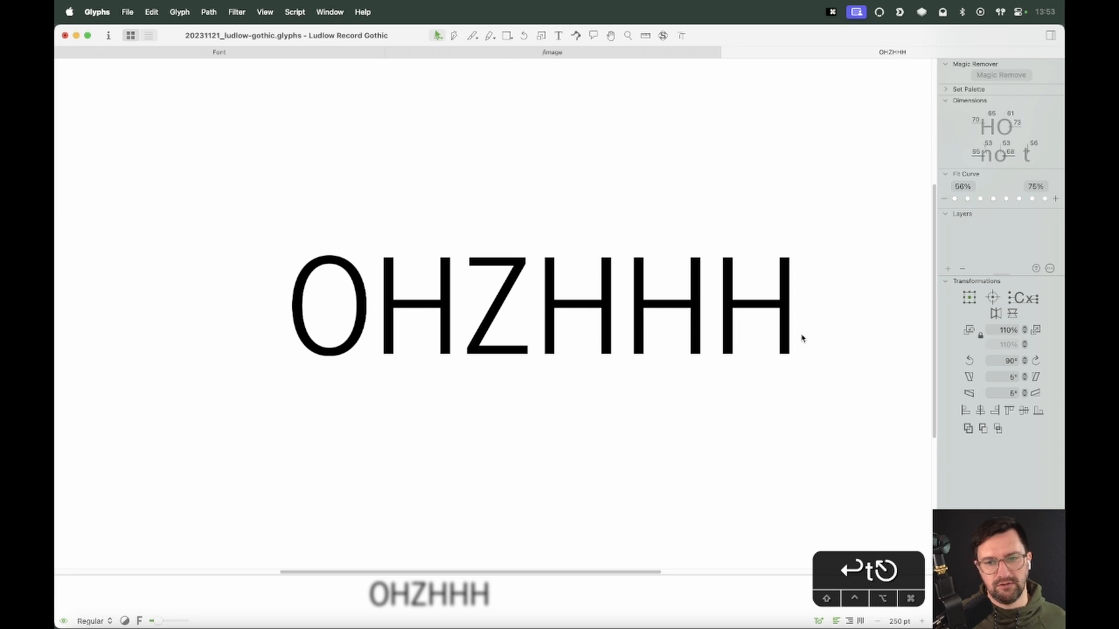
pyautogui.press('super+s')
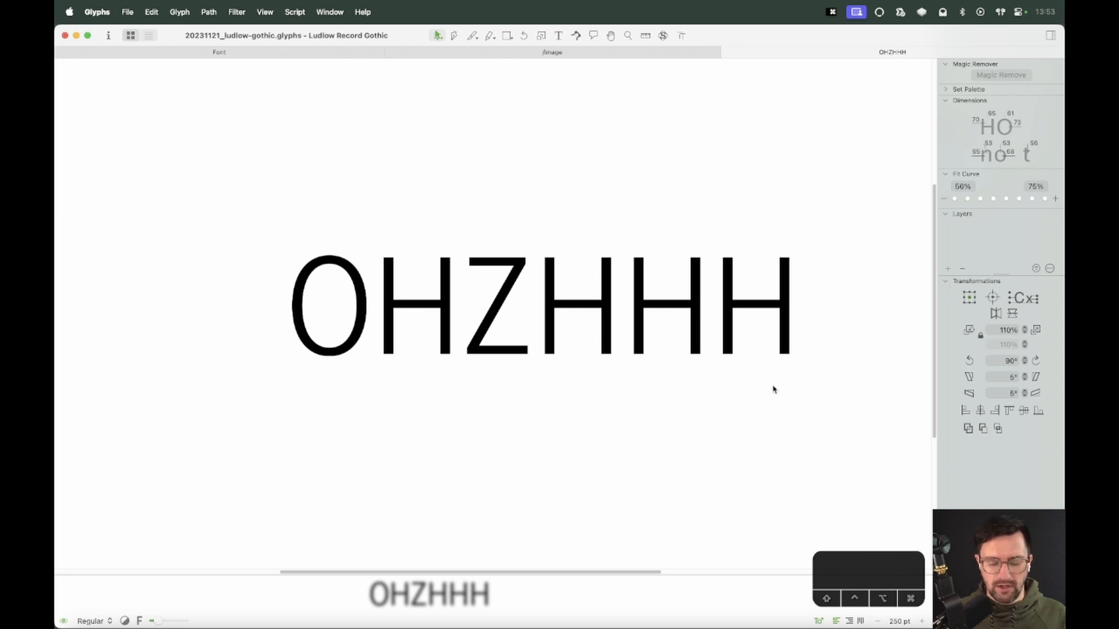
# Add a second text line reading nnznn below OHZHHH
pyautogui.press('super+minus')
pyautogui.press('space')
pyautogui.moveTo(716, 253); pyautogui.dragTo(717, 282)
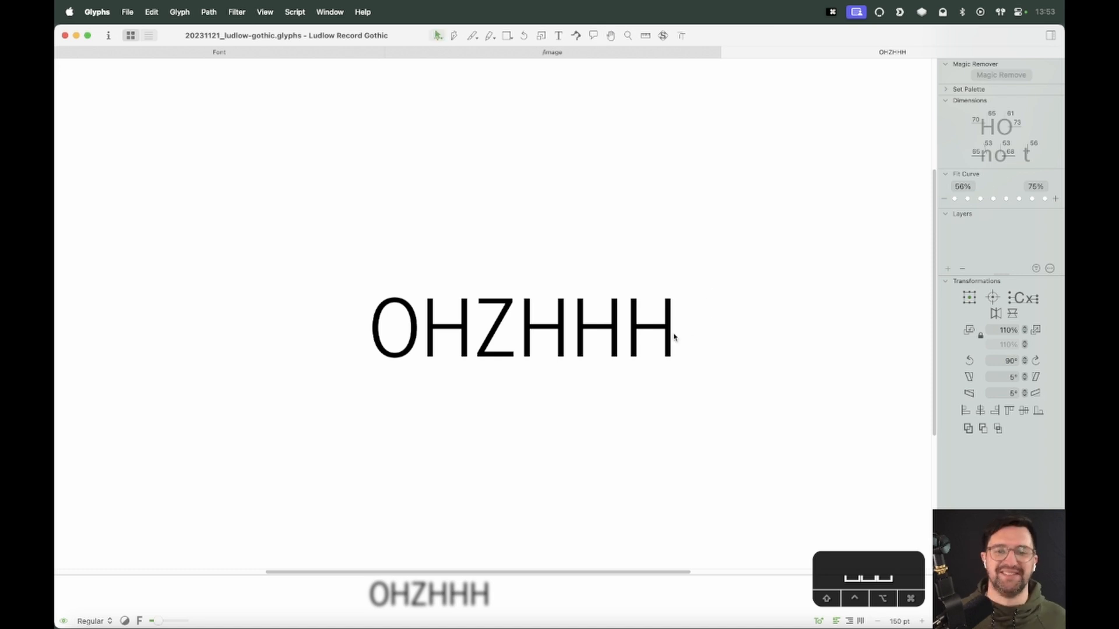
pyautogui.press('t')
pyautogui.press('Return')
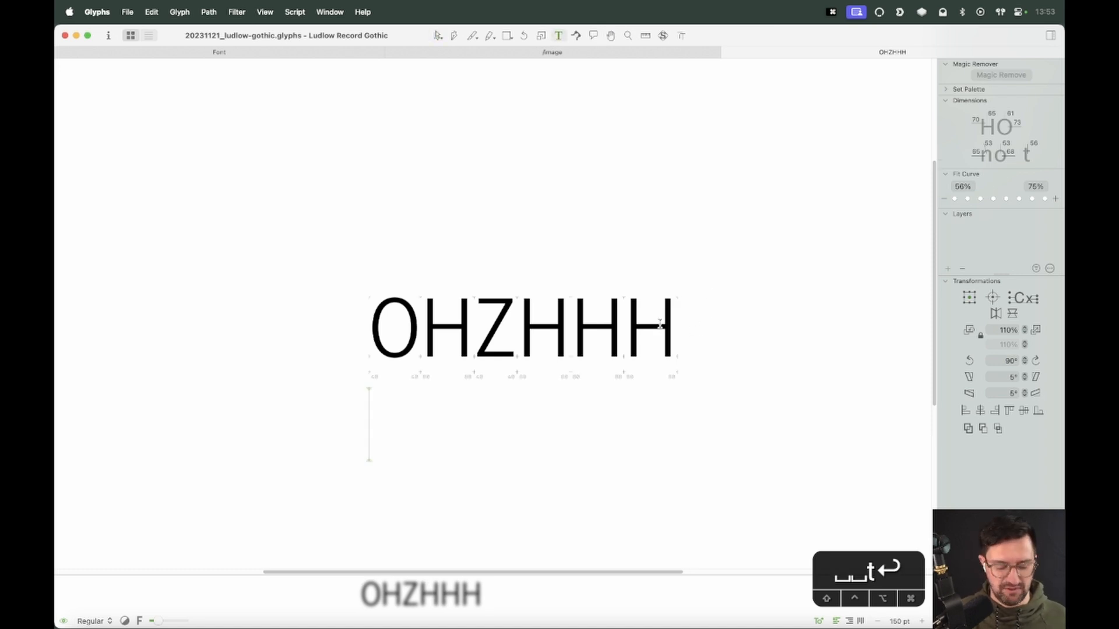
pyautogui.write('nnznn')
pyautogui.press('Escape')
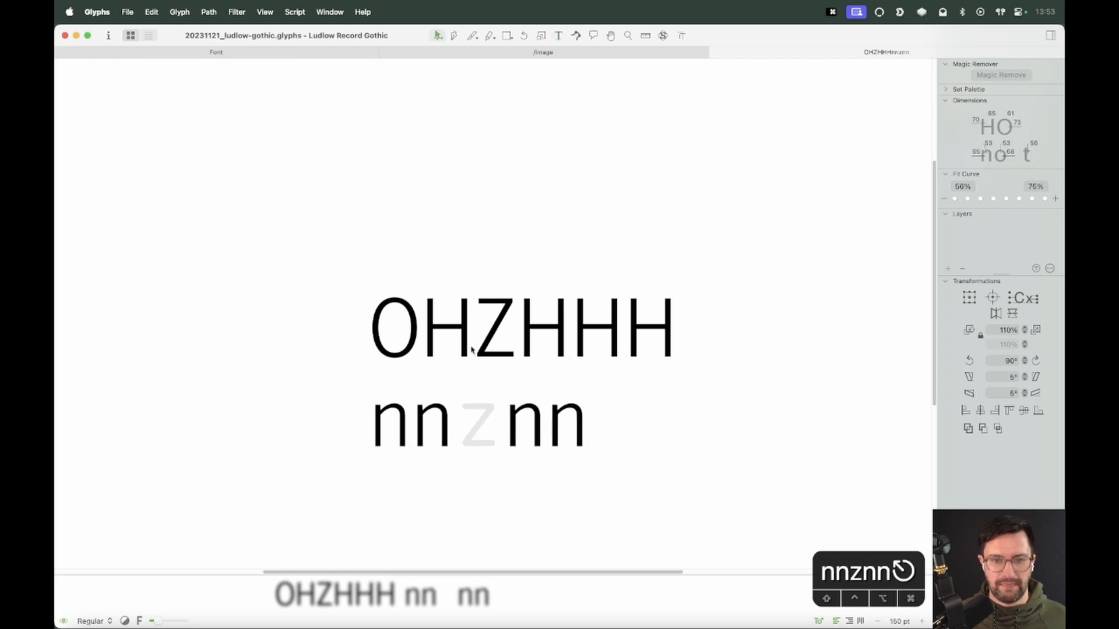
# Unlock and delete the scanned specimen image from the Z
pyautogui.doubleClick(511, 342)
pyautogui.rightClick(601, 295)
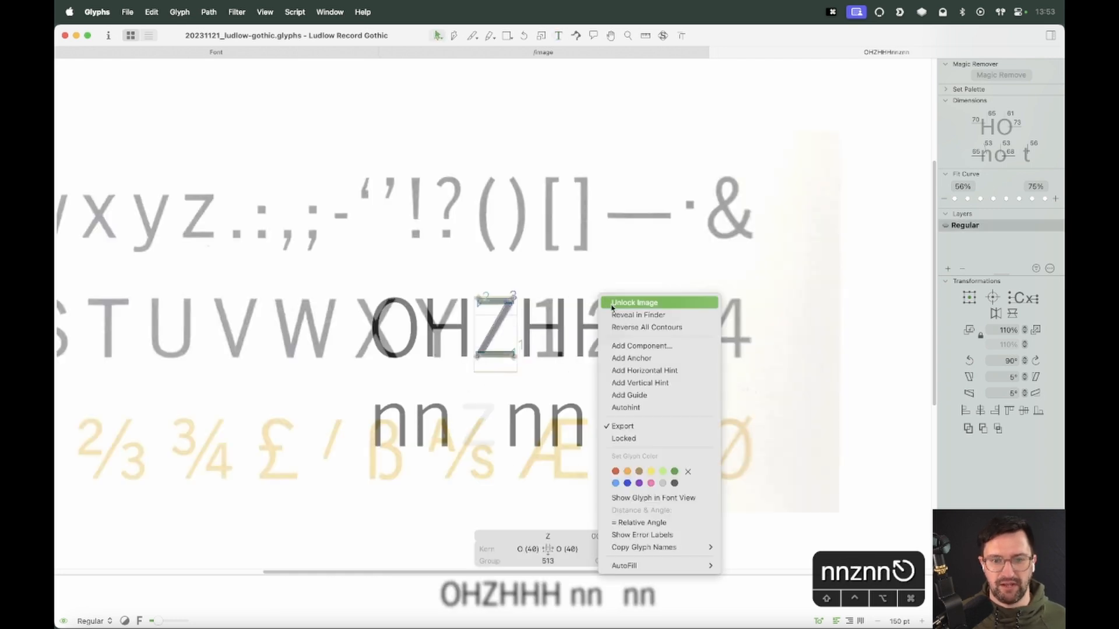
pyautogui.click(614, 302)
pyautogui.press('Delete')
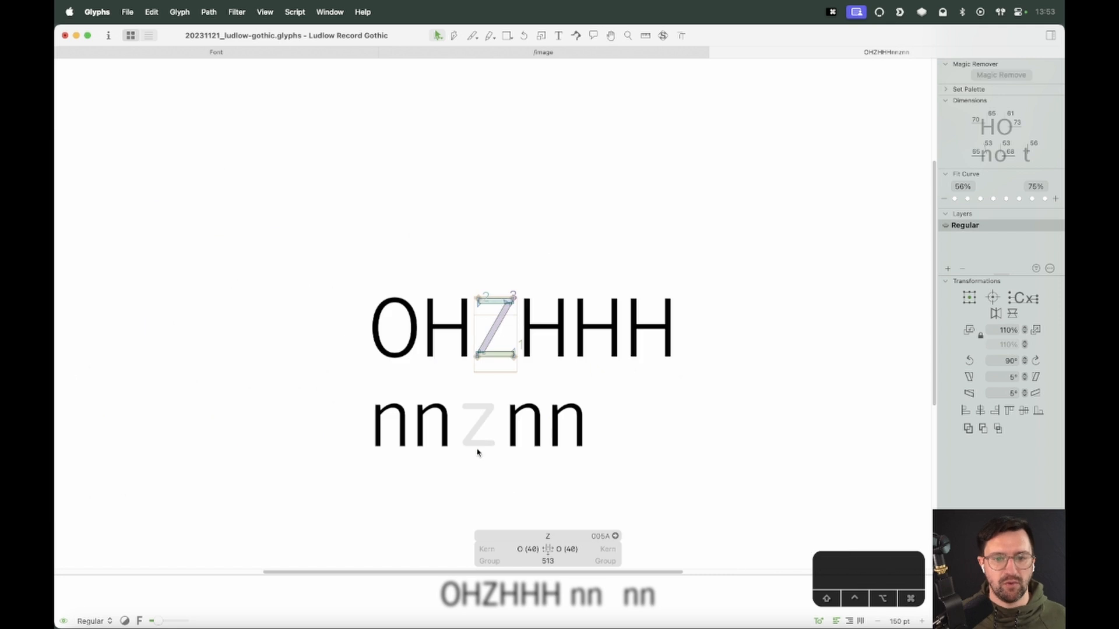
# Paste the specimen image into the lowercase z, align its z with the glyph, and lock it
pyautogui.doubleClick(479, 442)
pyautogui.press('super+v')
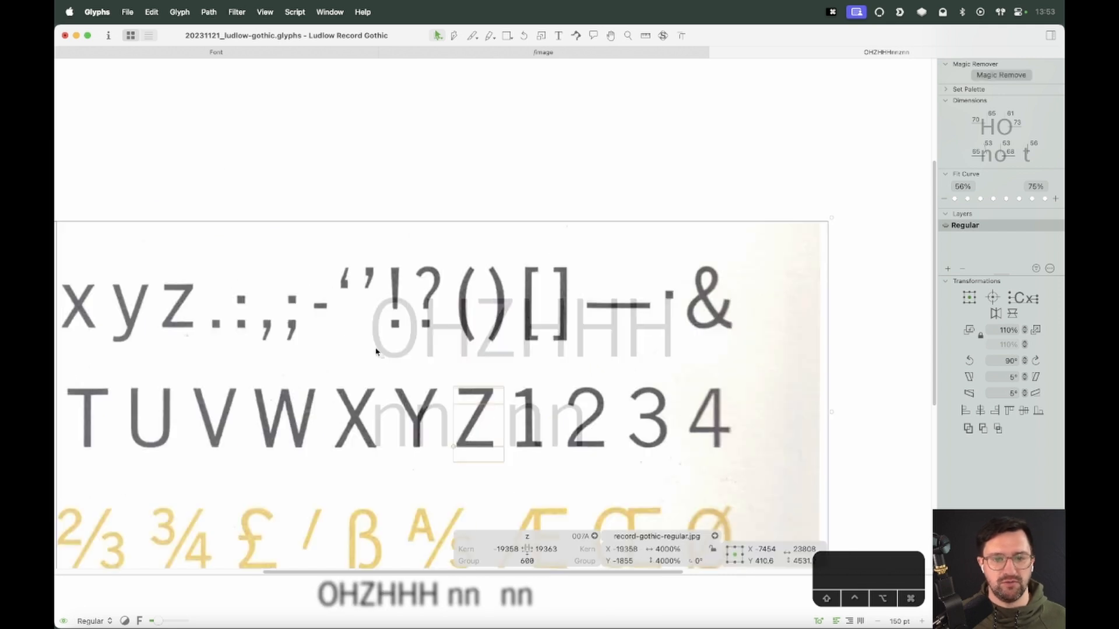
pyautogui.moveTo(203, 384); pyautogui.dragTo(501, 504)
pyautogui.press('z')
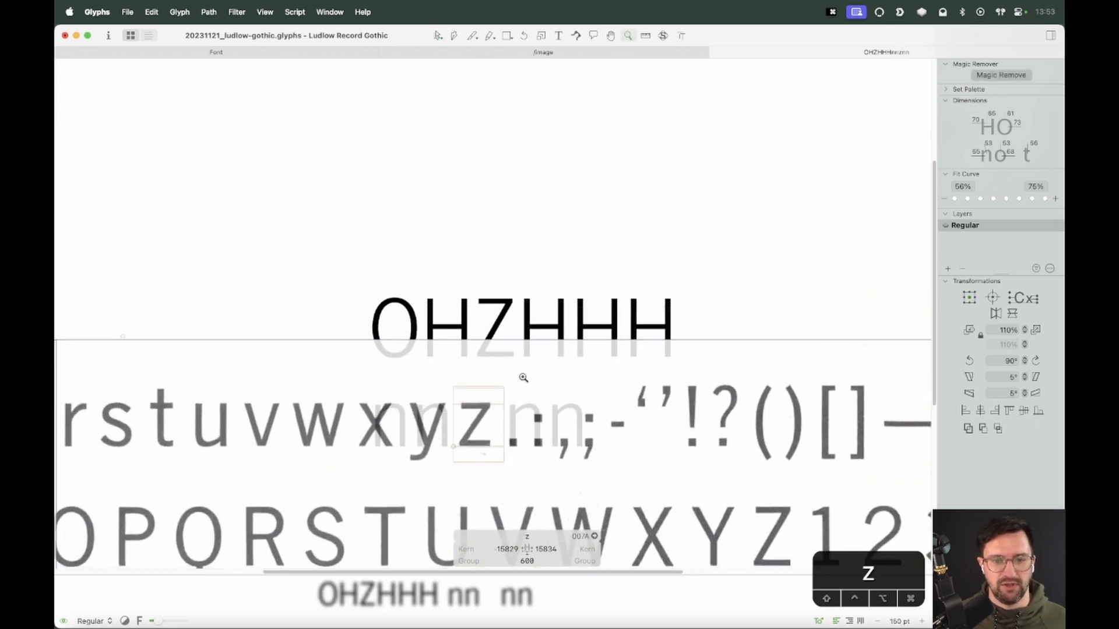
pyautogui.moveTo(415, 479); pyautogui.dragTo(526, 374)
pyautogui.press('v')
pyautogui.moveTo(523, 296); pyautogui.dragTo(530, 299)
pyautogui.rightClick(561, 267)
pyautogui.click(567, 276)
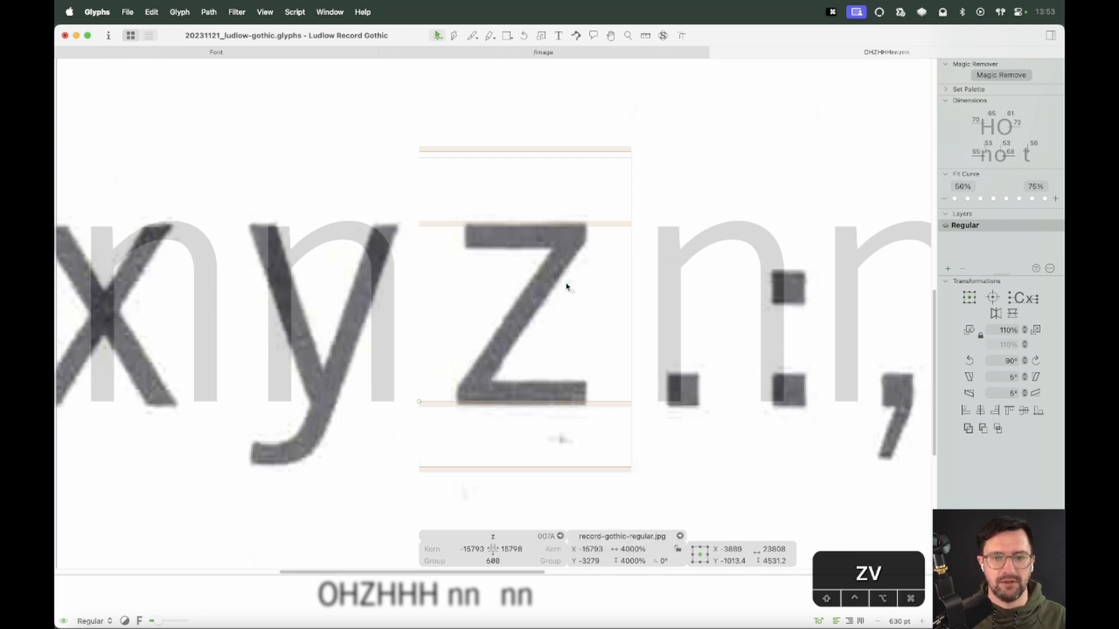
# Copy all of the Z's outlines and paste them into the lowercase z
pyautogui.press('super+minus')
pyautogui.press('super+minus')
pyautogui.press('super+minus')
pyautogui.press('super+minus')
pyautogui.doubleClick(528, 145)
pyautogui.press('super+a')
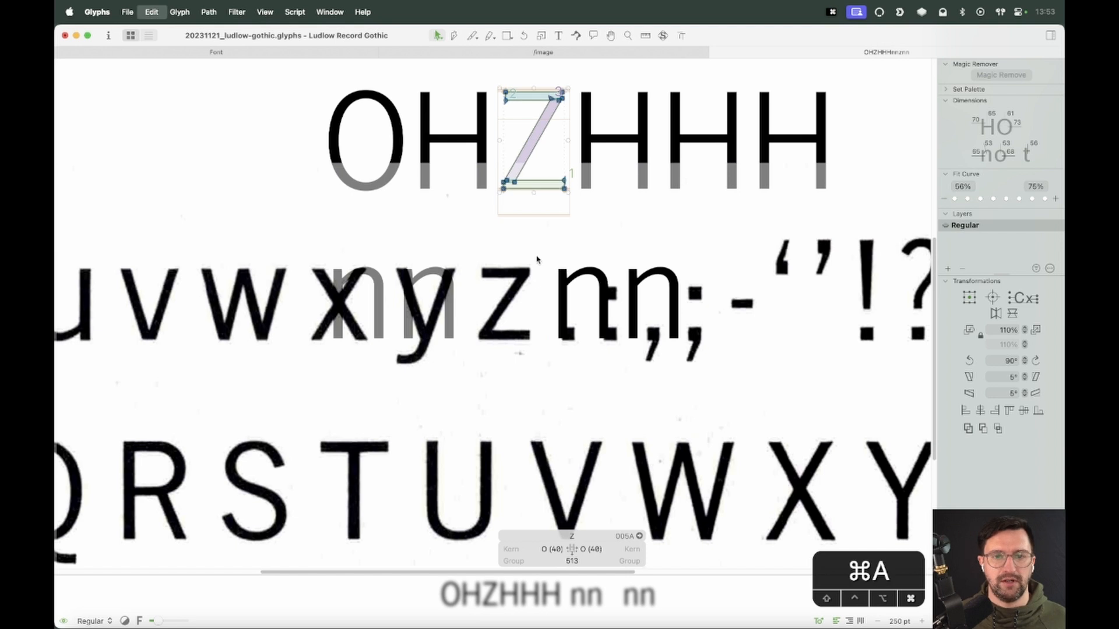
pyautogui.press('super+c')
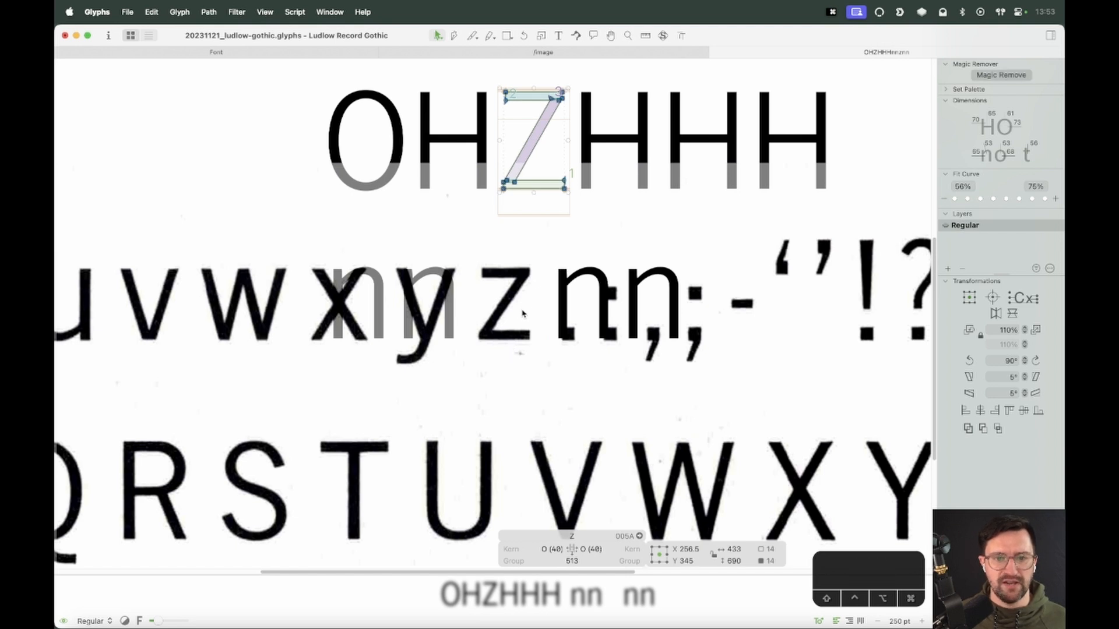
pyautogui.doubleClick(518, 348)
pyautogui.press('super+v')
pyautogui.press('z')
pyautogui.moveTo(600, 190); pyautogui.dragTo(393, 416)
pyautogui.press('v')
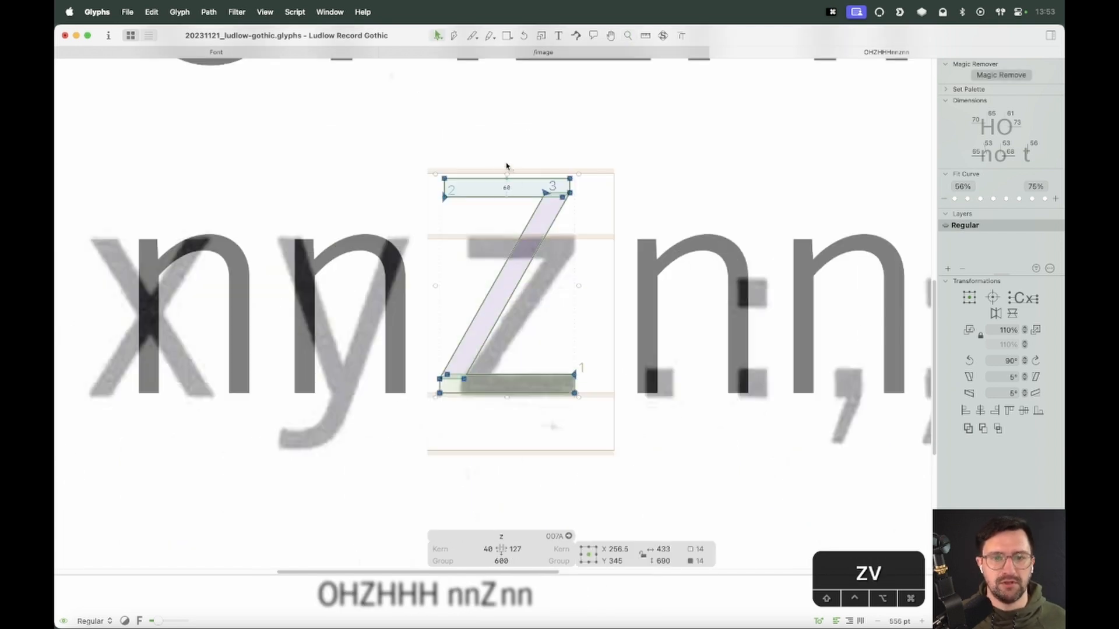
# Insert a t after the z to inspect its crossbar thickness, then remove it again
pyautogui.click(595, 292)
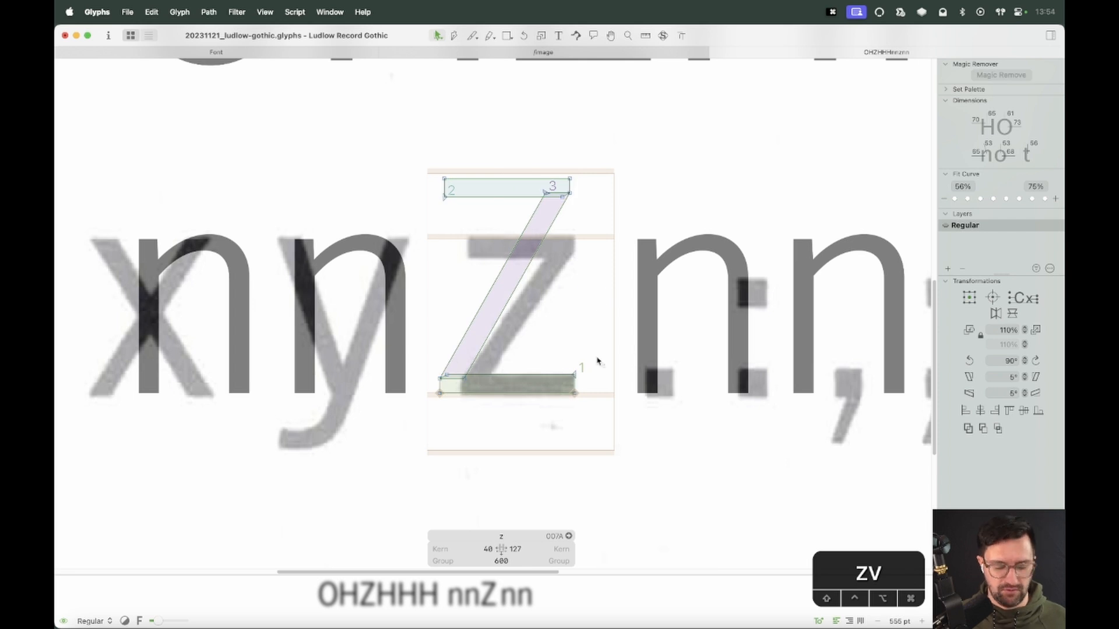
pyautogui.write('tt')
pyautogui.press('Escape')
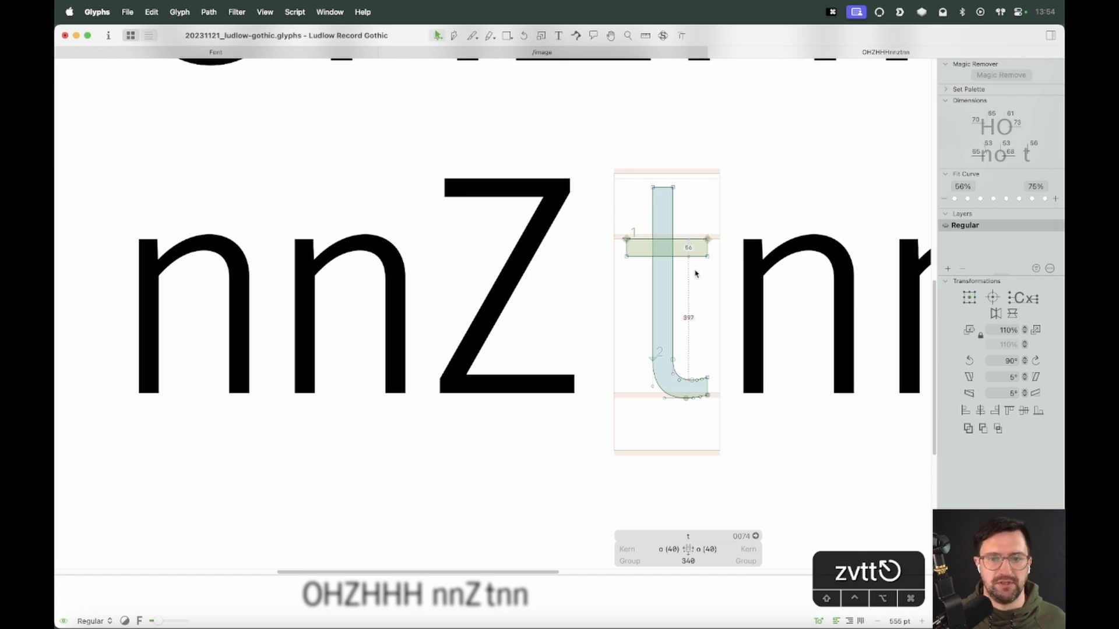
pyautogui.press('t')
pyautogui.press('BackSpace')
pyautogui.press('Escape')
pyautogui.doubleClick(542, 303)
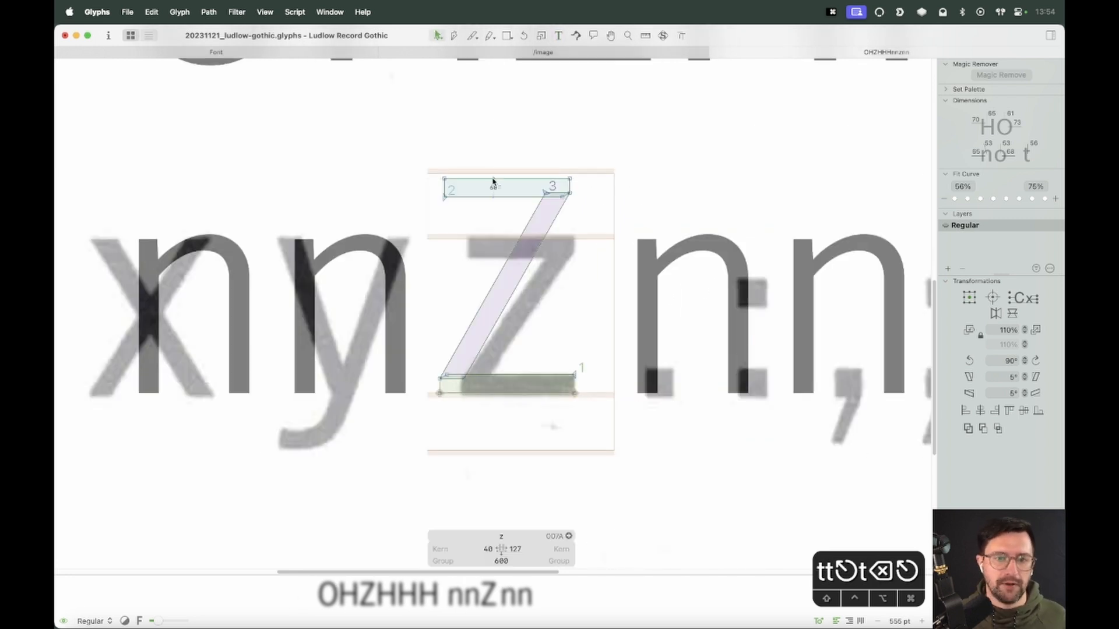
# Set the heights of the z's bottom bar and top bar to 56 units
pyautogui.click(513, 380)
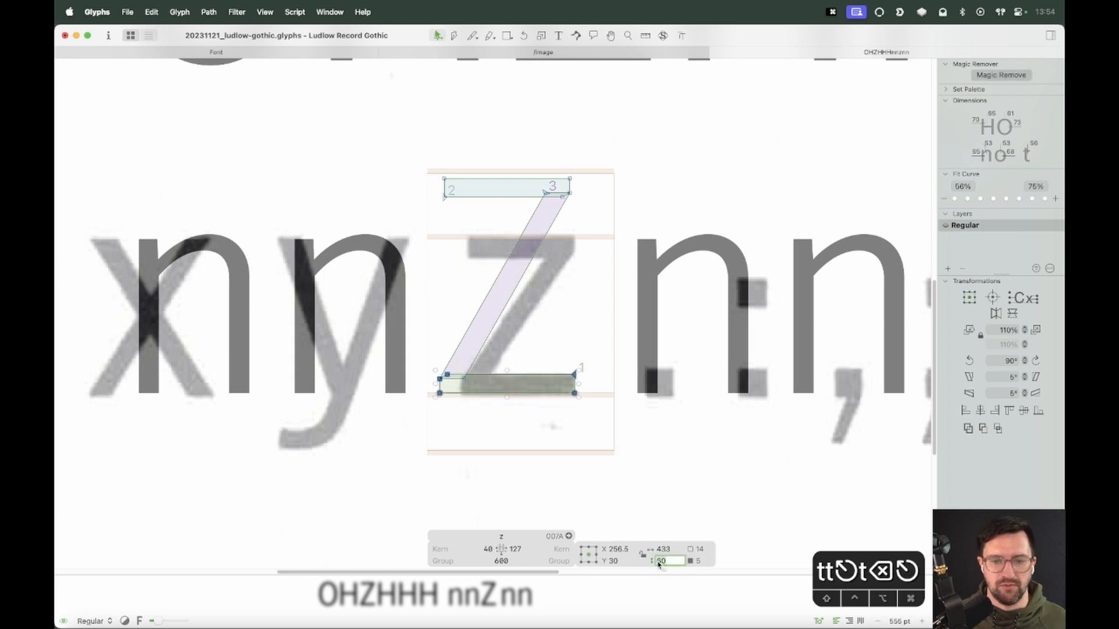
pyautogui.write('56')
pyautogui.press('Return')
pyautogui.click(490, 182)
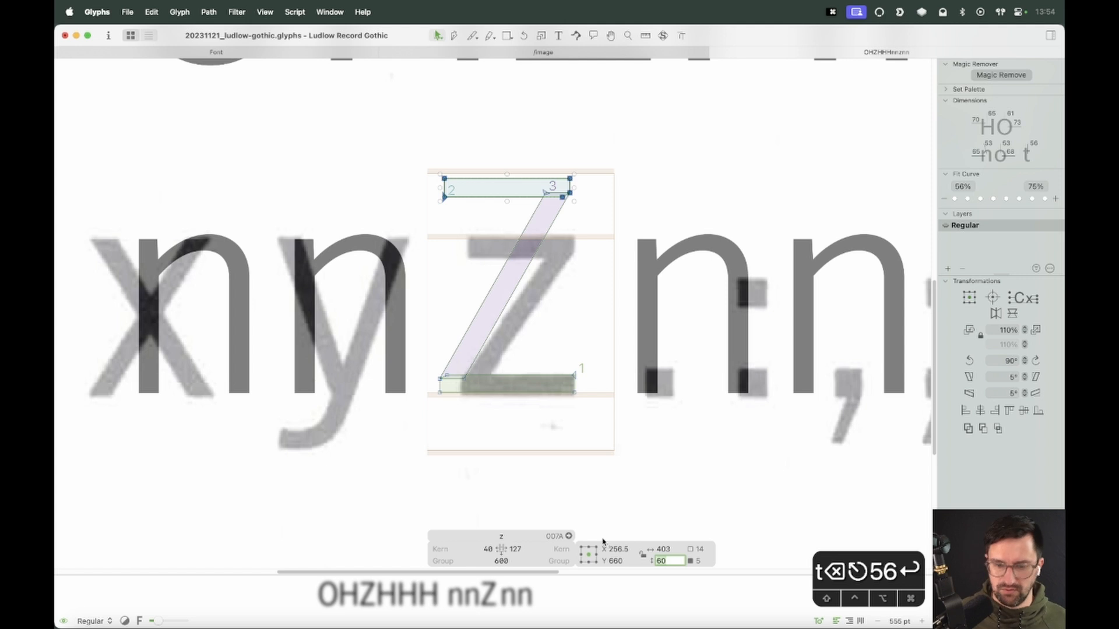
pyautogui.write('56')
pyautogui.press('Return')
pyautogui.click(609, 343)
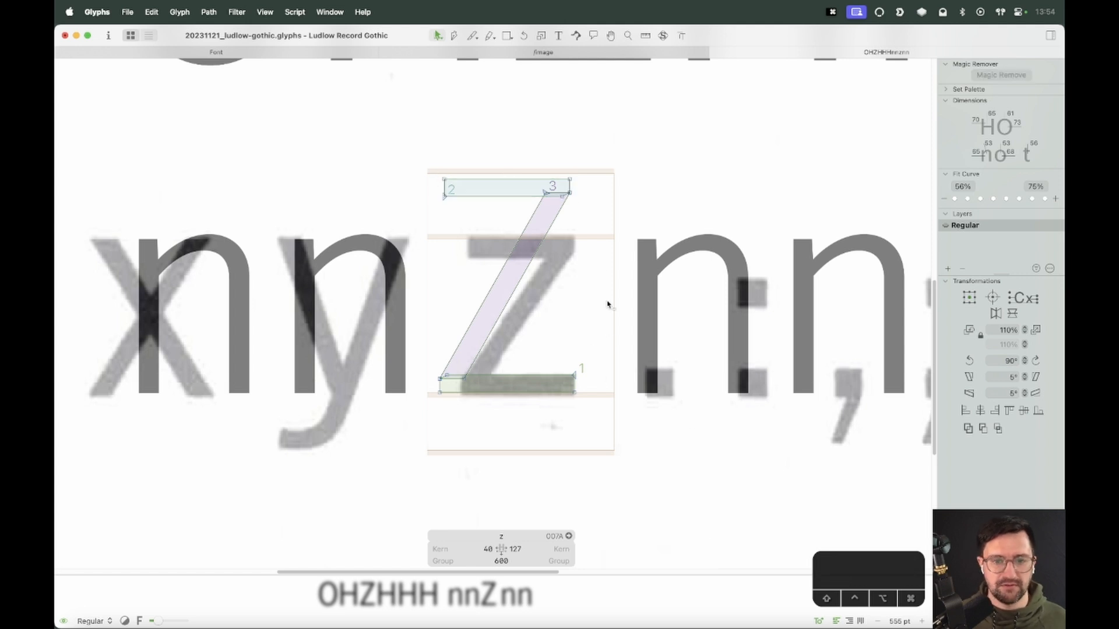
# Nudge the top edge of the z's bottom bar down two units
pyautogui.click(610, 332)
pyautogui.press('v')
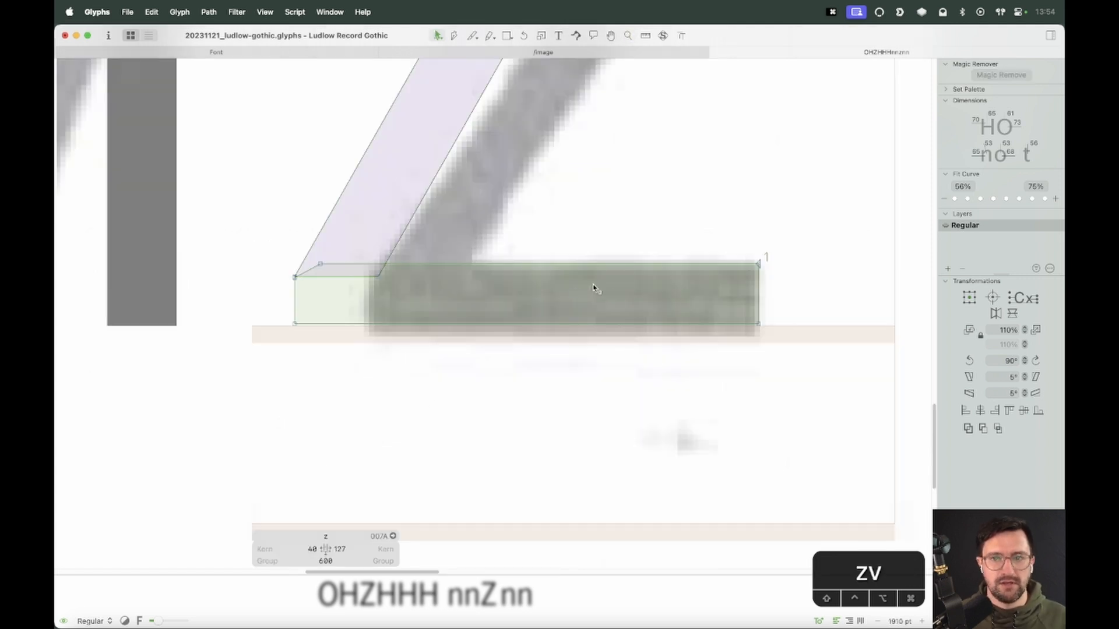
pyautogui.click(622, 273)
pyautogui.press('Down')
pyautogui.press('Down')
pyautogui.click(633, 246)
pyautogui.scroll(-5, 632, 236)
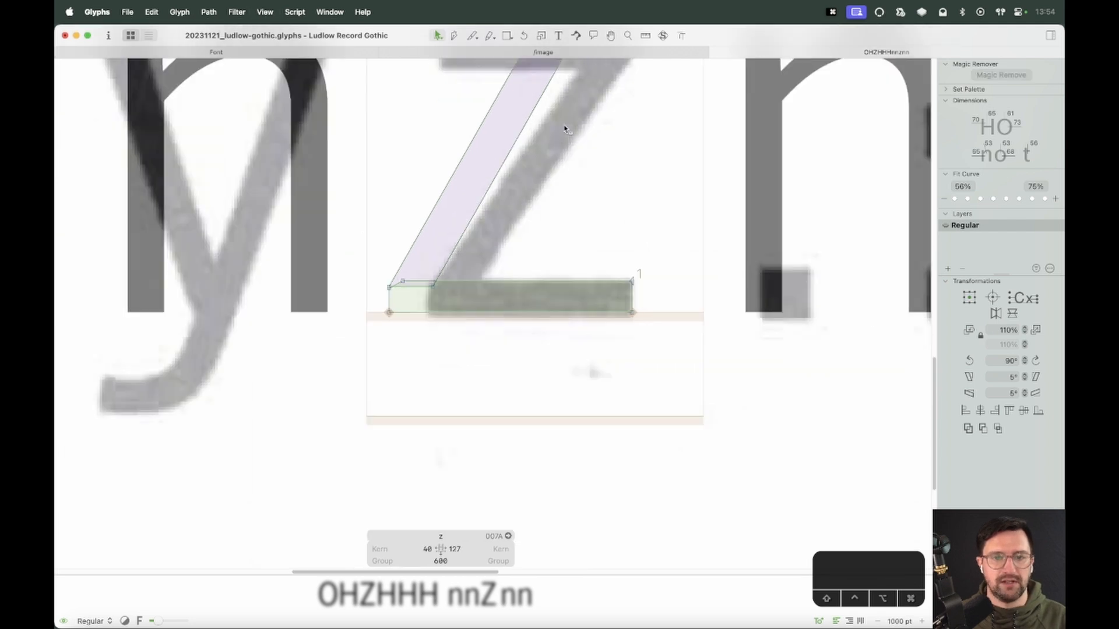
# Move the z's top bar down to the x-height
pyautogui.press('space')
pyautogui.moveTo(563, 127); pyautogui.dragTo(530, 222)
pyautogui.doubleClick(495, 143)
pyautogui.click(504, 184)
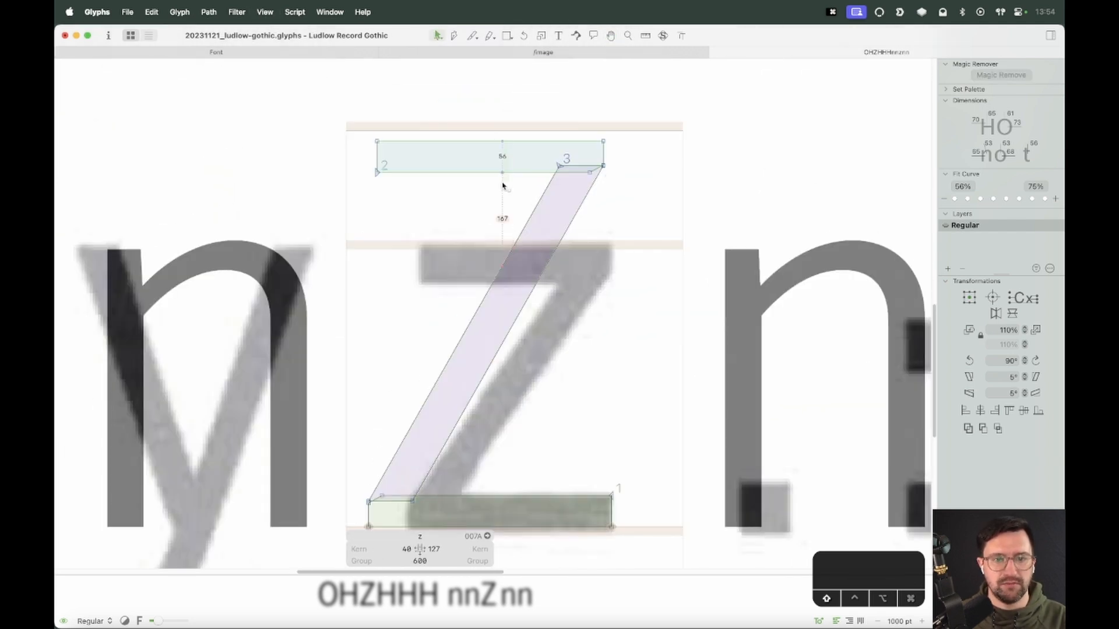
pyautogui.doubleClick(522, 143)
pyautogui.moveTo(606, 142); pyautogui.dragTo(606, 250)
pyautogui.click(611, 405)
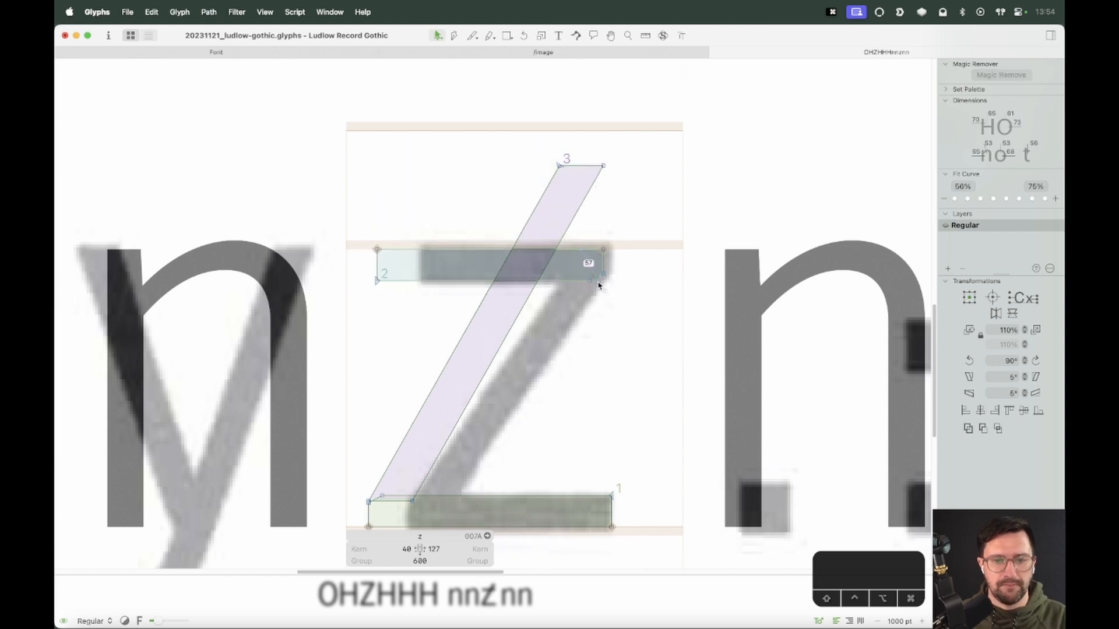
# Move the left end of the z's top bar inward to match the scan
pyautogui.moveTo(417, 347); pyautogui.dragTo(417, 350)
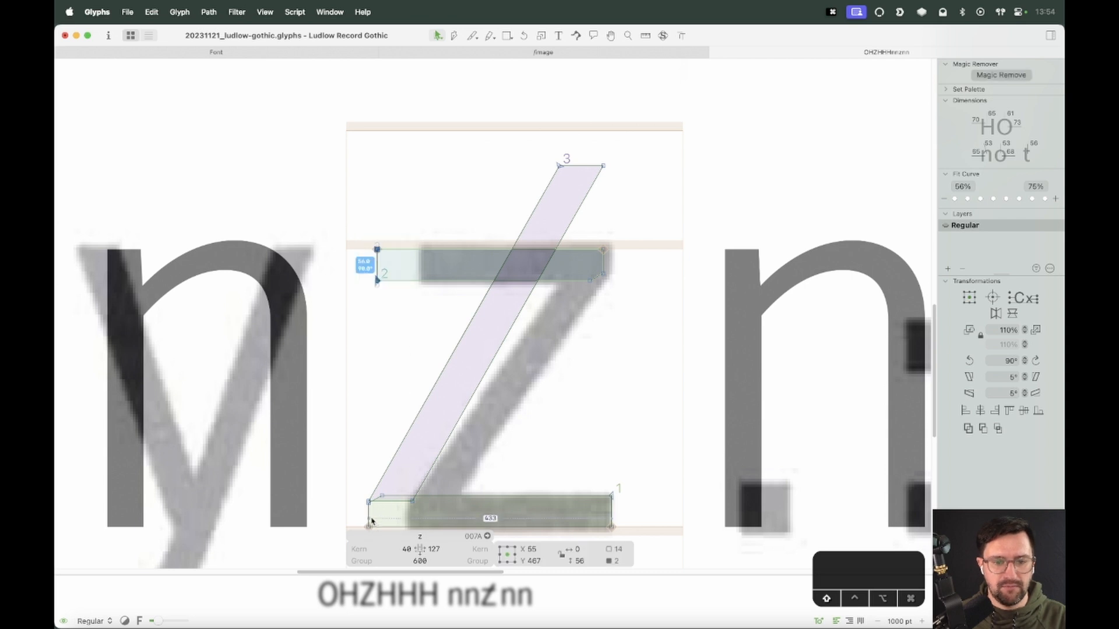
pyautogui.keyDown('shift'); pyautogui.click(370, 520); pyautogui.keyUp('shift')
pyautogui.moveTo(382, 499); pyautogui.dragTo(422, 503)
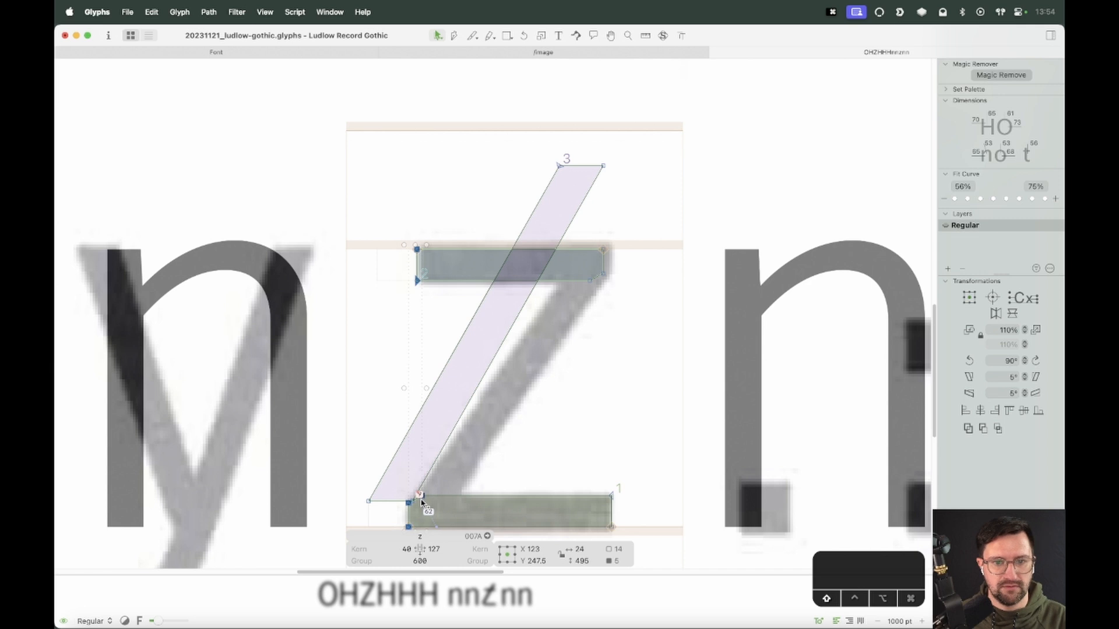
pyautogui.click(509, 452)
# Shift the diagonal's two bottom nodes right to narrow the z's lower left corner
pyautogui.doubleClick(390, 503)
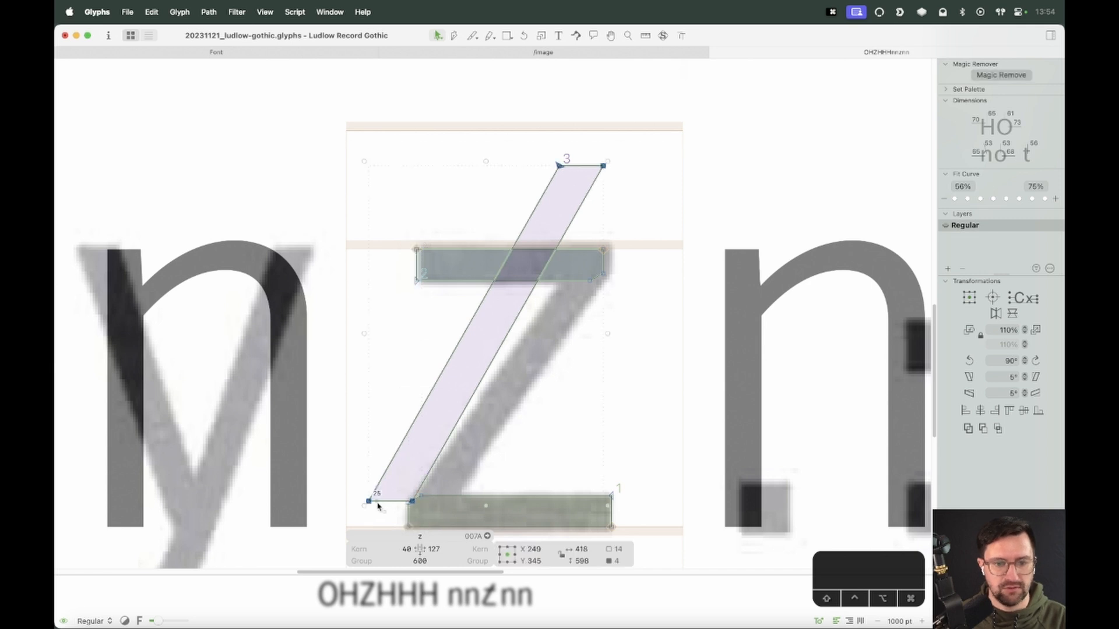
pyautogui.click(381, 509)
pyautogui.click(370, 501)
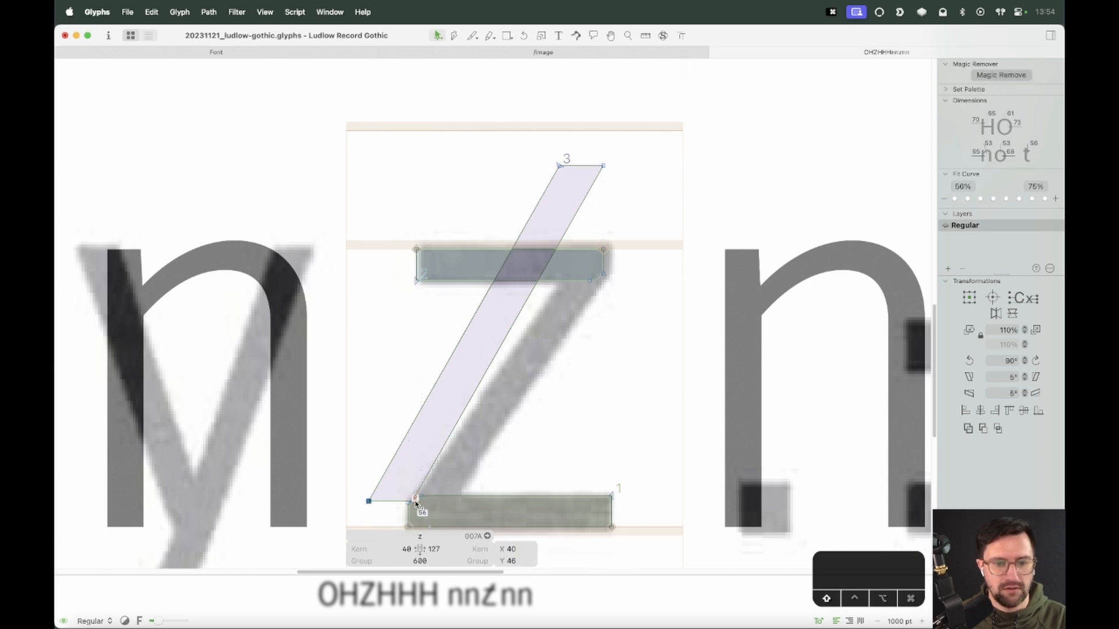
pyautogui.keyDown('shift'); pyautogui.click(412, 502); pyautogui.keyUp('shift')
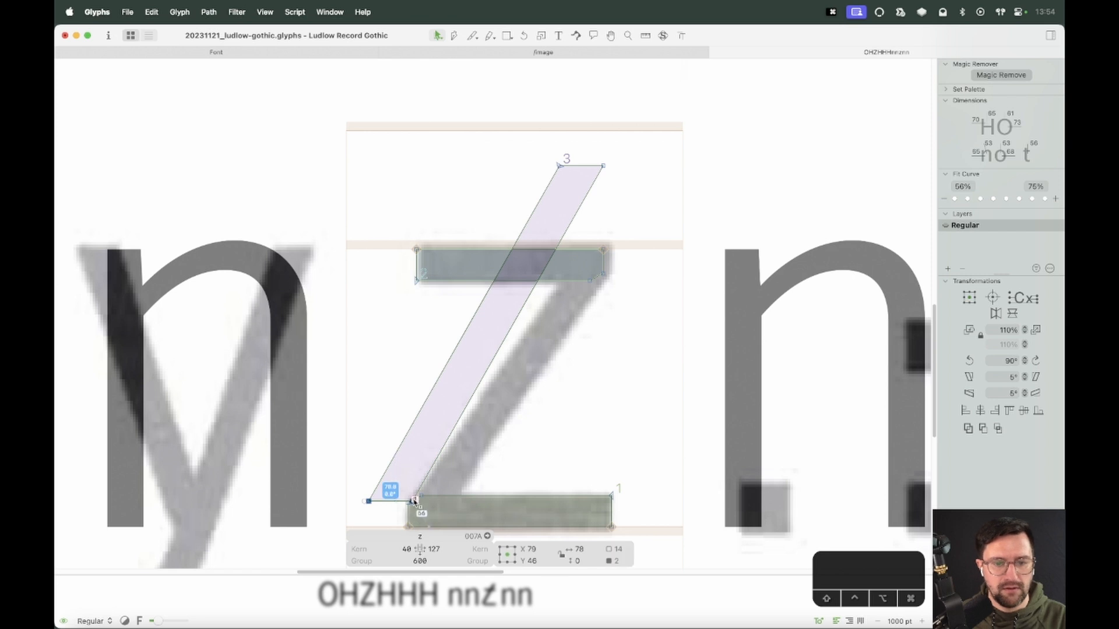
pyautogui.moveTo(407, 509); pyautogui.dragTo(454, 514)
pyautogui.press('z')
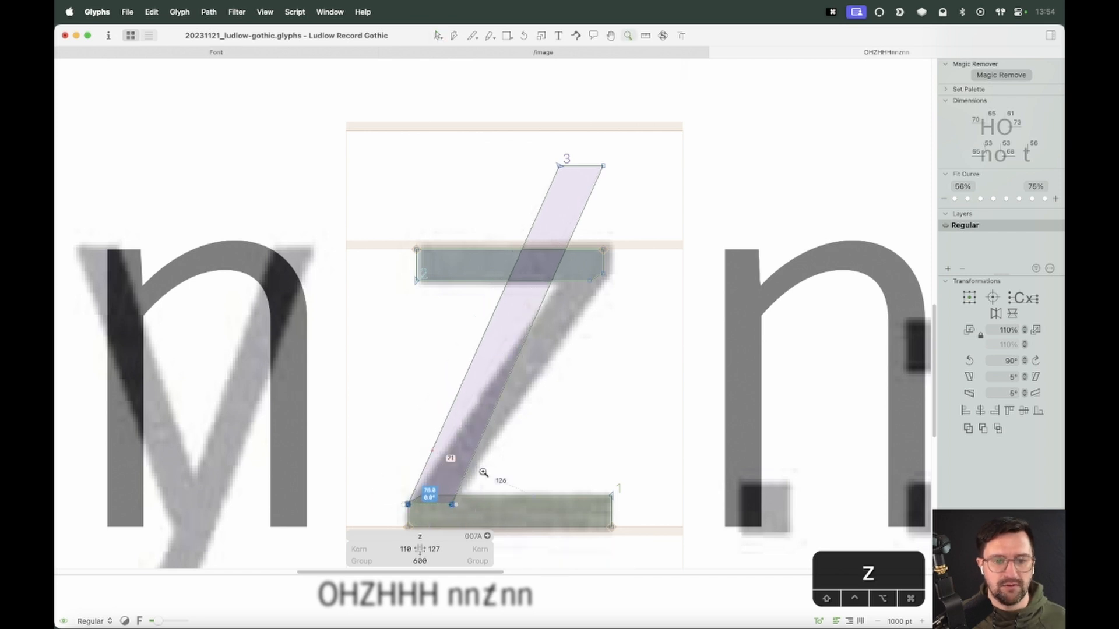
# Nudge the diagonal's bottom nodes three units to sit on the bottom bar
pyautogui.moveTo(486, 469); pyautogui.dragTo(366, 532)
pyautogui.press('v')
pyautogui.press('Up')
pyautogui.press('Up')
pyautogui.press('Up')
# Zoom in closely on the junction of the diagonal and the z's bottom bar
pyautogui.press('super+minus')
pyautogui.press('super+minus')
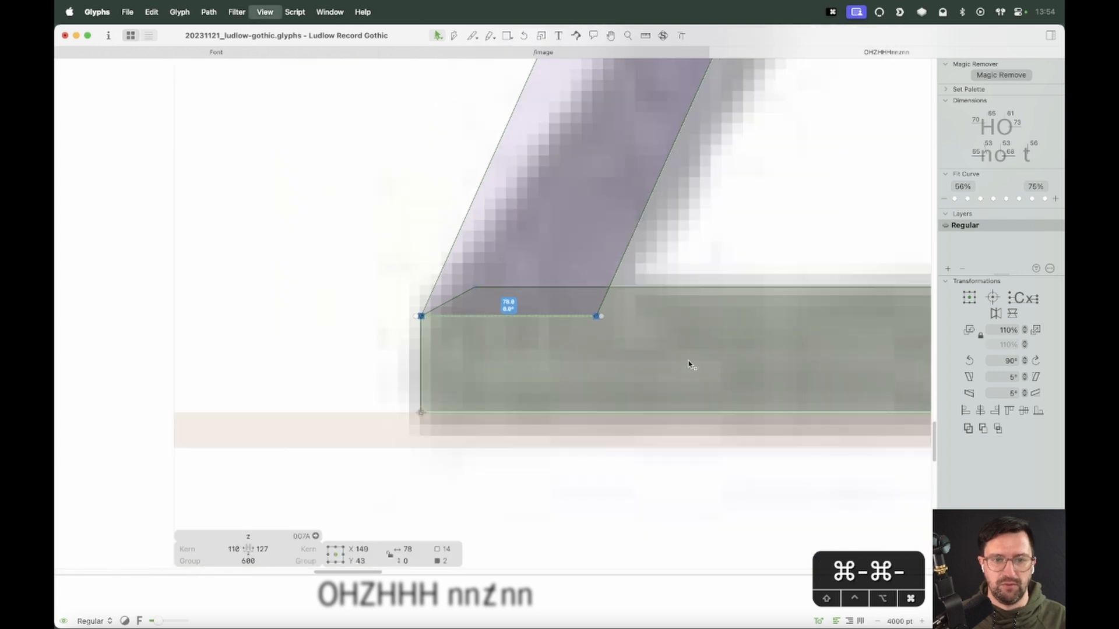
pyautogui.press('space')
pyautogui.moveTo(736, 86); pyautogui.dragTo(609, 104)
pyautogui.moveTo(690, 96); pyautogui.dragTo(643, 303)
pyautogui.press('z')
pyautogui.press('v')
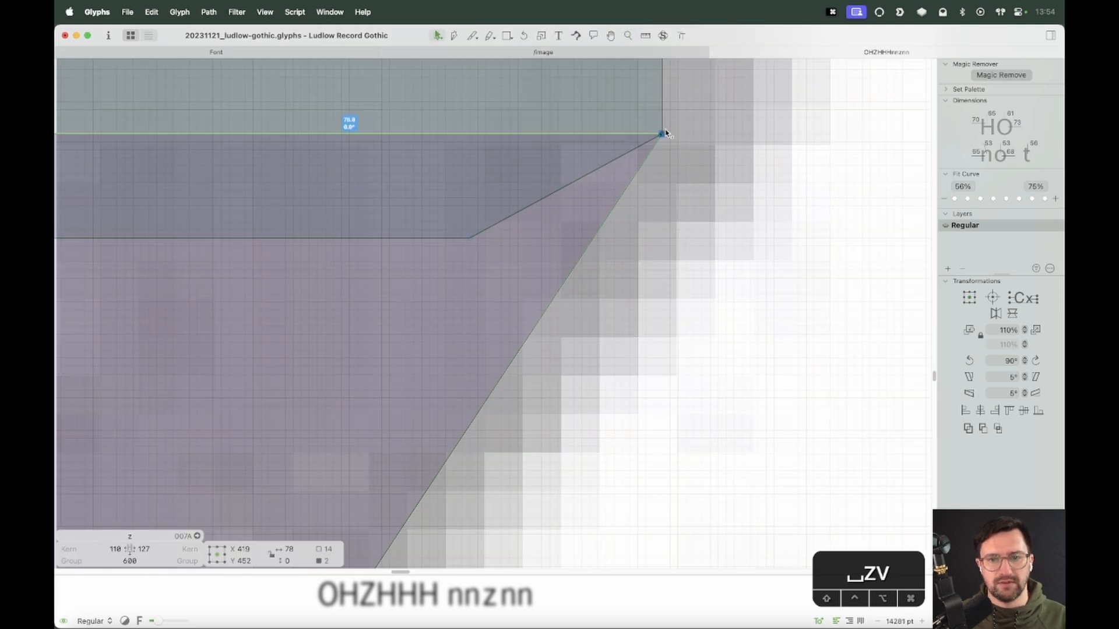
# Shift the bottom end of the z's diagonal 10 units left along the bottom bar
pyautogui.press('super+minus')
pyautogui.press('super+minus')
pyautogui.press('super+minus')
pyautogui.press('super+minus')
pyautogui.press('space')
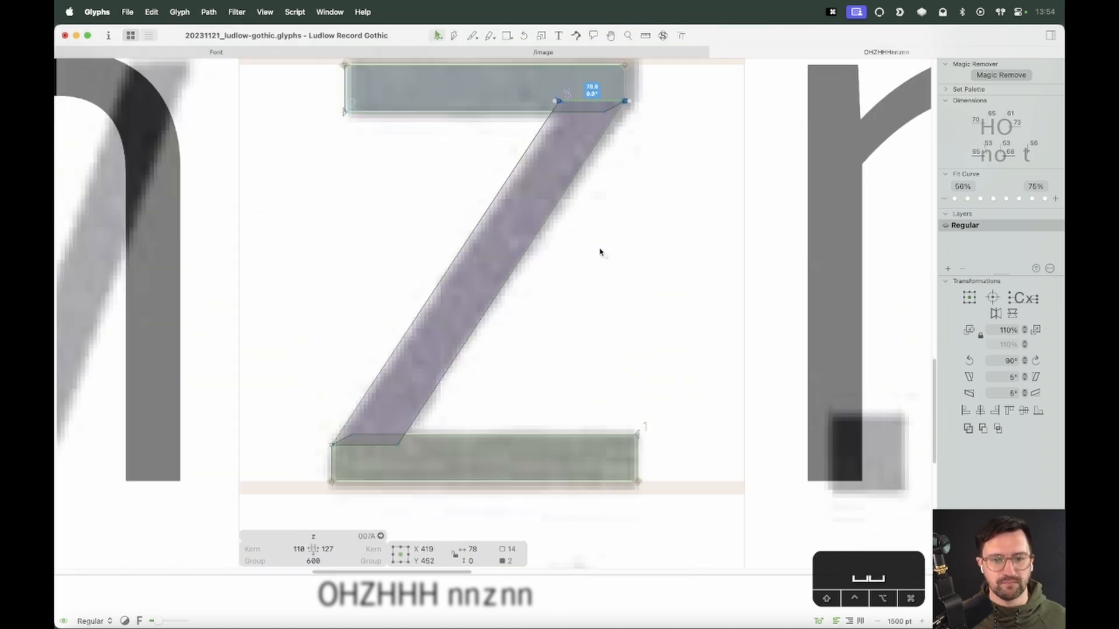
pyautogui.press('super+minus')
pyautogui.press('super+minus')
pyautogui.press('space')
pyautogui.moveTo(509, 197); pyautogui.dragTo(527, 222)
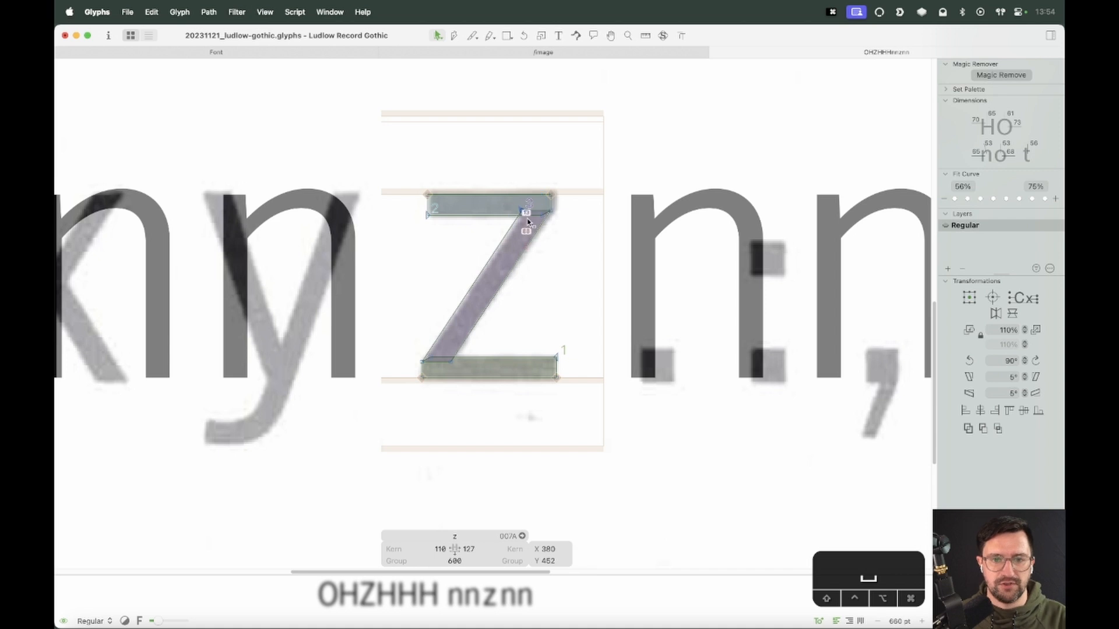
pyautogui.moveTo(470, 369)
pyautogui.mouseDown()
pyautogui.moveTo(449, 380)
pyautogui.moveTo(463, 374)
pyautogui.mouseUp()
pyautogui.click(474, 380)
pyautogui.hotkey('shift', 'Left')
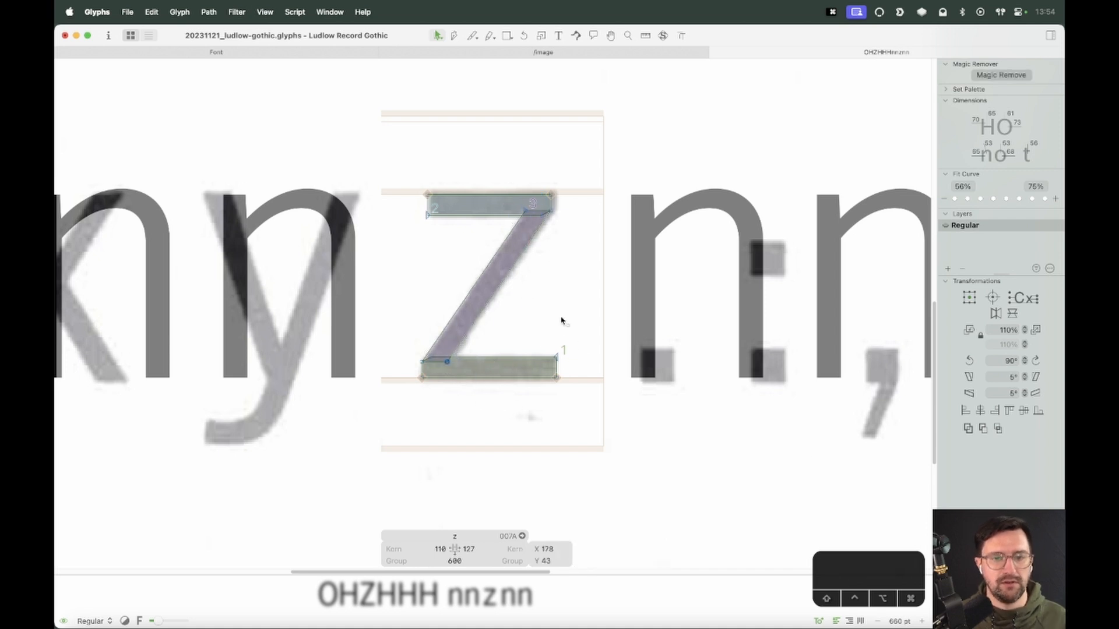
pyautogui.press('space')
# Shift the top end of the z's diagonal 10 units left along the top bar
pyautogui.click(475, 369)
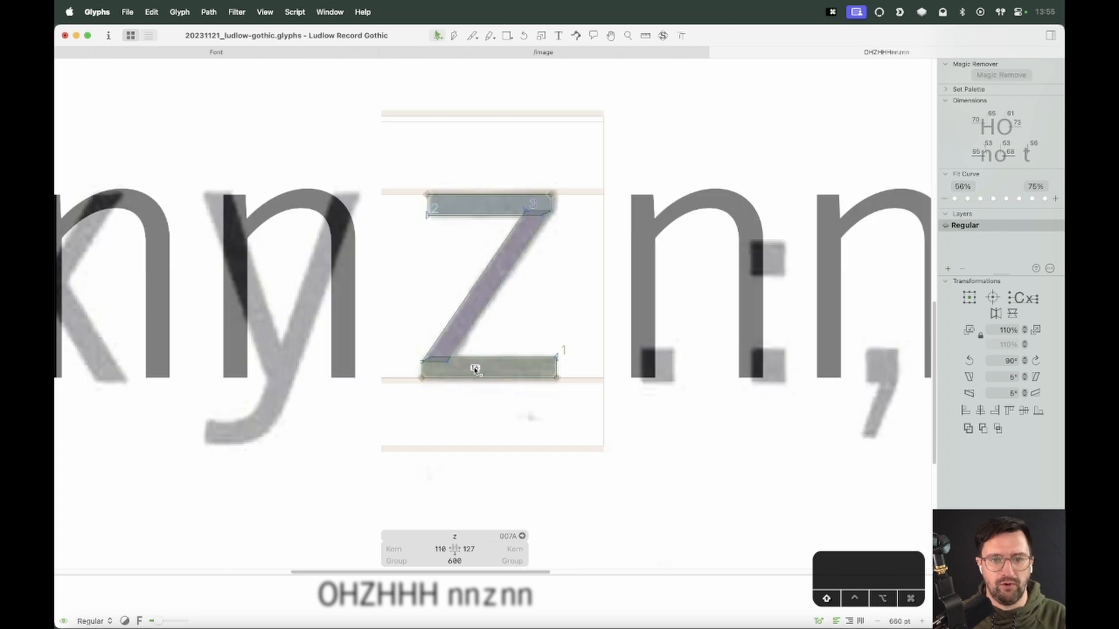
pyautogui.click(451, 365)
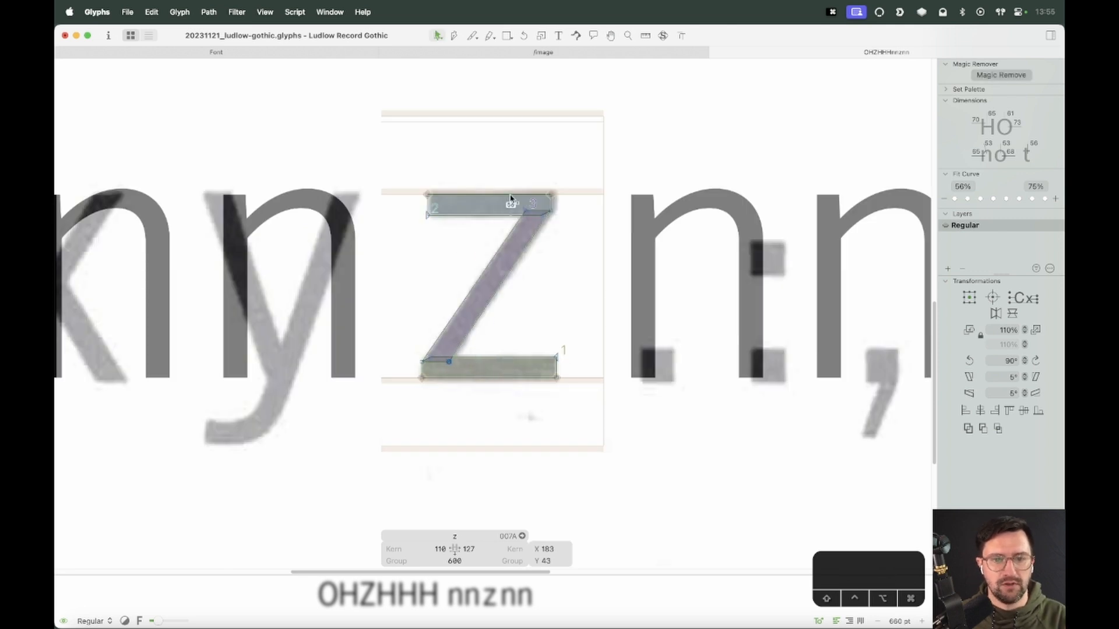
pyautogui.moveTo(511, 201); pyautogui.dragTo(541, 225)
pyautogui.hotkey('shift', 'Left')
pyautogui.press('space')
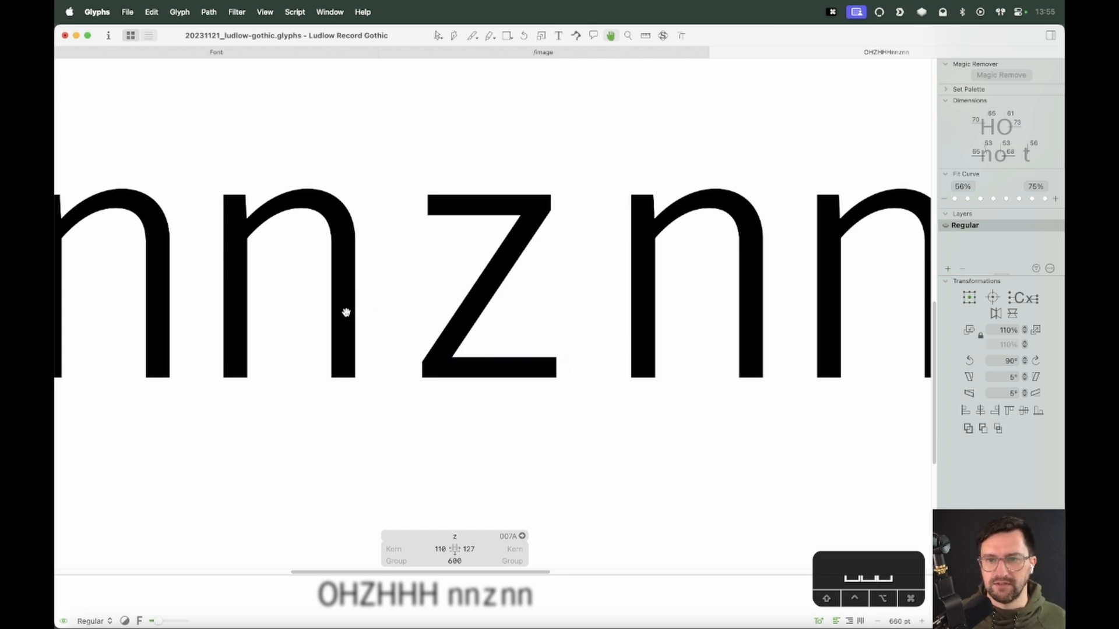
# Fine-tune the diagonal by nudging its top node 2 units left and its bottom node 2 units right
pyautogui.click(523, 210)
pyautogui.press('Left')
pyautogui.press('Left')
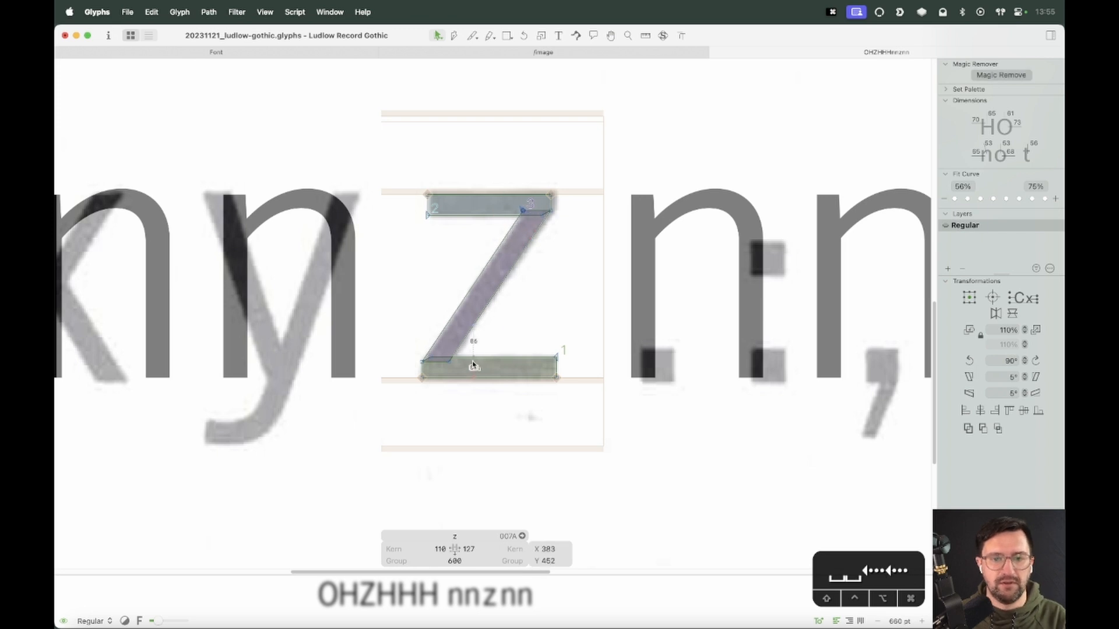
pyautogui.click(449, 362)
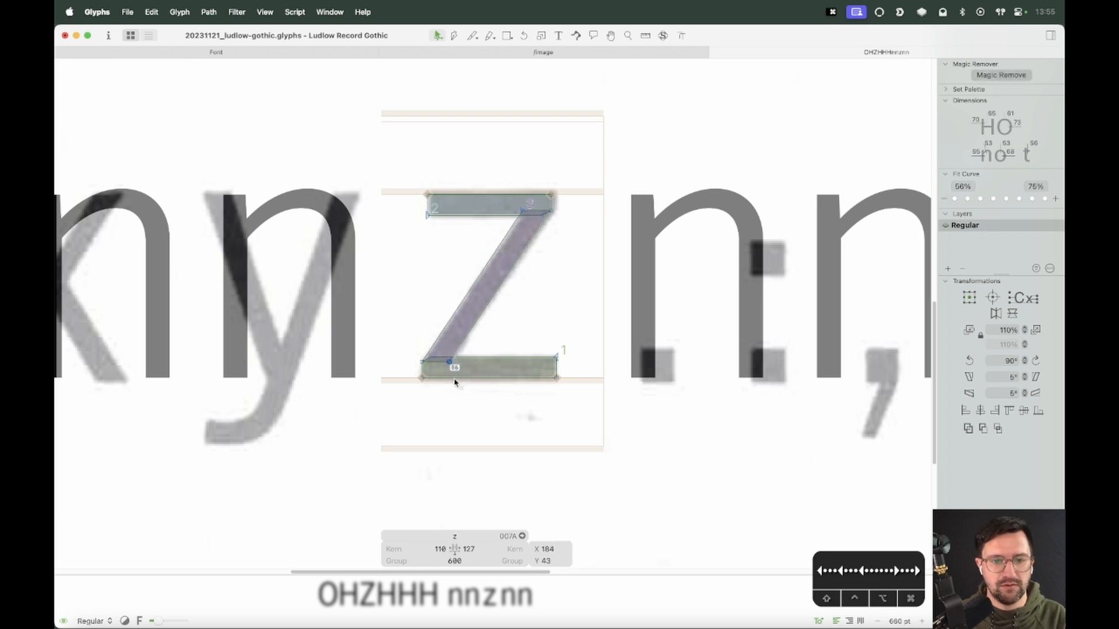
pyautogui.press('Right')
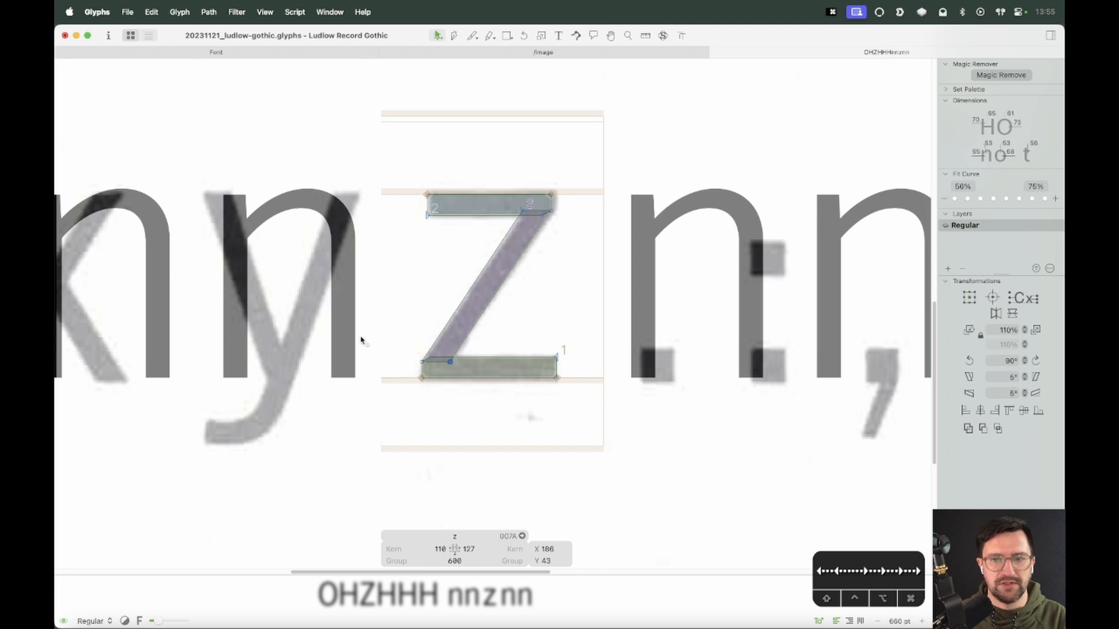
pyautogui.press('Right')
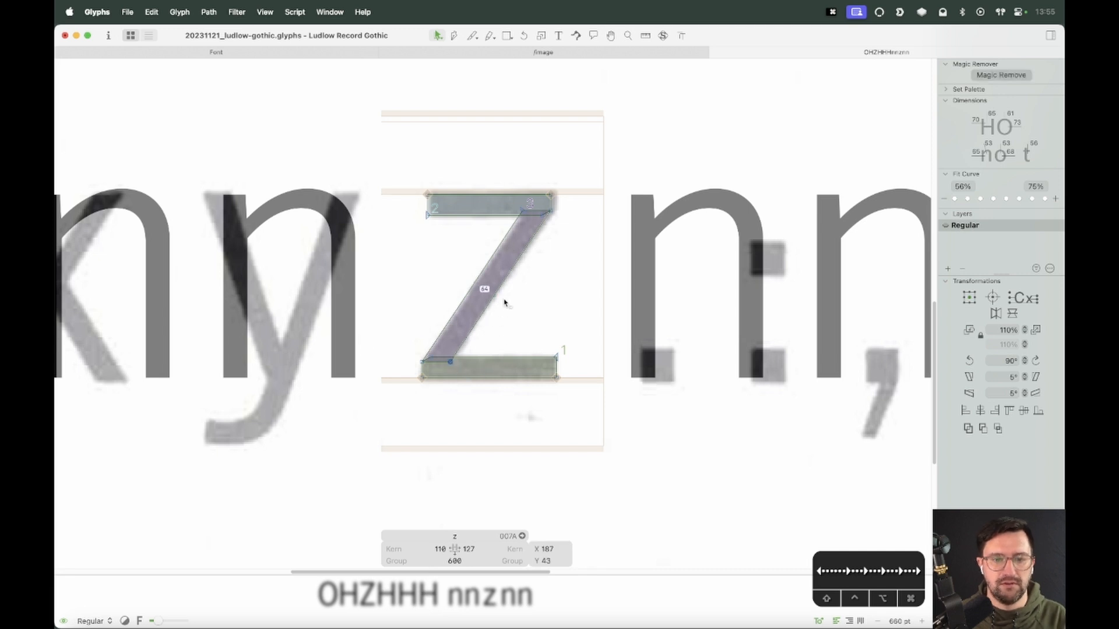
pyautogui.click(520, 210)
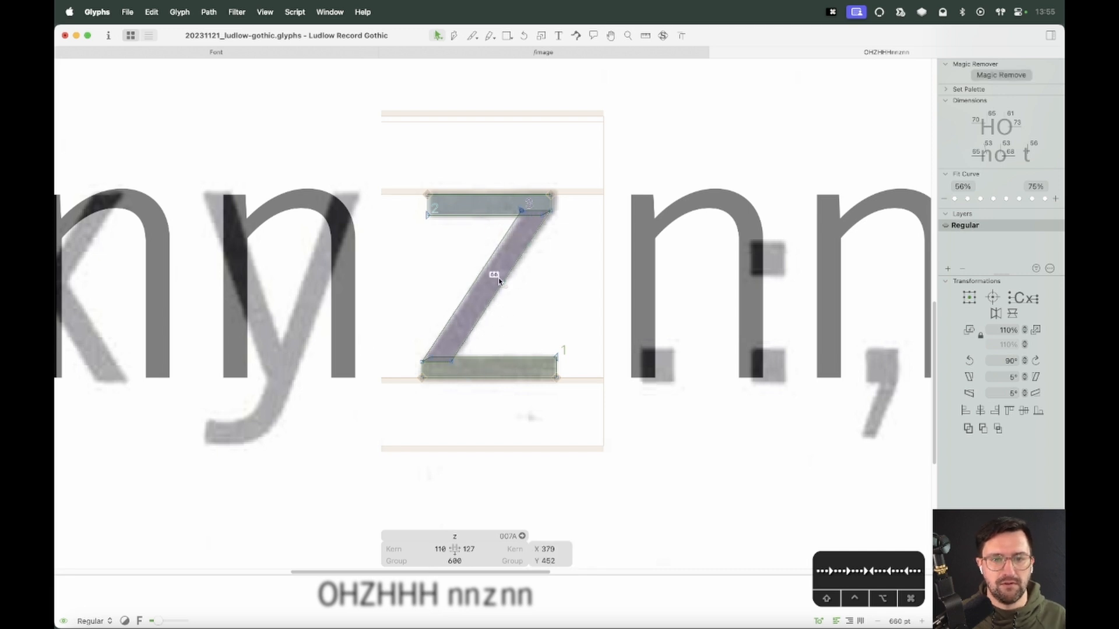
# Link the z's left and right sidebearings to the o using metrics keys
pyautogui.doubleClick(355, 303)
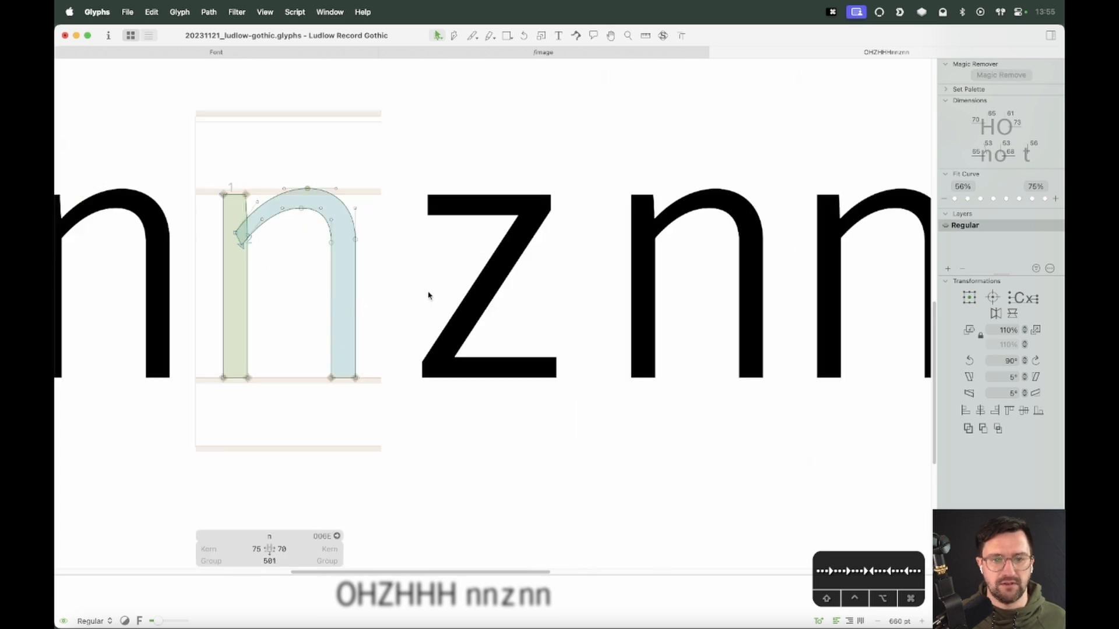
pyautogui.press('t')
pyautogui.press('super+equal')
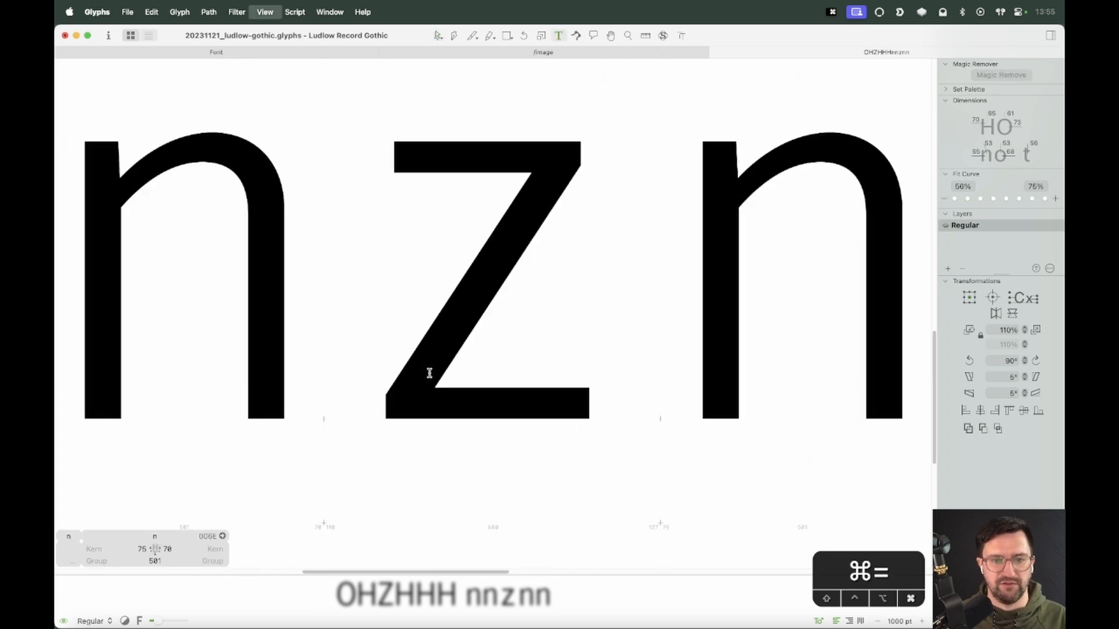
pyautogui.press('super+equal')
pyautogui.press('super+minus')
pyautogui.press('super+minus')
pyautogui.press('super+minus')
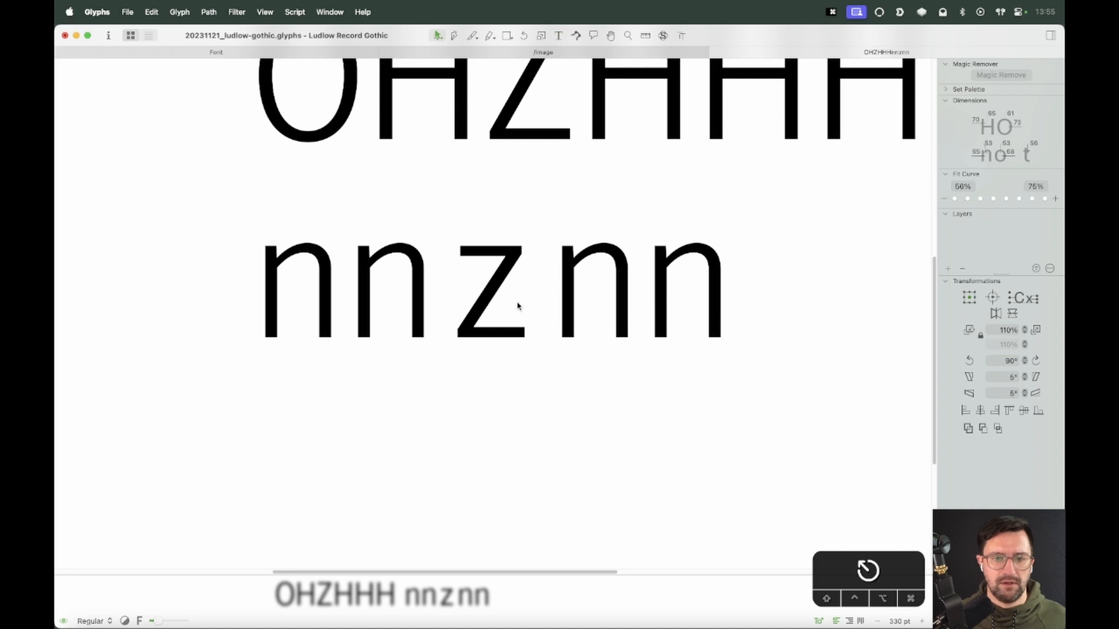
pyautogui.doubleClick(517, 305)
pyautogui.click(492, 549)
pyautogui.write('o')
pyautogui.press('Tab')
pyautogui.write('o')
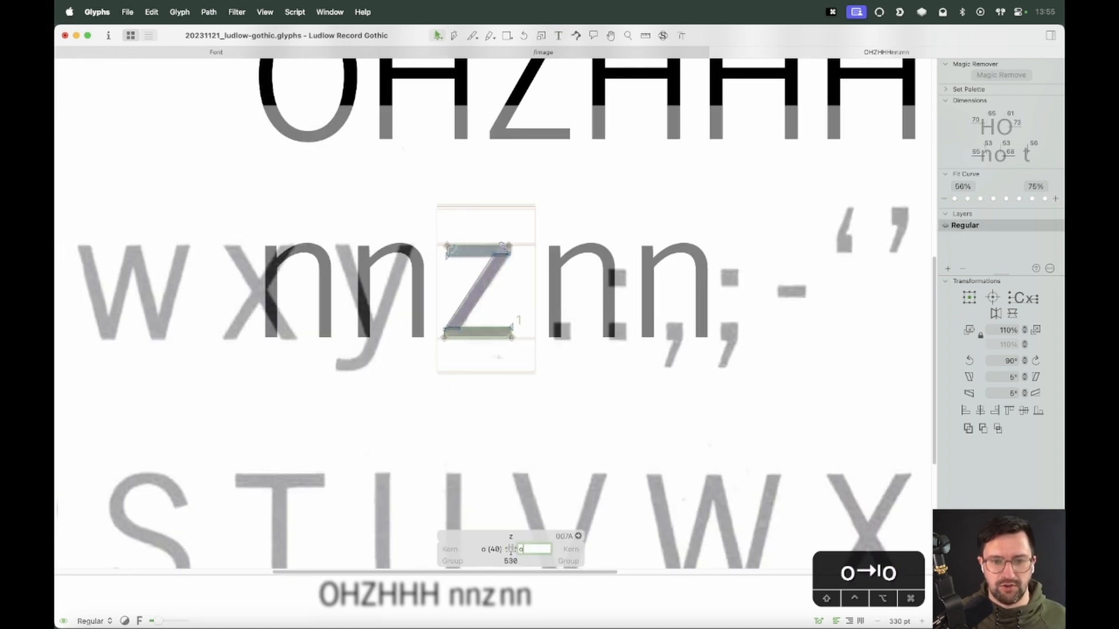
pyautogui.press('Return')
# Add the test lines oozoo and vvzvv below nnznn in the edit view
pyautogui.press('t')
pyautogui.press('Escape')
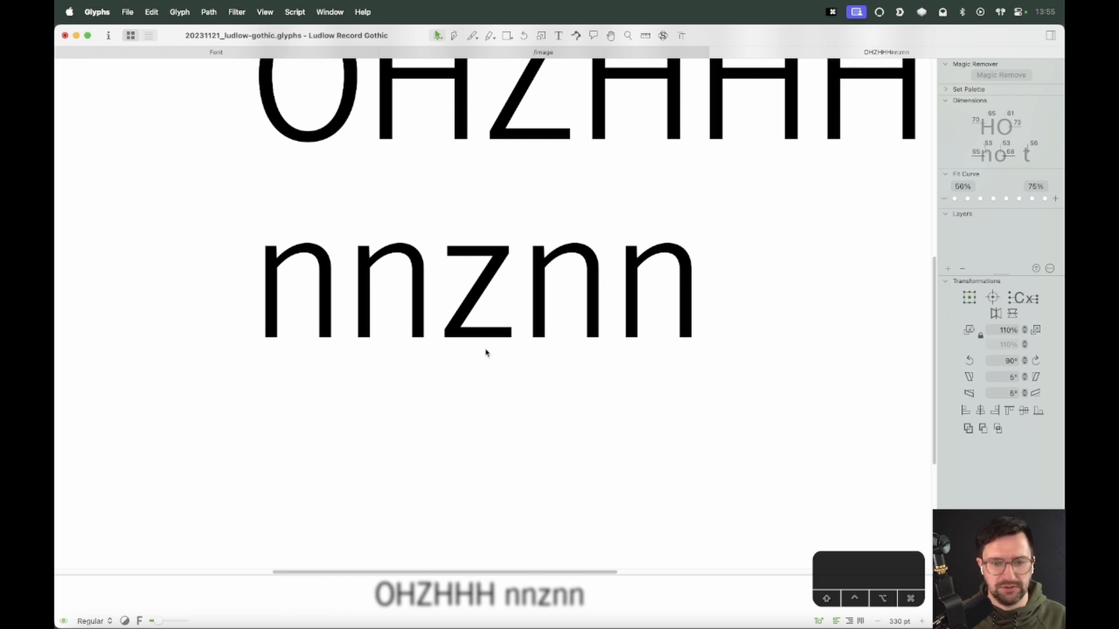
pyautogui.doubleClick(488, 294)
pyautogui.press('super+equal')
pyautogui.press('super+equal')
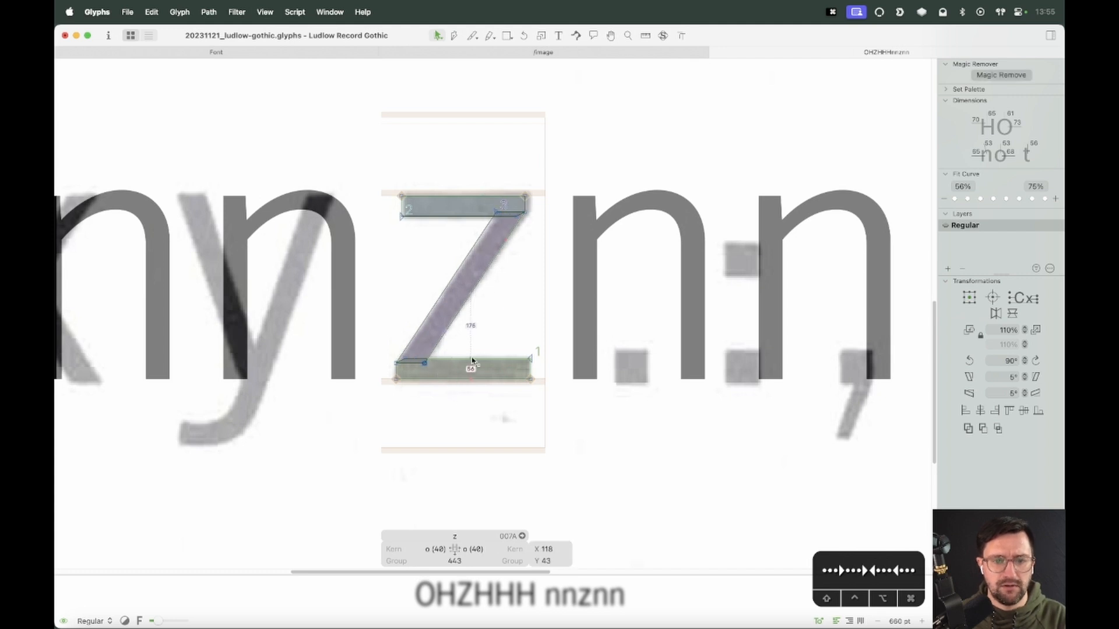
pyautogui.click(511, 336)
pyautogui.press('super+minus')
pyautogui.press('super+minus')
pyautogui.press('super+minus')
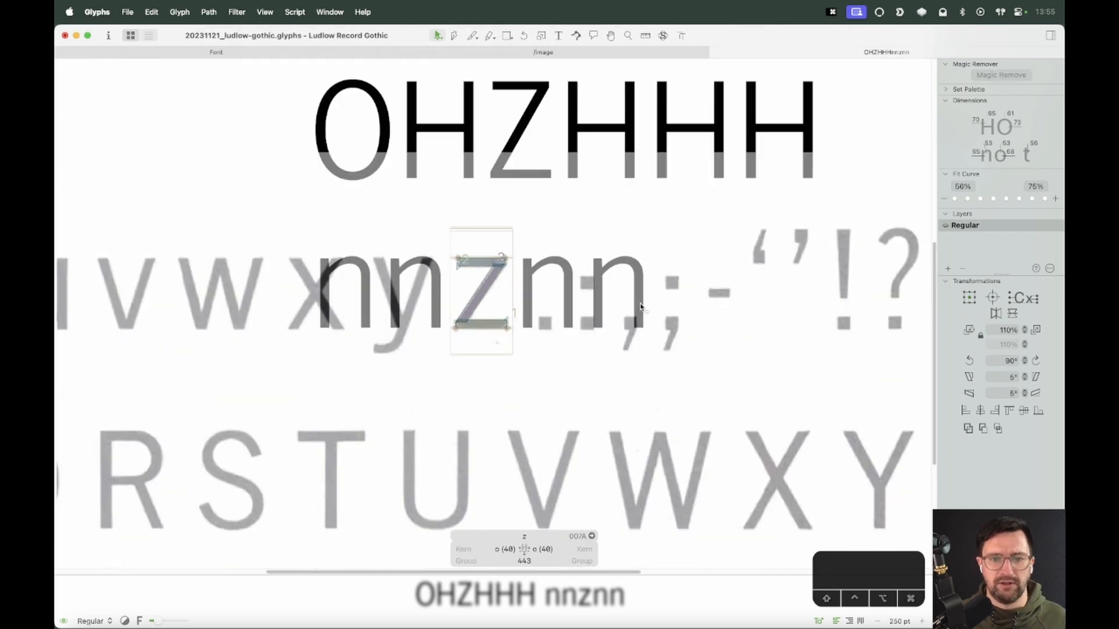
pyautogui.press('t')
pyautogui.press('Return')
pyautogui.write('oozoo')
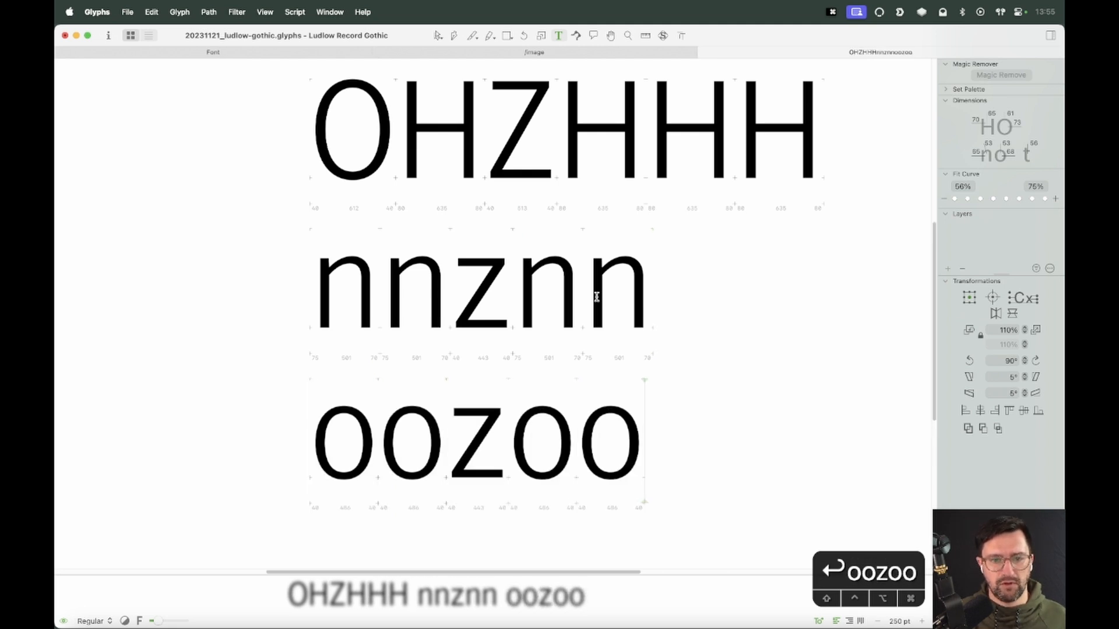
pyautogui.press('Return')
pyautogui.write('vvzvv')
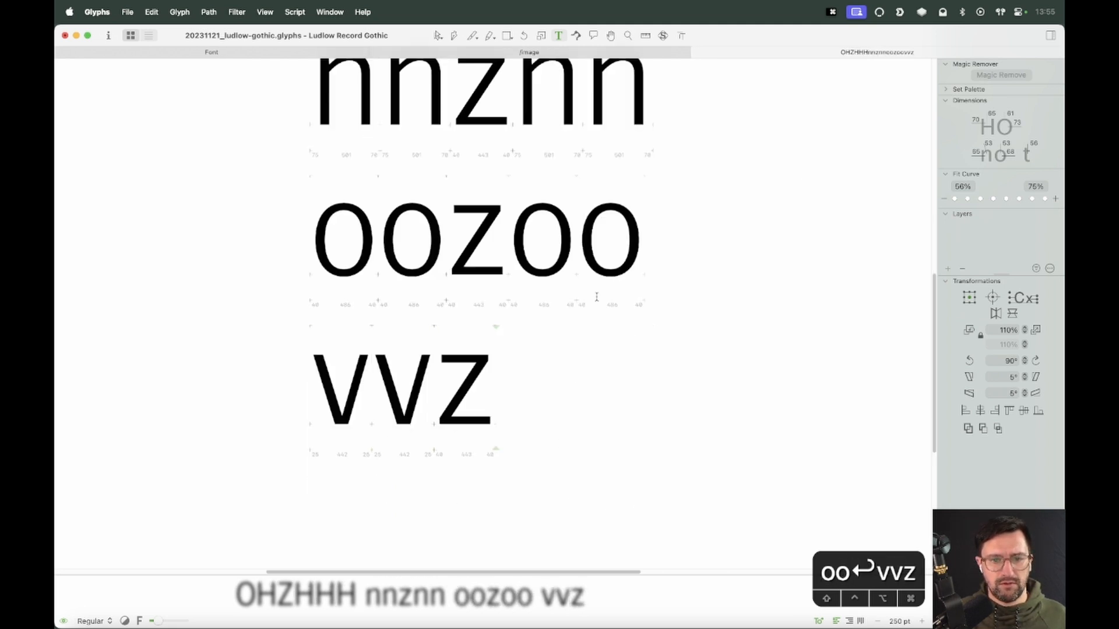
# Raise the lower edge of the z's top bar by 4 units to thin the bar
pyautogui.press('super')
pyautogui.press('super+minus')
pyautogui.press('super+minus')
pyautogui.press('super+minus')
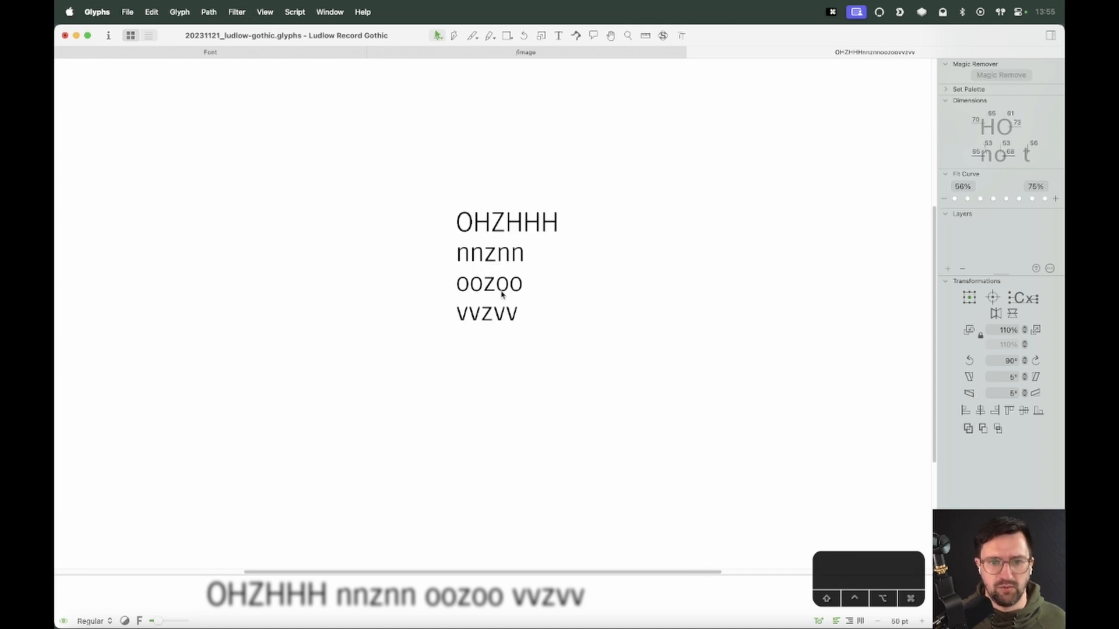
pyautogui.press('z')
pyautogui.moveTo(541, 221); pyautogui.dragTo(425, 286)
pyautogui.press('v')
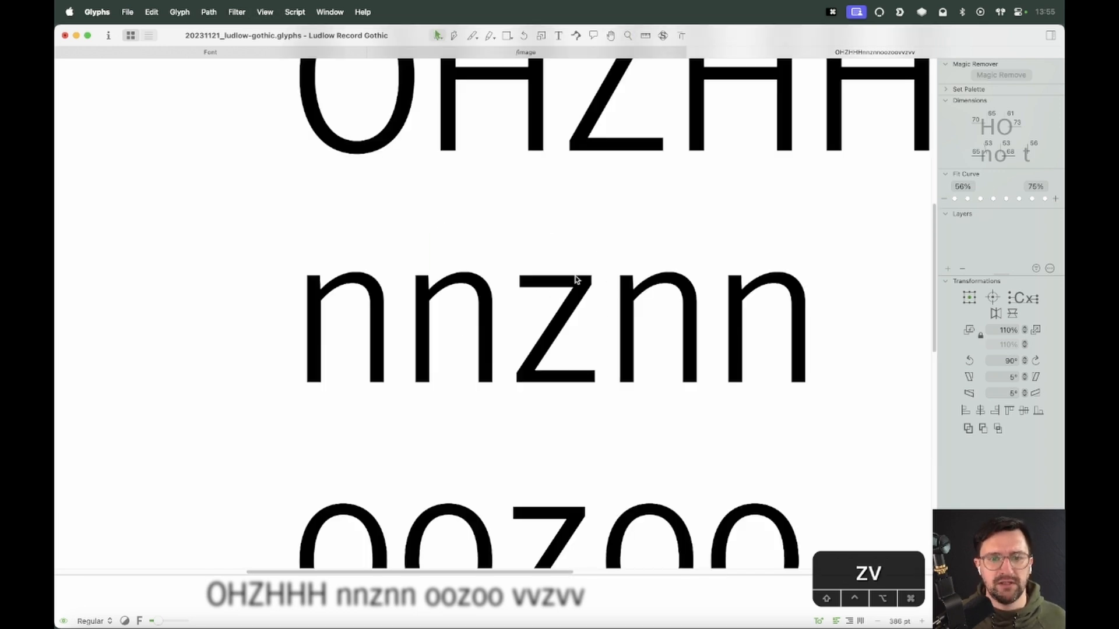
pyautogui.doubleClick(571, 290)
pyautogui.press('super+equal')
pyautogui.press('super+equal')
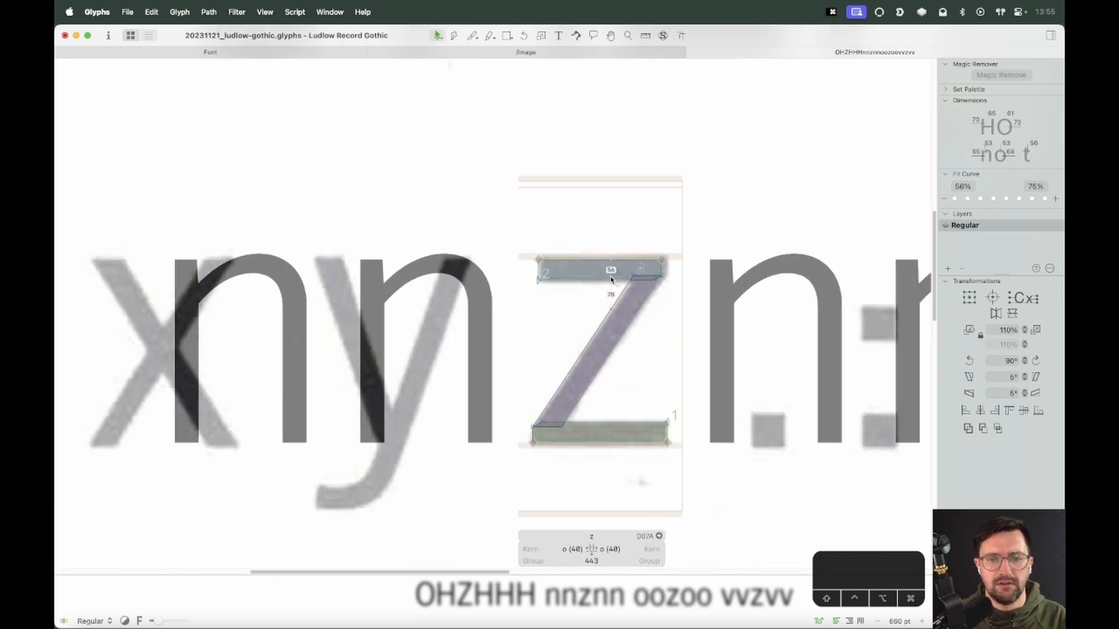
pyautogui.click(588, 279)
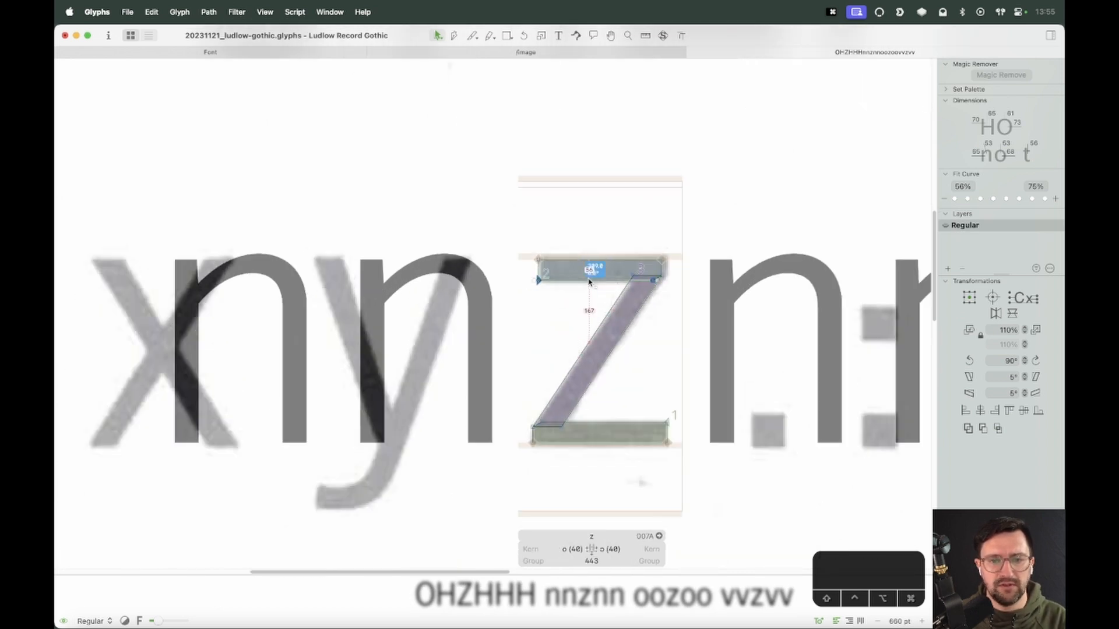
pyautogui.press('Up')
pyautogui.press('Up')
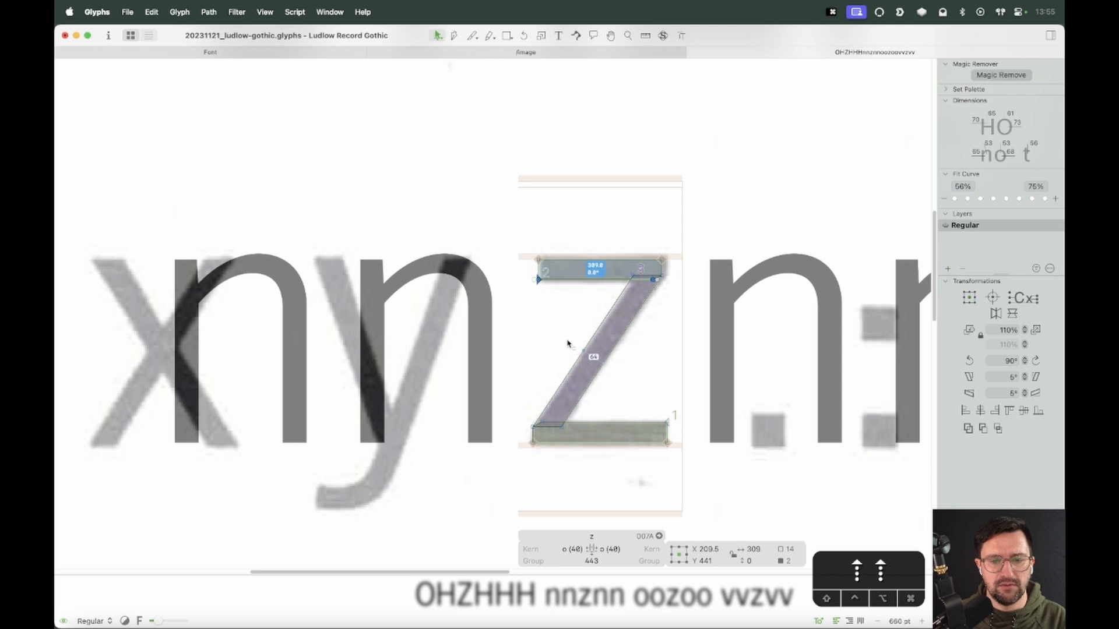
pyautogui.press('Up')
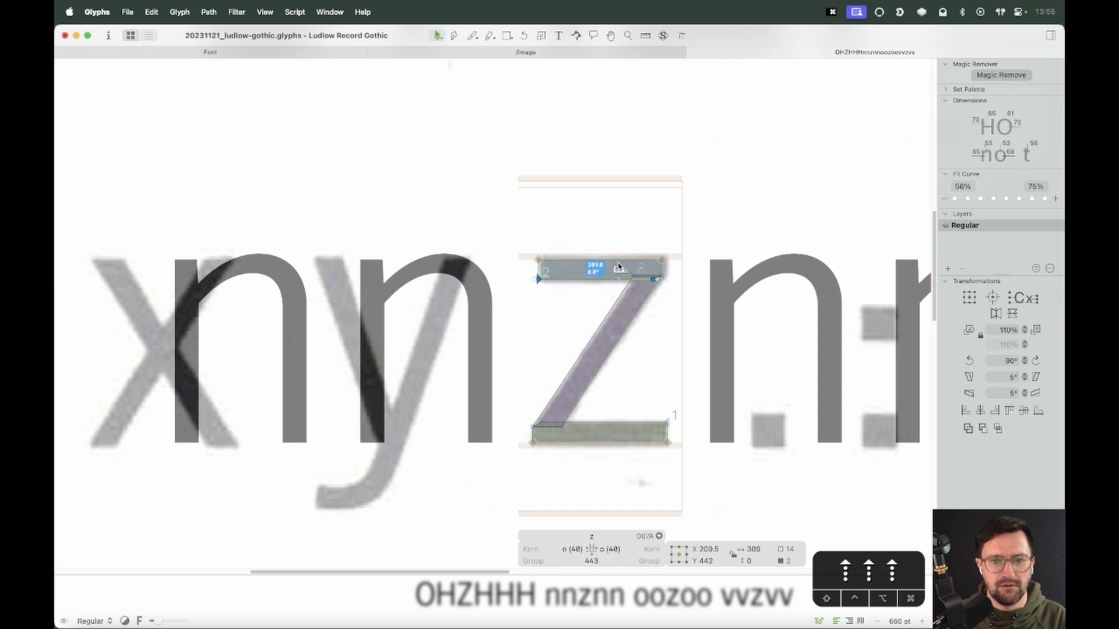
pyautogui.press('Down')
pyautogui.press('Down')
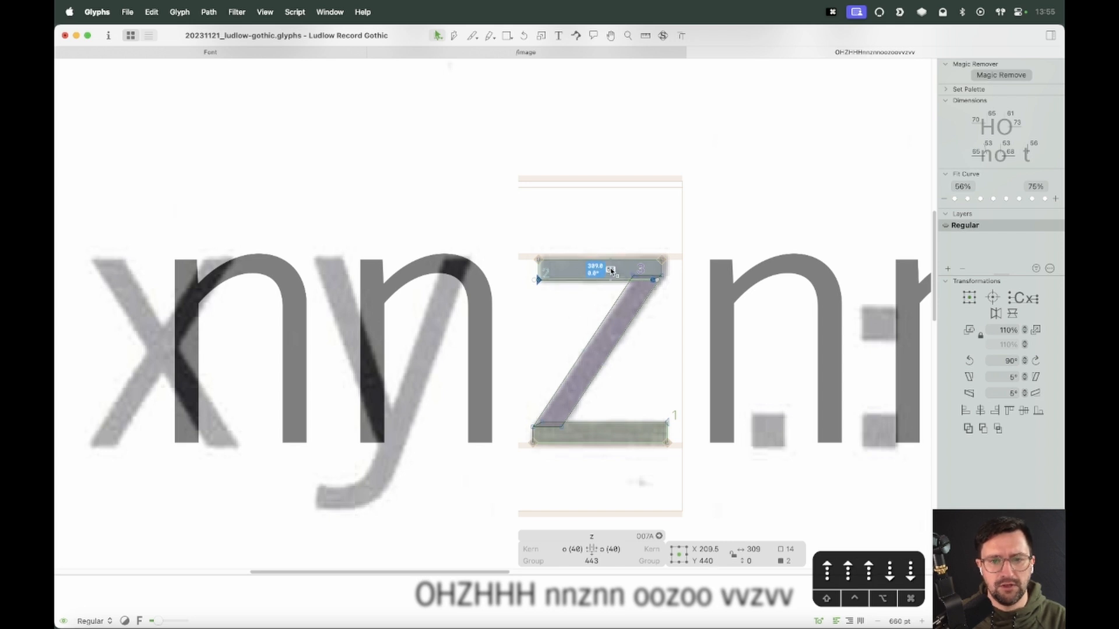
pyautogui.press('Up')
pyautogui.press('Up')
pyautogui.press('Up')
pyautogui.press('Up')
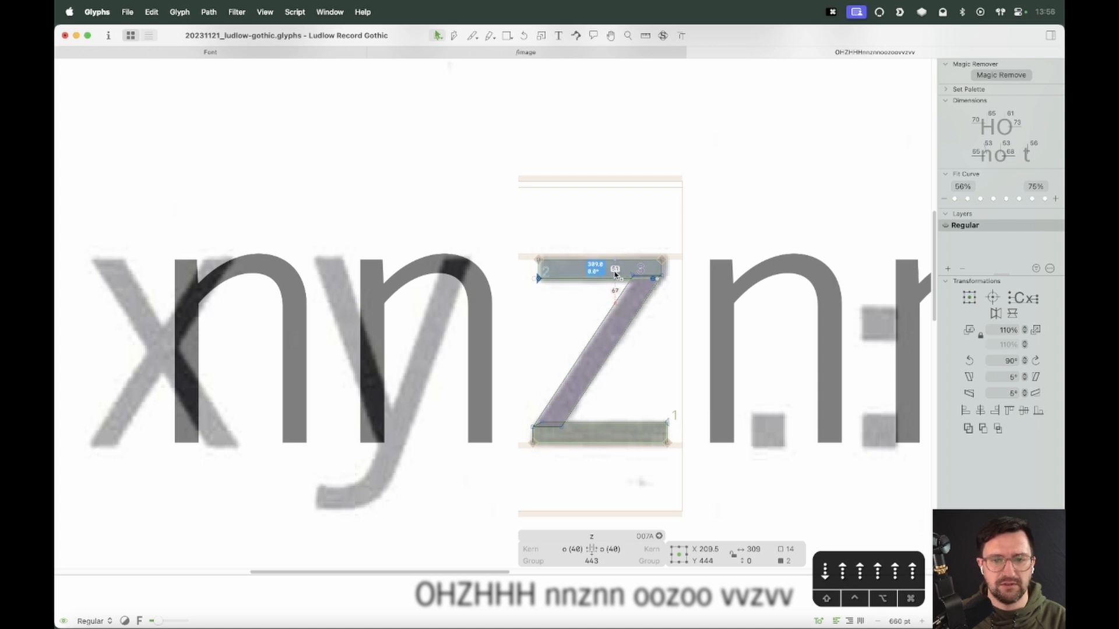
pyautogui.press('space')
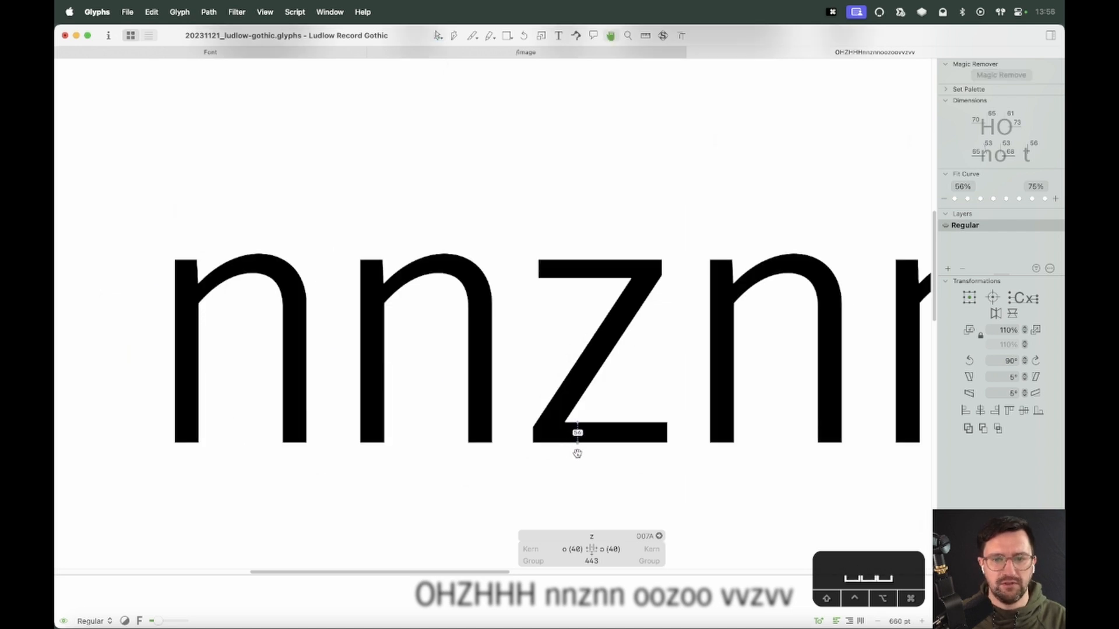
# Lower the top bar's lower edge 2 units and the bottom bar's upper edge 1 unit
pyautogui.click(600, 278)
pyautogui.press('Down')
pyautogui.press('Down')
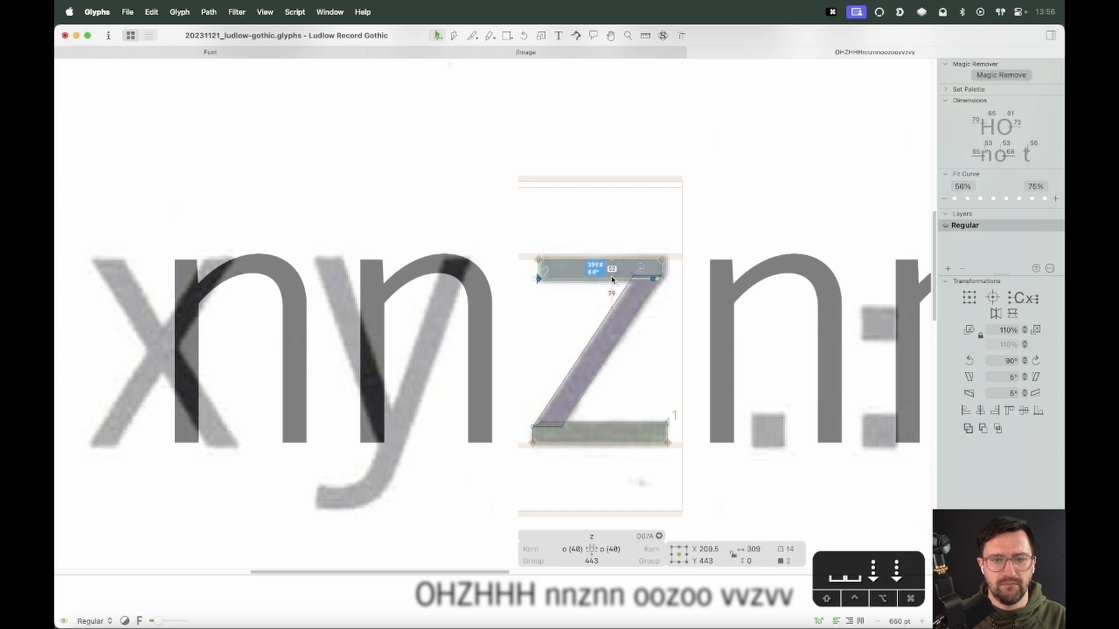
pyautogui.click(612, 431)
pyautogui.press('Down')
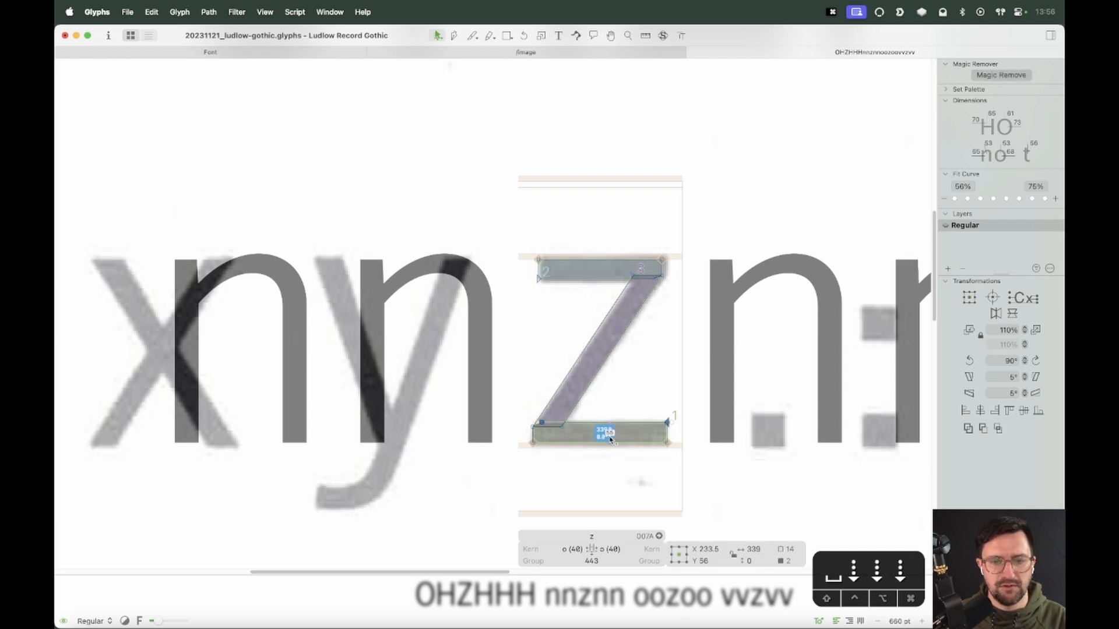
pyautogui.click(622, 399)
# Preview the z within the nnznn, oozoo and vvzvv test lines at several zoom levels
pyautogui.press('super+minus')
pyautogui.press('super+minus')
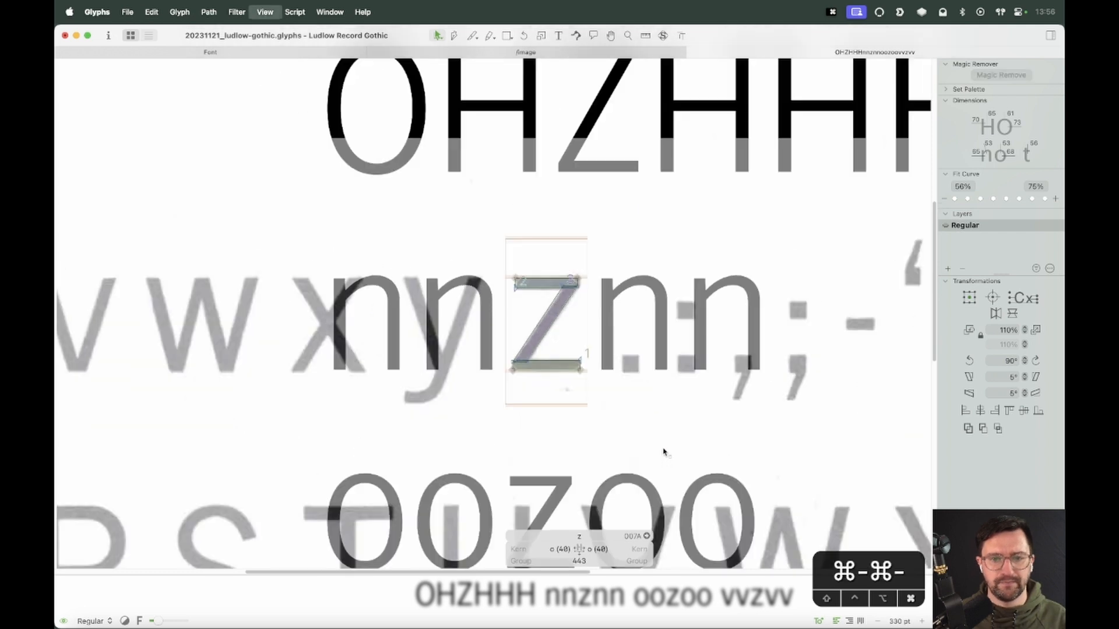
pyautogui.press('space')
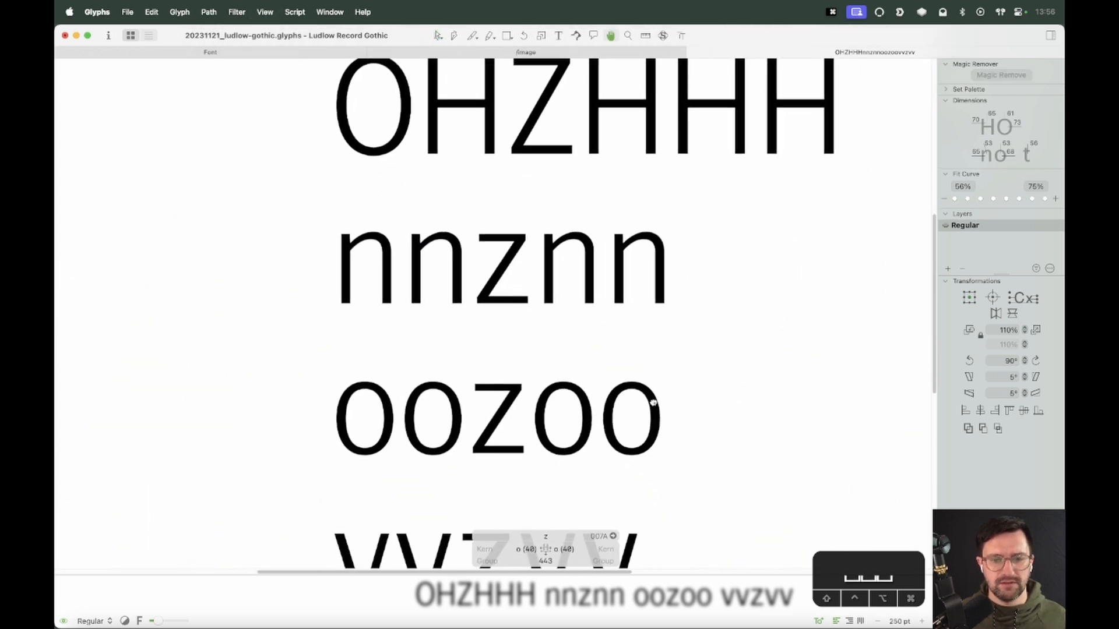
pyautogui.moveTo(653, 403); pyautogui.dragTo(635, 402)
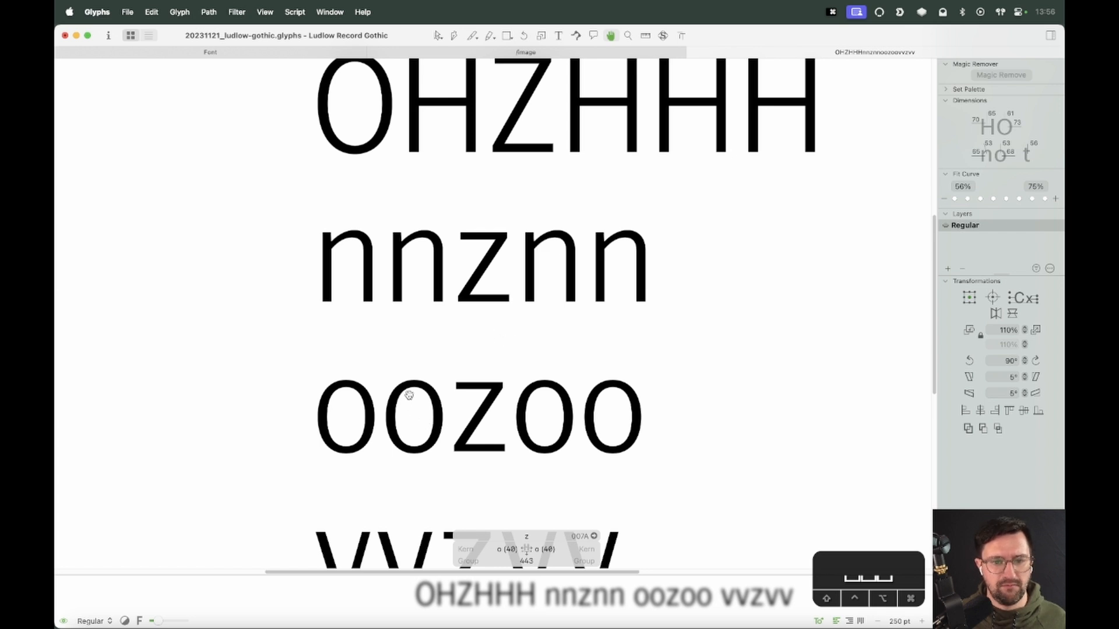
pyautogui.press('z')
pyautogui.moveTo(533, 367); pyautogui.dragTo(425, 421)
pyautogui.press('v')
pyautogui.doubleClick(493, 310)
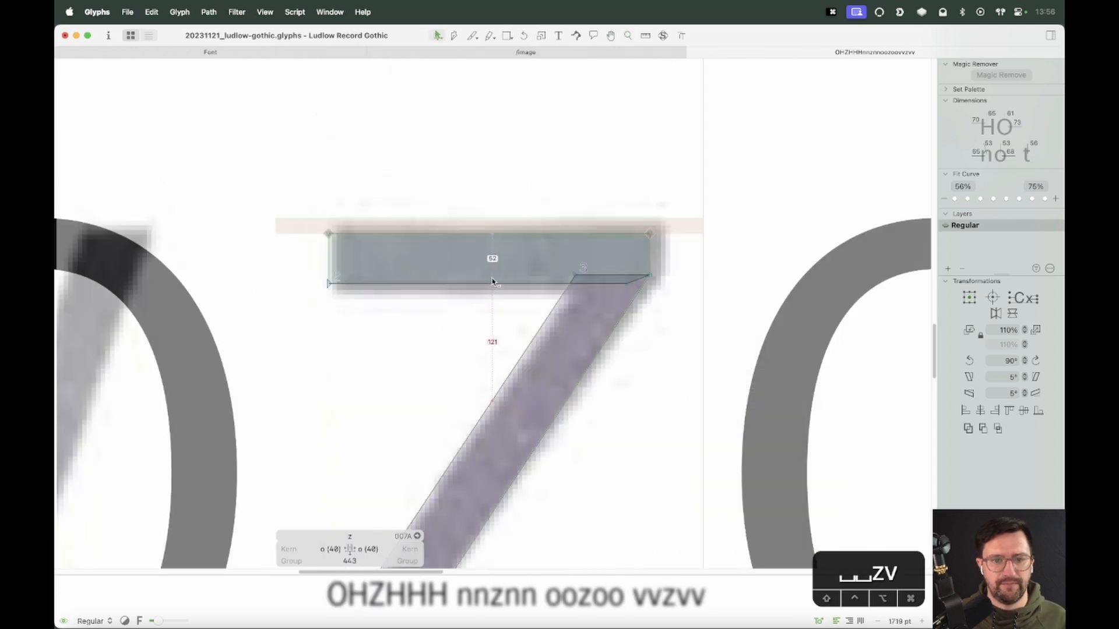
pyautogui.press('super+minus')
pyautogui.press('super+minus')
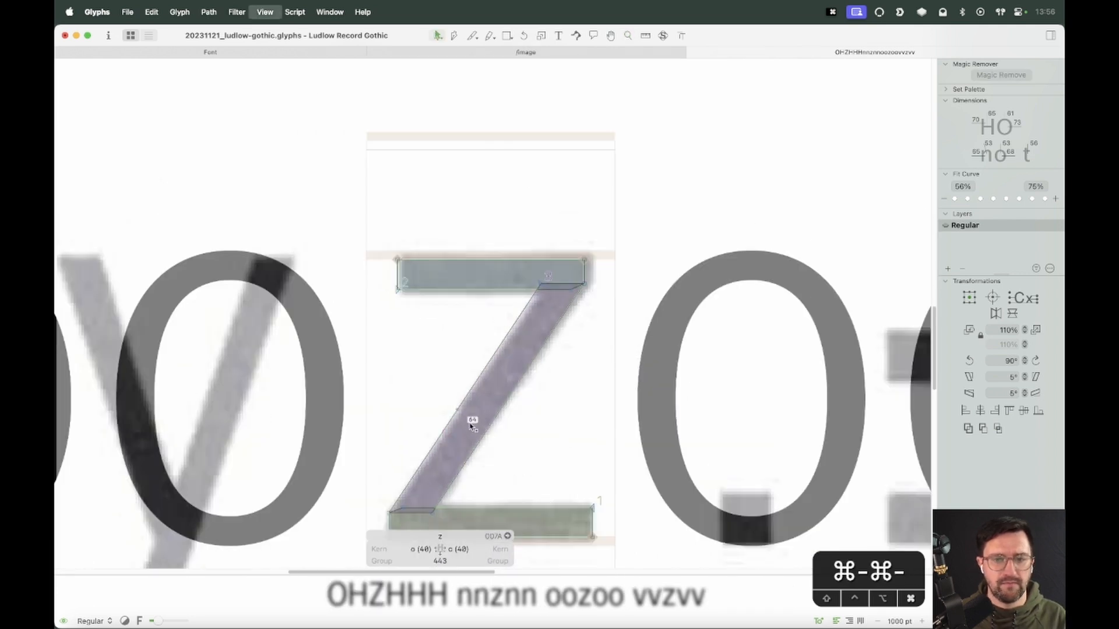
pyautogui.press('super+minus')
pyautogui.press('super+minus')
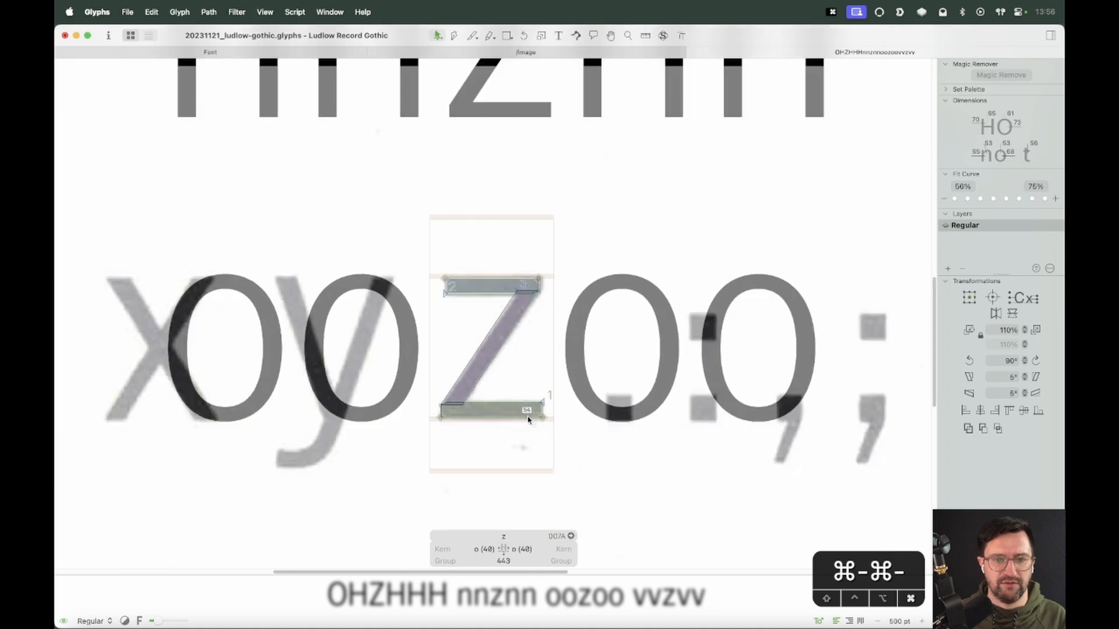
pyautogui.press('space')
pyautogui.moveTo(582, 457); pyautogui.dragTo(578, 473)
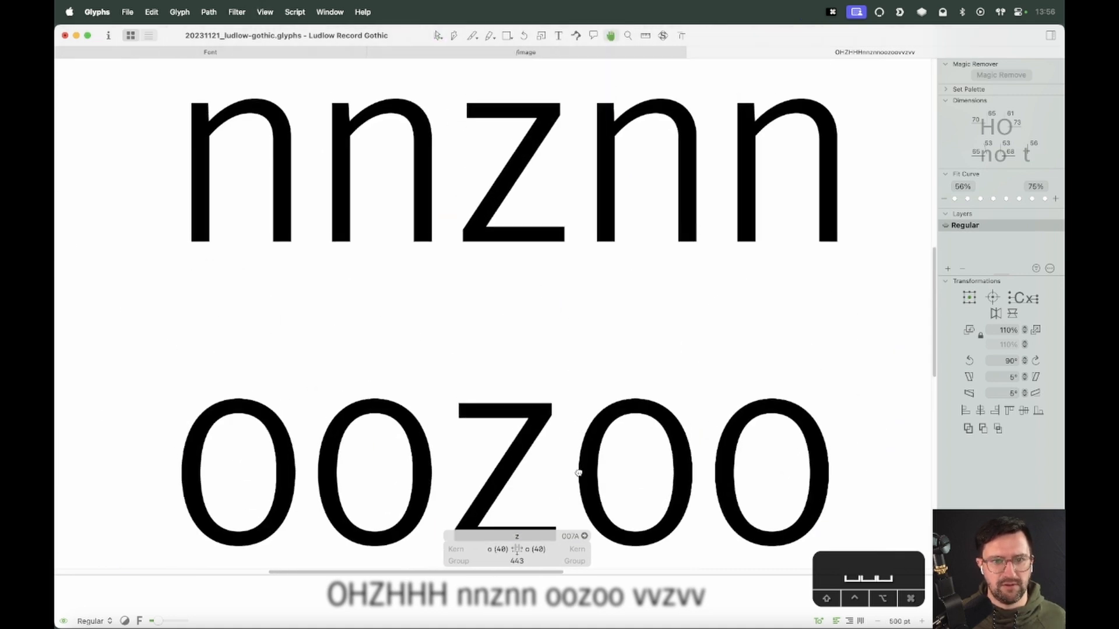
pyautogui.press('space')
pyautogui.moveTo(574, 482); pyautogui.dragTo(575, 422)
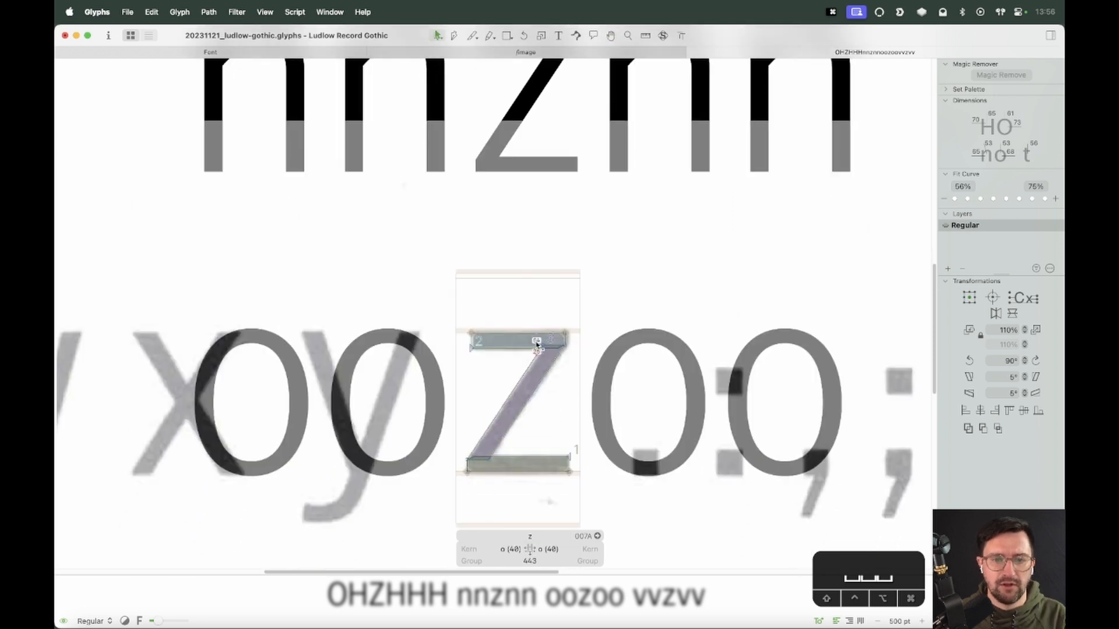
# Try nudging the z's top-right corner nodes 2 units right twice, undoing back and redoing one move
pyautogui.click(543, 345)
pyautogui.press('Right')
pyautogui.press('Right')
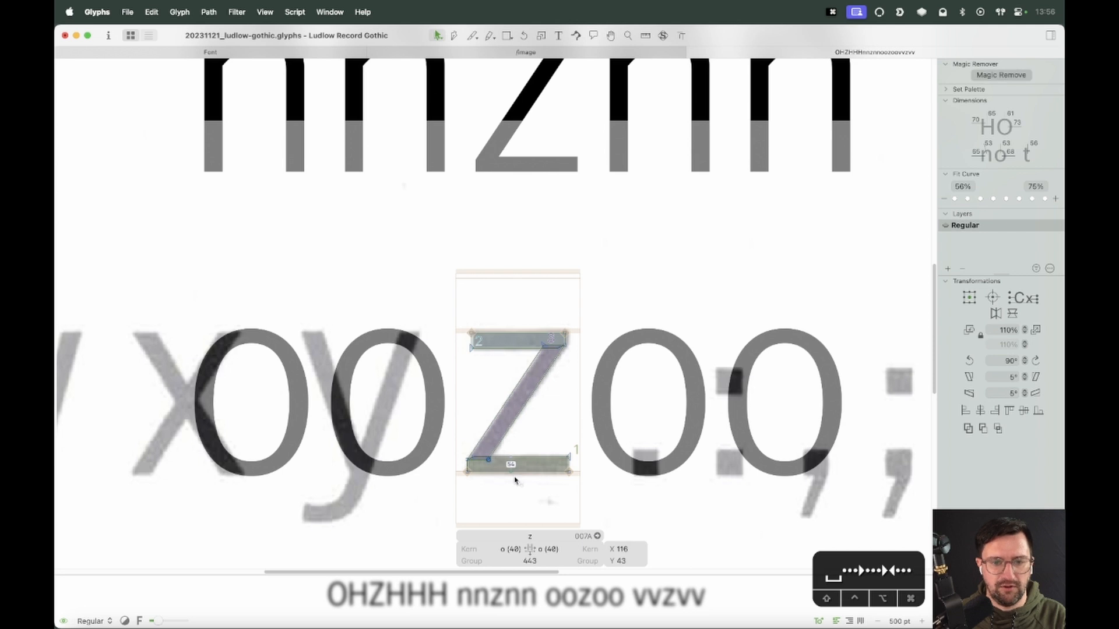
pyautogui.press('space')
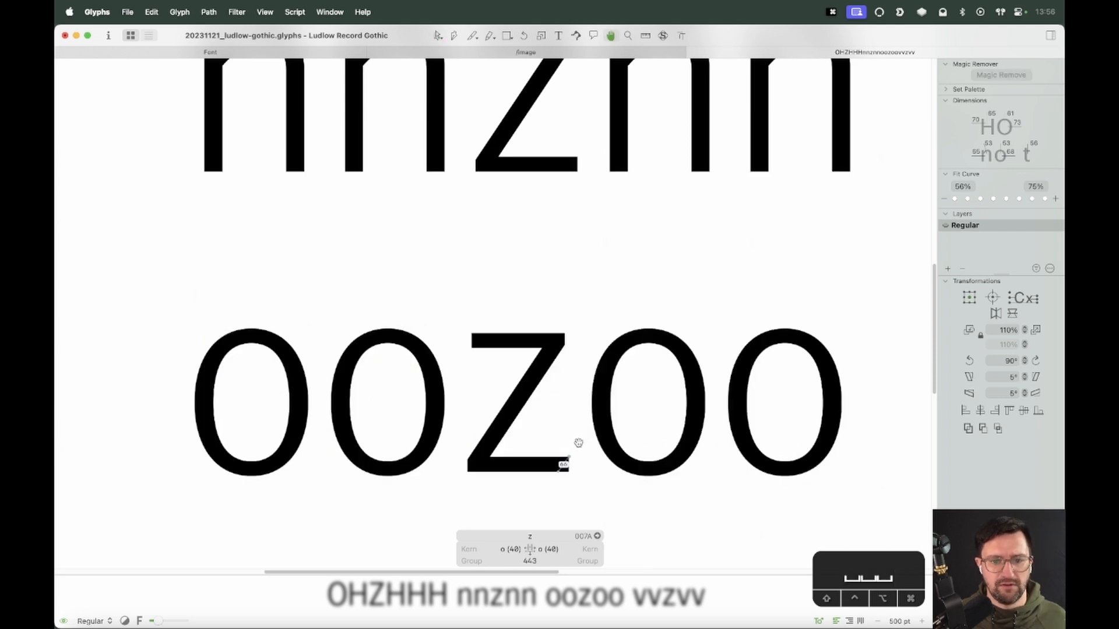
pyautogui.click(544, 346)
pyautogui.press('Right')
pyautogui.press('Right')
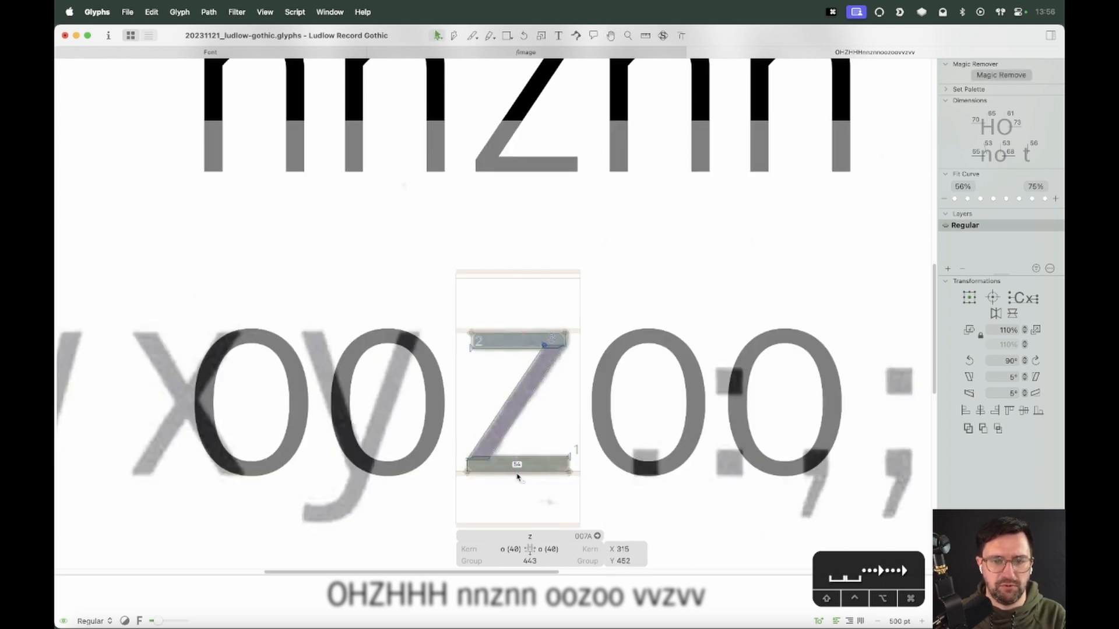
pyautogui.press('space')
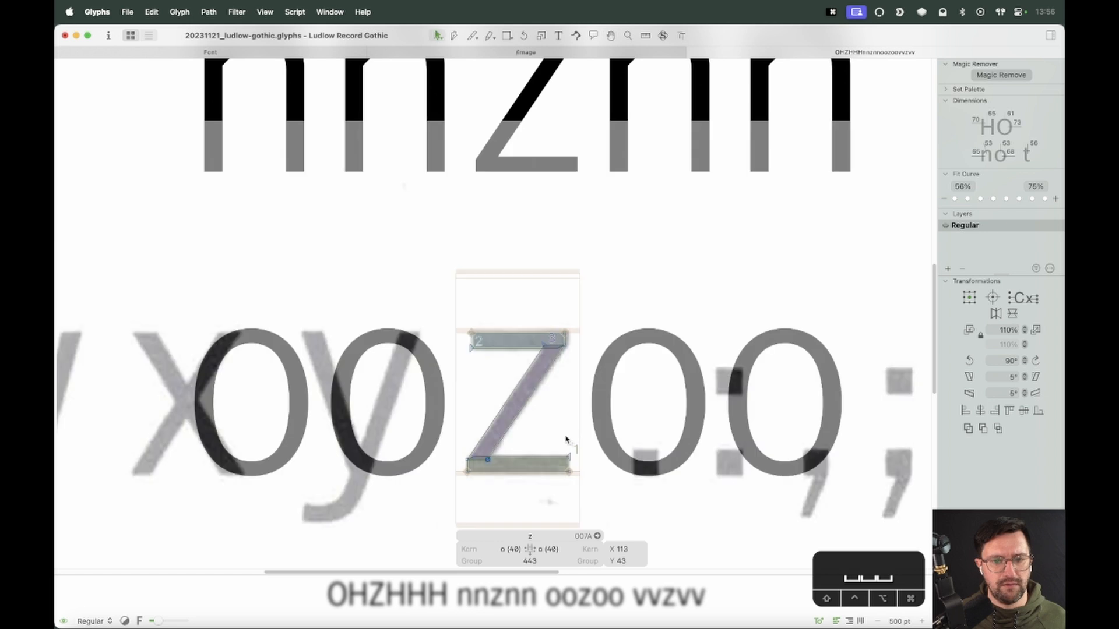
pyautogui.press('super+z')
pyautogui.press('super+z')
pyautogui.press('super+z')
pyautogui.press('super+z')
pyautogui.press('super+z')
pyautogui.press('super+z')
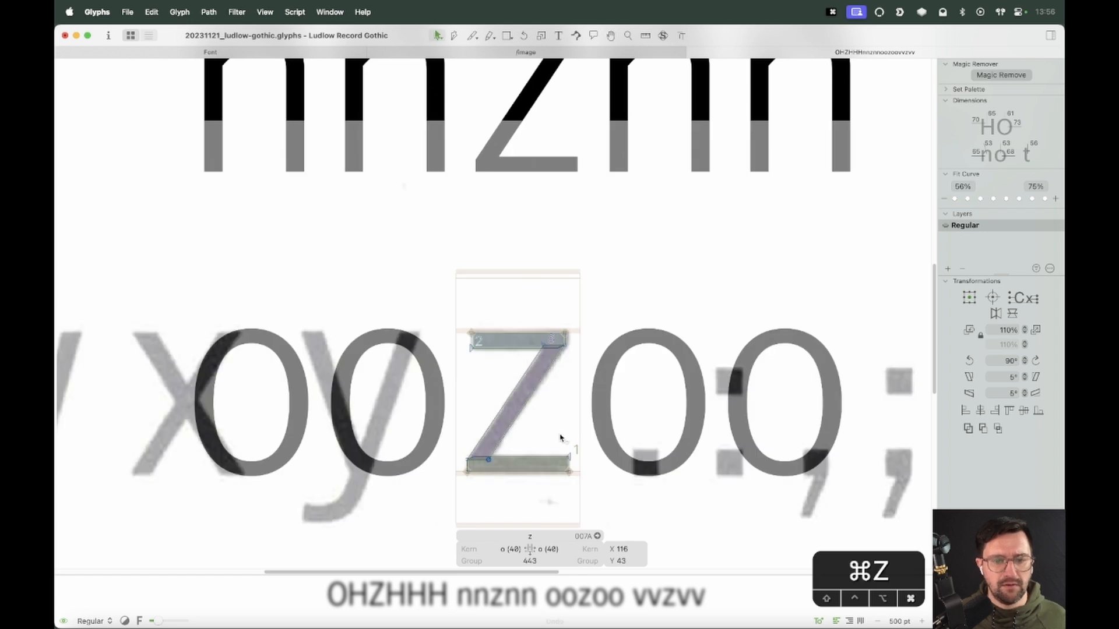
pyautogui.press('shift+super+z')
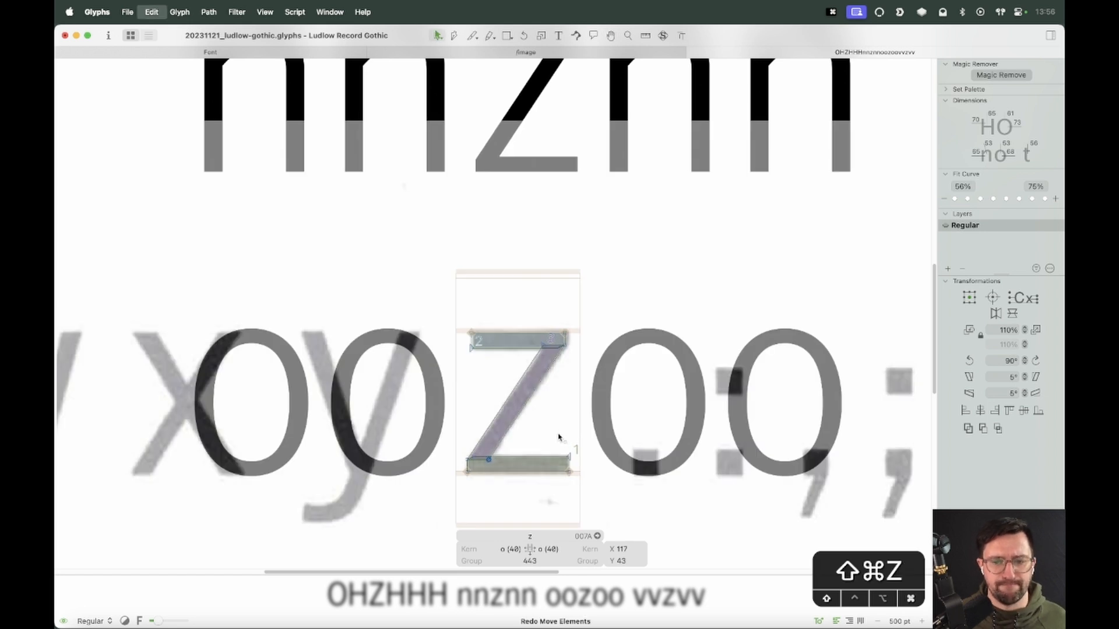
# Shift the diagonal's joints with the top and bottom bars 2 units left each
pyautogui.click(554, 438)
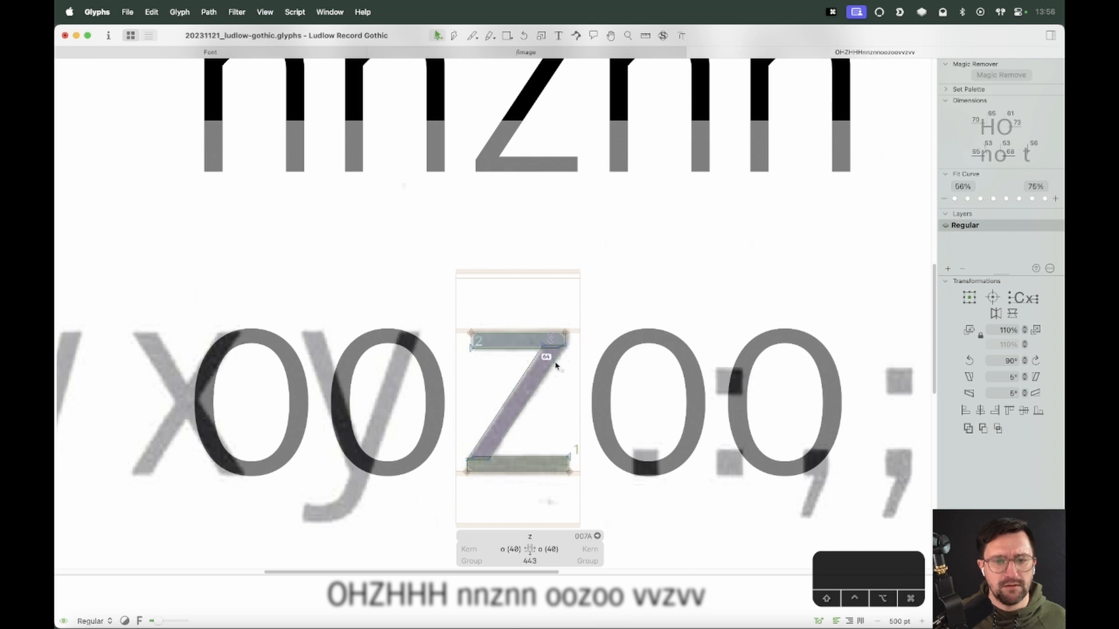
pyautogui.moveTo(556, 336); pyautogui.dragTo(522, 357)
pyautogui.press('Left')
pyautogui.press('Left')
pyautogui.moveTo(516, 442); pyautogui.dragTo(485, 472)
pyautogui.press('Left')
pyautogui.press('Left')
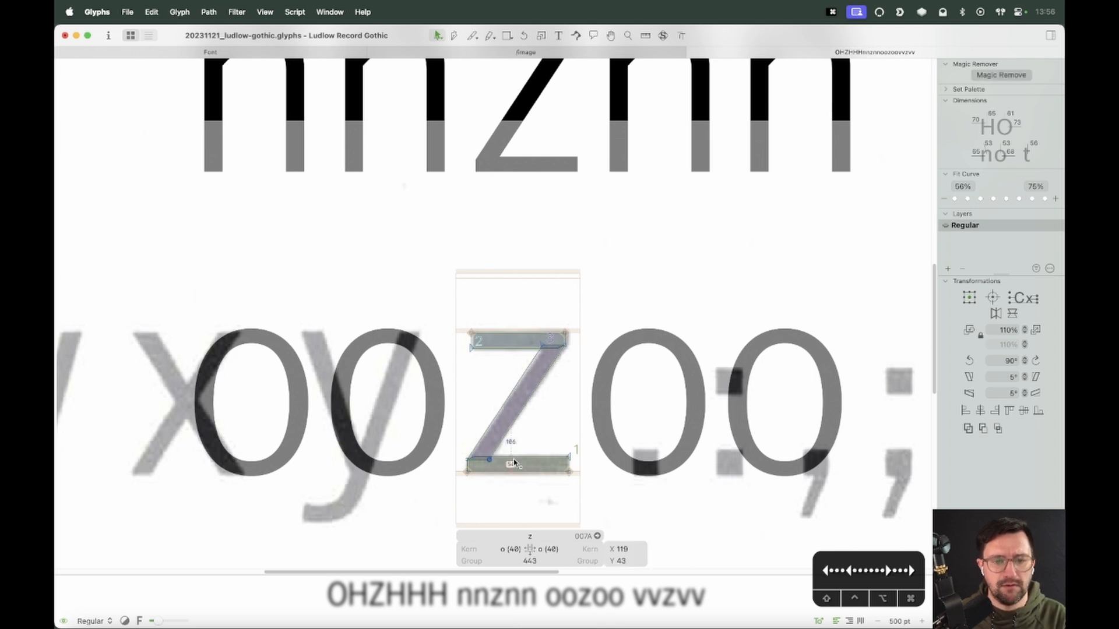
pyautogui.click(543, 442)
# Unlock and delete the scanned specimen image placed in the z glyph
pyautogui.press('super+minus')
pyautogui.press('super+minus')
pyautogui.press('space')
pyautogui.moveTo(614, 348); pyautogui.dragTo(608, 371)
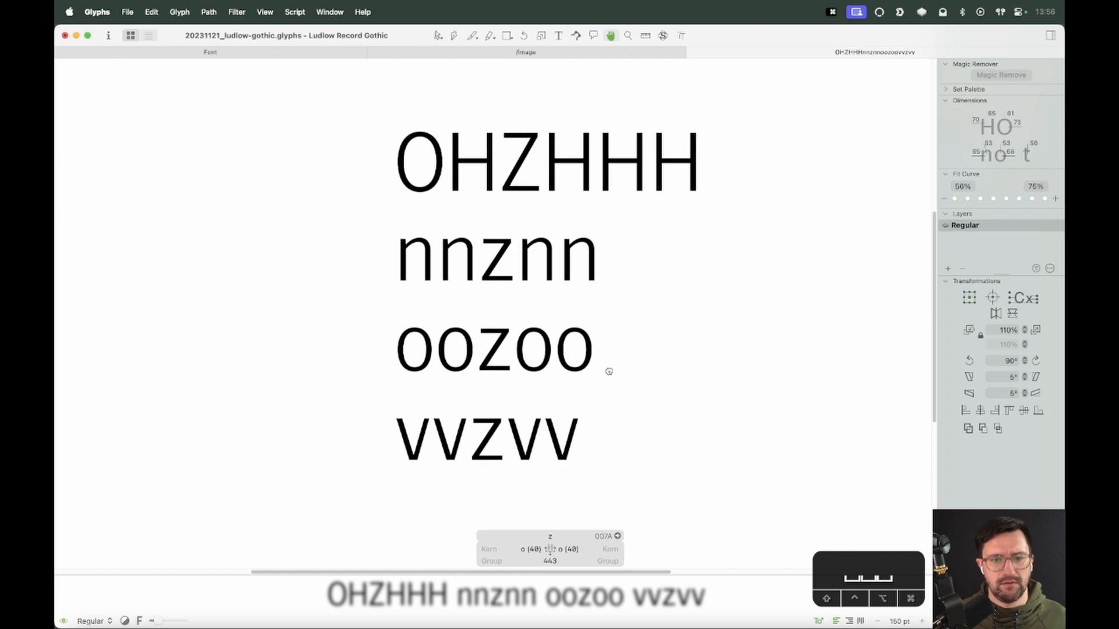
pyautogui.press('Escape')
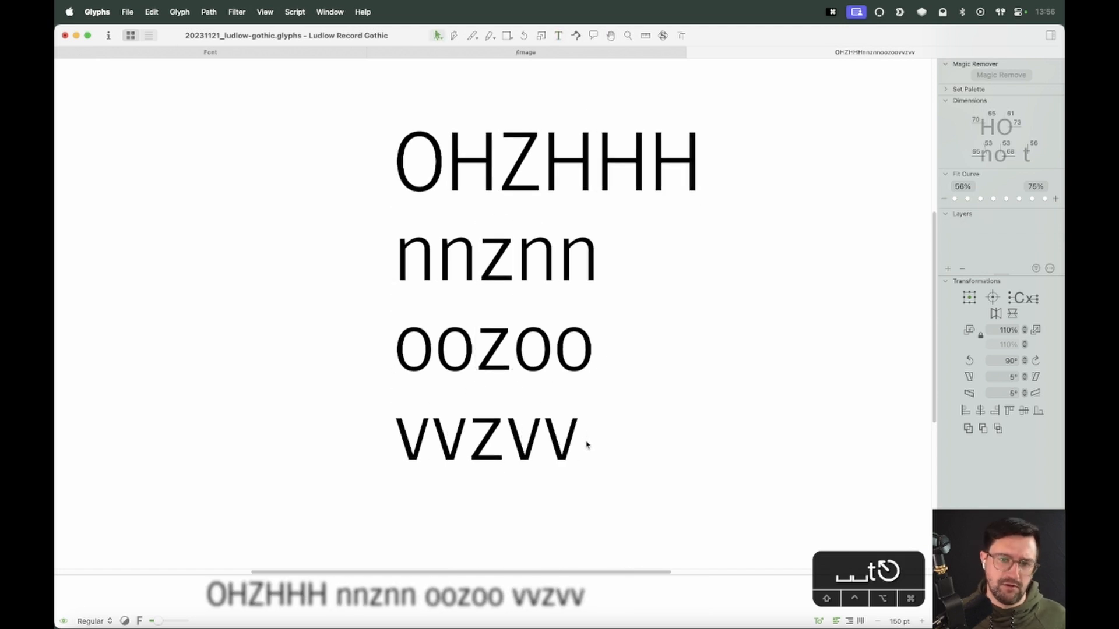
pyautogui.press('super+minus')
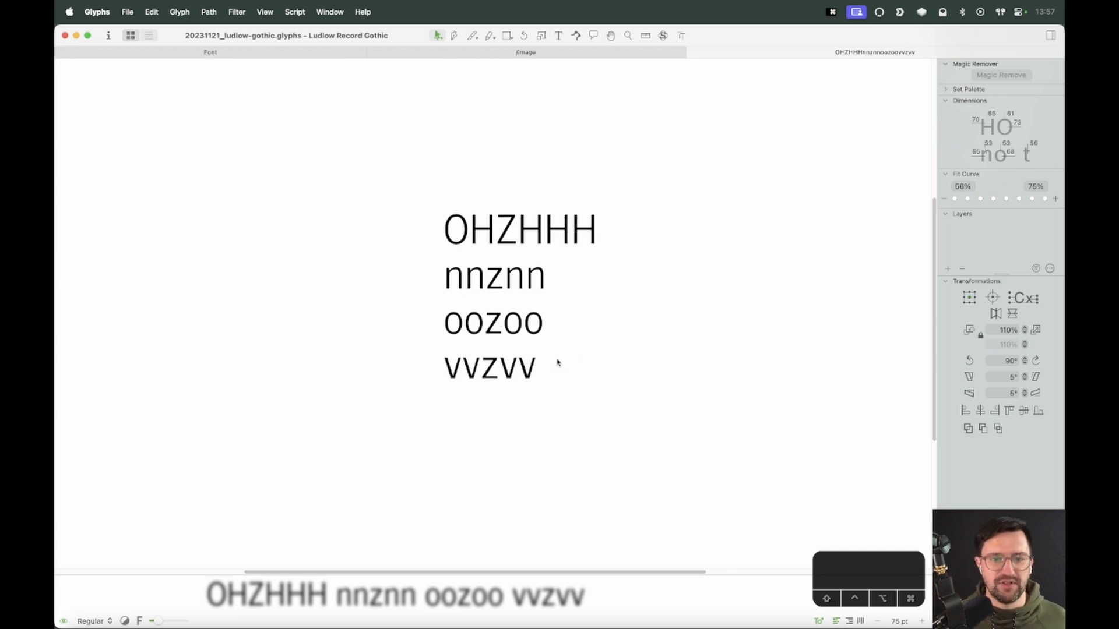
pyautogui.click(494, 375)
pyautogui.rightClick(504, 432)
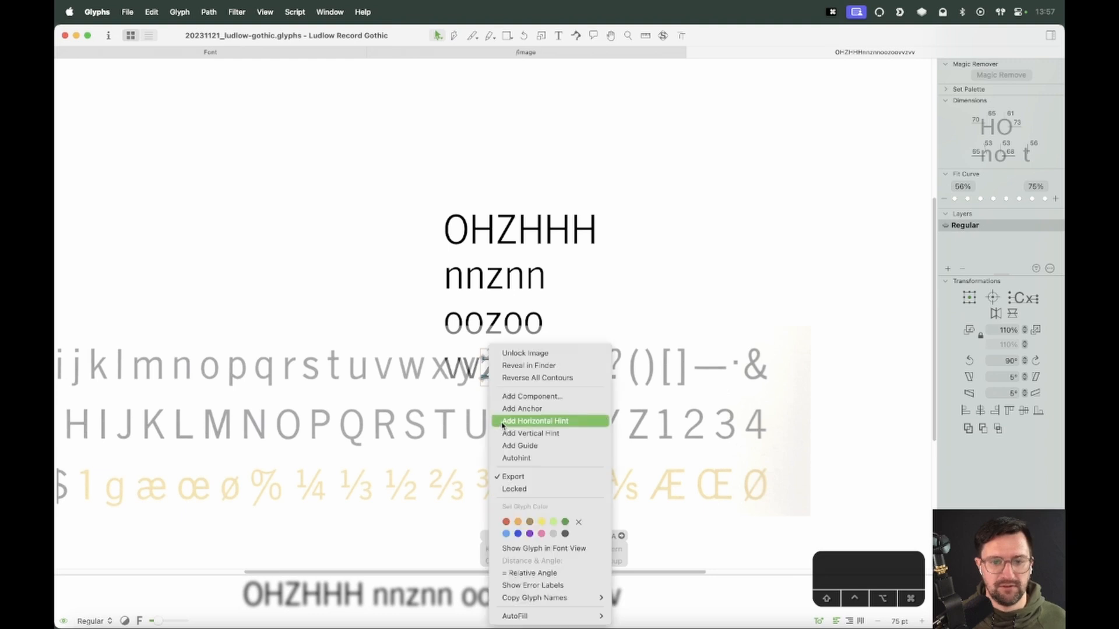
pyautogui.click(506, 353)
pyautogui.press('Delete')
pyautogui.press('t')
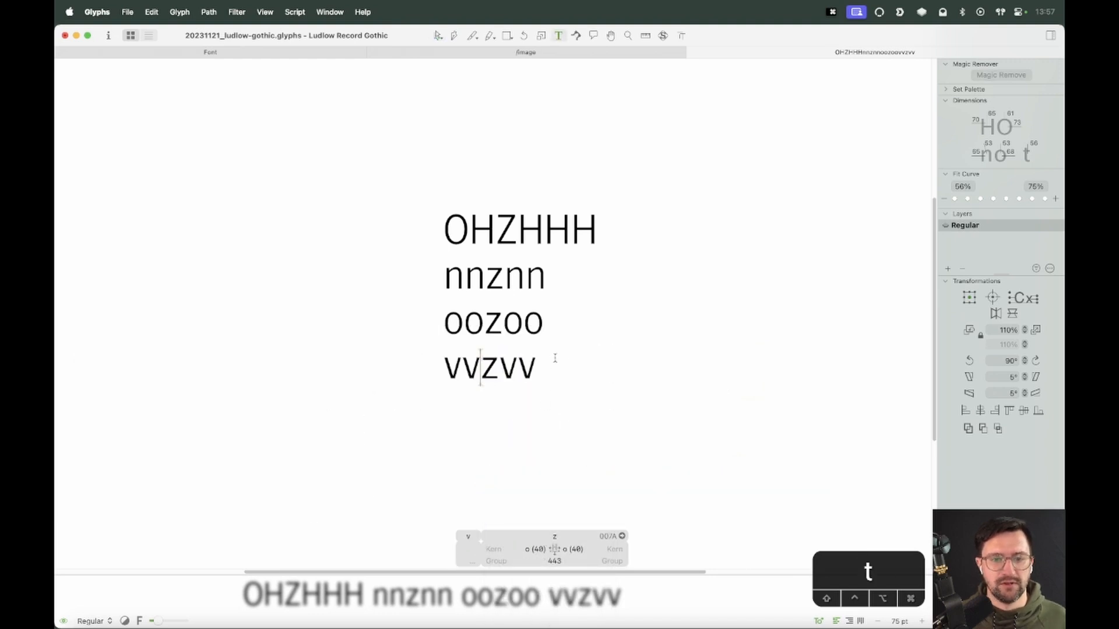
pyautogui.press('Escape')
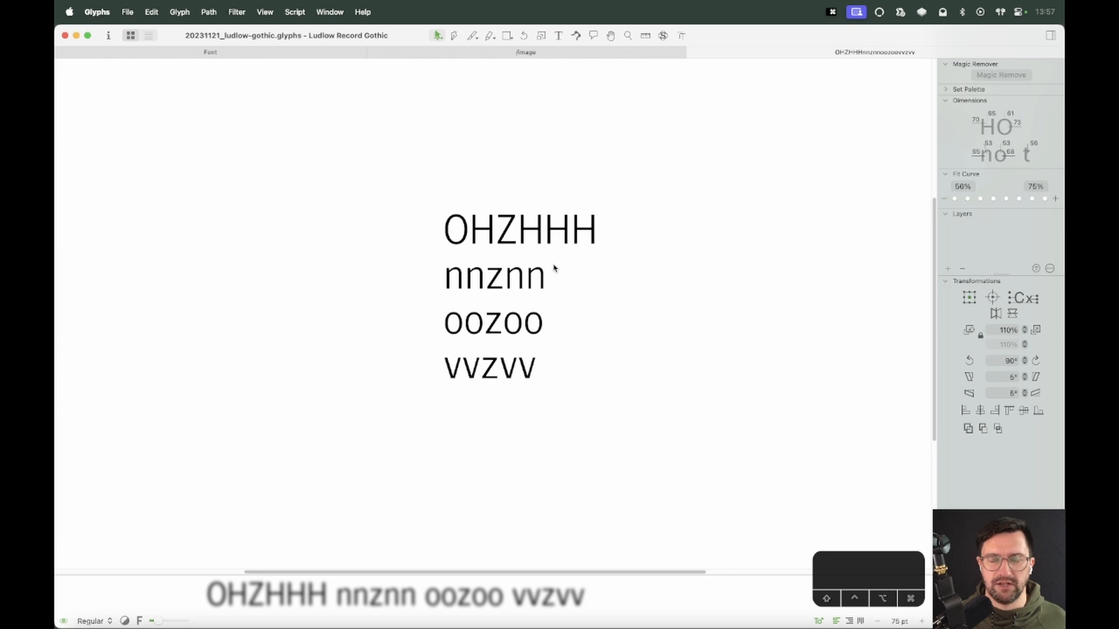
# Close the z tab, open the uppercase X glyph, and zoom onto the specimen's X
pyautogui.press('super+w')
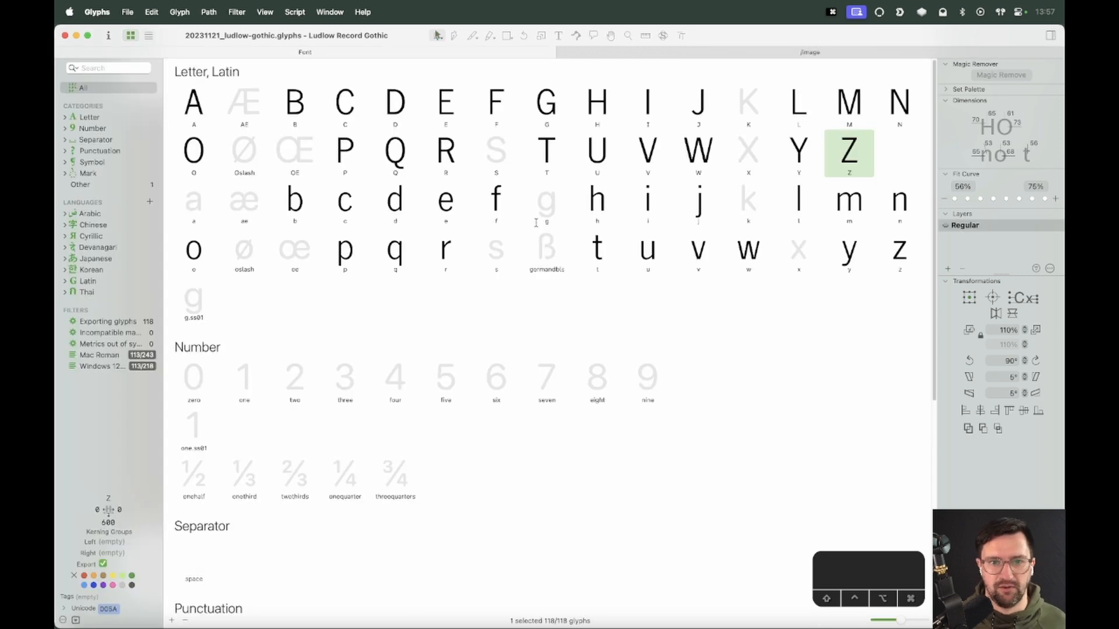
pyautogui.click(627, 237)
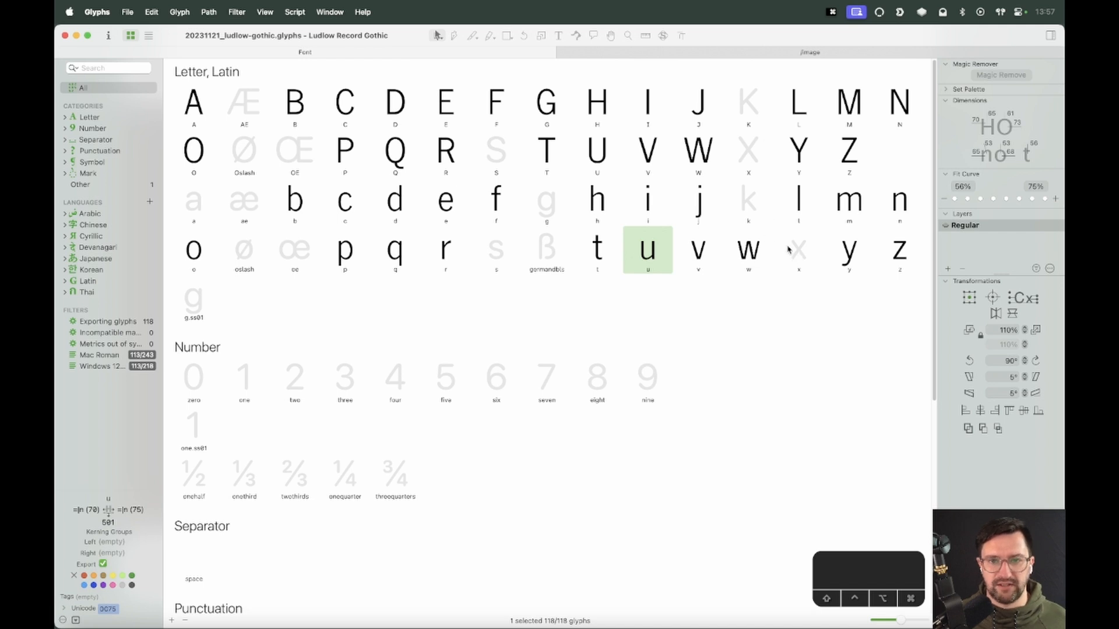
pyautogui.doubleClick(748, 157)
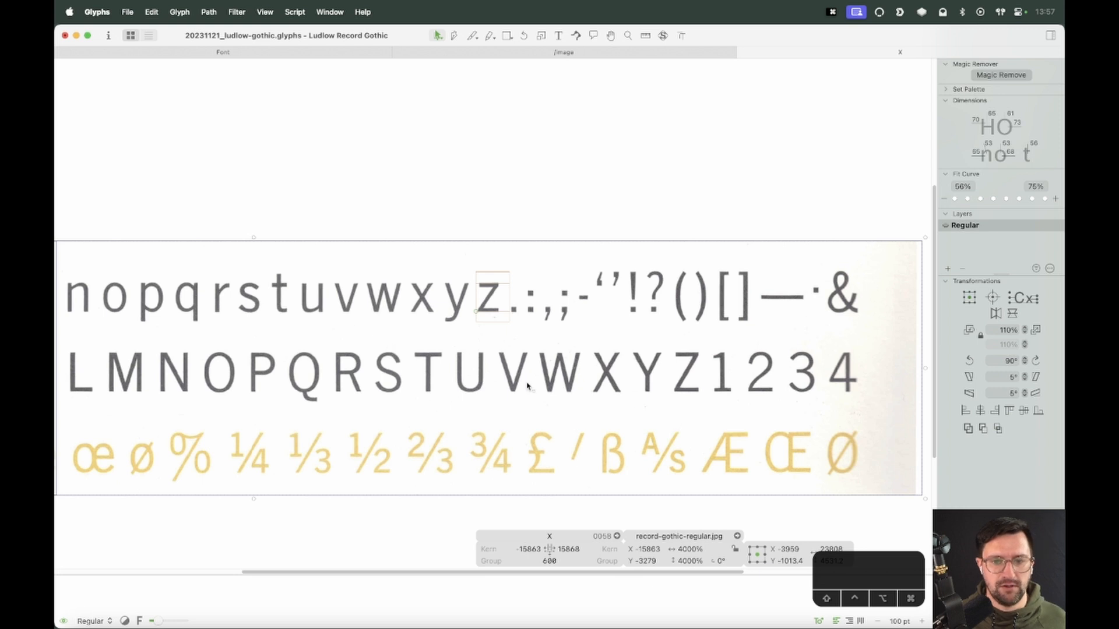
pyautogui.moveTo(650, 377); pyautogui.dragTo(536, 297)
pyautogui.press('z')
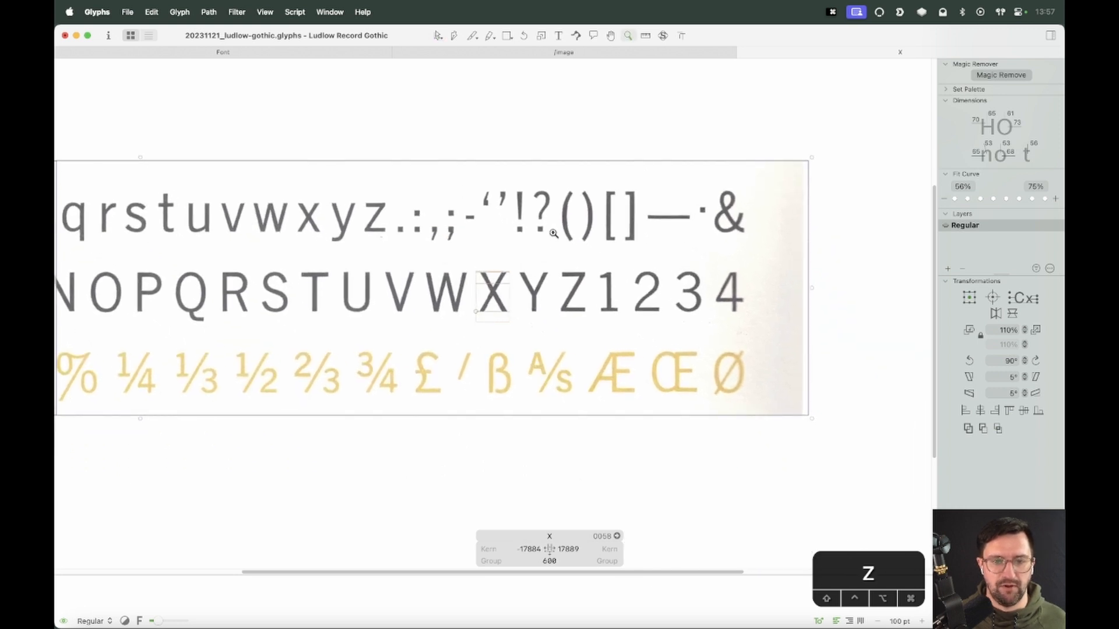
pyautogui.click(553, 233)
pyautogui.press('v')
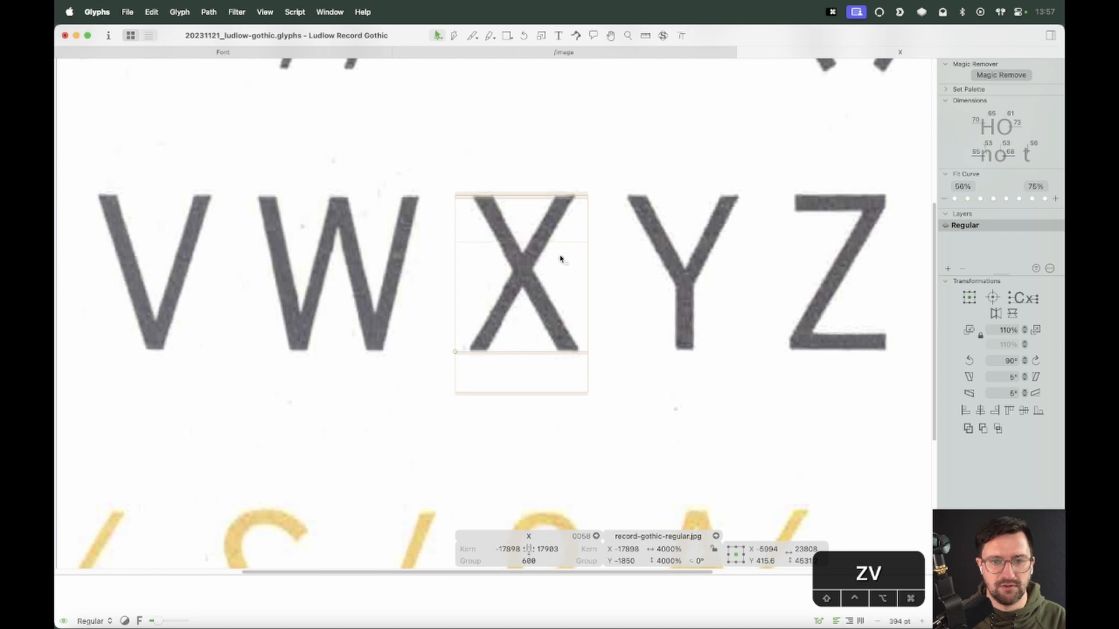
# Nudge the specimen image so its X aligns with the glyph frame, then lock the image
pyautogui.press('Up')
pyautogui.press('Up')
pyautogui.press('Up')
pyautogui.press('Up')
pyautogui.press('Down')
pyautogui.press('Left')
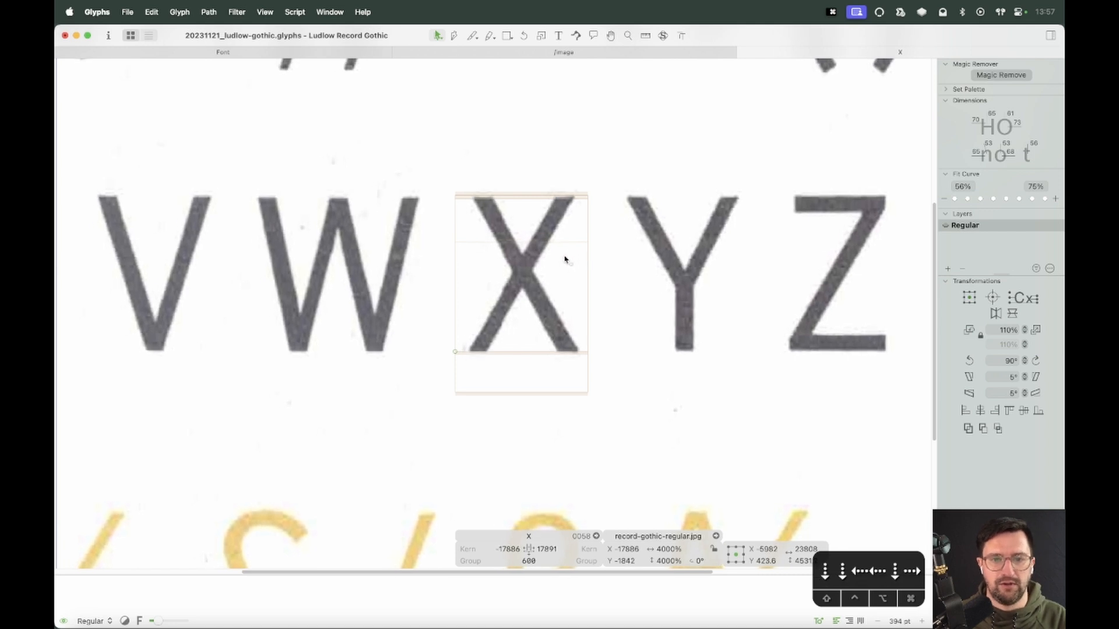
pyautogui.rightClick(563, 243)
pyautogui.click(568, 248)
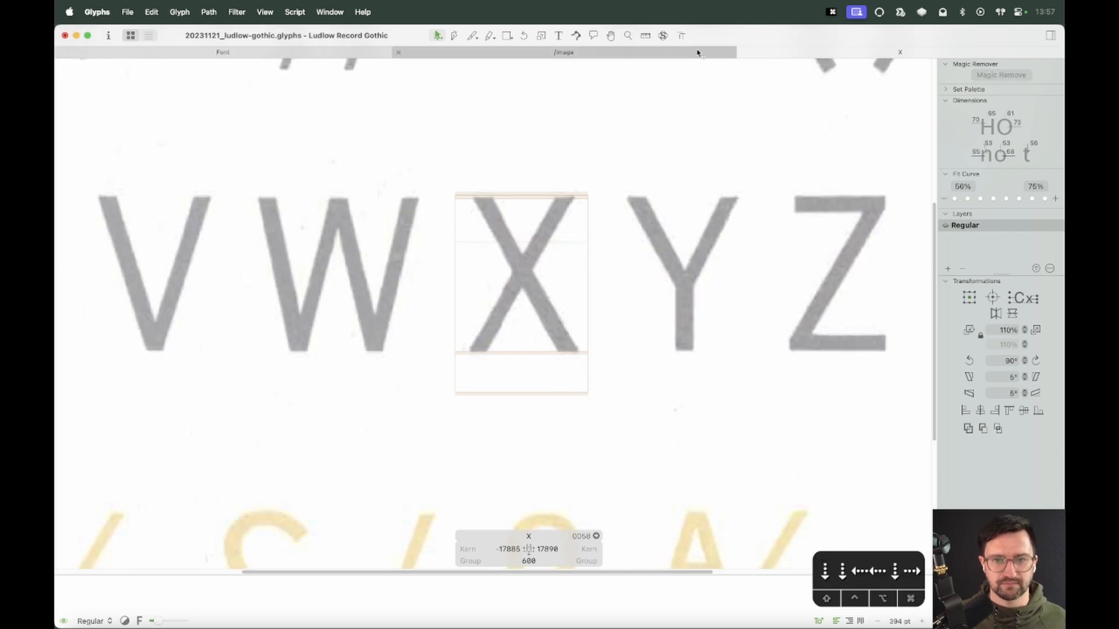
# Close the Image tab and add a Y beside the X in the edit tab
pyautogui.click(666, 55)
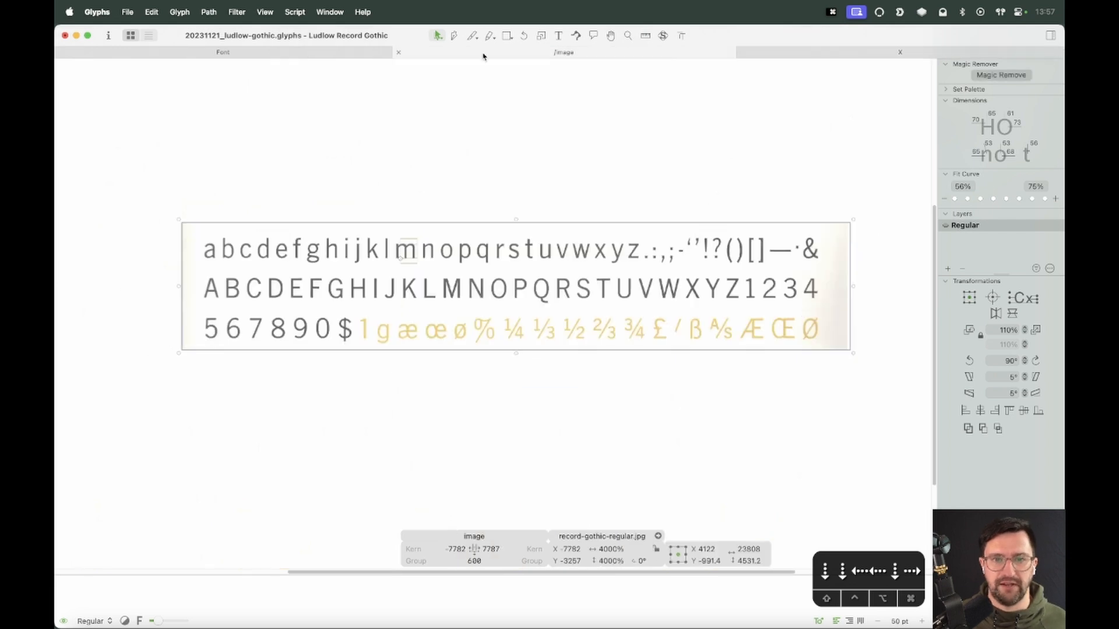
pyautogui.click(399, 52)
pyautogui.click(500, 51)
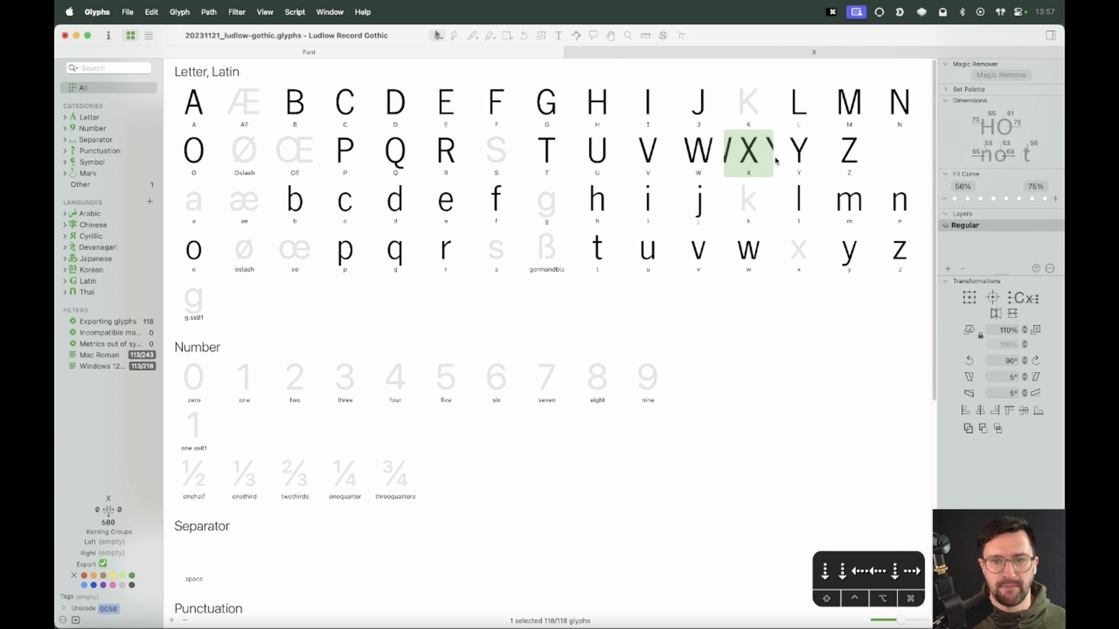
pyautogui.click(720, 52)
pyautogui.write('Y')
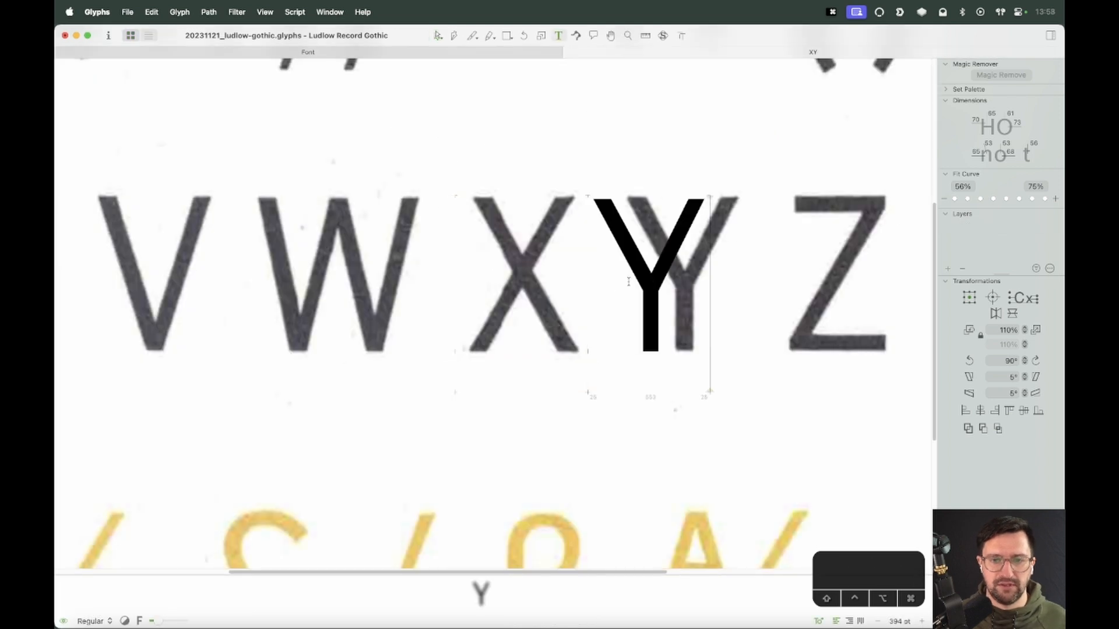
# Paste the Y's upper arms into the X glyph and remove the Y from the text line
pyautogui.doubleClick(644, 280)
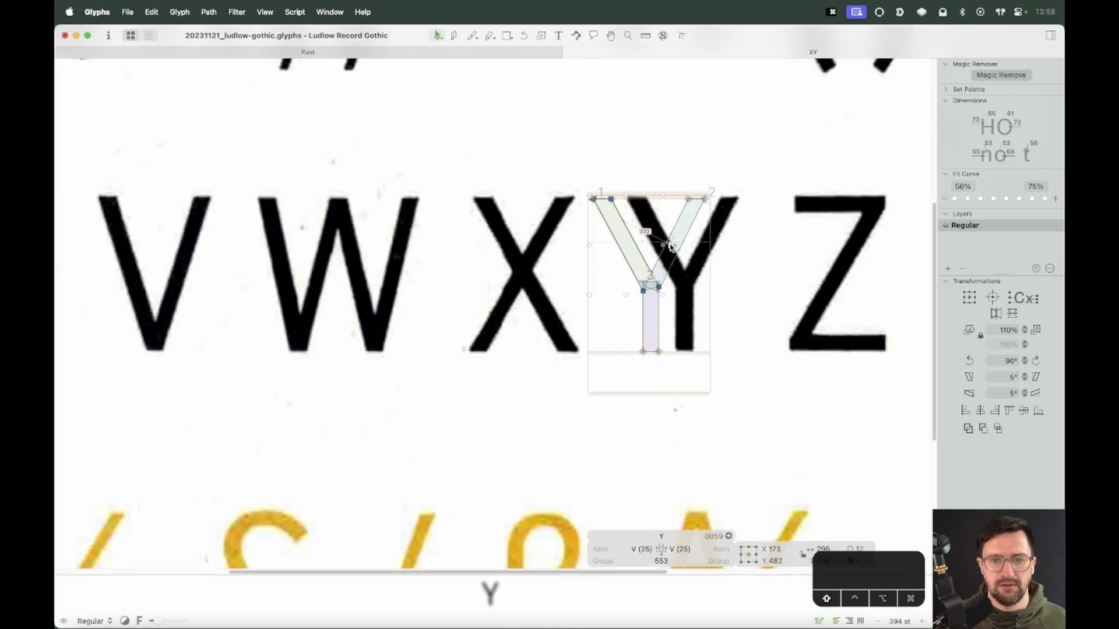
pyautogui.doubleClick(550, 295)
pyautogui.press('cmd+v')
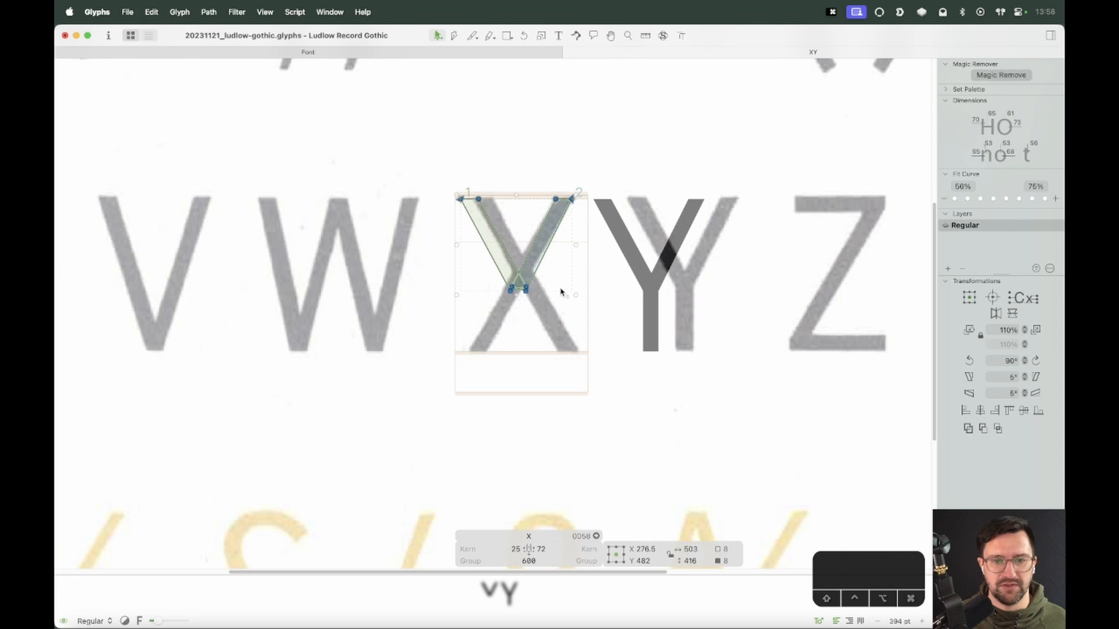
pyautogui.press('t')
pyautogui.press('BackSpace')
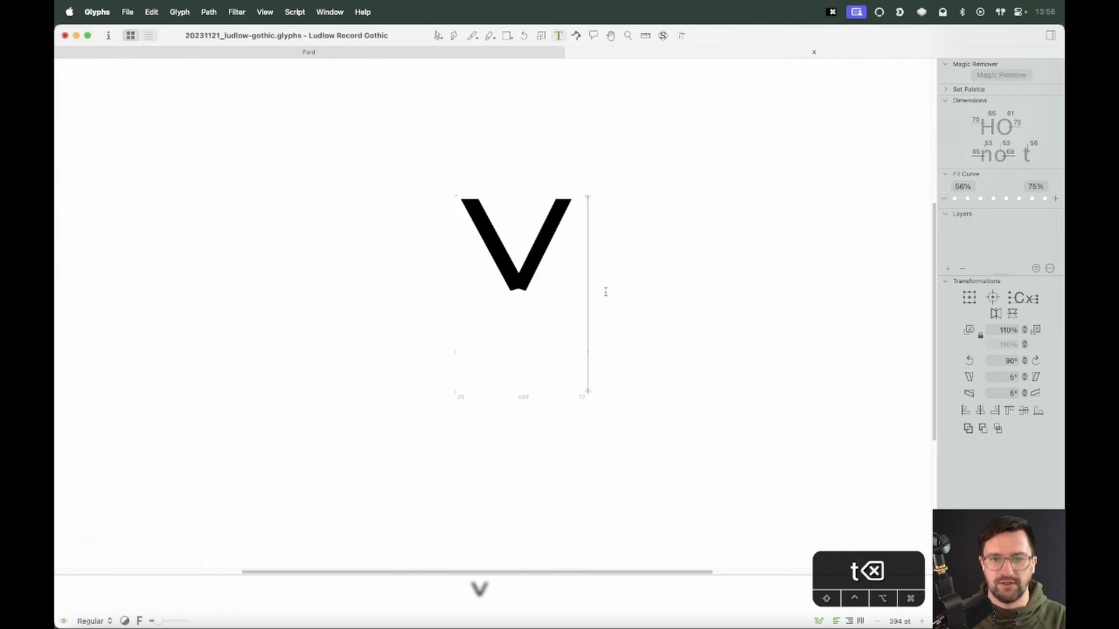
# Shift the X's descending arm to the right so it matches the specimen's diagonal stroke
pyautogui.press('Escape')
pyautogui.press('z')
pyautogui.moveTo(650, 154); pyautogui.dragTo(428, 416)
pyautogui.press('v')
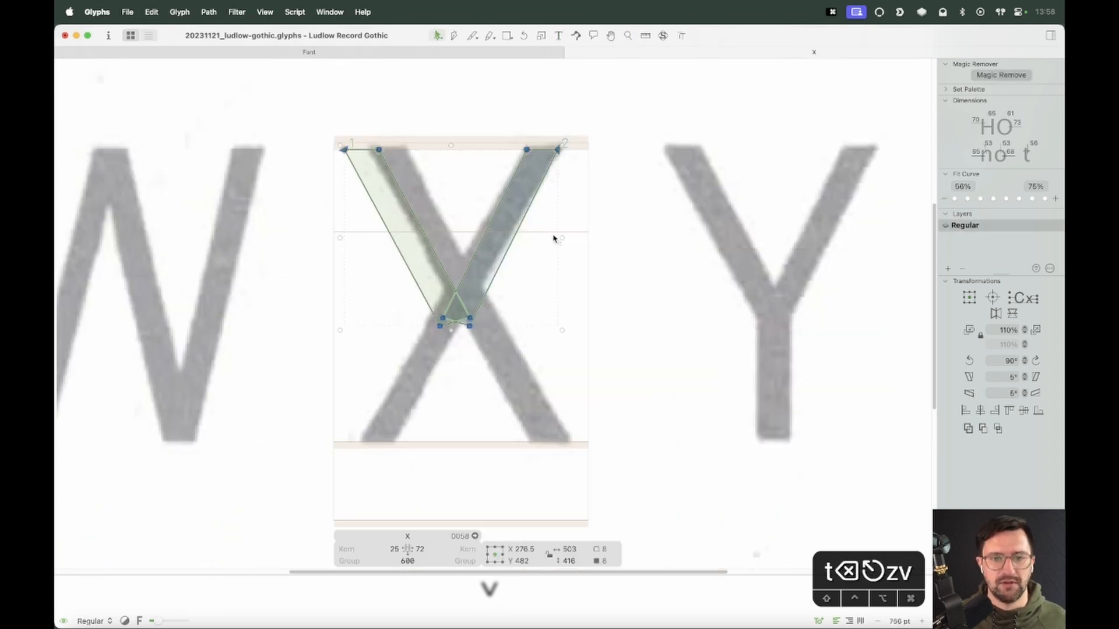
pyautogui.click(557, 240)
pyautogui.doubleClick(430, 249)
pyautogui.click(447, 251)
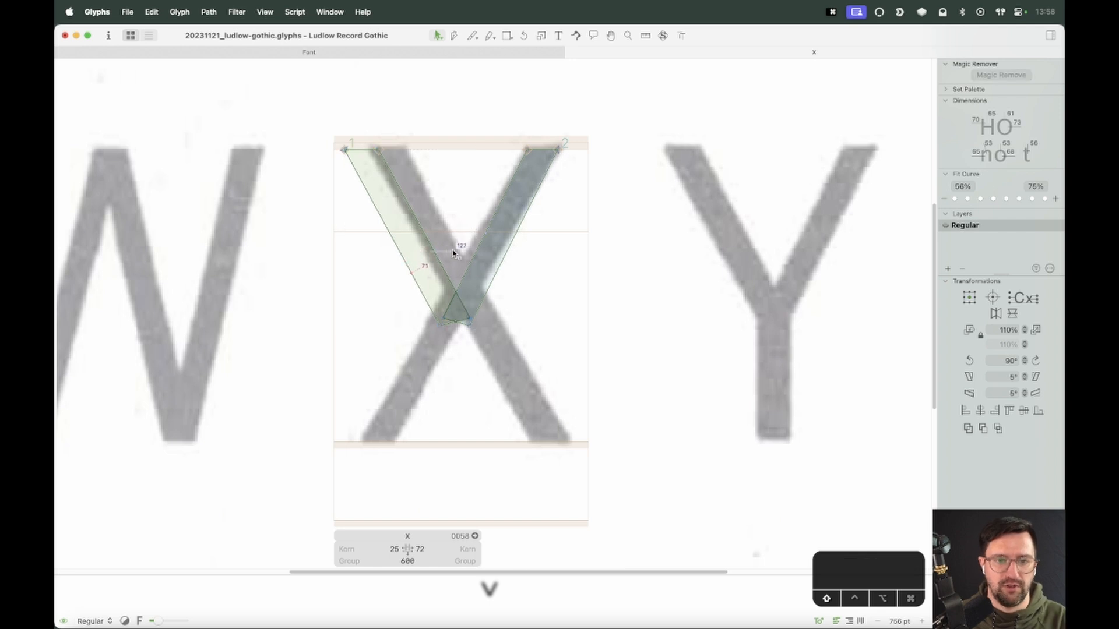
pyautogui.doubleClick(440, 253)
pyautogui.hotkey('shift', 'Right')
pyautogui.hotkey('shift', 'Right')
pyautogui.hotkey('shift', 'Right')
pyautogui.hotkey('shift', 'Right')
pyautogui.hotkey('shift', 'Right')
pyautogui.hotkey('shift', 'Right')
pyautogui.hotkey('shift', 'Right')
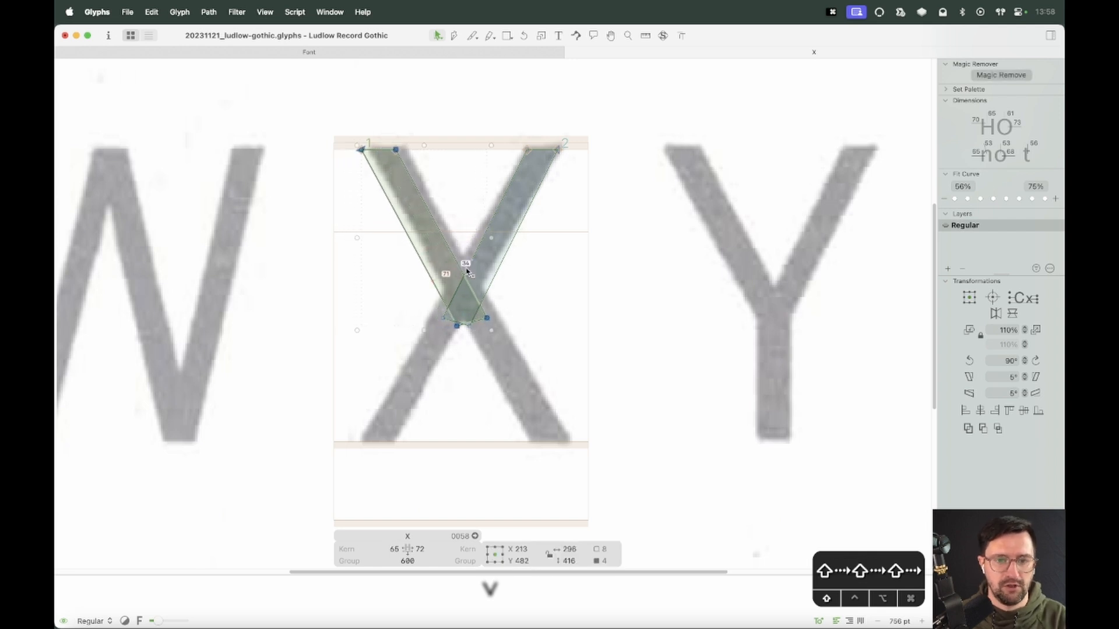
pyautogui.click(549, 318)
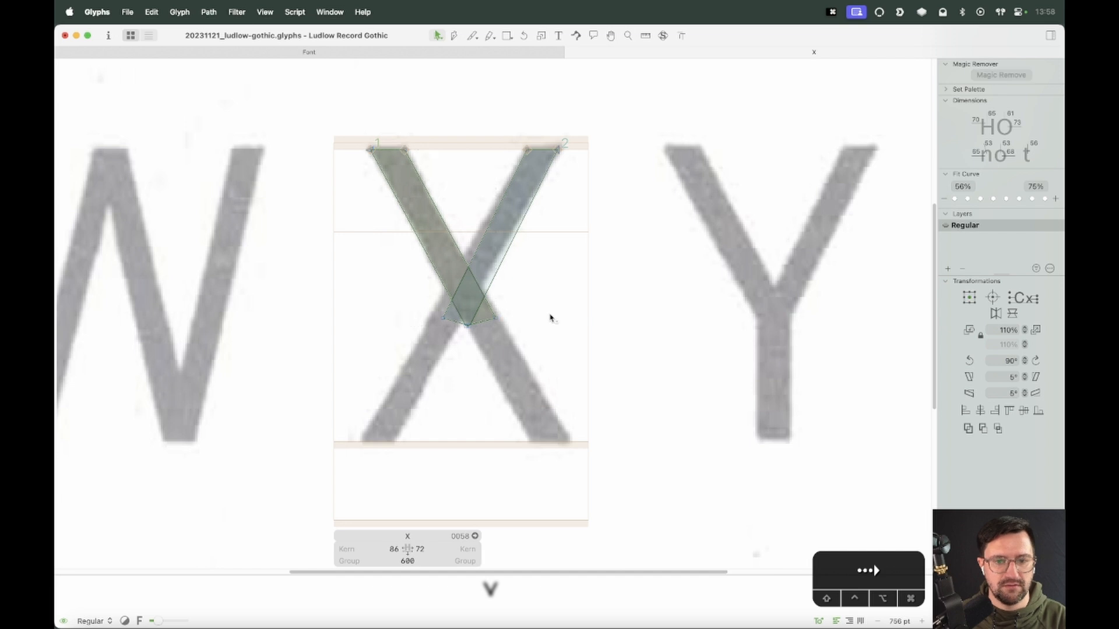
# Extend the descending arm's lower end down past the baseline to the specimen's lower-right foot
pyautogui.click(495, 317)
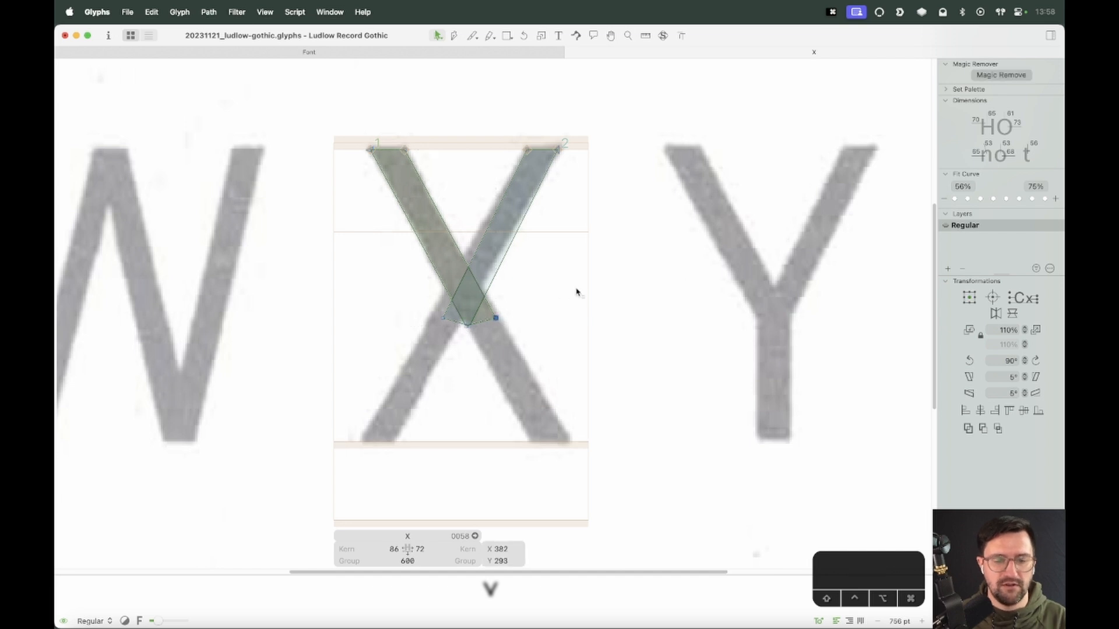
pyautogui.press('z')
pyautogui.moveTo(664, 235); pyautogui.dragTo(364, 562)
pyautogui.press('v')
pyautogui.click(446, 198)
pyautogui.click(455, 194)
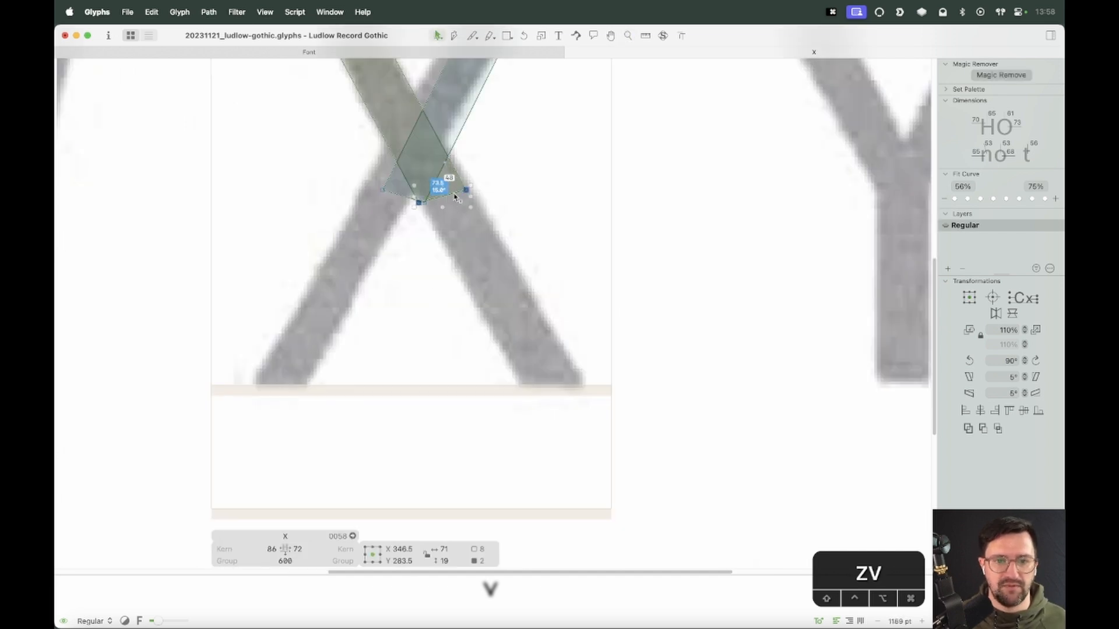
pyautogui.moveTo(467, 194); pyautogui.dragTo(582, 406)
# Cut the descending stroke at the baseline with the Knife tool and delete the part below it
pyautogui.press('e')
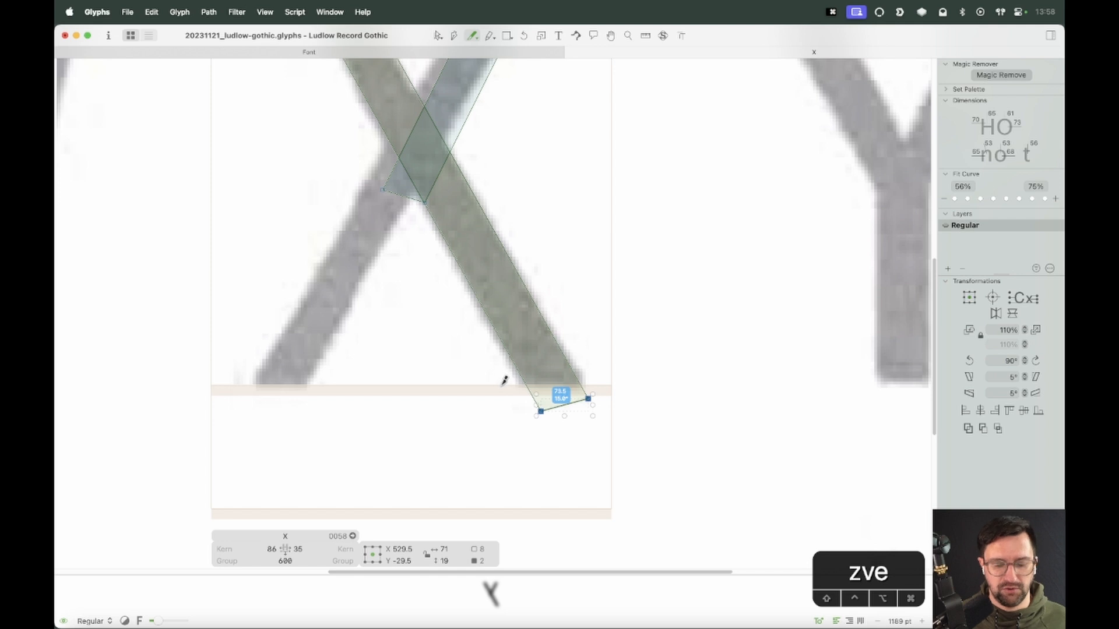
pyautogui.press('super+equal')
pyautogui.press('super+equal')
pyautogui.press('space')
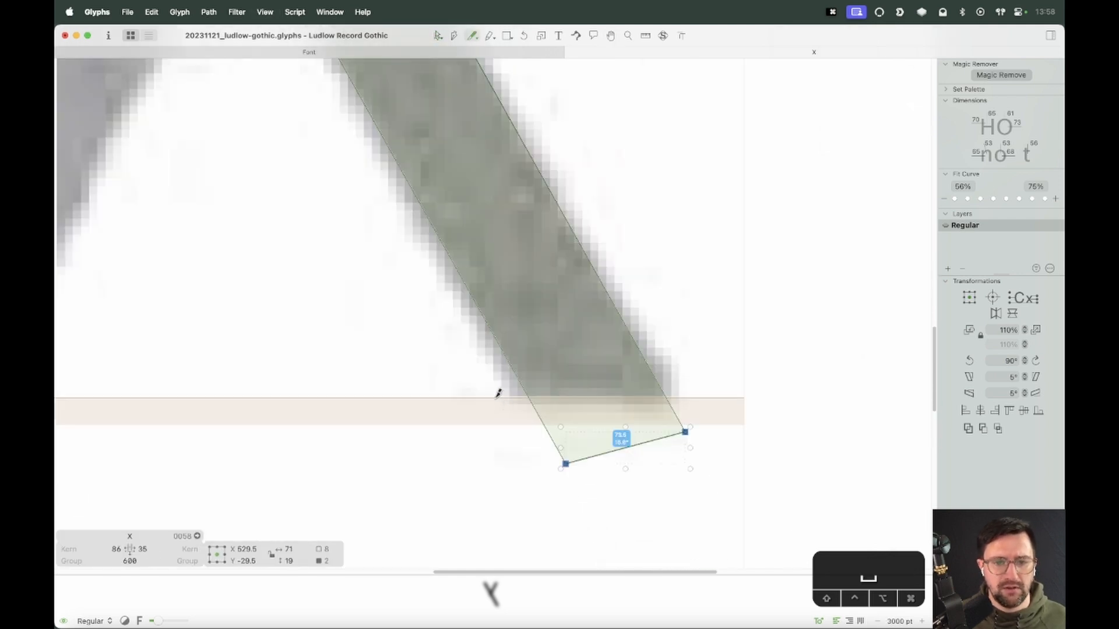
pyautogui.moveTo(756, 396); pyautogui.dragTo(757, 396)
pyautogui.press('v')
pyautogui.doubleClick(676, 417)
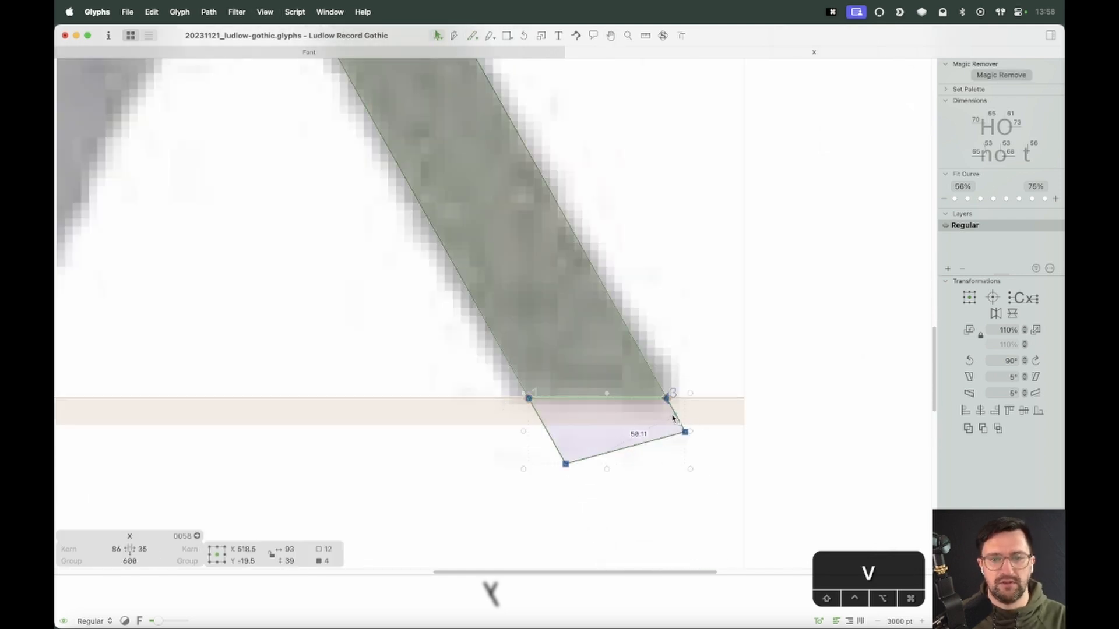
pyautogui.press('Delete')
# Nudge the descending stroke's foot 2 units right to align with the specimen
pyautogui.press('super+minus')
pyautogui.press('super+minus')
pyautogui.press('space')
pyautogui.moveTo(545, 296); pyautogui.dragTo(614, 448)
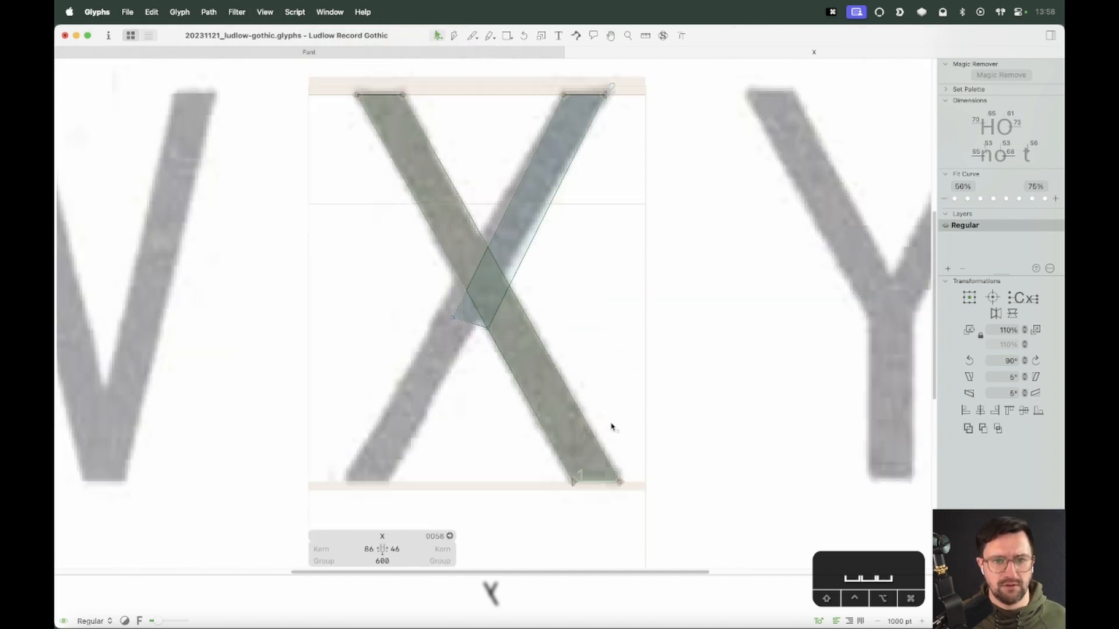
pyautogui.moveTo(457, 94); pyautogui.dragTo(342, 143)
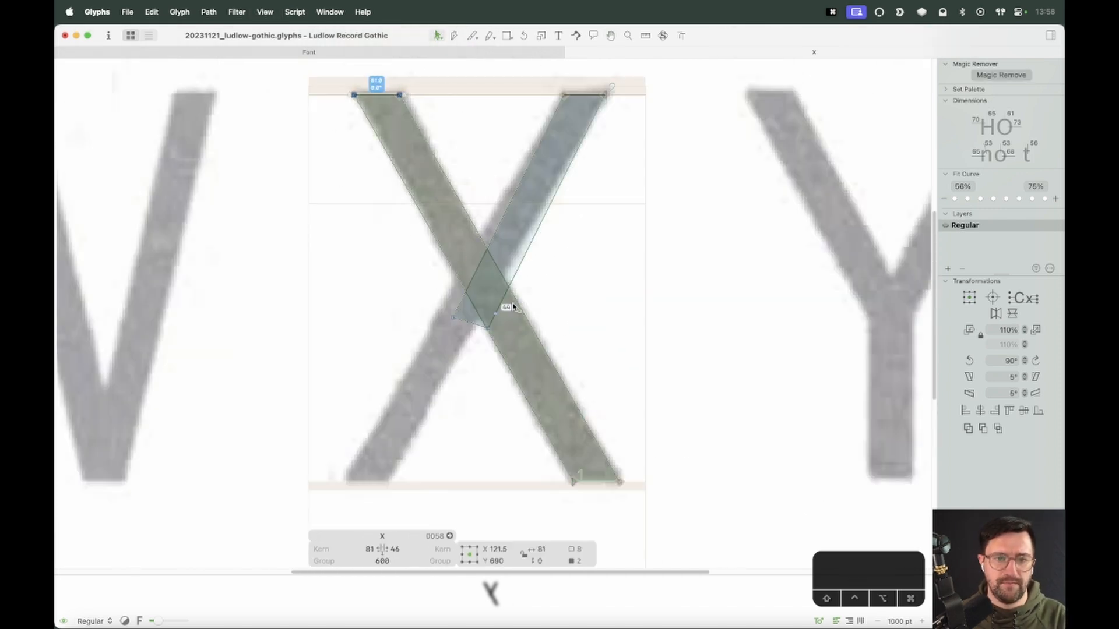
pyautogui.moveTo(654, 463); pyautogui.dragTo(520, 515)
pyautogui.press('Right')
pyautogui.press('Right')
pyautogui.click(532, 515)
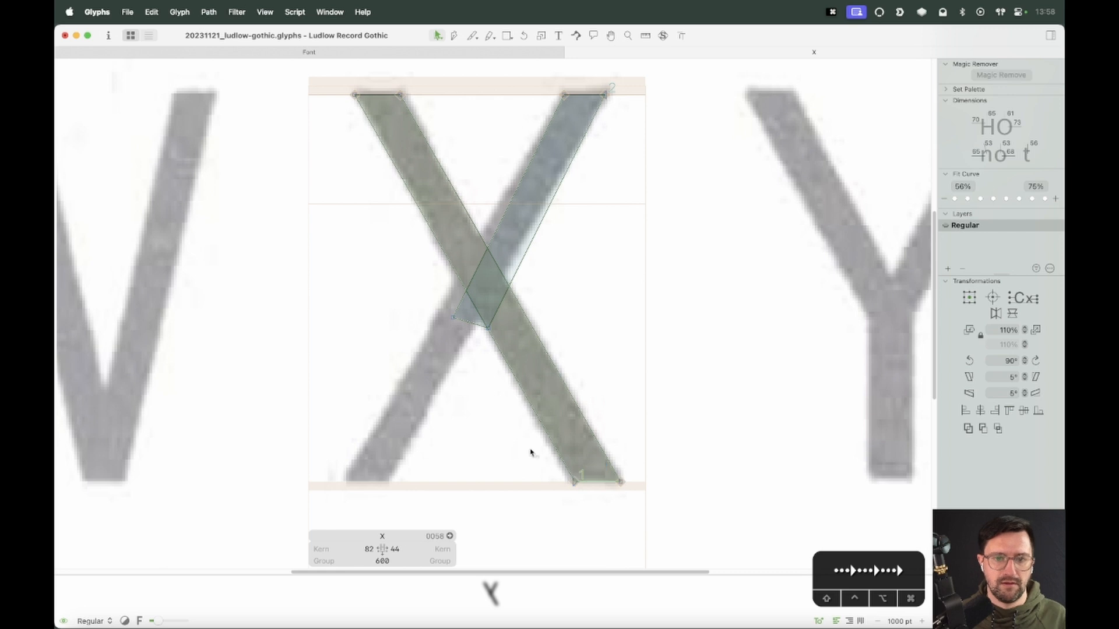
# Extend the ascending arm's lower end down to the specimen's lower-left foot
pyautogui.press('space')
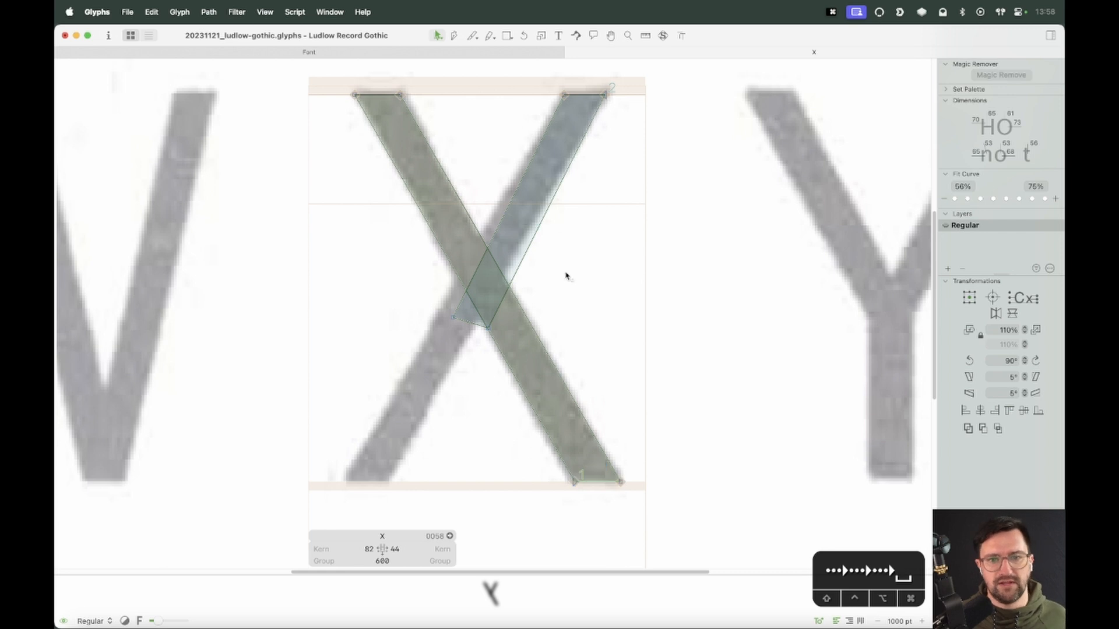
pyautogui.click(472, 325)
pyautogui.click(470, 328)
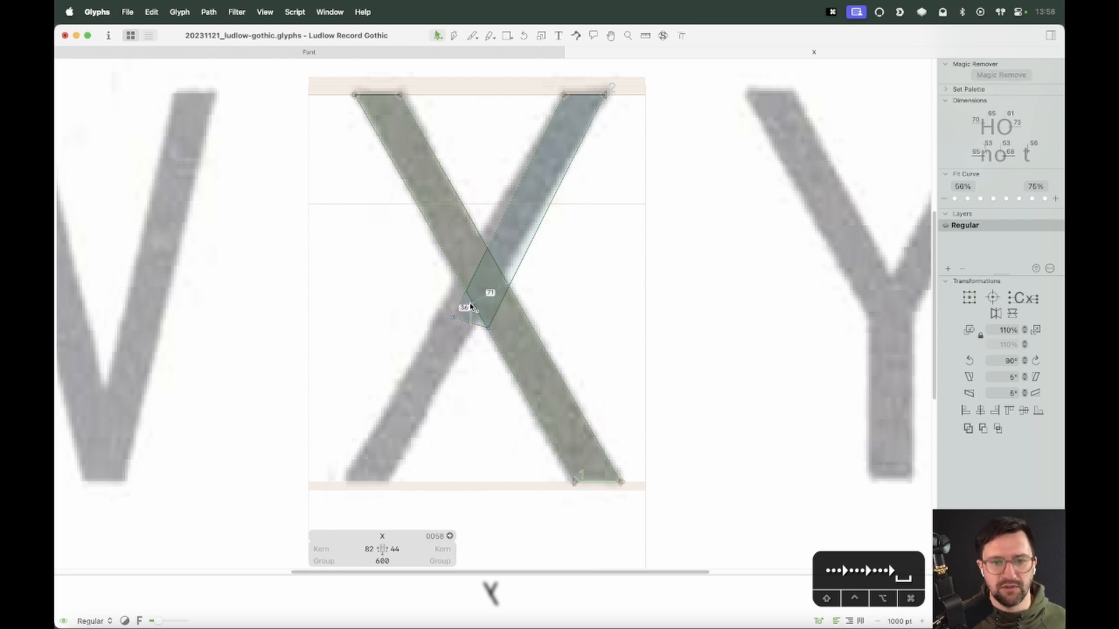
pyautogui.click(465, 320)
pyautogui.click(472, 327)
pyautogui.click(466, 321)
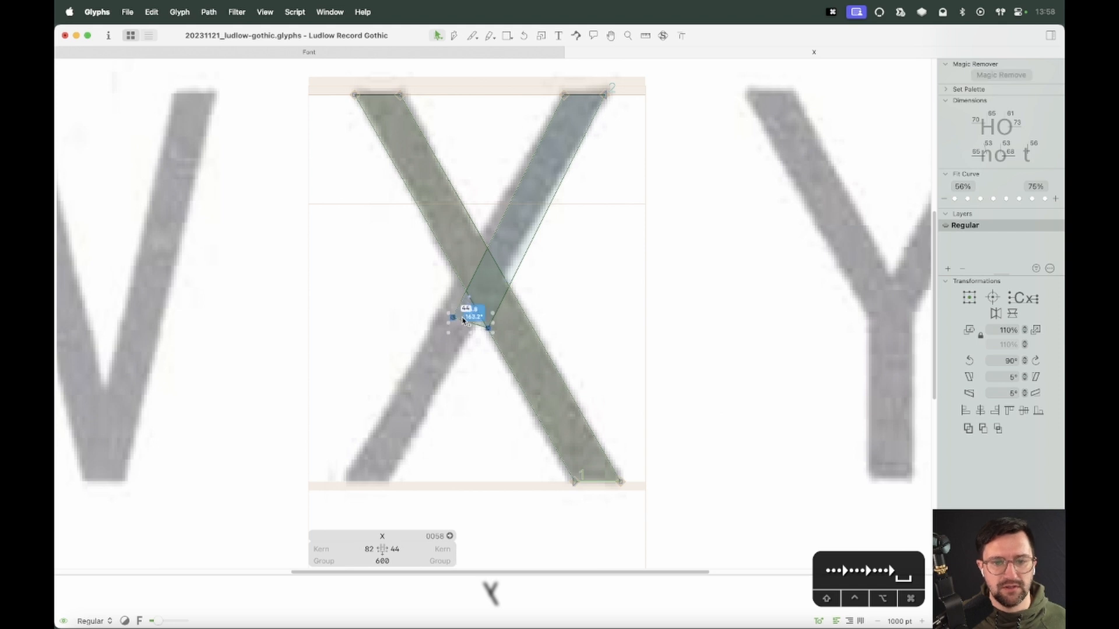
pyautogui.moveTo(491, 330)
pyautogui.mouseDown()
pyautogui.moveTo(494, 293)
pyautogui.moveTo(373, 506)
pyautogui.mouseUp()
# Cut the ascending stroke along the baseline with the Knife tool and delete the part below
pyautogui.press('z')
pyautogui.moveTo(465, 416); pyautogui.dragTo(272, 540)
pyautogui.press('e')
pyautogui.moveTo(388, 324); pyautogui.dragTo(644, 324)
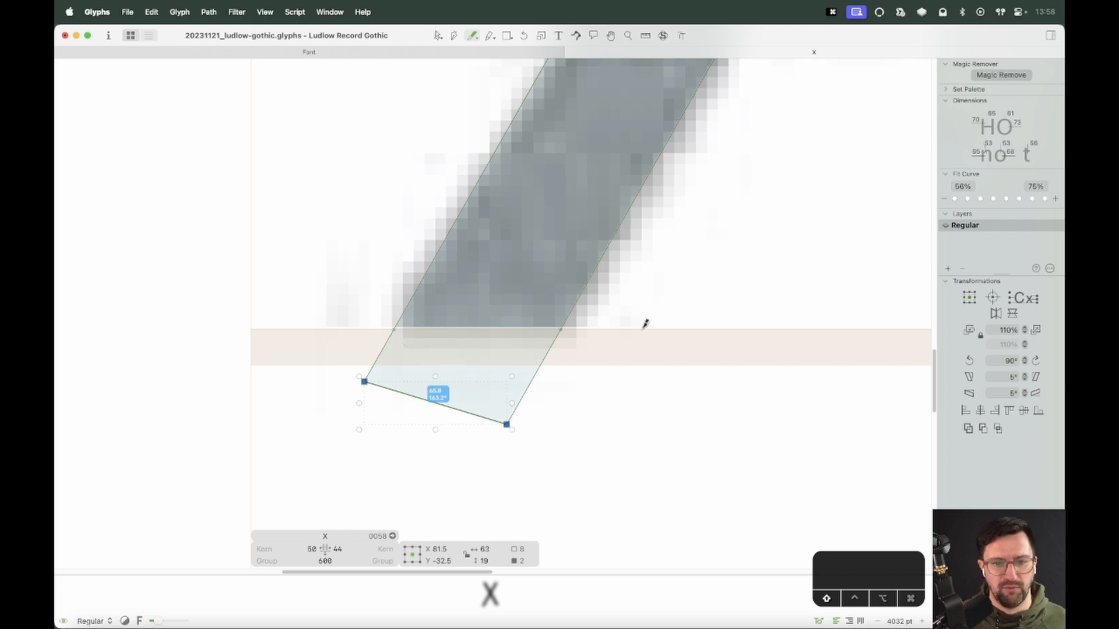
pyautogui.press('v')
pyautogui.press('BackSpace')
# Slice across the crossing of the two strokes with the Knife tool
pyautogui.press('super+minus')
pyautogui.press('super+minus')
pyautogui.press('super+minus')
pyautogui.press('super+minus')
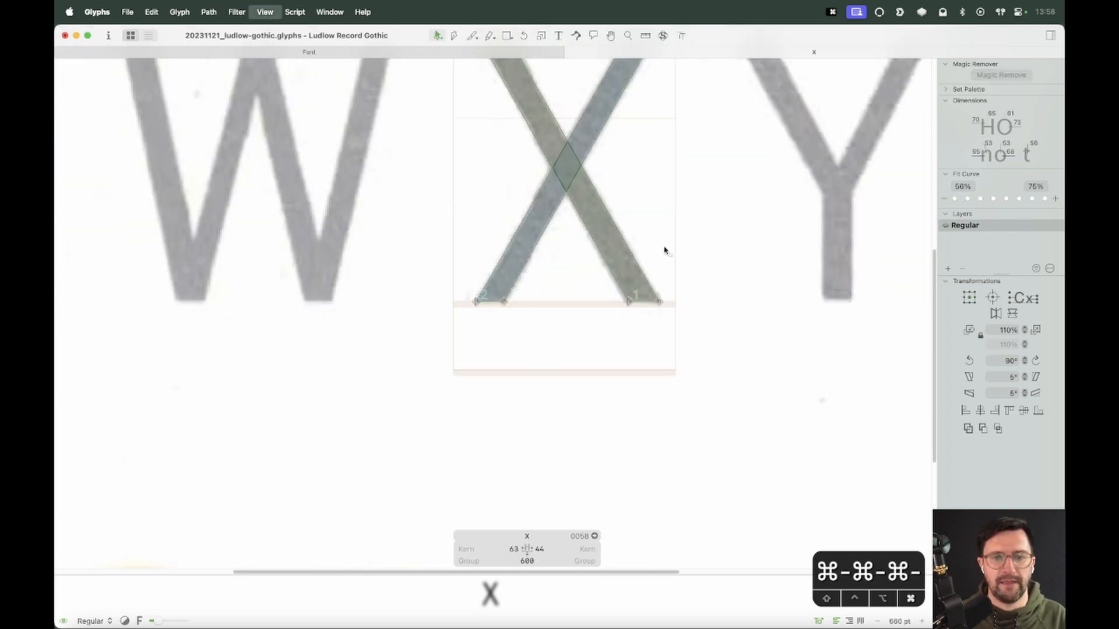
pyautogui.press('space')
pyautogui.moveTo(664, 249); pyautogui.dragTo(572, 392)
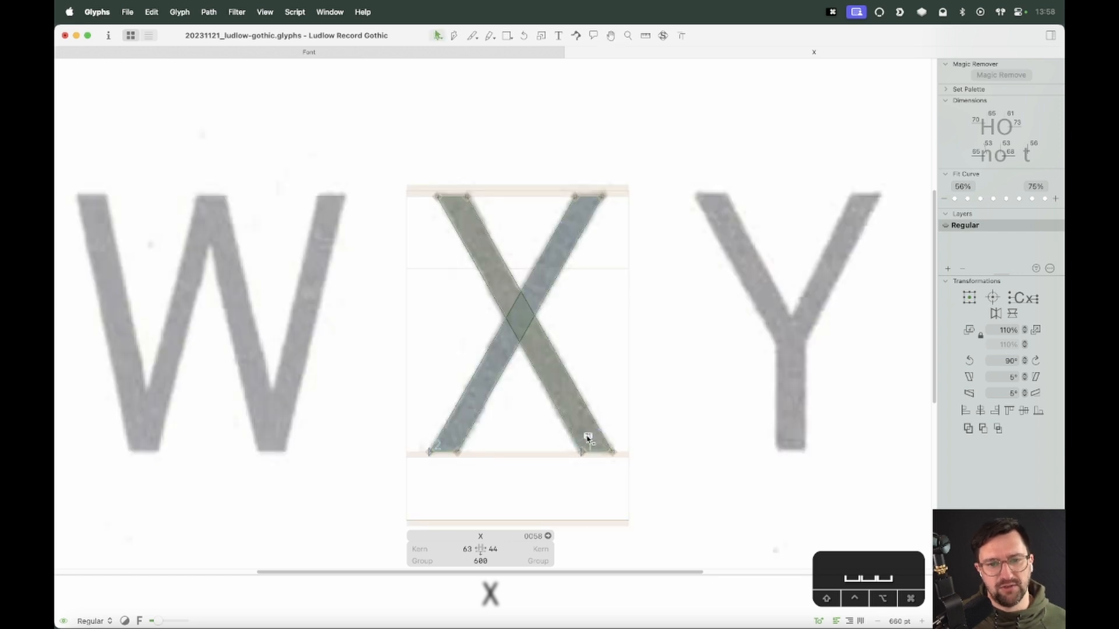
pyautogui.press('super+equal')
pyautogui.press('super+equal')
pyautogui.press('super+equal')
pyautogui.press('space')
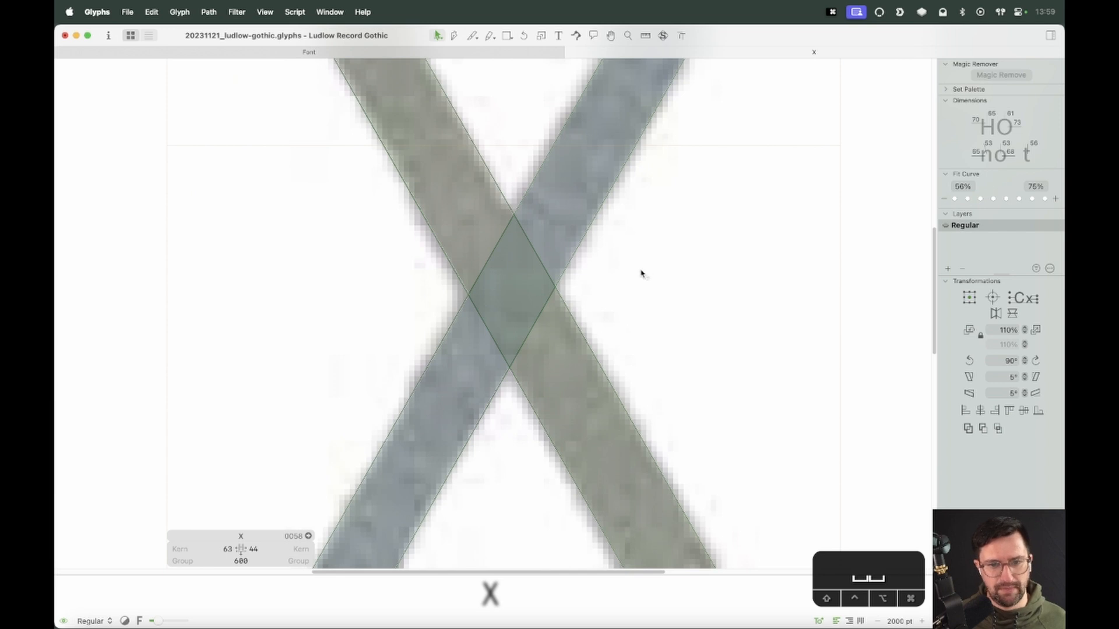
pyautogui.press('e')
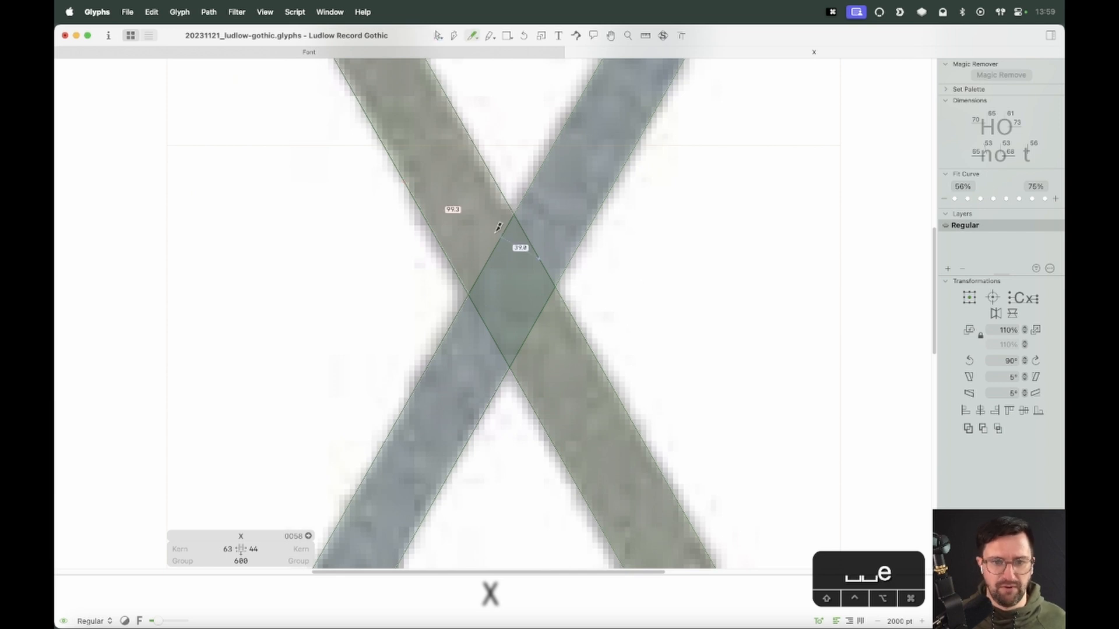
pyautogui.moveTo(481, 220); pyautogui.dragTo(566, 368)
pyautogui.press('v')
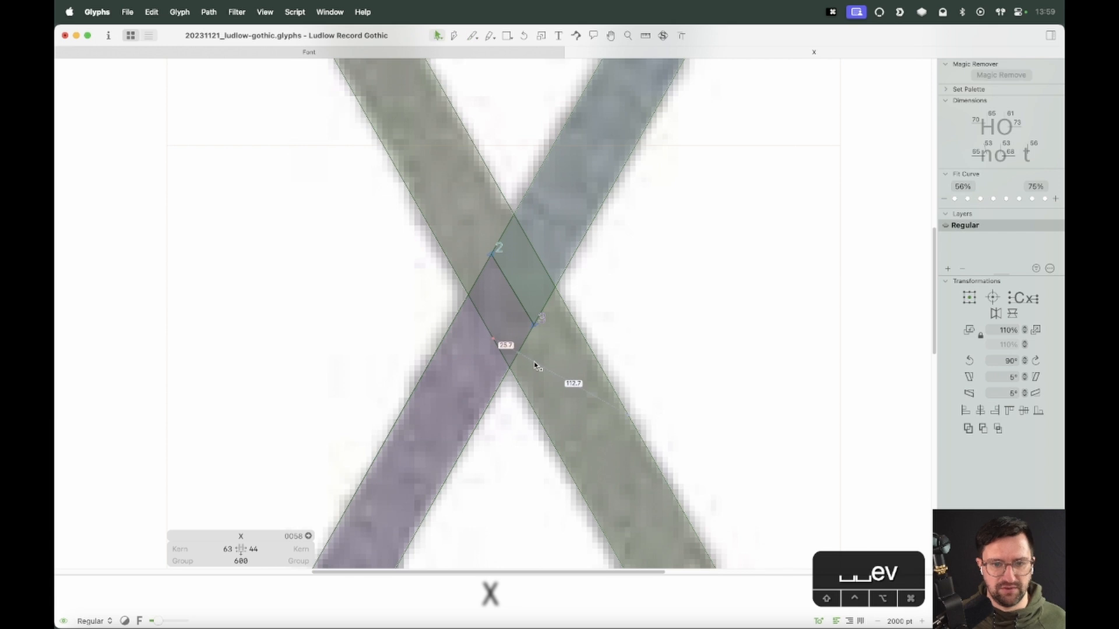
# Nudge the cut edge at the crossing 10 units up and 10 units right
pyautogui.click(520, 307)
pyautogui.hotkey('shift', 'Up')
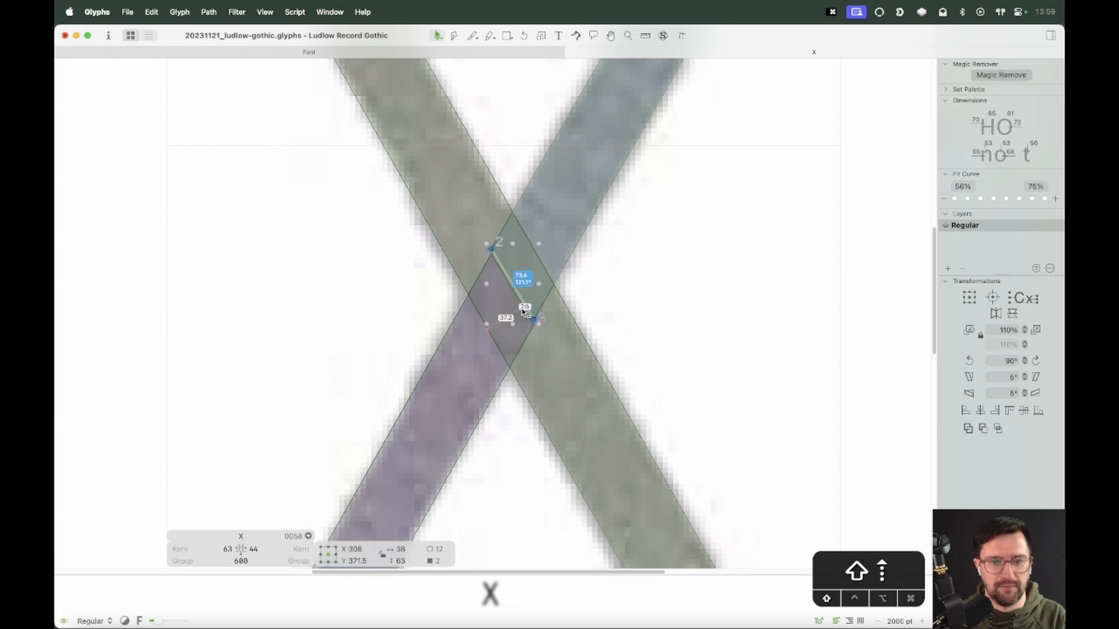
pyautogui.hotkey('shift', 'Right')
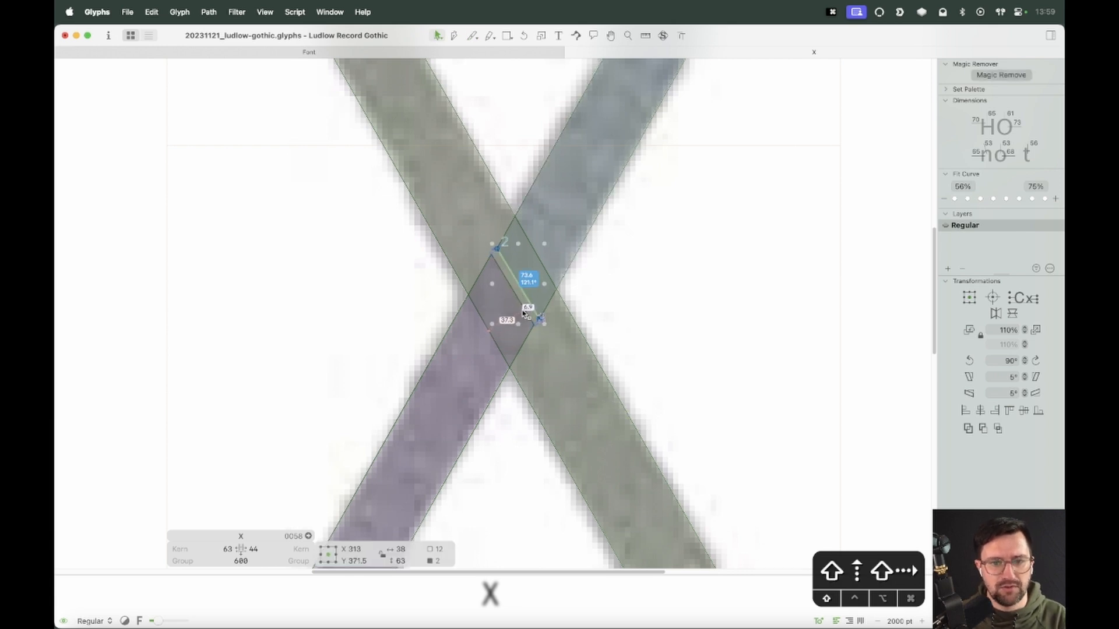
# Nudge the lower piece's cut edge at the crossing 3 units left to tighten the overlap
pyautogui.click(517, 302)
pyautogui.click(514, 306)
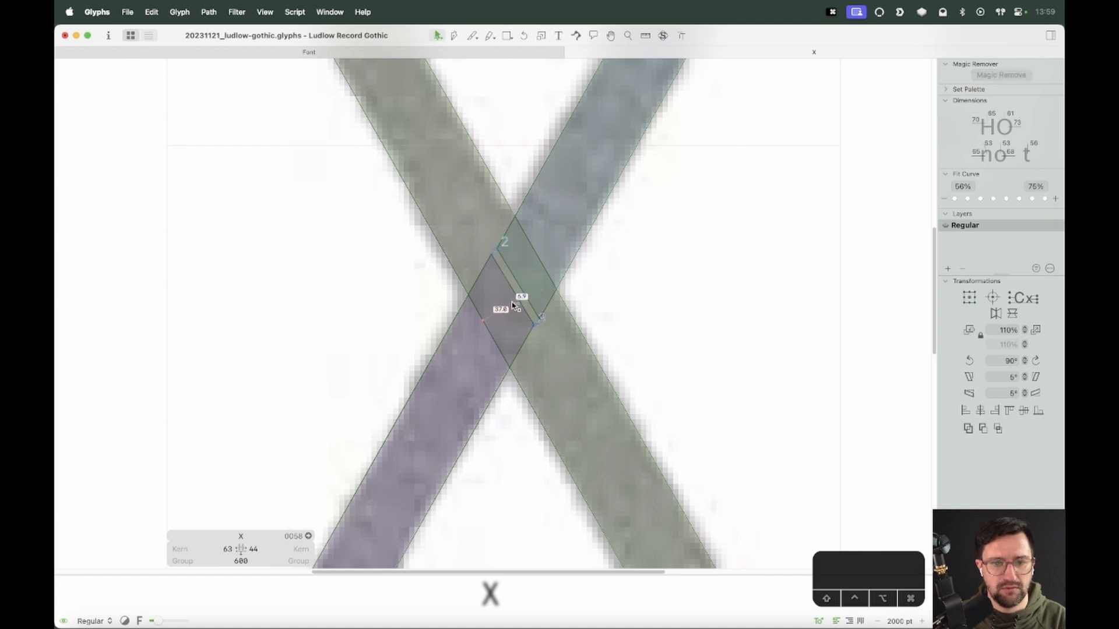
pyautogui.click(524, 303)
pyautogui.press('Left')
pyautogui.press('Left')
pyautogui.press('Left')
pyautogui.press('Left')
pyautogui.press('Left')
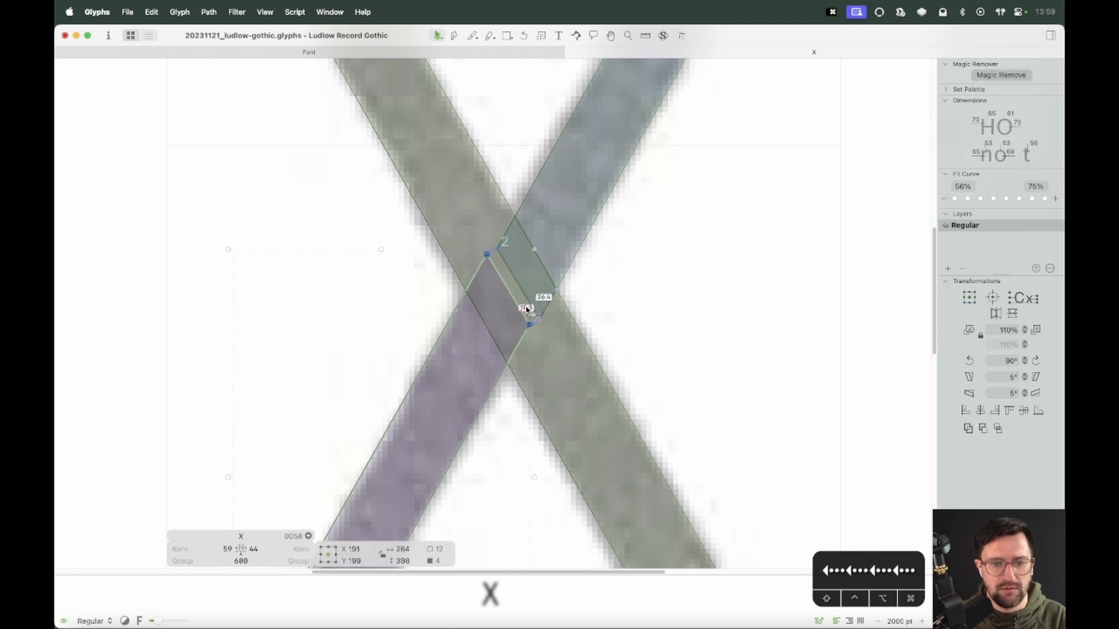
pyautogui.click(530, 302)
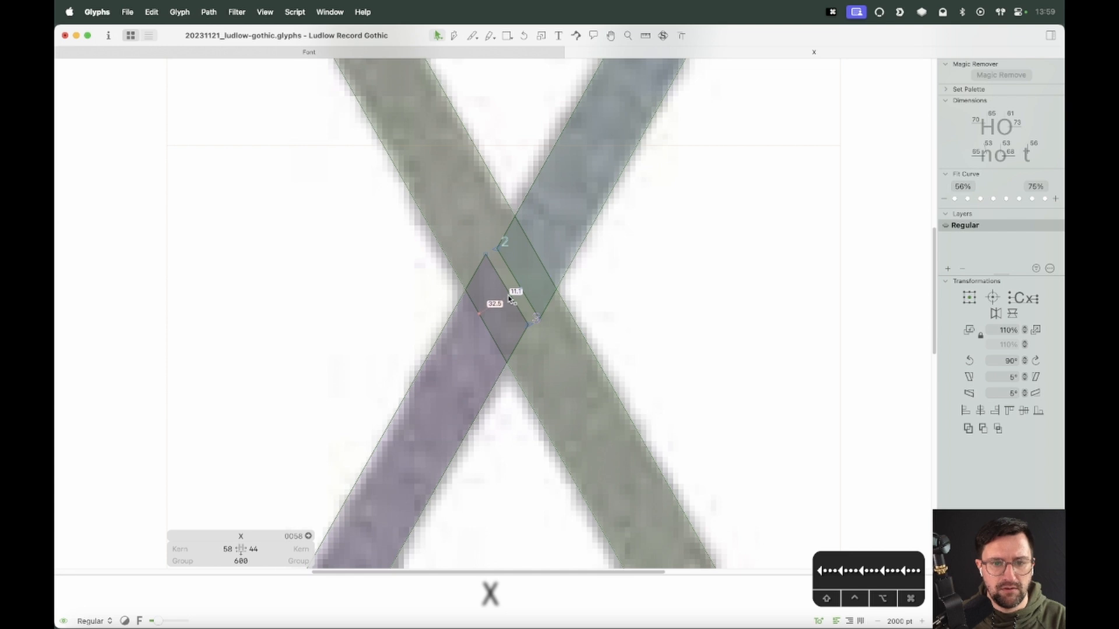
pyautogui.click(518, 306)
pyautogui.click(570, 358)
# Set both the X's left and right sidebearing metrics keys to V
pyautogui.press('super+minus')
pyautogui.press('super+minus')
pyautogui.press('super+minus')
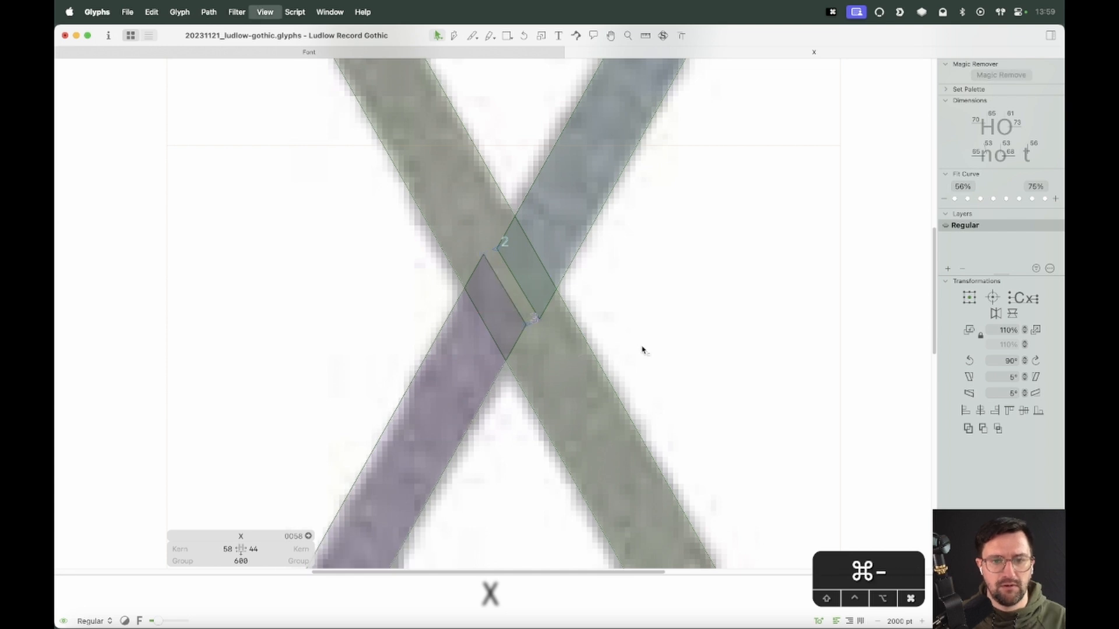
pyautogui.press('space')
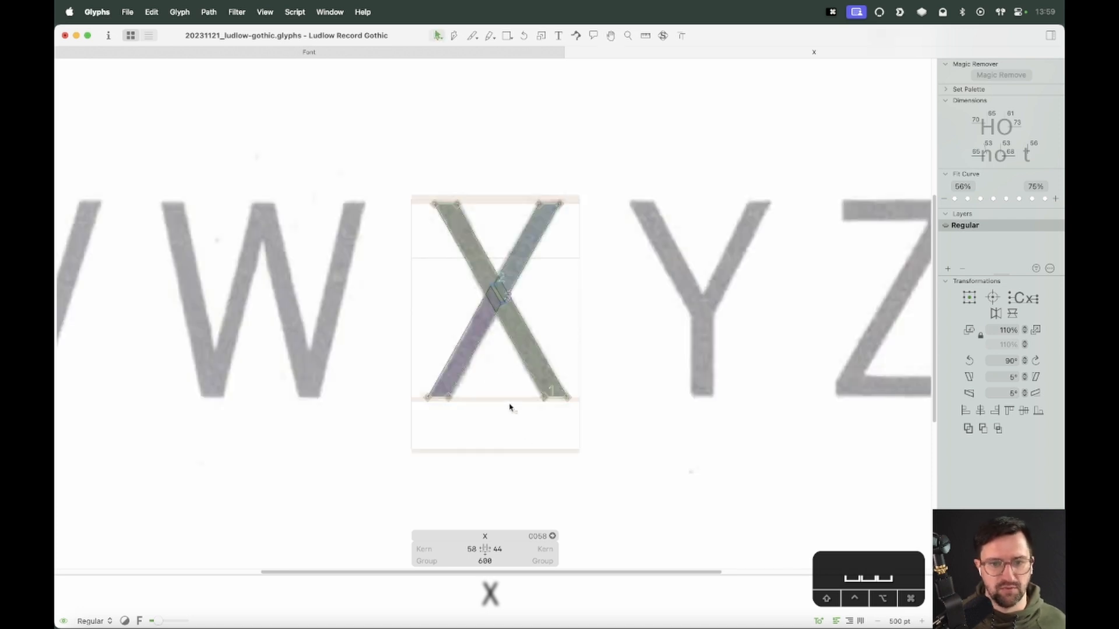
pyautogui.press('super+minus')
pyautogui.press('super+minus')
pyautogui.press('space')
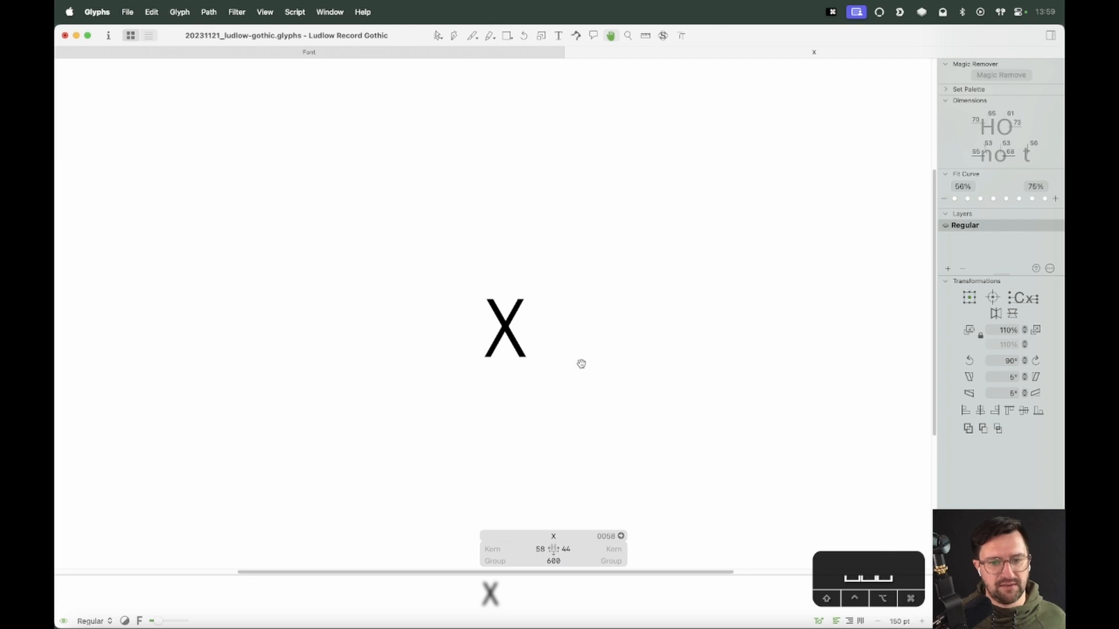
pyautogui.click(528, 549)
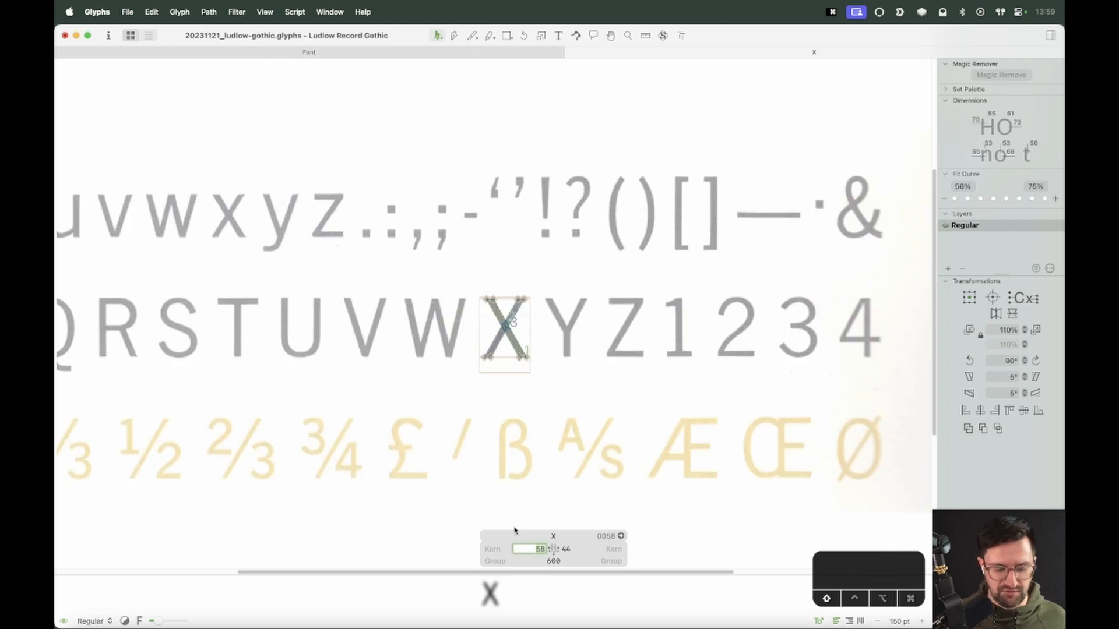
pyautogui.write('V')
pyautogui.hotkey('shift', 'BackSpace')
pyautogui.write('V')
pyautogui.press('Tab')
pyautogui.write('V')
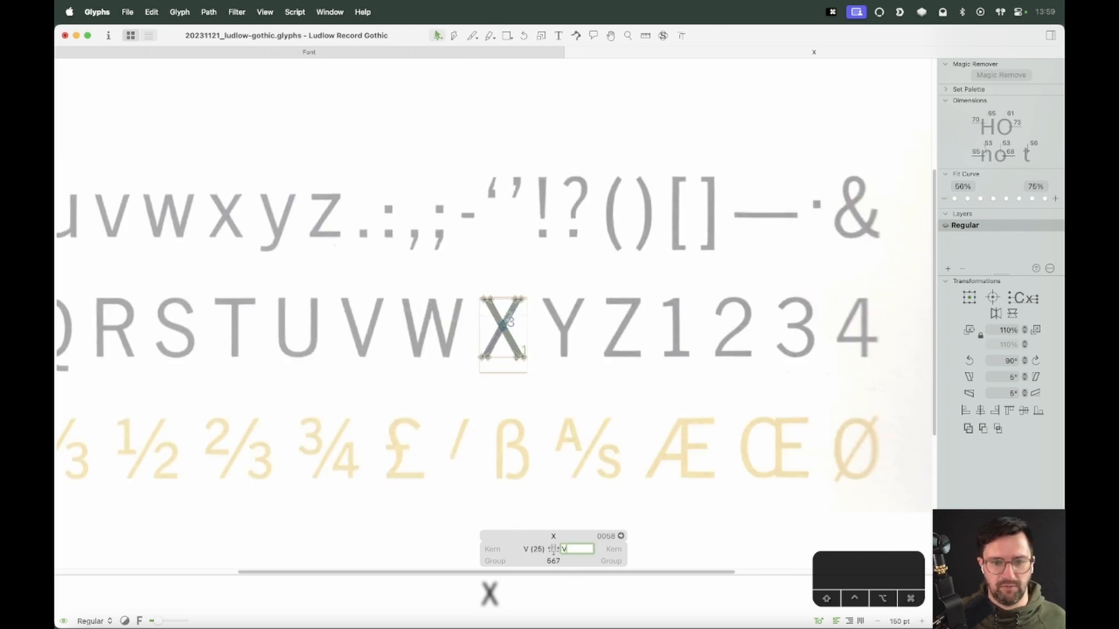
pyautogui.press('Return')
# Type EXCLAIM around the X in the edit tab to test it in context
pyautogui.press('space')
pyautogui.press('t')
pyautogui.click(475, 318)
pyautogui.write('E')
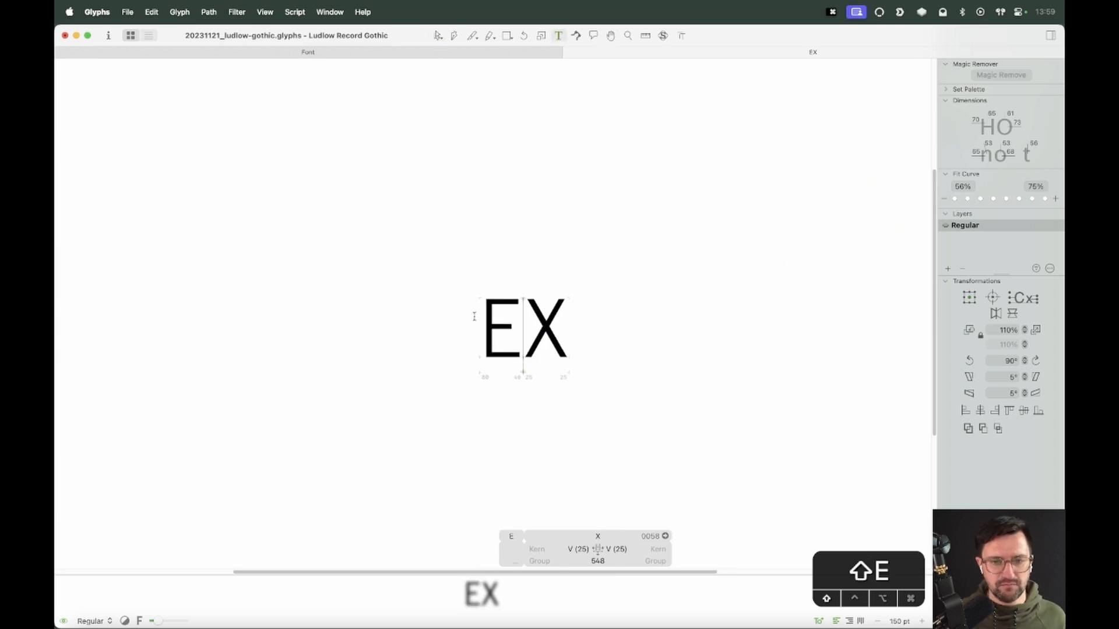
pyautogui.press('Right')
pyautogui.write('CLAIM')
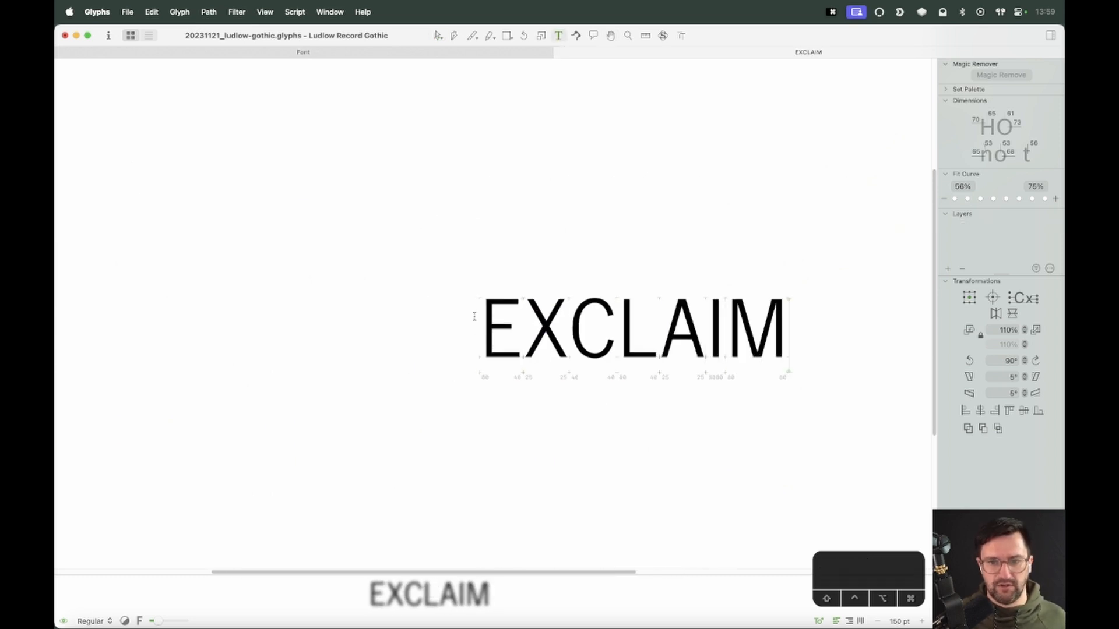
pyautogui.press('Escape')
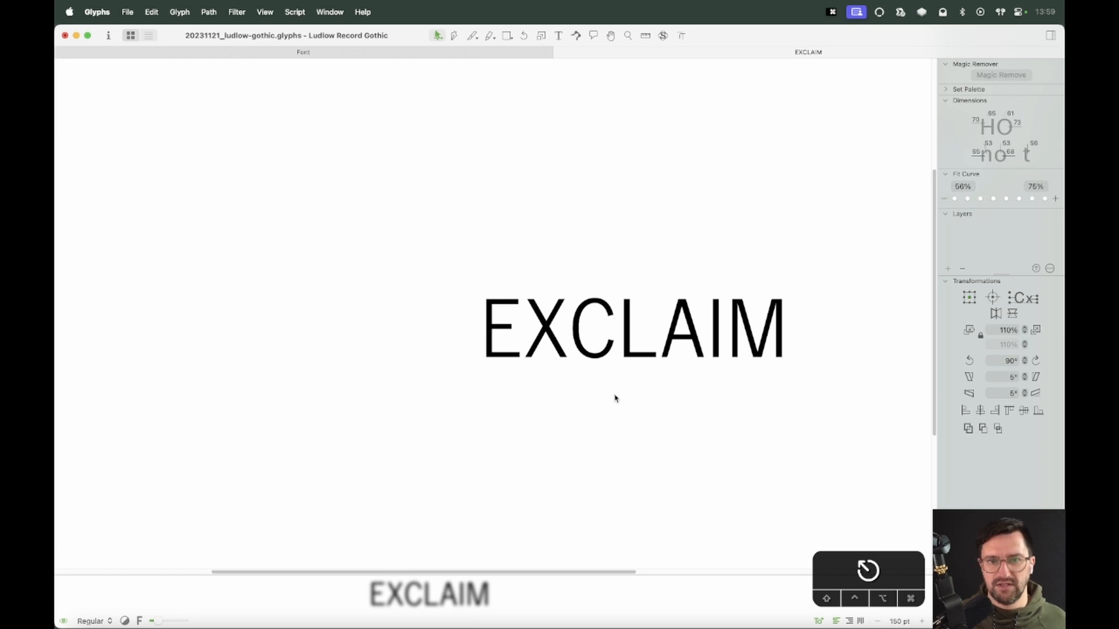
pyautogui.press('t')
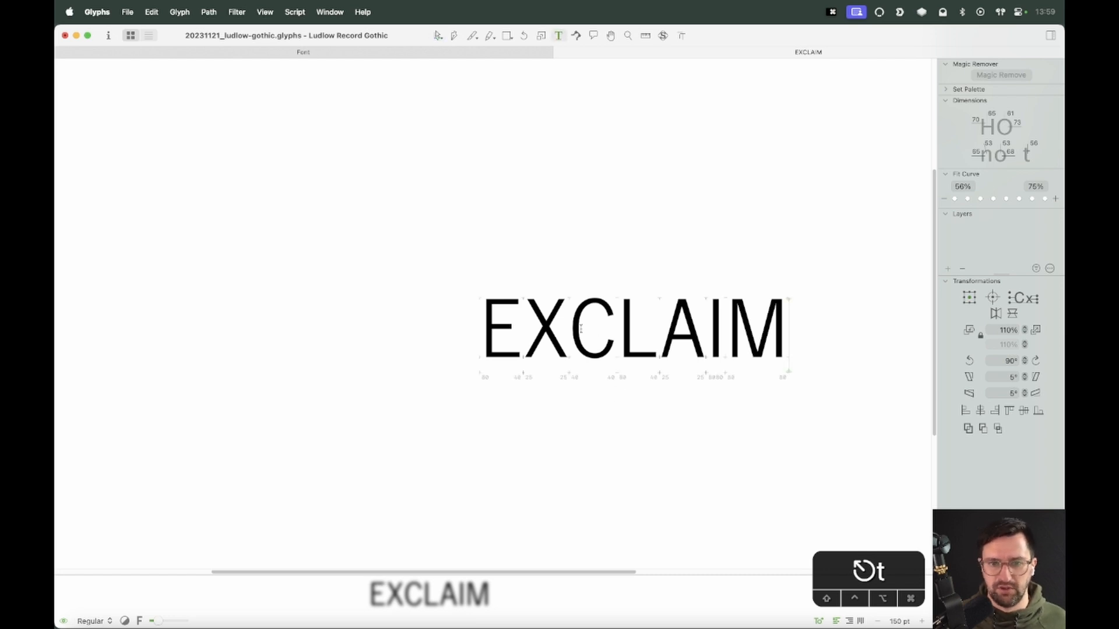
# Replace the test text in the edit tab with XK
pyautogui.click(568, 329)
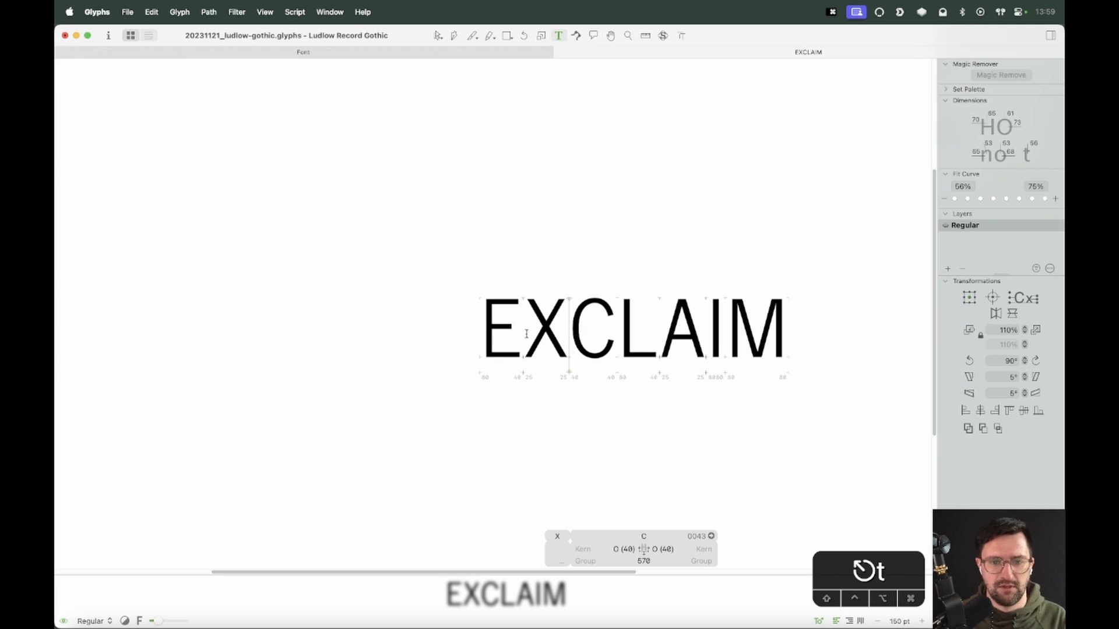
pyautogui.press('BackSpace')
pyautogui.keyDown('shift'); pyautogui.click(526, 333); pyautogui.keyUp('shift')
pyautogui.press('BackSpace')
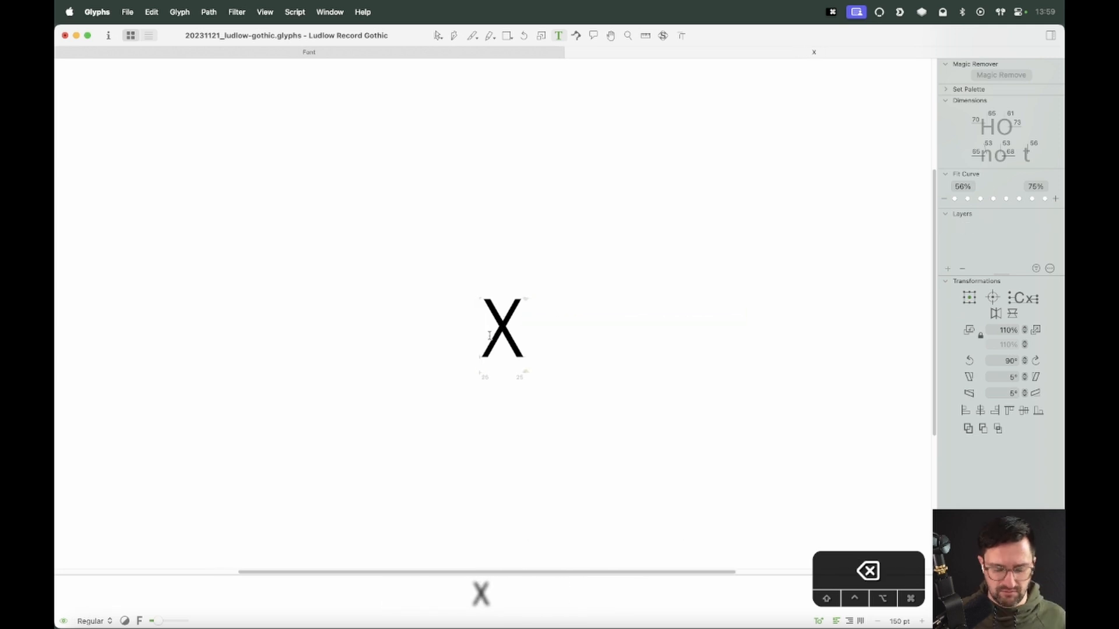
pyautogui.write('K')
pyautogui.press('Escape')
# Add the I as a component in the empty K and decompose it into an outline stem
pyautogui.press('super+equal')
pyautogui.press('super+equal')
pyautogui.press('space')
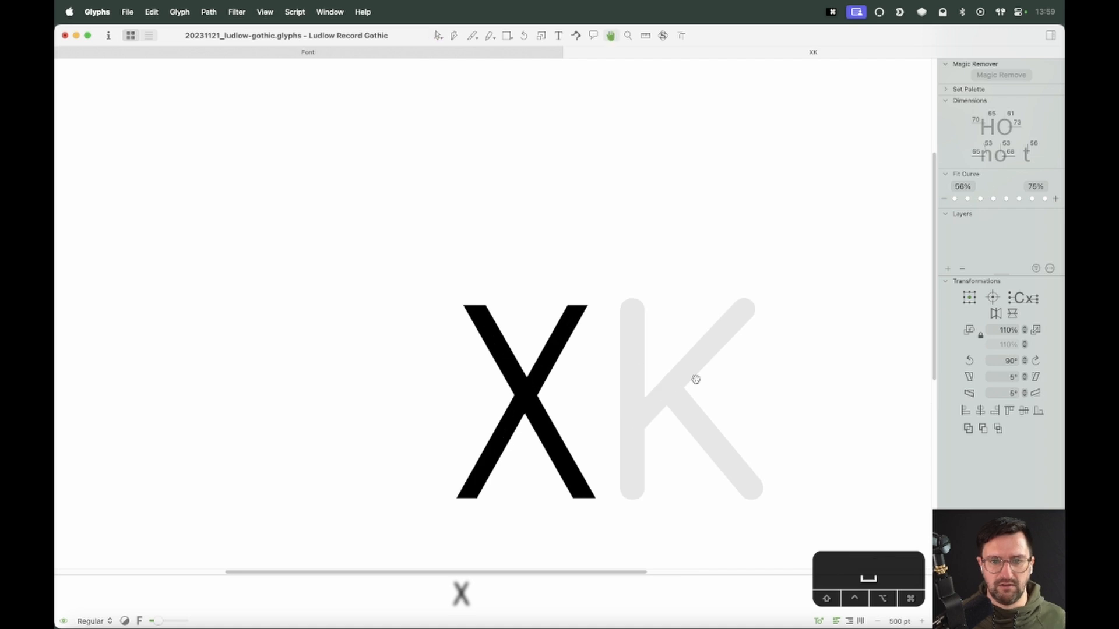
pyautogui.moveTo(696, 379); pyautogui.dragTo(569, 334)
pyautogui.doubleClick(500, 334)
pyautogui.write('I')
pyautogui.press('Return')
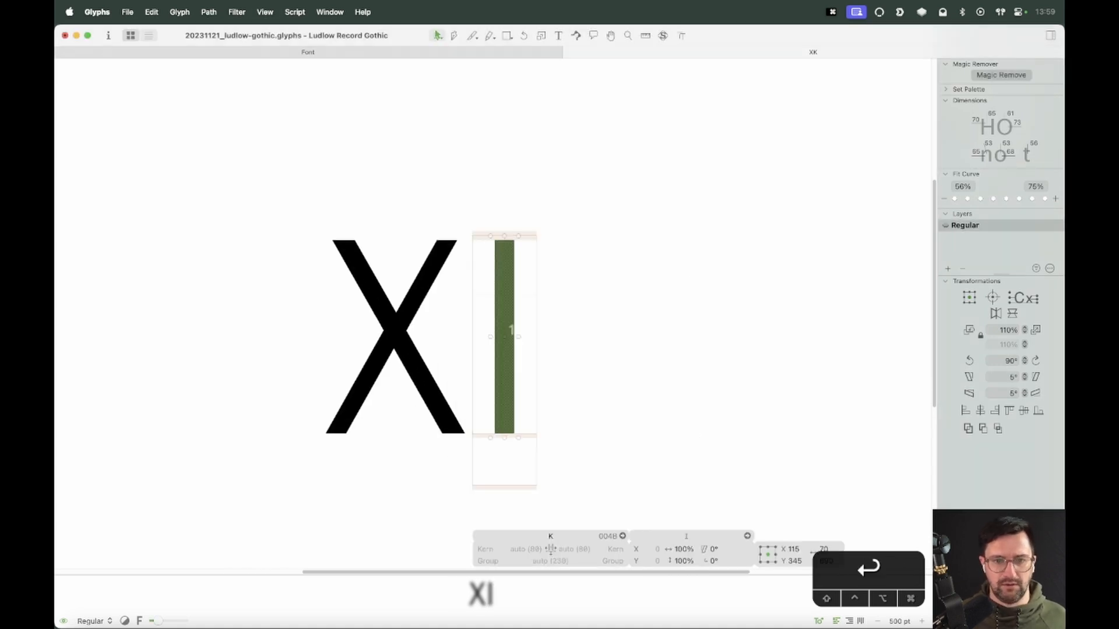
pyautogui.rightClick(511, 284)
pyautogui.click(521, 281)
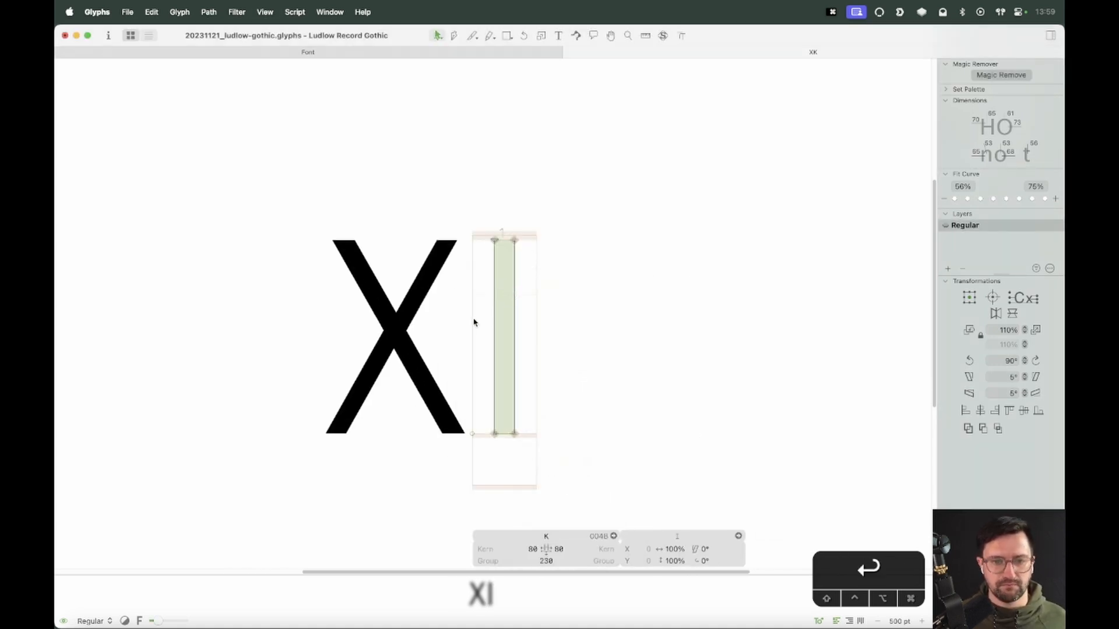
# Copy the X's diagonal strokes and paste them into the K beside the stem
pyautogui.doubleClick(418, 310)
pyautogui.doubleClick(408, 352)
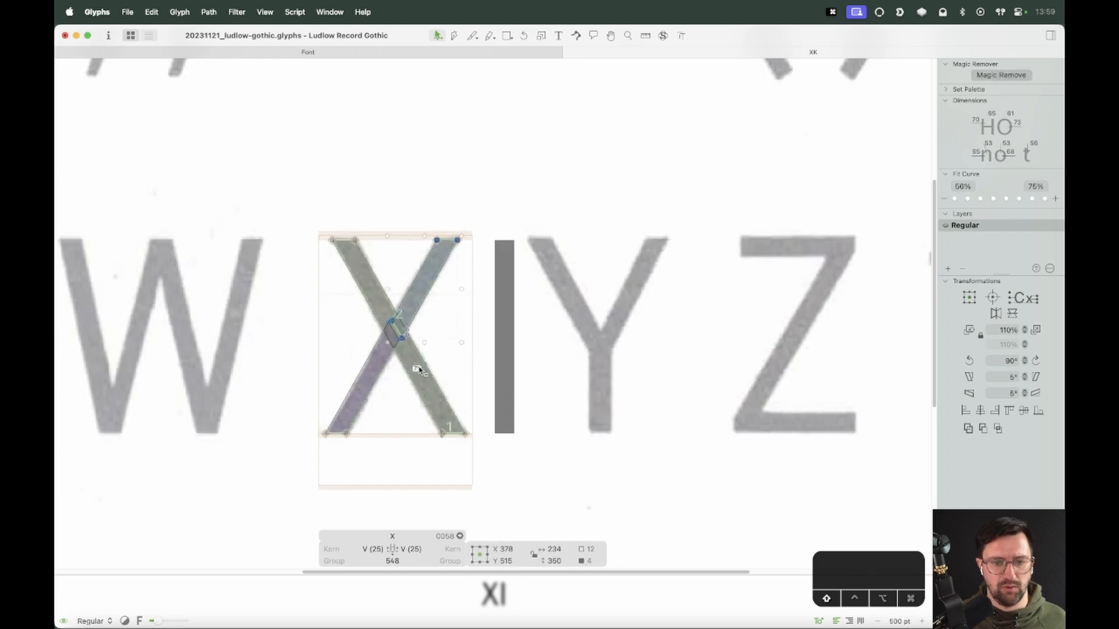
pyautogui.keyDown('shift'); pyautogui.doubleClick(423, 371); pyautogui.keyUp('shift')
pyautogui.click(541, 358)
pyautogui.doubleClick(517, 362)
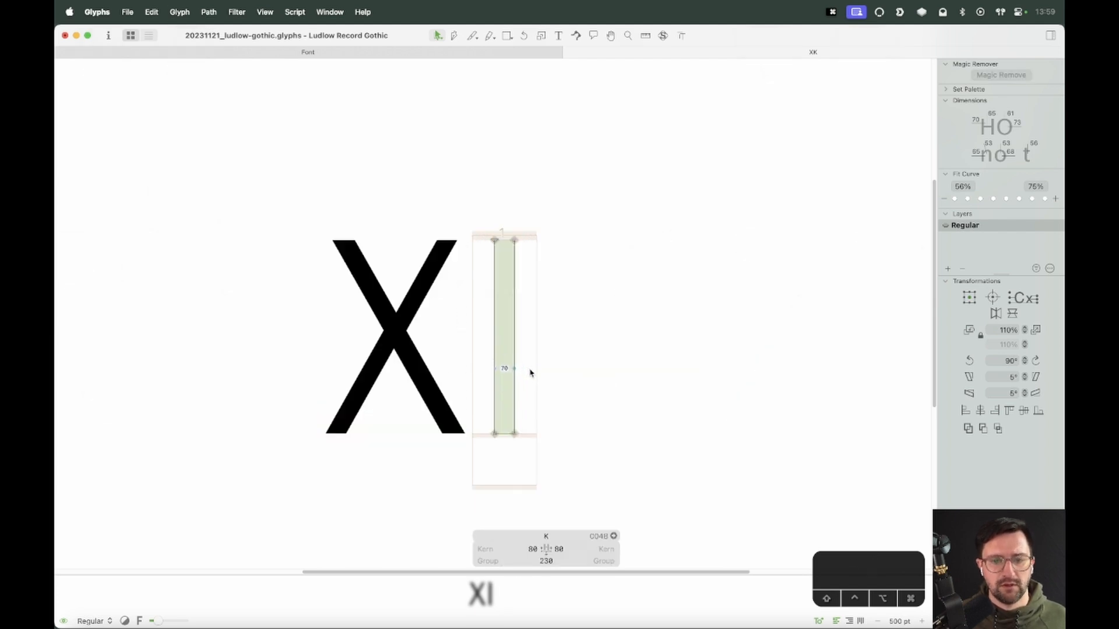
pyautogui.press('super+v')
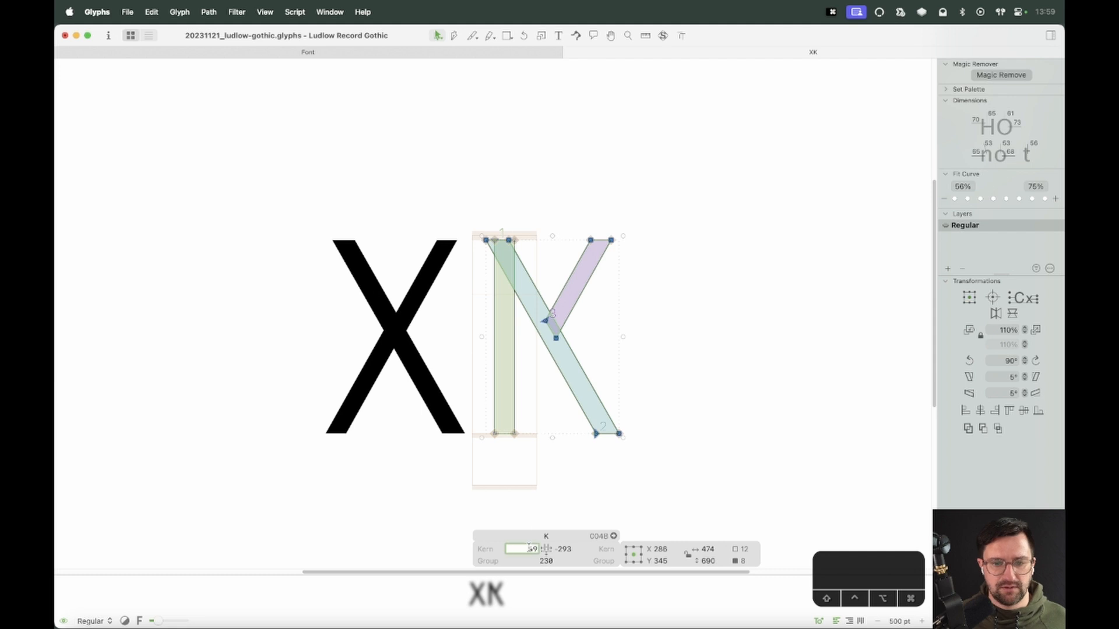
# Set the K's left metrics key to H and its right metrics key to O
pyautogui.press('super+a')
pyautogui.write('H')
pyautogui.press('Tab')
pyautogui.write('O')
pyautogui.press('Return')
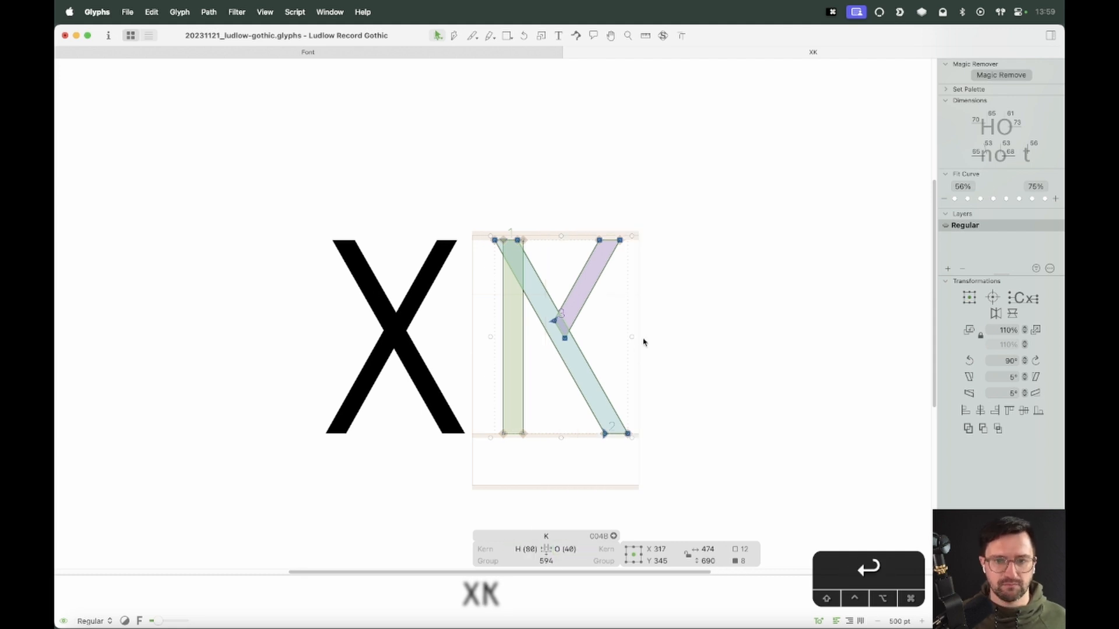
# Unlock the scanned specimen image in the X, cut it, and paste it into the K
pyautogui.click(455, 343)
pyautogui.doubleClick(441, 334)
pyautogui.rightClick(653, 275)
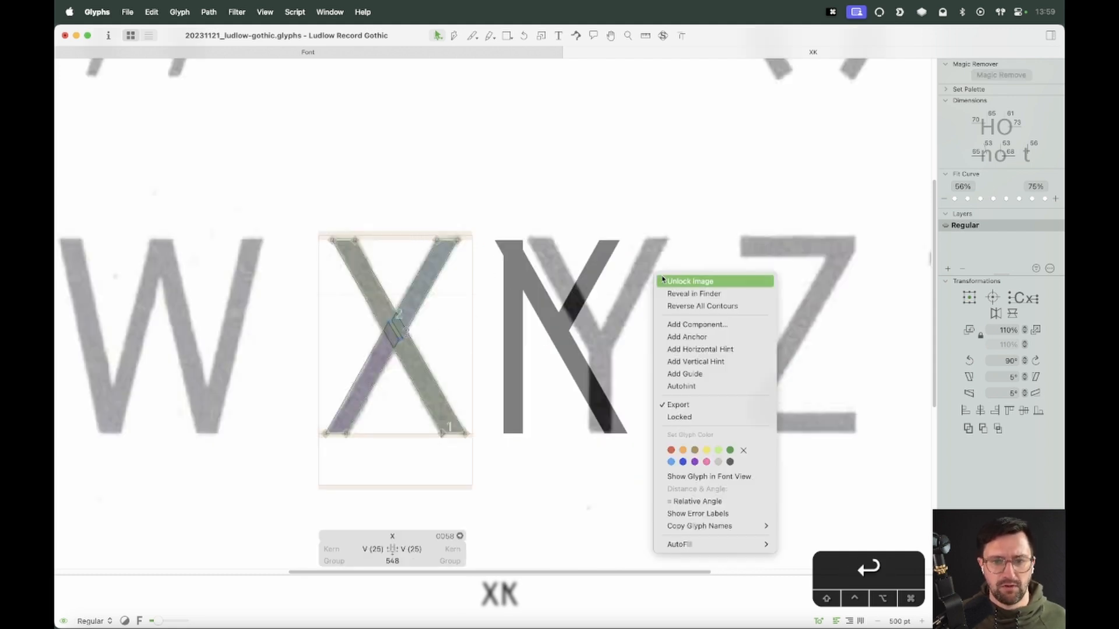
pyautogui.click(652, 283)
pyautogui.click(658, 293)
pyautogui.press('super+x')
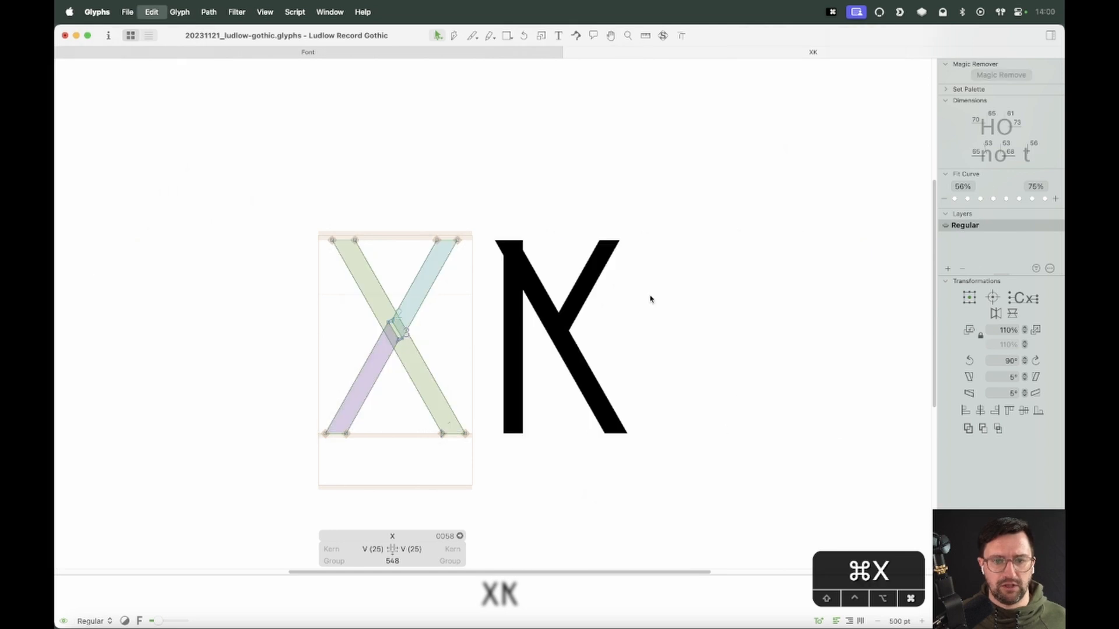
pyautogui.doubleClick(605, 320)
pyautogui.press('super+v')
# Reposition the pasted specimen image so its K sits under the K glyph
pyautogui.moveTo(466, 149); pyautogui.dragTo(721, 437)
pyautogui.moveTo(225, 443); pyautogui.dragTo(630, 318)
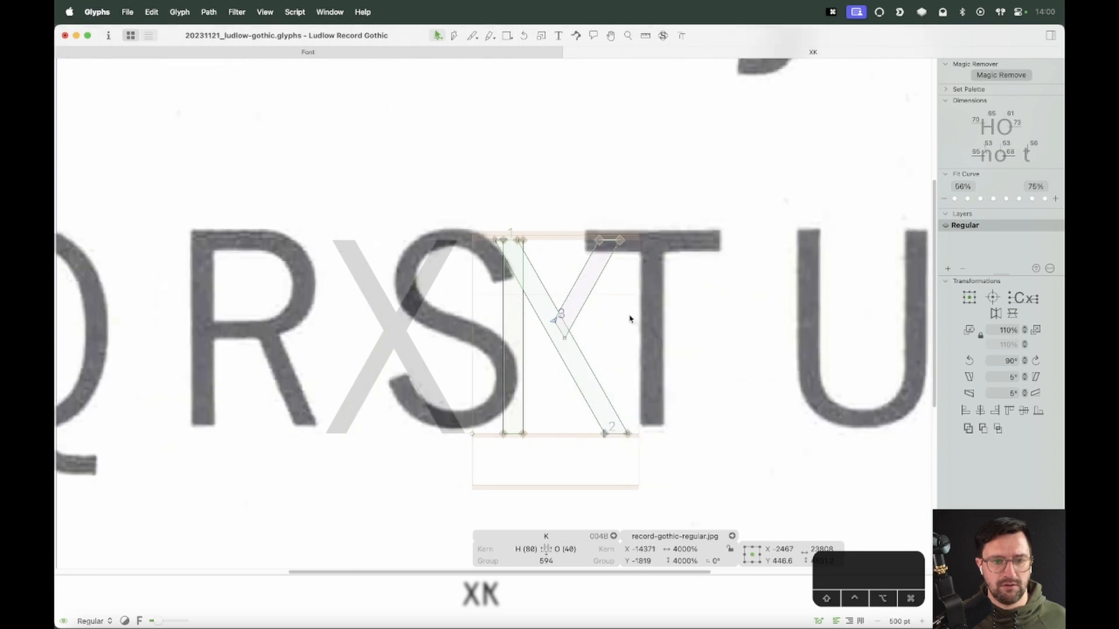
pyautogui.press('super+minus')
pyautogui.press('super+minus')
pyautogui.moveTo(146, 314); pyautogui.dragTo(728, 321)
pyautogui.press('super+equal')
pyautogui.press('super+equal')
pyautogui.press('super+equal')
pyautogui.press('super+equal')
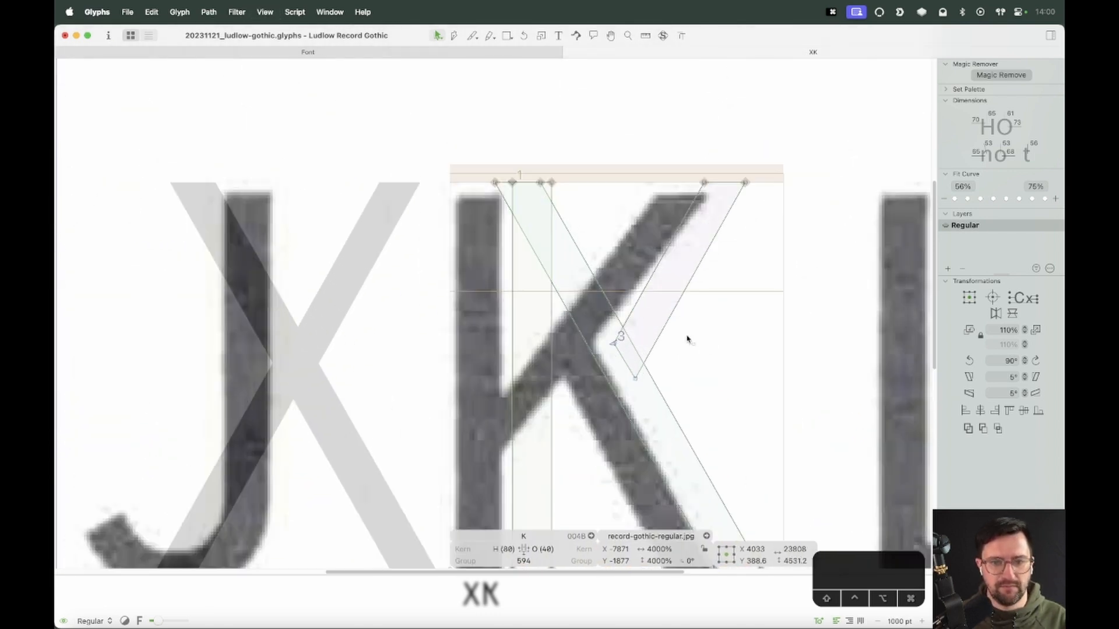
pyautogui.moveTo(677, 347); pyautogui.dragTo(712, 337)
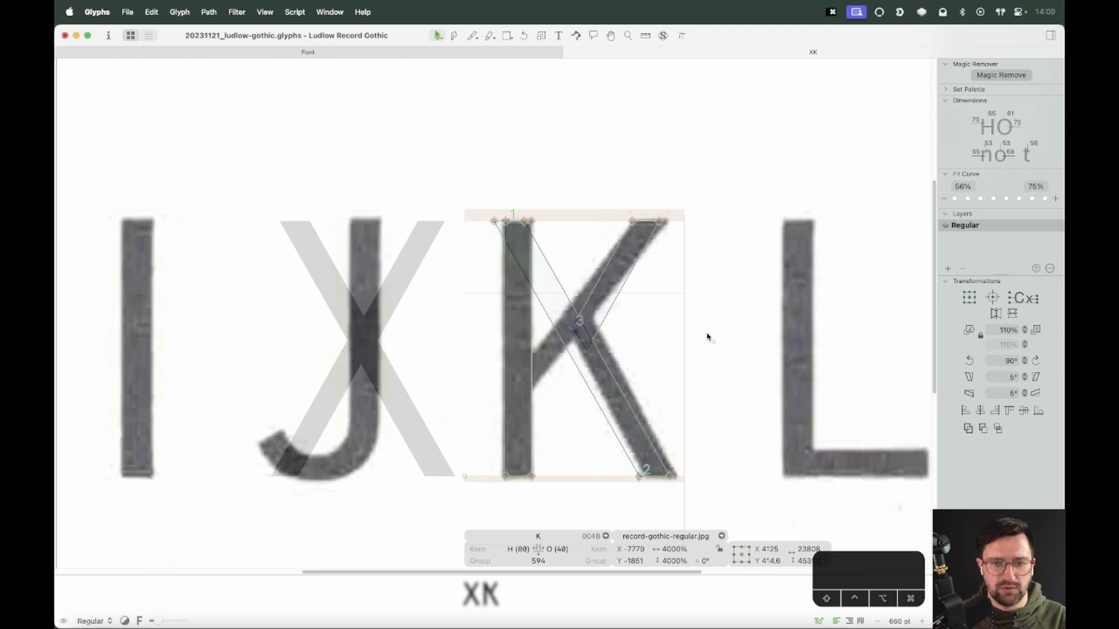
# Nudge the specimen image 2 units right and lock it
pyautogui.press('Right')
pyautogui.press('Right')
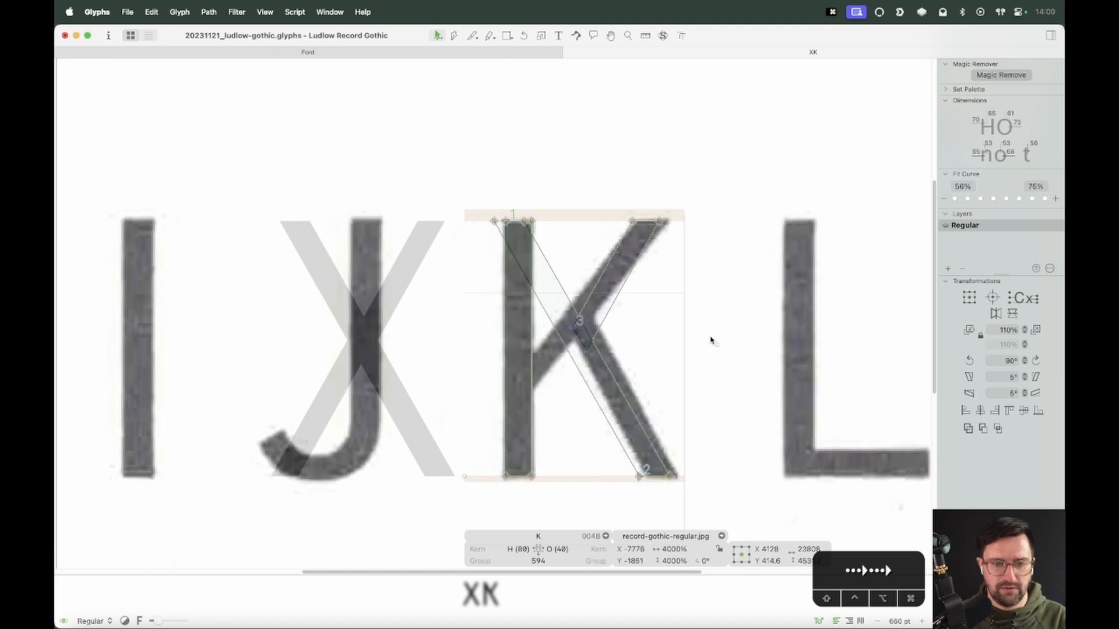
pyautogui.rightClick(675, 316)
pyautogui.click(687, 305)
# Drag the top end of the K's descending leg down to meet the arm at the junction
pyautogui.press('space')
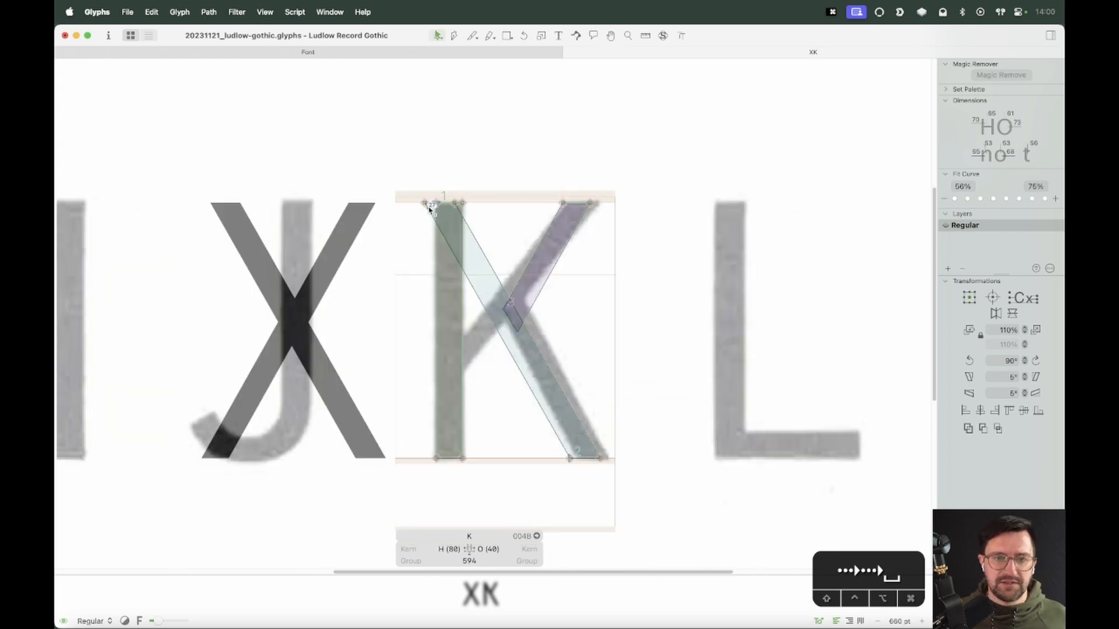
pyautogui.press('z')
pyautogui.moveTo(569, 147); pyautogui.dragTo(346, 376)
pyautogui.press('space')
pyautogui.moveTo(693, 317); pyautogui.dragTo(613, 263)
pyautogui.press('v')
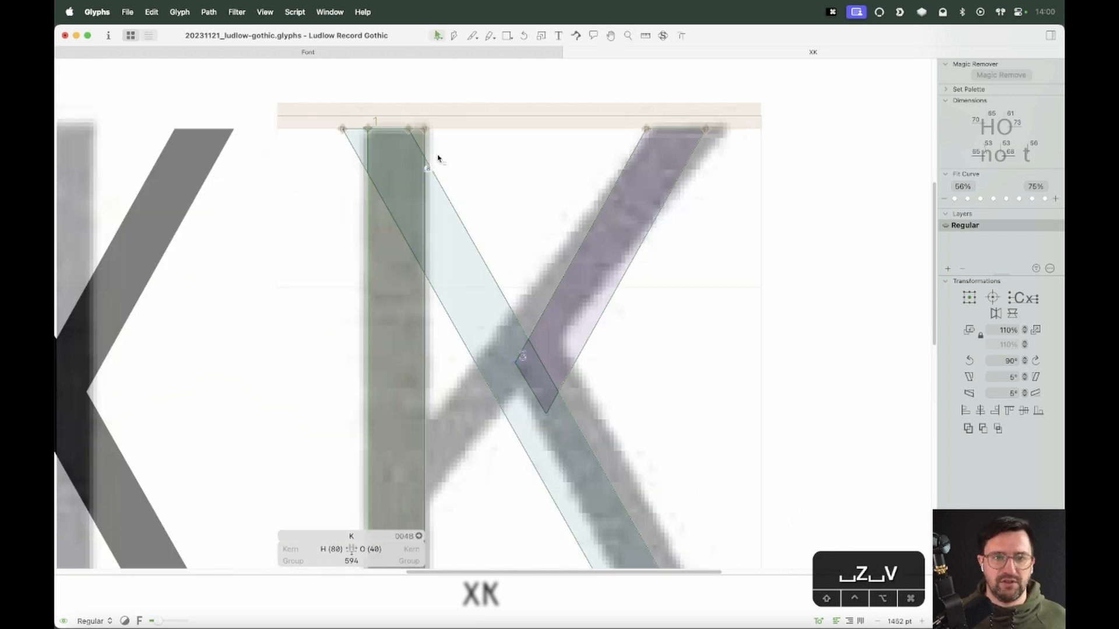
pyautogui.click(396, 129)
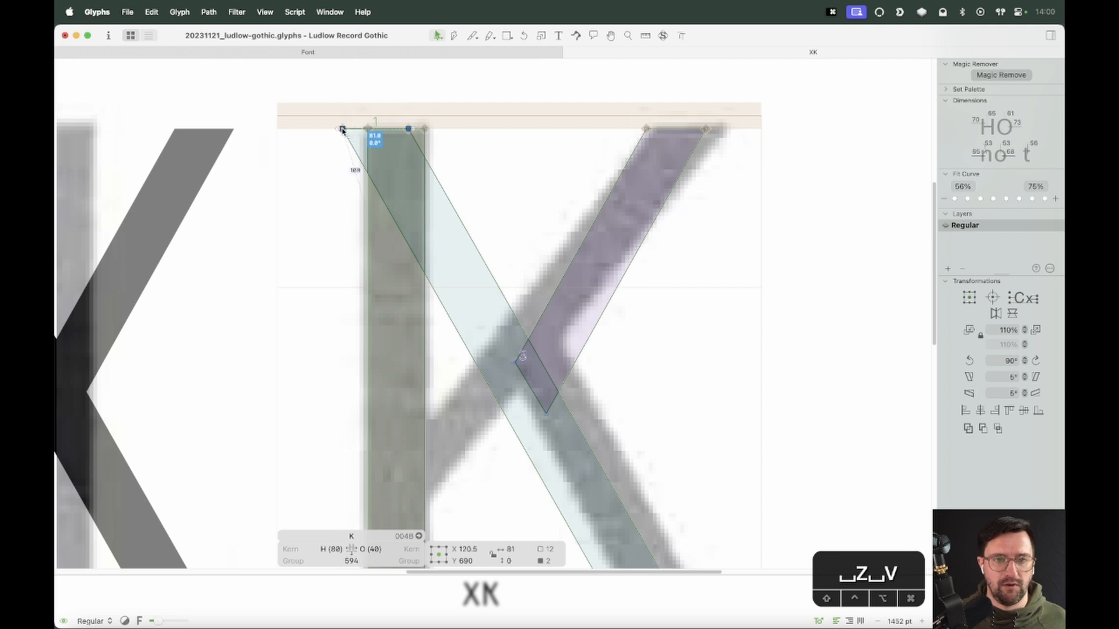
pyautogui.moveTo(343, 130); pyautogui.dragTo(484, 323)
# Select the leg's bottom nodes and move them 20 units right to match the scan
pyautogui.press('space')
pyautogui.moveTo(706, 492); pyautogui.dragTo(645, 319)
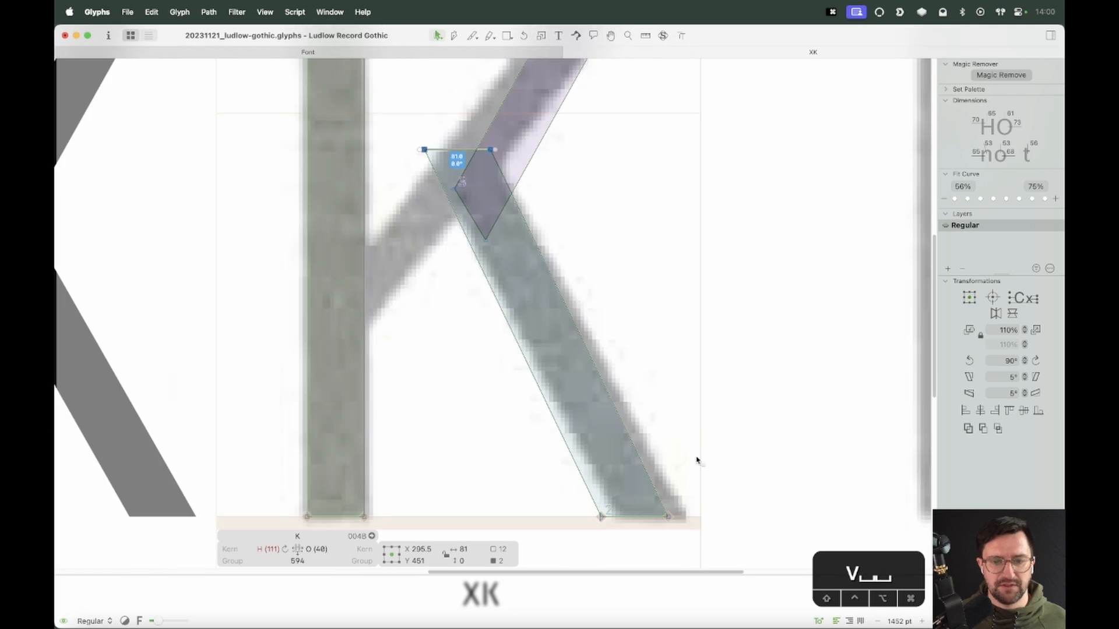
pyautogui.moveTo(686, 470); pyautogui.dragTo(592, 521)
pyautogui.hotkey('shift', 'Right')
pyautogui.hotkey('shift', 'Right')
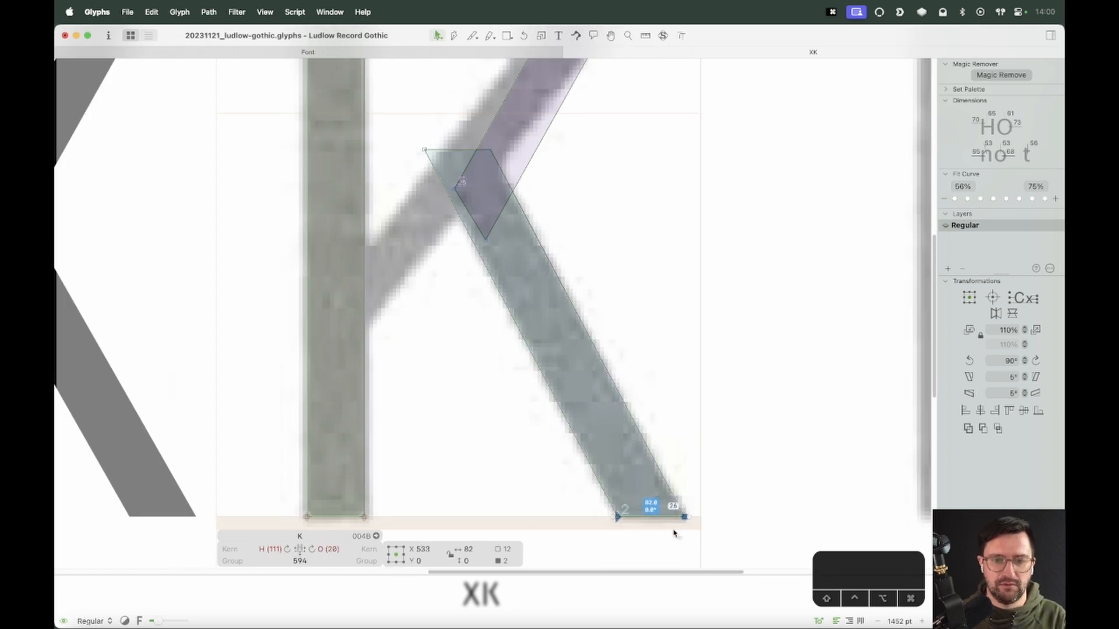
# Zoom out and preview the new K beside the X
pyautogui.click(490, 149)
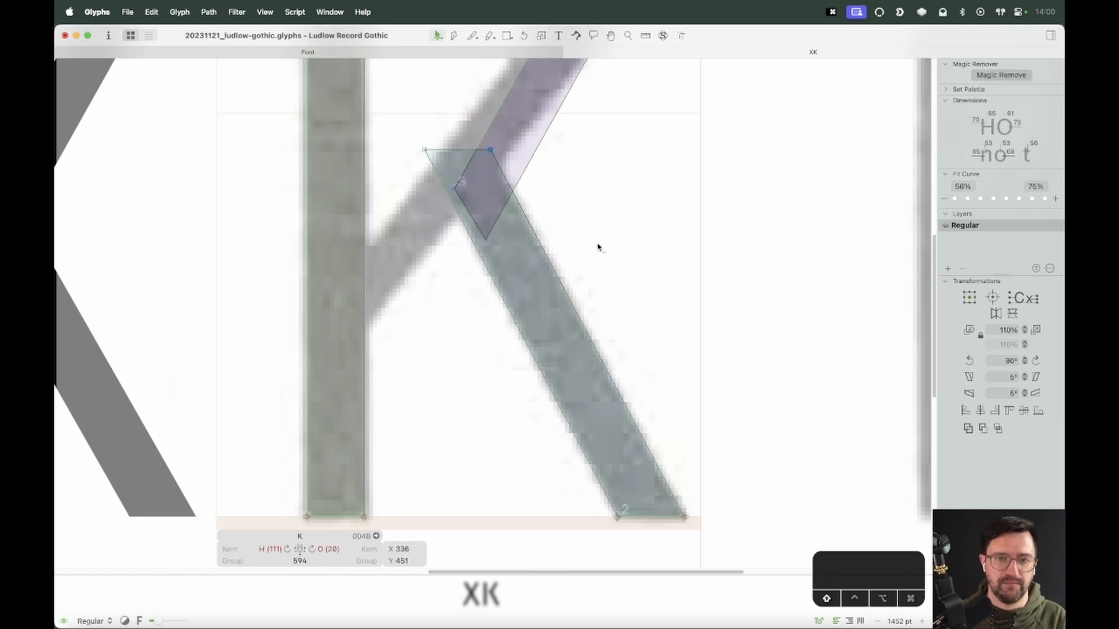
pyautogui.click(426, 149)
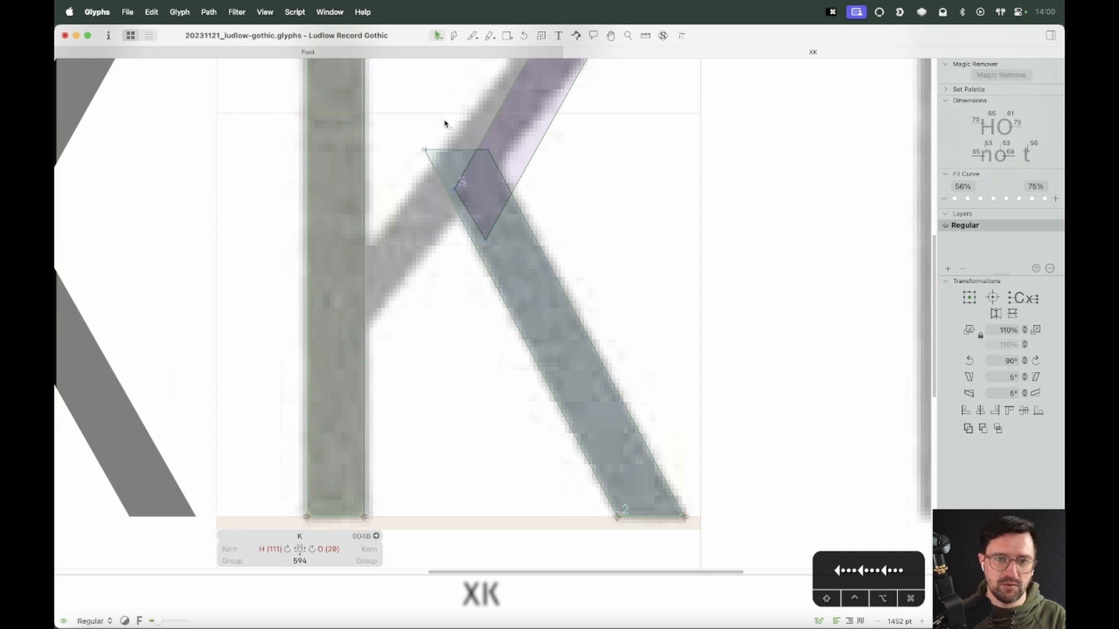
pyautogui.click(643, 283)
pyautogui.press('super+minus')
pyautogui.press('super+minus')
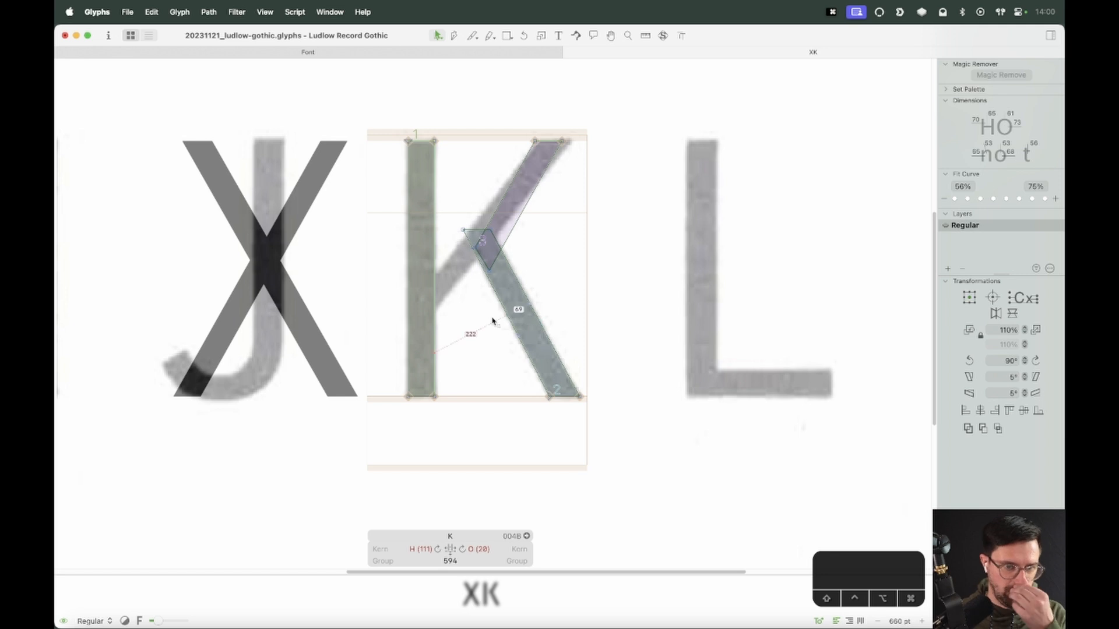
pyautogui.doubleClick(267, 276)
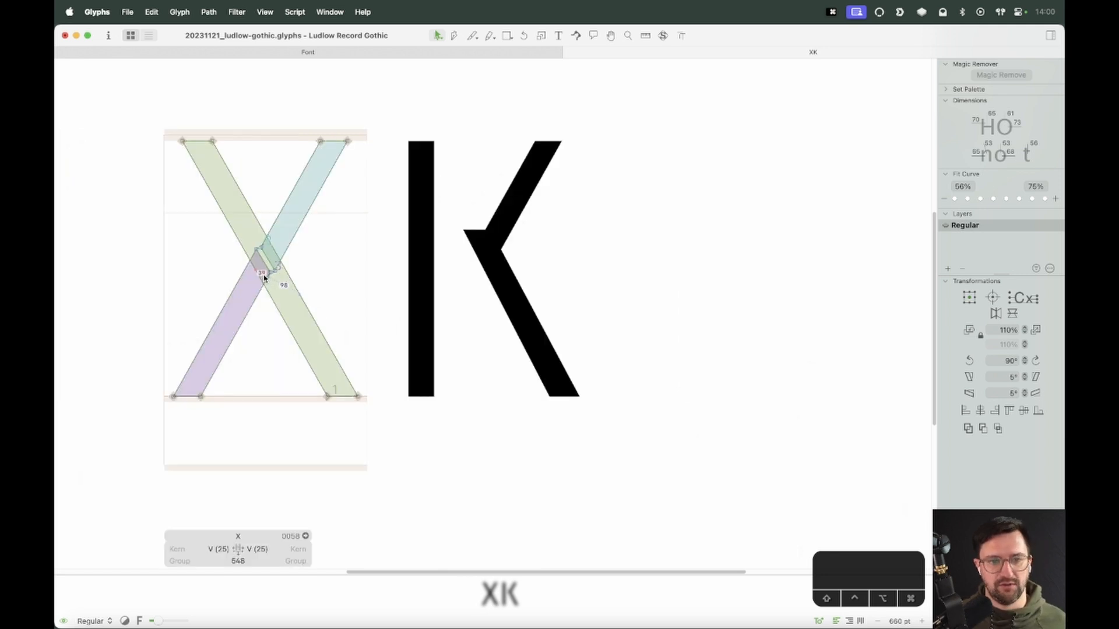
pyautogui.press('space')
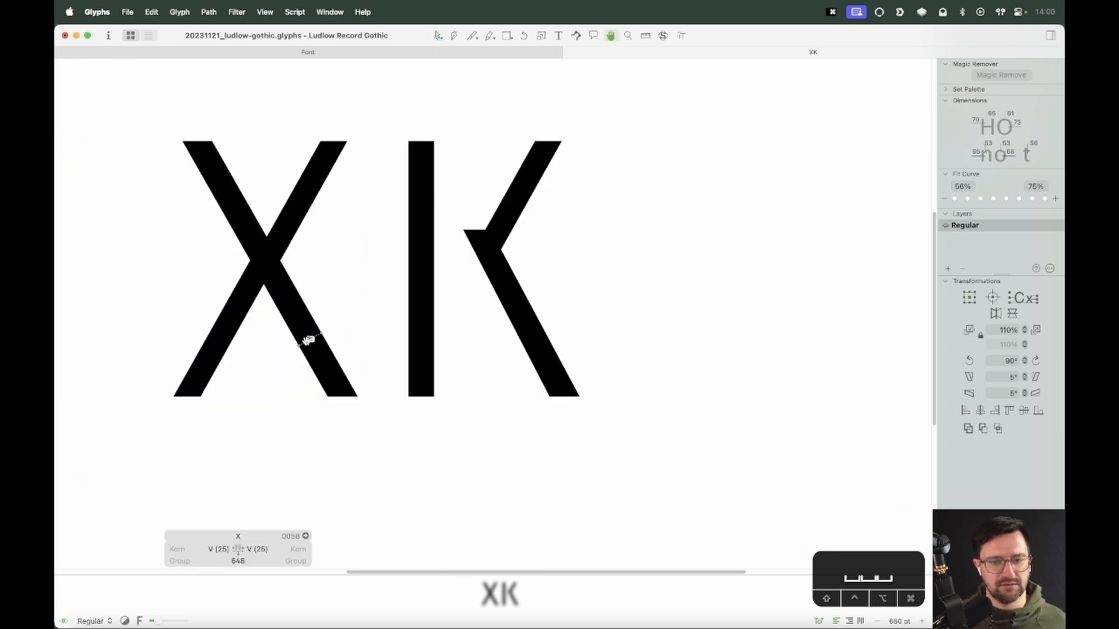
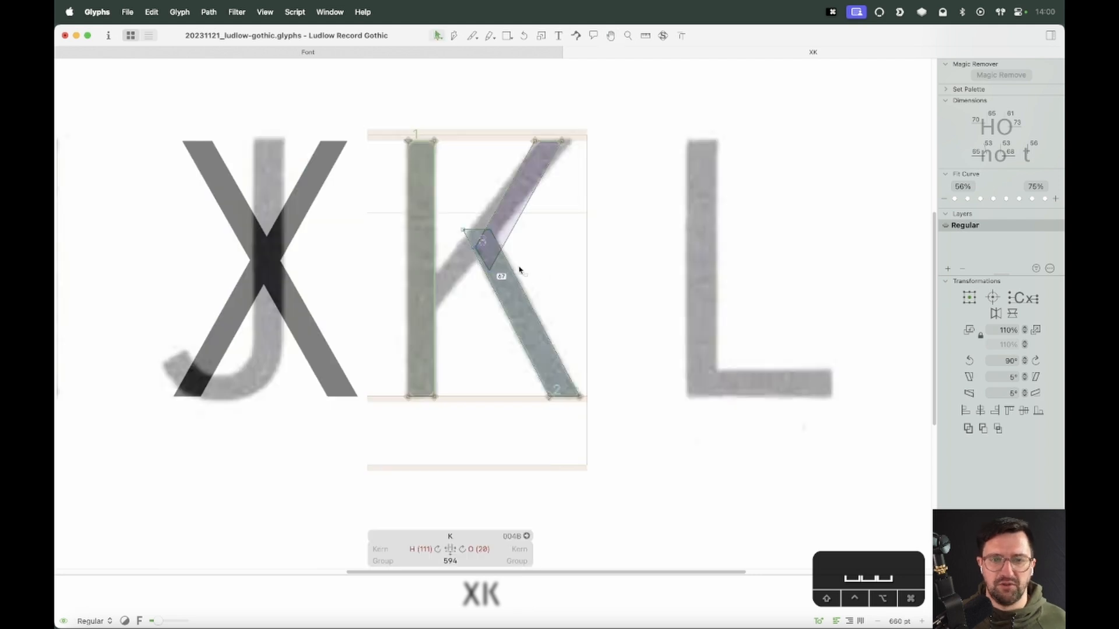
# Select the top end of the K's arm and move it 30 units right
pyautogui.press('z')
pyautogui.moveTo(633, 96); pyautogui.dragTo(319, 387)
pyautogui.press('v')
pyautogui.click(615, 127)
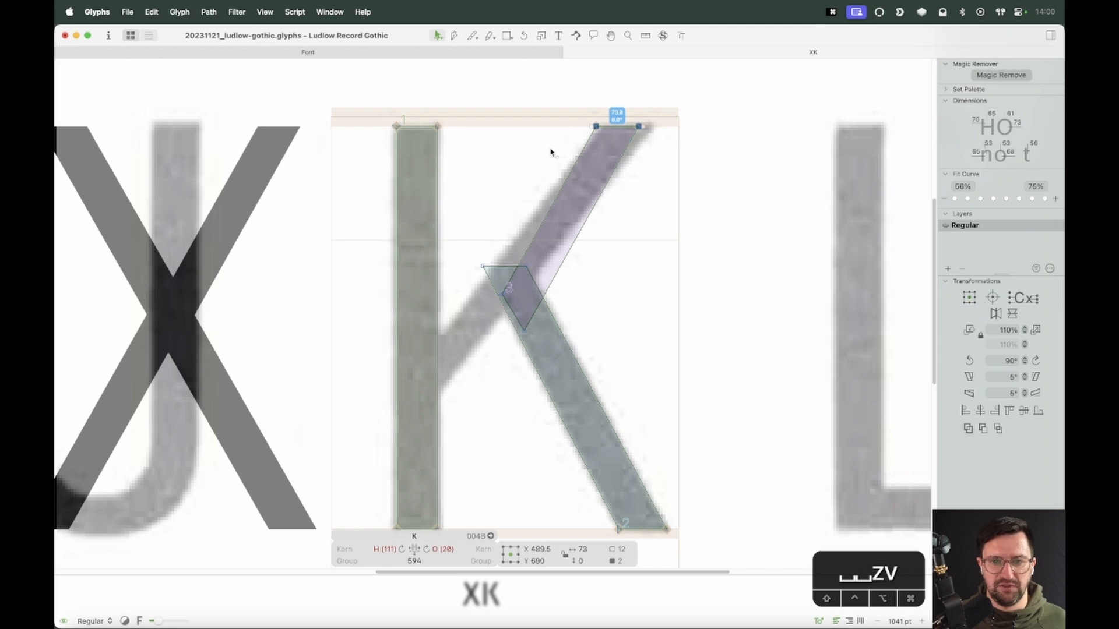
pyautogui.hotkey('shift', 'Right')
pyautogui.hotkey('shift', 'Right')
pyautogui.hotkey('shift', 'Right')
# Extend the arm's lower end down and left until it reaches the K's stem
pyautogui.click(611, 300)
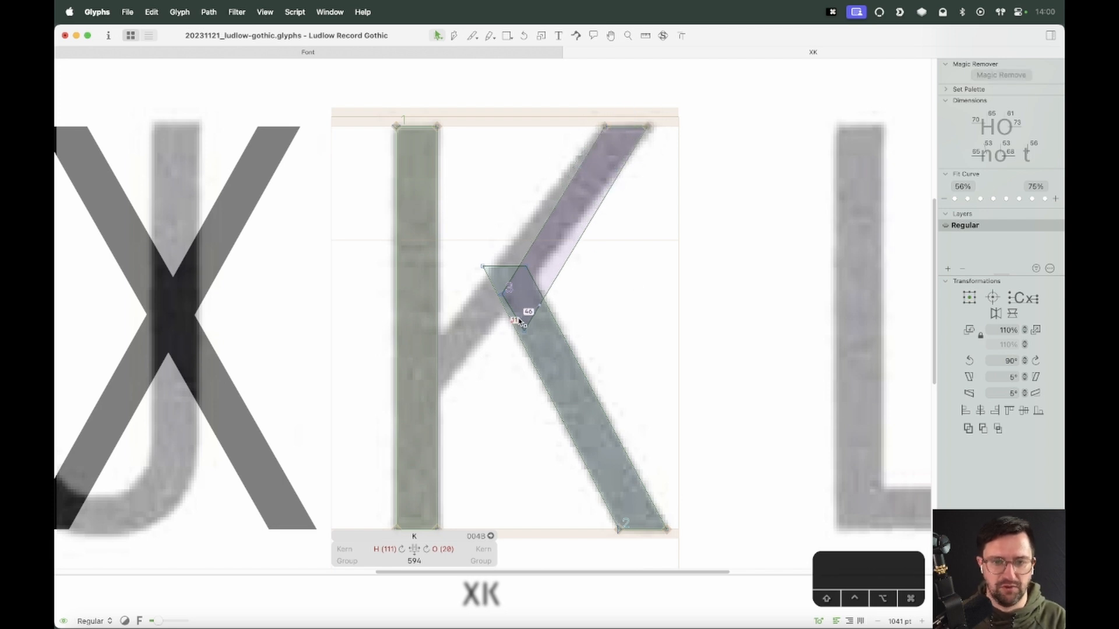
pyautogui.moveTo(520, 322); pyautogui.dragTo(430, 408)
pyautogui.click(469, 403)
pyautogui.click(647, 125)
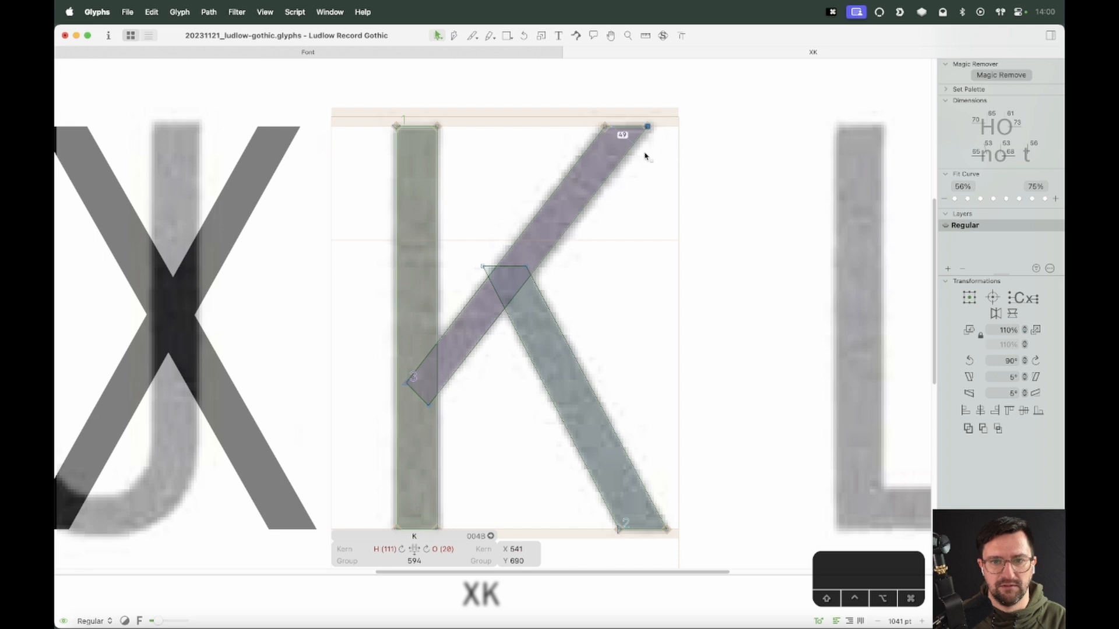
pyautogui.click(428, 405)
pyautogui.click(502, 420)
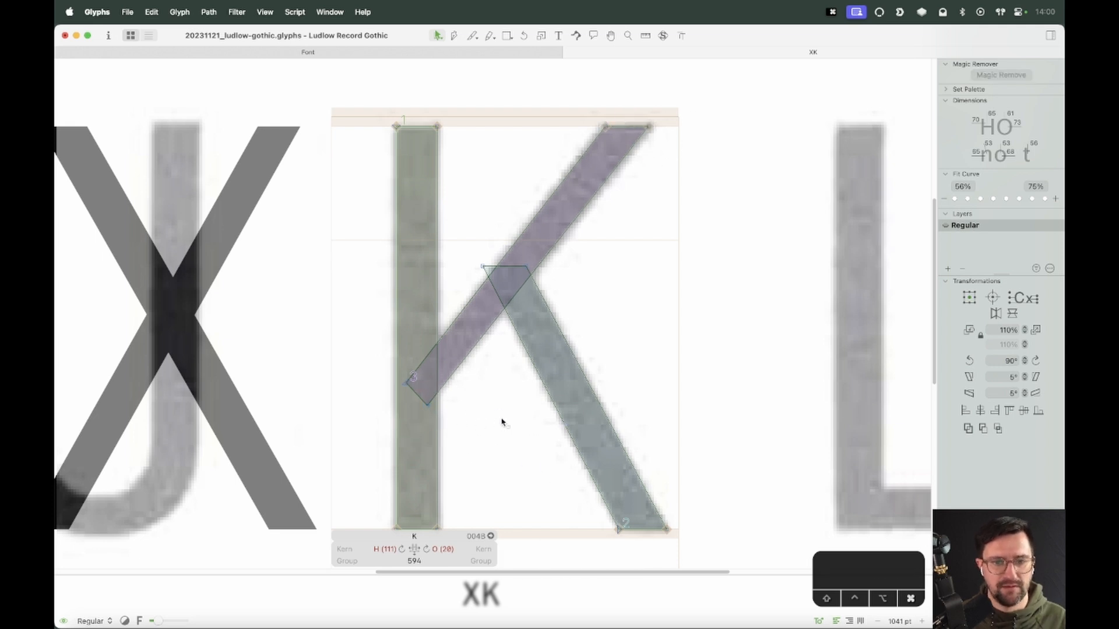
# Delete the two leftover nodes where the top of the K's leg meets the arm
pyautogui.press('cmd+minus')
pyautogui.press('space')
pyautogui.press('space')
pyautogui.press('z')
pyautogui.click(506, 322)
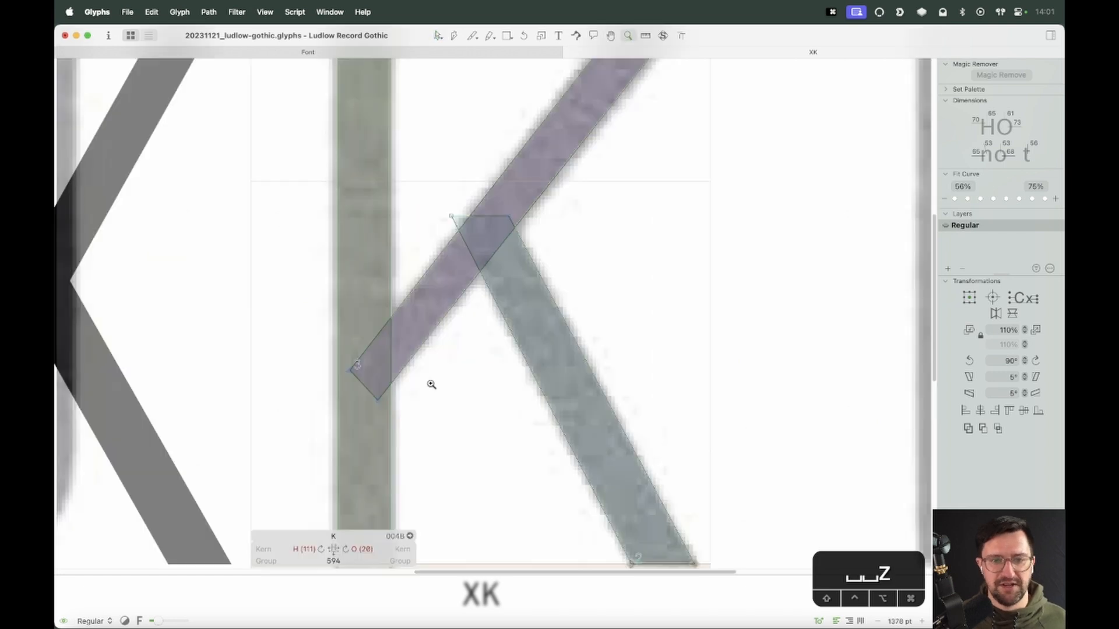
pyautogui.press('e')
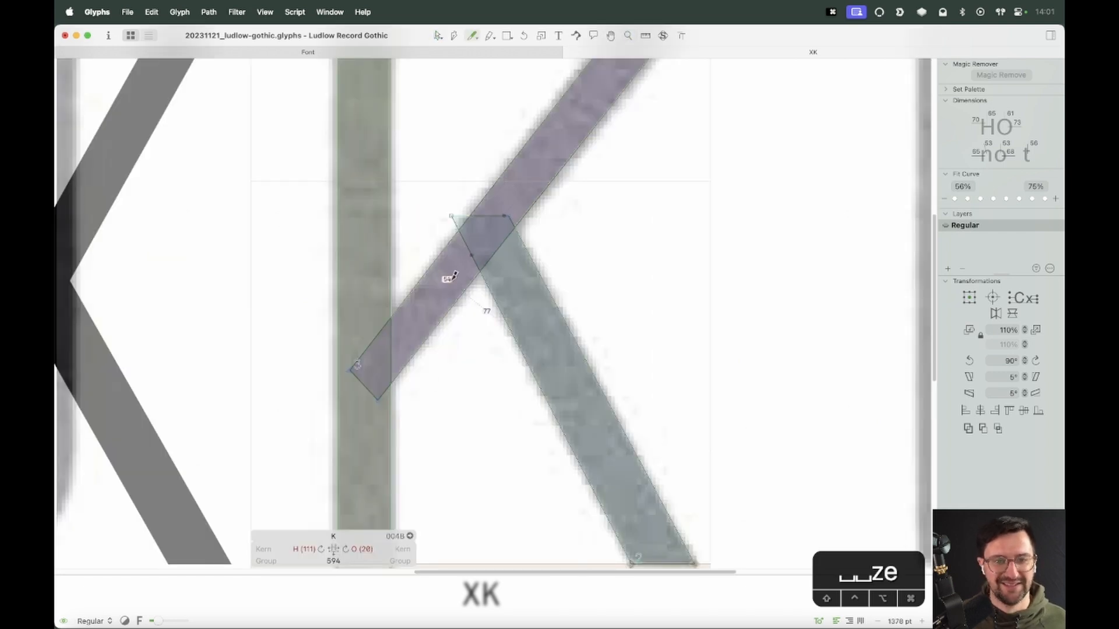
pyautogui.moveTo(454, 269); pyautogui.dragTo(455, 269)
pyautogui.press('v')
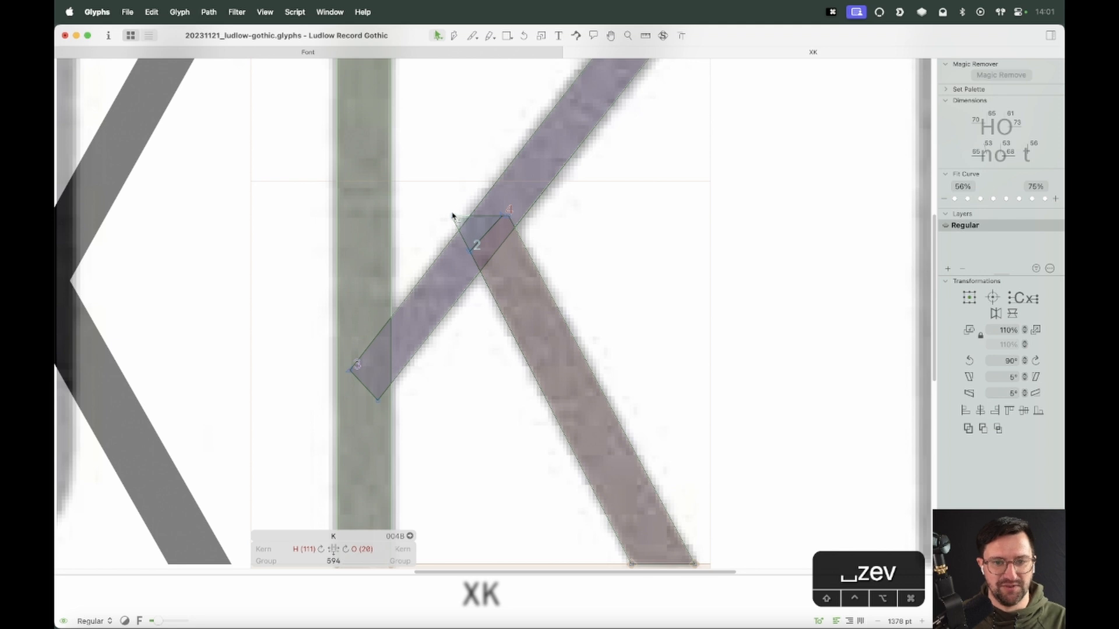
pyautogui.click(452, 216)
pyautogui.press('BackSpace')
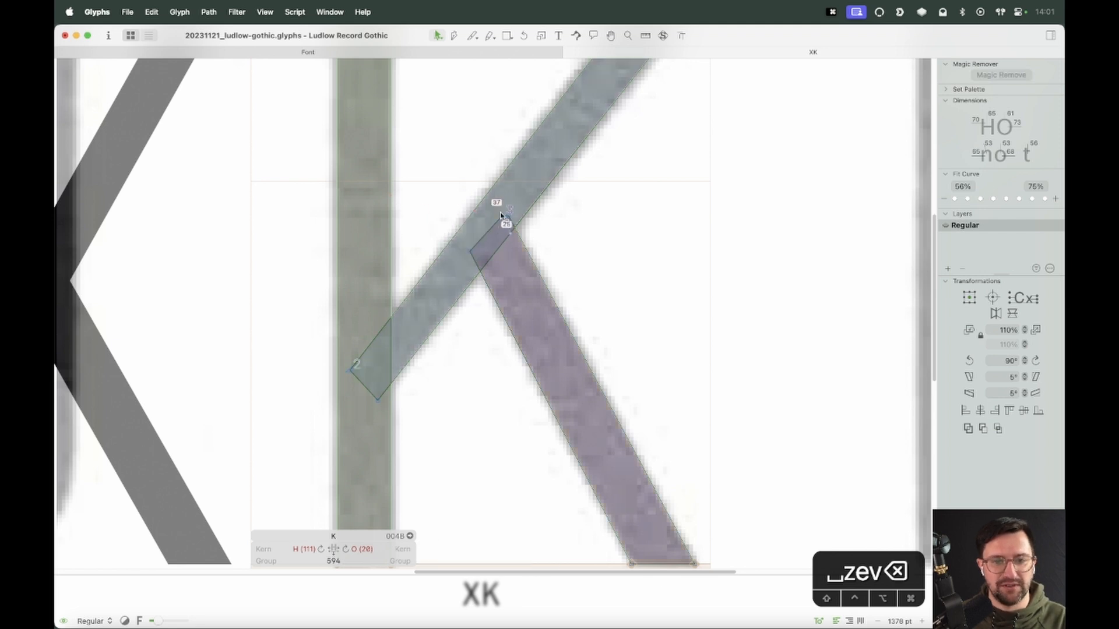
pyautogui.click(506, 223)
pyautogui.press('BackSpace')
# Zoom out and preview the revised K next to the X
pyautogui.scroll(-5, 582, 271)
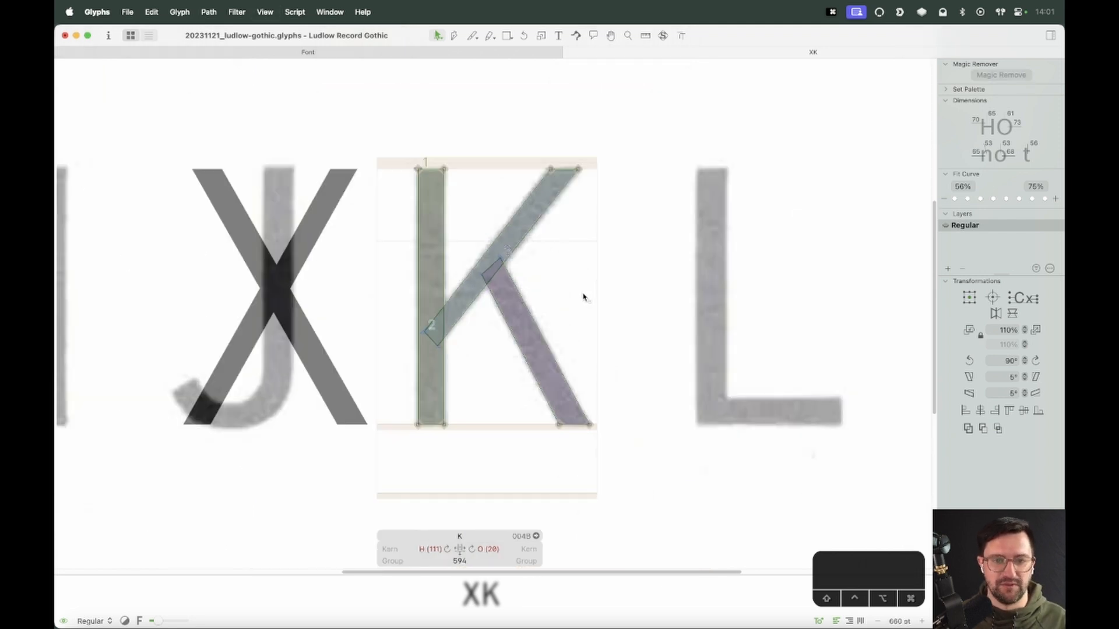
pyautogui.press('space')
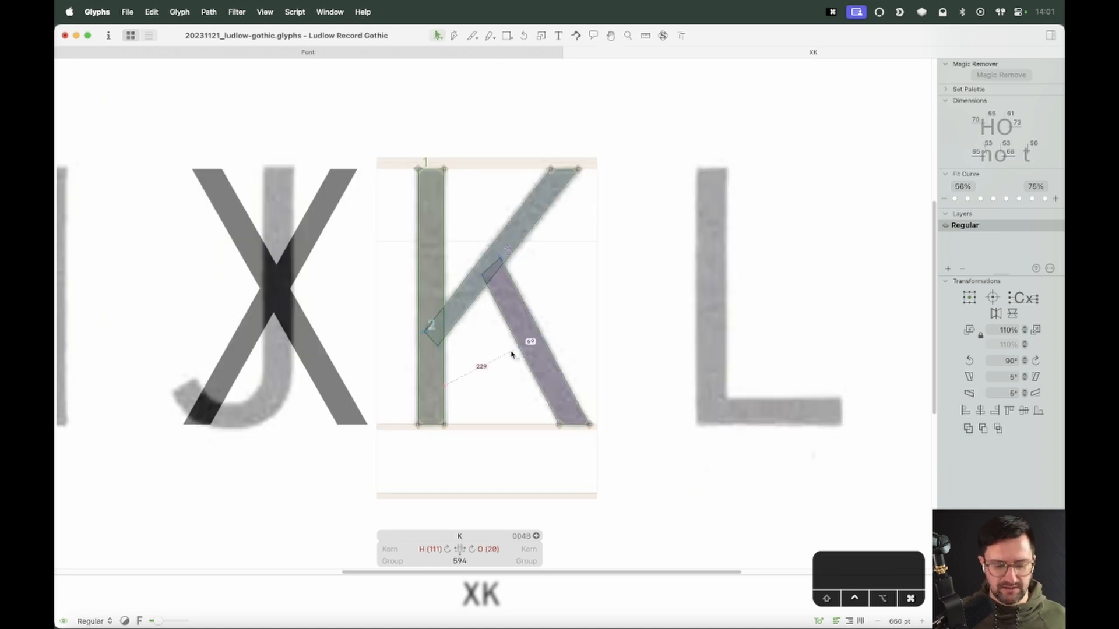
pyautogui.press('ctrl+super+m')
pyautogui.scroll(-2, 581, 324)
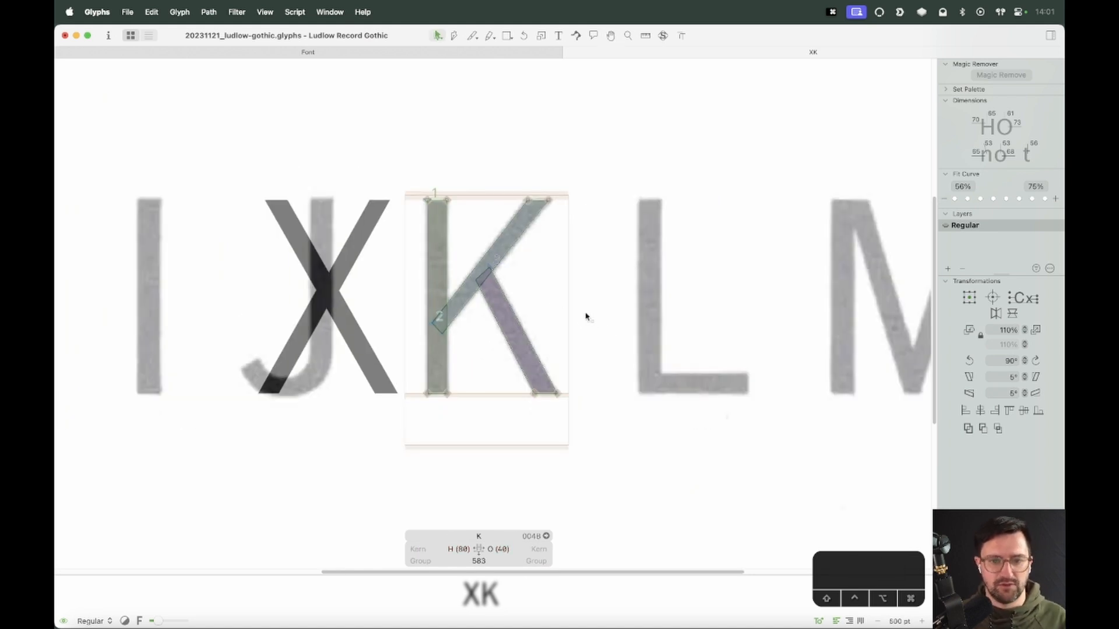
pyautogui.press('space')
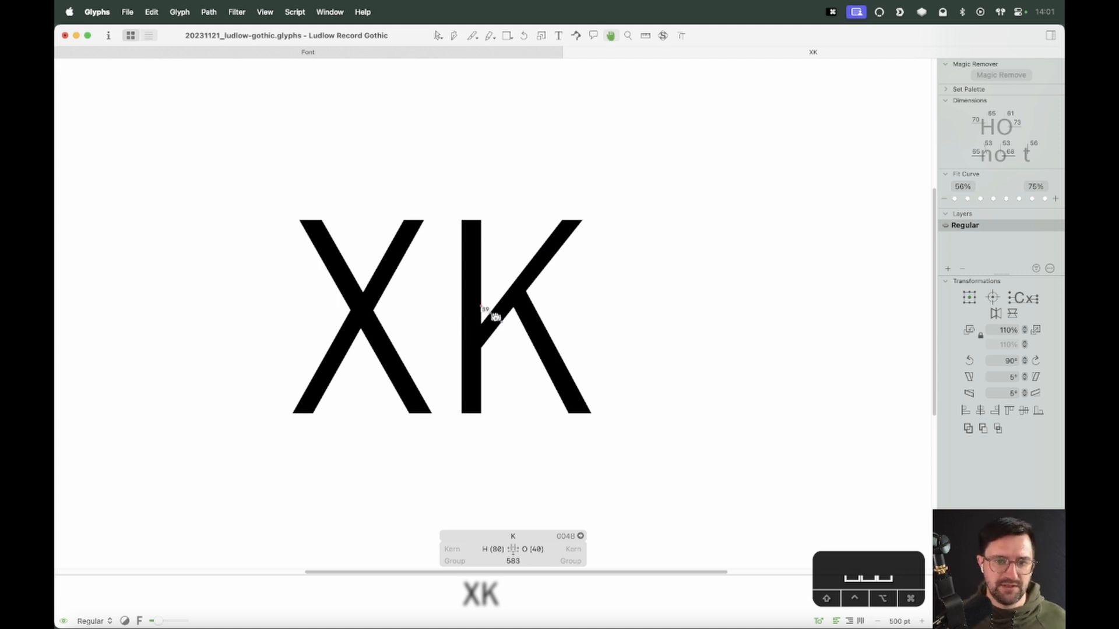
pyautogui.moveTo(389, 252); pyautogui.dragTo(385, 259)
# Open the X for editing and shift its upper-right stroke 10 units right
pyautogui.press('z')
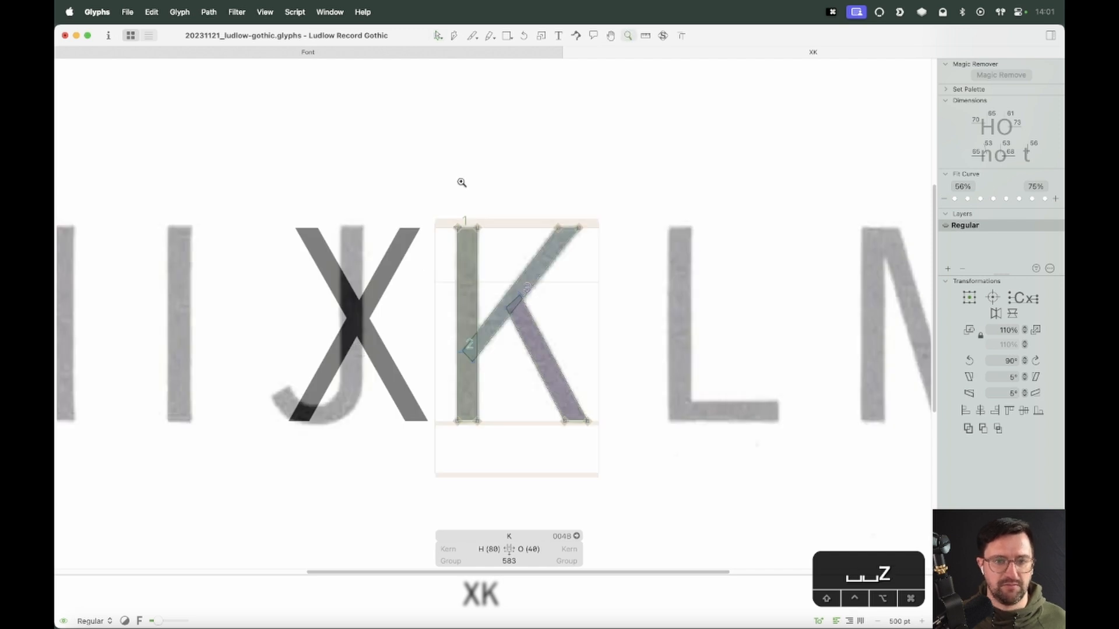
pyautogui.moveTo(459, 180); pyautogui.dragTo(284, 467)
pyautogui.press('v')
pyautogui.doubleClick(479, 310)
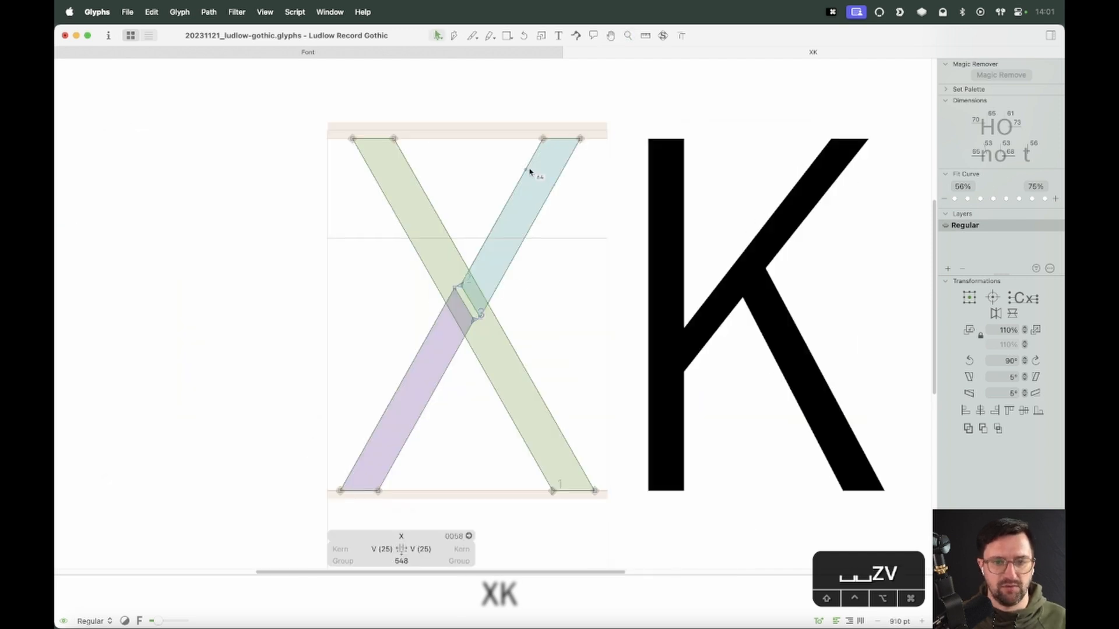
pyautogui.click(510, 204)
pyautogui.hotkey('shift', 'Right')
pyautogui.click(438, 394)
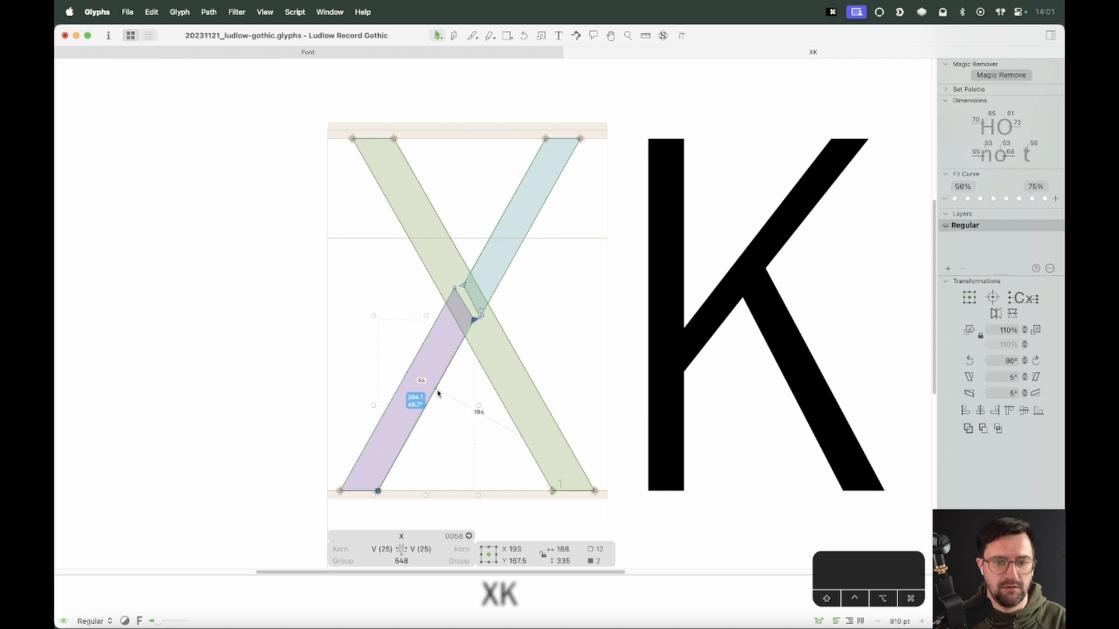
pyautogui.press('space')
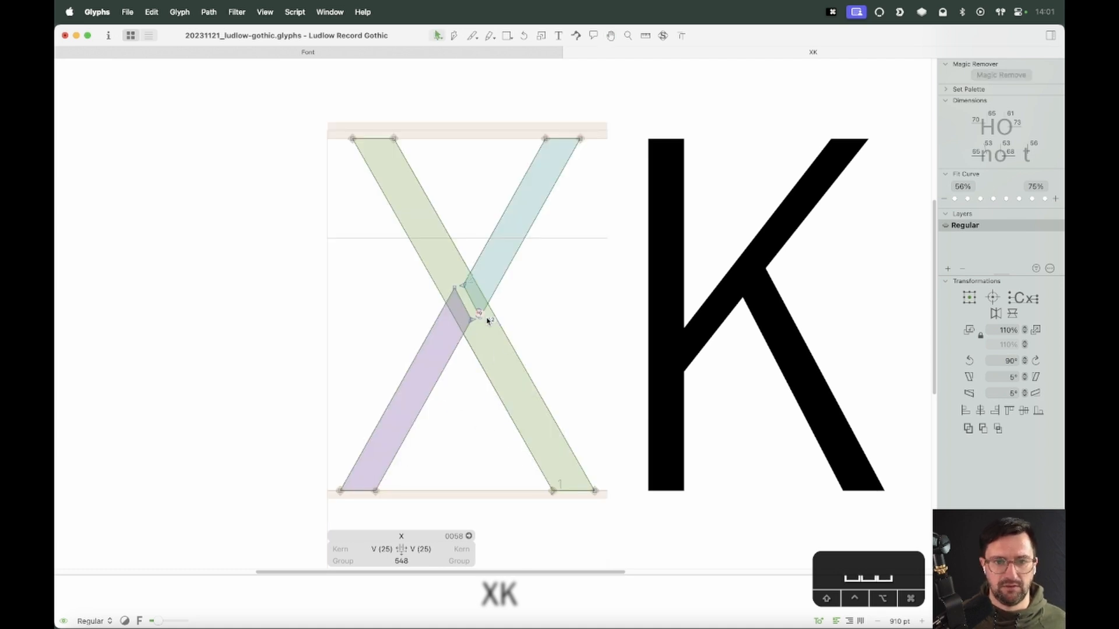
# Nudge the nodes at the X's crossing a few units each to align the overlapping strokes
pyautogui.click(474, 319)
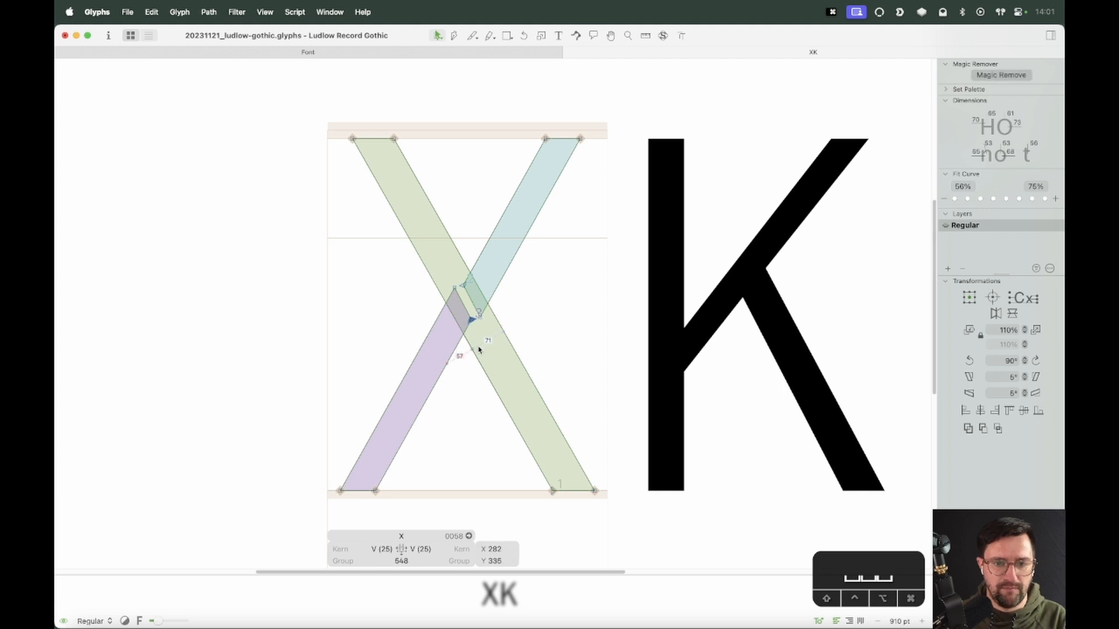
pyautogui.press('Left')
pyautogui.press('Left')
pyautogui.press('Left')
pyautogui.keyDown('shift'); pyautogui.click(455, 289); pyautogui.keyUp('shift')
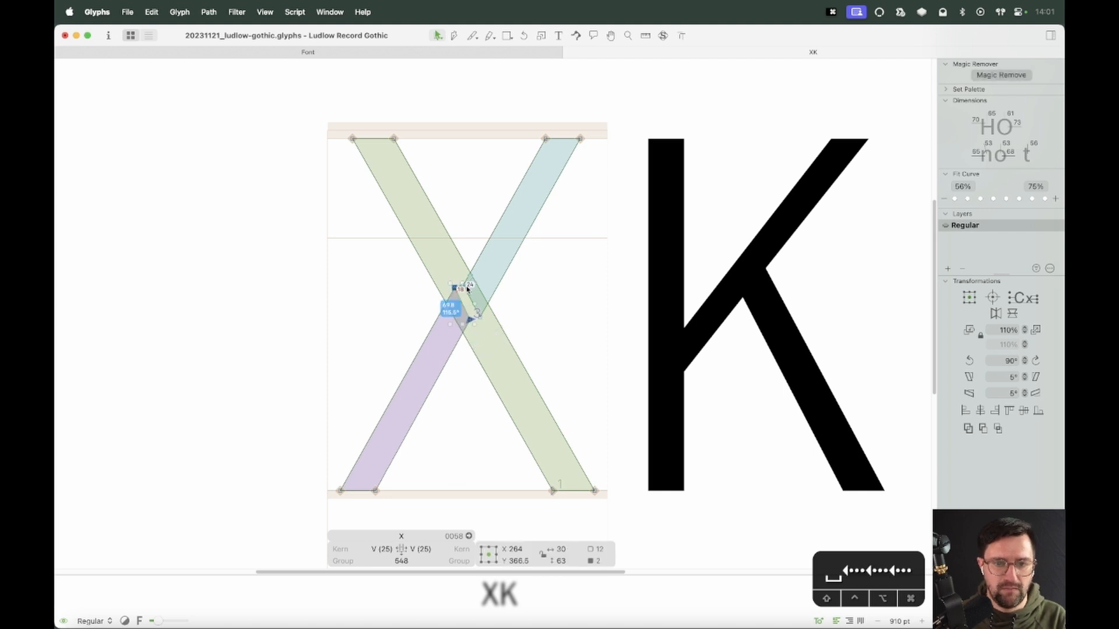
pyautogui.click(464, 286)
pyautogui.press('Right')
pyautogui.press('Right')
pyautogui.press('Right')
pyautogui.click(455, 287)
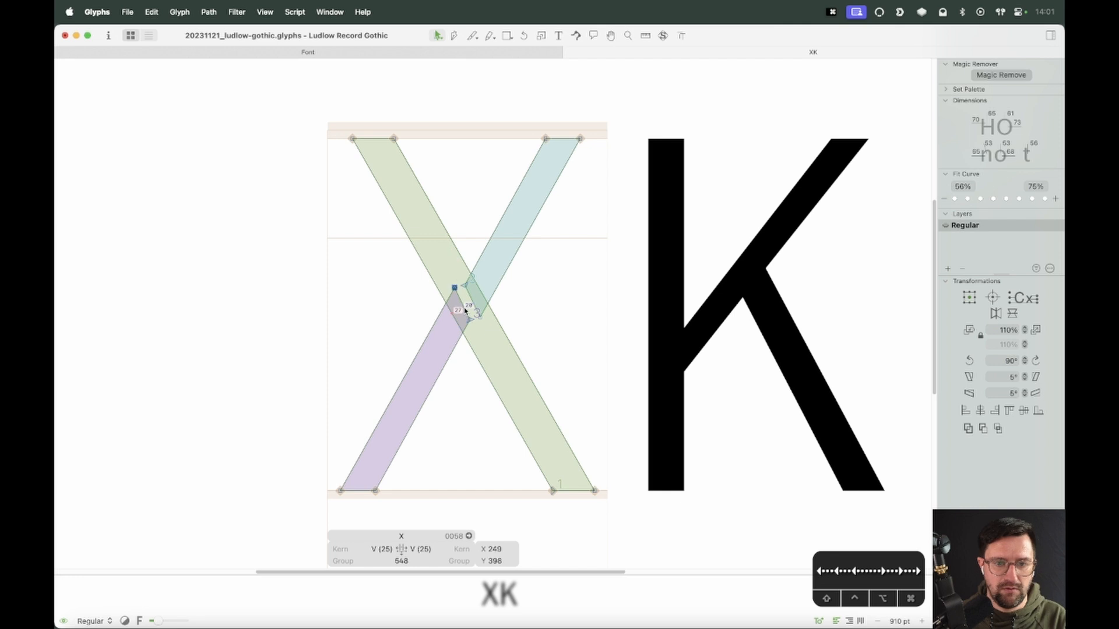
pyautogui.press('Right')
pyautogui.press('Right')
pyautogui.press('Right')
pyautogui.click(479, 316)
pyautogui.press('Left')
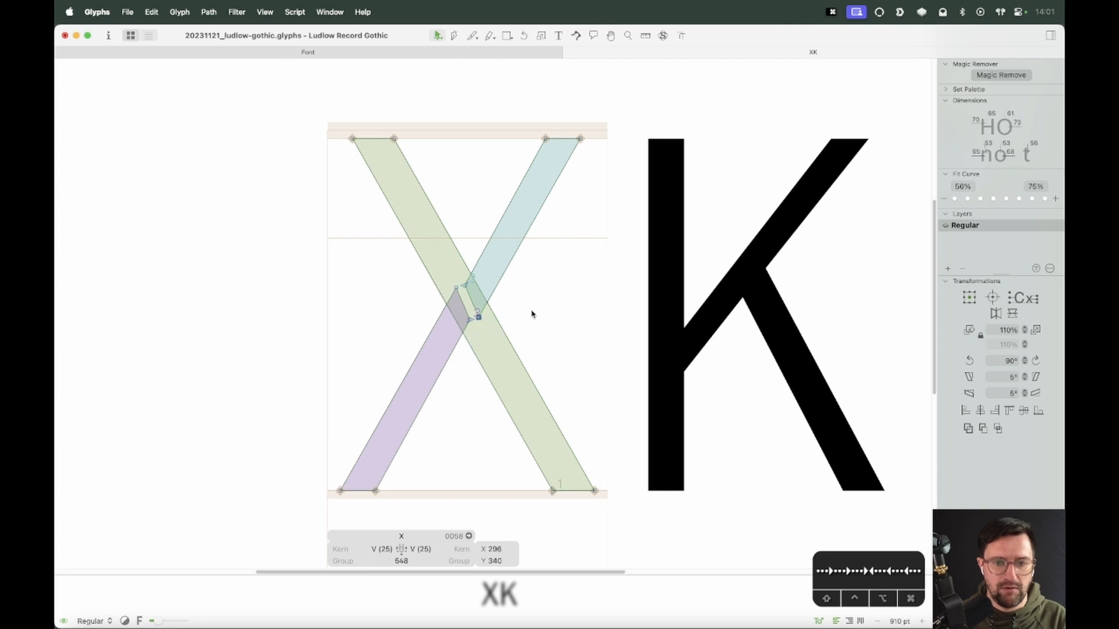
pyautogui.click(531, 314)
# Zoom and preview the adjusted X beside the K
pyautogui.press('super+equal')
pyautogui.press('super+equal')
pyautogui.press('super+minus')
pyautogui.press('super+minus')
pyautogui.press('super+minus')
pyautogui.press('super+minus')
pyautogui.press('space')
pyautogui.moveTo(679, 315); pyautogui.dragTo(554, 304)
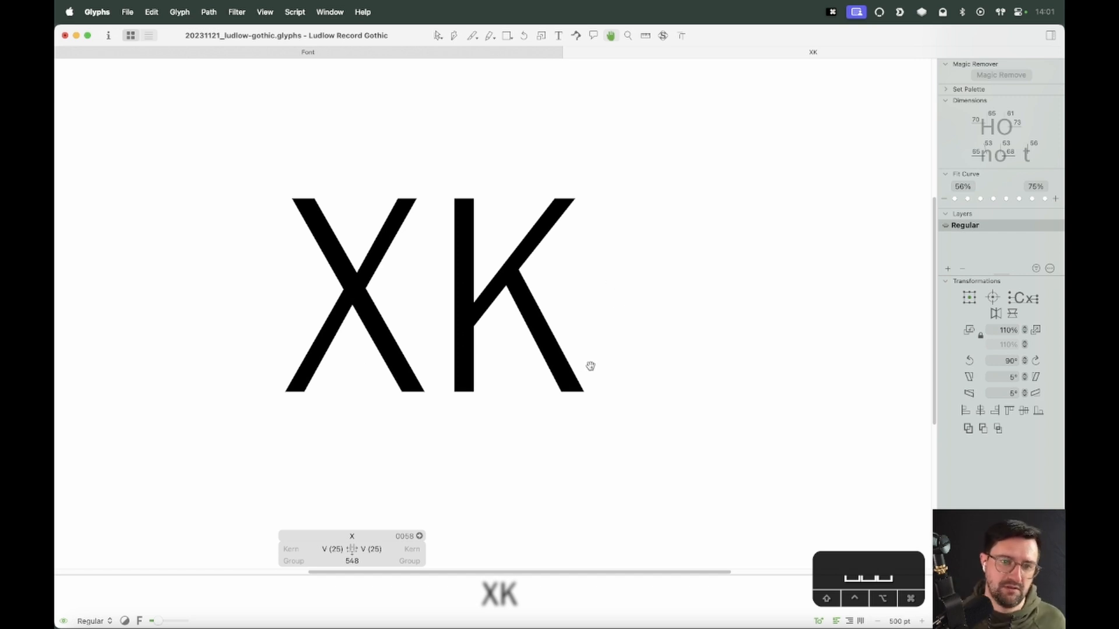
# Unlock the specimen image behind the glyphs
pyautogui.press('t')
pyautogui.press('super+minus')
pyautogui.press('super+minus')
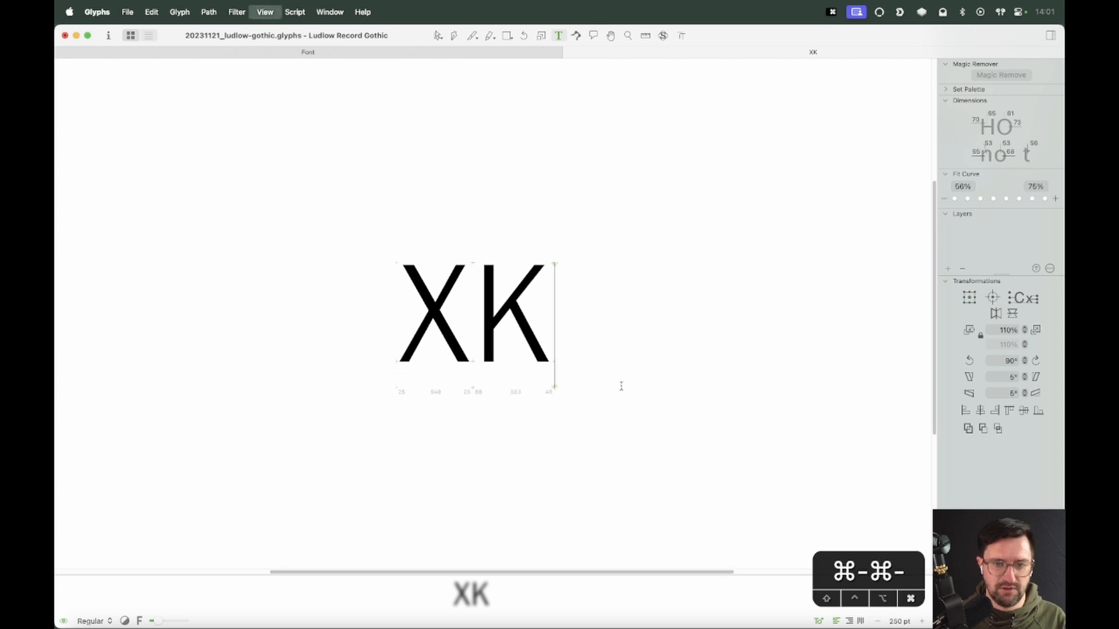
pyautogui.press('Escape')
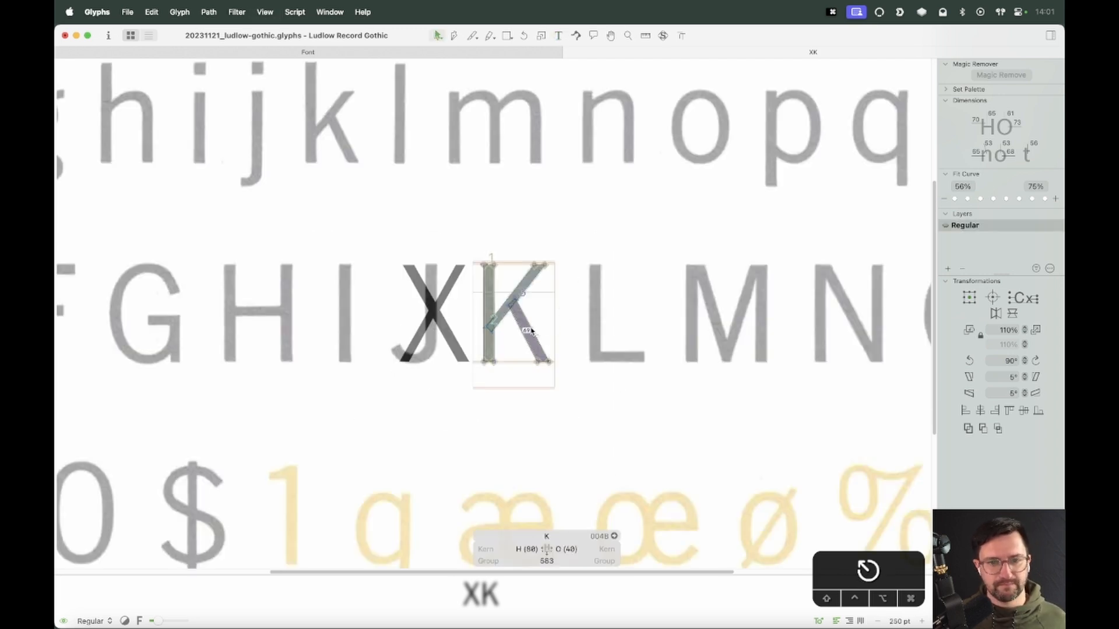
pyautogui.rightClick(553, 299)
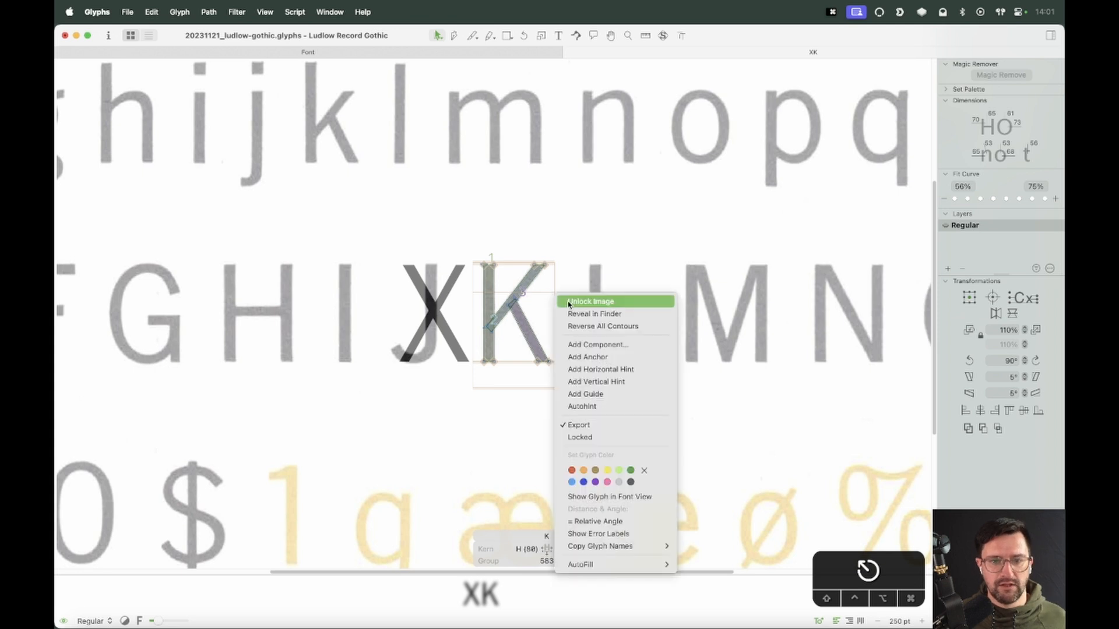
pyautogui.click(568, 302)
# Add a new line with lowercase xk to the edit text
pyautogui.press('t')
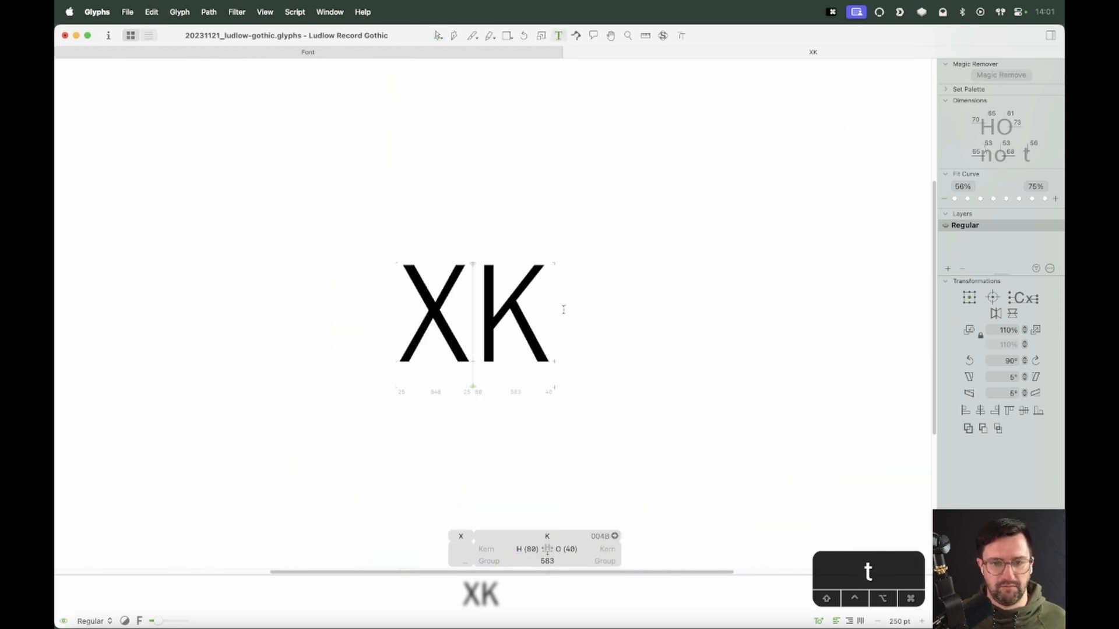
pyautogui.press('Right')
pyautogui.press('Return')
pyautogui.write('xk')
pyautogui.press('Escape')
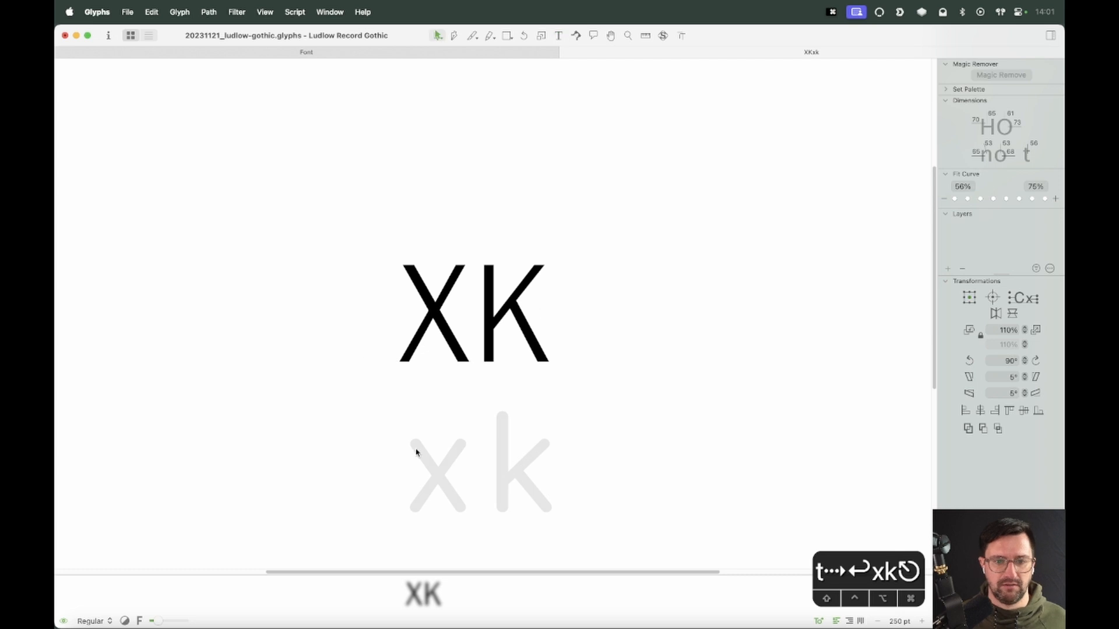
# Paste the uppercase X outlines into the lowercase x glyph
pyautogui.press('super+v')
pyautogui.moveTo(836, 322); pyautogui.dragTo(335, 487)
pyautogui.moveTo(842, 408); pyautogui.dragTo(387, 442)
pyautogui.press('z')
pyautogui.moveTo(518, 412); pyautogui.dragTo(366, 528)
pyautogui.press('v')
# Nudge the specimen image slightly and lock it again
pyautogui.moveTo(552, 303); pyautogui.dragTo(552, 296)
pyautogui.press('super+minus')
pyautogui.press('super+minus')
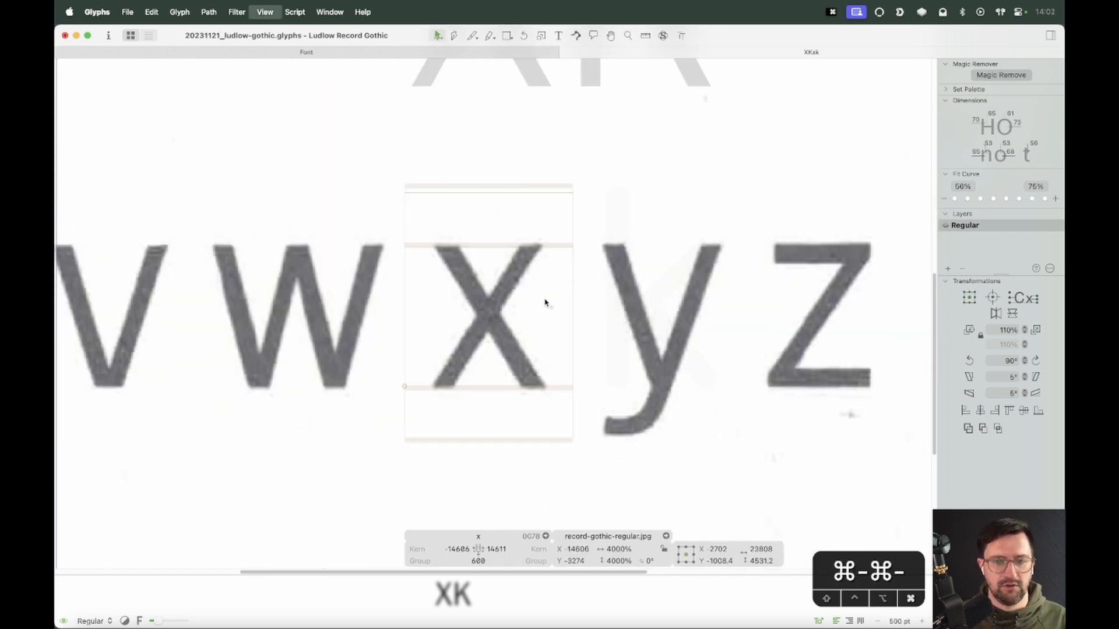
pyautogui.rightClick(545, 301)
pyautogui.click(552, 306)
# Select all of the x's outlines and move them down onto the baseline of the scanned x
pyautogui.press('super+minus')
pyautogui.press('super+minus')
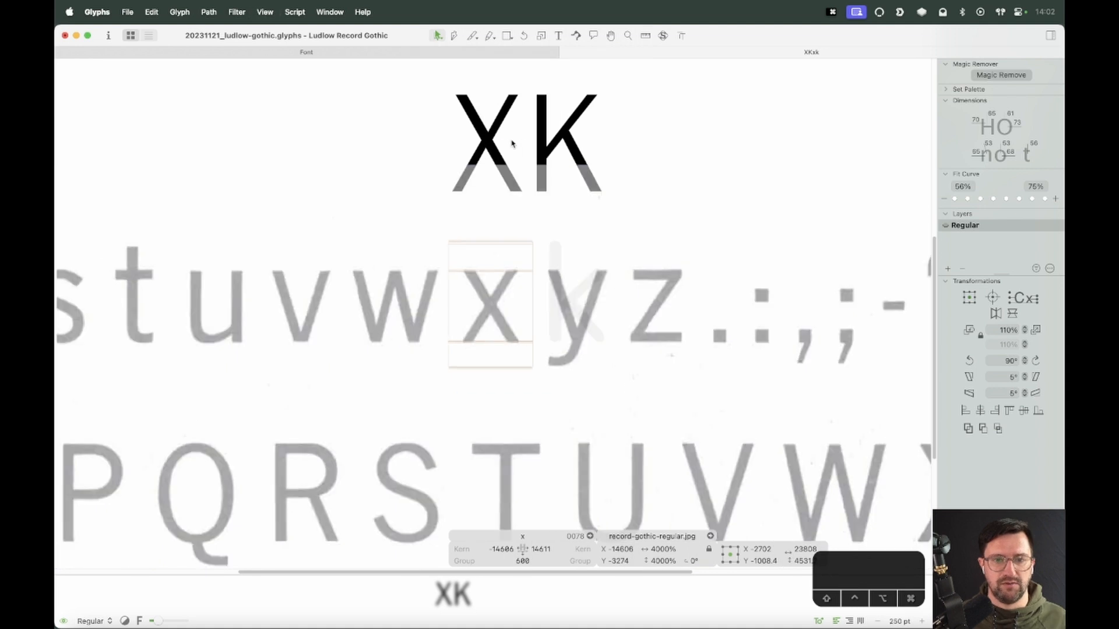
pyautogui.press('super+a')
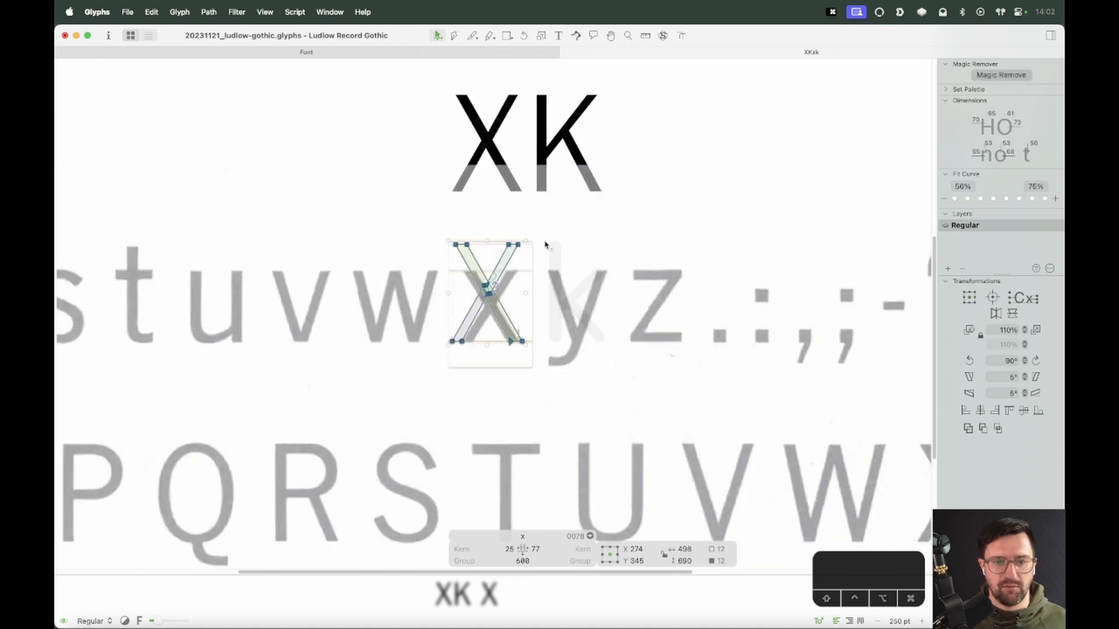
pyautogui.press('z')
pyautogui.moveTo(570, 207); pyautogui.dragTo(400, 406)
pyautogui.press('v')
pyautogui.moveTo(505, 285); pyautogui.dragTo(514, 326)
pyautogui.press('z')
pyautogui.moveTo(670, 211); pyautogui.dragTo(357, 495)
pyautogui.press('v')
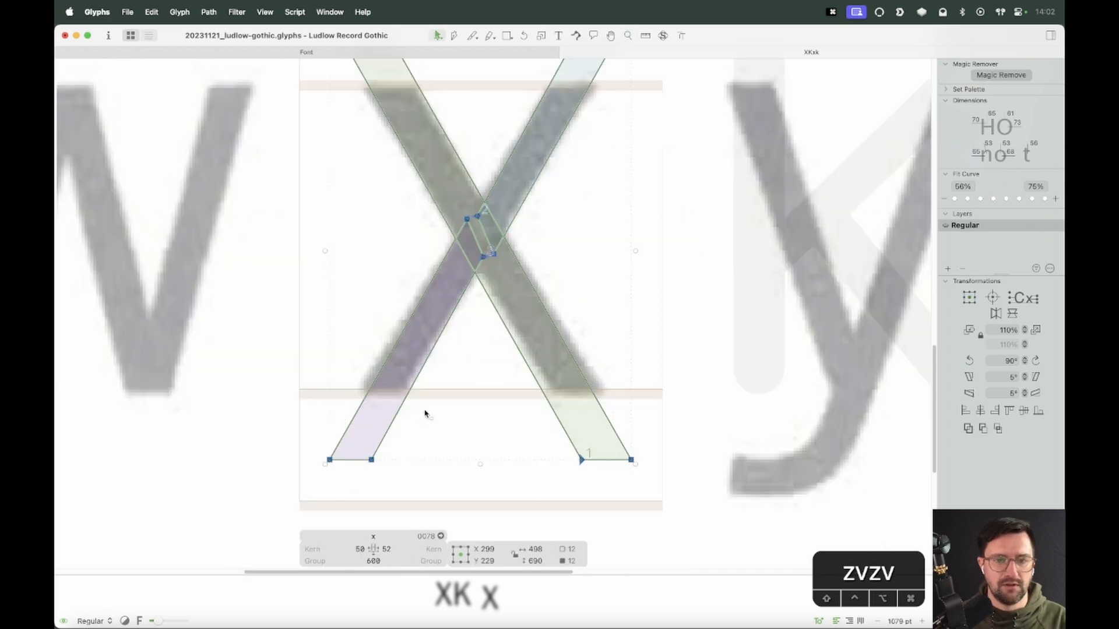
pyautogui.press('Up')
pyautogui.press('Up')
pyautogui.press('Up')
pyautogui.press('Up')
pyautogui.press('Up')
pyautogui.press('Up')
pyautogui.press('space')
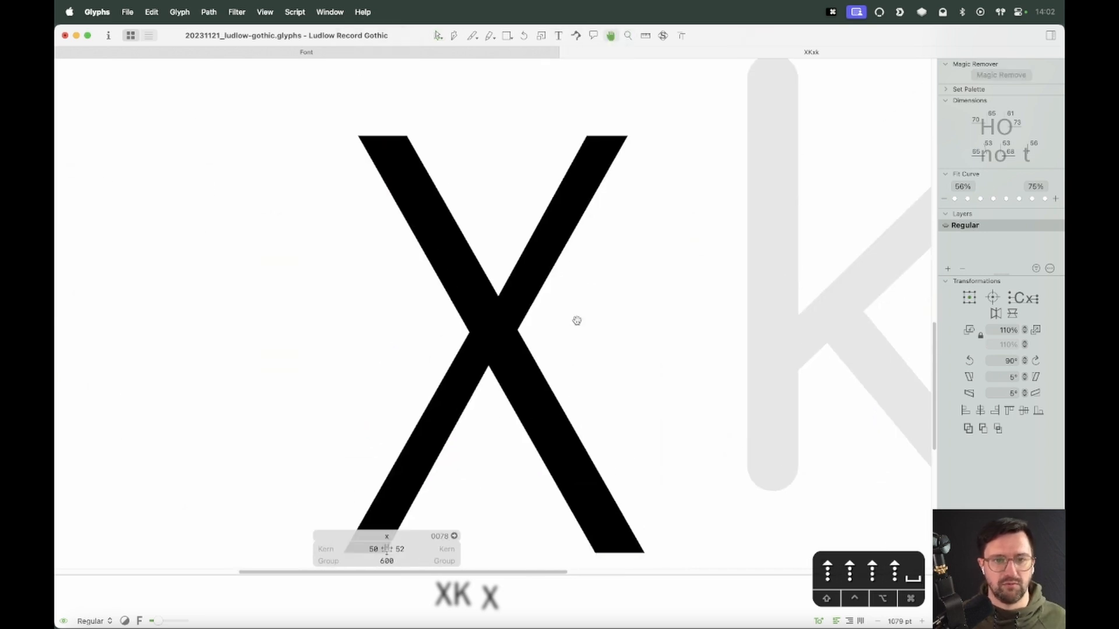
# Cut both of the x's strokes along the x-height with the Knife tool
pyautogui.press('e')
pyautogui.moveTo(360, 180); pyautogui.dragTo(637, 185)
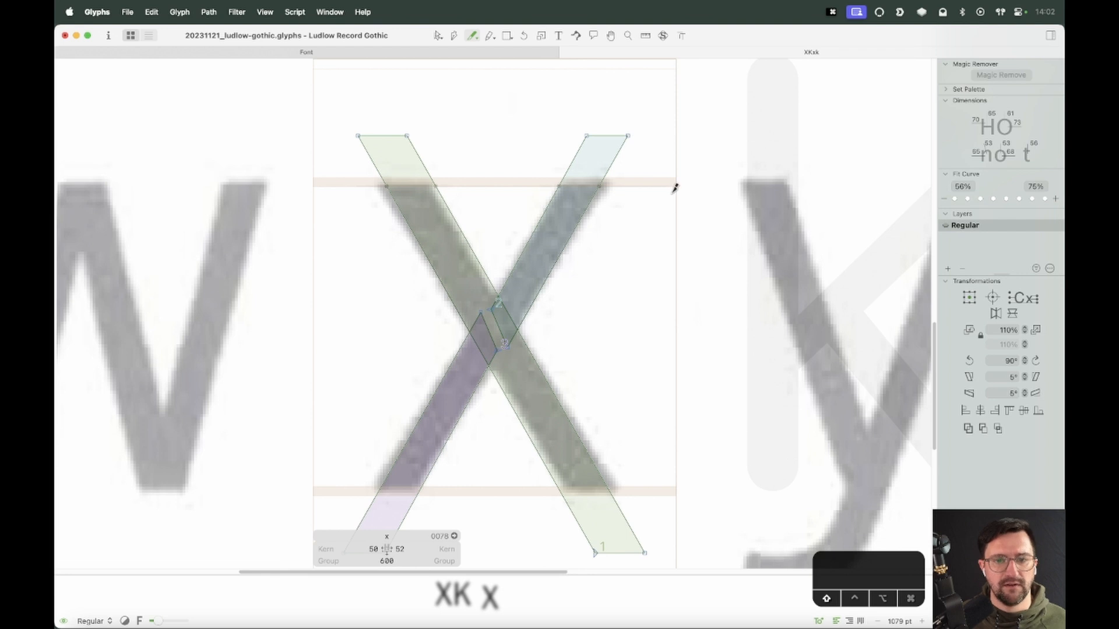
pyautogui.press('z')
pyautogui.moveTo(658, 100); pyautogui.dragTo(323, 299)
pyautogui.press('e')
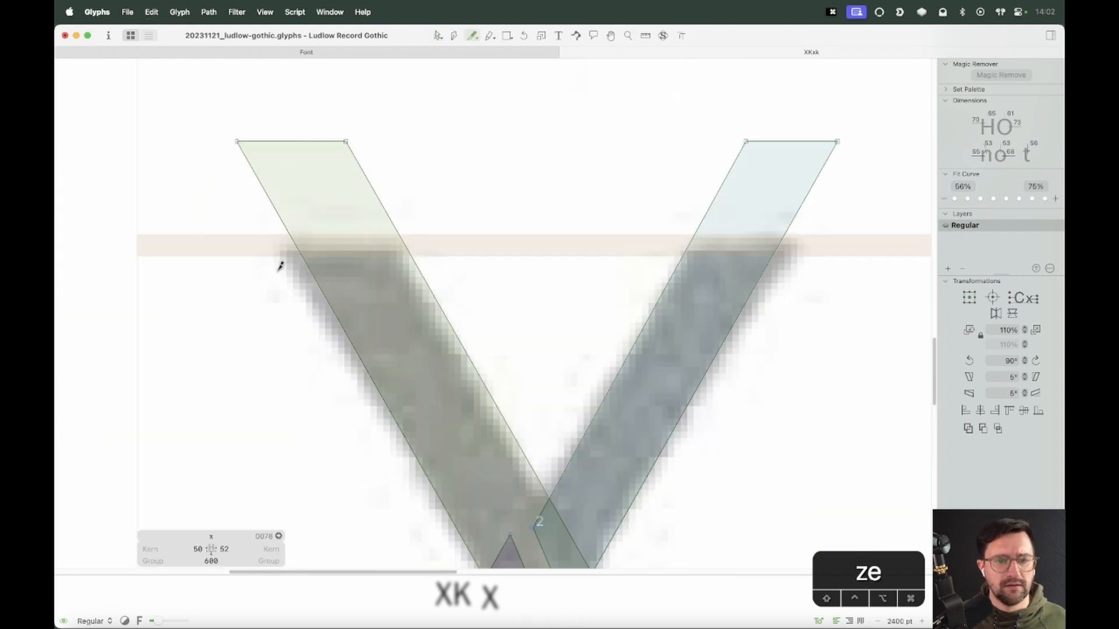
pyautogui.press('shift')
pyautogui.moveTo(795, 255); pyautogui.dragTo(824, 265)
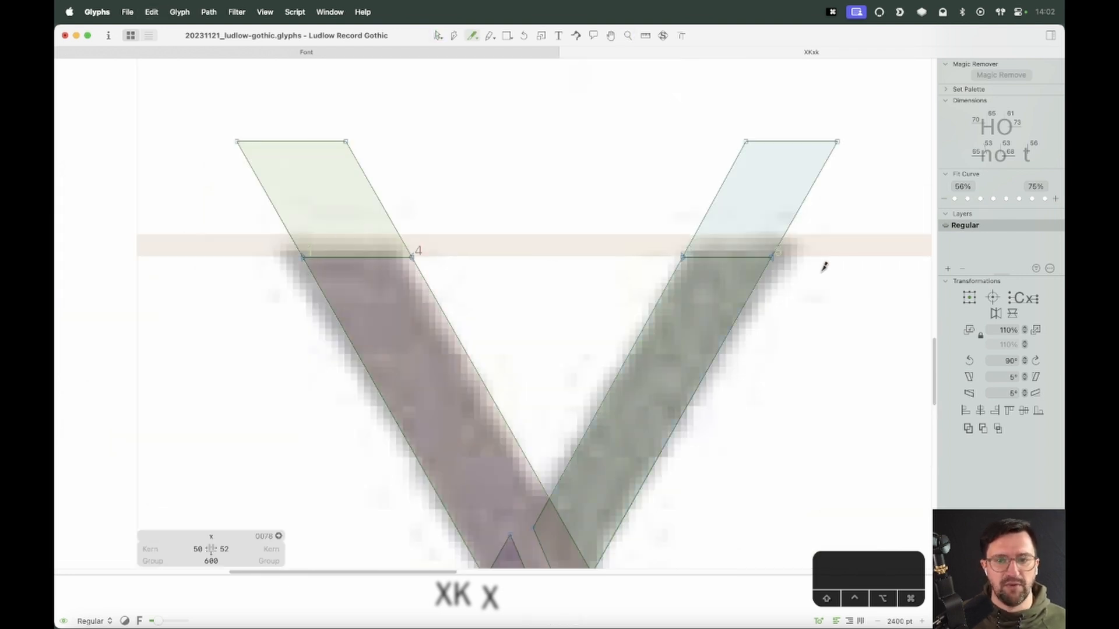
# Delete the stroke tops sticking out above the x-height
pyautogui.click(796, 215)
pyautogui.press('BackSpace')
pyautogui.click(387, 211)
pyautogui.press('BackSpace')
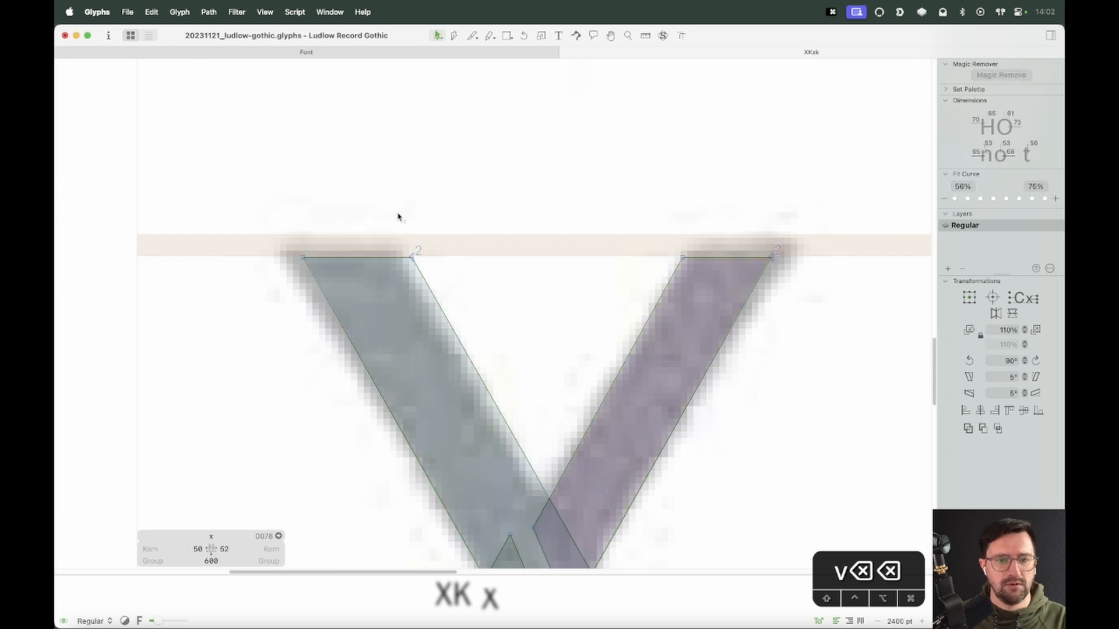
# Cut the x's strokes along the baseline with the Knife tool and delete the parts sticking out below it
pyautogui.press('space')
pyautogui.moveTo(707, 479); pyautogui.dragTo(694, 65)
pyautogui.press('space')
pyautogui.moveTo(604, 417); pyautogui.dragTo(673, 123)
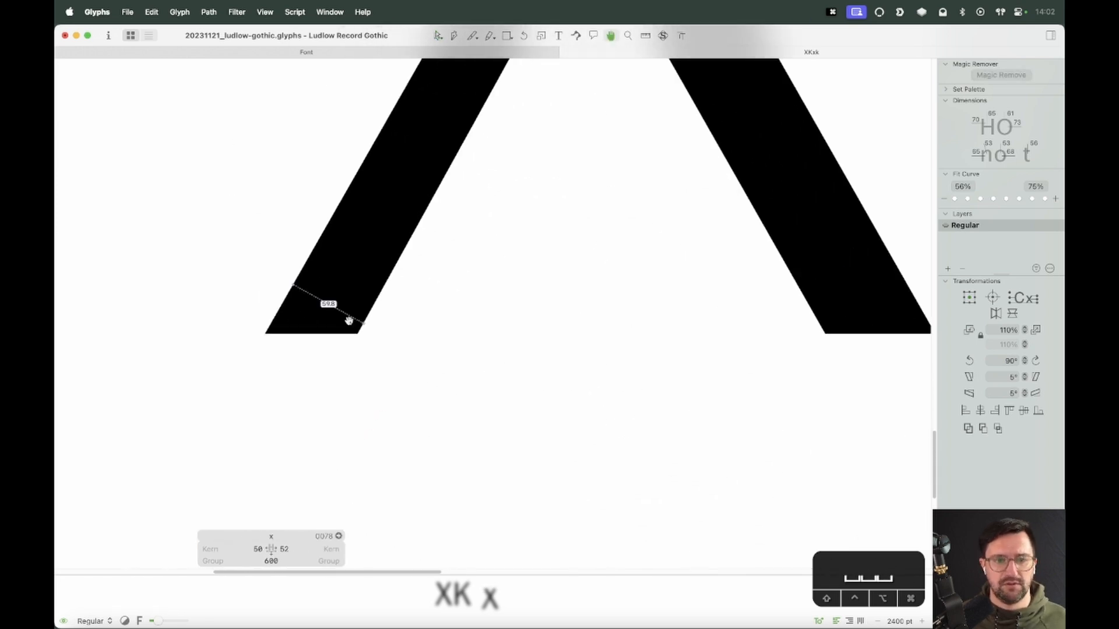
pyautogui.press('space')
pyautogui.moveTo(350, 310); pyautogui.dragTo(324, 327)
pyautogui.press('e')
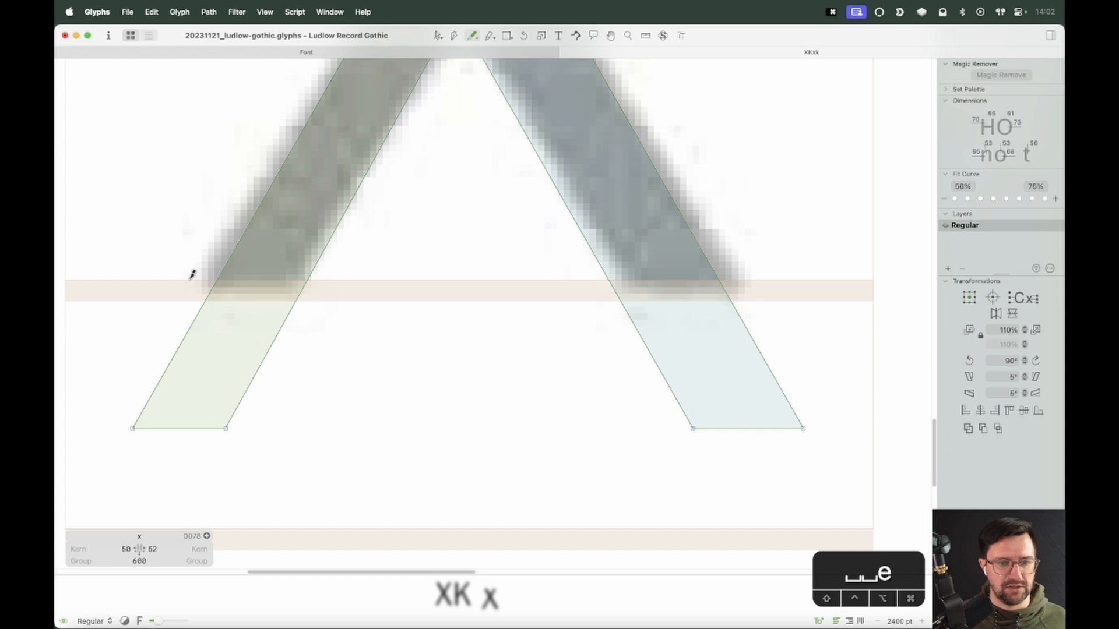
pyautogui.moveTo(192, 274); pyautogui.dragTo(841, 289)
pyautogui.press('v')
pyautogui.click(767, 364)
pyautogui.press('BackSpace')
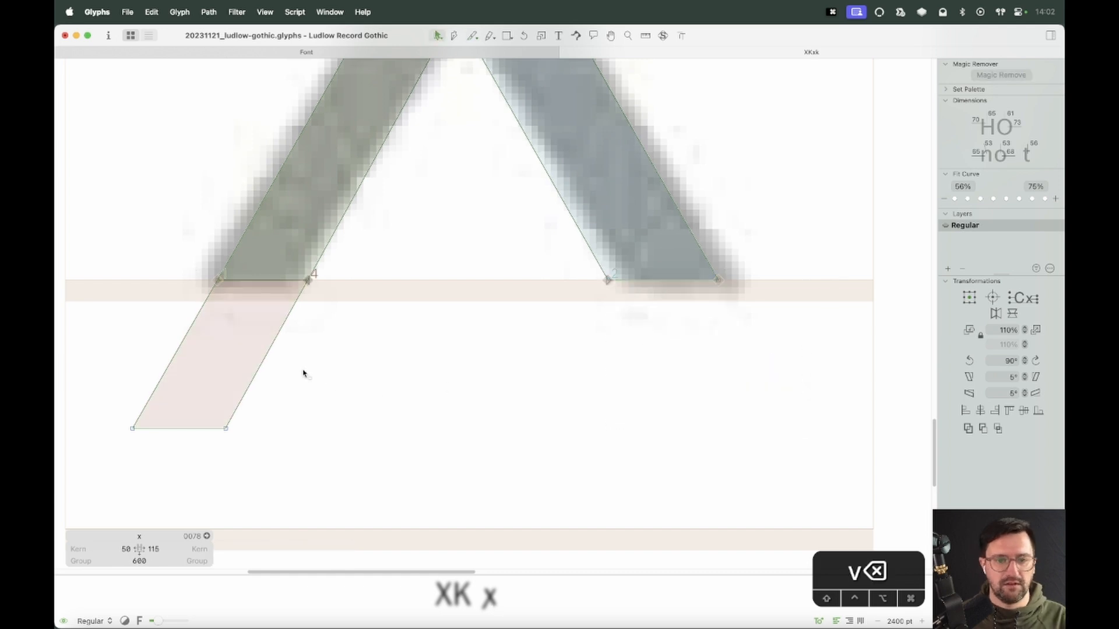
pyautogui.doubleClick(268, 358)
pyautogui.press('BackSpace')
# Shift the x's lower-right stroke end 10 units right and its upper-left end 10 units left to fit the scan
pyautogui.press('super+minus')
pyautogui.press('super+minus')
pyautogui.press('space')
pyautogui.moveTo(482, 270); pyautogui.dragTo(476, 405)
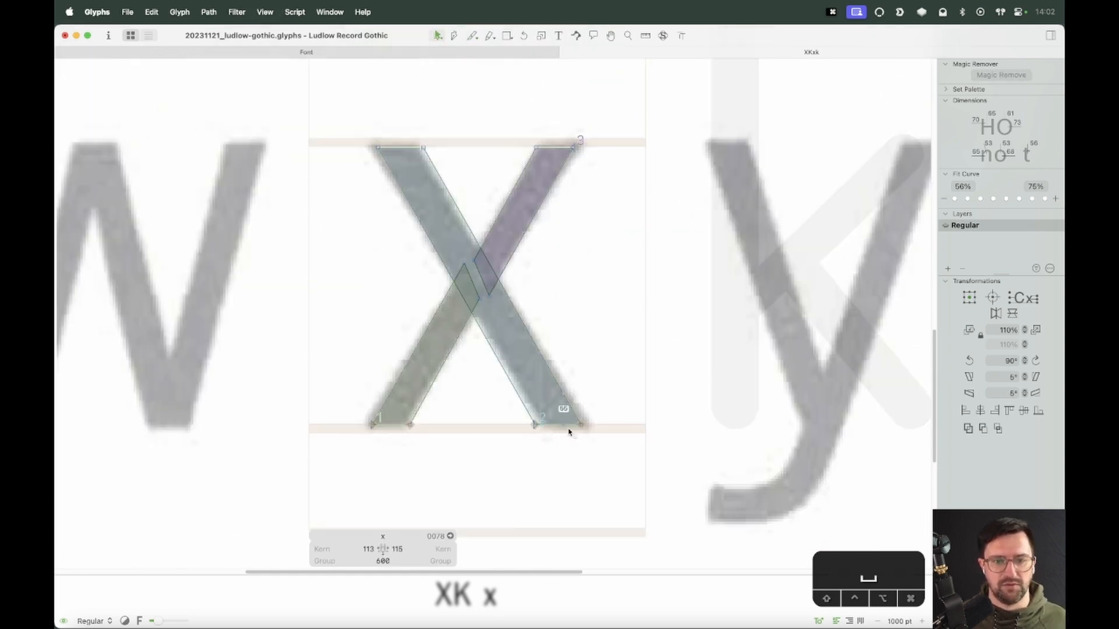
pyautogui.hotkey('shift', 'Right')
pyautogui.hotkey('shift', 'Right')
pyautogui.hotkey('shift', 'Left')
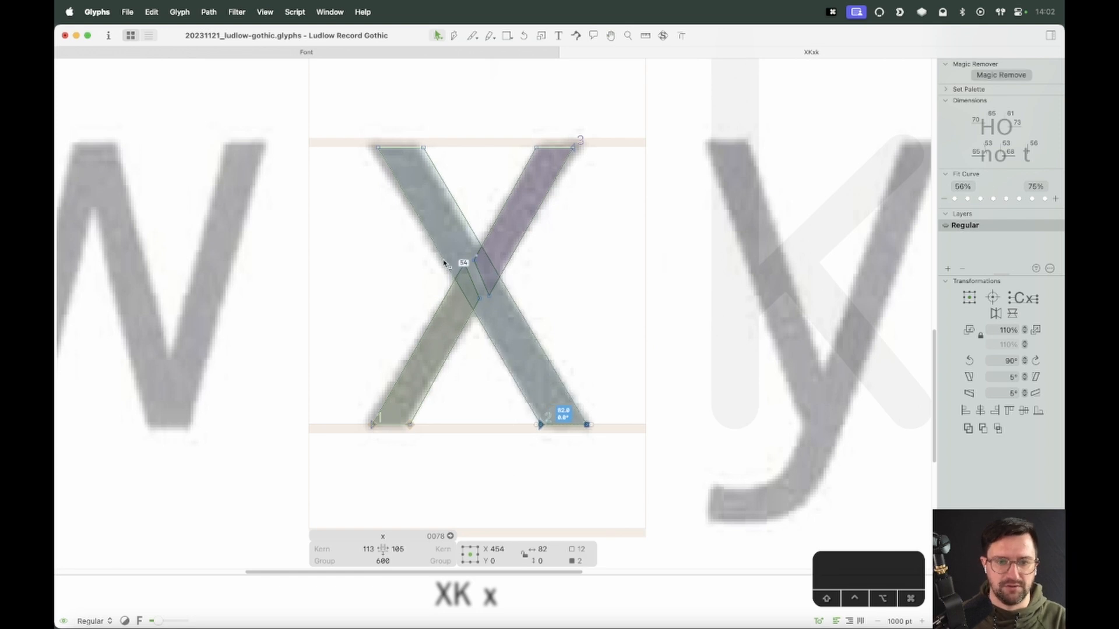
pyautogui.moveTo(446, 126); pyautogui.dragTo(354, 168)
pyautogui.hotkey('shift', 'Left')
pyautogui.press('Right')
pyautogui.press('Left')
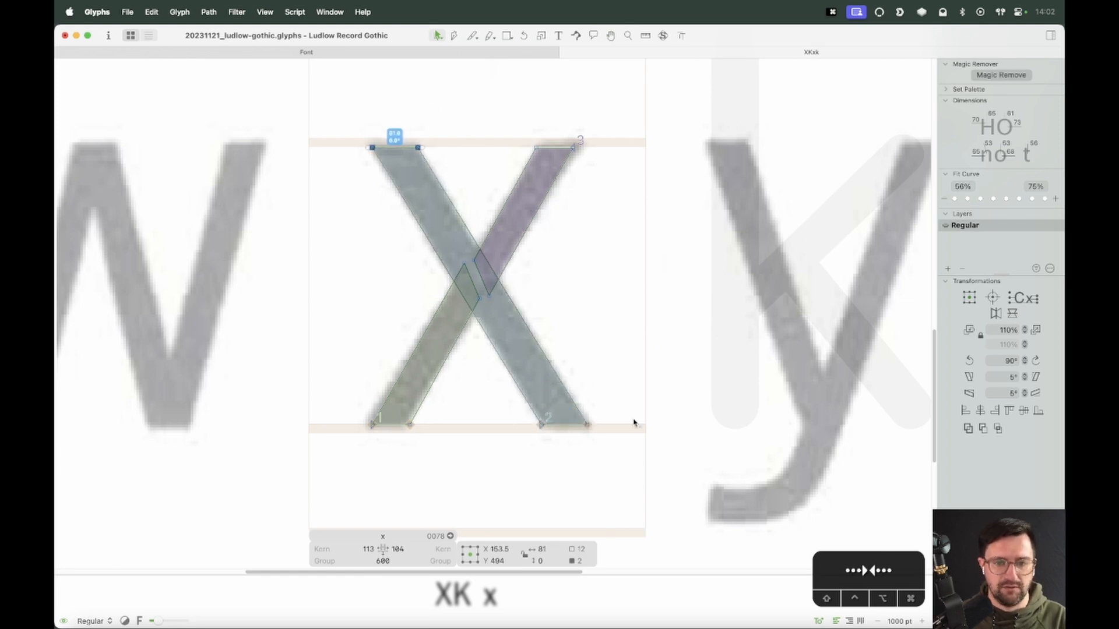
# Shift the x's lower-left stroke end 10 units left and its upper-right end 20 units right
pyautogui.moveTo(635, 402); pyautogui.dragTo(539, 458)
pyautogui.click(534, 467)
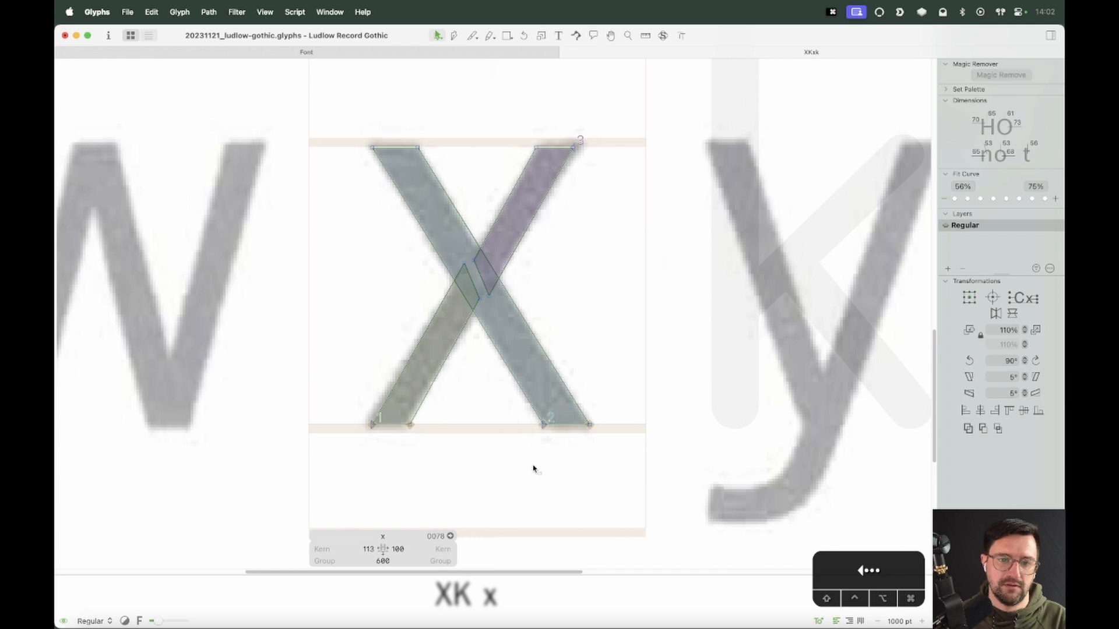
pyautogui.moveTo(443, 418); pyautogui.dragTo(350, 462)
pyautogui.hotkey('shift', 'Left')
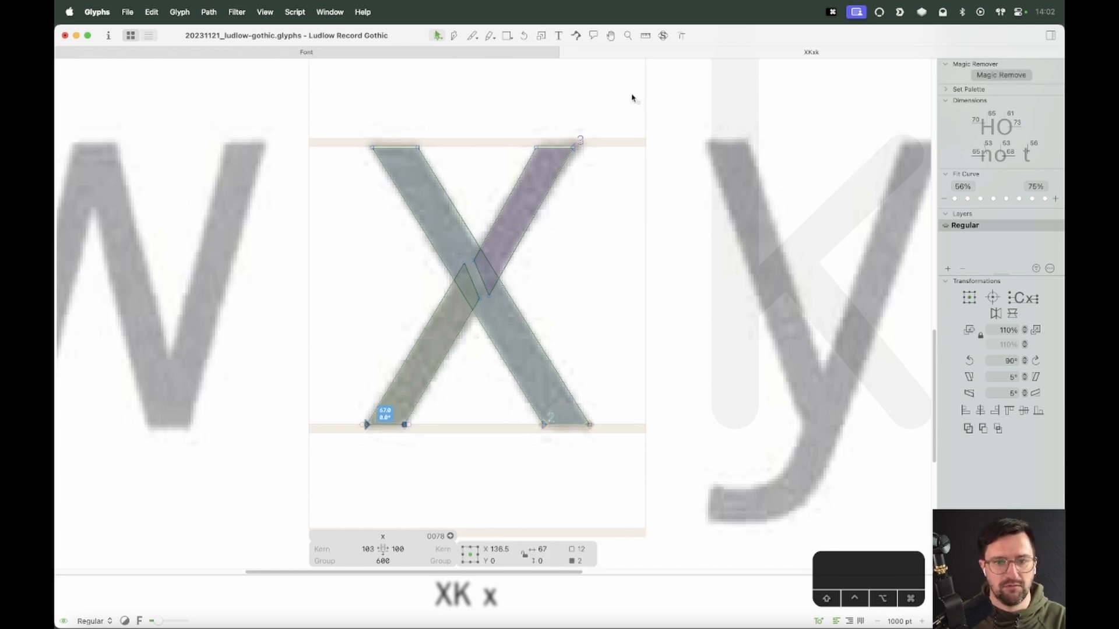
pyautogui.moveTo(632, 98); pyautogui.dragTo(532, 193)
pyautogui.hotkey('shift', 'Right')
pyautogui.hotkey('shift', 'Right')
pyautogui.click(599, 243)
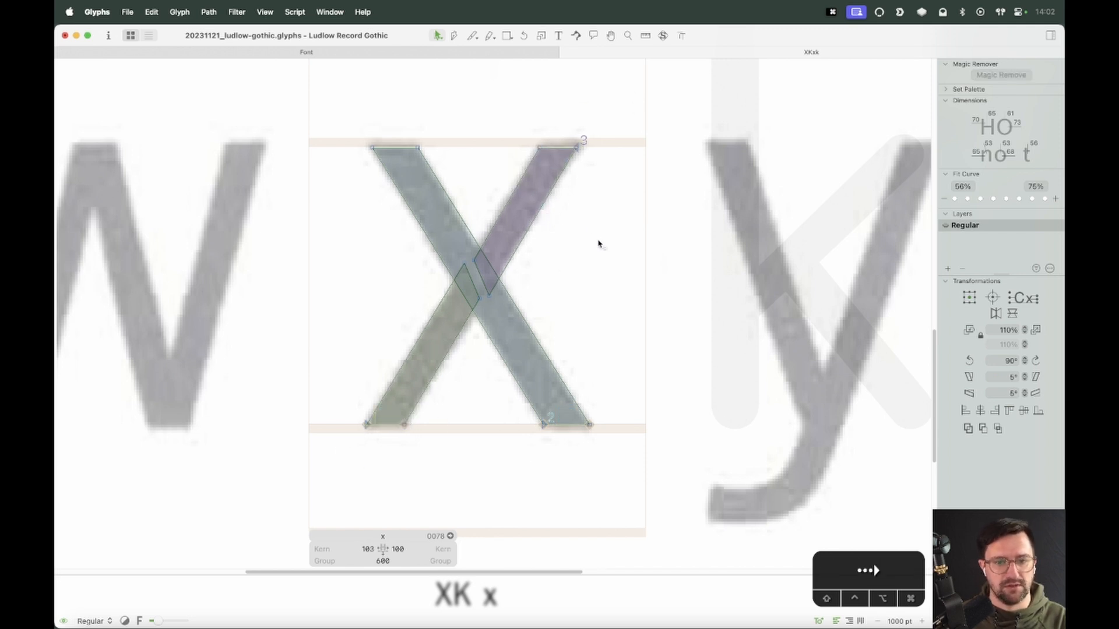
# Nudge the small segment at the x's crossing 10 units right
pyautogui.click(478, 298)
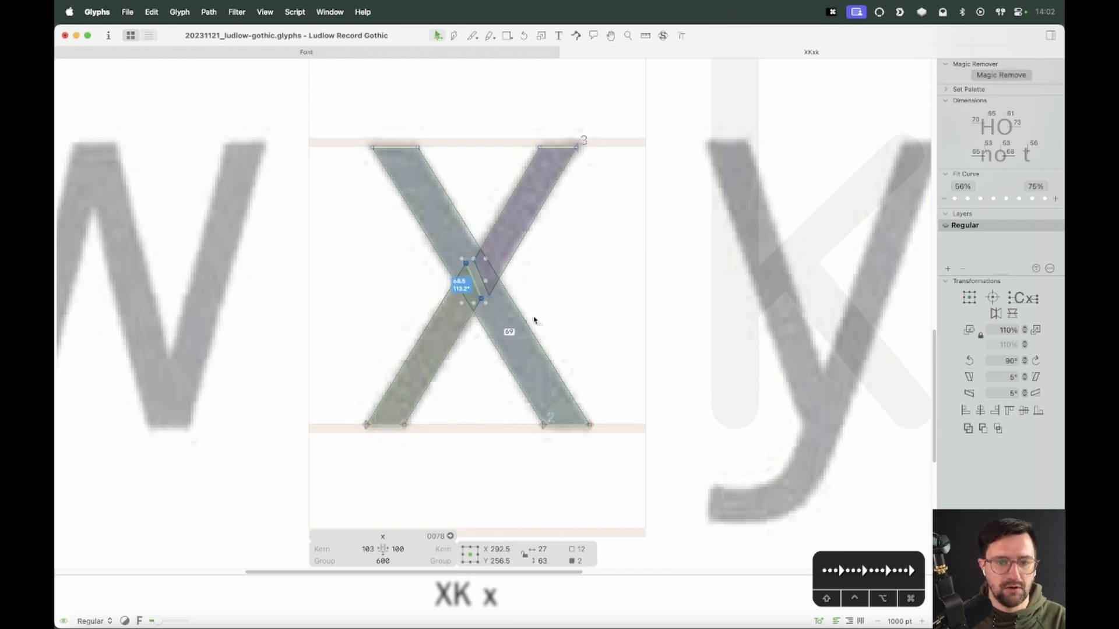
pyautogui.hotkey('shift', 'Right')
pyautogui.click(606, 313)
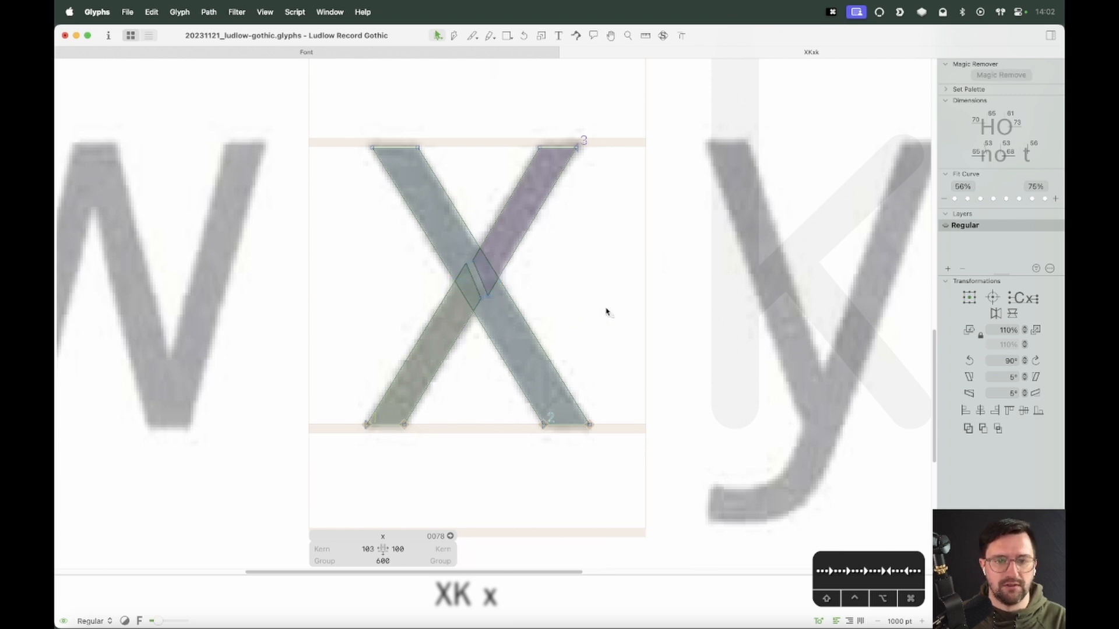
# Type an n before and an o after the x to build an nxo test string
pyautogui.press('super+minus')
pyautogui.press('space')
pyautogui.press('t')
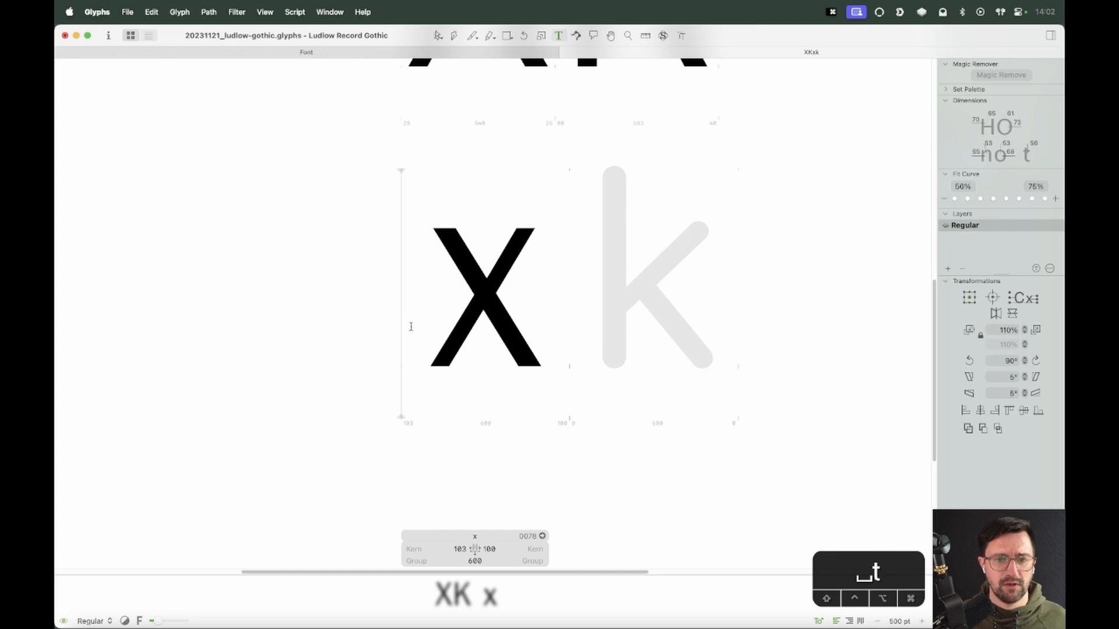
pyautogui.write('n')
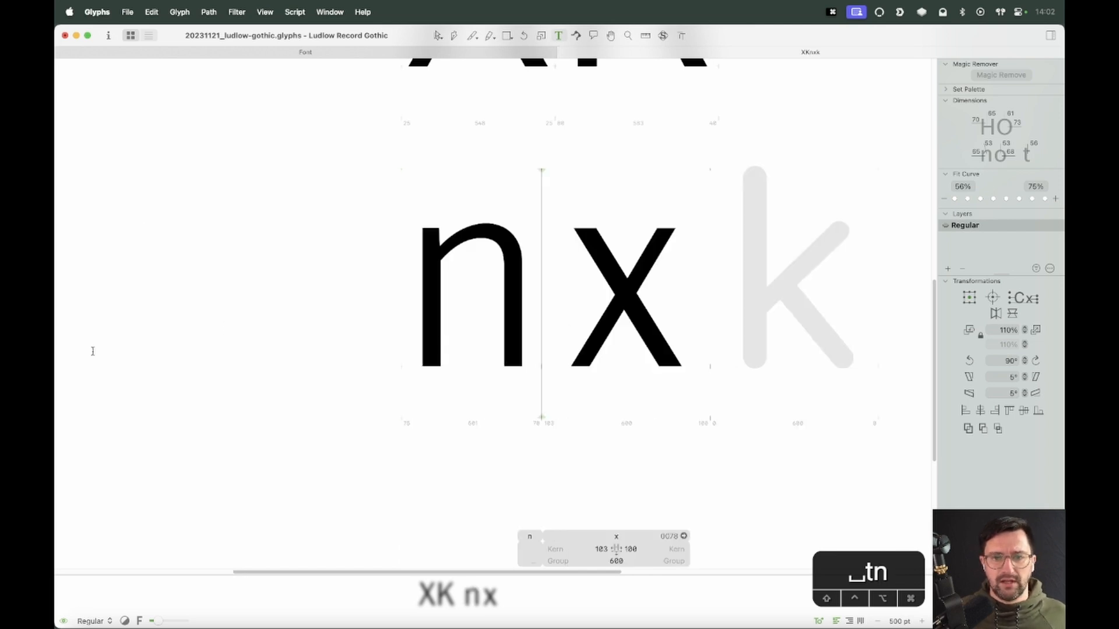
pyautogui.press('Right')
pyautogui.write('o')
pyautogui.press('Escape')
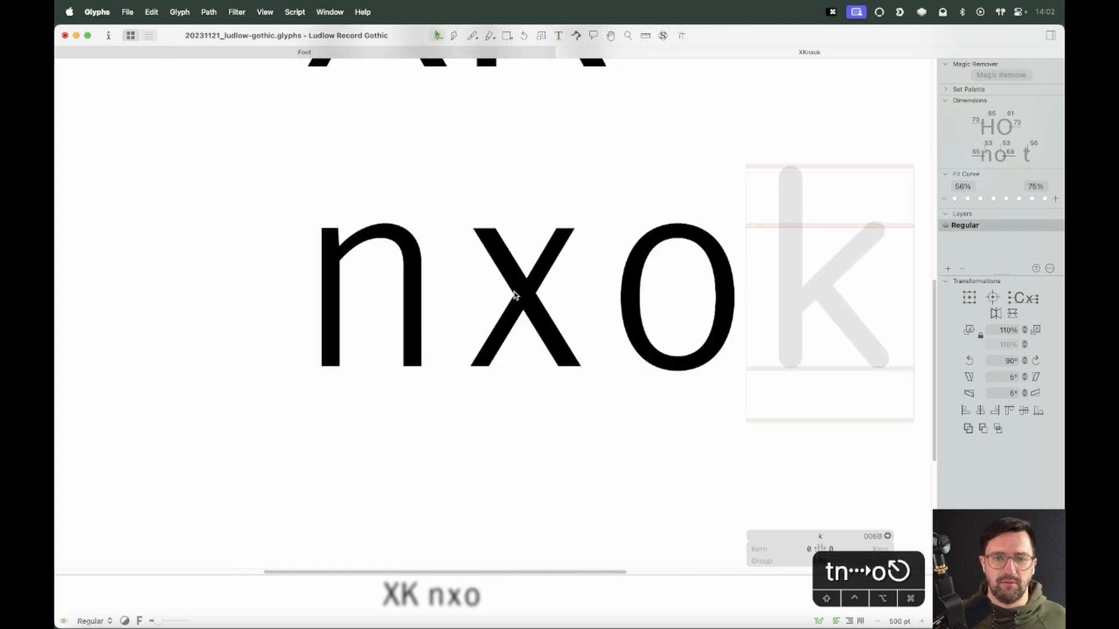
# Link the x's left and right side bearings to the o
pyautogui.doubleClick(529, 347)
pyautogui.write('o')
pyautogui.press('Tab')
pyautogui.write('o')
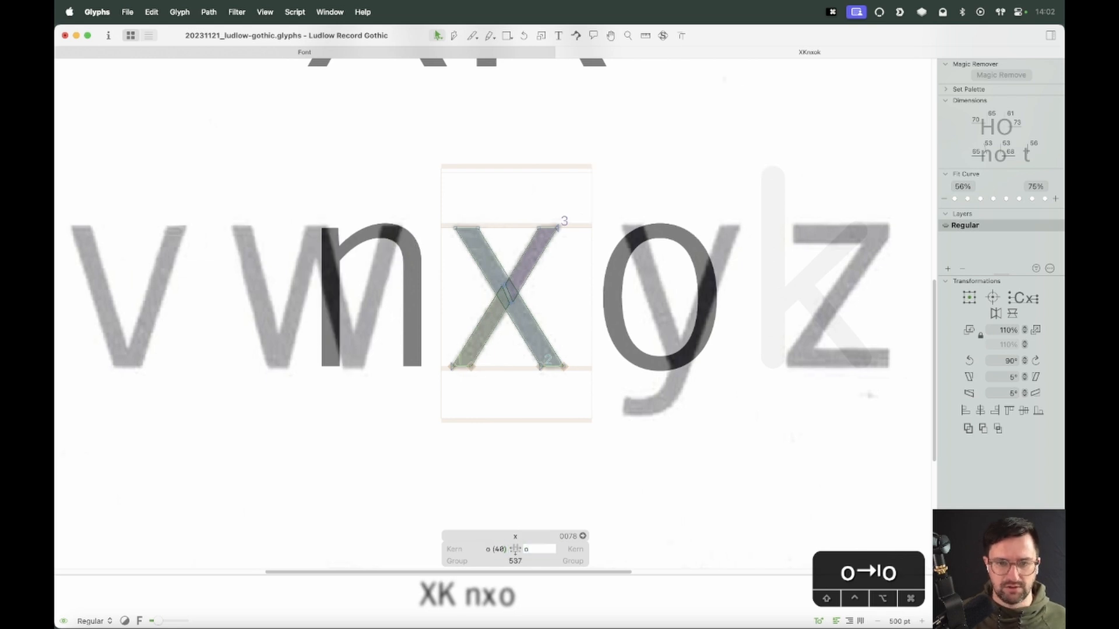
pyautogui.press('Return')
# Set the x's left and right side-bearing metrics keys to v
pyautogui.press('space')
pyautogui.moveTo(539, 255); pyautogui.dragTo(499, 387)
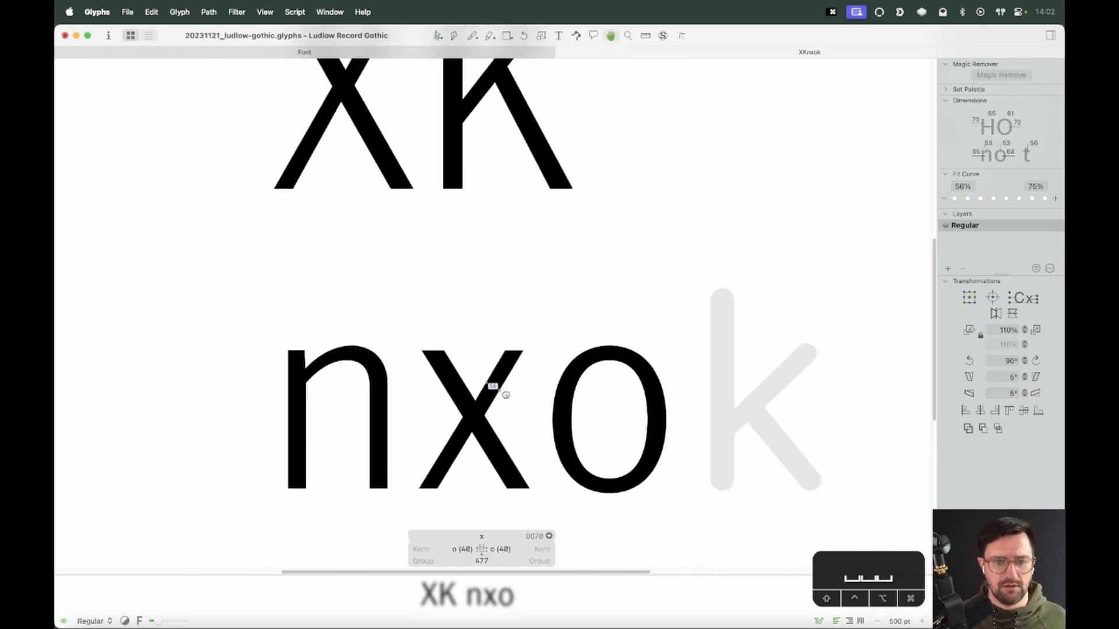
pyautogui.doubleClick(362, 180)
pyautogui.doubleClick(463, 481)
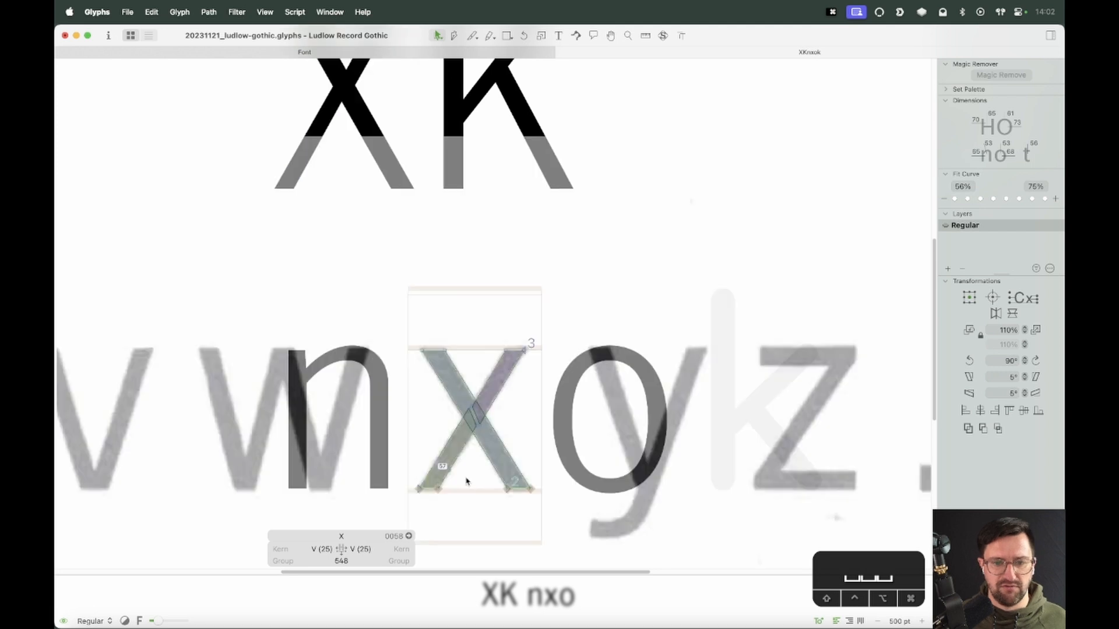
pyautogui.click(456, 549)
pyautogui.write('v')
pyautogui.press('Tab')
pyautogui.write('v')
pyautogui.press('Tab')
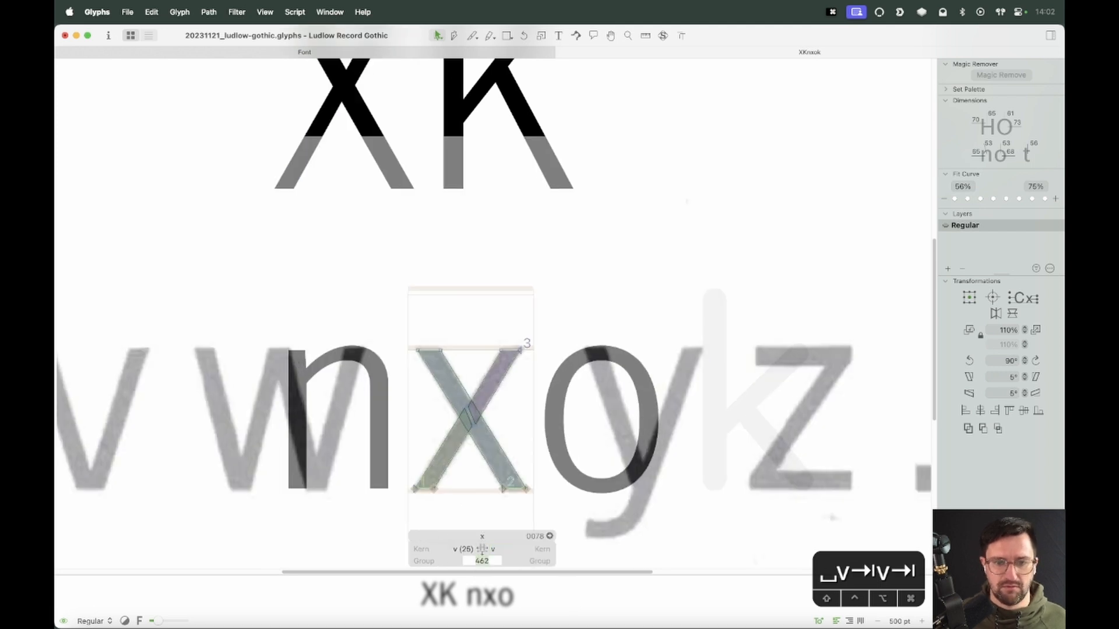
pyautogui.press('Return')
# Enlarge the preview and nudge one x stroke 3 units right and the other 3 units left
pyautogui.press('space')
pyautogui.moveTo(532, 374); pyautogui.dragTo(527, 300)
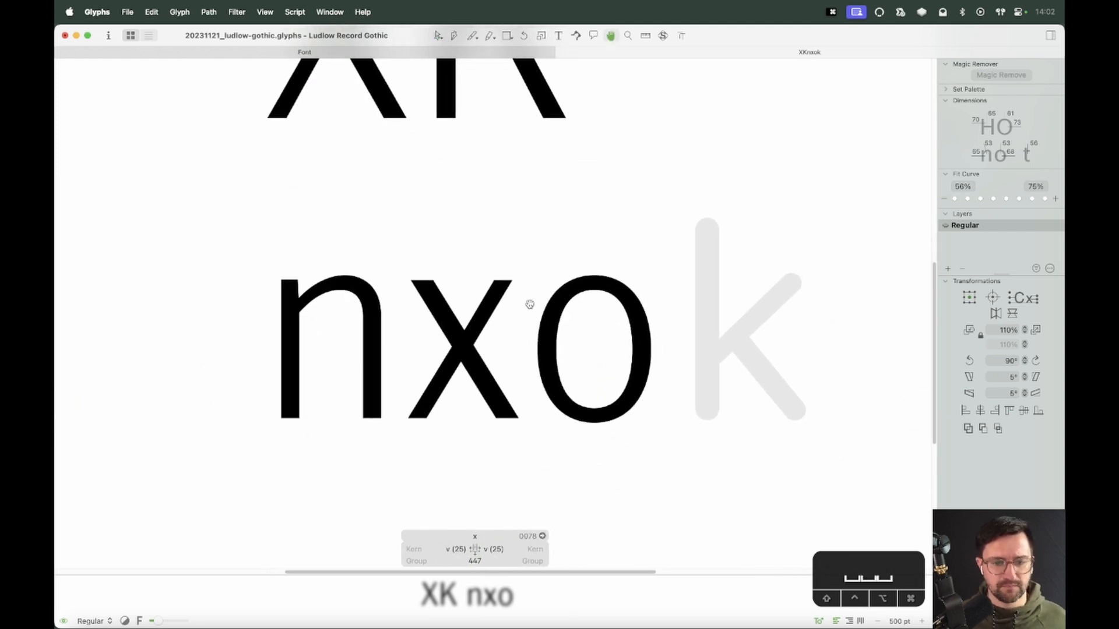
pyautogui.press('t')
pyautogui.press('Escape')
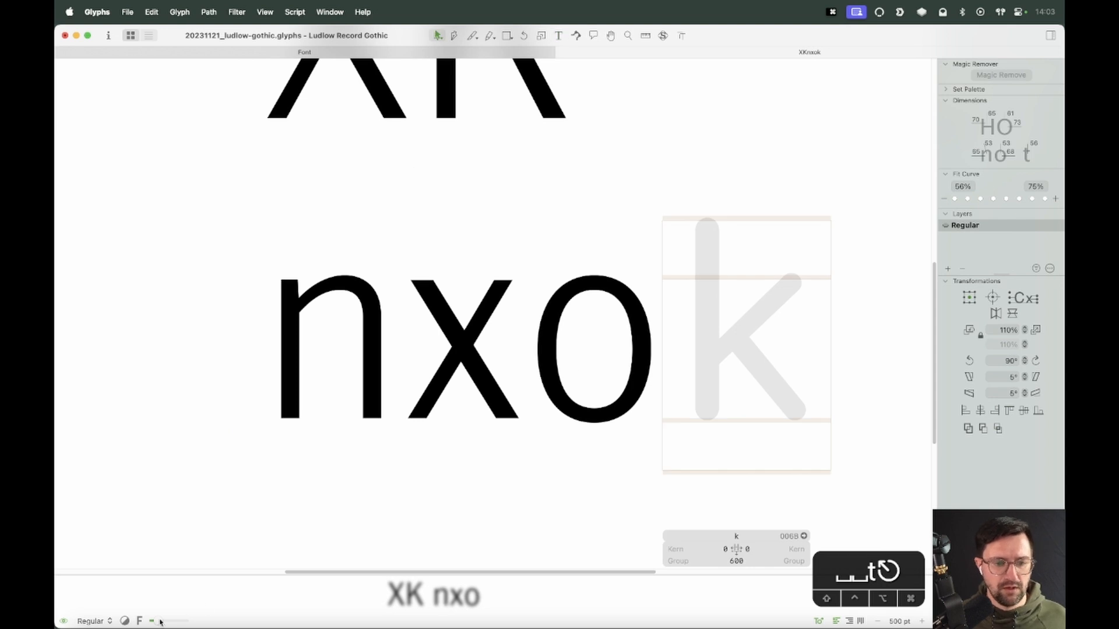
pyautogui.moveTo(483, 572); pyautogui.dragTo(484, 549)
pyautogui.click(472, 402)
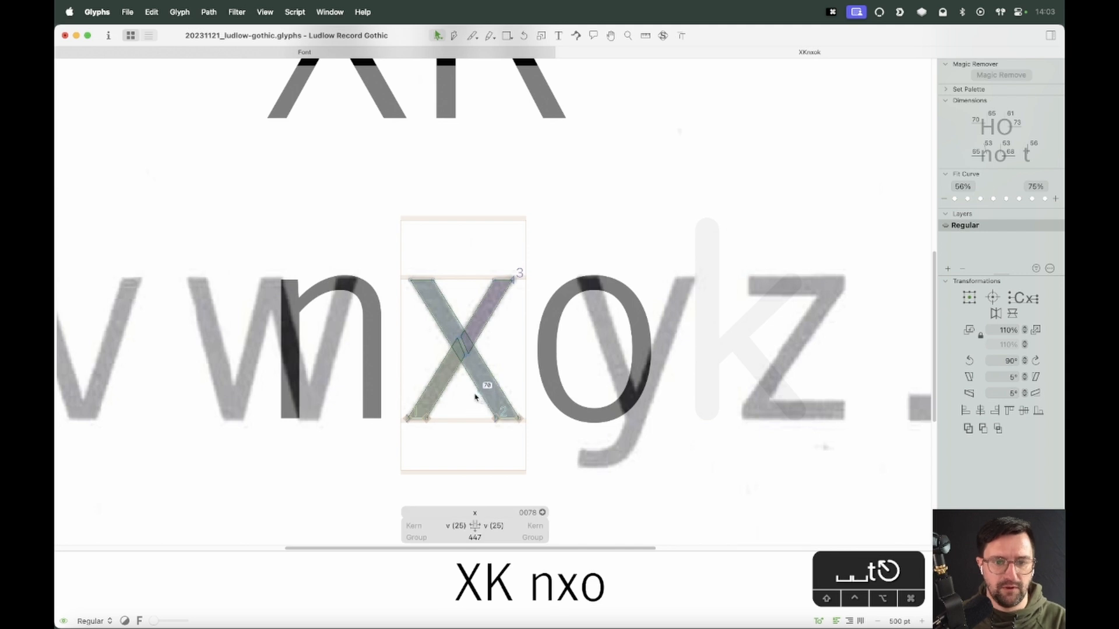
pyautogui.click(486, 401)
pyautogui.press('Right')
pyautogui.press('Right')
pyautogui.press('Right')
pyautogui.press('Right')
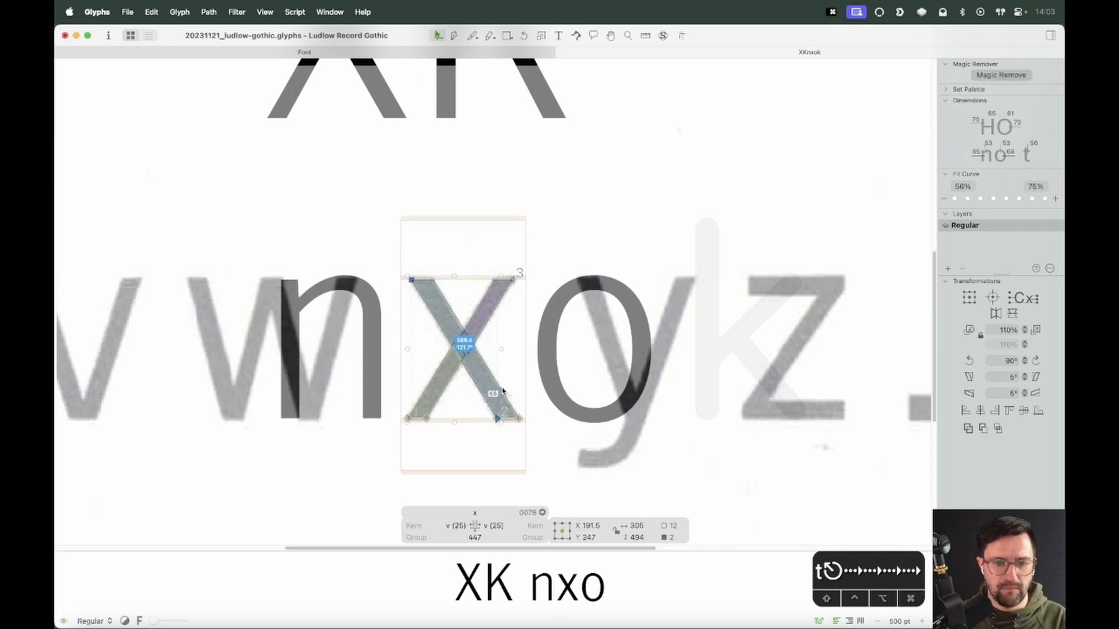
pyautogui.click(503, 391)
pyautogui.press('Left')
pyautogui.press('Left')
pyautogui.press('Left')
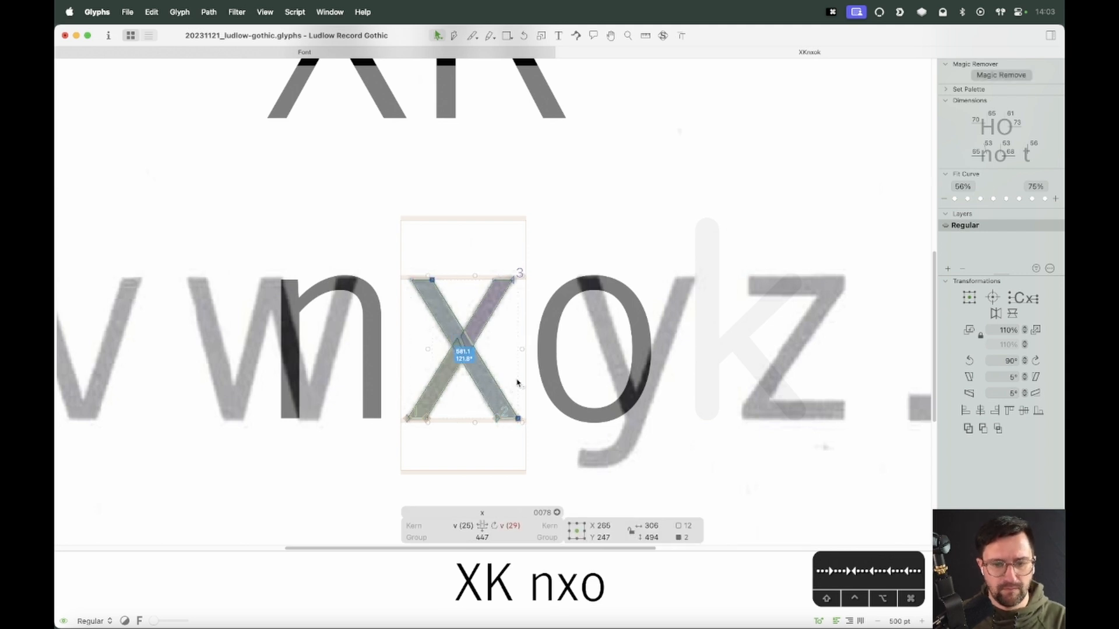
pyautogui.click(473, 396)
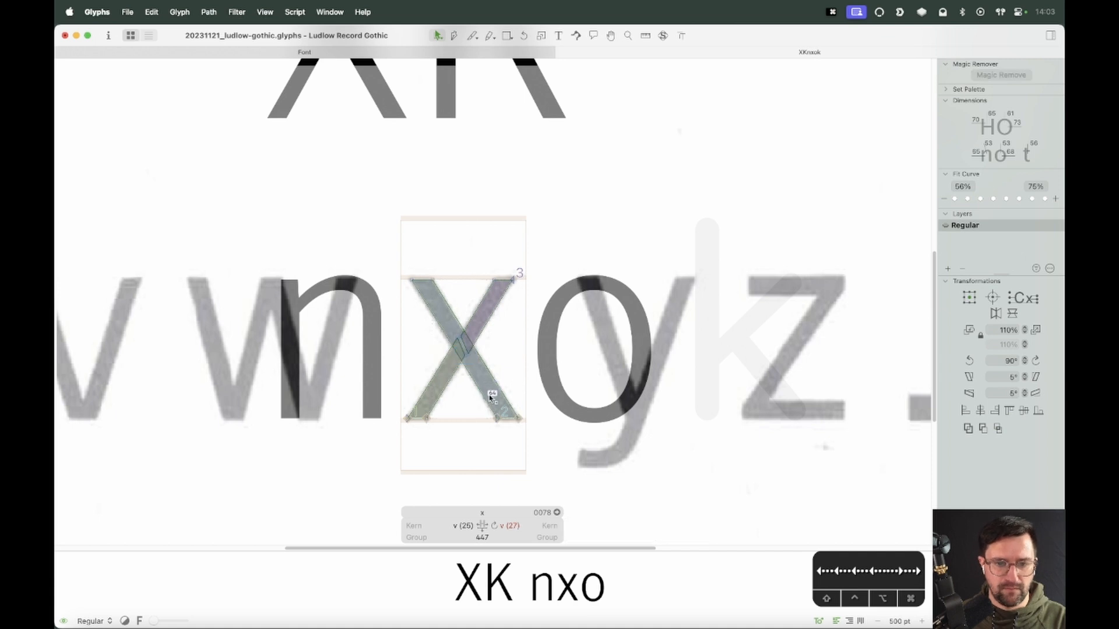
# Nudge the x's lower-left stroke segment 2 units left and reduce the right side bearing by 2 units
pyautogui.click(472, 434)
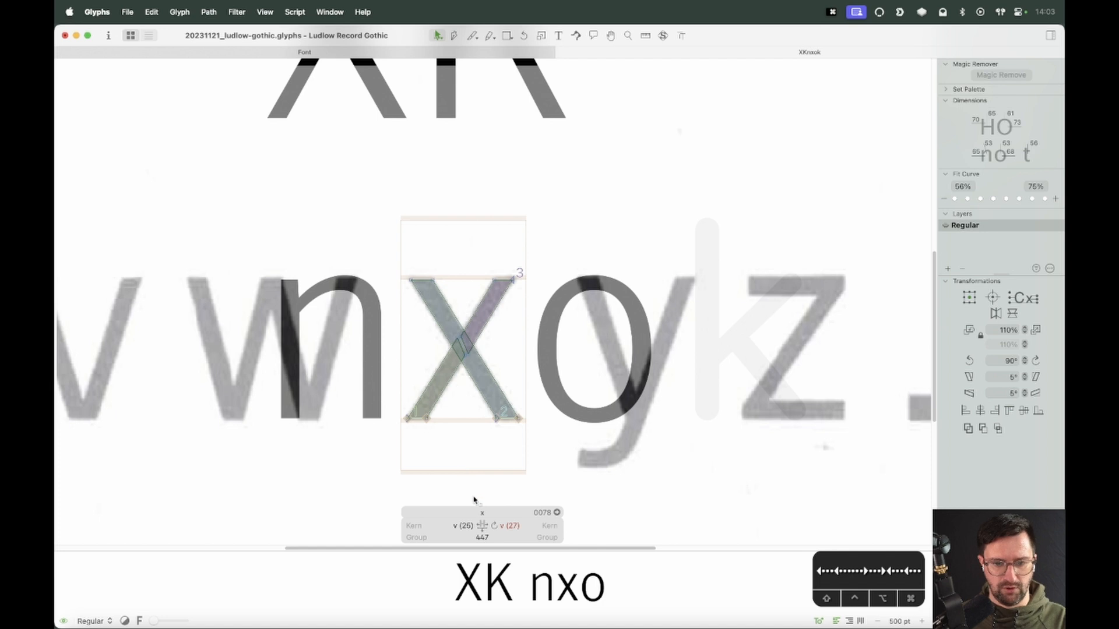
pyautogui.click(449, 382)
pyautogui.press('Left')
pyautogui.press('Left')
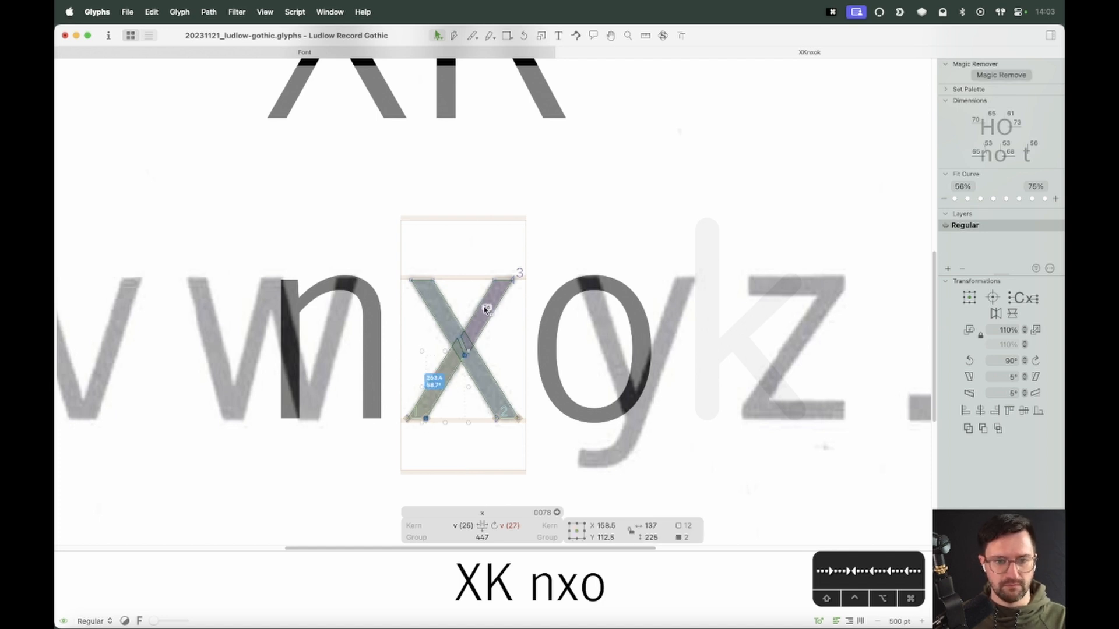
pyautogui.click(529, 316)
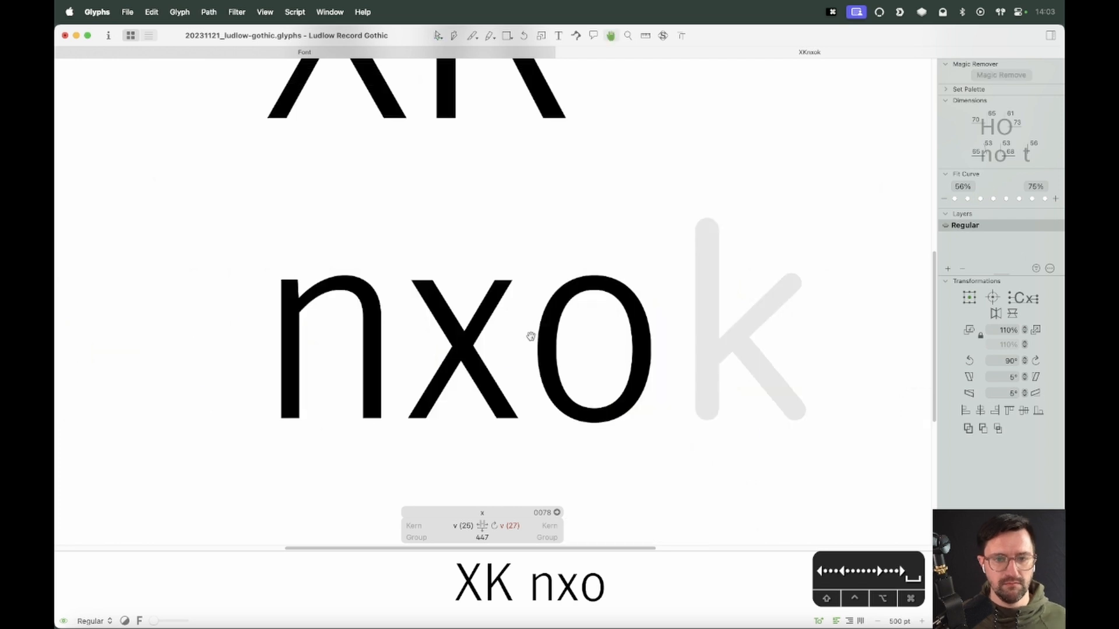
pyautogui.press('space')
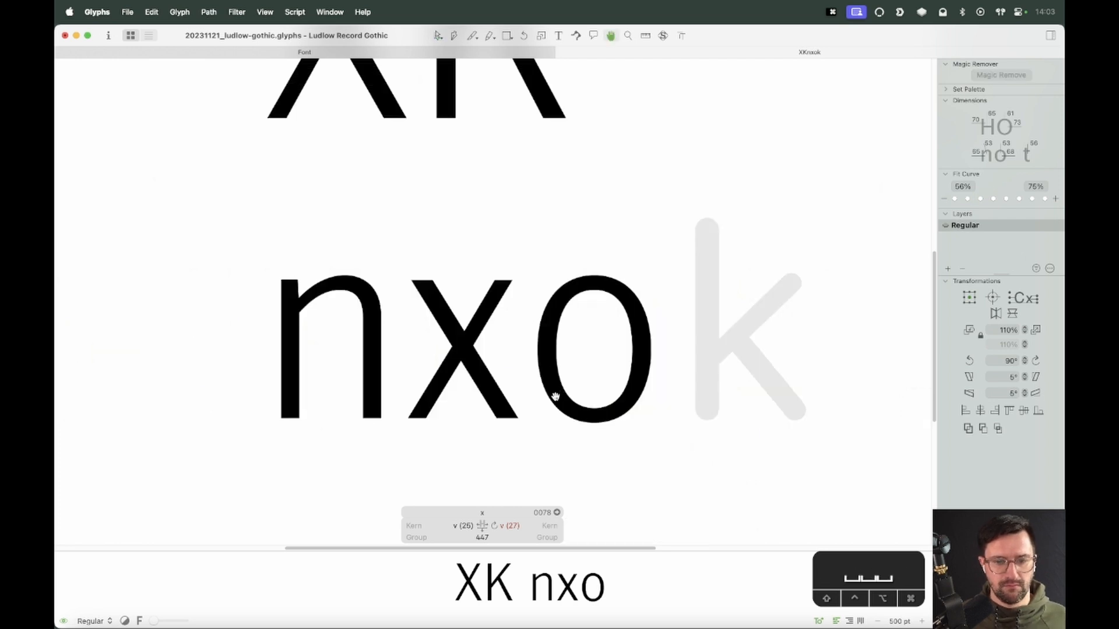
pyautogui.moveTo(598, 420); pyautogui.dragTo(545, 427)
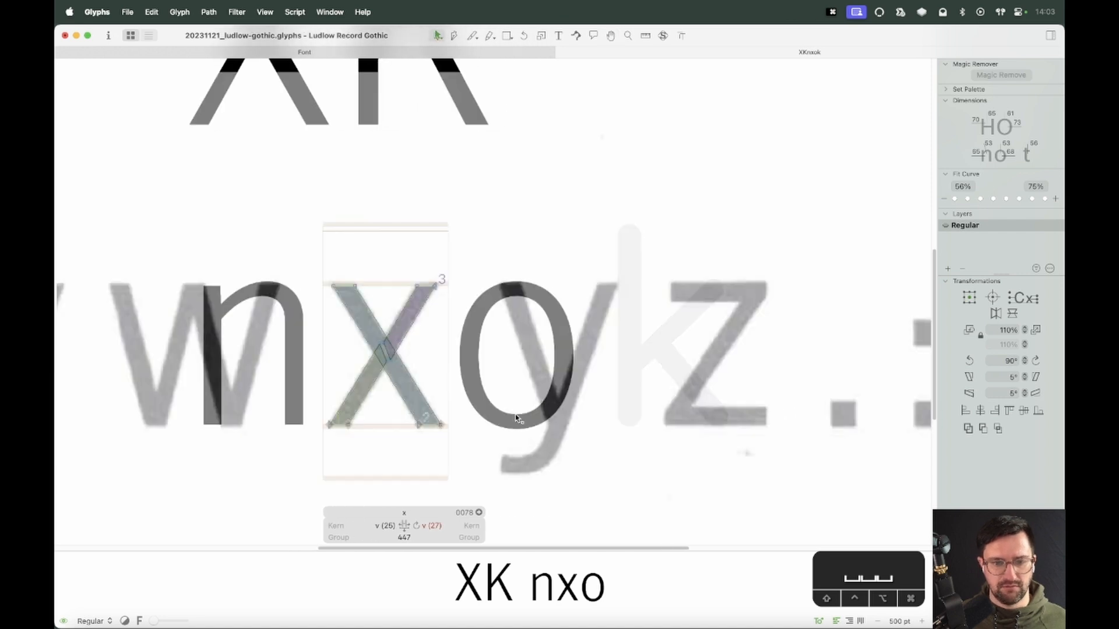
pyautogui.press('super+minus')
pyautogui.press('ctrl+super+Left')
pyautogui.press('ctrl+super+Left')
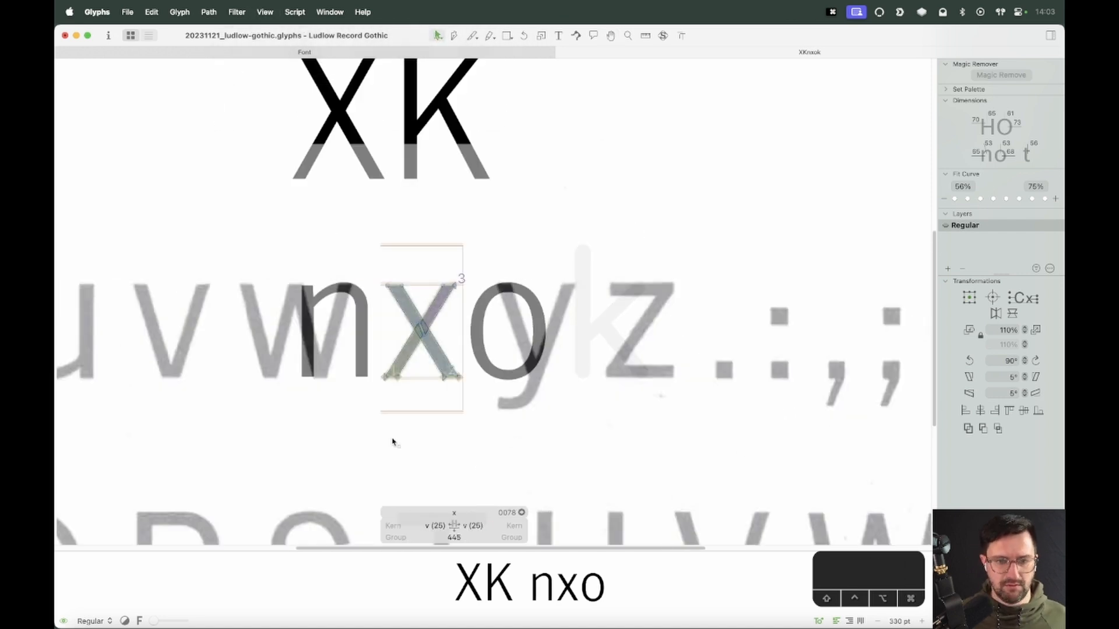
# Unlock the specimen image in the x glyph and cut it
pyautogui.moveTo(402, 432); pyautogui.dragTo(394, 450)
pyautogui.rightClick(425, 273)
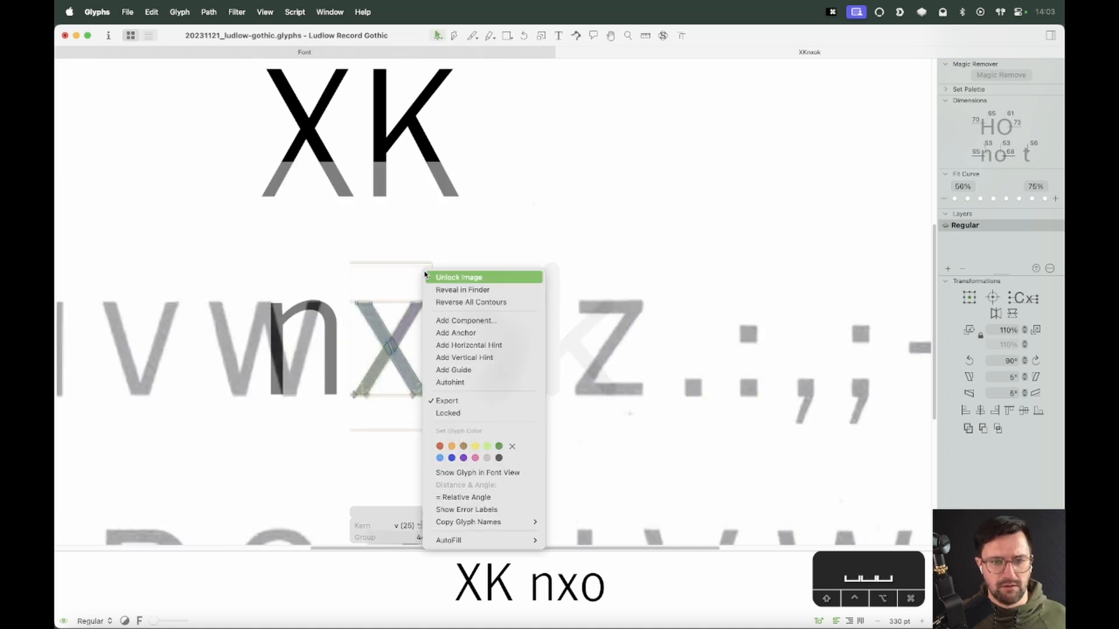
pyautogui.click(430, 282)
pyautogui.click(446, 282)
pyautogui.press('super+x')
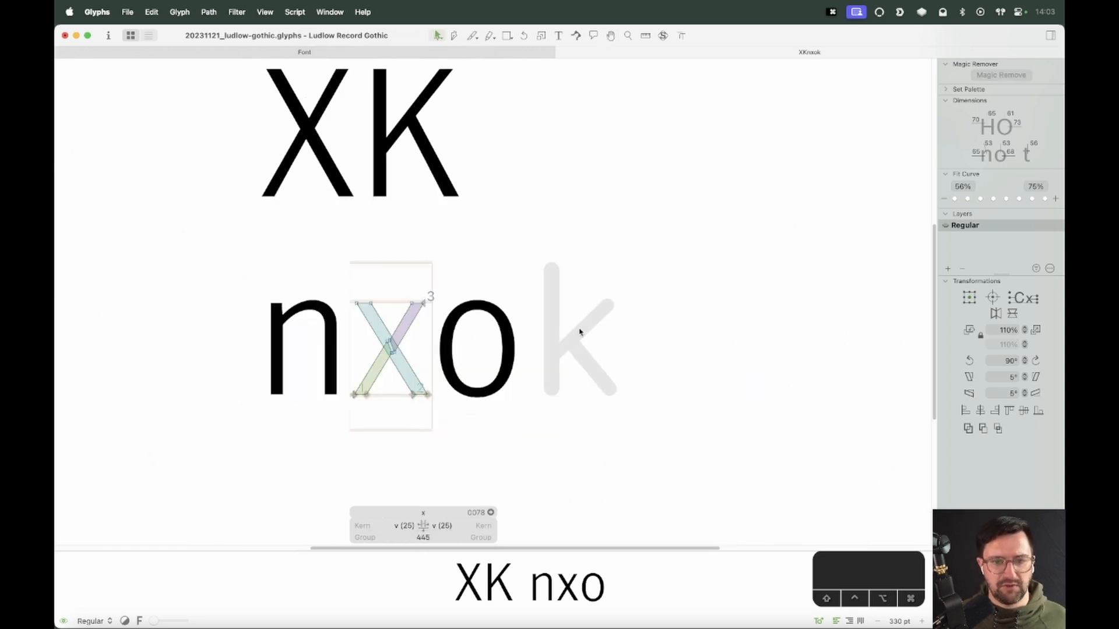
# Paste the specimen into the k glyph, align its scanned k with the glyph, and lock the image
pyautogui.doubleClick(577, 338)
pyautogui.press('super+v')
pyautogui.moveTo(141, 269); pyautogui.dragTo(829, 280)
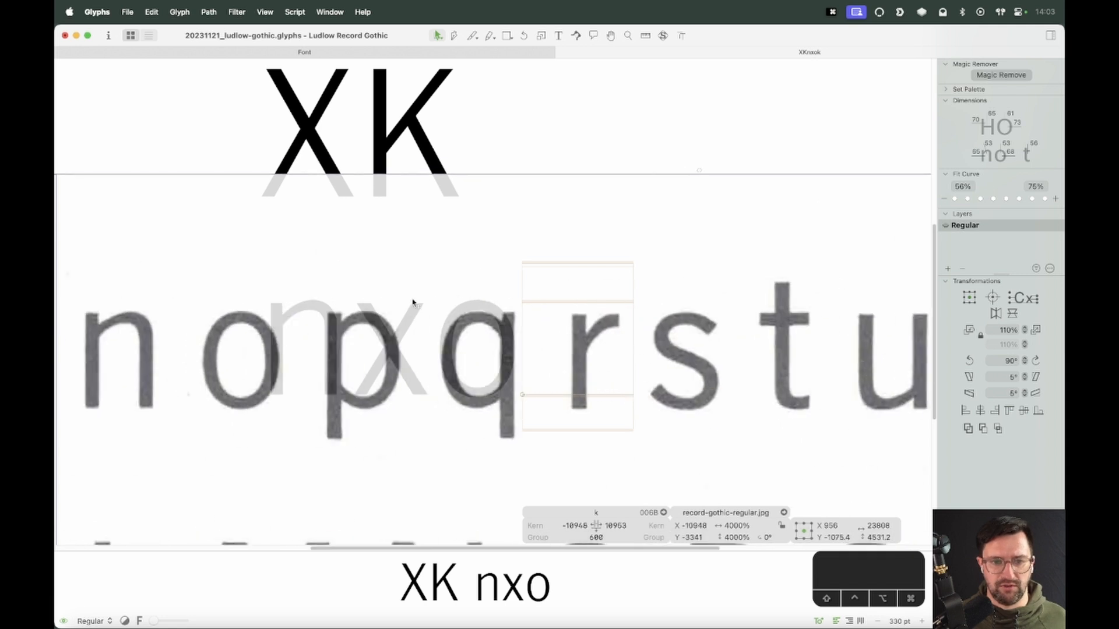
pyautogui.moveTo(133, 289); pyautogui.dragTo(688, 283)
pyautogui.moveTo(364, 303); pyautogui.dragTo(639, 299)
pyautogui.press('Left')
pyautogui.press('Left')
pyautogui.press('Left')
pyautogui.press('Left')
pyautogui.press('Left')
pyautogui.press('Left')
pyautogui.press('Left')
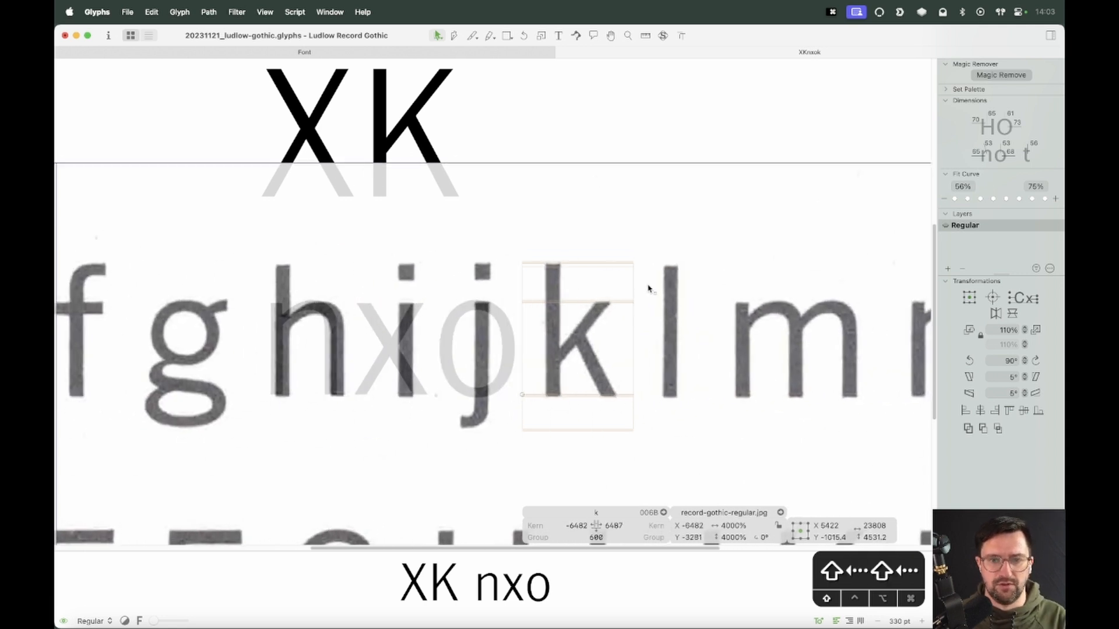
pyautogui.rightClick(634, 282)
pyautogui.click(636, 283)
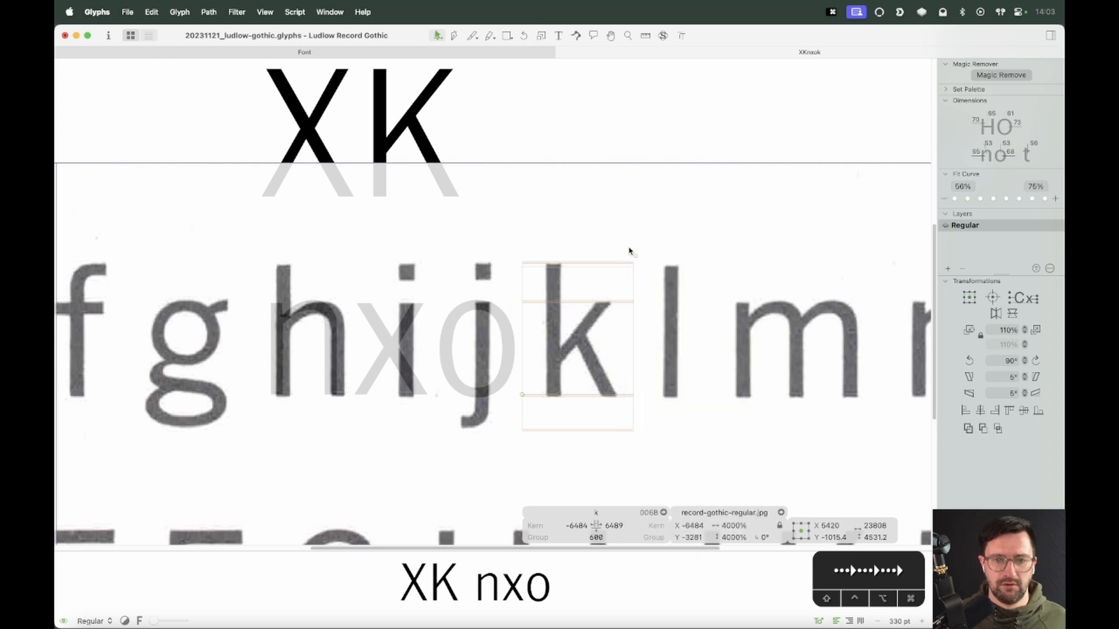
# Add the l glyph as a component inside the k glyph
pyautogui.press('shift+super+l')
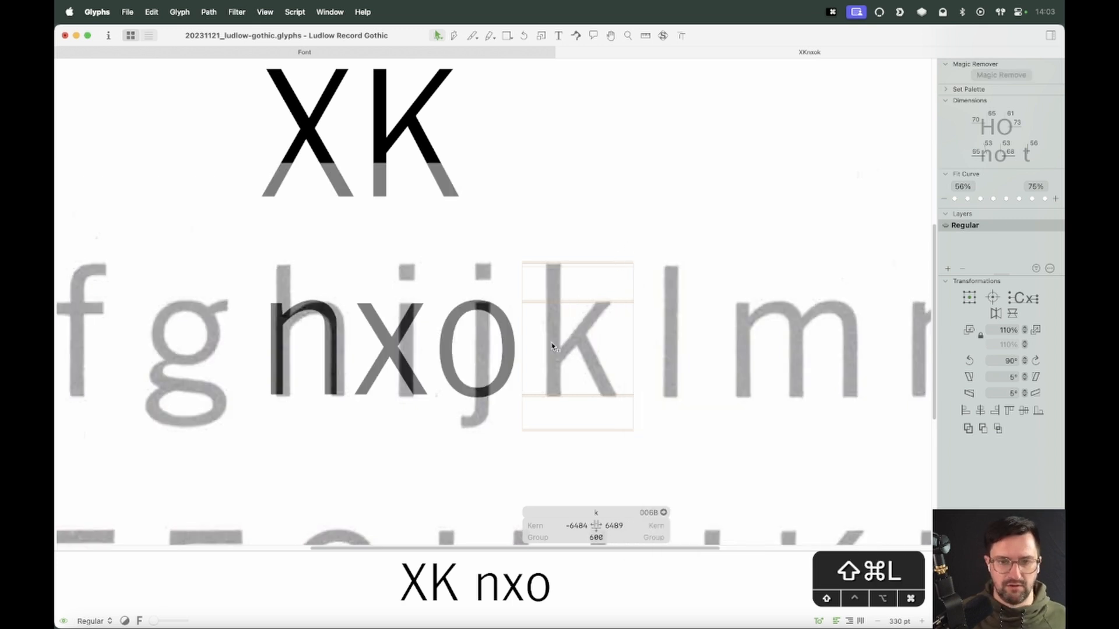
pyautogui.press('shift+super+c')
pyautogui.write('c')
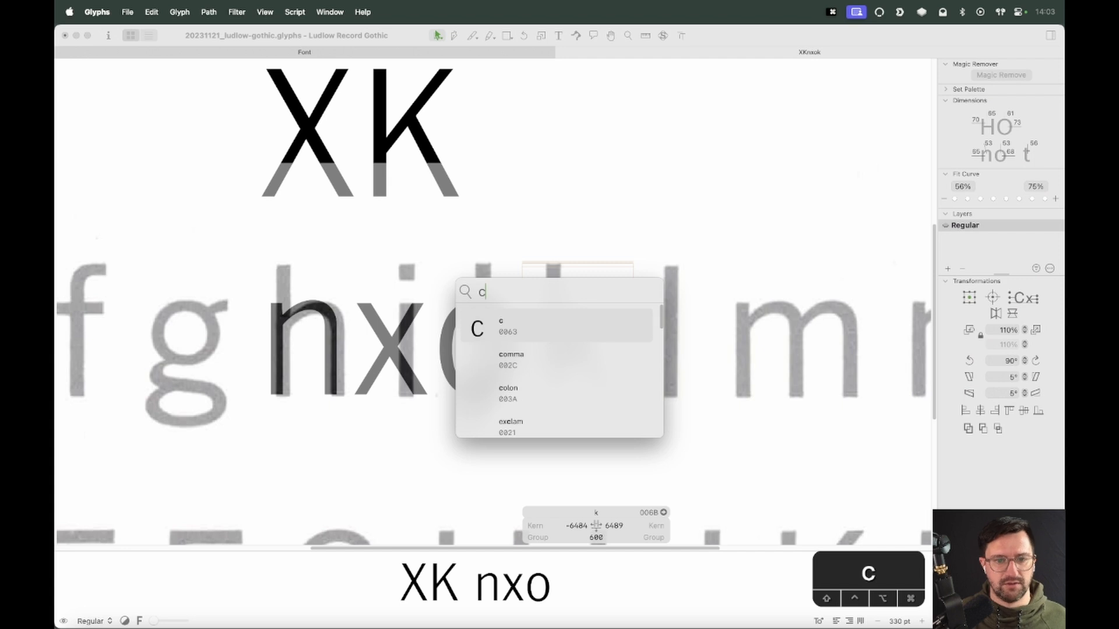
pyautogui.press('BackSpace')
pyautogui.write('l')
pyautogui.press('Return')
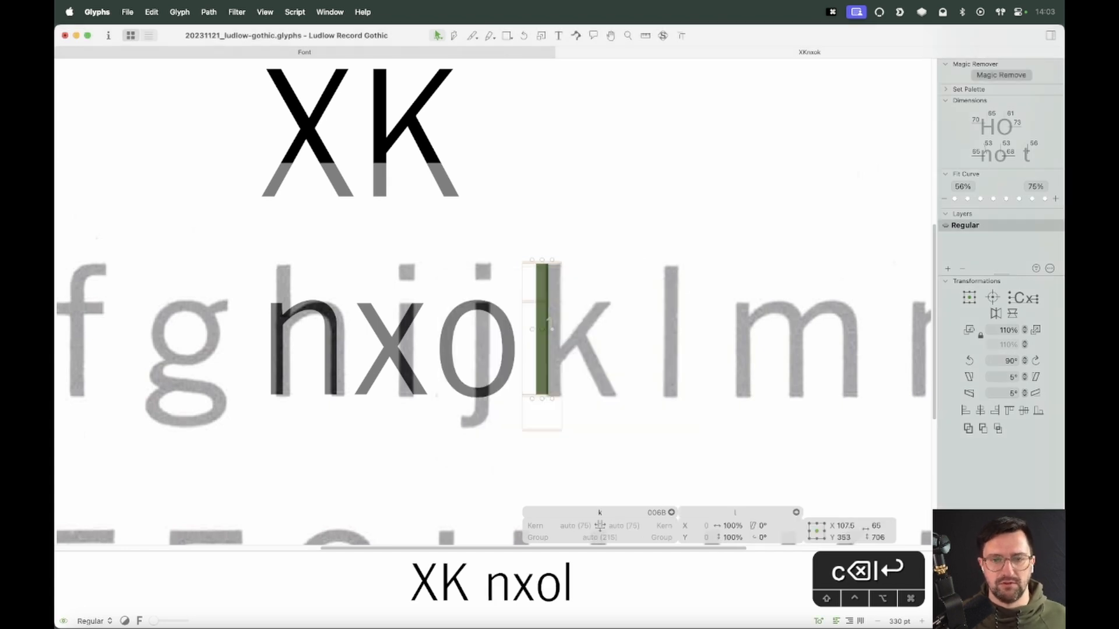
# Decompose the l component and nudge the resulting stem right onto the scanned k stem
pyautogui.rightClick(540, 273)
pyautogui.click(577, 297)
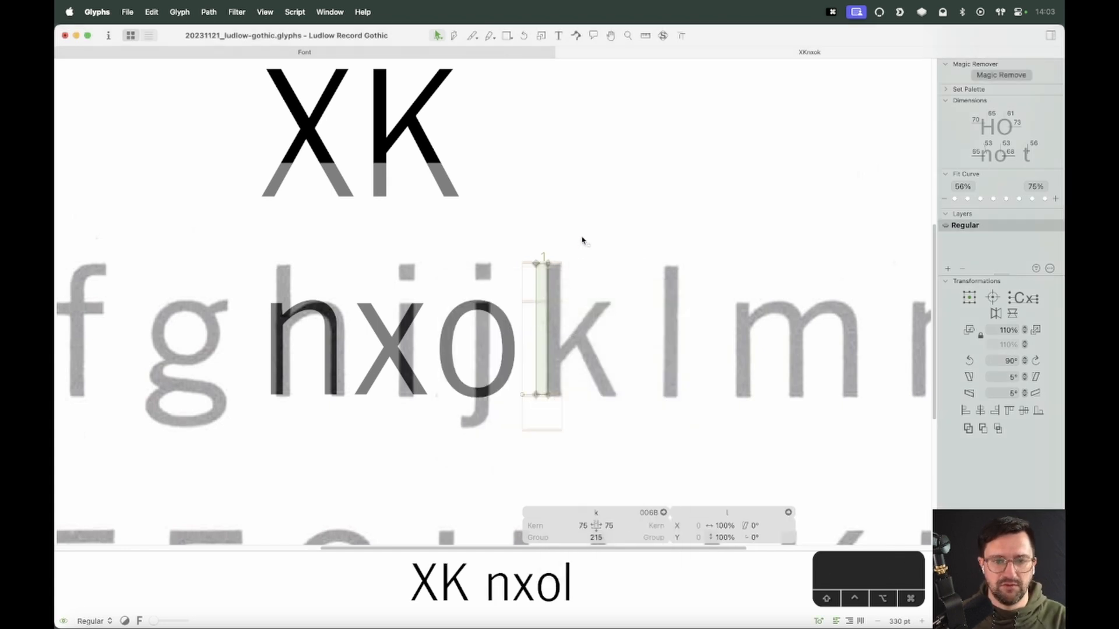
pyautogui.hotkey('shift', 'Right')
pyautogui.hotkey('shift', 'Right')
pyautogui.hotkey('shift', 'Right')
pyautogui.hotkey('shift', 'Right')
pyautogui.hotkey('shift', 'Right')
pyautogui.hotkey('shift', 'Right')
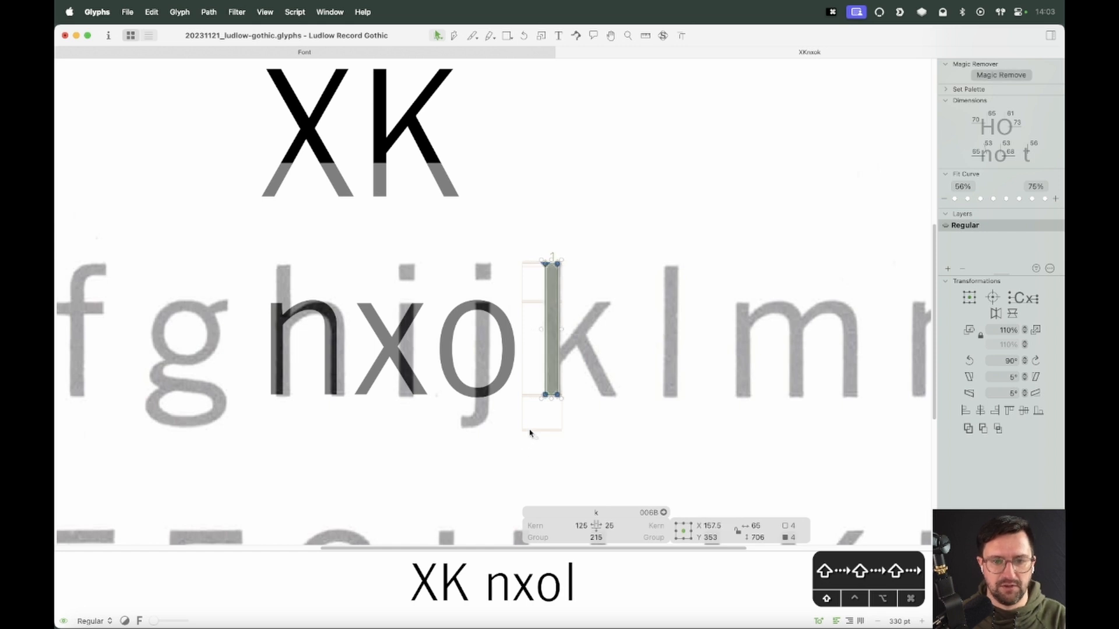
pyautogui.press('Right')
pyautogui.press('Right')
pyautogui.press('Right')
pyautogui.press('Right')
pyautogui.press('Right')
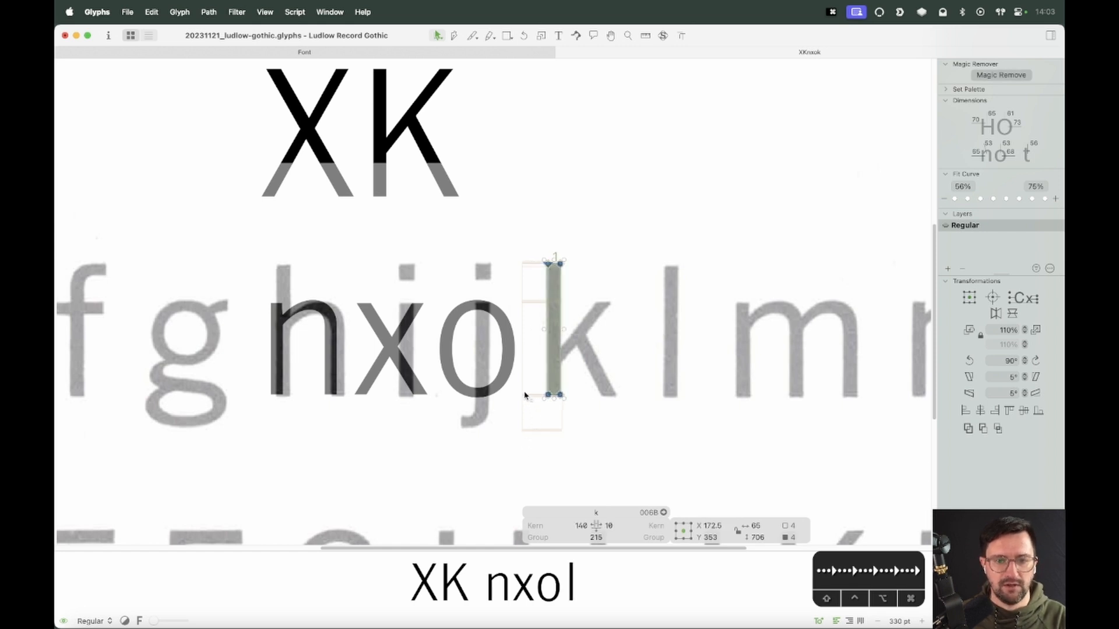
# Copy all outlines of the capital K and return to editing the k
pyautogui.doubleClick(442, 142)
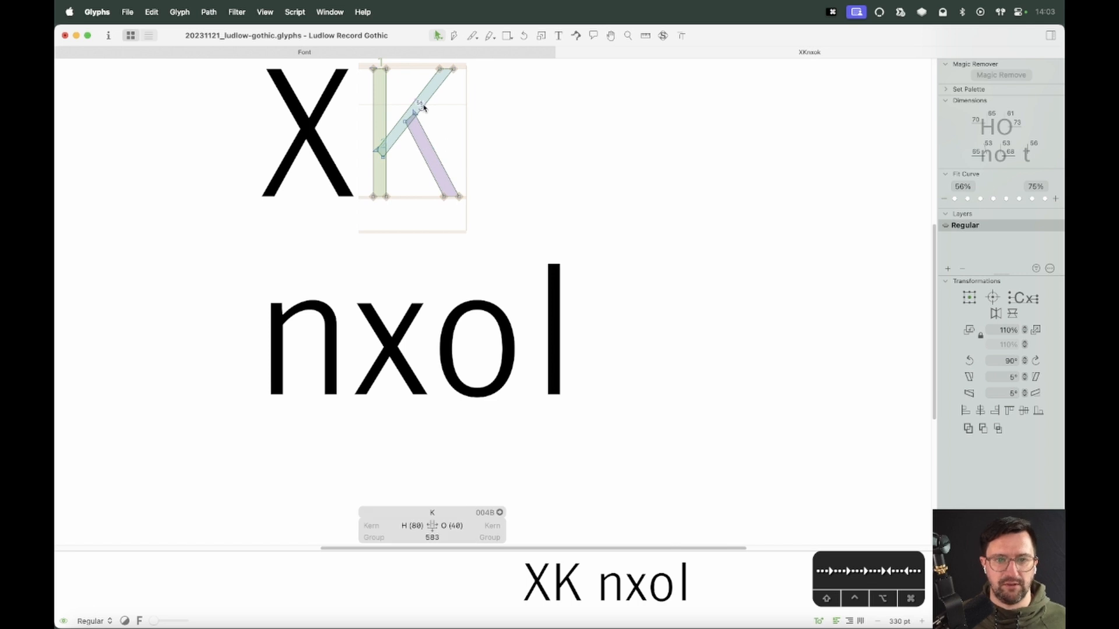
pyautogui.press('cmd+a')
pyautogui.press('cmd+c')
pyautogui.click(512, 234)
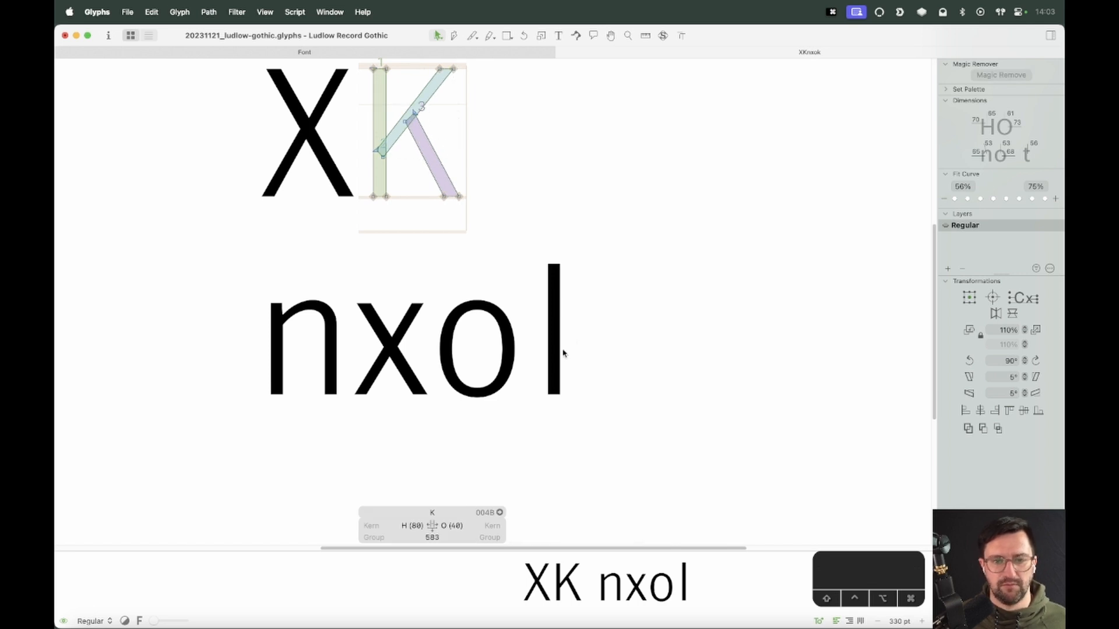
pyautogui.doubleClick(555, 360)
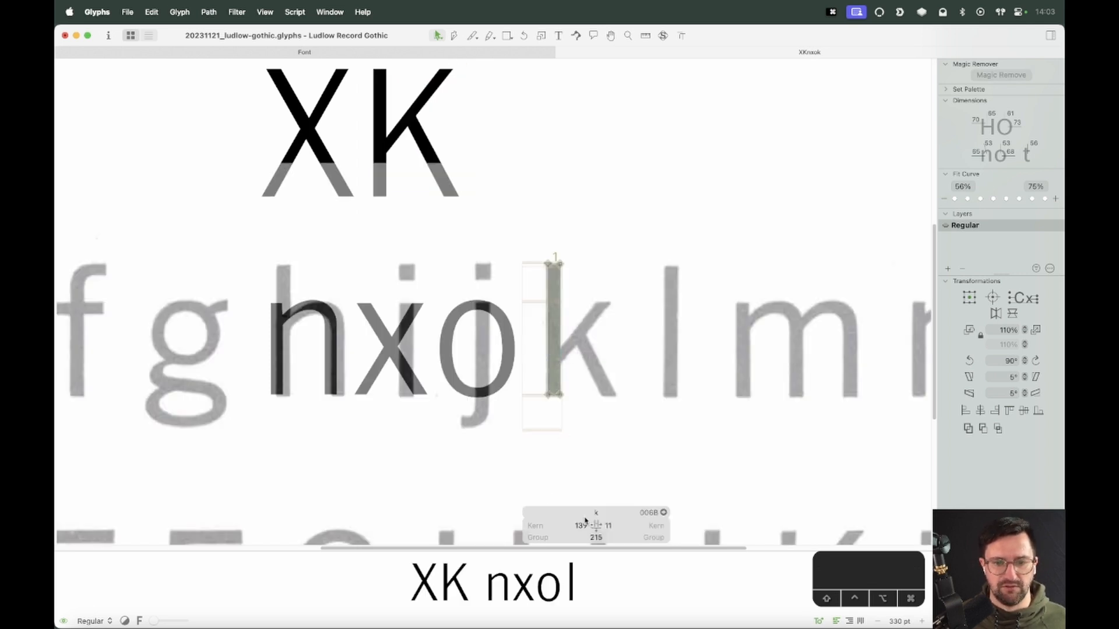
# Set the k's right sidebearing to 200 and paste the K outlines into the k
pyautogui.click(608, 525)
pyautogui.write('200')
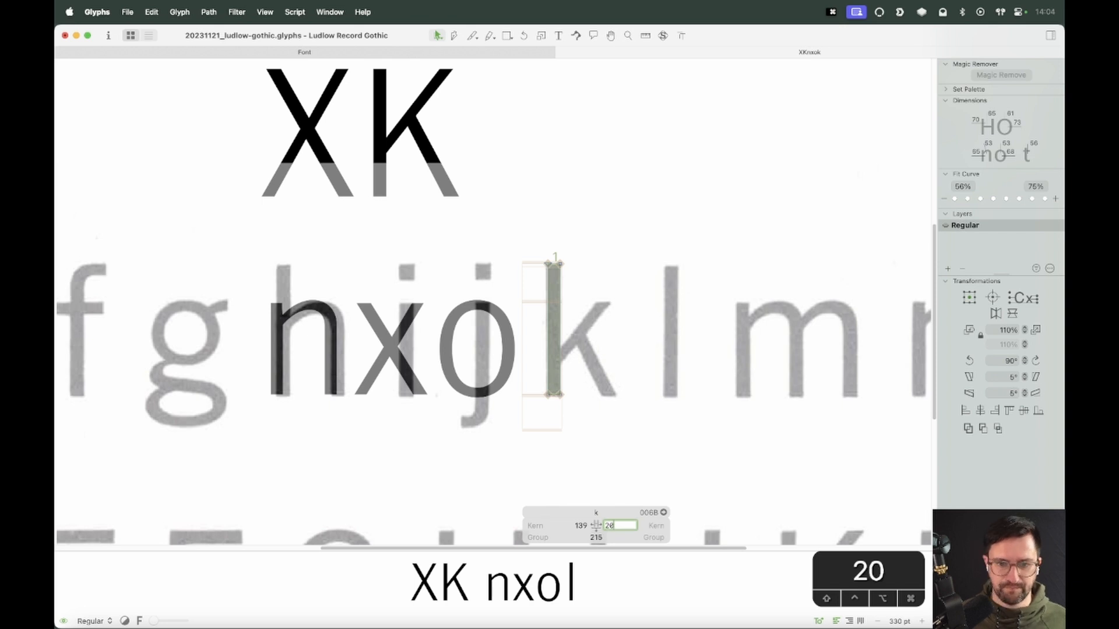
pyautogui.press('Return')
pyautogui.click(598, 329)
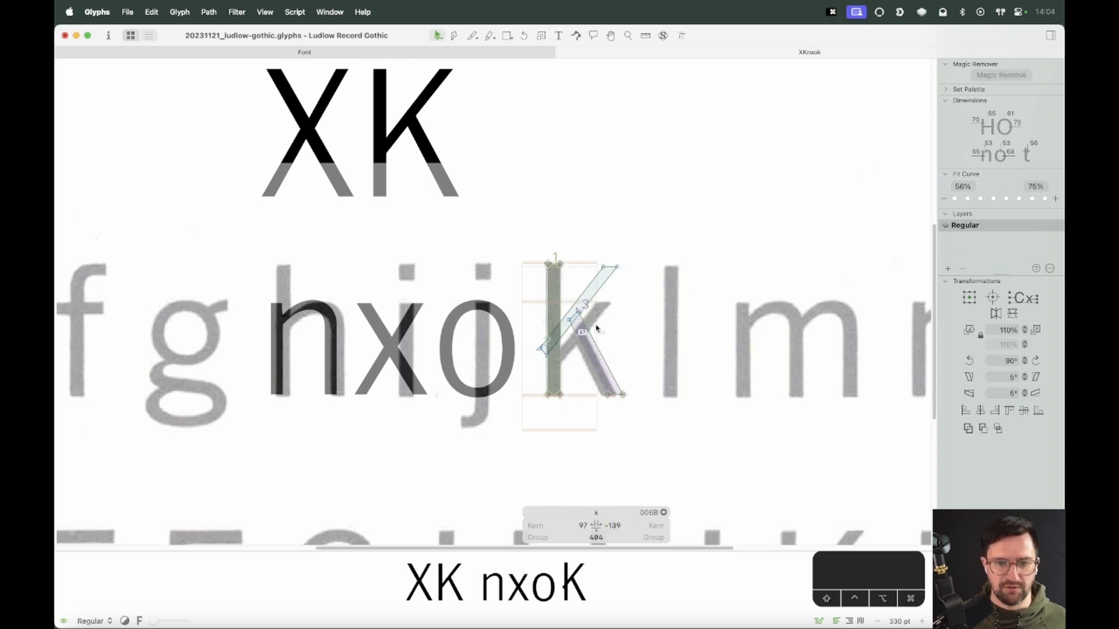
# Select the pasted diagonal strokes and drag them down to follow the scanned k's arm and leg
pyautogui.doubleClick(596, 298)
pyautogui.keyDown('shift'); pyautogui.doubleClick(595, 344); pyautogui.keyUp('shift')
pyautogui.click(593, 351)
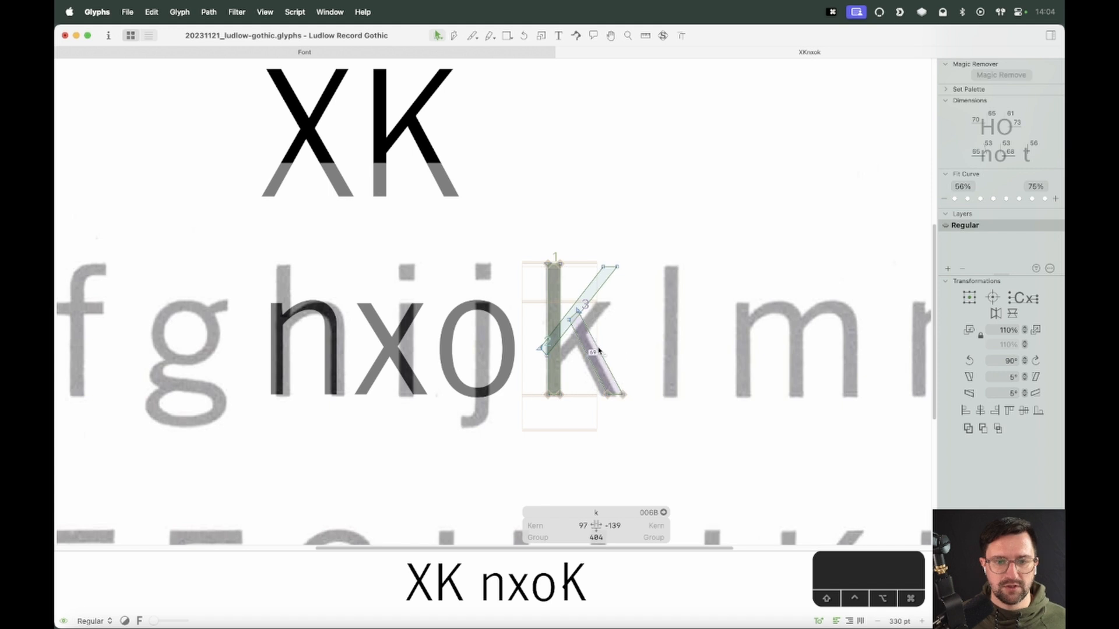
pyautogui.doubleClick(597, 347)
pyautogui.press('z')
pyautogui.moveTo(676, 239); pyautogui.dragTo(501, 434)
pyautogui.press('v')
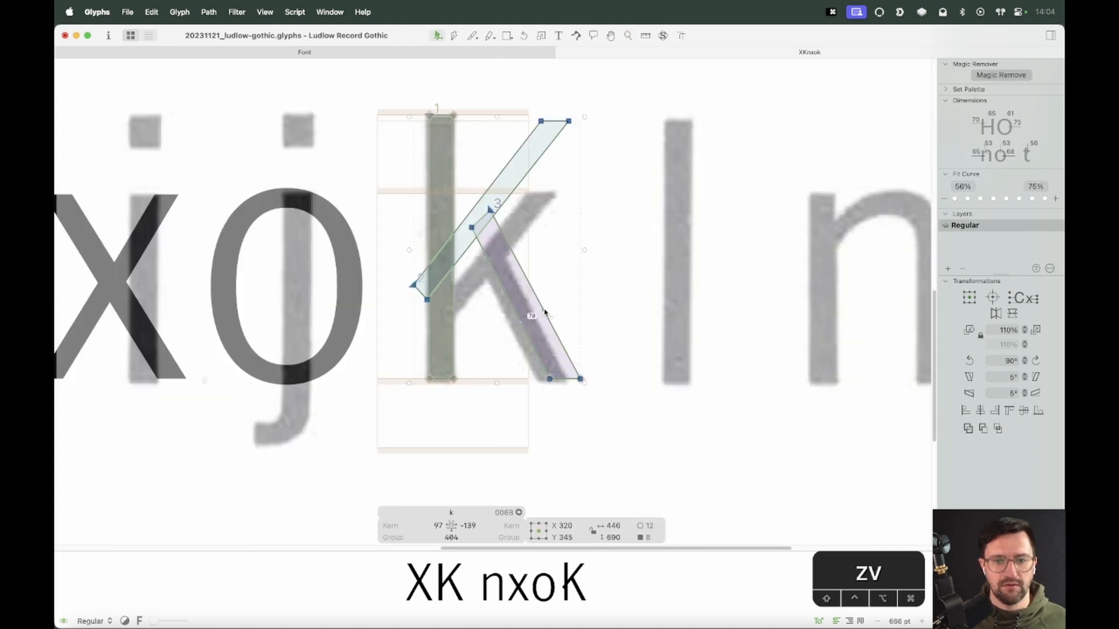
pyautogui.keyDown('shift'); pyautogui.doubleClick(521, 185); pyautogui.keyUp('shift')
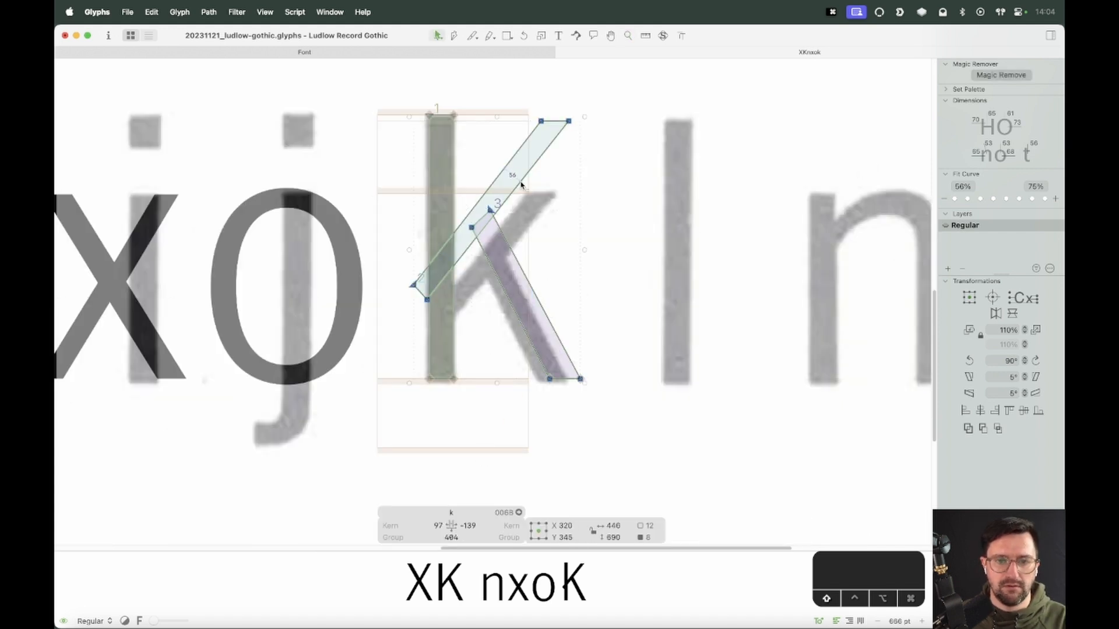
pyautogui.moveTo(576, 125); pyautogui.dragTo(579, 162)
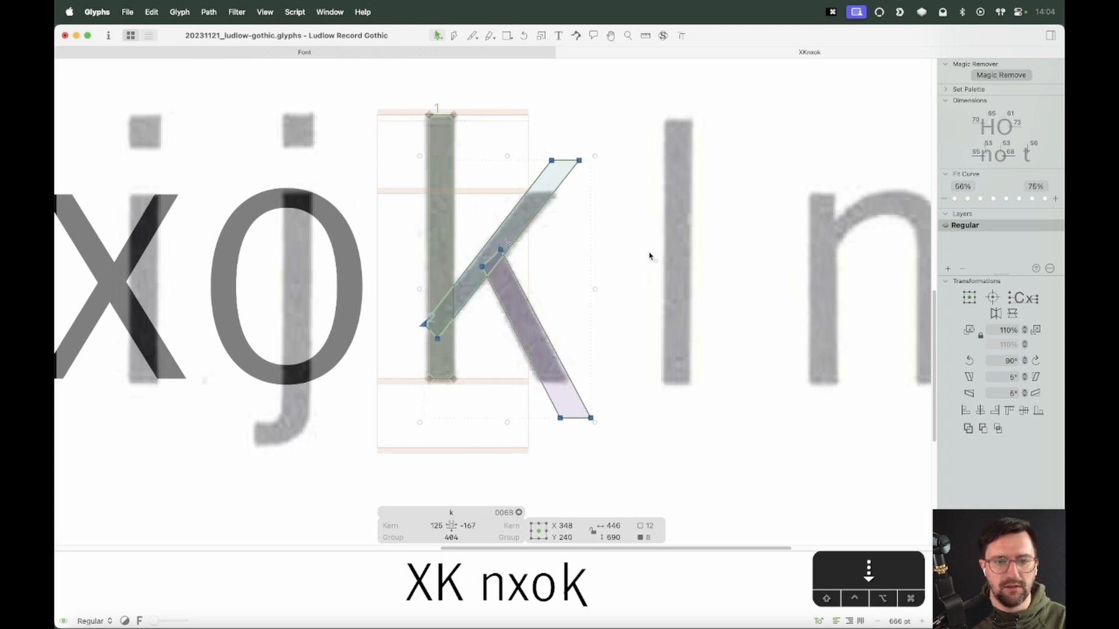
# Set the k's left metric key to n and its right metric key to o
pyautogui.click(645, 271)
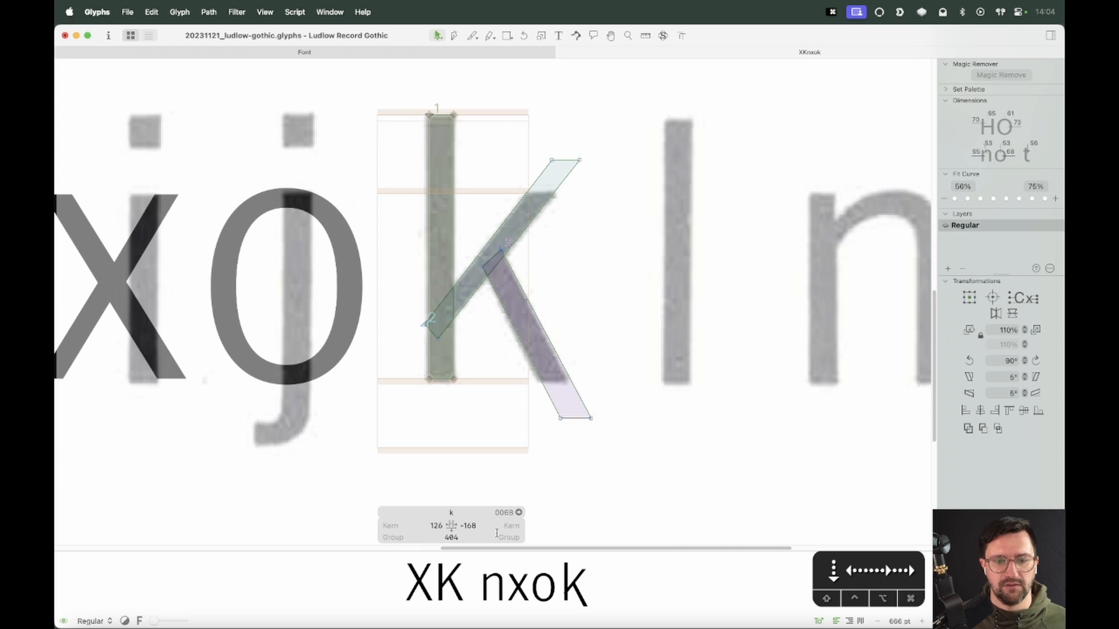
pyautogui.click(418, 525)
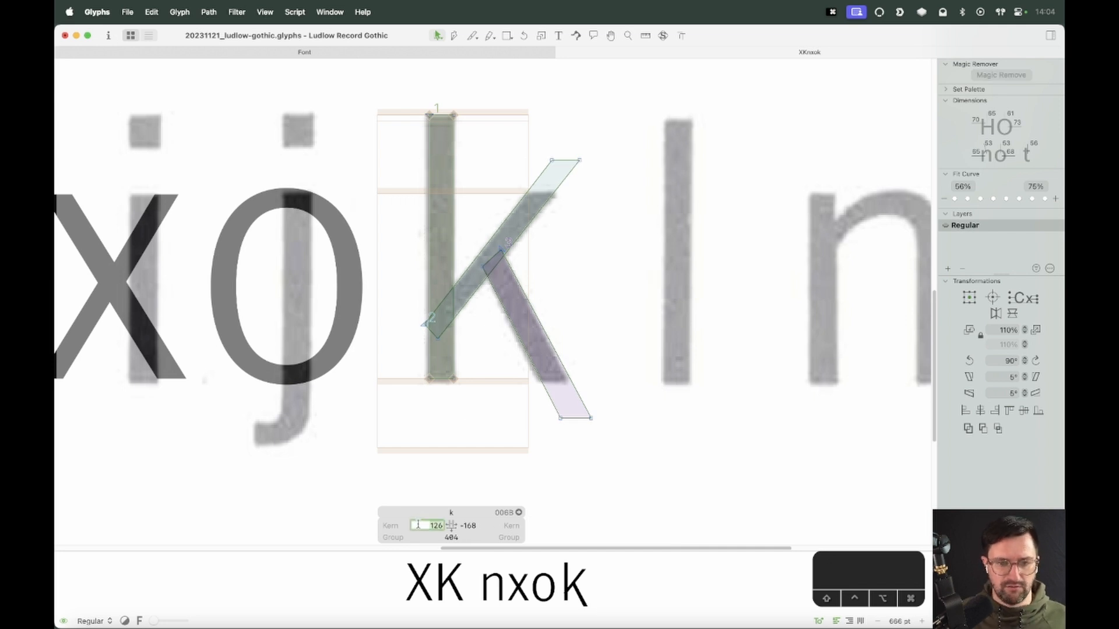
pyautogui.write('n')
pyautogui.press('Tab')
pyautogui.write('o')
pyautogui.press('Return')
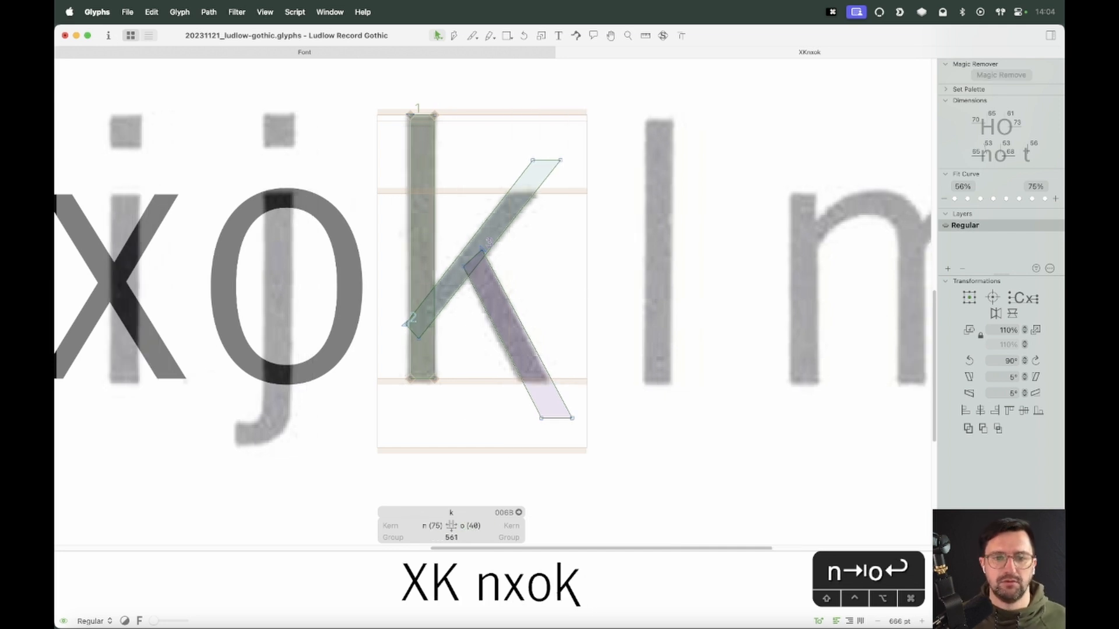
# Change the k's right metric key to b
pyautogui.click(466, 526)
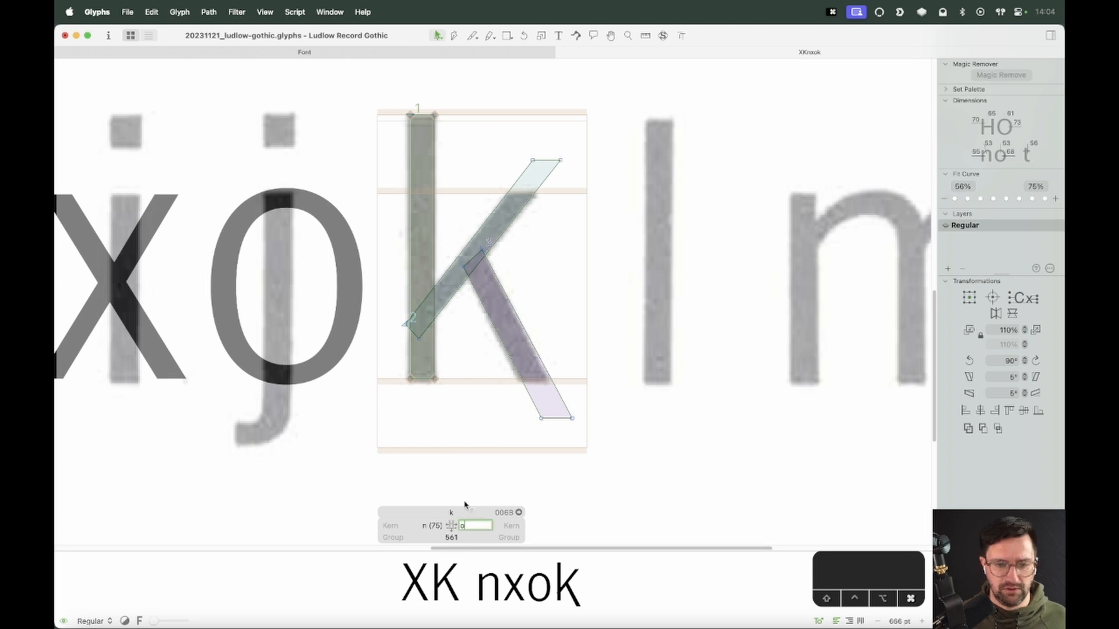
pyautogui.write('b')
pyautogui.press('Return')
# Preview the k beside the x and o in the text line
pyautogui.press('space')
pyautogui.scroll(5, 488, 248)
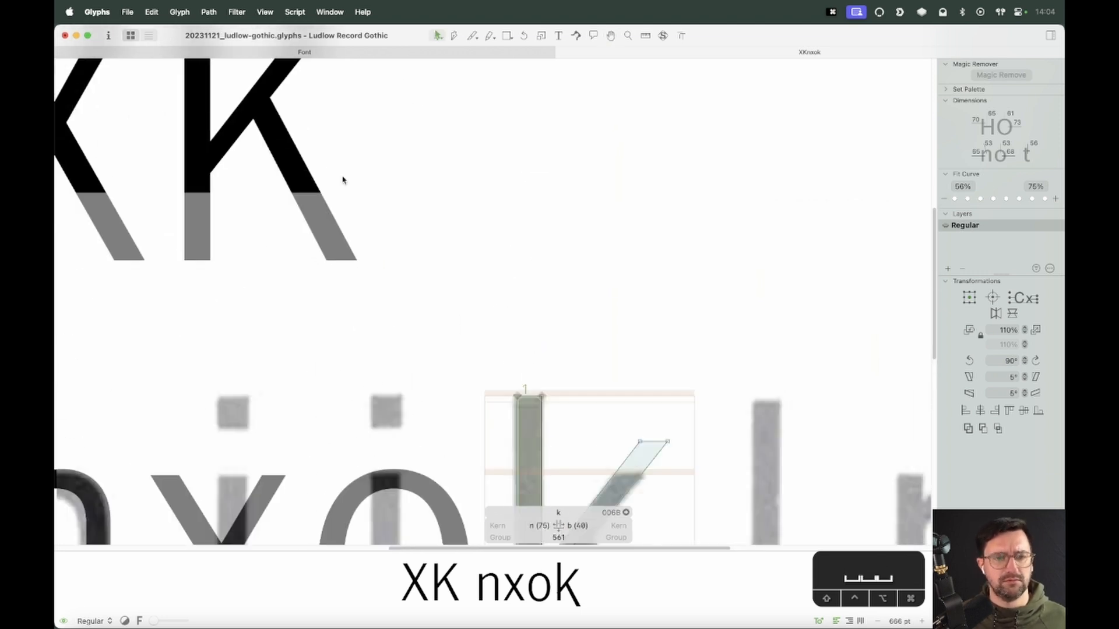
pyautogui.doubleClick(342, 180)
pyautogui.press('space')
pyautogui.moveTo(592, 476); pyautogui.dragTo(527, 173)
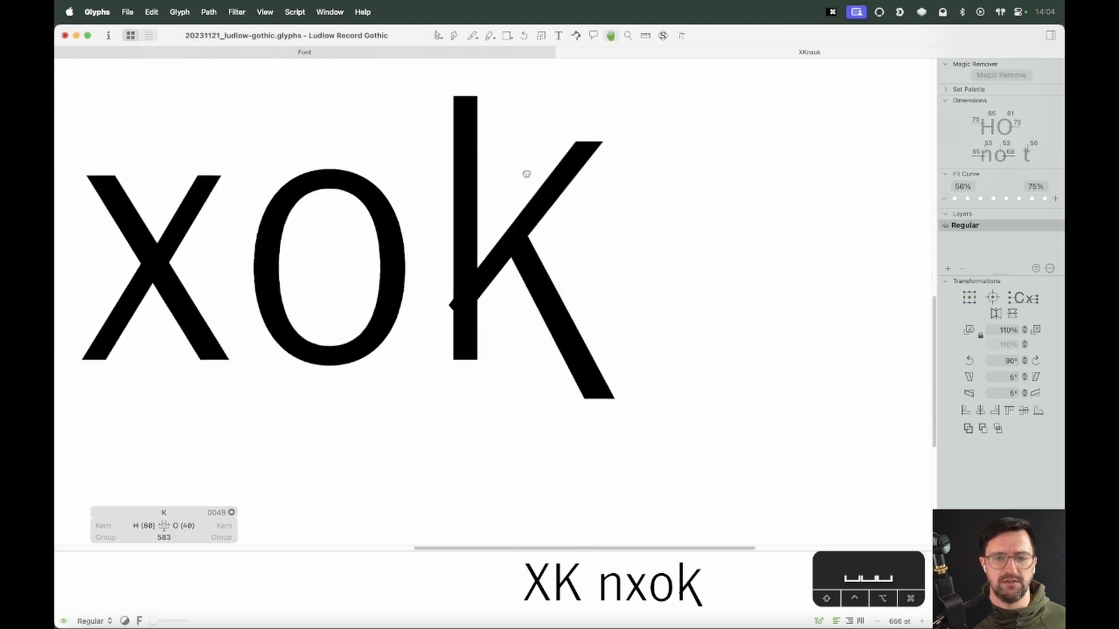
# Set the k's right metric key back to o
pyautogui.doubleClick(550, 244)
pyautogui.click(515, 524)
pyautogui.press('super+a')
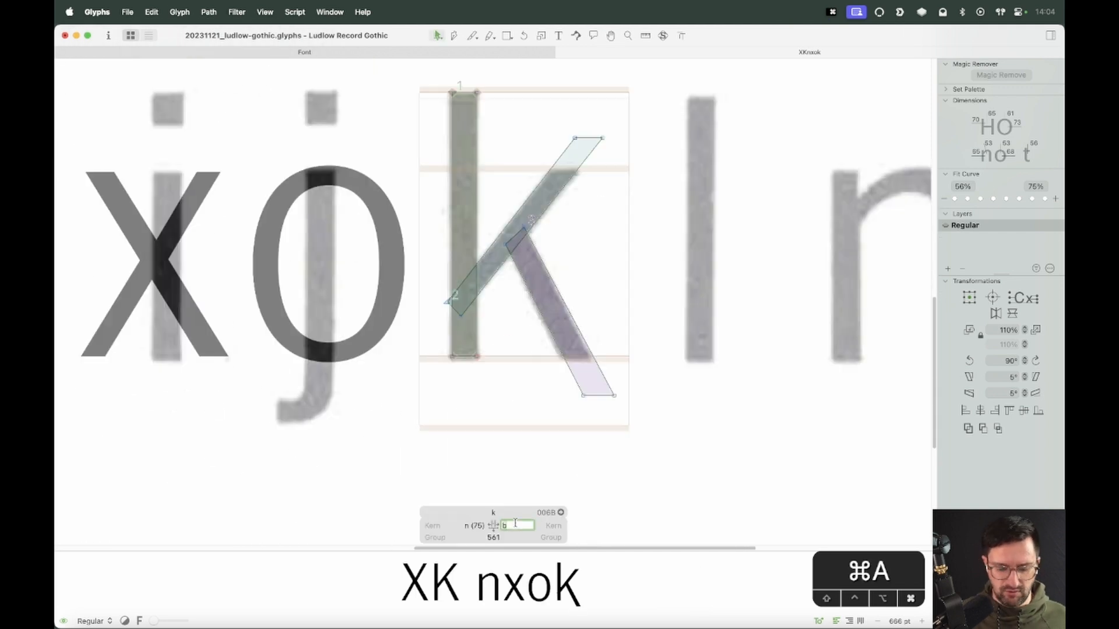
pyautogui.write('o')
pyautogui.press('Return')
# Select the top nodes of the k's upper arm and nudge them 3 units right
pyautogui.press('space')
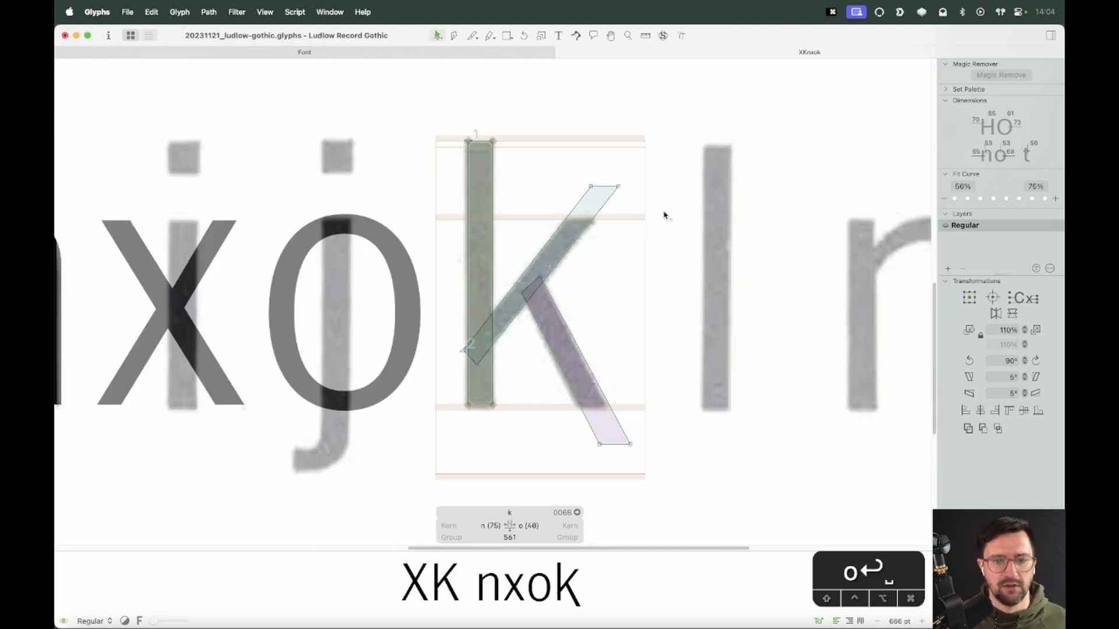
pyautogui.press('z')
pyautogui.moveTo(709, 153); pyautogui.dragTo(388, 465)
pyautogui.press('v')
pyautogui.moveTo(620, 96); pyautogui.dragTo(533, 121)
pyautogui.press('Right')
pyautogui.press('Right')
pyautogui.press('Right')
pyautogui.press('Right')
pyautogui.press('Right')
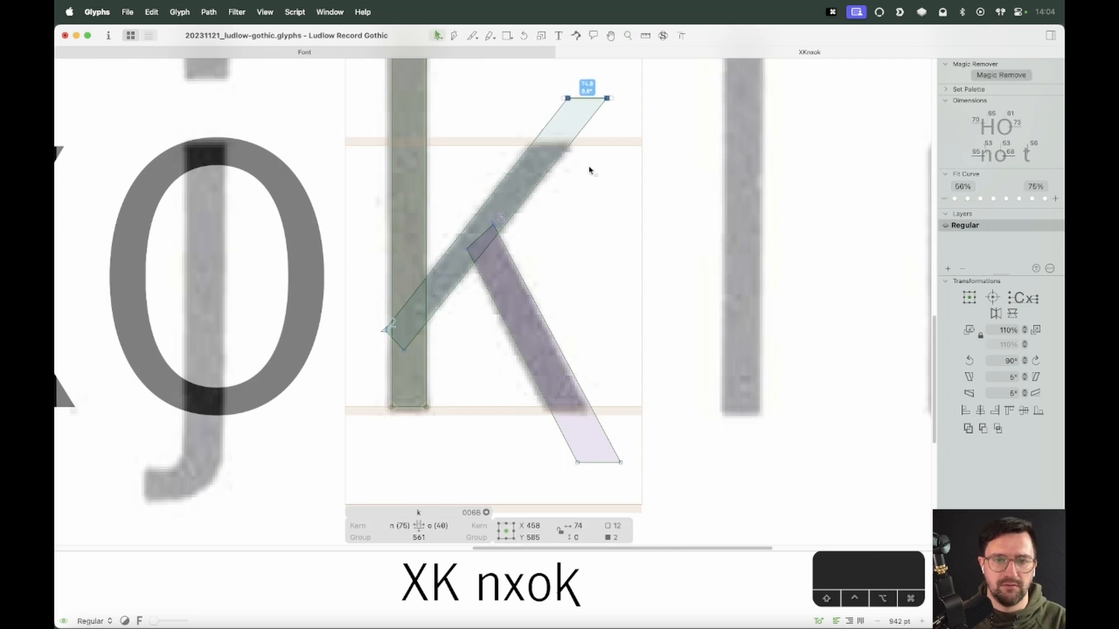
# Select the k's lower leg and nudge it 8 units left onto the scanned leg
pyautogui.click(599, 348)
pyautogui.doubleClick(563, 358)
pyautogui.hotkey('shift', 'Left')
pyautogui.press('Right')
pyautogui.press('Right')
pyautogui.press('Right')
pyautogui.press('Right')
pyautogui.press('Right')
pyautogui.press('Right')
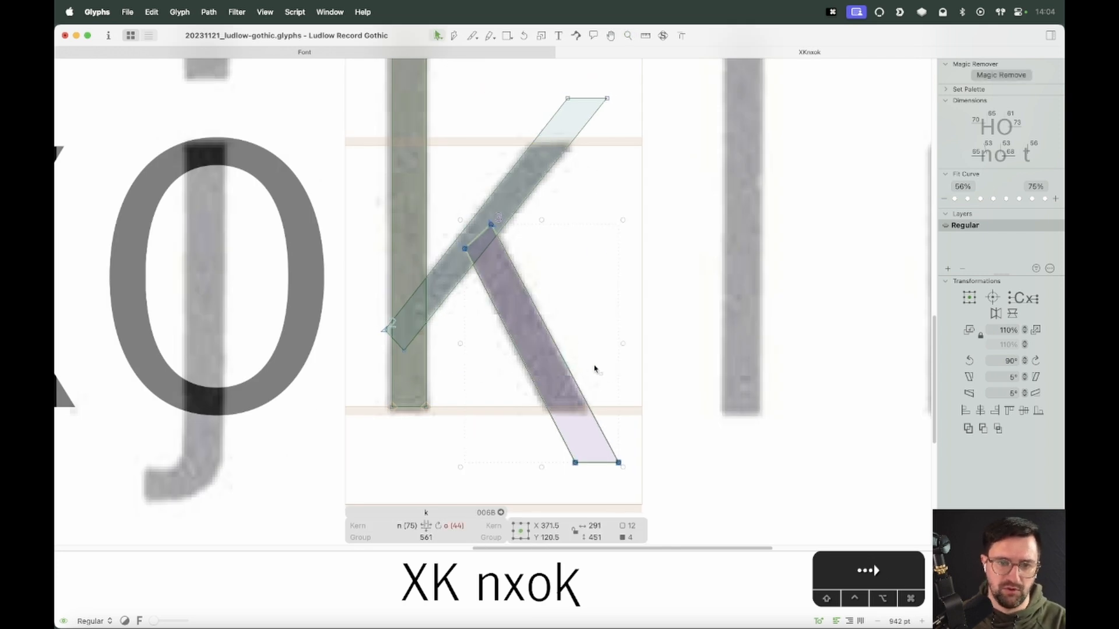
pyautogui.click(595, 369)
pyautogui.click(532, 382)
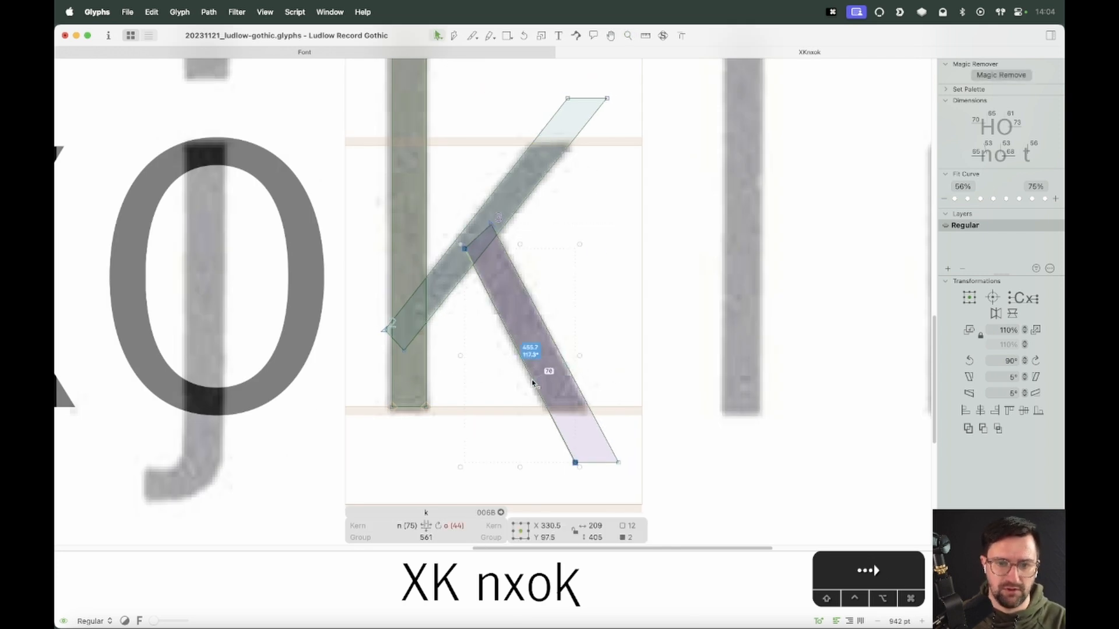
pyautogui.click(573, 383)
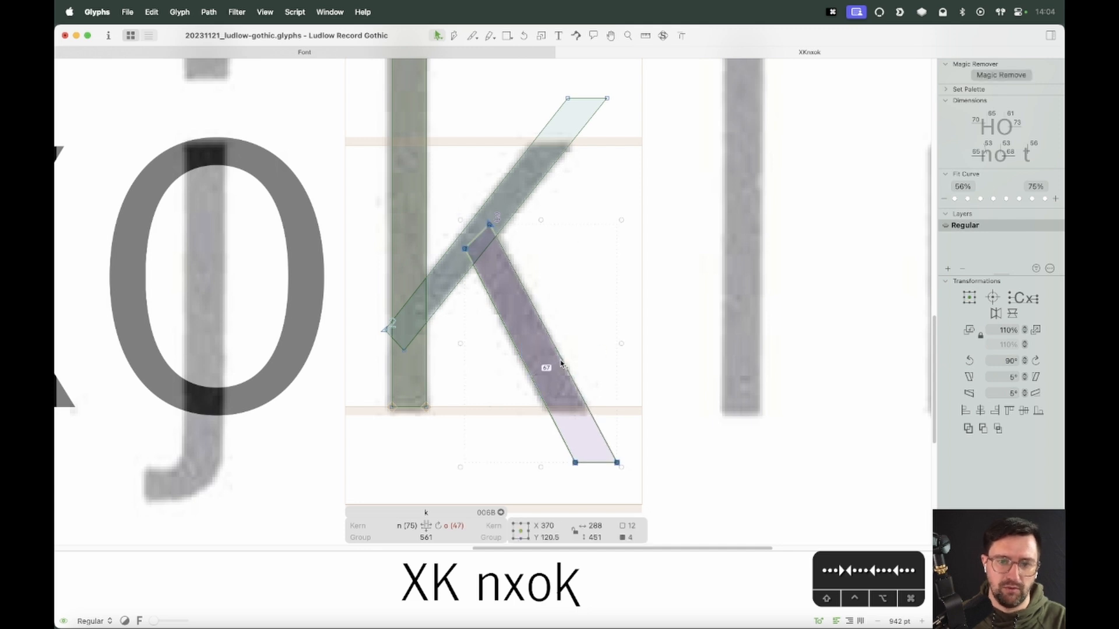
pyautogui.press('Left')
pyautogui.click(604, 357)
# Cut the lower leg at the baseline with the Knife and delete the piece below it
pyautogui.press('z')
pyautogui.moveTo(666, 337); pyautogui.dragTo(435, 512)
pyautogui.press('e')
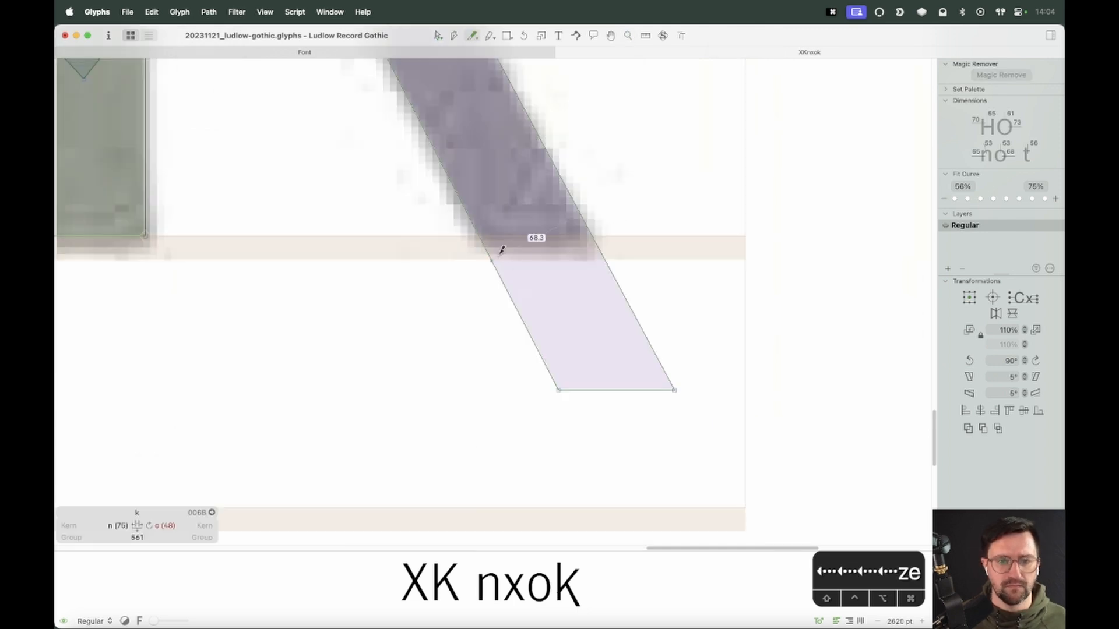
pyautogui.moveTo(451, 230); pyautogui.dragTo(682, 236)
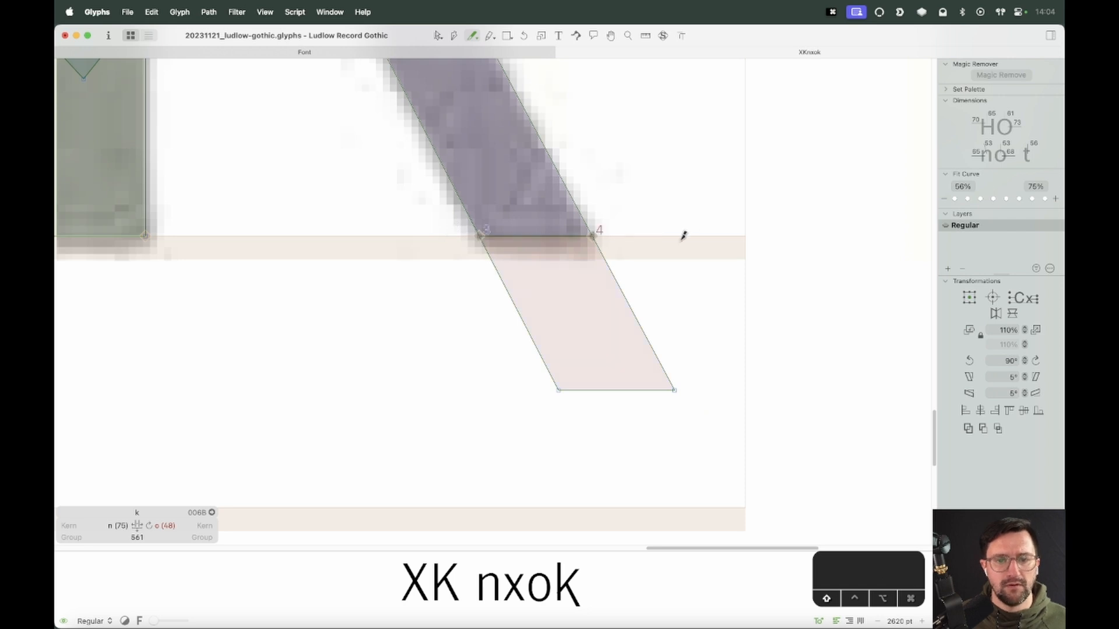
pyautogui.press('v')
pyautogui.click(621, 316)
pyautogui.press('BackSpace')
# Cut the upper arm at the x-height with the Knife and delete the piece above it
pyautogui.press('super+minus')
pyautogui.press('super+minus')
pyautogui.press('space')
pyautogui.moveTo(467, 167); pyautogui.dragTo(488, 437)
pyautogui.press('space')
pyautogui.moveTo(523, 143); pyautogui.dragTo(519, 344)
pyautogui.press('e')
pyautogui.moveTo(469, 289); pyautogui.dragTo(452, 309)
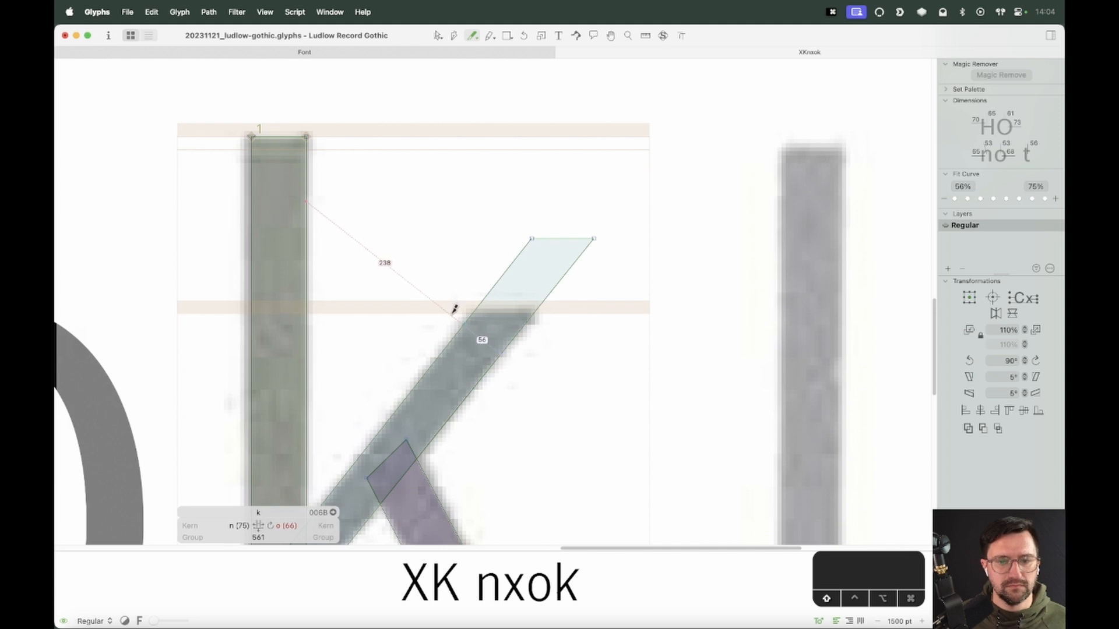
pyautogui.press('v')
pyautogui.press('BackSpace')
# Cut the arm along the stem's left edge and delete the piece protruding past the stem
pyautogui.press('super+minus')
pyautogui.press('super+minus')
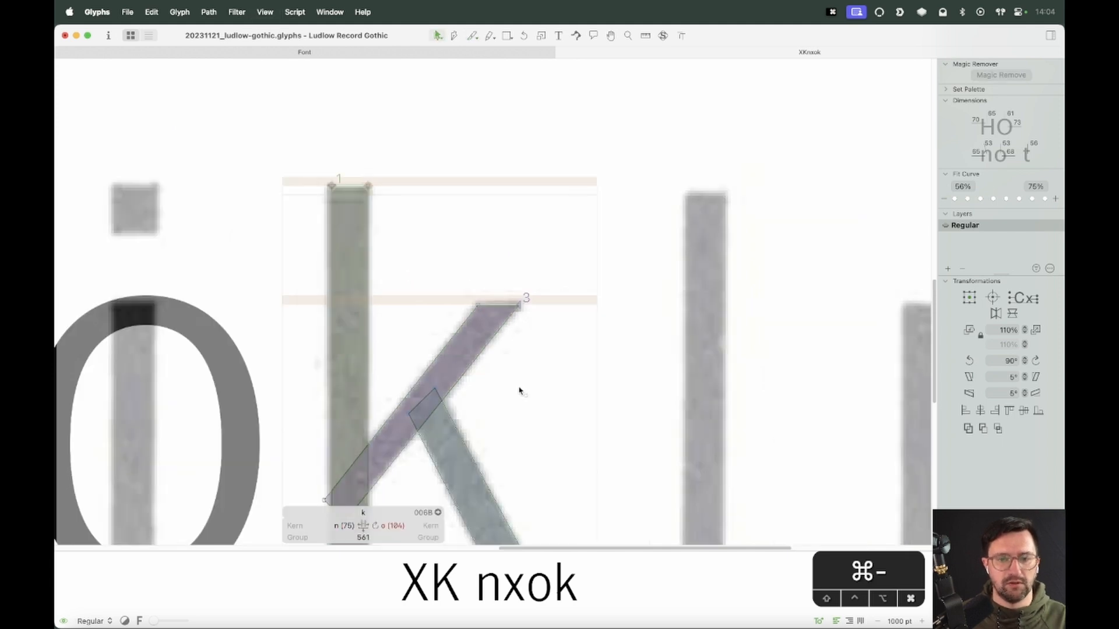
pyautogui.press('z')
pyautogui.moveTo(479, 313); pyautogui.dragTo(346, 503)
pyautogui.press('e')
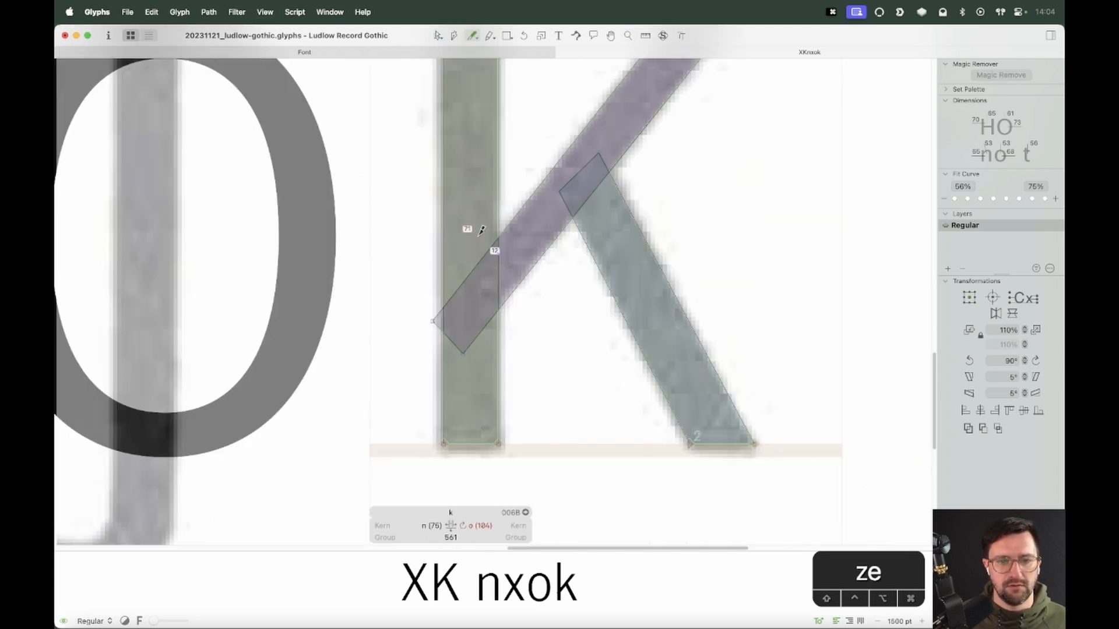
pyautogui.moveTo(480, 232); pyautogui.dragTo(484, 386)
pyautogui.press('v')
pyautogui.doubleClick(450, 340)
pyautogui.press('Delete')
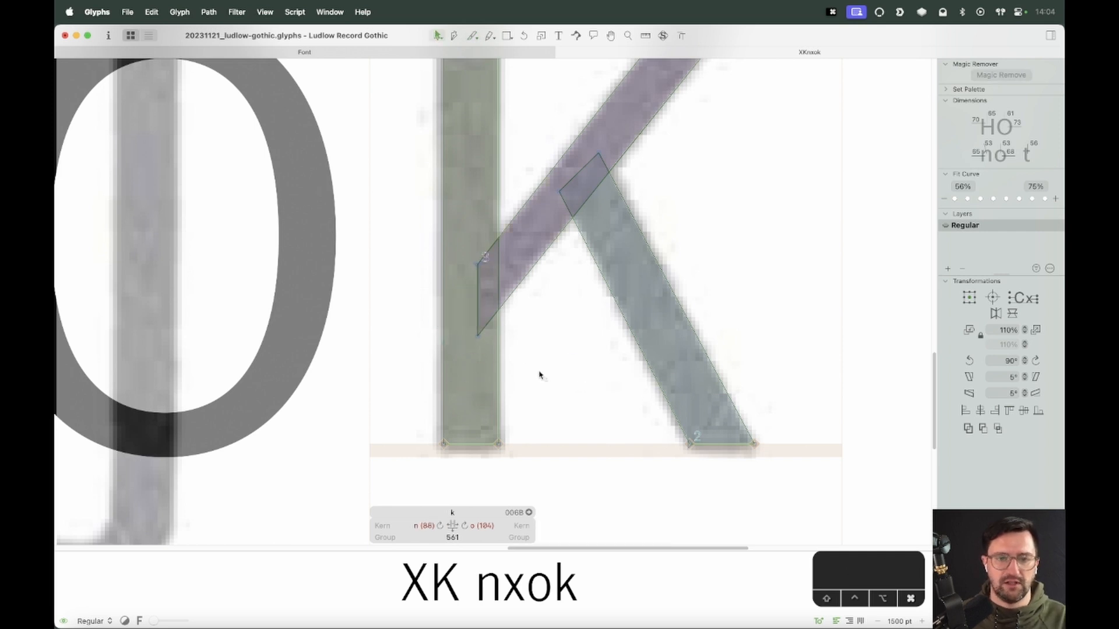
# Update the k's sidebearings from its metric keys
pyautogui.press('super+minus')
pyautogui.press('super+minus')
pyautogui.press('ctrl+super+m')
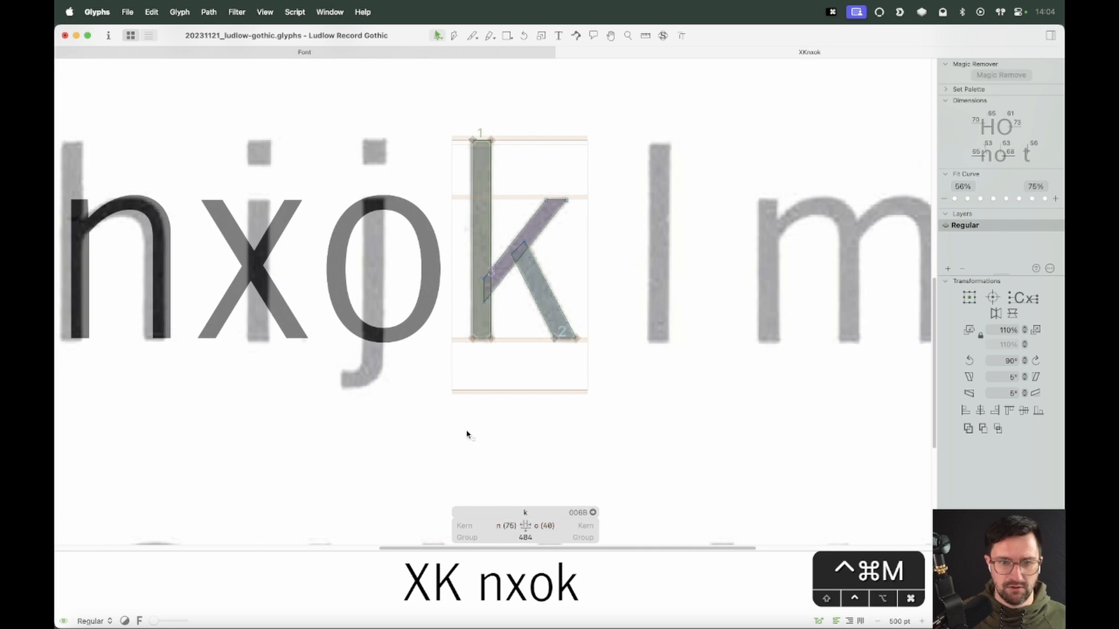
# Zoom out and review the finished k in the text line XK nxok
pyautogui.press('super+minus')
pyautogui.press('super+minus')
pyautogui.press('space')
pyautogui.moveTo(555, 285); pyautogui.dragTo(560, 348)
pyautogui.press('t')
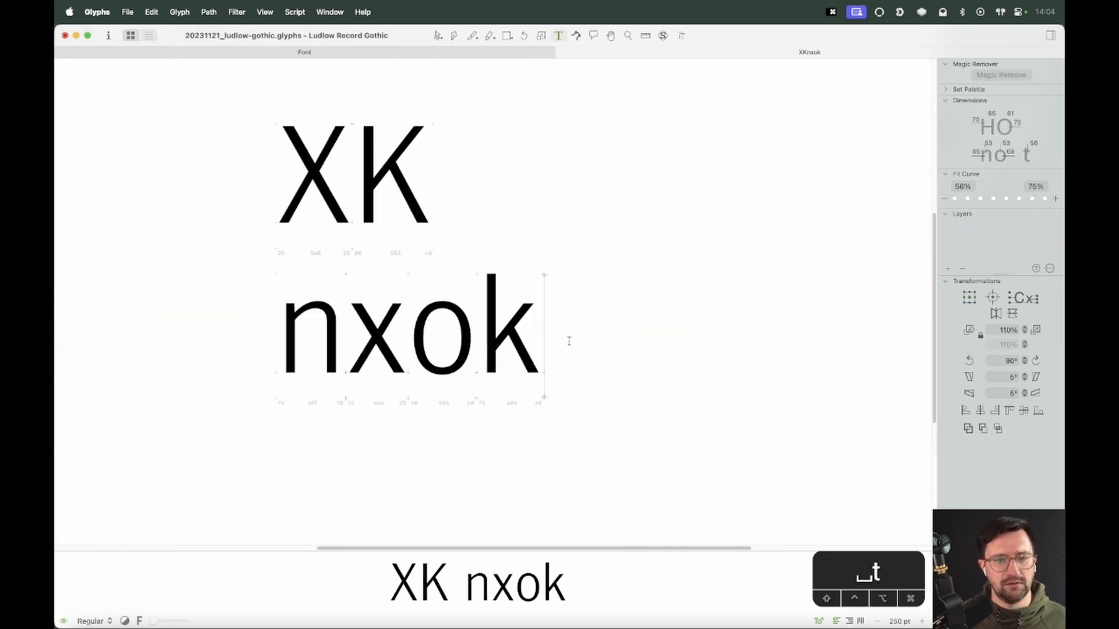
# Open the k in the text line for editing and review it against the scan
pyautogui.press('Escape')
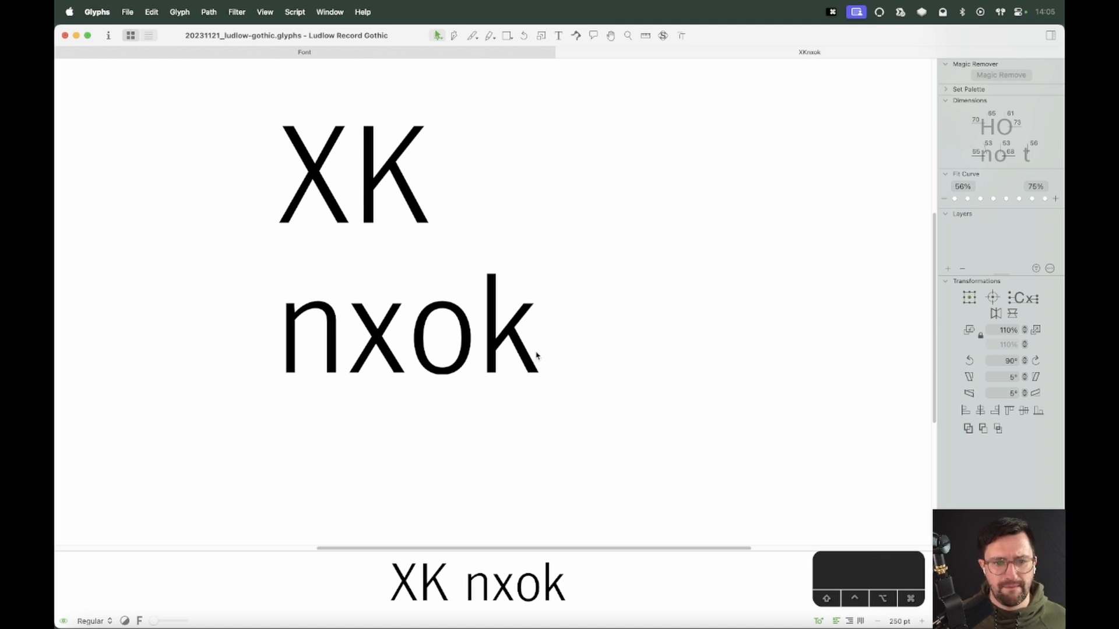
pyautogui.press('super+minus')
pyautogui.press('super+minus')
pyautogui.press('super+equal')
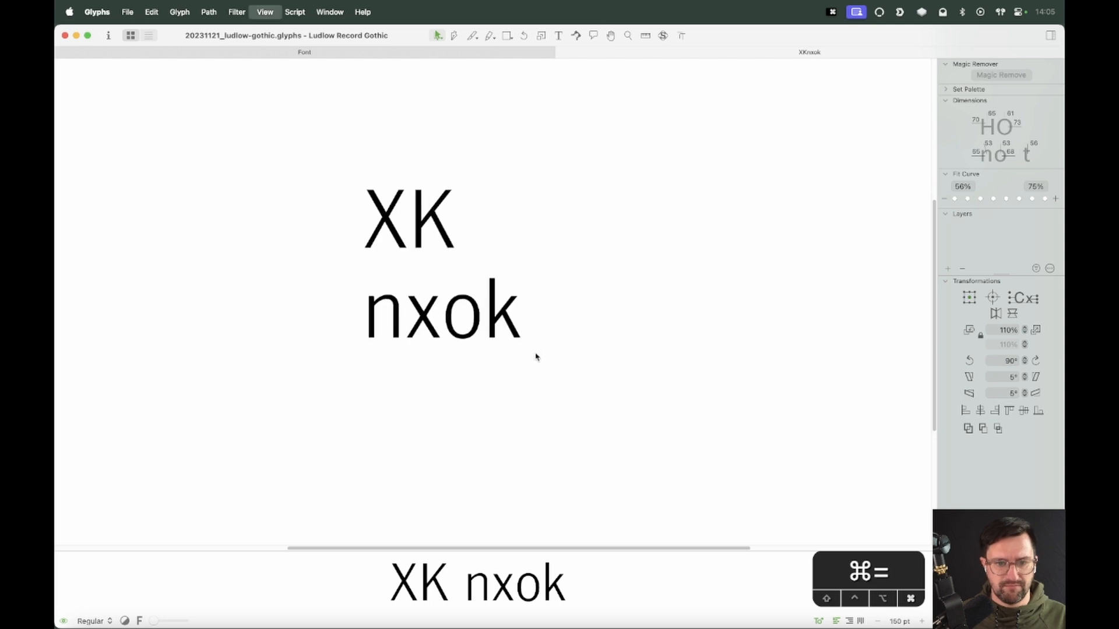
pyautogui.doubleClick(518, 327)
pyautogui.rightClick(537, 310)
pyautogui.click(542, 315)
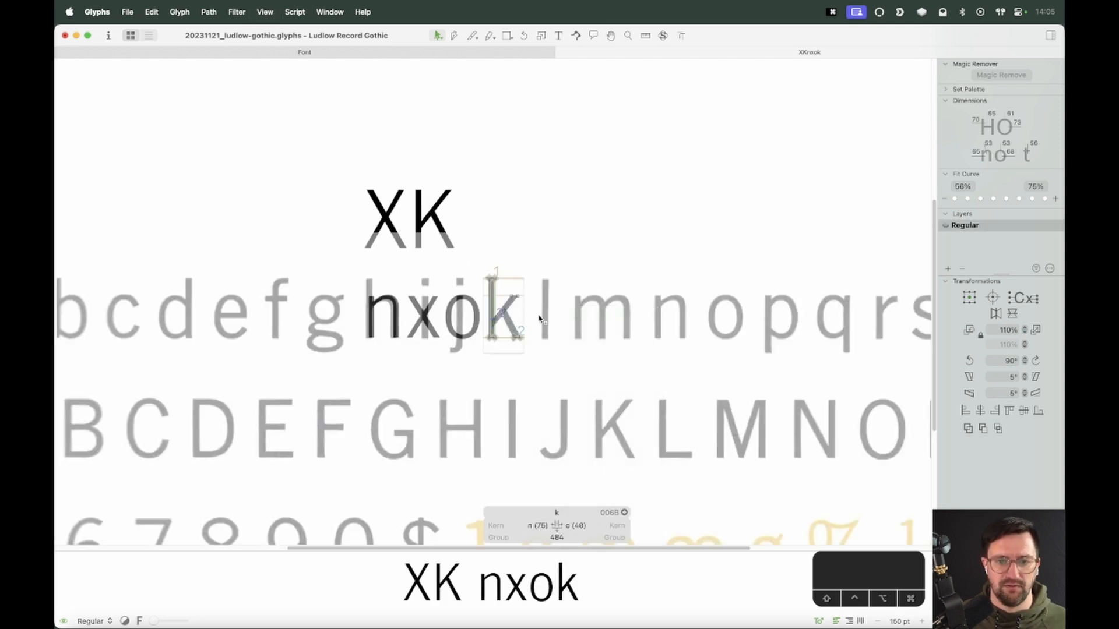
pyautogui.click(543, 320)
pyautogui.press('BackSpace')
pyautogui.press('t')
pyautogui.press('Escape')
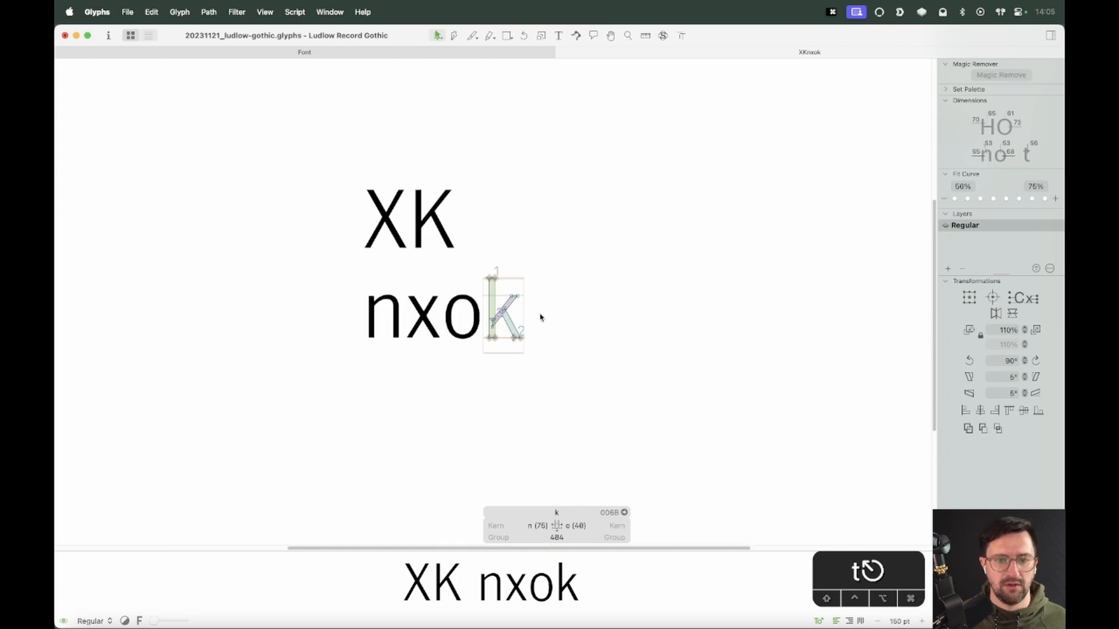
# Save the font file and return to the font overview
pyautogui.press('super+s')
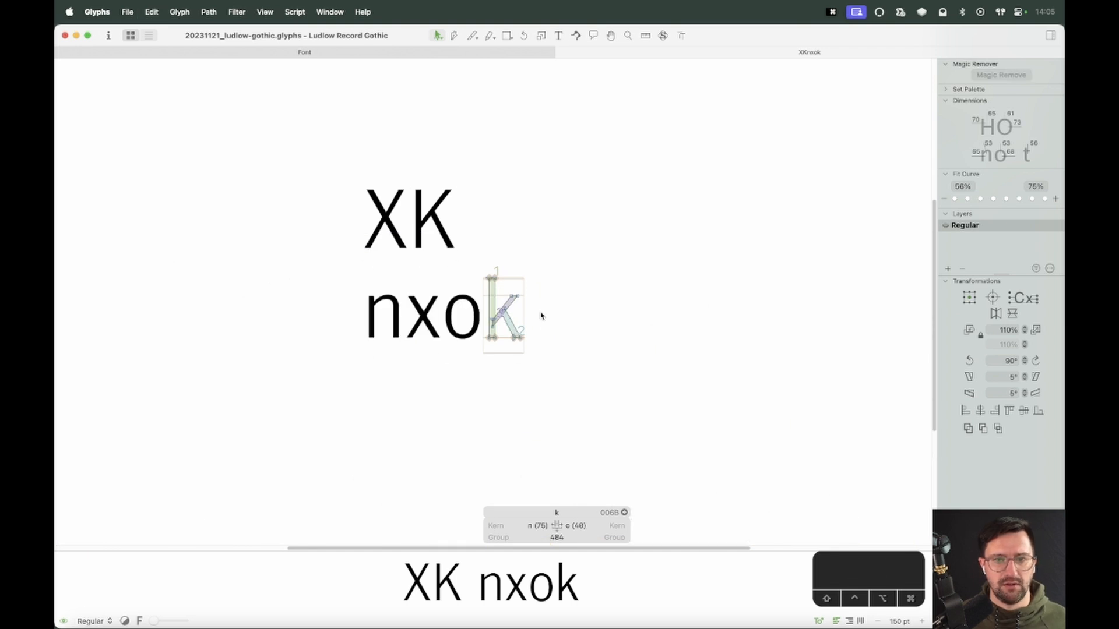
pyautogui.click(486, 53)
pyautogui.press('super+s')
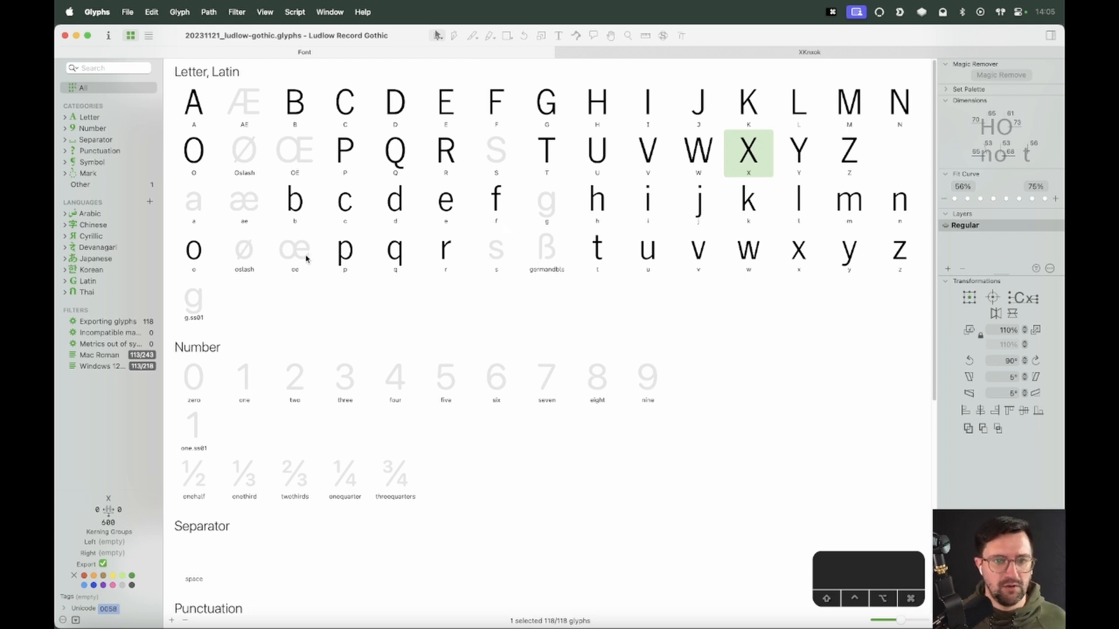
# Open the a glyph, align the specimen scan behind it and lock the image
pyautogui.doubleClick(201, 204)
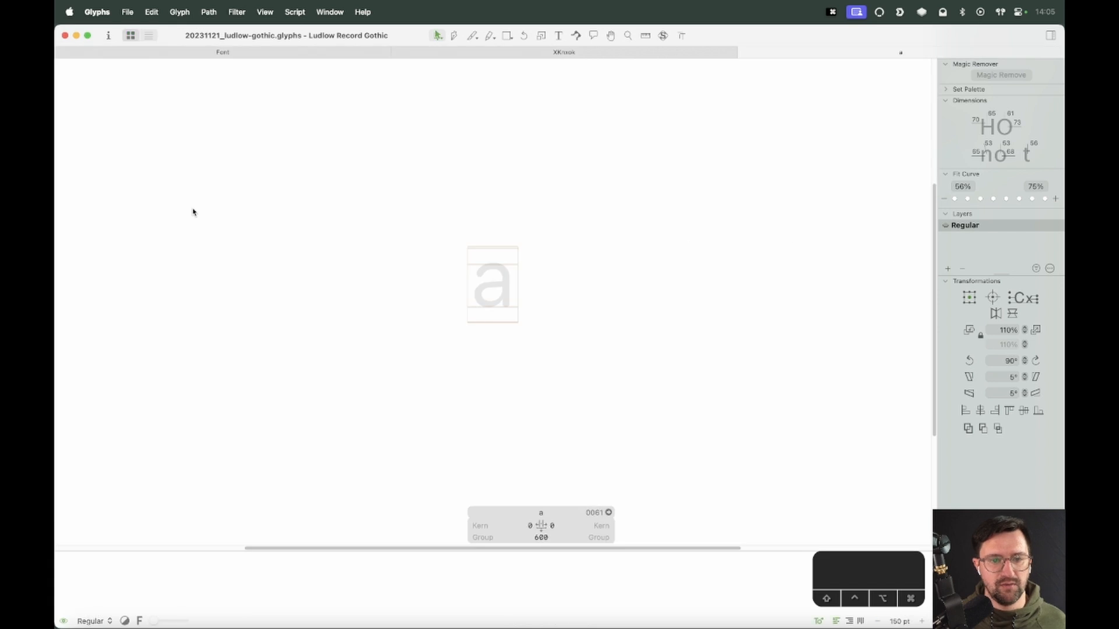
pyautogui.moveTo(134, 298); pyautogui.dragTo(627, 327)
pyautogui.rightClick(532, 278)
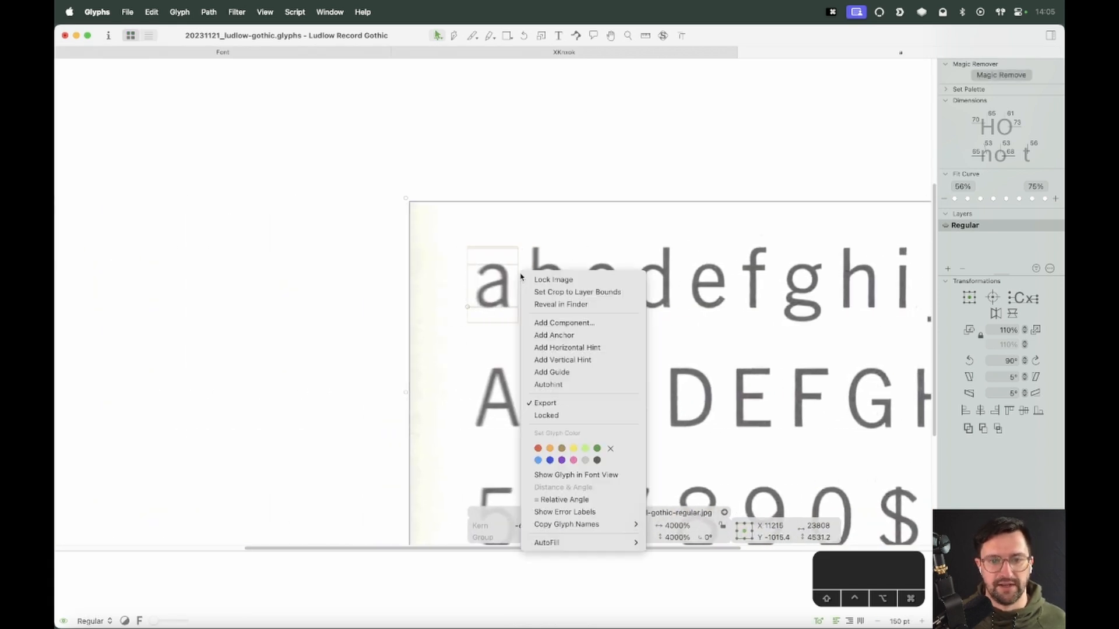
pyautogui.click(533, 278)
pyautogui.press('super+equal')
pyautogui.press('super+equal')
pyautogui.press('super+equal')
pyautogui.press('super+equal')
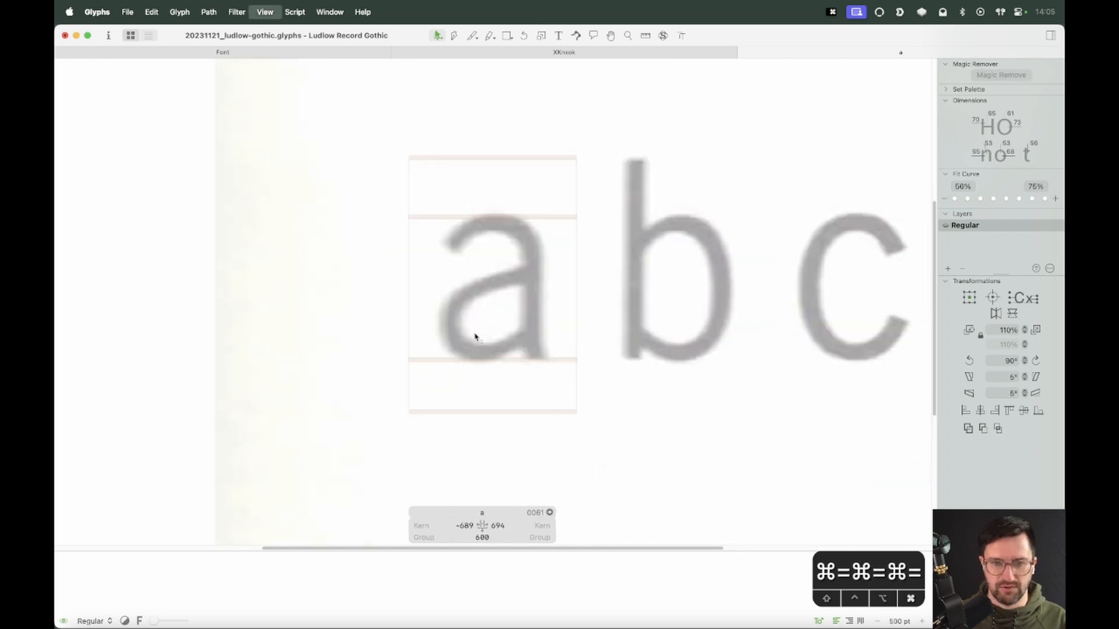
# Add e before the a in the text line and paste the e's outline into the a glyph
pyautogui.write('te')
pyautogui.press('Escape')
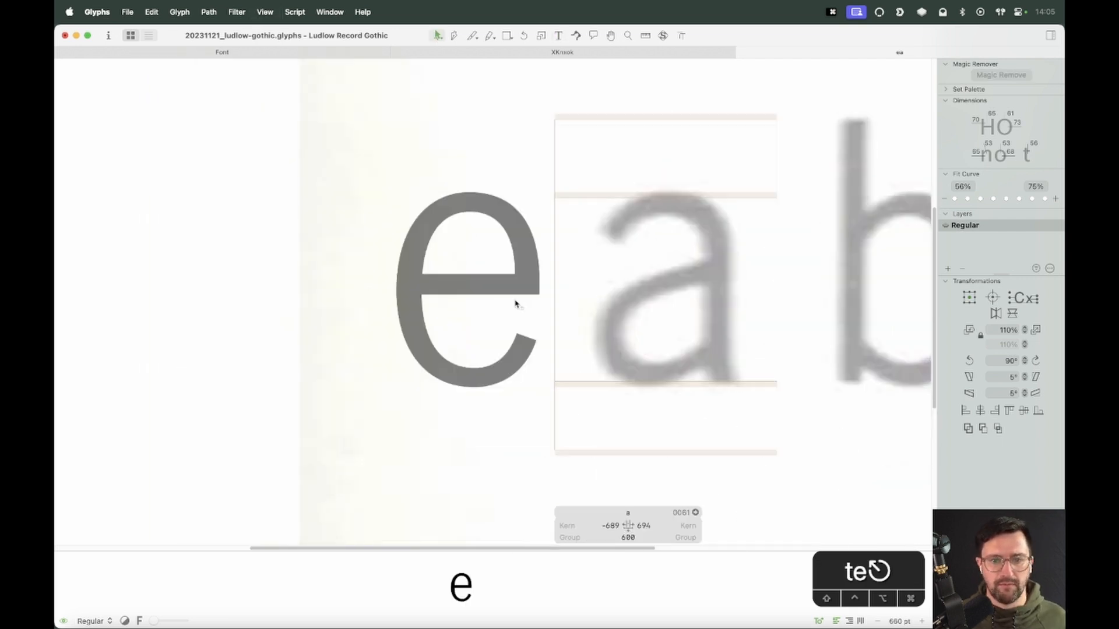
pyautogui.press('super+a')
pyautogui.doubleClick(680, 297)
pyautogui.press('super+v')
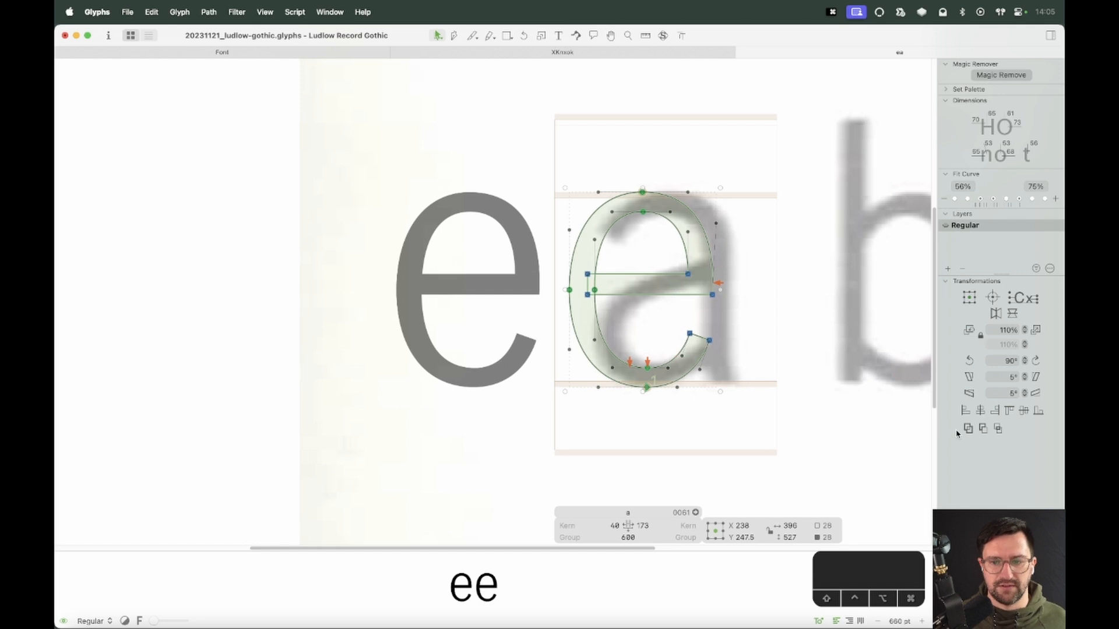
# Flip the pasted outline horizontally and vertically and shift it right over the scanned a
pyautogui.click(995, 313)
pyautogui.click(1013, 314)
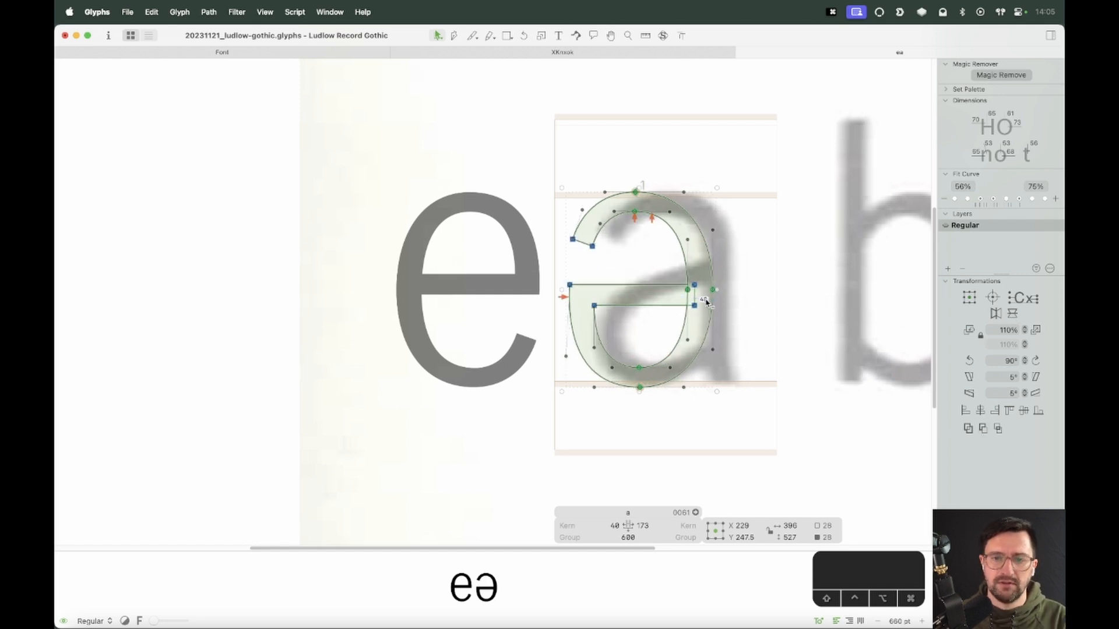
pyautogui.moveTo(714, 293); pyautogui.dragTo(743, 293)
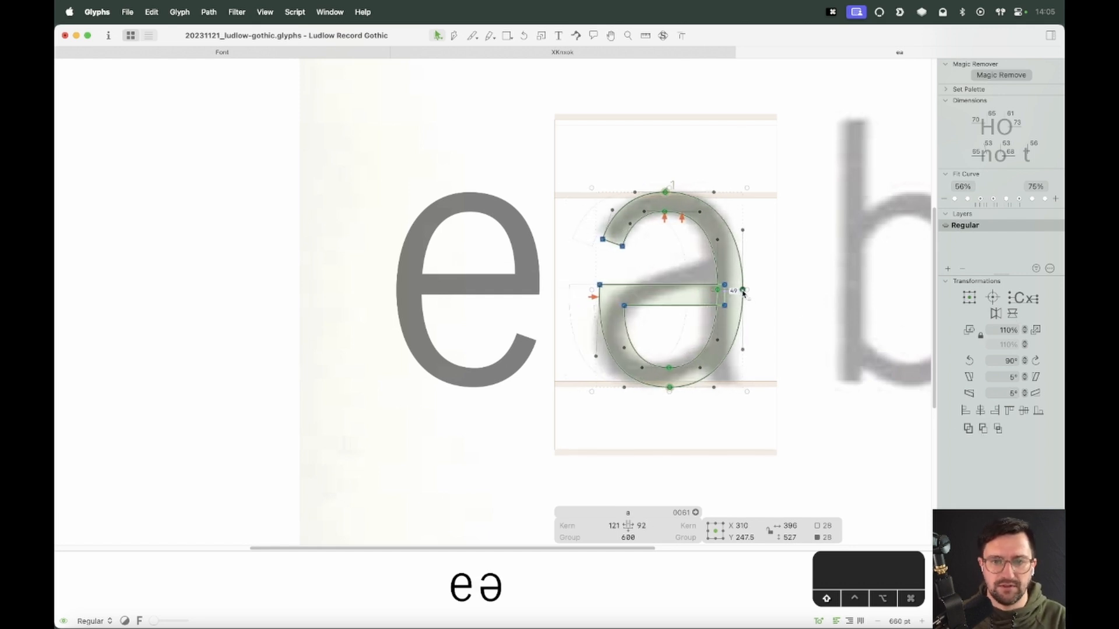
# Delete the crossbar and lower bowl segments, keeping only the top arch of the flipped e
pyautogui.click(800, 296)
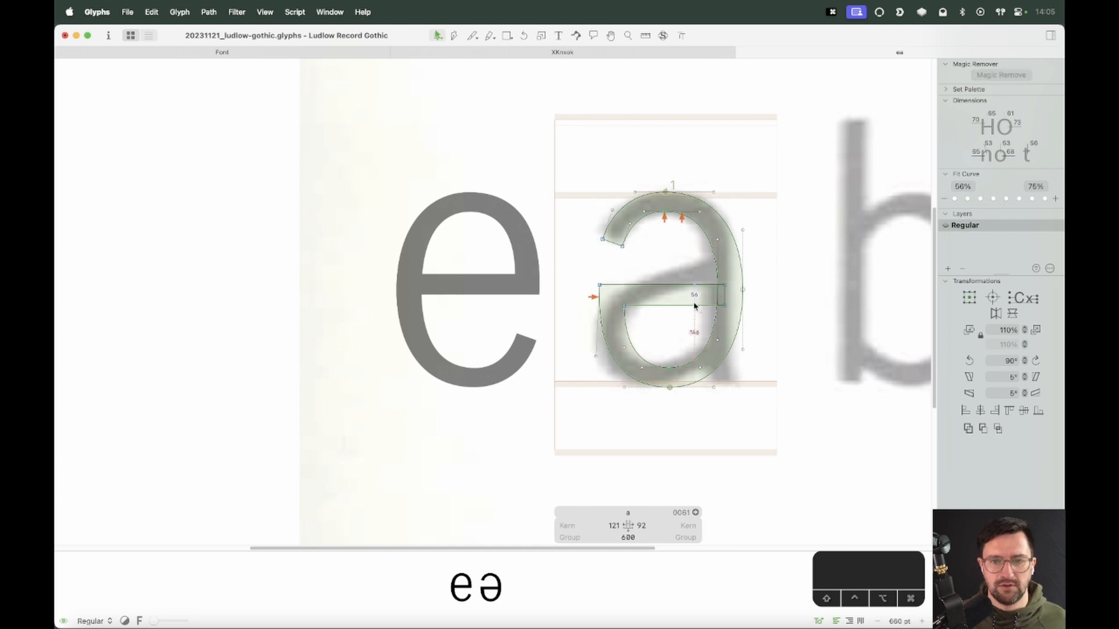
pyautogui.click(726, 292)
pyautogui.press('BackSpace')
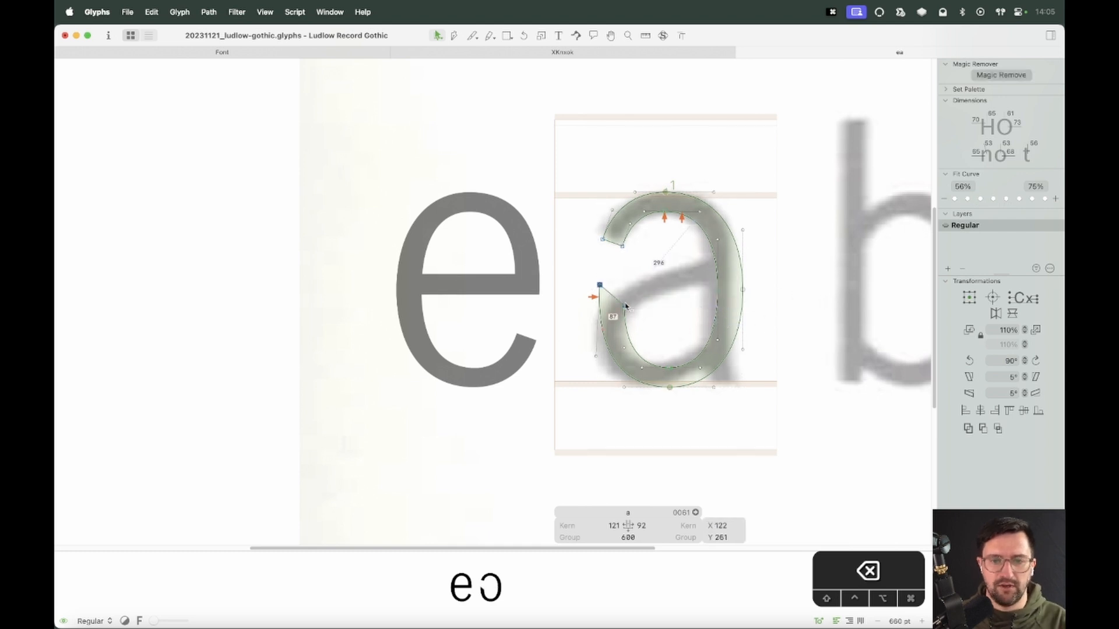
pyautogui.click(626, 305)
pyautogui.press('BackSpace')
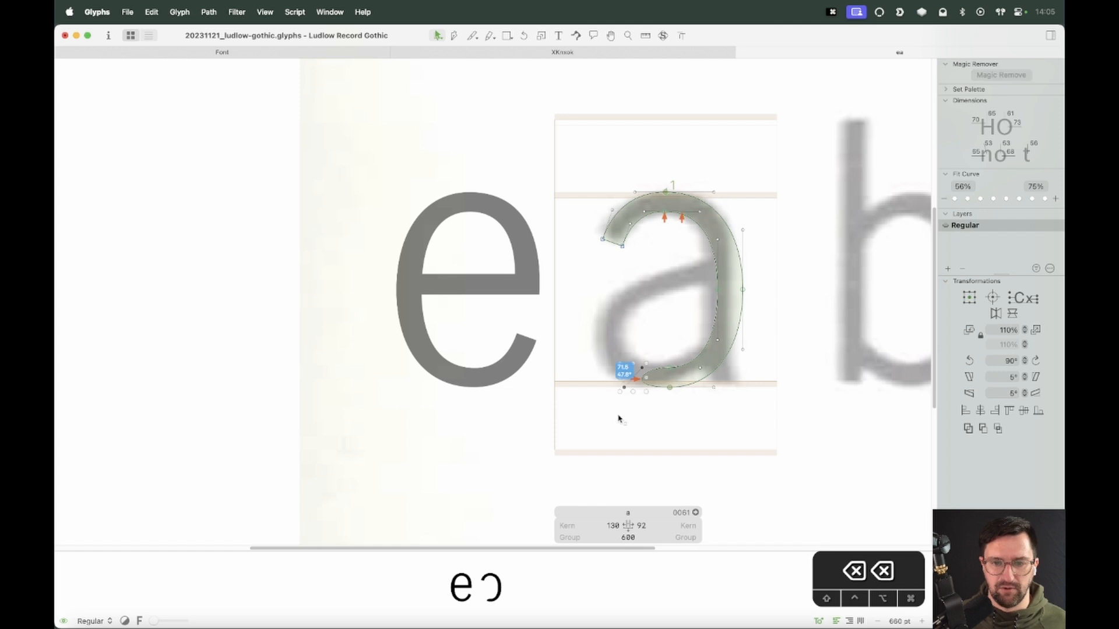
pyautogui.hotkey('alt', 'shift', 'BackSpace')
pyautogui.press('z')
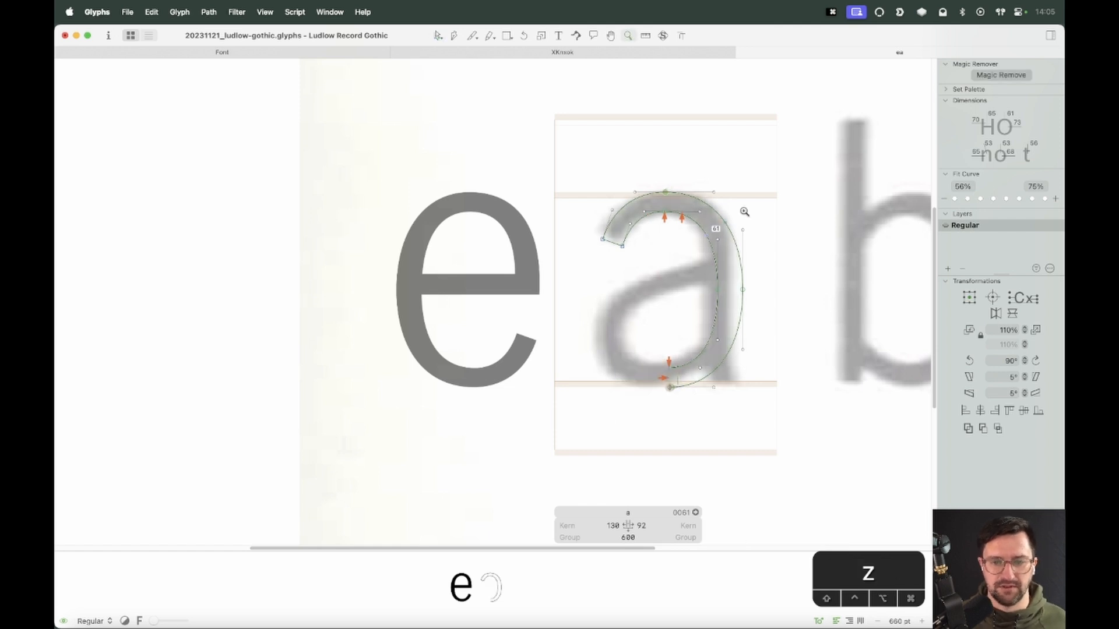
pyautogui.click(745, 211)
pyautogui.press('v')
pyautogui.moveTo(648, 215); pyautogui.dragTo(375, 409)
pyautogui.press('BackSpace')
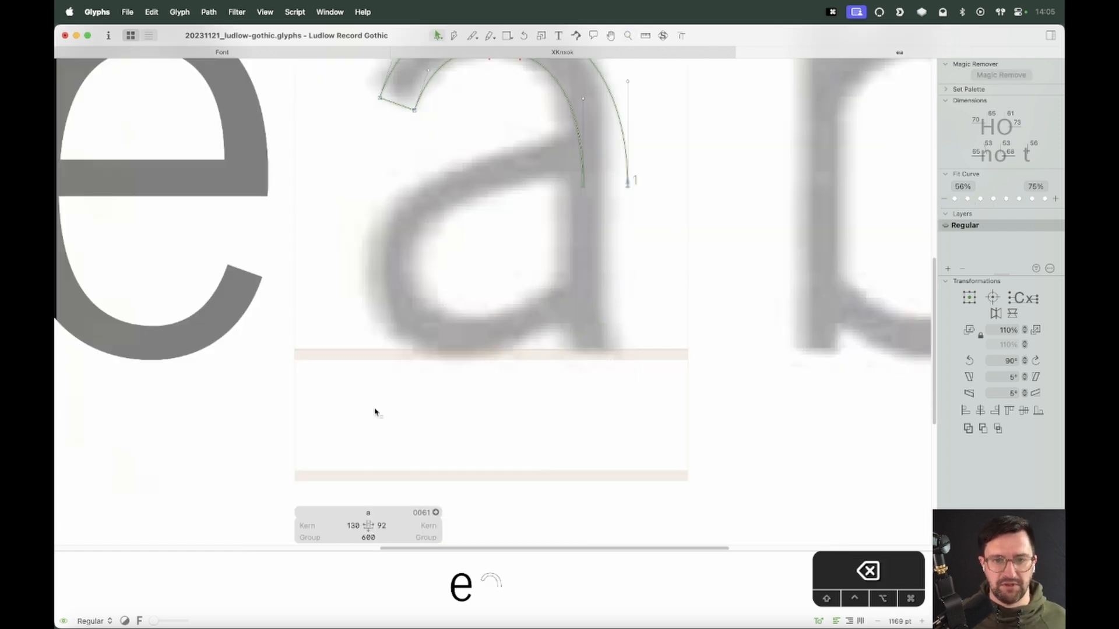
# Adjust the end point at the right end of the arch's outer contour
pyautogui.press('space')
pyautogui.moveTo(622, 265); pyautogui.dragTo(666, 403)
pyautogui.moveTo(687, 312); pyautogui.dragTo(652, 273)
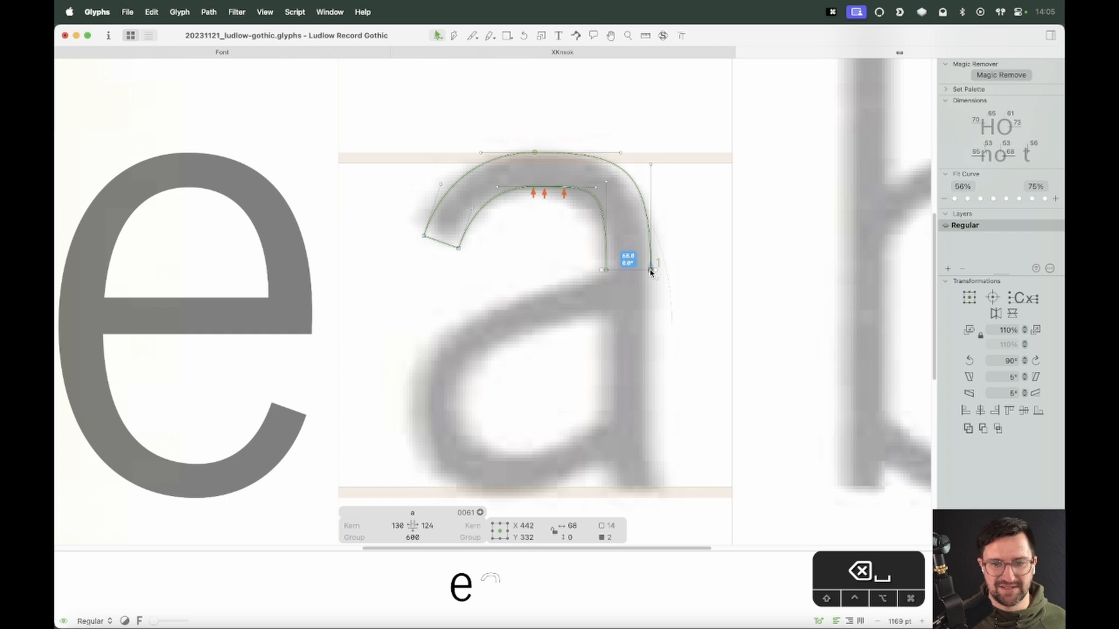
pyautogui.click(657, 311)
# Add the l to the text line after the a
pyautogui.press('space')
pyautogui.moveTo(714, 352); pyautogui.dragTo(627, 335)
pyautogui.press('t')
pyautogui.click(624, 336)
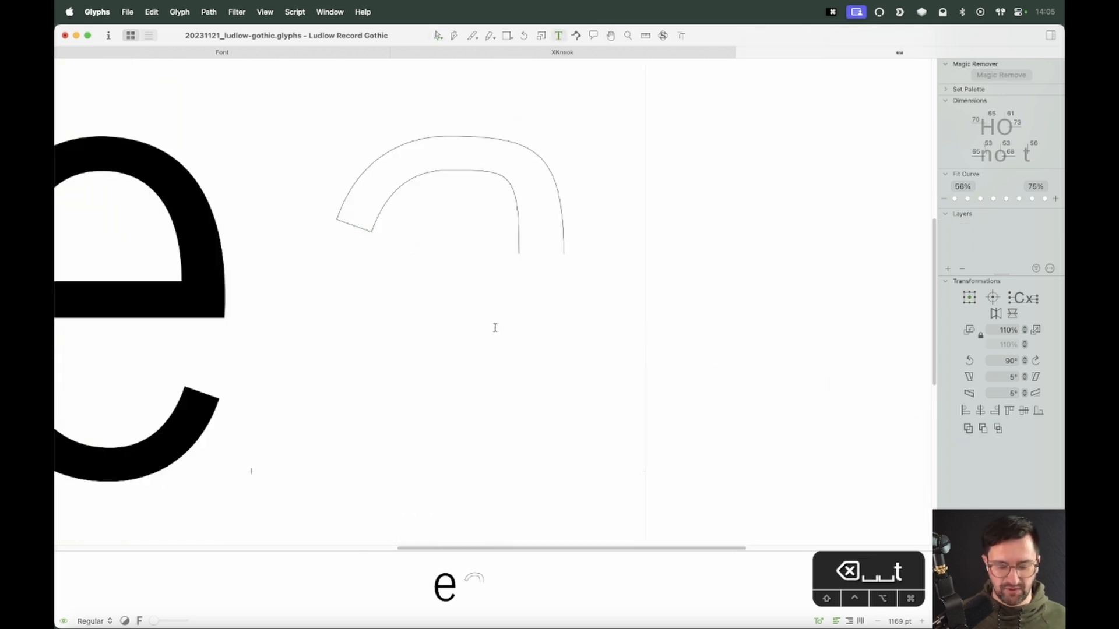
pyautogui.write('l')
pyautogui.press('Escape')
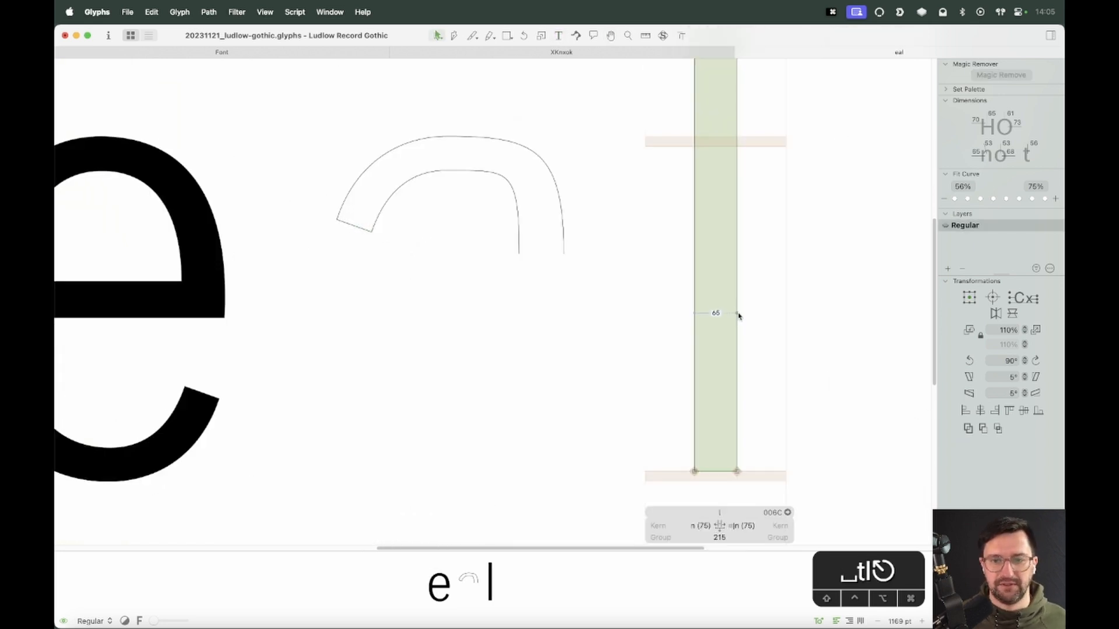
# Bring a stem shape into the a and lower its top to just below the arch
pyautogui.doubleClick(540, 317)
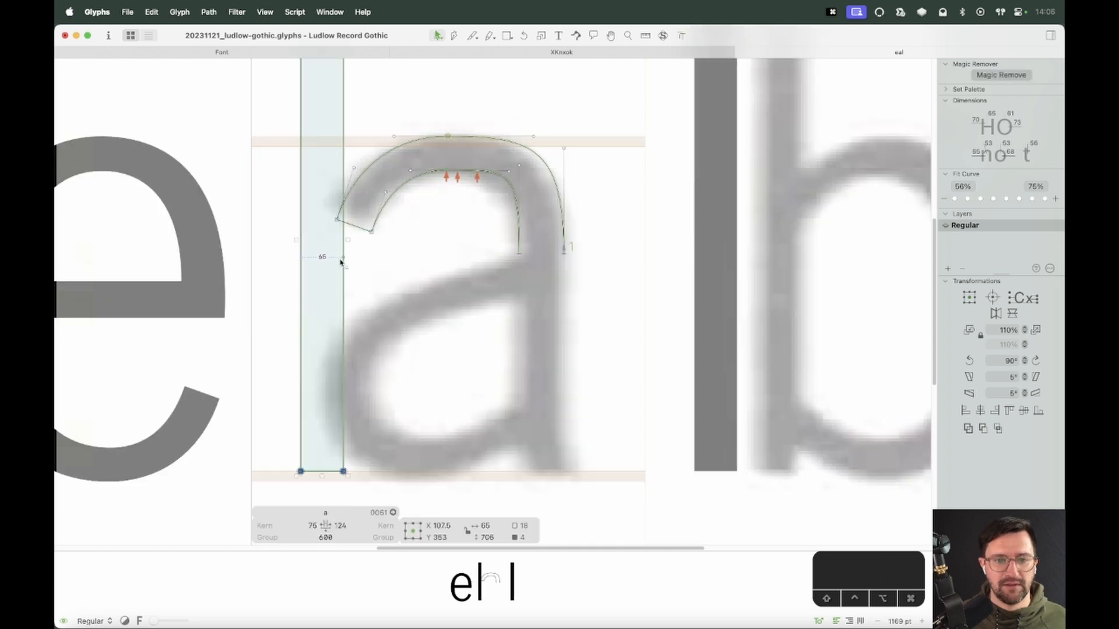
pyautogui.moveTo(342, 290); pyautogui.dragTo(550, 292)
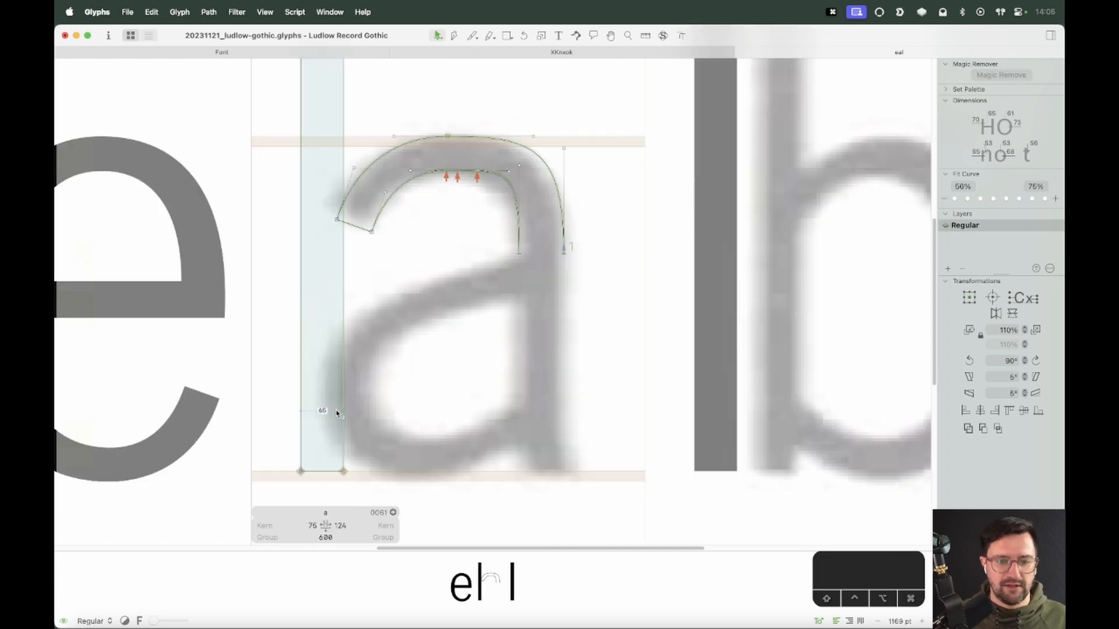
pyautogui.press('super+minus')
pyautogui.moveTo(387, 114); pyautogui.dragTo(287, 163)
pyautogui.hotkey('alt', 'BackSpace')
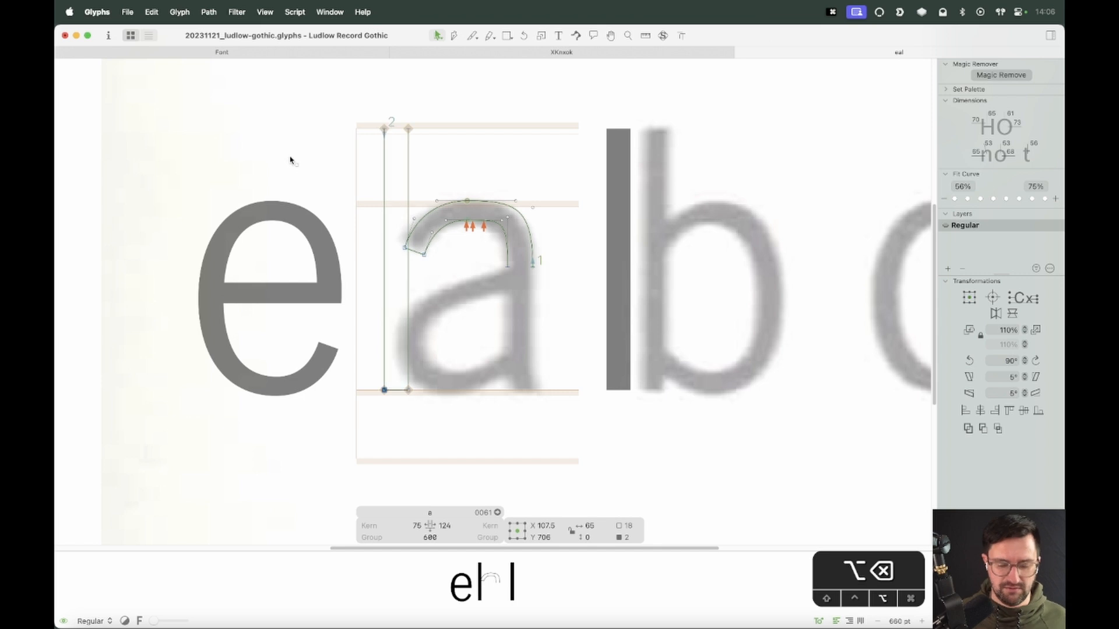
pyautogui.moveTo(415, 116); pyautogui.dragTo(337, 150)
pyautogui.moveTo(408, 129); pyautogui.dragTo(378, 397)
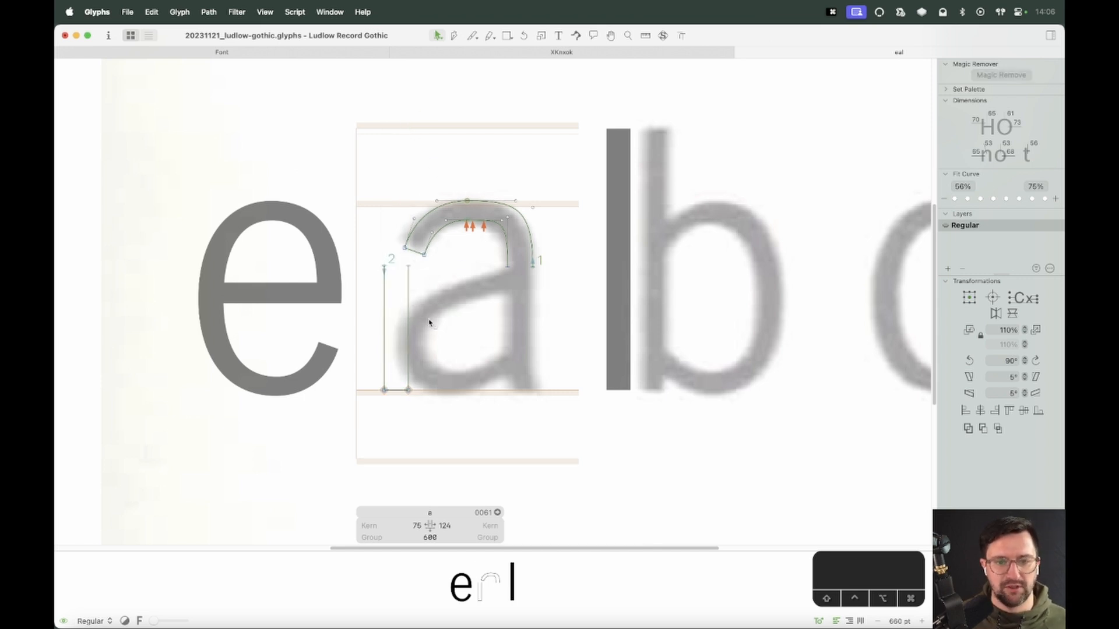
# Move the stem right so it sits under the arch's right end
pyautogui.click(460, 354)
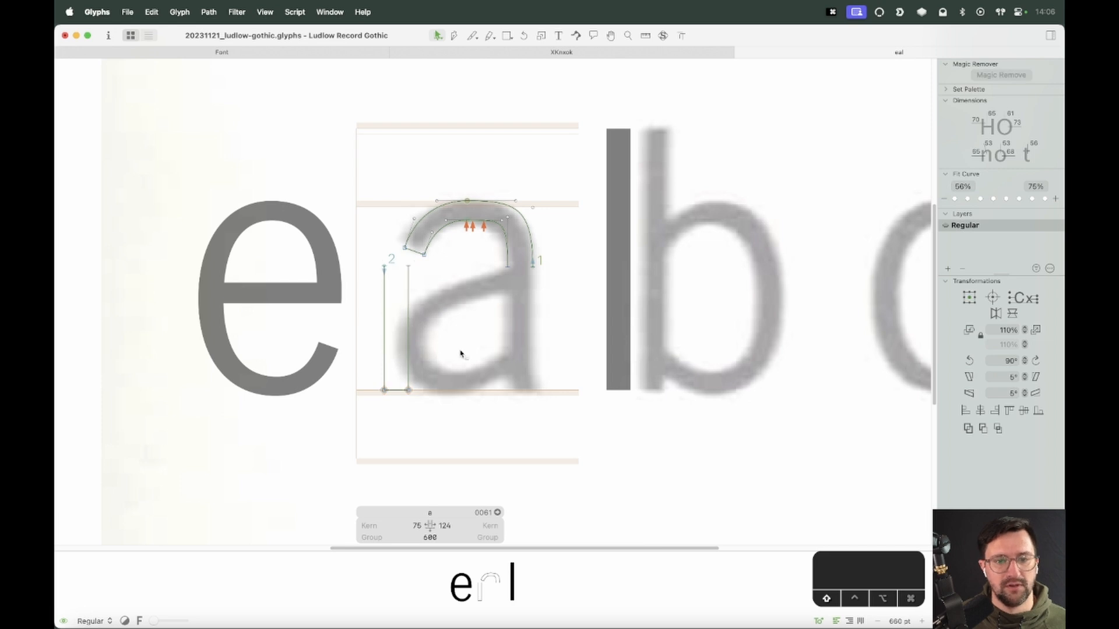
pyautogui.doubleClick(400, 390)
pyautogui.moveTo(400, 392); pyautogui.dragTo(538, 408)
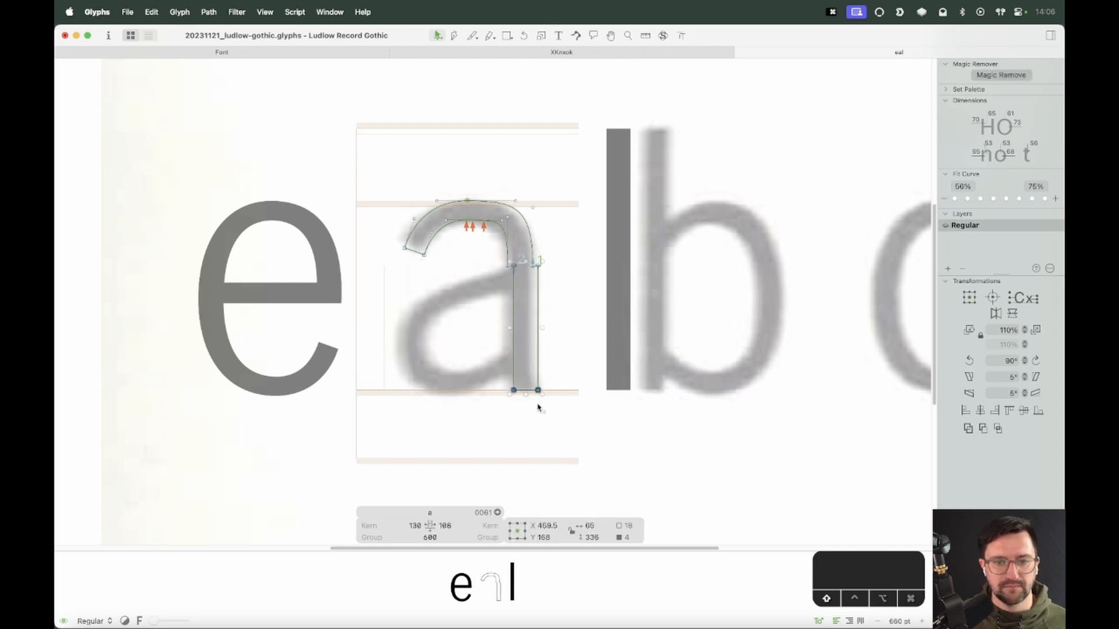
# Nudge the stem left to line up with the arch's right end
pyautogui.press('z')
pyautogui.moveTo(577, 220); pyautogui.dragTo(492, 312)
pyautogui.press('v')
pyautogui.press('Left')
pyautogui.press('Left')
pyautogui.press('Left')
pyautogui.press('Left')
pyautogui.press('Left')
pyautogui.press('Left')
pyautogui.press('Left')
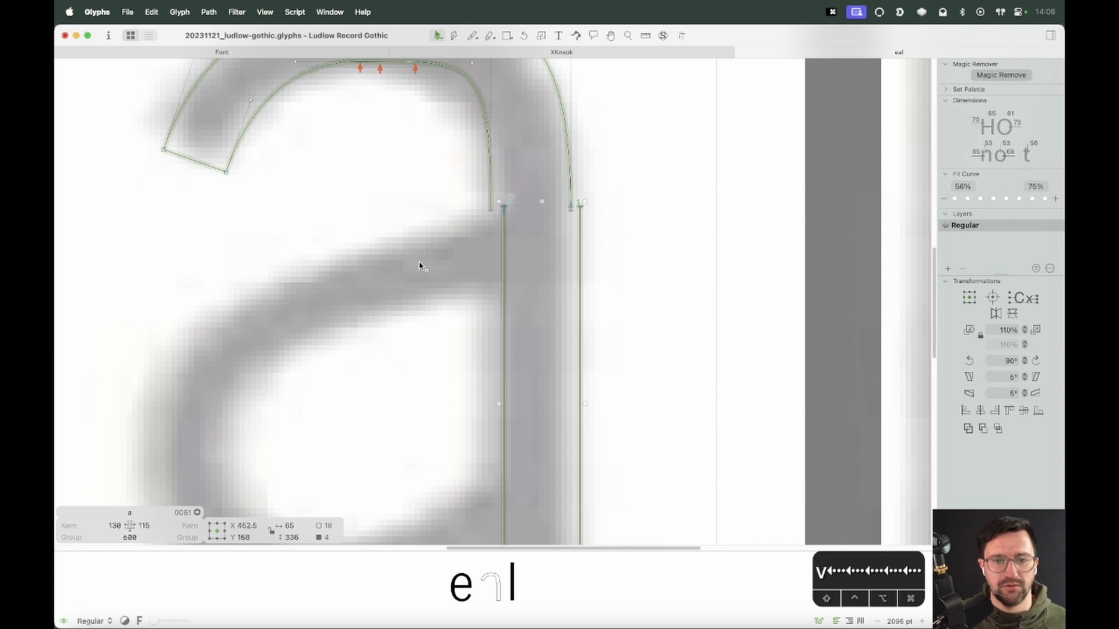
pyautogui.press('Left')
pyautogui.press('Left')
pyautogui.press('Left')
pyautogui.press('Left')
pyautogui.press('Left')
pyautogui.press('Left')
pyautogui.press('Left')
pyautogui.press('Left')
pyautogui.press('z')
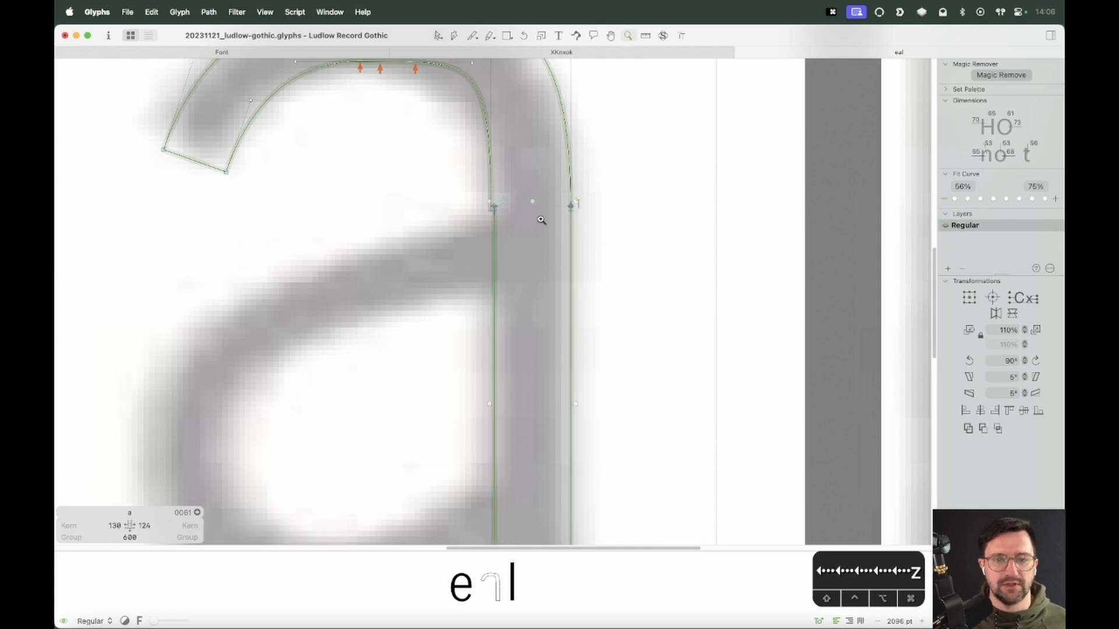
# Raise the stem's top nodes to meet the arch's end points
pyautogui.moveTo(541, 221); pyautogui.dragTo(392, 212)
pyautogui.press('v')
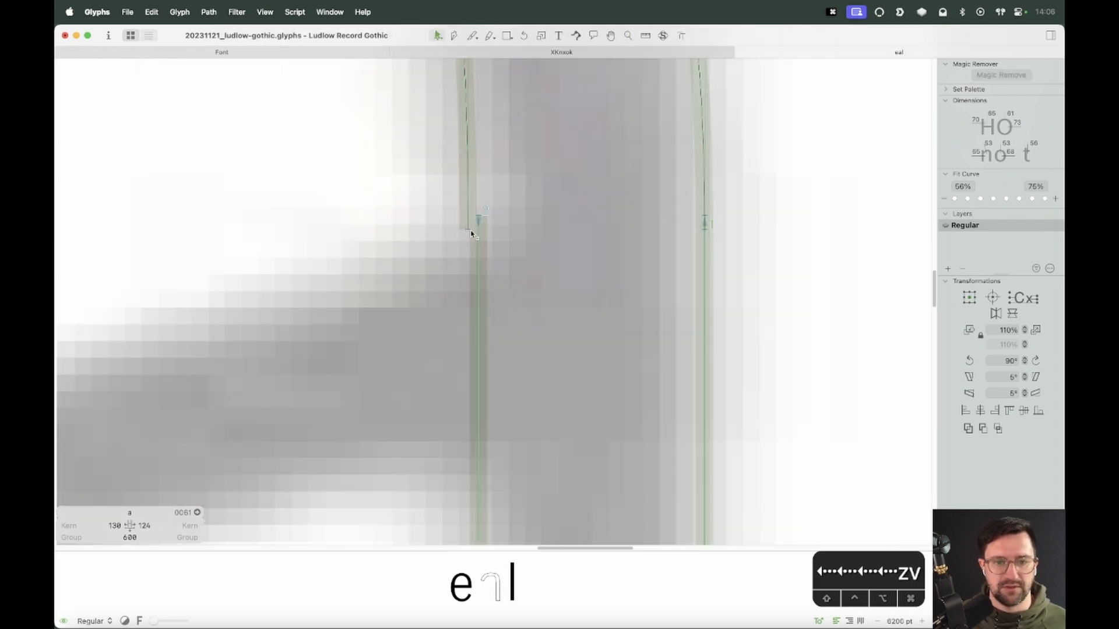
pyautogui.click(471, 234)
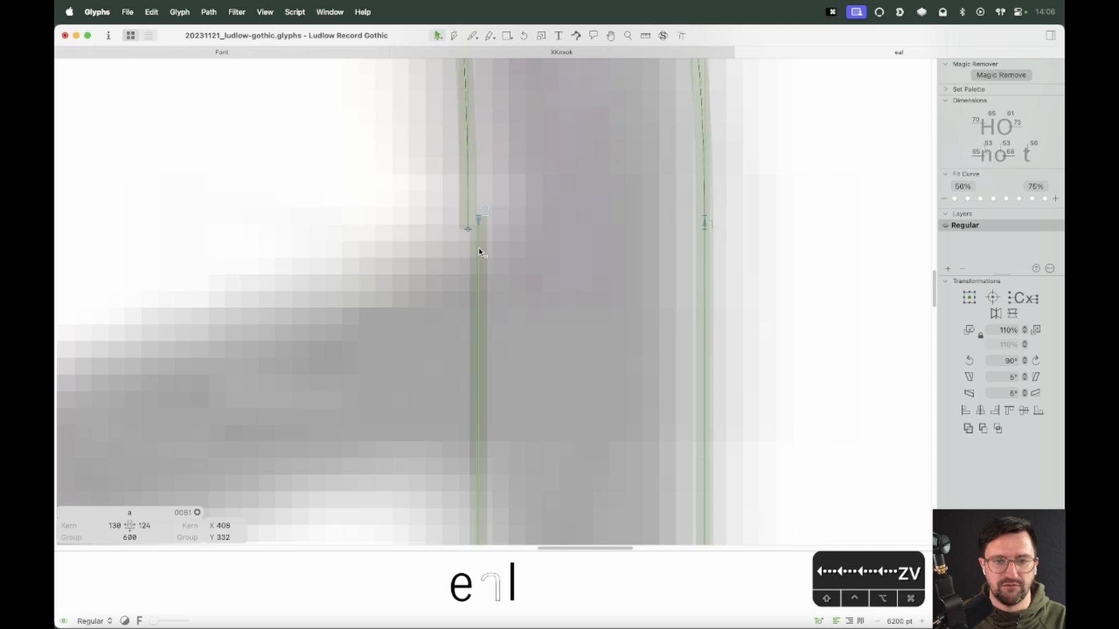
pyautogui.keyDown('shift'); pyautogui.click(704, 229); pyautogui.keyUp('shift')
pyautogui.press('Up')
pyautogui.press('Up')
pyautogui.press('Up')
pyautogui.press('Up')
pyautogui.click(736, 257)
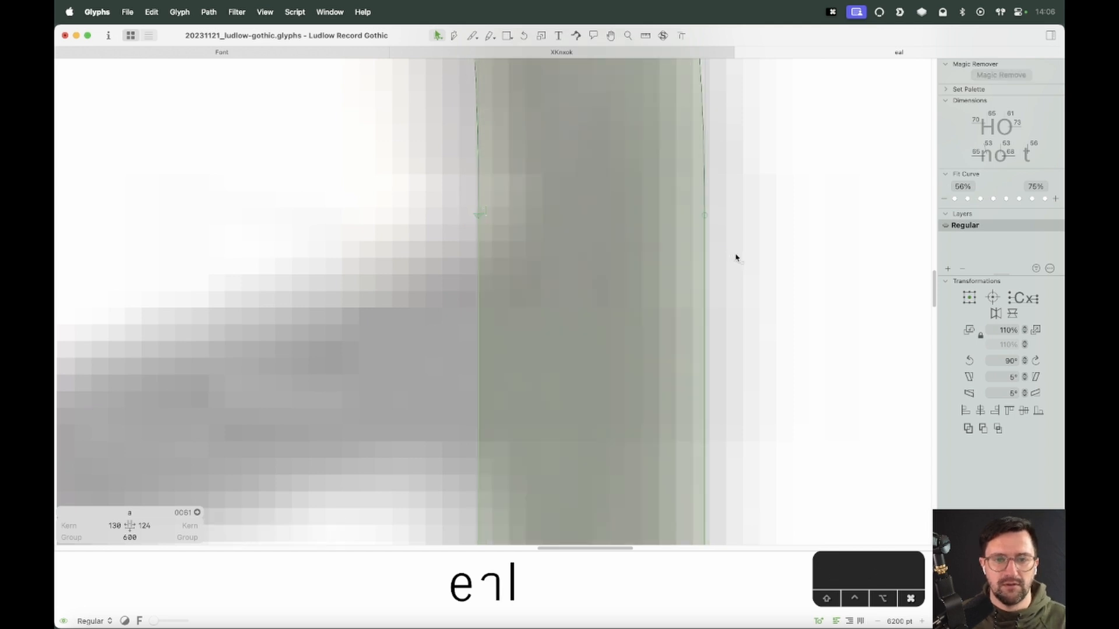
# Add nodes across the stem near the baseline and shift its bottom nodes right to slant the foot
pyautogui.press('cmd+minus')
pyautogui.press('cmd+minus')
pyautogui.press('cmd+minus')
pyautogui.press('space')
pyautogui.moveTo(629, 320); pyautogui.dragTo(694, 145)
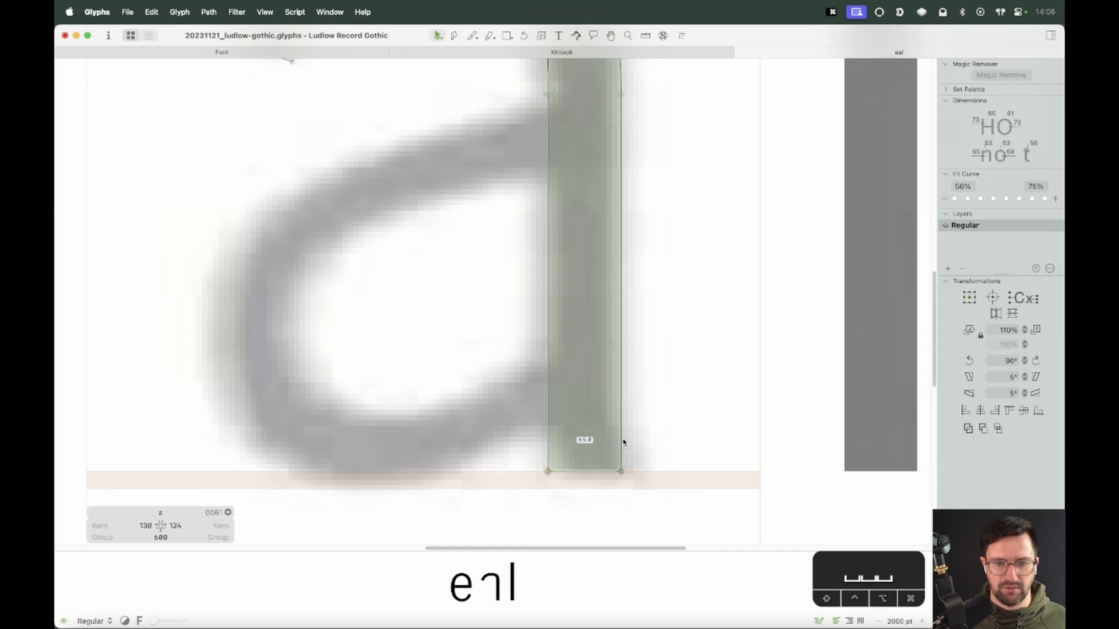
pyautogui.press('p')
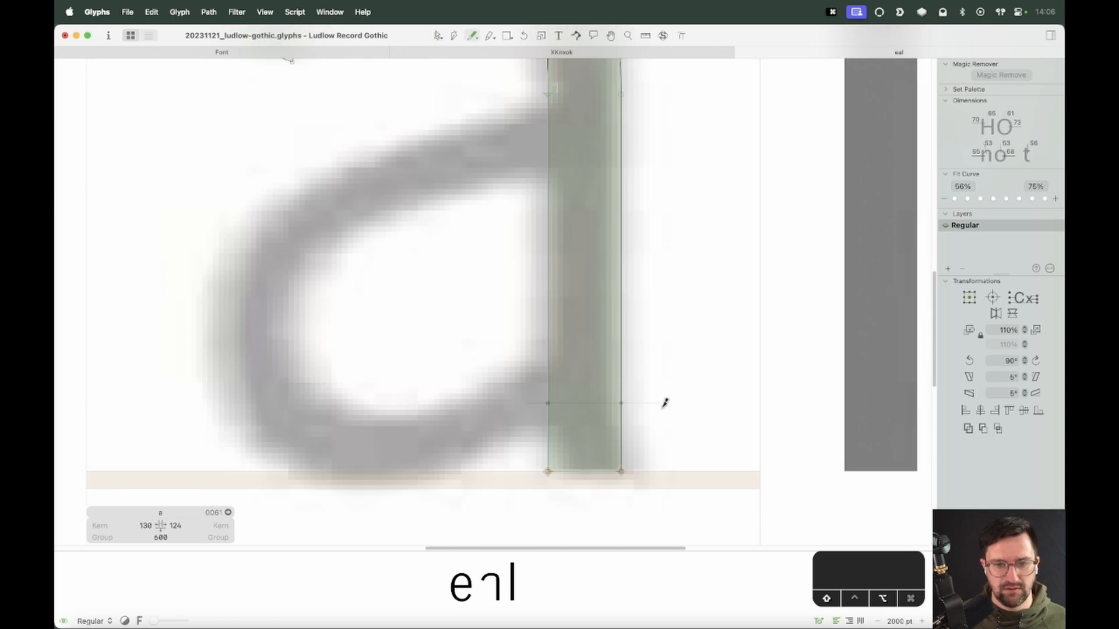
pyautogui.press('v')
pyautogui.moveTo(650, 454); pyautogui.dragTo(500, 509)
pyautogui.hotkey('shift', 'Right')
pyautogui.hotkey('shift', 'Right')
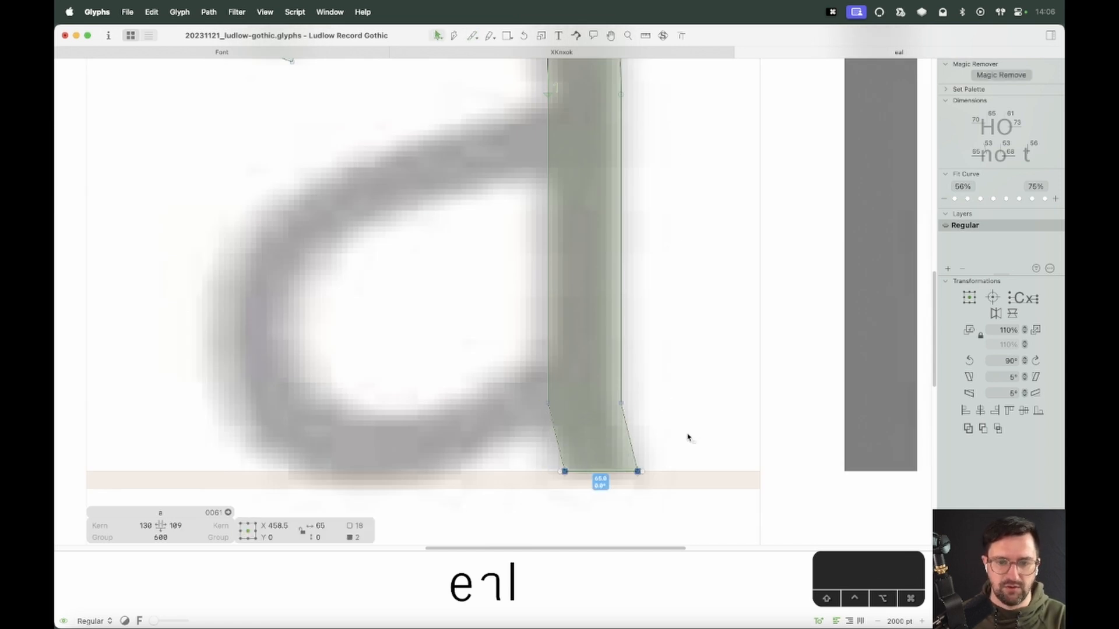
# Refine the arch's top curve by shifting its top nodes and handles to smooth the inner connection
pyautogui.click(688, 437)
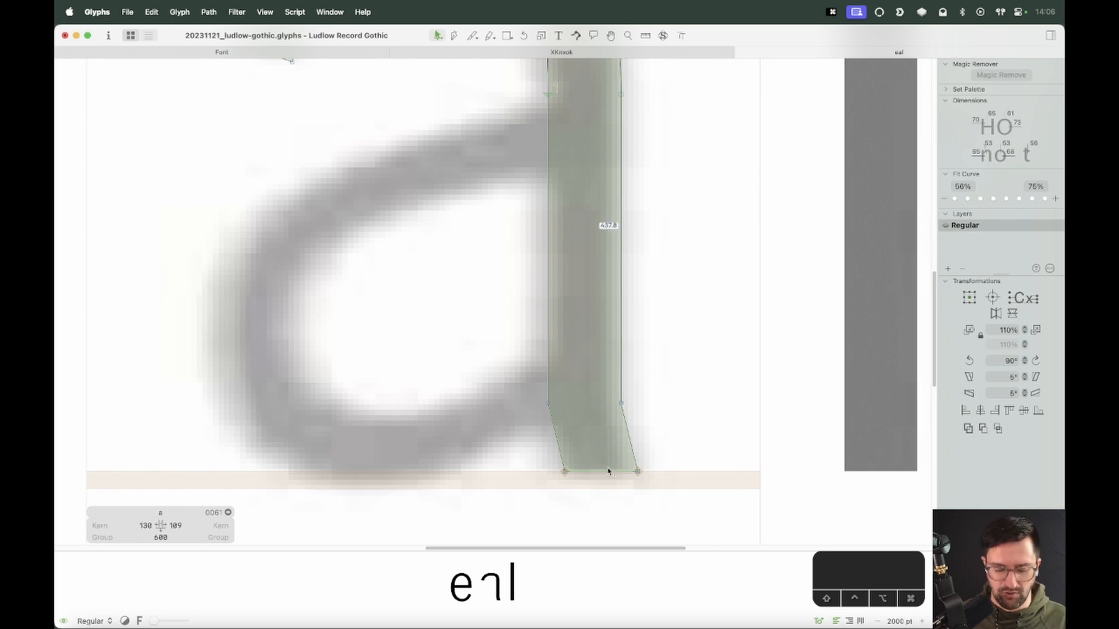
pyautogui.press('super+minus')
pyautogui.press('super+minus')
pyautogui.press('space')
pyautogui.moveTo(593, 275); pyautogui.dragTo(612, 385)
pyautogui.press('z')
pyautogui.moveTo(651, 134); pyautogui.dragTo(574, 199)
pyautogui.press('v')
pyautogui.moveTo(574, 199); pyautogui.dragTo(582, 226)
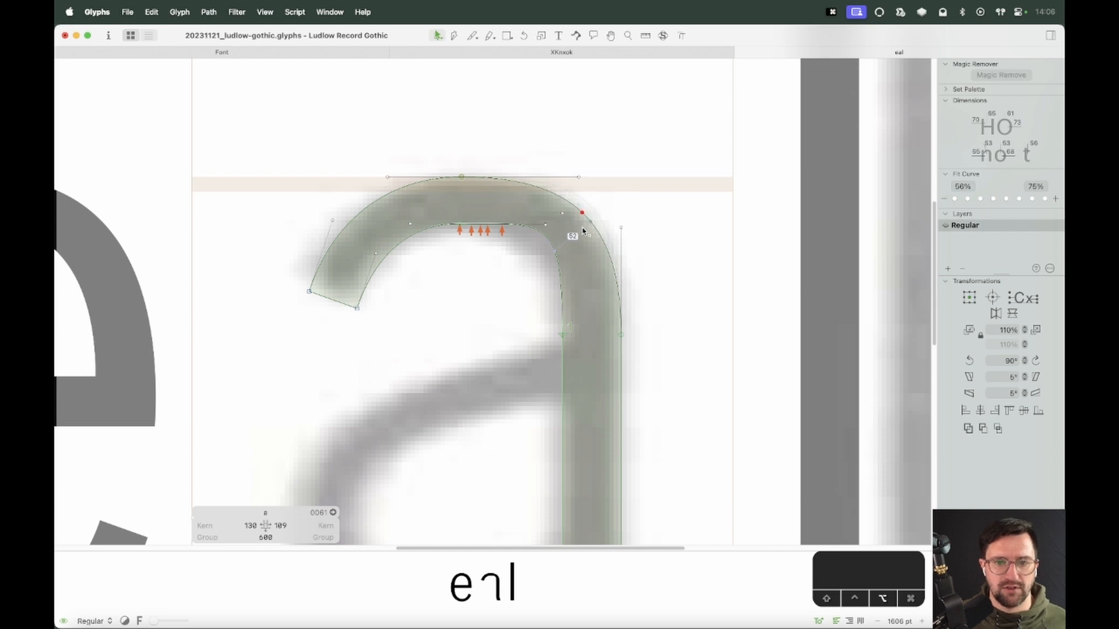
pyautogui.moveTo(461, 182); pyautogui.dragTo(477, 183)
pyautogui.click(476, 250)
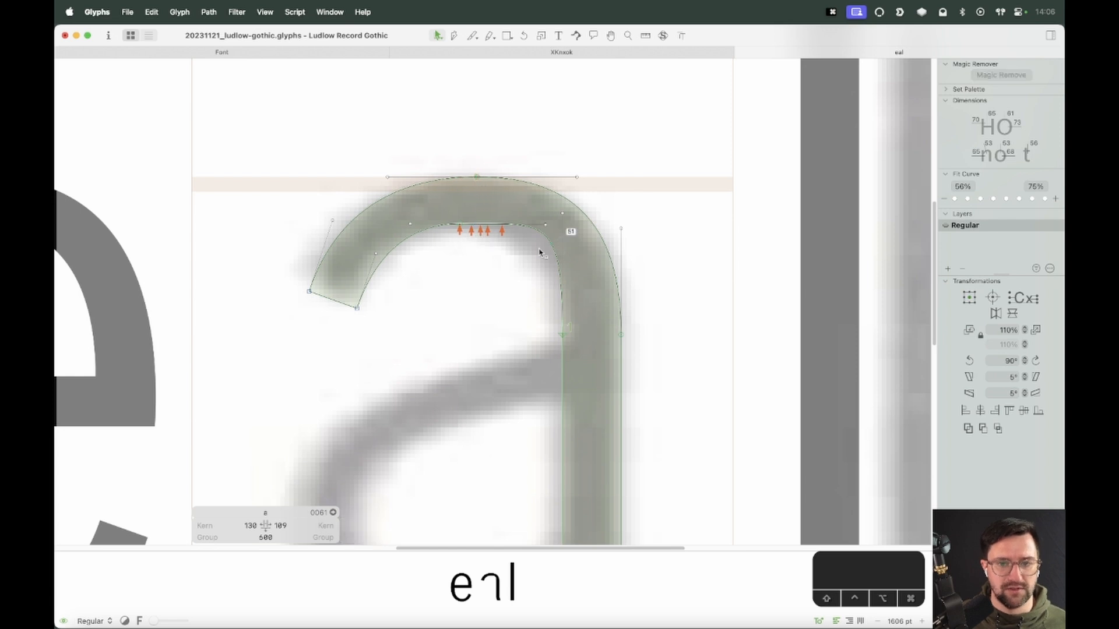
pyautogui.moveTo(550, 239); pyautogui.dragTo(522, 273)
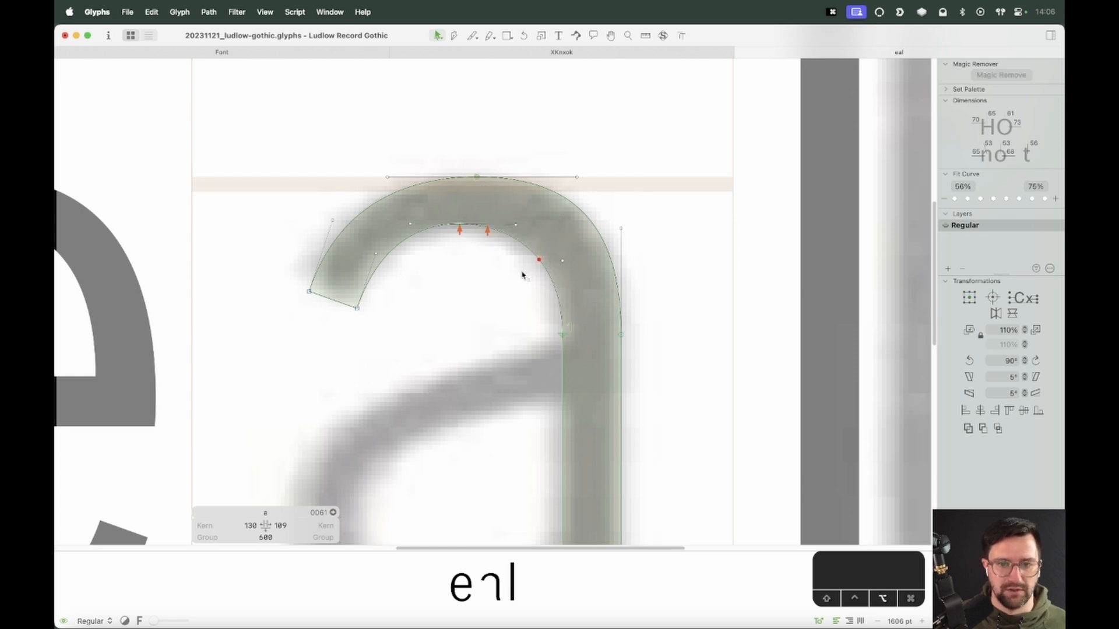
pyautogui.moveTo(578, 221); pyautogui.dragTo(579, 220)
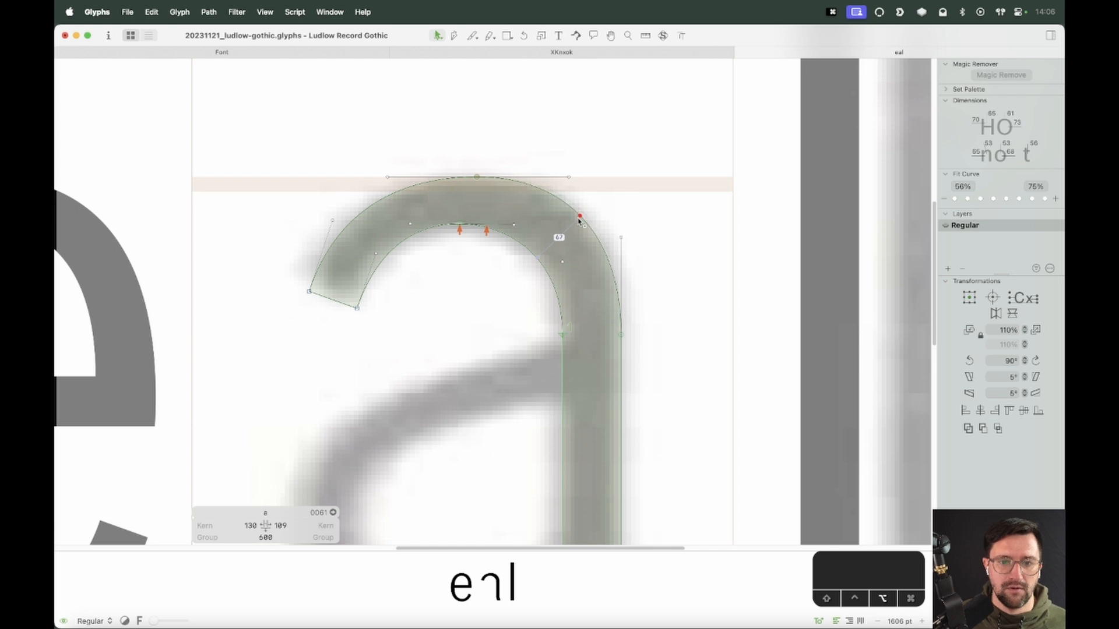
pyautogui.moveTo(537, 251); pyautogui.dragTo(534, 260)
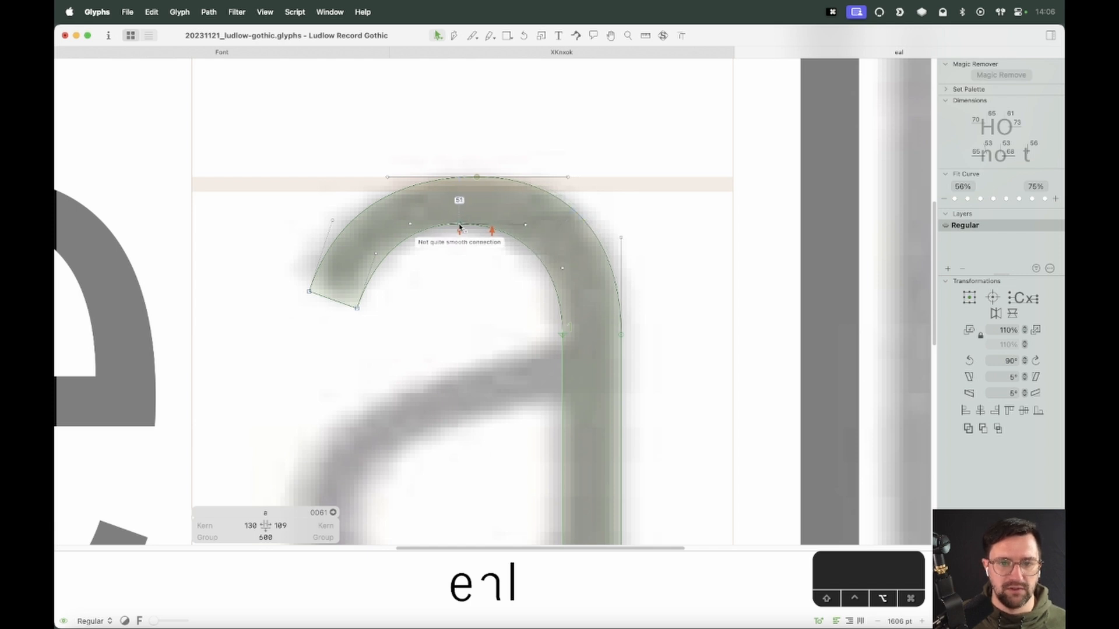
pyautogui.moveTo(459, 224); pyautogui.dragTo(467, 224)
pyautogui.click(463, 262)
pyautogui.click(526, 224)
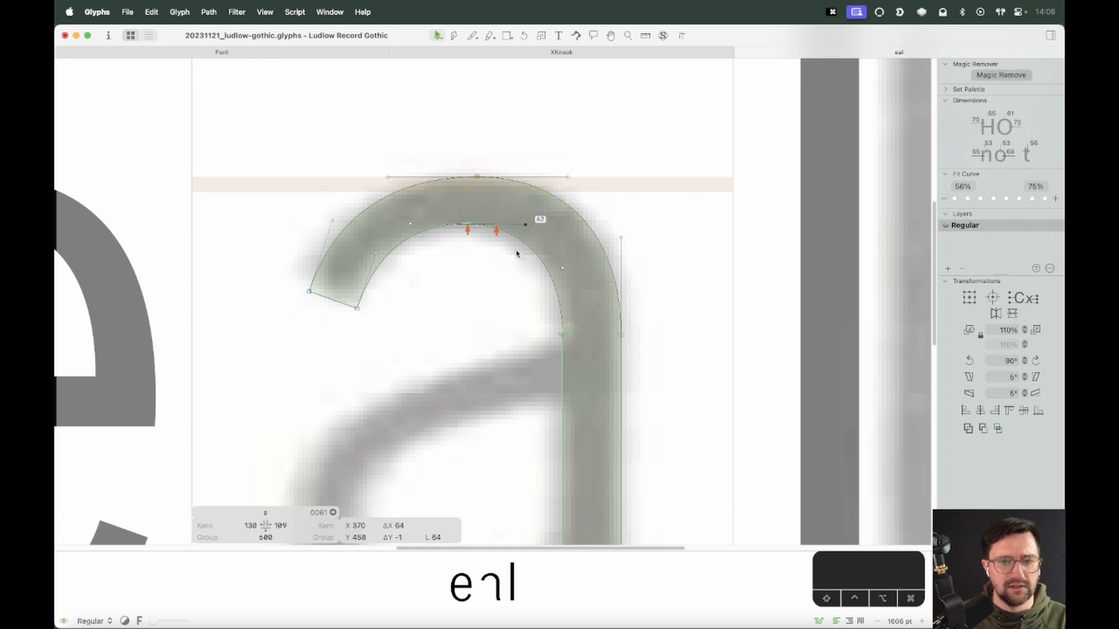
pyautogui.click(486, 269)
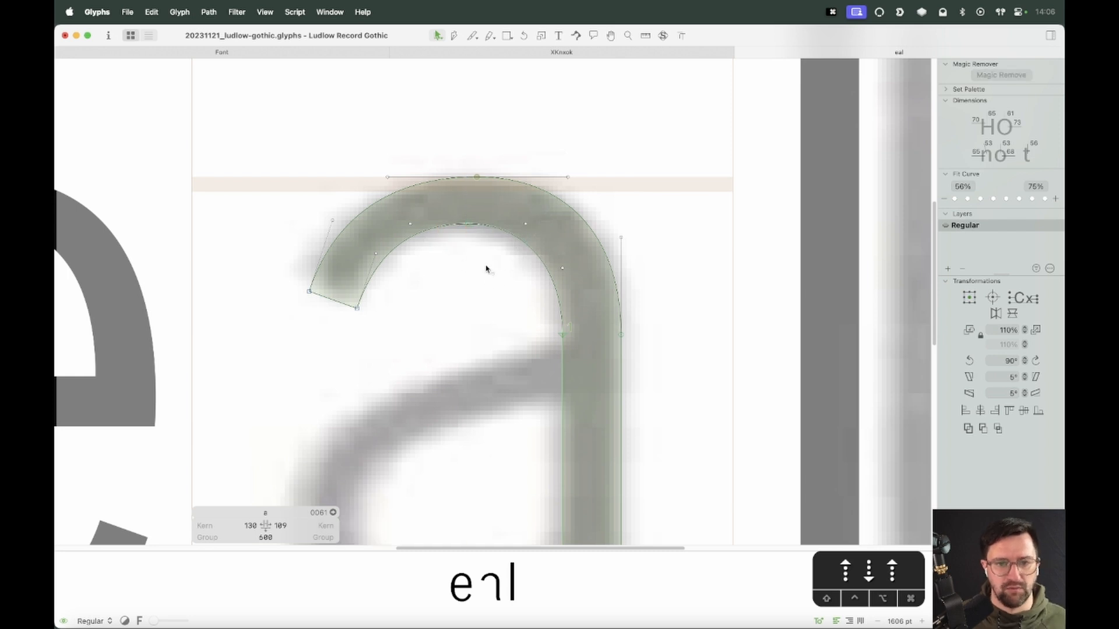
# Nudge the arch's outer top node slightly left after previewing the letter
pyautogui.press('space')
pyautogui.moveTo(459, 350); pyautogui.dragTo(488, 318)
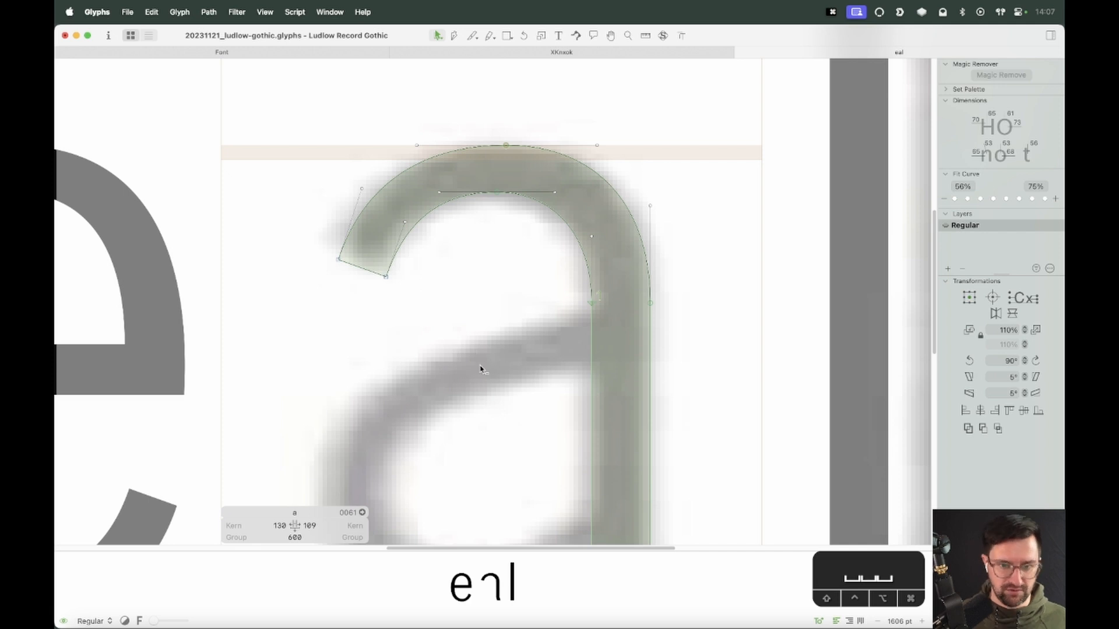
pyautogui.press('super+minus')
pyautogui.press('space')
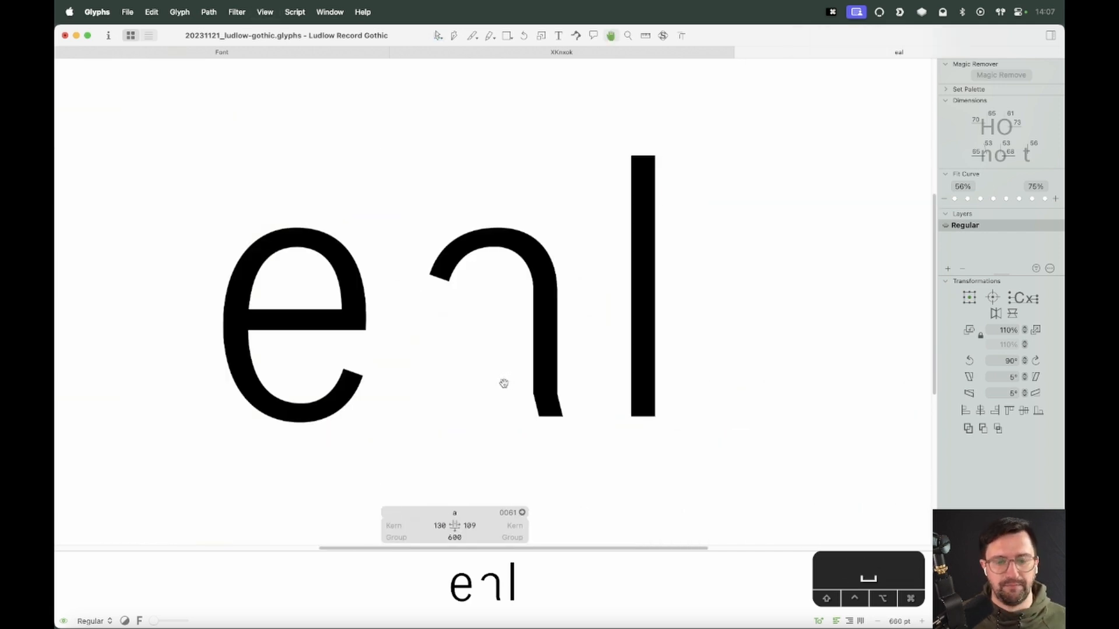
pyautogui.press('z')
pyautogui.moveTo(586, 187); pyautogui.dragTo(382, 381)
pyautogui.press('v')
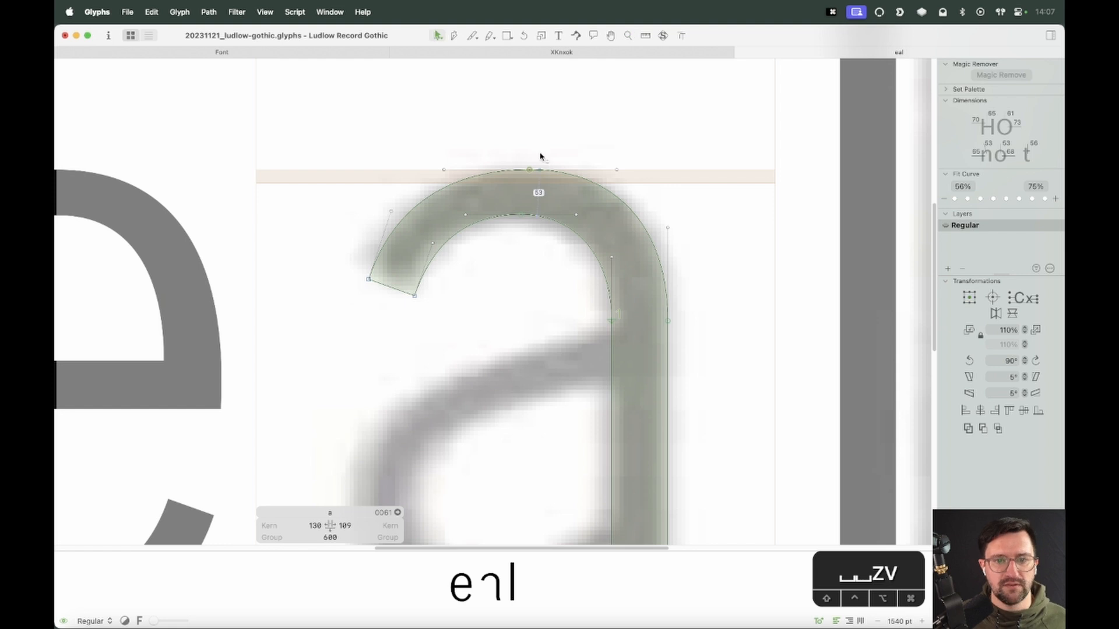
pyautogui.moveTo(542, 157); pyautogui.dragTo(497, 189)
pyautogui.hotkey('alt', 'shift', 'Left')
pyautogui.press('space')
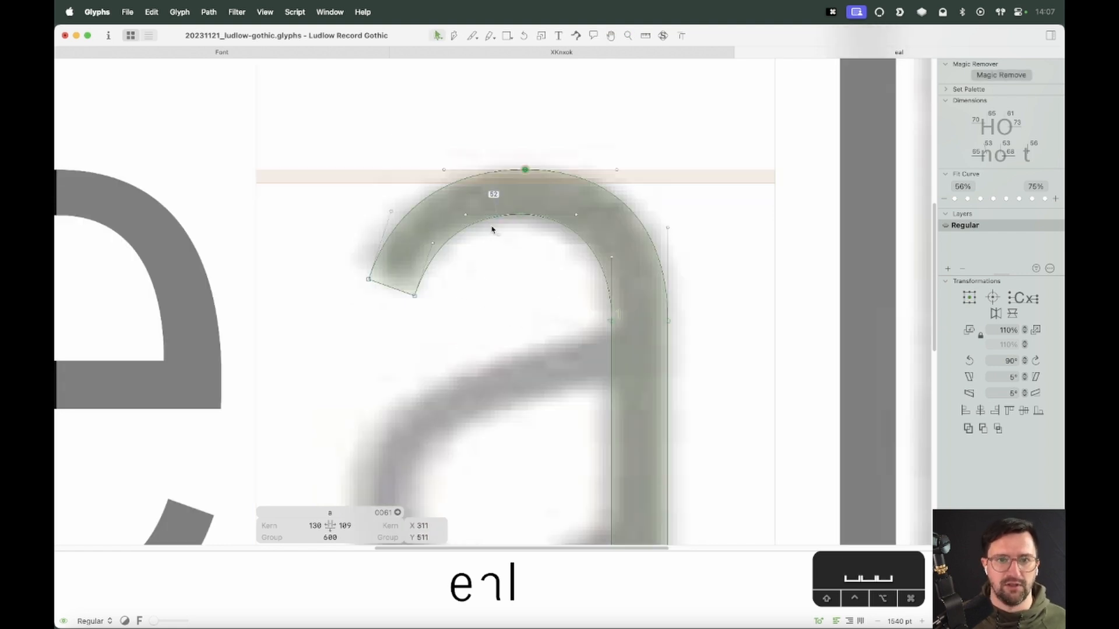
# Turn on the curvature visualization for the arch and lower its volume
pyautogui.click(295, 12)
pyautogui.moveTo(265, 12)
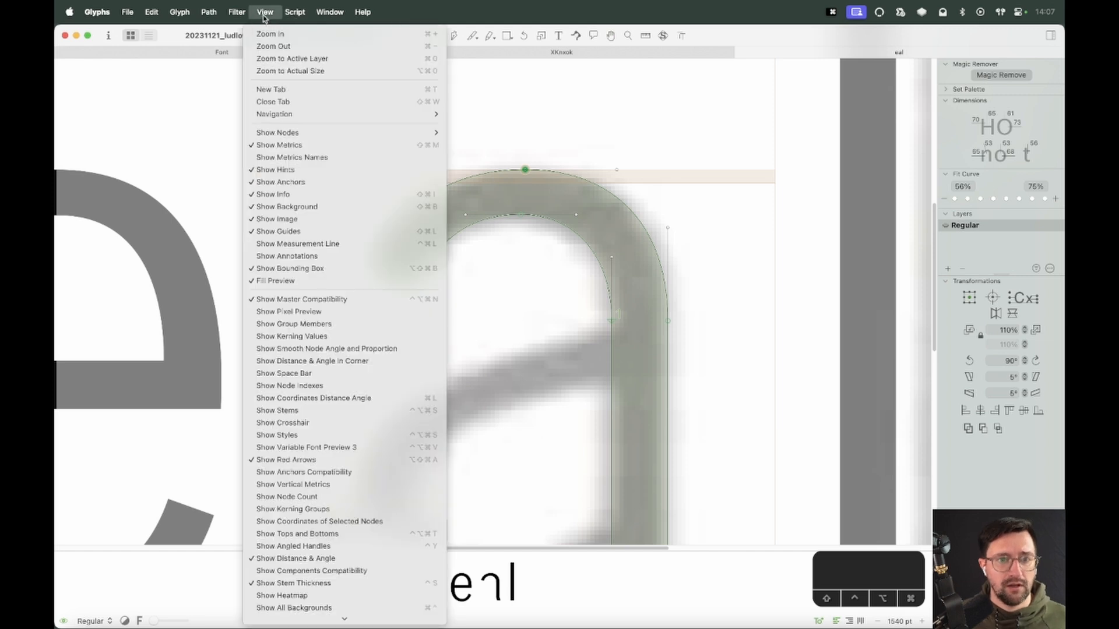
pyautogui.click(316, 559)
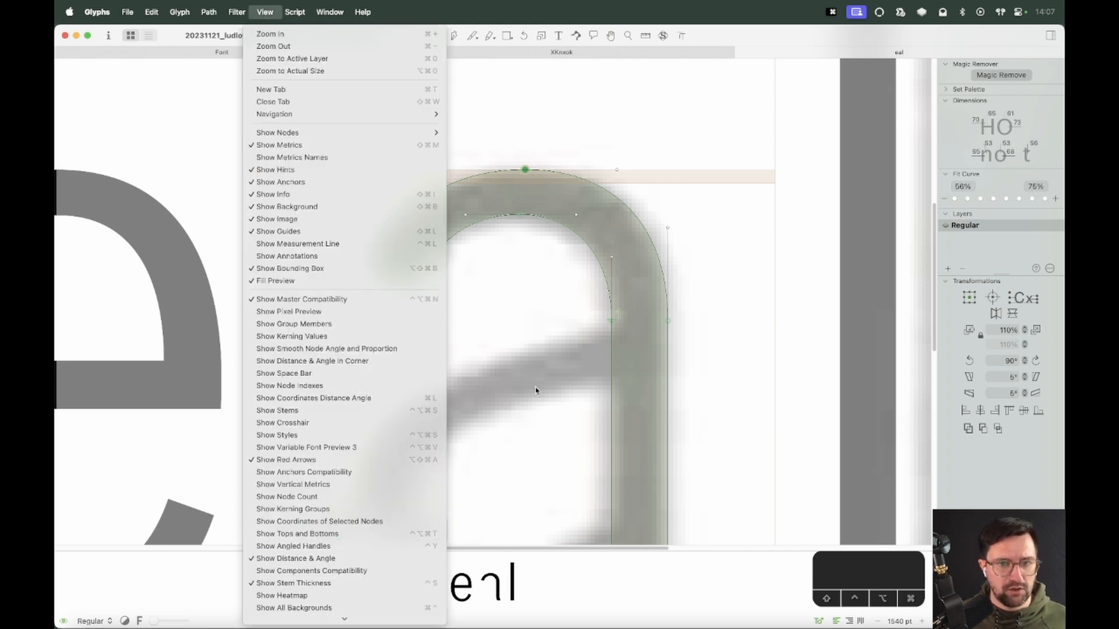
pyautogui.click(664, 37)
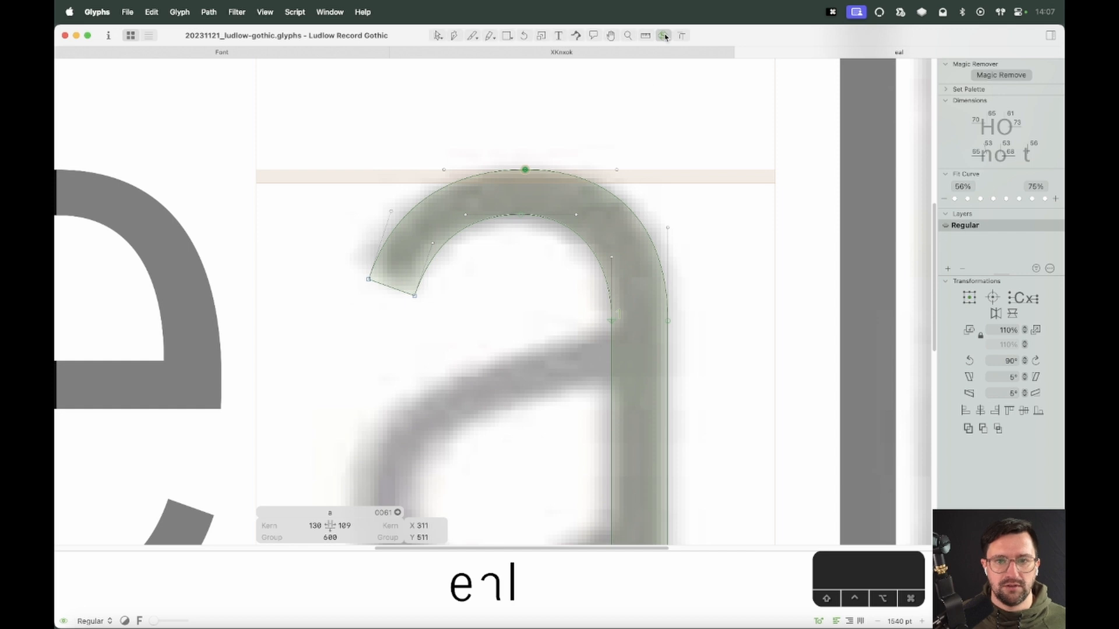
pyautogui.rightClick(547, 116)
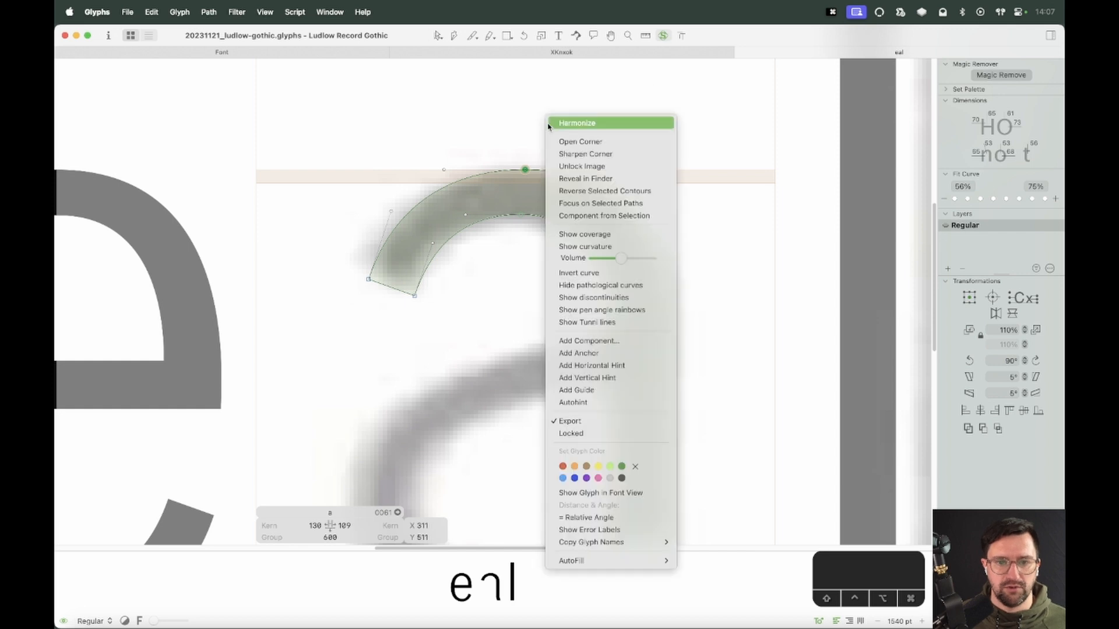
pyautogui.click(609, 247)
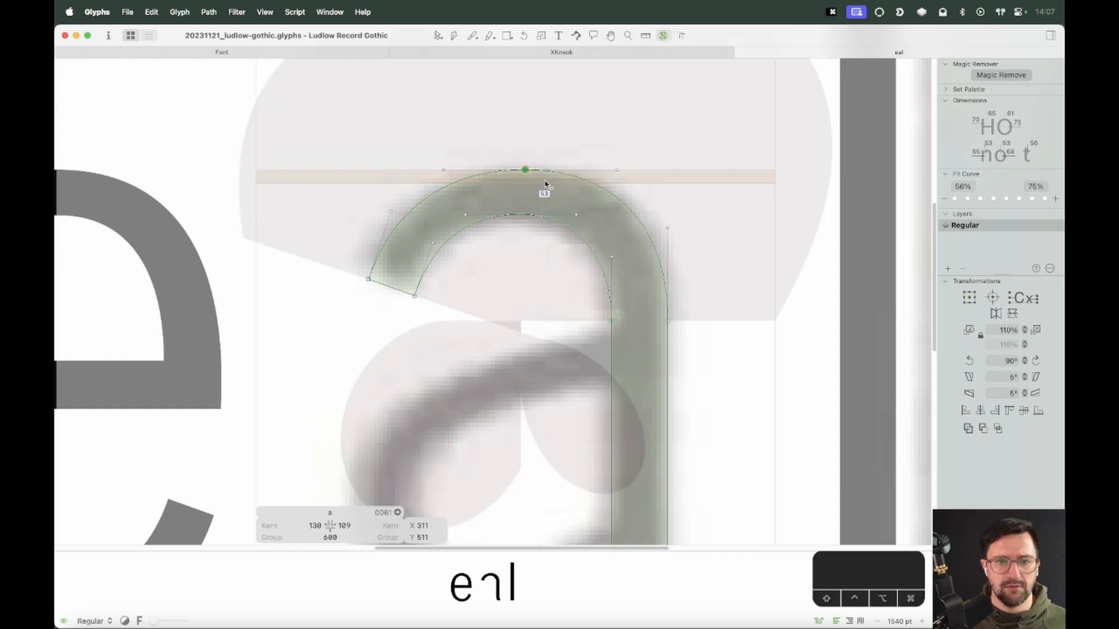
pyautogui.rightClick(593, 124)
pyautogui.moveTo(669, 267); pyautogui.dragTo(647, 267)
pyautogui.click(529, 153)
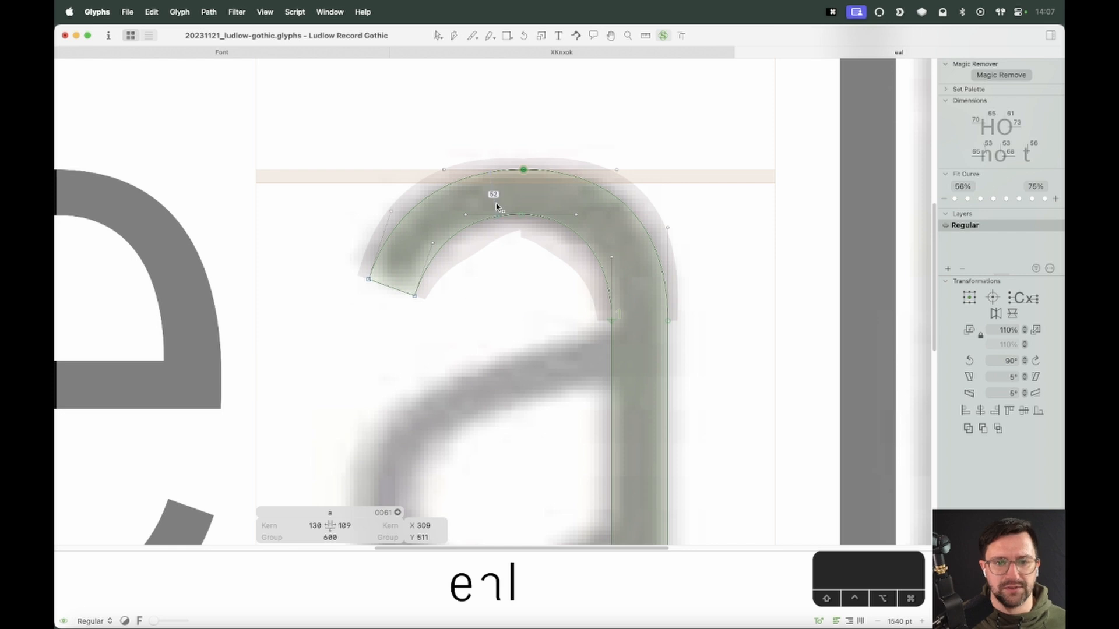
# Nudge the arch's inner top node one unit left
pyautogui.click(520, 215)
pyautogui.hotkey('alt', 'Left')
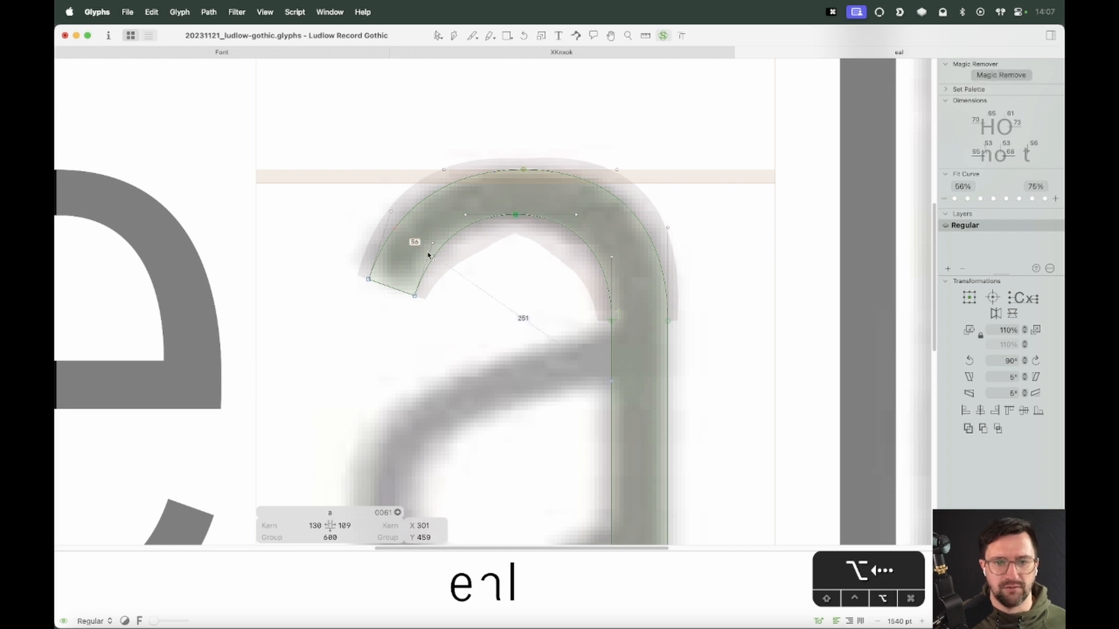
pyautogui.hotkey('alt', 'Left')
pyautogui.hotkey('alt', 'Right')
pyautogui.click(493, 379)
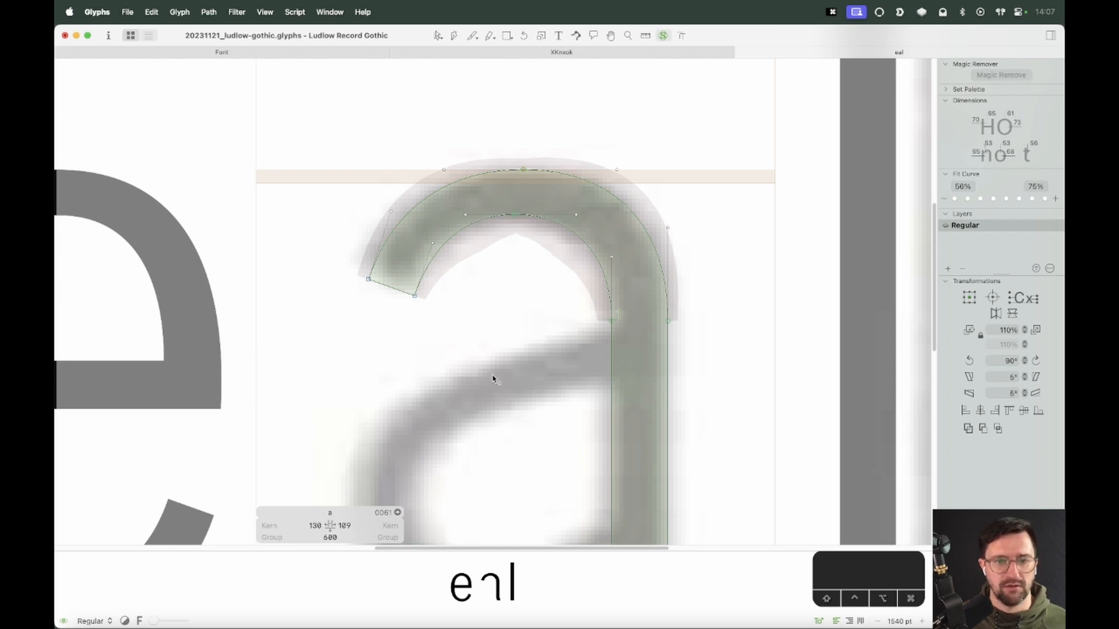
# Switch off the curvature display and turn on the heatmap overlay to check stroke weight
pyautogui.rightClick(536, 106)
pyautogui.click(589, 177)
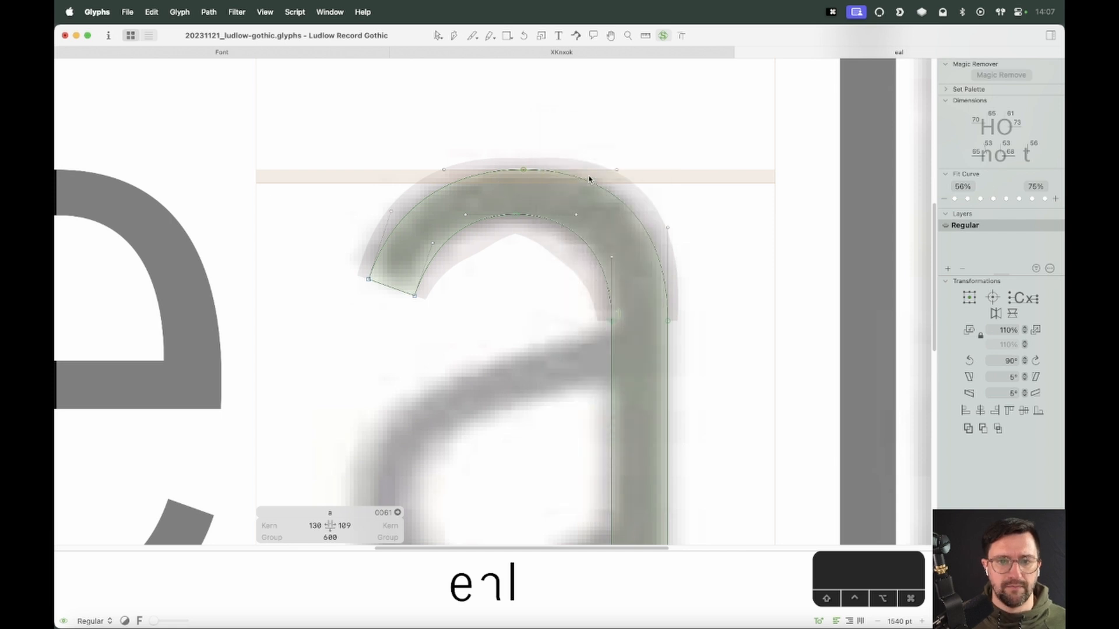
pyautogui.rightClick(583, 132)
pyautogui.click(606, 198)
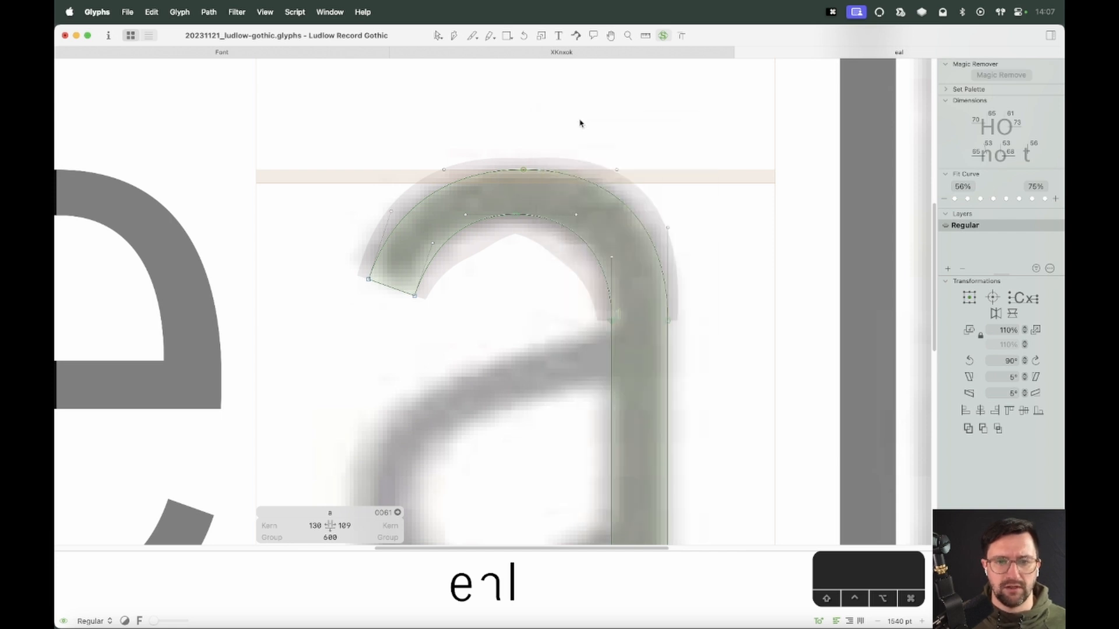
pyautogui.rightClick(581, 119)
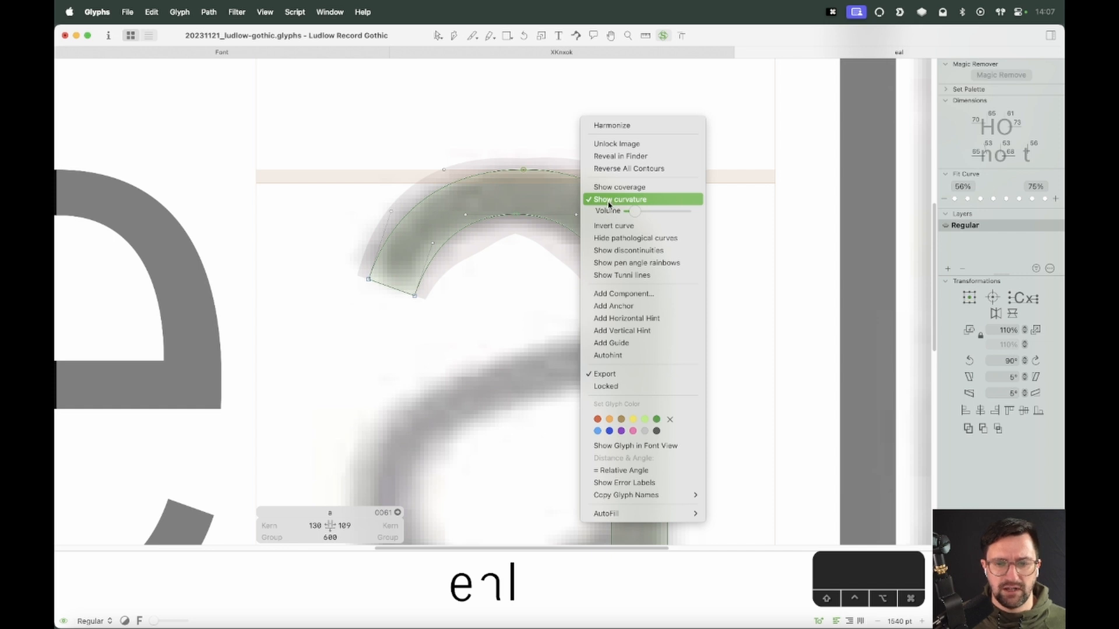
pyautogui.click(610, 202)
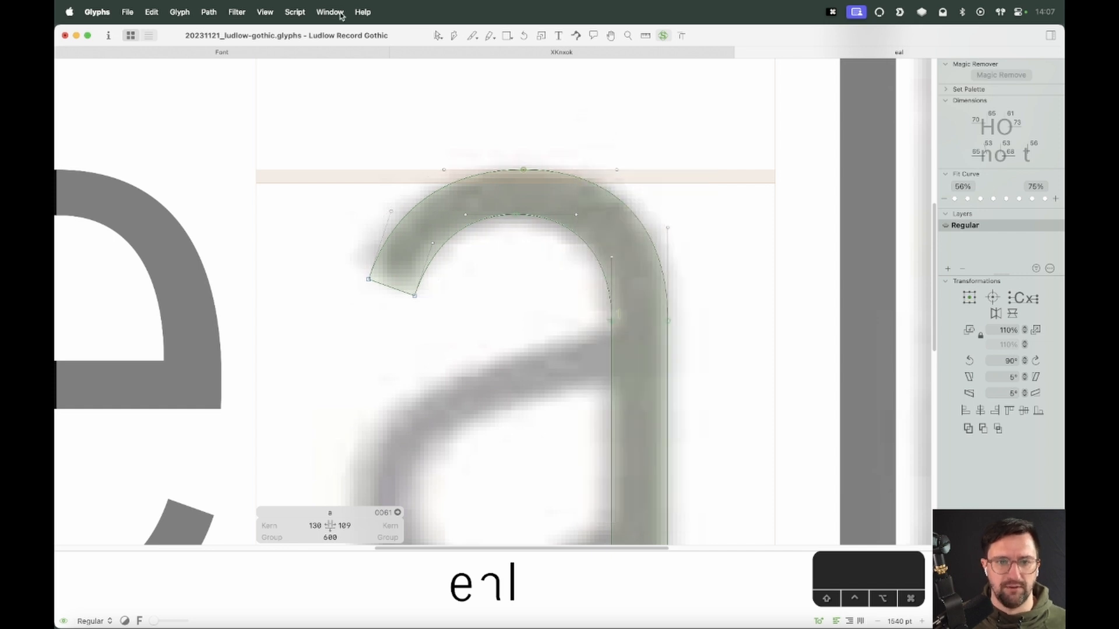
pyautogui.click(265, 12)
pyautogui.click(285, 595)
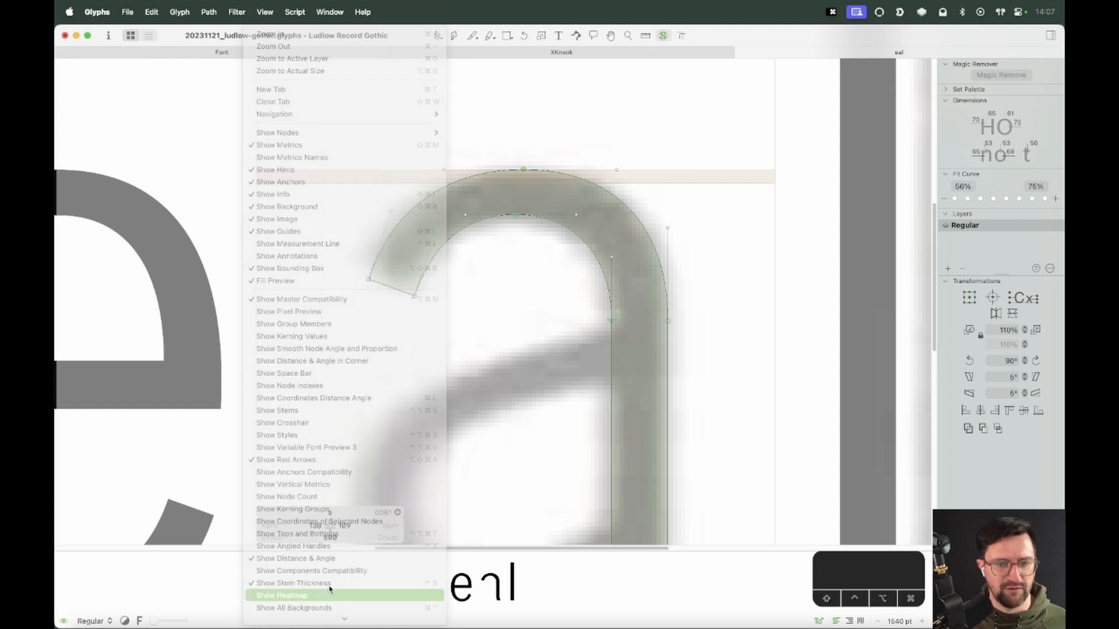
pyautogui.press('super+minus')
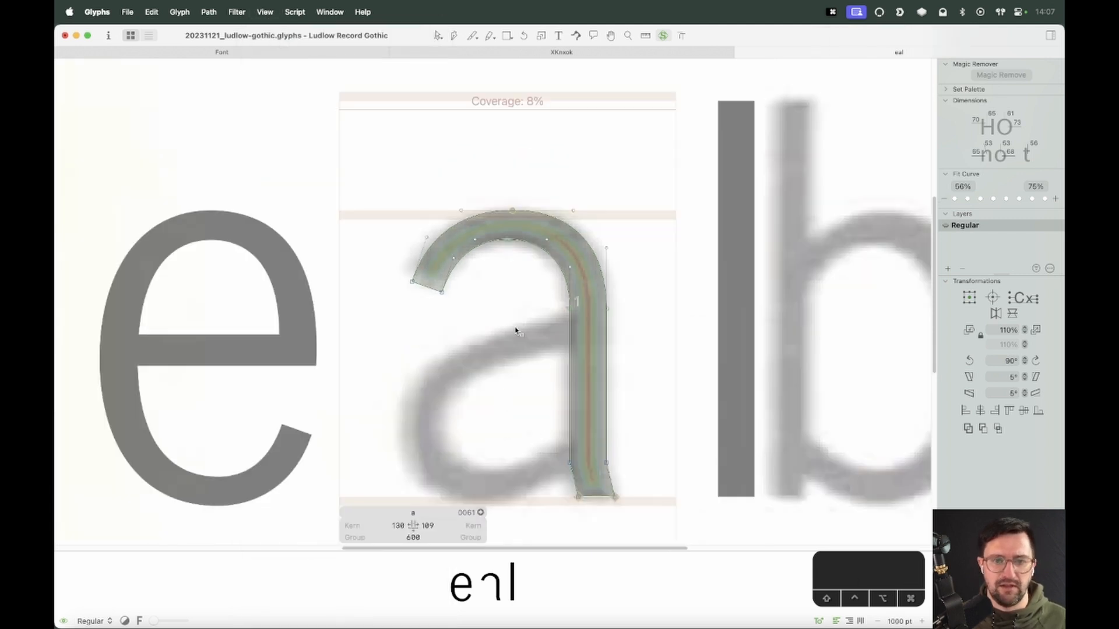
# Move the arch's inner top node down 4 units to thin the arch
pyautogui.press('z')
pyautogui.moveTo(623, 170); pyautogui.dragTo(379, 342)
pyautogui.press('v')
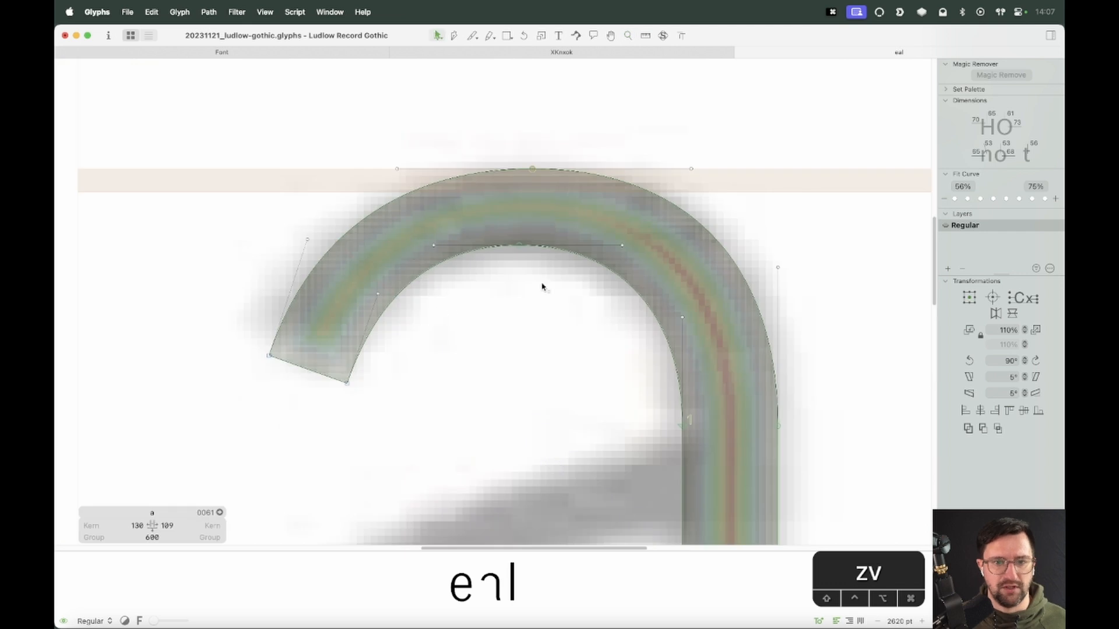
pyautogui.click(518, 247)
pyautogui.press('Down')
pyautogui.press('Down')
pyautogui.press('Down')
pyautogui.press('Down')
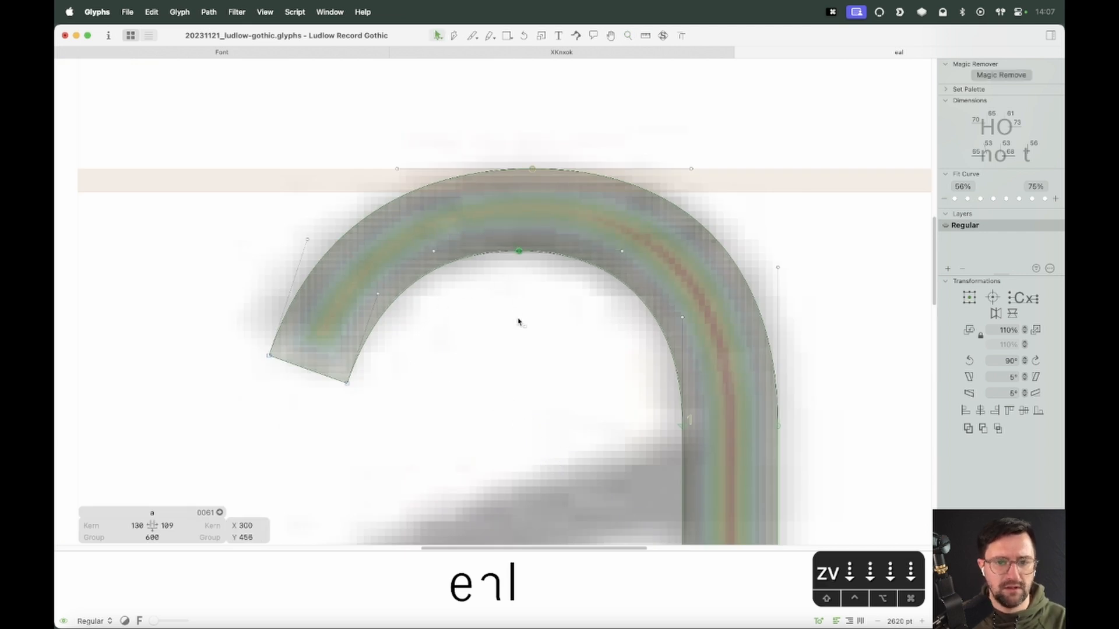
pyautogui.press('space')
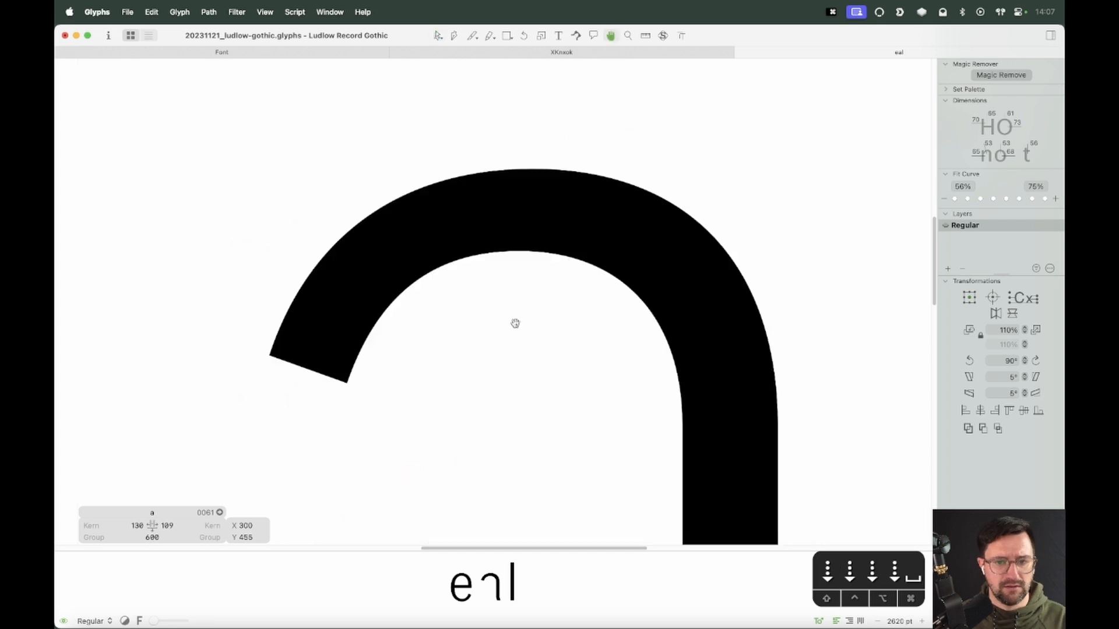
# Zoom out and turn off the heatmap overlay
pyautogui.press('super+minus')
pyautogui.press('super+minus')
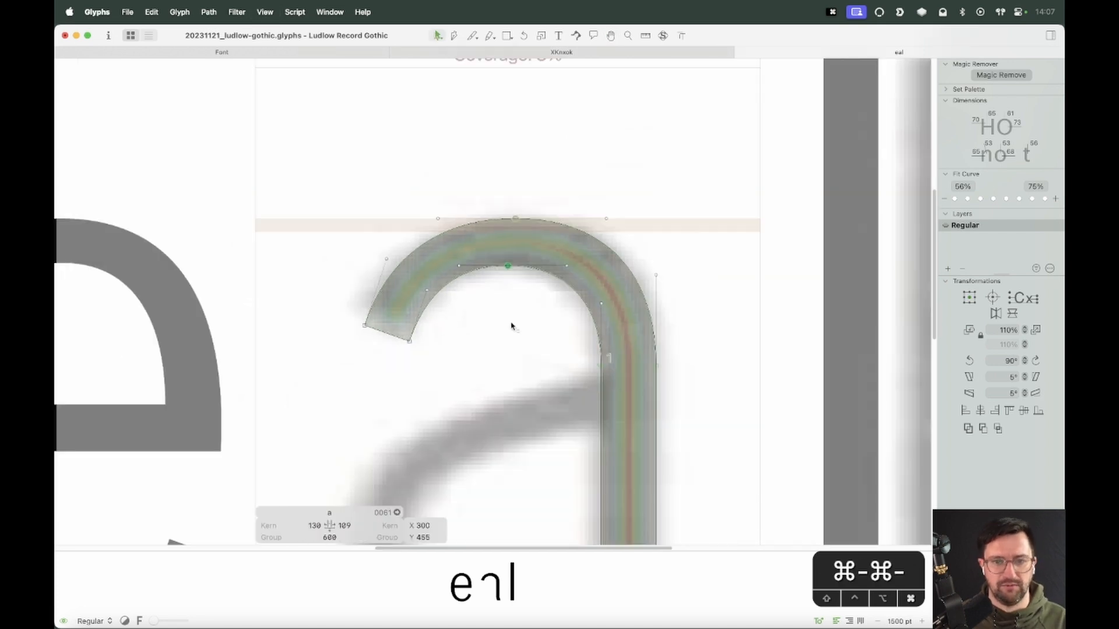
pyautogui.click(265, 12)
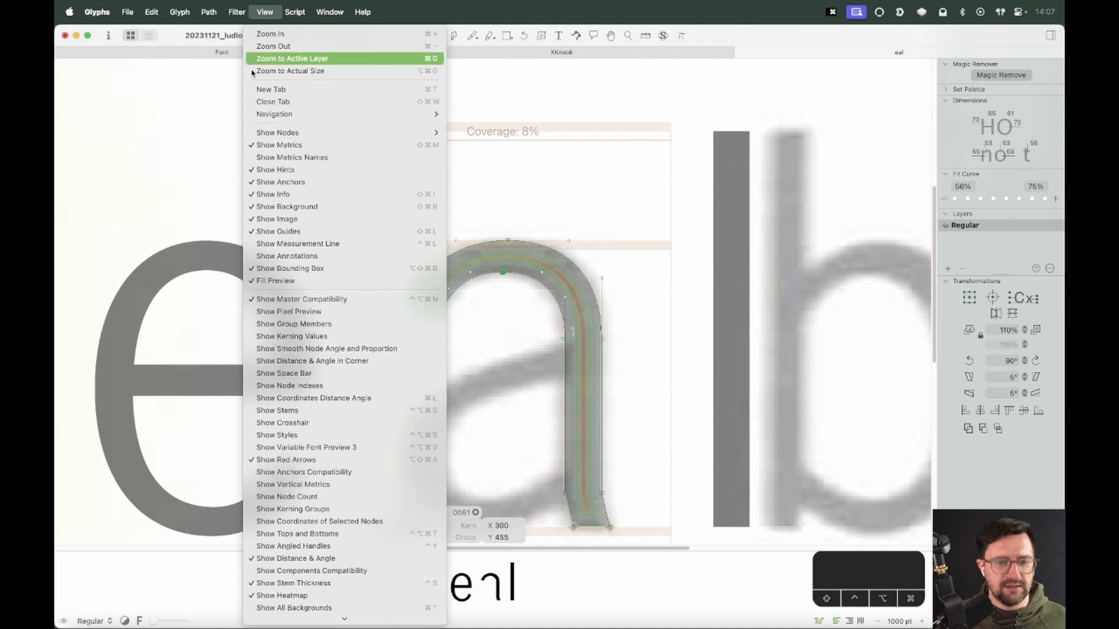
pyautogui.click(270, 596)
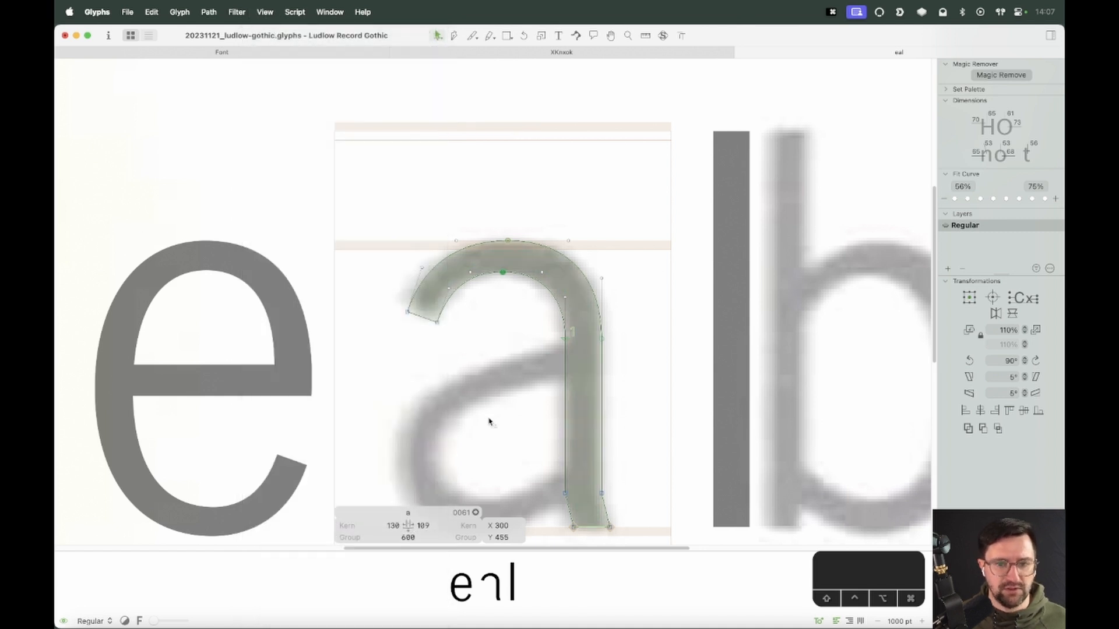
pyautogui.click(489, 422)
# Add an o after the a in the text line and compare it with the a, reopening the a
pyautogui.press('v')
pyautogui.press('space')
pyautogui.moveTo(512, 435); pyautogui.dragTo(554, 385)
pyautogui.press('t')
pyautogui.click(693, 339)
pyautogui.write('o')
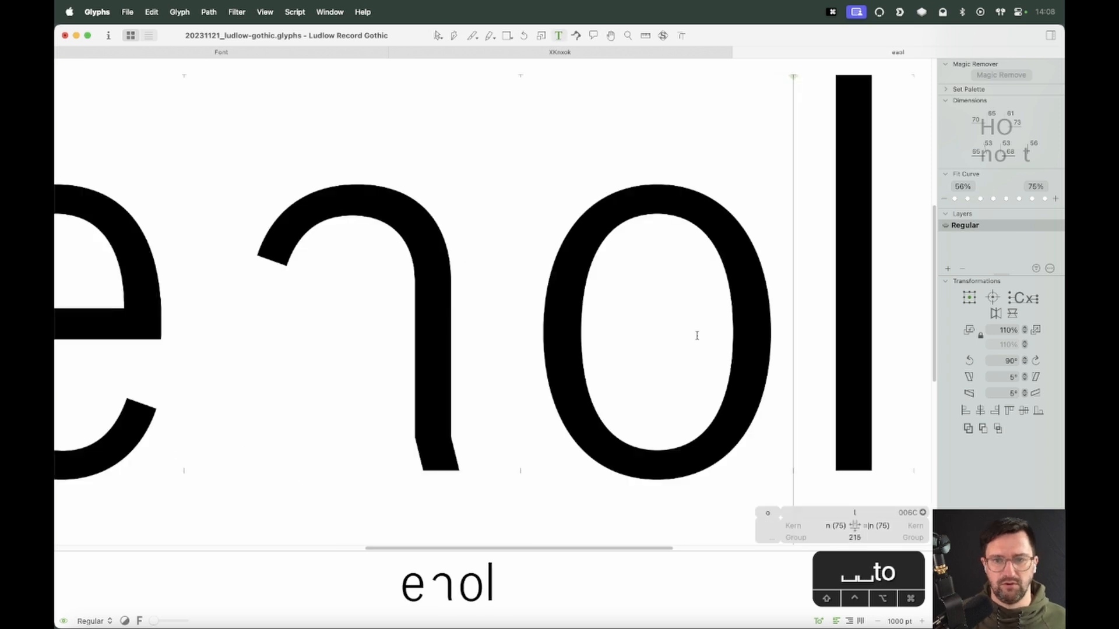
pyautogui.press('Escape')
pyautogui.press('space')
pyautogui.moveTo(460, 268); pyautogui.dragTo(572, 271)
pyautogui.doubleClick(750, 260)
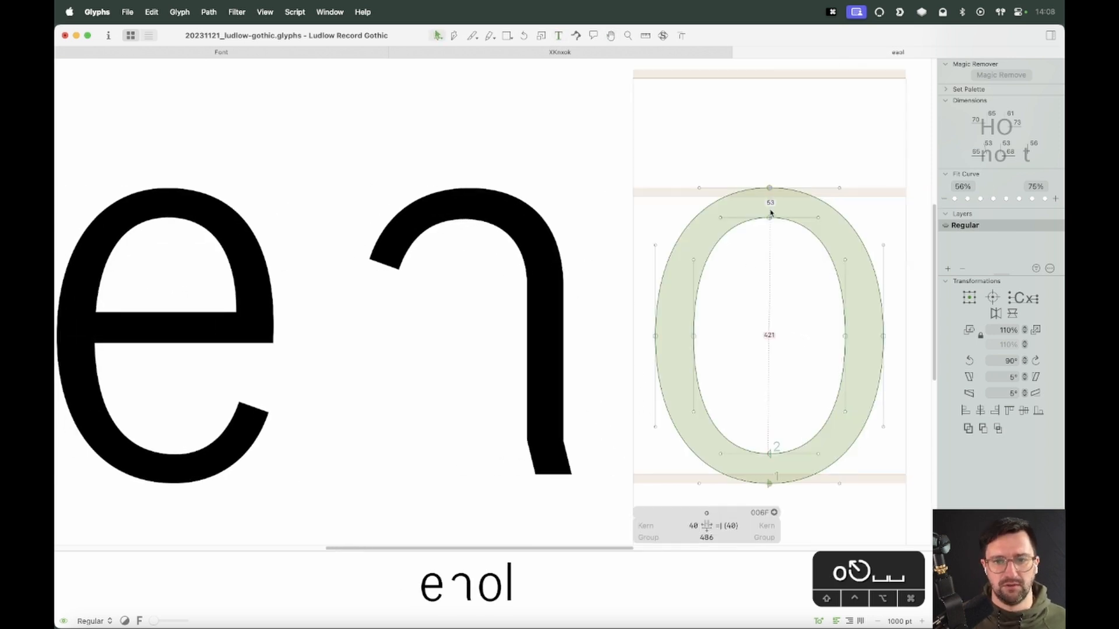
pyautogui.doubleClick(470, 205)
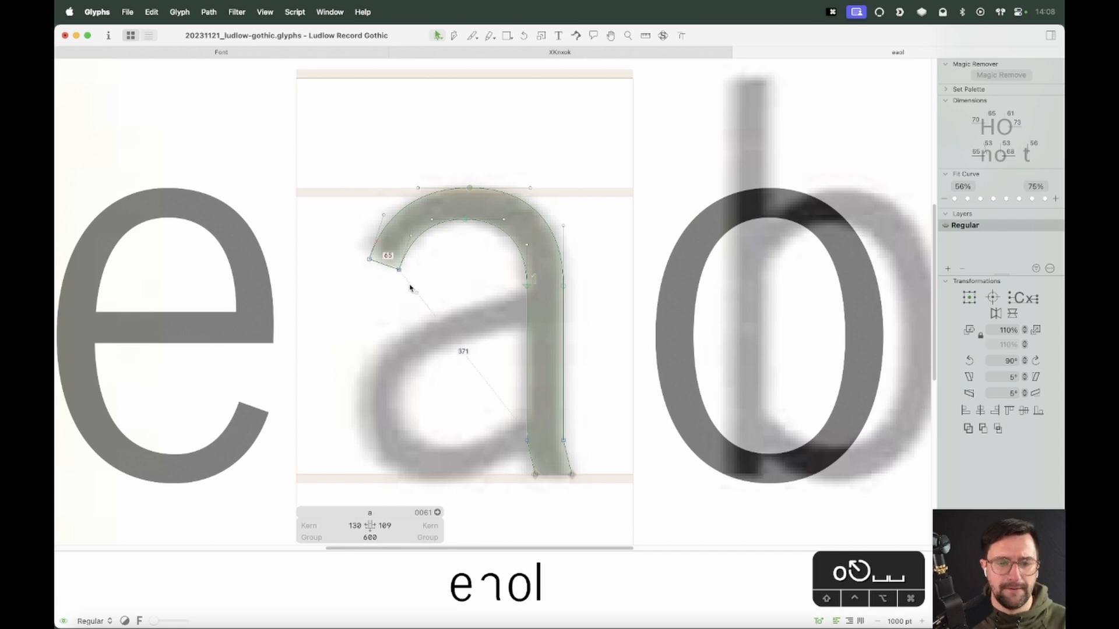
# Convert the arch's terminal corner into an open corner
pyautogui.click(369, 259)
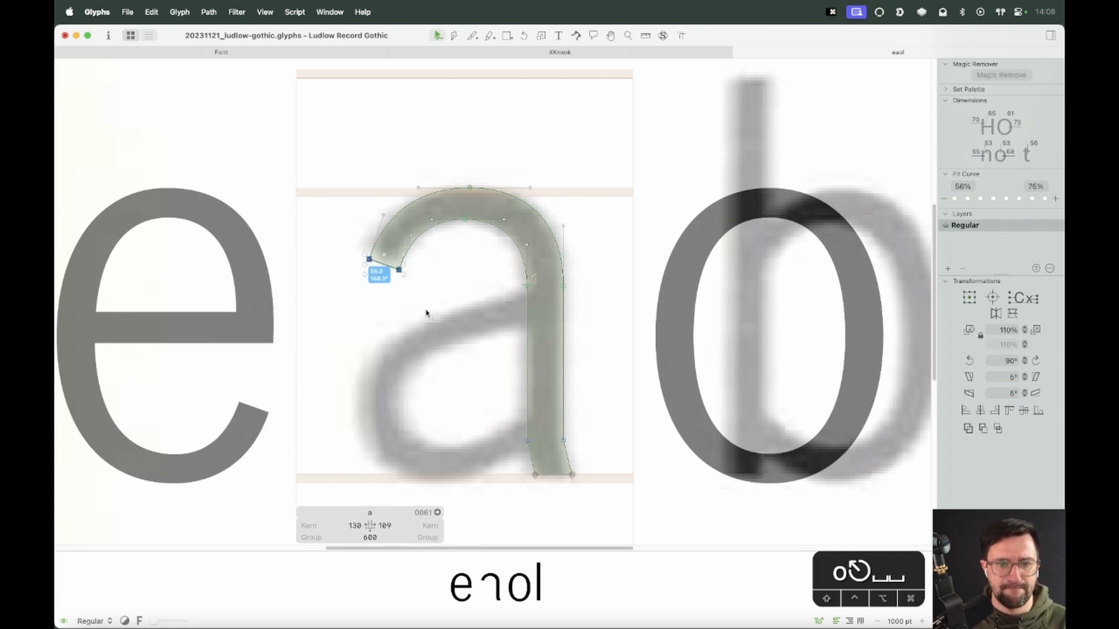
pyautogui.rightClick(392, 255)
pyautogui.click(402, 277)
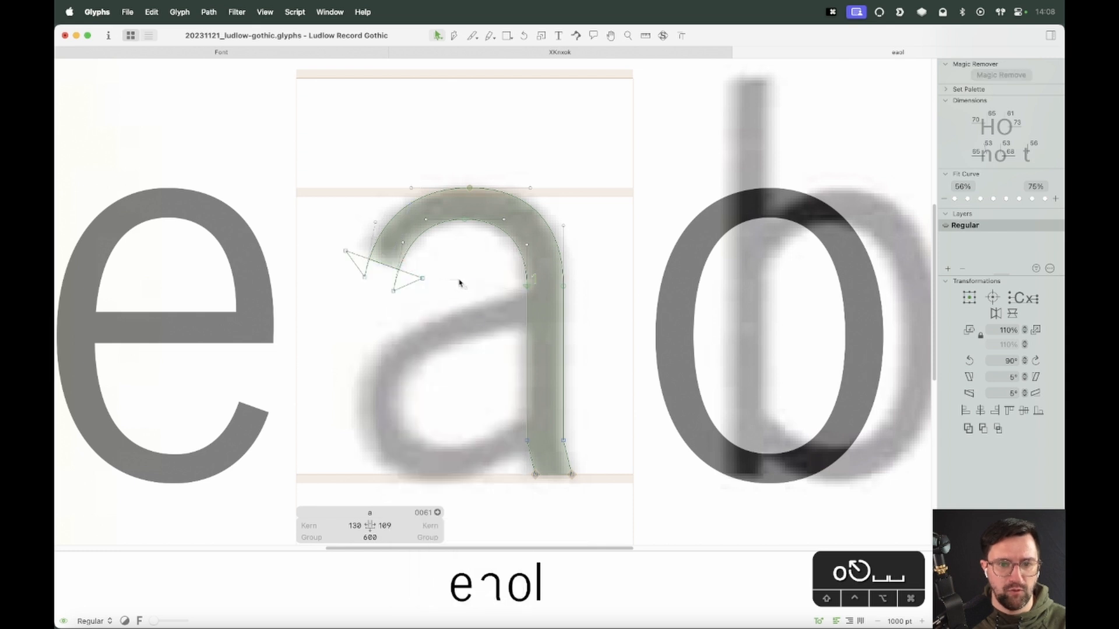
pyautogui.click(395, 289)
# Select the arch's inner top node and the stem's upper node and nudge them up 2 units
pyautogui.keyDown('shift'); pyautogui.click(464, 219); pyautogui.keyUp('shift')
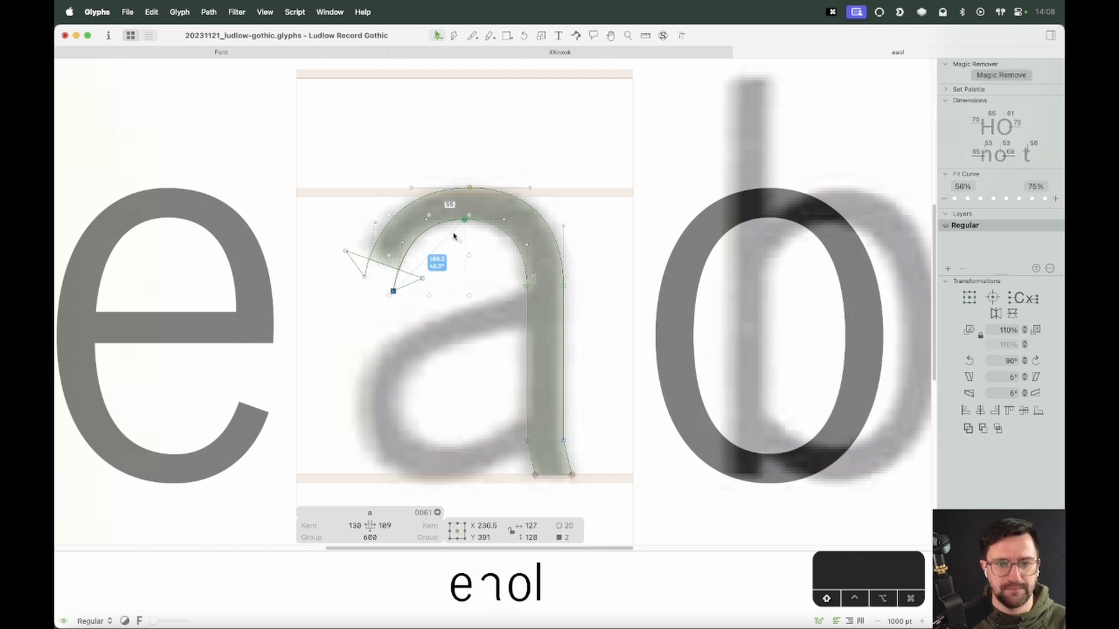
pyautogui.keyDown('shift'); pyautogui.click(527, 285); pyautogui.keyUp('shift')
pyautogui.press('Up')
pyautogui.press('Up')
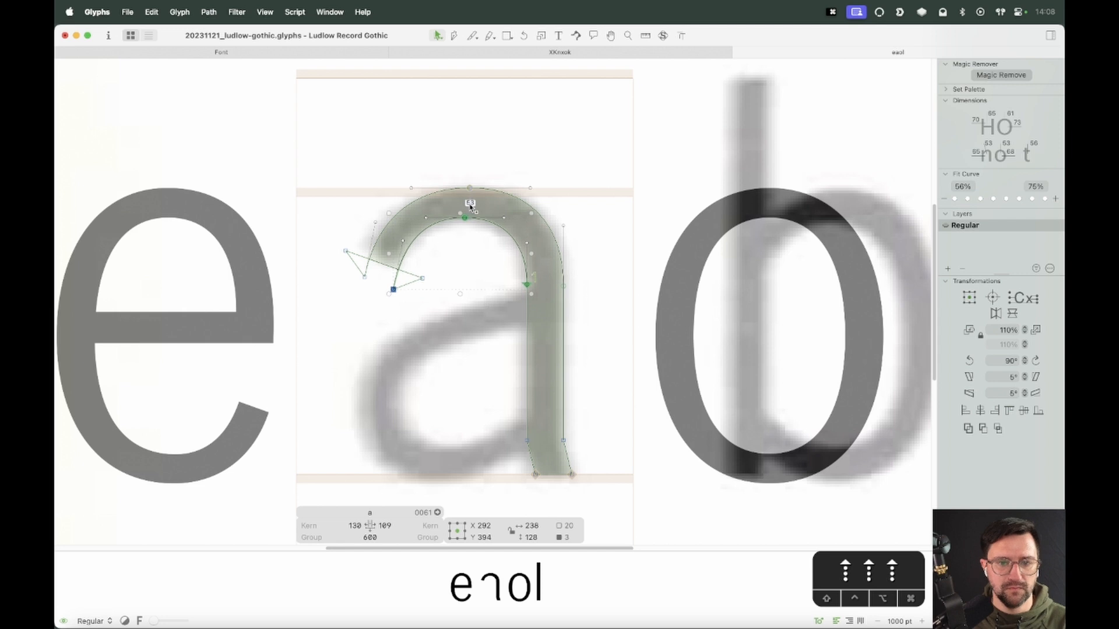
# Convert the stem's lower flaring segments into curves and shift their handles 2 units left
pyautogui.press('space')
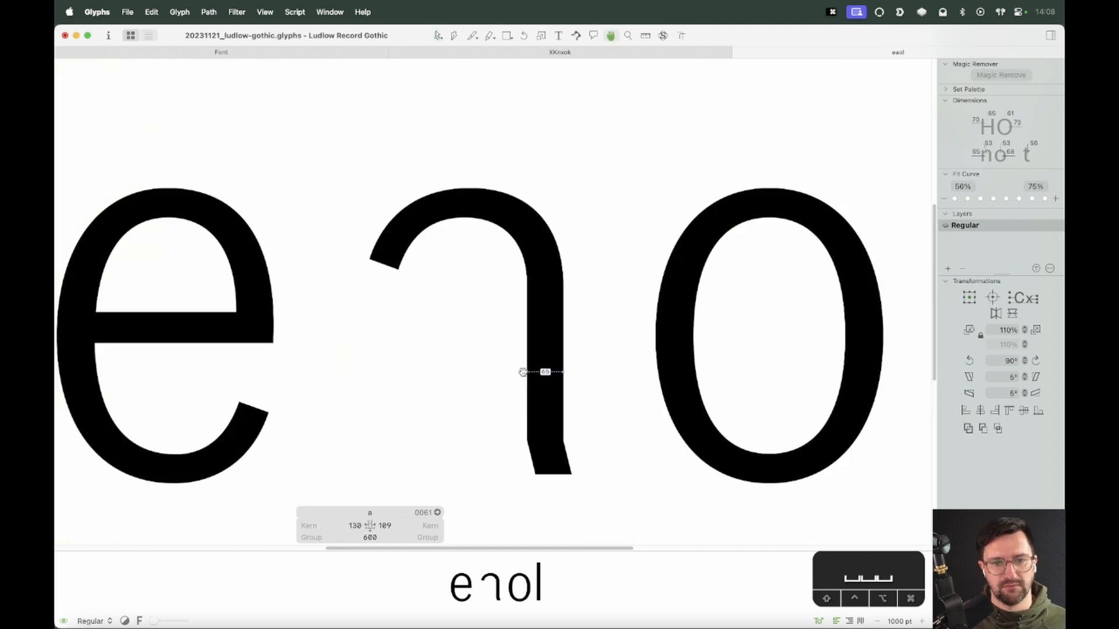
pyautogui.moveTo(795, 218); pyautogui.dragTo(849, 225)
pyautogui.moveTo(774, 245); pyautogui.dragTo(700, 220)
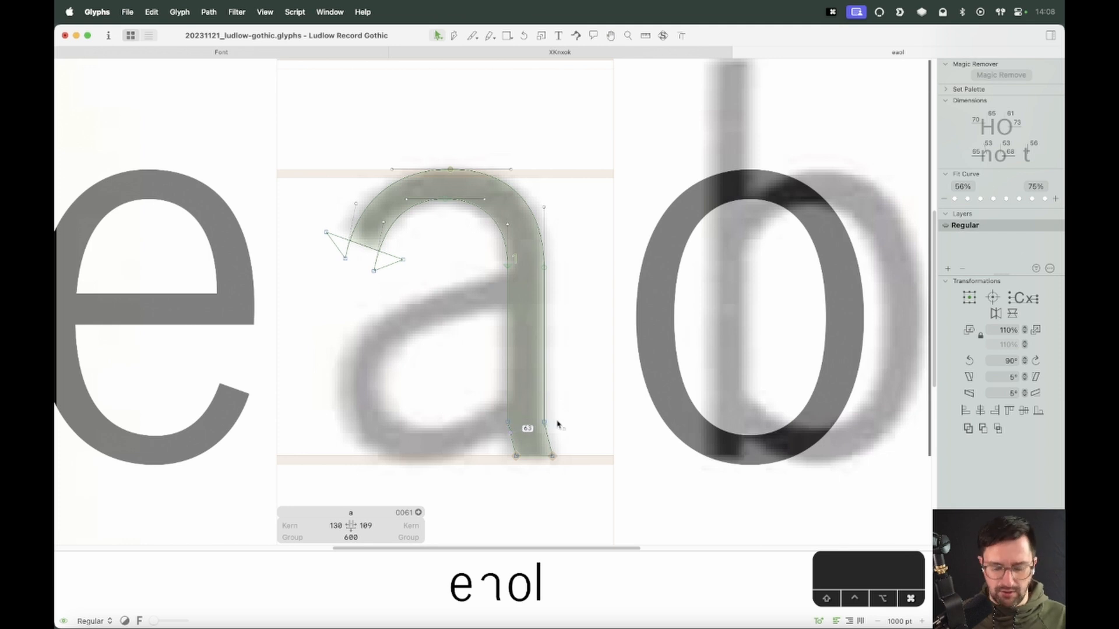
pyautogui.press('super+=')
pyautogui.press('super+=')
pyautogui.press('super+=')
pyautogui.press('space')
pyautogui.moveTo(687, 484); pyautogui.dragTo(580, 106)
pyautogui.keyDown('alt'); pyautogui.click(543, 324); pyautogui.keyUp('alt')
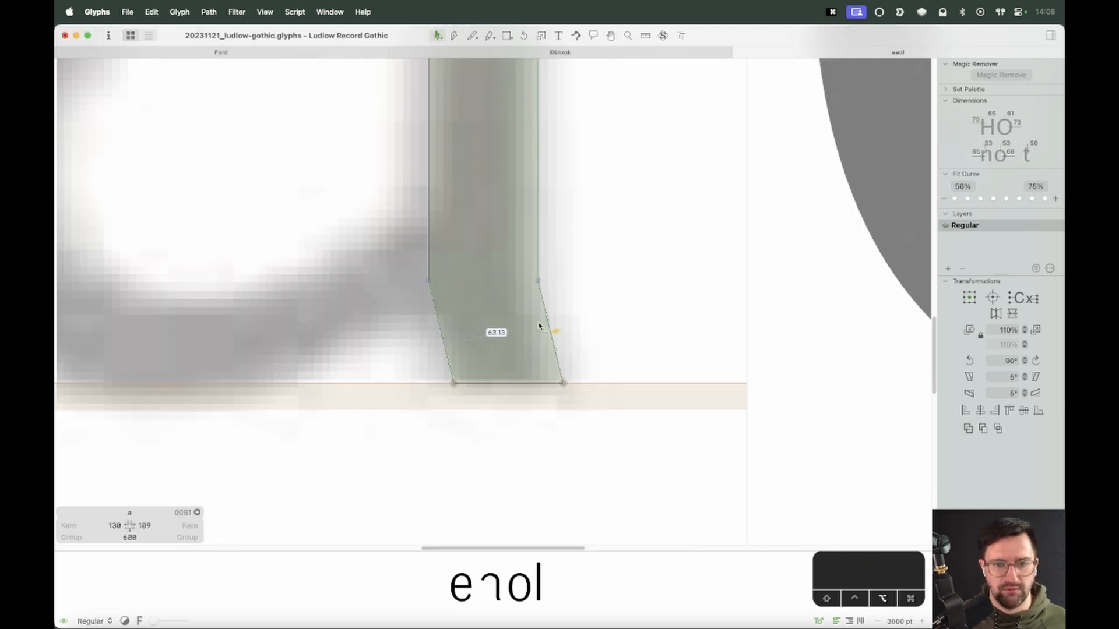
pyautogui.keyDown('alt'); pyautogui.click(444, 344); pyautogui.keyUp('alt')
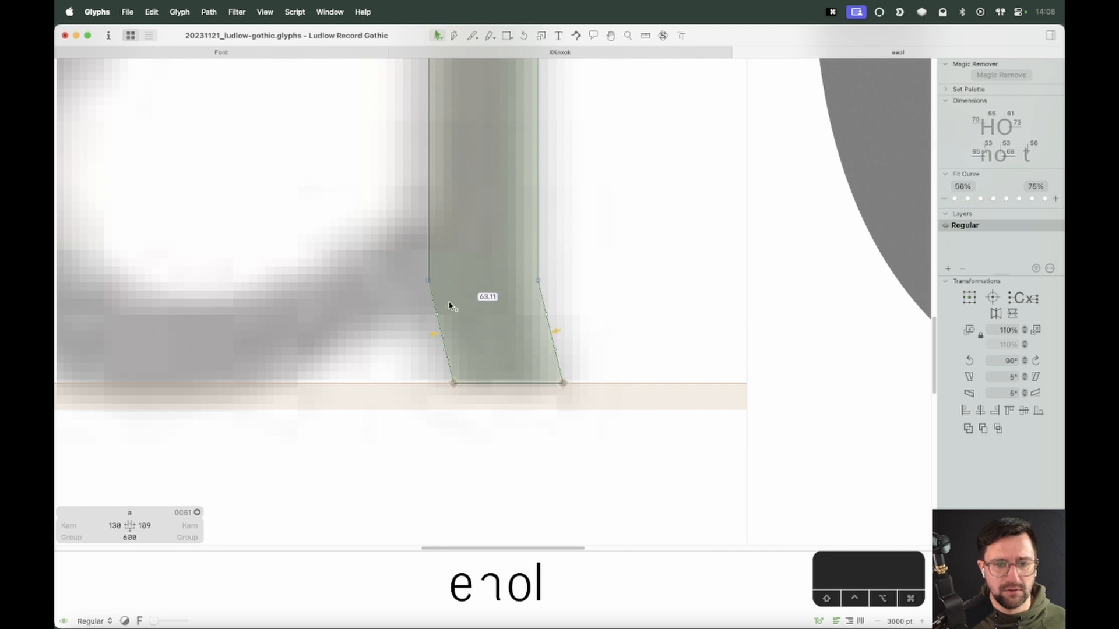
pyautogui.press('Left')
pyautogui.press('Left')
pyautogui.press('Left')
pyautogui.press('Left')
pyautogui.press('Left')
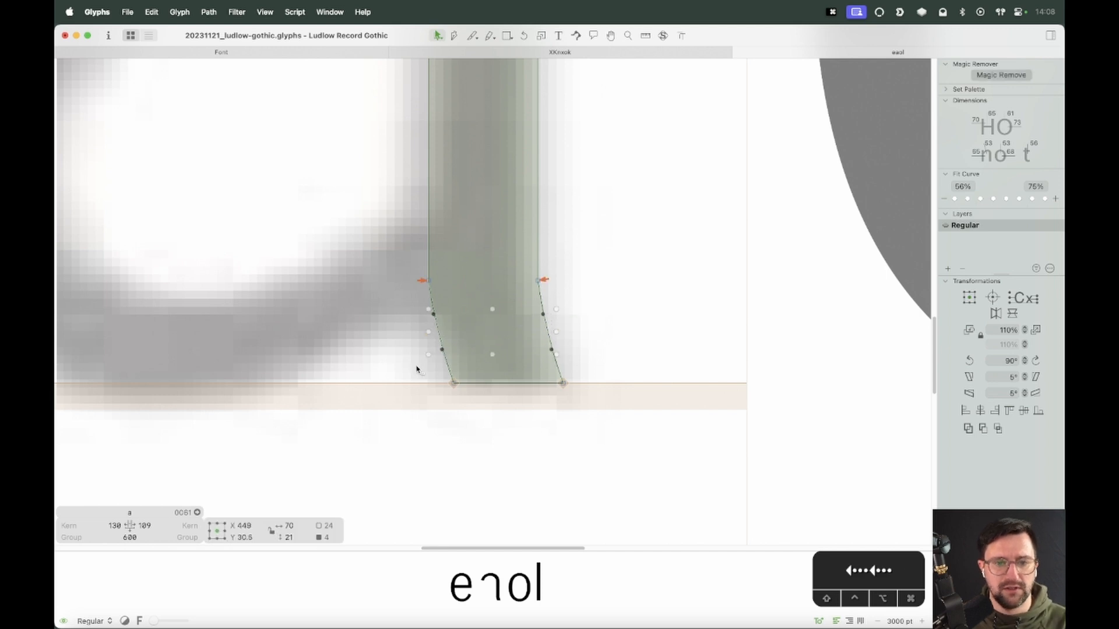
pyautogui.press('Right')
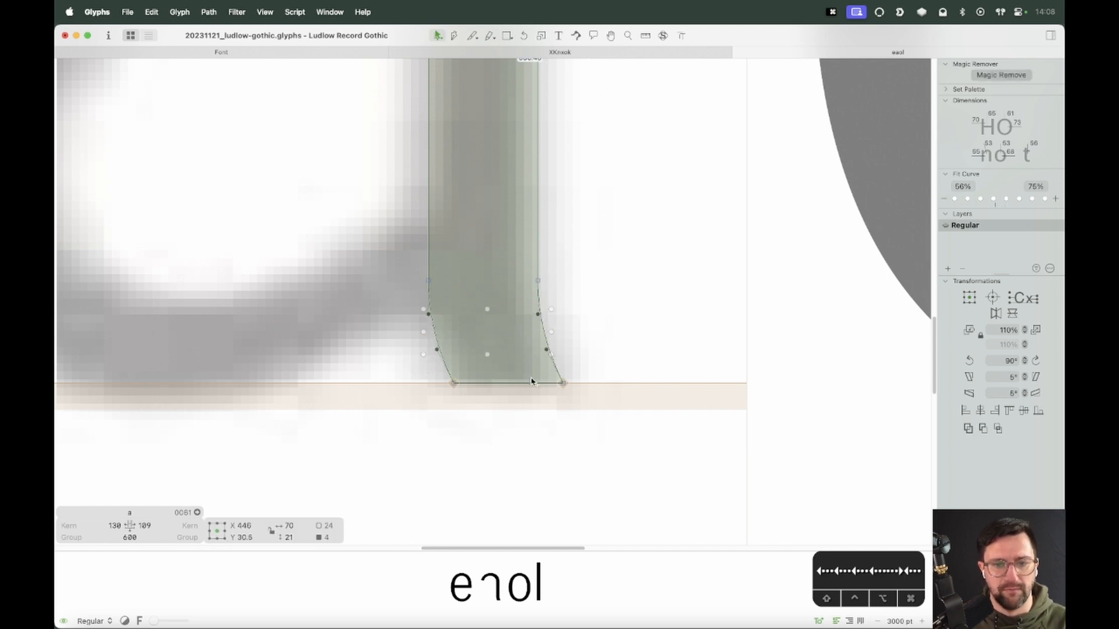
pyautogui.click(592, 350)
pyautogui.press('space')
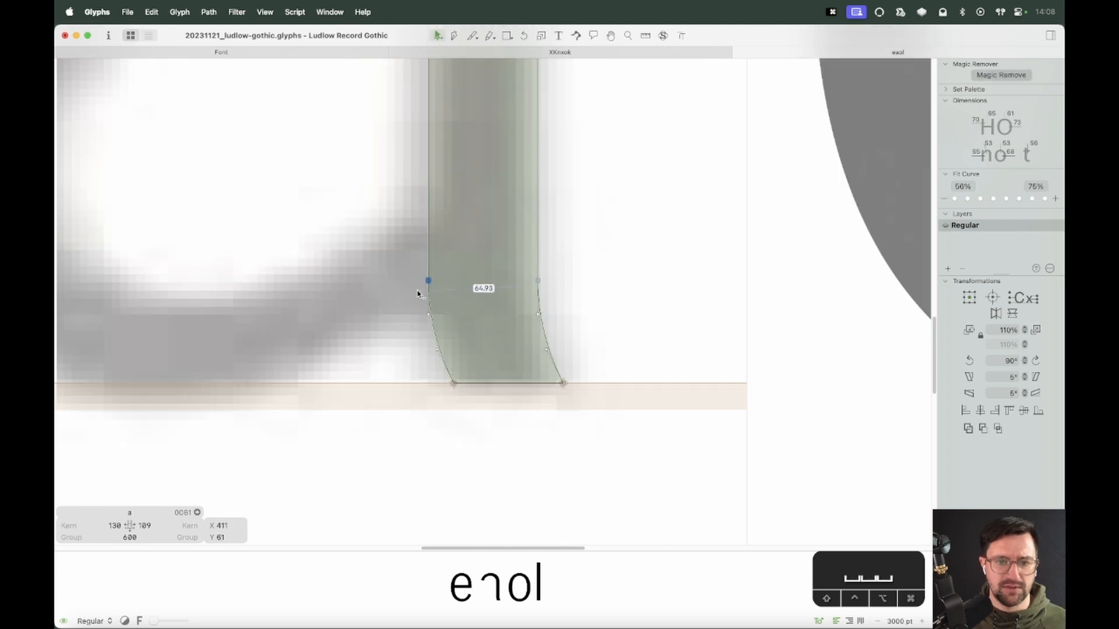
pyautogui.moveTo(430, 284); pyautogui.dragTo(431, 248)
pyautogui.press('super+z')
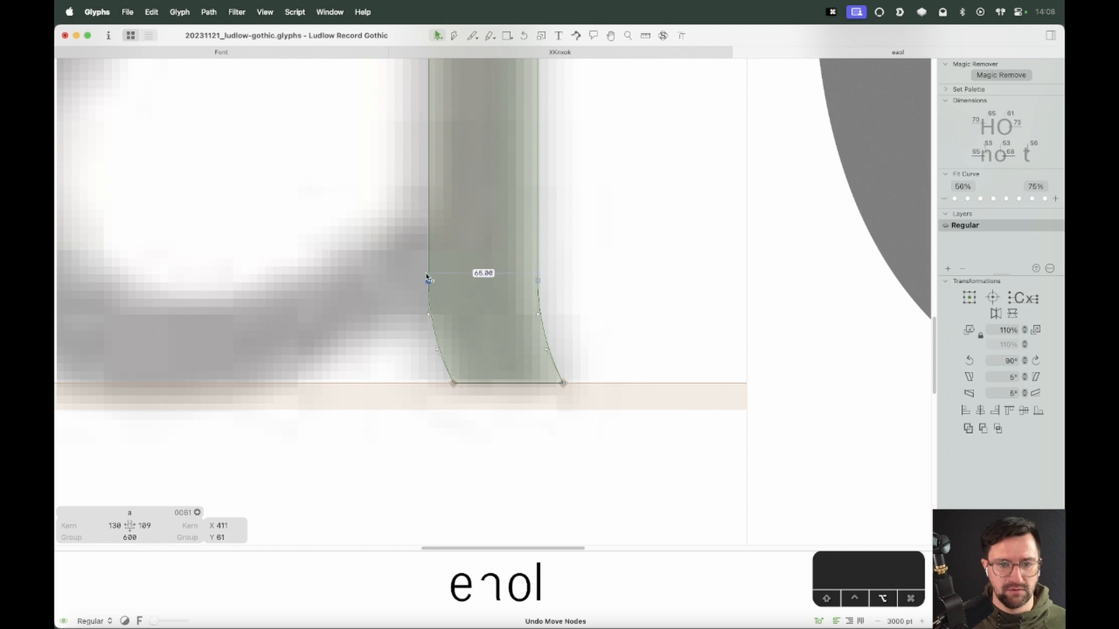
# Reshape the stem's lower flare by moving its nodes up and adjusting the curve handles
pyautogui.moveTo(547, 257); pyautogui.dragTo(429, 248)
pyautogui.press('Return')
pyautogui.click(478, 272)
pyautogui.moveTo(538, 281); pyautogui.dragTo(537, 242)
pyautogui.click(568, 292)
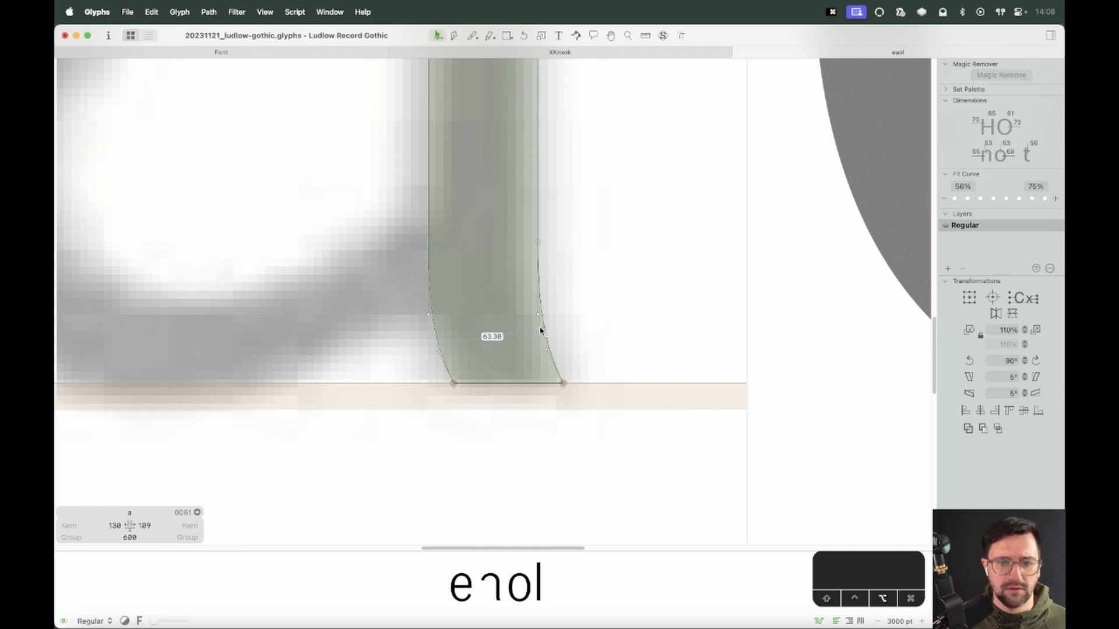
pyautogui.moveTo(544, 328); pyautogui.dragTo(542, 316)
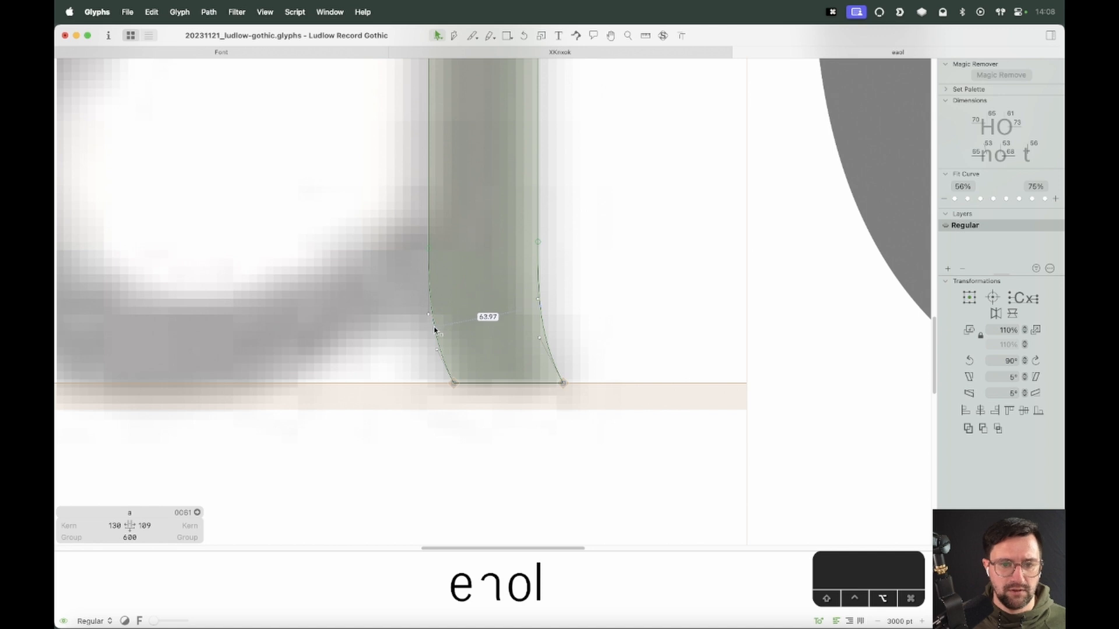
pyautogui.moveTo(434, 328); pyautogui.dragTo(434, 322)
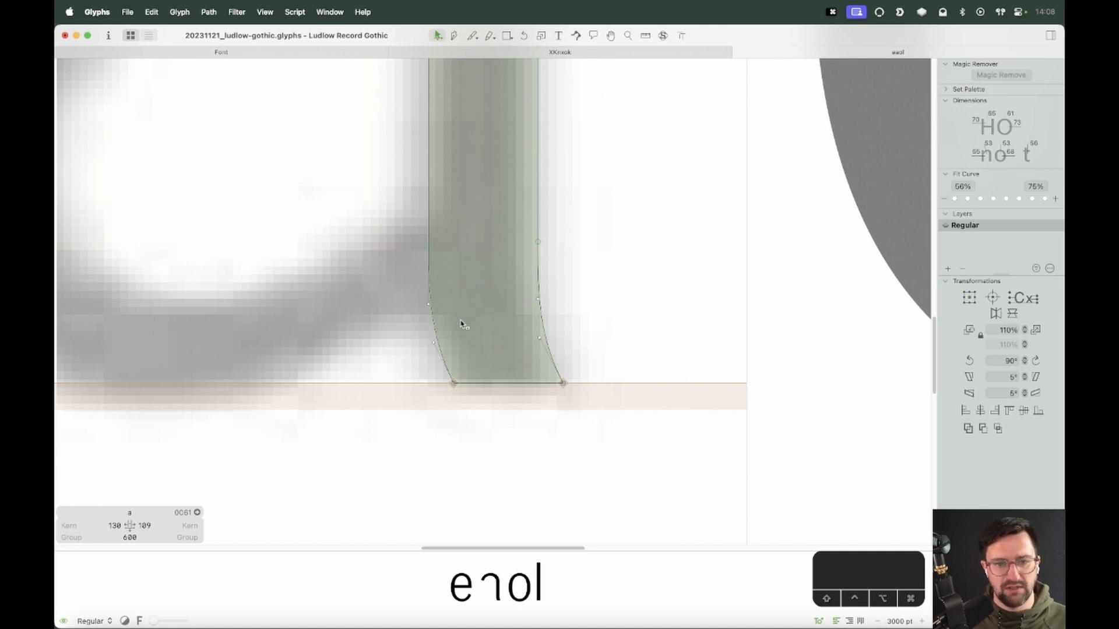
# Draw the a's bowl with the Pen tool as a closed straight-line outline tracing the scan from the stem
pyautogui.press('super+minus')
pyautogui.press('super+minus')
pyautogui.press('super+minus')
pyautogui.press('space')
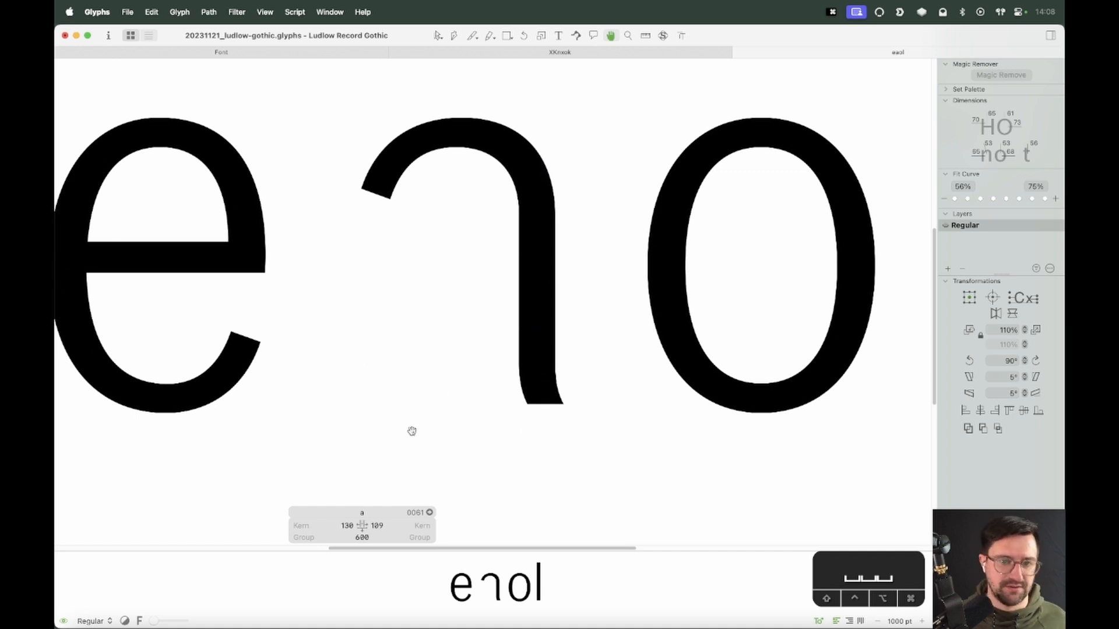
pyautogui.press('super+plus')
pyautogui.press('super+plus')
pyautogui.press('space')
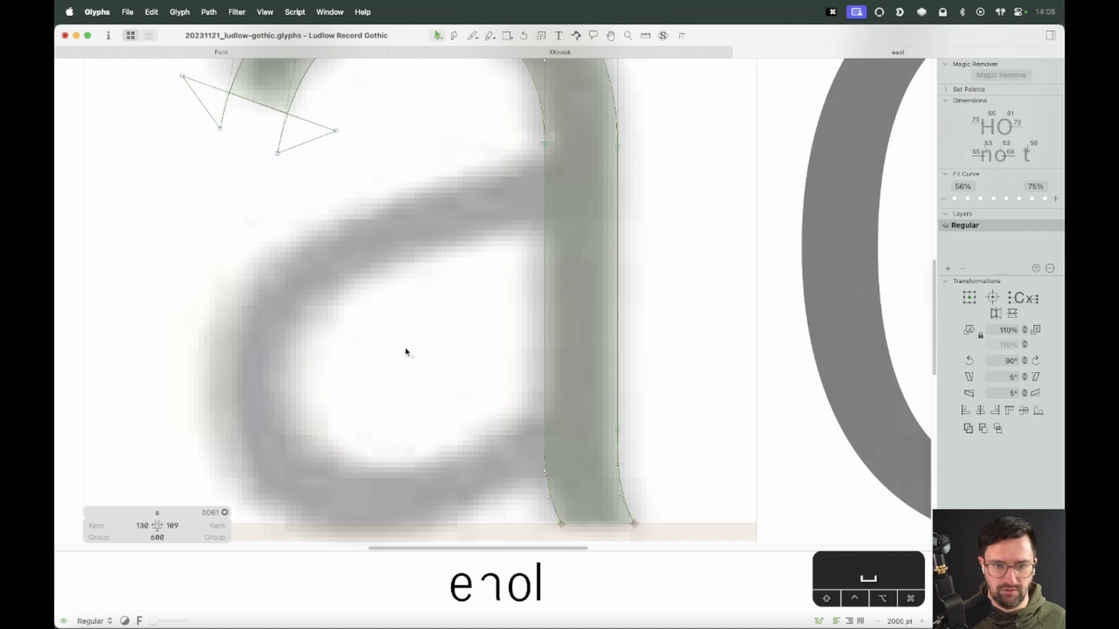
pyautogui.press('super+minus')
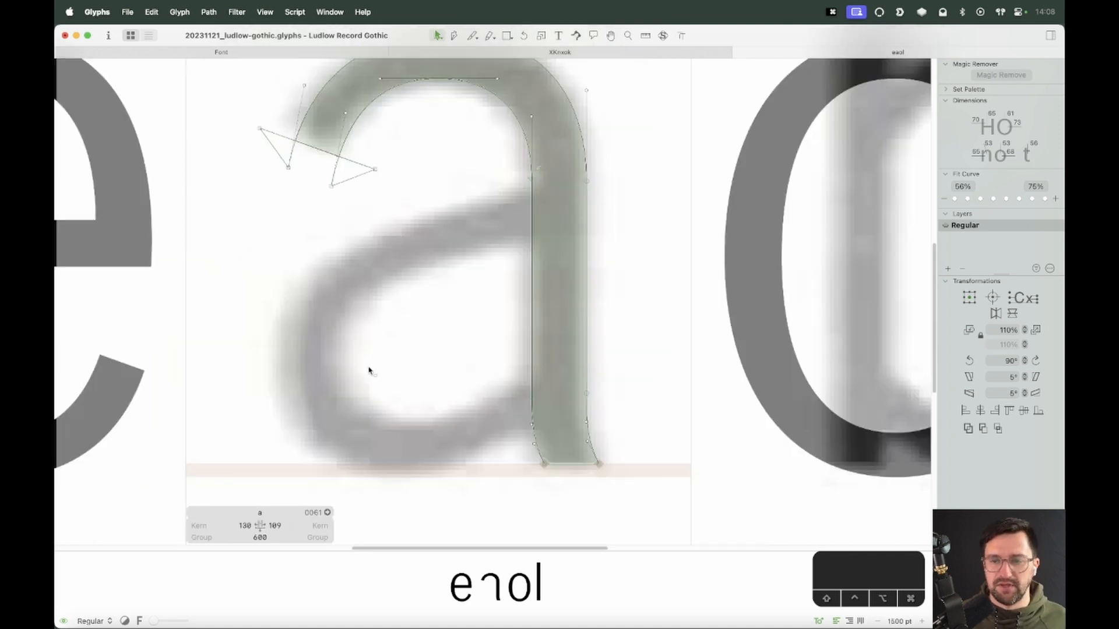
pyautogui.press('p')
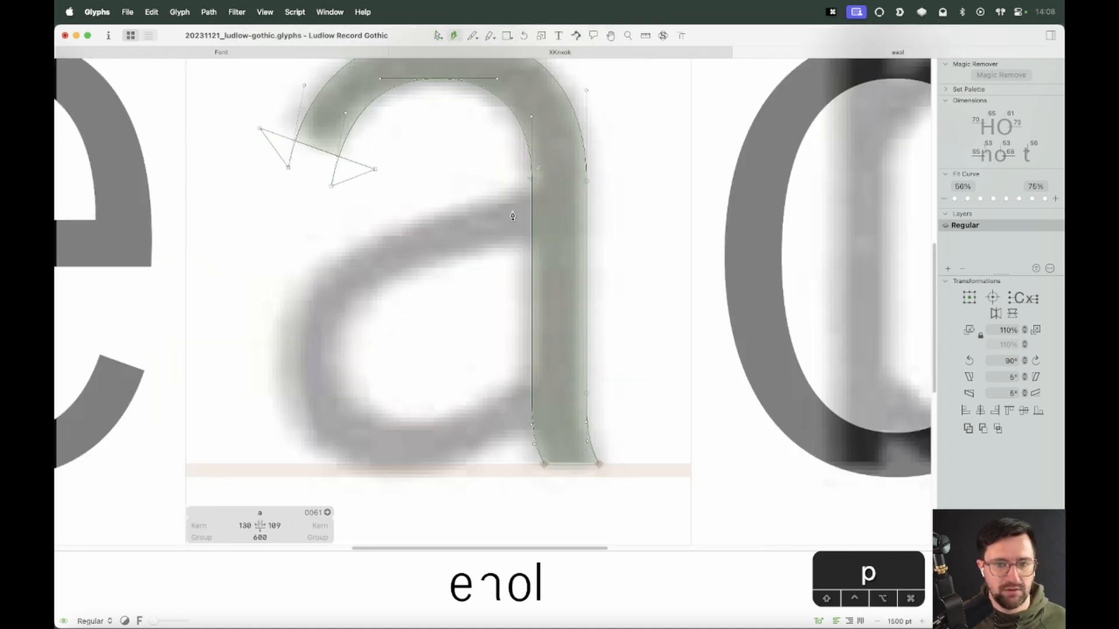
pyautogui.click(556, 184)
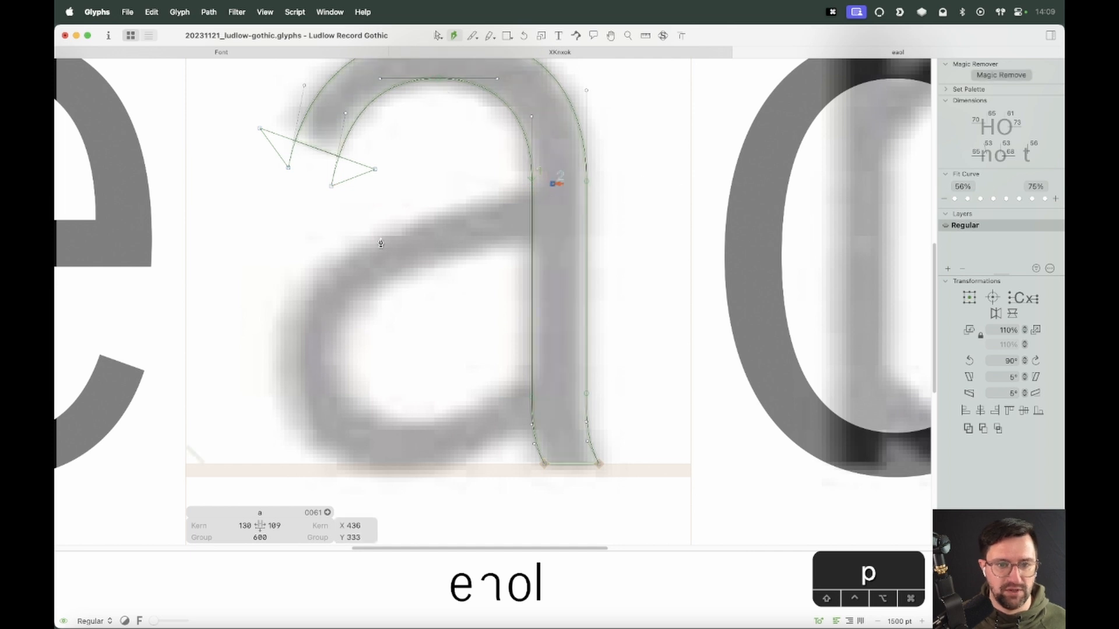
pyautogui.click(389, 235)
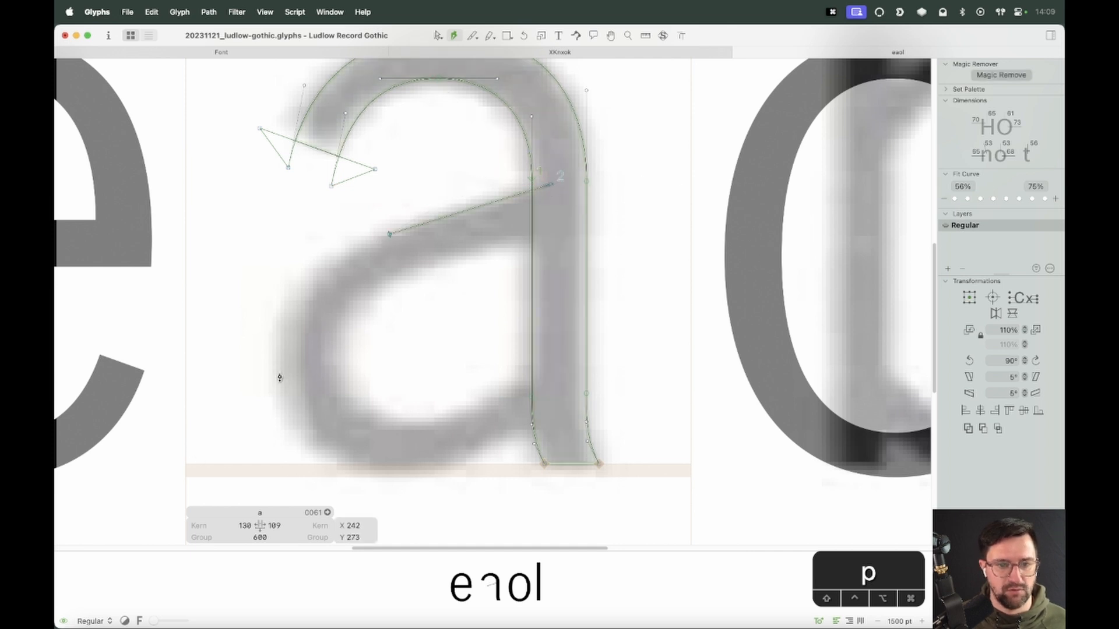
pyautogui.click(279, 373)
pyautogui.click(390, 478)
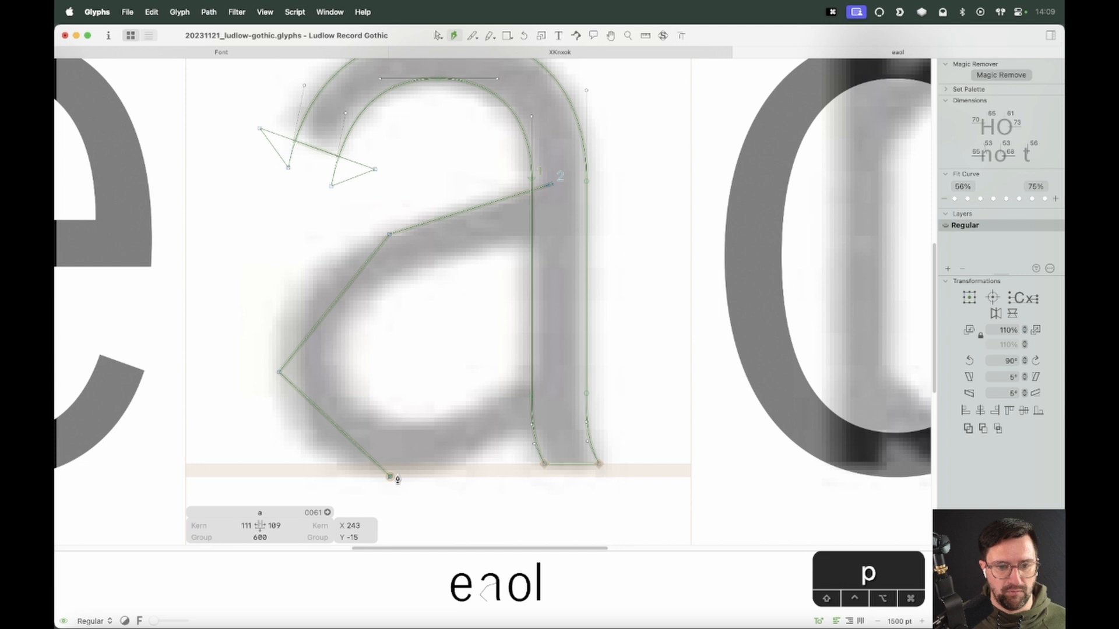
pyautogui.click(561, 415)
pyautogui.click(554, 377)
pyautogui.click(417, 427)
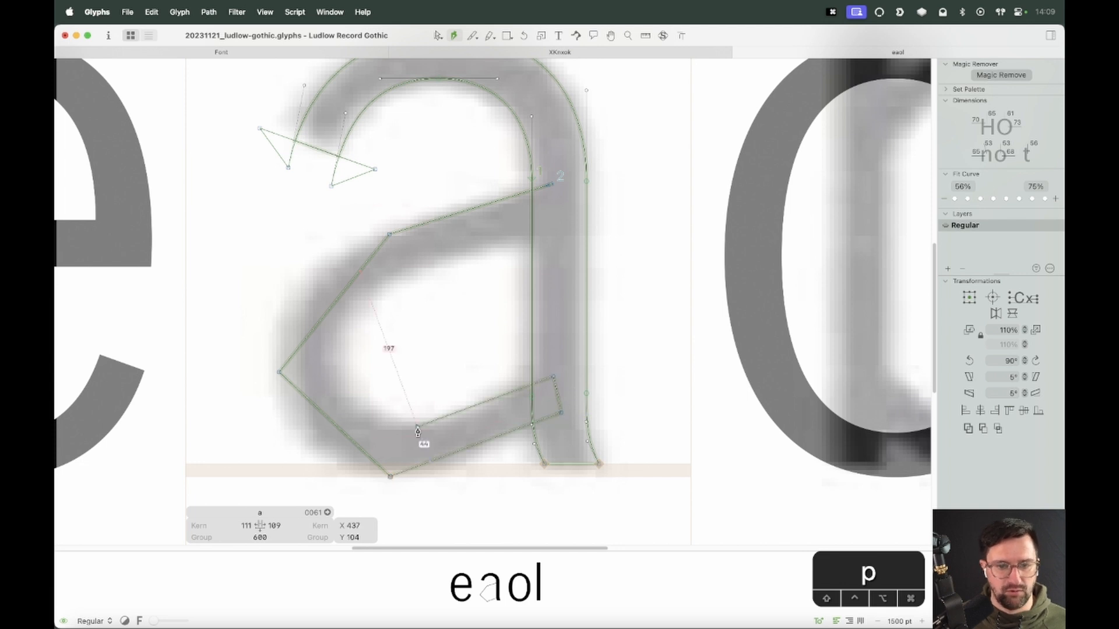
pyautogui.click(334, 362)
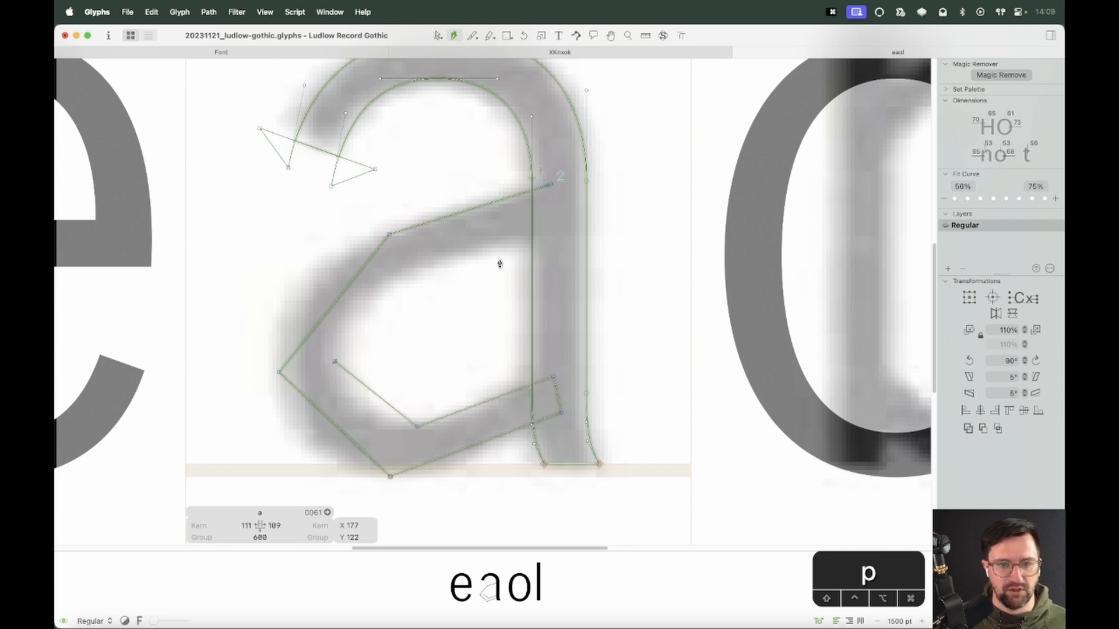
pyautogui.click(405, 275)
pyautogui.click(547, 236)
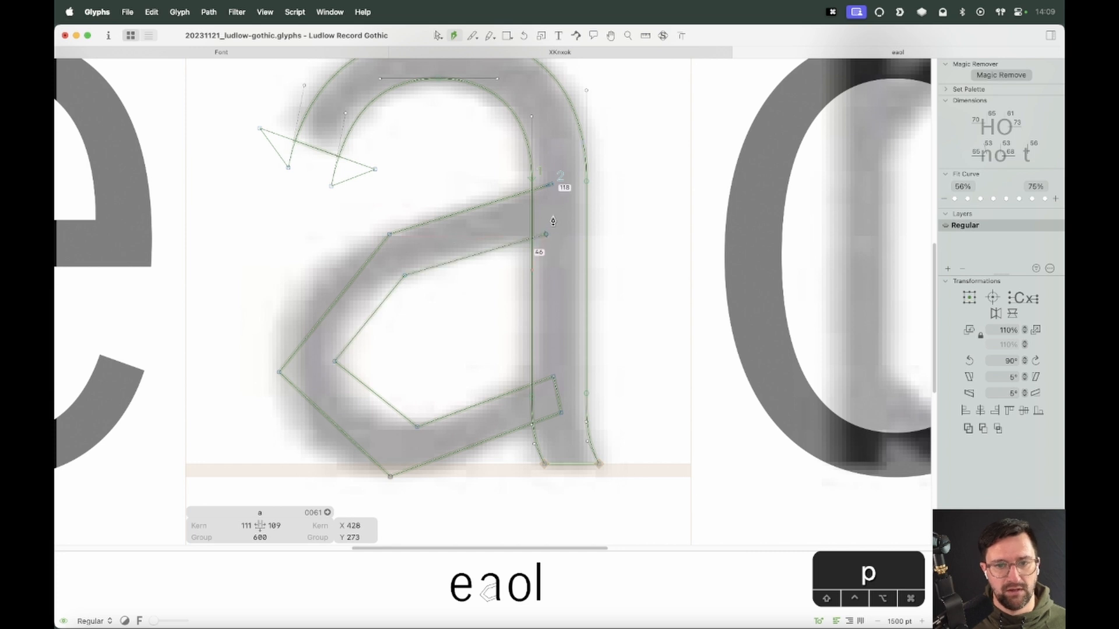
pyautogui.click(553, 185)
# Select the bowl's leftmost corner nodes and move them 10 units left
pyautogui.press('v')
pyautogui.click(558, 270)
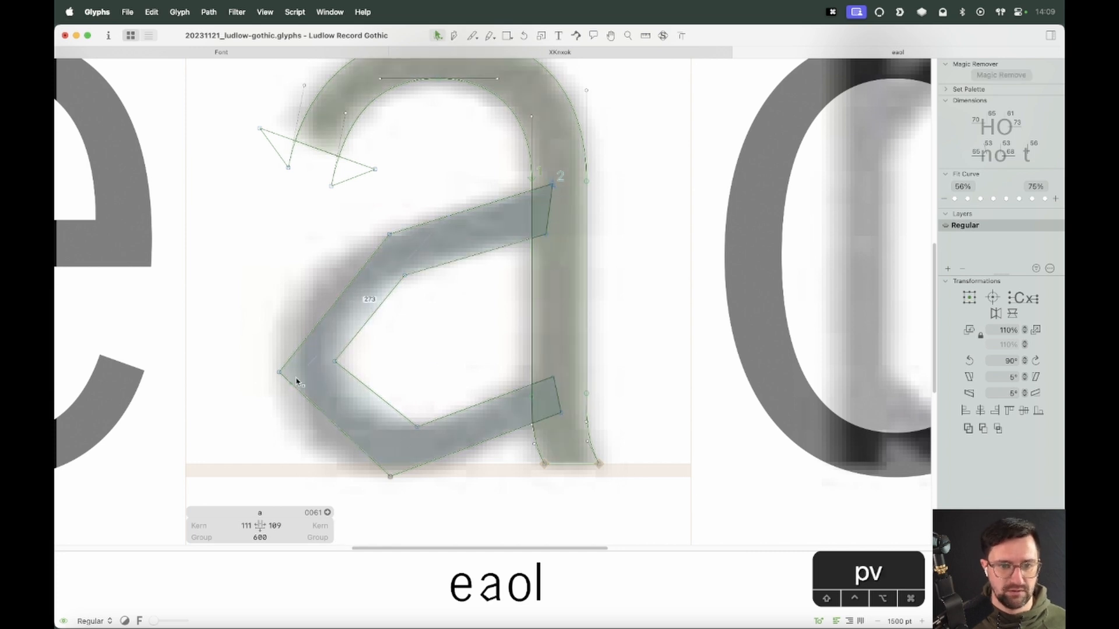
pyautogui.moveTo(352, 337); pyautogui.dragTo(273, 389)
pyautogui.hotkey('shift', 'Left')
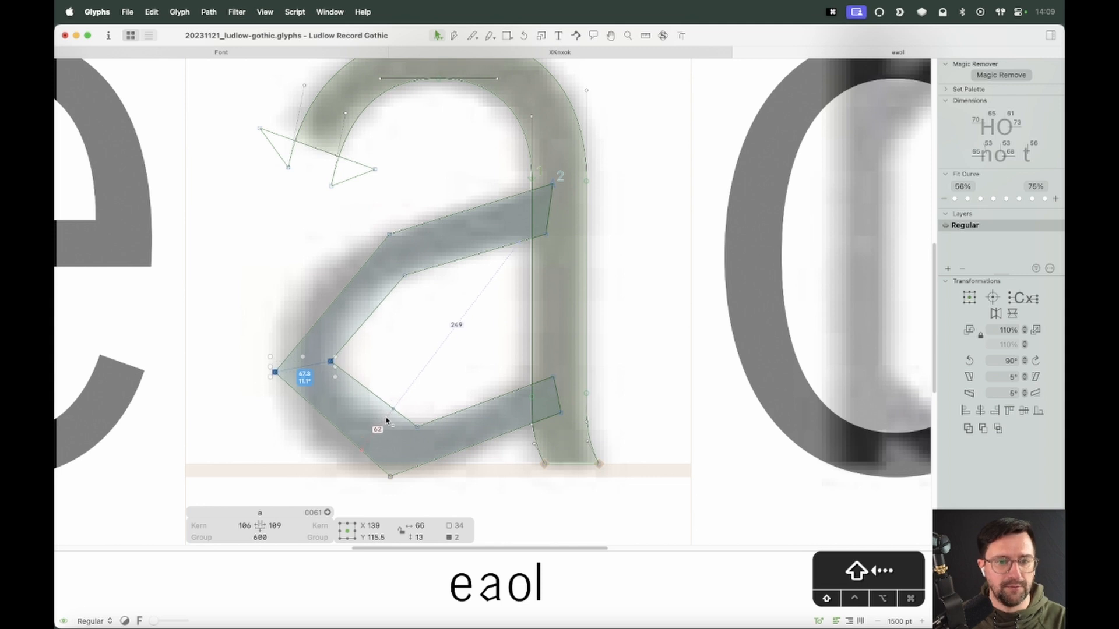
# Convert the bowl's left segments into curves and make the leftmost node smooth
pyautogui.click(400, 352)
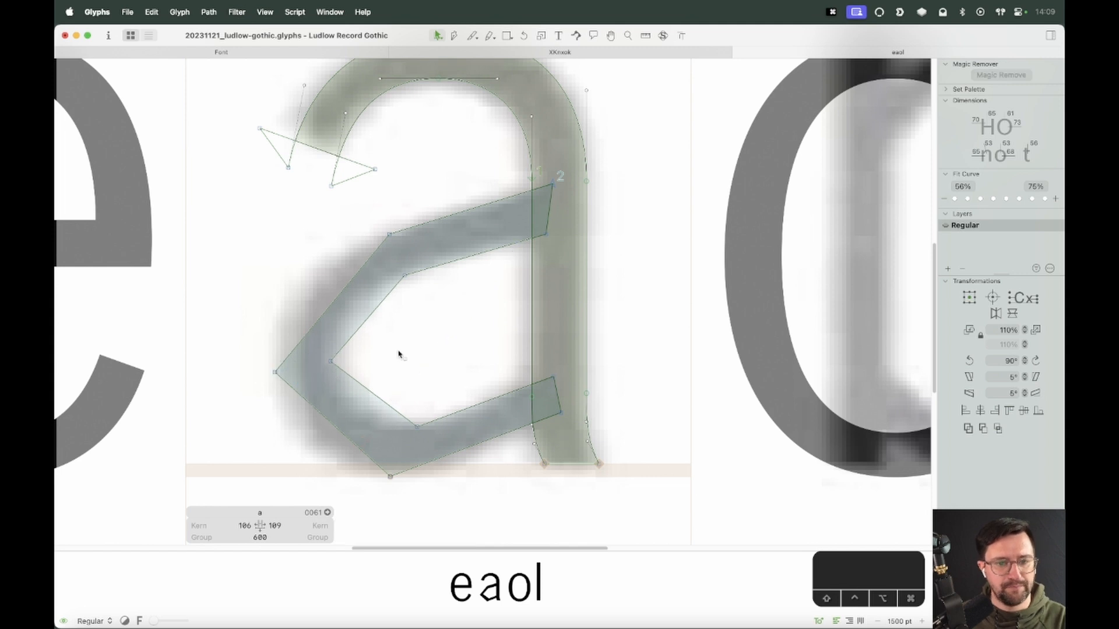
pyautogui.keyDown('alt'); pyautogui.click(350, 339); pyautogui.keyUp('alt')
pyautogui.keyDown('alt'); pyautogui.click(356, 382); pyautogui.keyUp('alt')
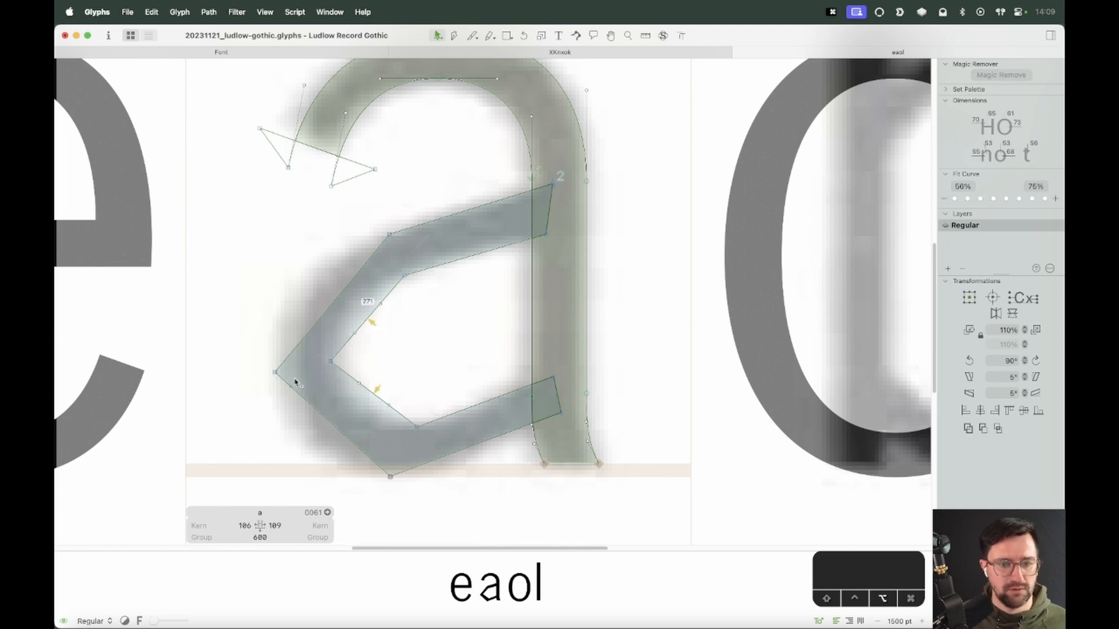
pyautogui.doubleClick(294, 346)
pyautogui.click(300, 391)
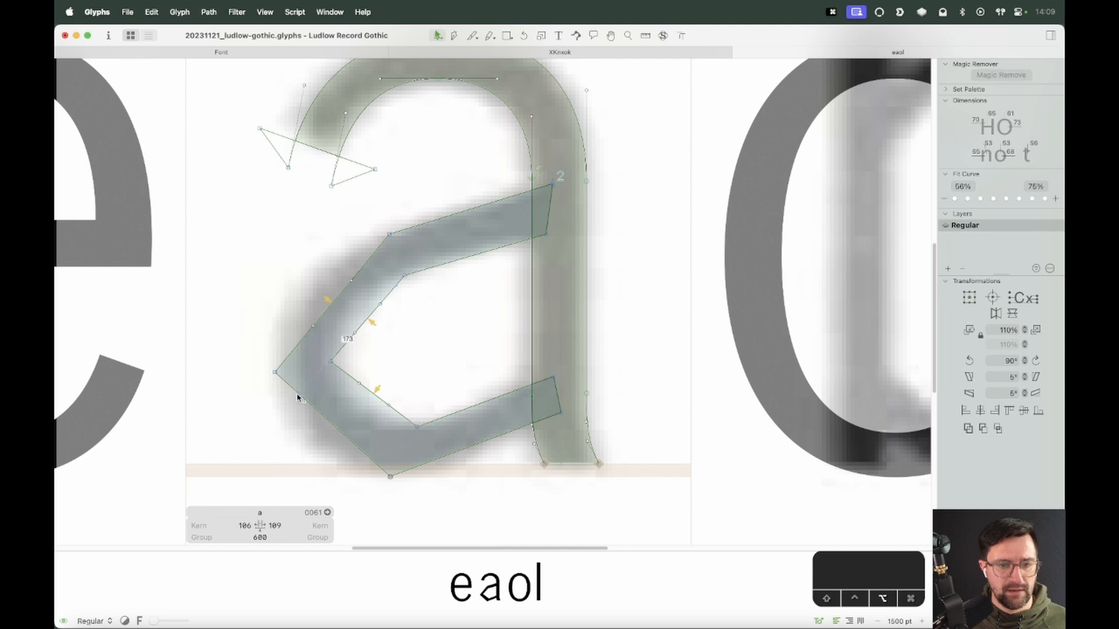
pyautogui.click(275, 372)
pyautogui.press('Return')
pyautogui.click(395, 369)
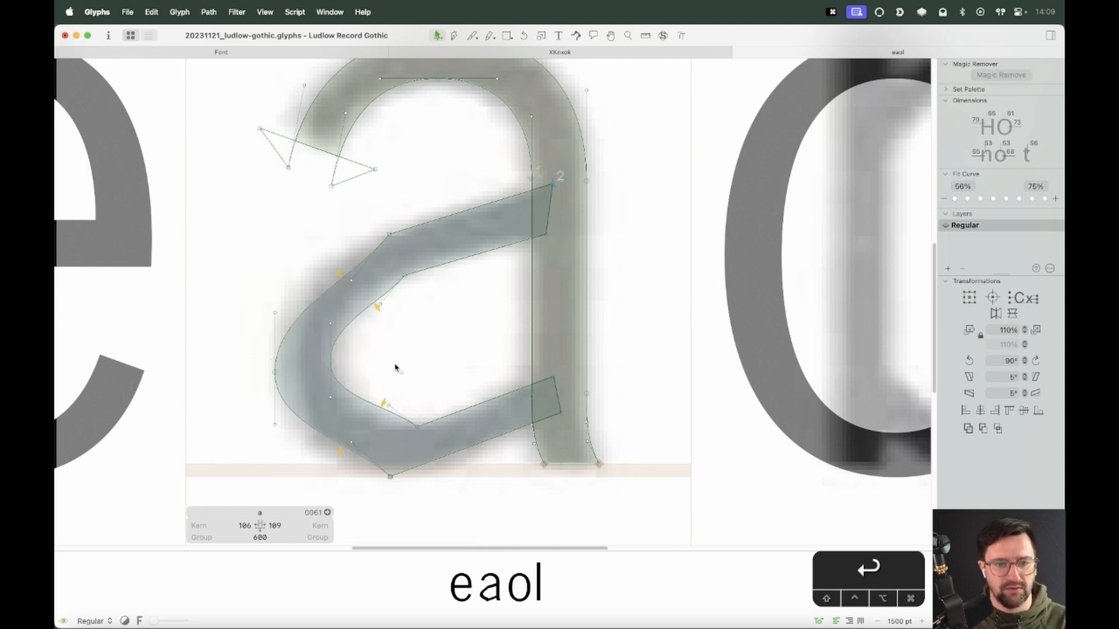
# Nudge the bowl's leftmost nodes 2 units right
pyautogui.moveTo(364, 356); pyautogui.dragTo(244, 388)
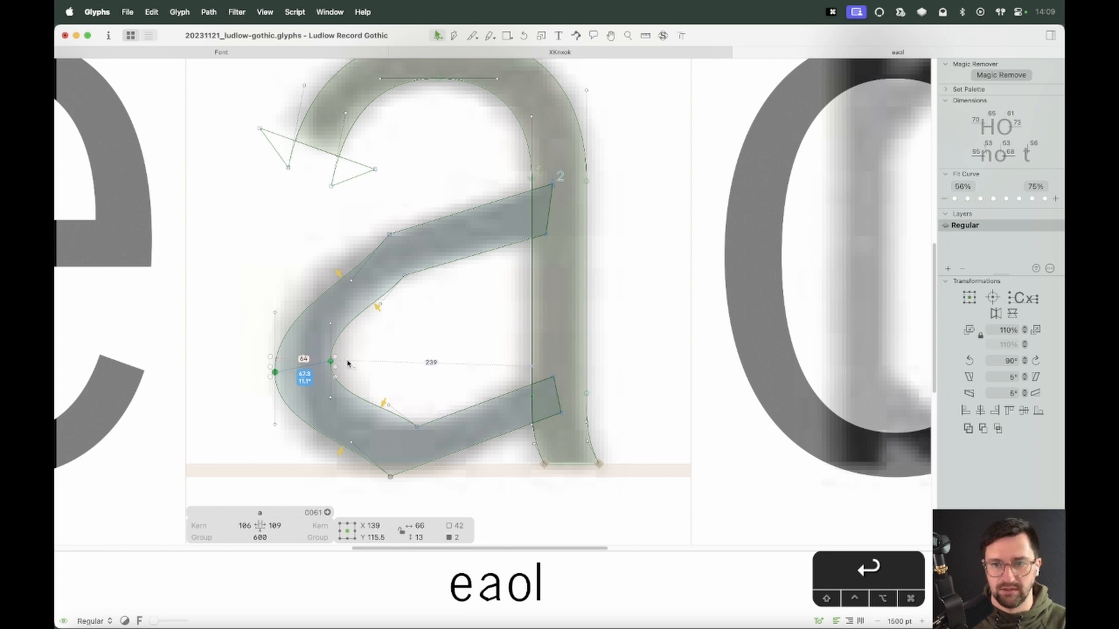
pyautogui.press('Right')
pyautogui.press('Right')
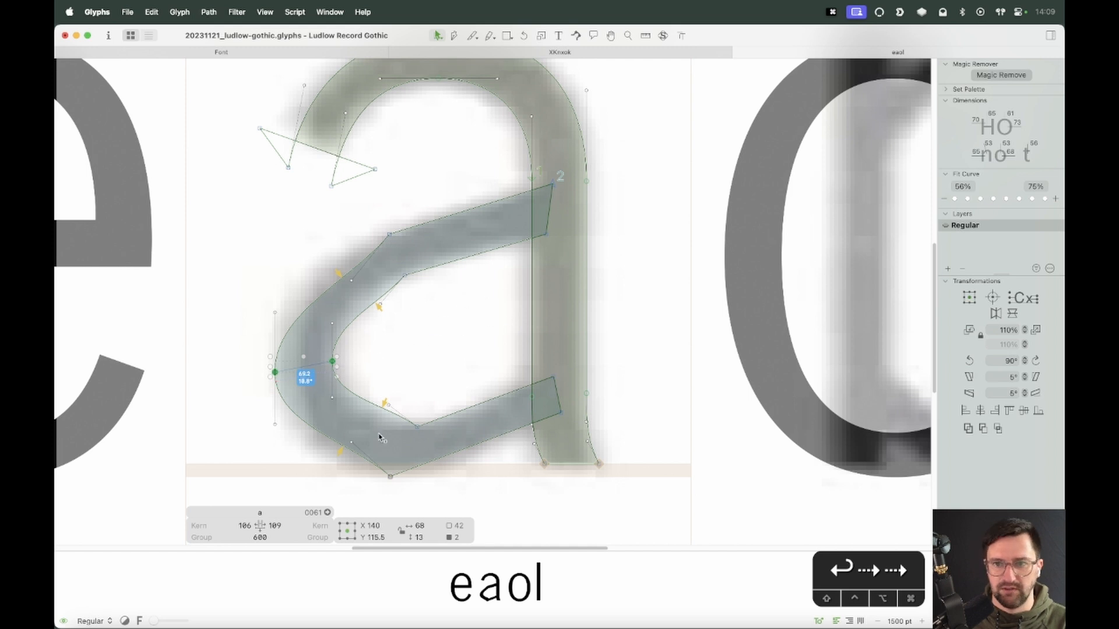
# Turn the bowl's upper left corner node into a smooth curve point
pyautogui.click(402, 254)
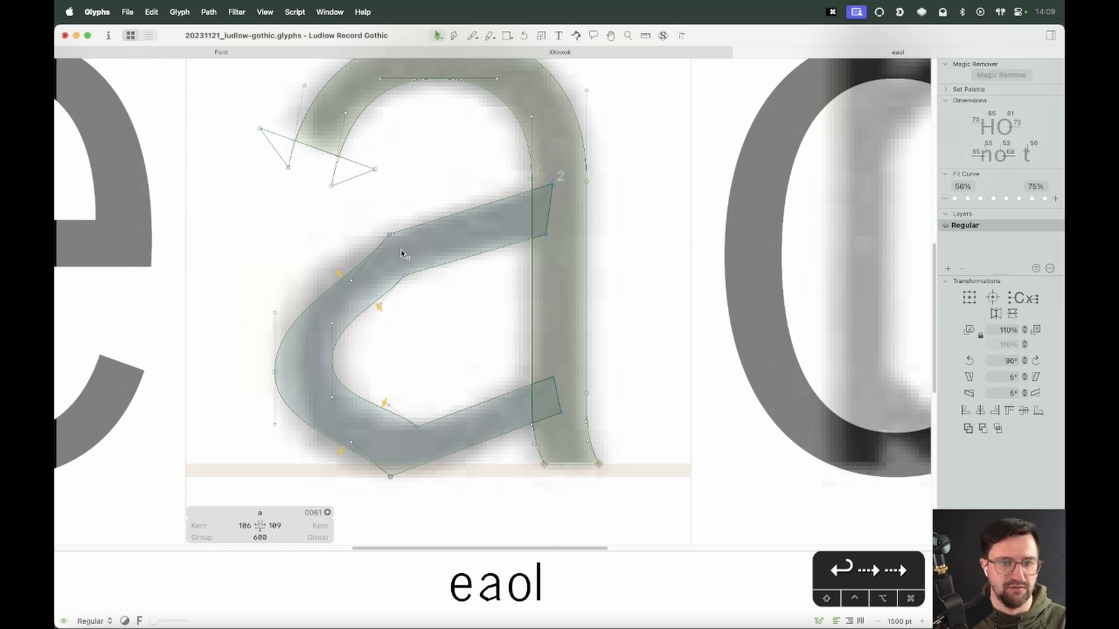
pyautogui.click(397, 254)
pyautogui.press('Return')
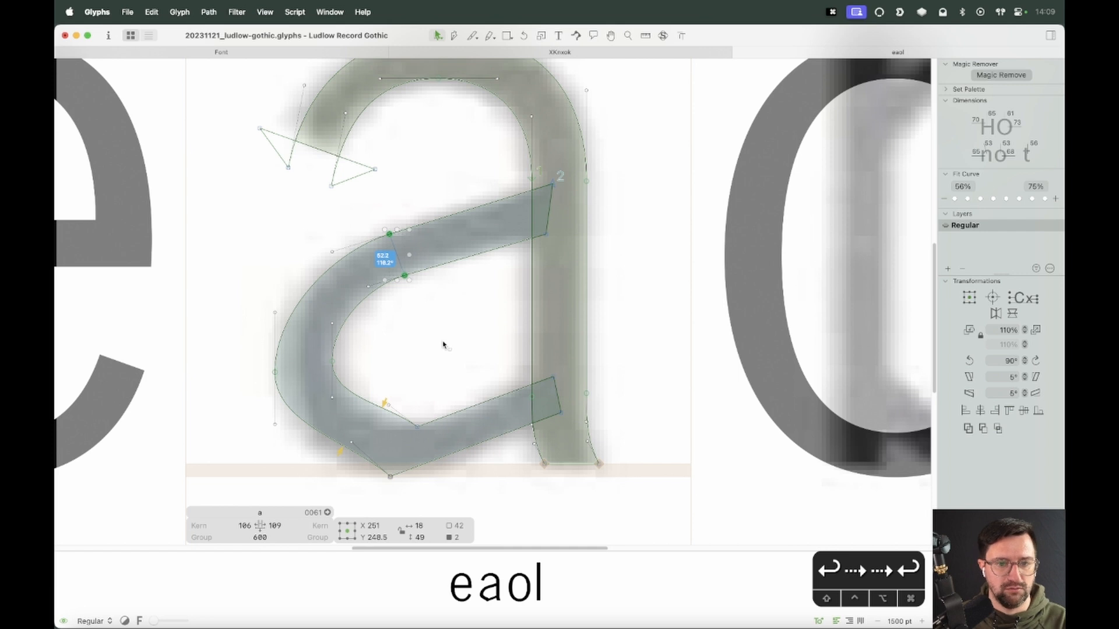
# Slide the selected node pair on the bowl's upper edge two steps along its handle direction
pyautogui.hotkey('alt', 'shift', 'Right')
pyautogui.hotkey('alt', 'shift', 'Right')
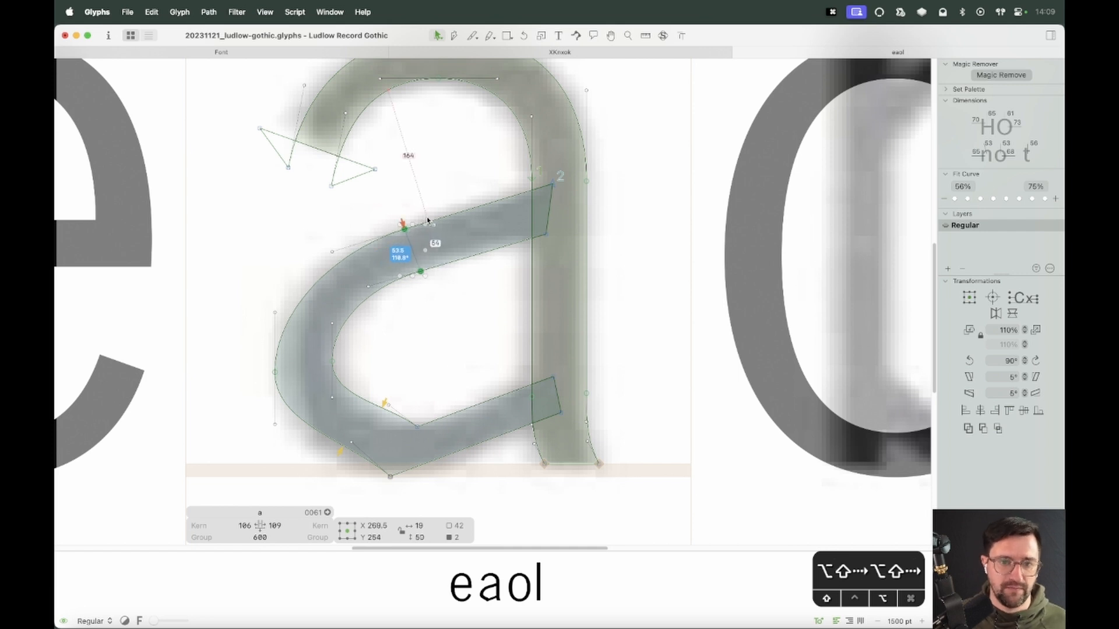
pyautogui.click(448, 330)
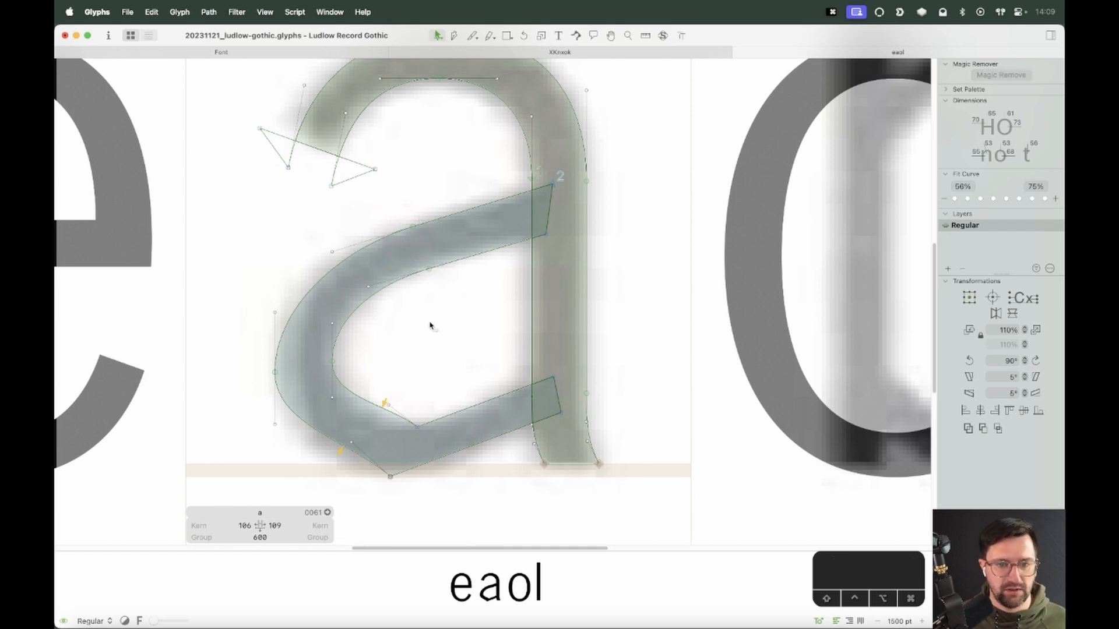
# Select the node pair on the bowl's upper edge near the stem and nudge it 1 unit down
pyautogui.moveTo(487, 216)
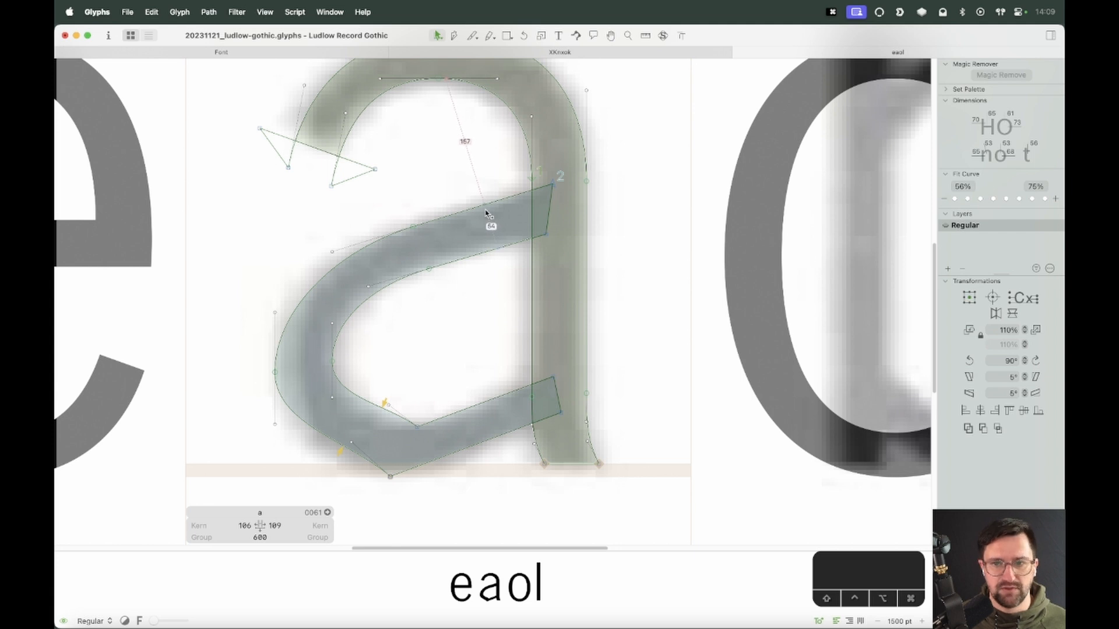
pyautogui.press('space')
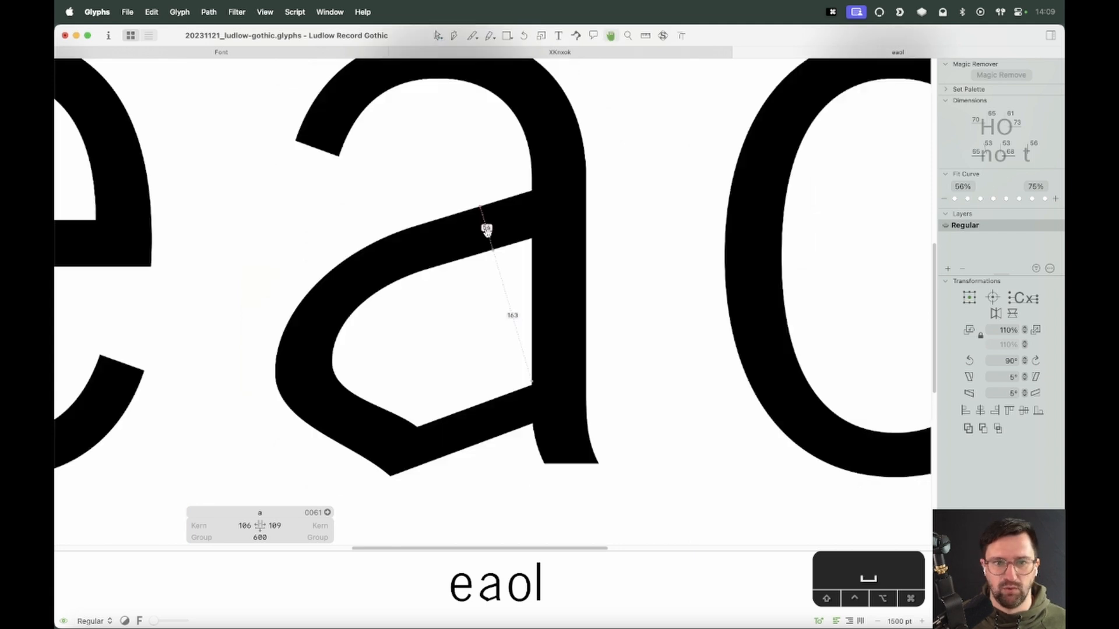
pyautogui.click(502, 305)
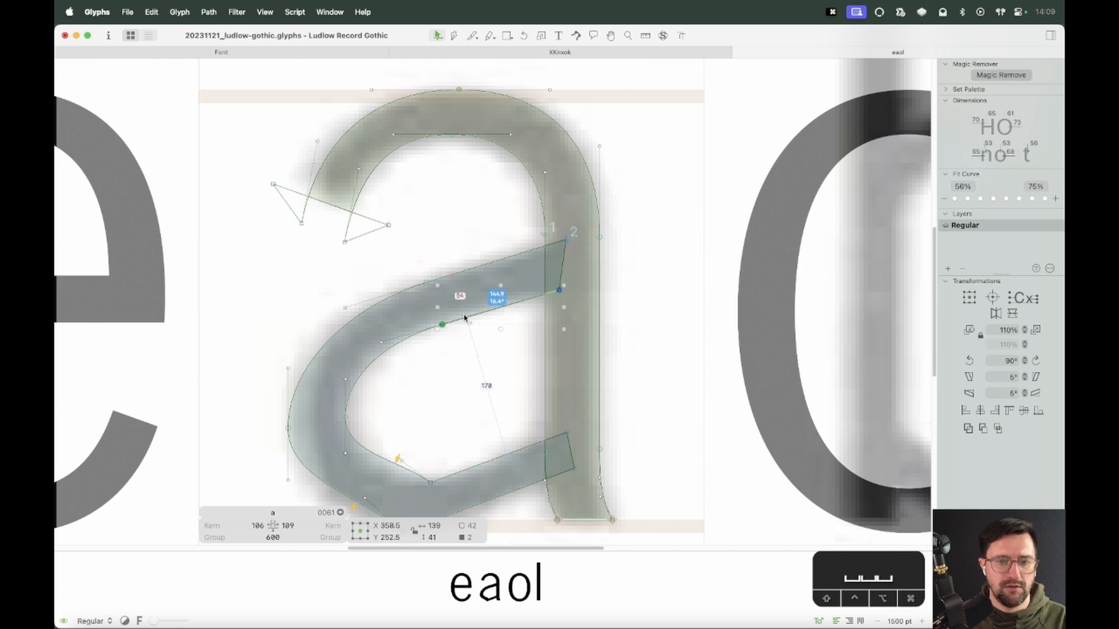
pyautogui.press('space')
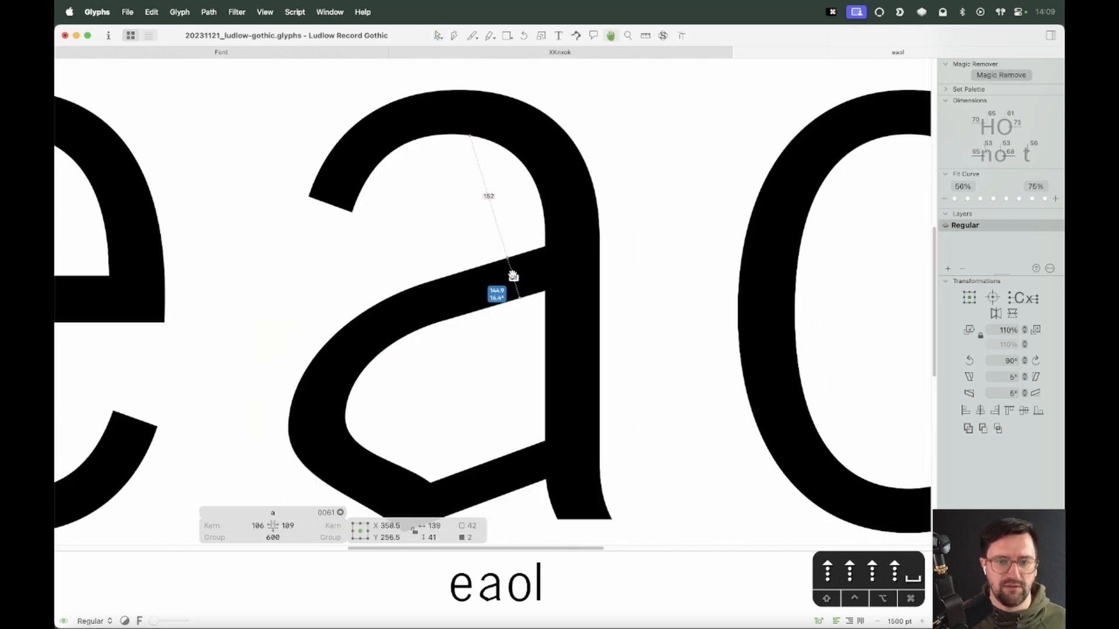
pyautogui.press('Down')
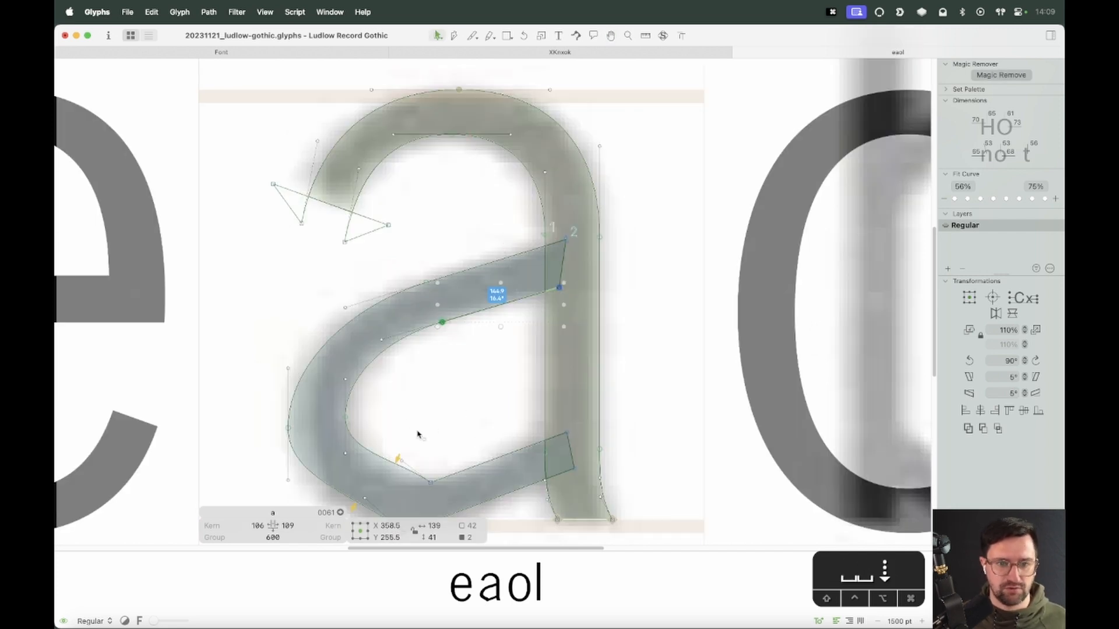
pyautogui.click(457, 399)
# Select the bowl's upper right corner node where it meets the stem and nudge it 2 units up
pyautogui.moveTo(575, 222); pyautogui.dragTo(551, 309)
pyautogui.click(555, 298)
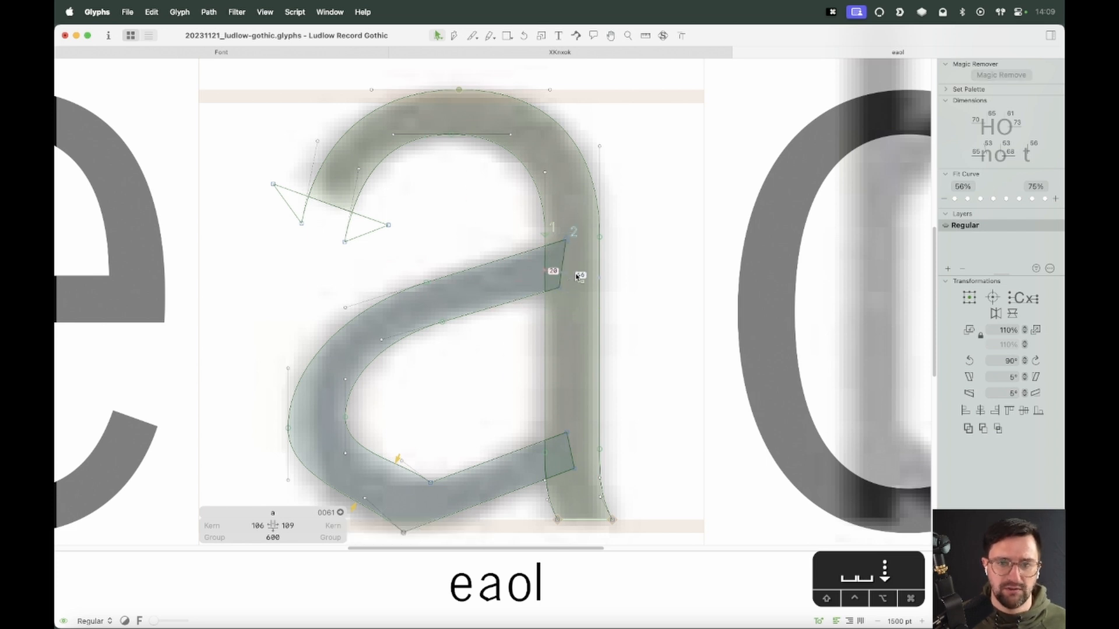
pyautogui.moveTo(577, 277); pyautogui.dragTo(537, 300)
pyautogui.press('Up')
pyautogui.press('Up')
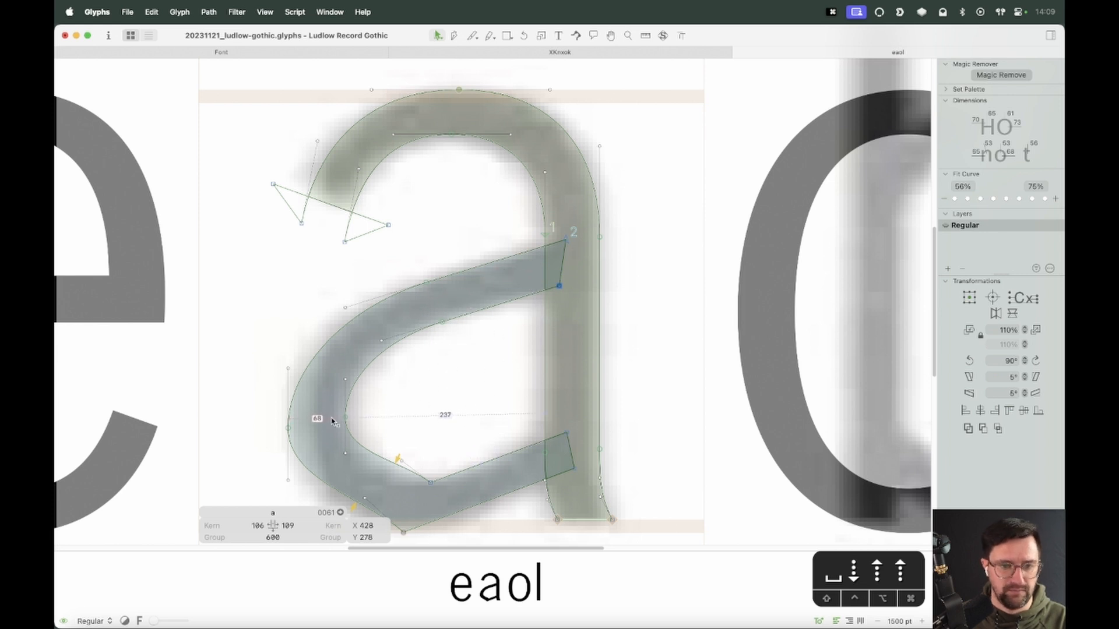
# Drag the node on the bowl's inner upper curve slightly left and down to reshape the inner arch
pyautogui.press('space')
pyautogui.moveTo(486, 447); pyautogui.dragTo(489, 471)
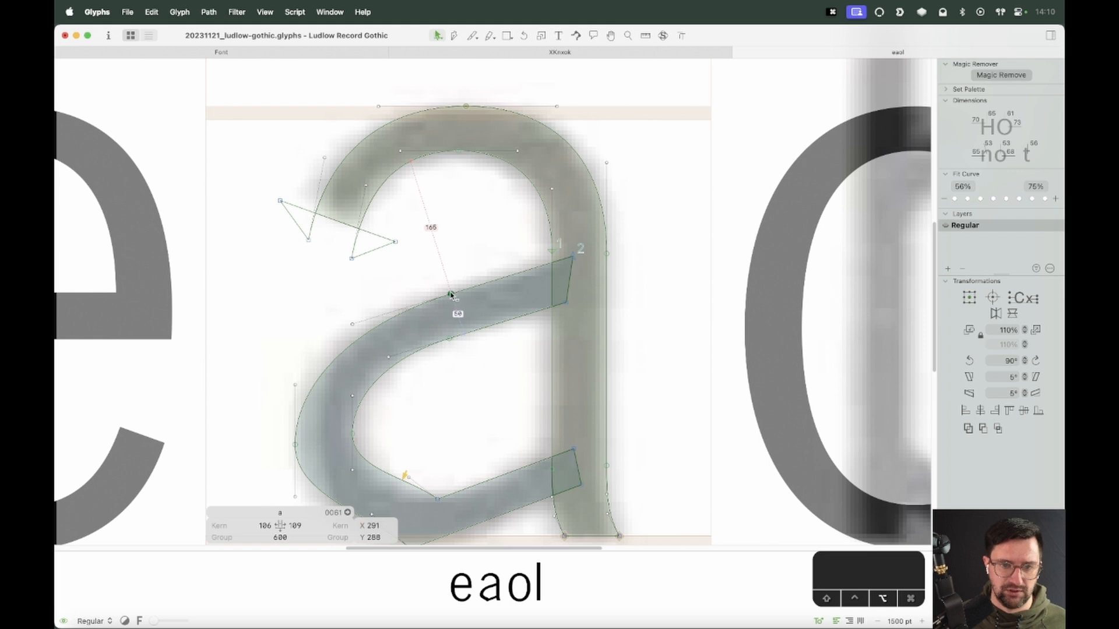
pyautogui.click(454, 293)
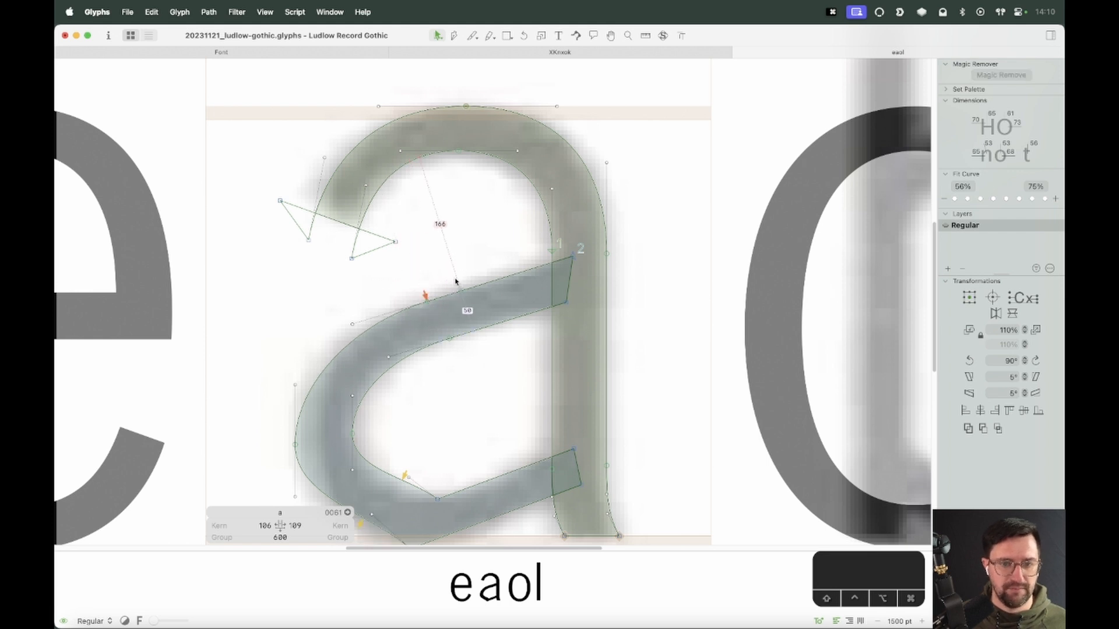
pyautogui.moveTo(449, 339); pyautogui.dragTo(437, 344)
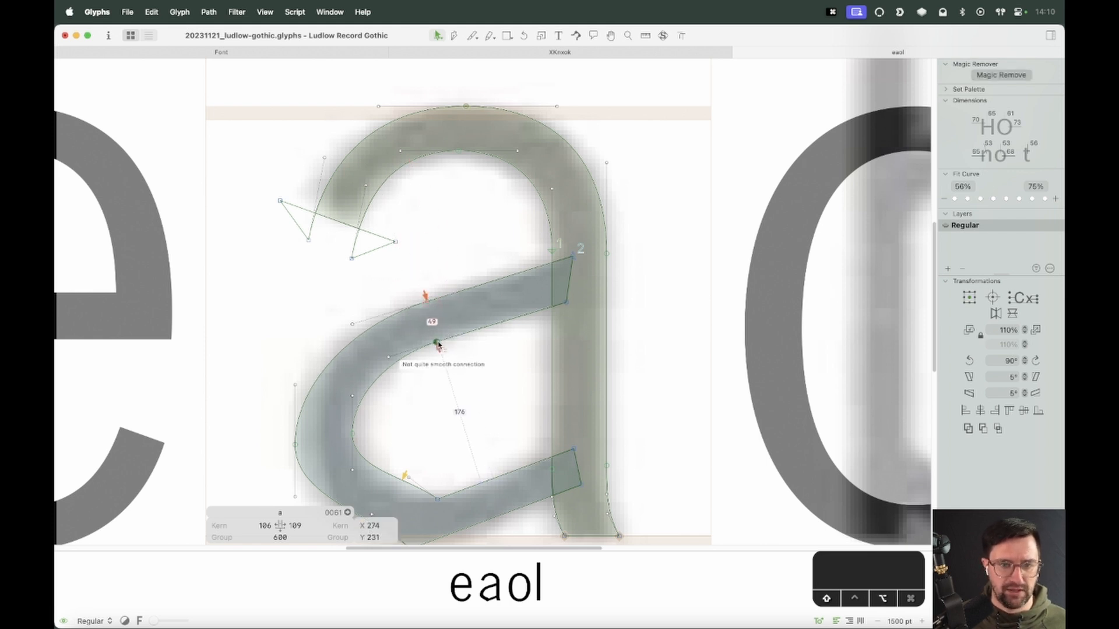
pyautogui.click(441, 324)
pyautogui.moveTo(338, 341); pyautogui.dragTo(337, 343)
pyautogui.press('Up')
pyautogui.press('Down')
pyautogui.click(466, 428)
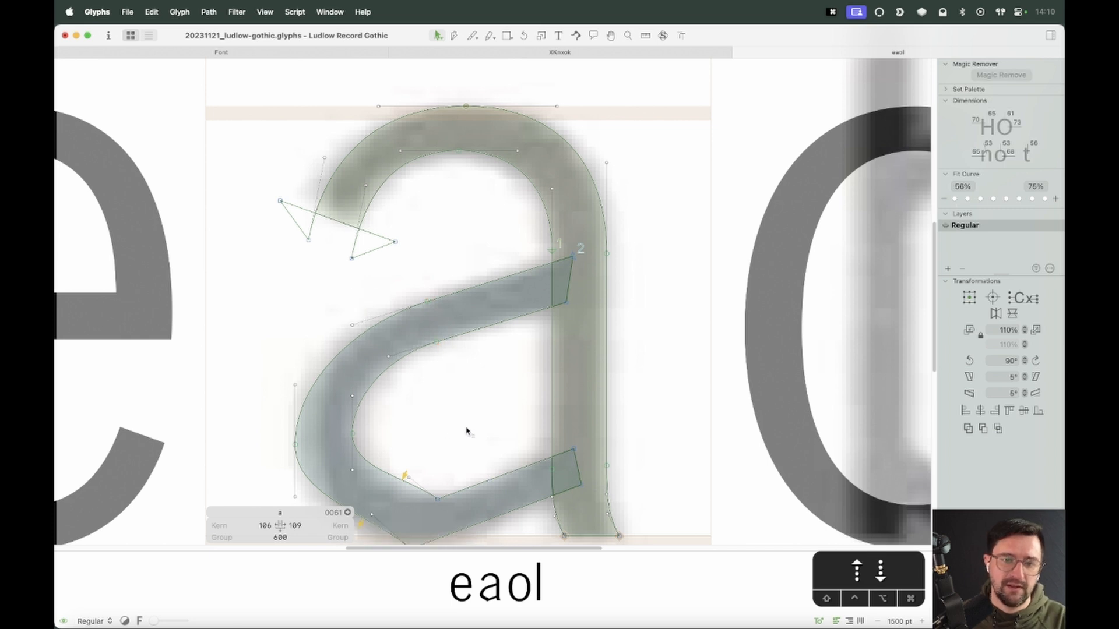
# Select the bowl's leftmost node pair and nudge it 10 units down and back up
pyautogui.press('space')
pyautogui.moveTo(499, 457); pyautogui.dragTo(509, 396)
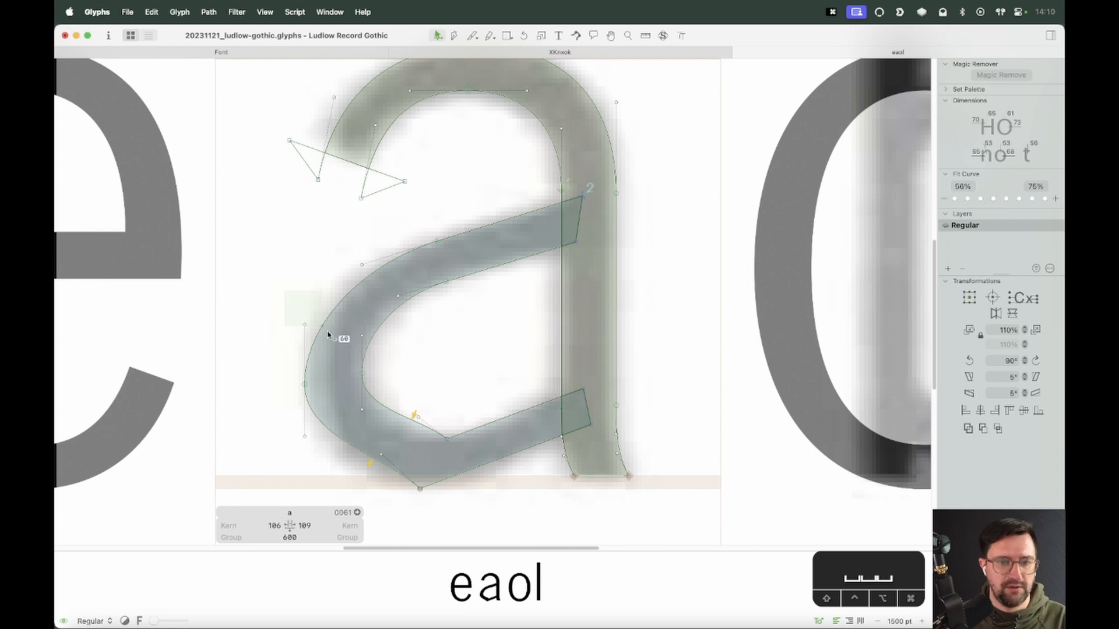
pyautogui.moveTo(294, 314); pyautogui.dragTo(373, 349)
pyautogui.click(359, 309)
pyautogui.moveTo(294, 314); pyautogui.dragTo(380, 357)
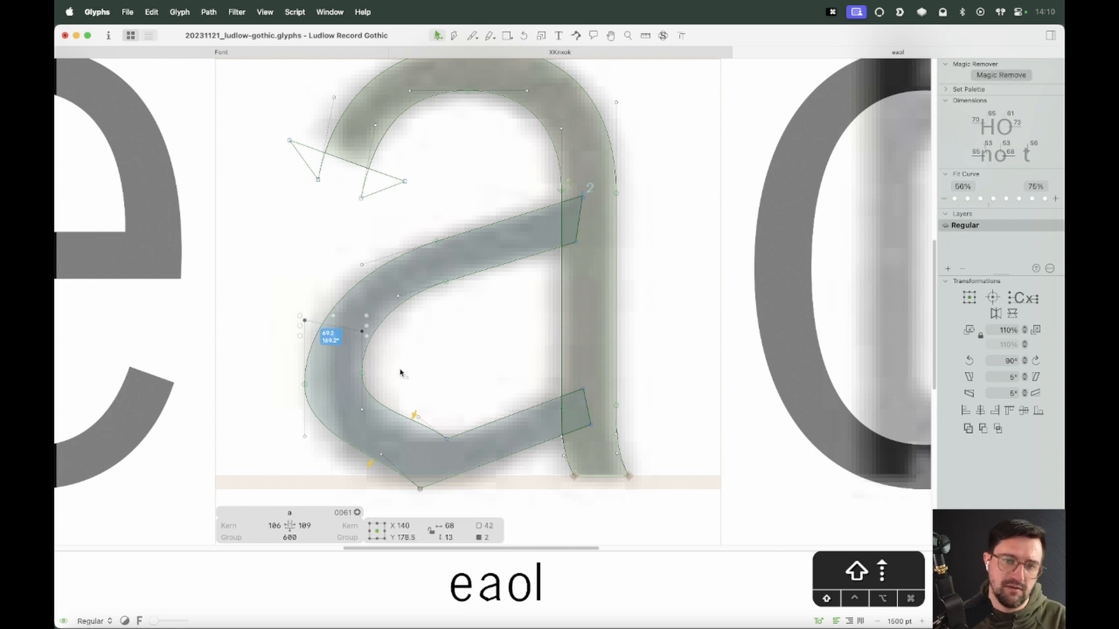
pyautogui.press('space')
pyautogui.hotkey('shift', 'Down')
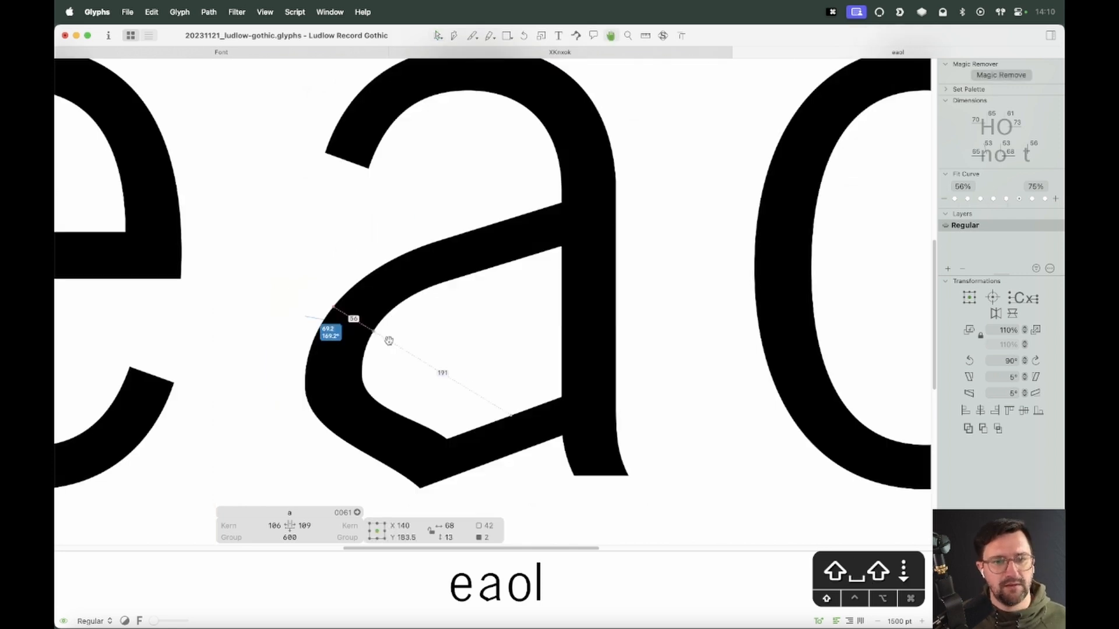
pyautogui.hotkey('shift', 'Up')
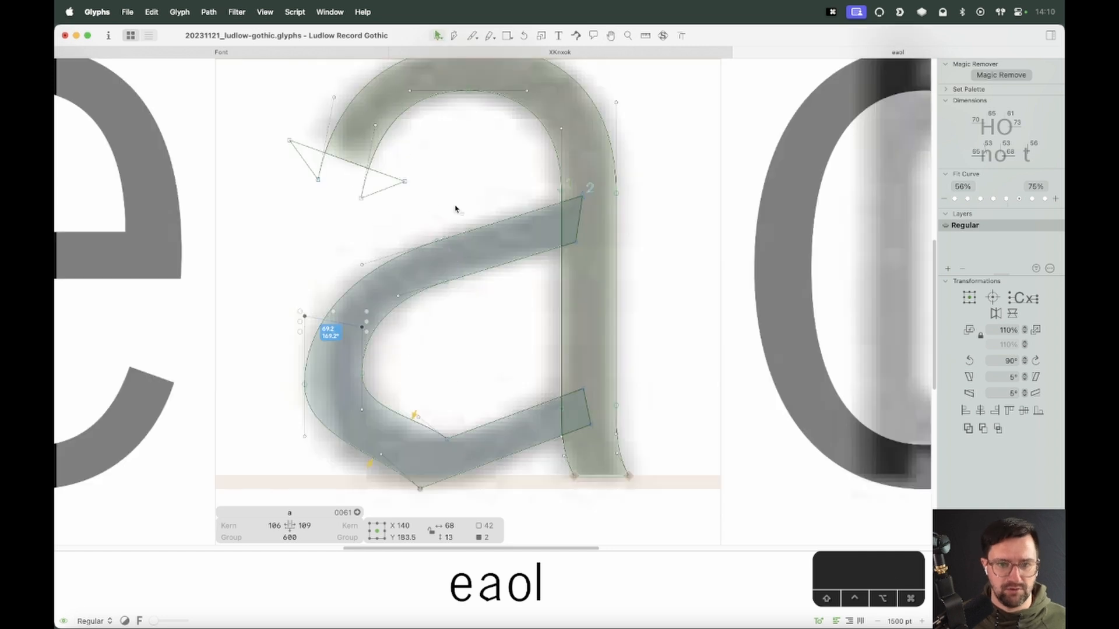
# Select the node pair on the bowl's upper edge and slide it along its handle direction
pyautogui.moveTo(458, 211); pyautogui.dragTo(430, 308)
pyautogui.hotkey('alt', 'shift', 'Right')
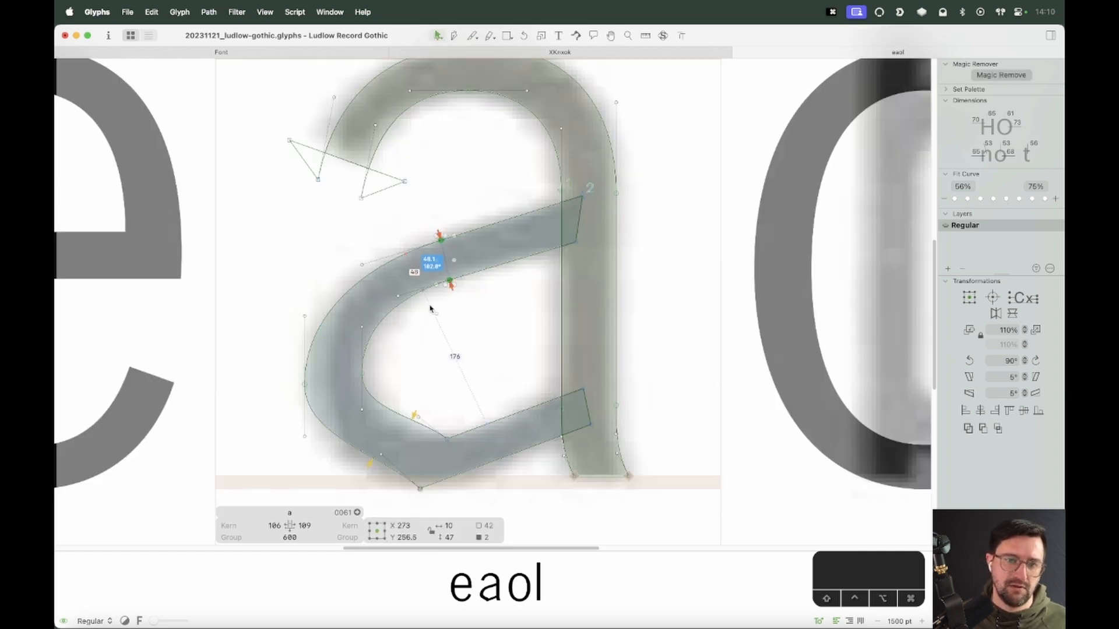
pyautogui.press('space')
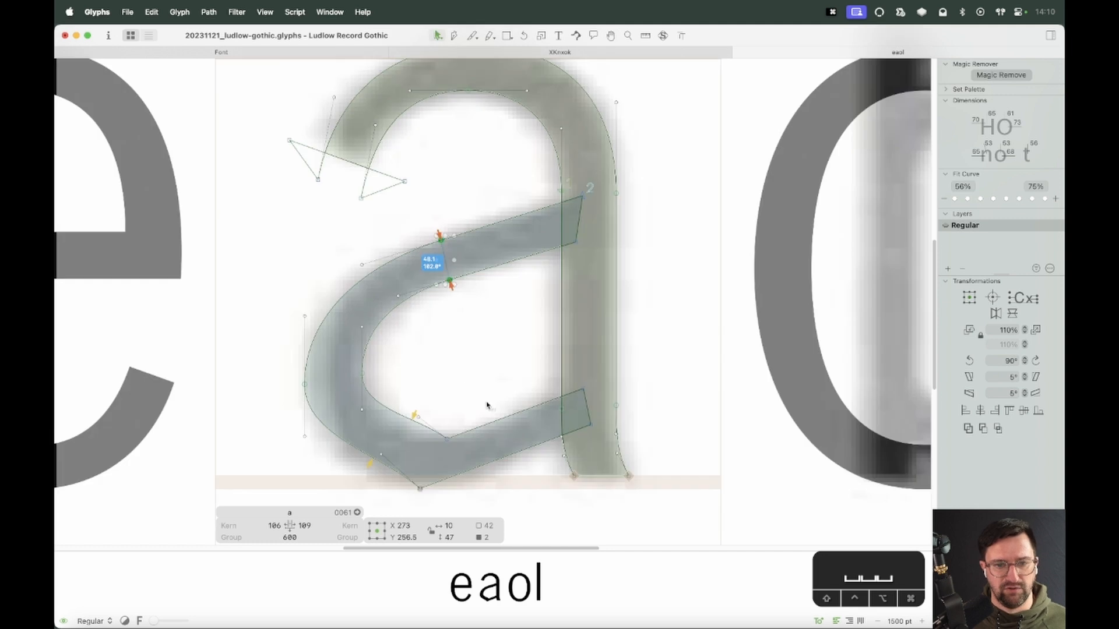
pyautogui.press('space')
# Round the bowl's lower left corner by dragging its inner bottom nodes down and to the left
pyautogui.moveTo(457, 454); pyautogui.dragTo(466, 396)
pyautogui.click(430, 356)
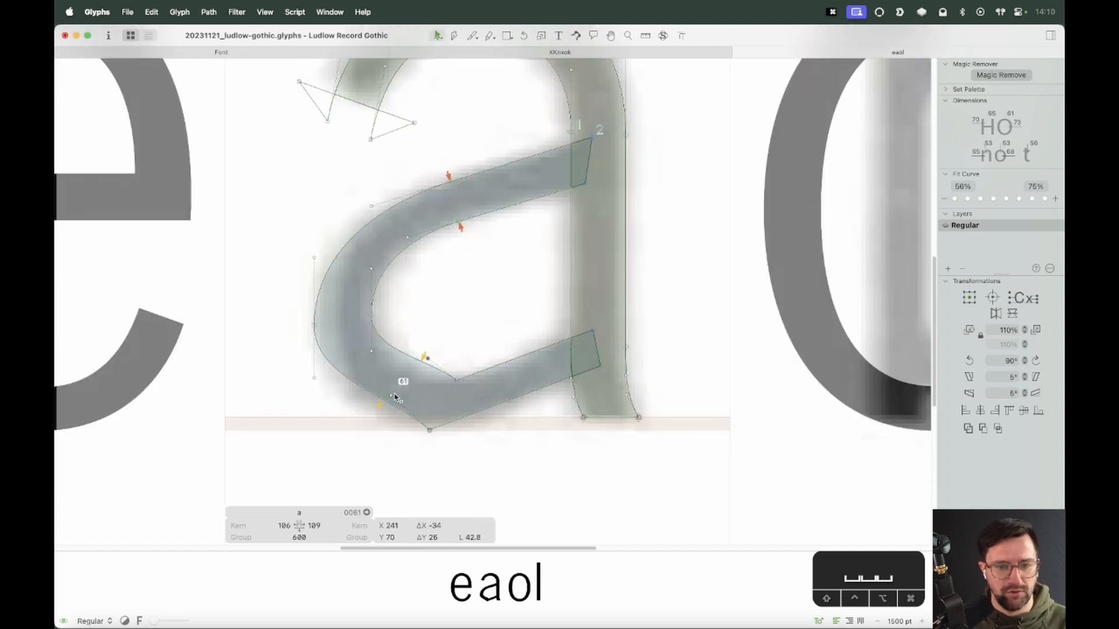
pyautogui.moveTo(394, 397); pyautogui.dragTo(368, 444)
pyautogui.moveTo(426, 358); pyautogui.dragTo(400, 387)
pyautogui.click(414, 347)
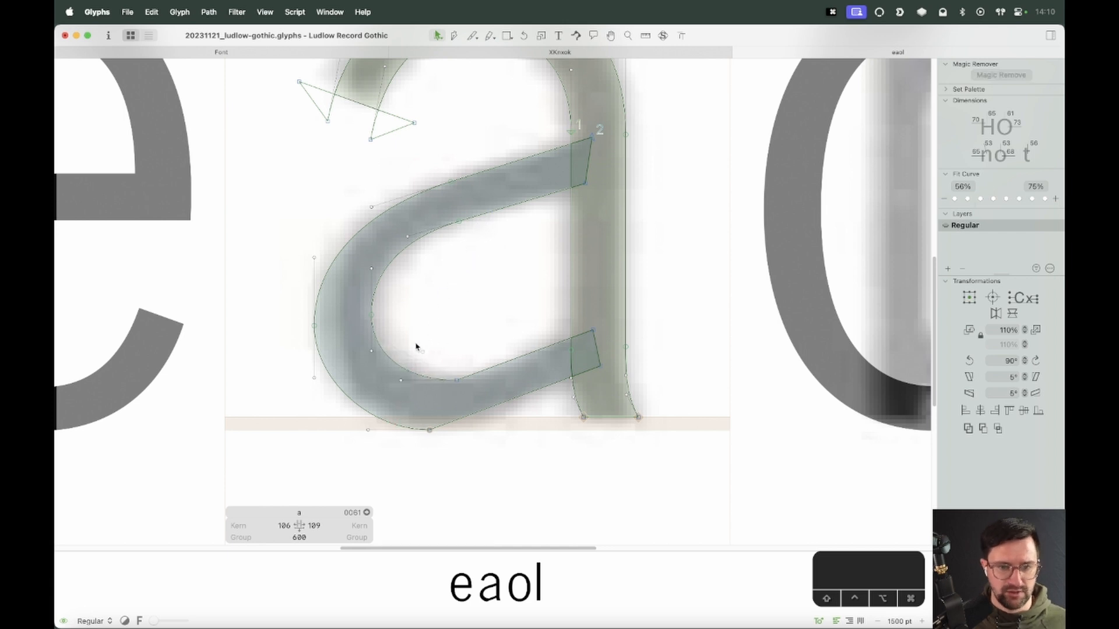
# Select the bowl's inner left node and nudge it 3 units up
pyautogui.click(329, 320)
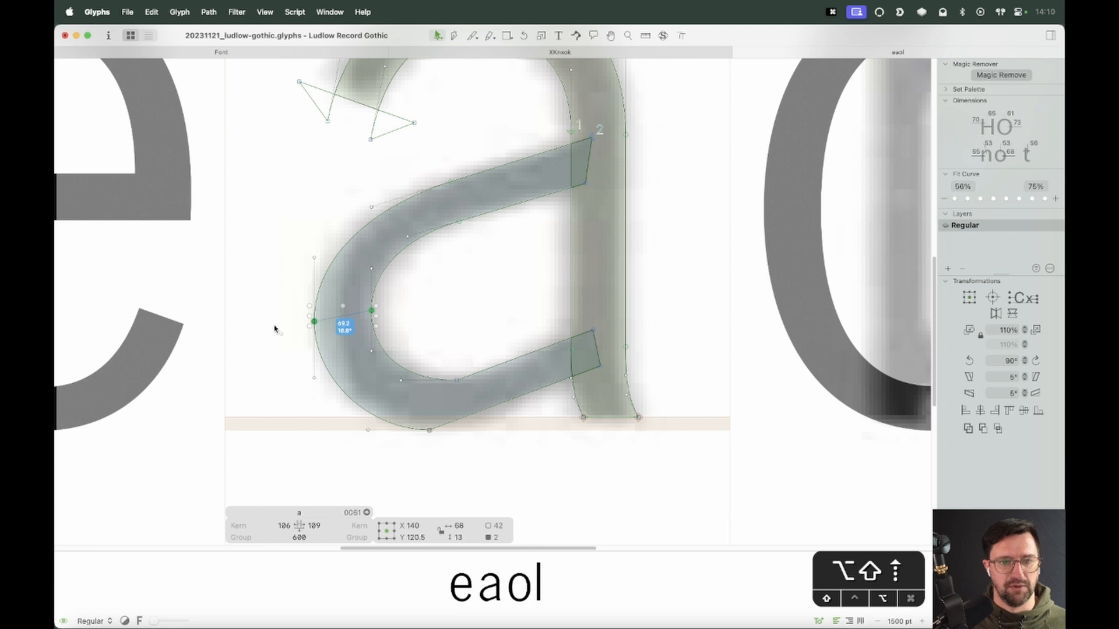
pyautogui.press('space')
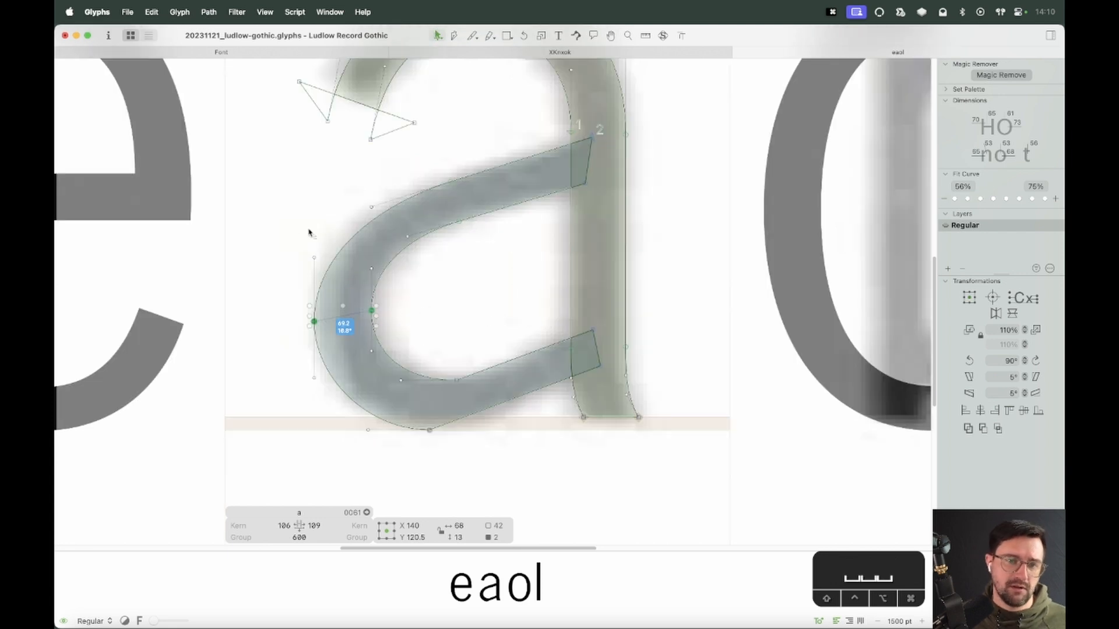
pyautogui.moveTo(310, 233); pyautogui.dragTo(393, 288)
pyautogui.press('Up')
pyautogui.press('Up')
pyautogui.press('Up')
pyautogui.press('space')
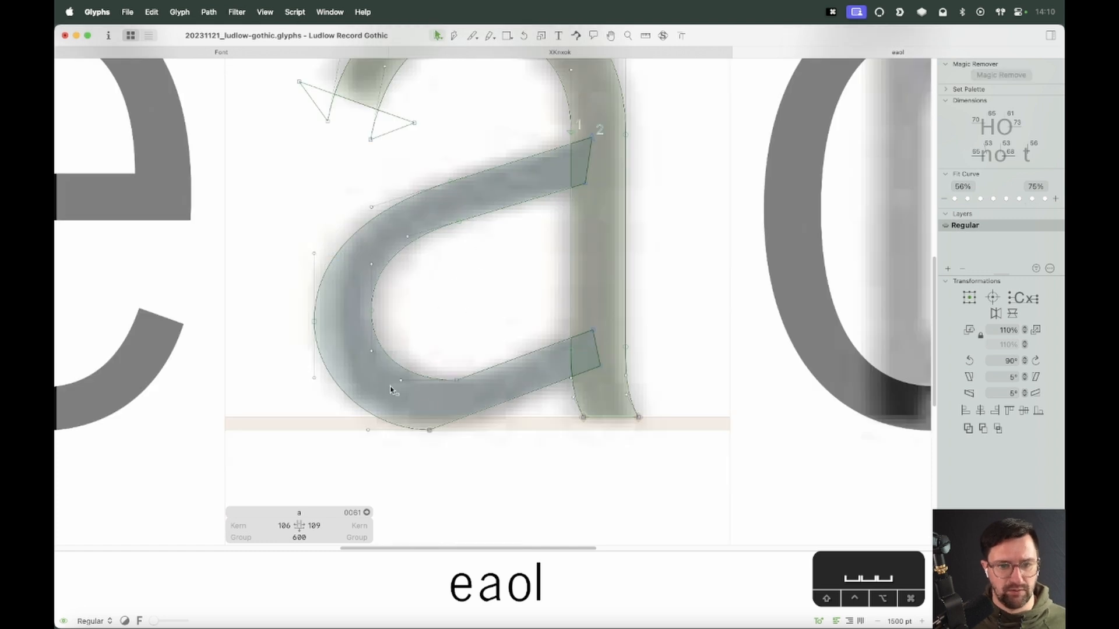
pyautogui.moveTo(410, 371); pyautogui.dragTo(407, 371)
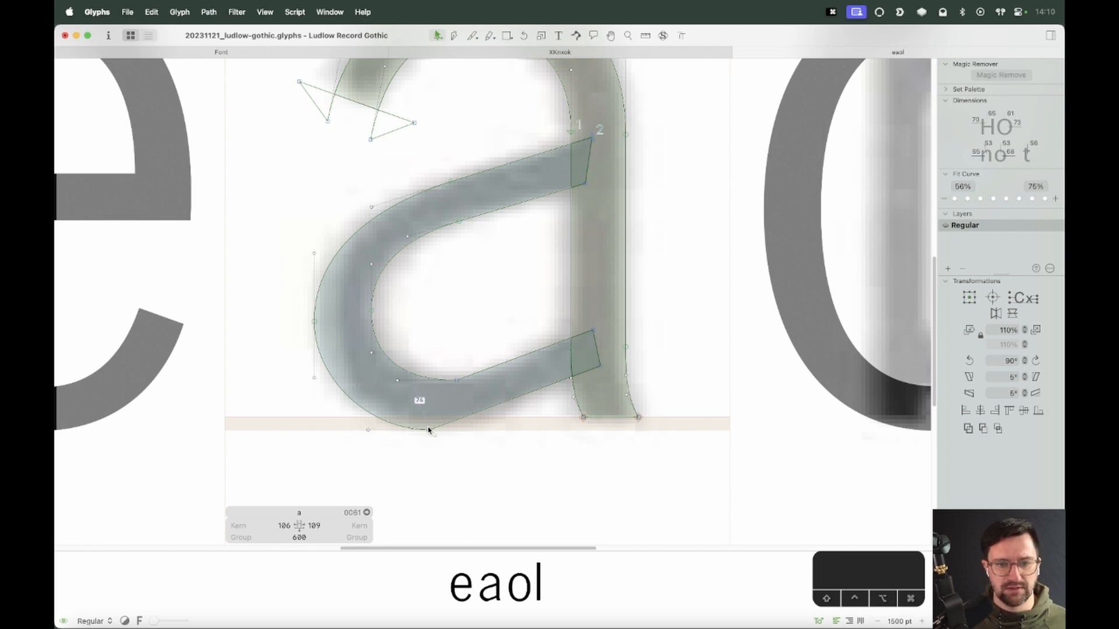
# Move the bowl's inner bottom node 10 units down
pyautogui.click(456, 379)
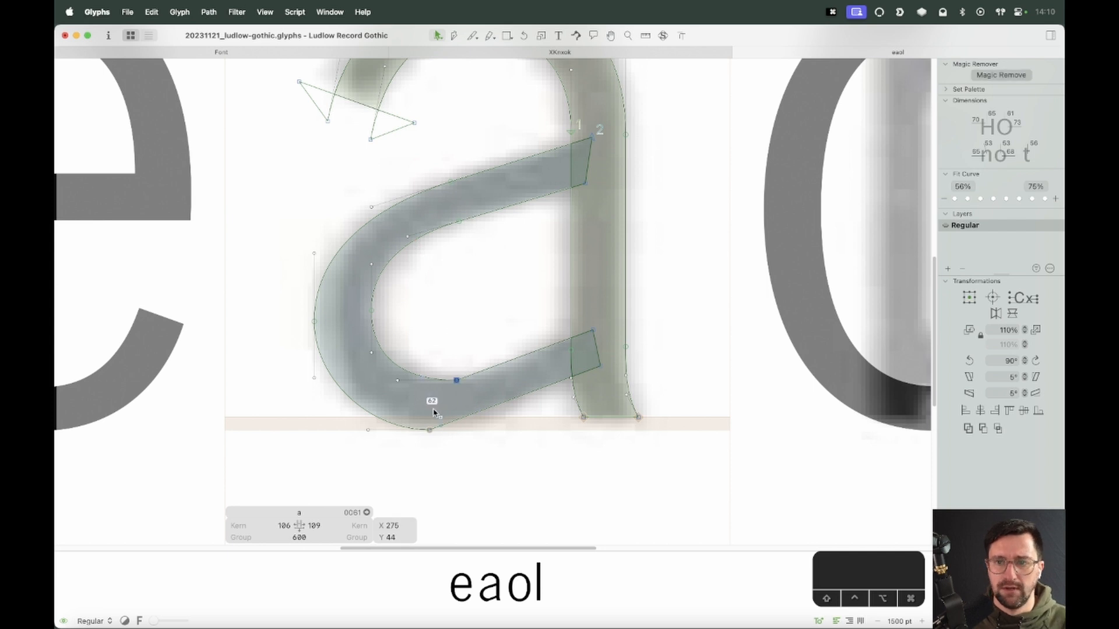
pyautogui.hotkey('shift', 'Down')
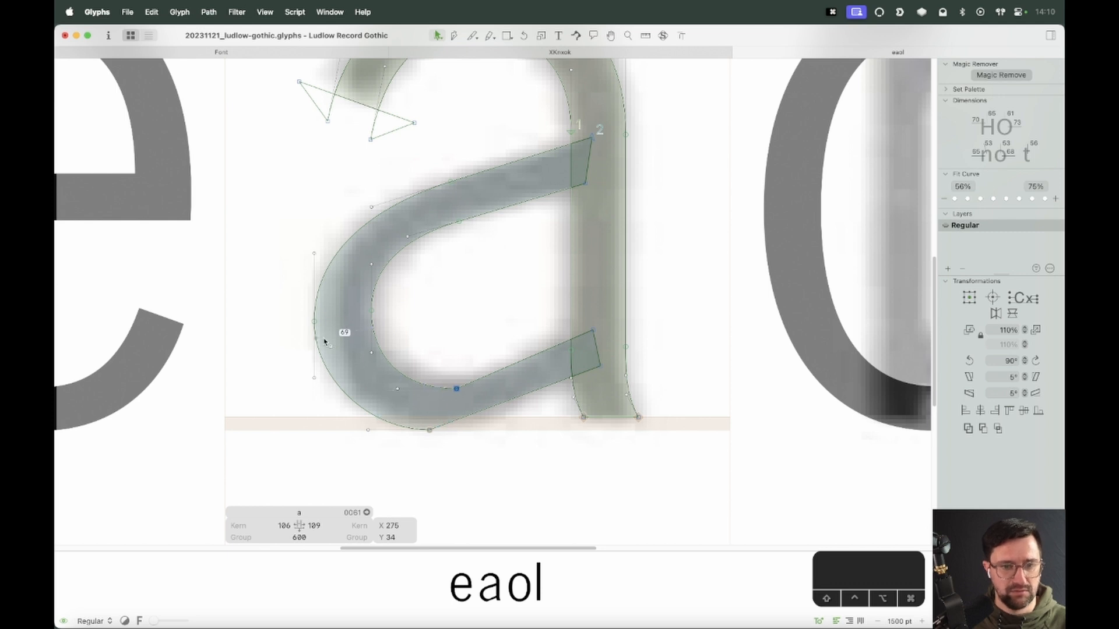
pyautogui.click(551, 427)
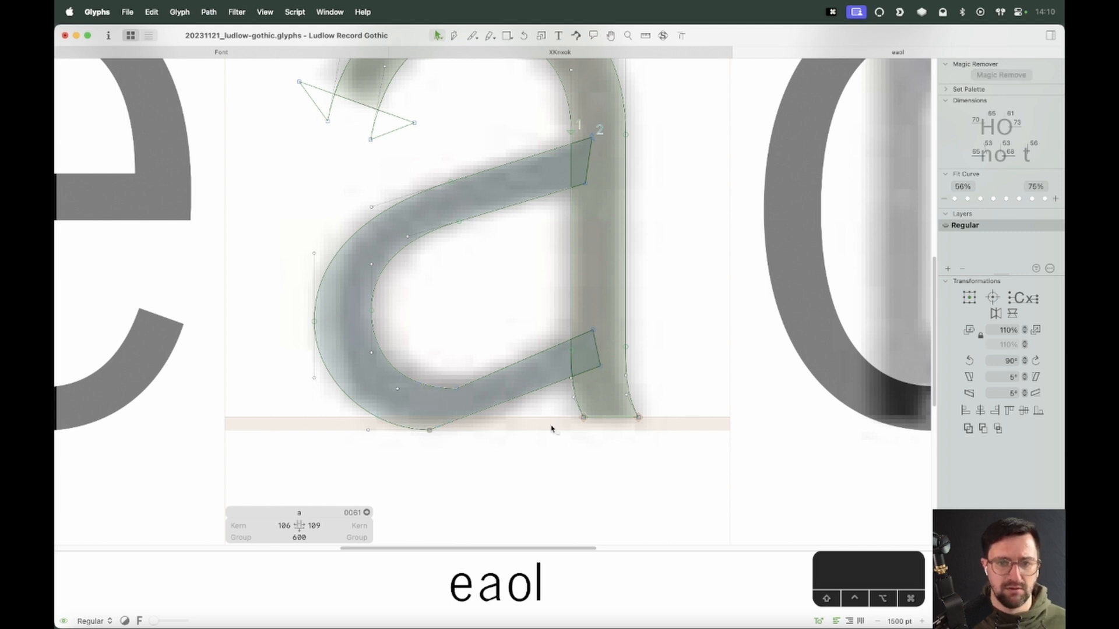
# Drag the bowl's outer bottom node to the right to widen the lower curve
pyautogui.click(488, 409)
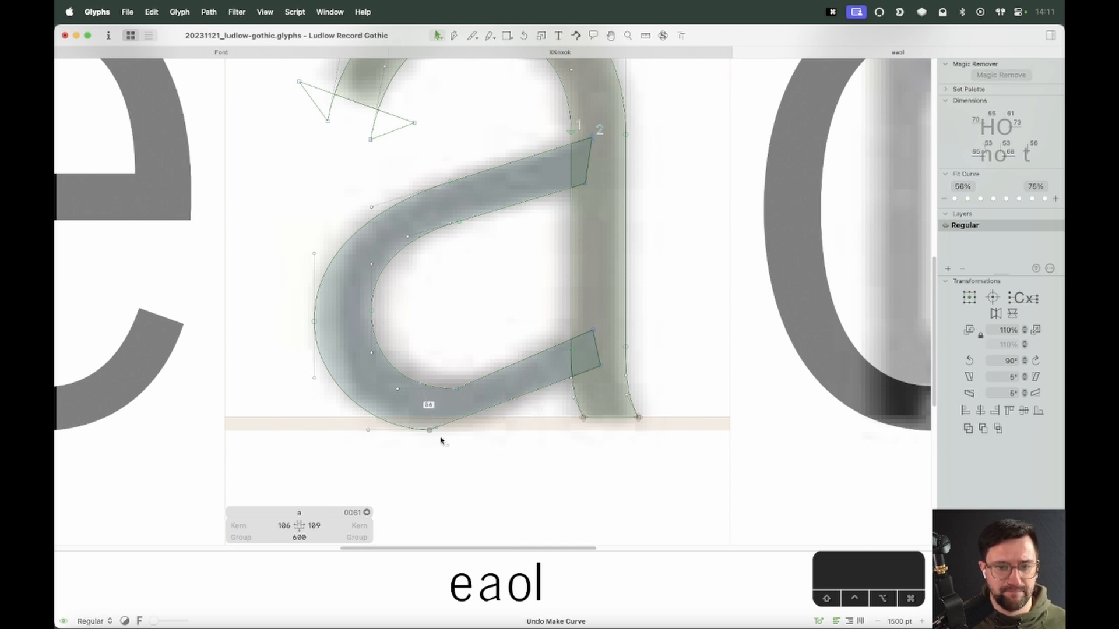
pyautogui.moveTo(431, 434); pyautogui.dragTo(453, 434)
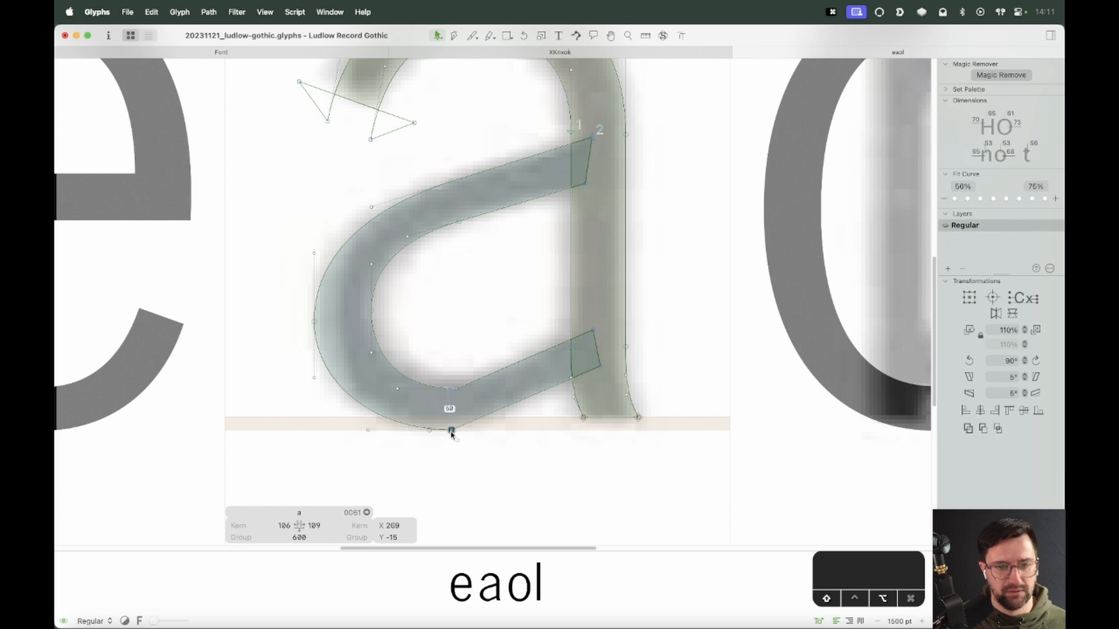
pyautogui.click(451, 464)
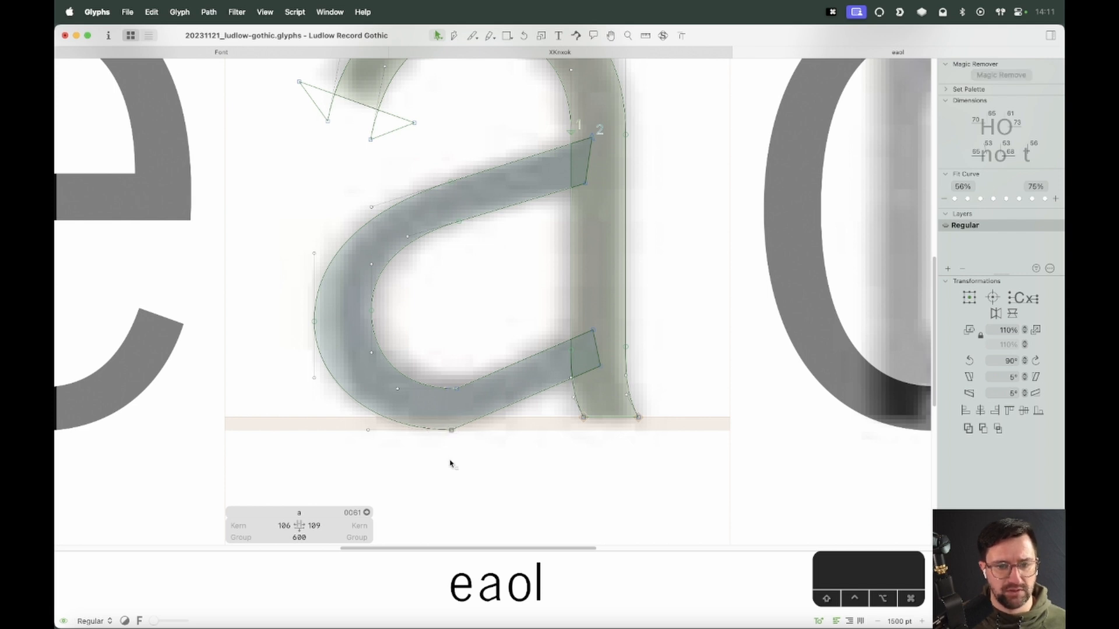
pyautogui.click(506, 413)
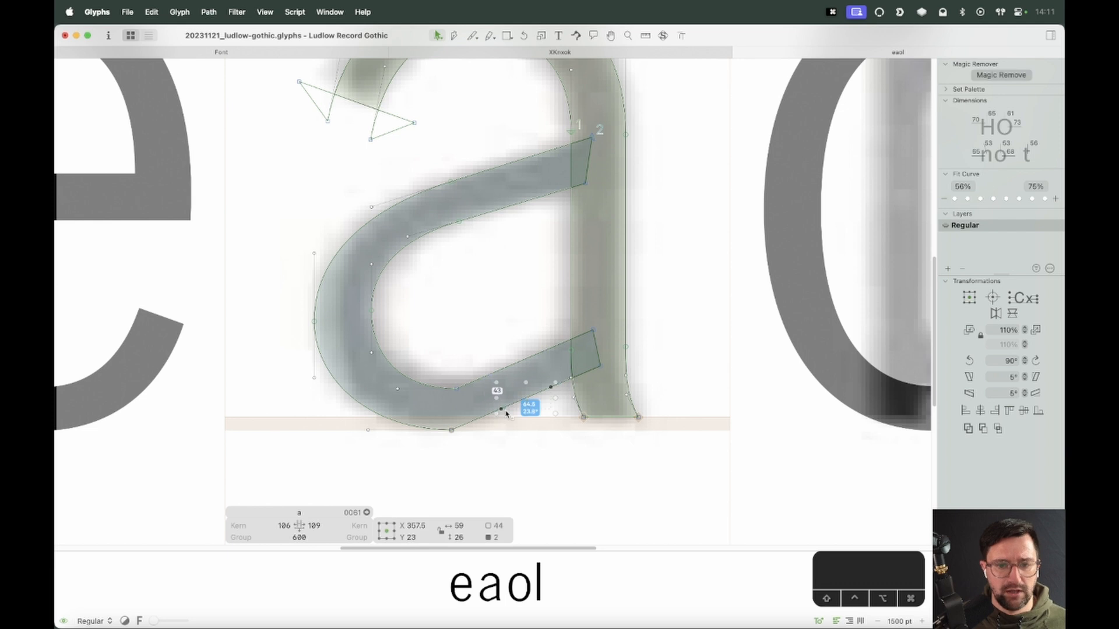
pyautogui.moveTo(502, 412); pyautogui.dragTo(519, 430)
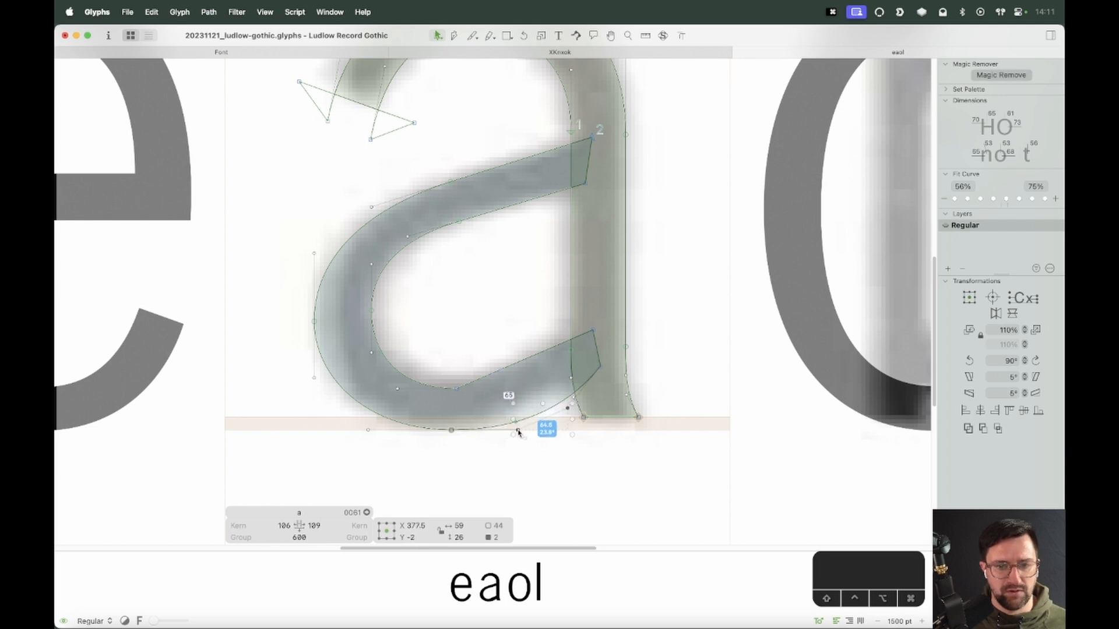
pyautogui.press('super+z')
# Raise the bowl's lower right corner node where it meets the stem
pyautogui.click(597, 350)
pyautogui.press('super+z')
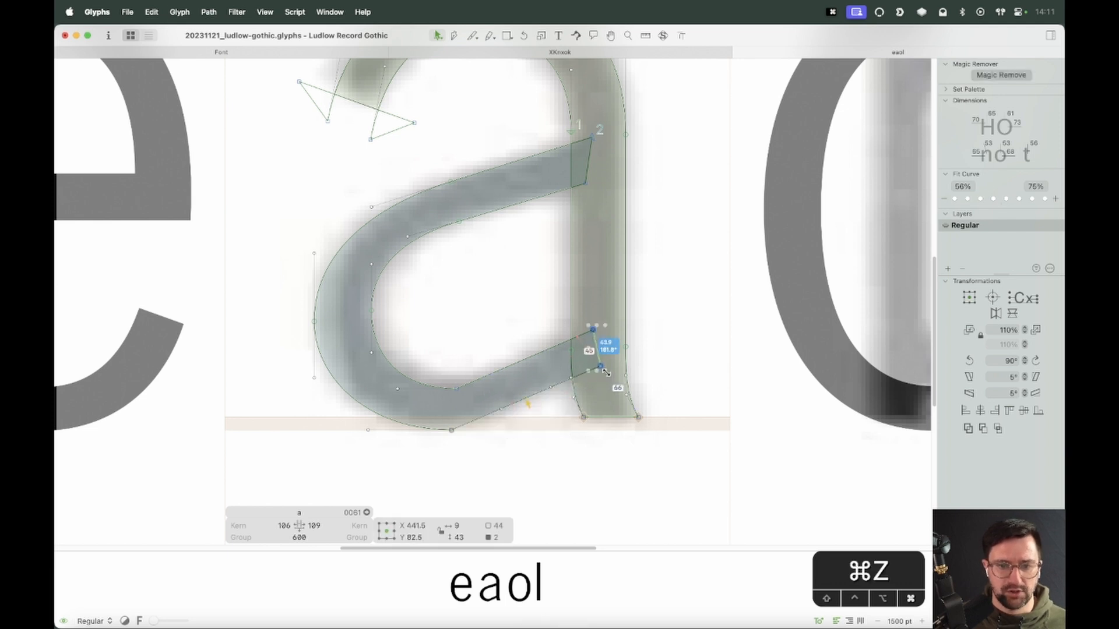
pyautogui.moveTo(600, 365); pyautogui.dragTo(601, 339)
pyautogui.click(574, 375)
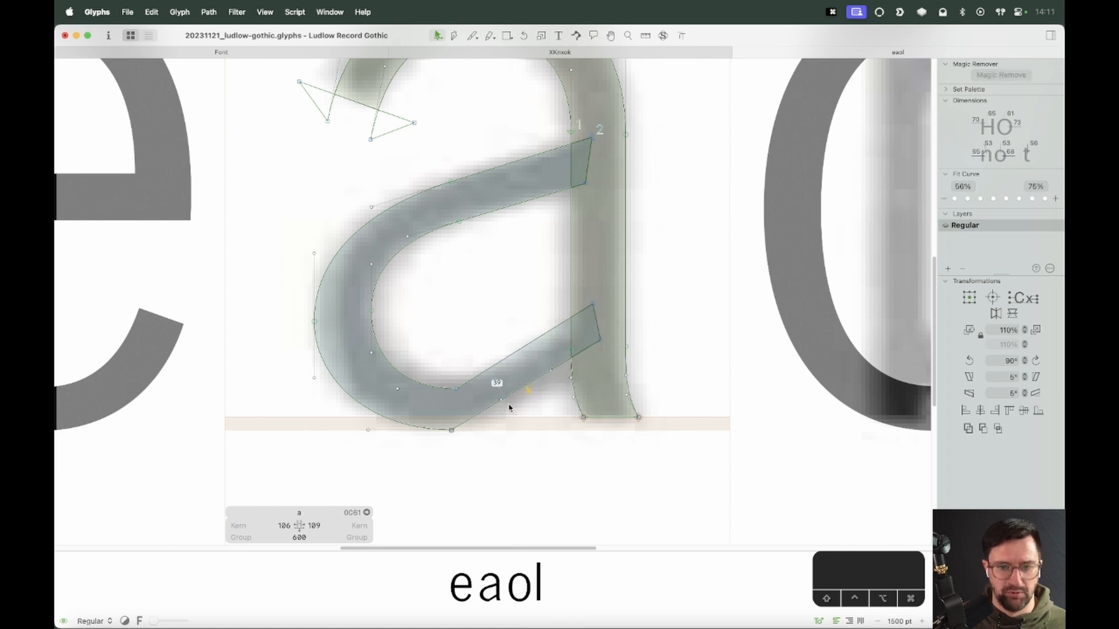
# Select the handle points beside the bowl's outer bottom node and nudge them 1 unit right and 1 unit down
pyautogui.click(516, 389)
pyautogui.moveTo(502, 408)
pyautogui.mouseDown()
pyautogui.moveTo(507, 432)
pyautogui.moveTo(470, 442)
pyautogui.mouseUp()
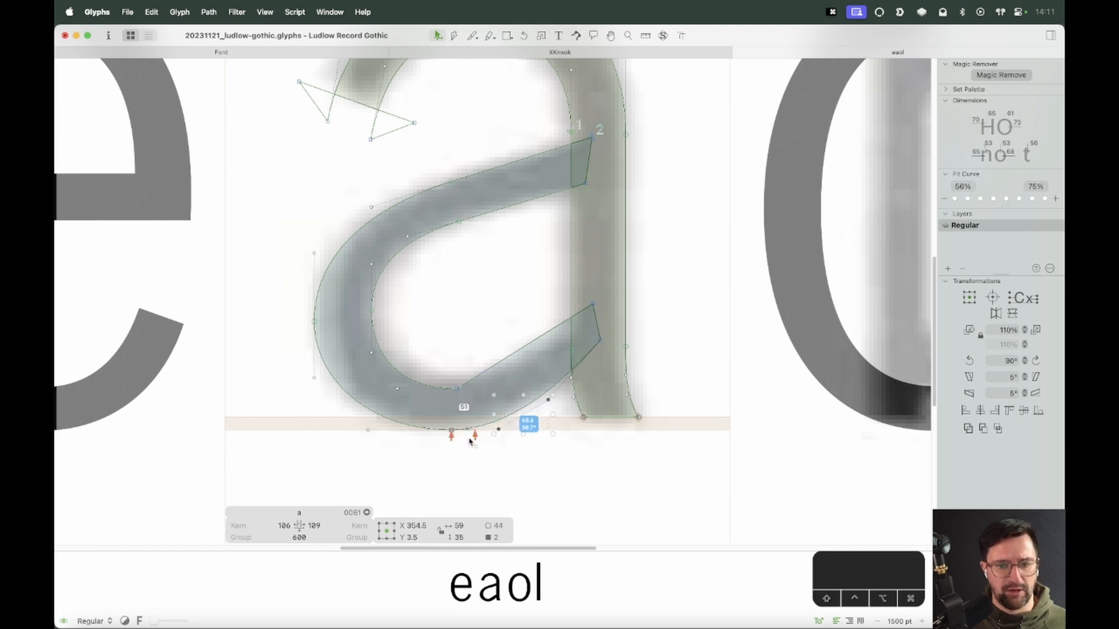
pyautogui.press('Right')
pyautogui.press('Down')
pyautogui.click(507, 474)
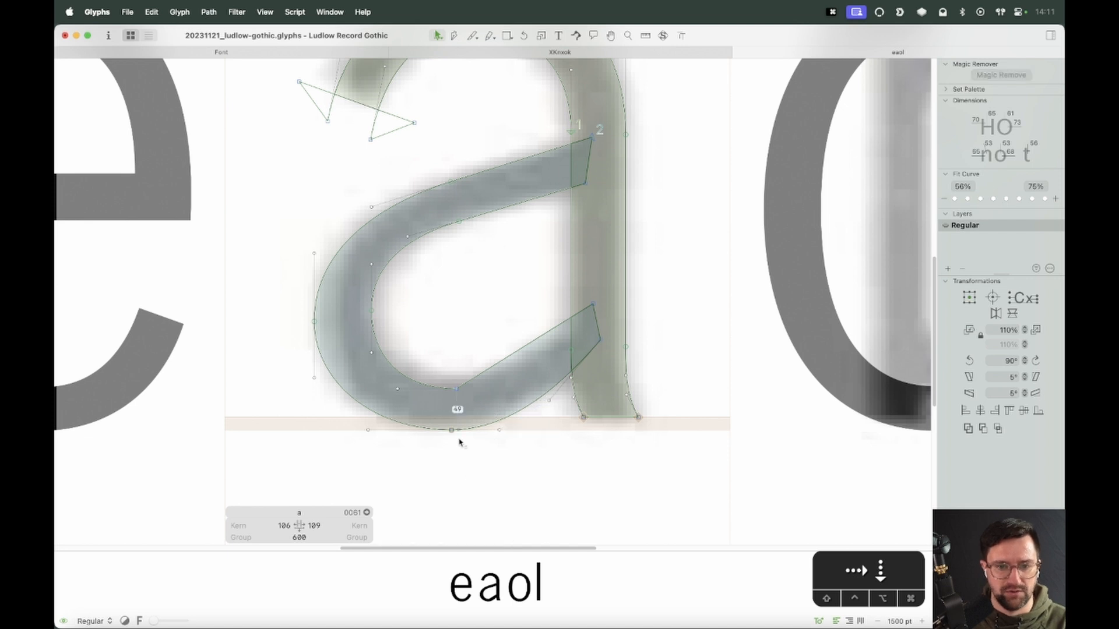
# Slide the bowl's outer bottom node about 20 units to the left
pyautogui.click(451, 430)
pyautogui.hotkey('alt', 'shift', 'Left')
pyautogui.hotkey('alt', 'shift', 'Left')
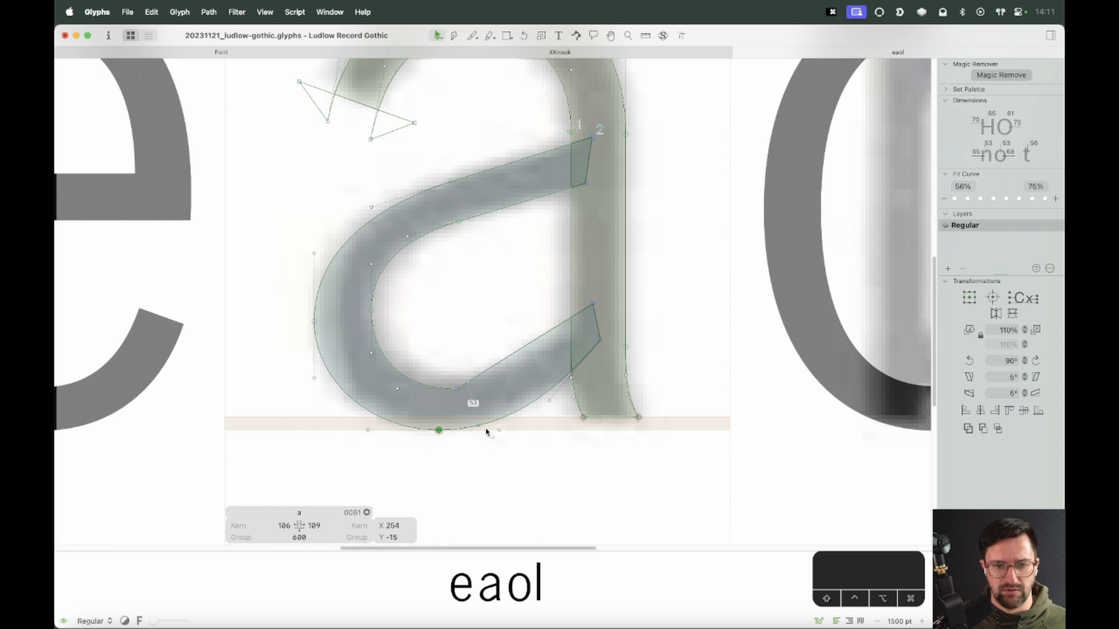
# Select the handles of the bowl's inner lower curve and drag them to reshape that curve
pyautogui.keyDown('alt'); pyautogui.click(529, 342); pyautogui.keyUp('alt')
pyautogui.moveTo(554, 310); pyautogui.dragTo(514, 392)
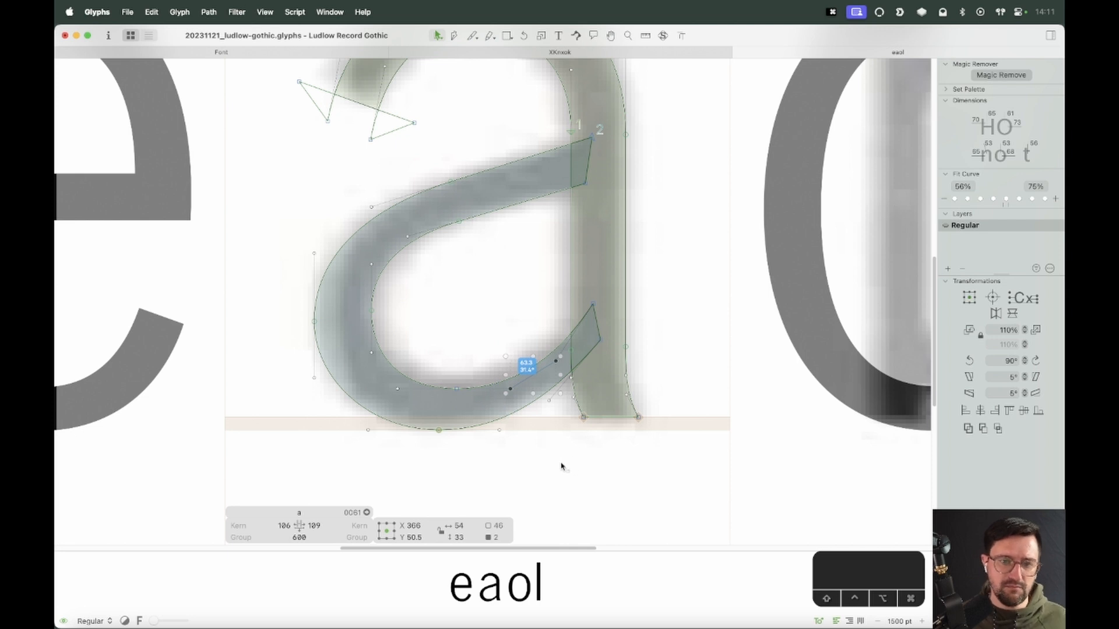
pyautogui.press('space')
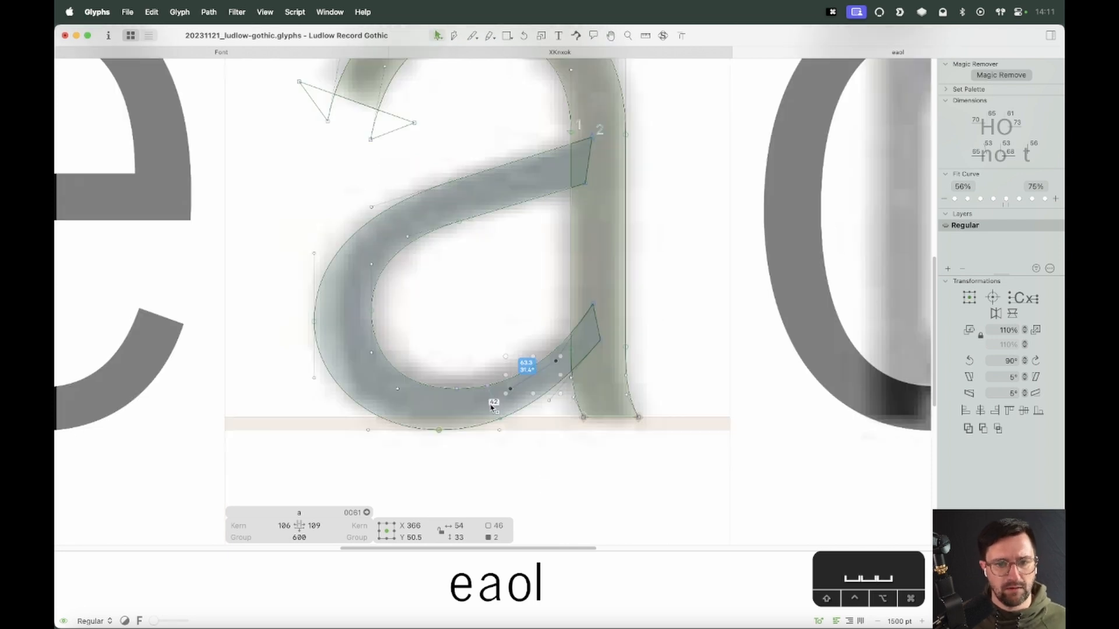
pyautogui.moveTo(466, 366); pyautogui.dragTo(450, 399)
pyautogui.press('Return')
pyautogui.click(477, 362)
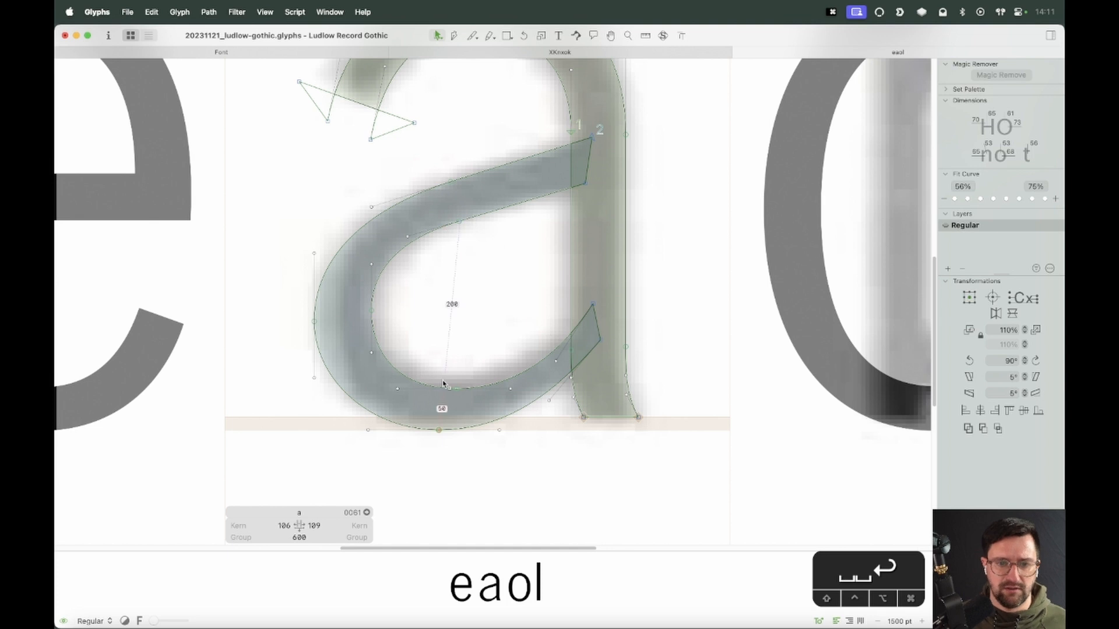
# Nudge the inner node where the bowl's lower stroke meets the stem 4 units up
pyautogui.press('space')
pyautogui.moveTo(480, 350); pyautogui.dragTo(402, 443)
pyautogui.click(400, 406)
pyautogui.click(498, 383)
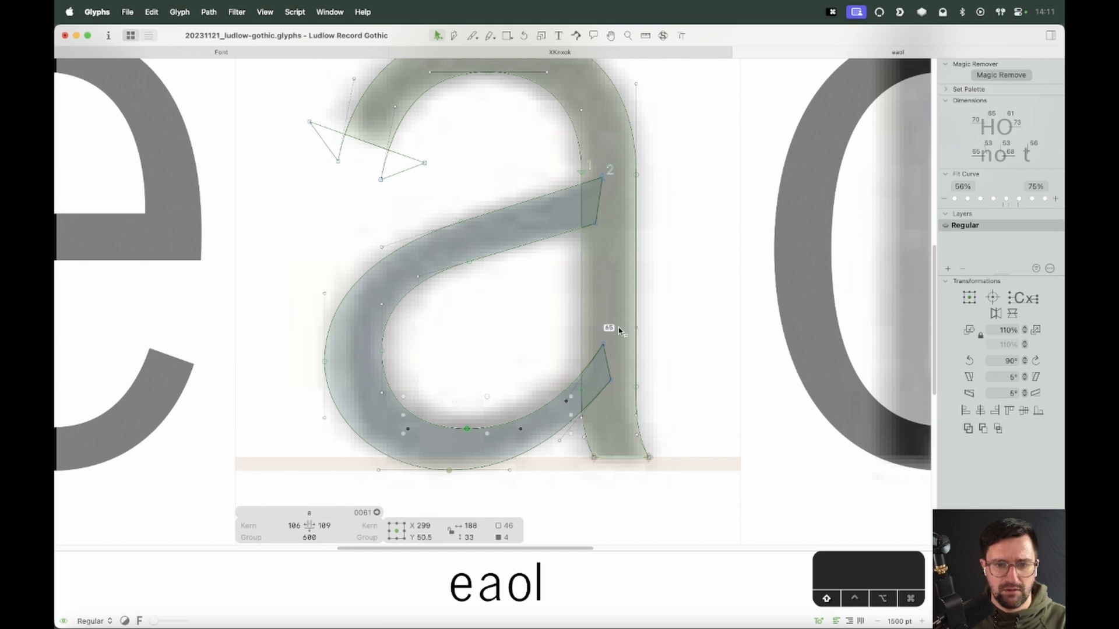
pyautogui.keyDown('shift'); pyautogui.click(603, 344); pyautogui.keyUp('shift')
pyautogui.press('Up')
pyautogui.press('Up')
pyautogui.press('Up')
pyautogui.press('Up')
pyautogui.press('Up')
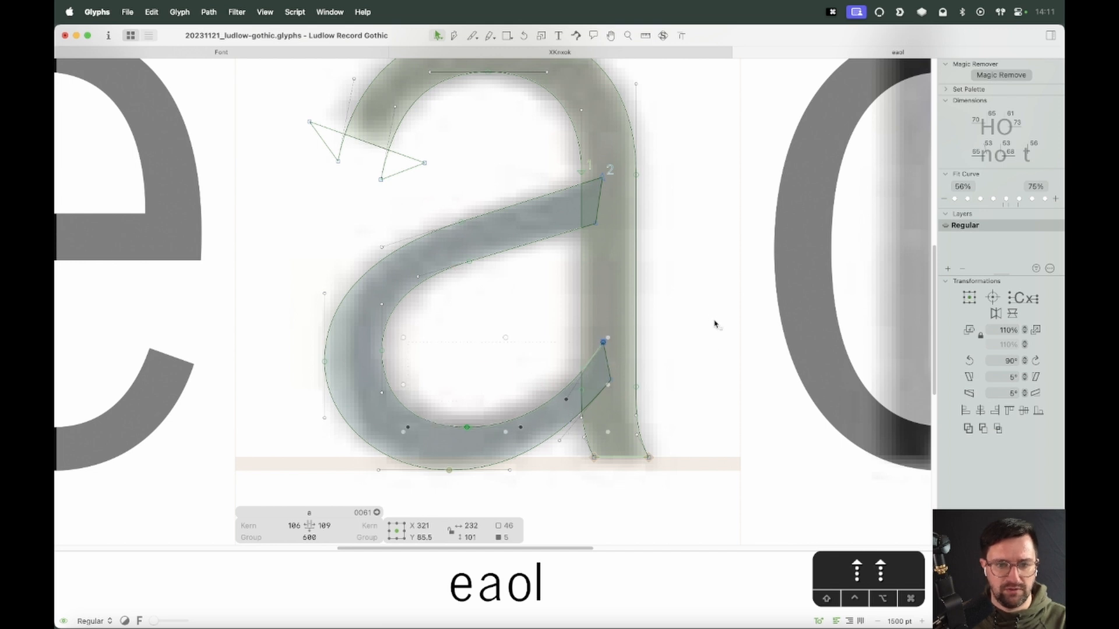
pyautogui.press('Up')
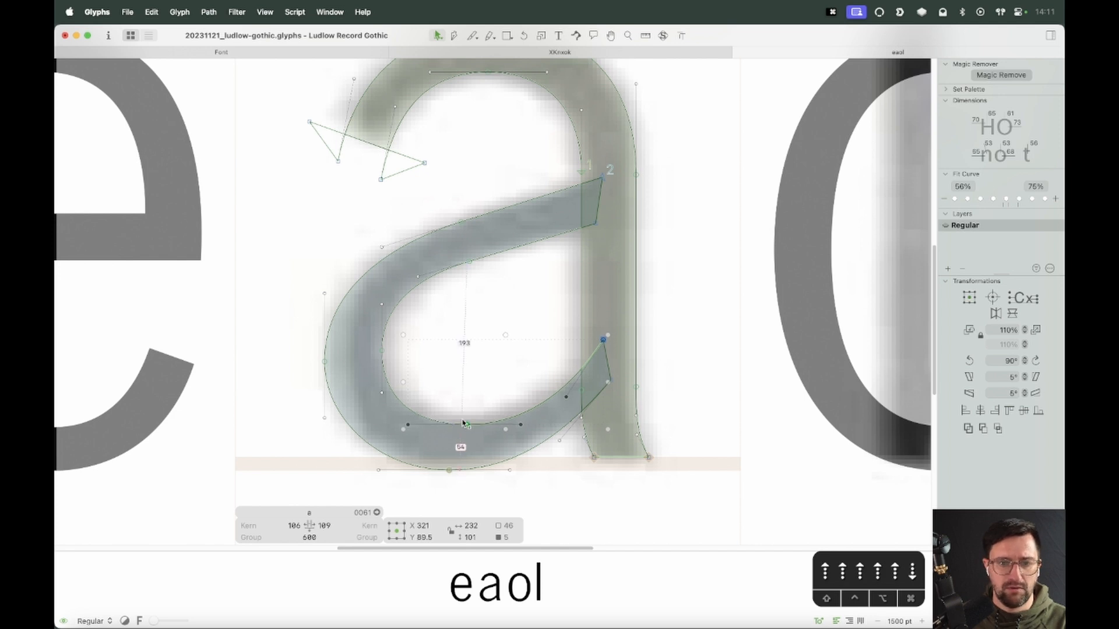
# Select the nodes along the bowl's upper edge and its right corner at the stem, and nudge them 3 units down
pyautogui.click(478, 365)
pyautogui.scroll(-5, 495, 384)
pyautogui.press('space')
pyautogui.moveTo(535, 400); pyautogui.dragTo(537, 436)
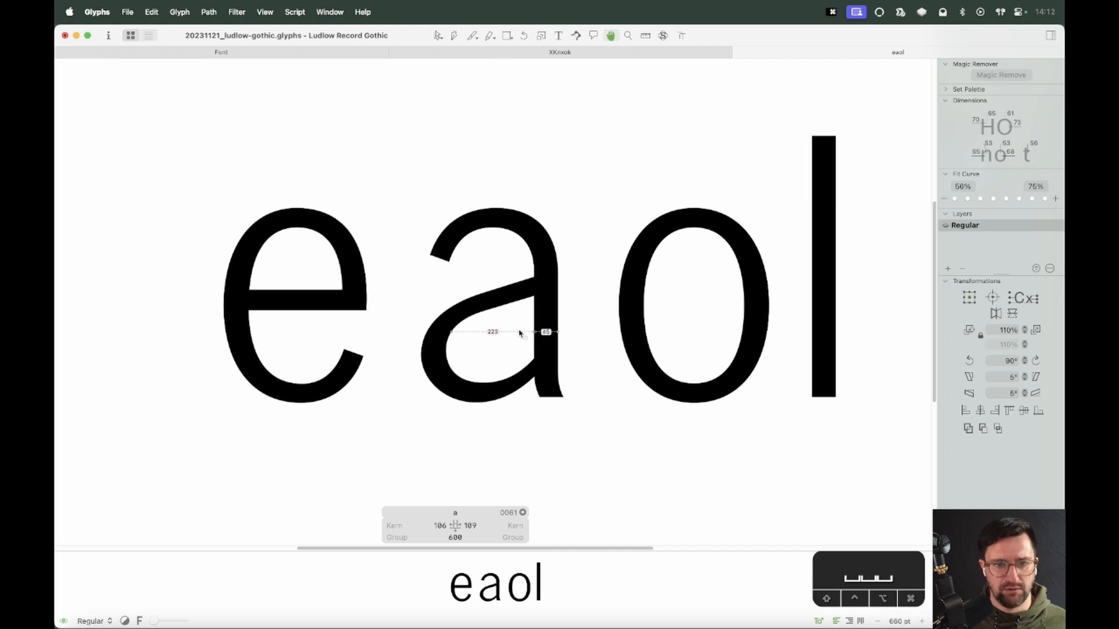
pyautogui.press('z')
pyautogui.moveTo(587, 227); pyautogui.dragTo(393, 463)
pyautogui.press('v')
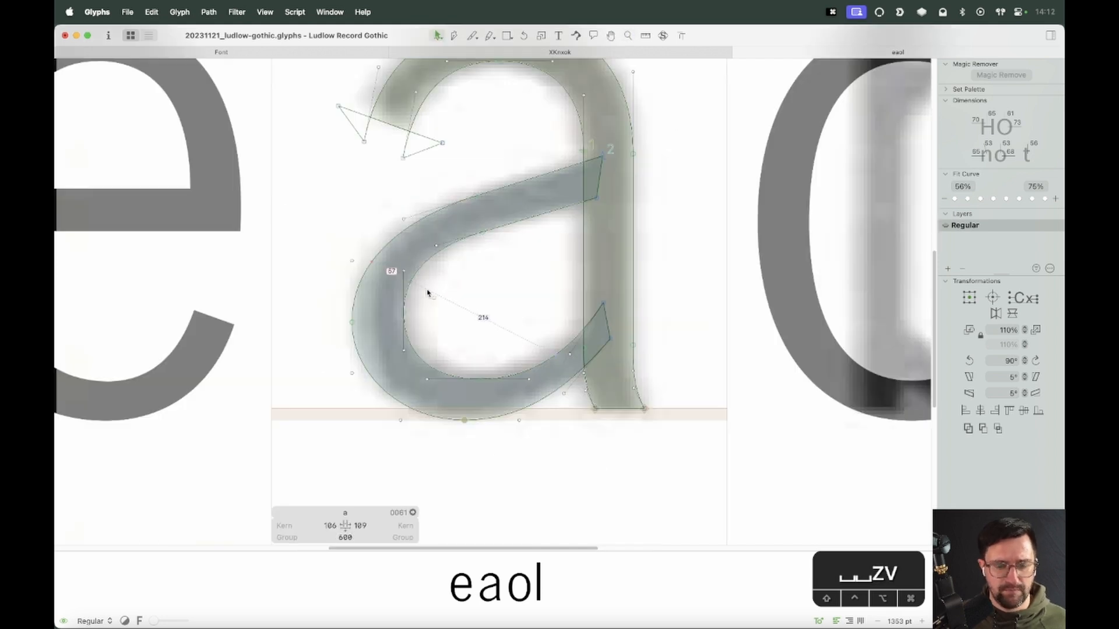
pyautogui.click(474, 196)
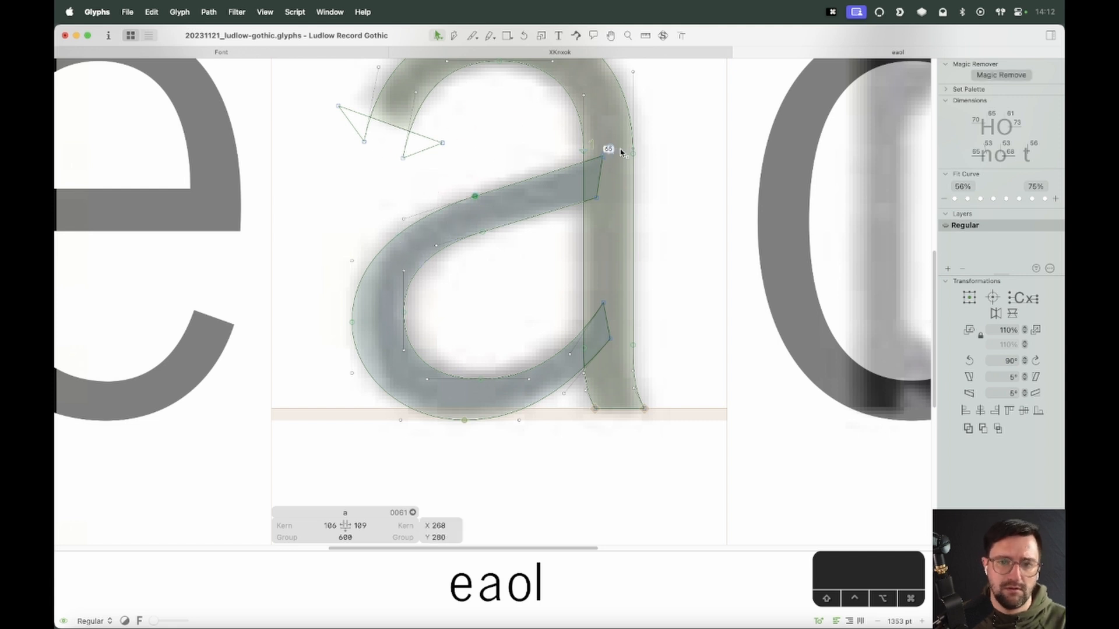
pyautogui.moveTo(622, 145); pyautogui.dragTo(590, 225)
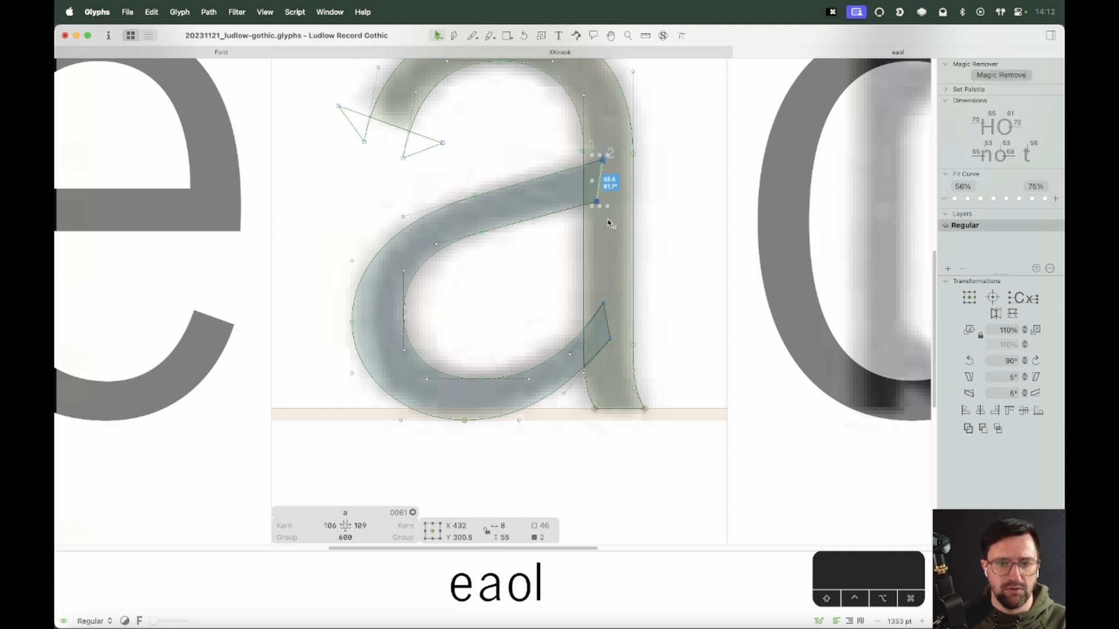
pyautogui.moveTo(512, 165); pyautogui.dragTo(453, 248)
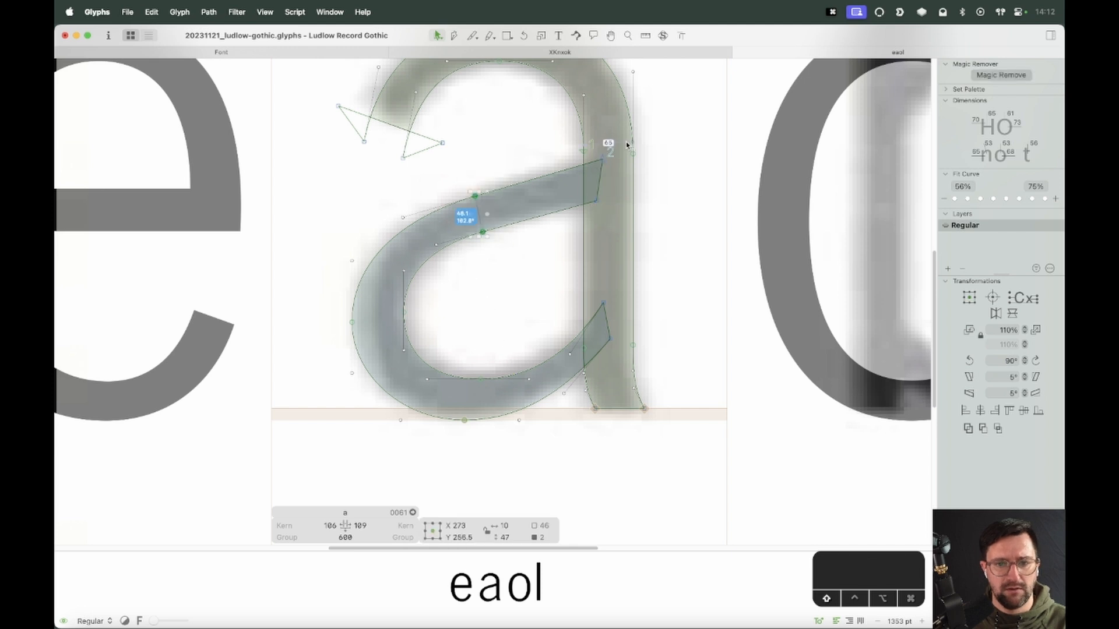
pyautogui.moveTo(626, 142); pyautogui.dragTo(590, 228)
pyautogui.press('Down')
pyautogui.press('Down')
pyautogui.press('Down')
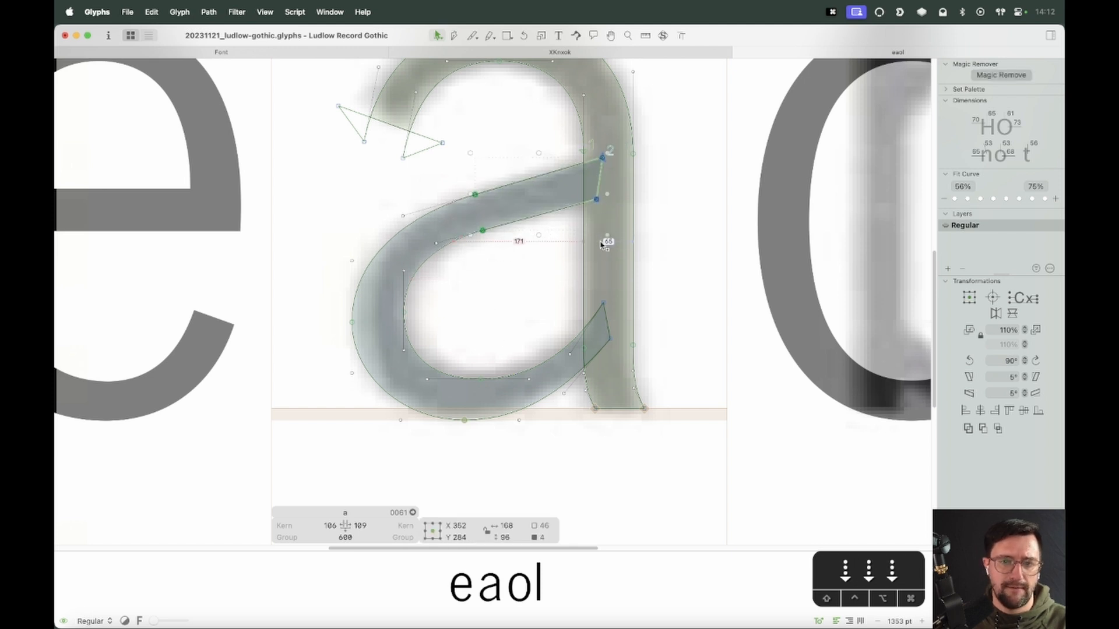
pyautogui.click(629, 144)
# Lower the upper handle of the bowl's inner left node by 3 units
pyautogui.moveTo(305, 215); pyautogui.dragTo(438, 326)
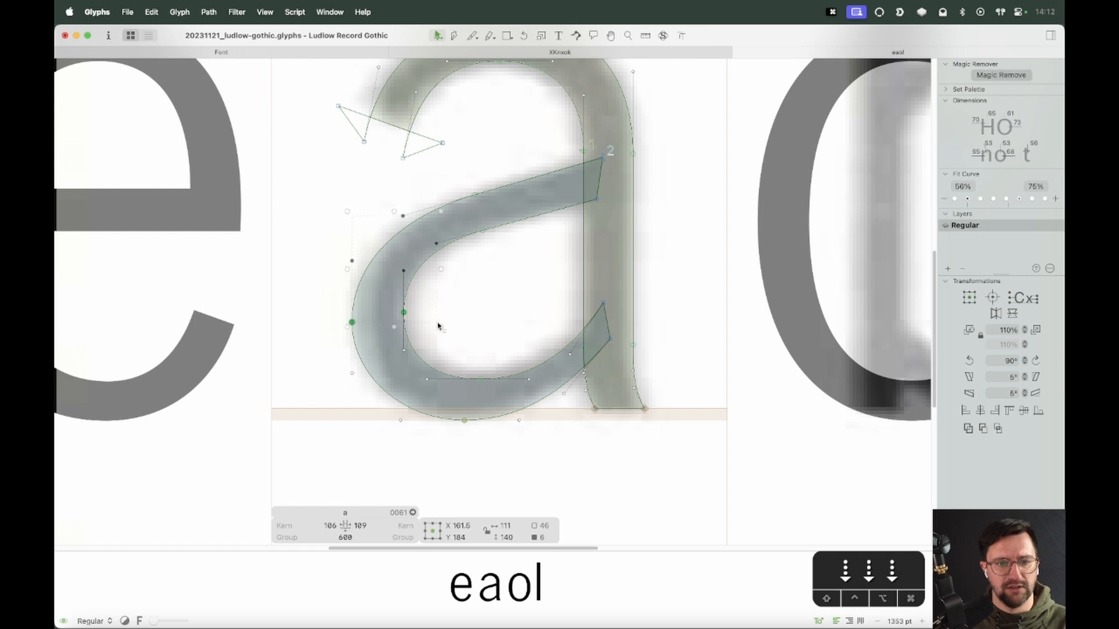
pyautogui.click(415, 299)
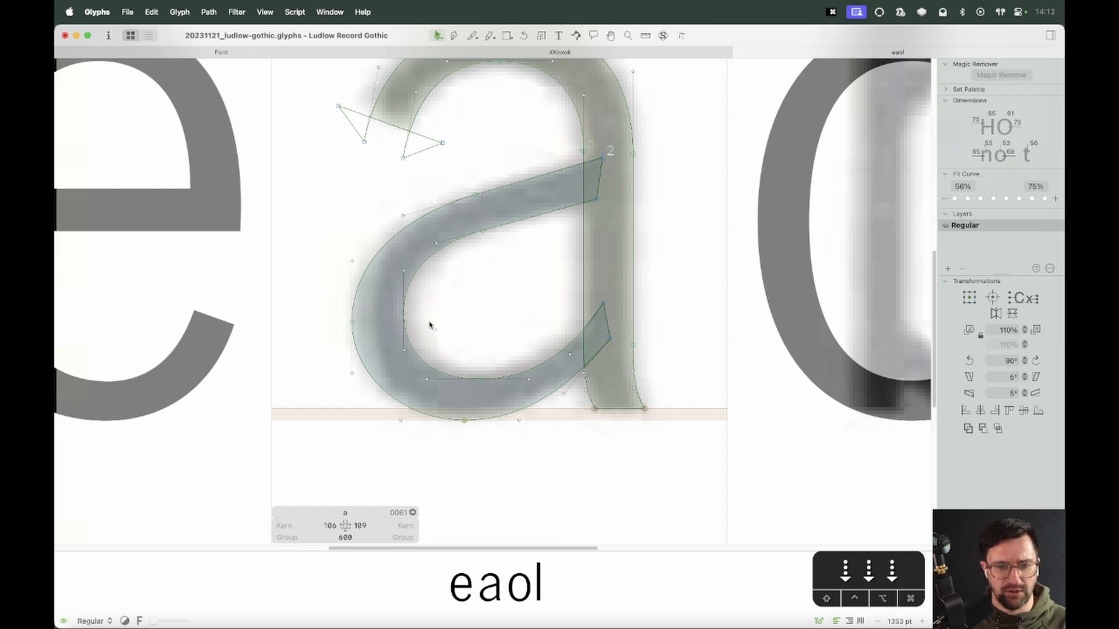
pyautogui.click(403, 273)
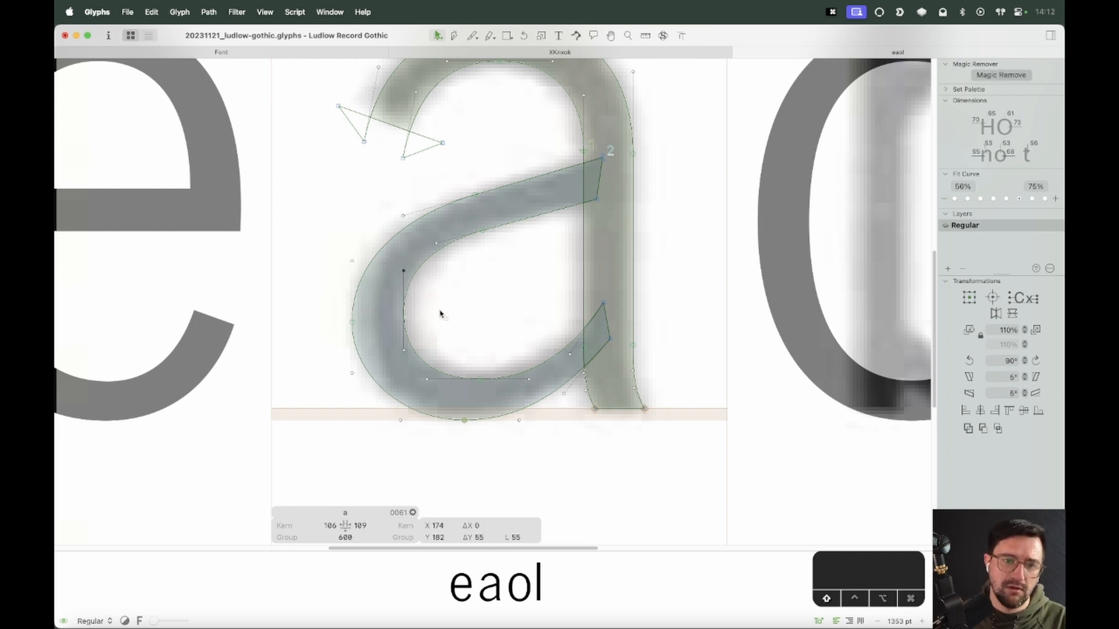
pyautogui.press('Down')
pyautogui.press('Down')
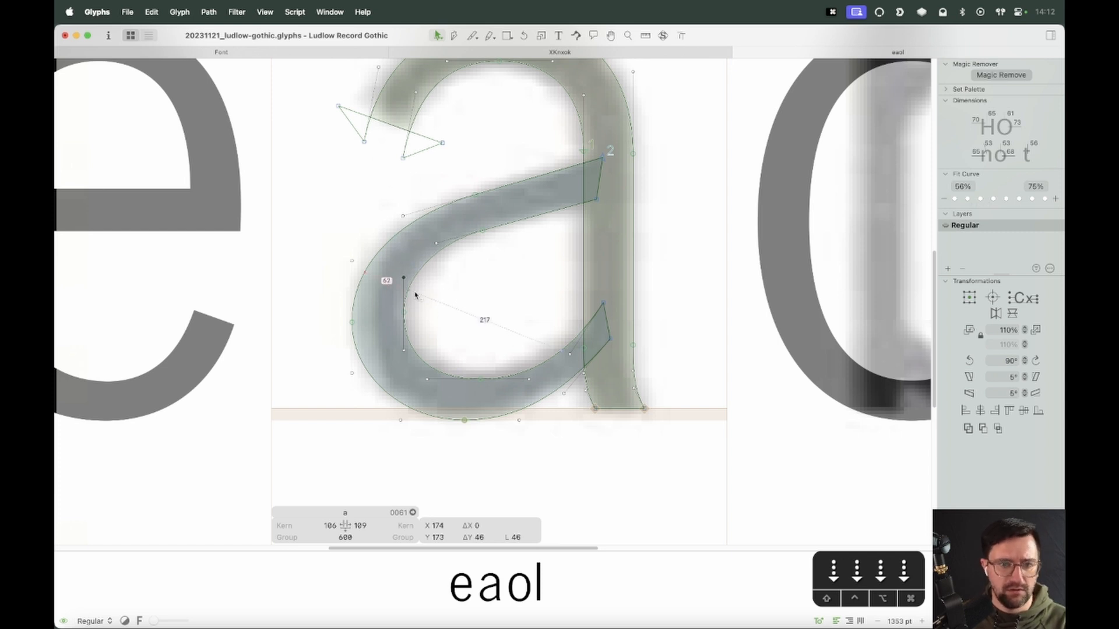
pyautogui.press('Down')
pyautogui.press('Down')
pyautogui.press('Up')
# Move the bowl's inner left node 3 units down along its curve
pyautogui.click(404, 312)
pyautogui.hotkey('alt', 'Down')
pyautogui.hotkey('alt', 'Down')
pyautogui.hotkey('alt', 'Down')
pyautogui.hotkey('alt', 'Down')
pyautogui.hotkey('alt', 'Down')
pyautogui.hotkey('alt', 'Down')
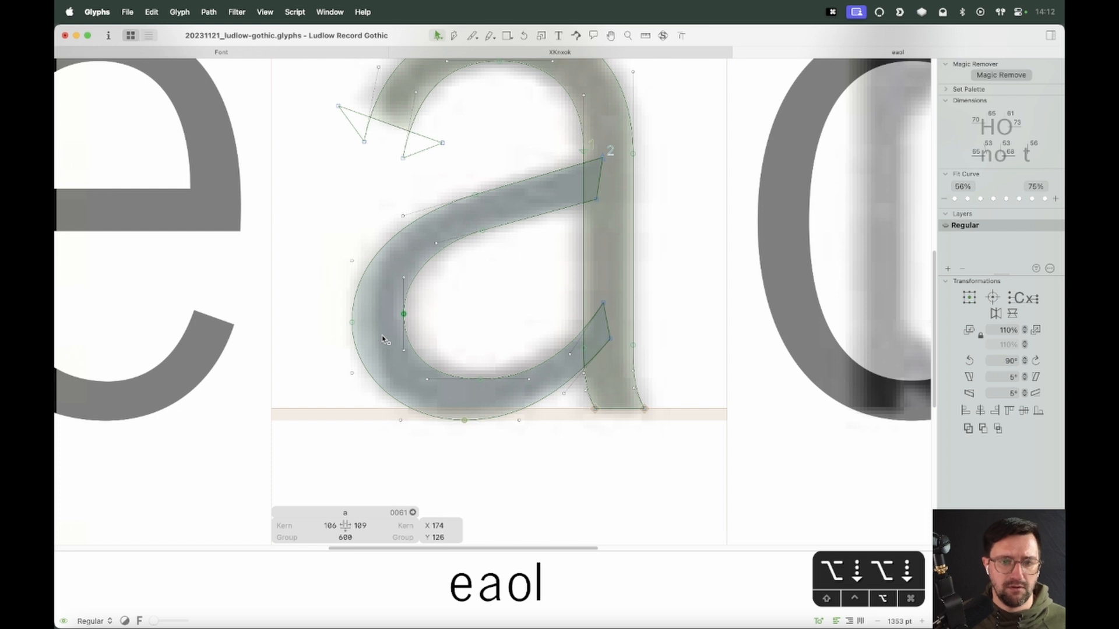
pyautogui.click(495, 317)
pyautogui.press('space')
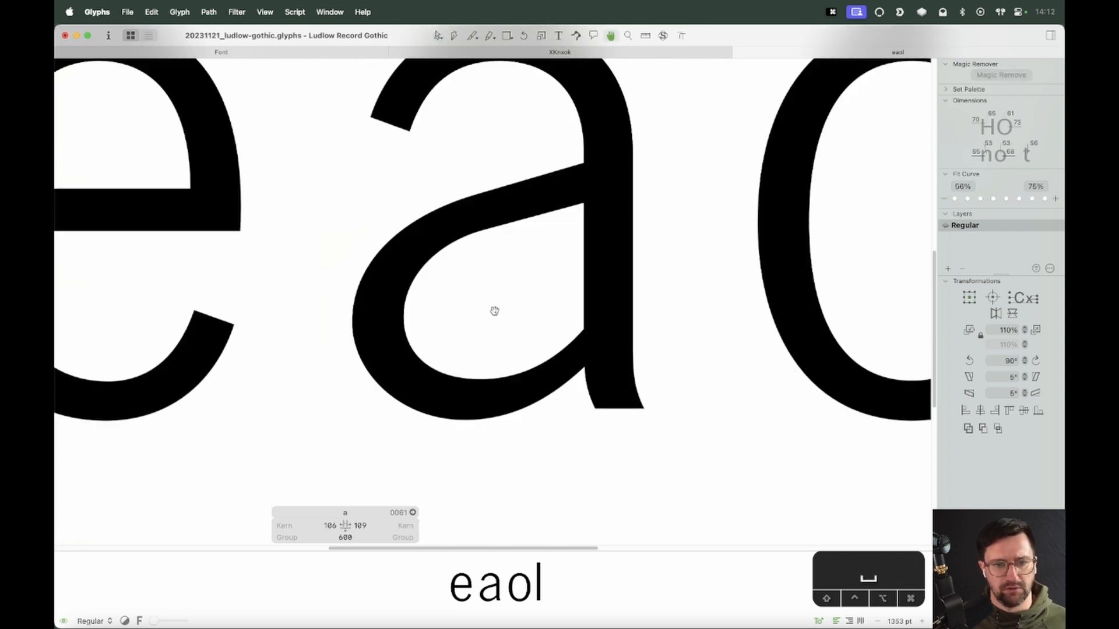
# Slide the bowl's upper inner node to the right along its curve
pyautogui.click(482, 232)
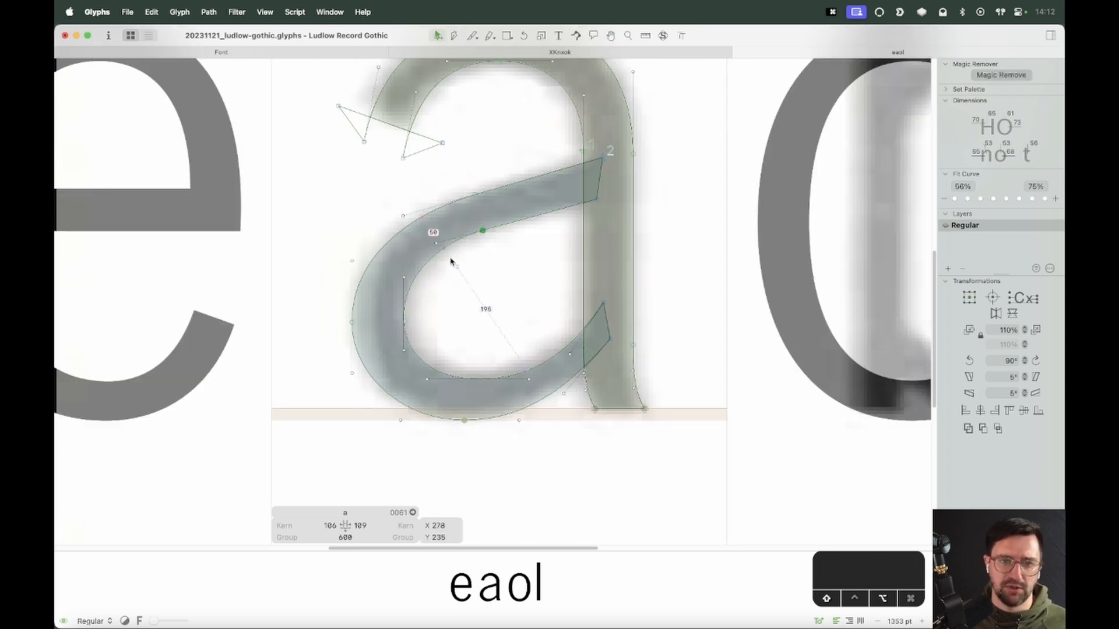
pyautogui.hotkey('alt', 'shift', 'Right')
pyautogui.hotkey('alt', 'shift', 'Right')
pyautogui.press('space')
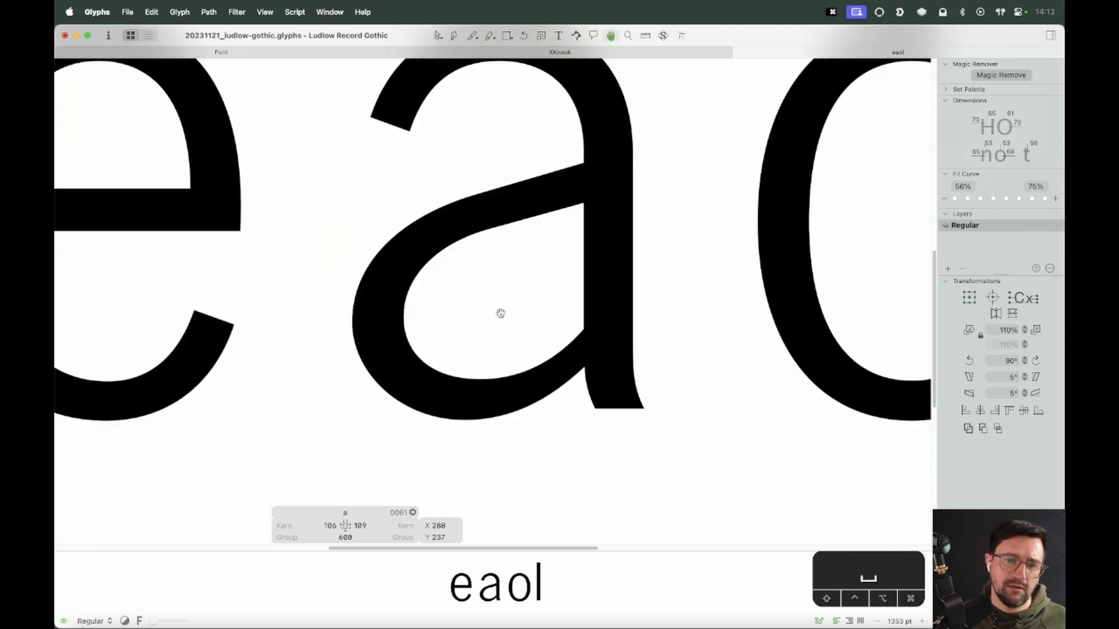
# Turn on the curvature display and harmonize the bowl's upper inner node
pyautogui.click(663, 36)
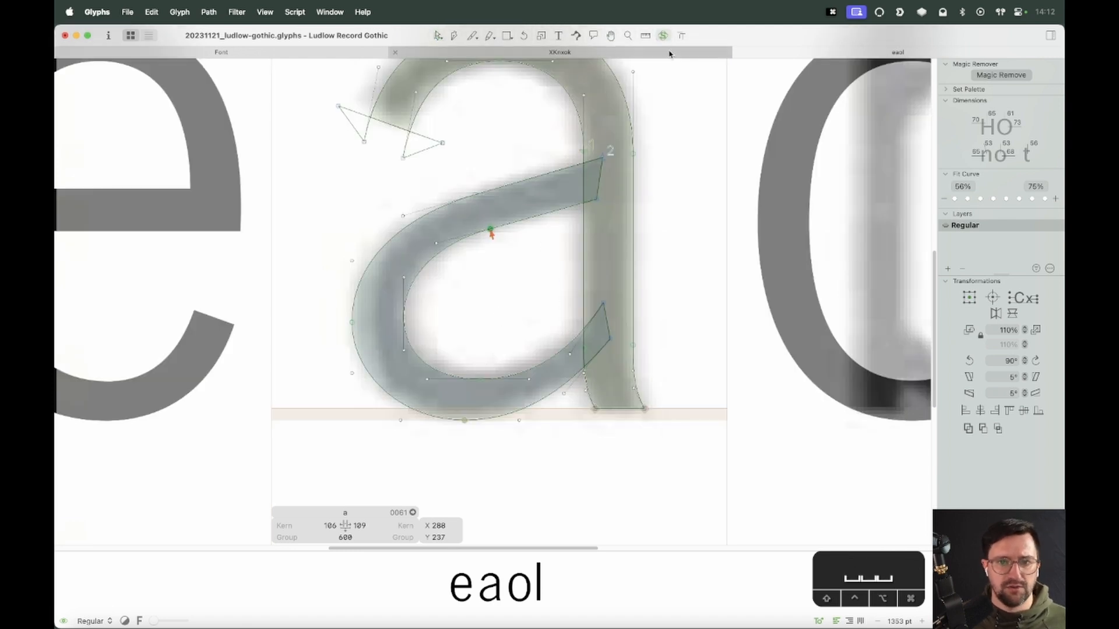
pyautogui.rightClick(487, 294)
pyautogui.click(496, 300)
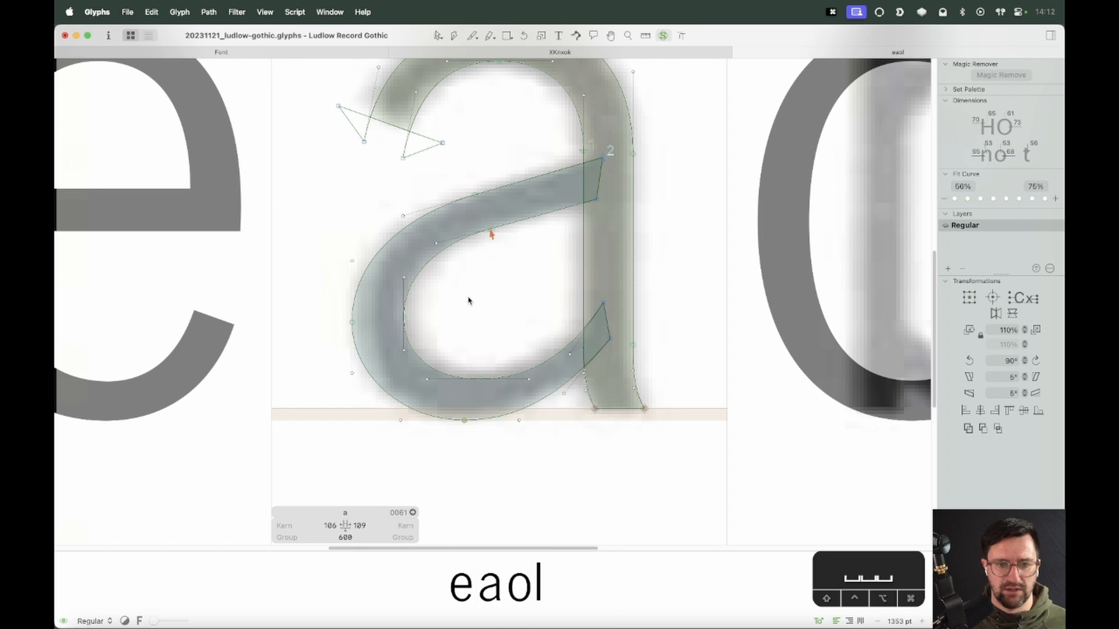
# Nudge the bowl's outer bottom node slightly to the right
pyautogui.click(352, 319)
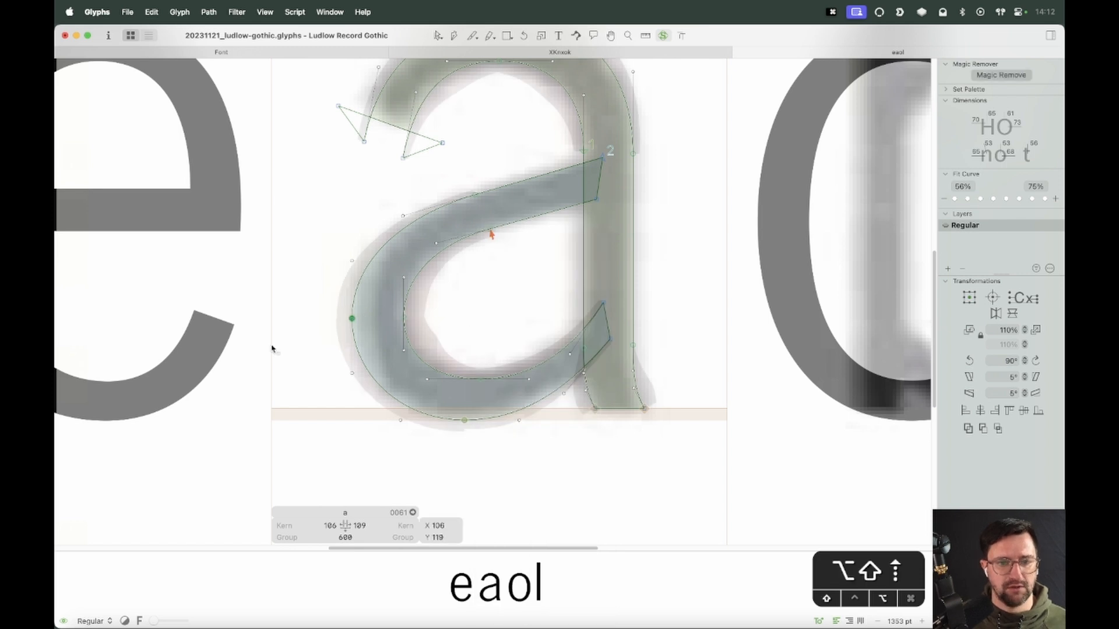
pyautogui.click(467, 419)
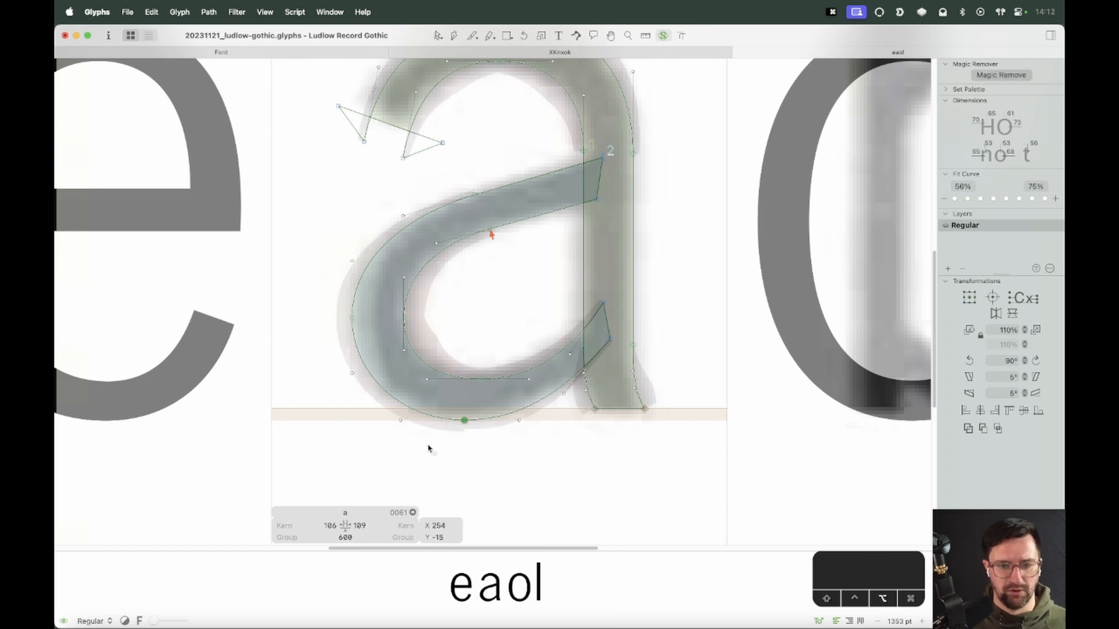
pyautogui.press('alt')
pyautogui.press('alt')
pyautogui.press('alt')
pyautogui.hotkey('alt', 'Right')
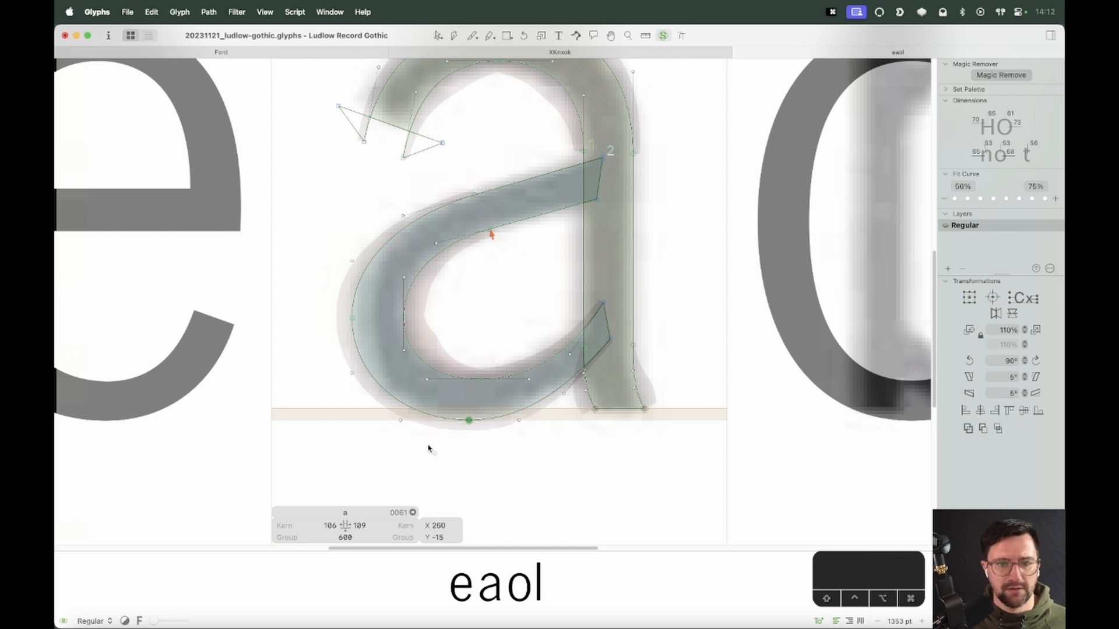
# Show the curvature display again and raise its volume slightly
pyautogui.press('space')
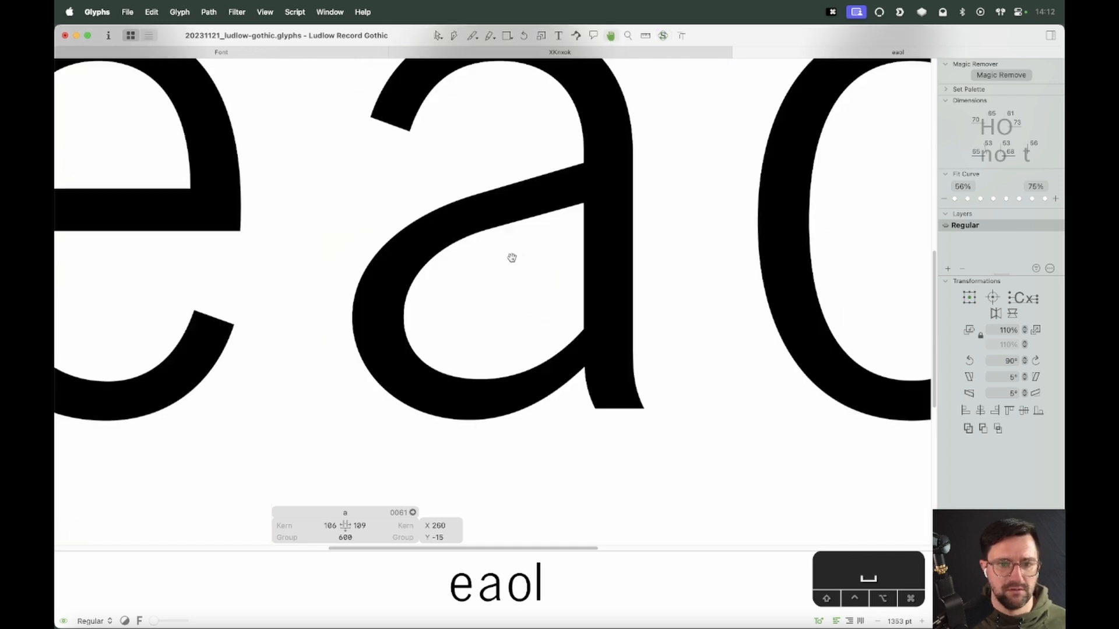
pyautogui.moveTo(513, 255); pyautogui.dragTo(537, 305)
pyautogui.press('space')
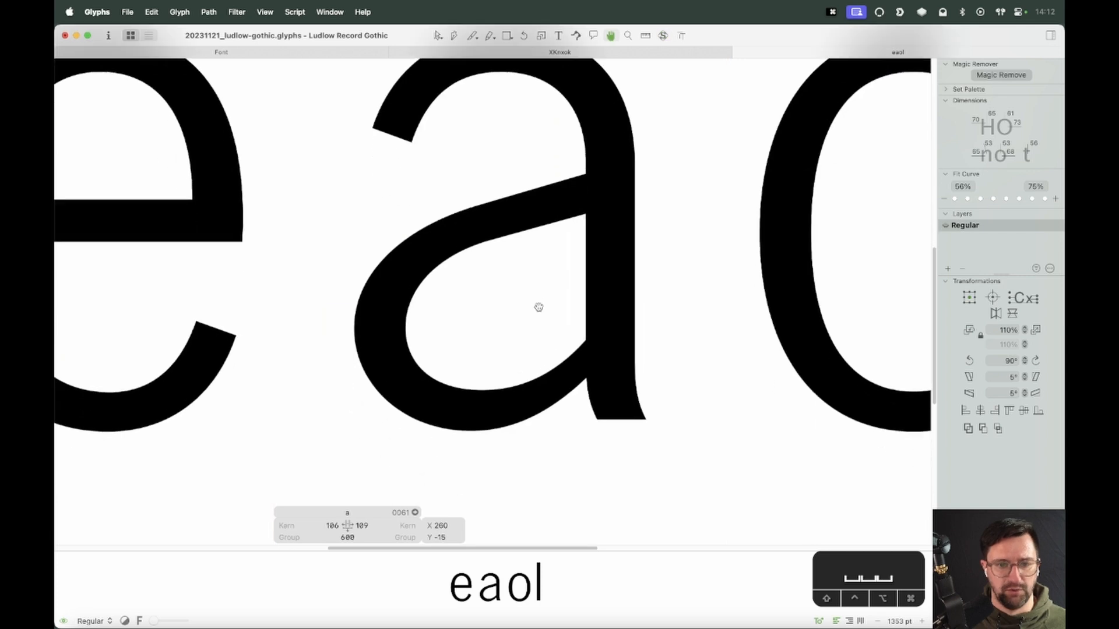
pyautogui.press('v')
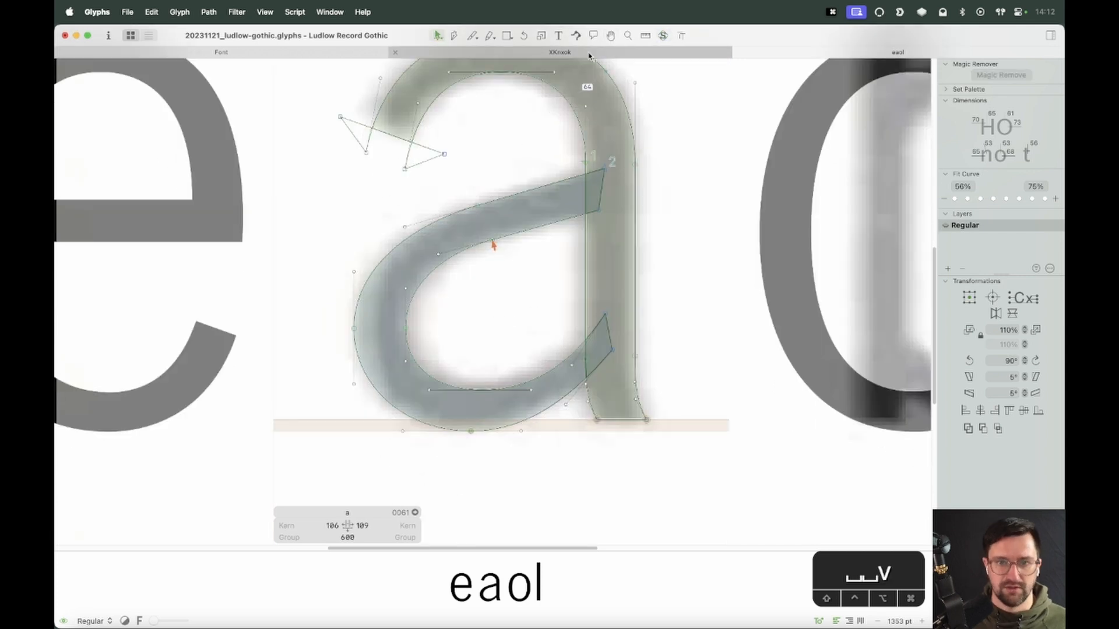
pyautogui.click(663, 36)
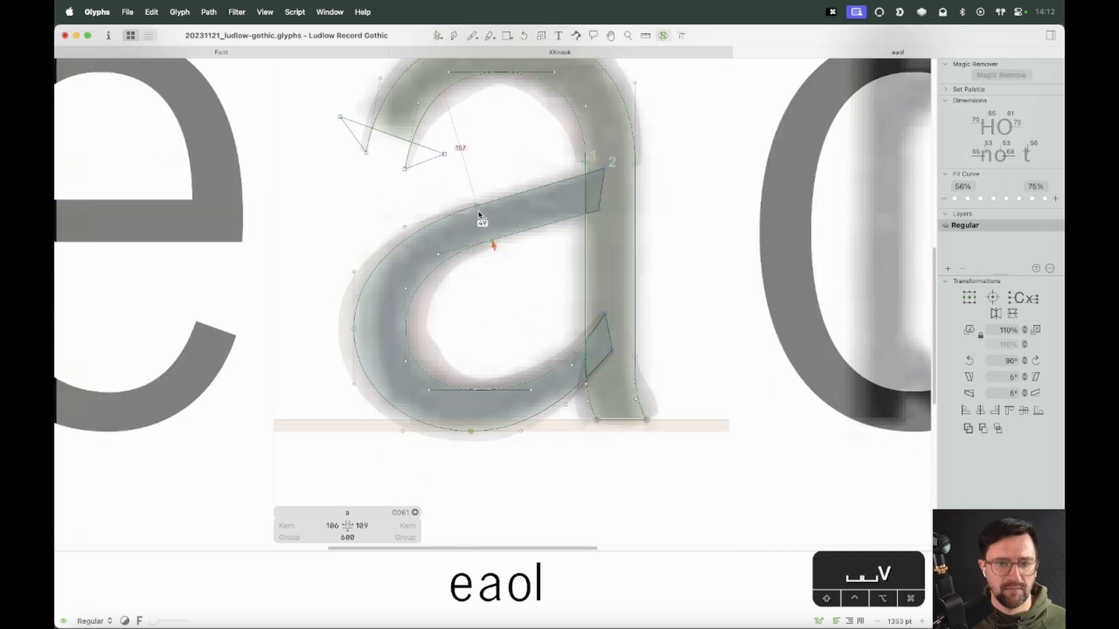
pyautogui.rightClick(701, 227)
pyautogui.moveTo(751, 314); pyautogui.dragTo(758, 316)
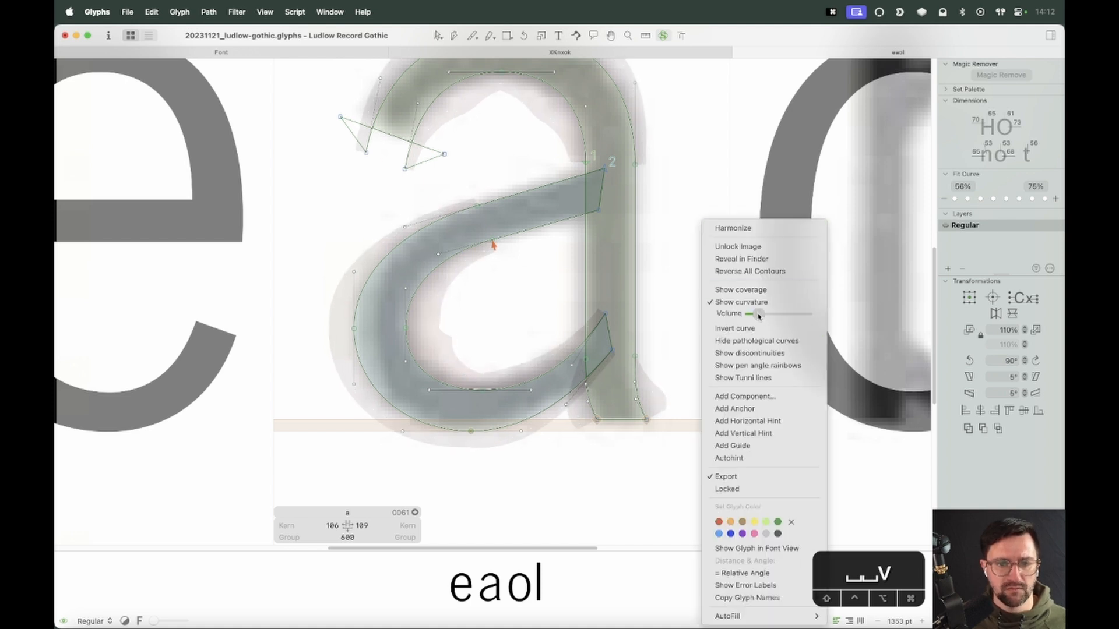
pyautogui.click(359, 345)
# Nudge the bowl's outer bottom node 3 more units to the right
pyautogui.click(354, 330)
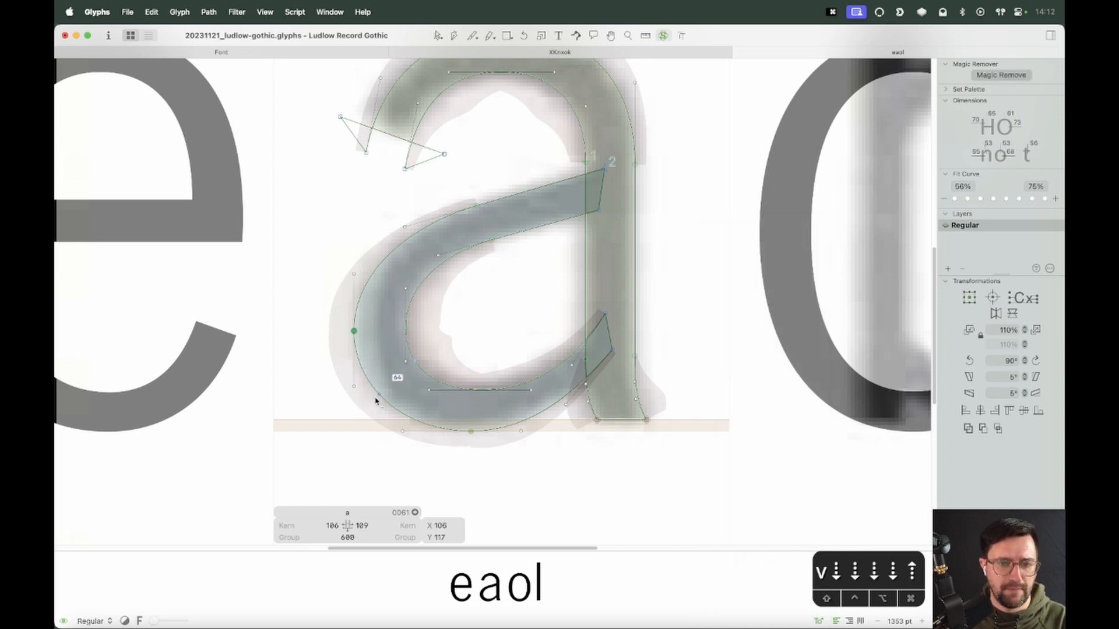
pyautogui.click(467, 431)
pyautogui.hotkey('alt', 'Right')
pyautogui.hotkey('alt', 'Right')
pyautogui.hotkey('alt', 'Right')
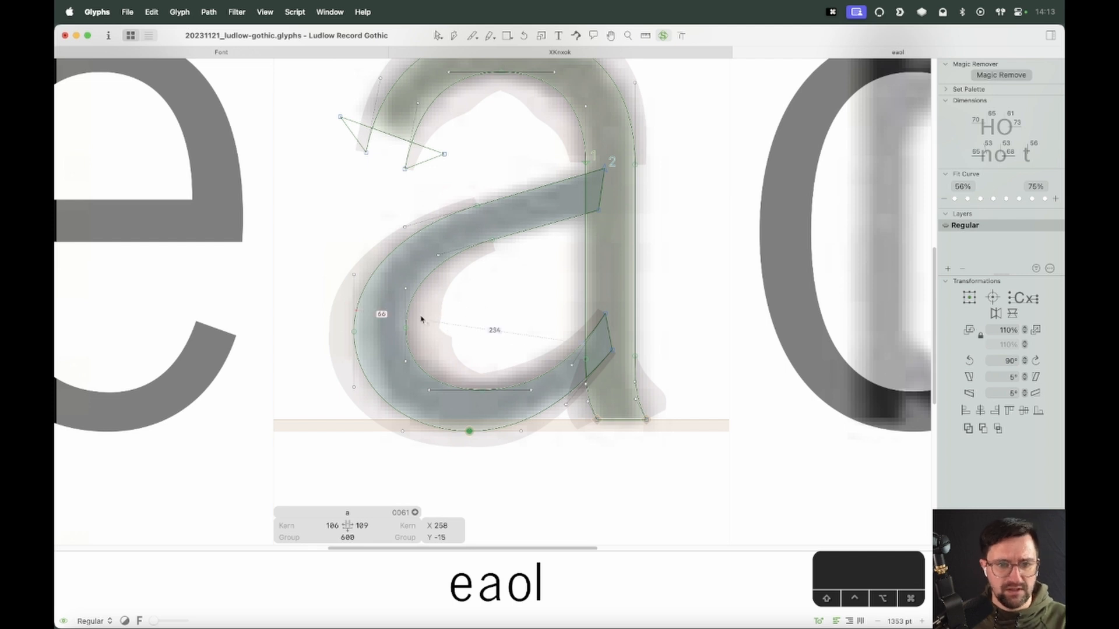
# Select the bowl's inner left node and nudge it slightly downward
pyautogui.moveTo(416, 315); pyautogui.dragTo(379, 351)
pyautogui.hotkey('alt', 'shift', 'Up')
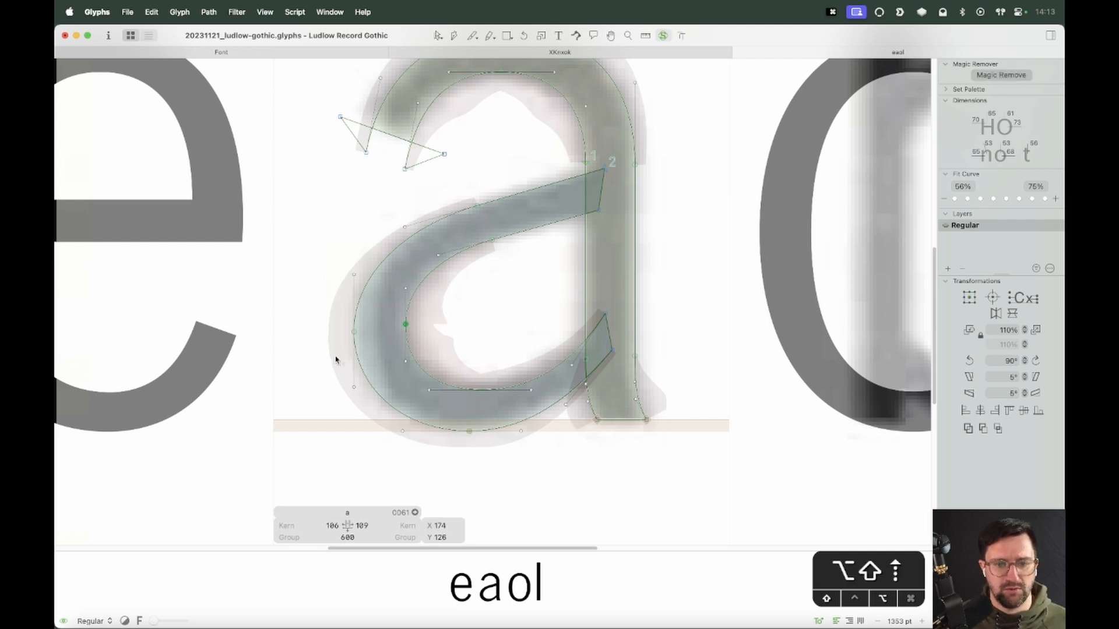
pyautogui.hotkey('alt', 'shift', 'Down')
pyautogui.hotkey('alt', 'Up')
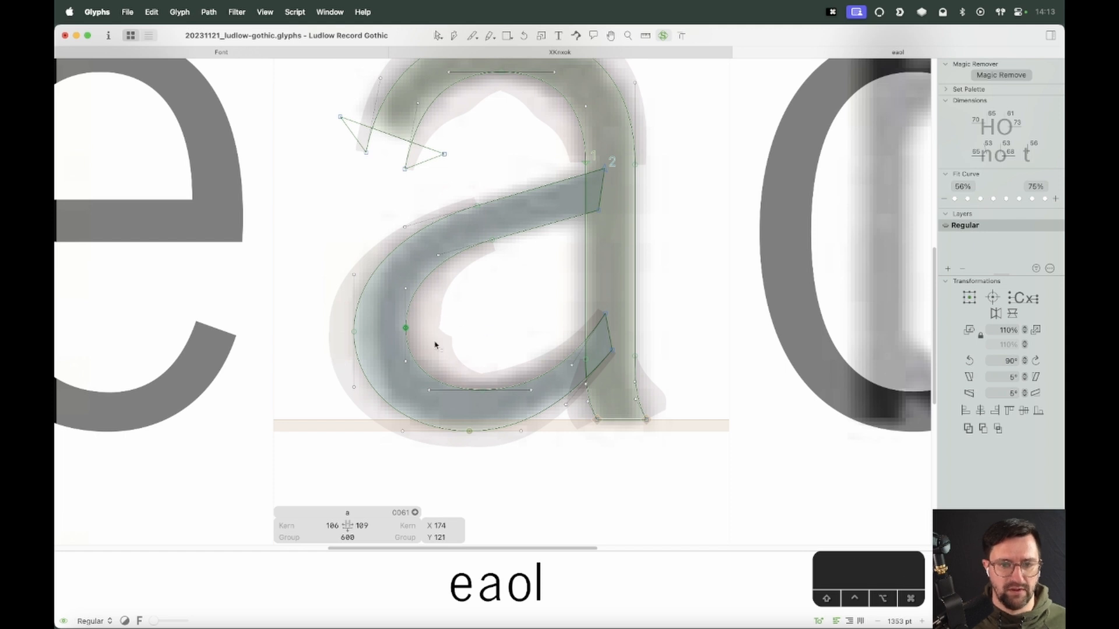
# Measure the bowl's inner counter and compare the outline against the scanned specimen
pyautogui.moveTo(435, 345); pyautogui.dragTo(381, 381)
pyautogui.click(450, 365)
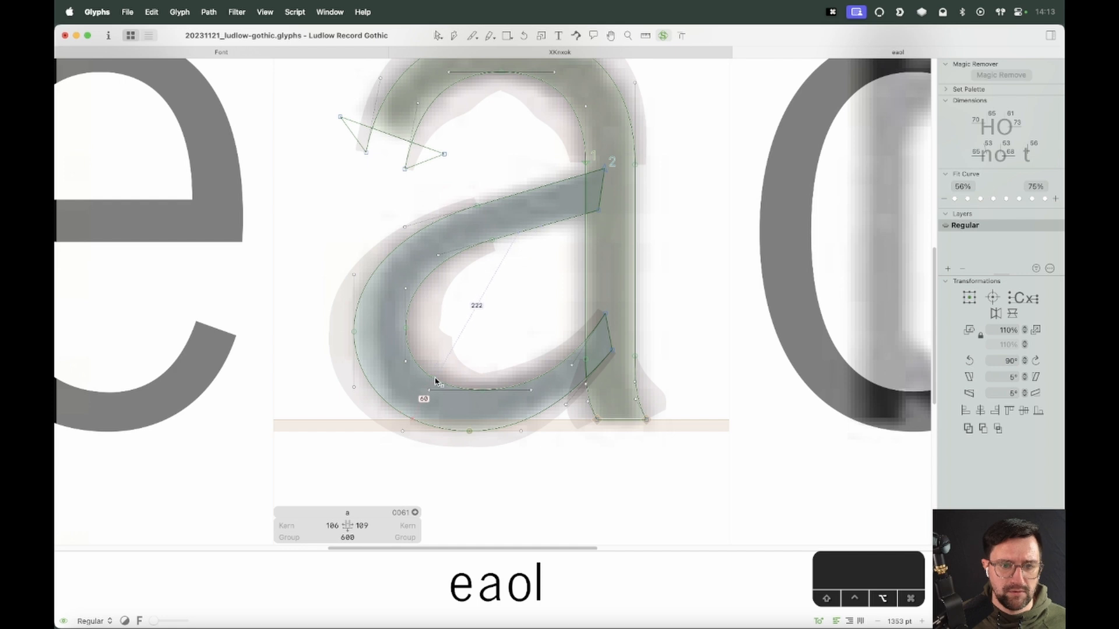
pyautogui.click(437, 36)
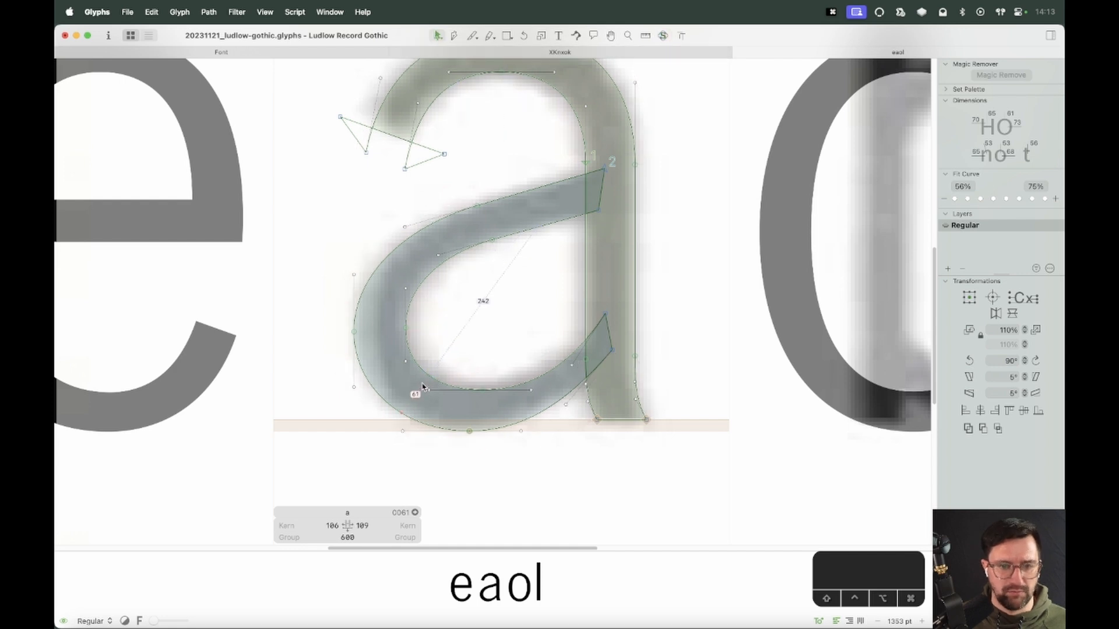
pyautogui.press('v')
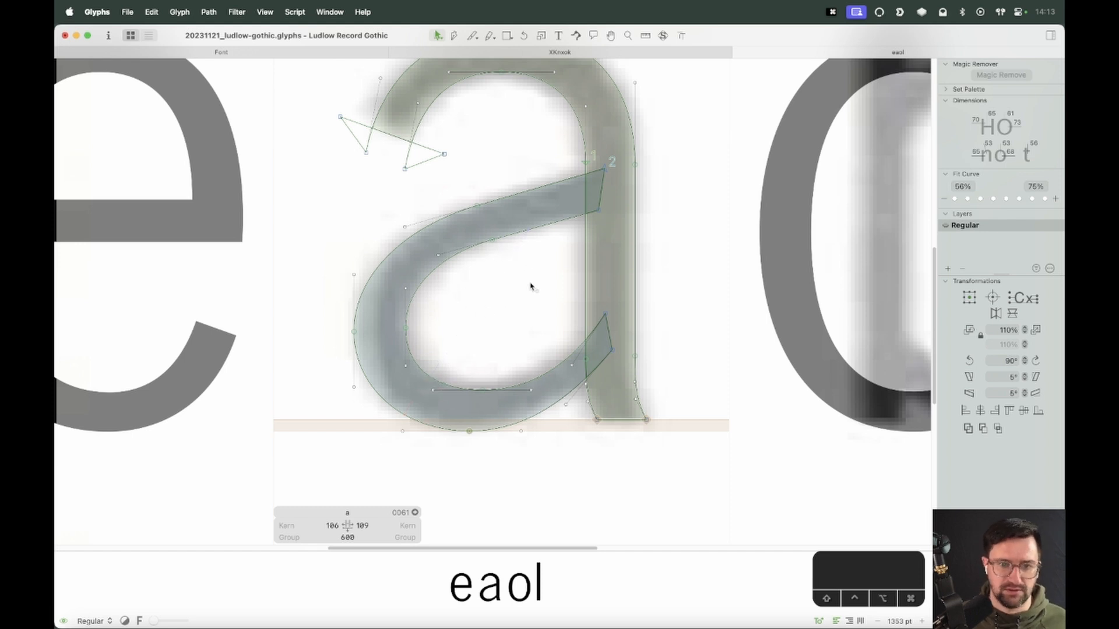
pyautogui.click(662, 35)
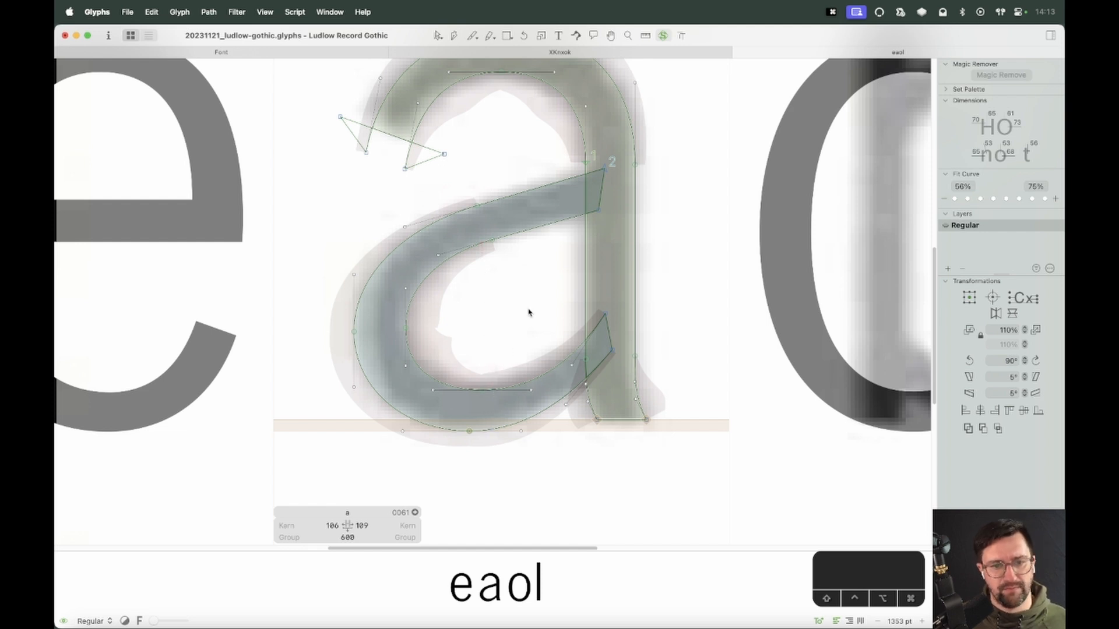
pyautogui.press('v')
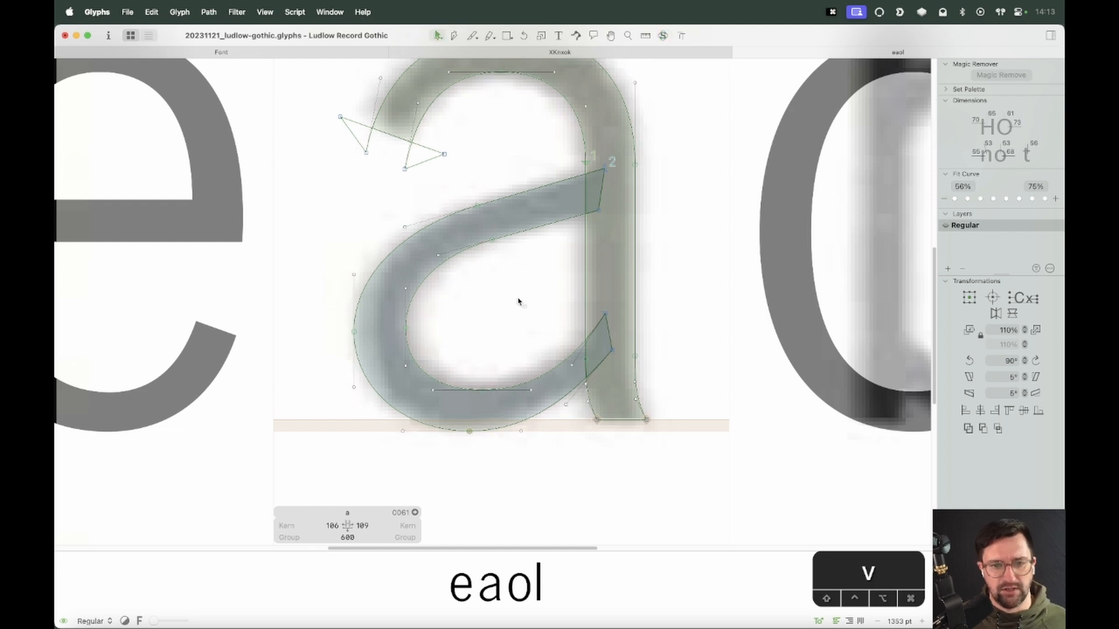
# Set the a's left sidebearing metrics key to o and its right sidebearing key to n
pyautogui.press('super+minus')
pyautogui.press('super+minus')
pyautogui.click(470, 524)
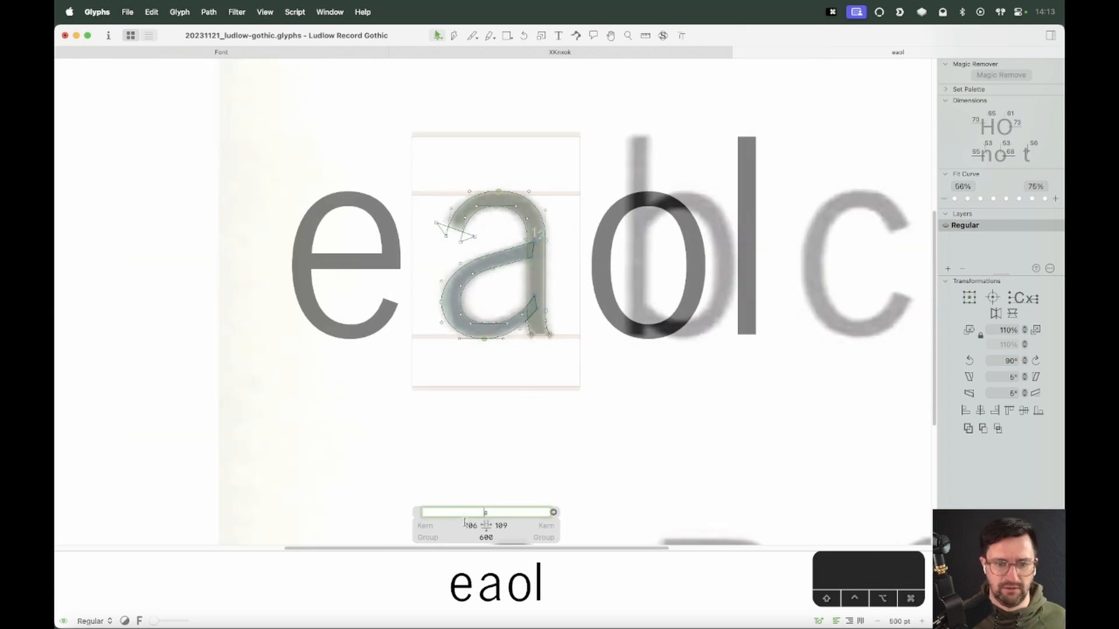
pyautogui.write('o')
pyautogui.press('Tab')
pyautogui.write('n')
pyautogui.press('Return')
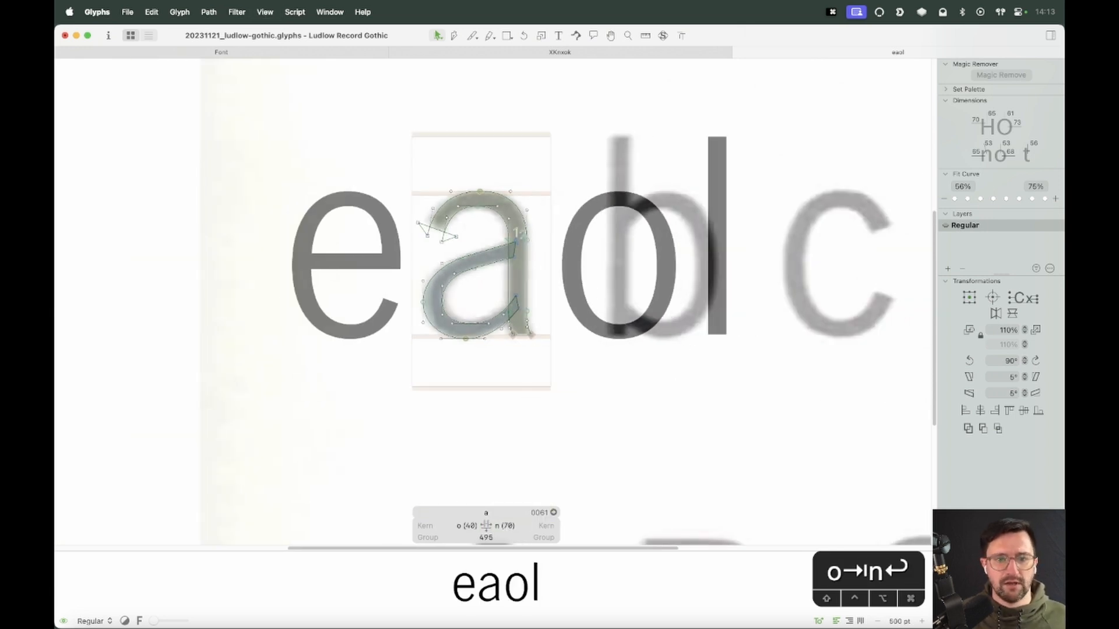
# Preview the word eaol in solid black
pyautogui.press('super+minus')
pyautogui.press('t')
pyautogui.press('Escape')
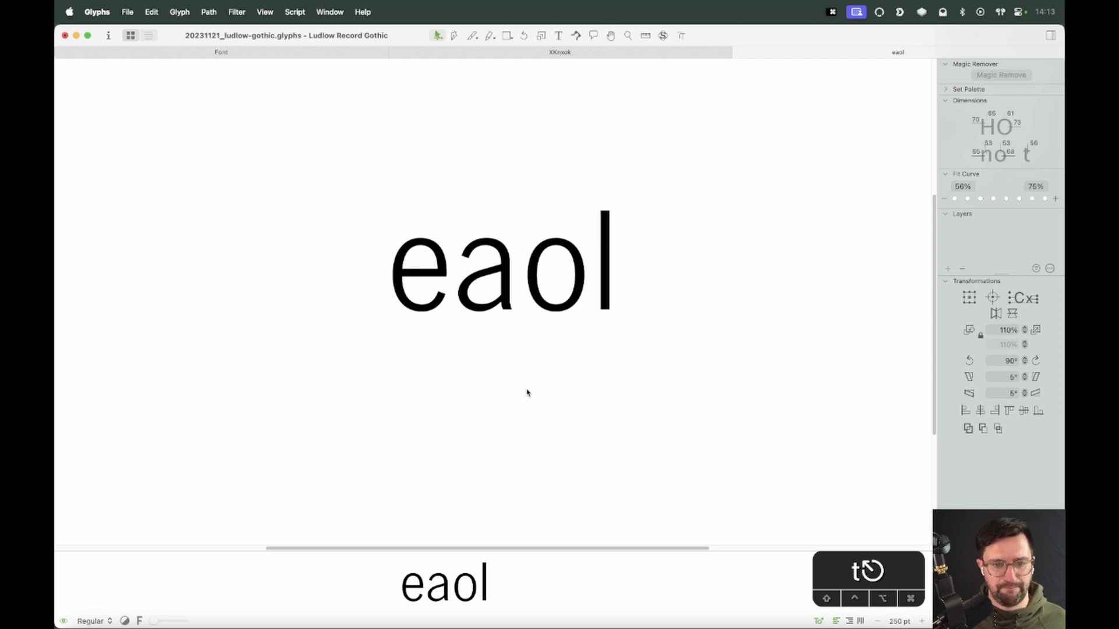
# Reopen the a and shift the bowl's two left-side nodes about 5 units to the right
pyautogui.doubleClick(496, 307)
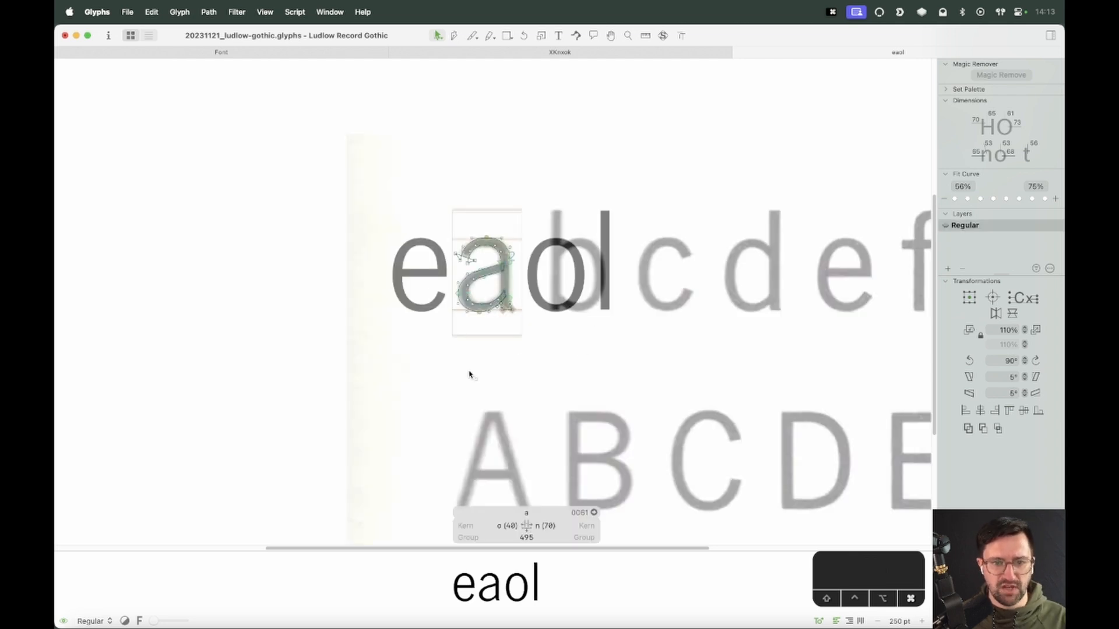
pyautogui.press('super+equal')
pyautogui.press('super+equal')
pyautogui.press('super+equal')
pyautogui.moveTo(409, 307); pyautogui.dragTo(290, 341)
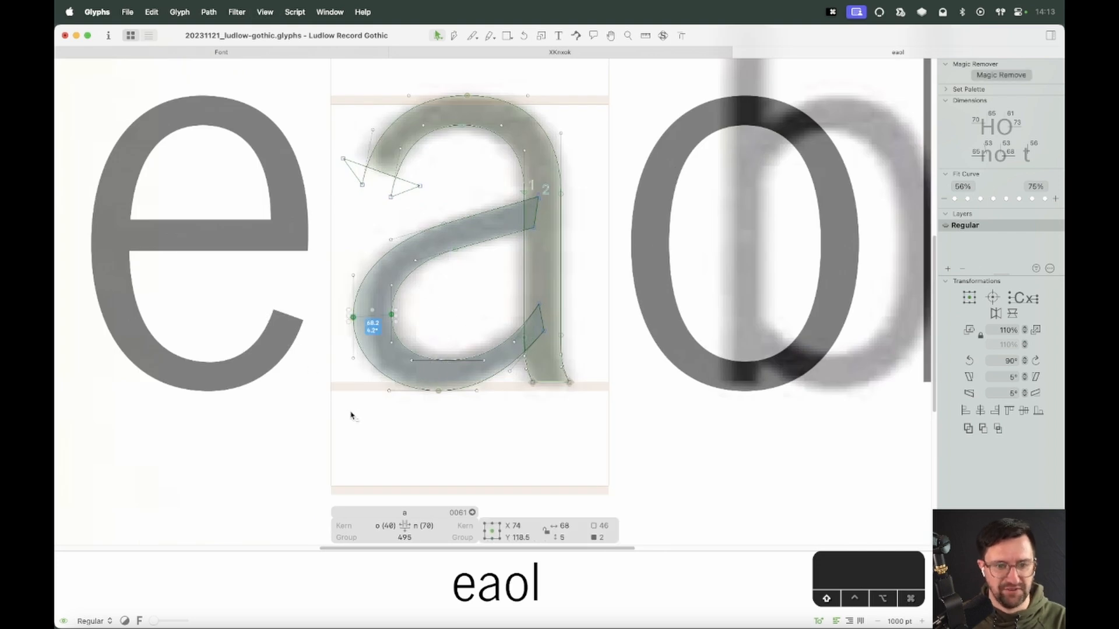
pyautogui.hotkey('shift', 'Left')
pyautogui.hotkey('shift', 'Right')
pyautogui.hotkey('shift', 'Right')
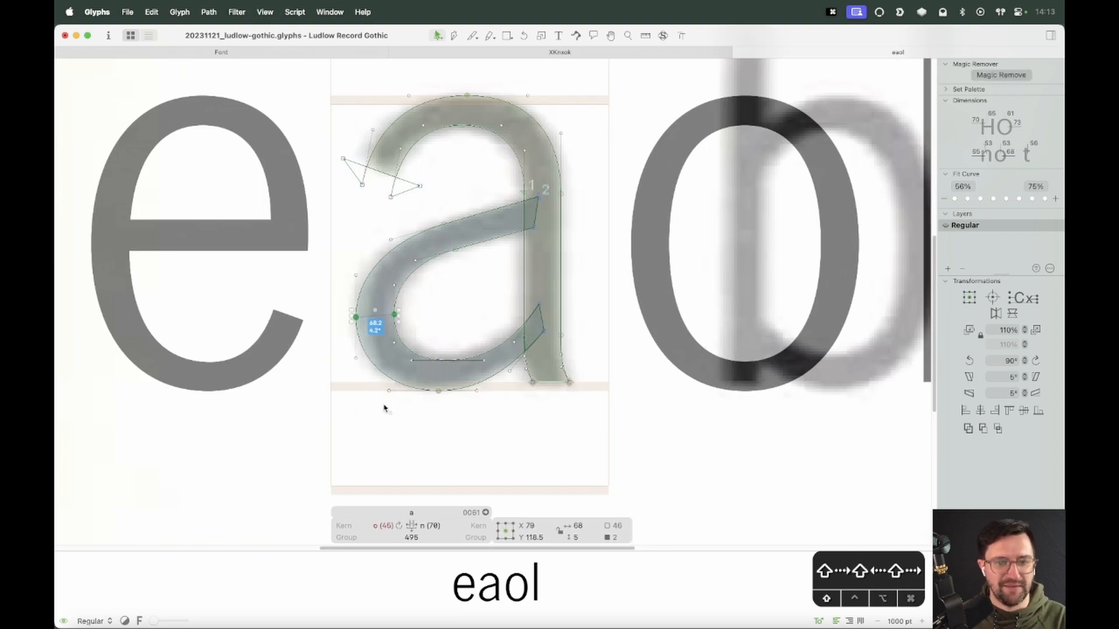
# Update the a's metrics from its keys and preview the word eaol
pyautogui.press('space')
pyautogui.hotkey('shift', 'Left')
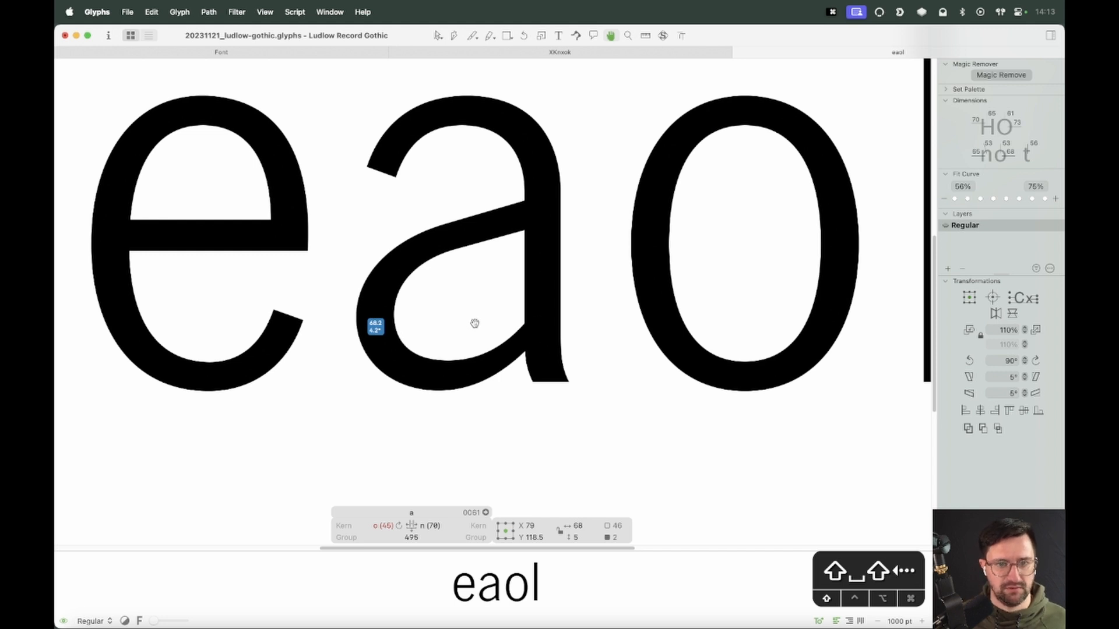
pyautogui.press('ctrl+super+m')
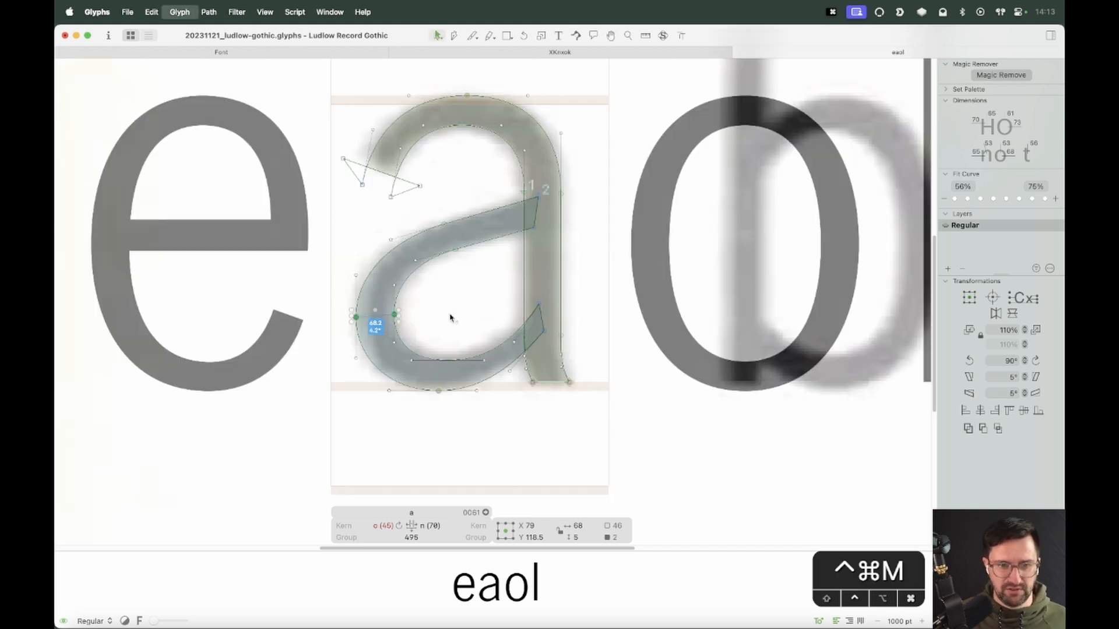
pyautogui.press('super+minus')
pyautogui.press('super+minus')
pyautogui.press('space')
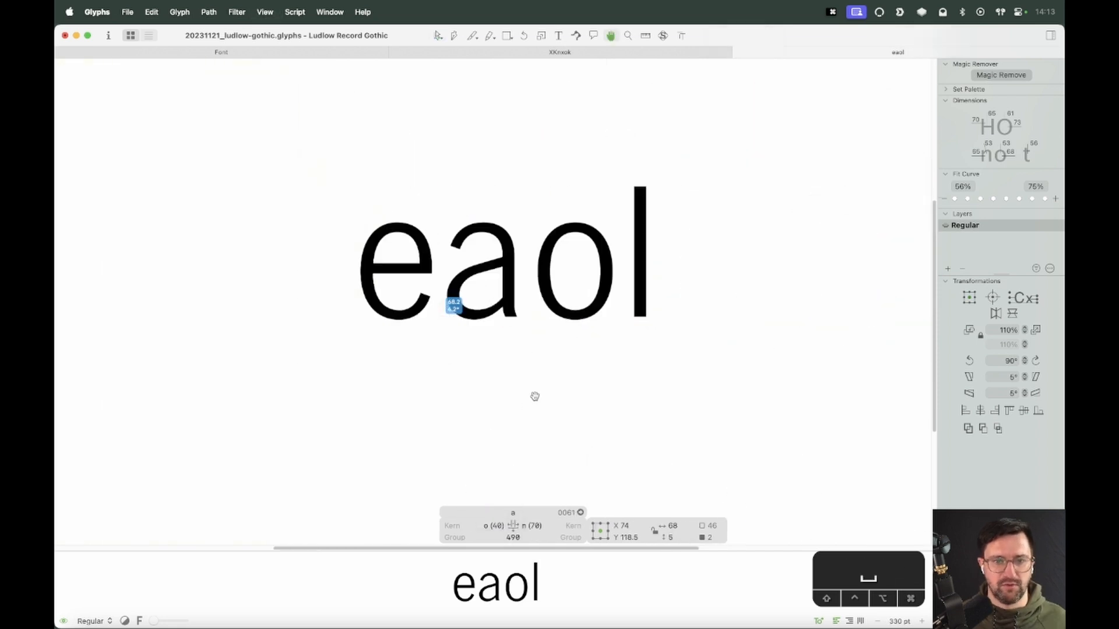
pyautogui.press('Escape')
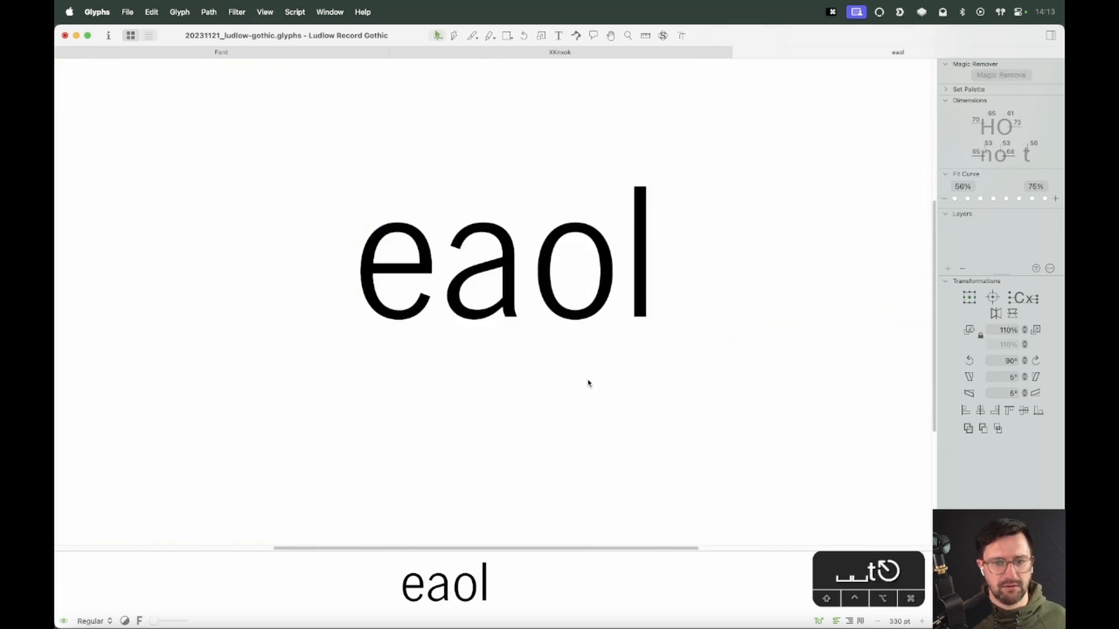
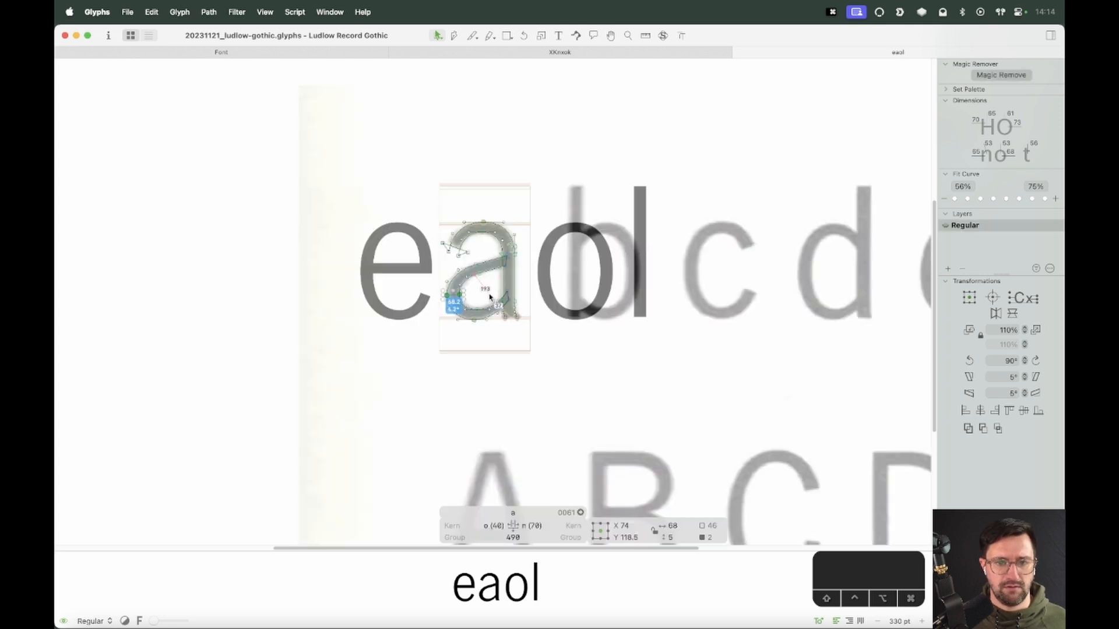
# Unlock the specimen image behind the a and cut it out of the a glyph
pyautogui.press('z')
pyautogui.moveTo(555, 202); pyautogui.dragTo(403, 339)
pyautogui.press('v')
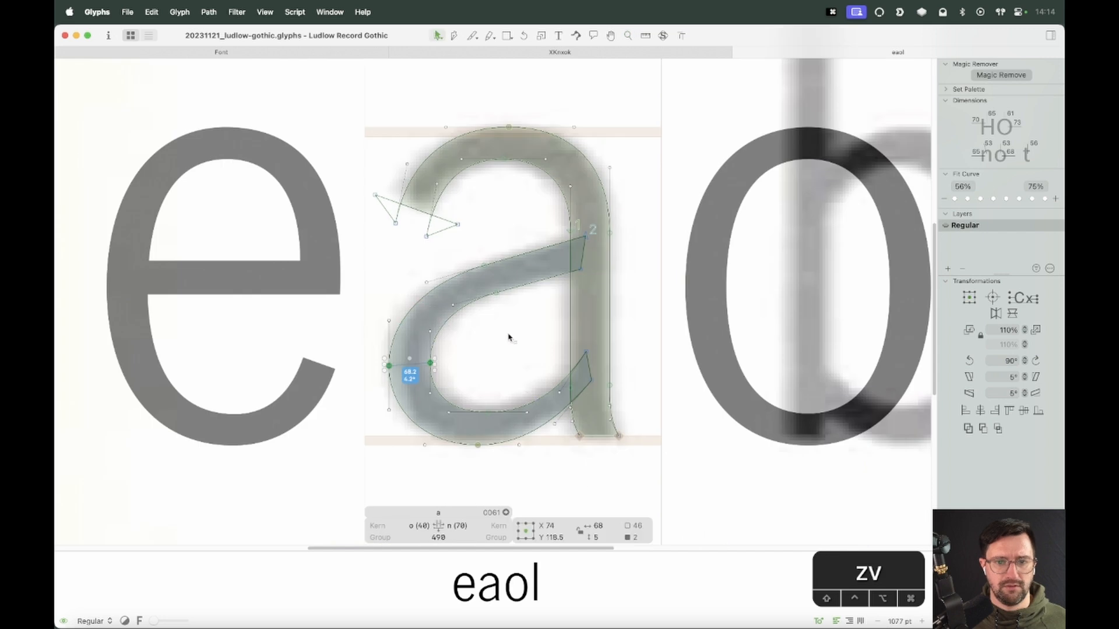
pyautogui.rightClick(523, 320)
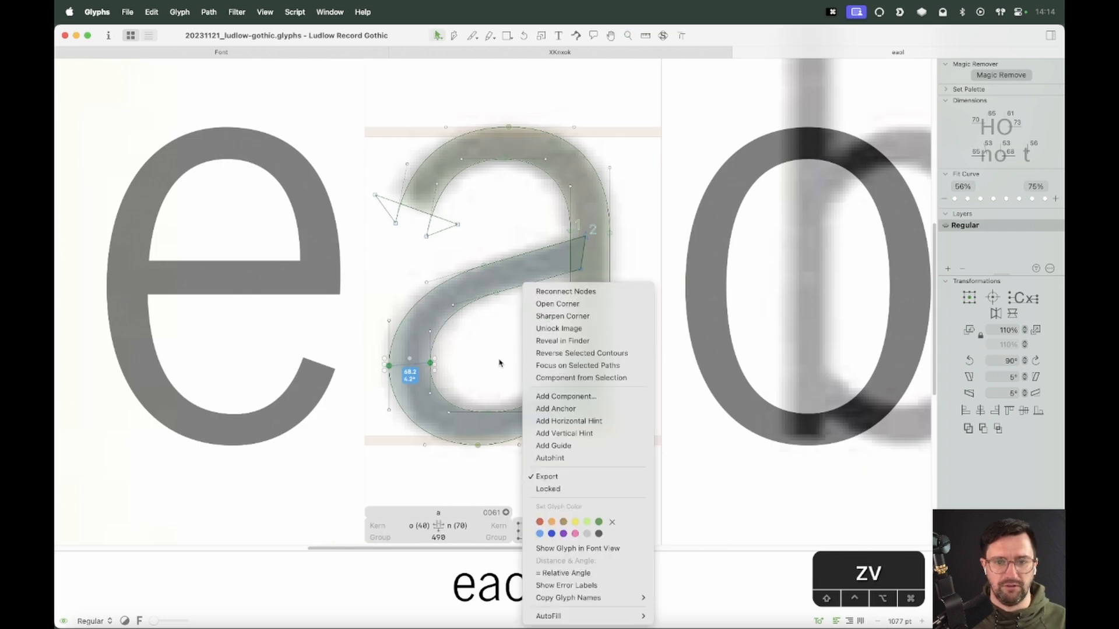
pyautogui.click(531, 329)
pyautogui.press('super+minus')
pyautogui.press('super+minus')
pyautogui.press('super+minus')
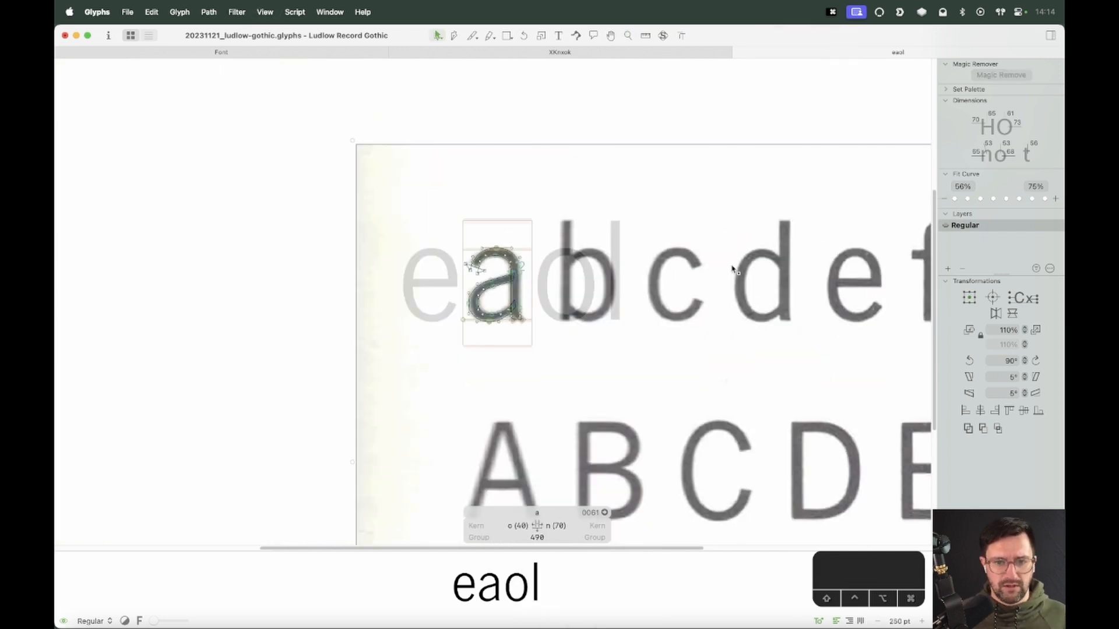
pyautogui.press('super+x')
# Close the eaol tab and open the g glyph from the font overview
pyautogui.press('super+minus')
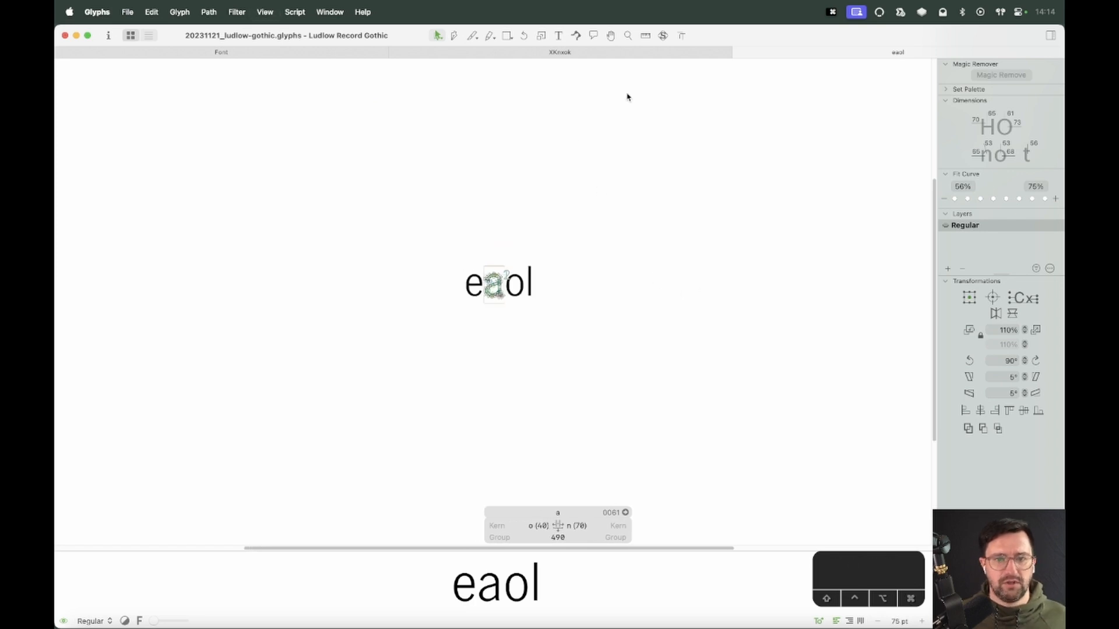
pyautogui.press('super+w')
pyautogui.click(562, 52)
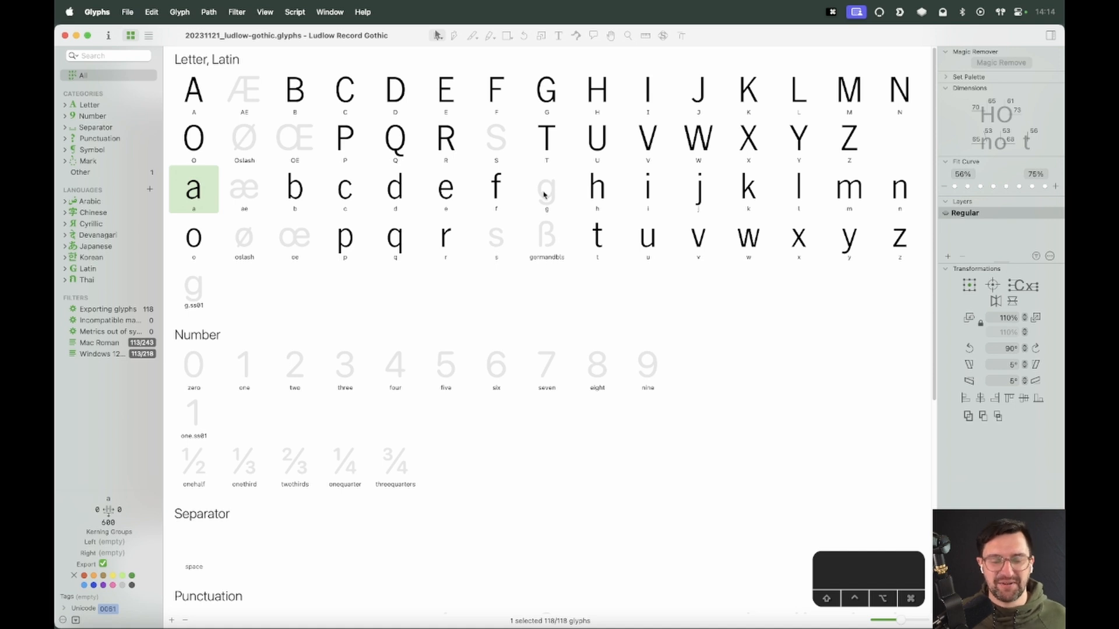
pyautogui.doubleClick(543, 201)
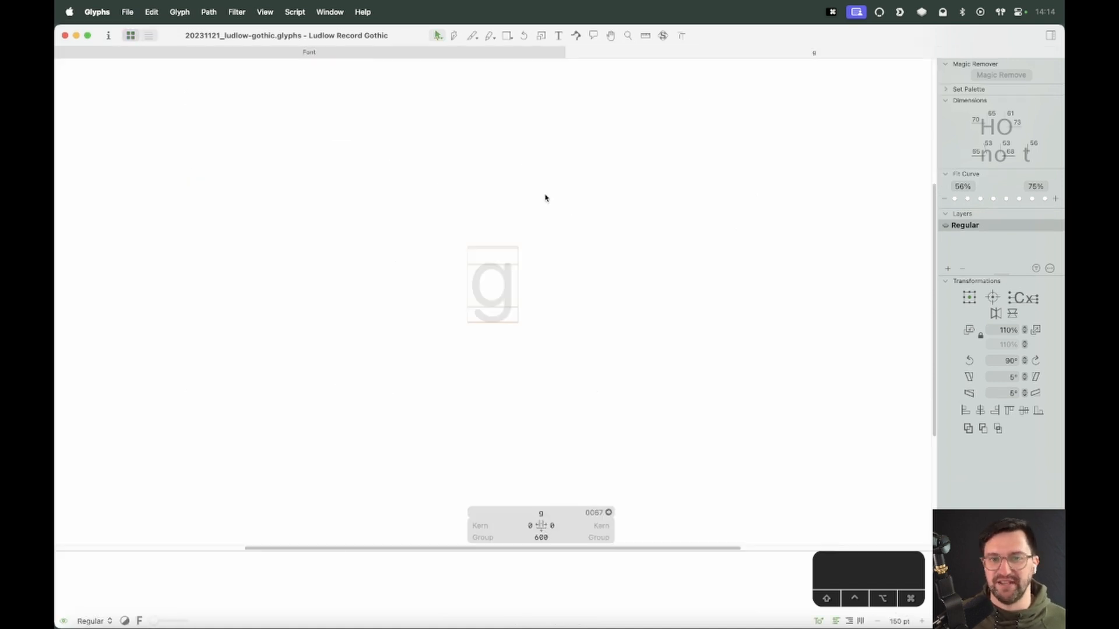
# Paste the specimen image into the g and nudge it so the specimen g sits within the glyph's metrics
pyautogui.press('super+v')
pyautogui.moveTo(611, 313); pyautogui.dragTo(538, 312)
pyautogui.press('z')
pyautogui.moveTo(533, 228); pyautogui.dragTo(446, 331)
pyautogui.press('v')
pyautogui.click(540, 268)
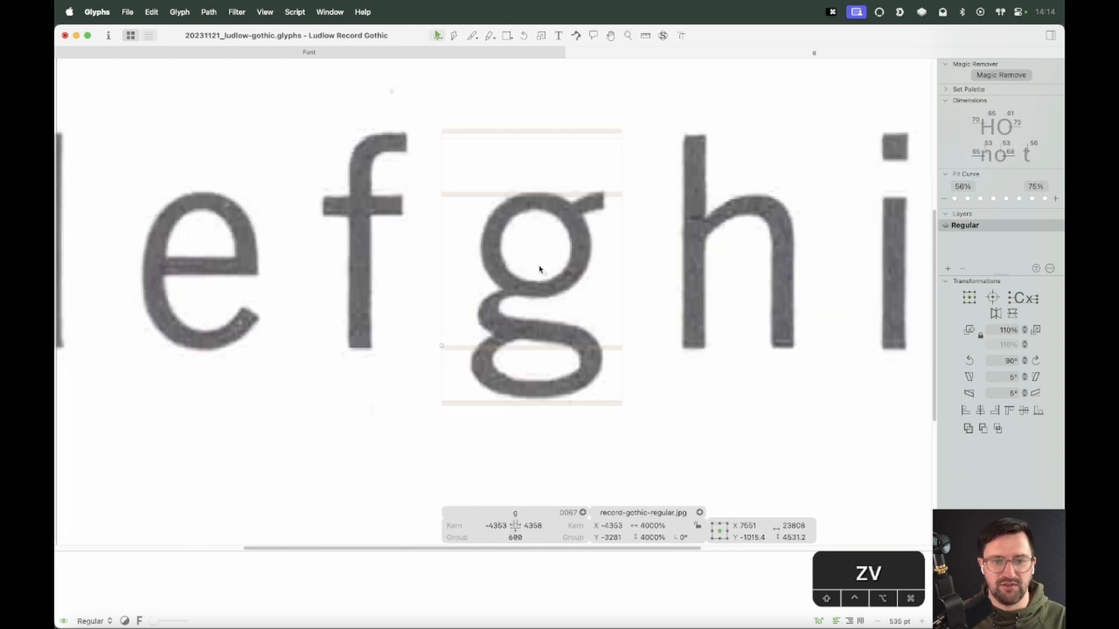
pyautogui.hotkey('shift', 'Down')
pyautogui.hotkey('shift', 'Down')
pyautogui.hotkey('shift', 'Up')
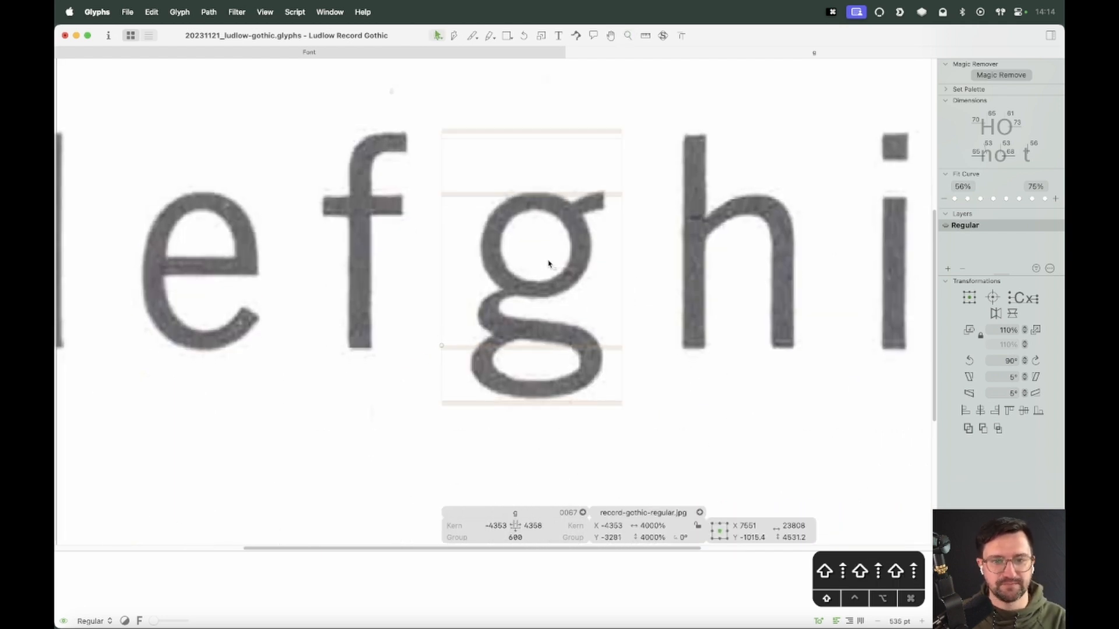
pyautogui.hotkey('shift', 'Left')
pyautogui.hotkey('shift', 'Left')
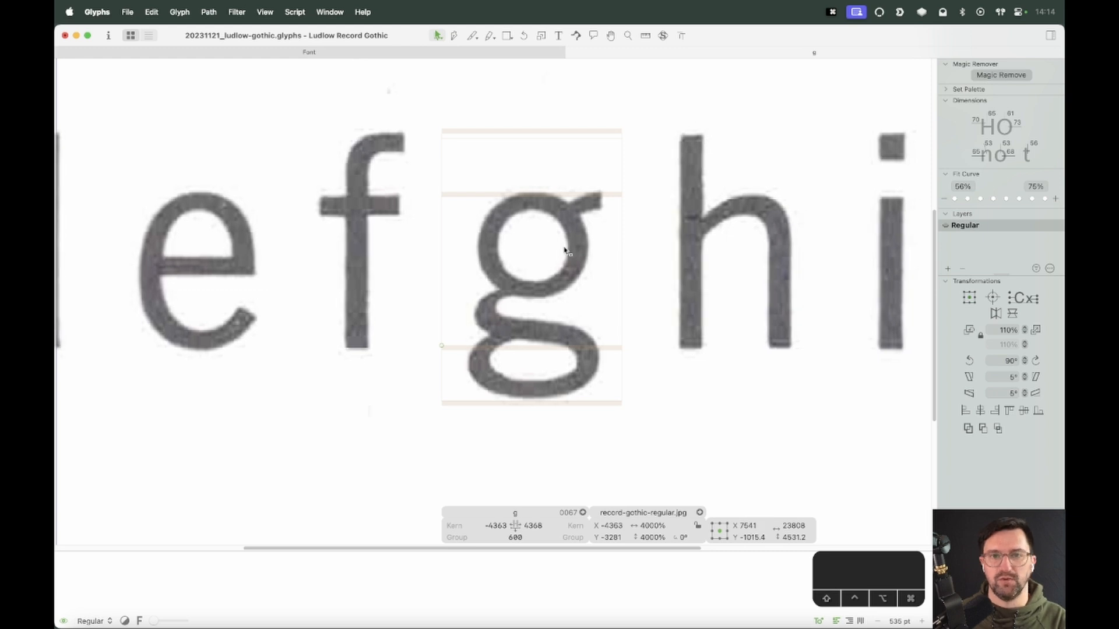
# Lock the specimen image in the g
pyautogui.rightClick(564, 244)
pyautogui.click(577, 245)
pyautogui.click(571, 271)
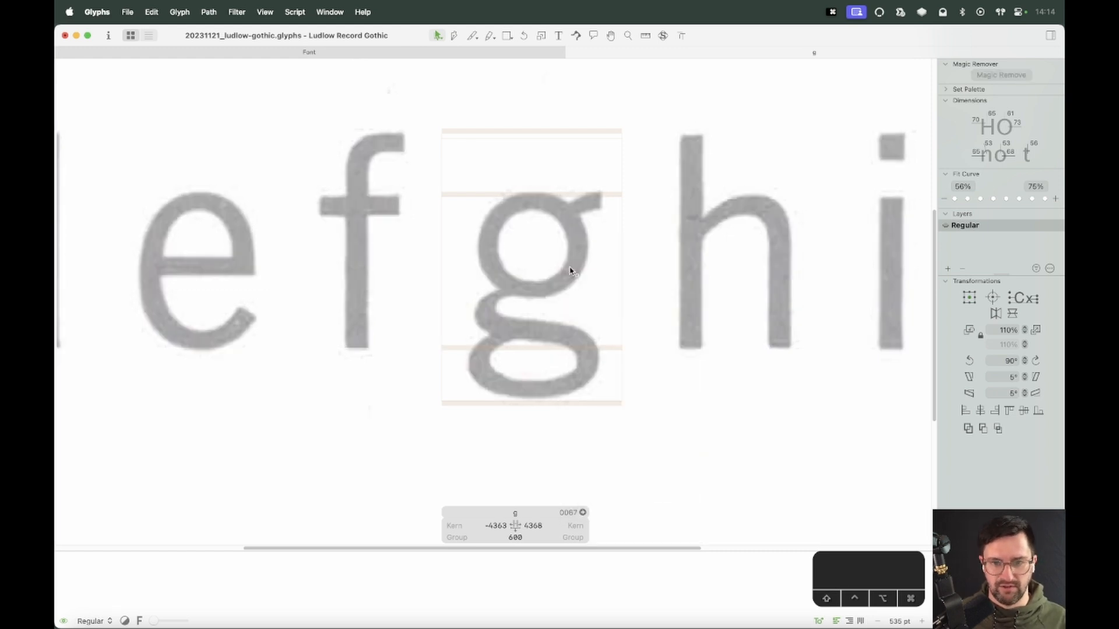
pyautogui.press('super+equal')
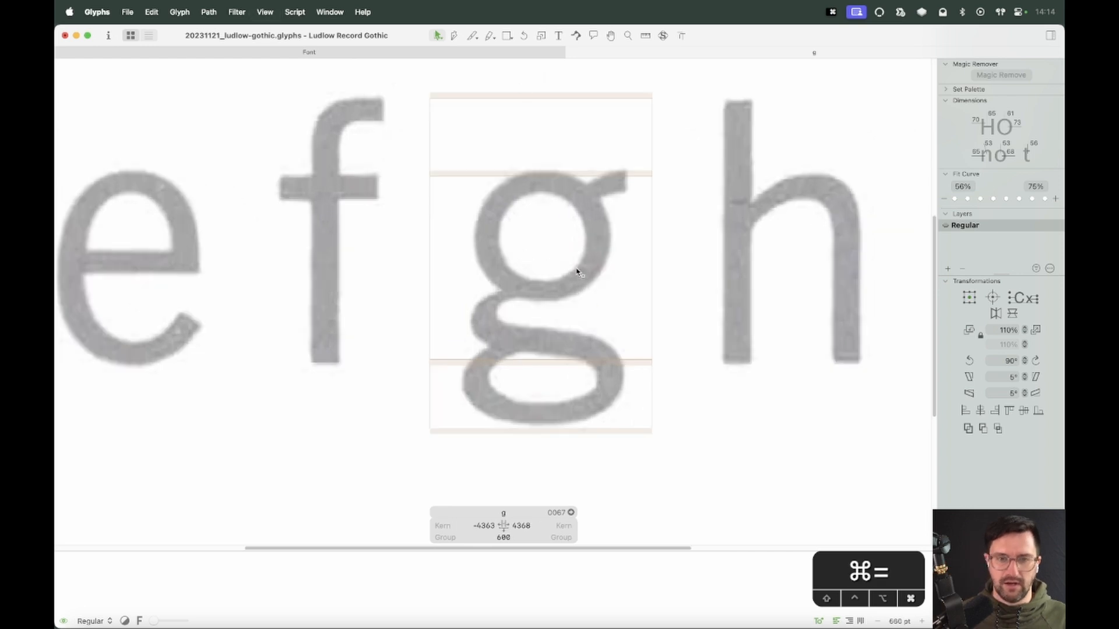
# Add the o as a component in the g and decompose it into outlines
pyautogui.press('super+f')
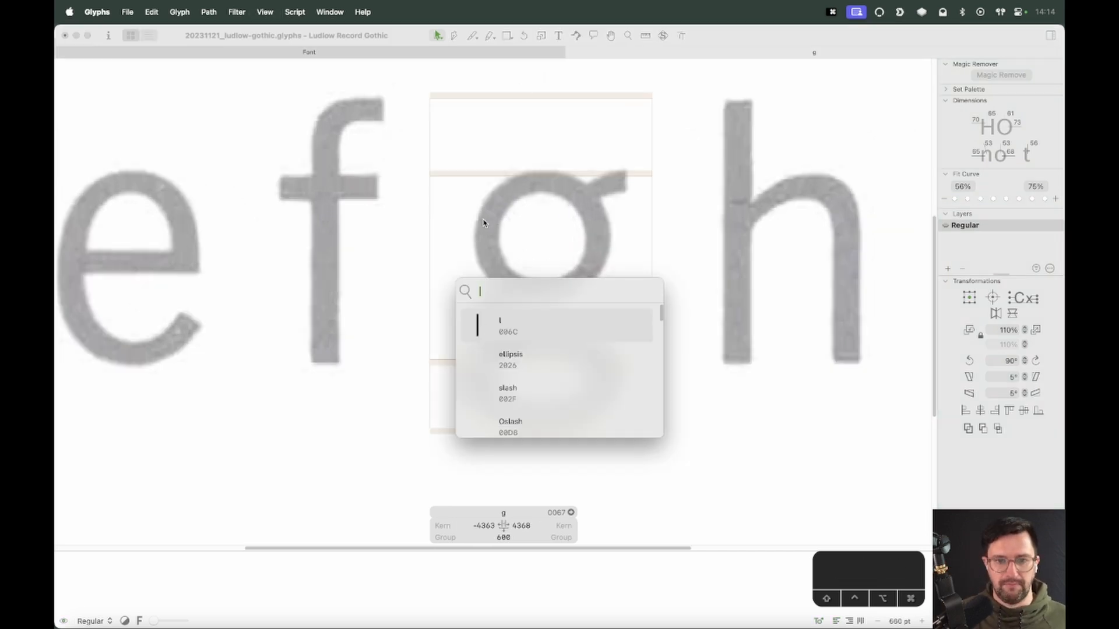
pyautogui.write('o')
pyautogui.press('Return')
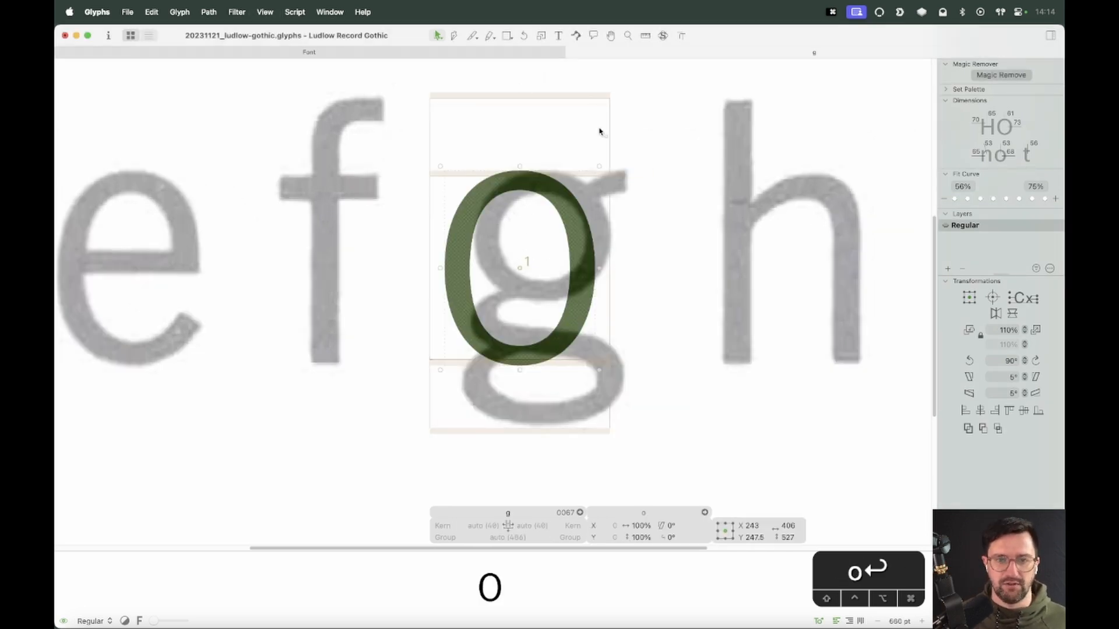
pyautogui.rightClick(549, 220)
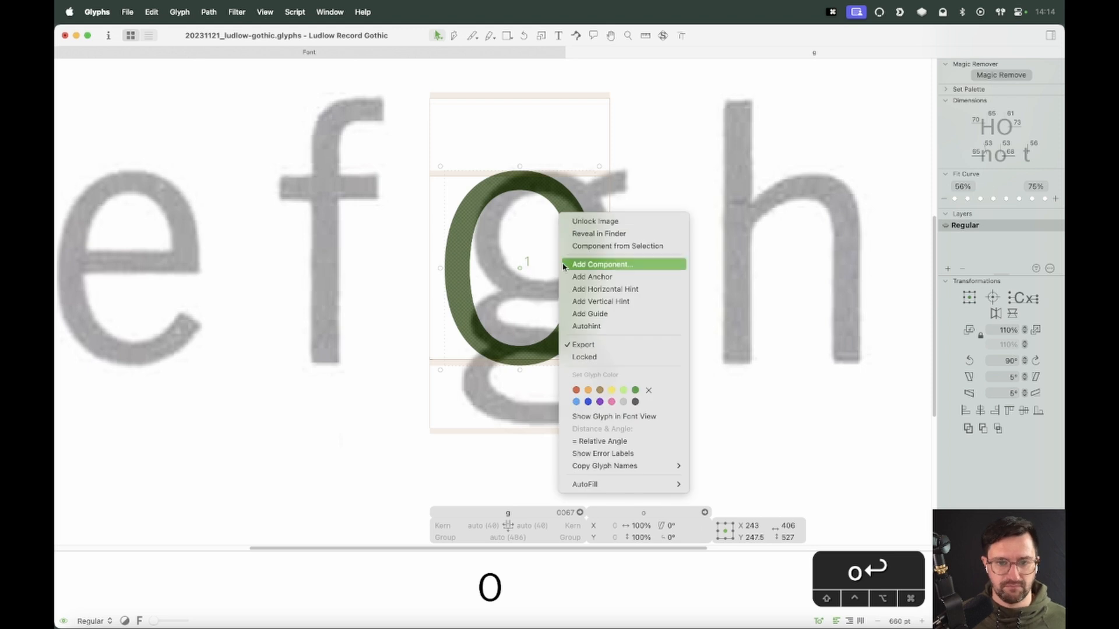
pyautogui.click(510, 257)
pyautogui.rightClick(519, 175)
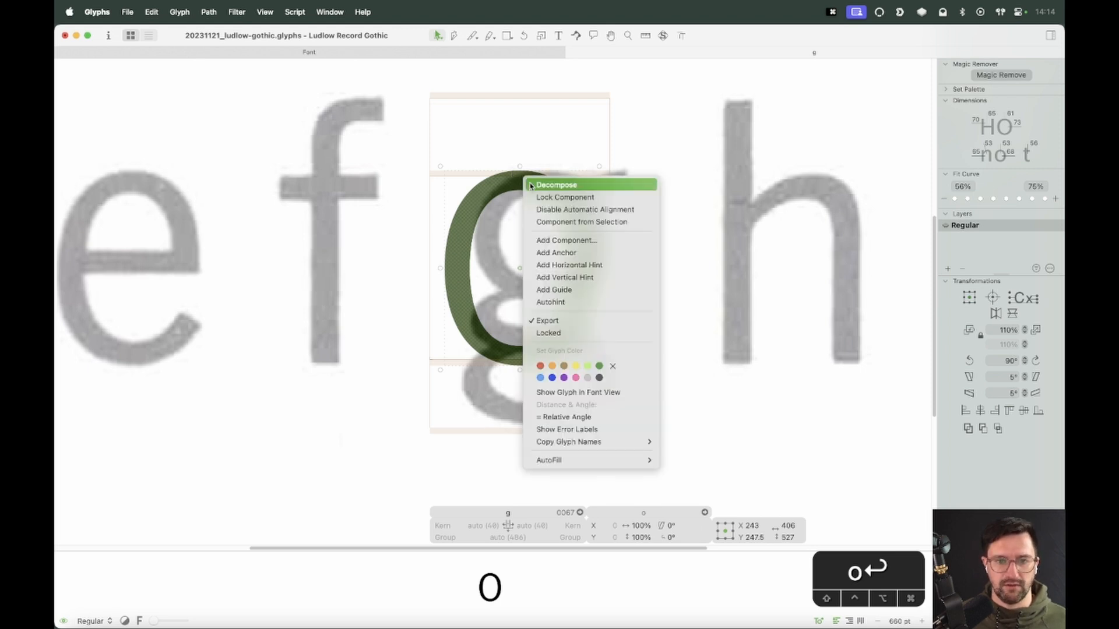
pyautogui.click(539, 184)
# Shift the o outlines right and squash them vertically to about 352 units to match the g's upper bowl
pyautogui.press('super+a')
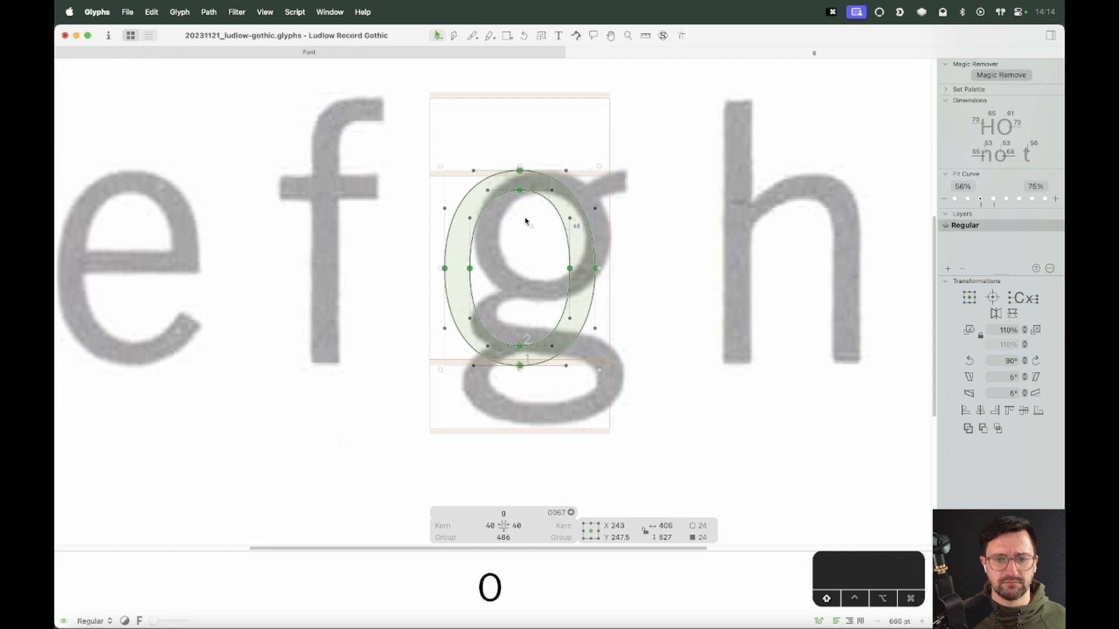
pyautogui.hotkey('shift', 'Right')
pyautogui.hotkey('shift', 'Right')
pyautogui.hotkey('shift', 'Right')
pyautogui.hotkey('shift', 'Right')
pyautogui.hotkey('shift', 'Right')
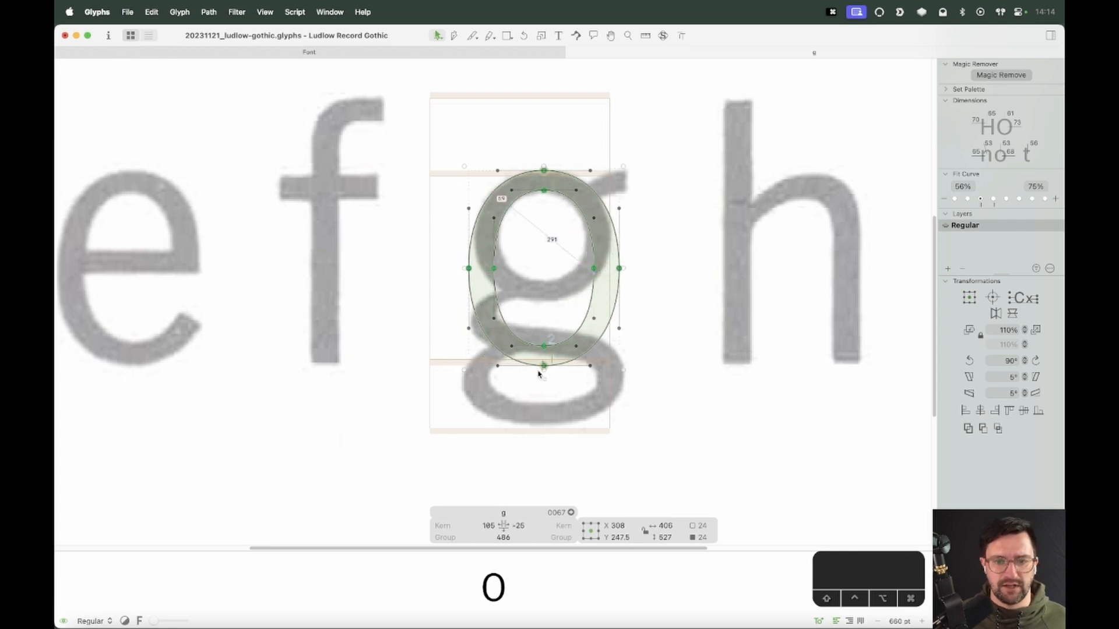
pyautogui.moveTo(545, 368); pyautogui.dragTo(545, 304)
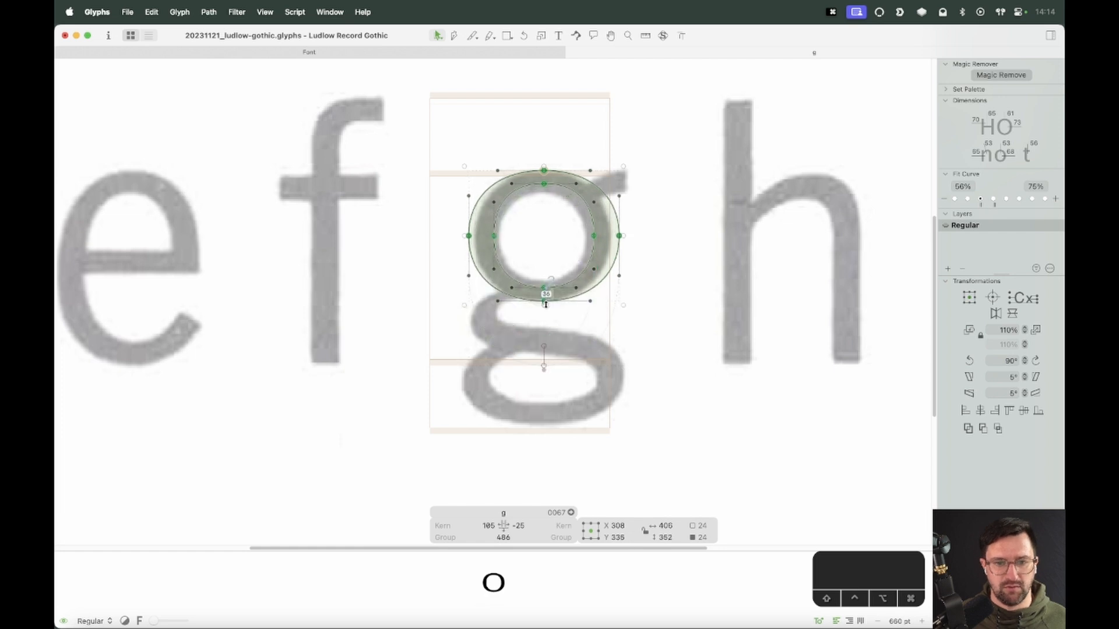
# Pull in the bowl's right and left sides to narrow it to about 369 units wide
pyautogui.press('super+plus')
pyautogui.press('super+plus')
pyautogui.press('space')
pyautogui.moveTo(702, 170); pyautogui.dragTo(588, 307)
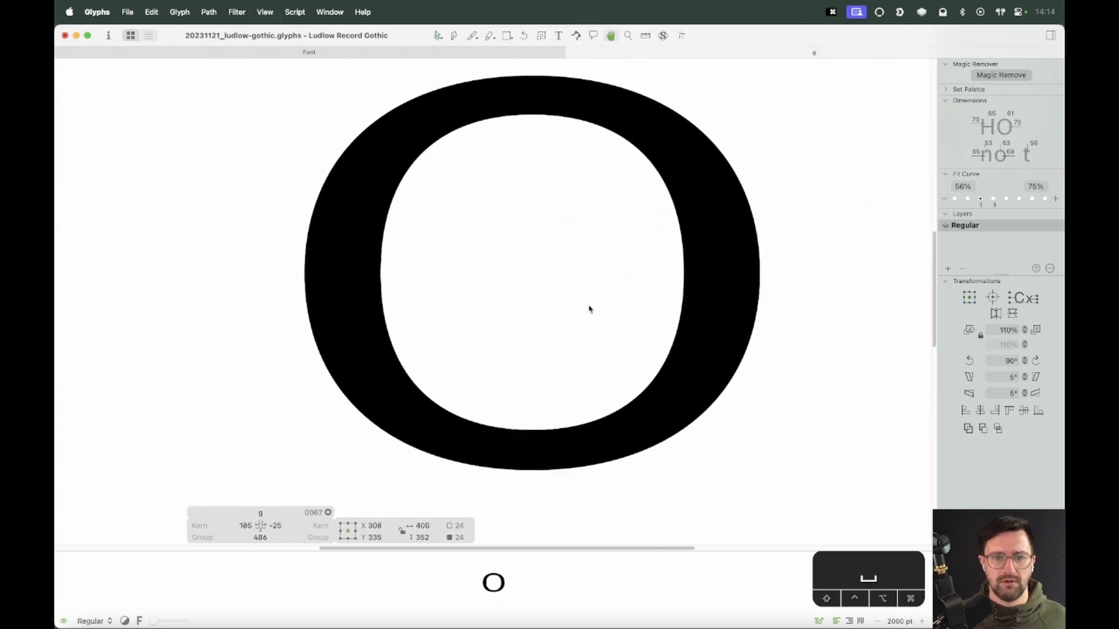
pyautogui.moveTo(764, 273); pyautogui.dragTo(733, 272)
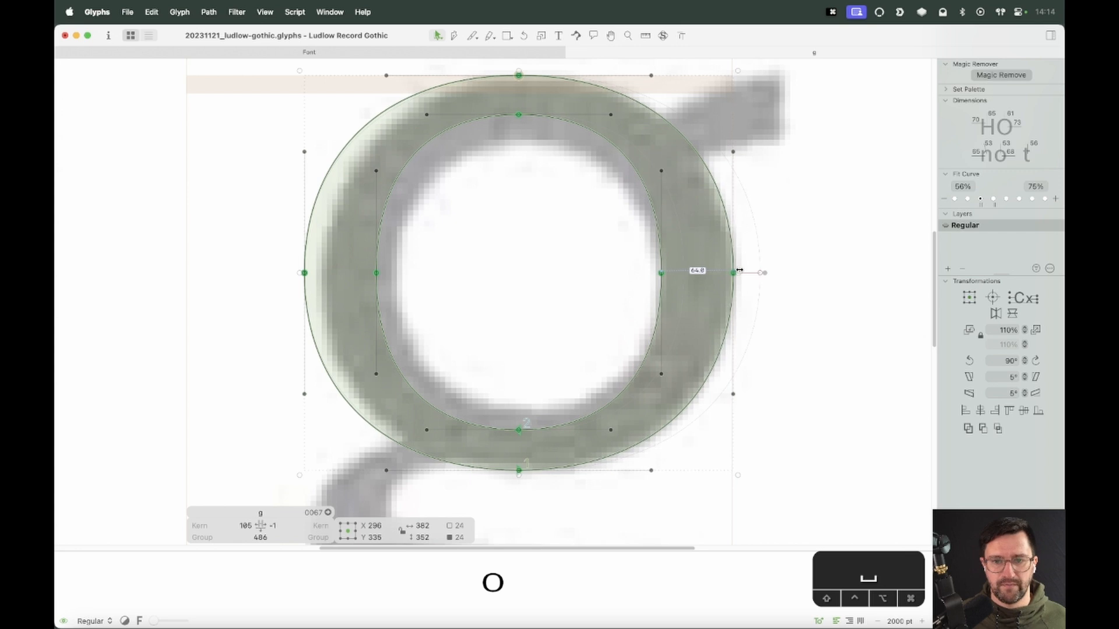
pyautogui.moveTo(298, 272); pyautogui.dragTo(311, 270)
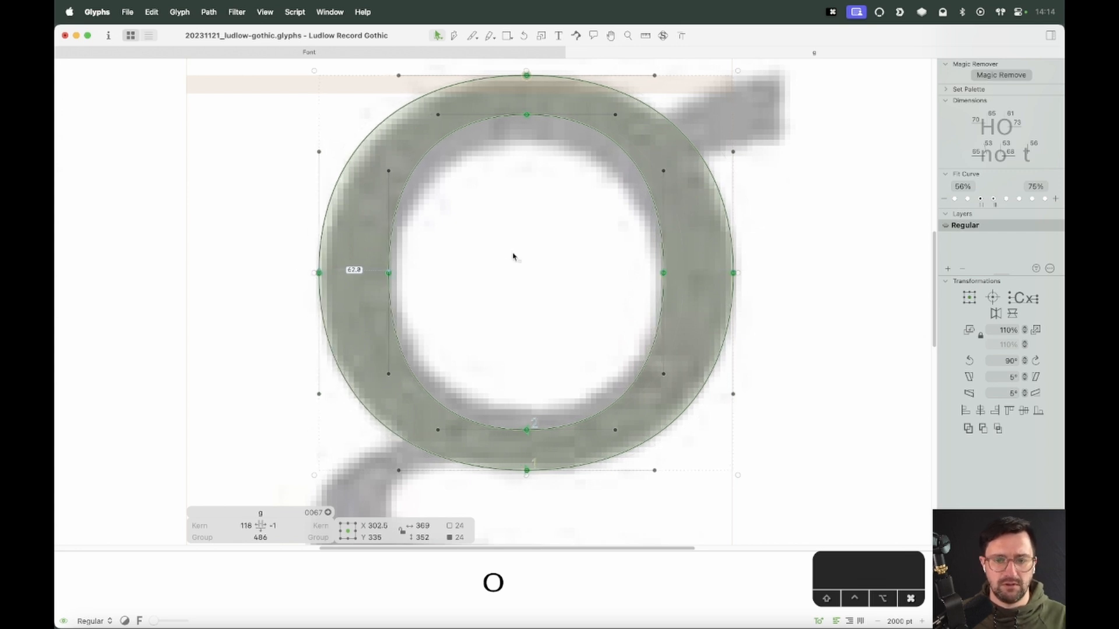
# Select the bowl's outer contour and apply a different Fit Curve setting to it
pyautogui.press('super+minus')
pyautogui.click(523, 269)
pyautogui.doubleClick(590, 146)
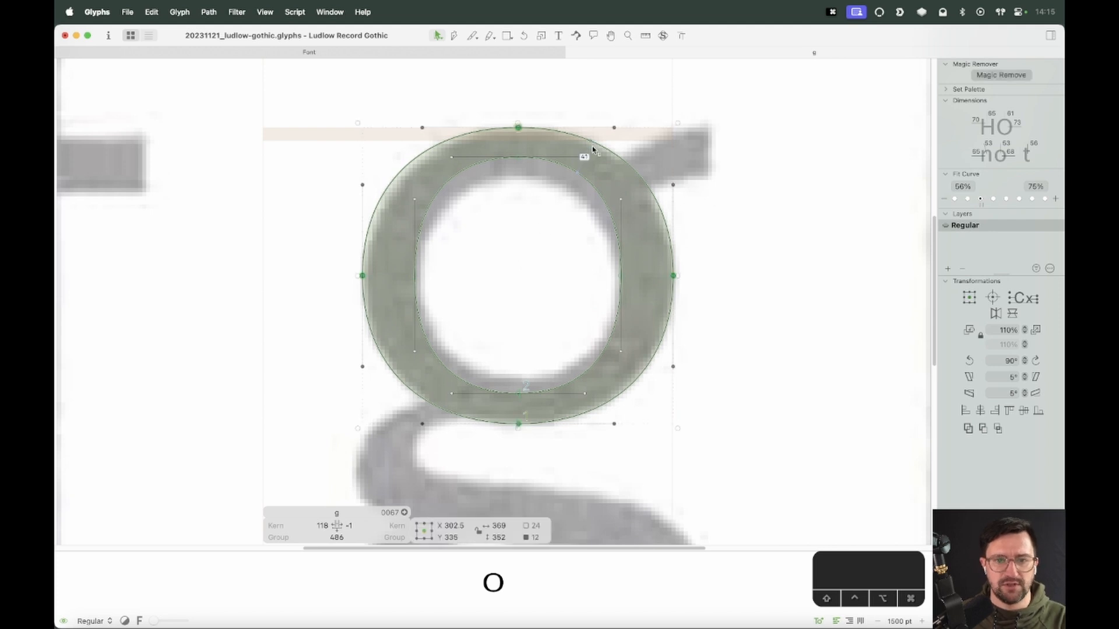
pyautogui.click(968, 199)
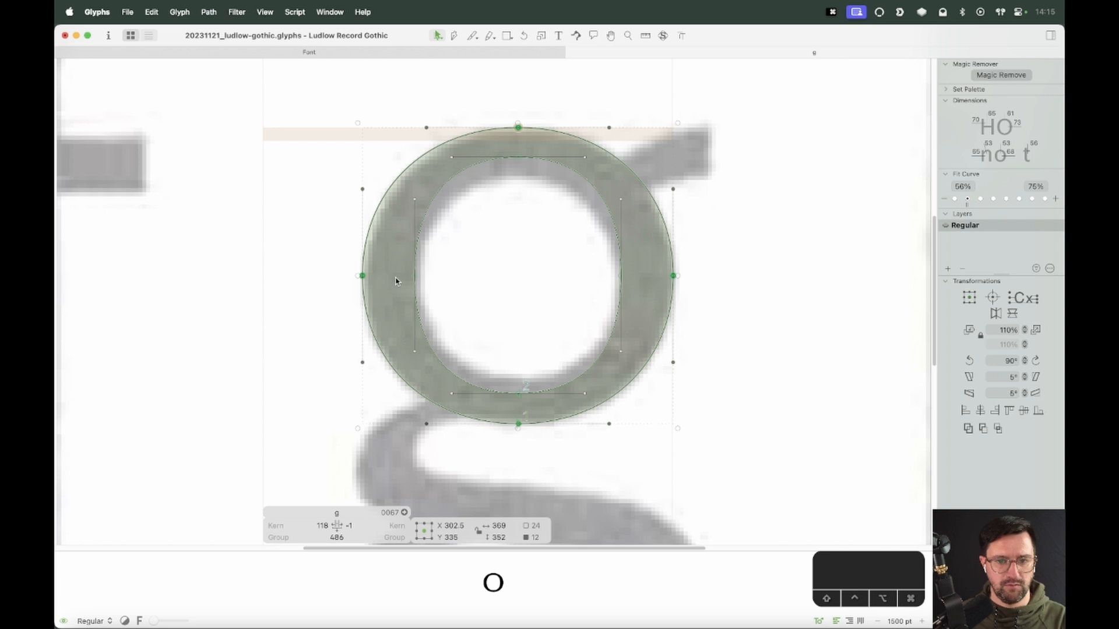
# Nudge all of the bowl's outlines 2 units to the right
pyautogui.press('super+a')
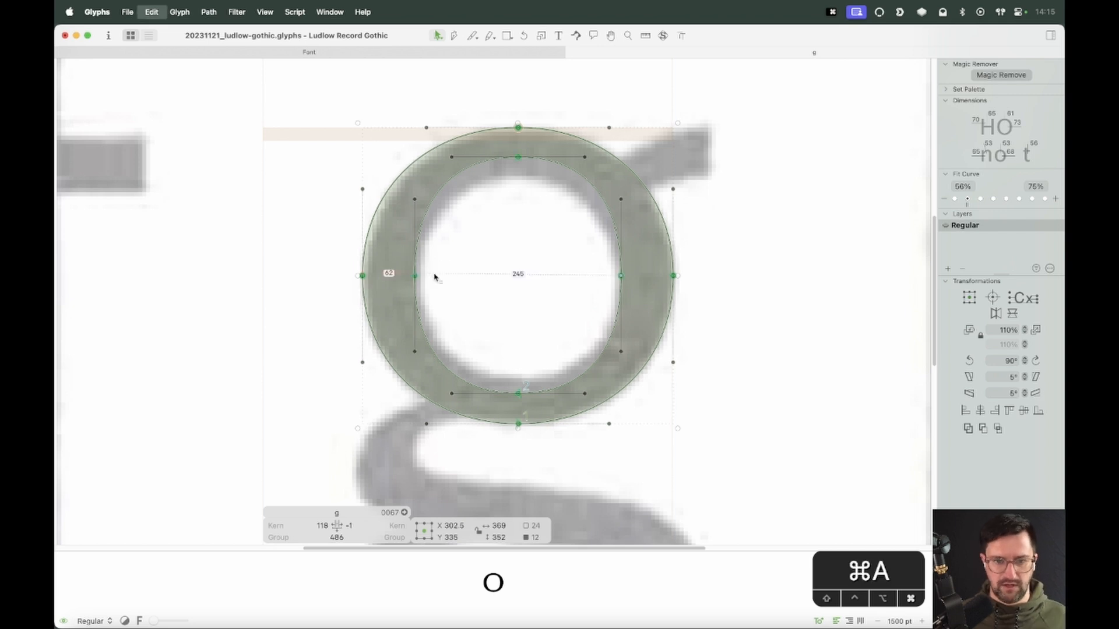
pyautogui.press('Right')
pyautogui.press('Right')
pyautogui.click(497, 269)
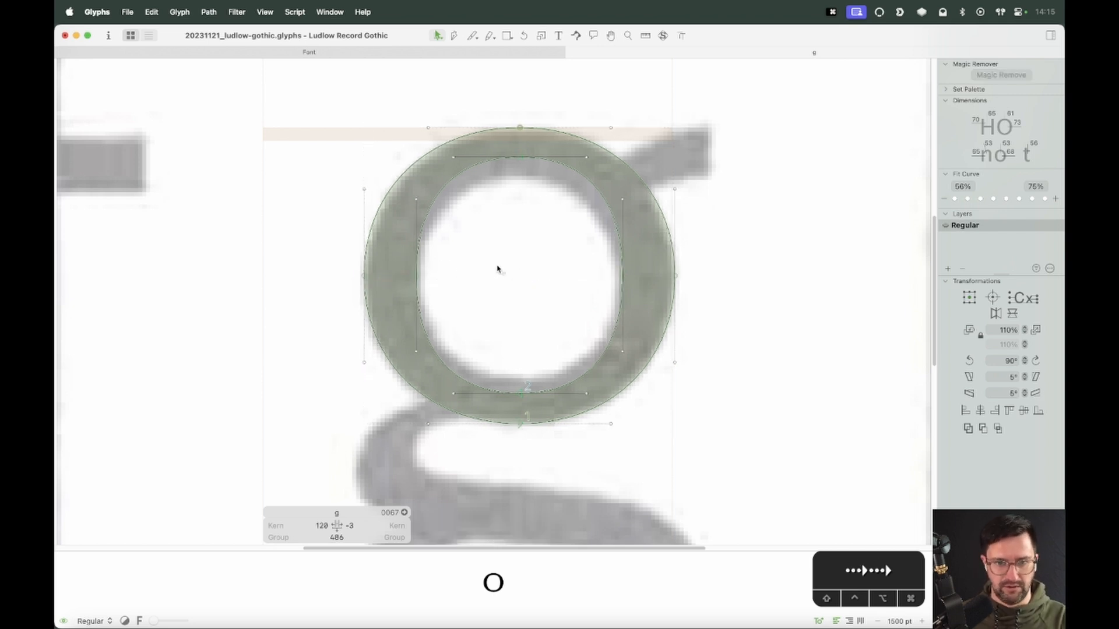
# Lower the counter's top node so the inner contour is about 245 units tall
pyautogui.doubleClick(582, 179)
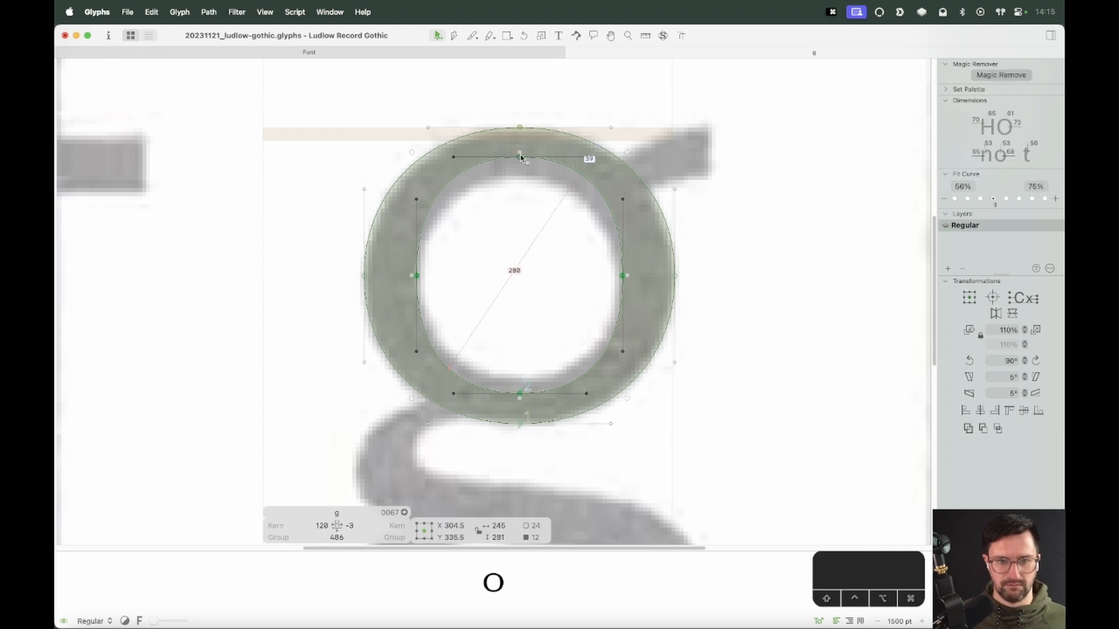
pyautogui.moveTo(522, 157); pyautogui.dragTo(520, 167)
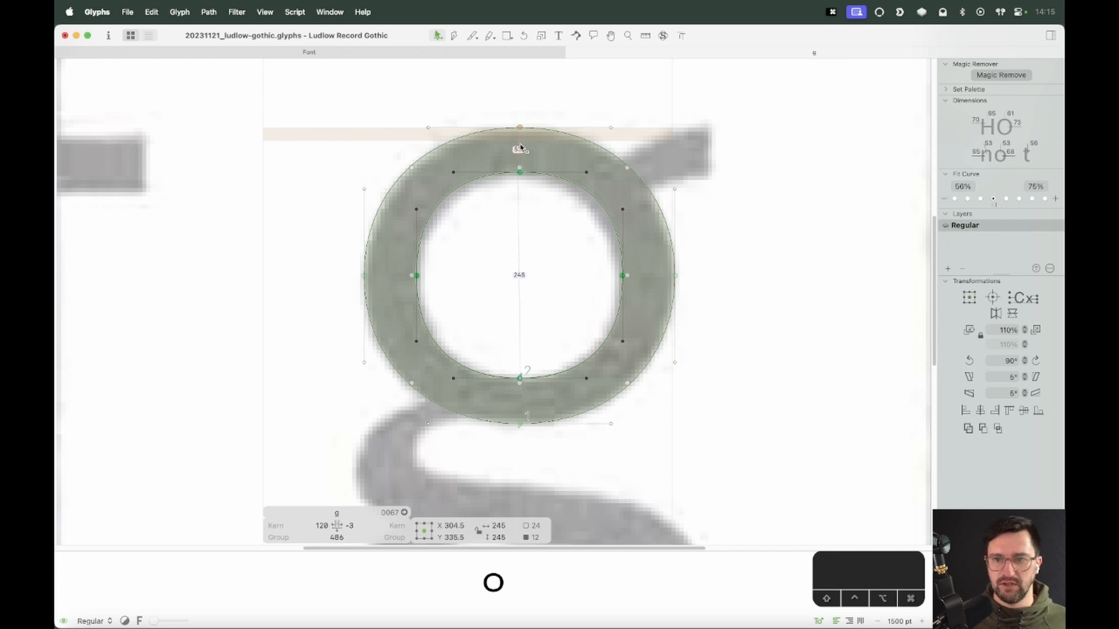
# Move the counter's right node inward to narrow the inner contour to about 233 units
pyautogui.moveTo(688, 272); pyautogui.dragTo(602, 285)
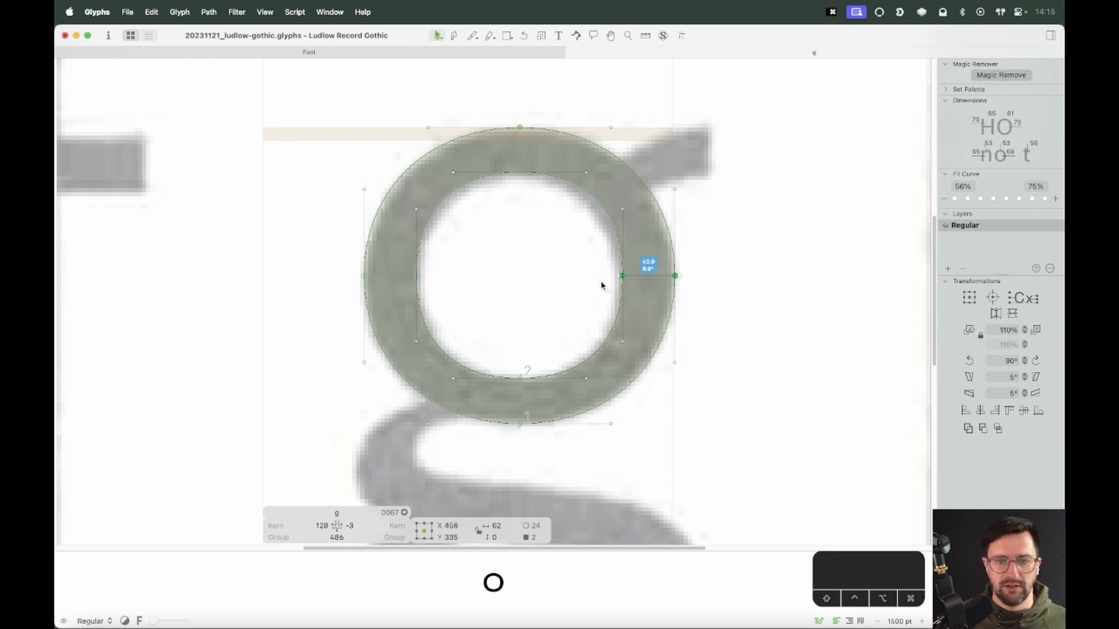
pyautogui.doubleClick(621, 248)
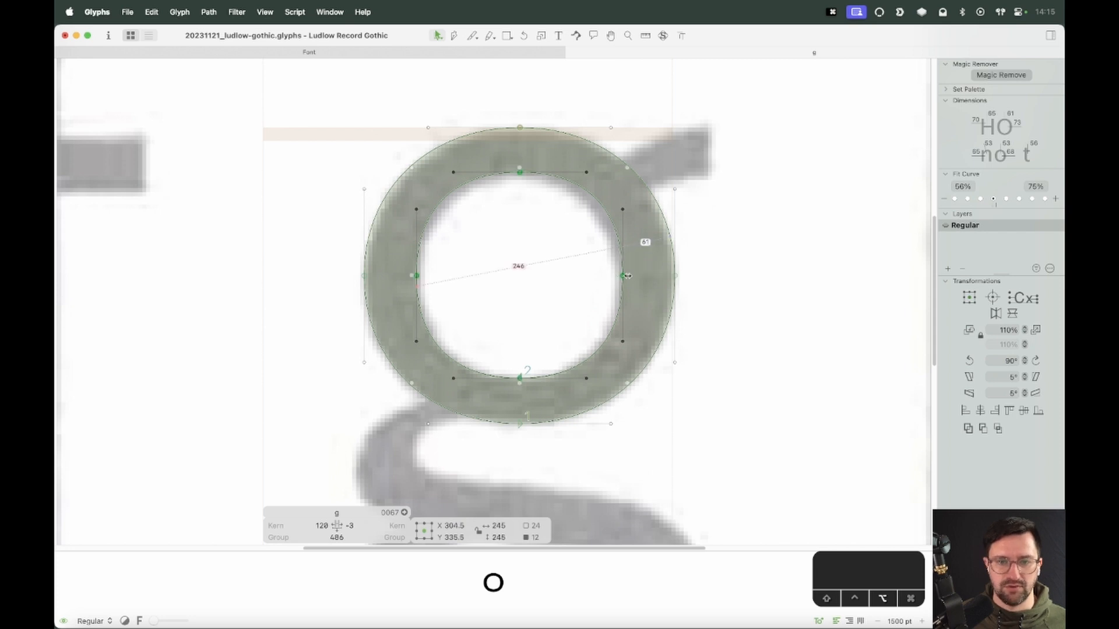
pyautogui.moveTo(626, 275); pyautogui.dragTo(623, 276)
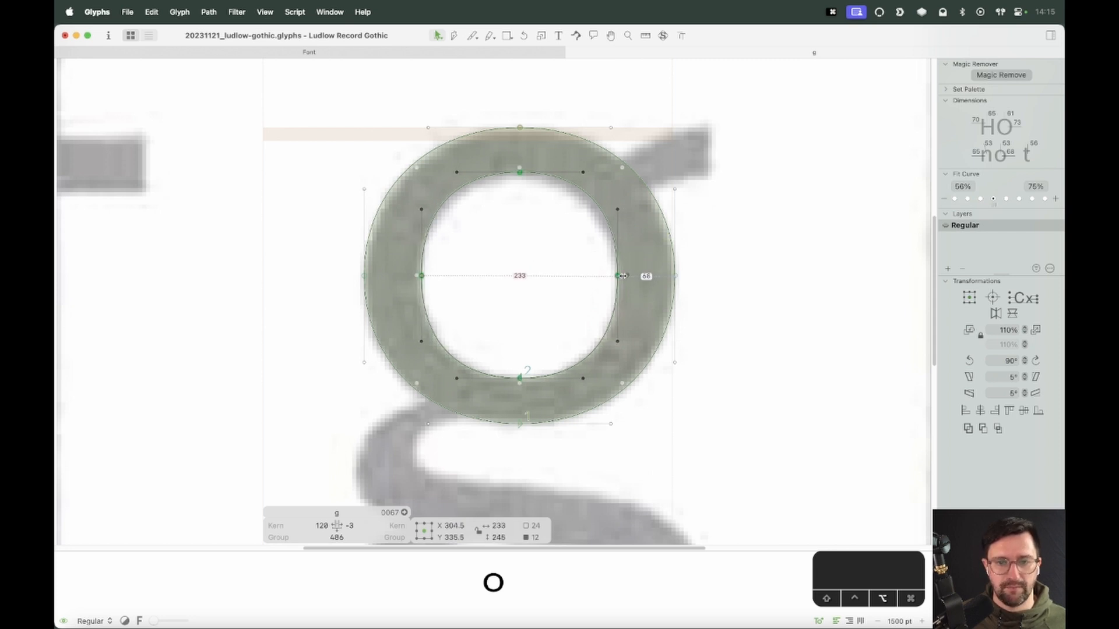
pyautogui.click(594, 291)
# Select the inner contour and apply the lowest Fit Curve setting to it
pyautogui.press('space')
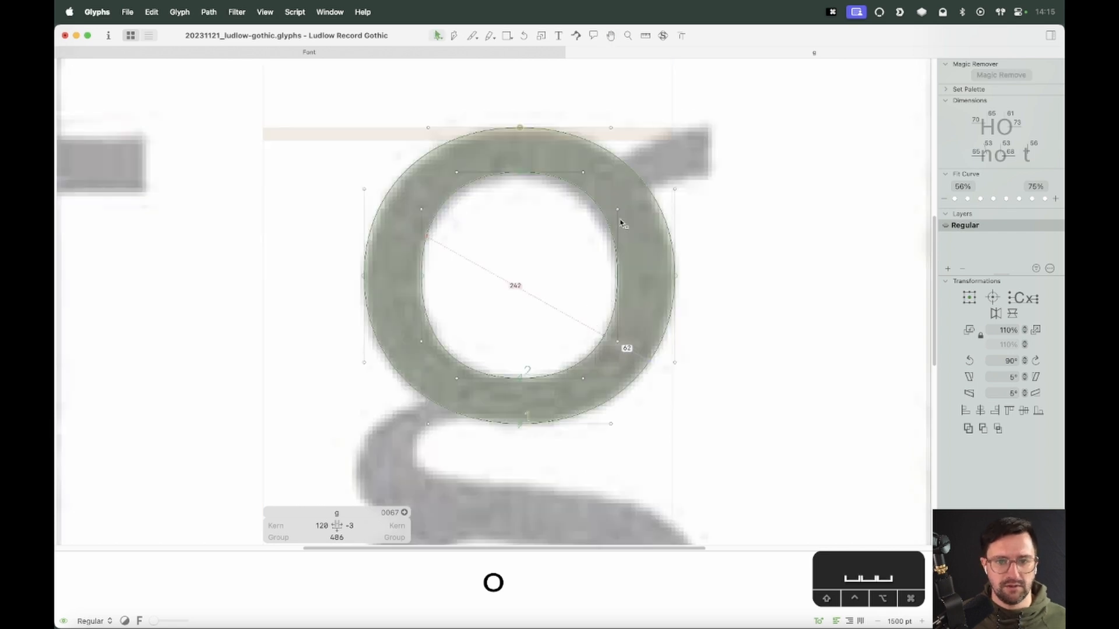
pyautogui.click(617, 225)
pyautogui.doubleClick(600, 218)
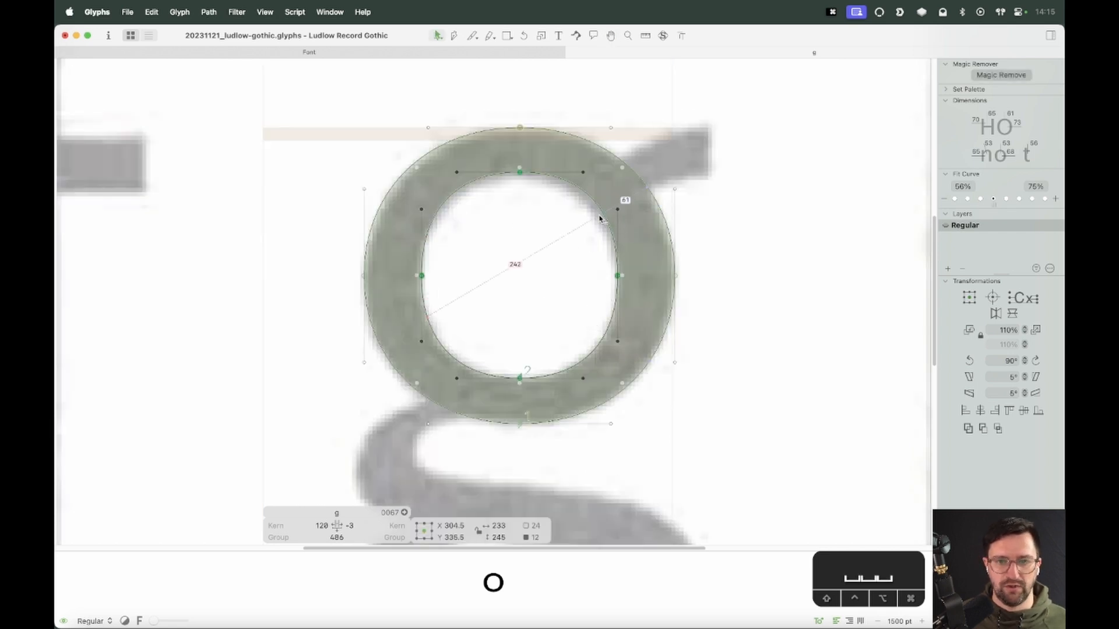
pyautogui.click(955, 199)
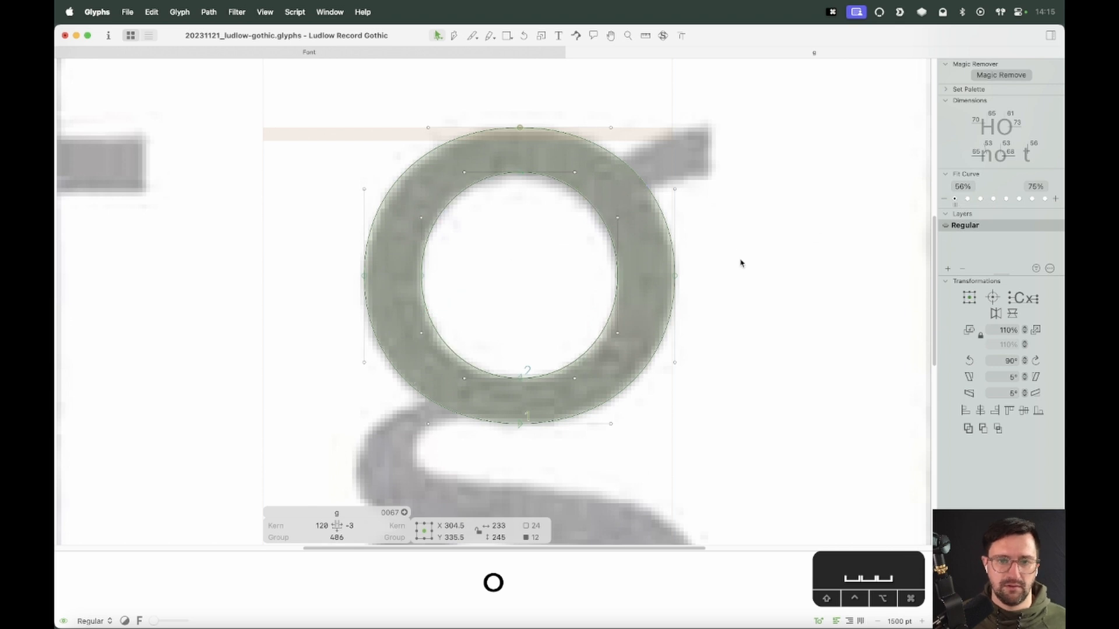
pyautogui.press('space')
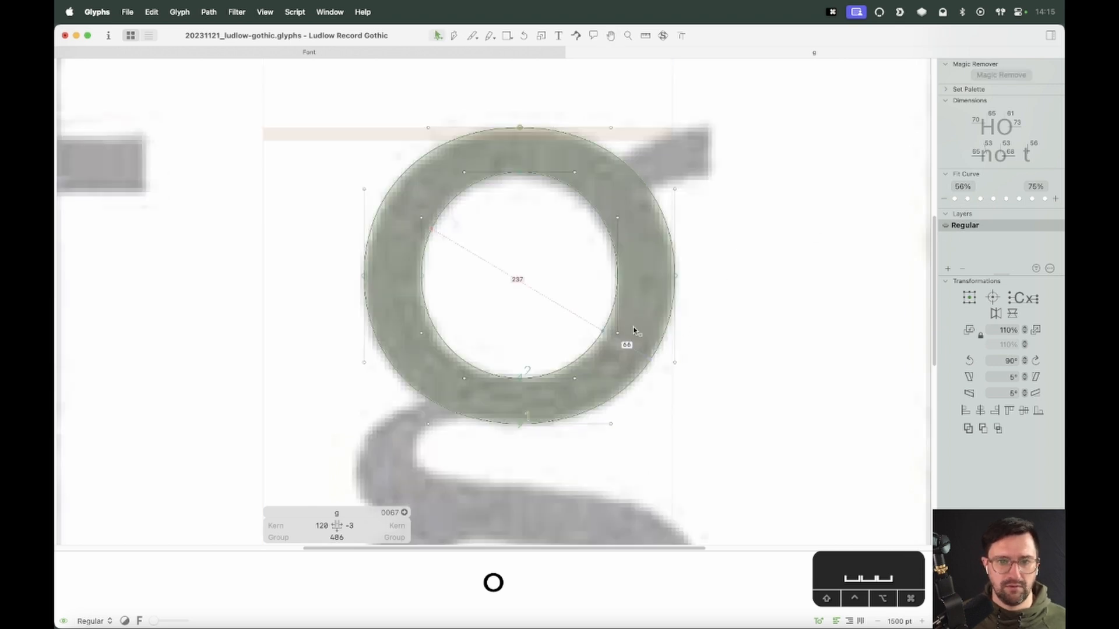
pyautogui.scroll(-5, 675, 409)
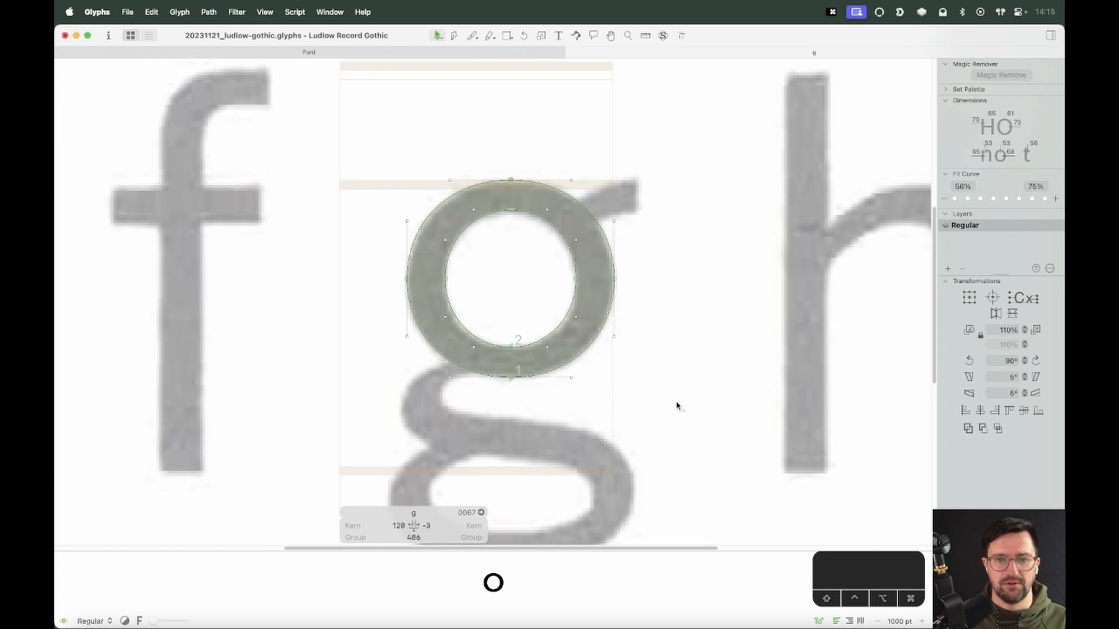
# Nudge all of the bowl's outlines 2 units down
pyautogui.press('space')
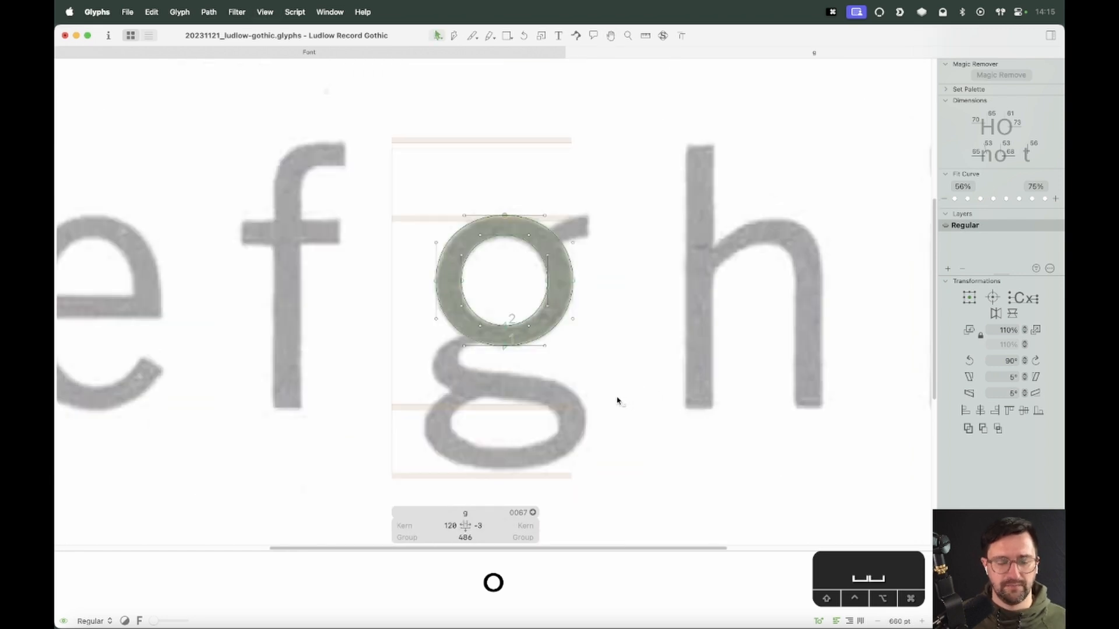
pyautogui.press('super+a')
pyautogui.press('Down')
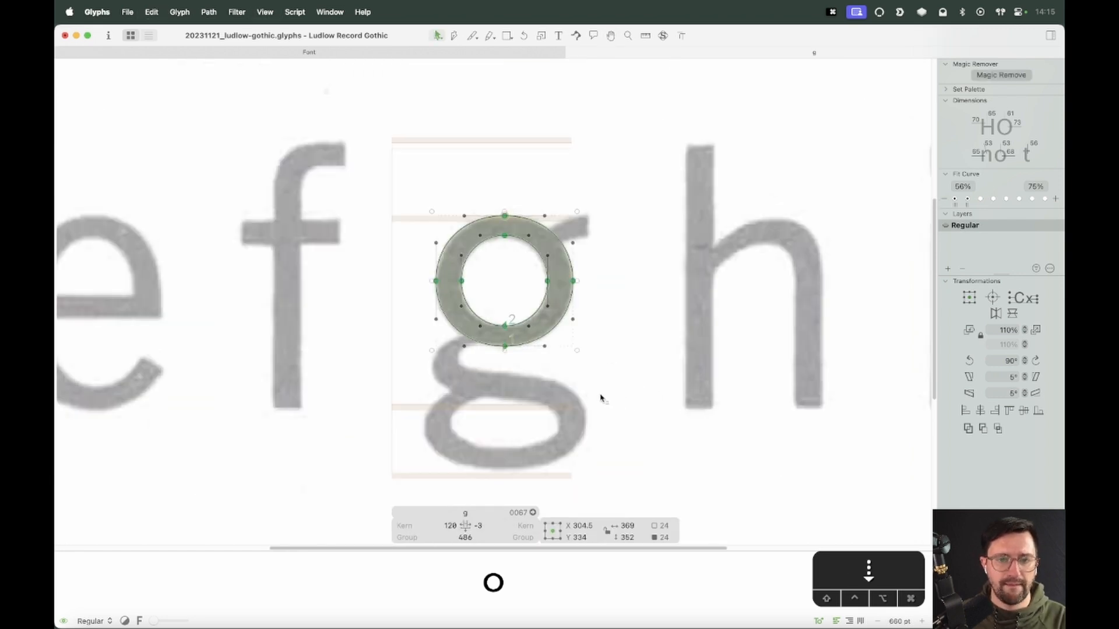
pyautogui.press('z')
pyautogui.moveTo(594, 177); pyautogui.dragTo(373, 354)
pyautogui.press('v')
pyautogui.press('Down')
pyautogui.press('Down')
pyautogui.press('Down')
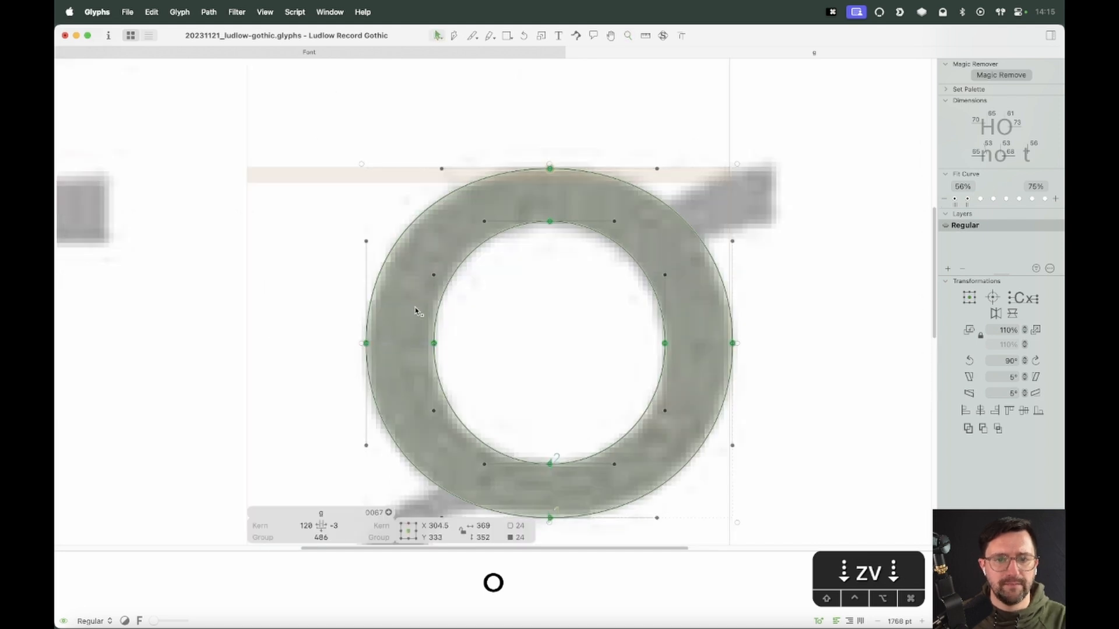
pyautogui.press('Up')
pyautogui.press('Up')
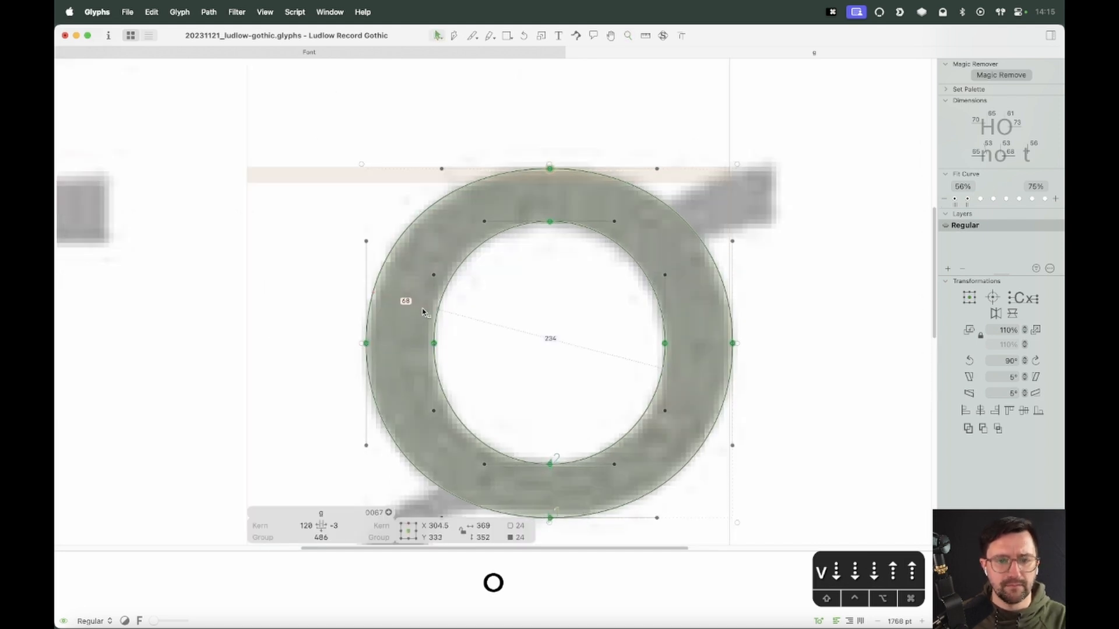
pyautogui.click(758, 313)
pyautogui.press('super+minus')
pyautogui.press('super+minus')
pyautogui.press('super+minus')
pyautogui.press('space')
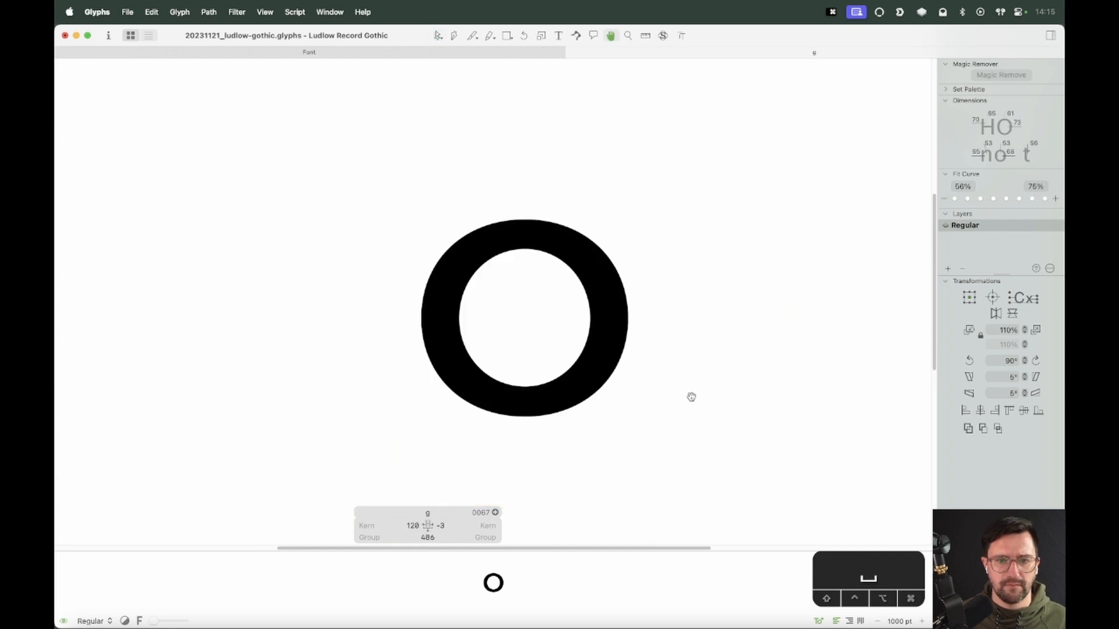
pyautogui.moveTo(691, 397); pyautogui.dragTo(707, 325)
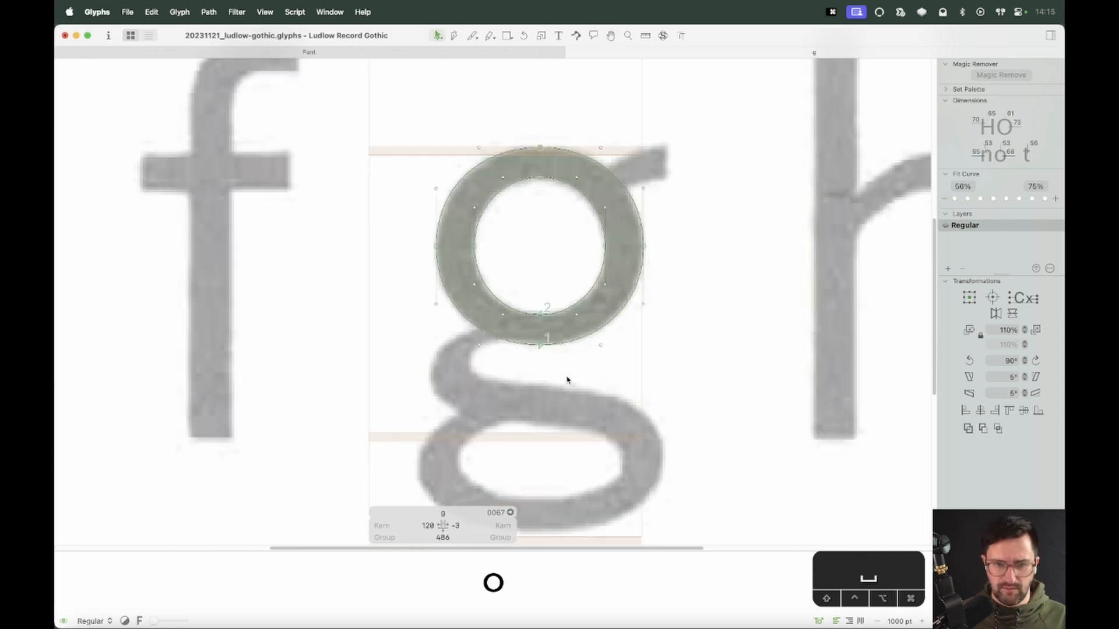
# Draw a four-point ear shape with the Pen tool at the bowl's upper right, following the specimen
pyautogui.press('super+plus')
pyautogui.press('space')
pyautogui.moveTo(520, 443); pyautogui.dragTo(456, 520)
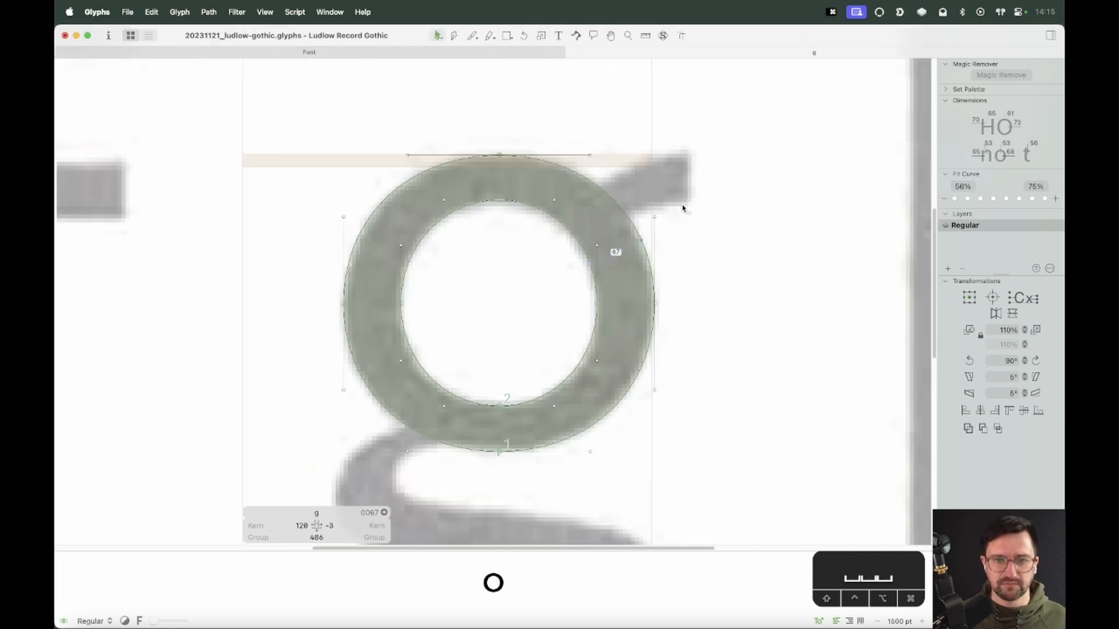
pyautogui.press('p')
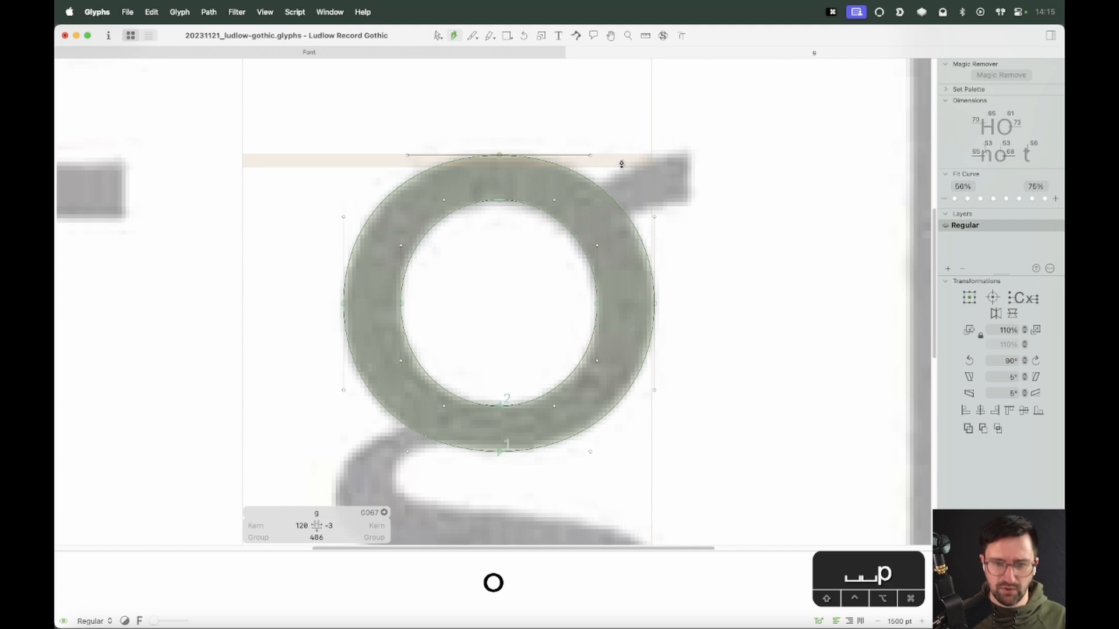
pyautogui.click(582, 197)
pyautogui.click(689, 201)
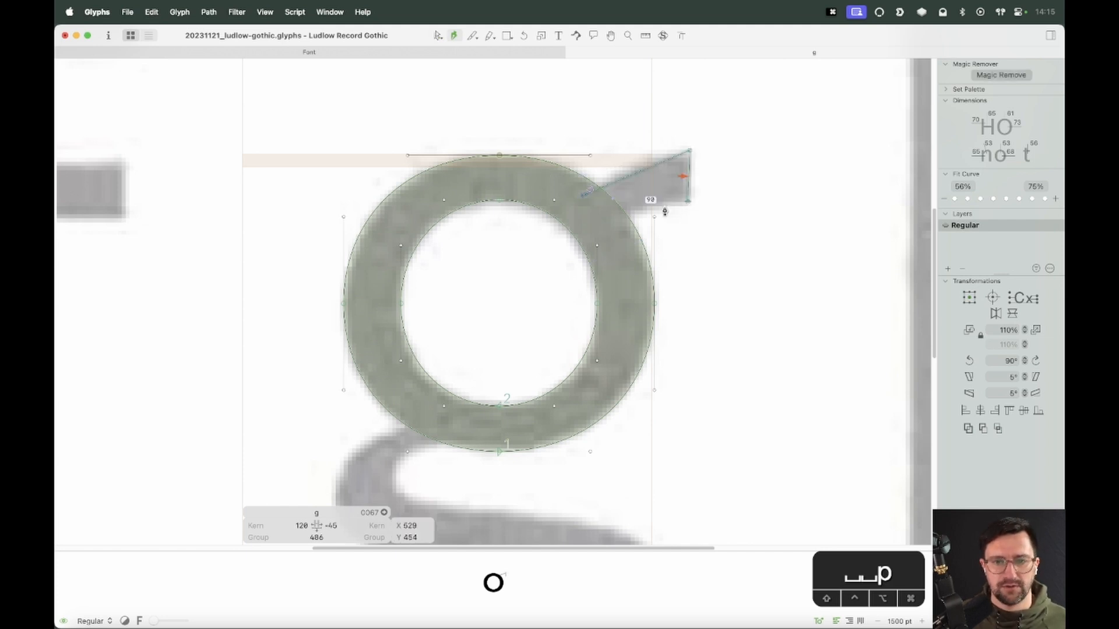
pyautogui.click(603, 228)
pyautogui.click(581, 197)
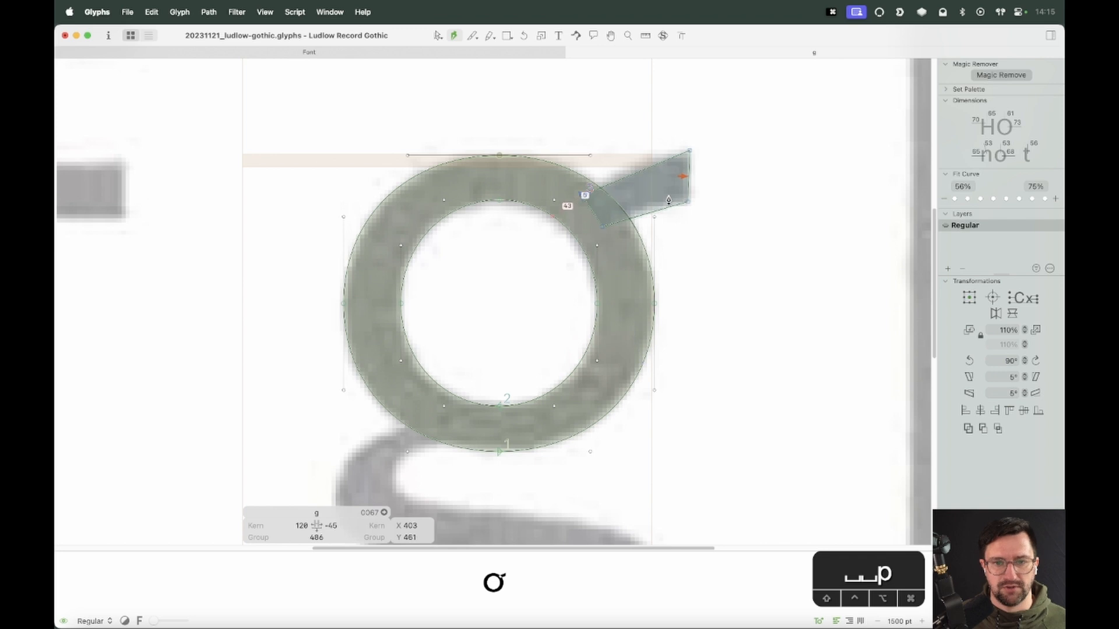
# Curve the ear's upper and lower edges so they follow the bowl's arc
pyautogui.press('z')
pyautogui.moveTo(741, 98); pyautogui.dragTo(523, 339)
pyautogui.press('v')
pyautogui.click(634, 177)
pyautogui.keyDown('alt'); pyautogui.click(524, 204); pyautogui.keyUp('alt')
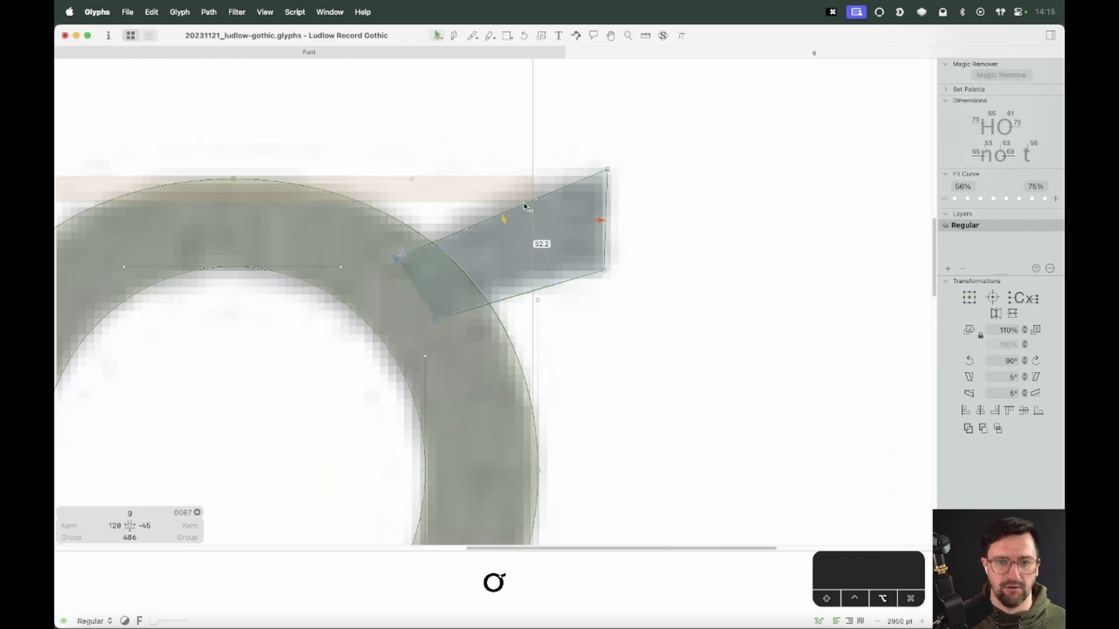
pyautogui.keyDown('alt'); pyautogui.click(534, 291); pyautogui.keyUp('alt')
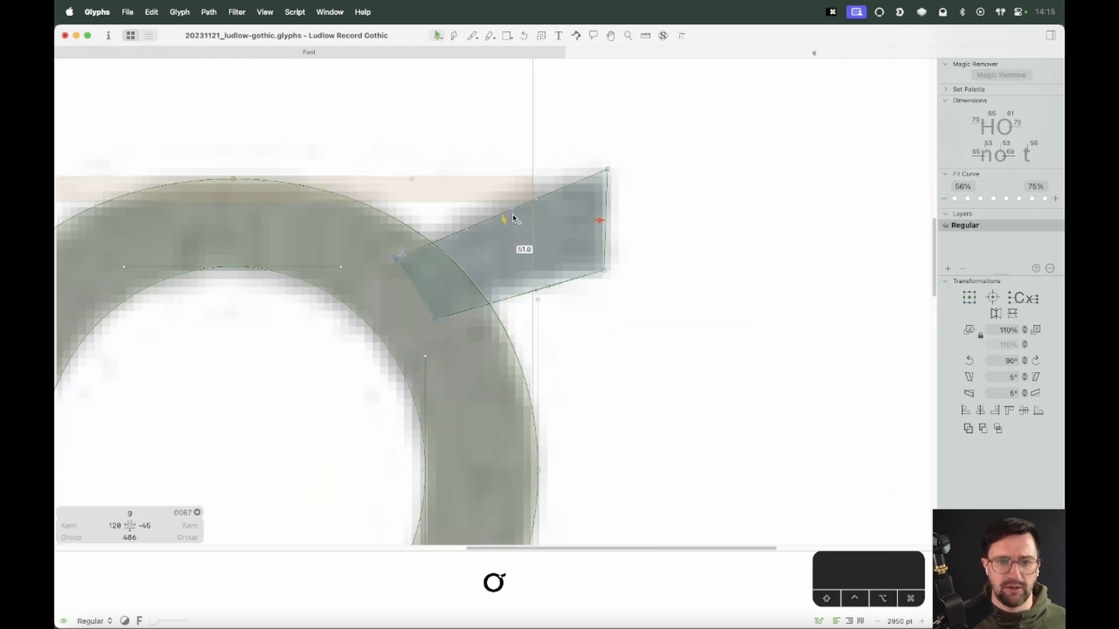
pyautogui.moveTo(550, 187); pyautogui.dragTo(466, 323)
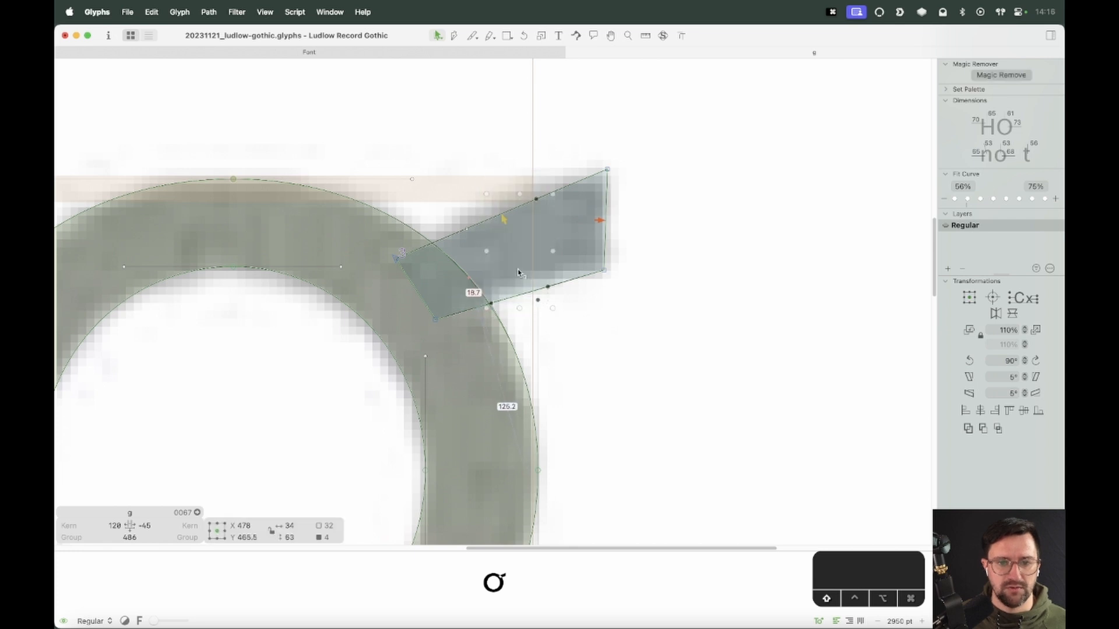
pyautogui.keyDown('shift'); pyautogui.click(467, 229); pyautogui.keyUp('shift')
pyautogui.keyDown('shift'); pyautogui.click(538, 300); pyautogui.keyUp('shift')
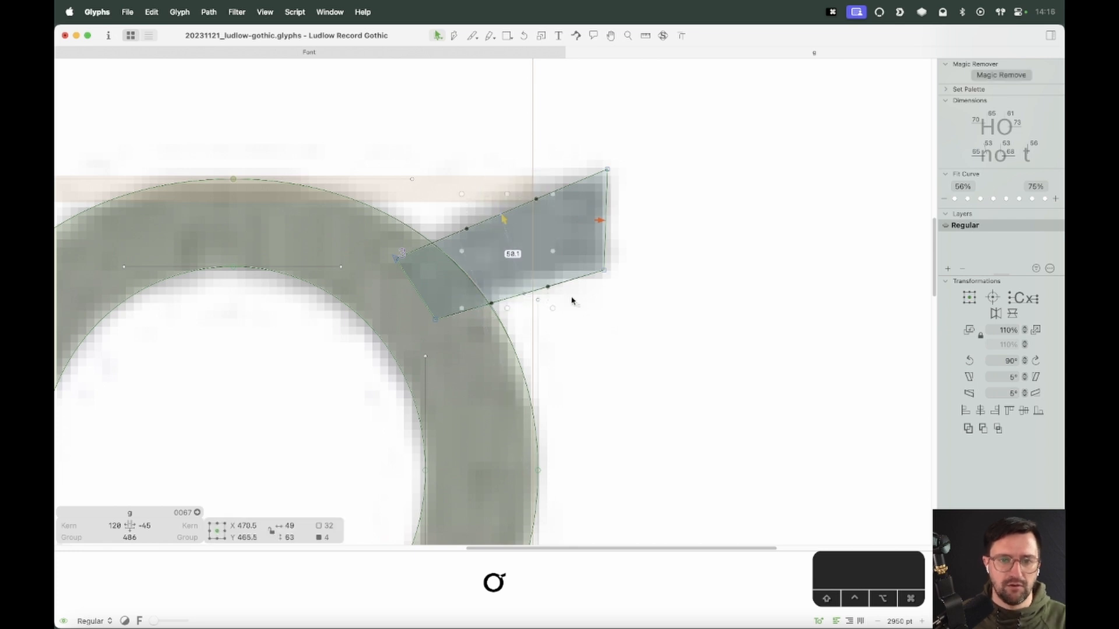
pyautogui.press('Up')
pyautogui.press('Up')
pyautogui.press('Up')
pyautogui.press('Up')
pyautogui.press('Up')
pyautogui.press('Up')
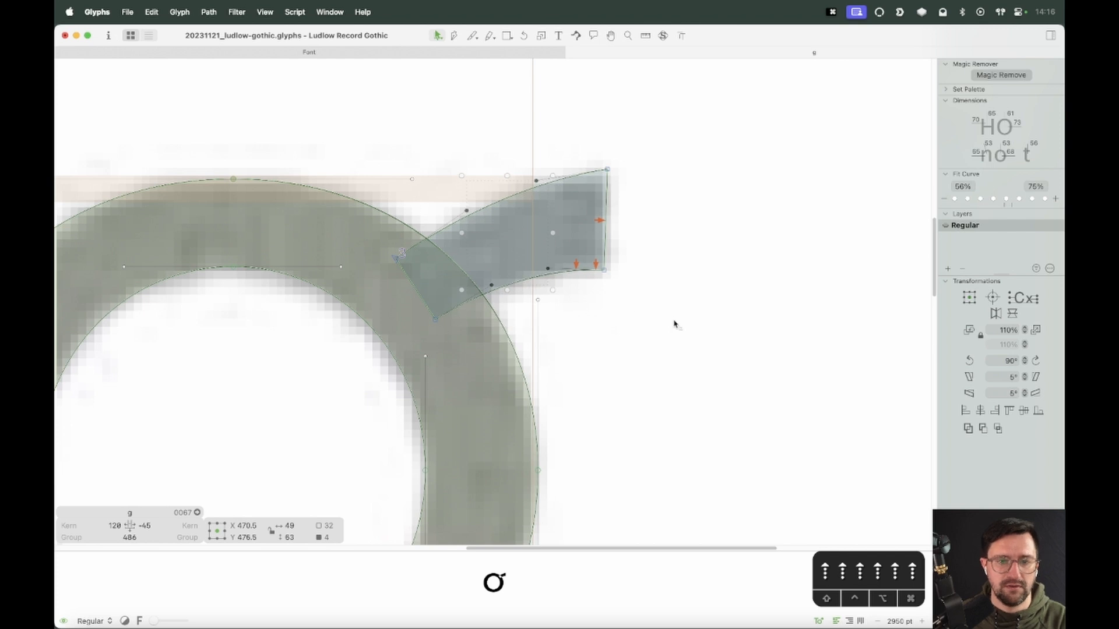
pyautogui.press('Up')
pyautogui.click(673, 329)
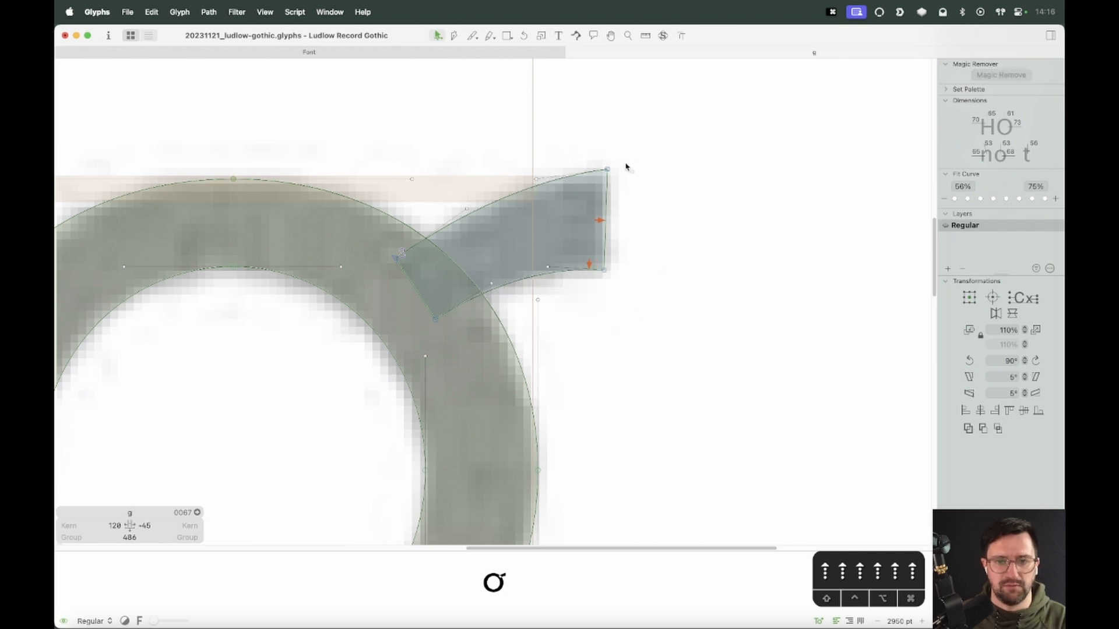
# Fine-tune the position of the ear's upper-right node with small nudges
pyautogui.click(607, 169)
pyautogui.hotkey('alt', 'shift', 'Down')
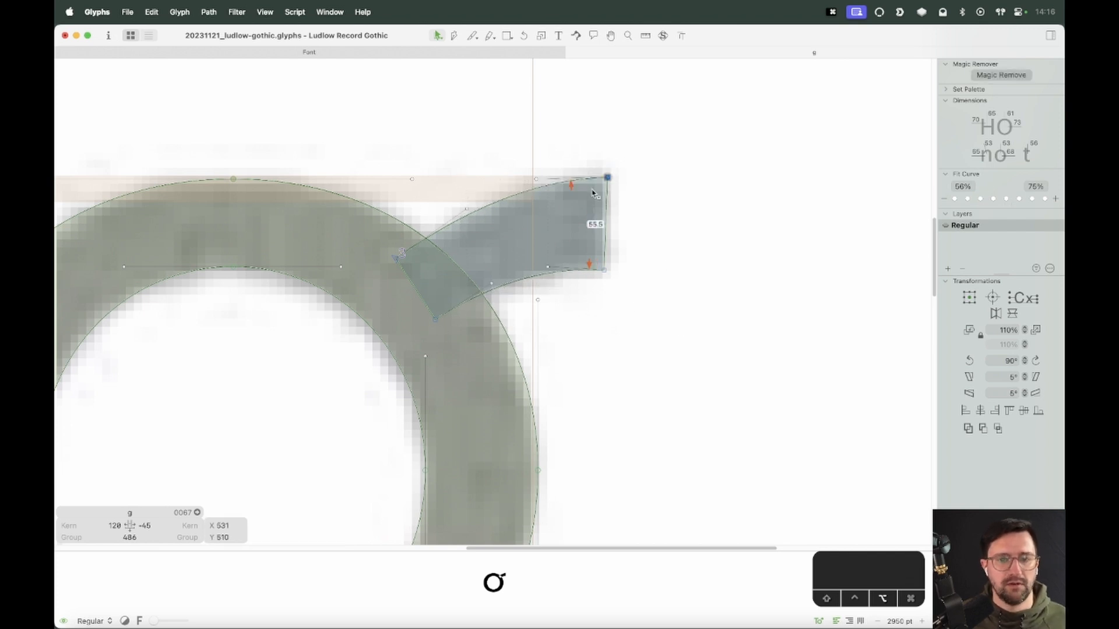
pyautogui.hotkey('alt', 'shift', 'Up')
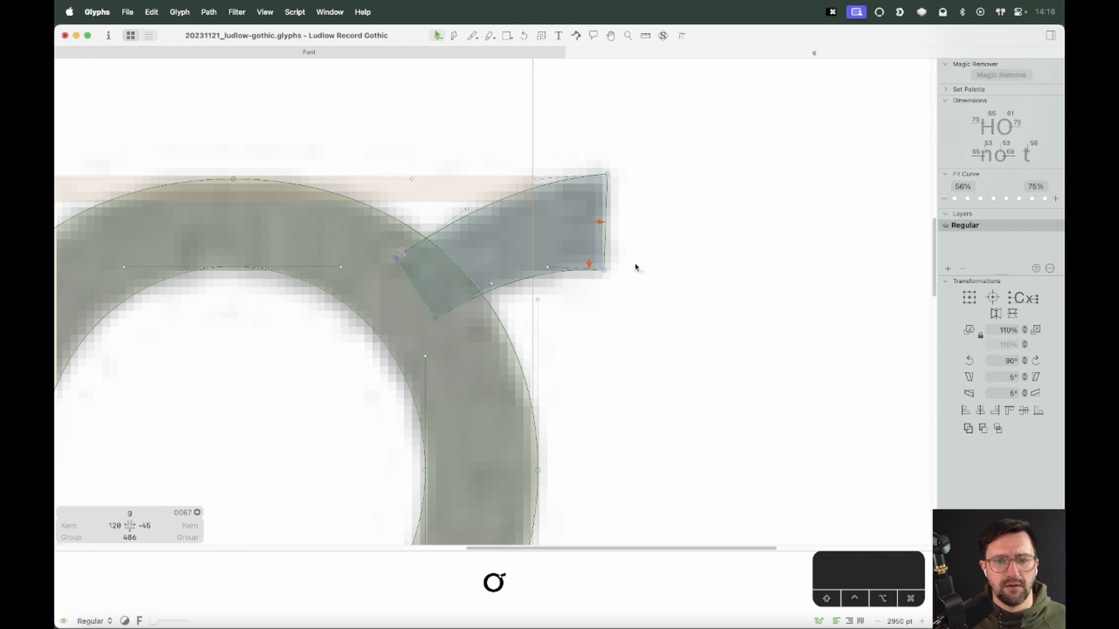
pyautogui.hotkey('alt', 'shift', 'Left')
pyautogui.hotkey('alt', 'Right')
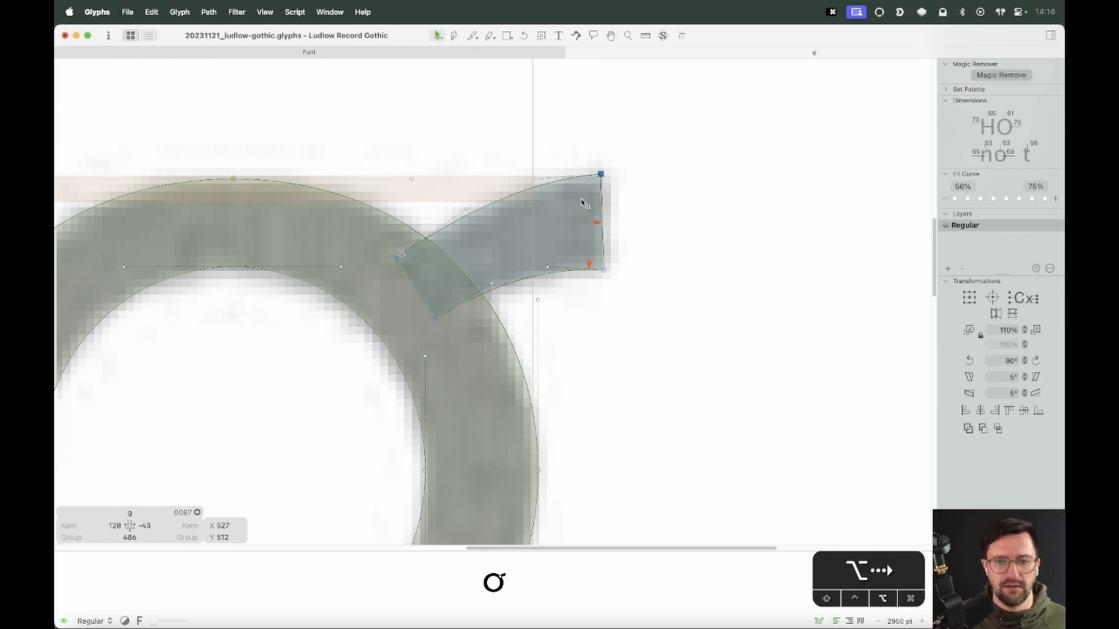
pyautogui.hotkey('alt', 'Right')
pyautogui.hotkey('alt', 'Right')
pyautogui.press('space')
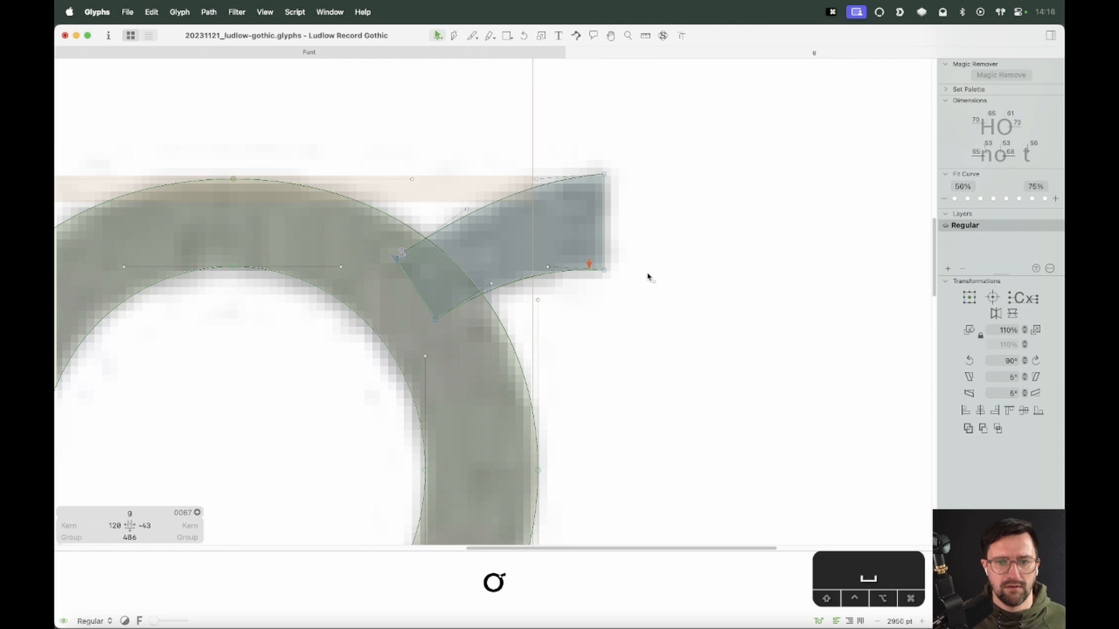
pyautogui.press('cmd+a')
pyautogui.press('space')
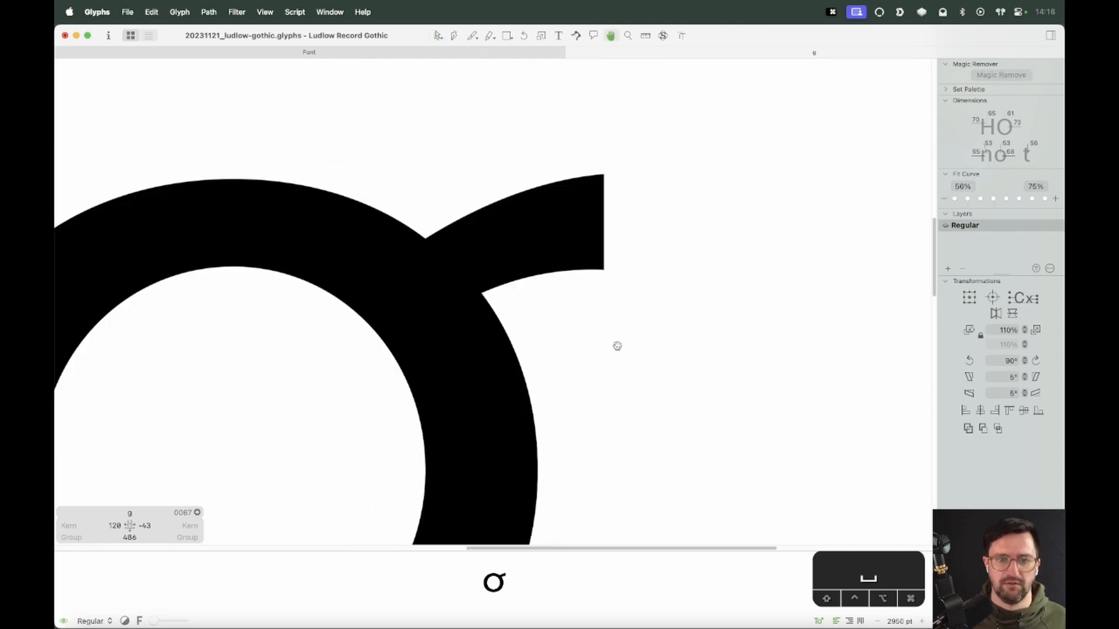
pyautogui.moveTo(617, 345); pyautogui.dragTo(692, 327)
# Move the ear's two inner nodes lower into the bowl's stroke
pyautogui.click(558, 310)
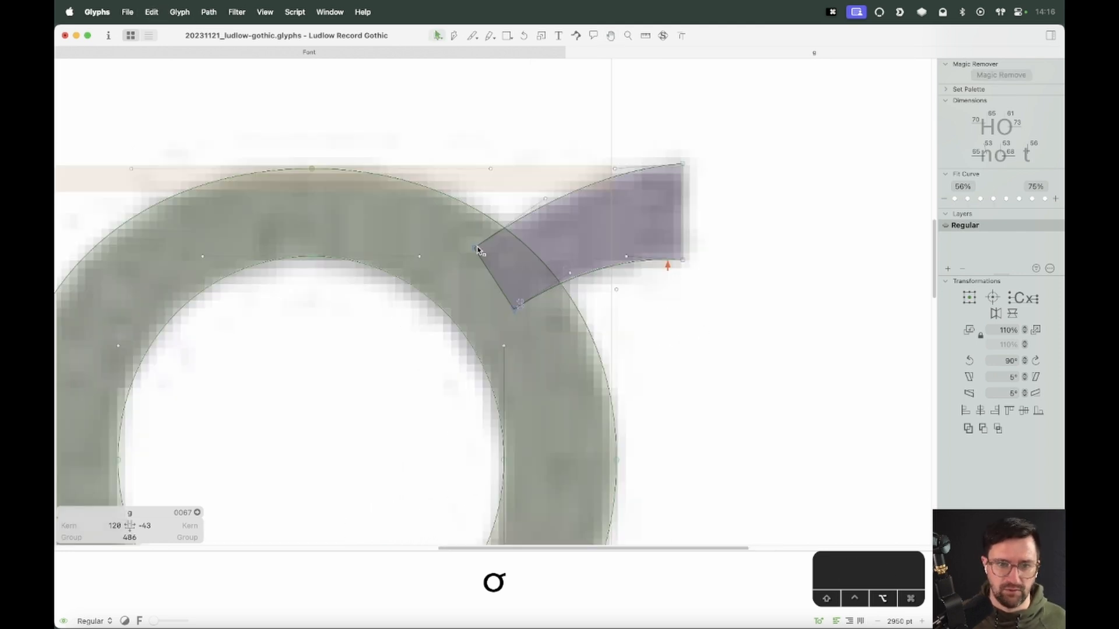
pyautogui.moveTo(475, 247); pyautogui.dragTo(474, 268)
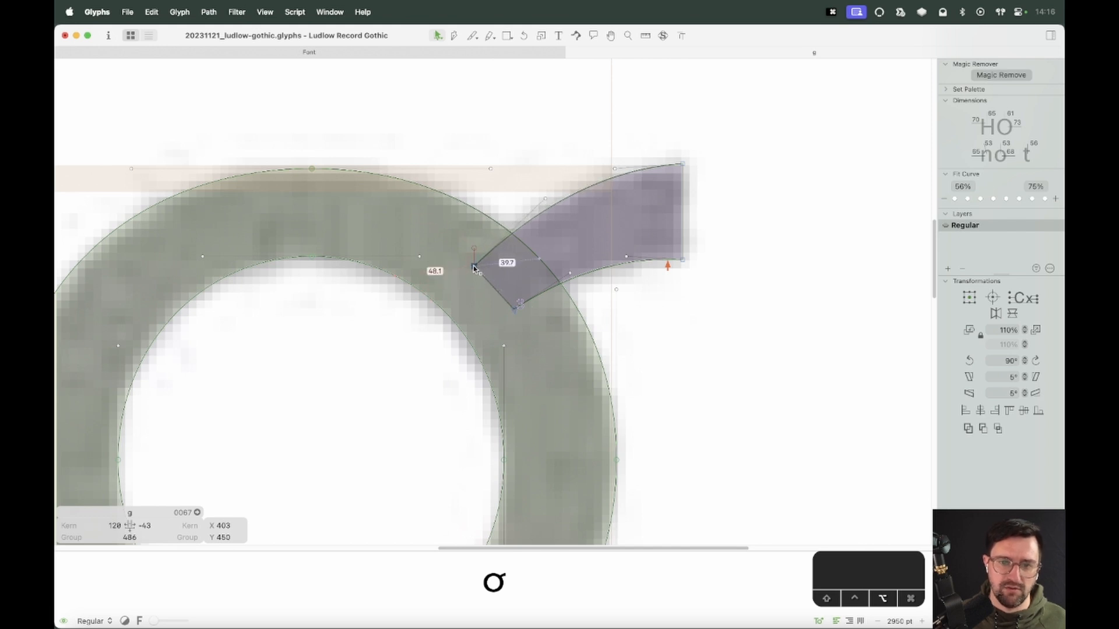
pyautogui.moveTo(518, 307); pyautogui.dragTo(520, 317)
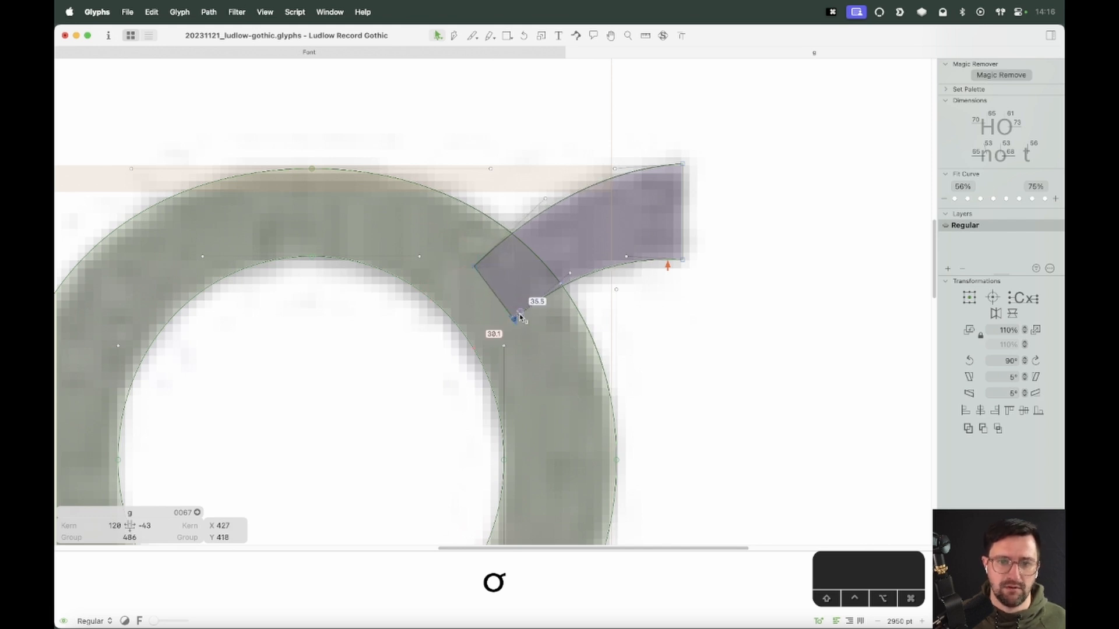
pyautogui.press('super+minus')
pyautogui.press('super+minus')
pyautogui.press('space')
pyautogui.moveTo(590, 360); pyautogui.dragTo(693, 280)
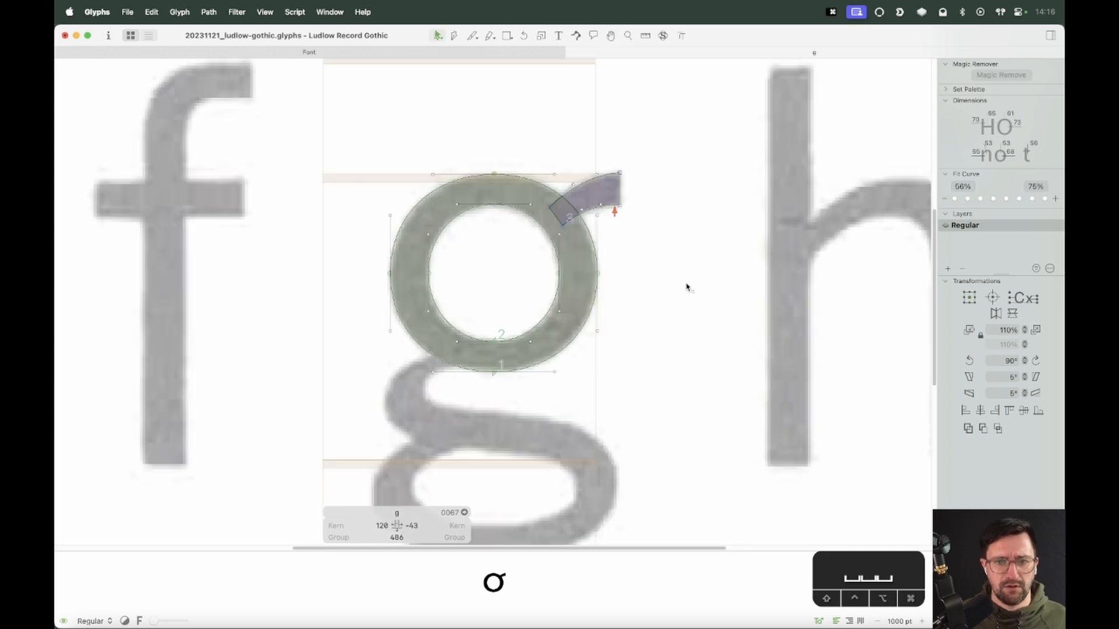
# Nudge the whole ear contour 2 units up and 1 unit right
pyautogui.press('z')
pyautogui.moveTo(667, 142); pyautogui.dragTo(485, 310)
pyautogui.press('v')
pyautogui.doubleClick(533, 259)
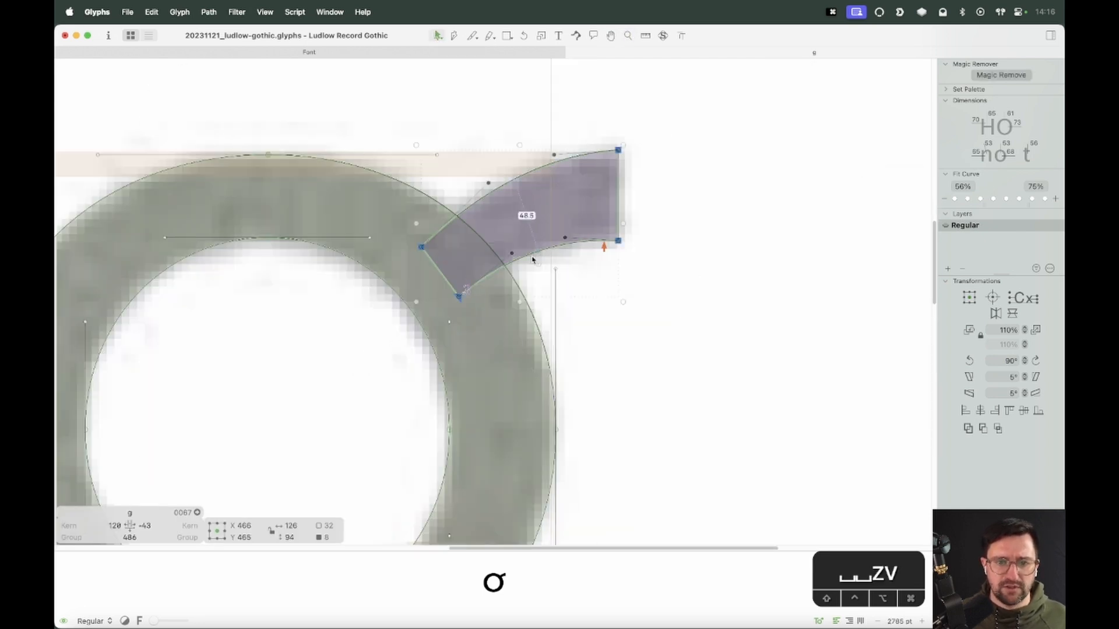
pyautogui.press('Down')
pyautogui.press('Down')
pyautogui.press('Up')
pyautogui.press('Up')
pyautogui.press('Up')
pyautogui.press('Up')
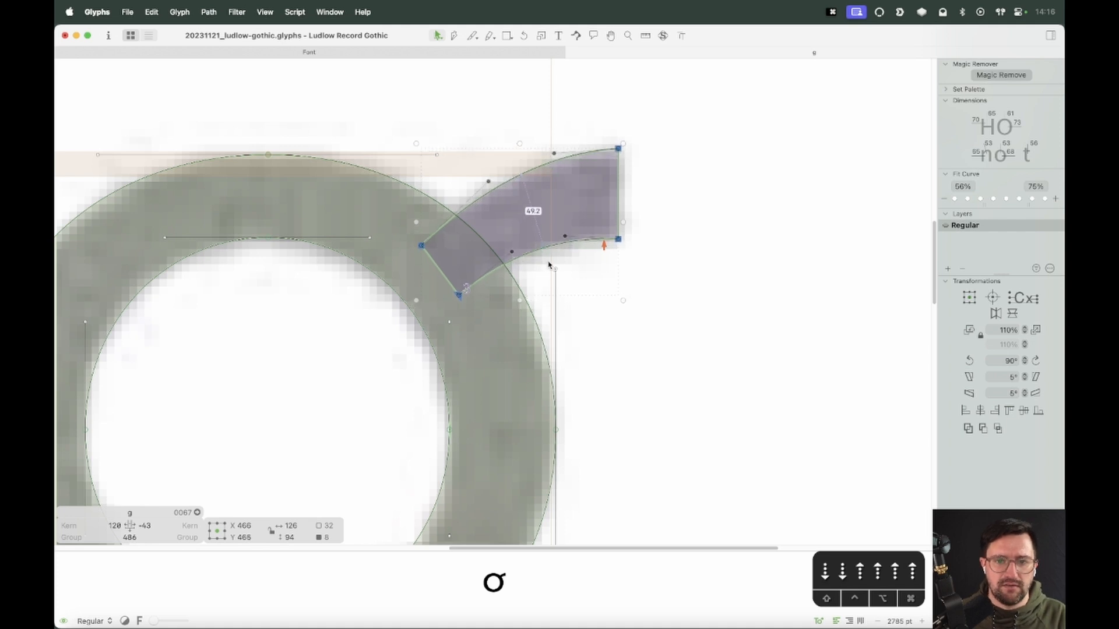
pyautogui.press('Up')
pyautogui.press('Right')
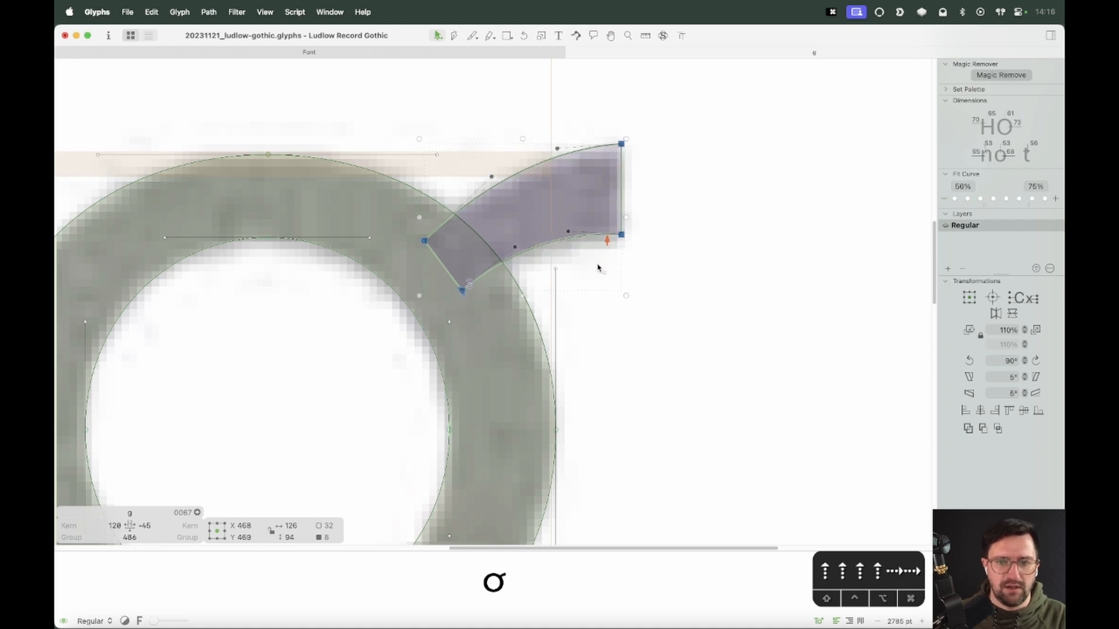
pyautogui.click(595, 262)
# Preview the bowl with its ear in filled view at a reduced zoom
pyautogui.click(545, 249)
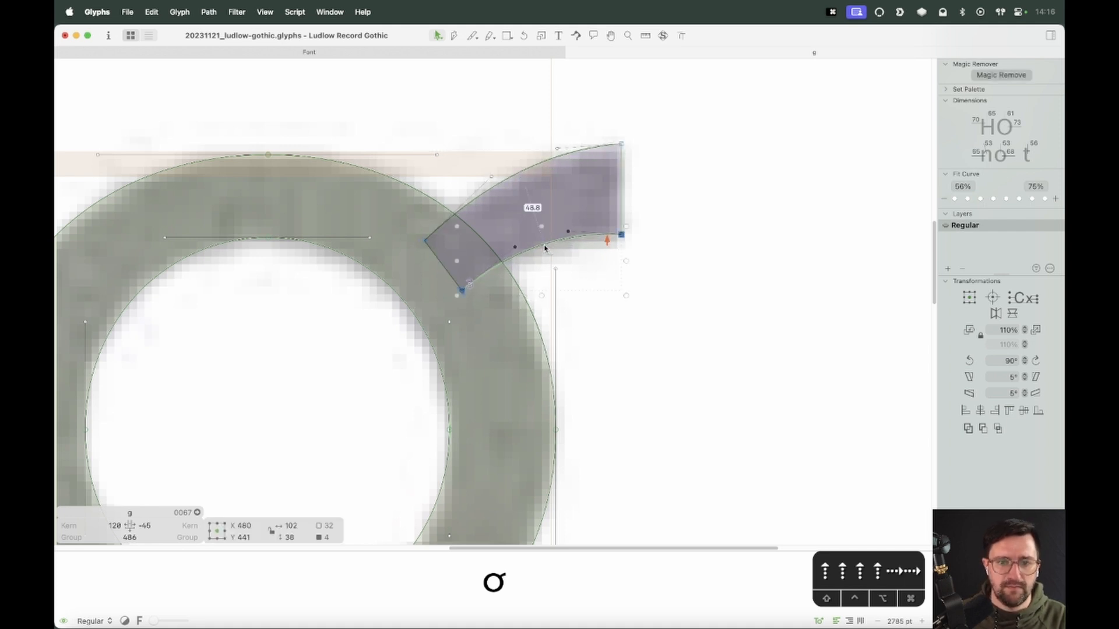
pyautogui.click(594, 256)
pyautogui.press('super+minus')
pyautogui.press('super+minus')
pyautogui.press('super+minus')
pyautogui.press('space')
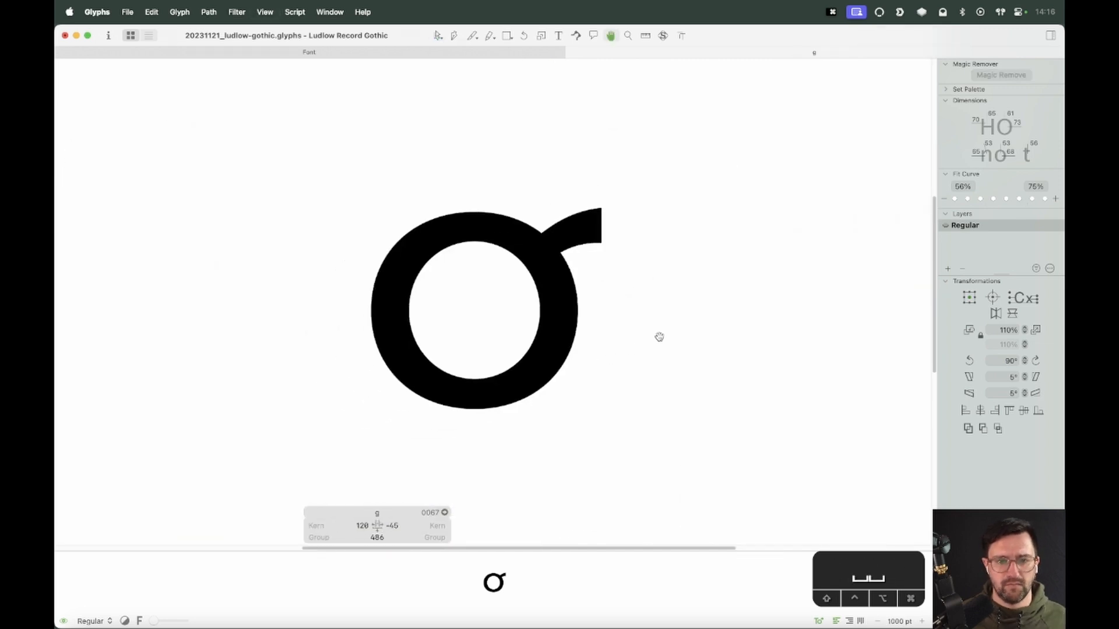
pyautogui.press('super+minus')
pyautogui.press('super+minus')
pyautogui.press('space')
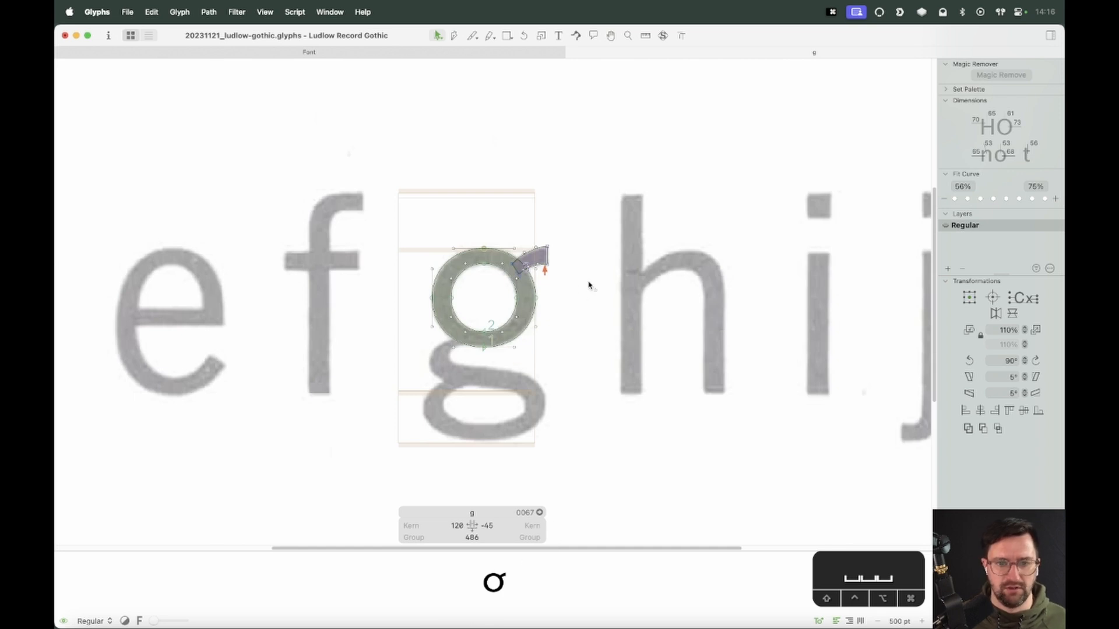
# Set the g's left and right metrics keys to o
pyautogui.click(464, 525)
pyautogui.press('super+a')
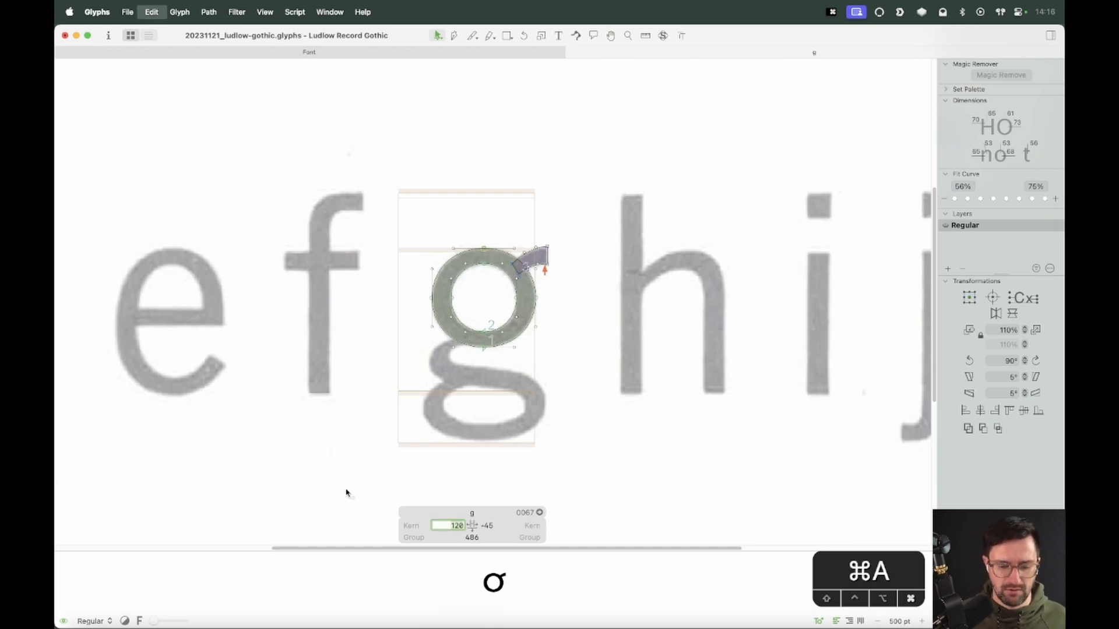
pyautogui.write('o')
pyautogui.press('Tab')
pyautogui.write('o')
pyautogui.press('Return')
# Draw a straight-sided outline of the g's link and lower loop with the Pen tool, closing it at the bowl
pyautogui.press('z')
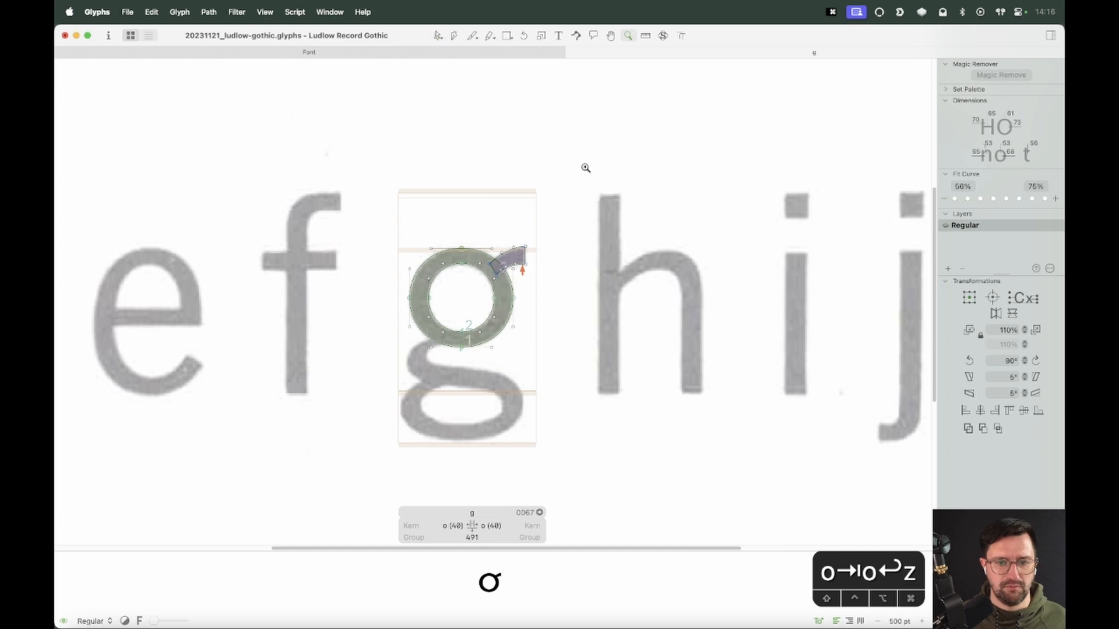
pyautogui.click(374, 470)
pyautogui.press('super+equal')
pyautogui.press('super+equal')
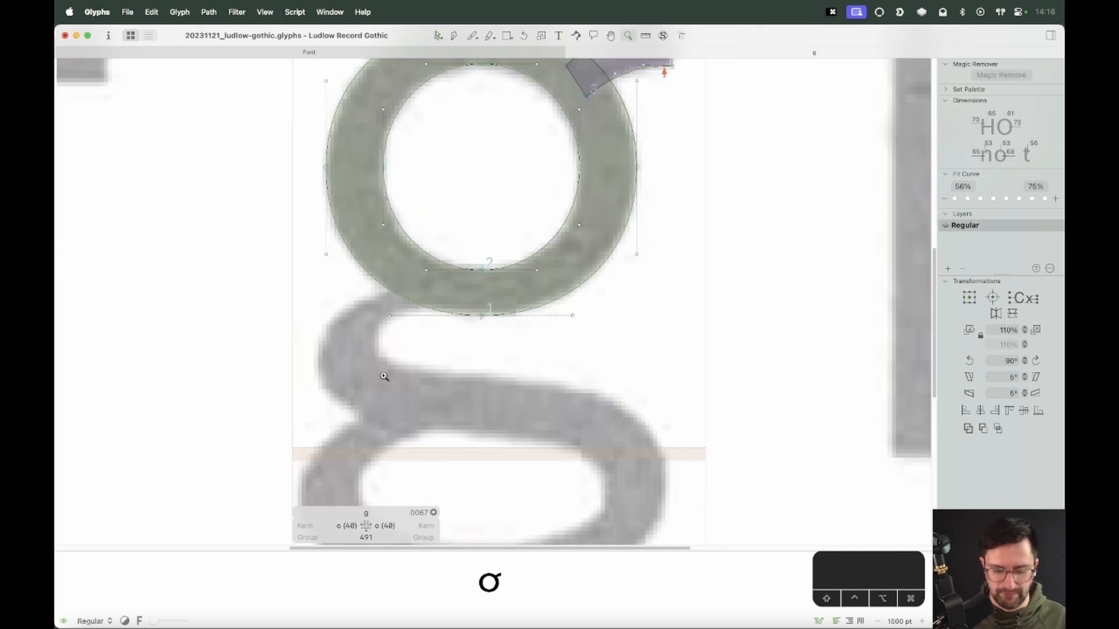
pyautogui.press('p')
pyautogui.press('space')
pyautogui.moveTo(440, 361); pyautogui.dragTo(532, 285)
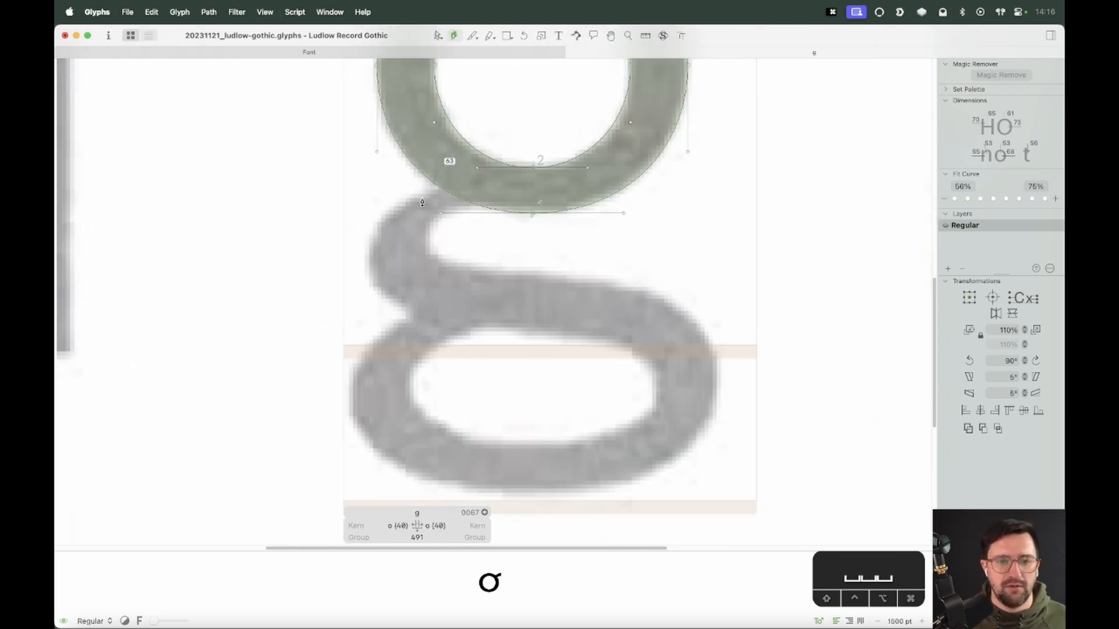
pyautogui.click(473, 179)
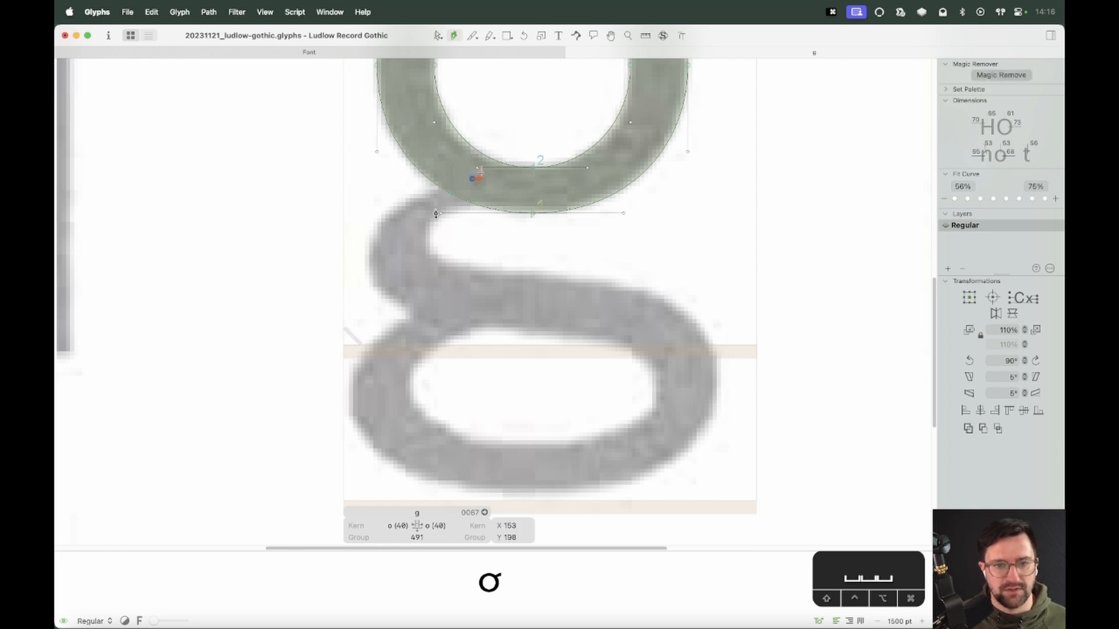
pyautogui.click(367, 263)
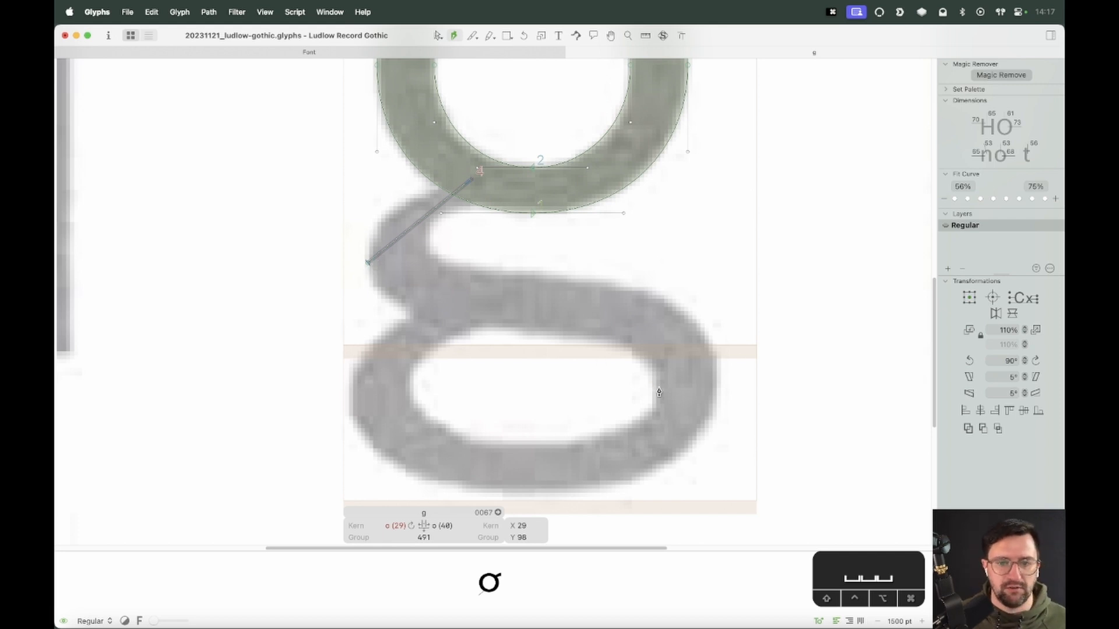
pyautogui.click(658, 385)
pyautogui.click(529, 447)
pyautogui.click(411, 389)
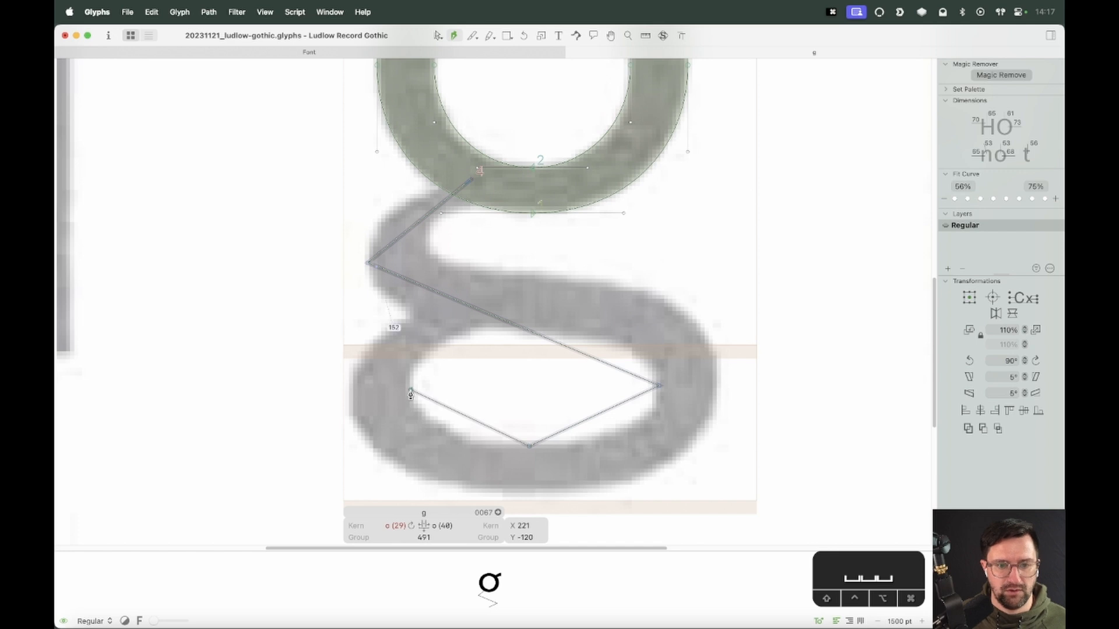
pyautogui.click(484, 321)
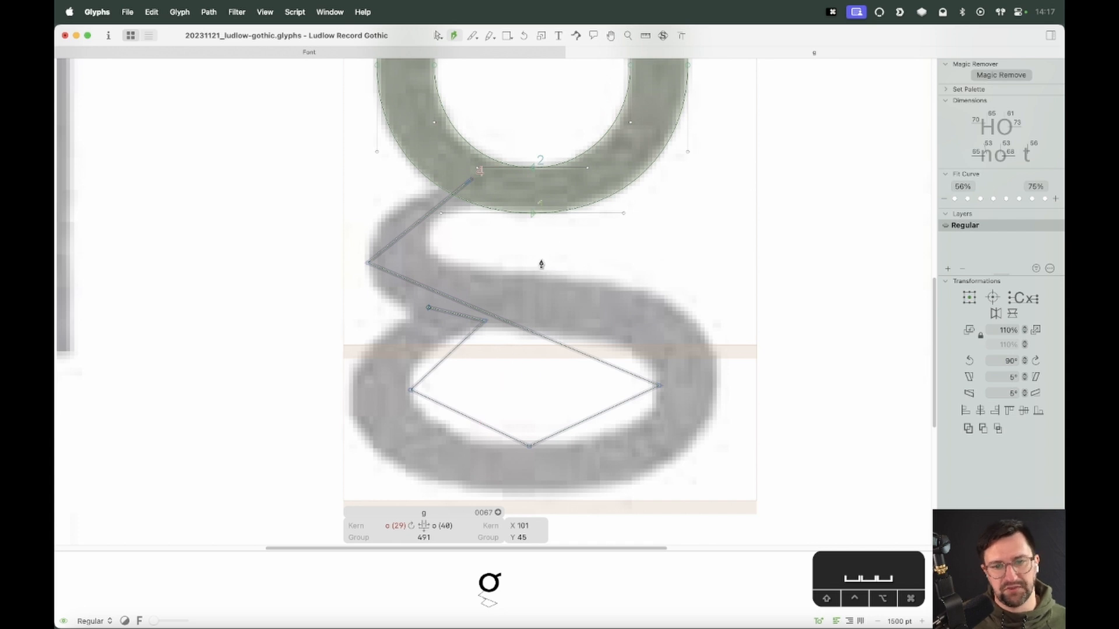
pyautogui.click(351, 399)
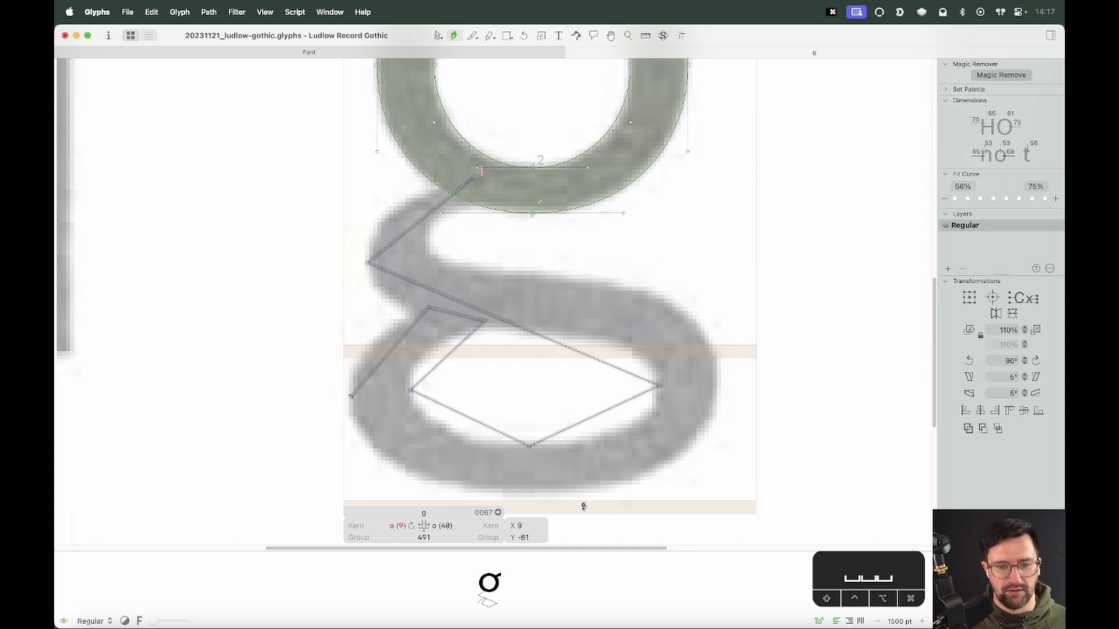
pyautogui.click(541, 491)
pyautogui.click(719, 388)
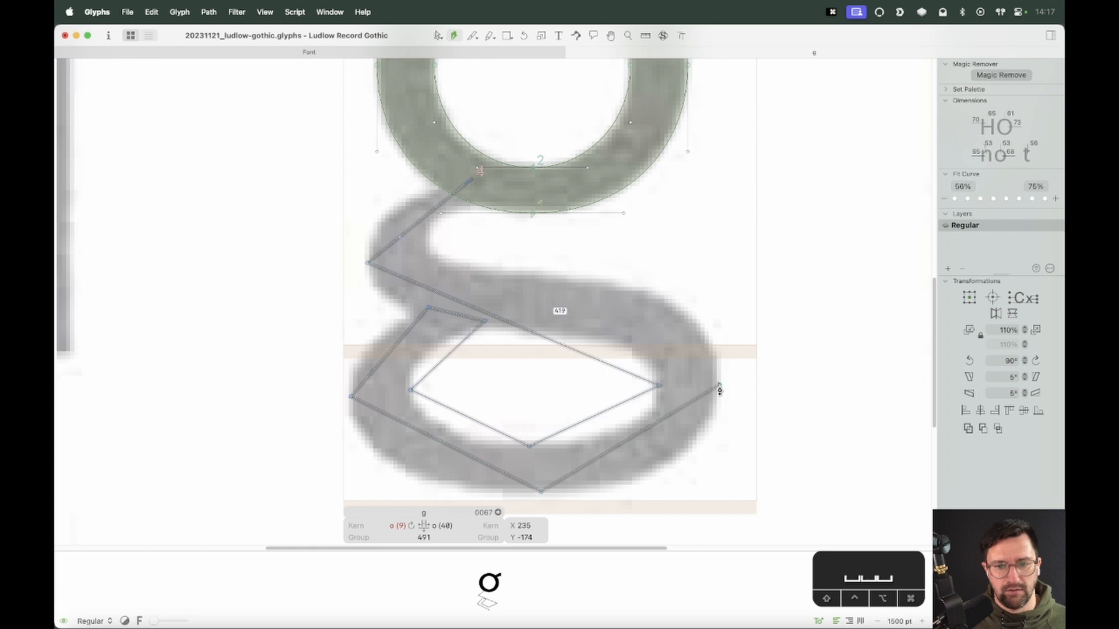
pyautogui.click(430, 241)
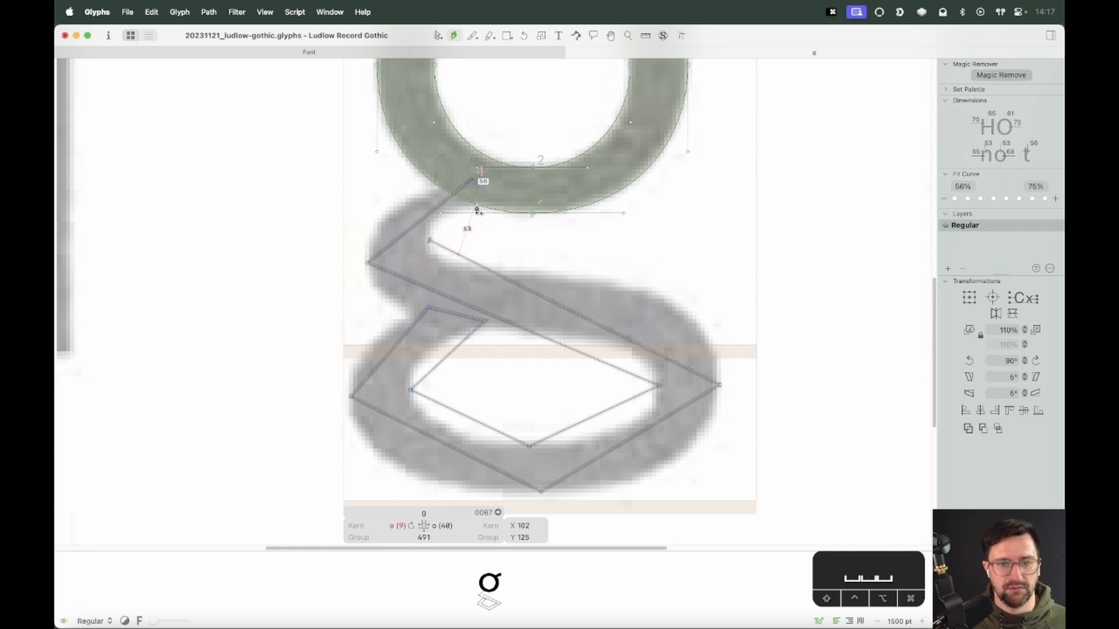
pyautogui.click(472, 179)
# Move the loop's left pair of nodes onto the scan's left edge, nudging one node 1 unit left
pyautogui.press('v')
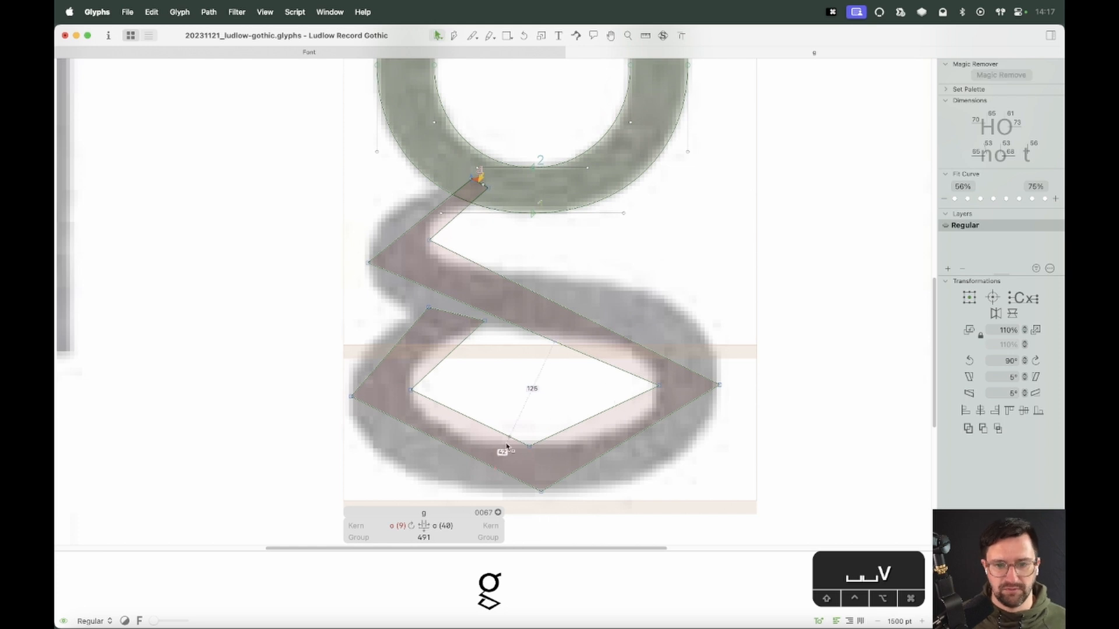
pyautogui.press('space')
pyautogui.moveTo(570, 462); pyautogui.dragTo(573, 422)
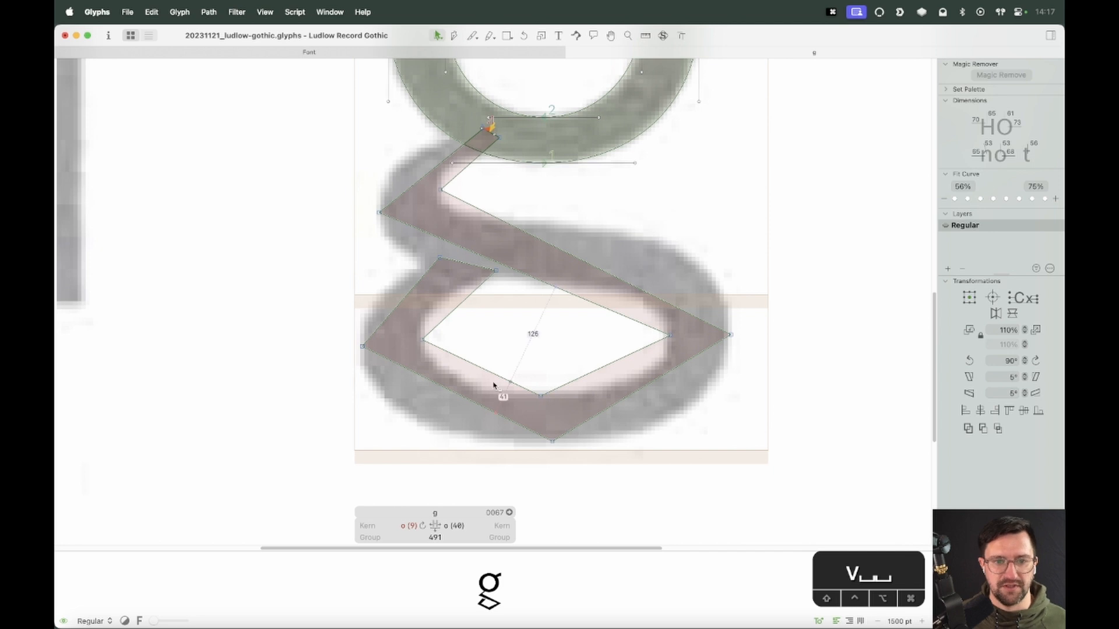
pyautogui.moveTo(440, 332); pyautogui.dragTo(331, 367)
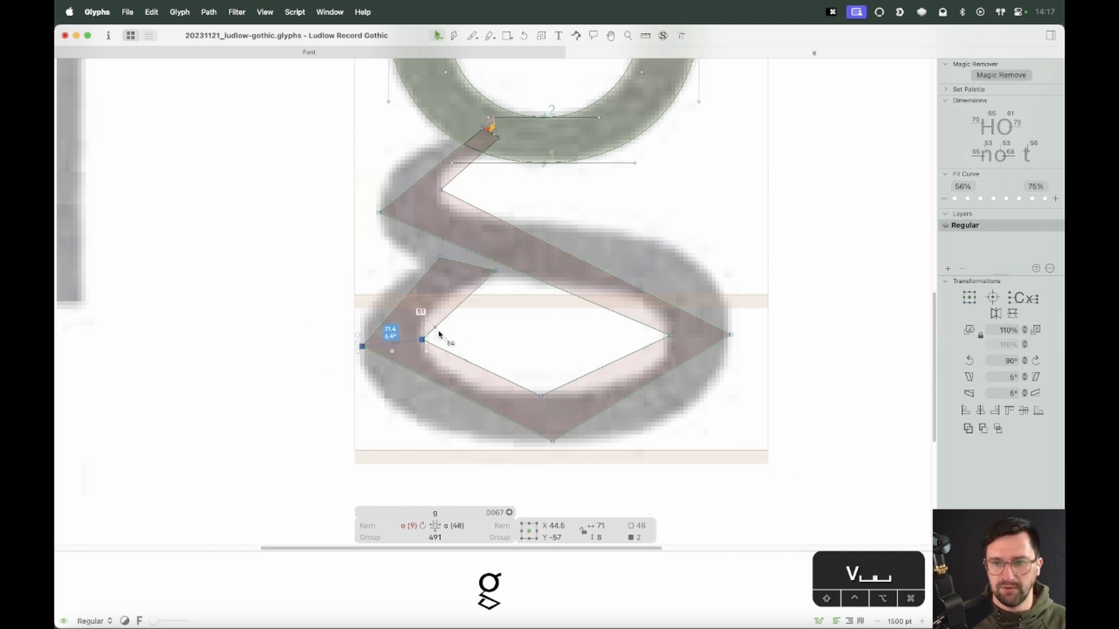
pyautogui.click(418, 336)
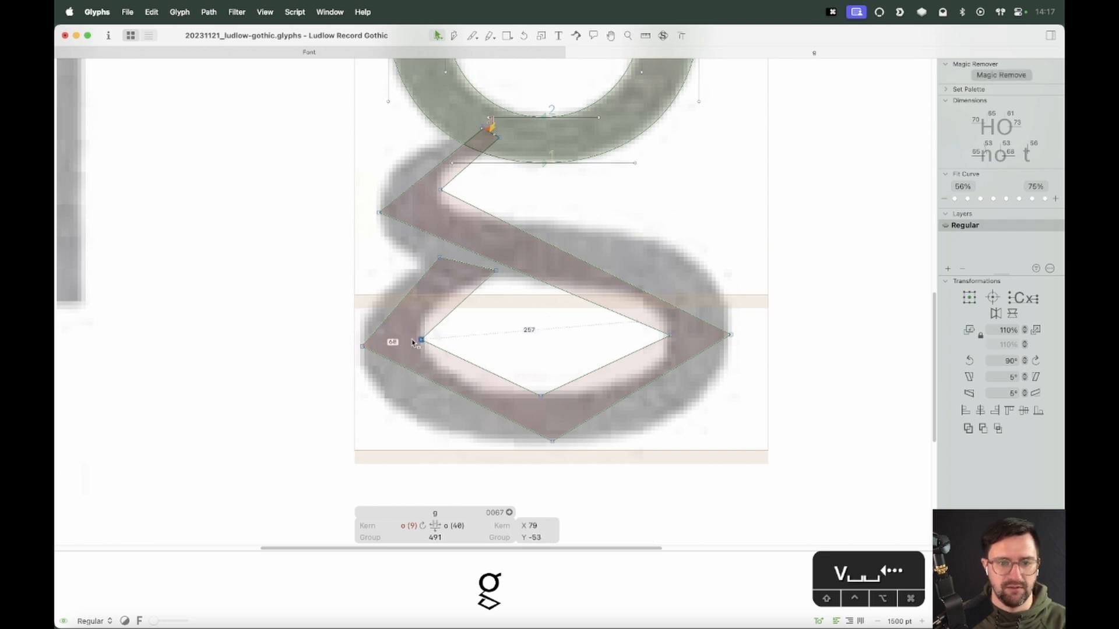
pyautogui.moveTo(415, 334); pyautogui.dragTo(335, 359)
pyautogui.click(420, 339)
pyautogui.press('Left')
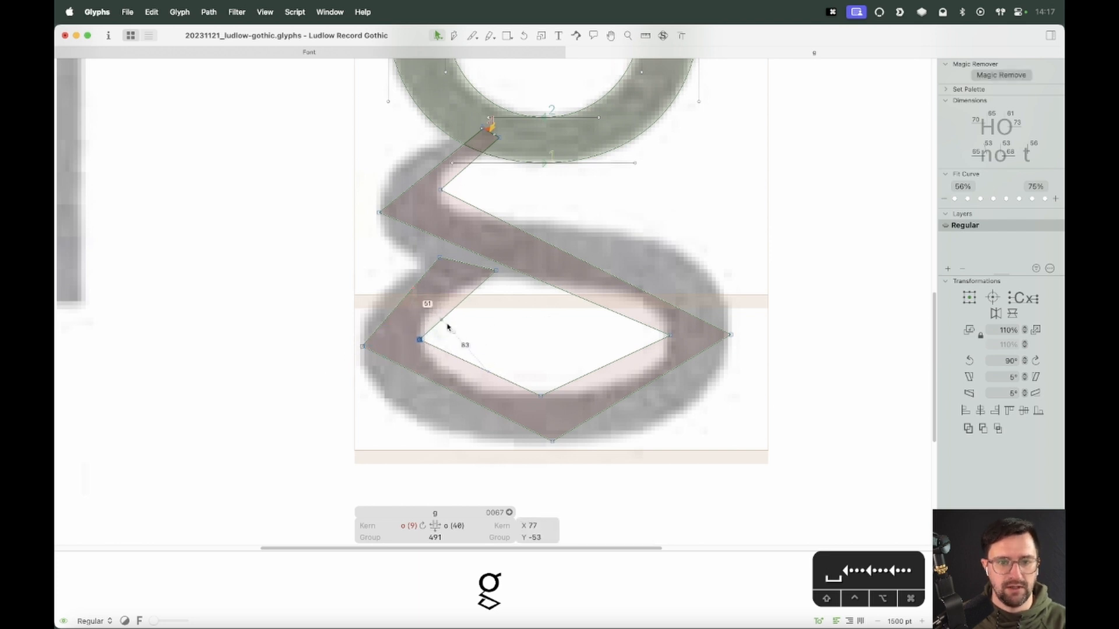
# Move the loop's right pair of nodes onto the scan's right edge and nudge them 3 units right
pyautogui.moveTo(444, 327); pyautogui.dragTo(338, 362)
pyautogui.moveTo(752, 319); pyautogui.dragTo(620, 360)
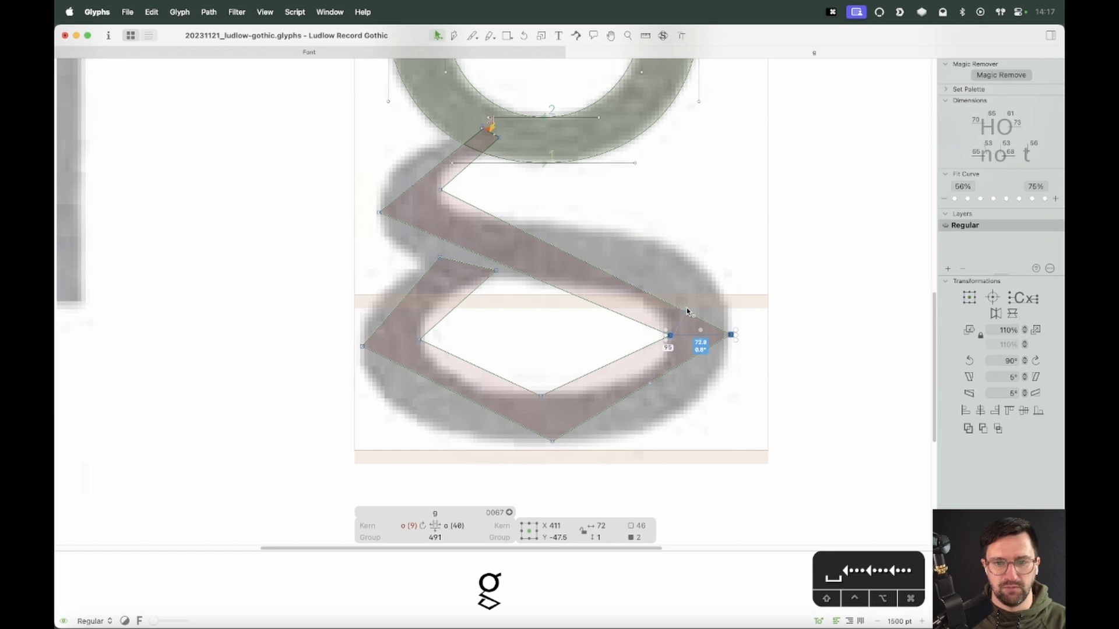
pyautogui.moveTo(688, 312); pyautogui.dragTo(659, 355)
pyautogui.press('Right')
pyautogui.press('Right')
pyautogui.press('Right')
pyautogui.press('Right')
# Align the loop's bottom pair of nodes with the scan's lower edge, nudging them 1 unit down
pyautogui.moveTo(747, 322); pyautogui.dragTo(627, 360)
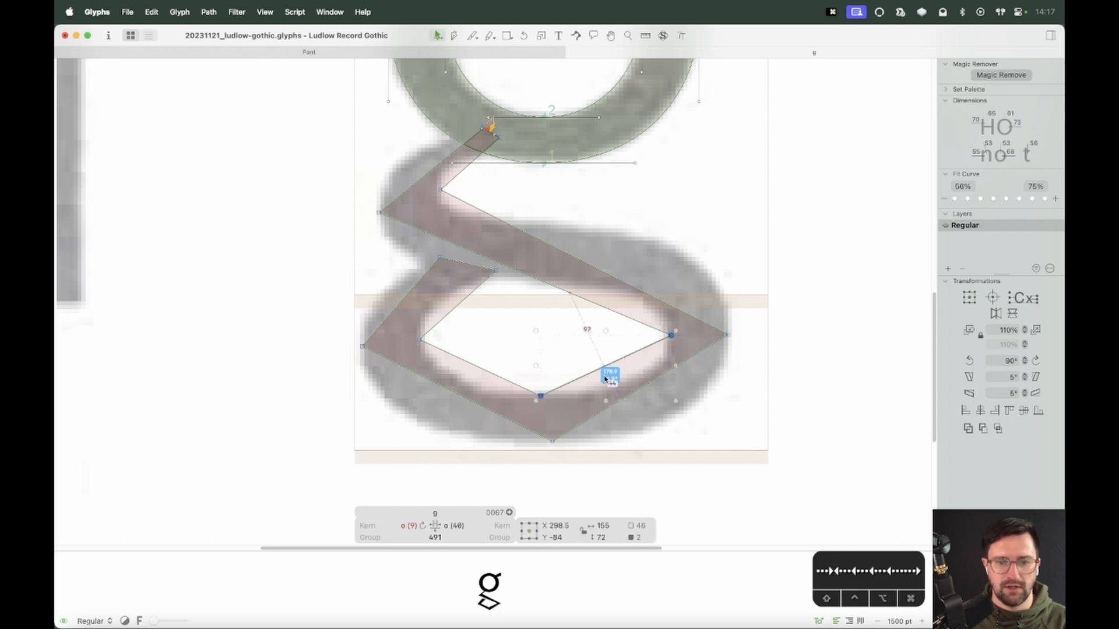
pyautogui.click(561, 352)
pyautogui.moveTo(561, 351); pyautogui.dragTo(526, 466)
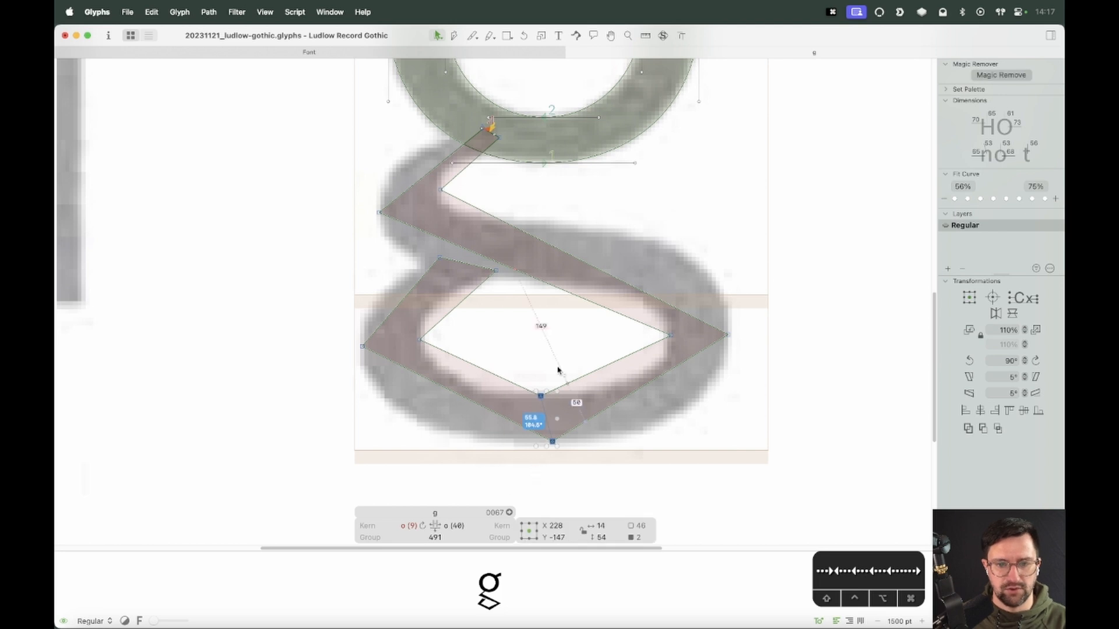
pyautogui.moveTo(557, 370); pyautogui.dragTo(523, 413)
pyautogui.press('Down')
pyautogui.moveTo(570, 346); pyautogui.dragTo(522, 489)
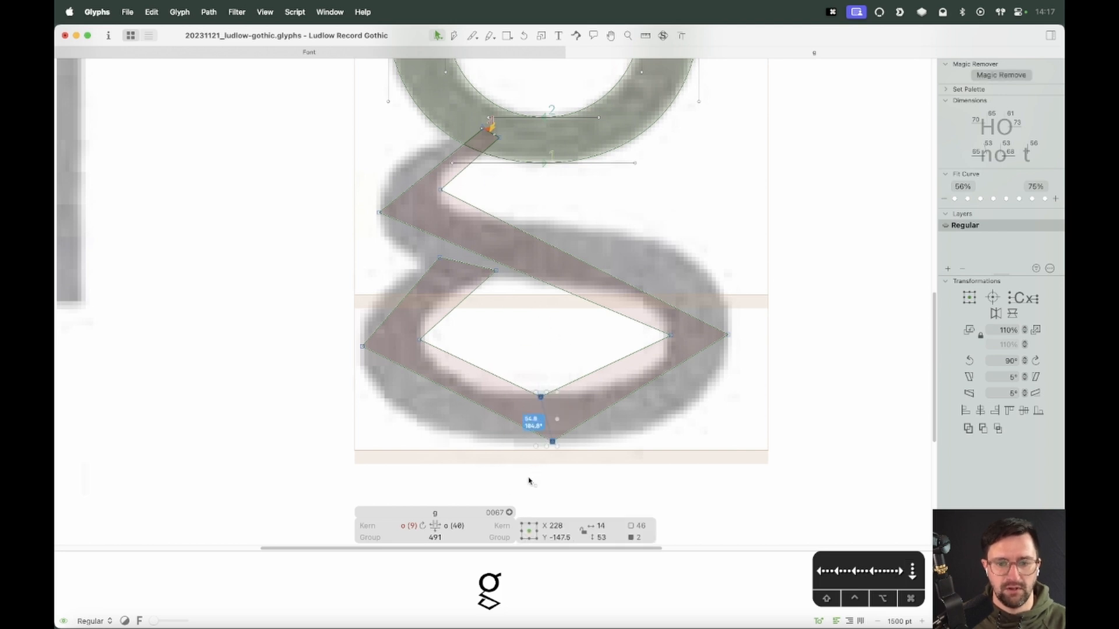
pyautogui.click(545, 360)
# Inspect the link's upper-left node pair against the scanned stroke
pyautogui.moveTo(472, 178); pyautogui.dragTo(365, 234)
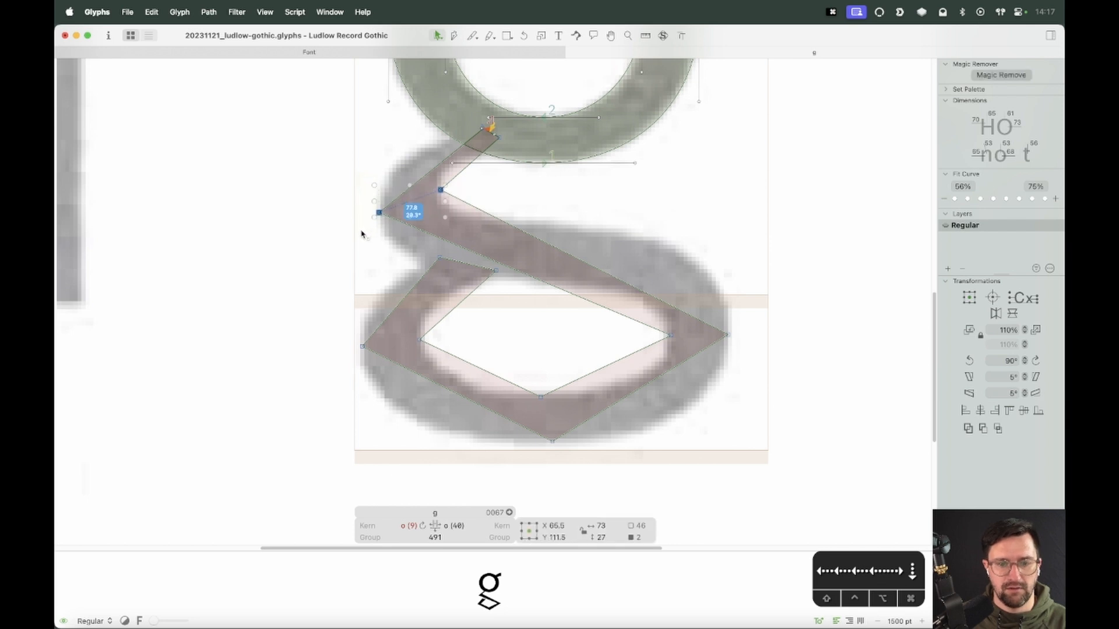
pyautogui.click(467, 180)
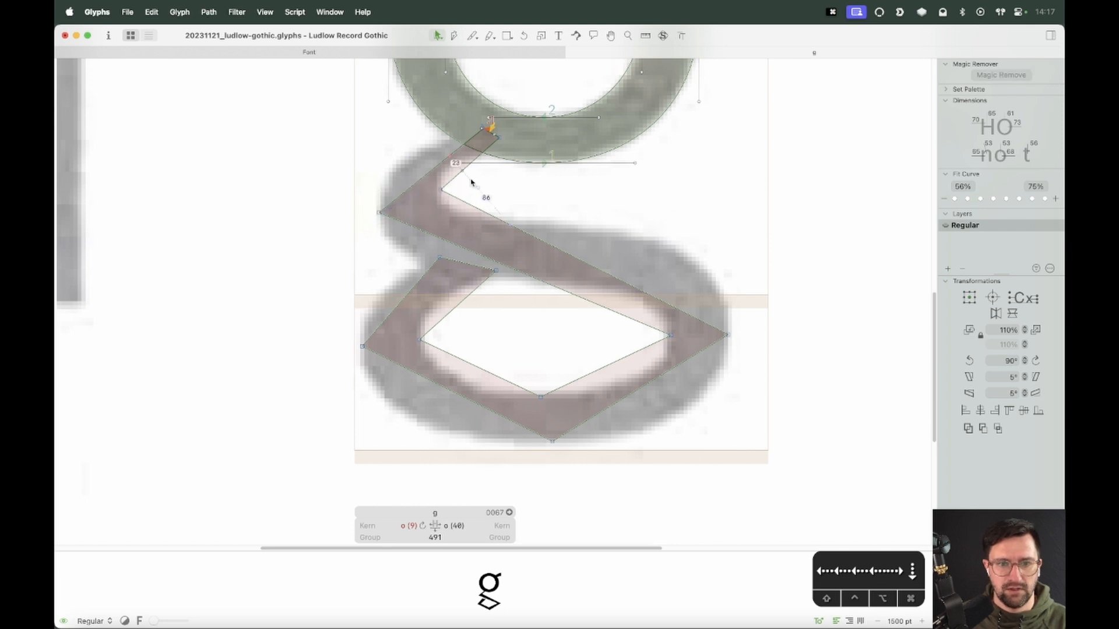
pyautogui.click(437, 190)
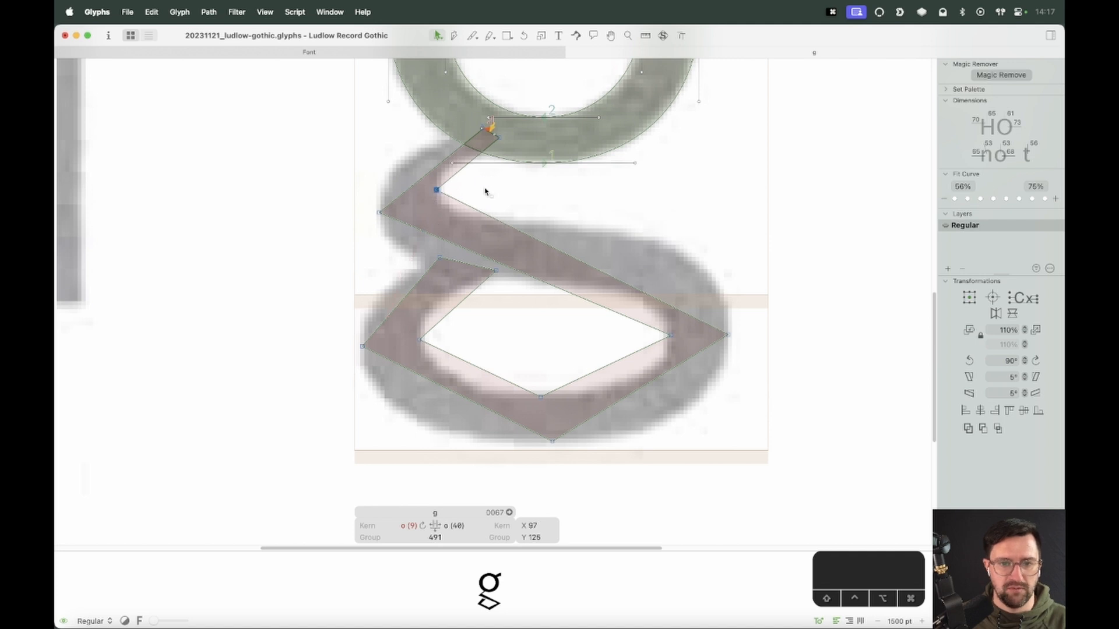
pyautogui.click(510, 200)
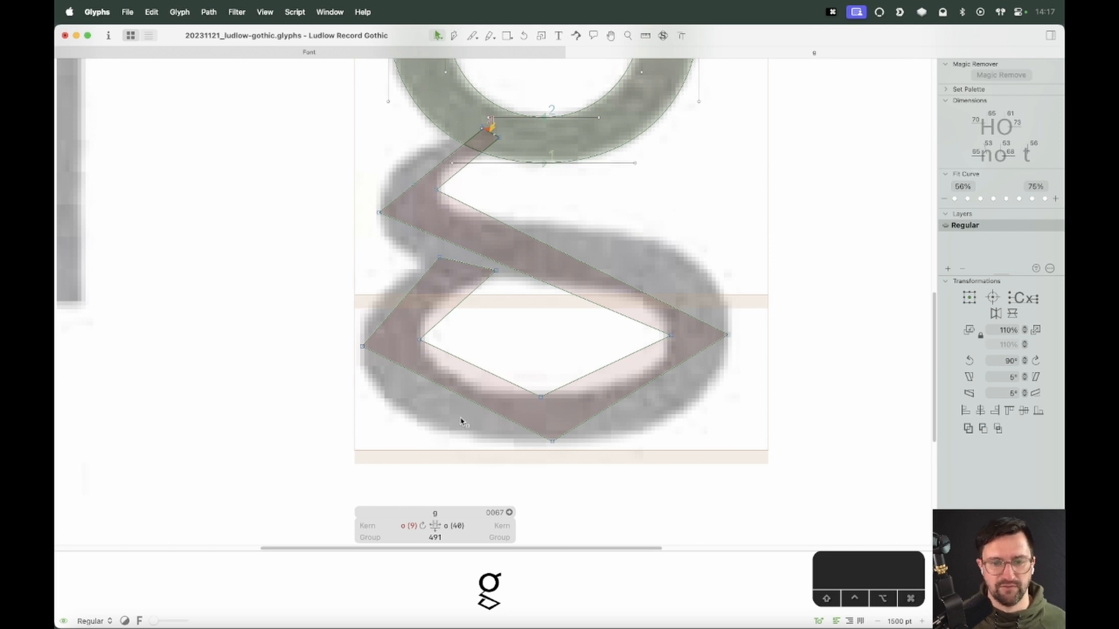
# Convert the loop's lower segments into curves and make the two bottom nodes smooth
pyautogui.keyDown('alt'); pyautogui.click(492, 375); pyautogui.keyUp('alt')
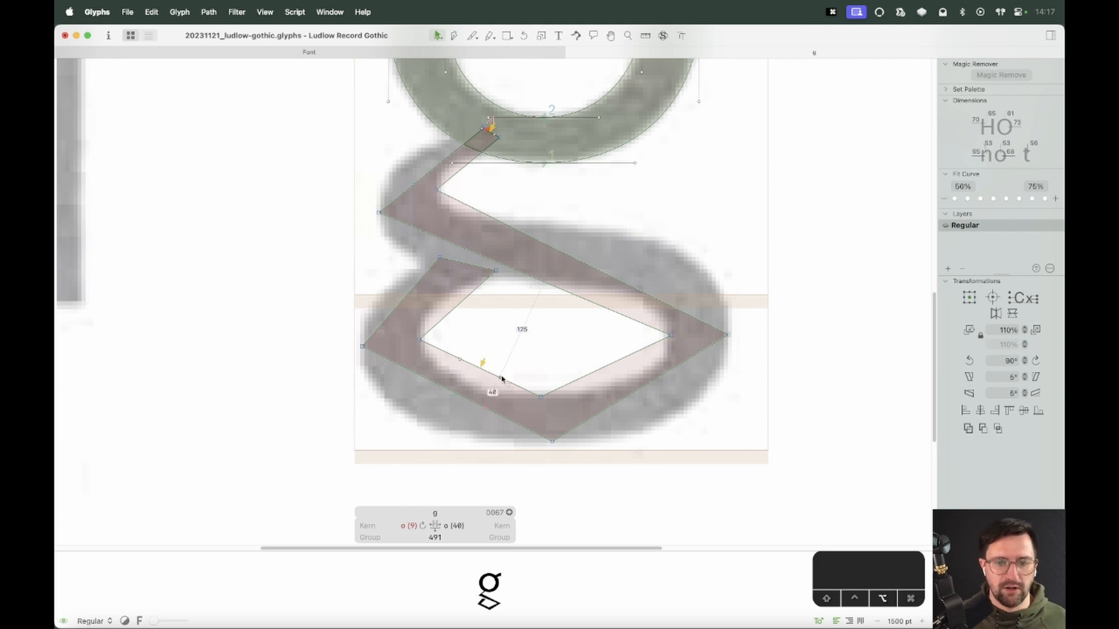
pyautogui.keyDown('alt'); pyautogui.click(589, 372); pyautogui.keyUp('alt')
pyautogui.keyDown('alt'); pyautogui.click(627, 396); pyautogui.keyUp('alt')
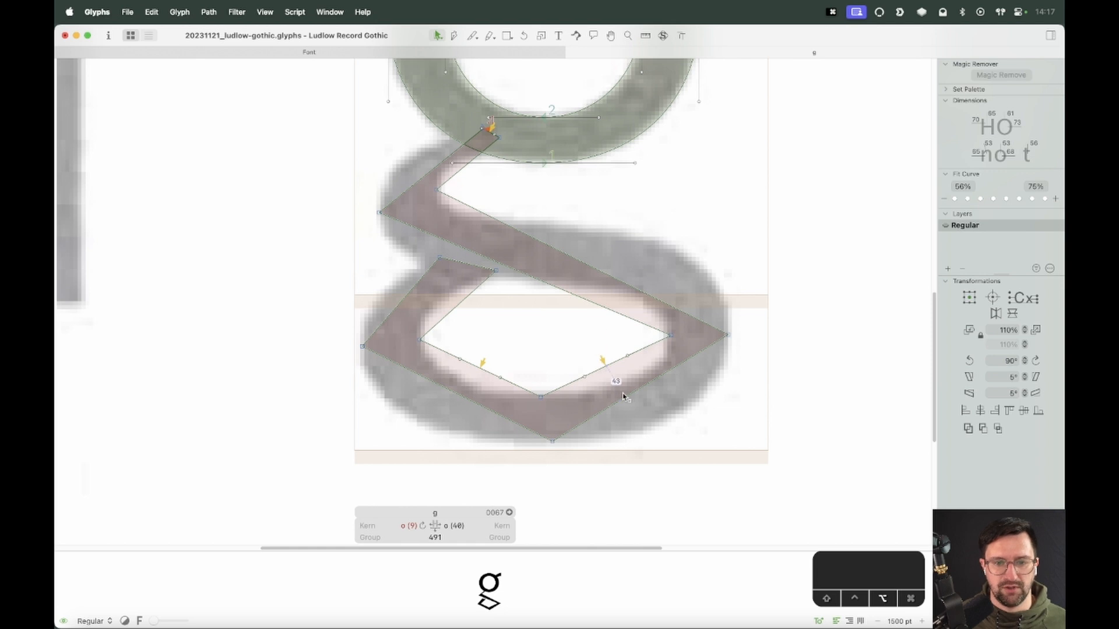
pyautogui.keyDown('alt'); pyautogui.click(502, 414); pyautogui.keyUp('alt')
pyautogui.moveTo(561, 378); pyautogui.dragTo(534, 470)
pyautogui.press('Return')
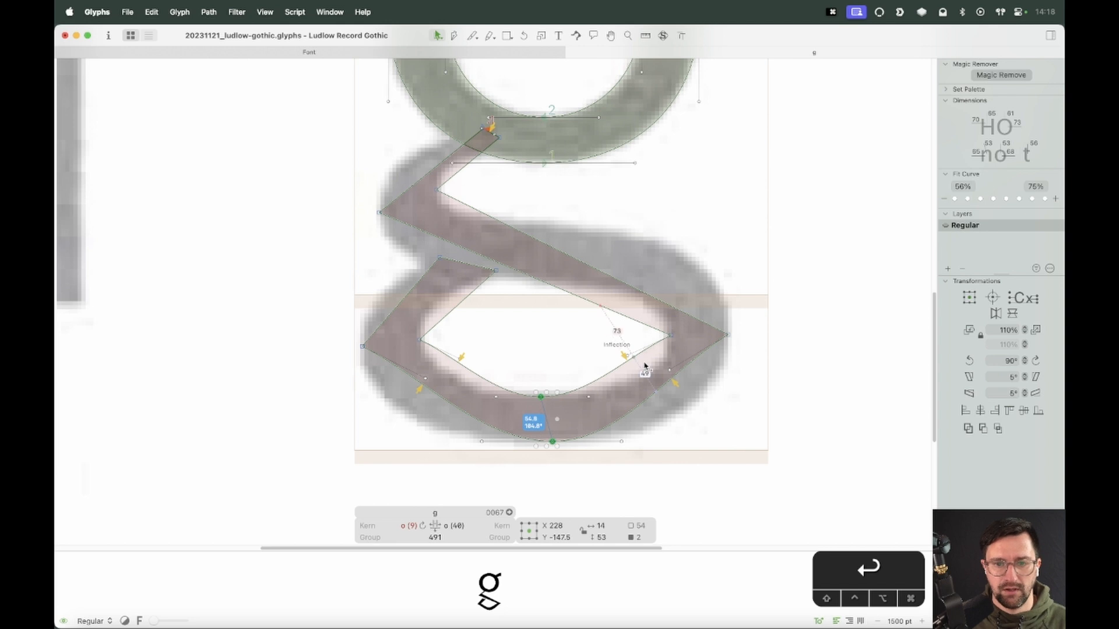
# Curve the loop's remaining segments and drag their handles to round the lower loop along the scan
pyautogui.click(667, 371)
pyautogui.keyDown('alt'); pyautogui.click(668, 369); pyautogui.keyUp('alt')
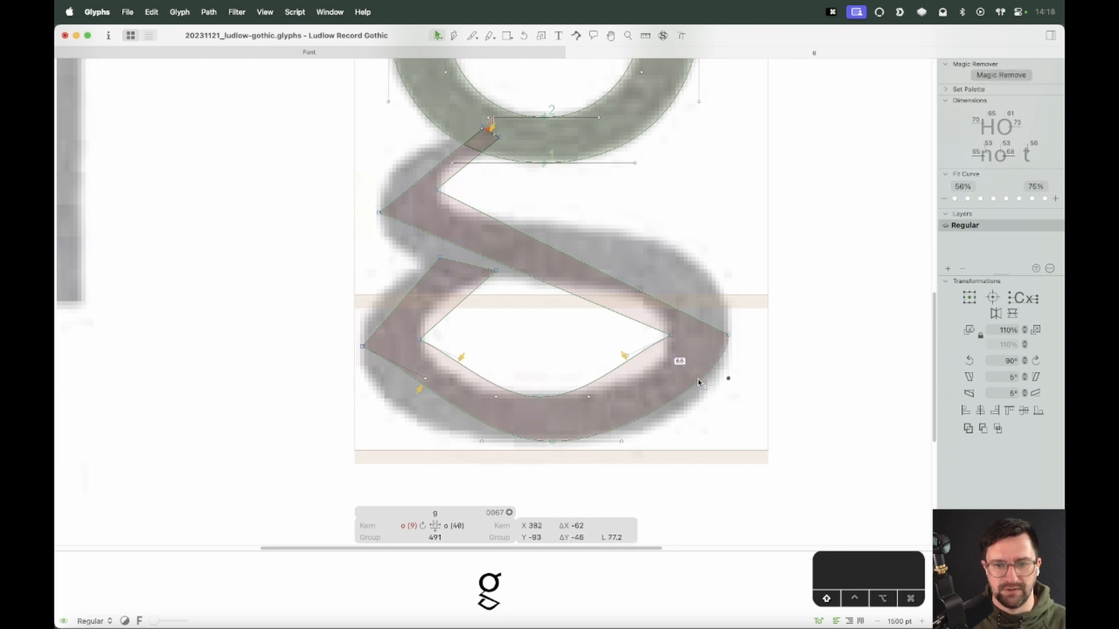
pyautogui.moveTo(628, 355); pyautogui.dragTo(671, 373)
pyautogui.moveTo(479, 351); pyautogui.dragTo(368, 424)
pyautogui.click(456, 348)
pyautogui.moveTo(482, 442); pyautogui.dragTo(470, 442)
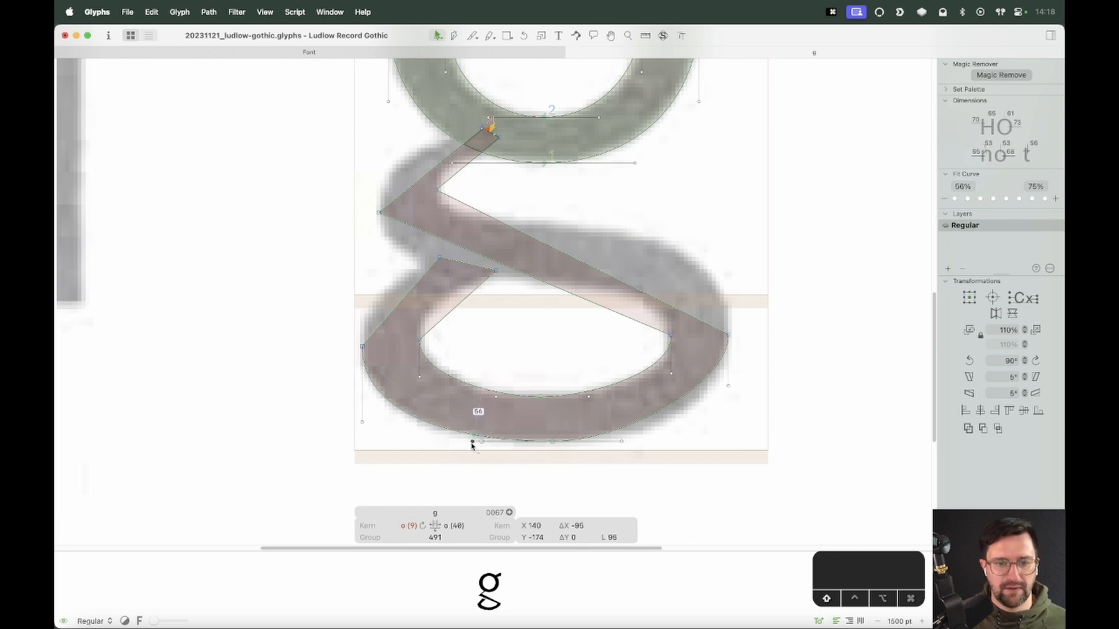
pyautogui.click(678, 417)
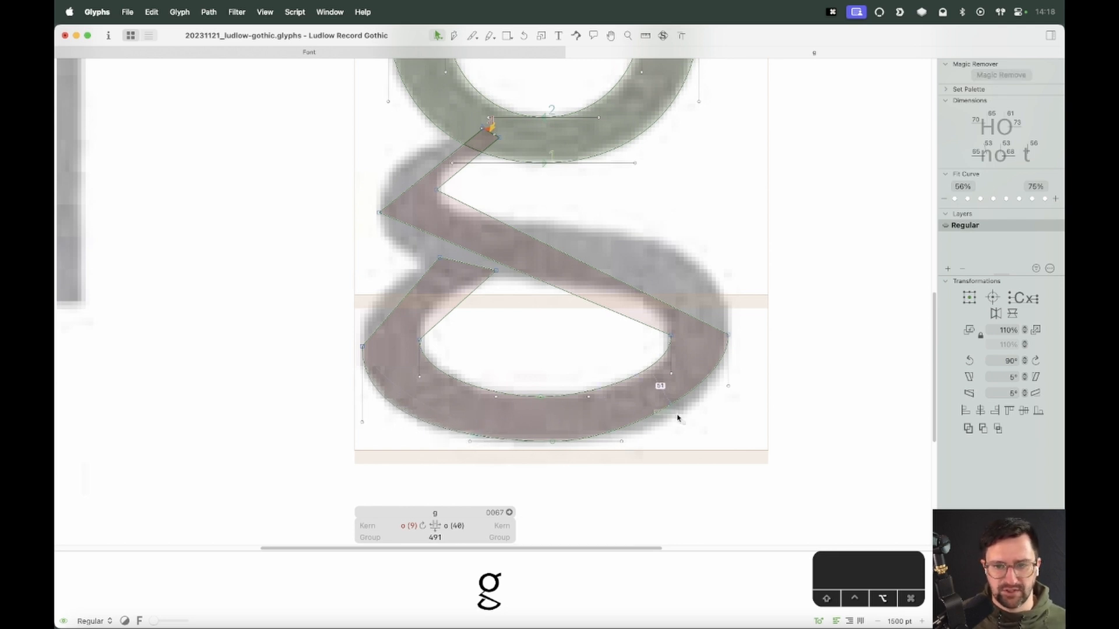
pyautogui.moveTo(673, 409); pyautogui.dragTo(693, 417)
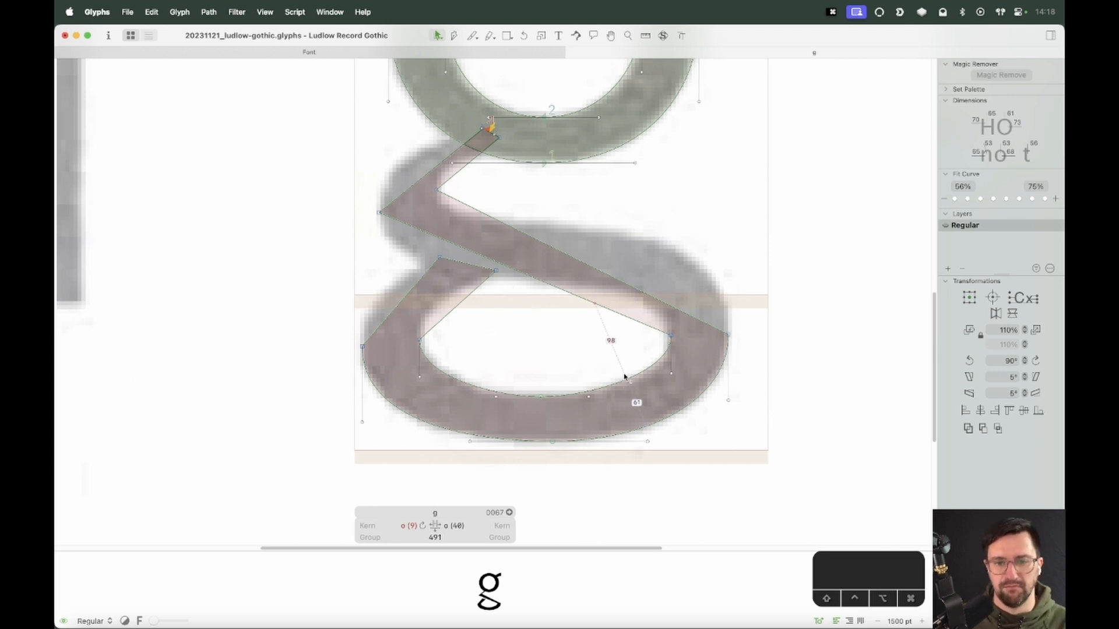
# Move the counter's lower handle 60 units left
pyautogui.keyDown('shift'); pyautogui.click(589, 398); pyautogui.keyUp('shift')
pyautogui.hotkey('shift', 'Left')
pyautogui.hotkey('shift', 'Left')
pyautogui.hotkey('shift', 'Left')
pyautogui.hotkey('shift', 'Left')
pyautogui.hotkey('shift', 'Left')
pyautogui.hotkey('shift', 'Left')
pyautogui.hotkey('shift', 'Left')
pyautogui.hotkey('shift', 'Left')
pyautogui.hotkey('shift', 'Left')
pyautogui.hotkey('shift', 'Left')
pyautogui.hotkey('shift', 'Left')
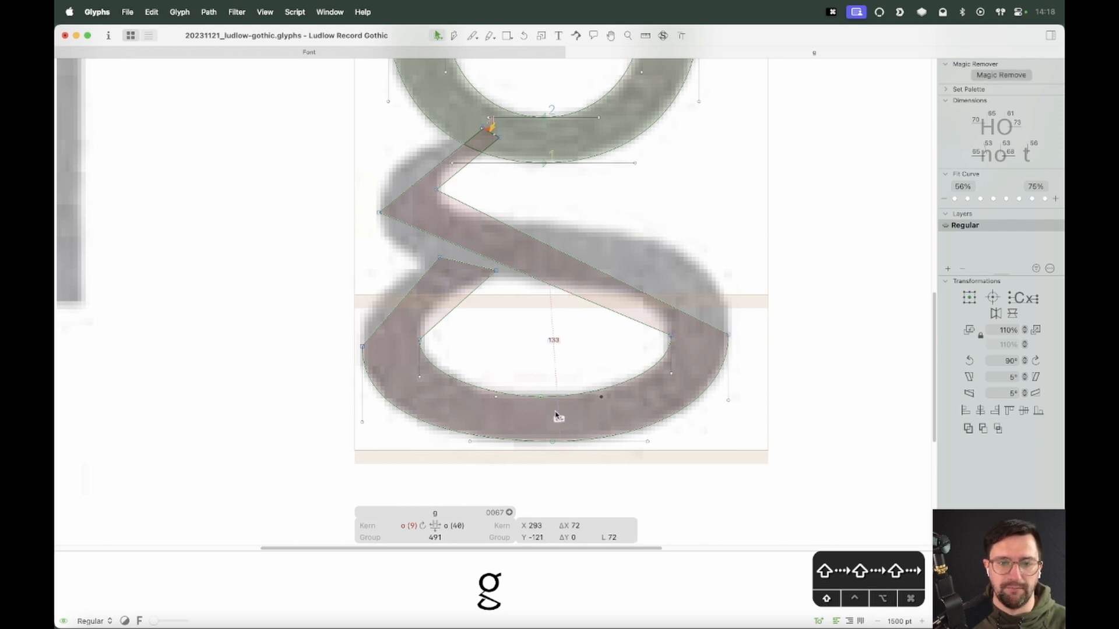
pyautogui.hotkey('shift', 'Left')
pyautogui.hotkey('shift', 'Left')
pyautogui.hotkey('shift', 'Left')
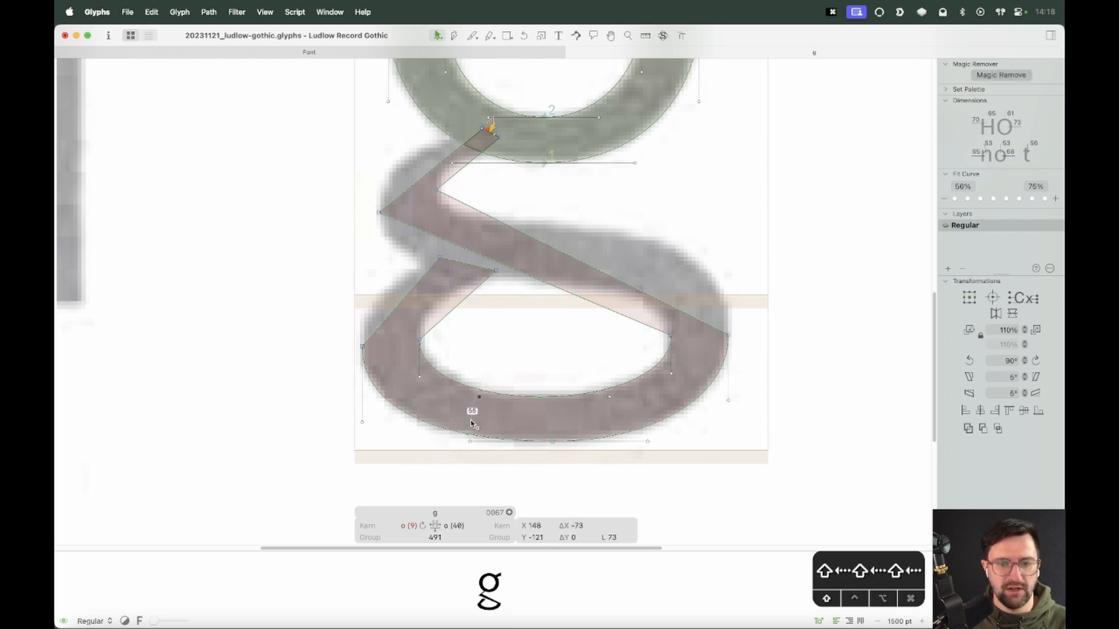
# Raise the counter's left handle 20 units and shift its bottom handle 20 units further left
pyautogui.click(484, 356)
pyautogui.click(429, 368)
pyautogui.click(459, 353)
pyautogui.click(419, 376)
pyautogui.hotkey('shift', 'Up')
pyautogui.hotkey('shift', 'Up')
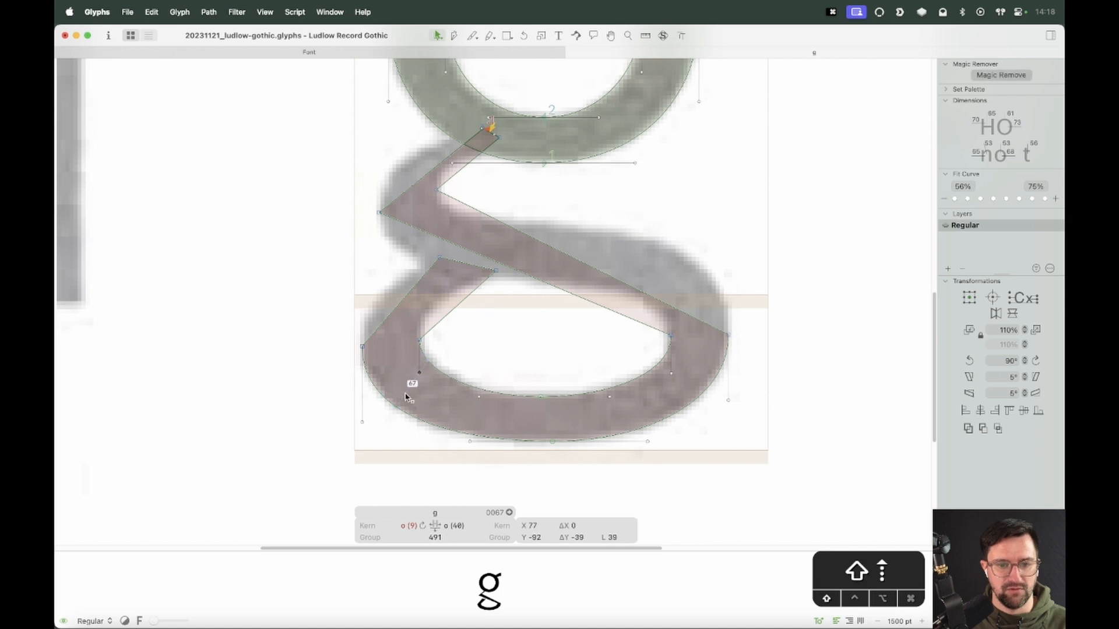
pyautogui.click(521, 376)
pyautogui.click(479, 397)
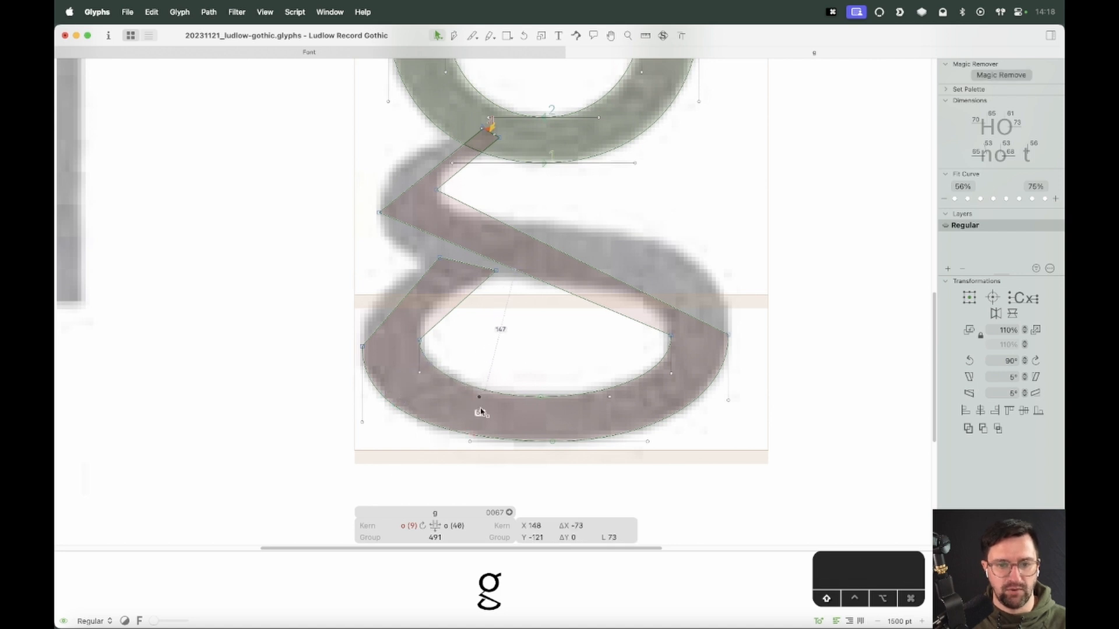
pyautogui.hotkey('shift', 'Left')
pyautogui.hotkey('shift', 'Left')
# Update the g's metrics from its metrics keys
pyautogui.click(531, 361)
pyautogui.press('ctrl+super+m')
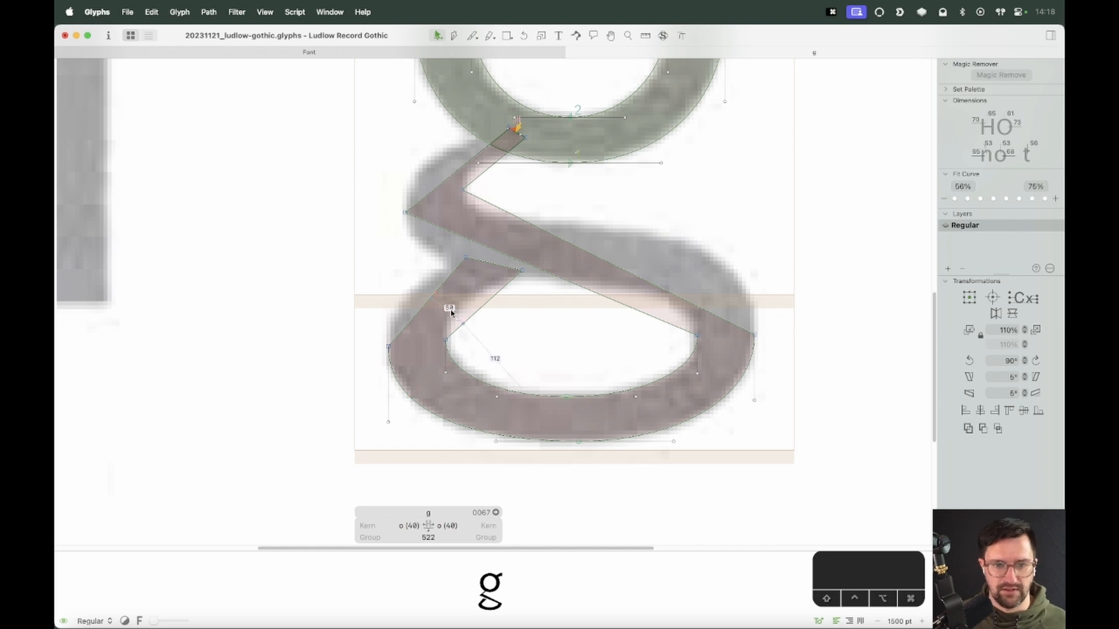
# Curve the outer segment where the loop meets the link and raise its handle 10 units along the scan
pyautogui.press('z')
pyautogui.moveTo(550, 216); pyautogui.dragTo(367, 406)
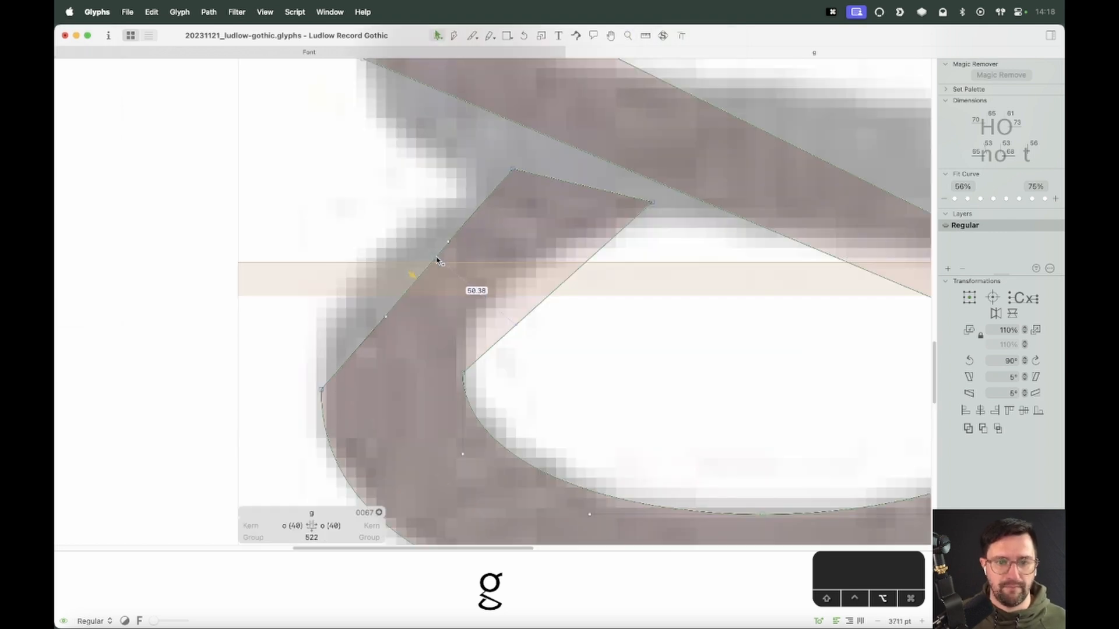
pyautogui.keyDown('alt'); pyautogui.click(421, 272); pyautogui.keyUp('alt')
pyautogui.moveTo(384, 318); pyautogui.dragTo(323, 302)
pyautogui.hotkey('shift', 'Up')
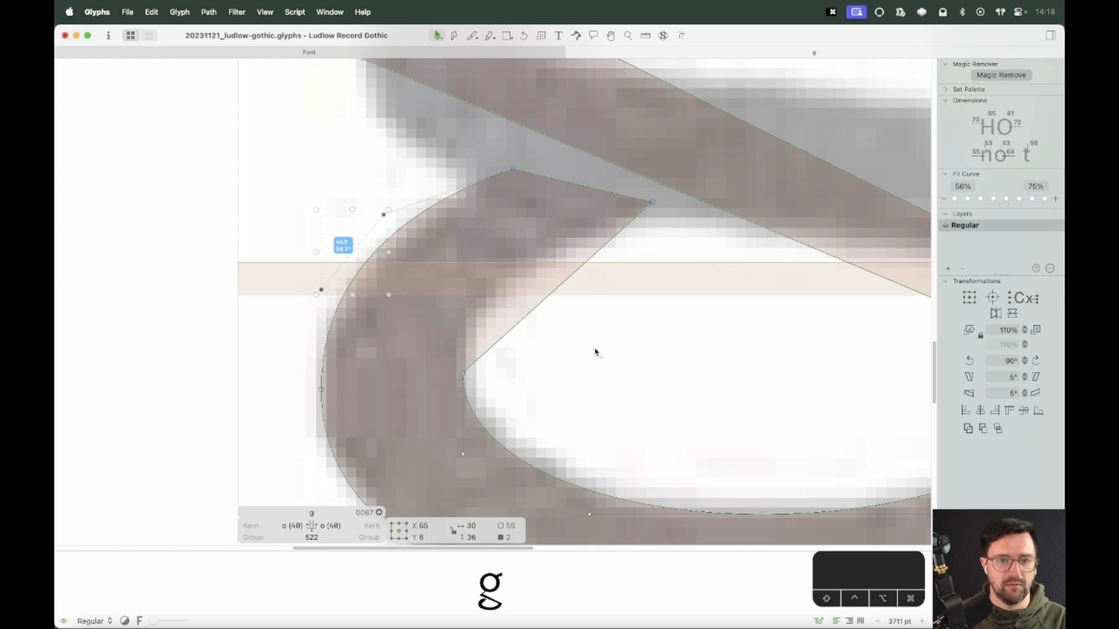
pyautogui.click(596, 350)
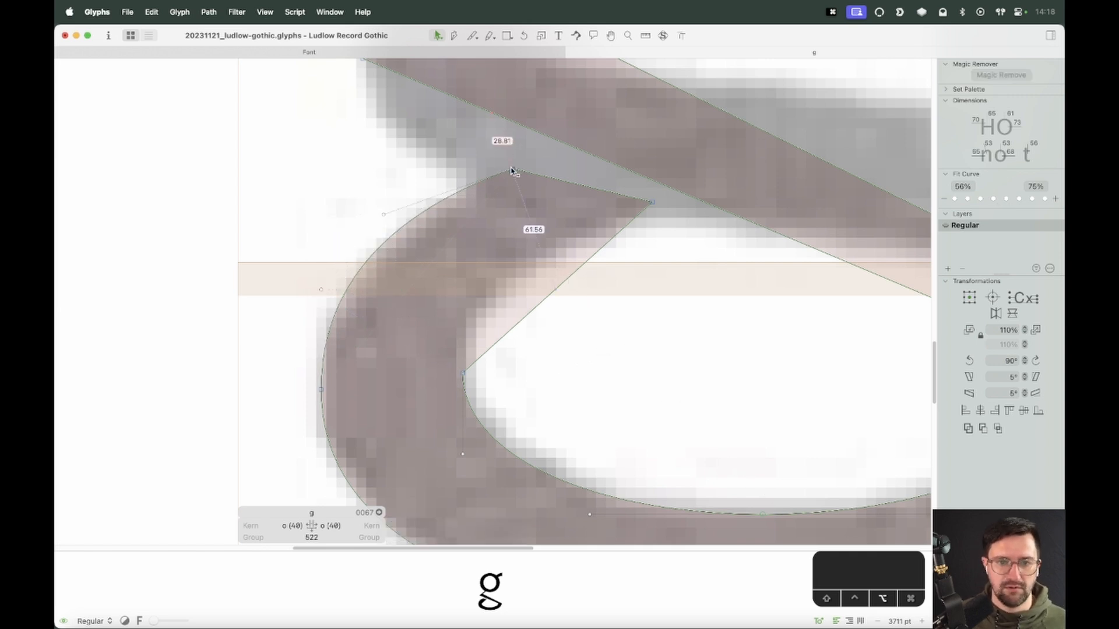
# Move the link's upper inner corner point slightly right
pyautogui.moveTo(513, 169); pyautogui.dragTo(542, 170)
pyautogui.click(577, 334)
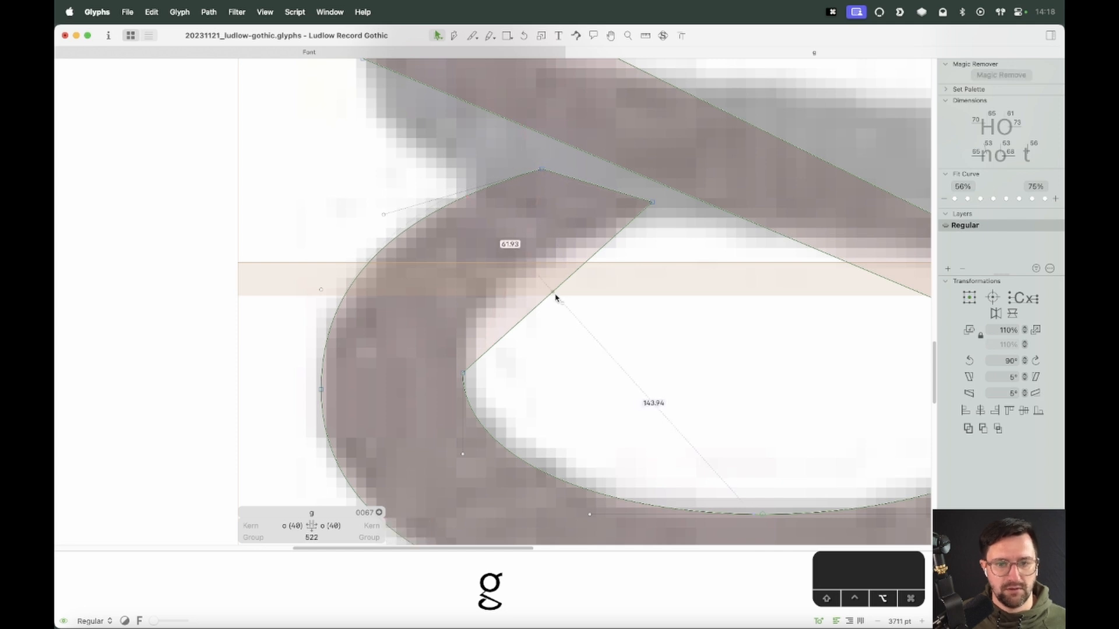
pyautogui.moveTo(567, 280); pyautogui.dragTo(477, 219)
pyautogui.press('super+z')
# Curve the link's inner edge into the counter and nudge its handle to follow the scan
pyautogui.moveTo(627, 291); pyautogui.dragTo(573, 242)
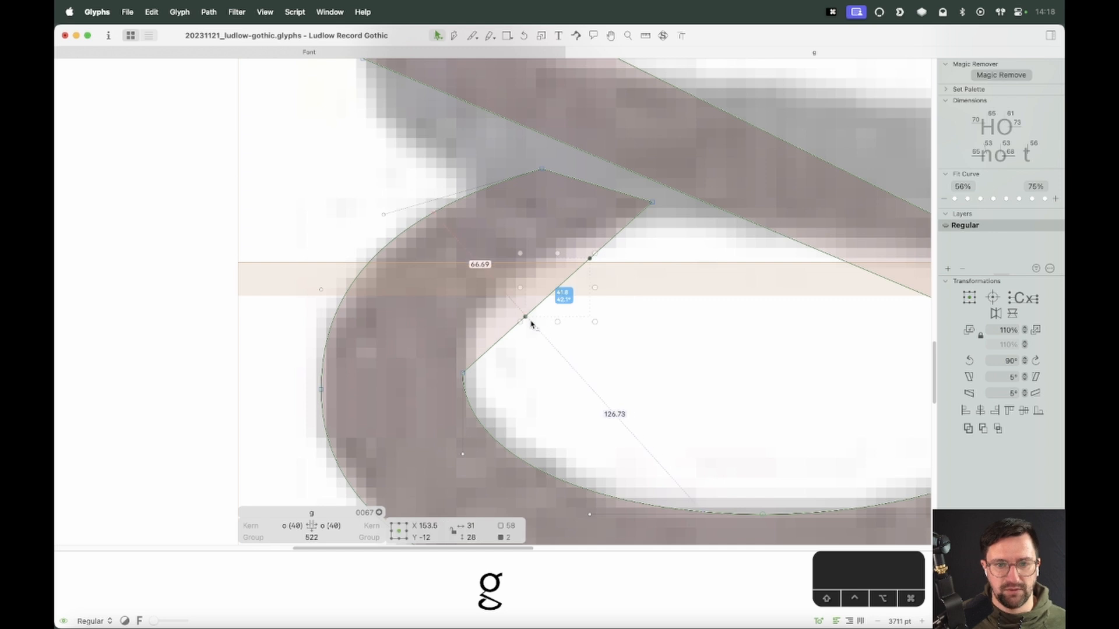
pyautogui.moveTo(525, 317); pyautogui.dragTo(460, 304)
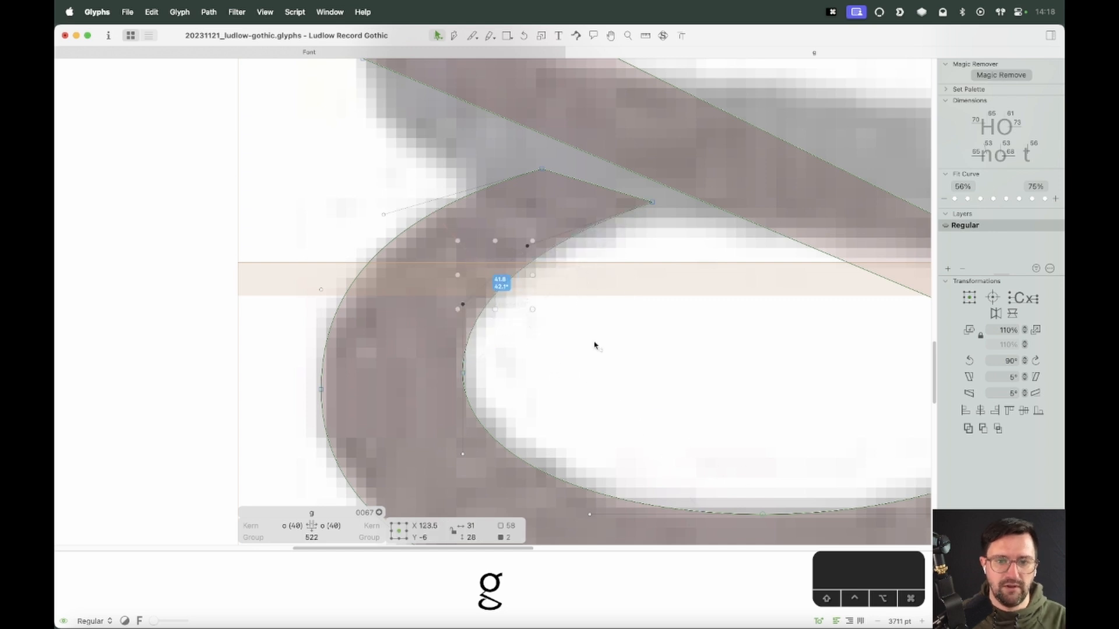
pyautogui.press('Down')
pyautogui.press('Up')
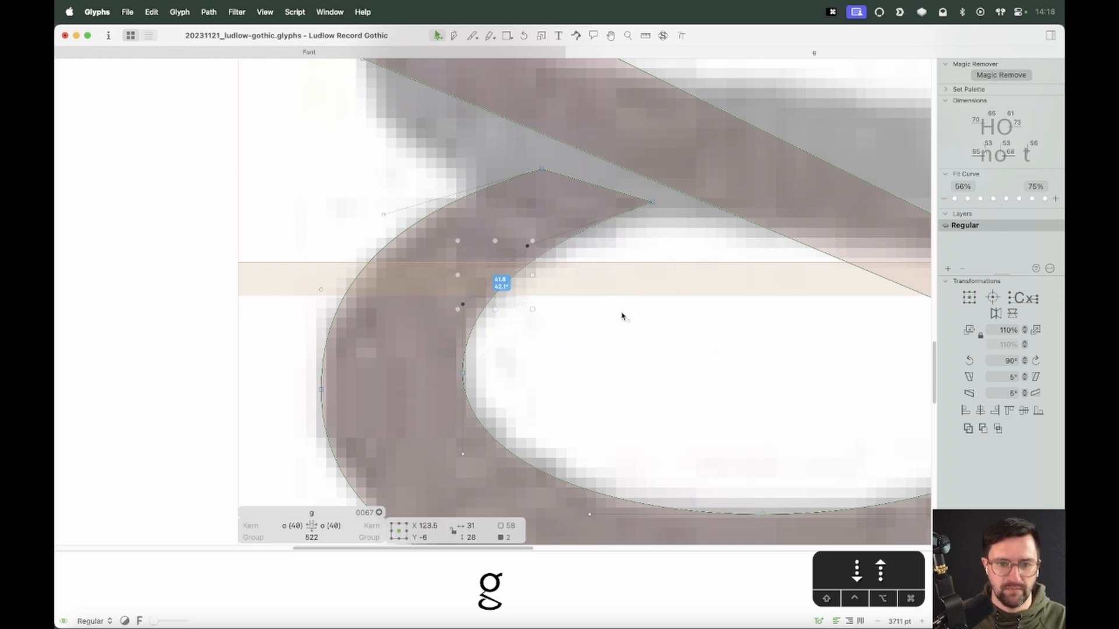
pyautogui.press('Up')
pyautogui.press('Up')
pyautogui.click(619, 348)
# Move the corner point where the link's upper edge meets the stroke slightly right
pyautogui.click(463, 373)
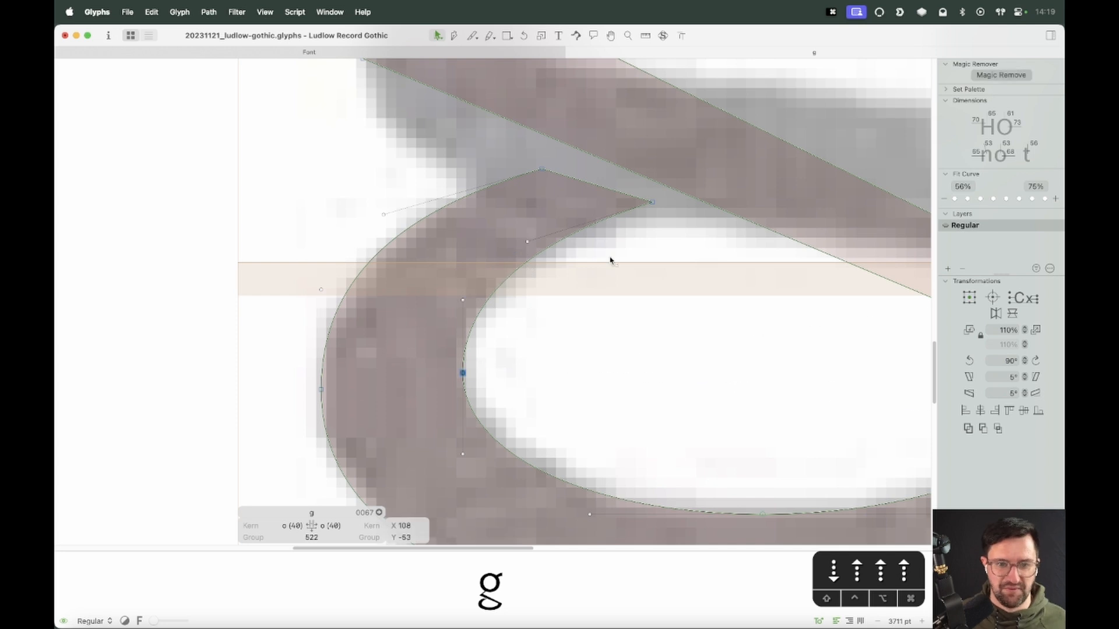
pyautogui.keyDown('alt'); pyautogui.click(648, 201); pyautogui.keyUp('alt')
pyautogui.moveTo(652, 203); pyautogui.dragTo(665, 207)
pyautogui.click(647, 245)
# Zoom out and preview the filled g to inspect the loop's shape
pyautogui.press('super+minus')
pyautogui.press('super+minus')
pyautogui.press('super+minus')
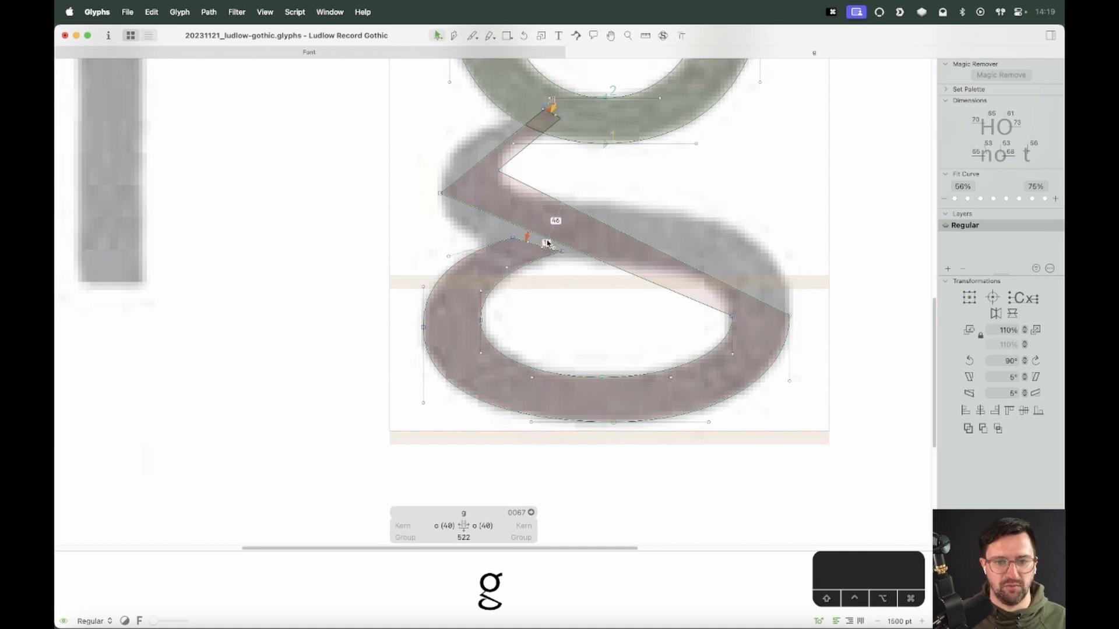
pyautogui.press('BackSpace')
pyautogui.press('space')
pyautogui.moveTo(605, 324); pyautogui.dragTo(571, 339)
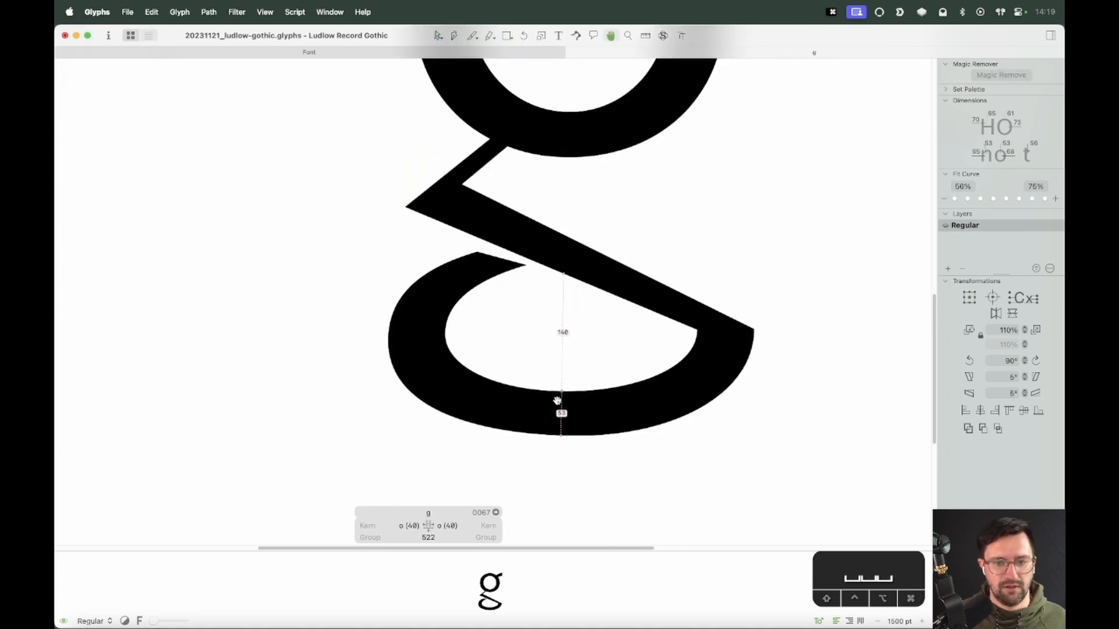
pyautogui.hotkey('shift', 'space')
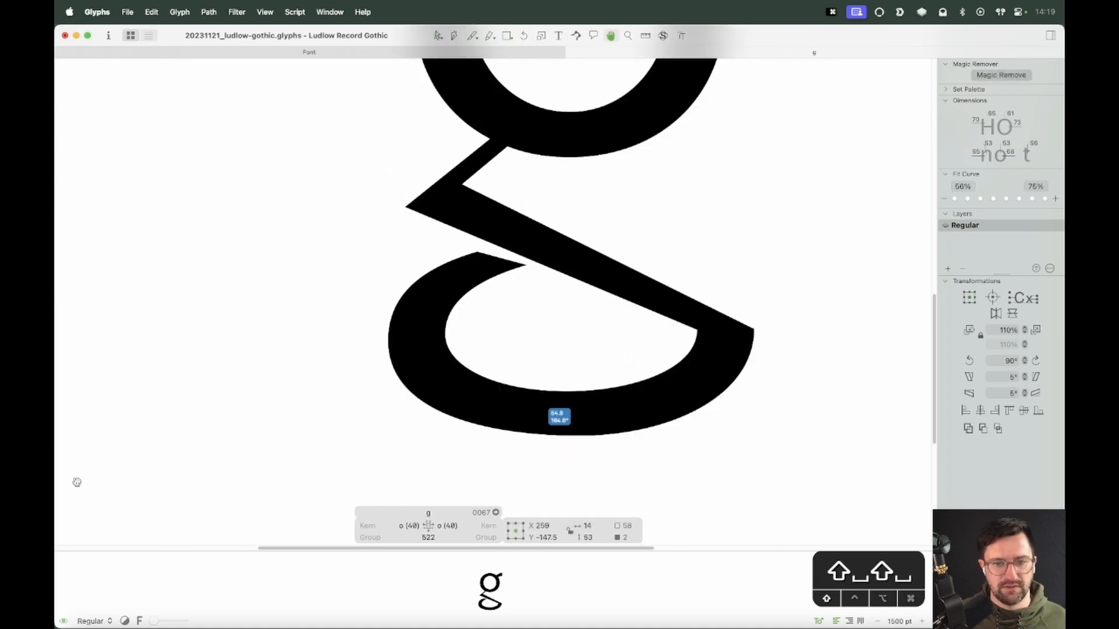
pyautogui.hotkey('shift', 'Right')
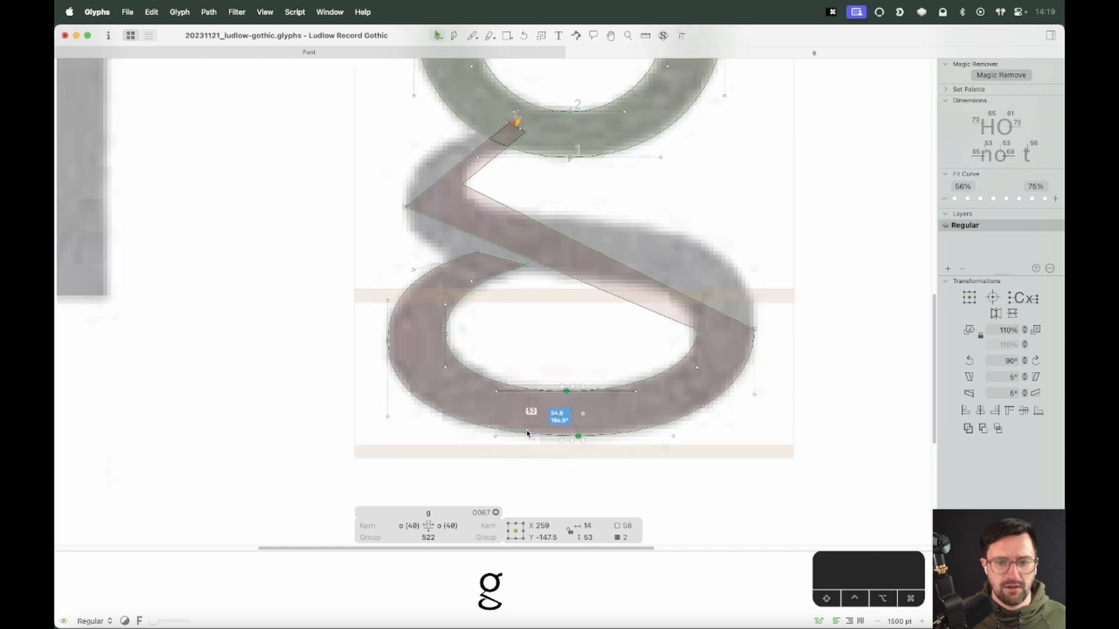
# Nudge the loop's bottom point horizontally along its handles to match the scan
pyautogui.click(551, 426)
pyautogui.click(578, 436)
pyautogui.hotkey('alt', 'shift', 'Left')
pyautogui.hotkey('alt', 'shift', 'Left')
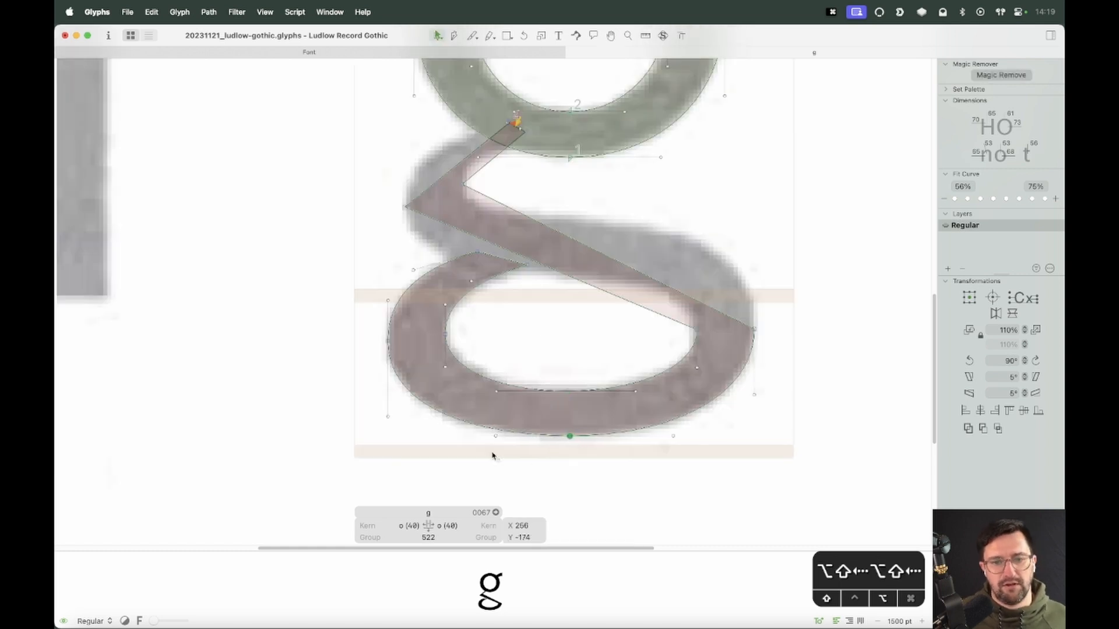
pyautogui.hotkey('alt', 'Right')
pyautogui.hotkey('alt', 'Right')
pyautogui.hotkey('alt', 'Right')
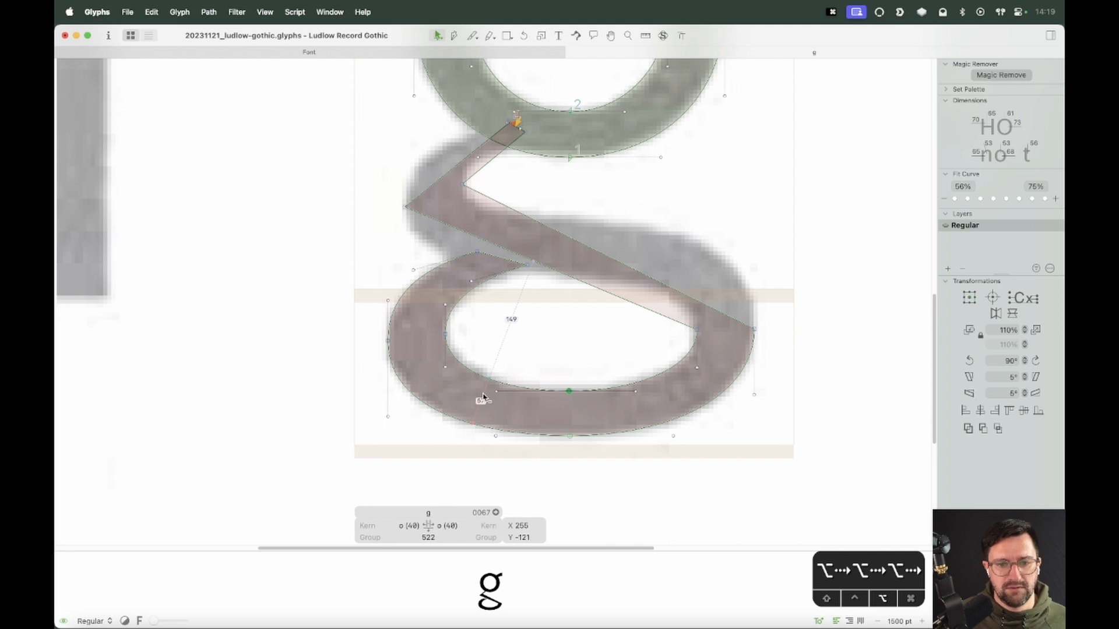
# Shift the loop's outer bottom-left handle 10 units left
pyautogui.moveTo(585, 380); pyautogui.dragTo(558, 472)
pyautogui.click(558, 473)
pyautogui.press('space')
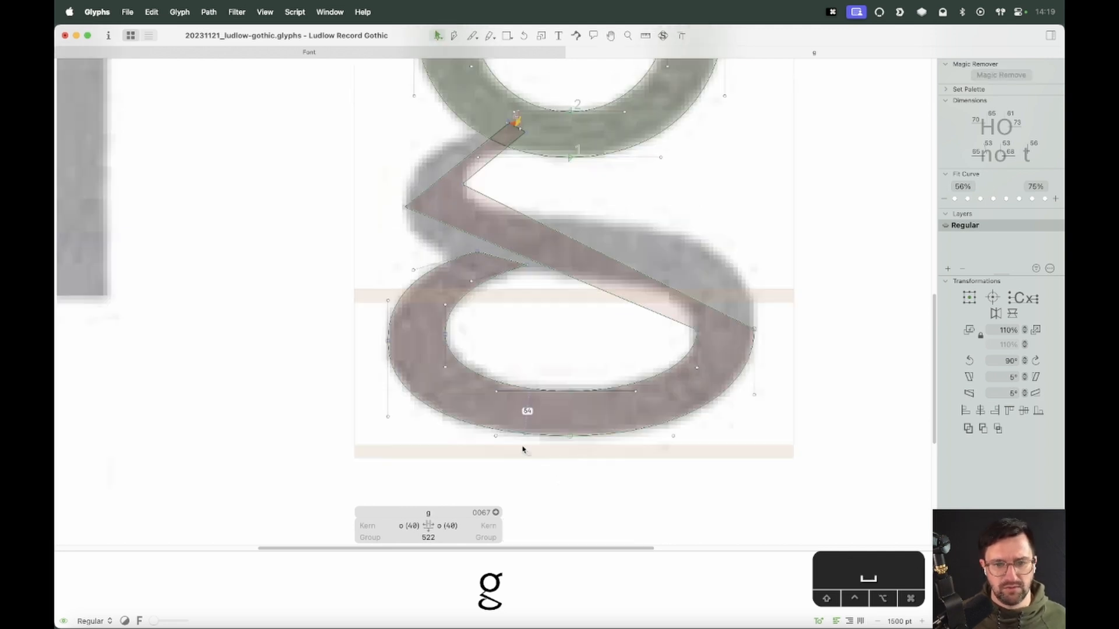
pyautogui.click(496, 436)
pyautogui.hotkey('shift', 'space')
pyautogui.hotkey('shift', 'Left')
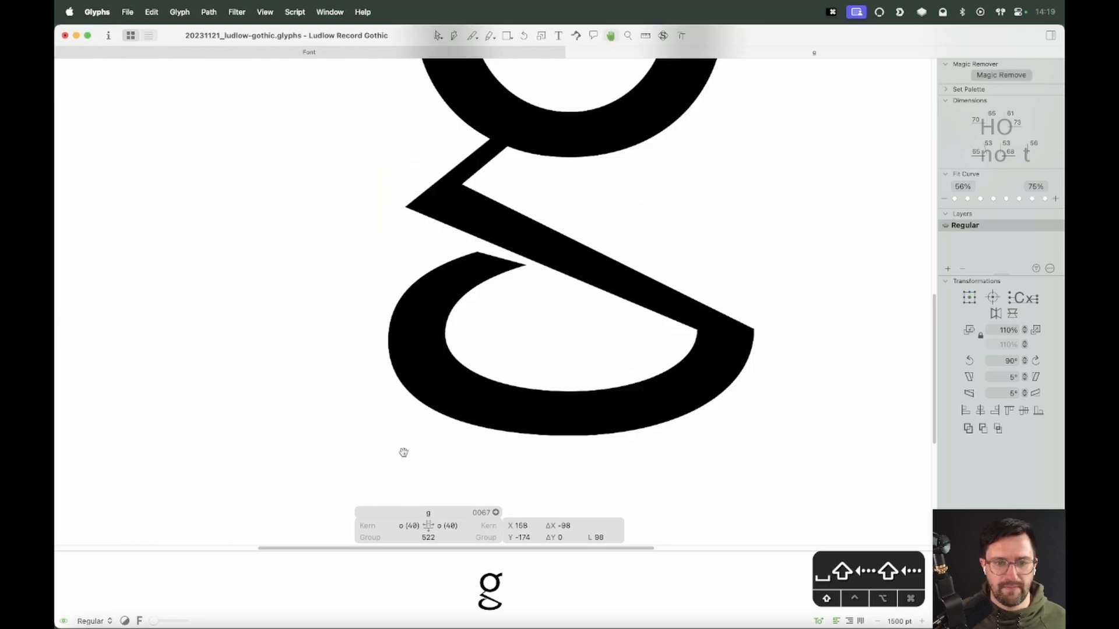
pyautogui.click(673, 436)
pyautogui.hotkey('shift', 'space')
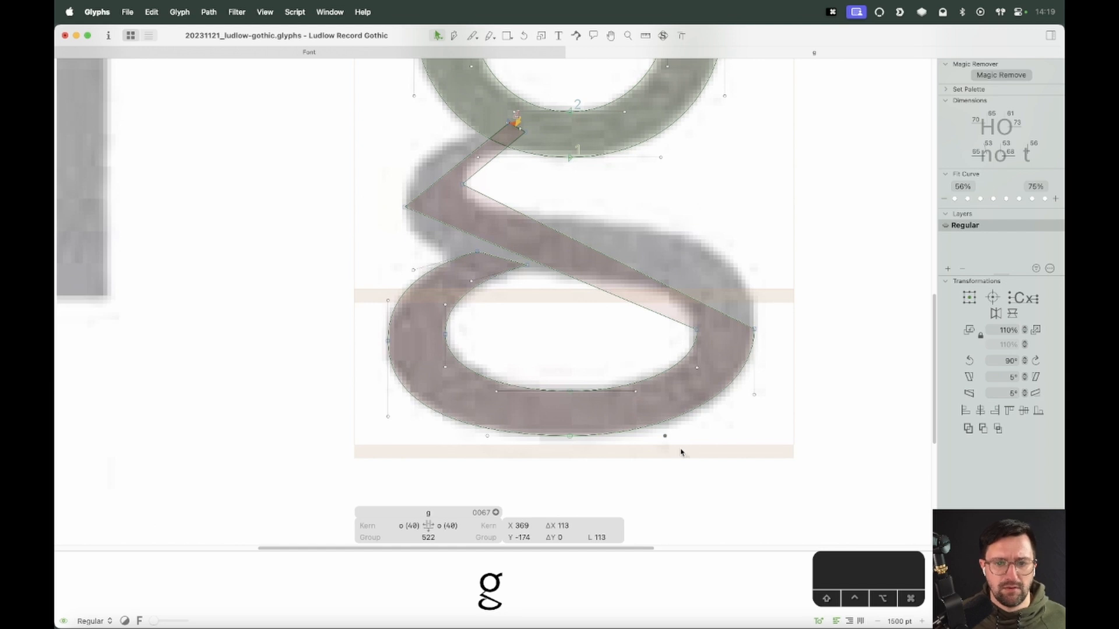
# Adjust the loop's inner bottom handle and raise the outer left handles 20 units to fit the scan
pyautogui.click(496, 391)
pyautogui.hotkey('shift', 'Right')
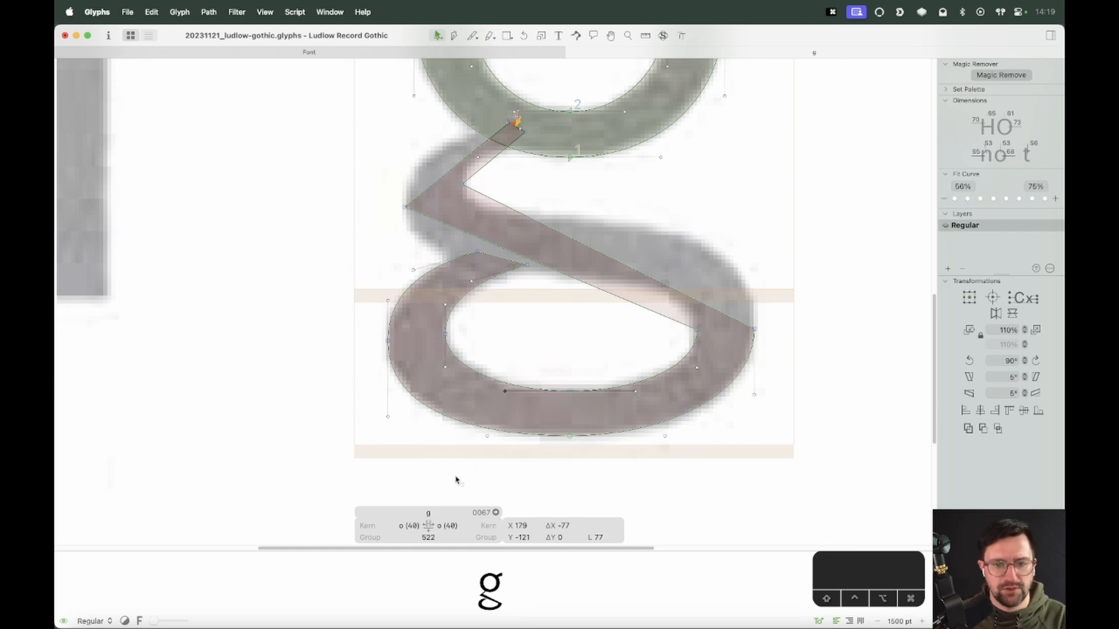
pyautogui.click(501, 436)
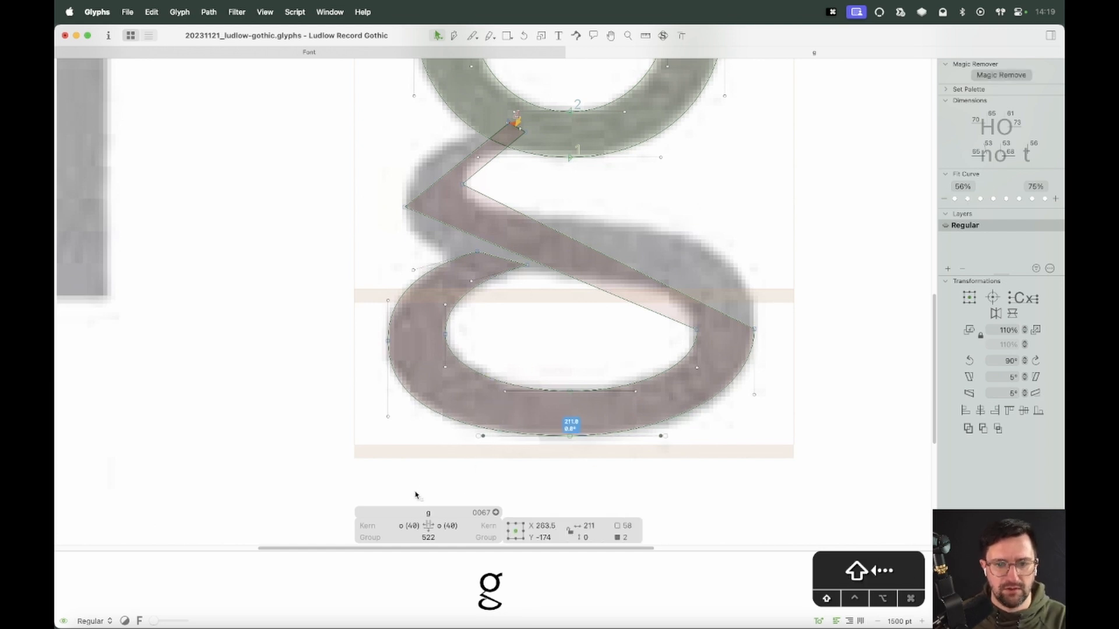
pyautogui.moveTo(458, 368); pyautogui.dragTo(357, 445)
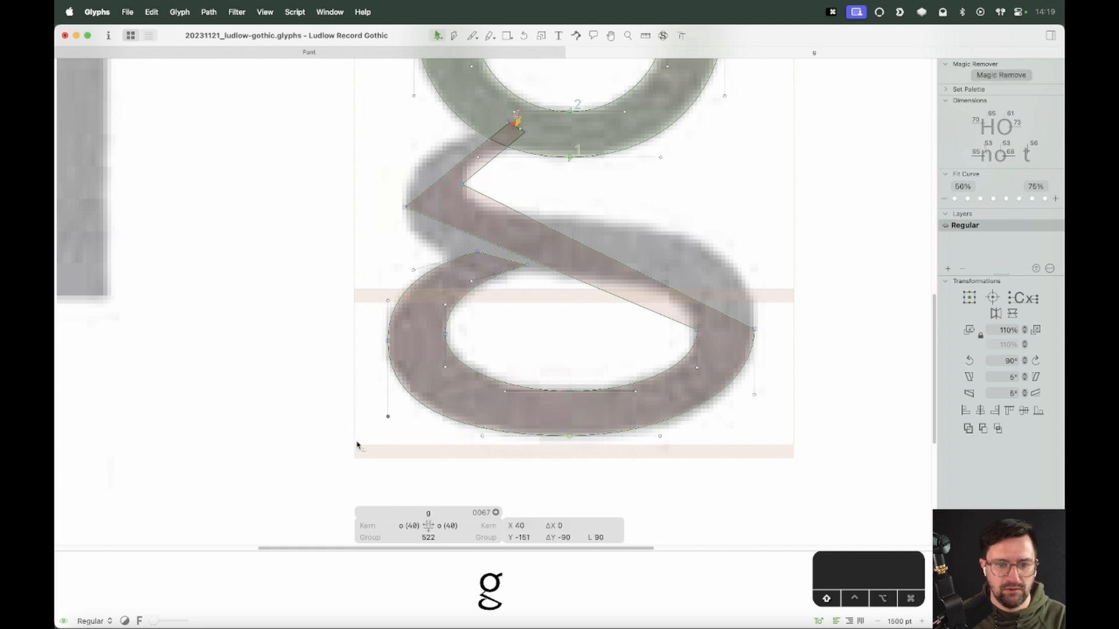
pyautogui.hotkey('shift', 'Up')
pyautogui.hotkey('shift', 'Up')
pyautogui.moveTo(463, 347); pyautogui.dragTo(603, 412)
pyautogui.hotkey('shift', 'Up')
pyautogui.hotkey('shift', 'Left')
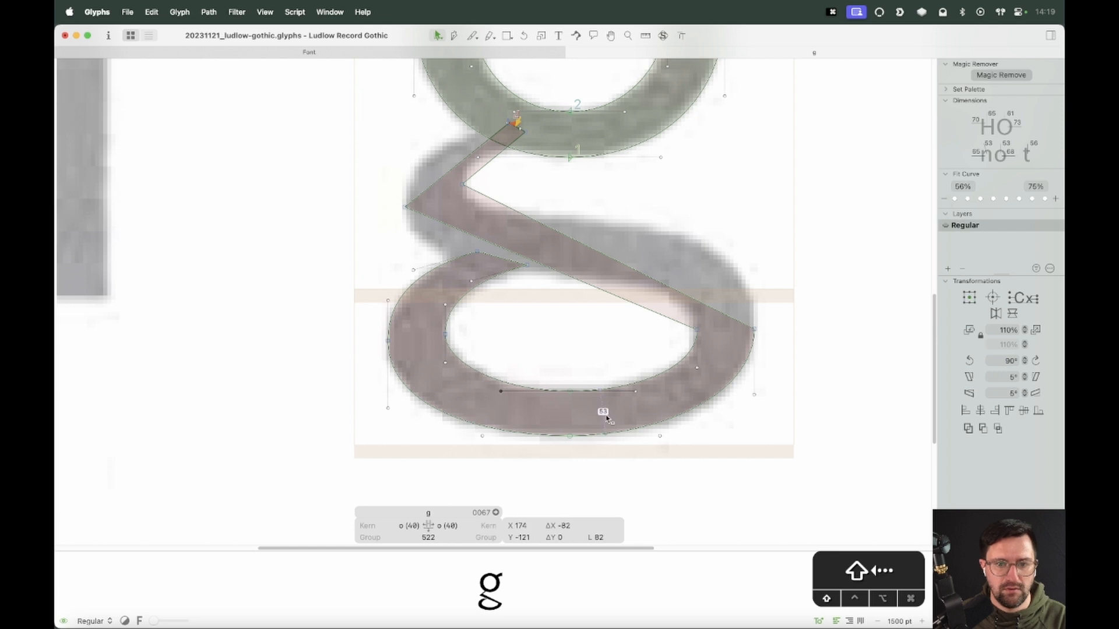
pyautogui.click(636, 392)
pyautogui.press('space')
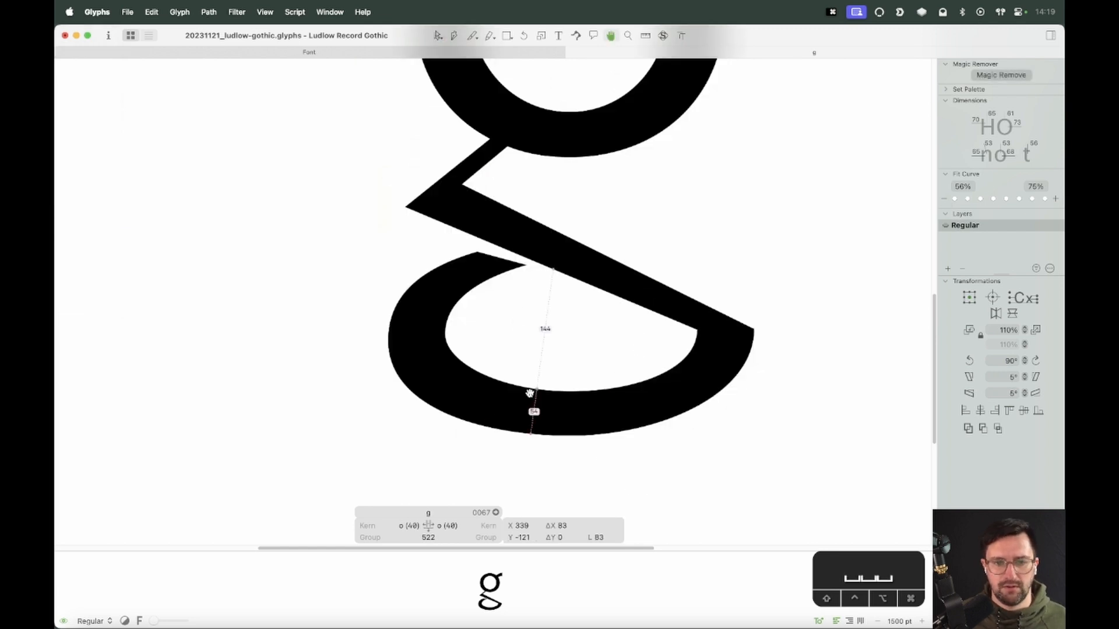
# Nudge the counter's left point 2 units right and 2 units up
pyautogui.click(445, 333)
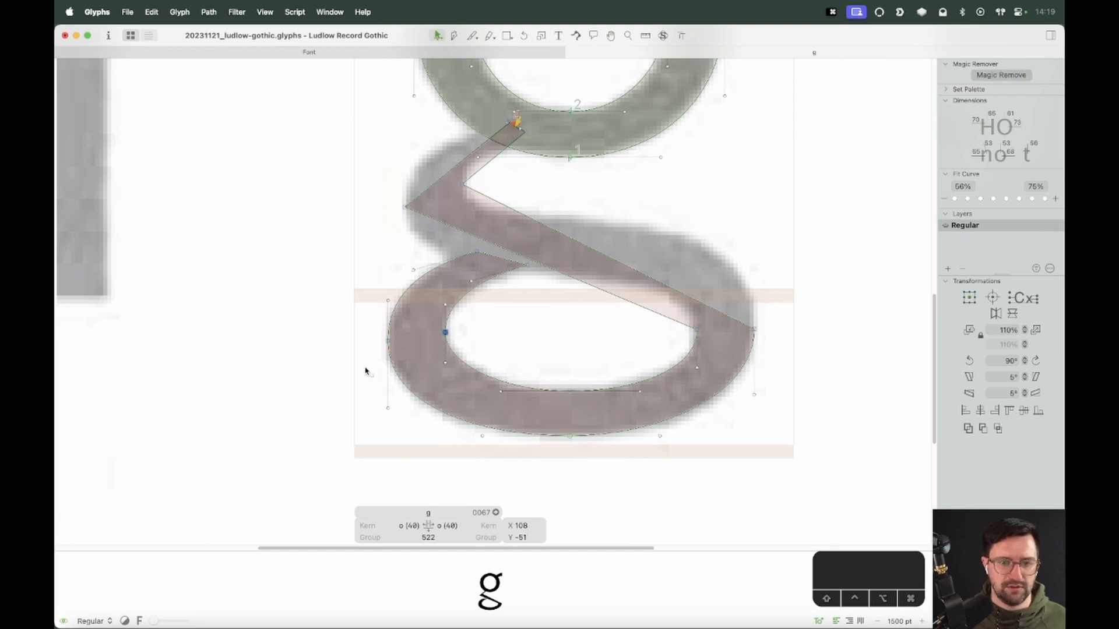
pyautogui.press('Right')
pyautogui.press('Right')
pyautogui.press('Up')
pyautogui.press('Up')
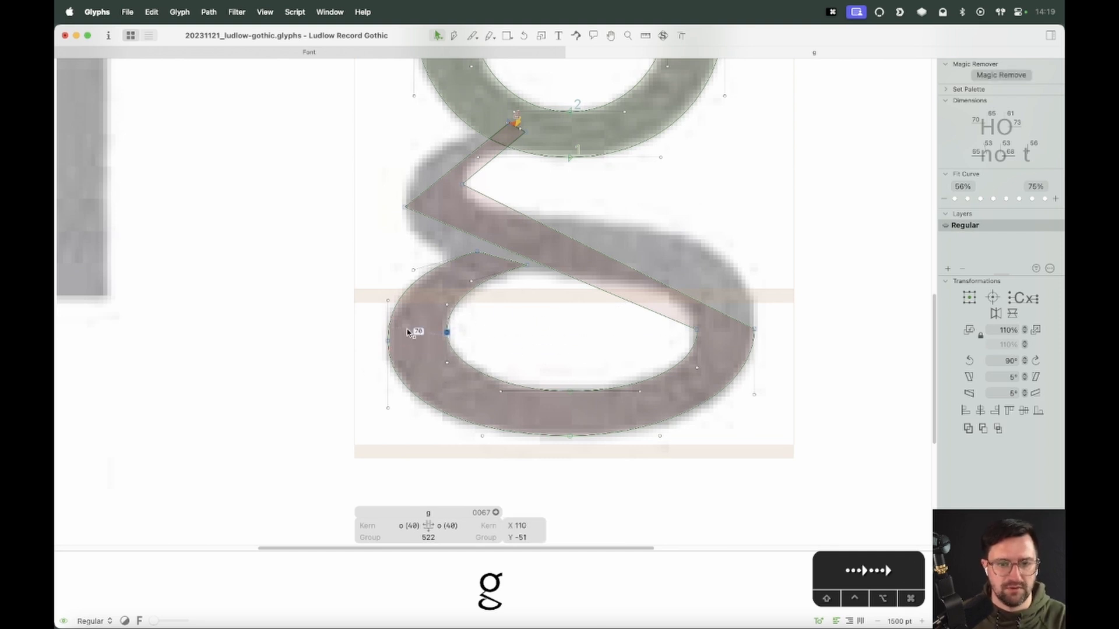
pyautogui.moveTo(544, 322); pyautogui.dragTo(340, 362)
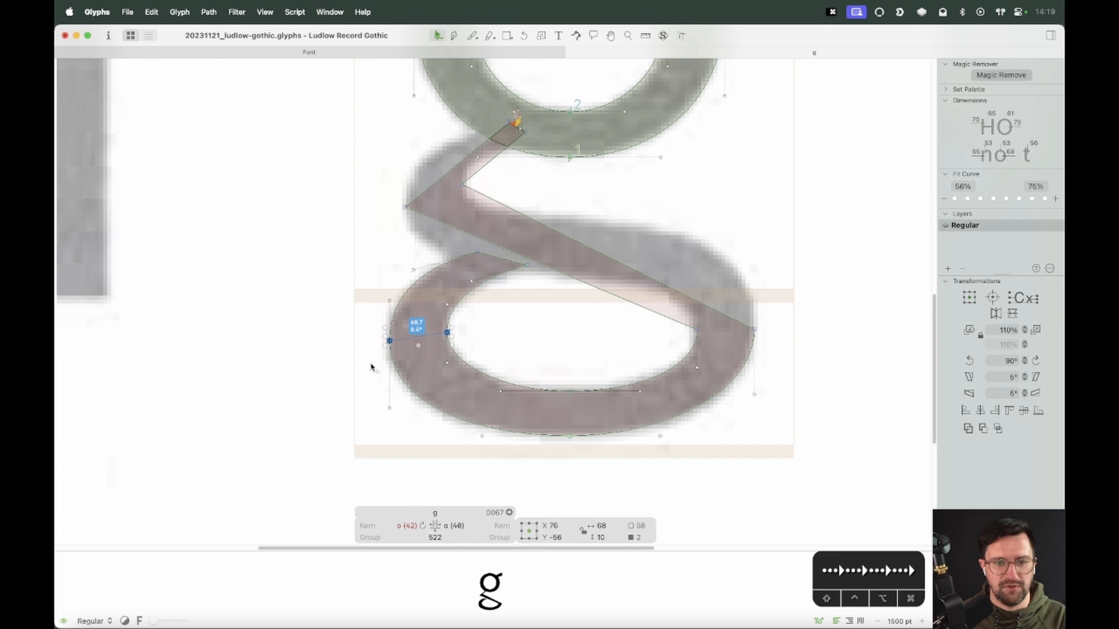
pyautogui.click(505, 342)
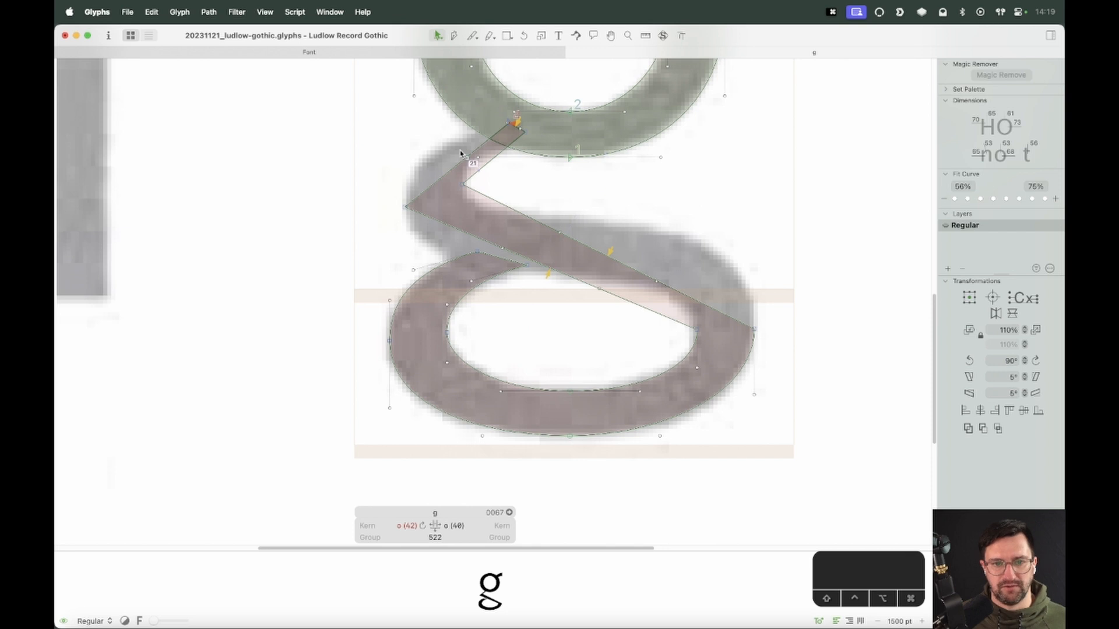
# Reshape the link's lower right end and make its node smooth so the link flows into the loop
pyautogui.moveTo(713, 314); pyautogui.dragTo(687, 322)
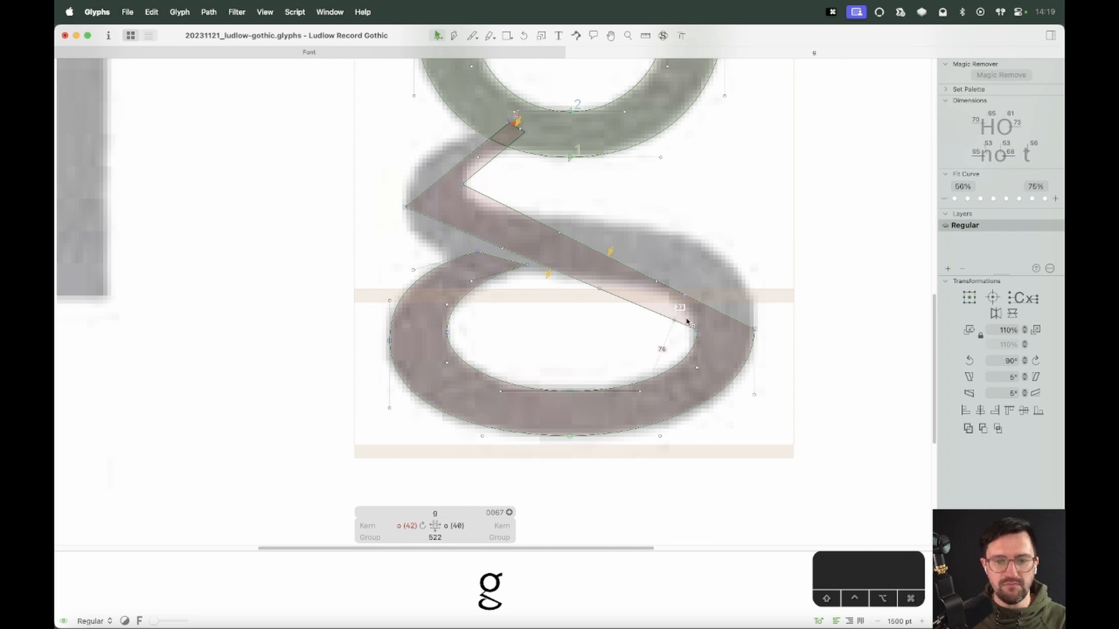
pyautogui.moveTo(676, 263); pyautogui.dragTo(594, 294)
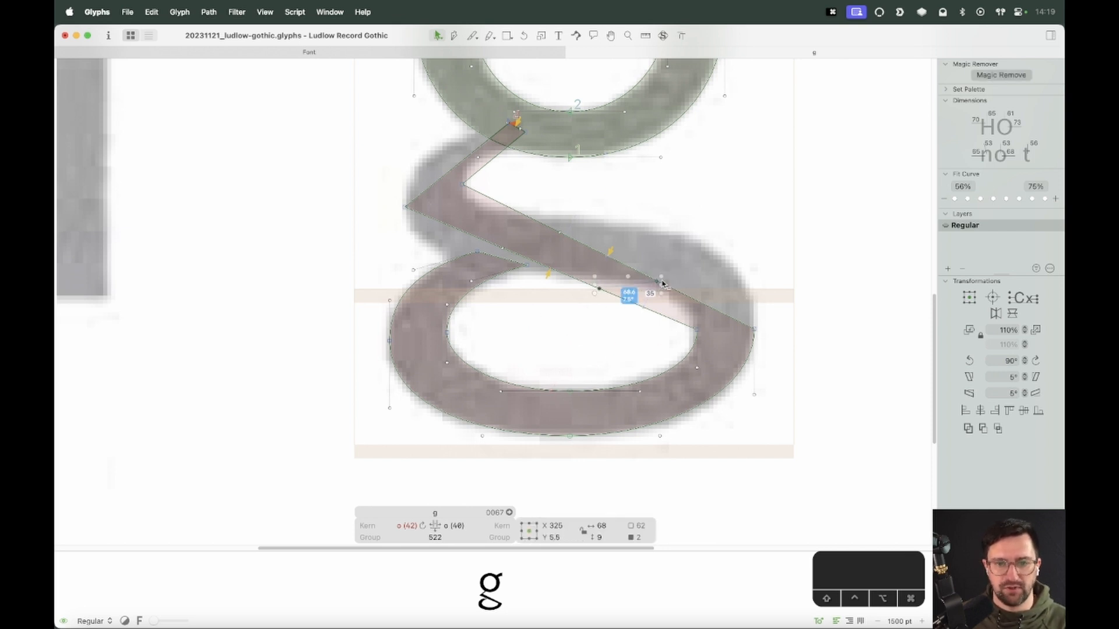
pyautogui.moveTo(662, 283)
pyautogui.mouseDown()
pyautogui.moveTo(753, 273)
pyautogui.moveTo(673, 314)
pyautogui.mouseUp()
pyautogui.press('Right')
pyautogui.press('Left')
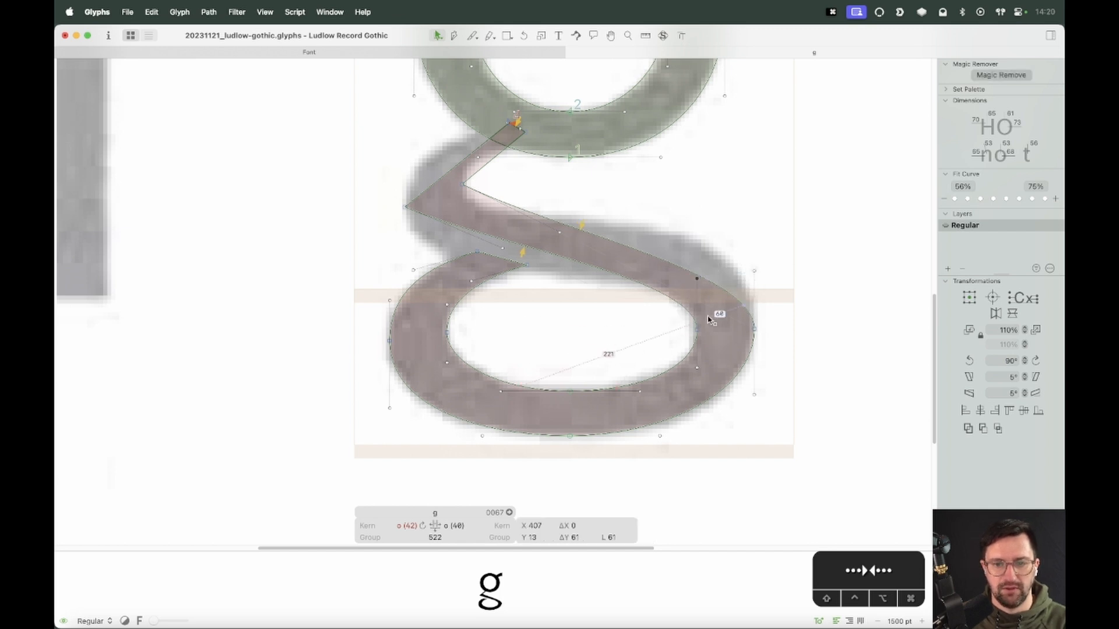
pyautogui.moveTo(792, 318); pyautogui.dragTo(625, 343)
pyautogui.press('Return')
pyautogui.click(626, 344)
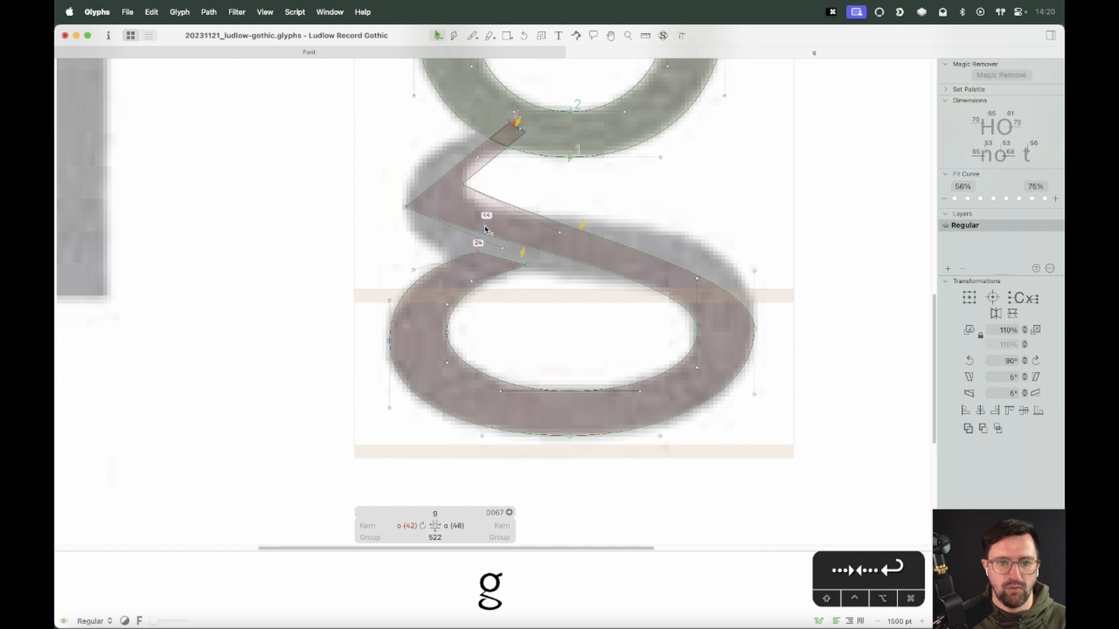
# Move the link's lower-left edge point down to round the link along the scan
pyautogui.moveTo(505, 251); pyautogui.dragTo(403, 255)
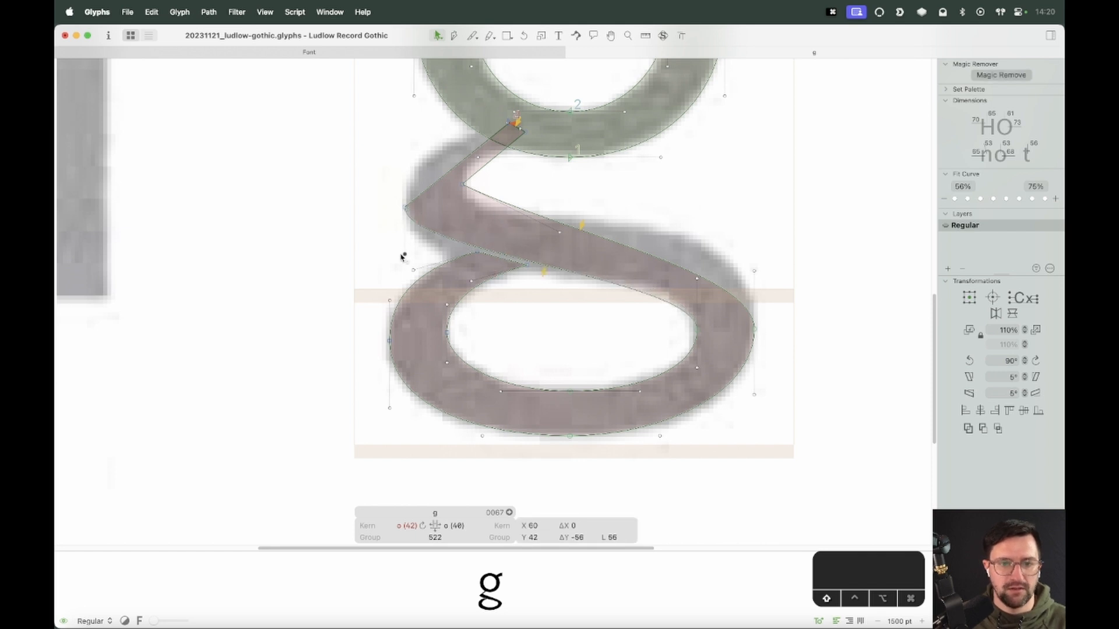
pyautogui.moveTo(560, 233)
pyautogui.mouseDown()
pyautogui.moveTo(466, 239)
pyautogui.moveTo(405, 281)
pyautogui.mouseUp()
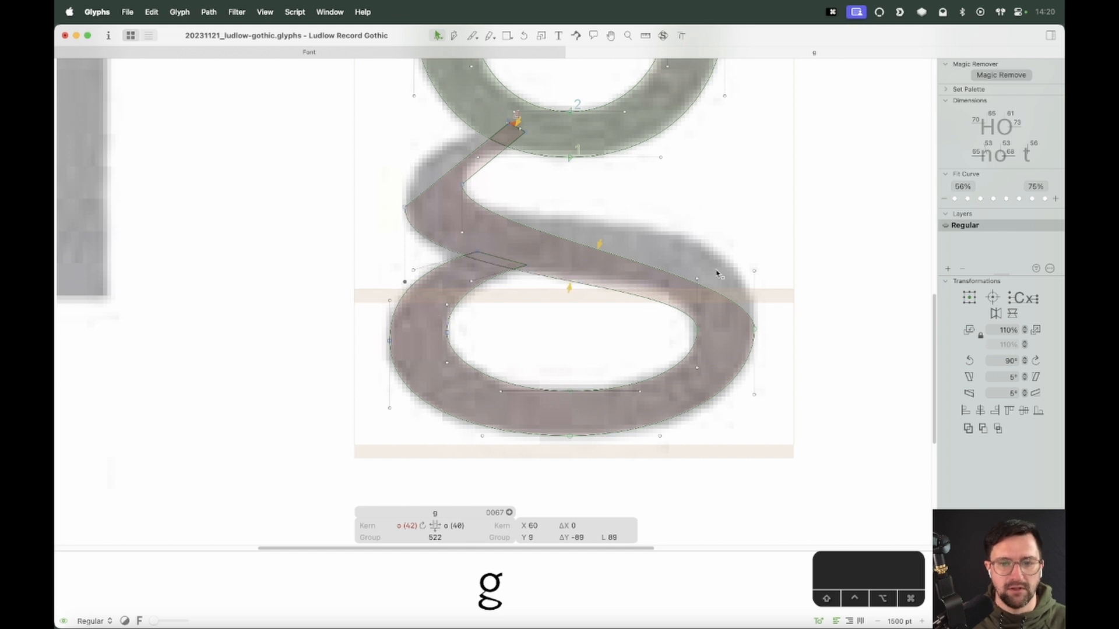
pyautogui.moveTo(697, 283); pyautogui.dragTo(695, 272)
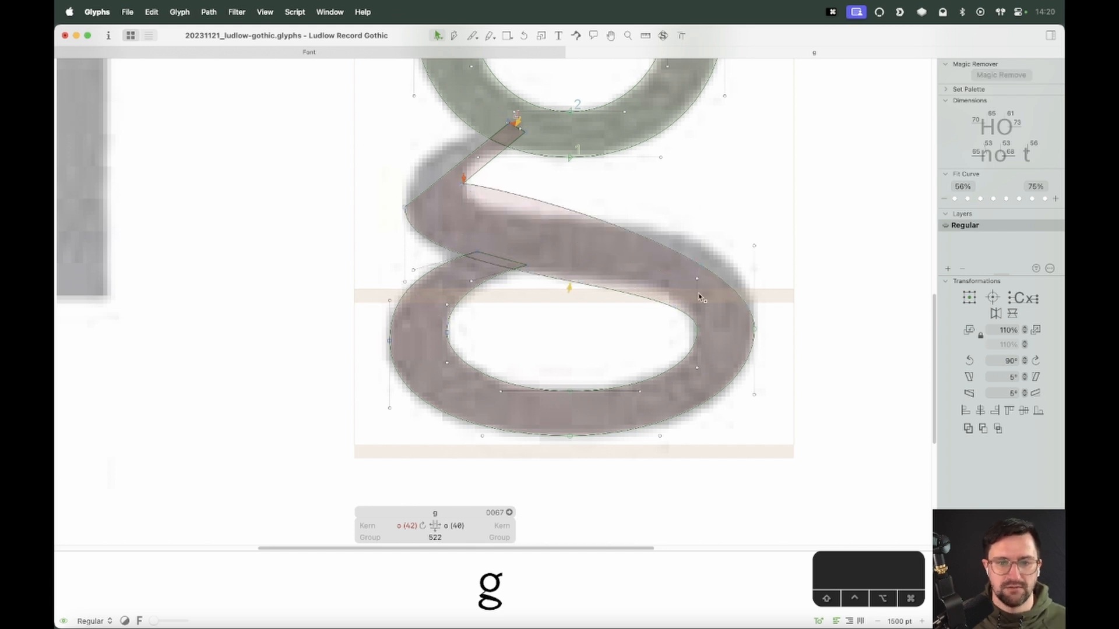
pyautogui.press('super+z')
pyautogui.click(697, 280)
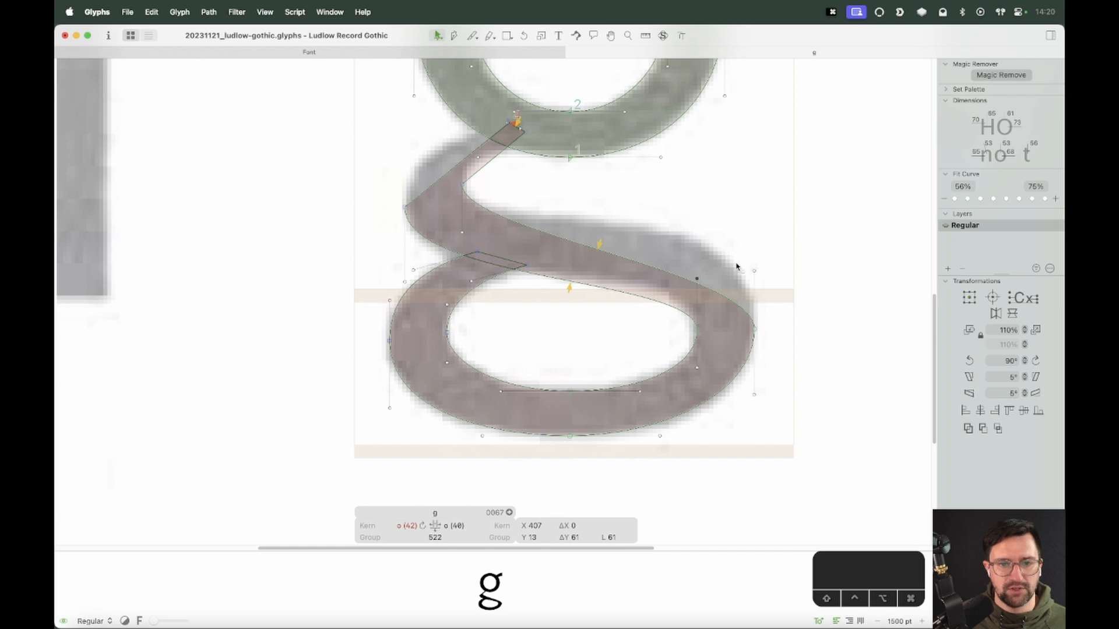
# Drag the link's upper edge handles to curve it smoothly into the loop's outer contour
pyautogui.moveTo(754, 272); pyautogui.dragTo(754, 171)
pyautogui.moveTo(462, 212); pyautogui.dragTo(462, 255)
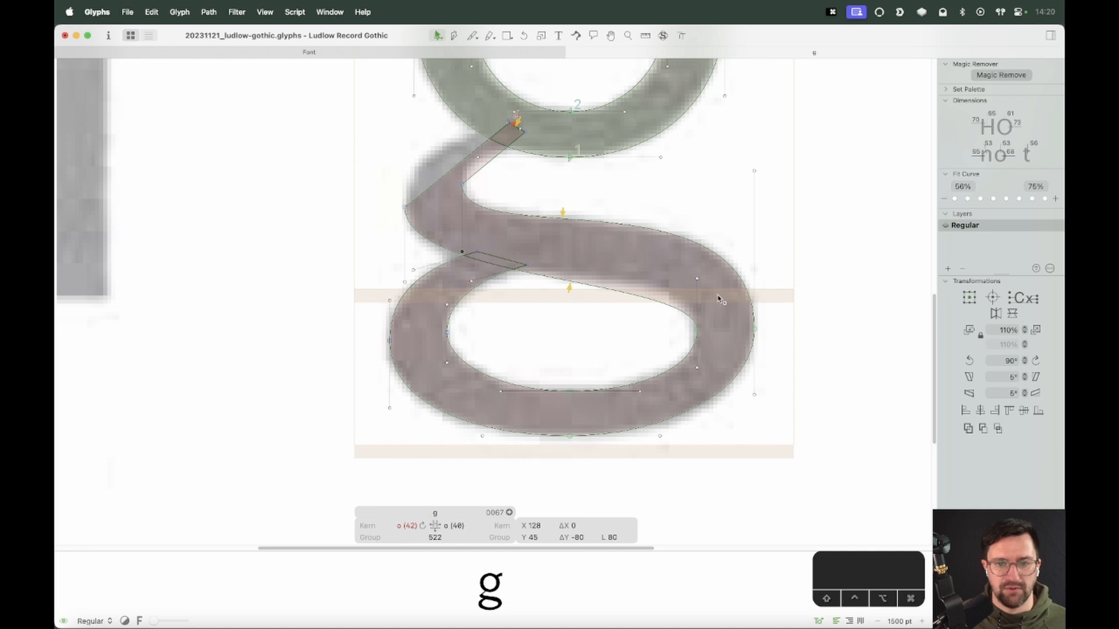
# Drag the handles of the link's lower edge so the curve follows the inner top of the loop in the scan
pyautogui.click(697, 282)
pyautogui.moveTo(701, 281); pyautogui.dragTo(697, 248)
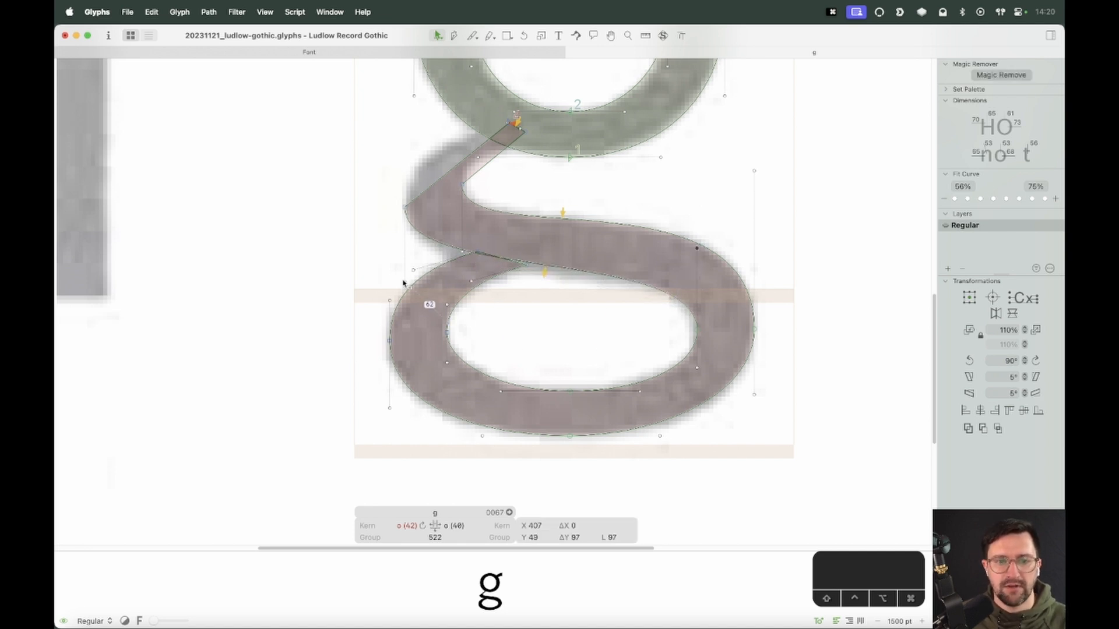
pyautogui.moveTo(406, 284); pyautogui.dragTo(404, 307)
pyautogui.moveTo(734, 243); pyautogui.dragTo(663, 314)
pyautogui.hotkey('shift', 'Up')
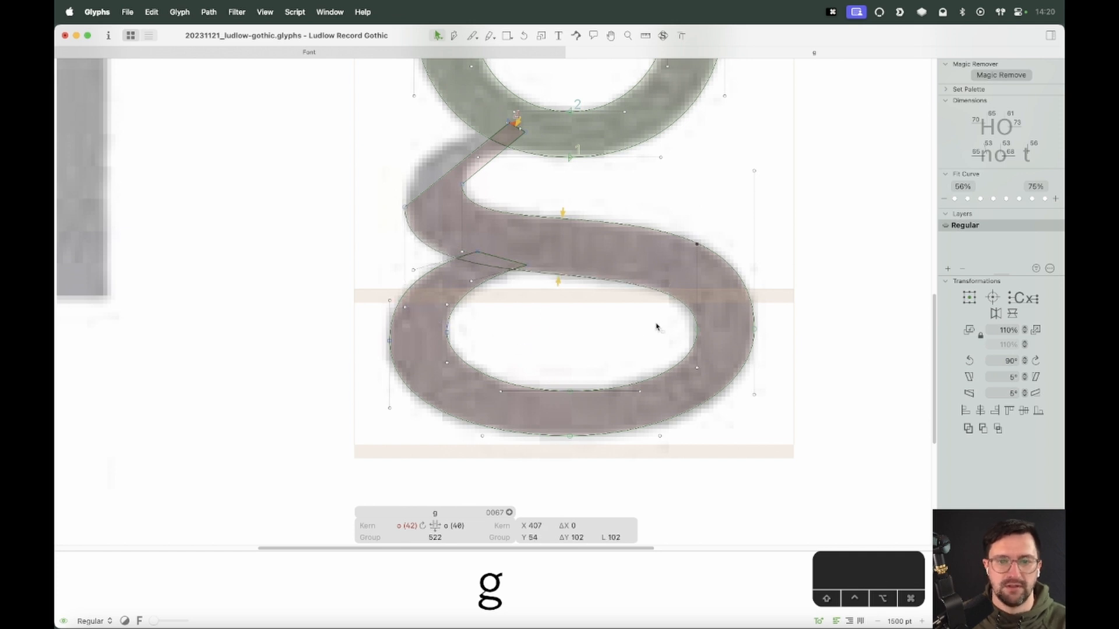
# Nudge the lower edge's handles up a few units to refine the curve and preview the filled shape
pyautogui.moveTo(414, 302); pyautogui.dragTo(399, 322)
pyautogui.hotkey('shift', 'Down')
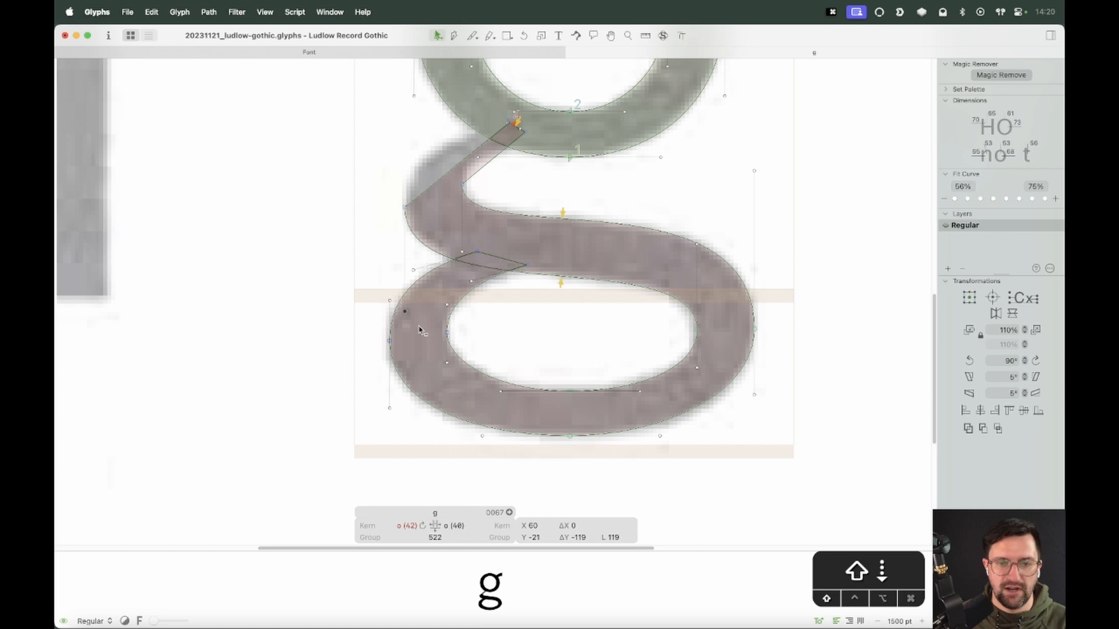
pyautogui.press('Up')
pyautogui.press('Up')
pyautogui.moveTo(707, 226); pyautogui.dragTo(680, 273)
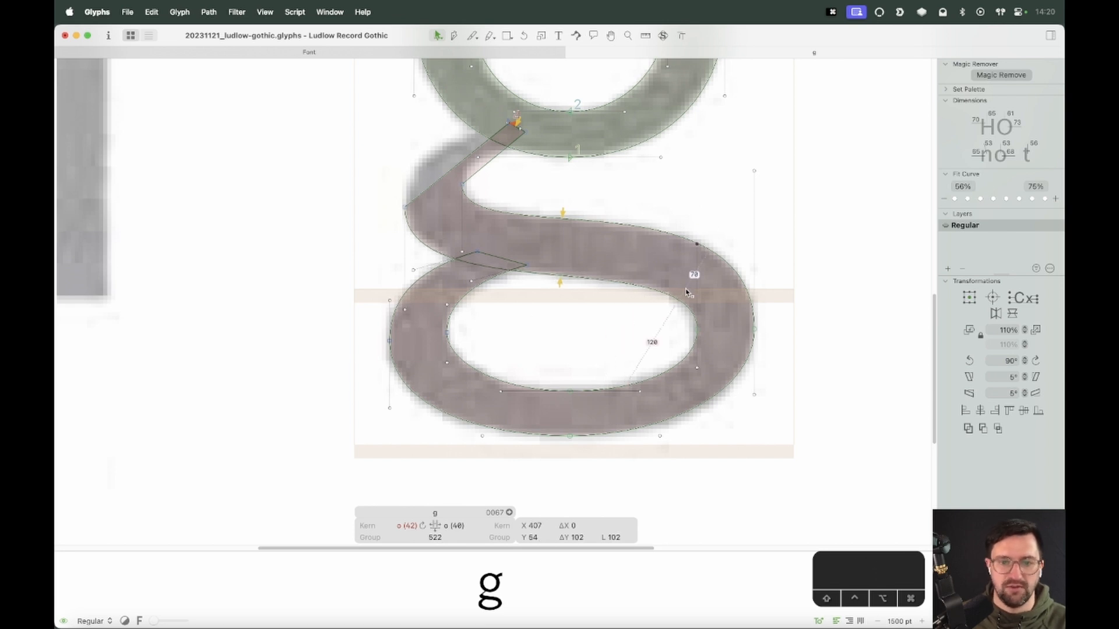
pyautogui.press('Up')
pyautogui.press('Up')
pyautogui.press('Up')
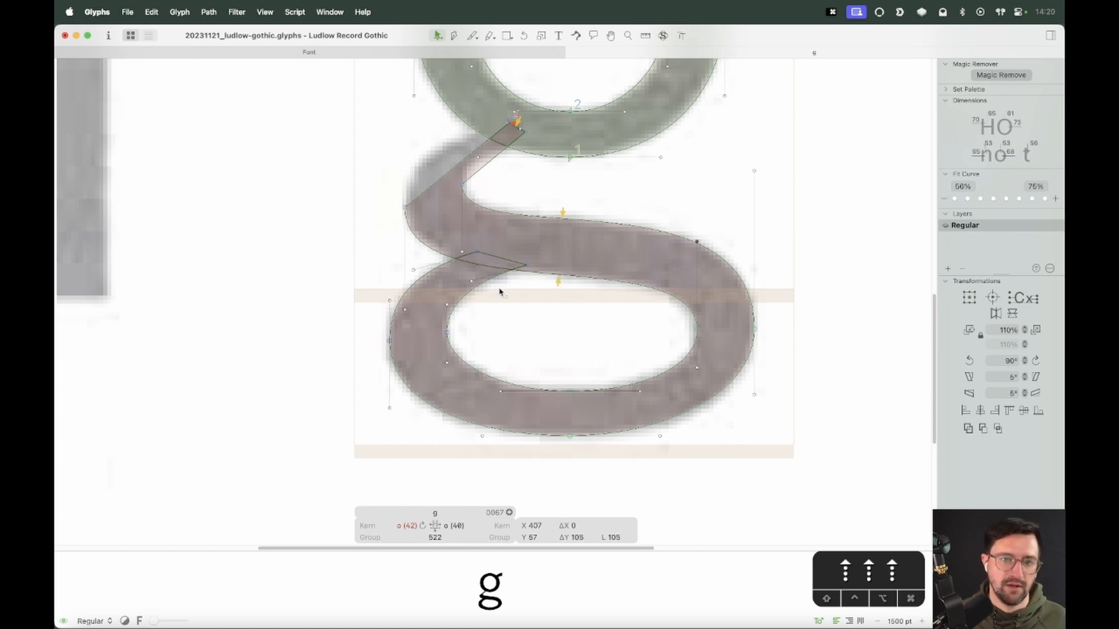
pyautogui.press('space')
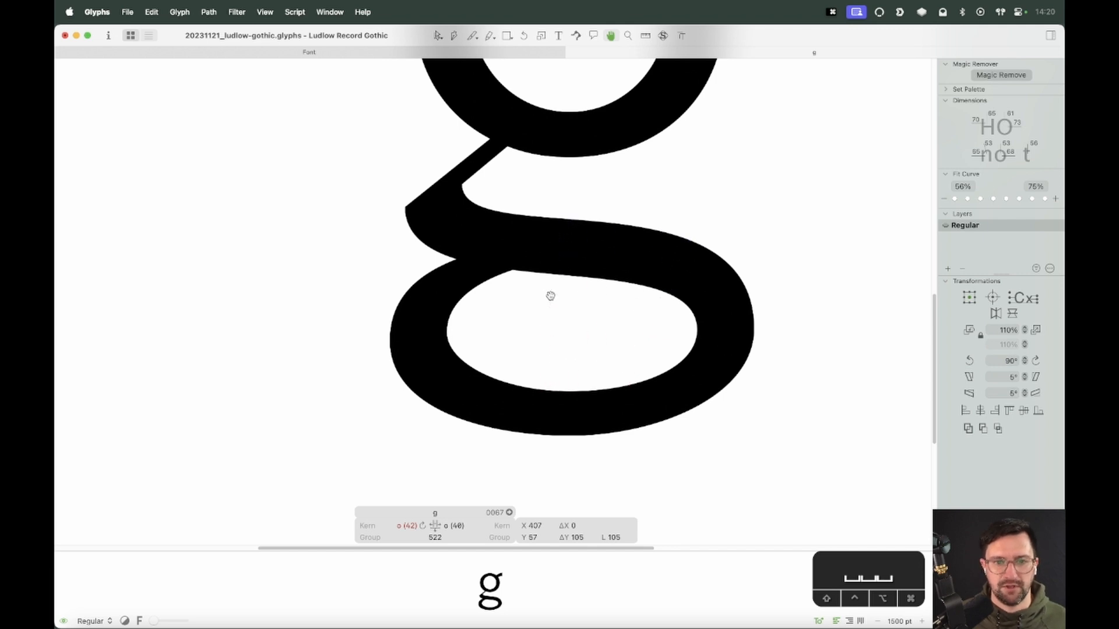
pyautogui.press('space')
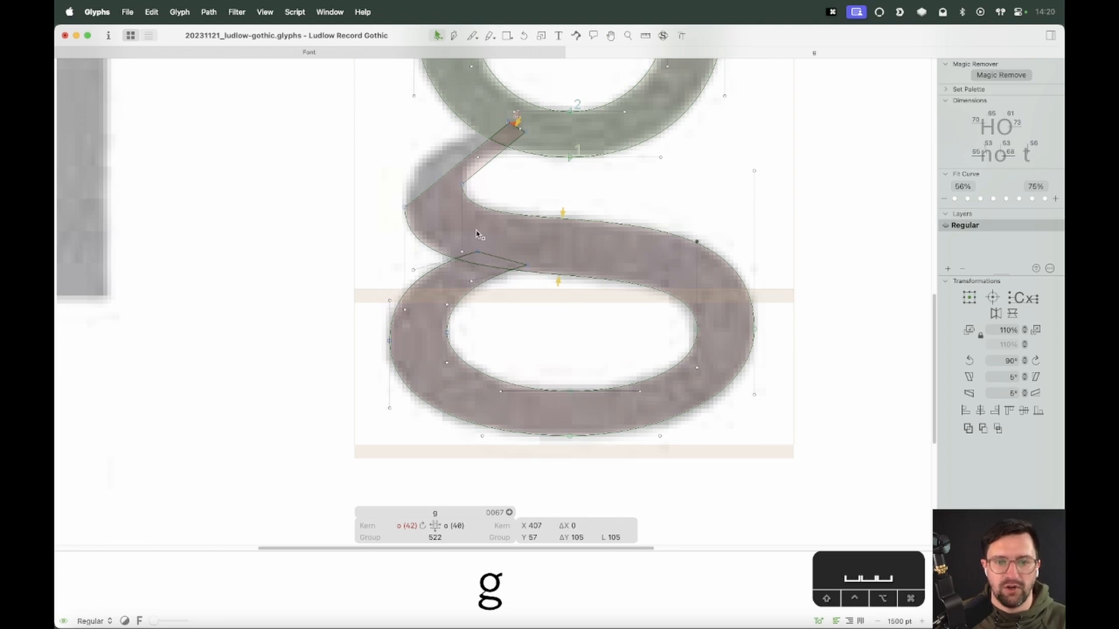
# Select the far-right handle of the link's upper edge and nudge it up 4 units
pyautogui.click(462, 254)
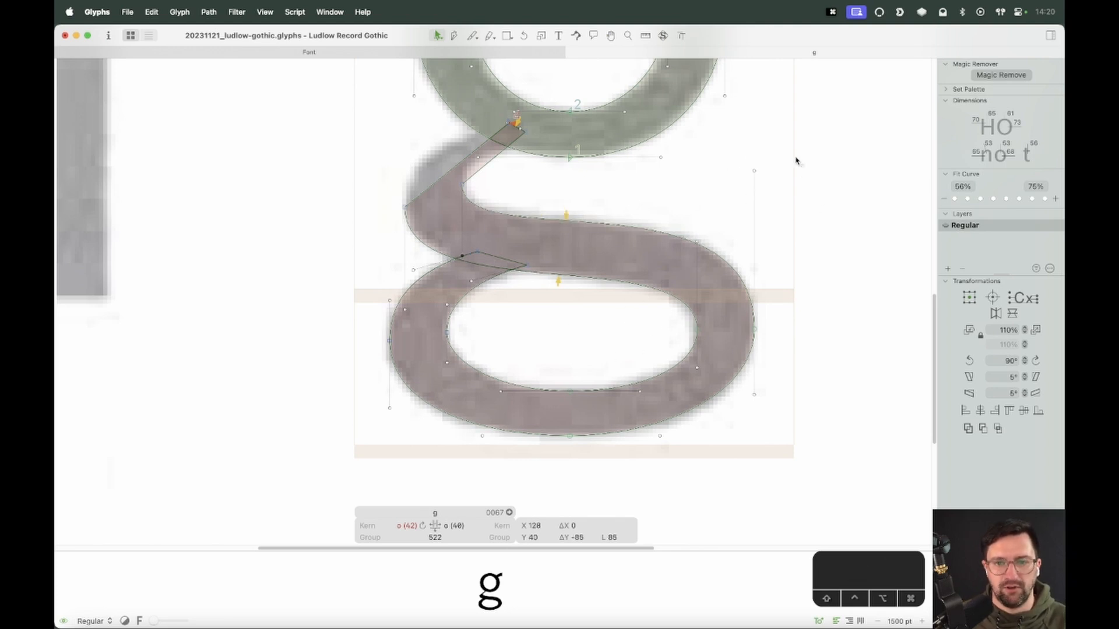
pyautogui.moveTo(796, 160); pyautogui.dragTo(693, 201)
pyautogui.hotkey('shift', 'Up')
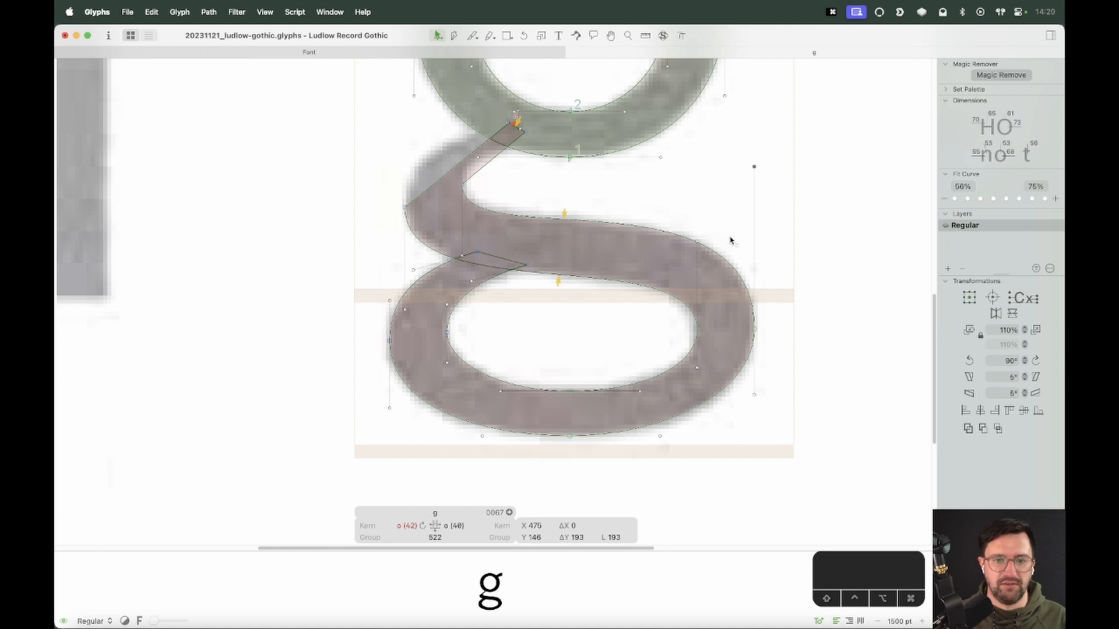
pyautogui.press('Down')
pyautogui.press('Down')
pyautogui.press('Down')
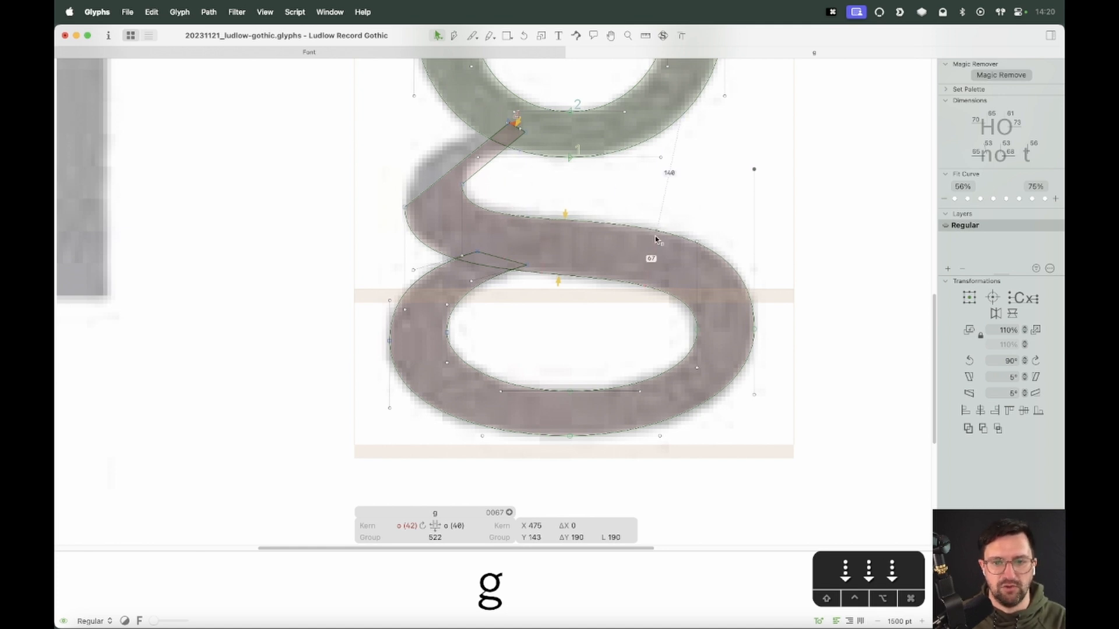
pyautogui.press('Down')
pyautogui.press('Down')
pyautogui.press('Down')
pyautogui.press('Down')
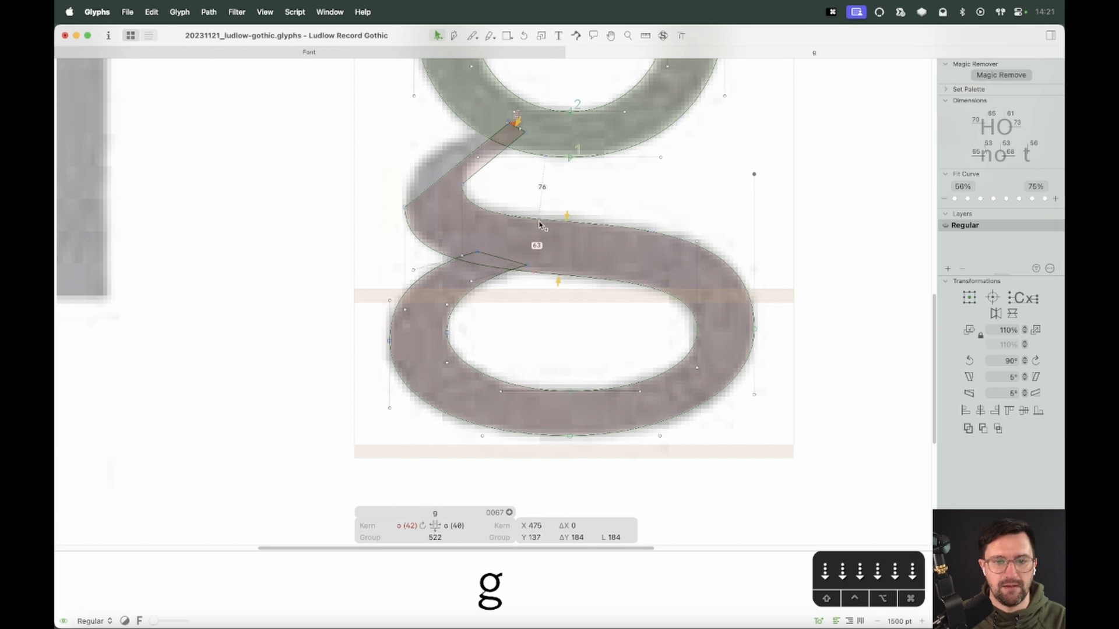
# Select the link's upper-edge node together with its right handle and nudge them up 3 units
pyautogui.click(461, 256)
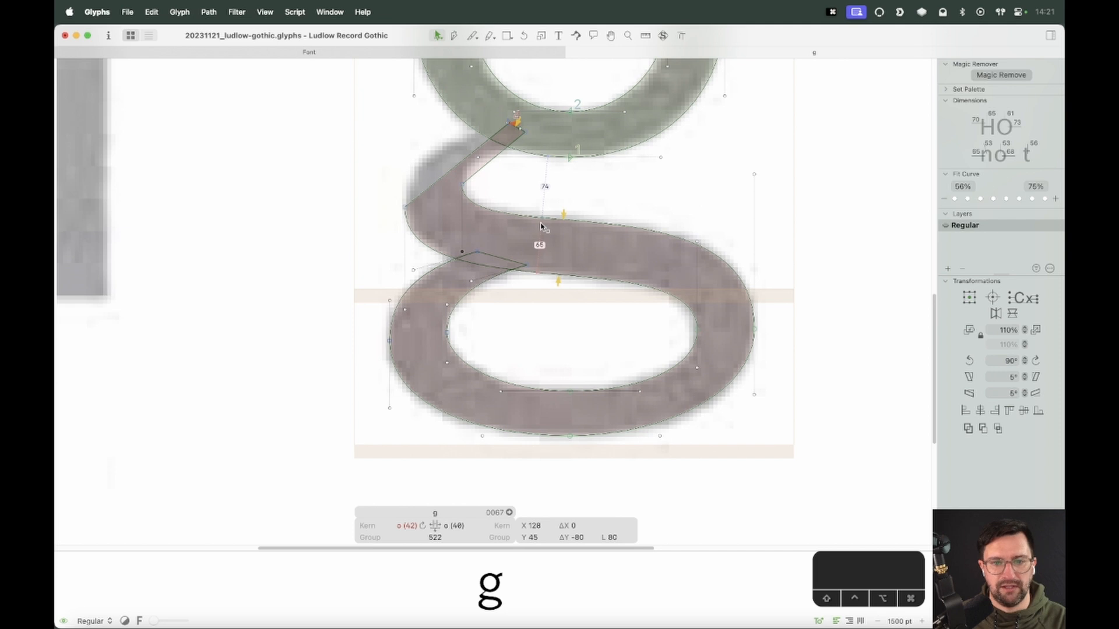
pyautogui.keyDown('shift'); pyautogui.click(752, 173); pyautogui.keyUp('shift')
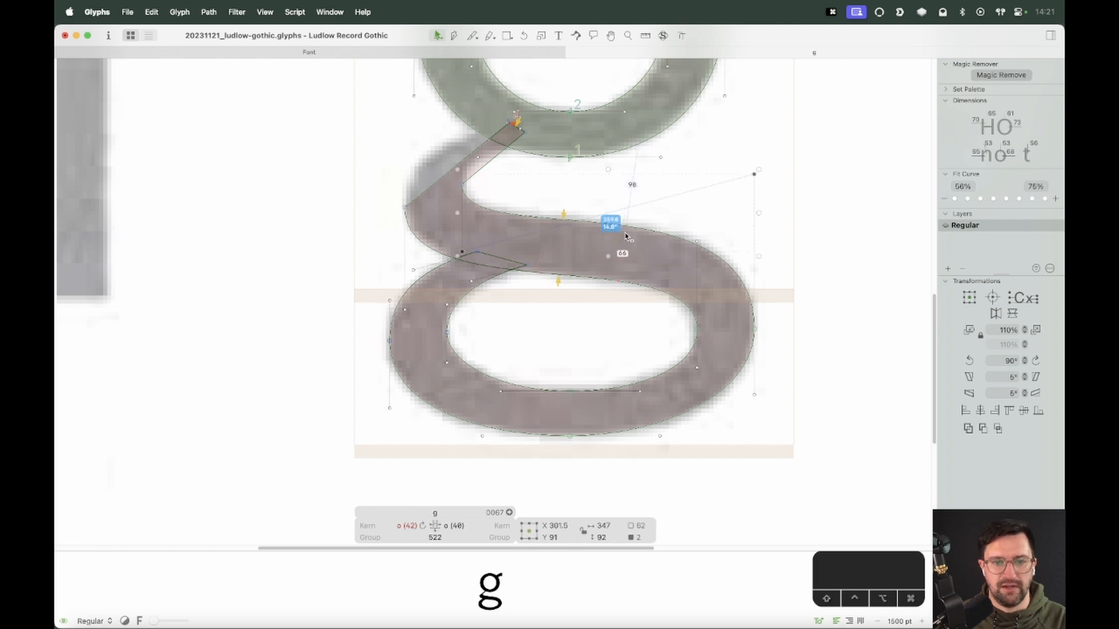
pyautogui.press('Up')
pyautogui.press('Up')
pyautogui.press('Up')
pyautogui.press('Down')
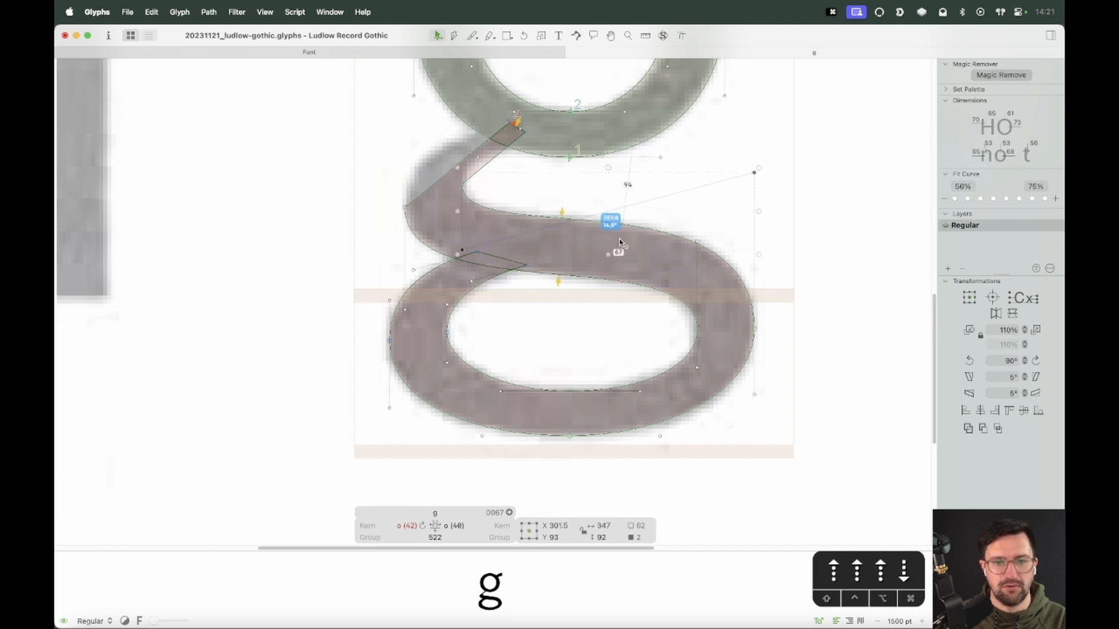
pyautogui.press('Up')
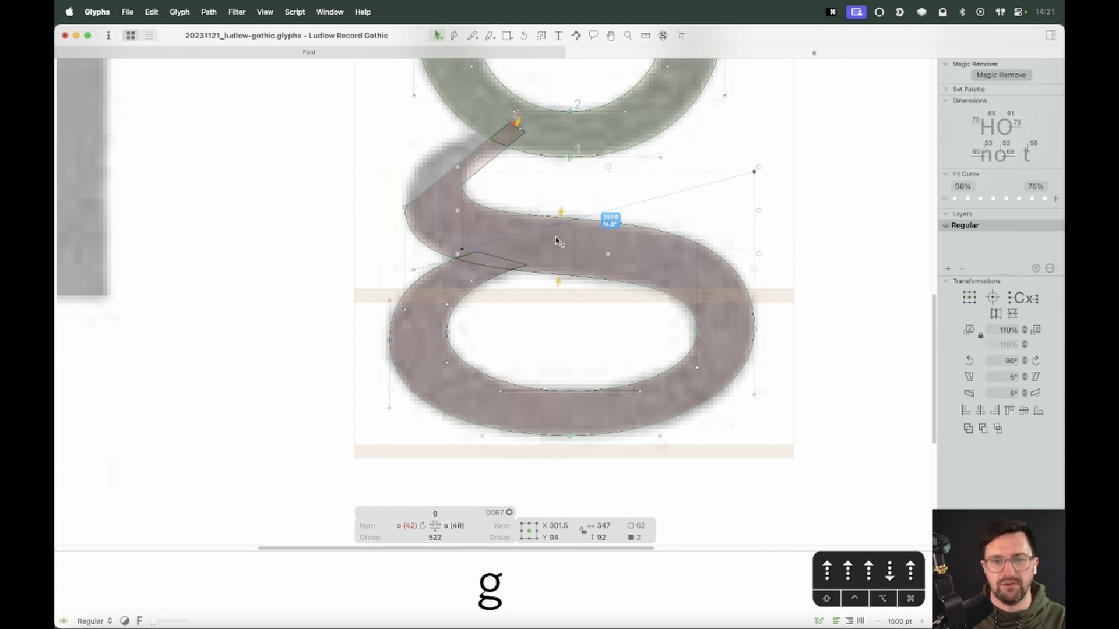
pyautogui.click(658, 258)
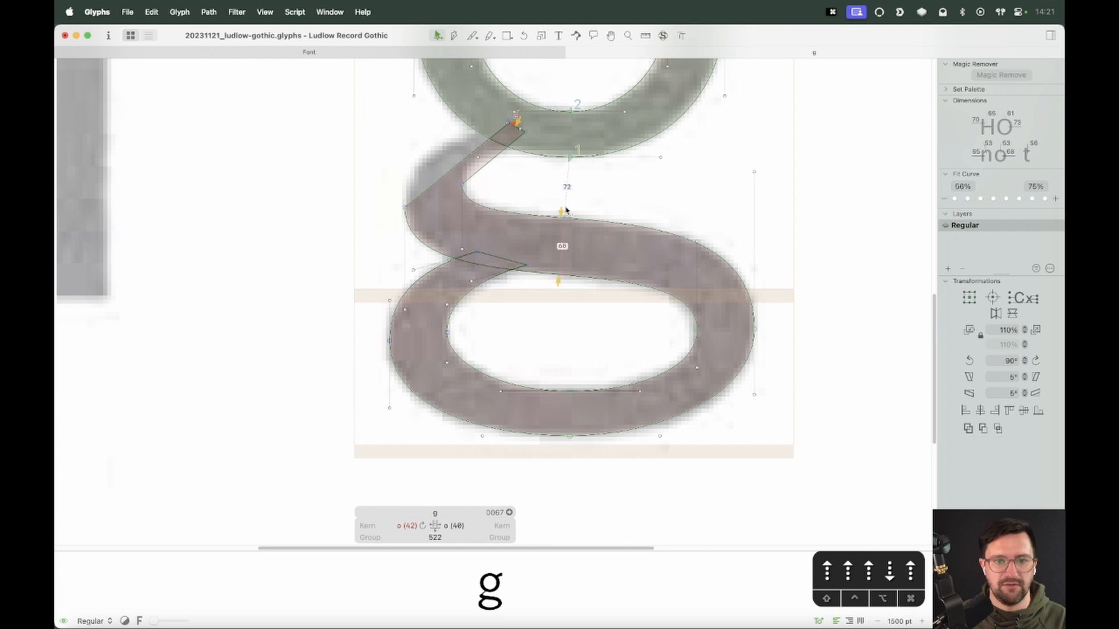
# Zoom into the link's upper-left junction and nudge the outer curve's top handles up 4 units
pyautogui.press('z')
pyautogui.press('v')
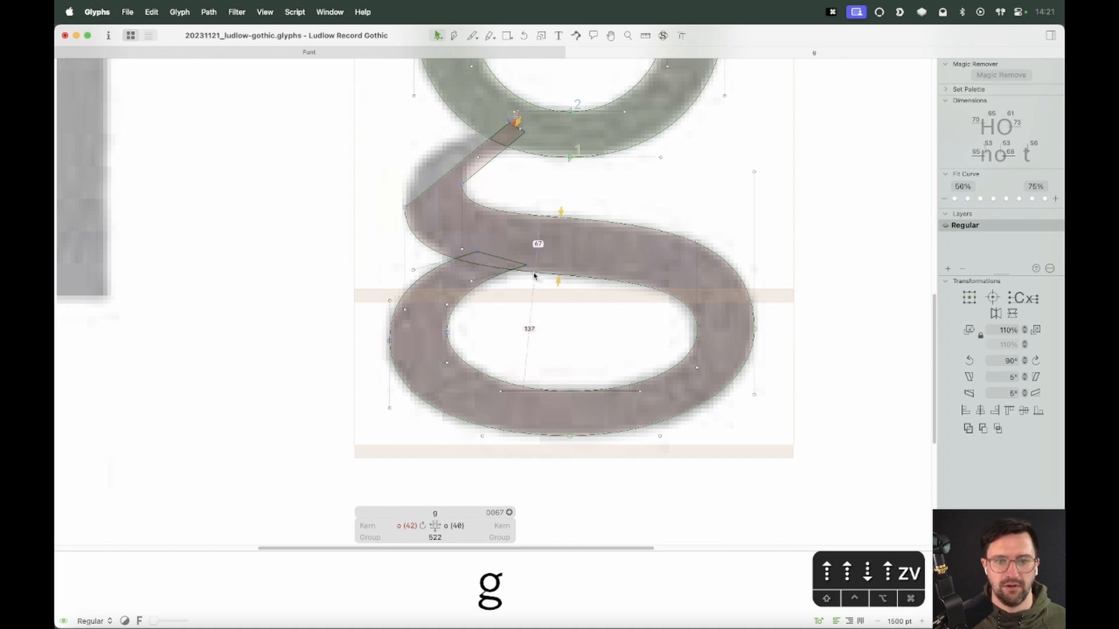
pyautogui.press('space')
pyautogui.moveTo(534, 276); pyautogui.dragTo(584, 357)
pyautogui.press('z')
pyautogui.moveTo(601, 191); pyautogui.dragTo(401, 376)
pyautogui.press('v')
pyautogui.press('space')
pyautogui.moveTo(571, 232); pyautogui.dragTo(596, 273)
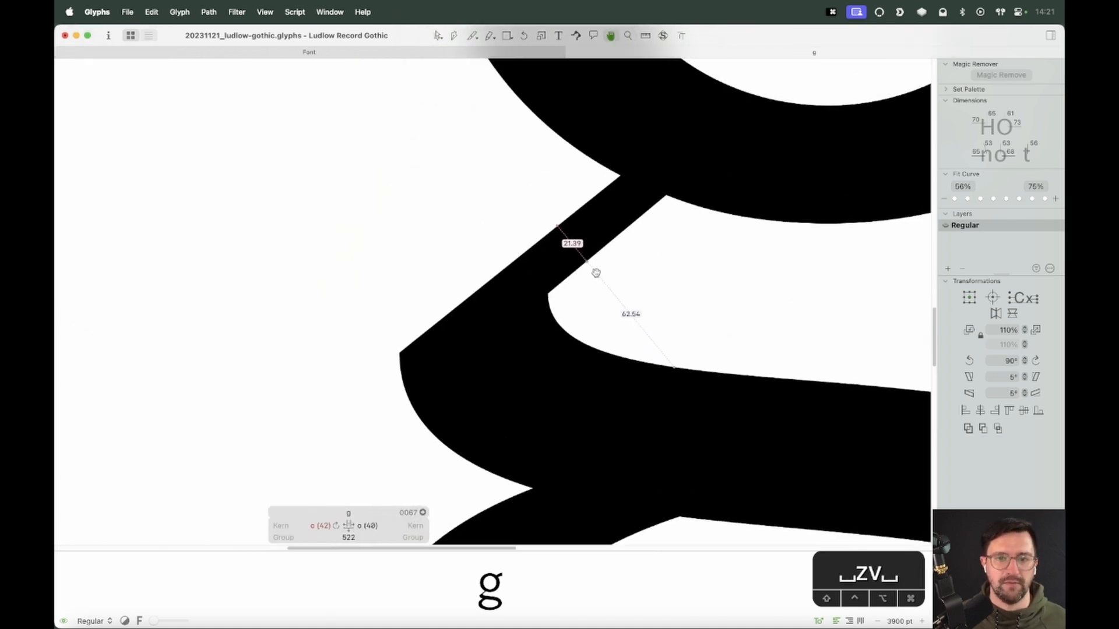
pyautogui.moveTo(593, 190)
pyautogui.mouseDown()
pyautogui.moveTo(477, 257)
pyautogui.moveTo(461, 288)
pyautogui.moveTo(453, 267)
pyautogui.moveTo(402, 253)
pyautogui.mouseUp()
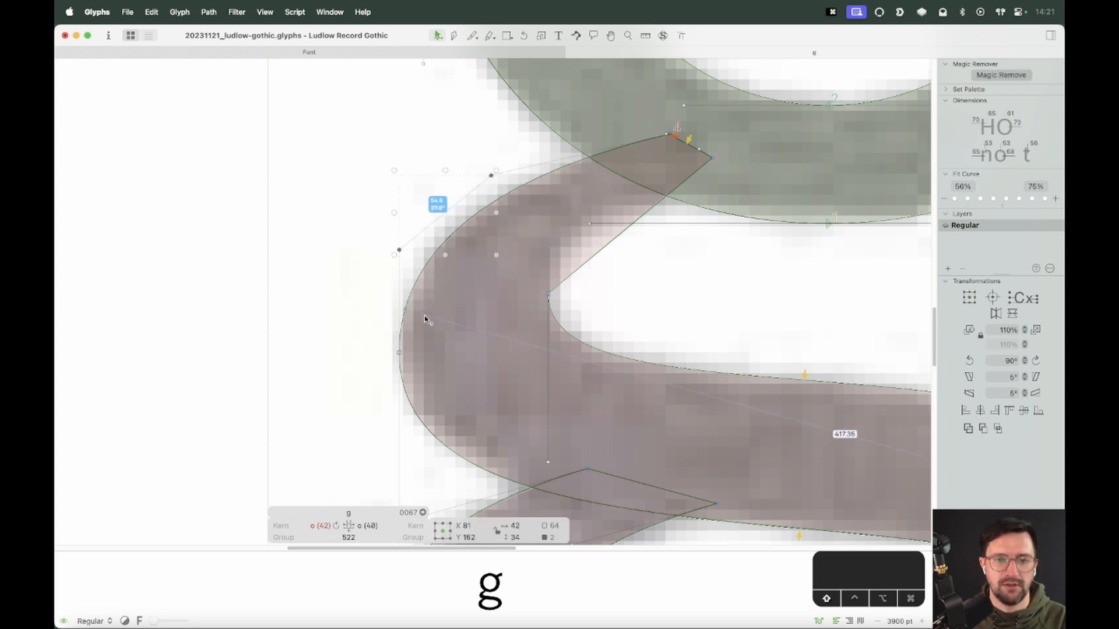
pyautogui.press('Up')
pyautogui.press('Up')
pyautogui.press('Up')
pyautogui.press('Up')
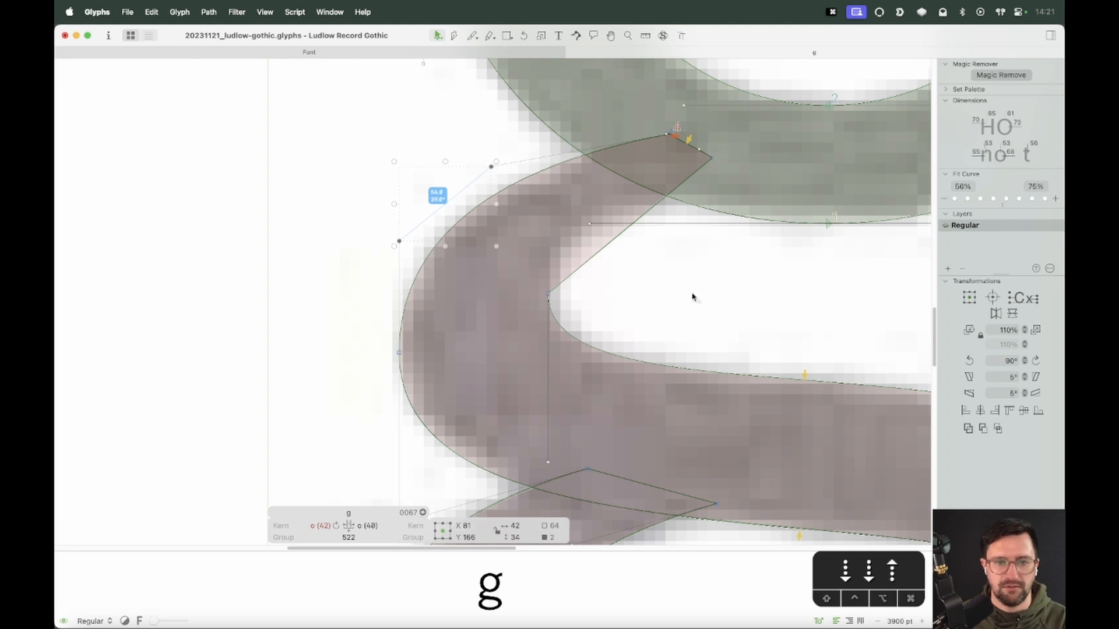
pyautogui.click(695, 269)
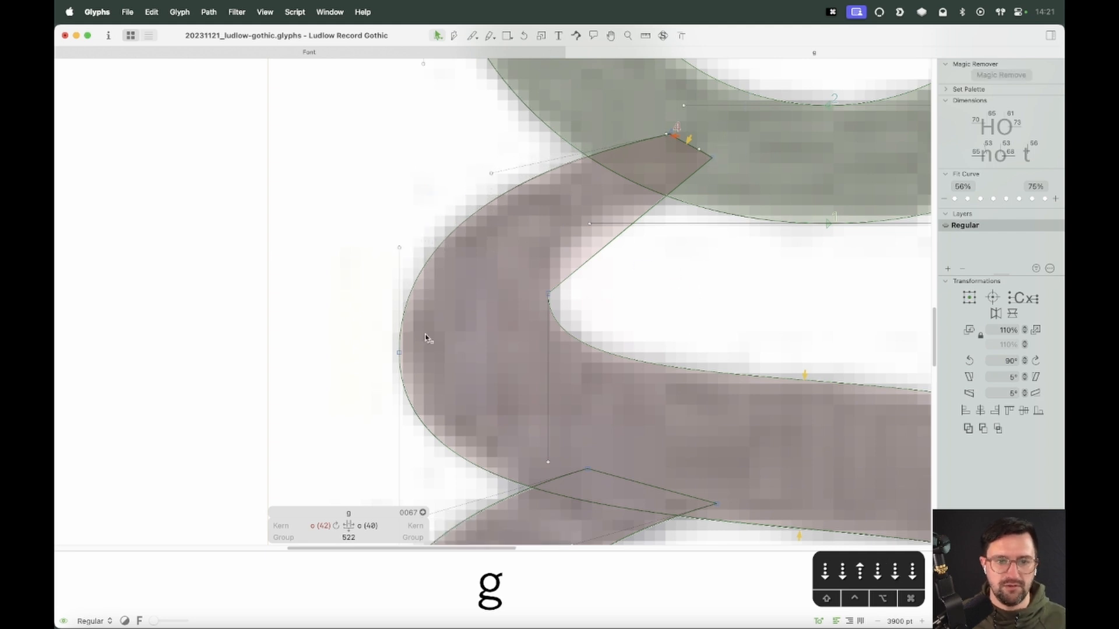
# Move the loop's leftmost outer node up slightly to match the scan
pyautogui.click(399, 355)
pyautogui.moveTo(399, 354); pyautogui.dragTo(399, 348)
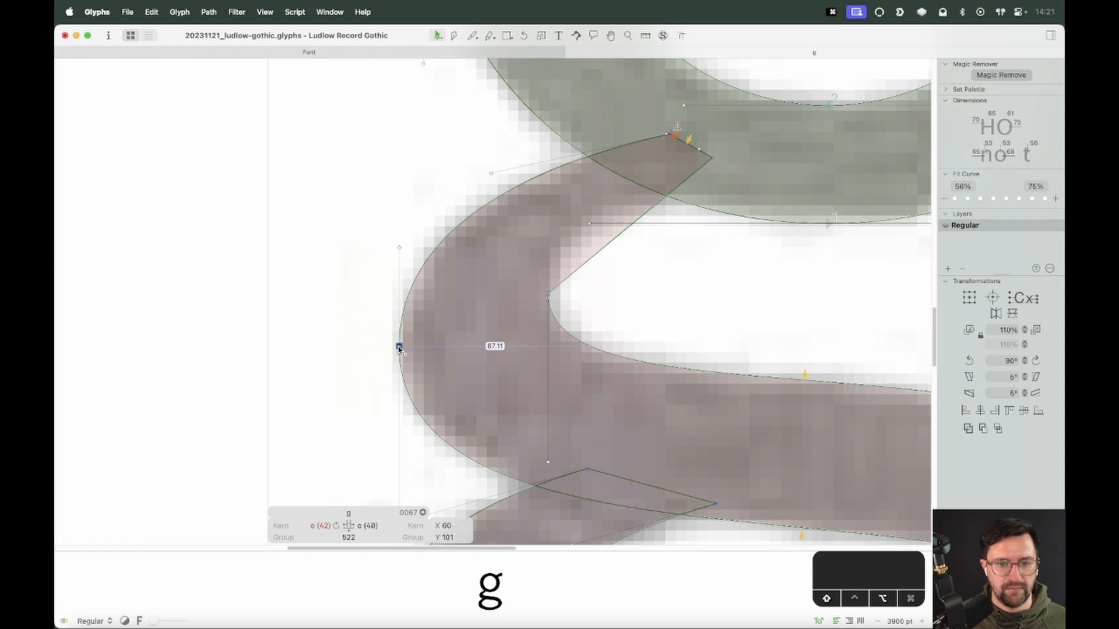
pyautogui.click(629, 279)
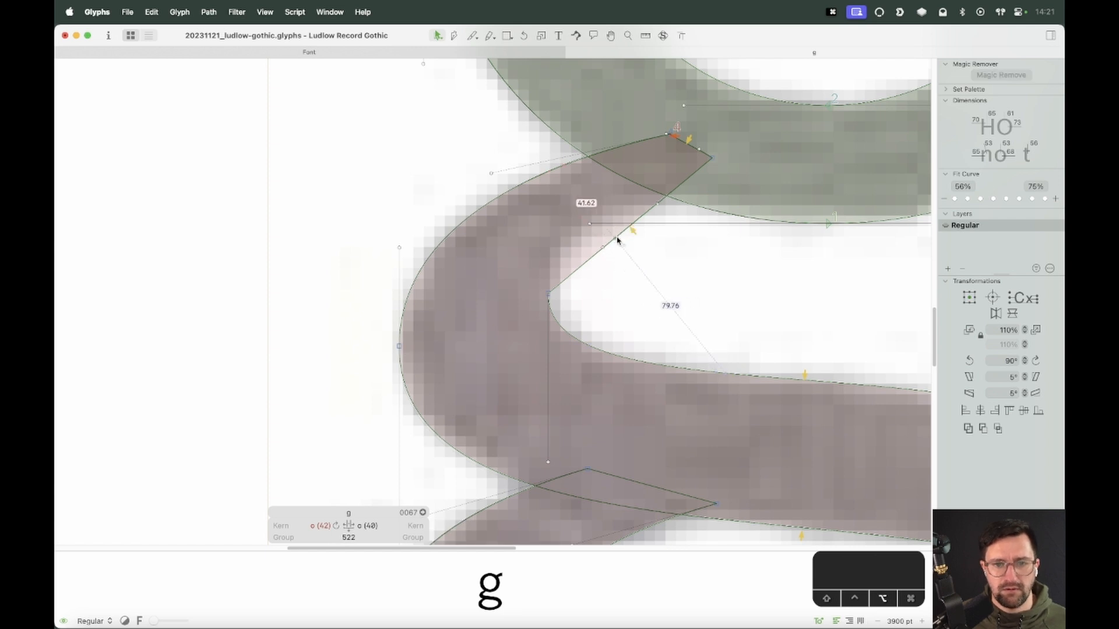
# Reshape the inner corner where the link meets the loop by dragging its handles left and nudging them up 7 units
pyautogui.click(657, 204)
pyautogui.keyDown('shift'); pyautogui.click(603, 249); pyautogui.keyUp('shift')
pyautogui.moveTo(603, 249); pyautogui.dragTo(548, 242)
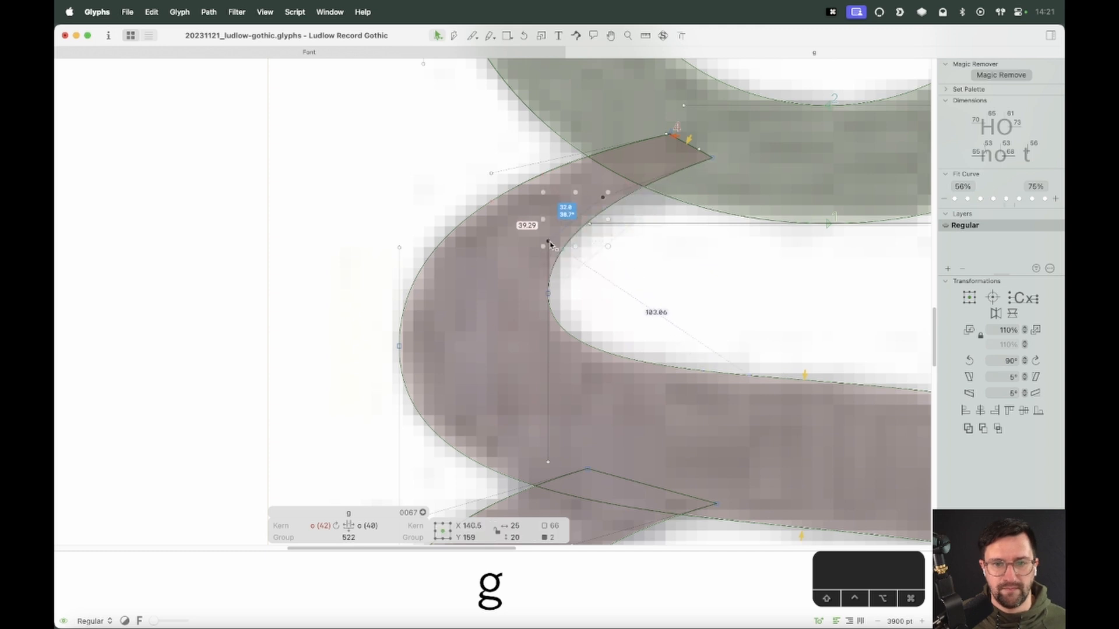
pyautogui.hotkey('shift', 'Up')
pyautogui.press('Down')
pyautogui.press('Down')
pyautogui.press('Down')
pyautogui.press('Down')
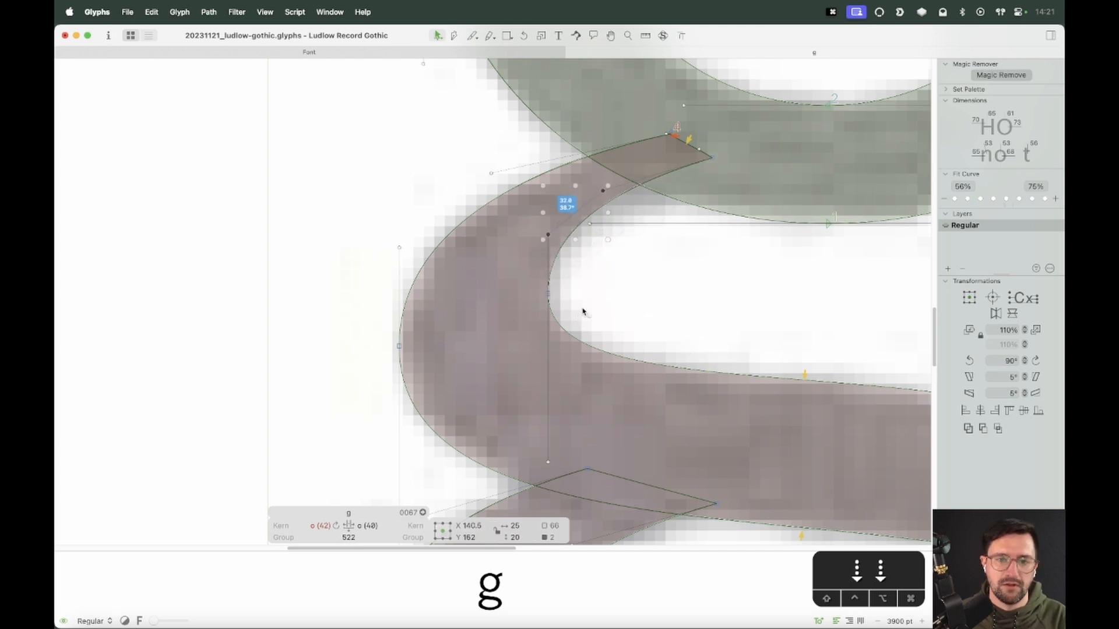
pyautogui.click(548, 292)
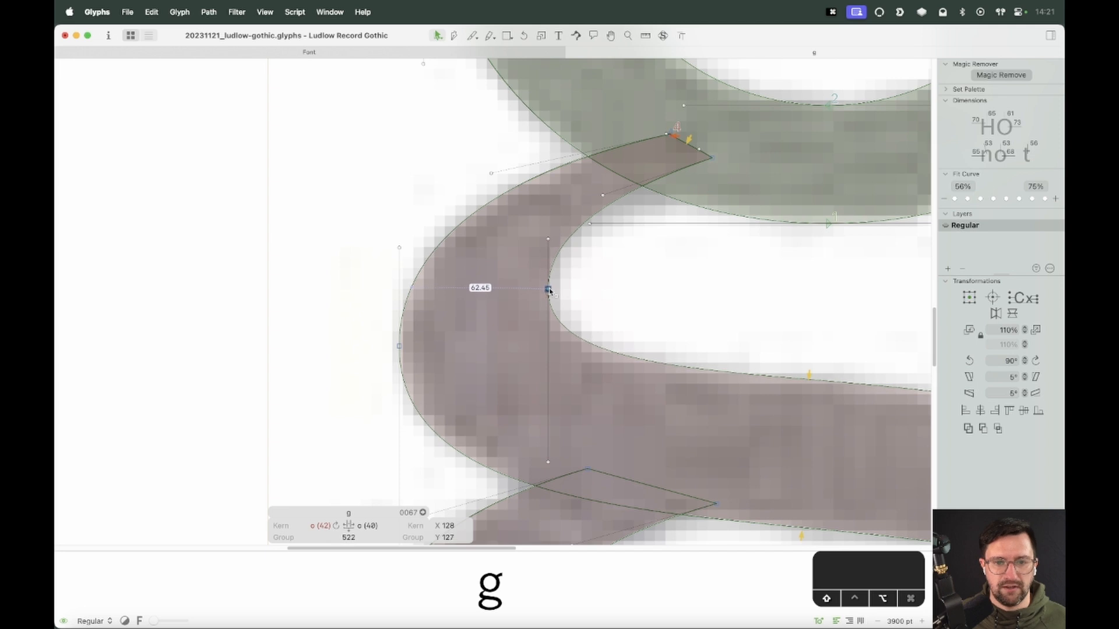
pyautogui.click(585, 268)
# Delete the extra point at the link's upper-right tip and try repositioning the corner node, undoing the last change
pyautogui.moveTo(709, 137); pyautogui.dragTo(751, 181)
pyautogui.press('BackSpace')
pyautogui.click(711, 159)
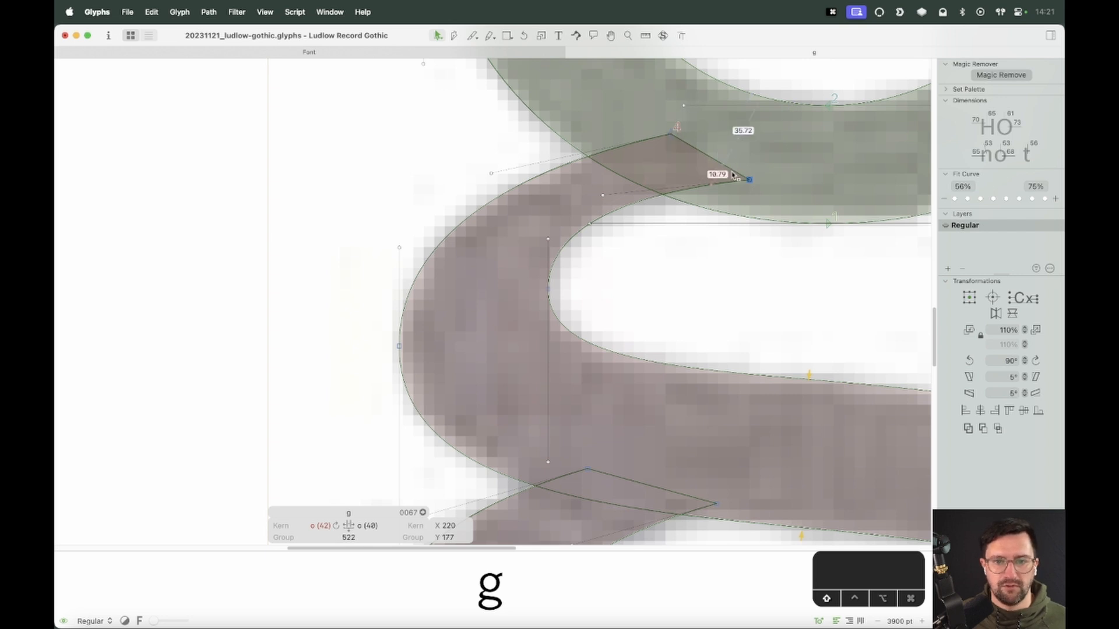
pyautogui.moveTo(750, 182); pyautogui.dragTo(737, 172)
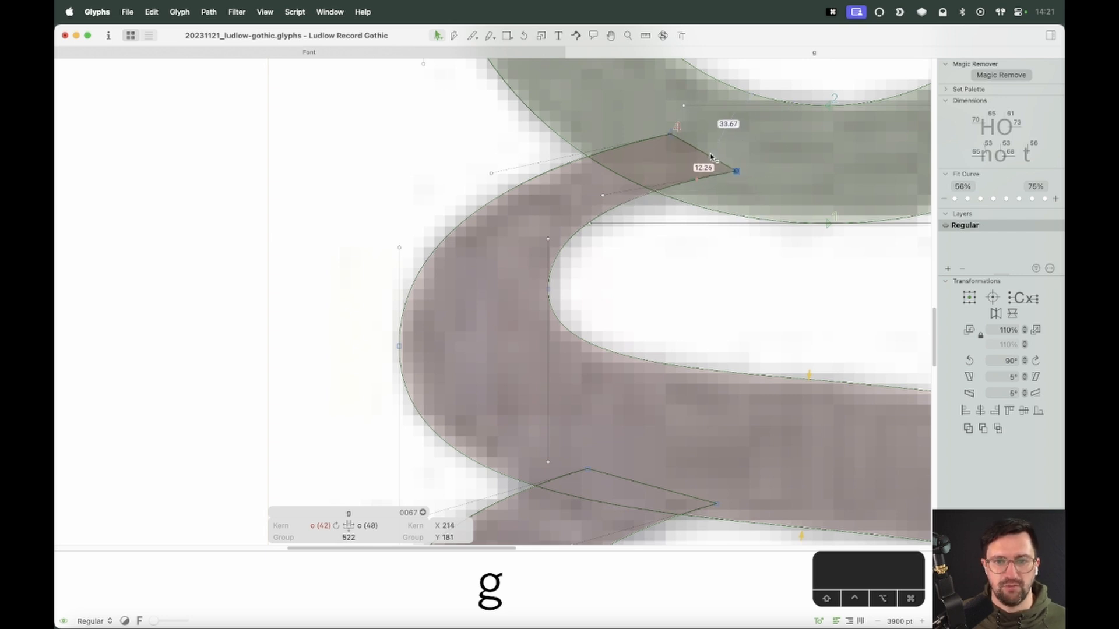
pyautogui.click(715, 161)
pyautogui.keyDown('alt'); pyautogui.click(717, 163); pyautogui.keyUp('alt')
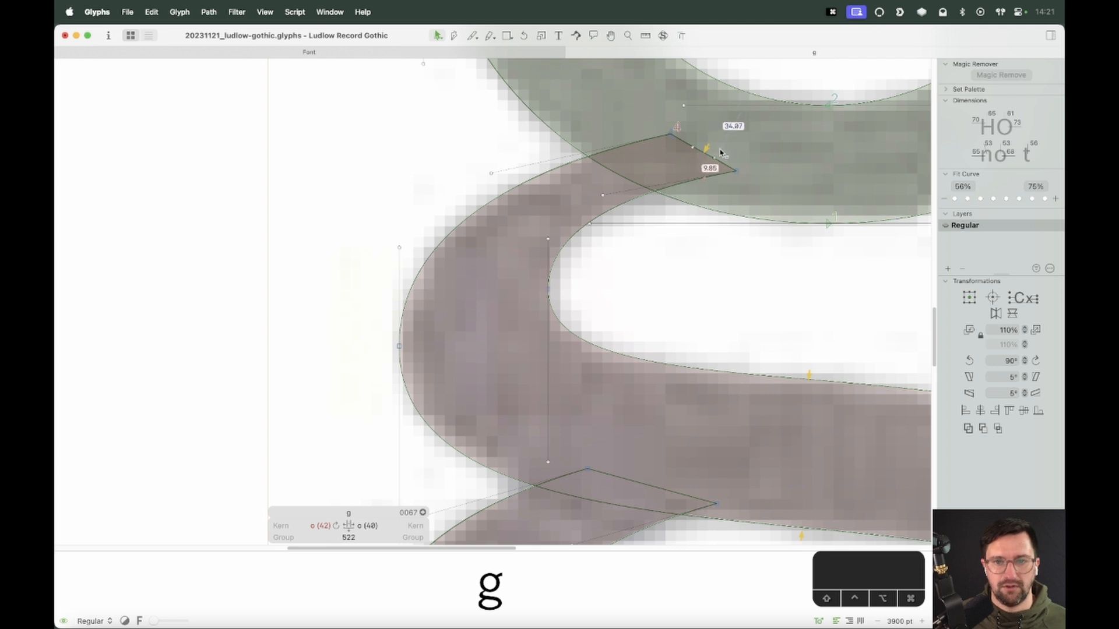
pyautogui.press('super+z')
# Drag the link's upper-right corner node down so it sits along the bowl's lower contour
pyautogui.click(713, 161)
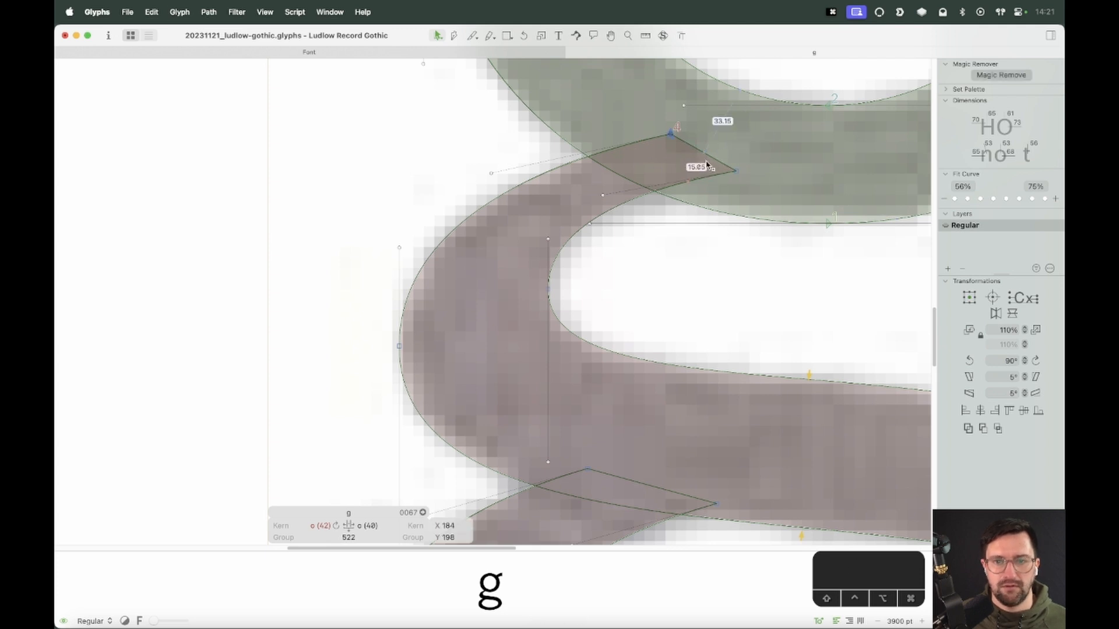
pyautogui.moveTo(741, 174); pyautogui.dragTo(744, 193)
pyautogui.click(745, 190)
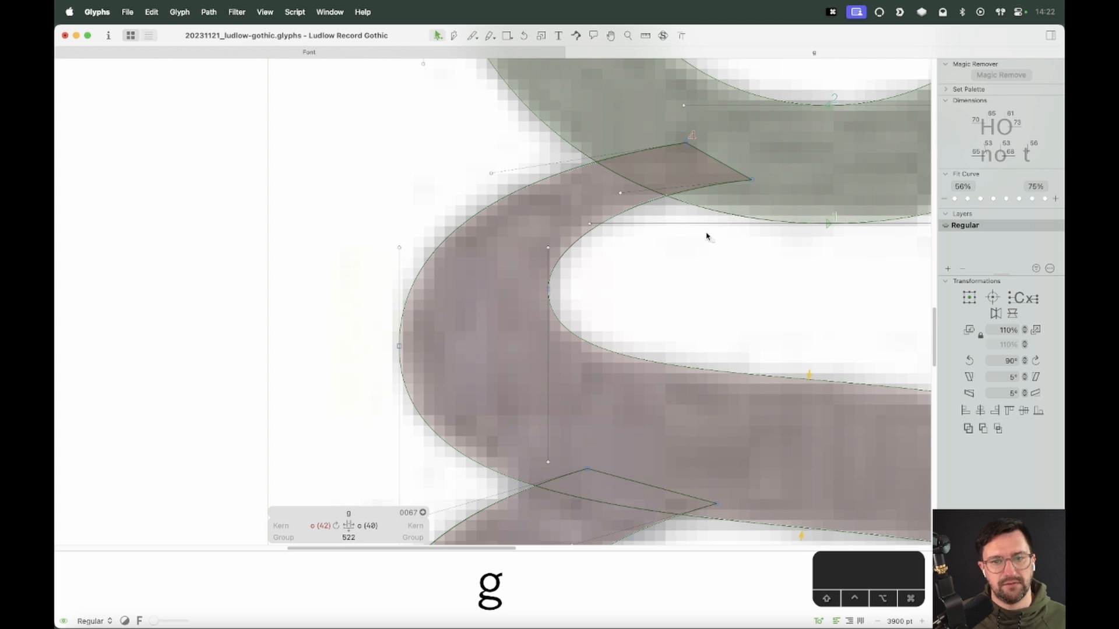
pyautogui.click(748, 186)
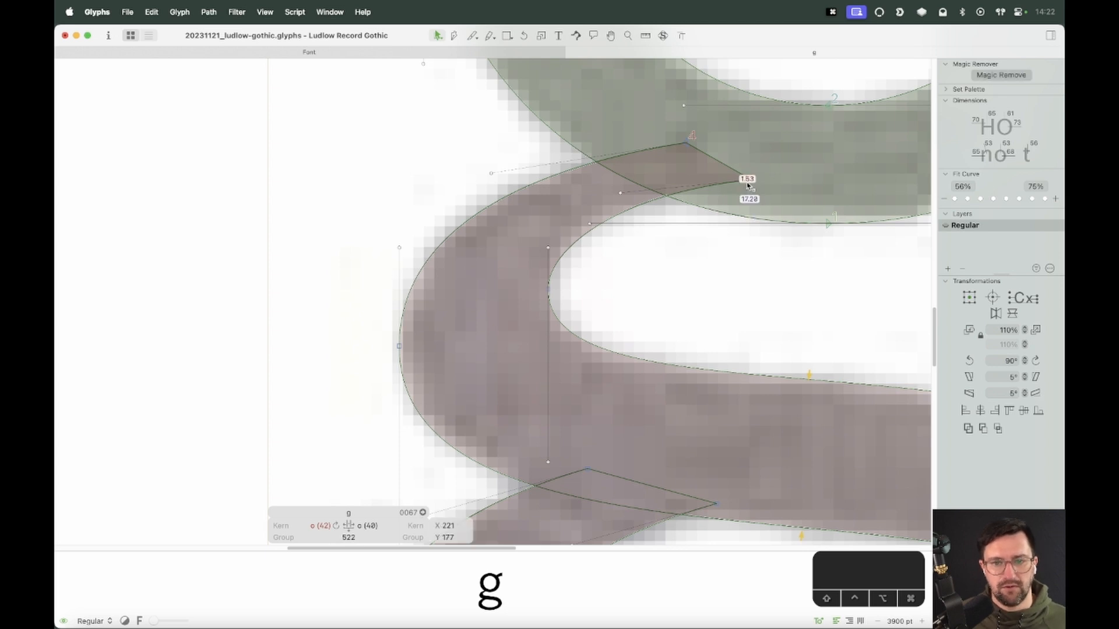
pyautogui.moveTo(751, 181); pyautogui.dragTo(748, 188)
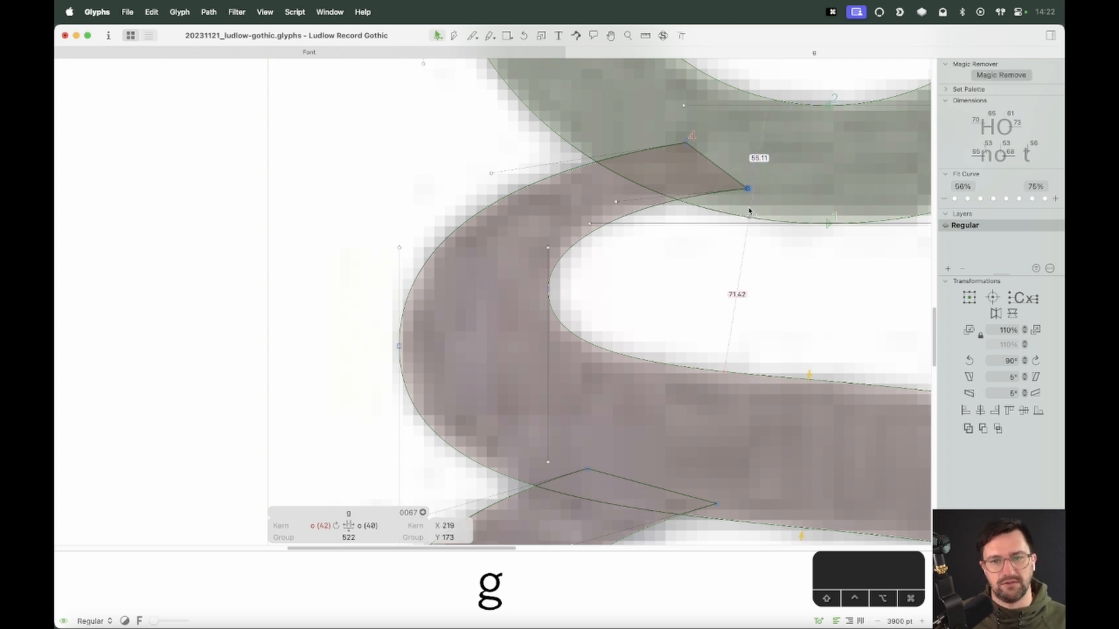
# Zoom out and preview the complete g against the scan
pyautogui.press('super+minus')
pyautogui.press('super+minus')
pyautogui.press('super+minus')
pyautogui.press('space')
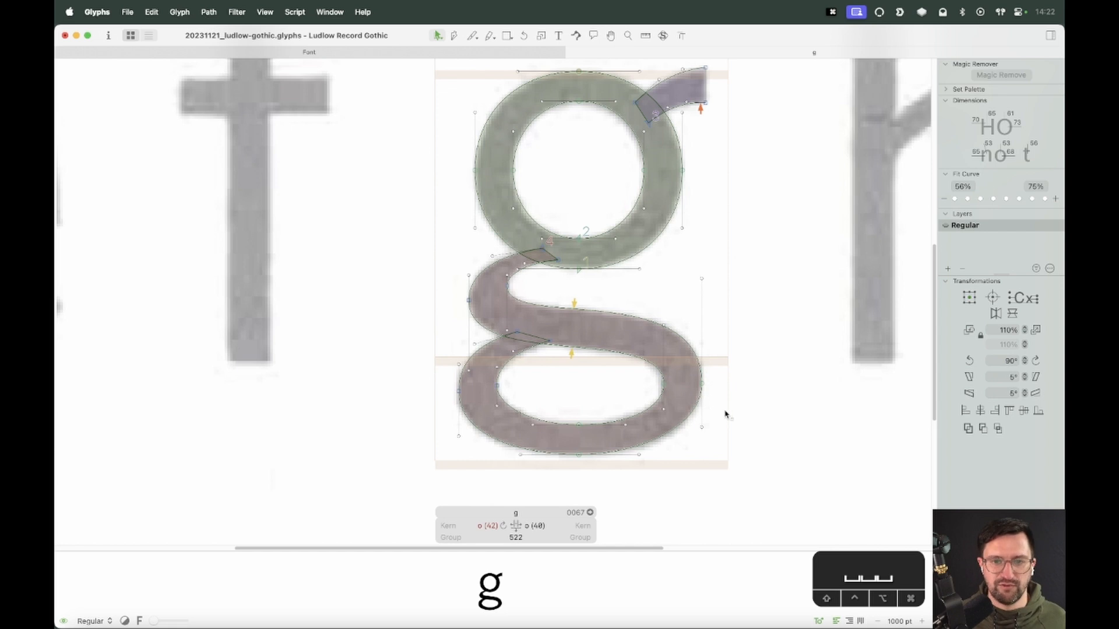
pyautogui.press('space')
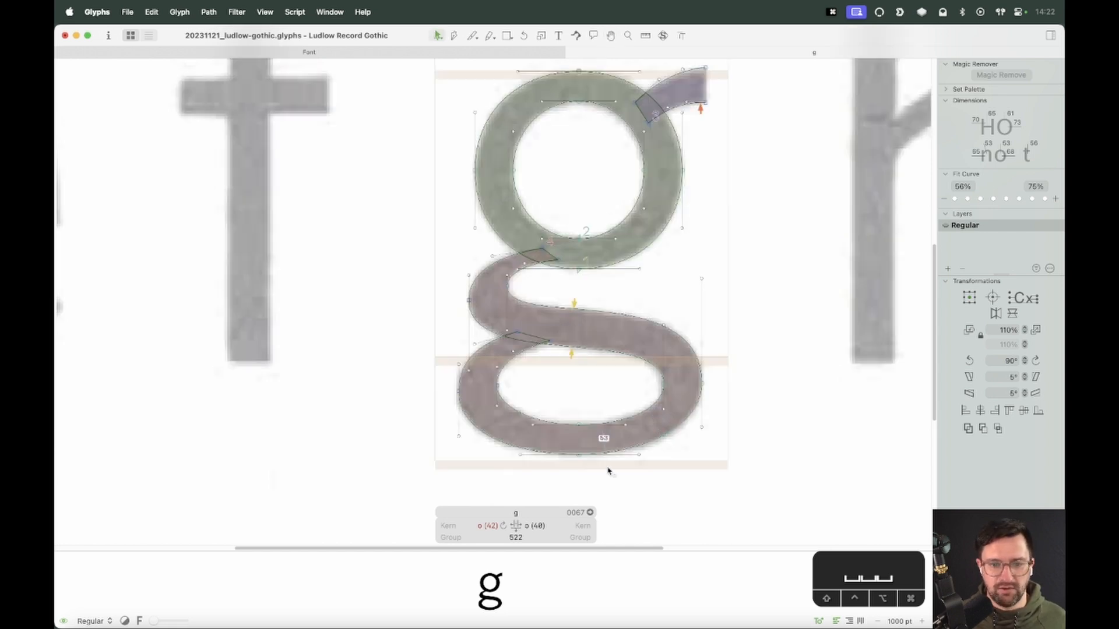
# Shift the lower loop's left outer node slightly left and preview the filled g
pyautogui.press('ctrl+super+Left')
pyautogui.press('ctrl+super+Left')
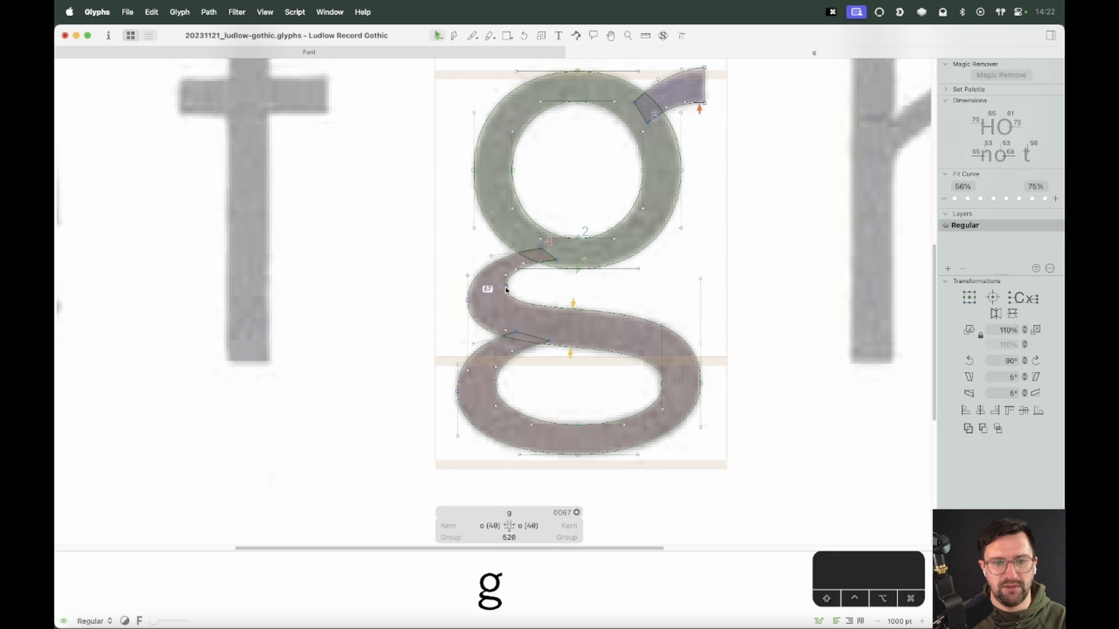
pyautogui.click(505, 288)
pyautogui.click(445, 323)
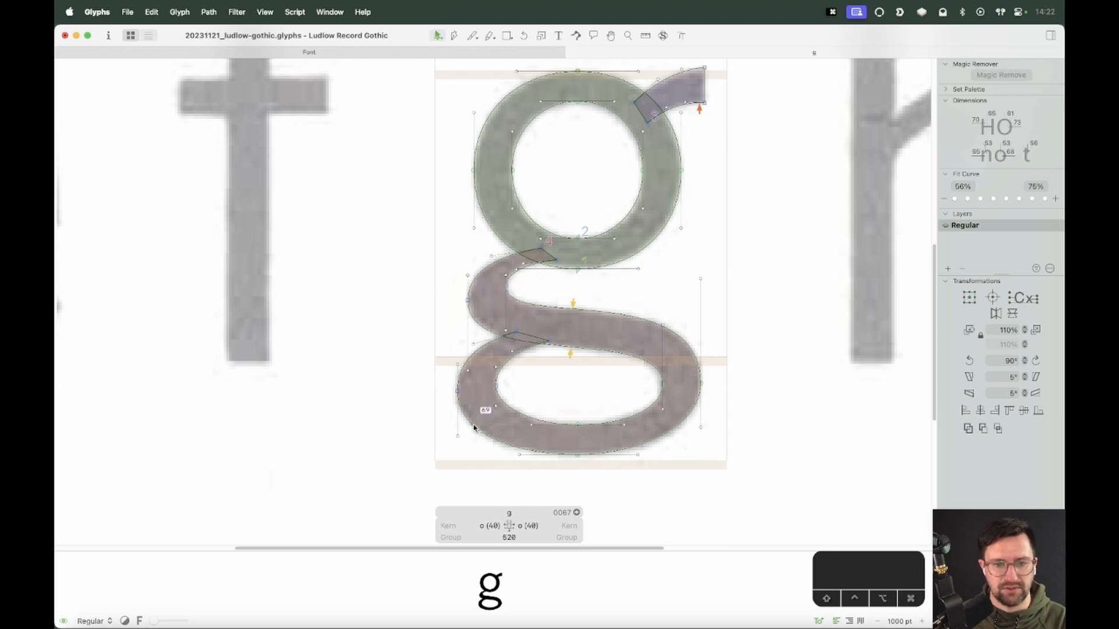
pyautogui.moveTo(449, 396)
pyautogui.mouseDown()
pyautogui.moveTo(530, 374)
pyautogui.moveTo(443, 396)
pyautogui.mouseUp()
pyautogui.click(513, 382)
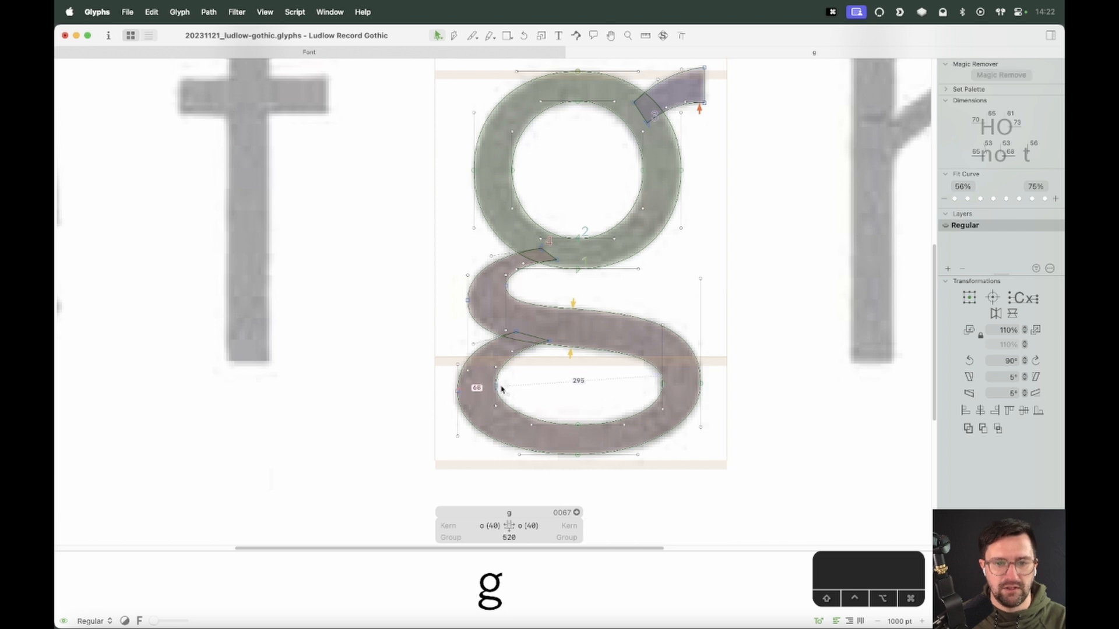
pyautogui.press('space')
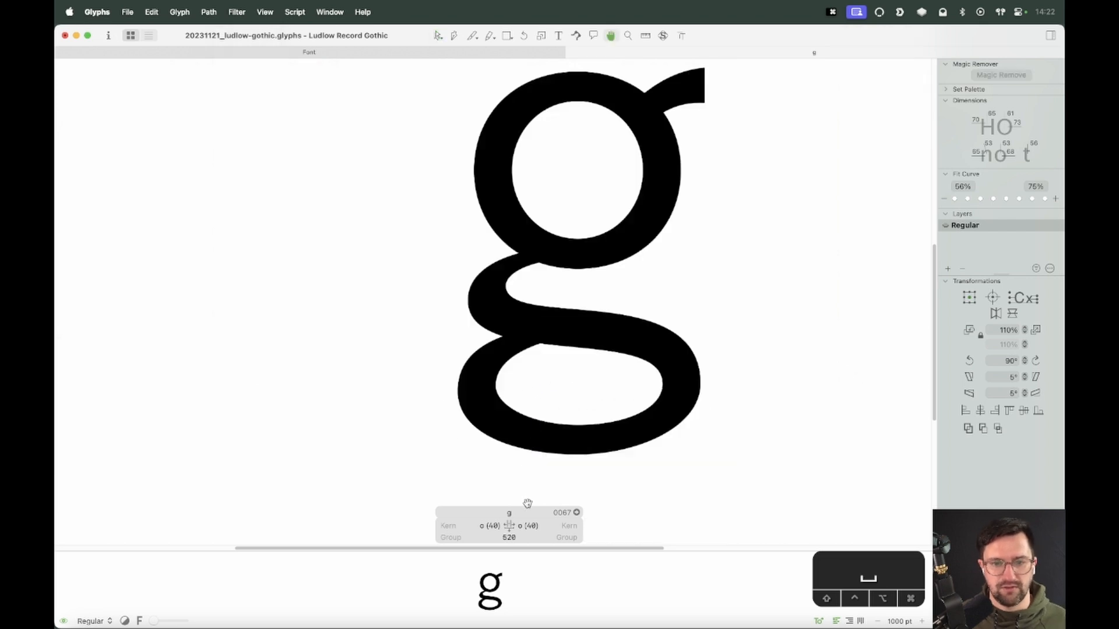
# Zoom in to inspect the lower loop's contour against the scan, then compare the whole g in preview
pyautogui.press('z')
pyautogui.moveTo(610, 329); pyautogui.dragTo(429, 506)
pyautogui.press('v')
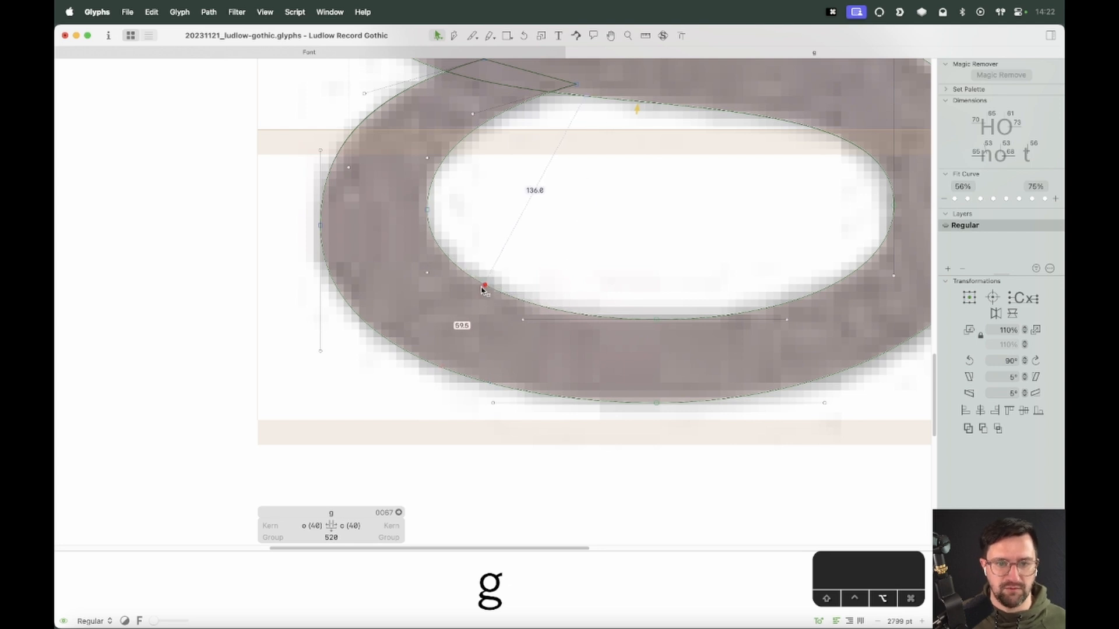
pyautogui.press('super+minus')
pyautogui.press('super+minus')
pyautogui.press('super+minus')
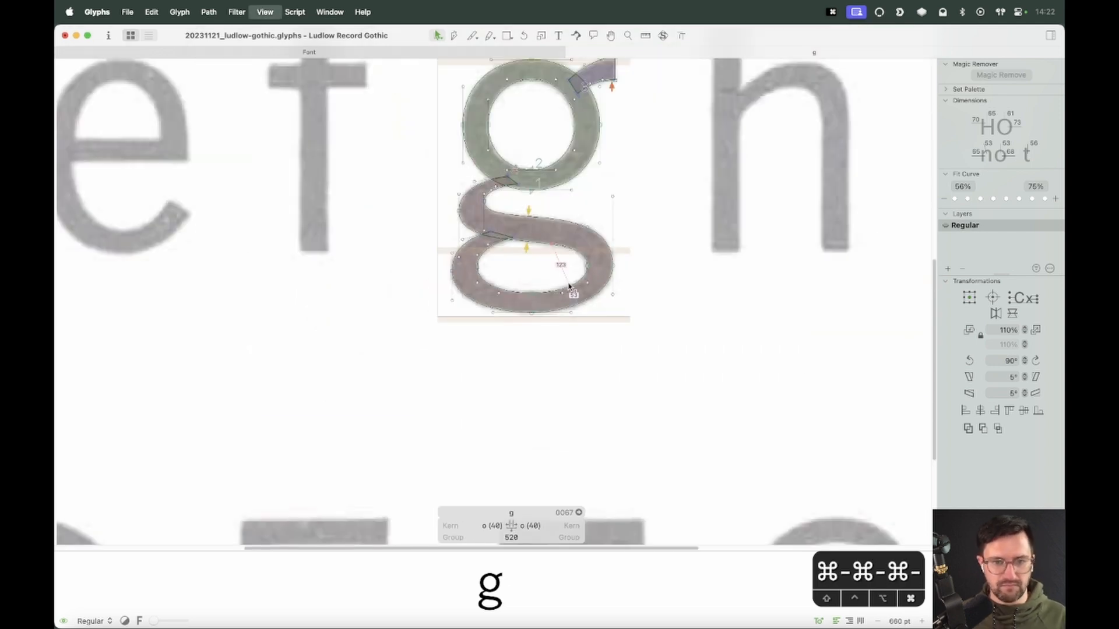
pyautogui.press('space')
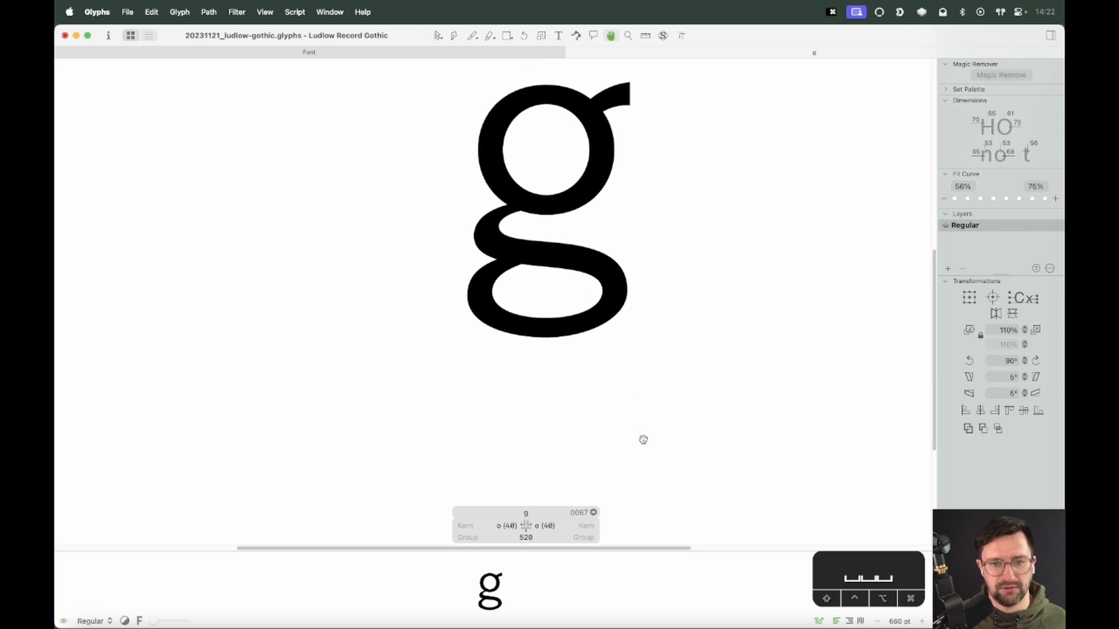
# Raise the lower loop's right extreme node slightly so the outline follows the scan
pyautogui.press('z')
pyautogui.moveTo(568, 216); pyautogui.dragTo(672, 300)
pyautogui.press('v')
pyautogui.moveTo(695, 264); pyautogui.dragTo(695, 257)
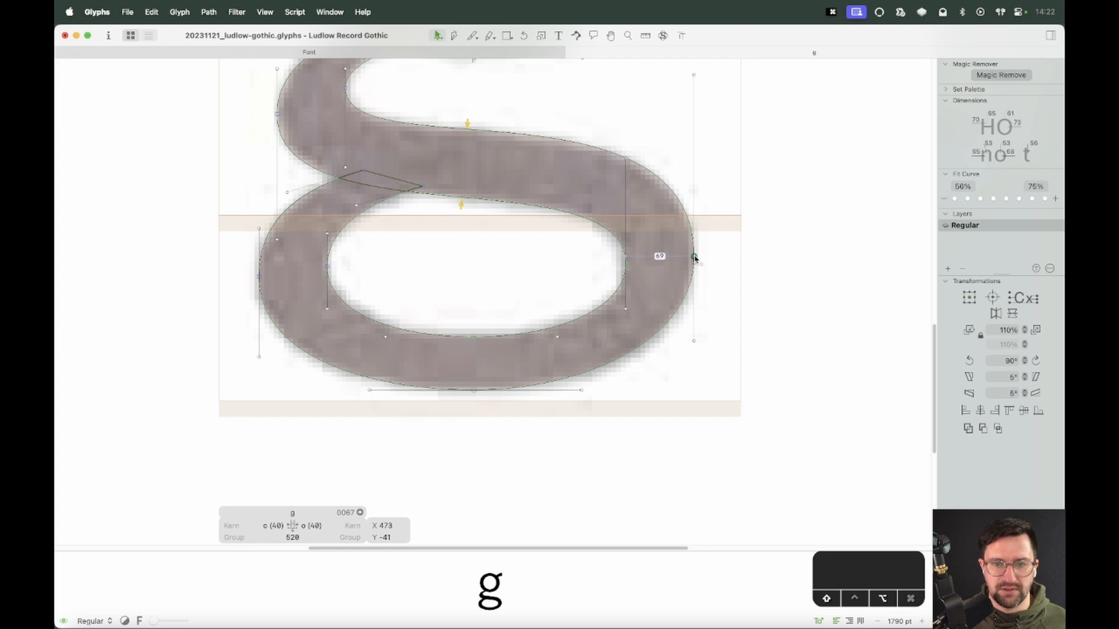
pyautogui.click(694, 76)
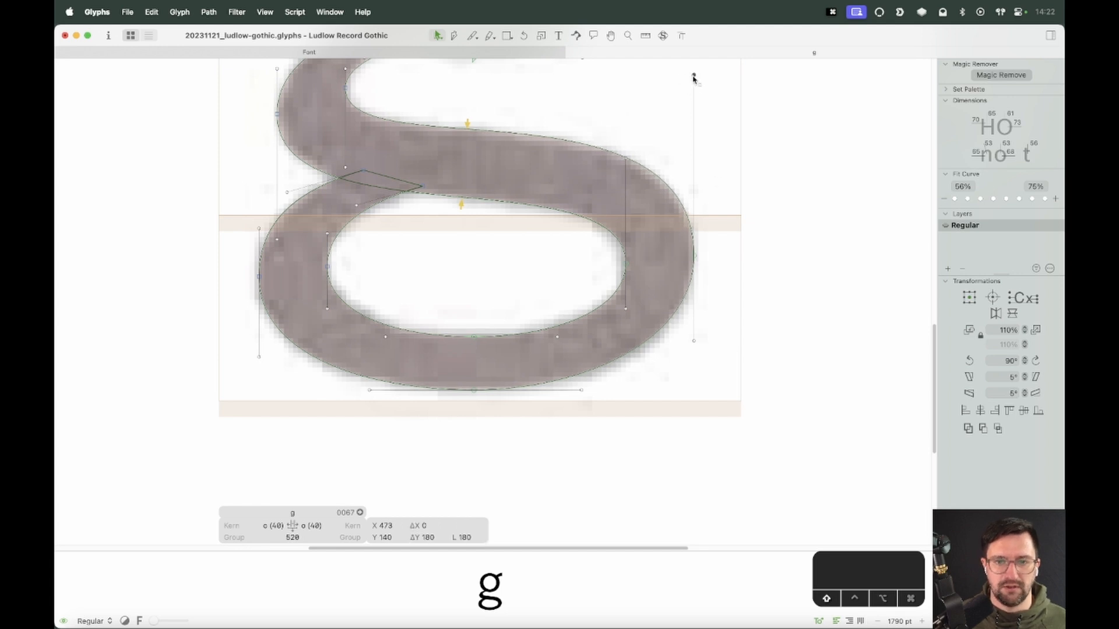
pyautogui.click(714, 103)
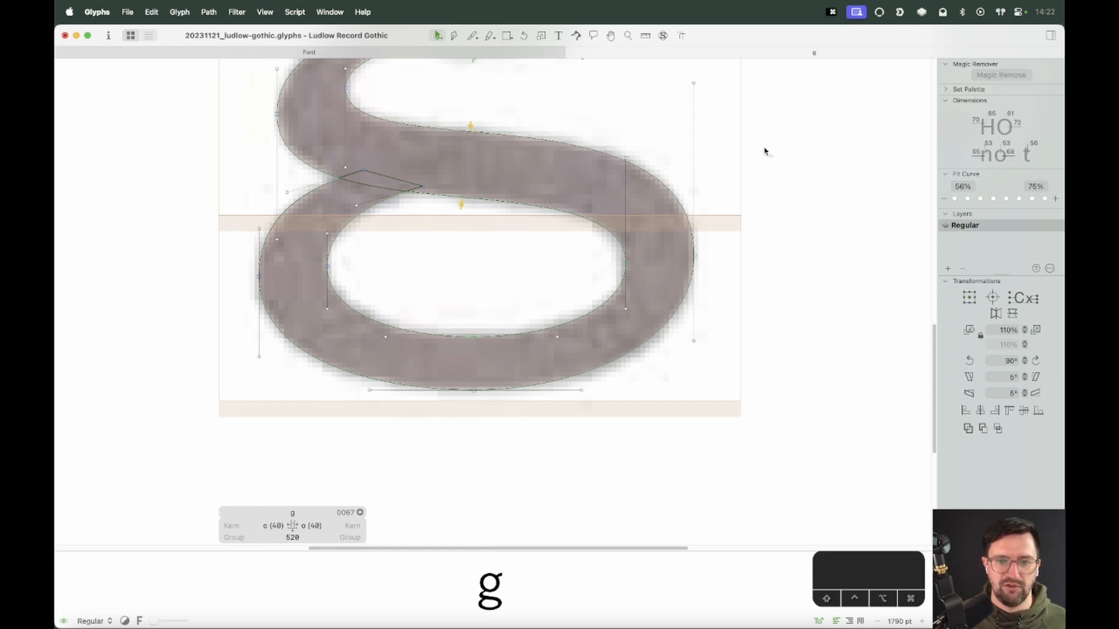
# Check the loop's bottom and left nodes in preview and nudge the left extreme node down slightly
pyautogui.press('space')
pyautogui.moveTo(736, 280); pyautogui.dragTo(794, 305)
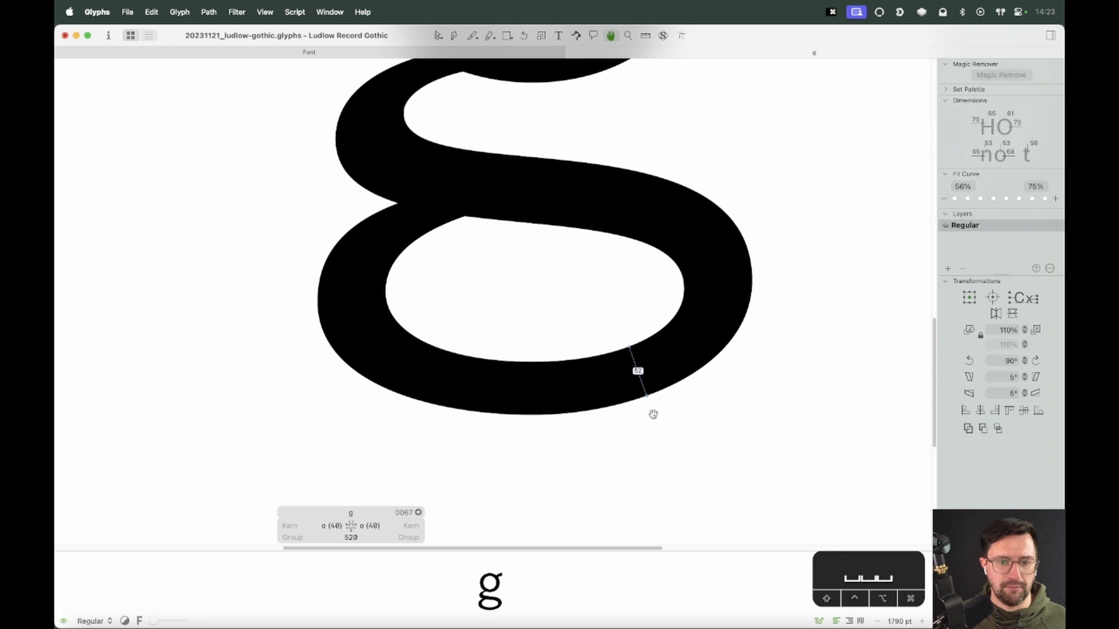
pyautogui.click(532, 416)
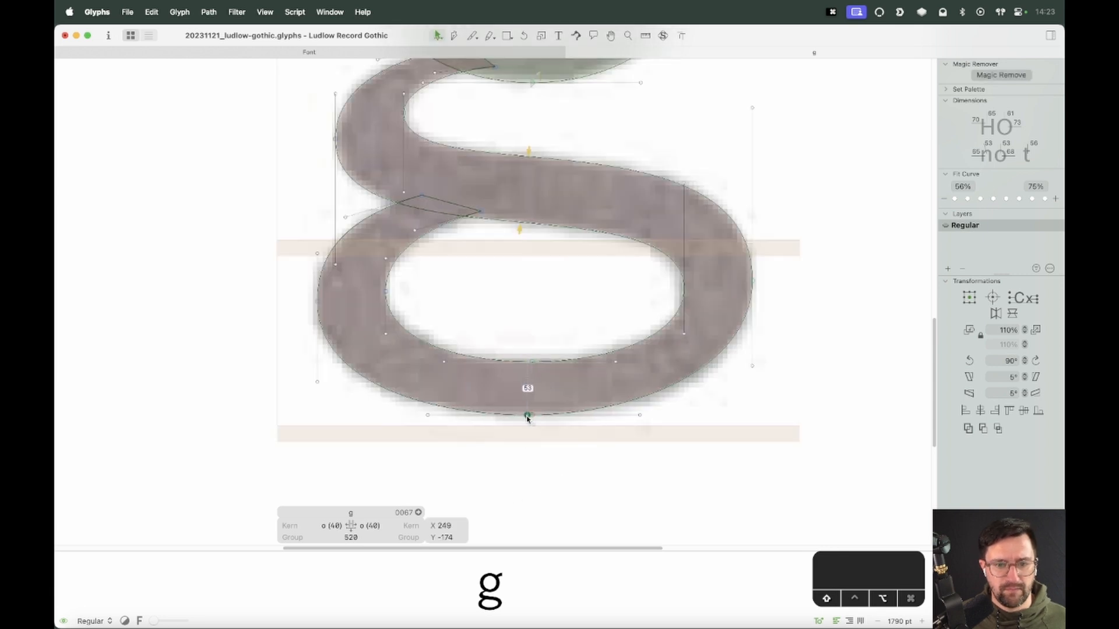
pyautogui.press('space')
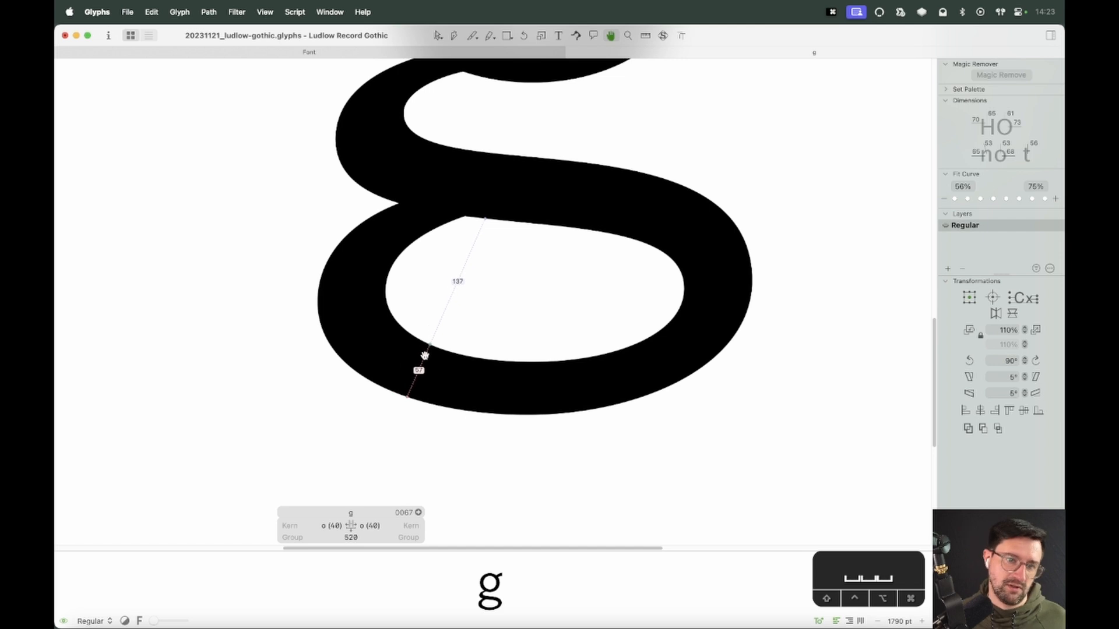
pyautogui.click(317, 302)
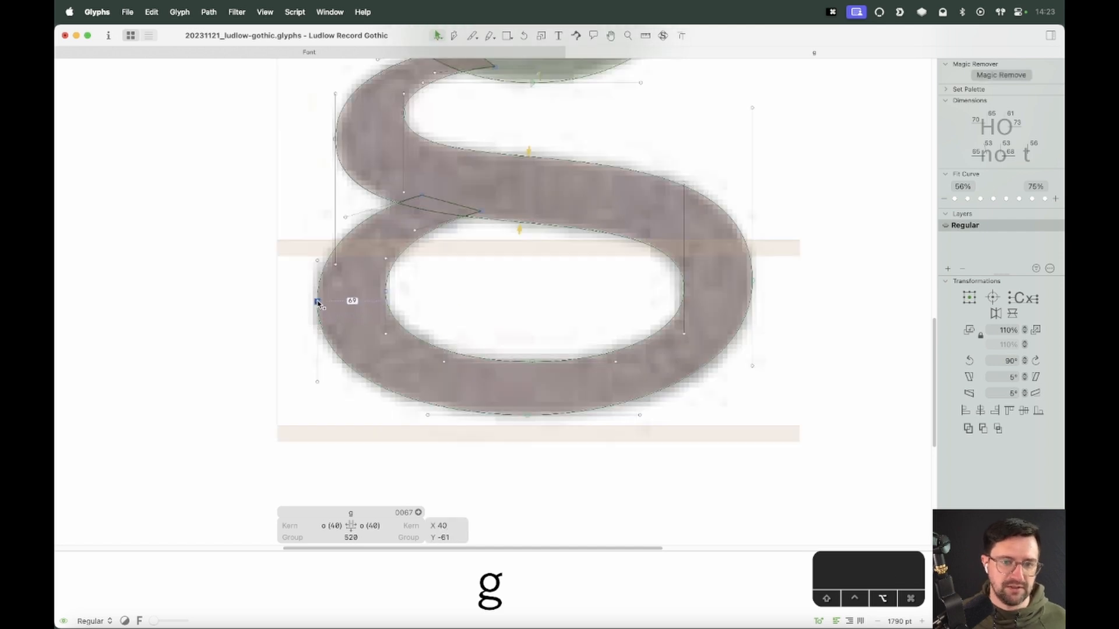
pyautogui.moveTo(318, 302); pyautogui.dragTo(318, 297)
pyautogui.press('super+z')
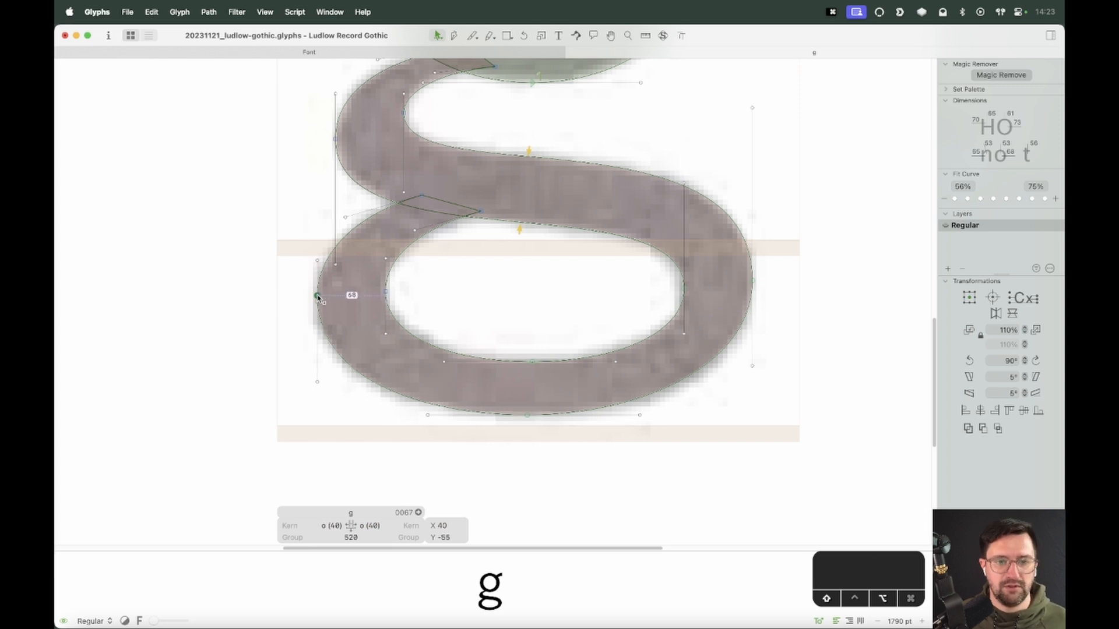
pyautogui.click(348, 304)
pyautogui.press('space')
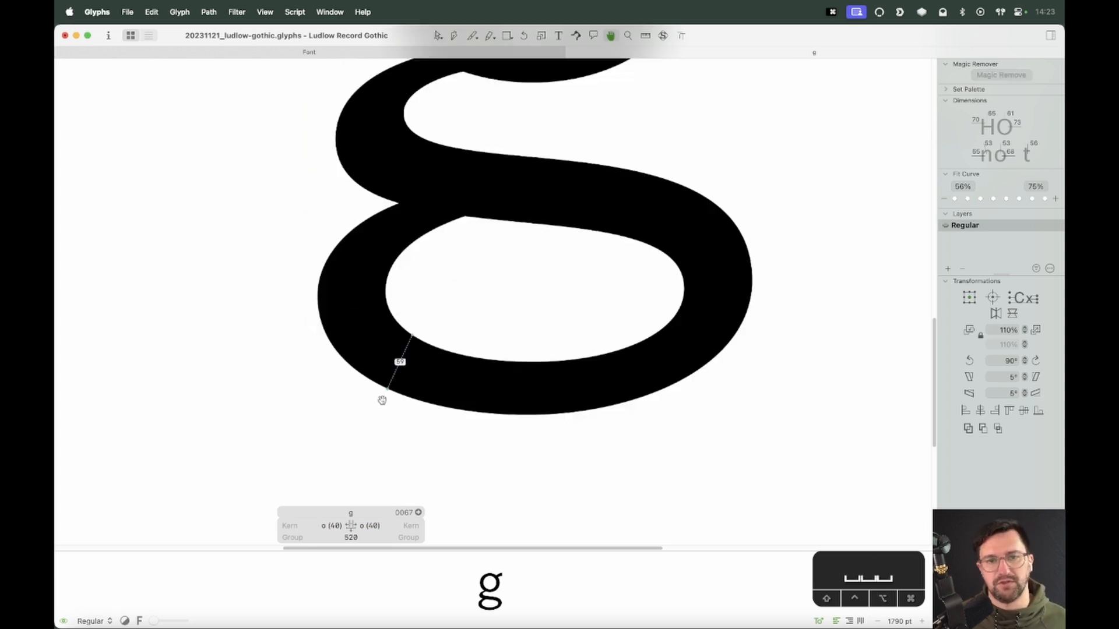
pyautogui.moveTo(330, 294); pyautogui.dragTo(289, 307)
pyautogui.hotkey('alt', 'Down')
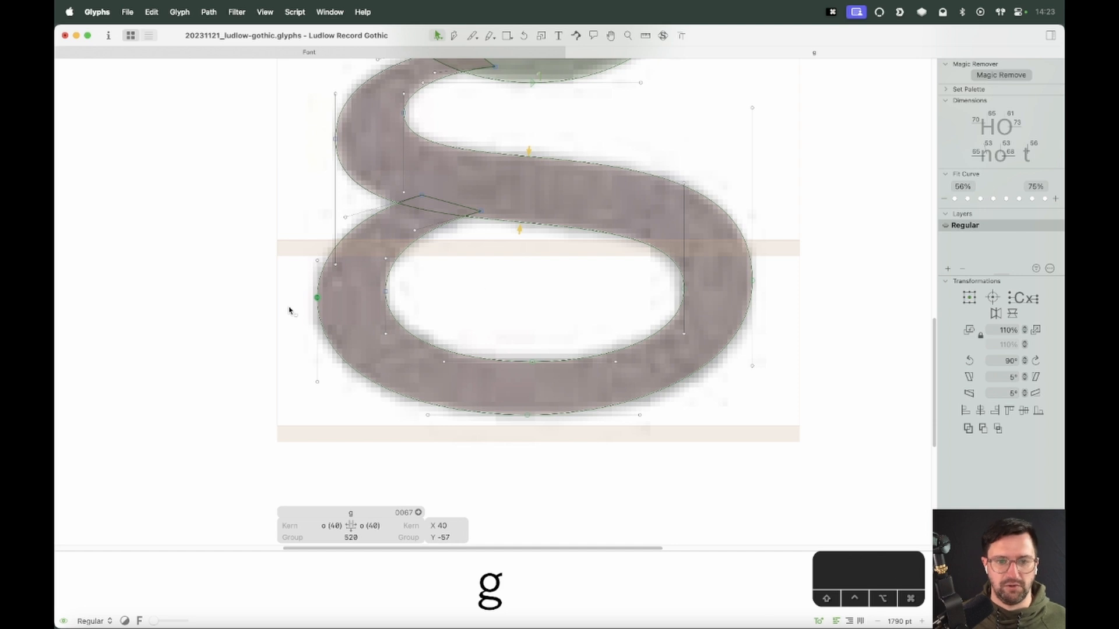
# Move the link's left outer node to the right and preview the result
pyautogui.press('space')
pyautogui.moveTo(570, 290); pyautogui.dragTo(557, 408)
pyautogui.click(344, 246)
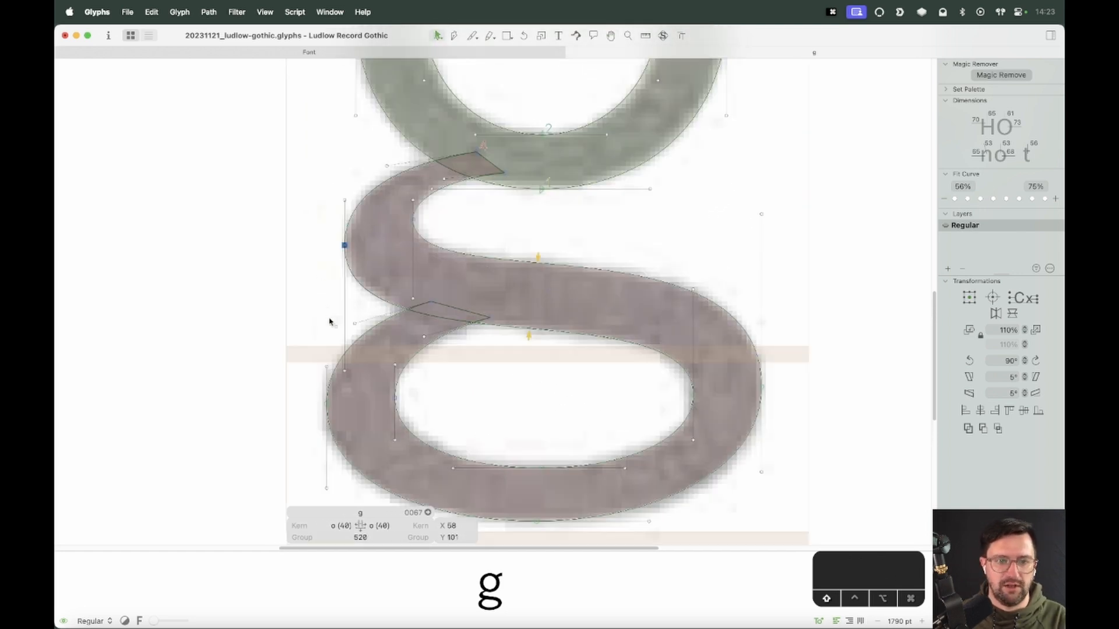
pyautogui.hotkey('shift', 'Right')
pyautogui.press('space')
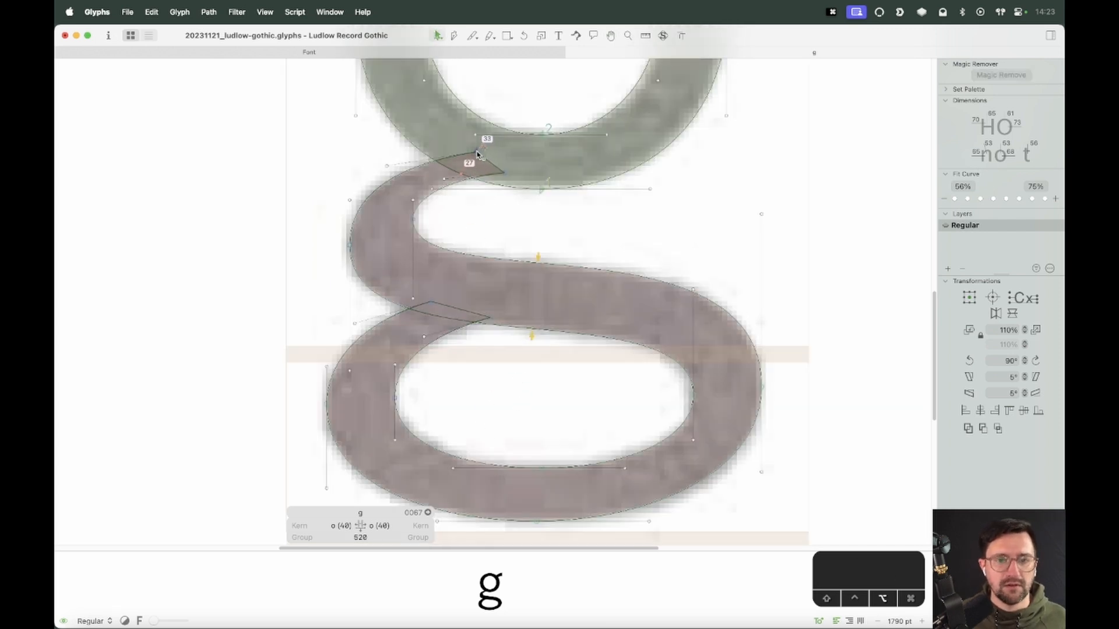
# Convert the link's and lower loop's left nodes into smooth points and preview the g
pyautogui.click(471, 150)
pyautogui.click(480, 207)
pyautogui.press('space')
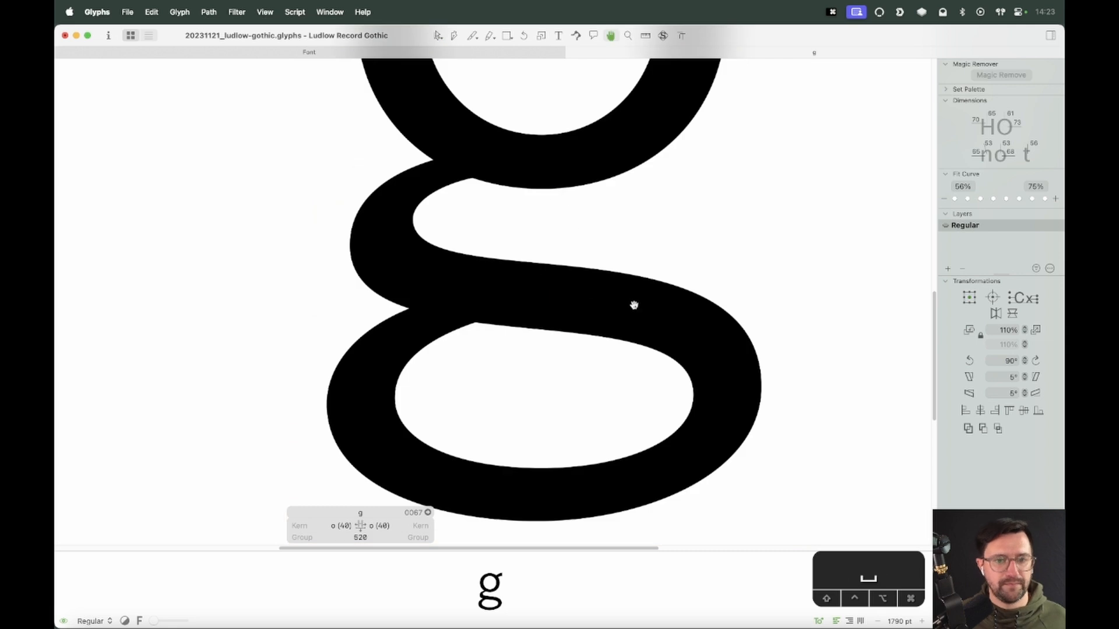
pyautogui.click(350, 245)
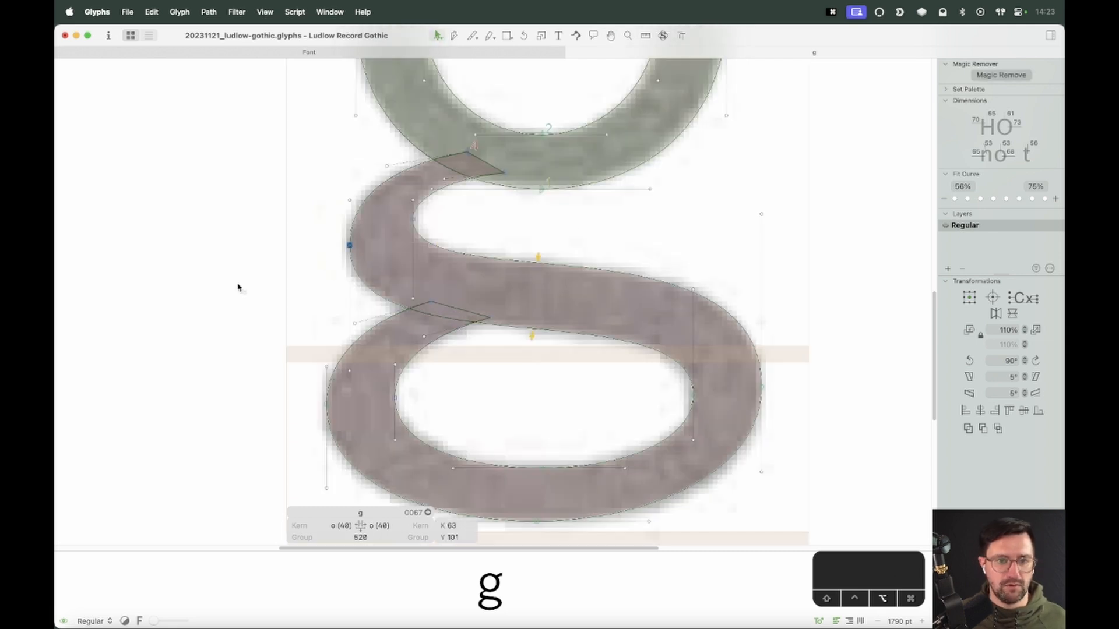
pyautogui.press('Return')
pyautogui.click(464, 224)
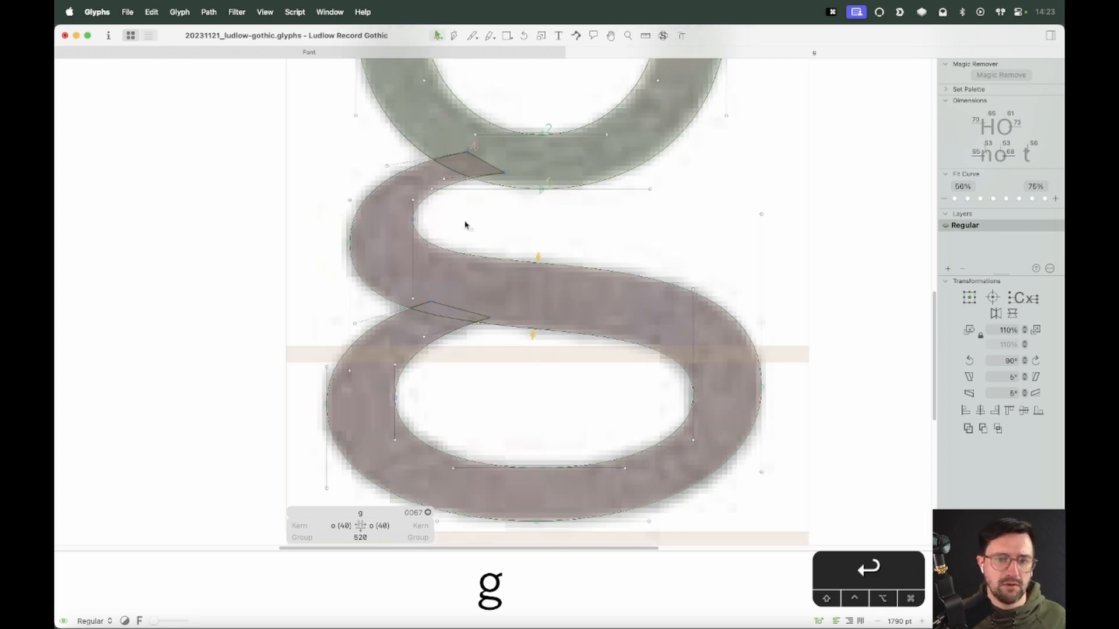
pyautogui.moveTo(397, 226); pyautogui.dragTo(379, 234)
pyautogui.press('Return')
pyautogui.click(483, 234)
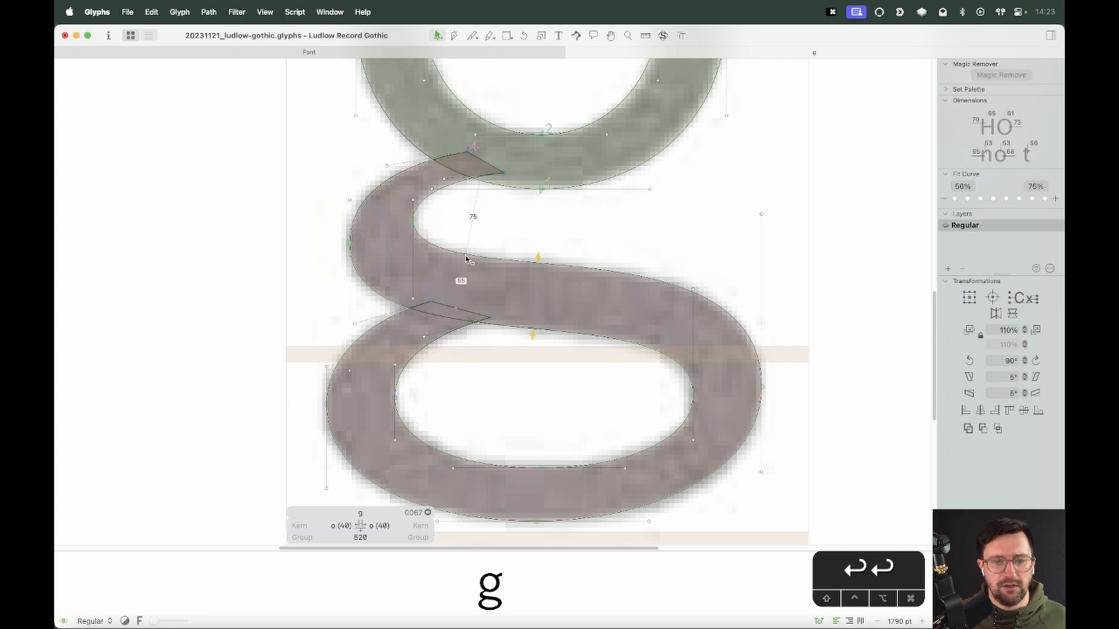
pyautogui.click(395, 398)
pyautogui.press('Return')
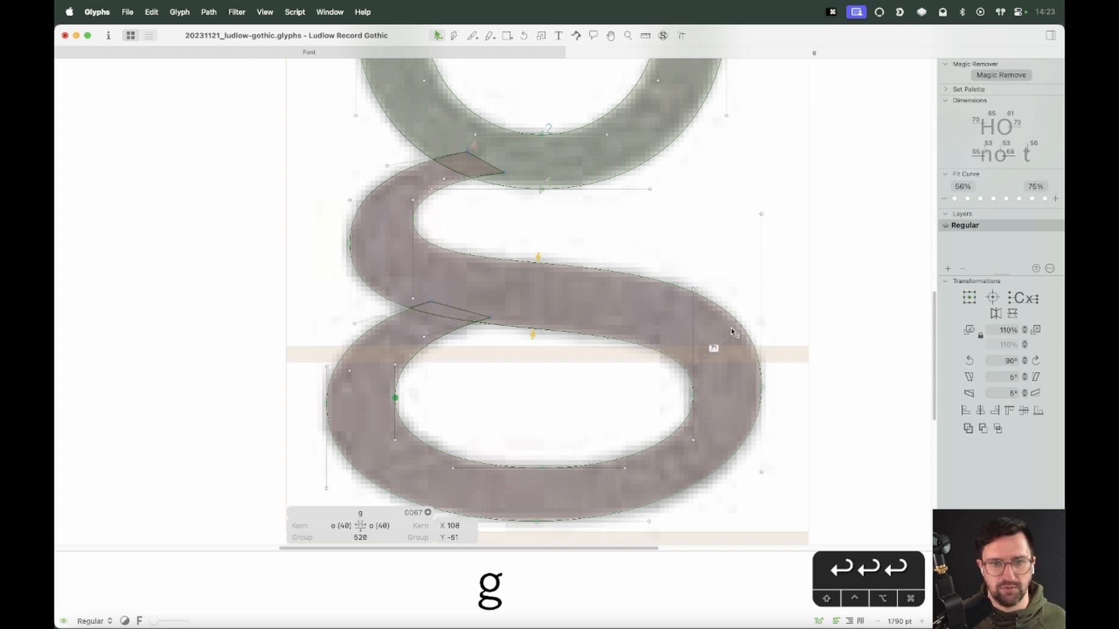
pyautogui.press('space')
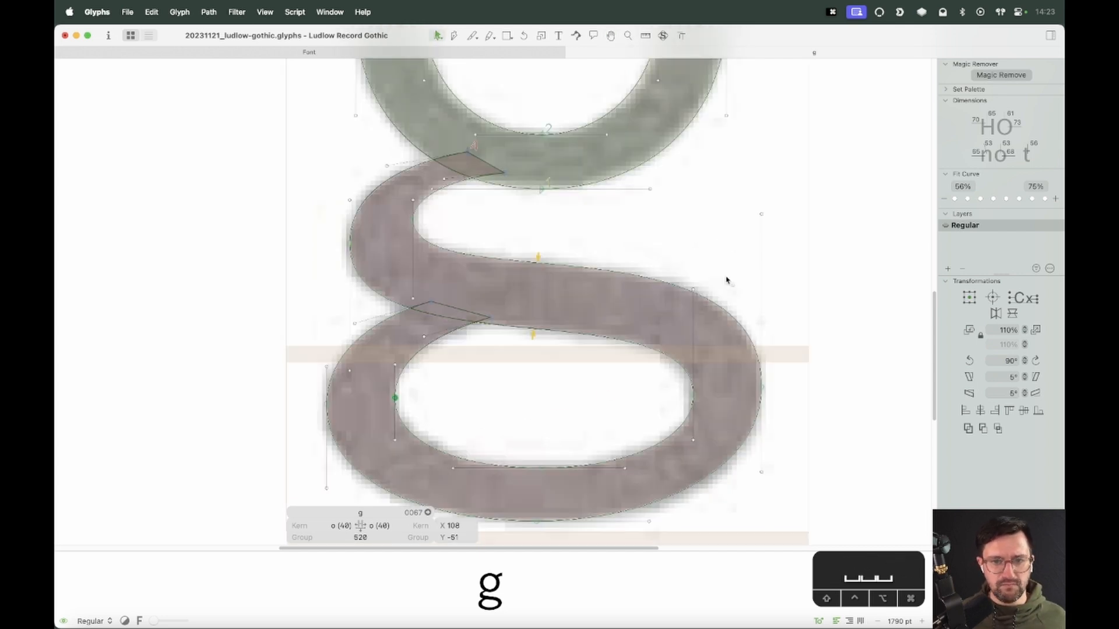
# Try opening a corner on the g's selected node, undoing it
pyautogui.press('super+minus')
pyautogui.press('super+minus')
pyautogui.press('super+minus')
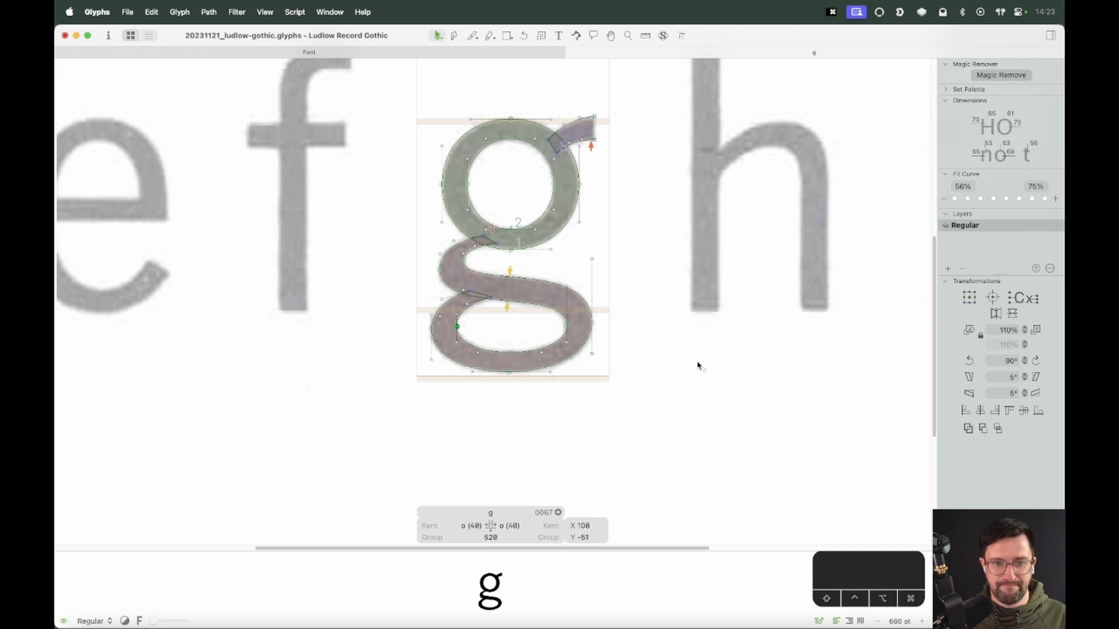
pyautogui.press('super+minus')
pyautogui.press('super+minus')
pyautogui.press('super+minus')
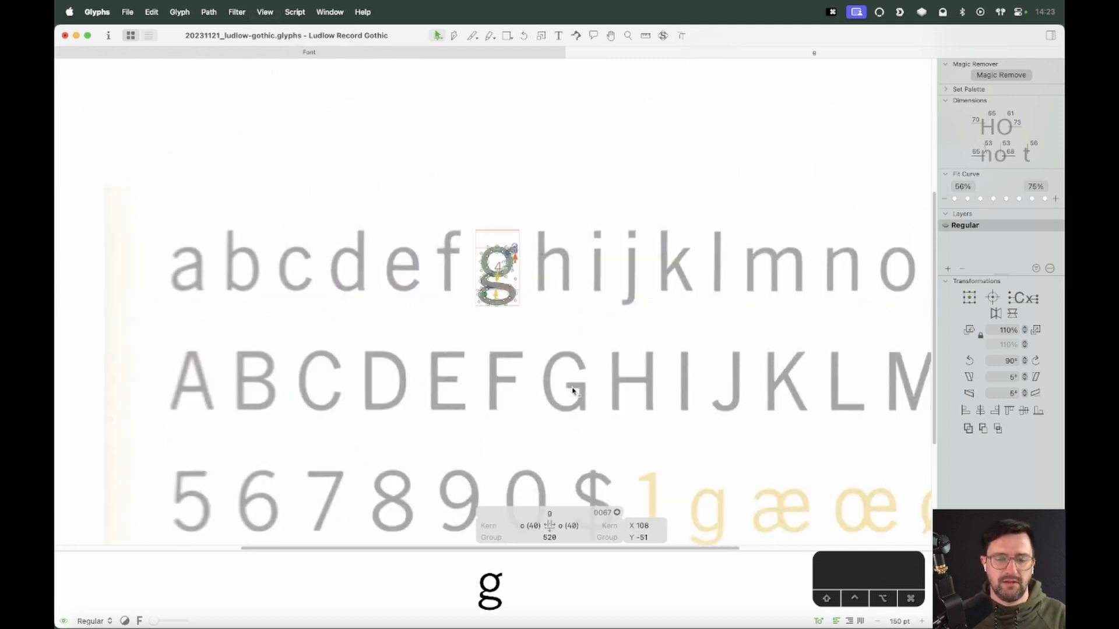
pyautogui.rightClick(566, 264)
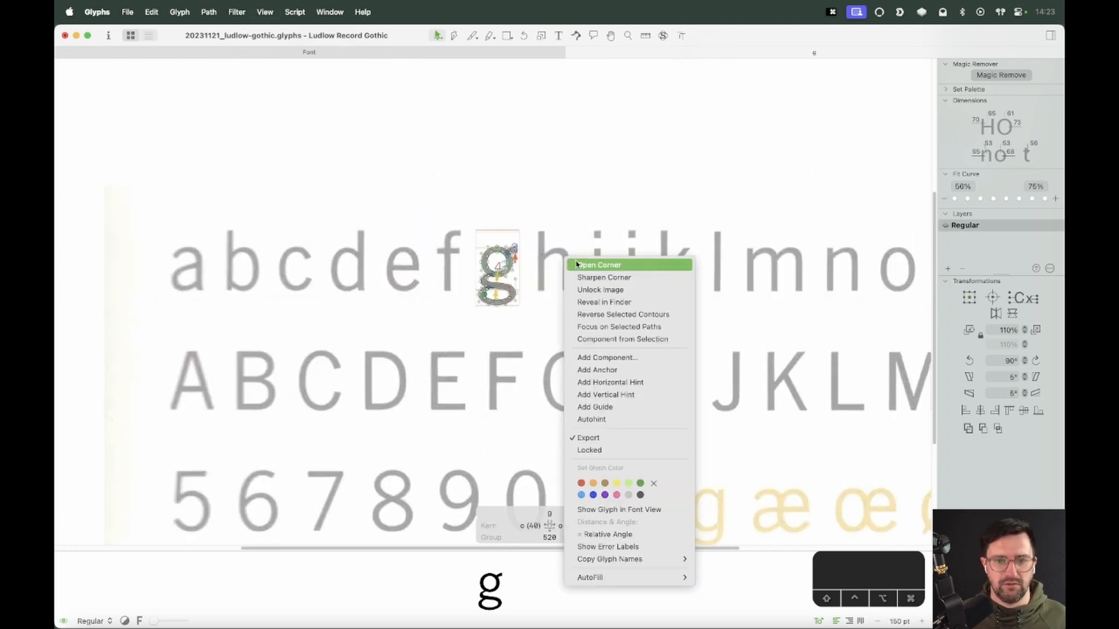
pyautogui.click(574, 263)
pyautogui.press('super+z')
# Unlock the background scan image in the g and delete it
pyautogui.rightClick(577, 257)
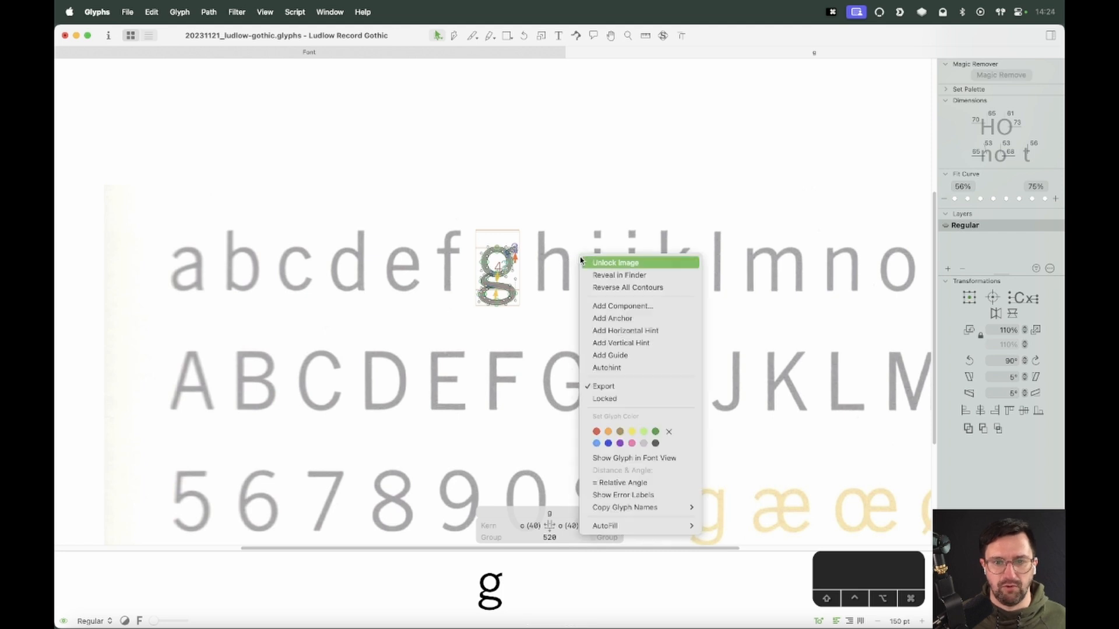
pyautogui.click(584, 261)
pyautogui.click(585, 262)
pyautogui.press('BackSpace')
# Add a lowercase s and a capital S after the g in the edit text
pyautogui.write('t')
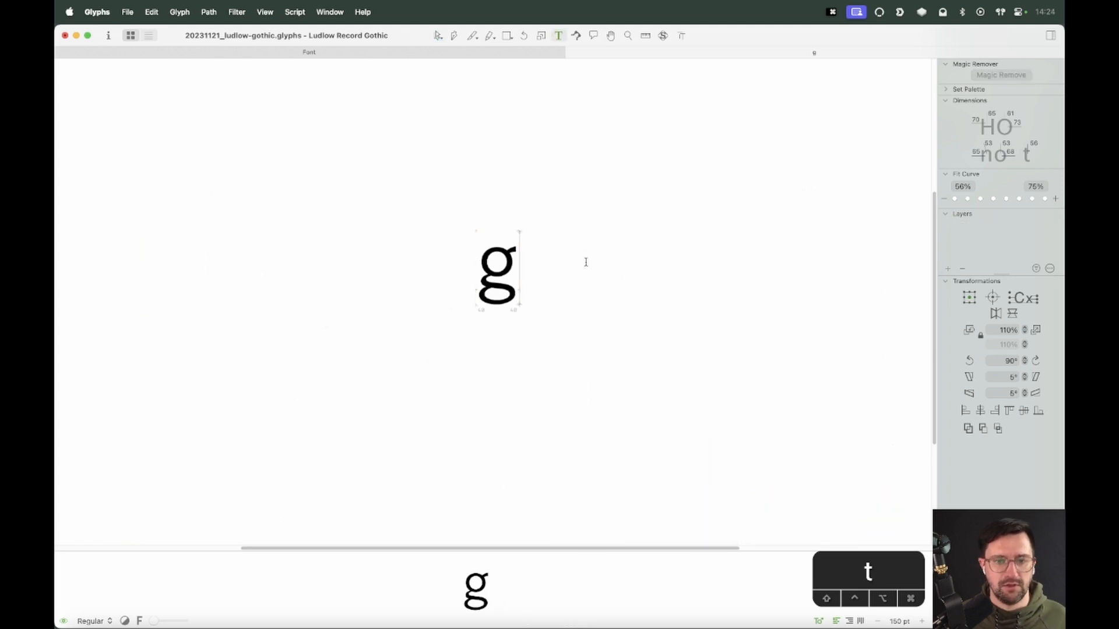
pyautogui.write('s')
pyautogui.press('Escape')
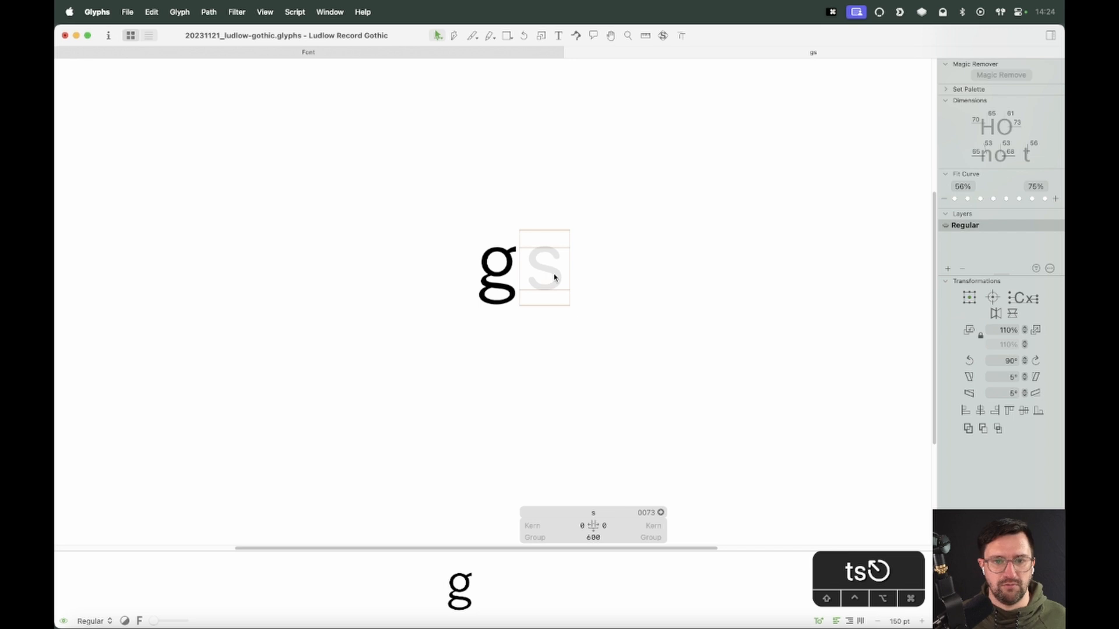
pyautogui.write('t')
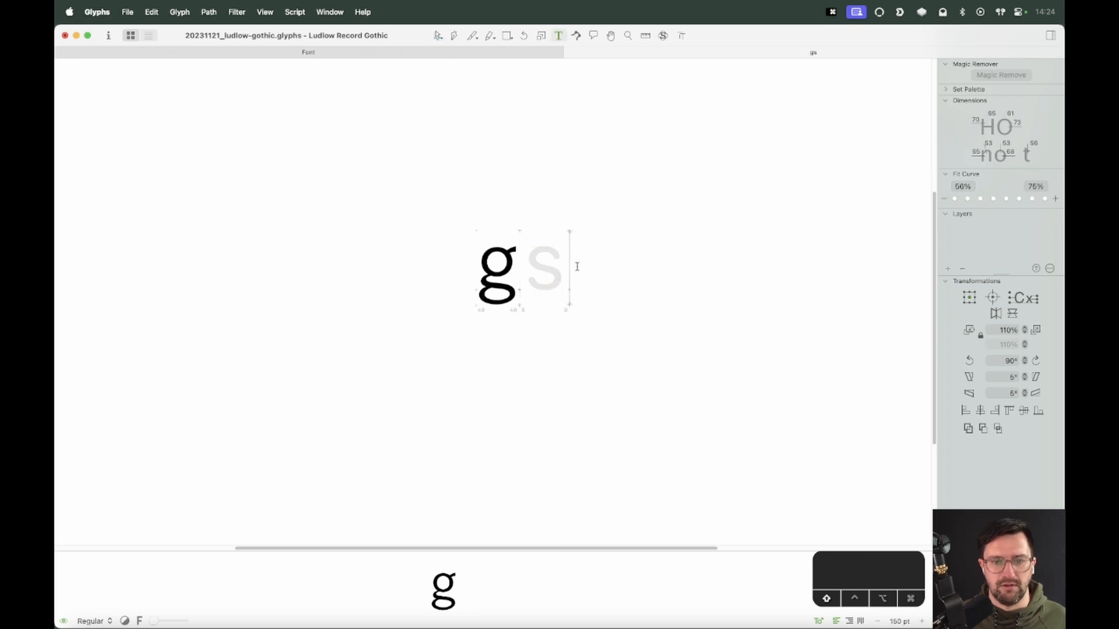
pyautogui.write('S')
pyautogui.press('Escape')
# Paste the scan image into the S and align the specimen's capital S with its glyph box
pyautogui.doubleClick(594, 271)
pyautogui.press('super+v')
pyautogui.moveTo(760, 323); pyautogui.dragTo(458, 242)
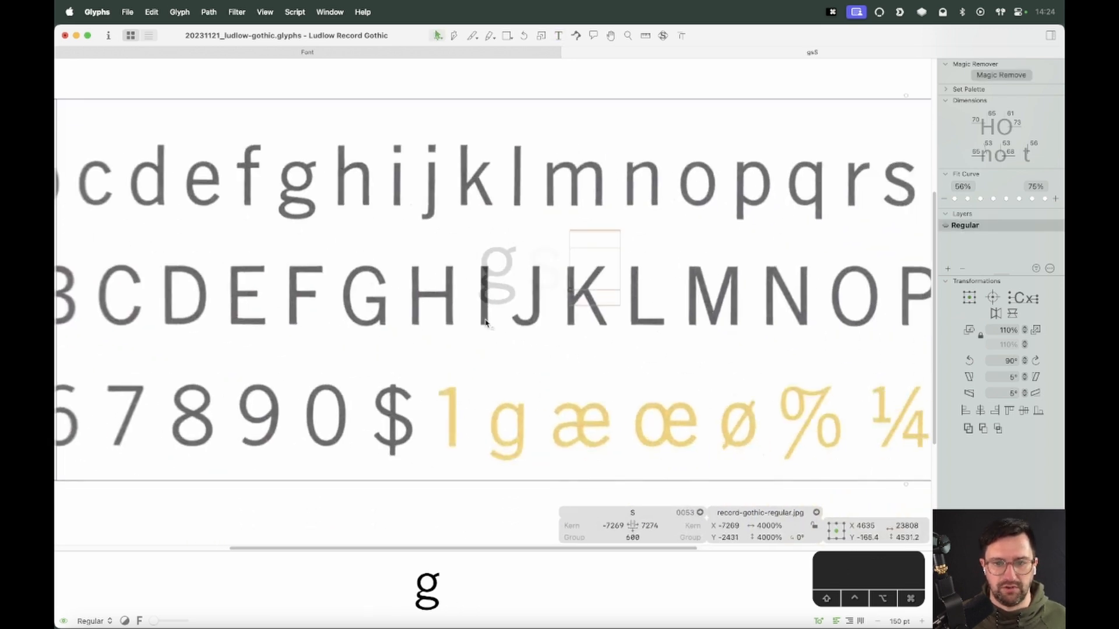
pyautogui.moveTo(820, 325); pyautogui.dragTo(589, 327)
pyautogui.moveTo(874, 313); pyautogui.dragTo(621, 290)
pyautogui.press('Down')
pyautogui.press('Down')
pyautogui.press('Down')
pyautogui.press('Left')
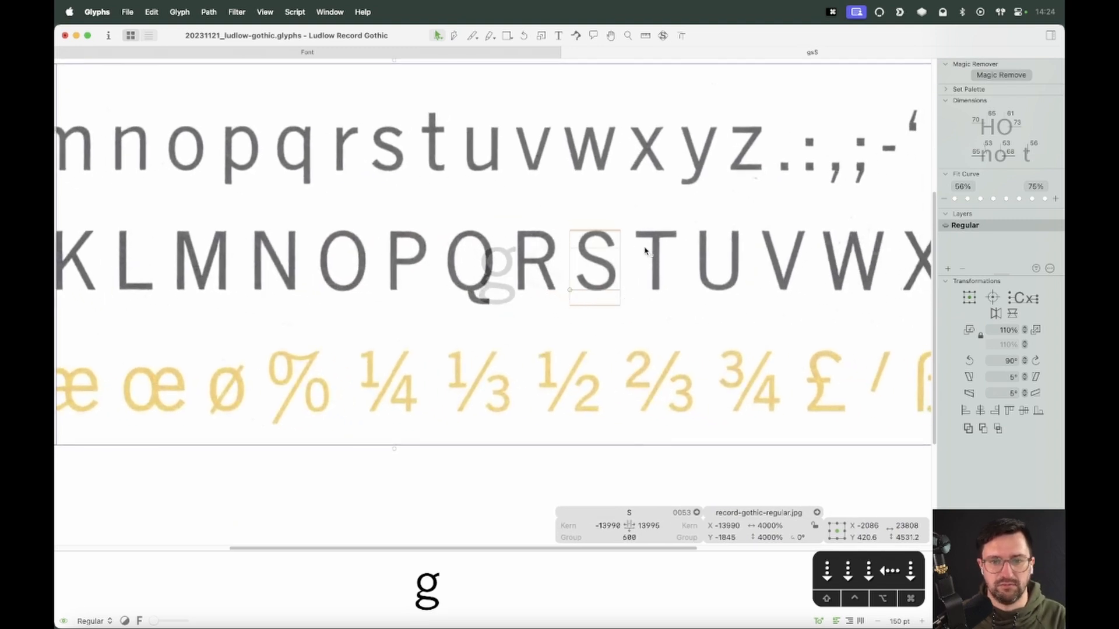
pyautogui.press('Down')
# Lock the scan image in the S glyph
pyautogui.rightClick(620, 252)
pyautogui.click(650, 255)
pyautogui.press('t')
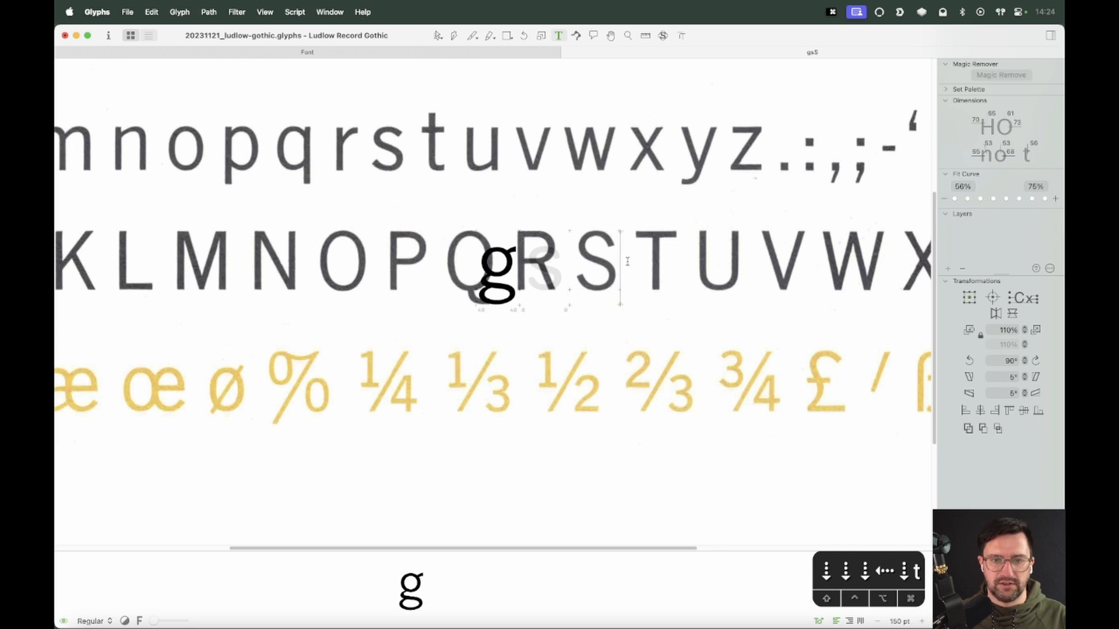
# Replace the edit text with the word going
pyautogui.press('BackSpace')
pyautogui.press('BackSpace')
pyautogui.press('Escape')
pyautogui.press('z')
pyautogui.press('t')
pyautogui.press('super+a')
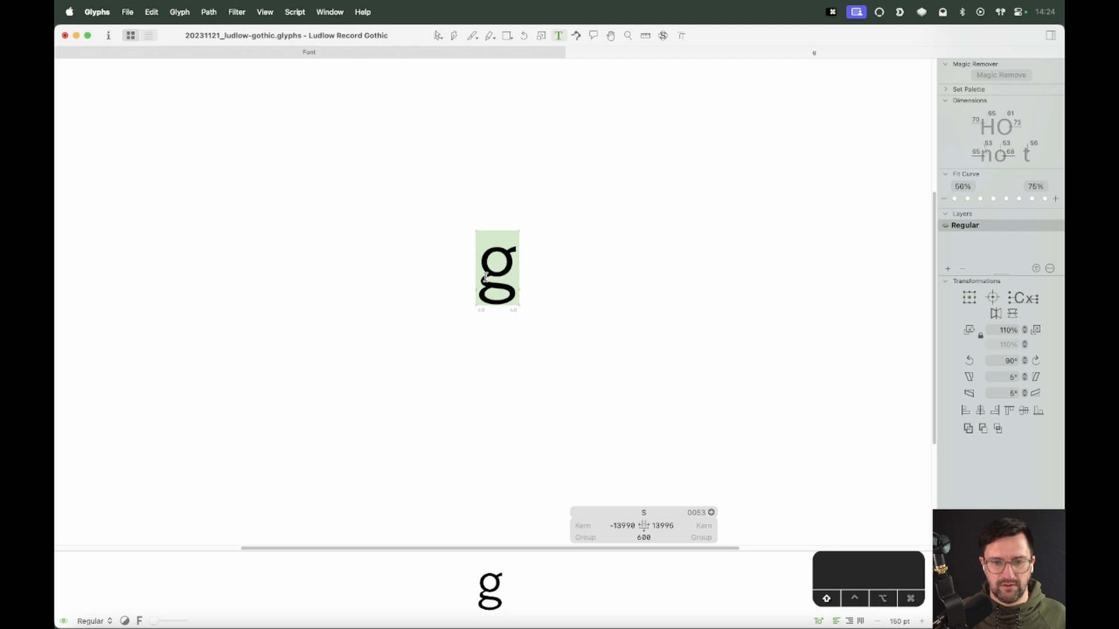
pyautogui.write('Trigi')
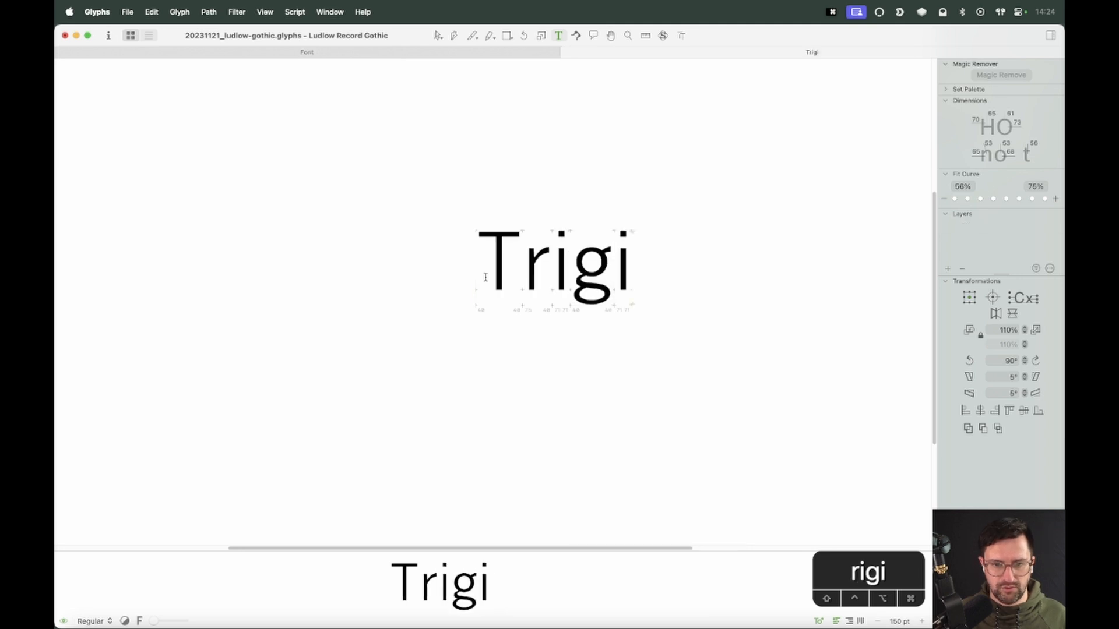
pyautogui.press('BackSpace')
pyautogui.write('on')
pyautogui.press('BackSpace')
pyautogui.press('BackSpace')
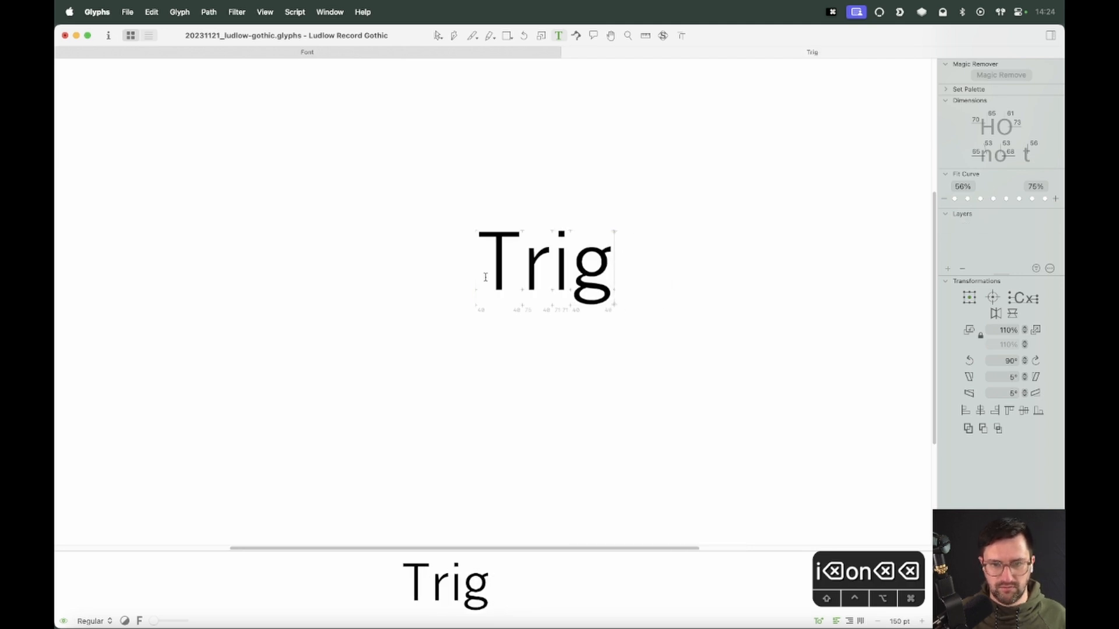
pyautogui.write('ino')
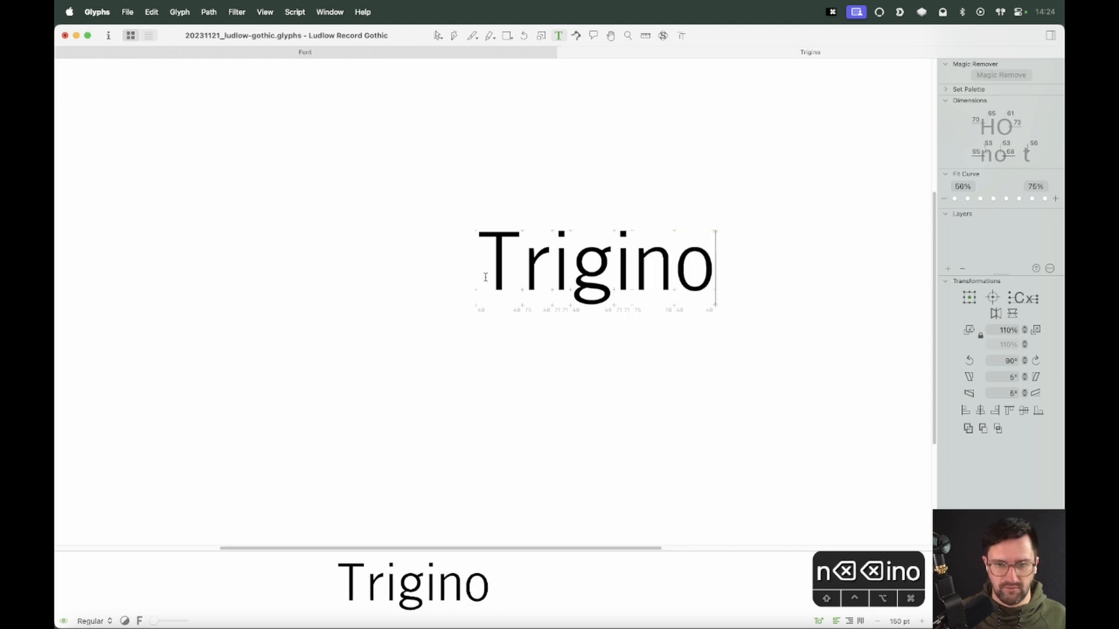
pyautogui.press('super+a')
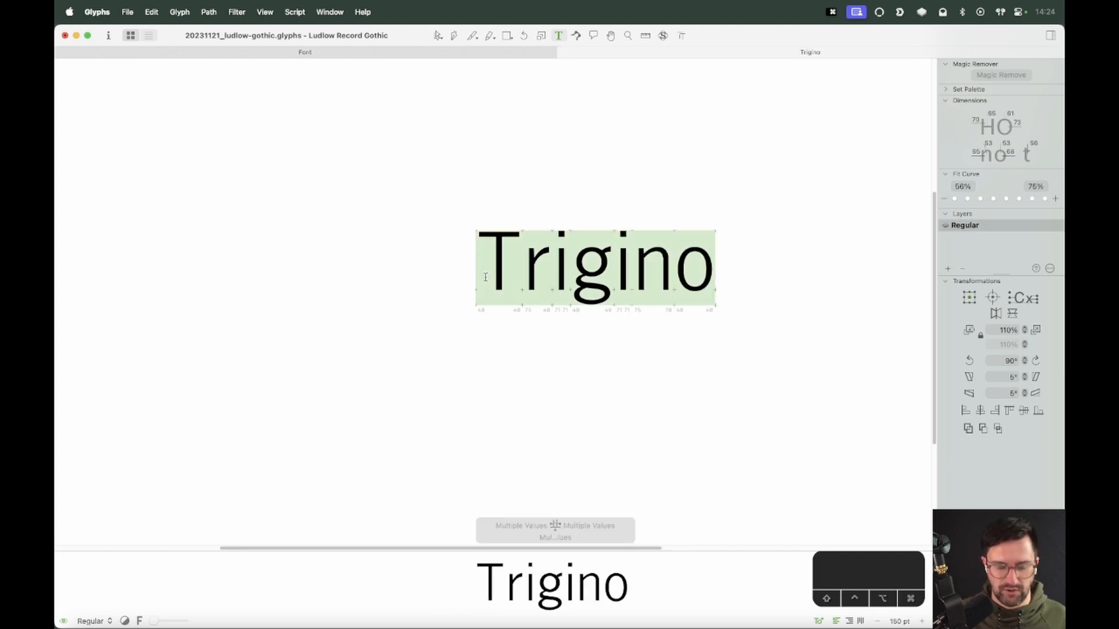
pyautogui.write('going')
pyautogui.press('Escape')
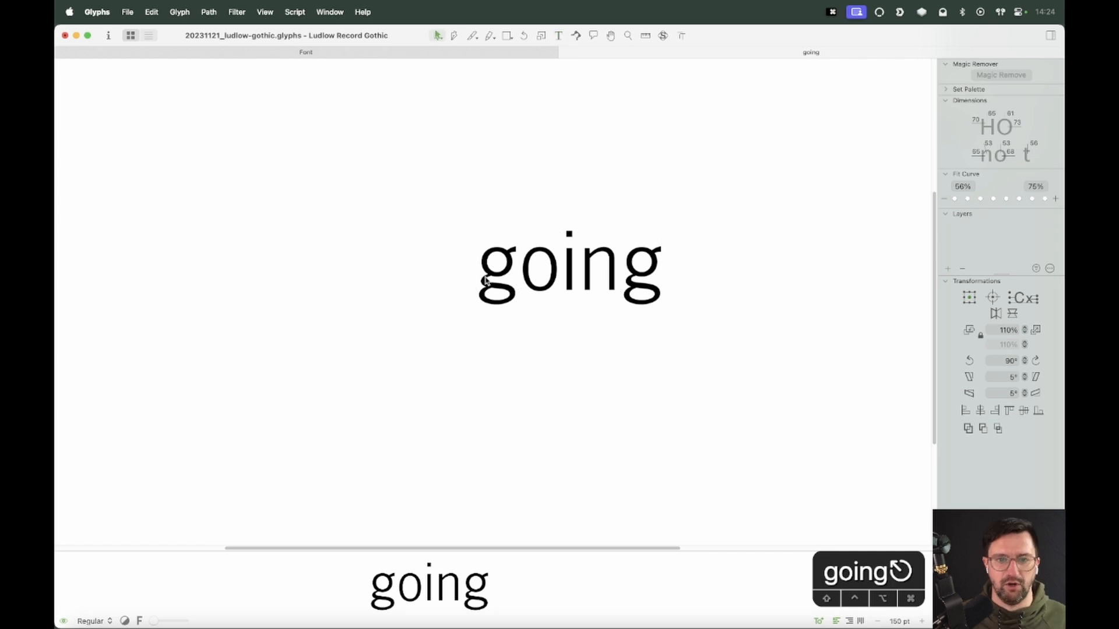
# Add a second line of text reading digging
pyautogui.press('t')
pyautogui.press('Return')
pyautogui.write('digging')
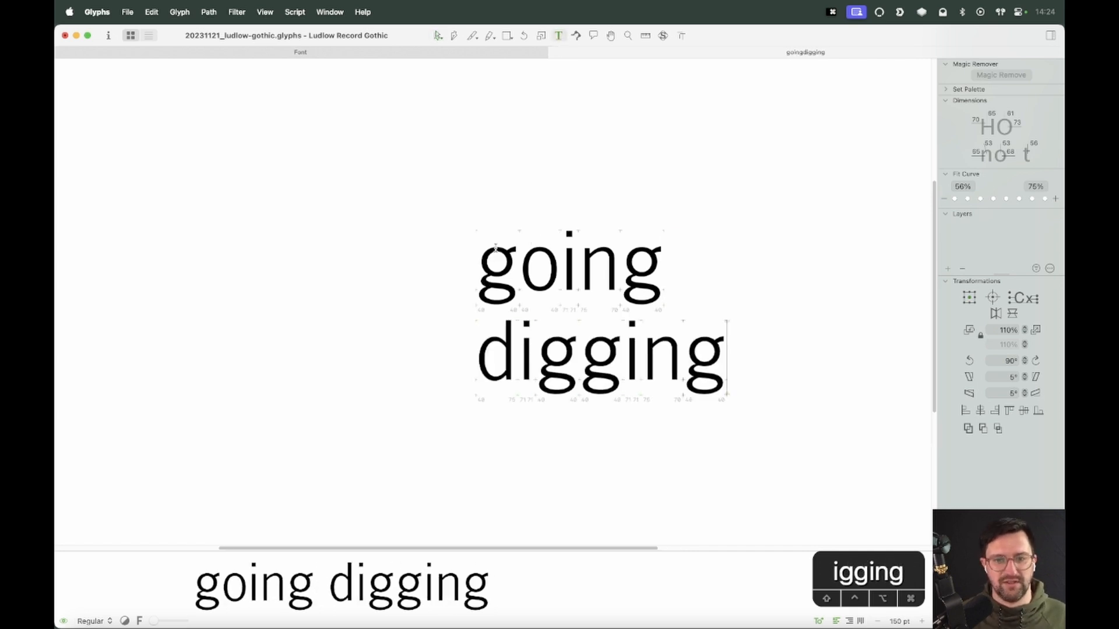
pyautogui.press('Escape')
pyautogui.press('z')
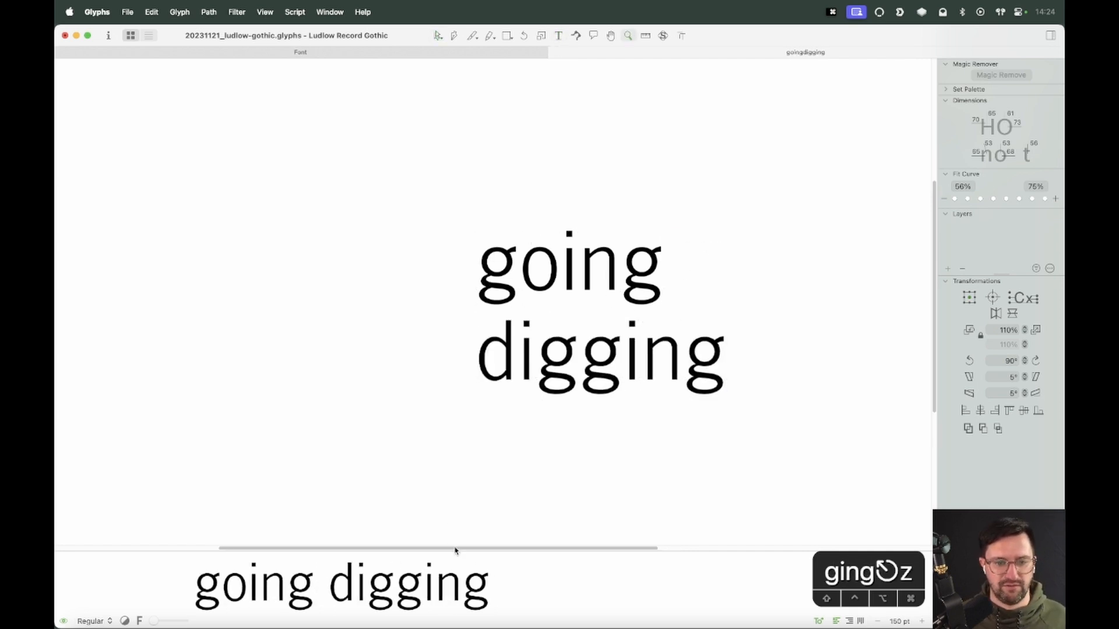
# Shrink the preview pane and open the second g of digging for editing
pyautogui.moveTo(455, 551); pyautogui.dragTo(532, 615)
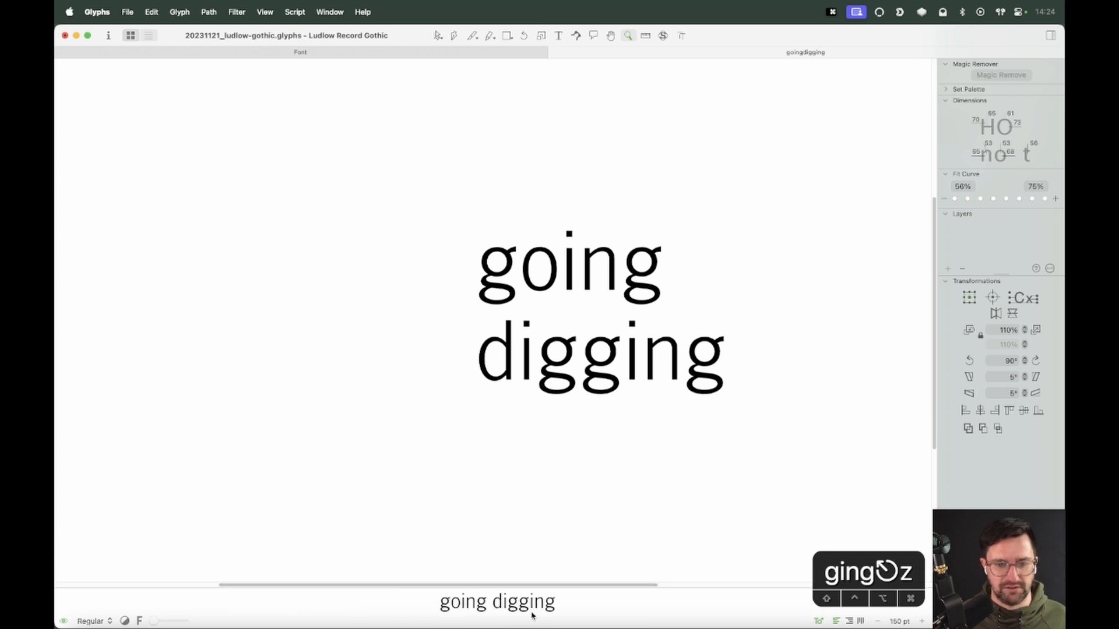
pyautogui.moveTo(155, 623); pyautogui.dragTo(157, 624)
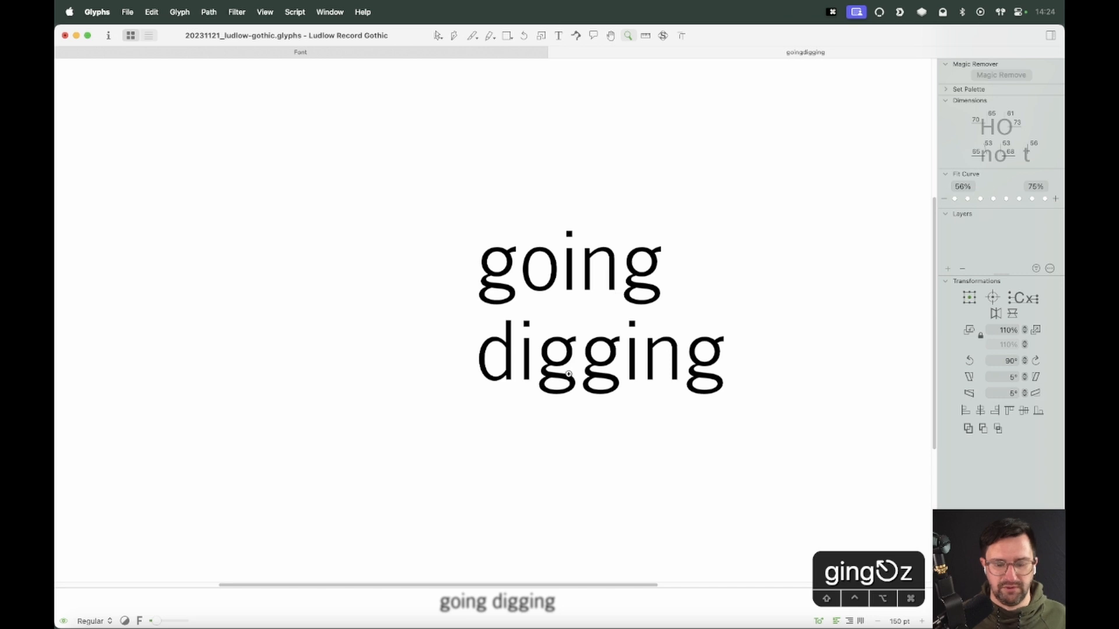
pyautogui.press('super+equal')
pyautogui.press('super+equal')
pyautogui.press('space')
pyautogui.moveTo(857, 420); pyautogui.dragTo(547, 228)
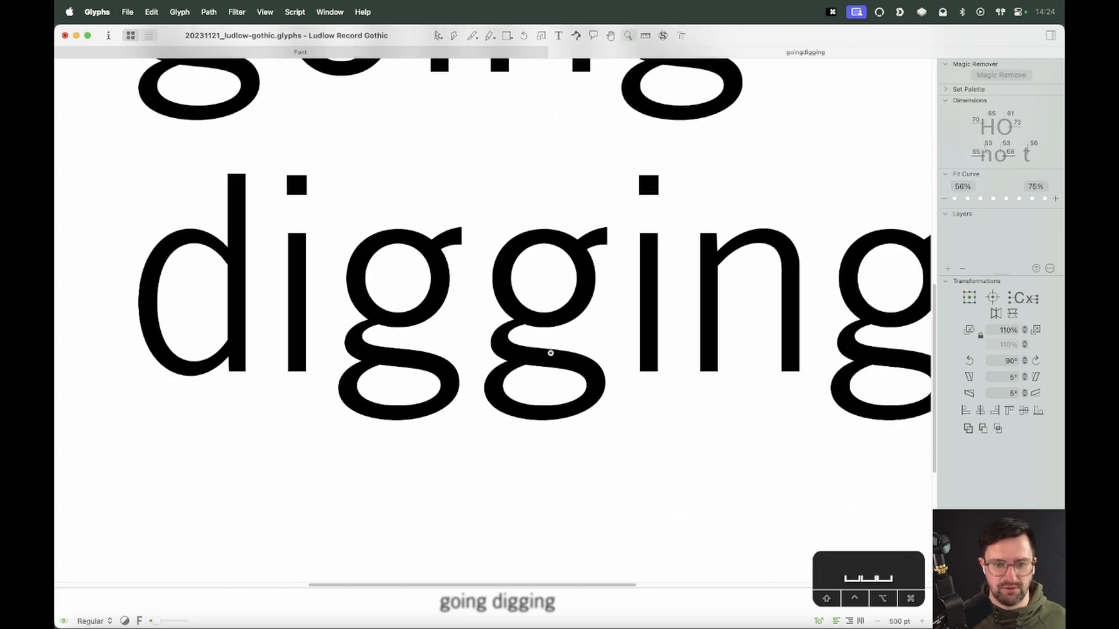
pyautogui.press('super+equal')
pyautogui.press('super+equal')
pyautogui.press('super+equal')
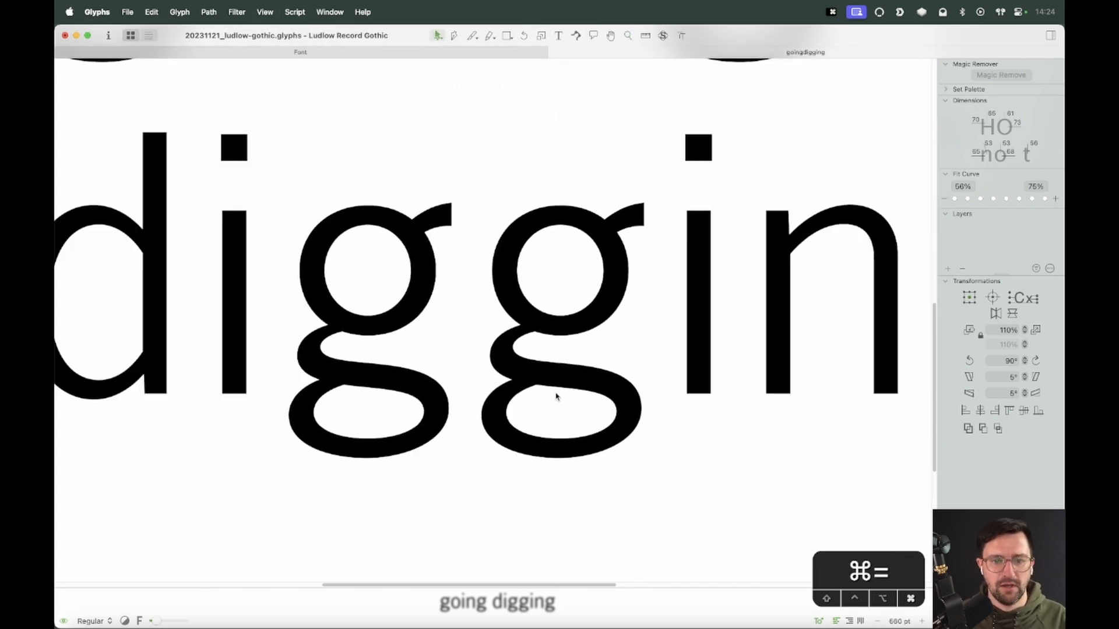
pyautogui.press('space')
pyautogui.moveTo(760, 449); pyautogui.dragTo(661, 322)
pyautogui.press('z')
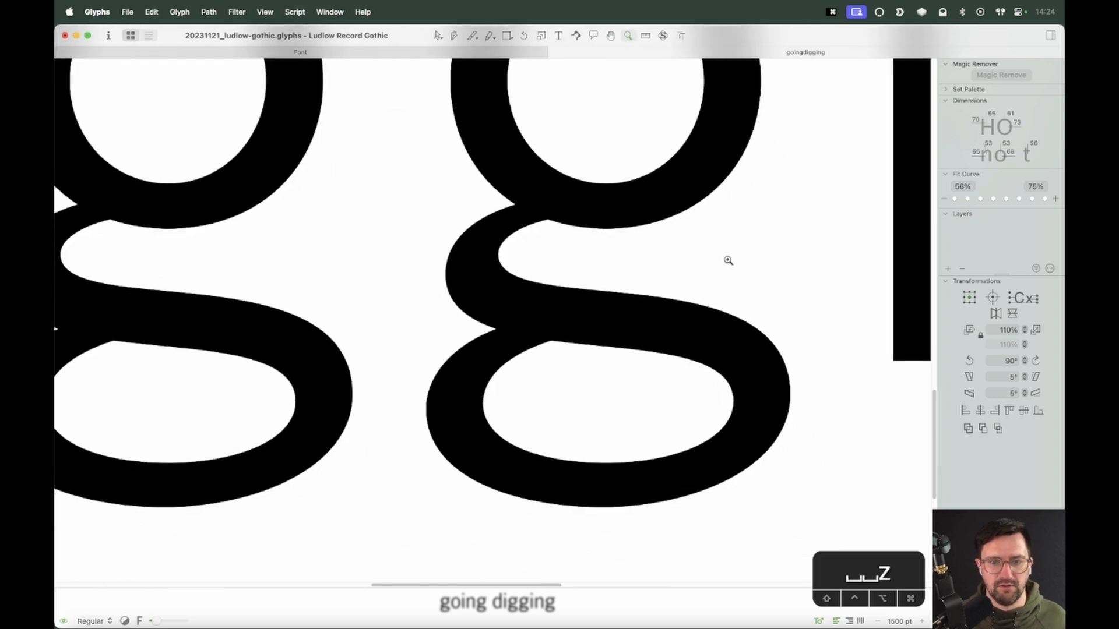
pyautogui.press('v')
pyautogui.press('e')
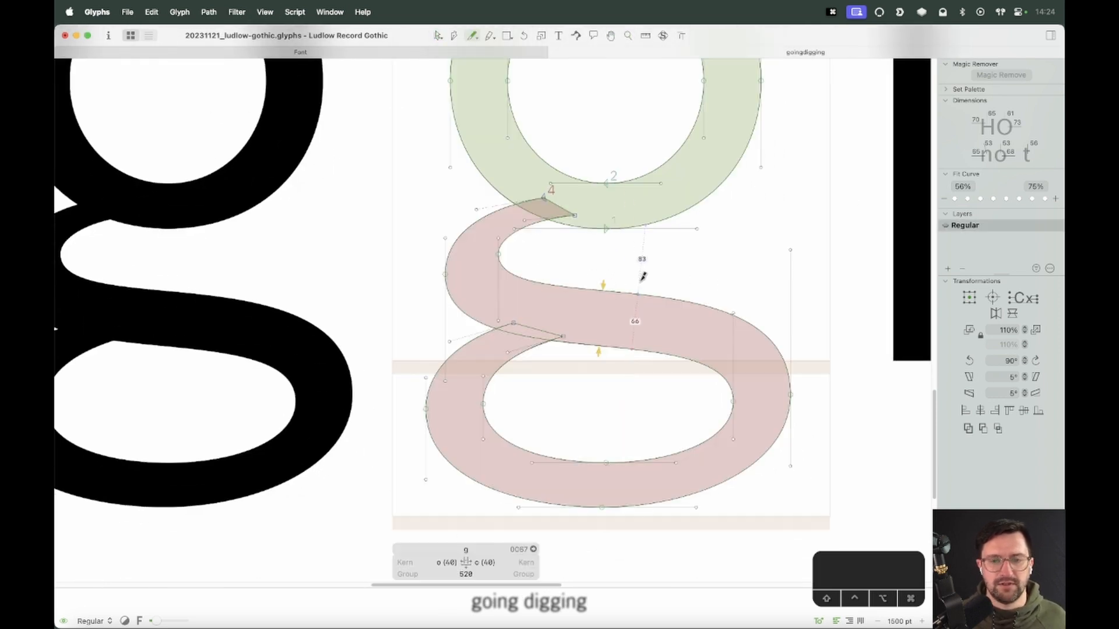
pyautogui.click(245, 13)
pyautogui.moveTo(264, 13)
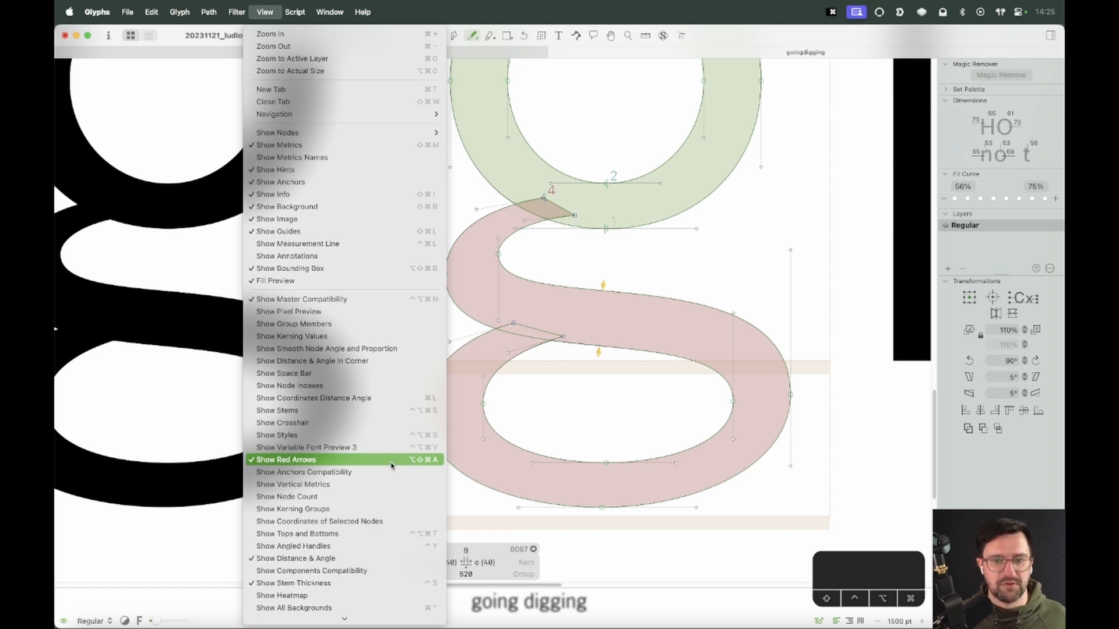
pyautogui.click(610, 284)
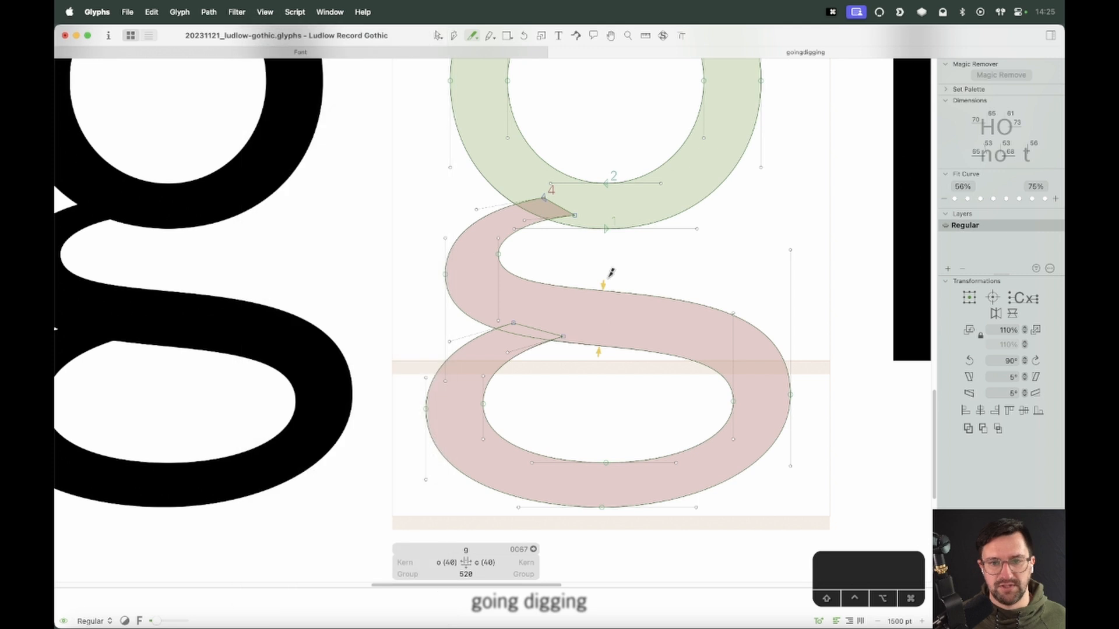
# Select the node at the right edge of the g's lower curve and nudge it 1 unit left
pyautogui.press('v')
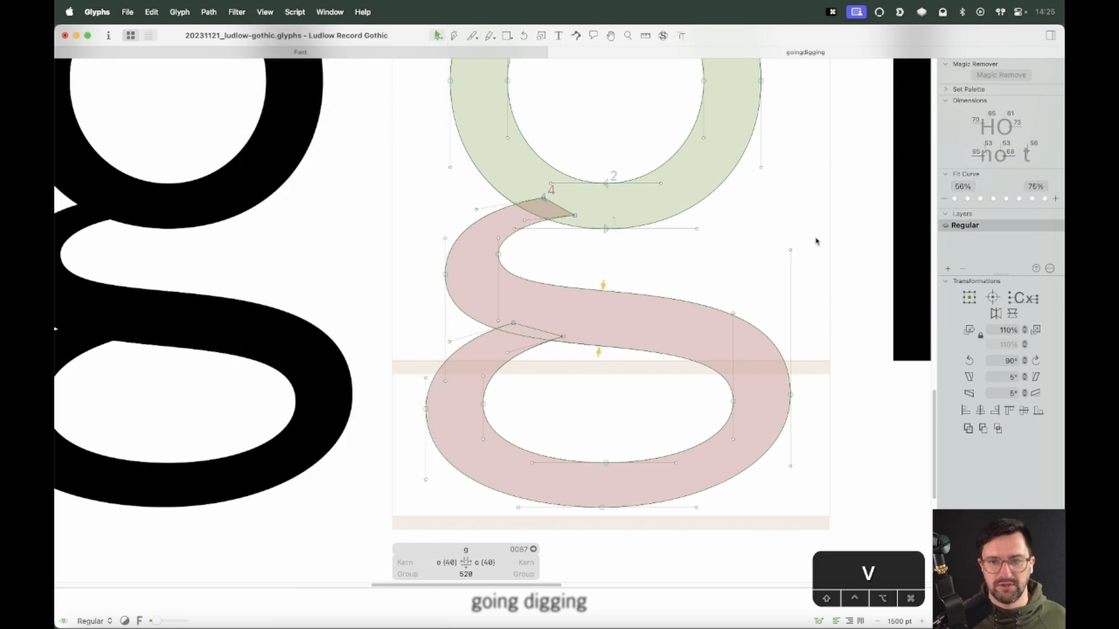
pyautogui.moveTo(816, 242); pyautogui.dragTo(767, 310)
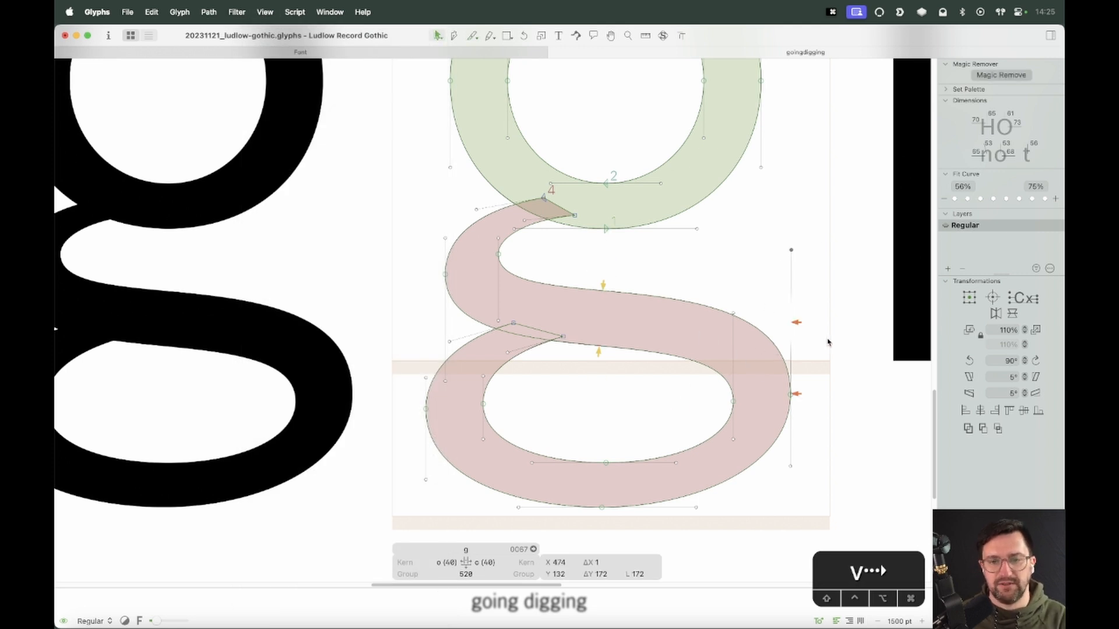
pyautogui.moveTo(798, 326)
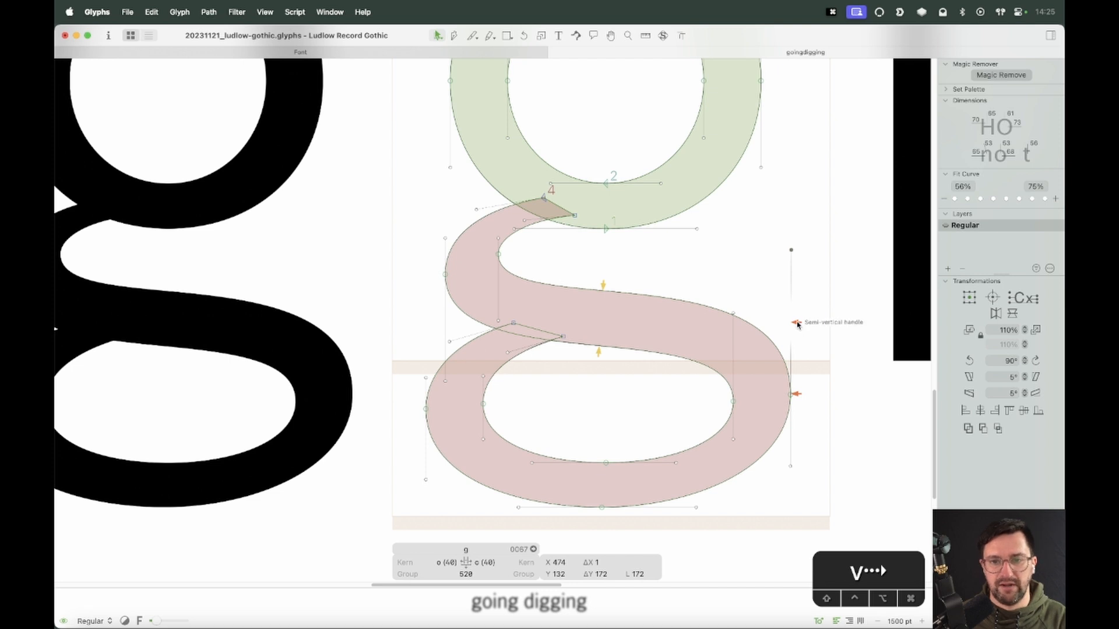
pyautogui.moveTo(796, 399)
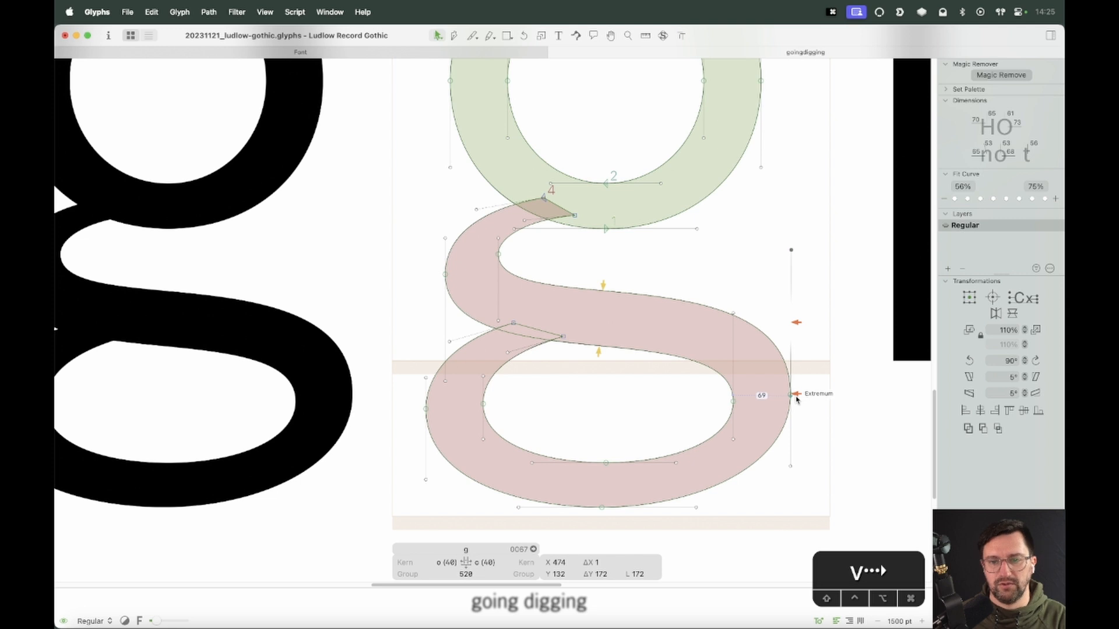
pyautogui.press('Left')
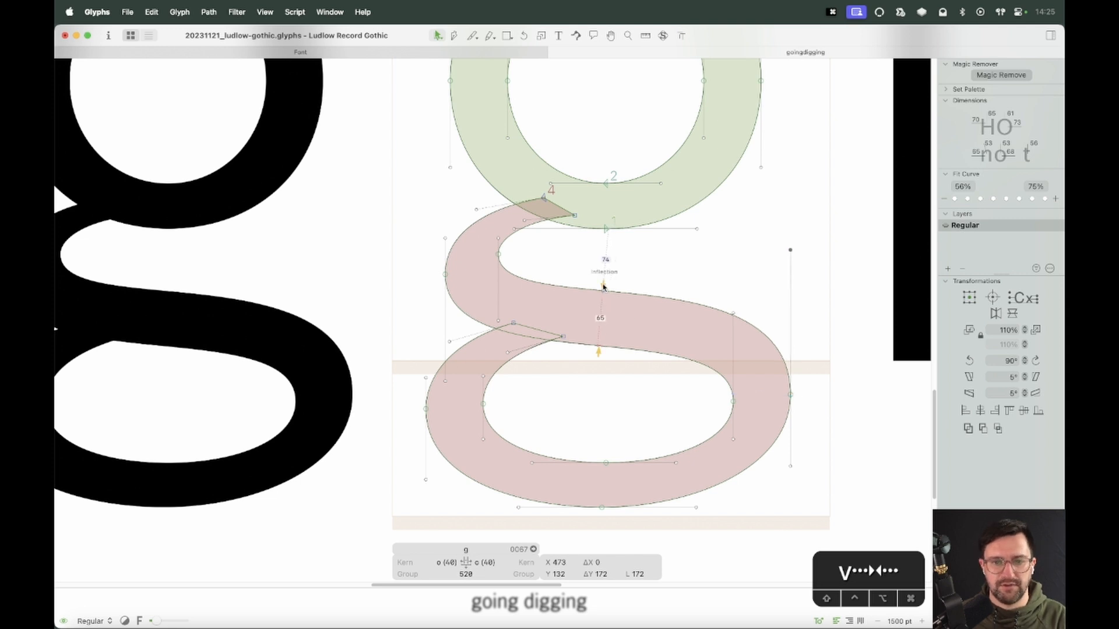
pyautogui.moveTo(601, 347)
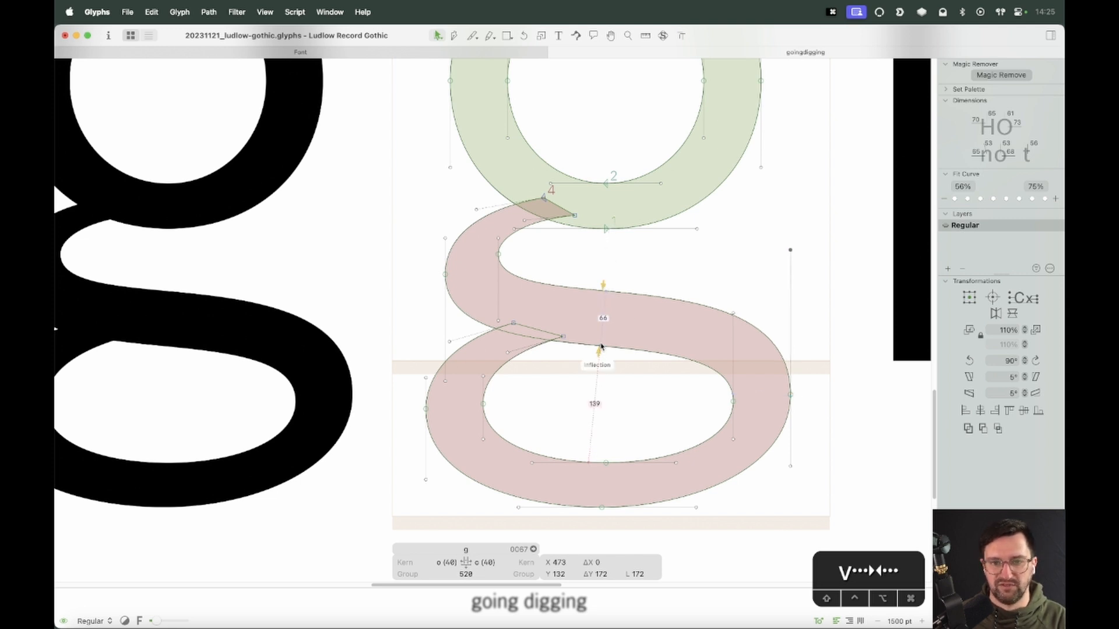
# Add a node on the upper edge of the g's spine near its inflection
pyautogui.press('p')
pyautogui.moveTo(604, 256); pyautogui.dragTo(602, 396)
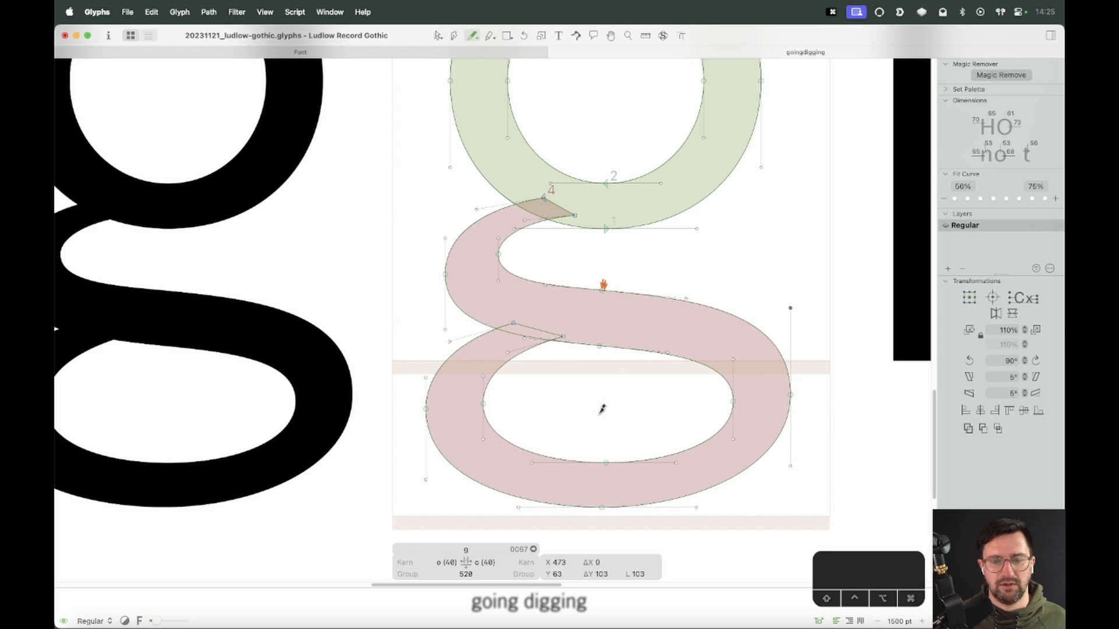
pyautogui.press('v')
pyautogui.click(666, 349)
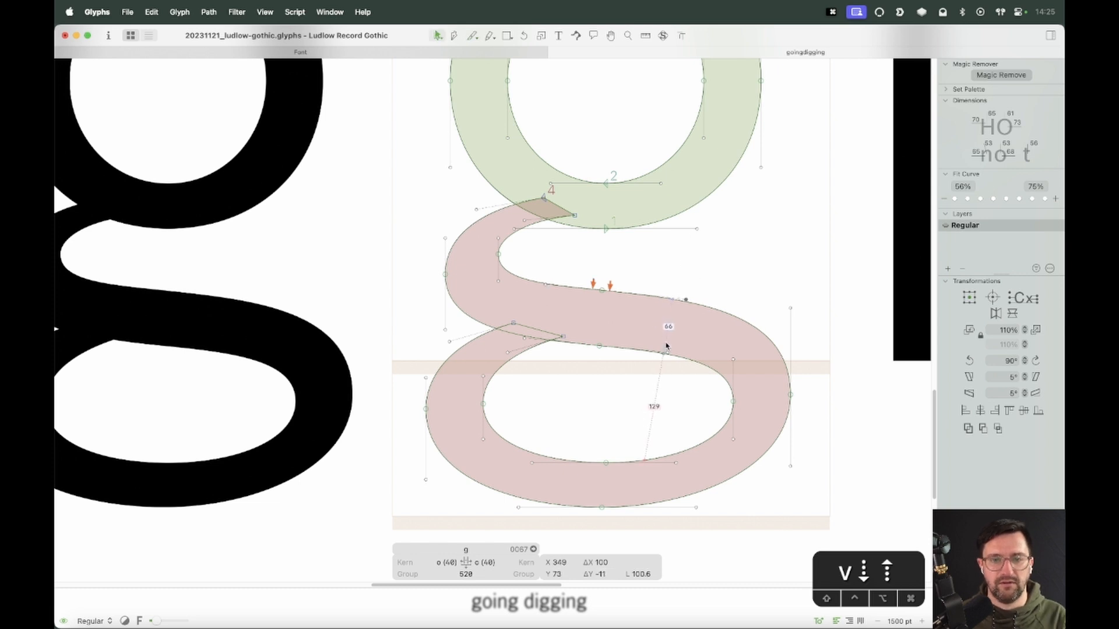
pyautogui.press('Down')
pyautogui.press('Down')
pyautogui.press('Down')
pyautogui.press('Down')
pyautogui.press('Down')
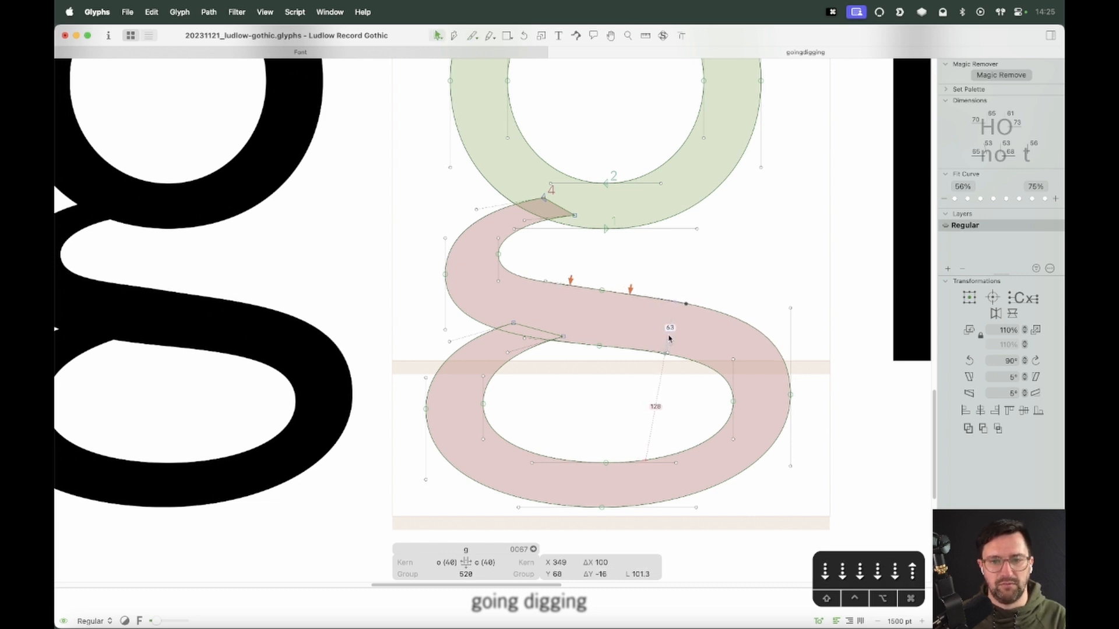
pyautogui.press('Up')
pyautogui.press('Up')
pyautogui.press('Up')
pyautogui.press('Up')
pyautogui.press('Up')
pyautogui.press('Up')
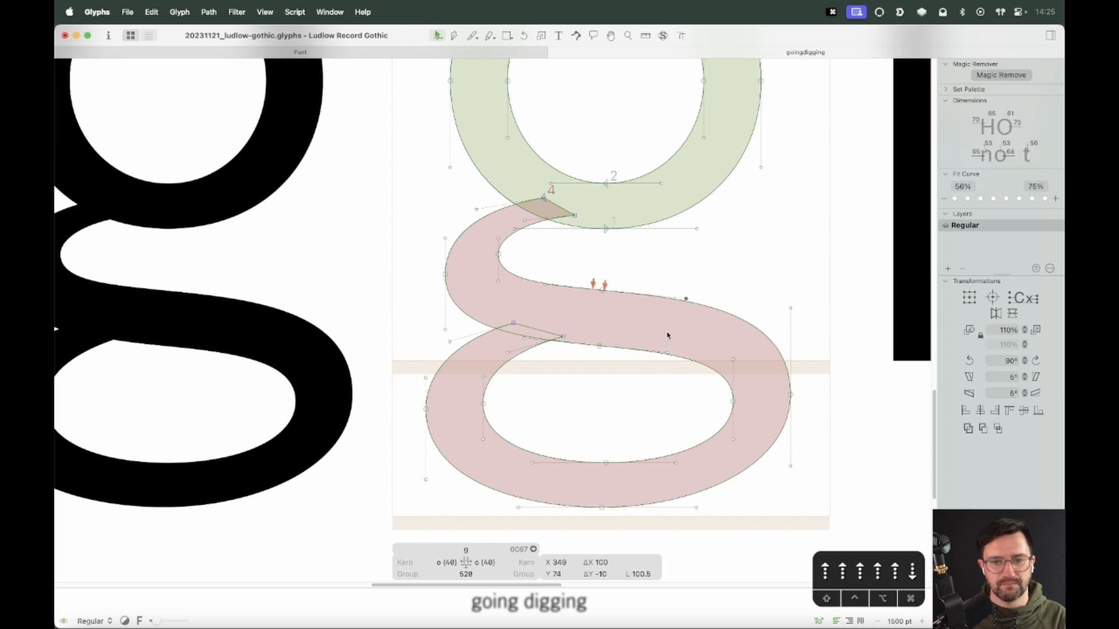
pyautogui.moveTo(554, 253); pyautogui.dragTo(527, 315)
pyautogui.press('Up')
pyautogui.press('Down')
pyautogui.moveTo(624, 266); pyautogui.dragTo(577, 315)
pyautogui.press('Return')
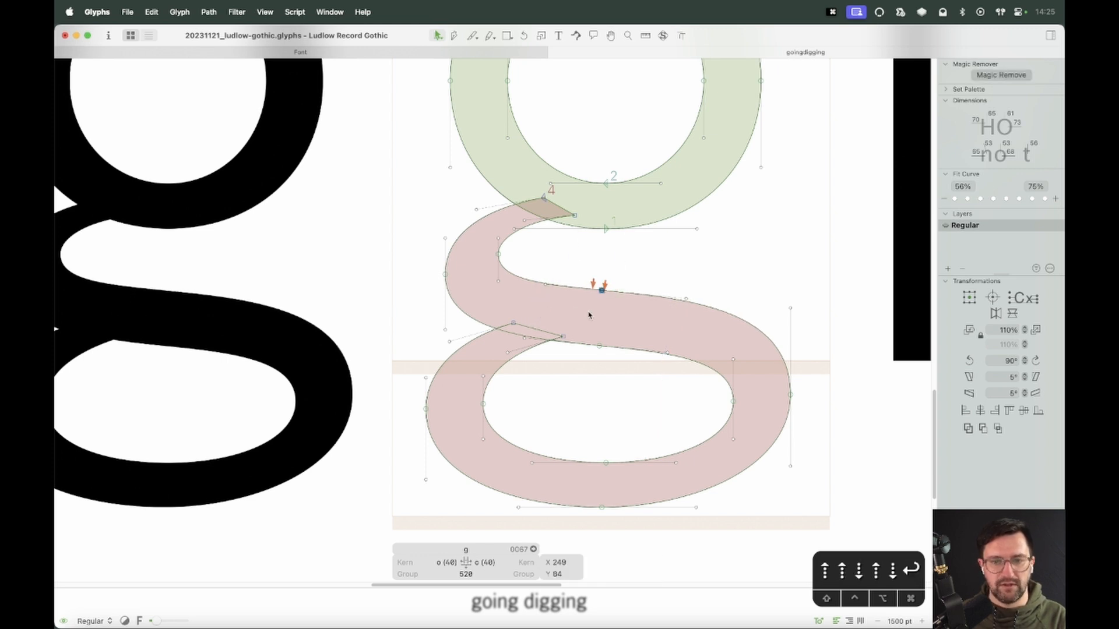
pyautogui.press('Return')
pyautogui.moveTo(569, 264); pyautogui.dragTo(526, 307)
pyautogui.press('Up')
pyautogui.press('Down')
pyautogui.click(625, 284)
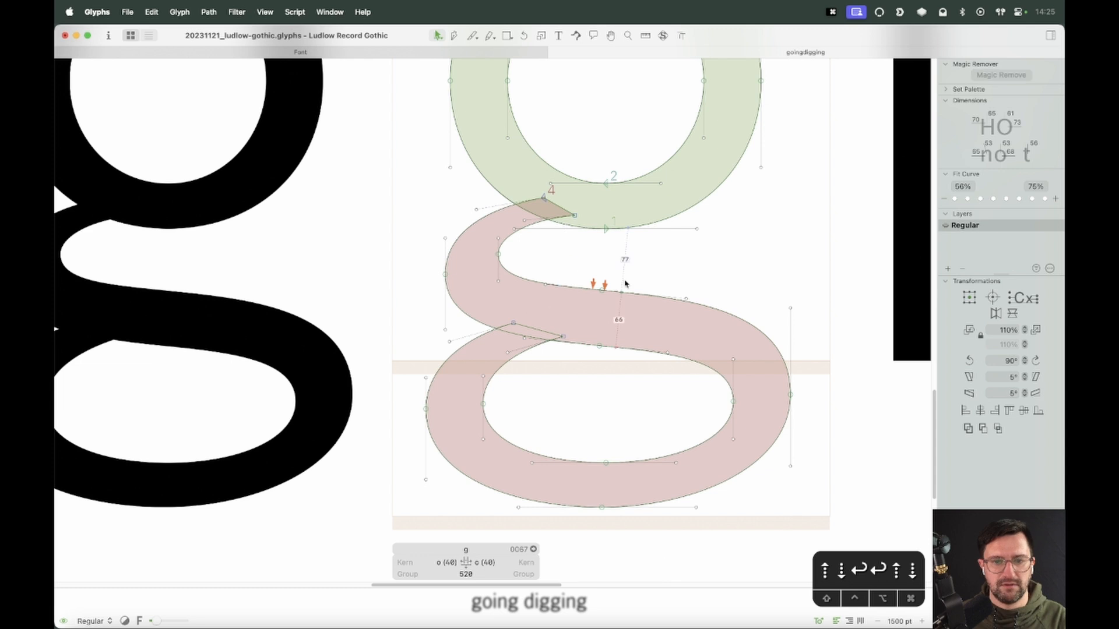
# Select the pair of nodes across the middle of the spine and move them 20 units right
pyautogui.press('space')
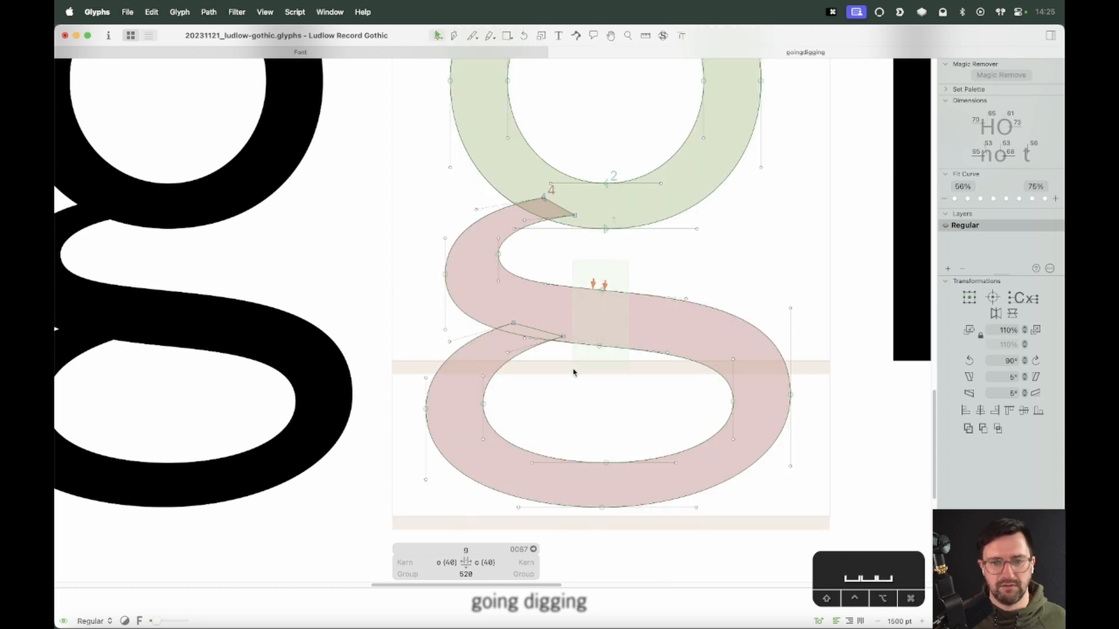
pyautogui.moveTo(574, 372); pyautogui.dragTo(575, 373)
pyautogui.hotkey('shift', 'Right')
pyautogui.hotkey('shift', 'Right')
pyautogui.click(623, 383)
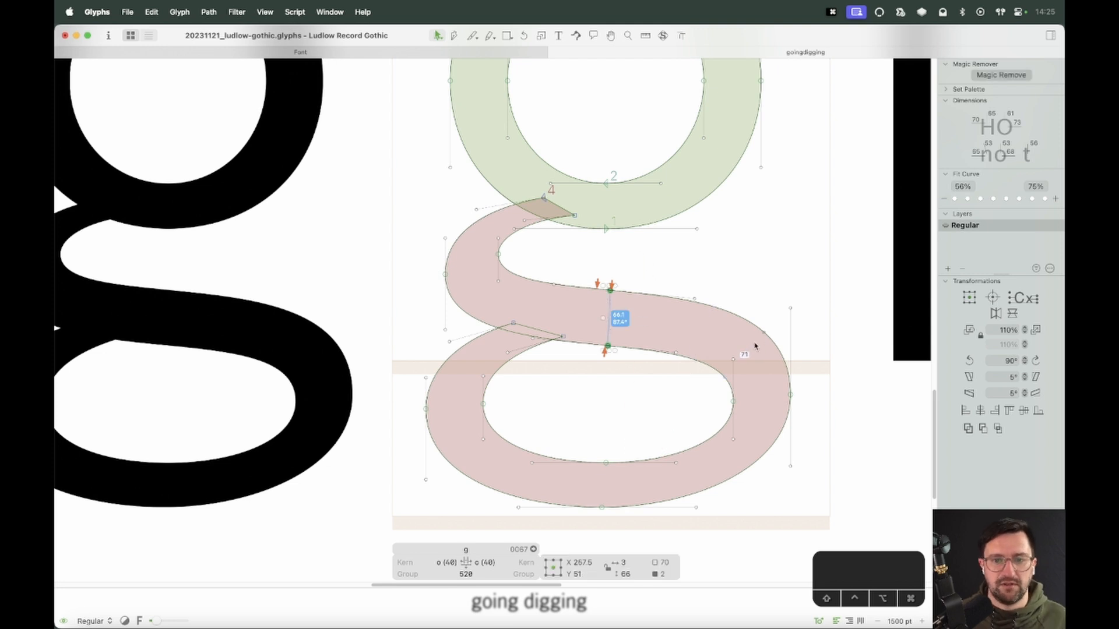
# Drag a point on the spine's left outline, just above the lower junction, slightly outward
pyautogui.press('space')
pyautogui.moveTo(716, 373); pyautogui.dragTo(740, 381)
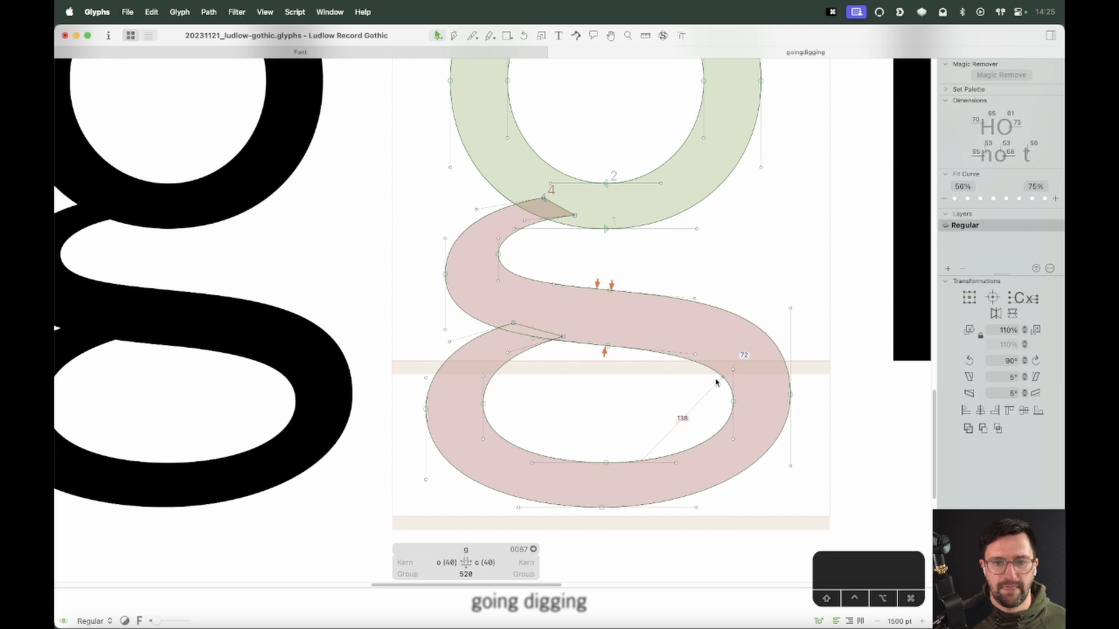
pyautogui.press('space')
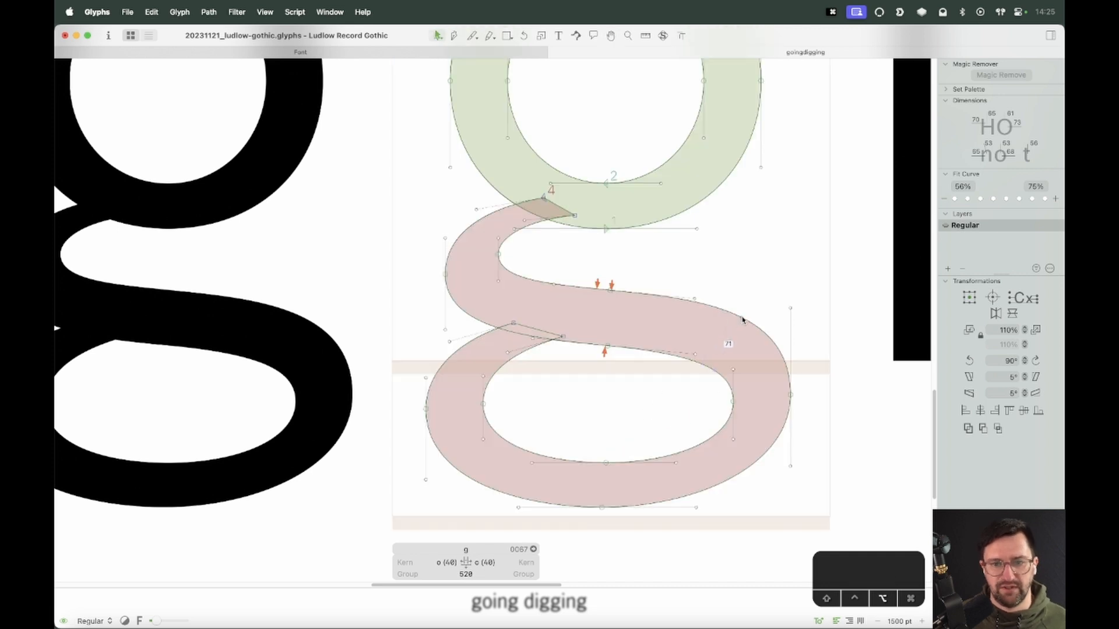
pyautogui.moveTo(743, 321); pyautogui.dragTo(757, 327)
pyautogui.press('super+minus')
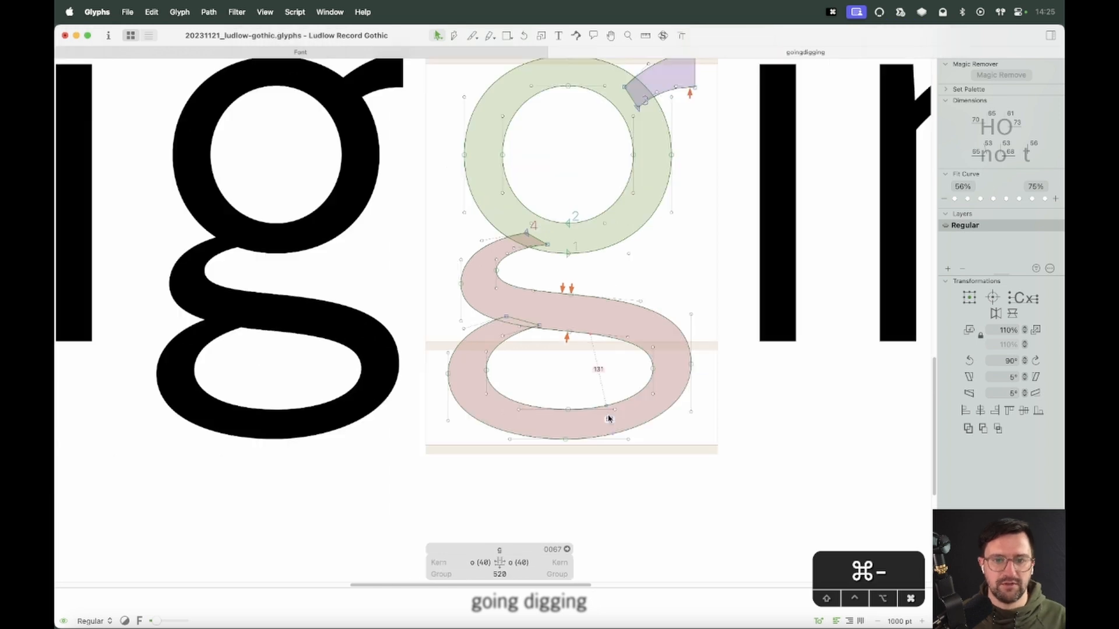
pyautogui.press('space')
pyautogui.moveTo(586, 385); pyautogui.dragTo(661, 410)
pyautogui.press('space')
pyautogui.press('z')
pyautogui.moveTo(749, 240); pyautogui.dragTo(613, 332)
pyautogui.press('v')
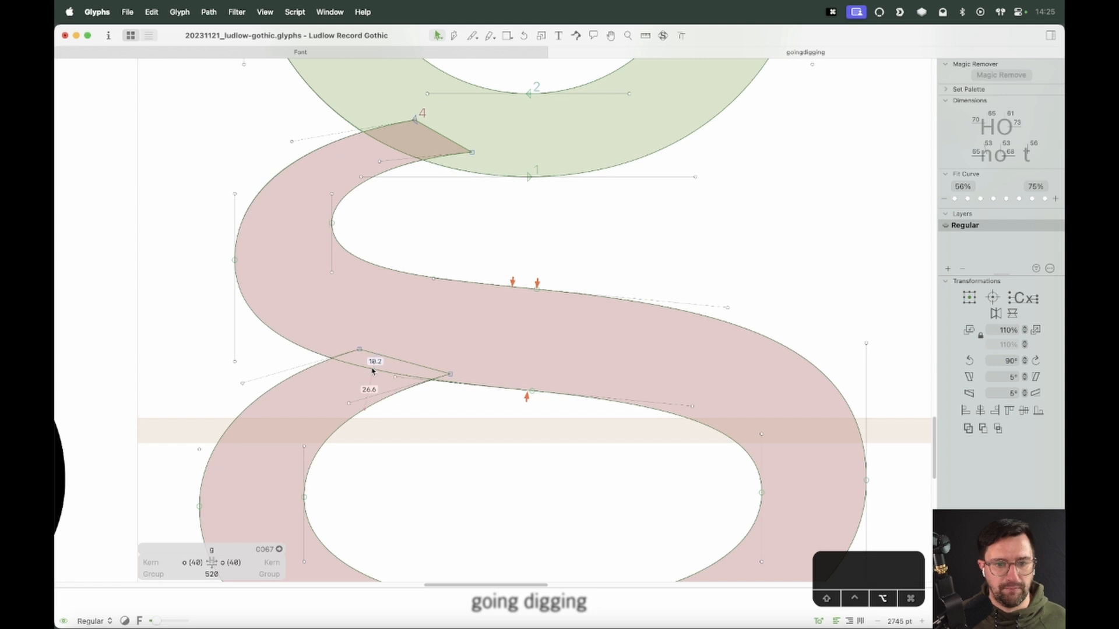
pyautogui.moveTo(296, 342); pyautogui.dragTo(269, 335)
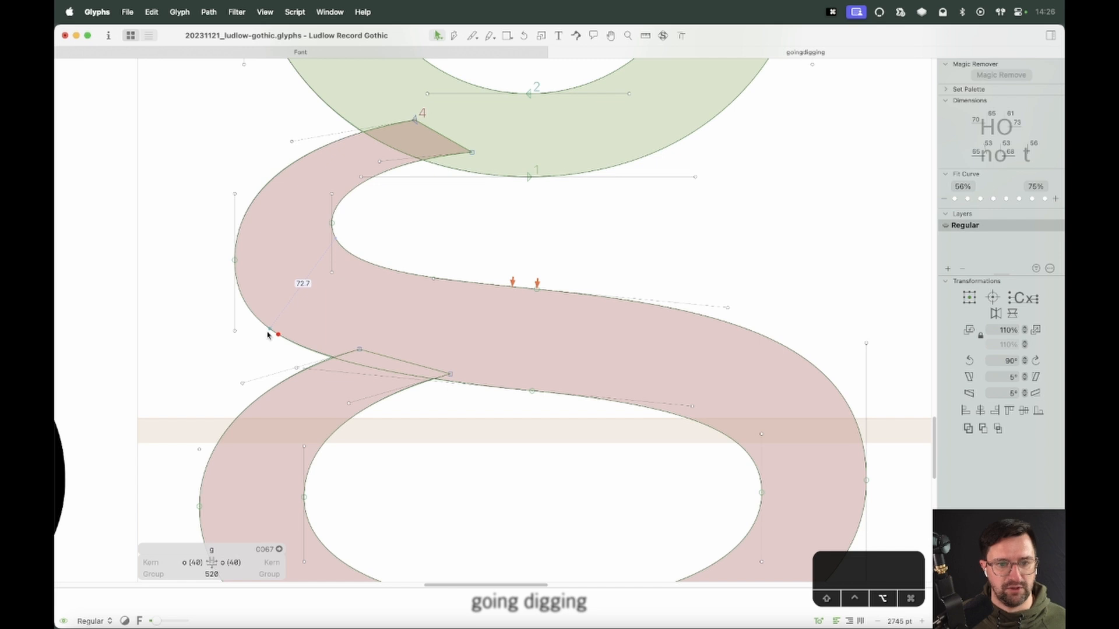
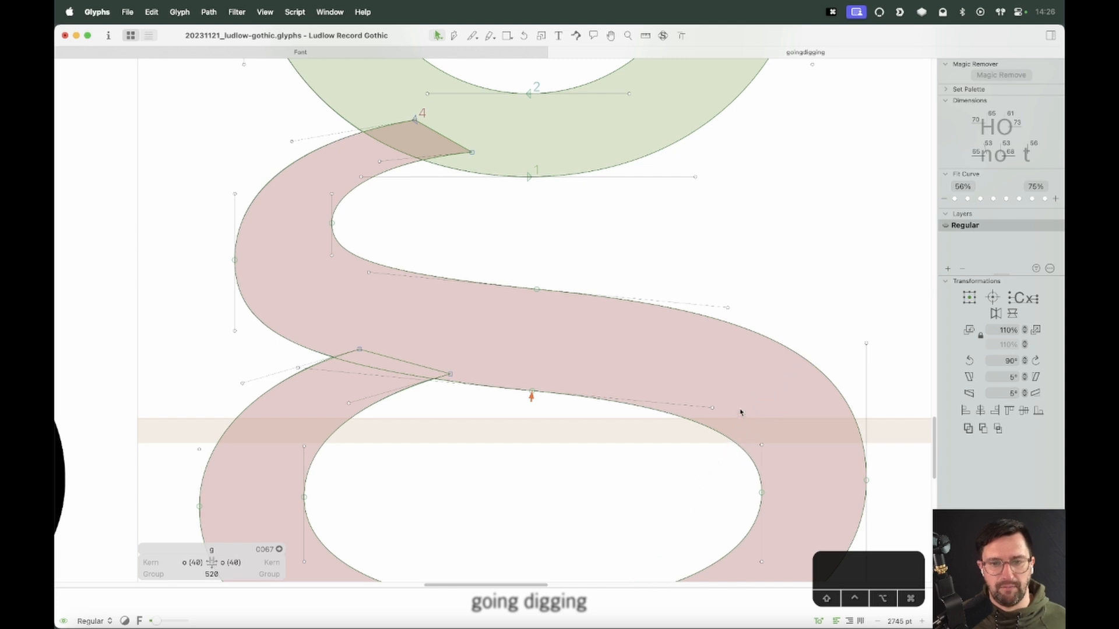
# Select the handle at the right end of the g's spine's lower edge and nudge it 1 unit up
pyautogui.press('space')
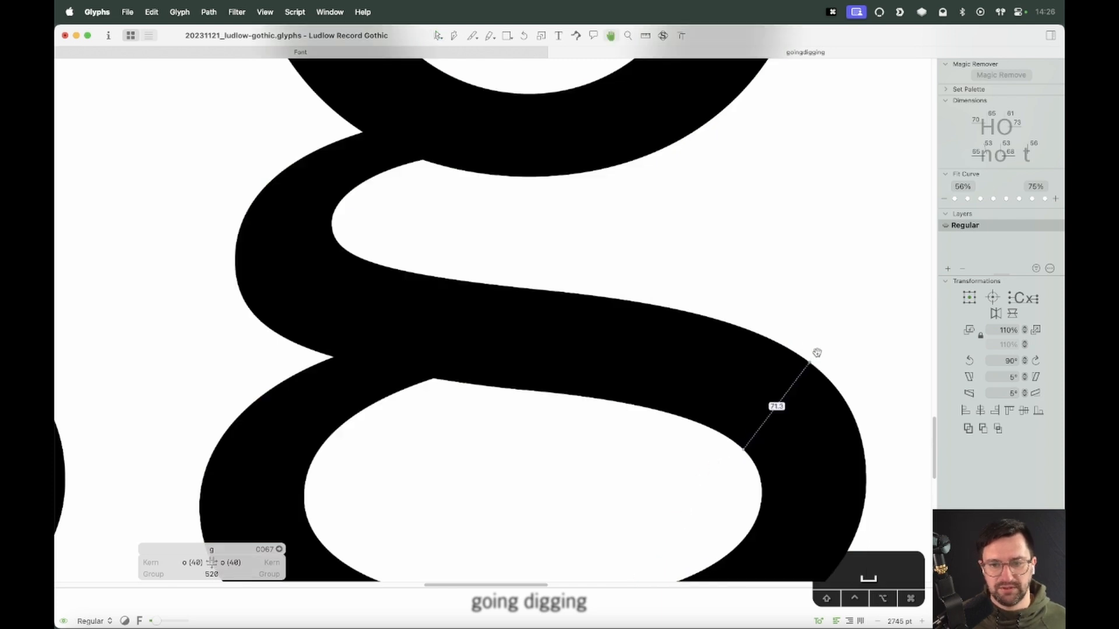
pyautogui.moveTo(817, 352); pyautogui.dragTo(728, 278)
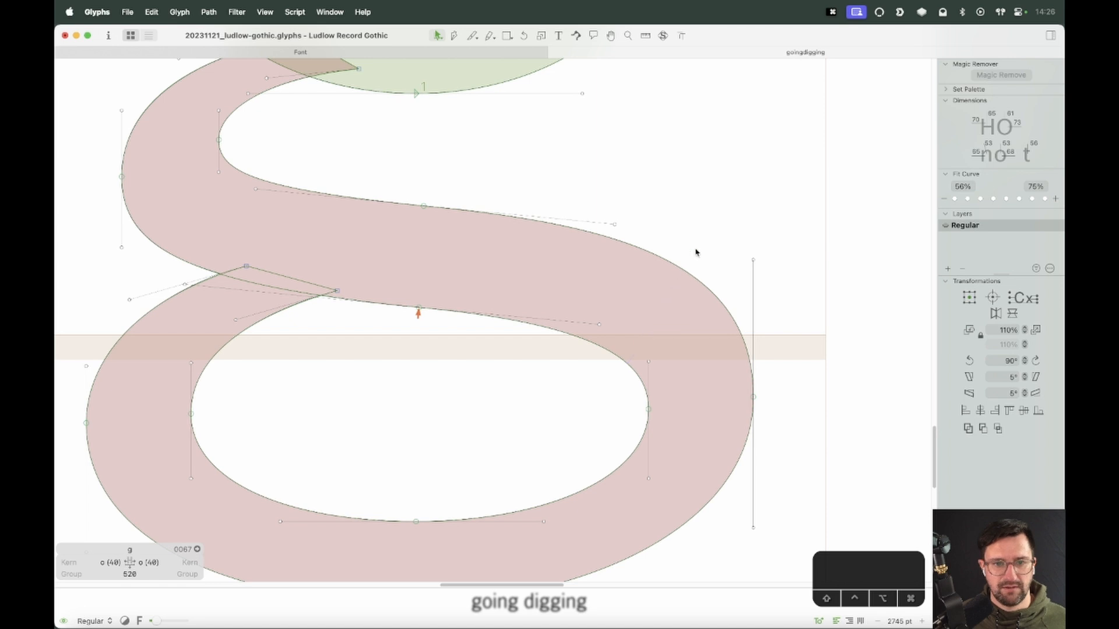
pyautogui.press('super+minus')
pyautogui.press('super+equal')
pyautogui.press('super+equal')
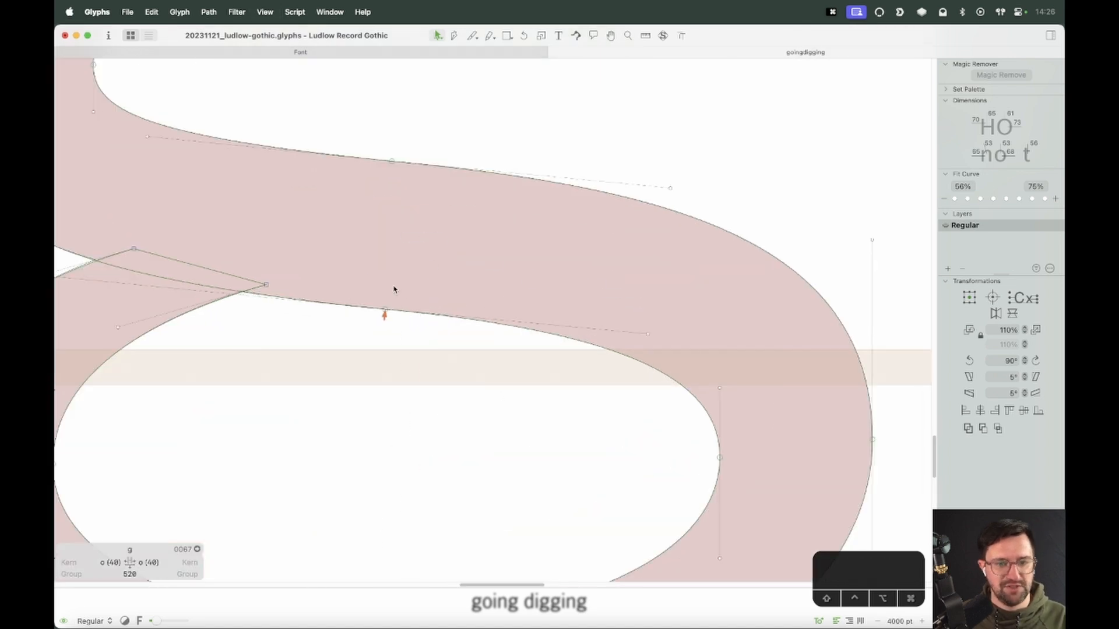
pyautogui.moveTo(393, 285); pyautogui.dragTo(362, 336)
pyautogui.click(609, 377)
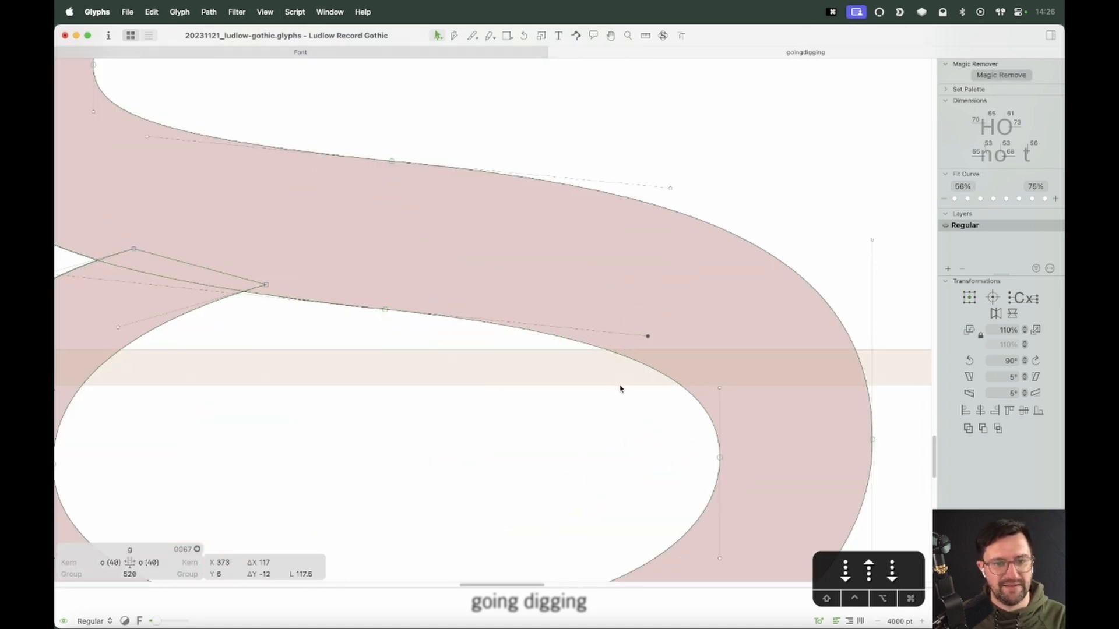
pyautogui.press('super+minus')
pyautogui.press('super+minus')
pyautogui.moveTo(611, 305); pyautogui.dragTo(526, 361)
pyautogui.press('Up')
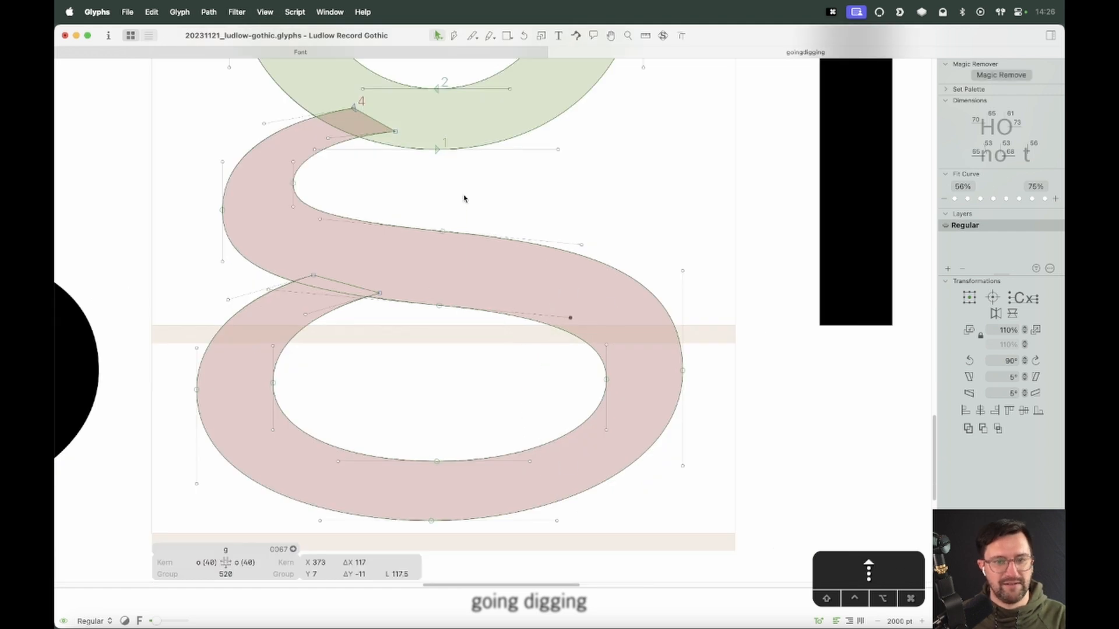
# Preview the g in the words going and digging at several zoom levels to judge the spine
pyautogui.moveTo(464, 196); pyautogui.dragTo(402, 370)
pyautogui.click(438, 439)
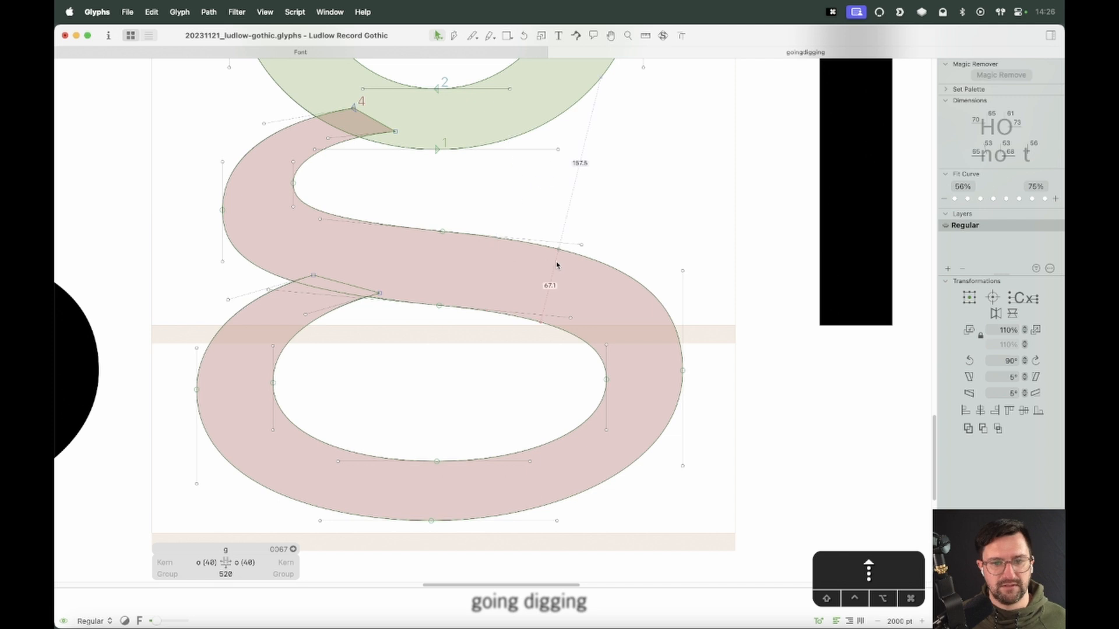
pyautogui.click(440, 307)
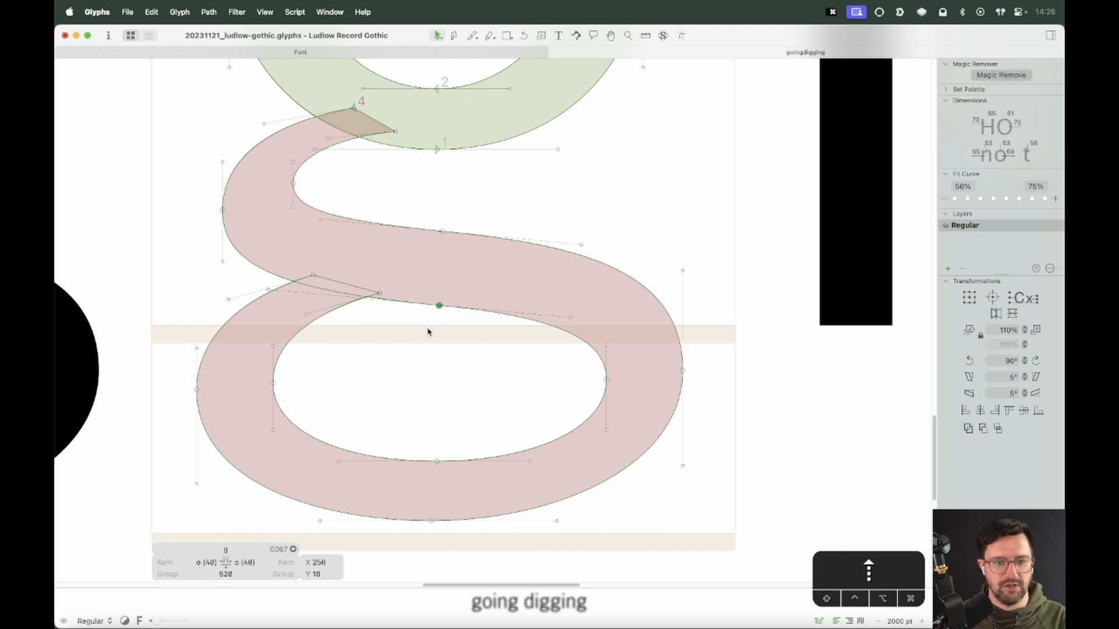
pyautogui.press('super+minus')
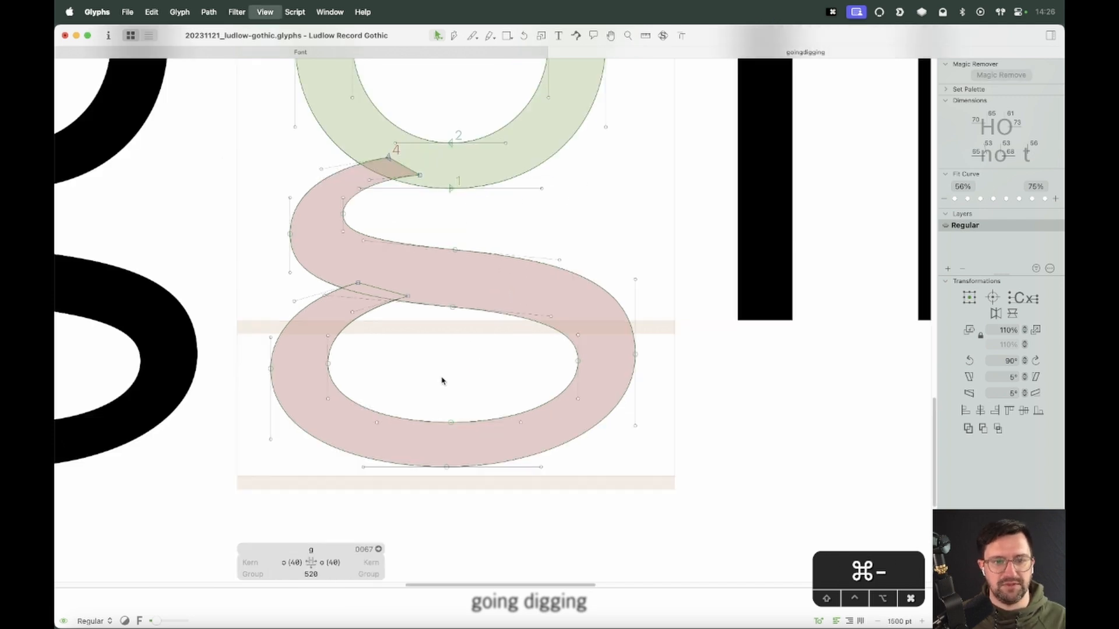
pyautogui.press('space')
pyautogui.moveTo(457, 347); pyautogui.dragTo(496, 395)
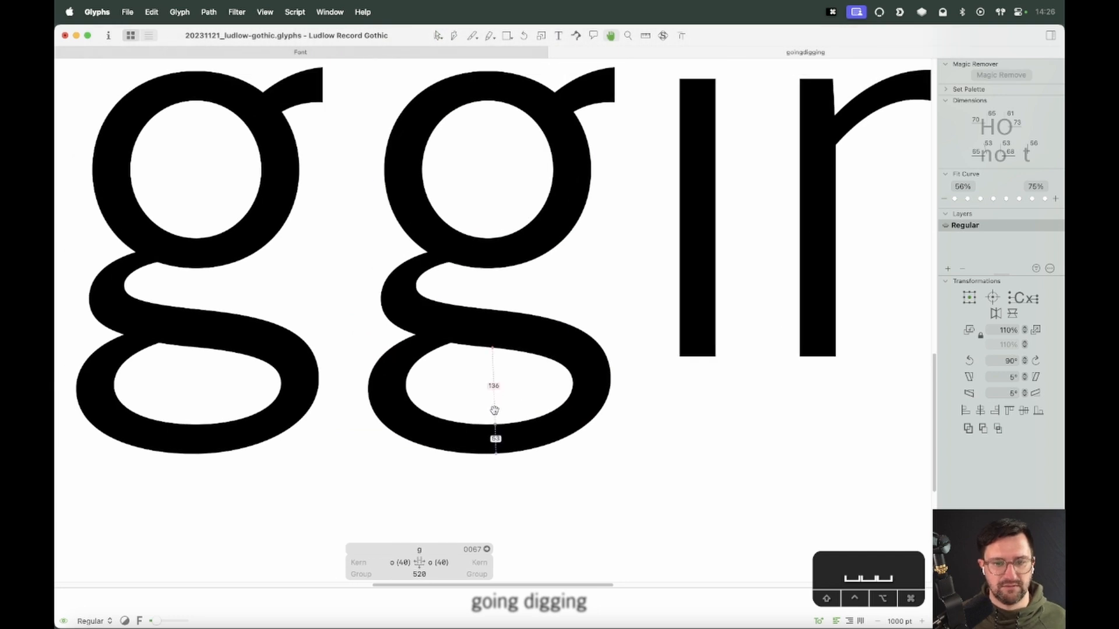
pyautogui.press('super+minus')
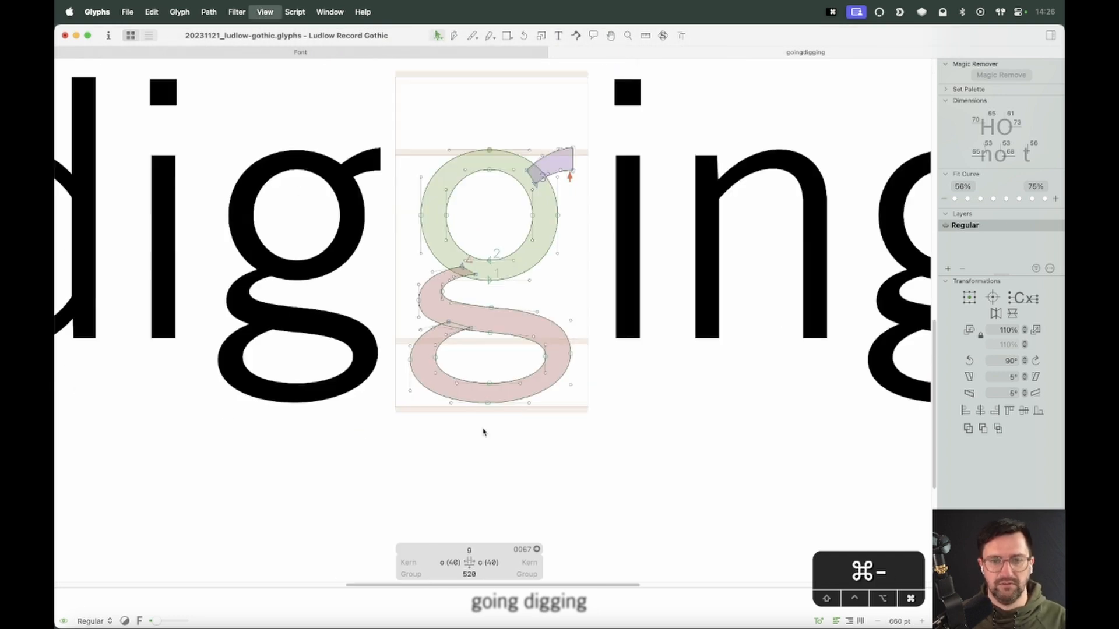
pyautogui.press('super+minus')
pyautogui.press('super+minus')
pyautogui.press('t')
pyautogui.press('super+minus')
pyautogui.press('super+minus')
pyautogui.press('super+minus')
pyautogui.press('super+minus')
pyautogui.press('super+minus')
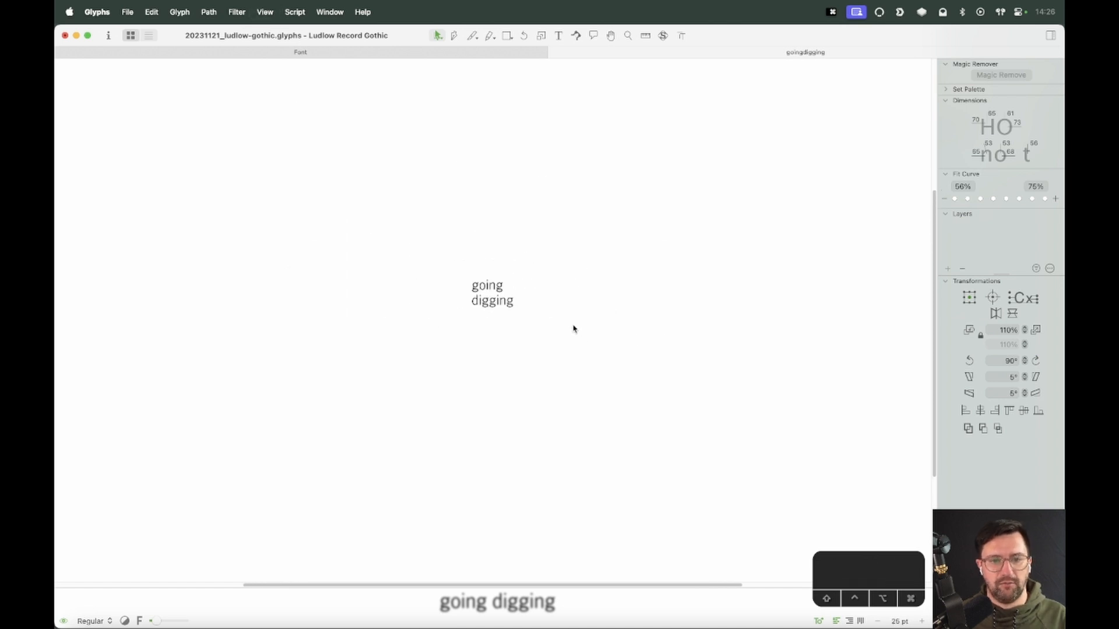
pyautogui.press('super+equal')
pyautogui.press('super+equal')
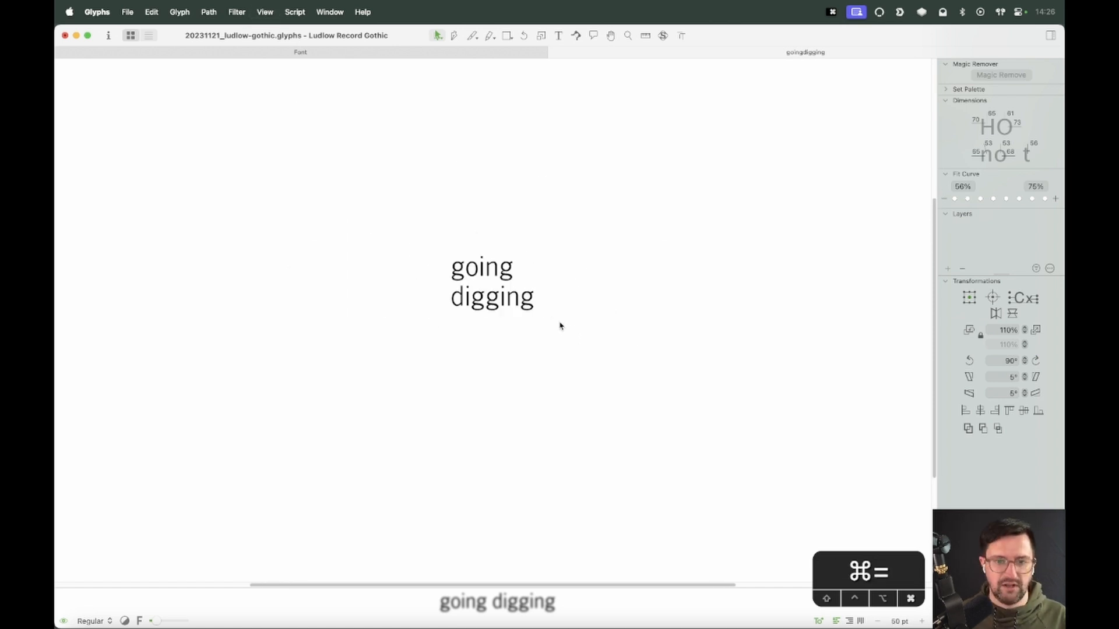
pyautogui.press('super+equal')
pyautogui.press('super+equal')
pyautogui.press('super+equal')
pyautogui.press('super+equal')
pyautogui.press('super+equal')
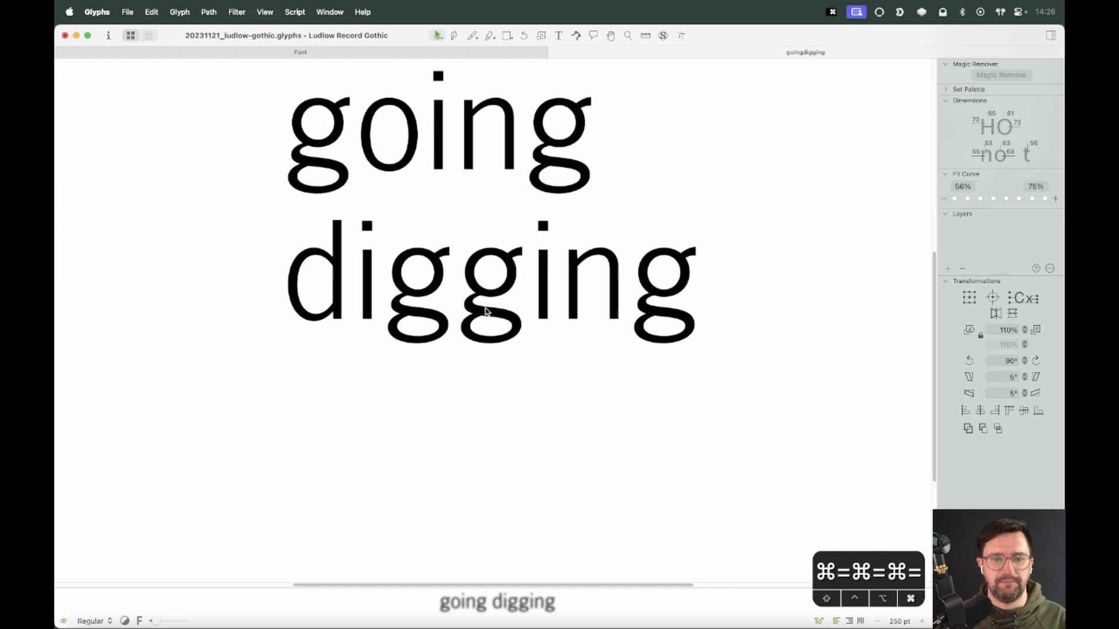
# Select the g's upper bowl and increase its height by 4 units
pyautogui.doubleClick(484, 208)
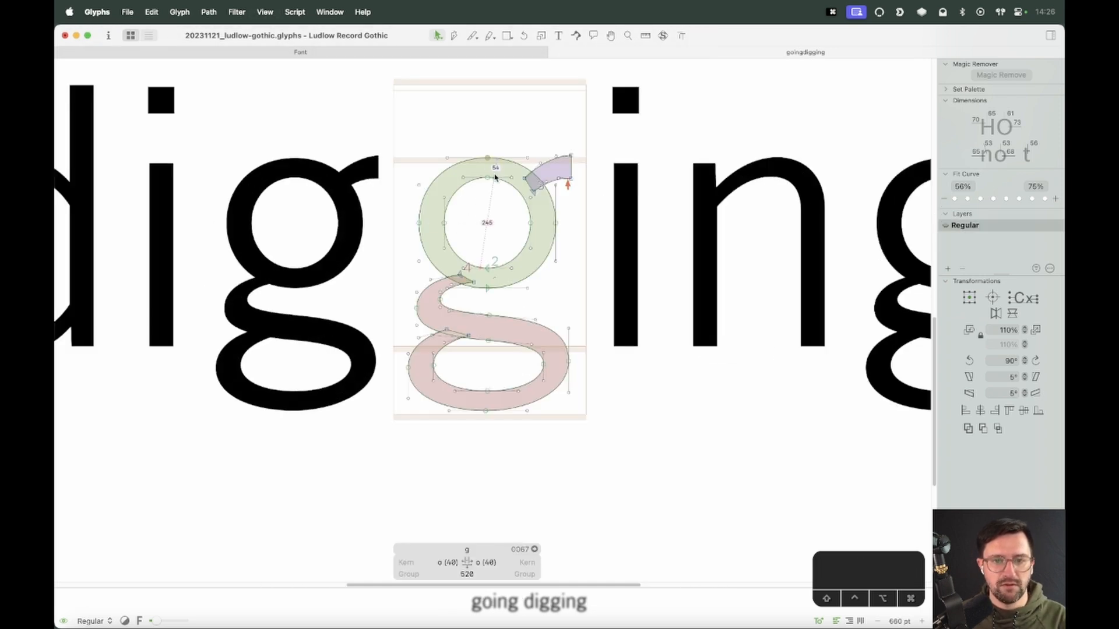
pyautogui.doubleClick(500, 190)
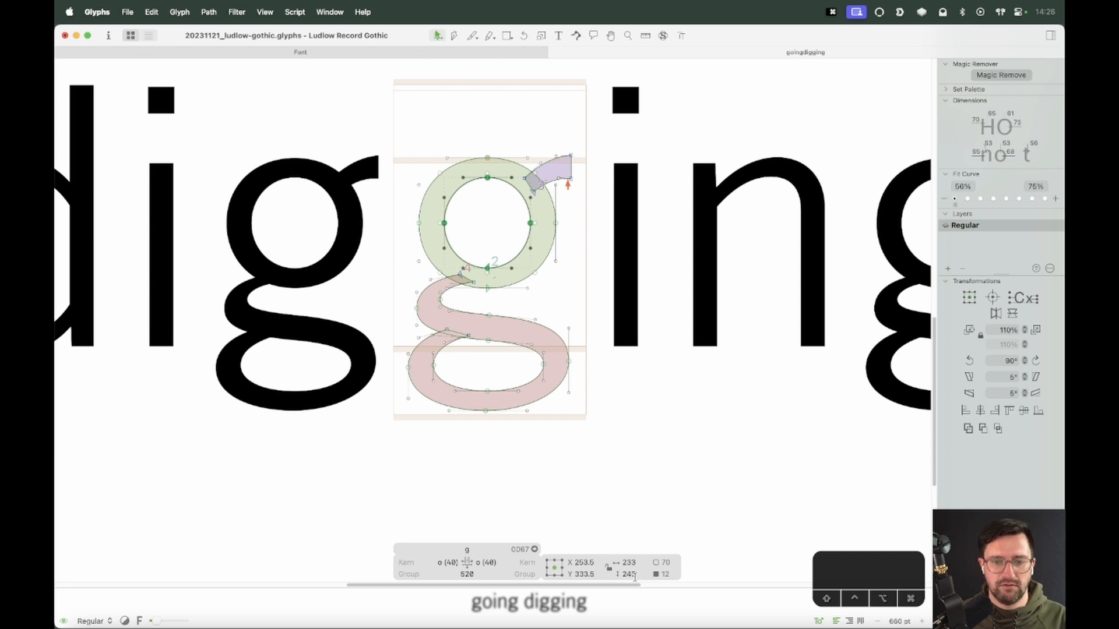
pyautogui.press('Up')
pyautogui.press('Up')
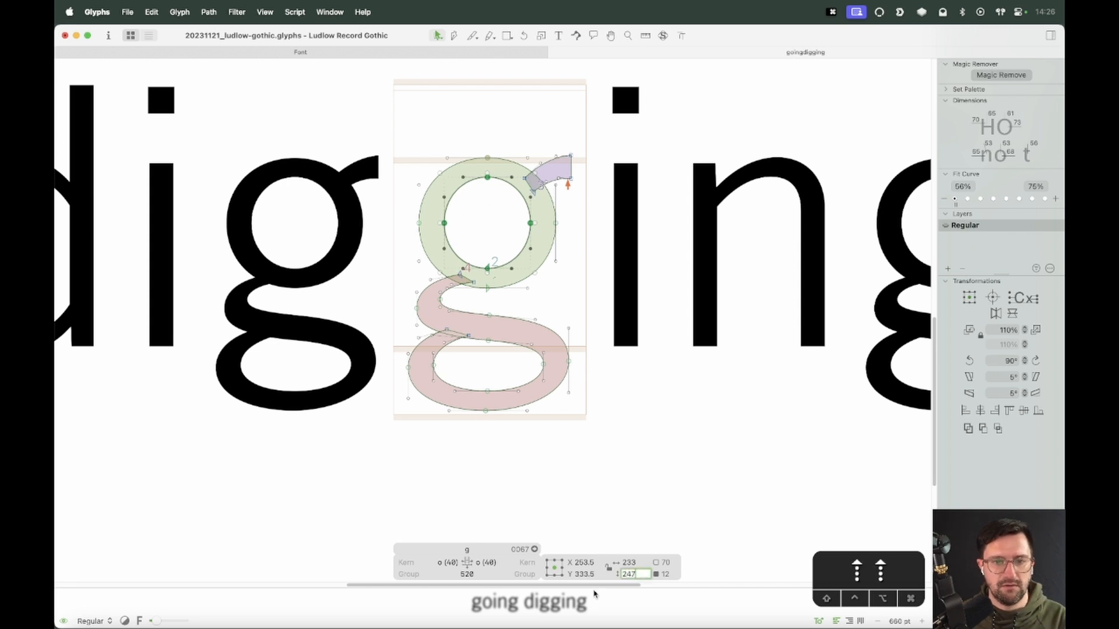
pyautogui.press('Up')
pyautogui.press('Up')
pyautogui.click(583, 373)
# Preview the adjusted g in the going digging text at several sizes
pyautogui.press('space')
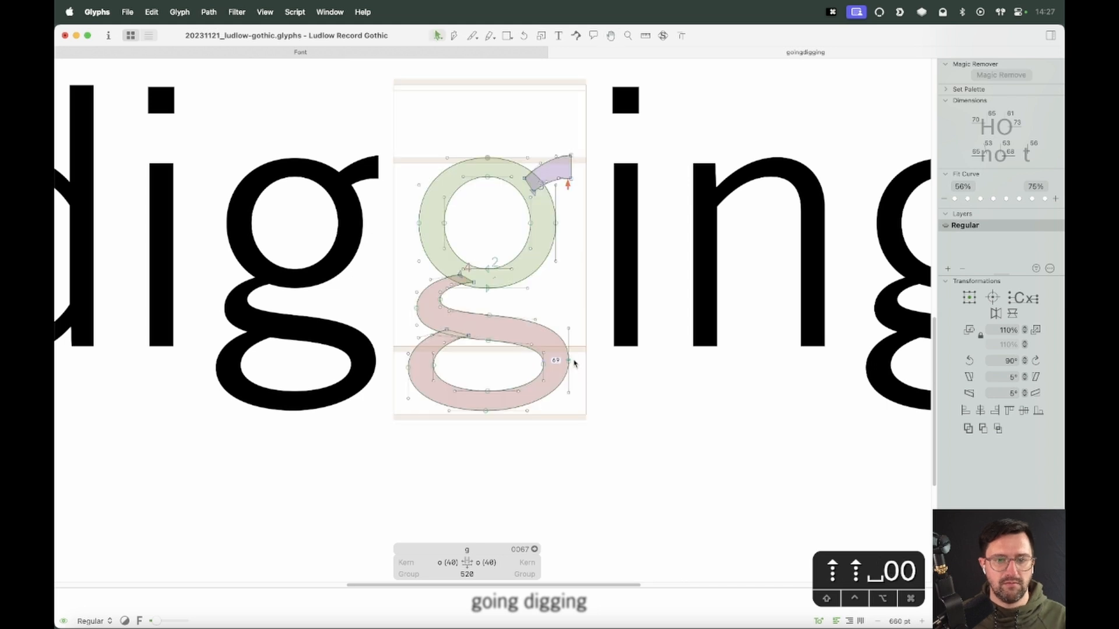
pyautogui.press('super+minus')
pyautogui.press('super+minus')
pyautogui.press('super+minus')
pyautogui.press('space')
pyautogui.moveTo(573, 365); pyautogui.dragTo(643, 380)
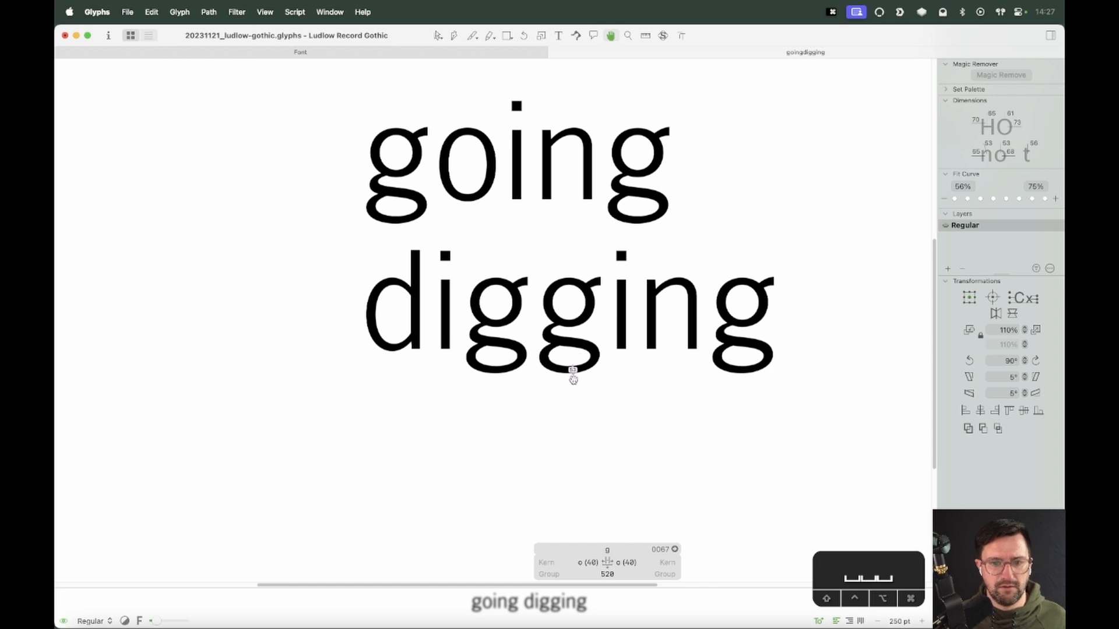
pyautogui.press('super+minus')
pyautogui.press('super+minus')
pyautogui.press('super+minus')
pyautogui.press('t')
pyautogui.click(626, 314)
pyautogui.press('Escape')
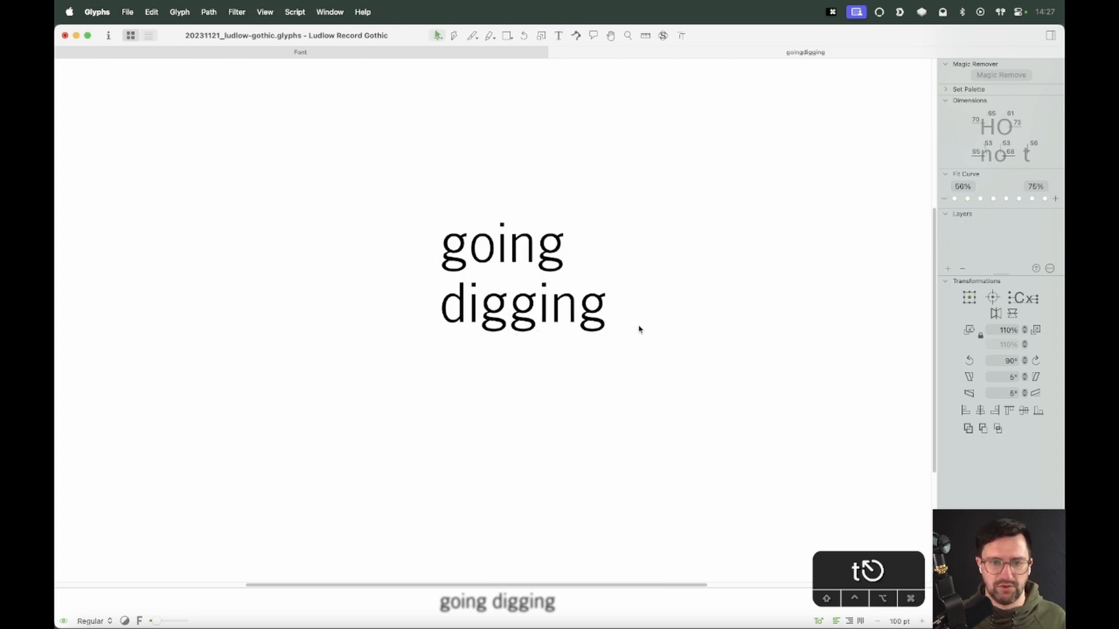
pyautogui.press('super+minus')
pyautogui.press('super+minus')
pyautogui.press('super+equal')
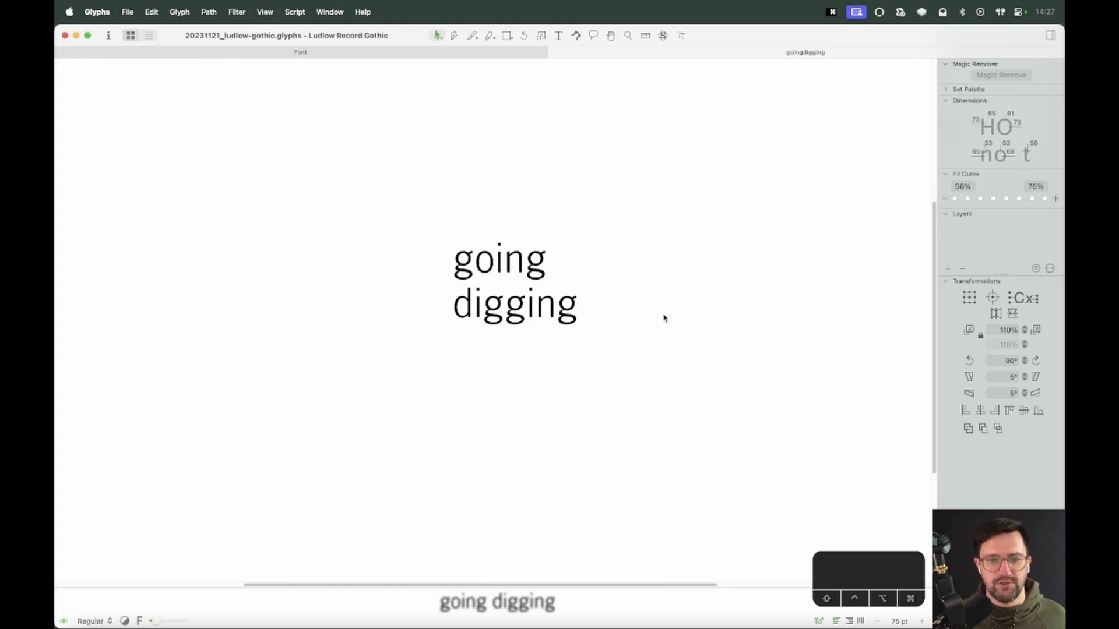
# Zoom into the g's upper junction and drag its corner node slightly left
pyautogui.press('z')
pyautogui.moveTo(544, 280); pyautogui.dragTo(475, 339)
pyautogui.press('v')
pyautogui.press('z')
pyautogui.moveTo(582, 255); pyautogui.dragTo(409, 387)
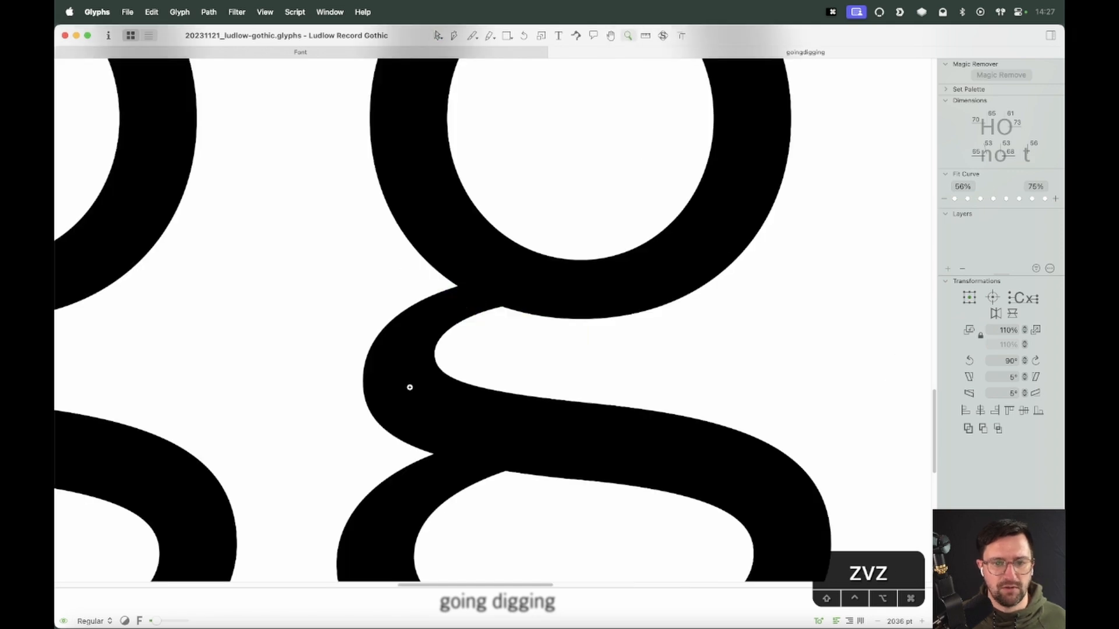
pyautogui.press('v')
pyautogui.doubleClick(410, 387)
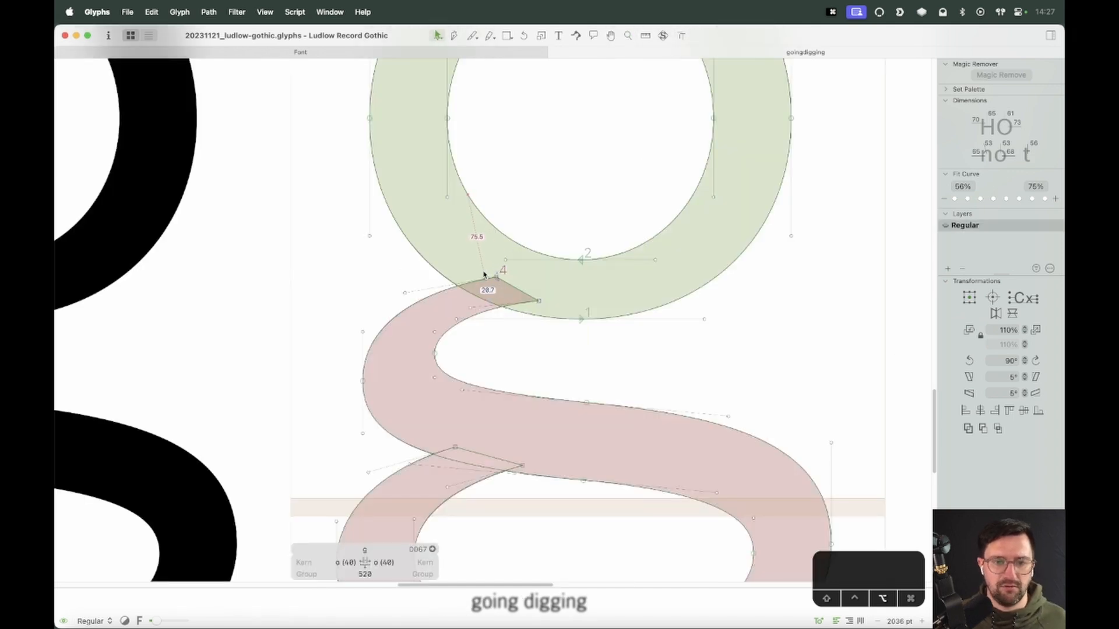
pyautogui.moveTo(497, 276); pyautogui.dragTo(483, 274)
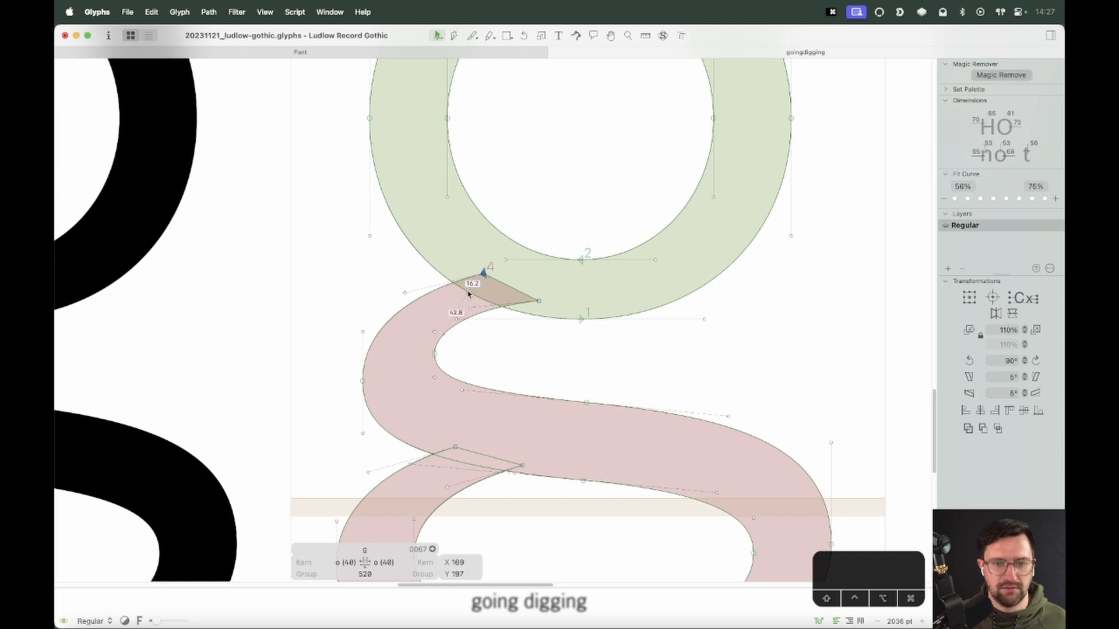
# Select the node on the spine's outer left curve and move it to the right
pyautogui.click(540, 302)
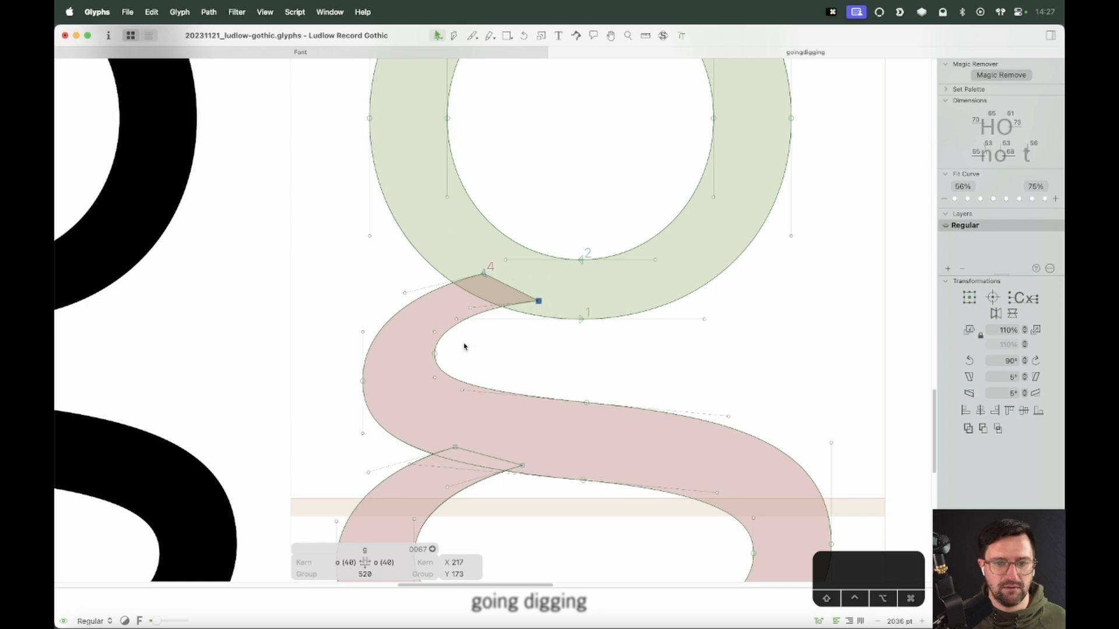
pyautogui.click(440, 353)
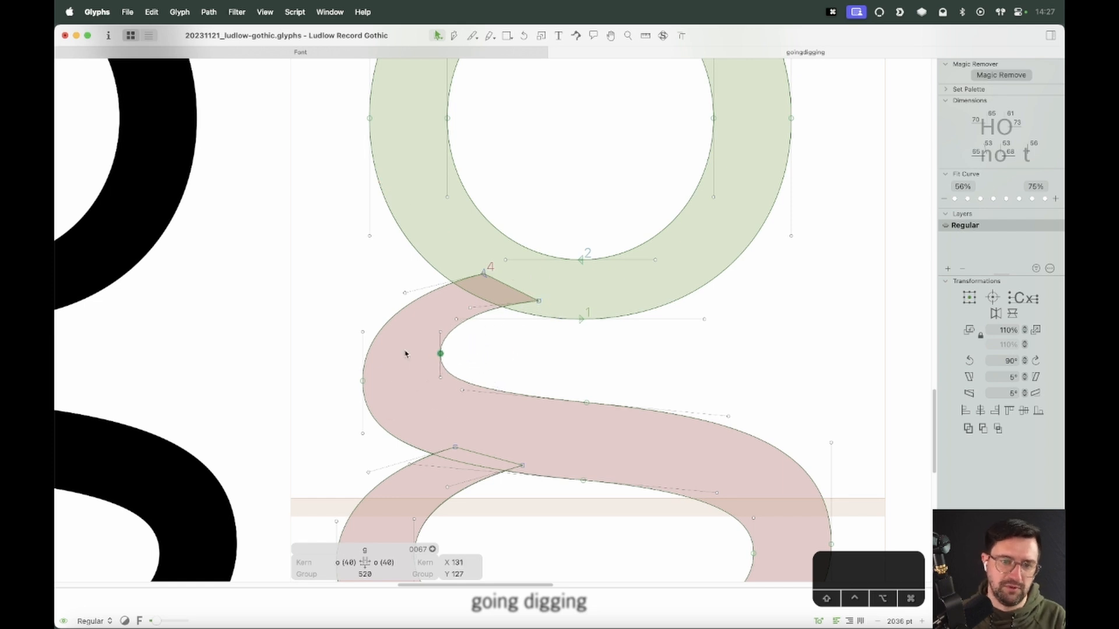
pyautogui.click(405, 353)
pyautogui.click(363, 373)
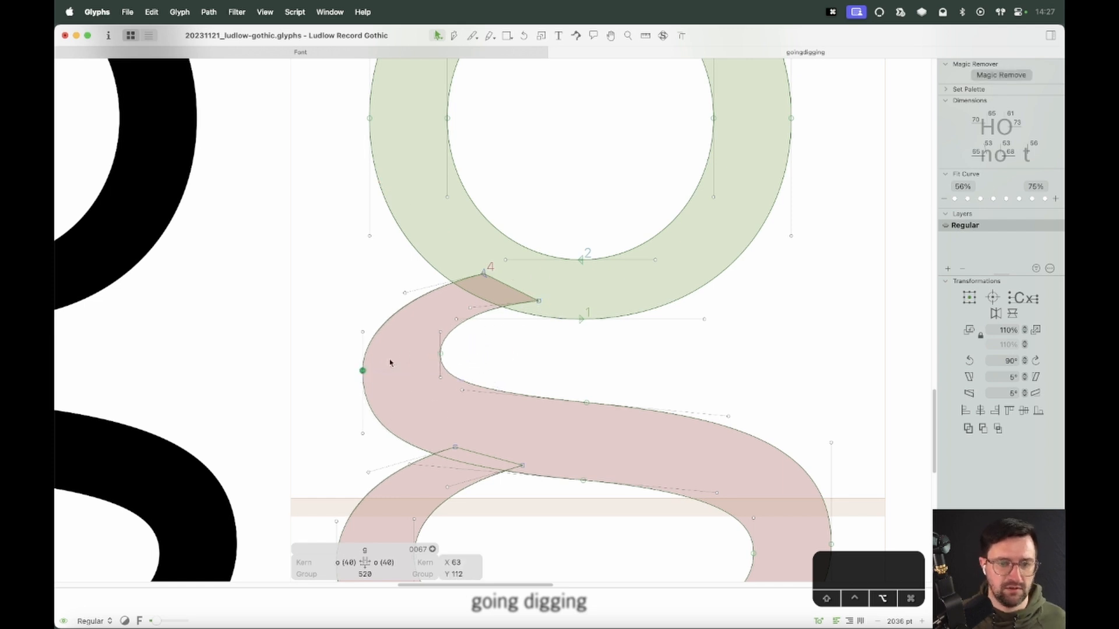
pyautogui.click(536, 341)
pyautogui.click(362, 371)
pyautogui.hotkey('shift', 'Right')
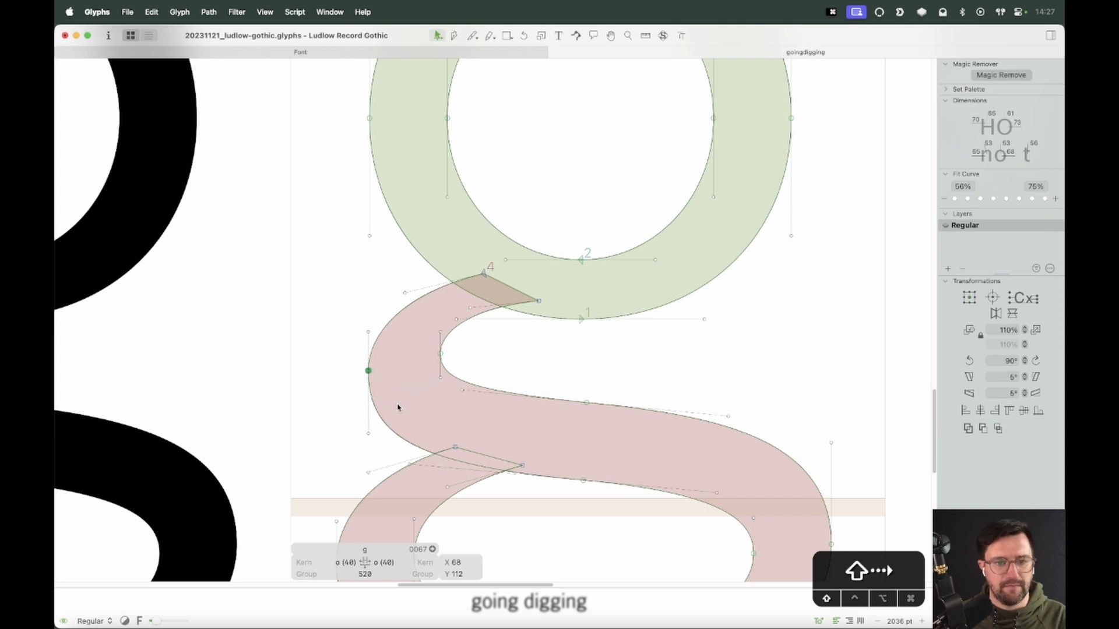
pyautogui.hotkey('shift', 'Right')
pyautogui.click(502, 379)
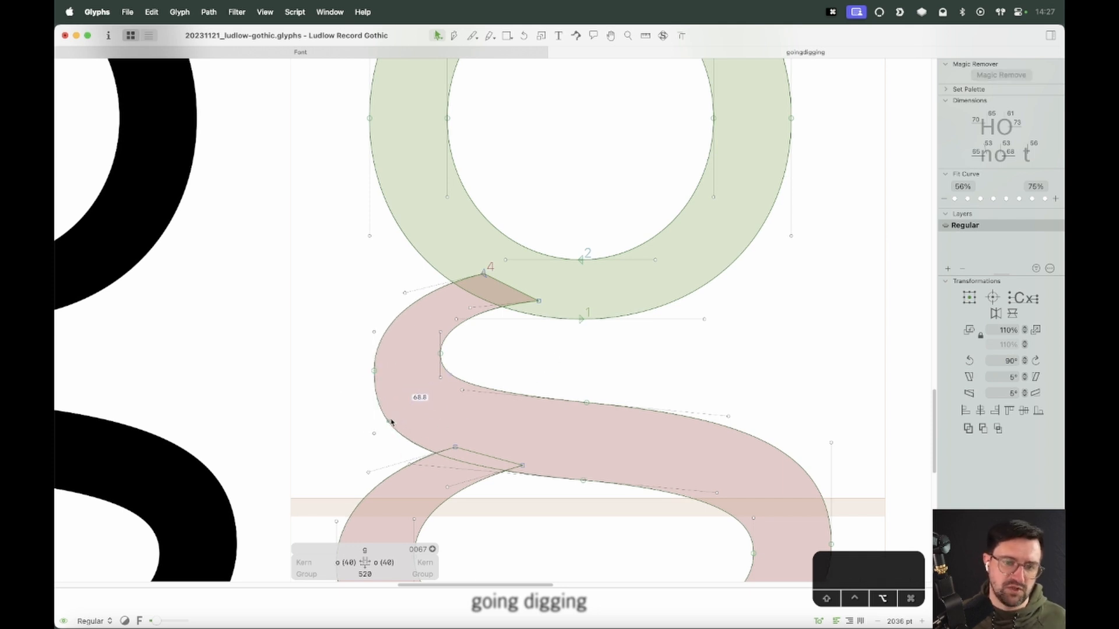
# Reshape the spine's lower-left outline, then undo the last two changes
pyautogui.moveTo(388, 420); pyautogui.dragTo(379, 406)
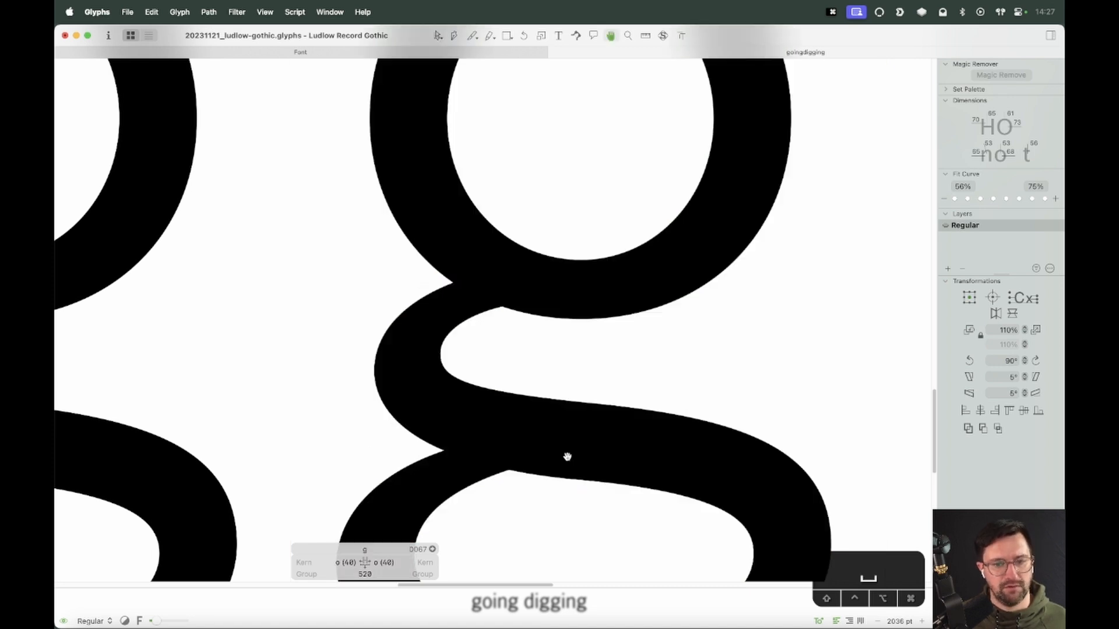
pyautogui.moveTo(567, 455); pyautogui.dragTo(624, 342)
pyautogui.press('super+z')
pyautogui.press('super+z')
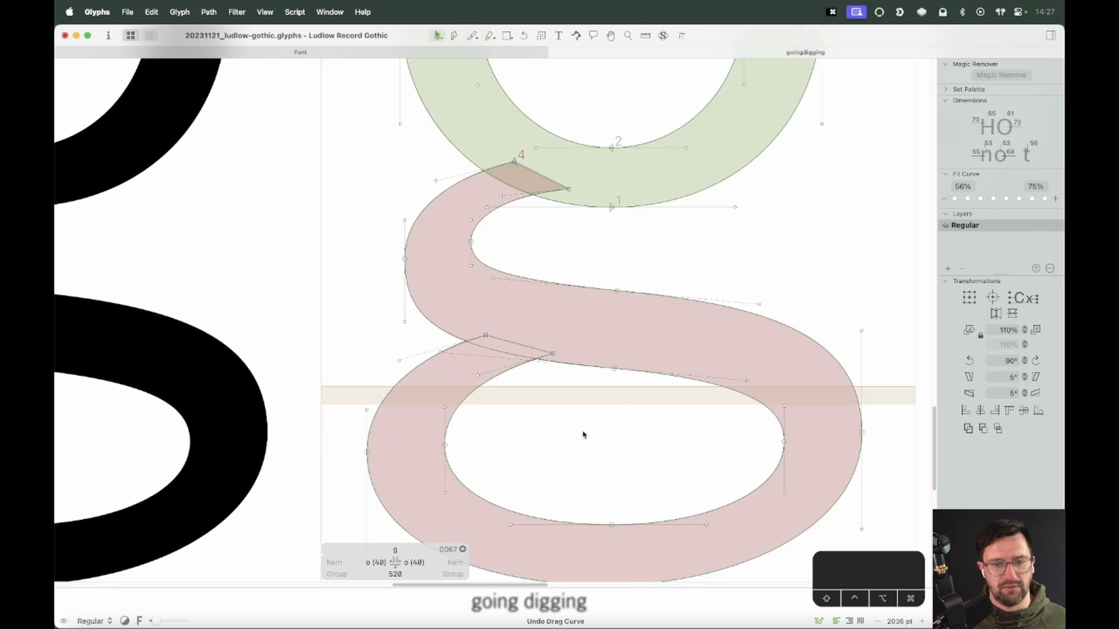
# Select the node on the spine's outer left edge and nudge it 3 units left
pyautogui.press('space')
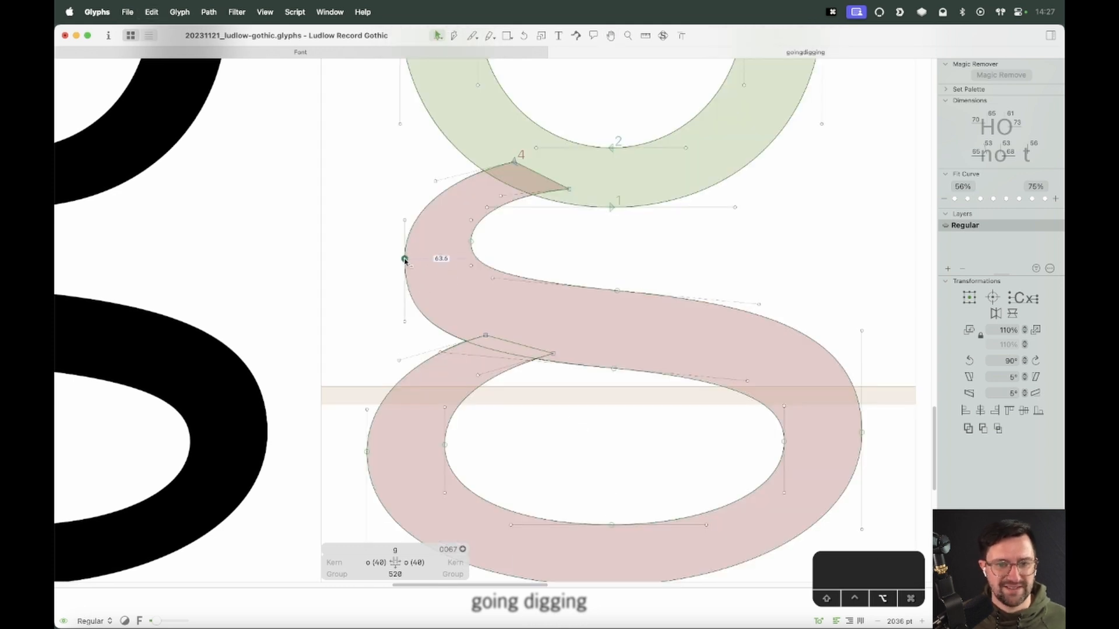
pyautogui.click(405, 268)
pyautogui.moveTo(405, 269); pyautogui.dragTo(405, 264)
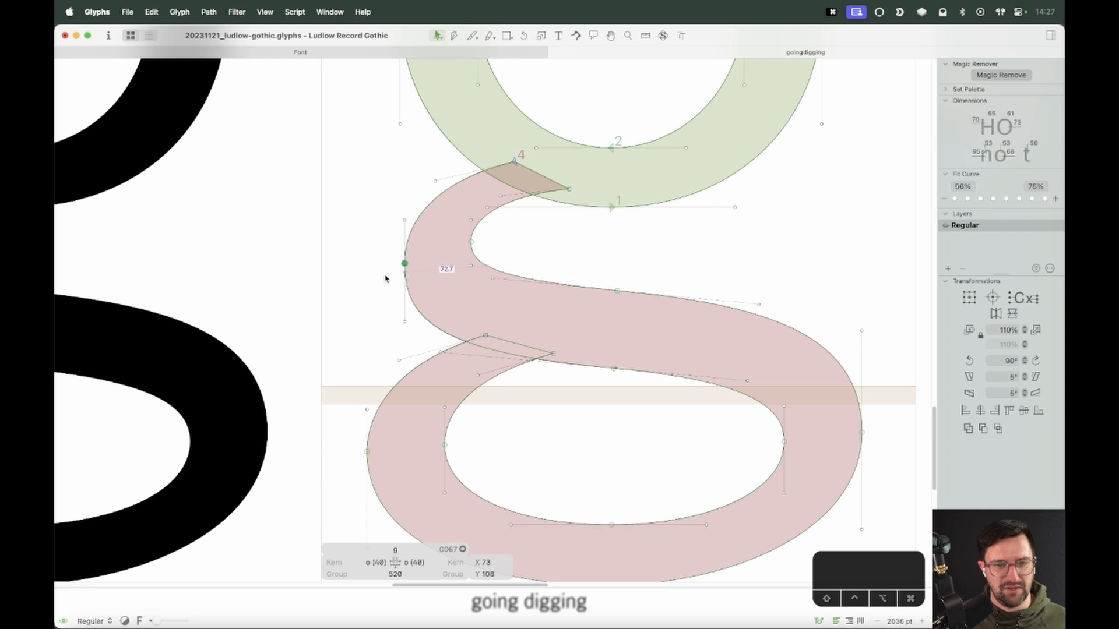
pyautogui.press('Left')
pyautogui.press('Left')
pyautogui.press('Left')
pyautogui.press('Left')
pyautogui.press('Left')
# Drag the node at the spine's lower junction slightly to the right
pyautogui.press('space')
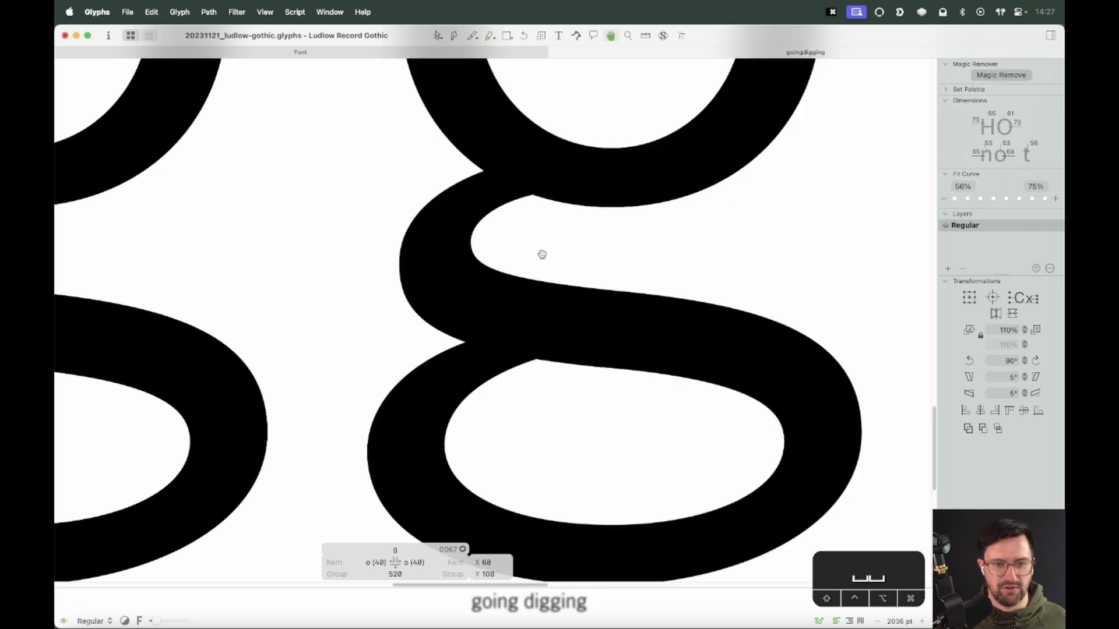
pyautogui.press('space')
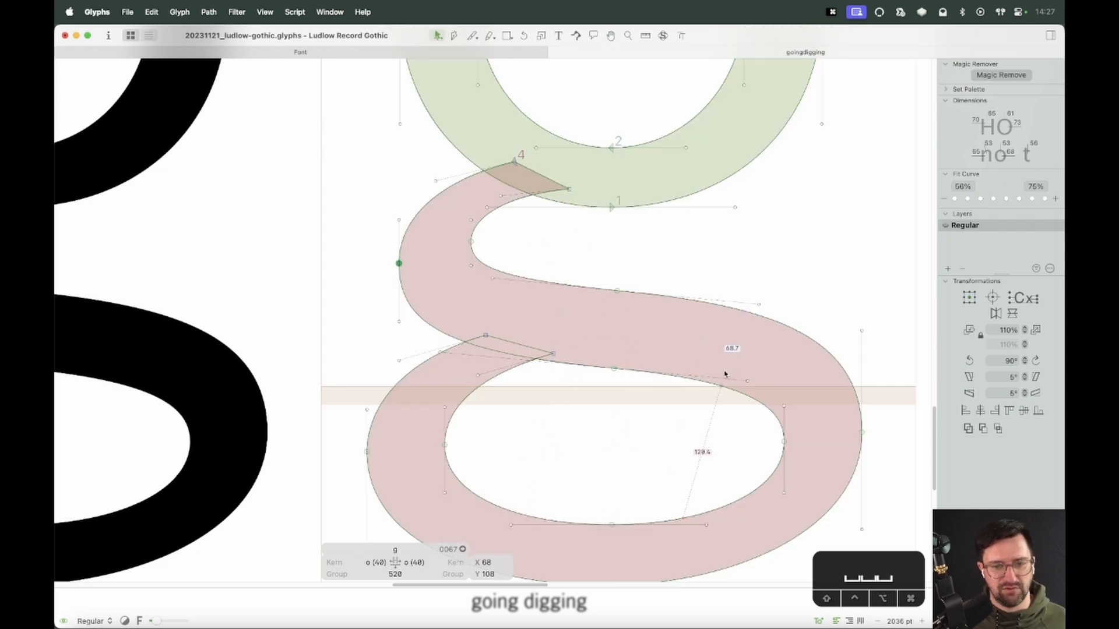
pyautogui.moveTo(553, 354); pyautogui.dragTo(558, 354)
pyautogui.press('space')
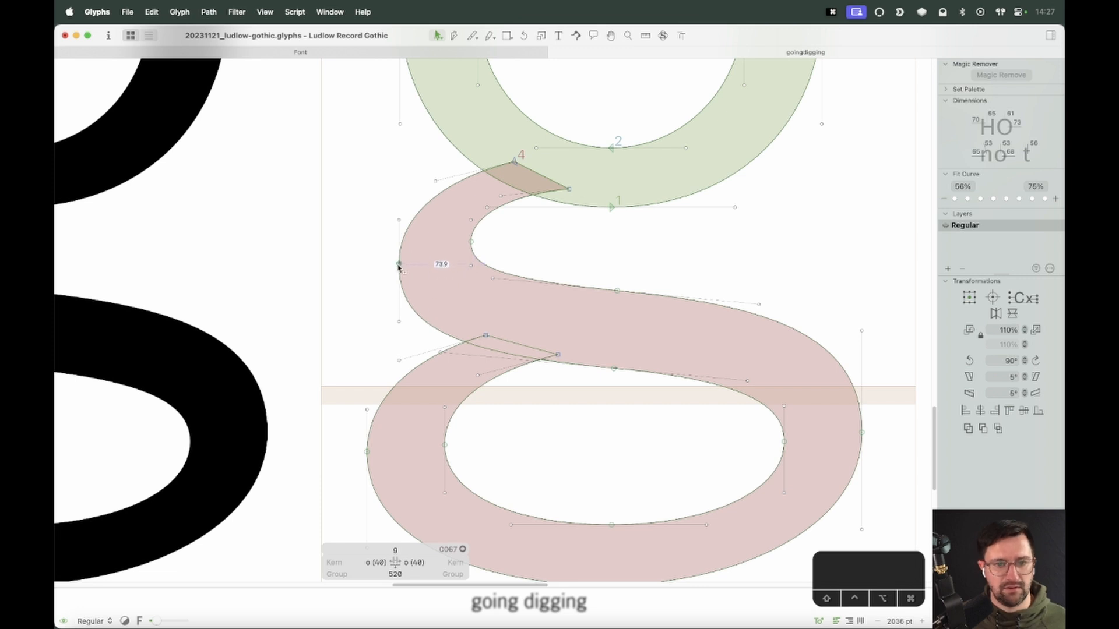
# Show the background scan and slide the spine's outer left node slightly down along its curve
pyautogui.click(414, 219)
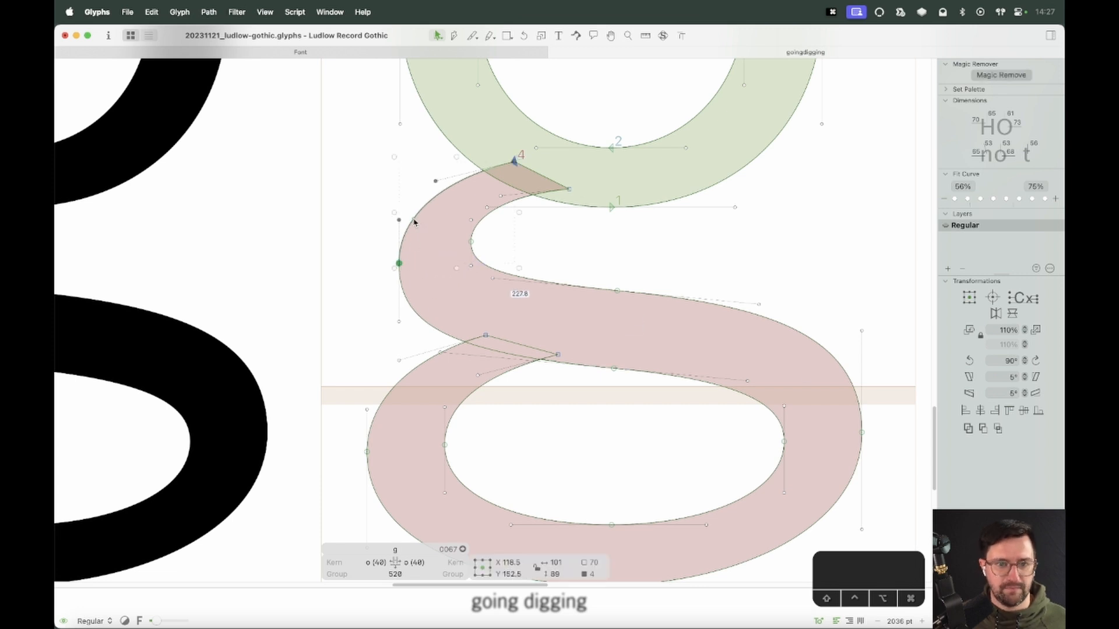
pyautogui.click(447, 235)
pyautogui.click(662, 36)
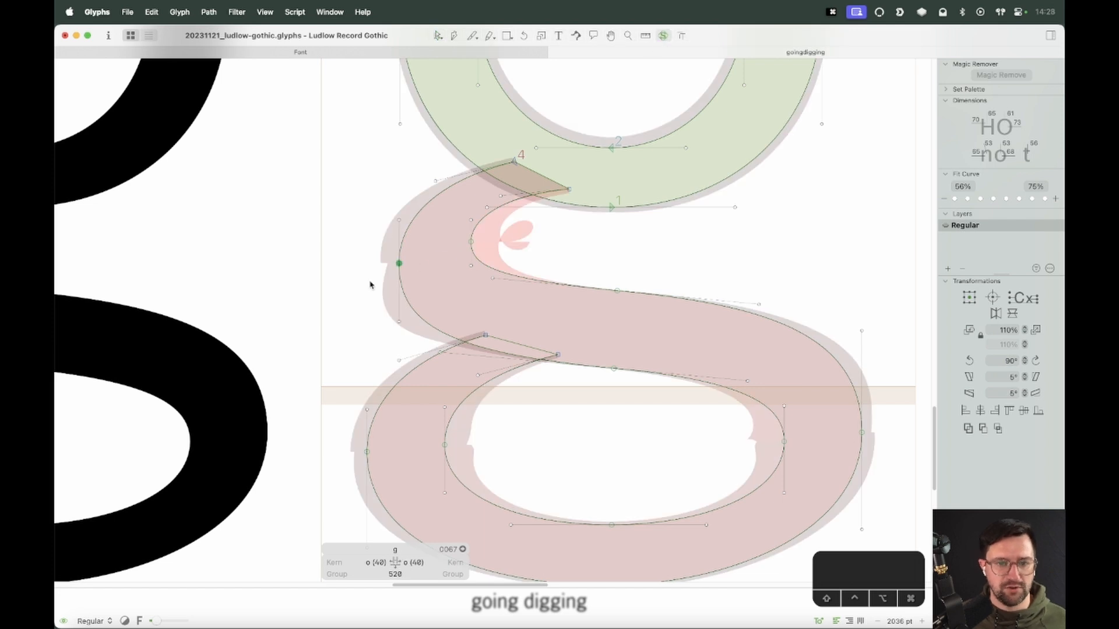
pyautogui.hotkey('alt', 'Down')
pyautogui.hotkey('alt', 'Down')
pyautogui.hotkey('alt', 'Down')
pyautogui.hotkey('alt', 'Down')
pyautogui.hotkey('alt', 'Down')
pyautogui.hotkey('alt', 'Up')
pyautogui.hotkey('alt', 'Down')
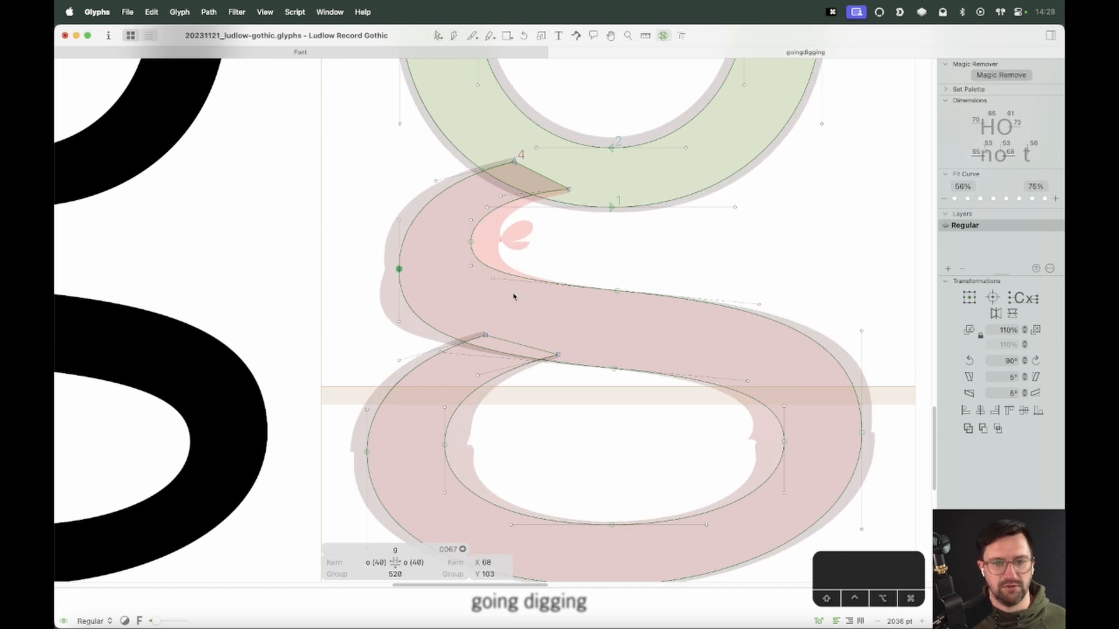
# Slide the bowl's inner and outer left nodes slightly down along their curves
pyautogui.click(512, 244)
pyautogui.press('space')
pyautogui.moveTo(369, 452); pyautogui.dragTo(377, 387)
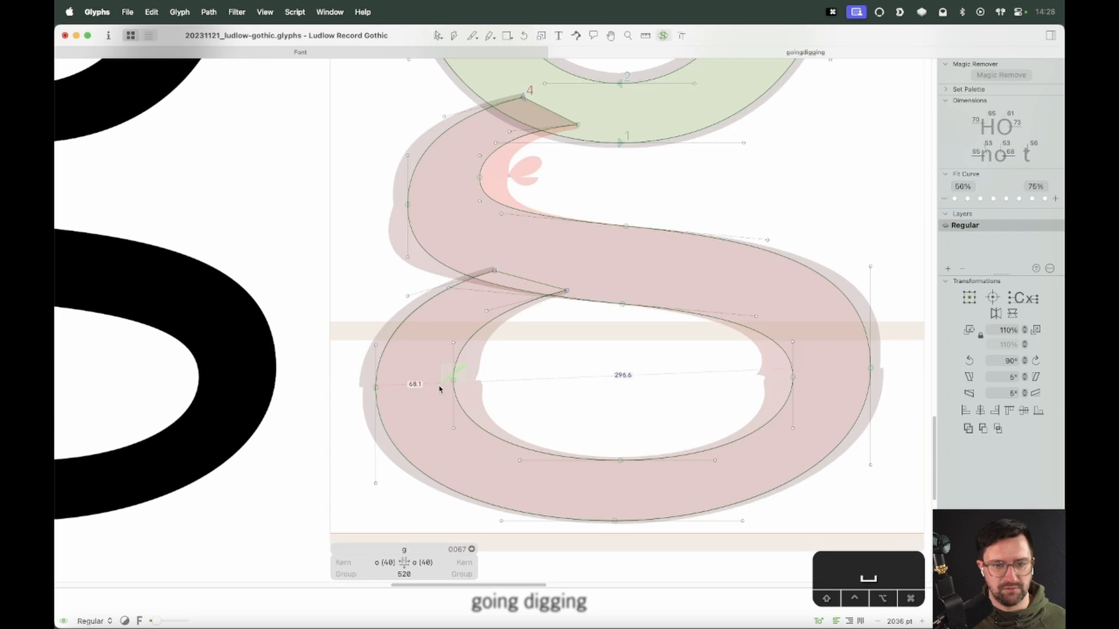
pyautogui.click(453, 380)
pyautogui.hotkey('alt', 'Down')
pyautogui.hotkey('alt', 'Down')
pyautogui.hotkey('alt', 'Down')
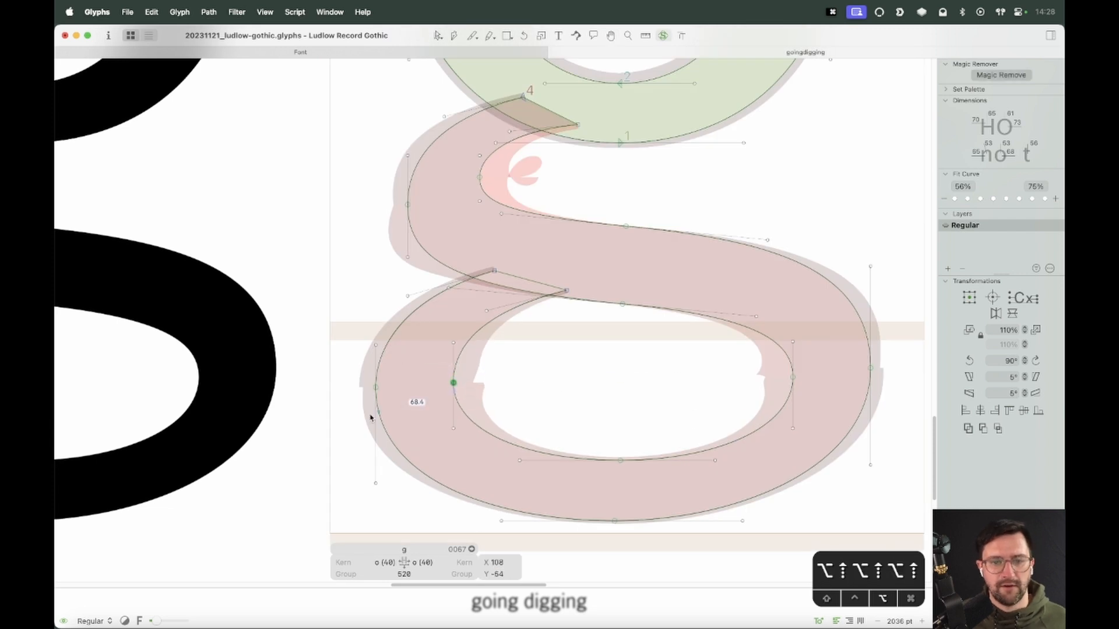
pyautogui.moveTo(382, 368); pyautogui.dragTo(234, 419)
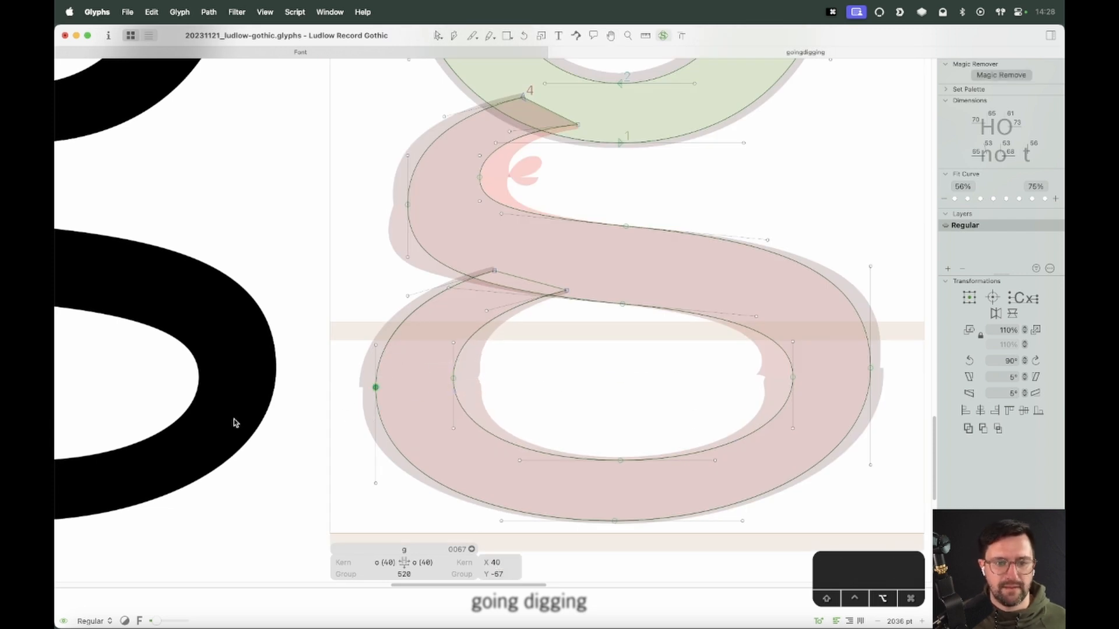
pyautogui.hotkey('alt', 'Down')
pyautogui.hotkey('alt', 'Down')
pyautogui.hotkey('alt', 'Down')
pyautogui.hotkey('alt', 'Down')
pyautogui.hotkey('alt', 'Down')
pyautogui.hotkey('alt', 'Up')
# Slide the bowl's outer right node down and its inner right node up along their curves
pyautogui.press('space')
pyautogui.moveTo(590, 471); pyautogui.dragTo(550, 457)
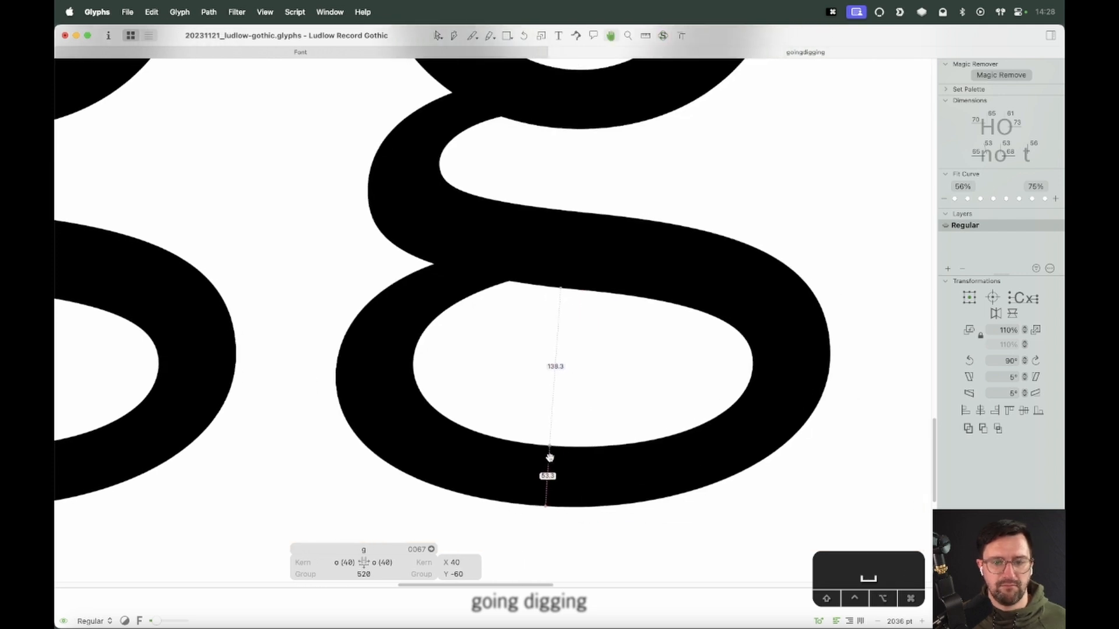
pyautogui.moveTo(846, 347); pyautogui.dragTo(810, 365)
pyautogui.hotkey('alt', 'shift', 'Up')
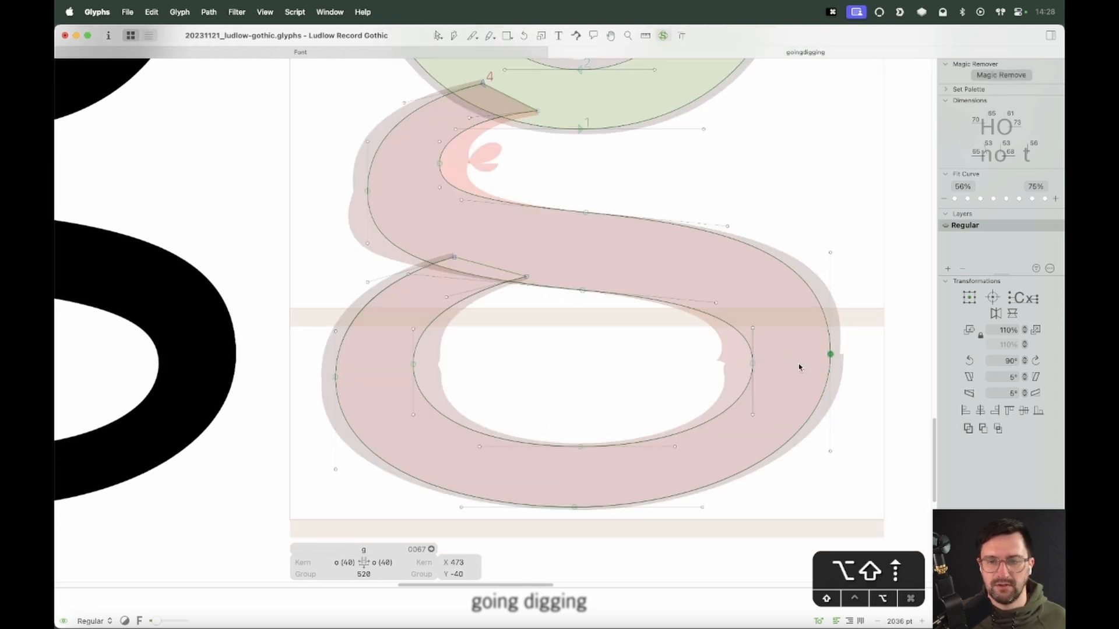
pyautogui.hotkey('alt', 'Down')
pyautogui.hotkey('alt', 'Down')
pyautogui.hotkey('alt', 'Down')
pyautogui.click(751, 364)
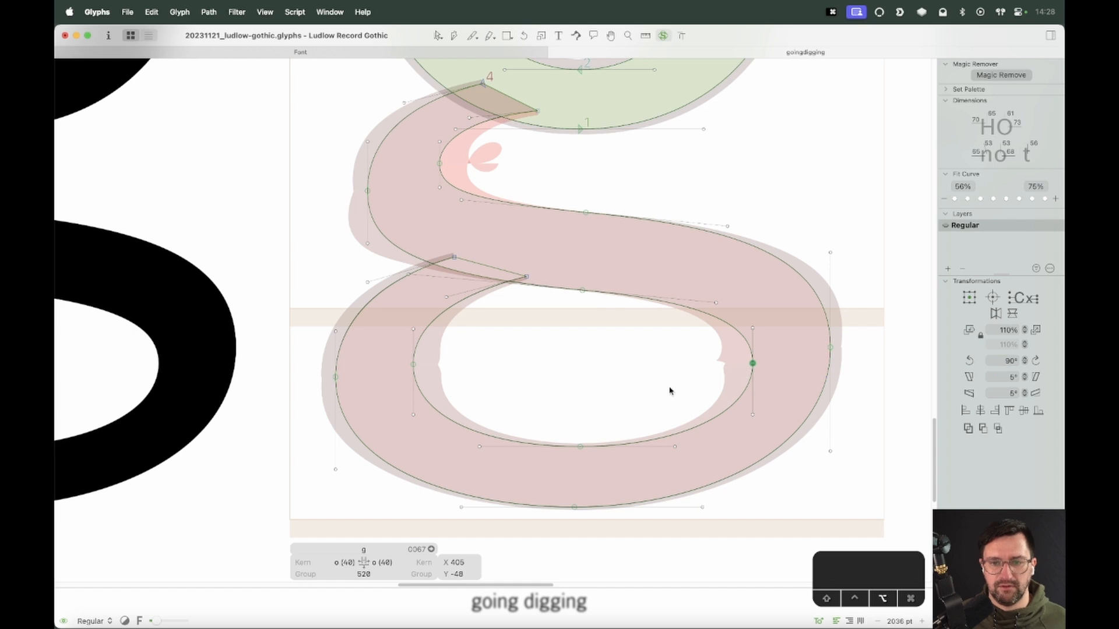
pyautogui.hotkey('alt', 'Up')
pyautogui.hotkey('alt', 'Up')
pyautogui.hotkey('alt', 'Up')
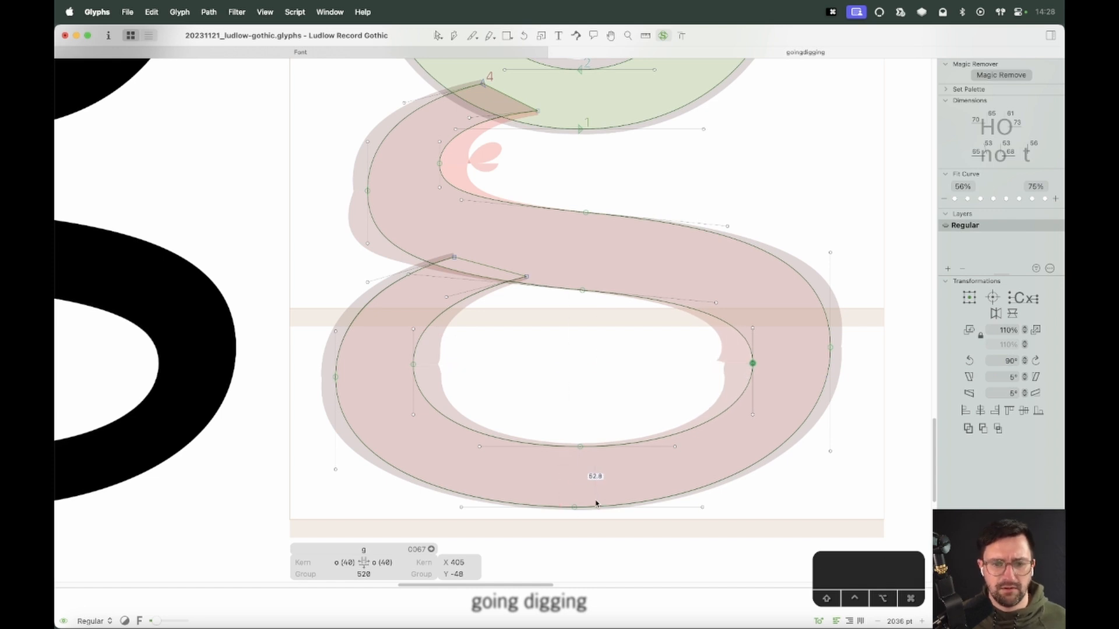
# Adjust the curvature display volume from the context menu
pyautogui.rightClick(619, 154)
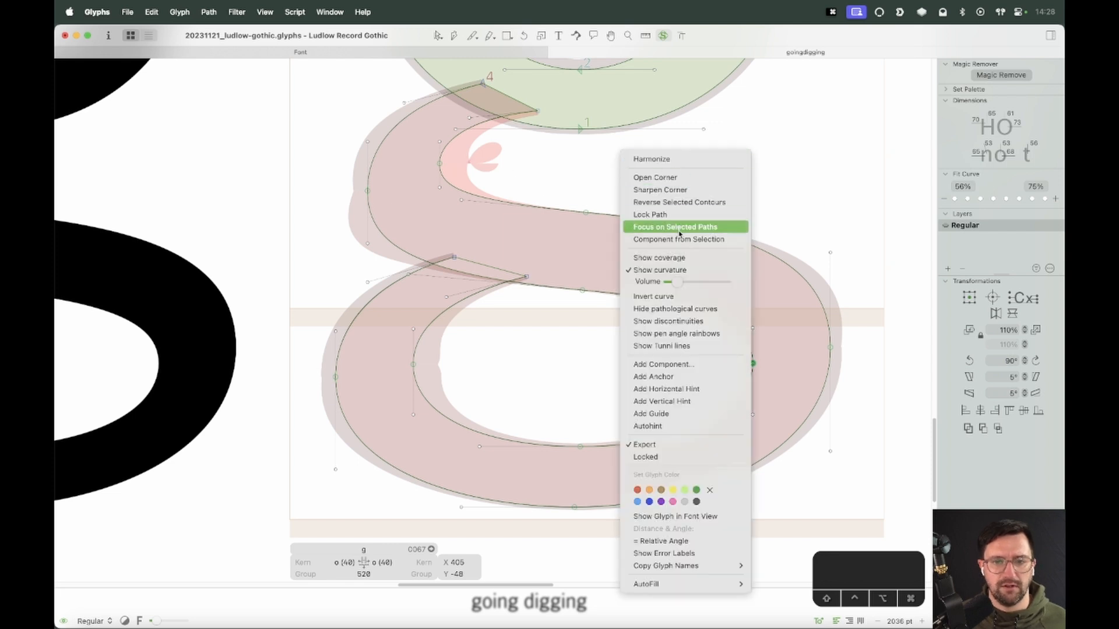
pyautogui.moveTo(680, 284)
pyautogui.mouseDown()
pyautogui.moveTo(670, 283)
pyautogui.moveTo(680, 294)
pyautogui.mouseUp()
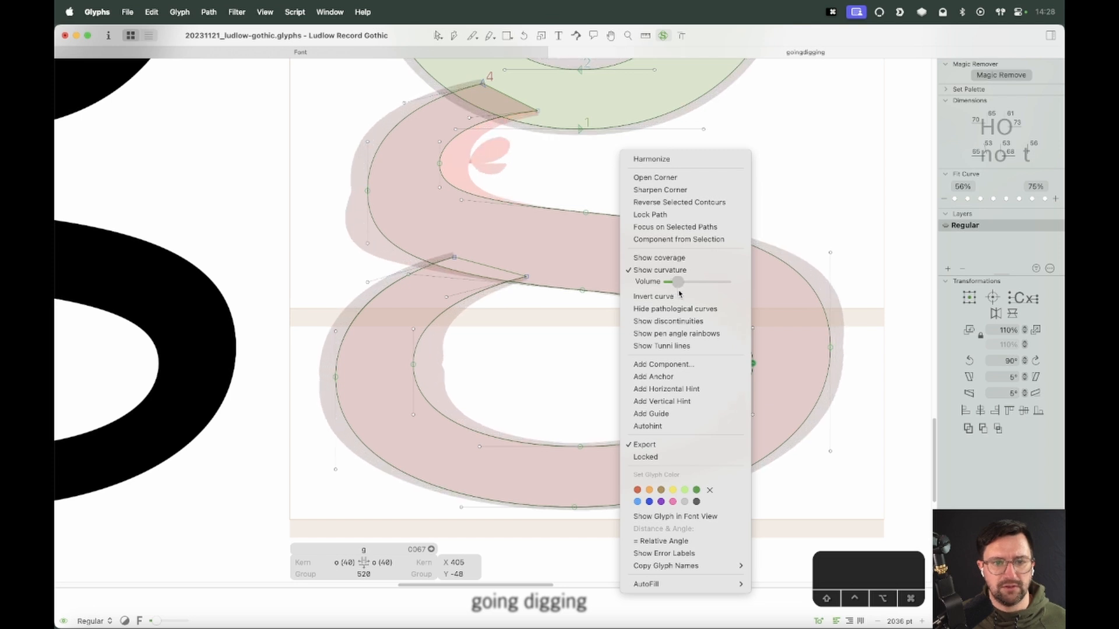
pyautogui.click(787, 145)
pyautogui.press('v')
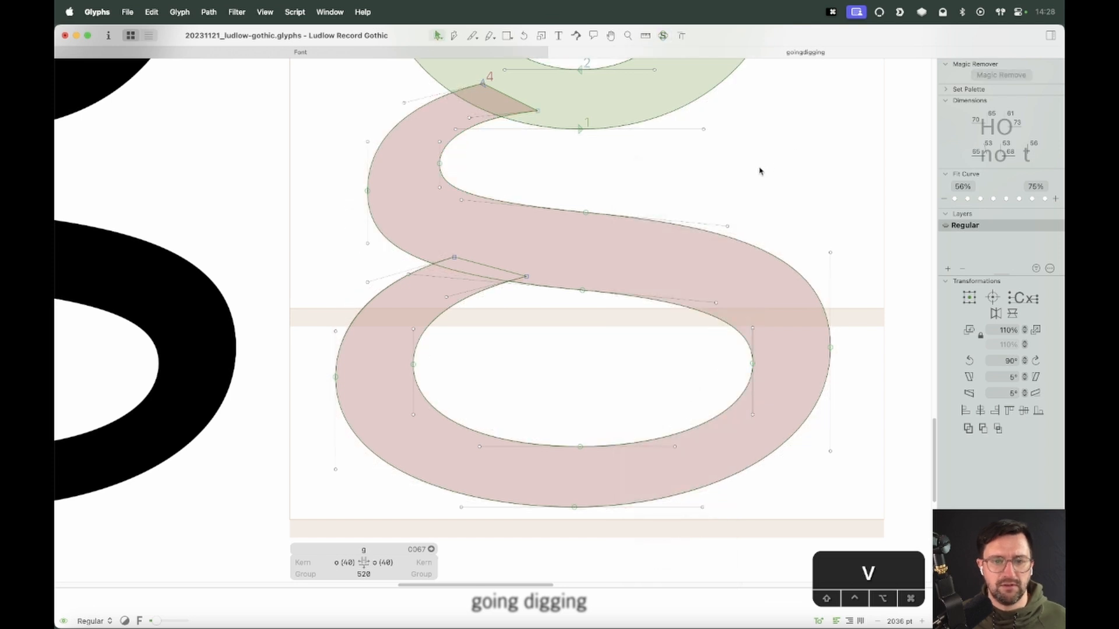
# Zoom out to check the g in the word digging, then zoom back into its spine
pyautogui.press('super+minus')
pyautogui.press('super+minus')
pyautogui.press('space')
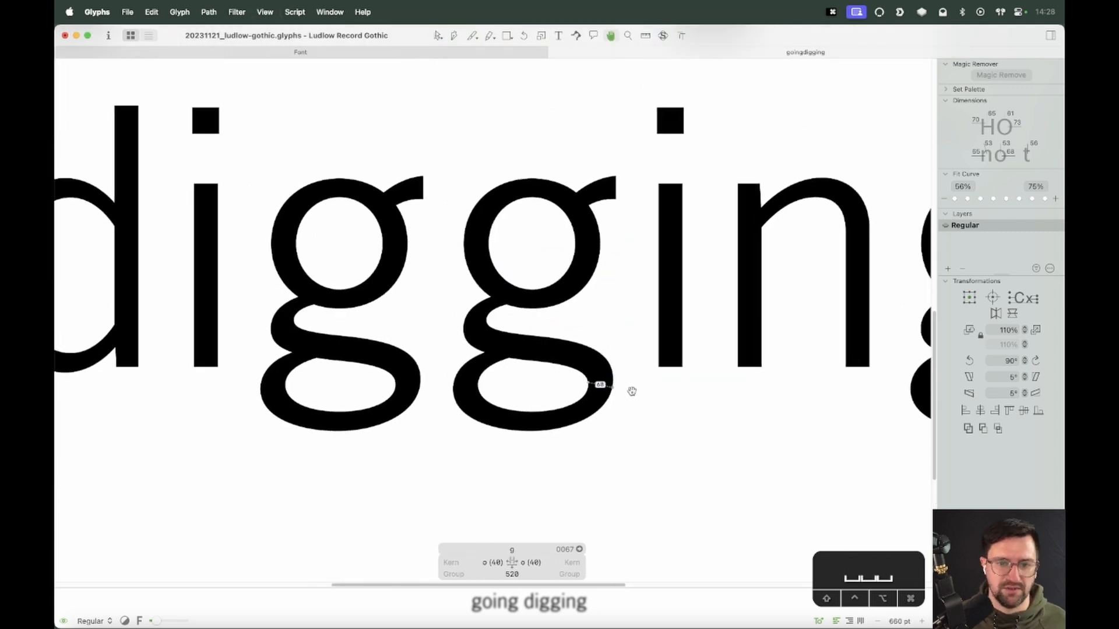
pyautogui.press('z')
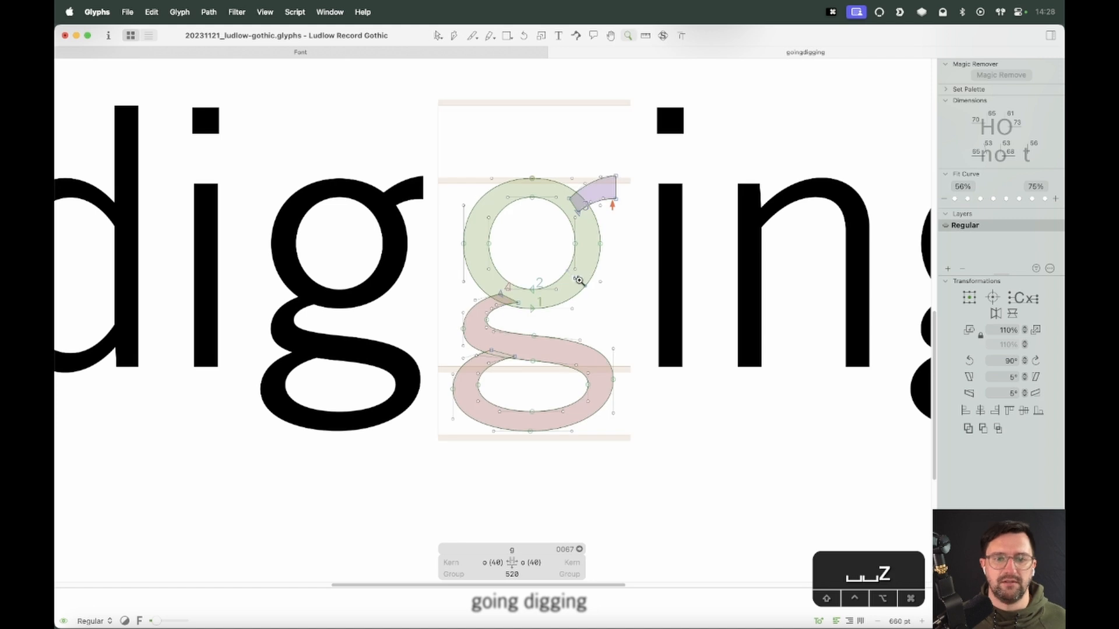
pyautogui.moveTo(587, 267); pyautogui.dragTo(410, 396)
pyautogui.press('v')
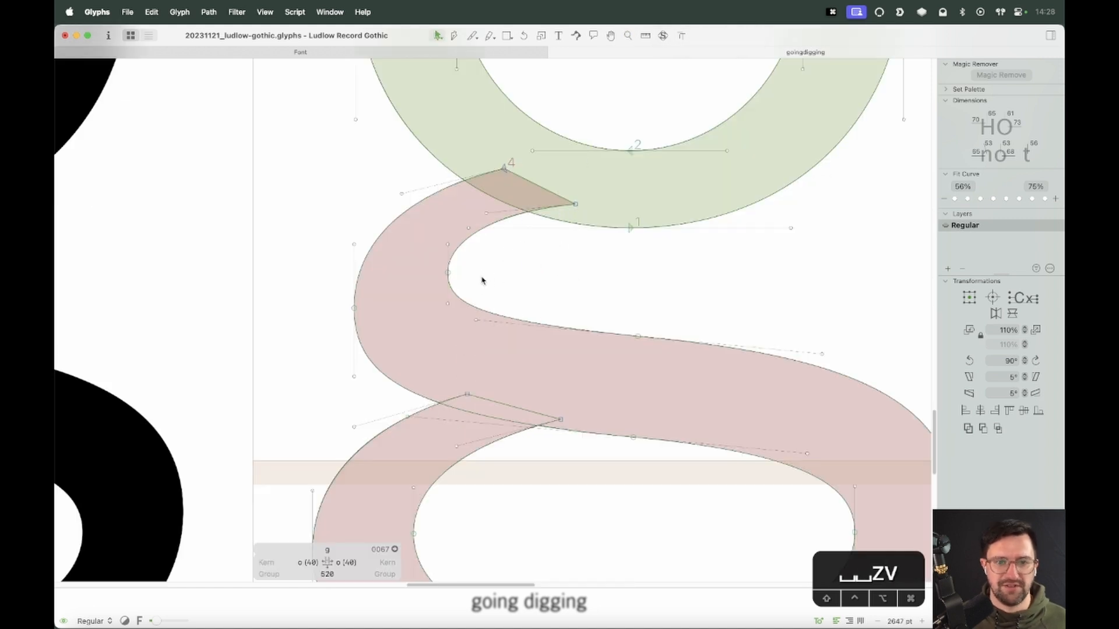
# Delete the extra nodes on the spine's upper-left outer and inner curves
pyautogui.press('BackSpace')
pyautogui.press('BackSpace')
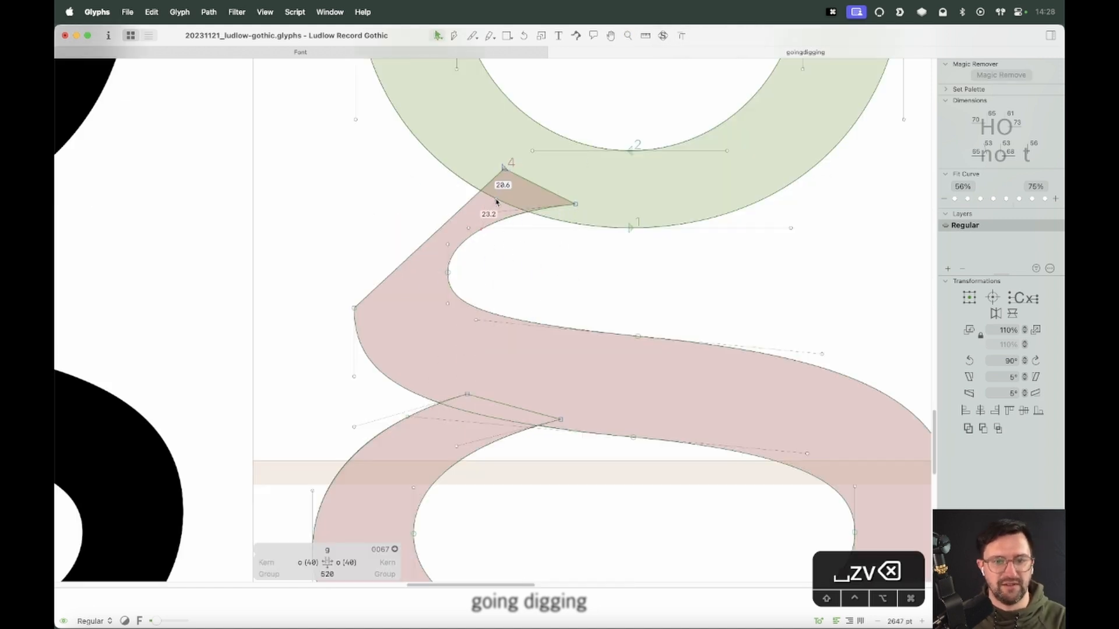
pyautogui.click(497, 220)
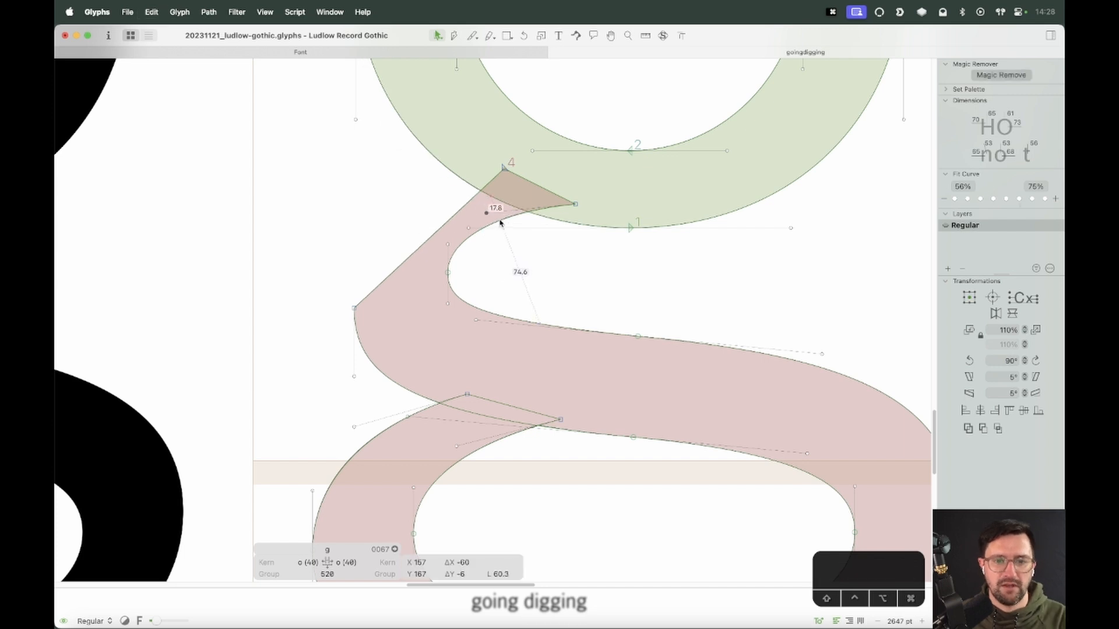
pyautogui.press('BackSpace')
# Raise the spine's upper-left node pair 20 units and shift its inner node 20 units left
pyautogui.moveTo(466, 249); pyautogui.dragTo(315, 314)
pyautogui.hotkey('shift', 'Up')
pyautogui.hotkey('shift', 'Up')
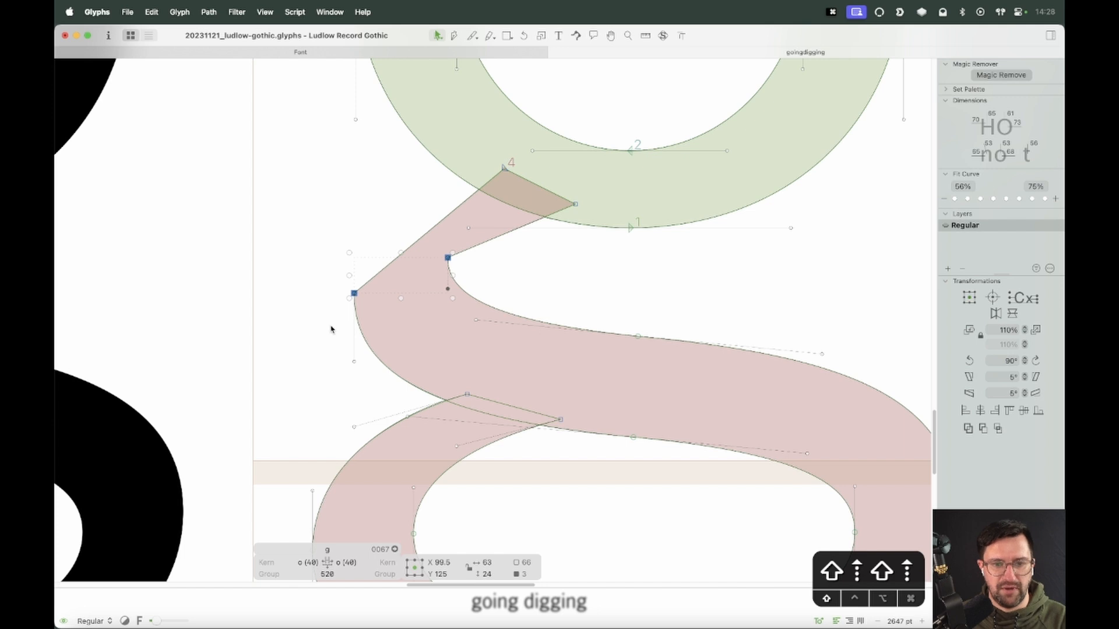
pyautogui.click(535, 275)
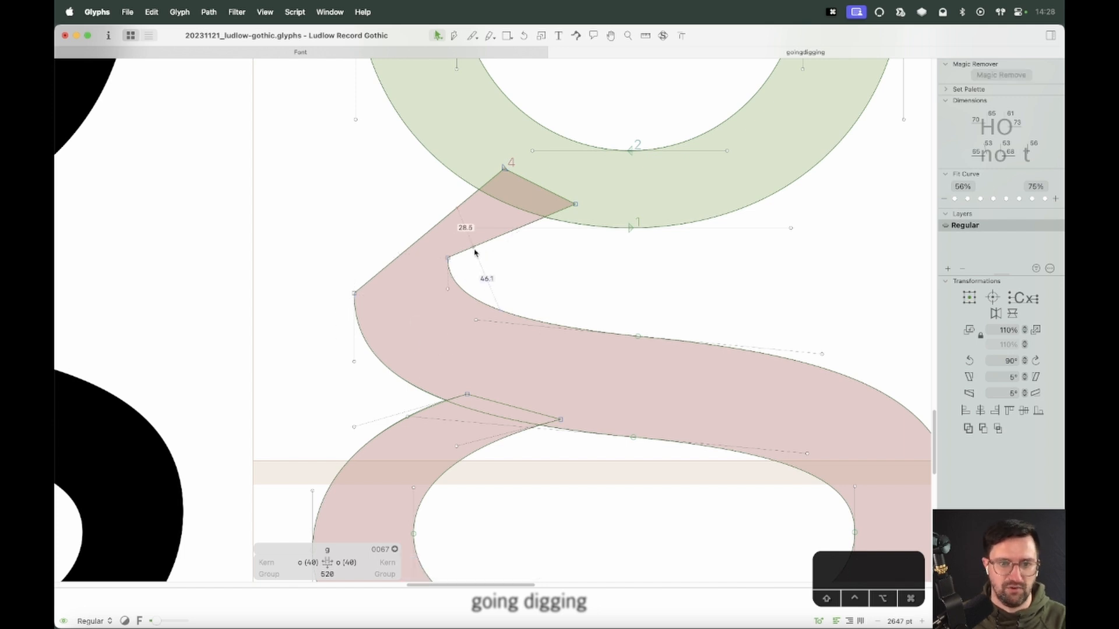
pyautogui.moveTo(464, 242); pyautogui.dragTo(306, 316)
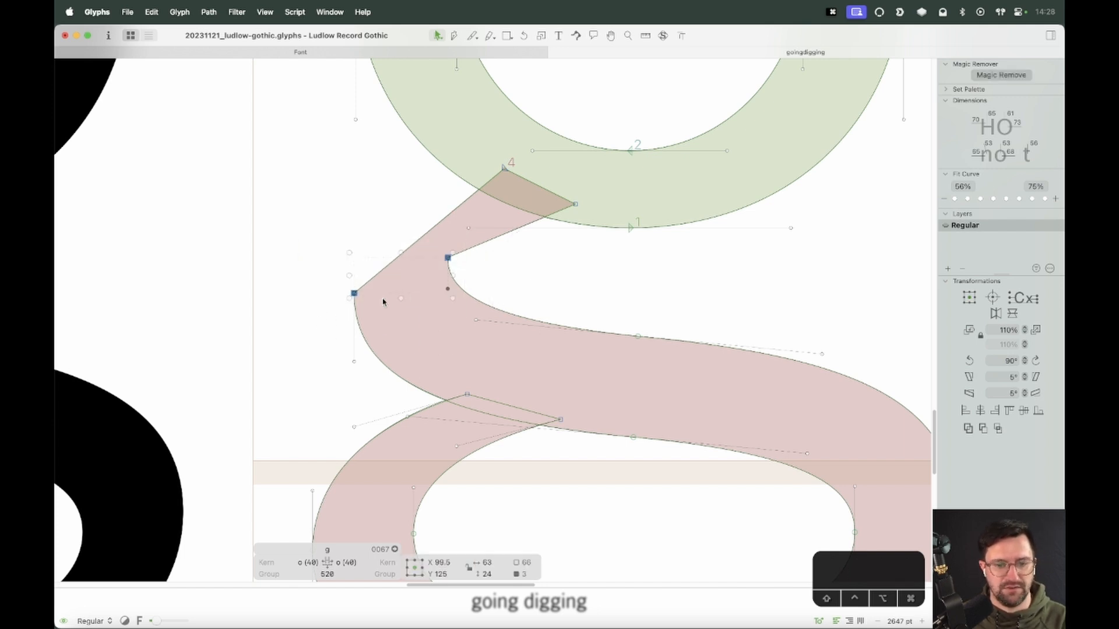
pyautogui.click(486, 223)
pyautogui.moveTo(484, 224); pyautogui.dragTo(502, 277)
pyautogui.hotkey('shift', 'Left')
pyautogui.hotkey('shift', 'Left')
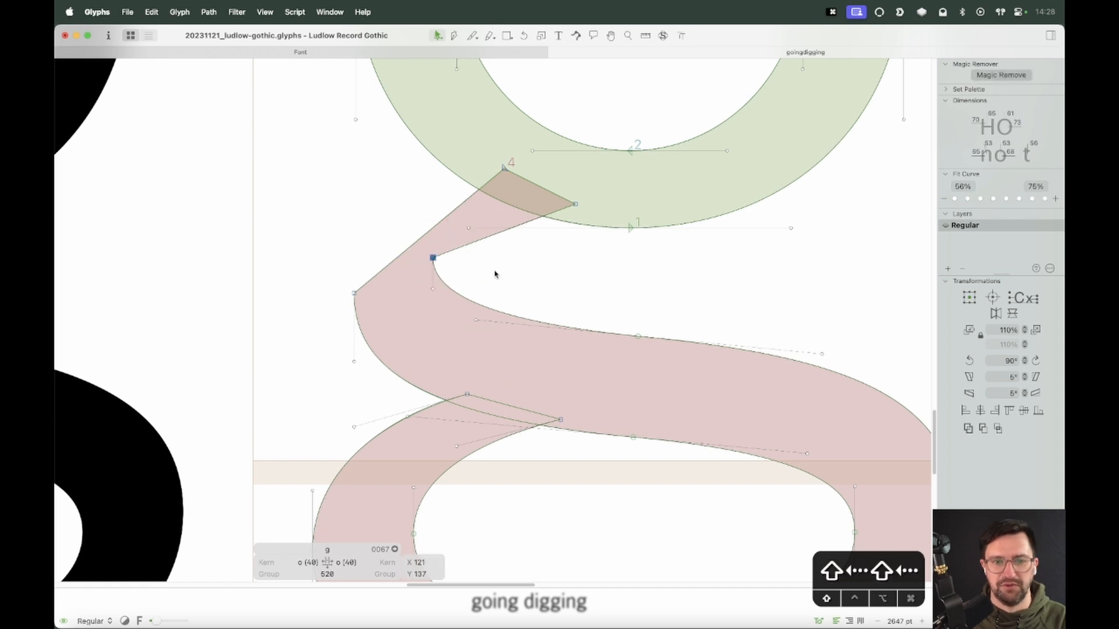
# Move the spine's top joint 20 units left and 10 units up
pyautogui.click(553, 185)
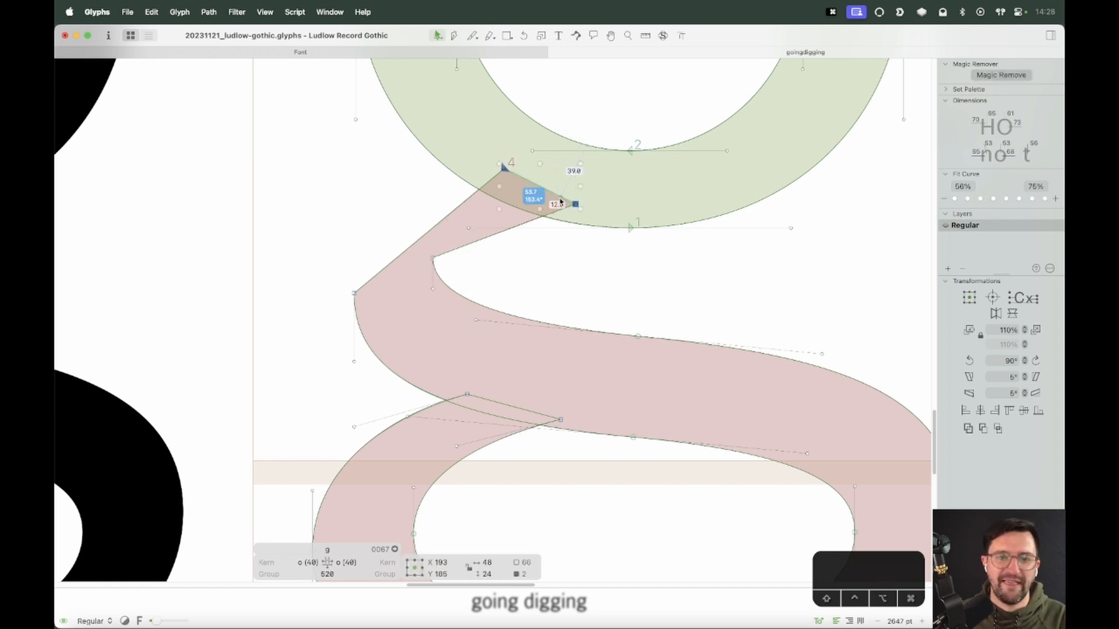
pyautogui.hotkey('shift', 'Left')
pyautogui.hotkey('shift', 'Left')
pyautogui.hotkey('shift', 'Up')
pyautogui.click(568, 249)
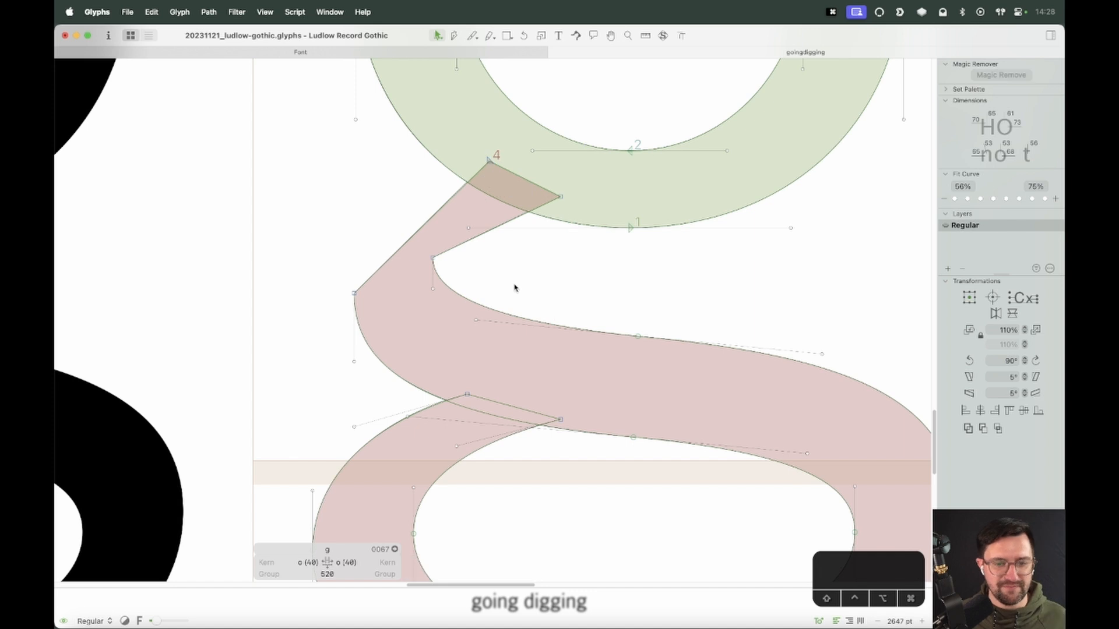
# Bend the spine's straight upper-left outer and inner segments back into curves
pyautogui.click(445, 205)
pyautogui.moveTo(395, 251); pyautogui.dragTo(350, 233)
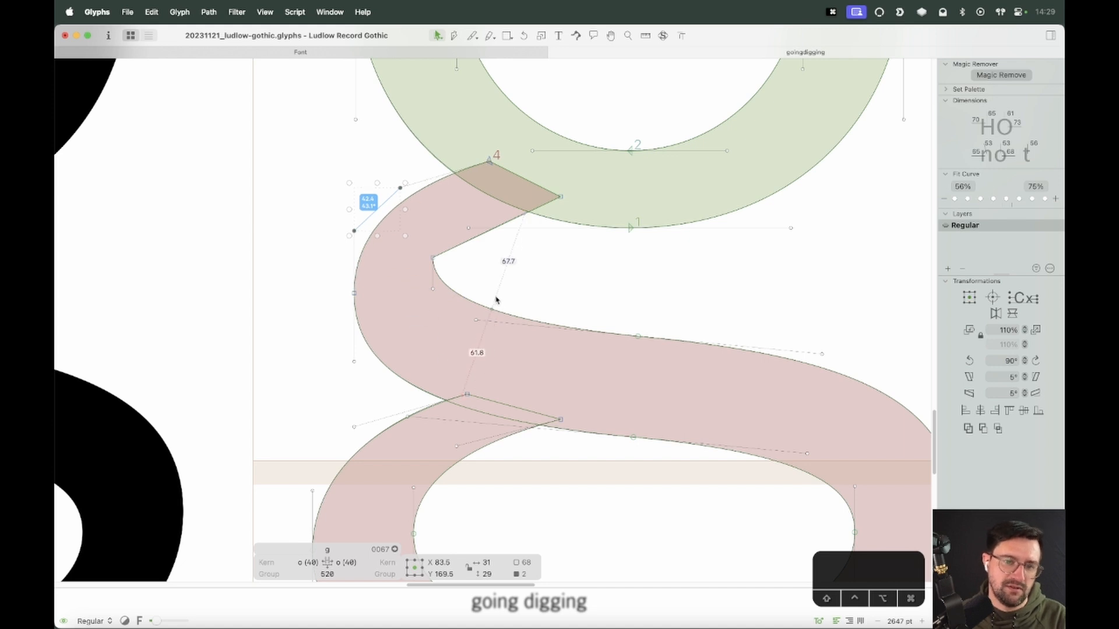
pyautogui.press('space')
pyautogui.click(472, 251)
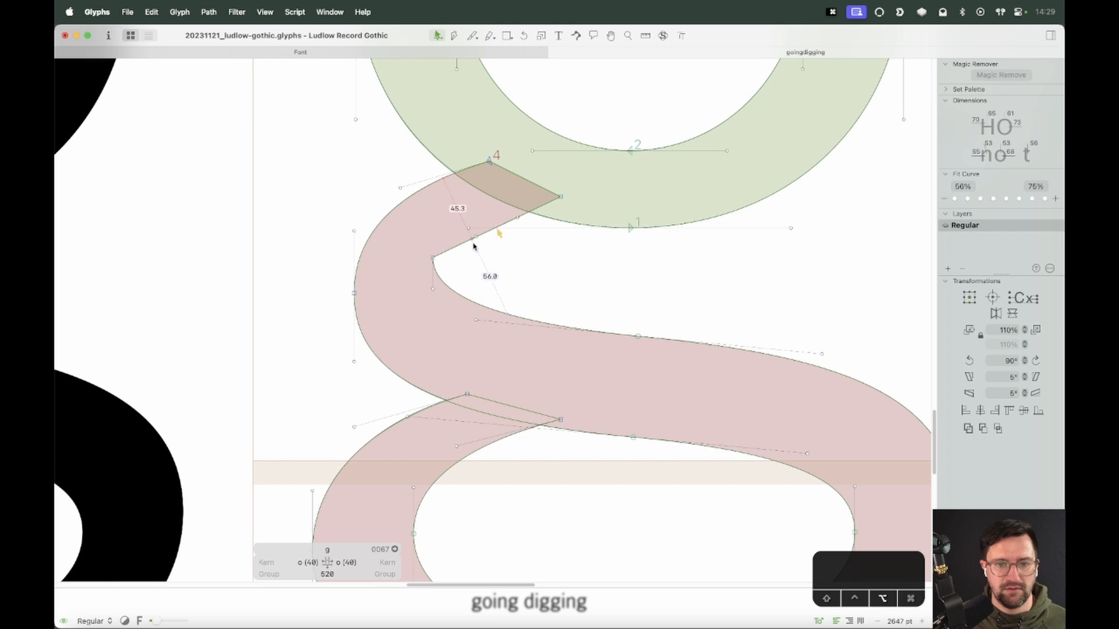
pyautogui.click(476, 241)
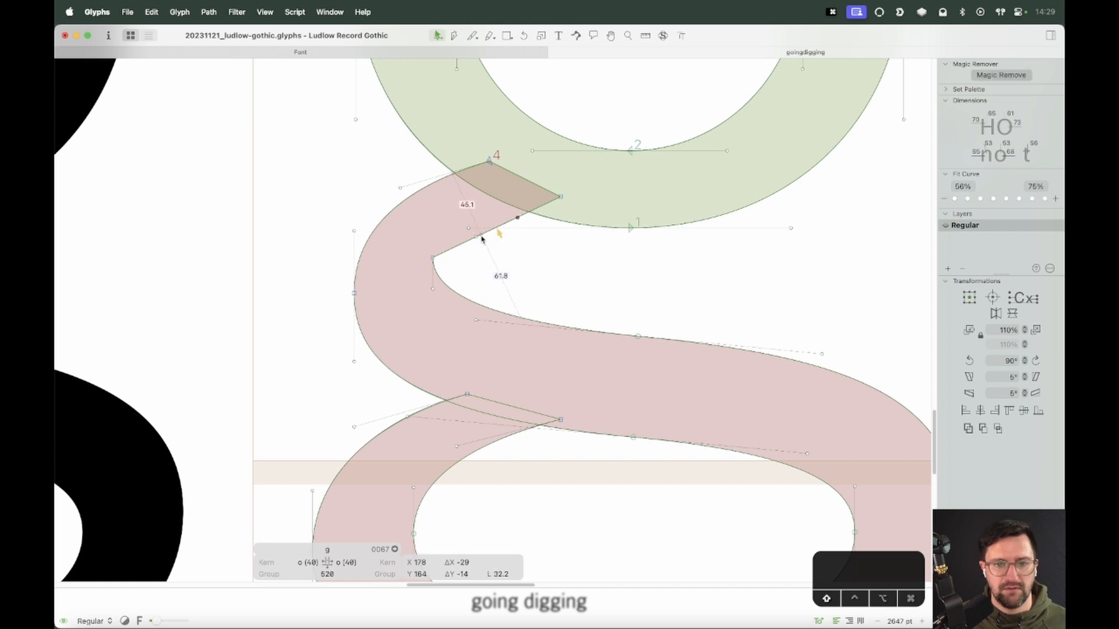
pyautogui.moveTo(475, 239); pyautogui.dragTo(432, 230)
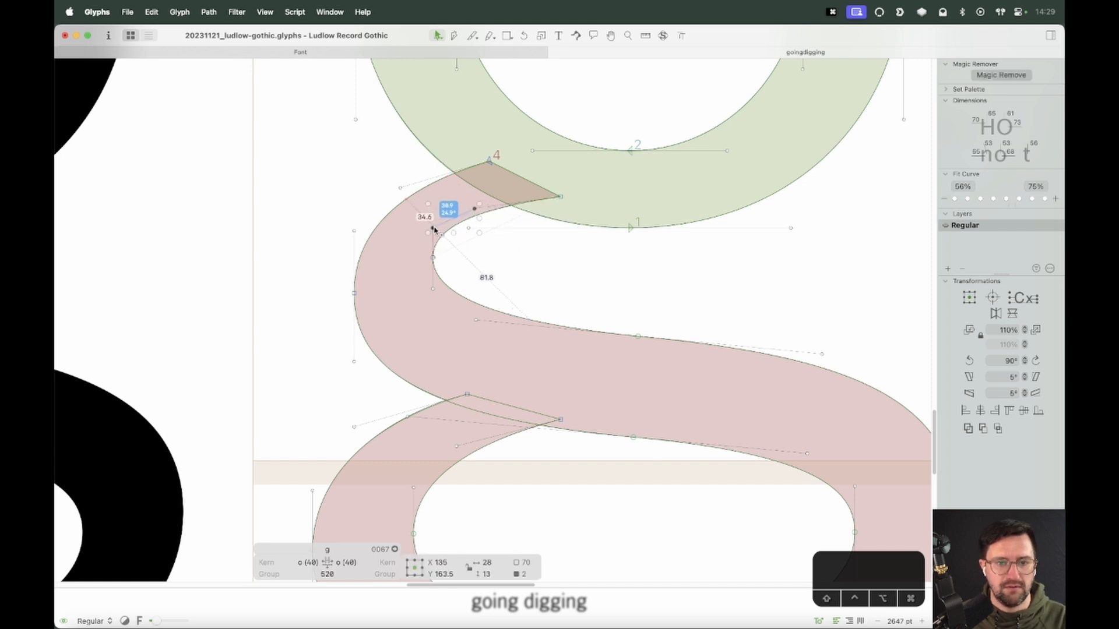
pyautogui.press('Up')
pyautogui.press('Up')
pyautogui.press('Up')
pyautogui.press('Up')
pyautogui.press('Up')
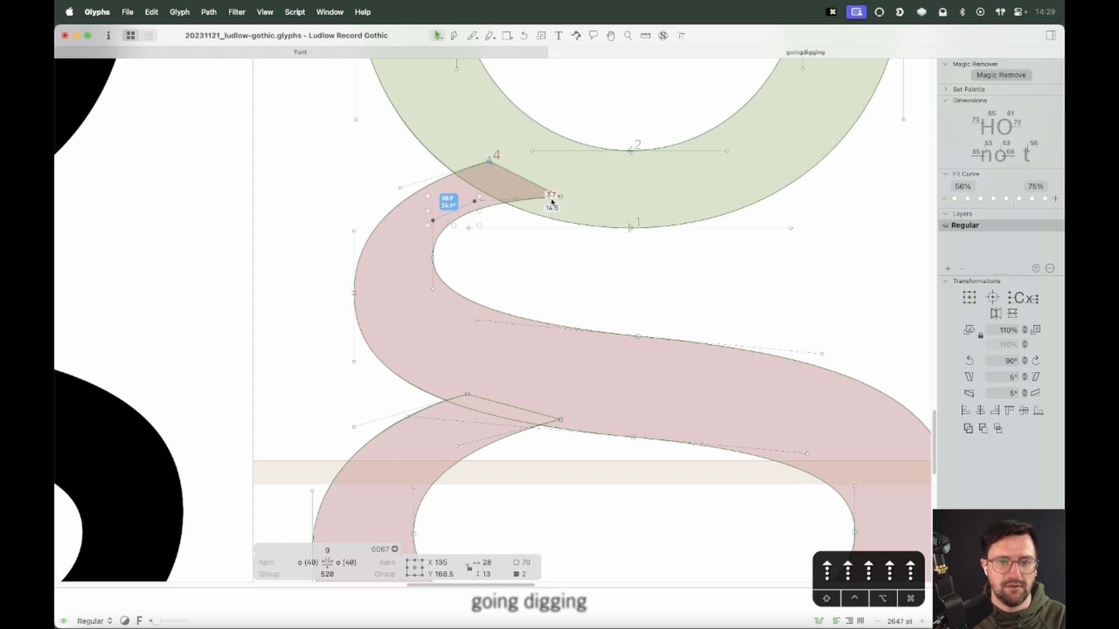
# Drag the spine's top-right corner slightly up and left, then preview the letter
pyautogui.moveTo(561, 198)
pyautogui.mouseDown()
pyautogui.moveTo(533, 183)
pyautogui.moveTo(542, 189)
pyautogui.mouseUp()
pyautogui.click(457, 277)
pyautogui.press('space')
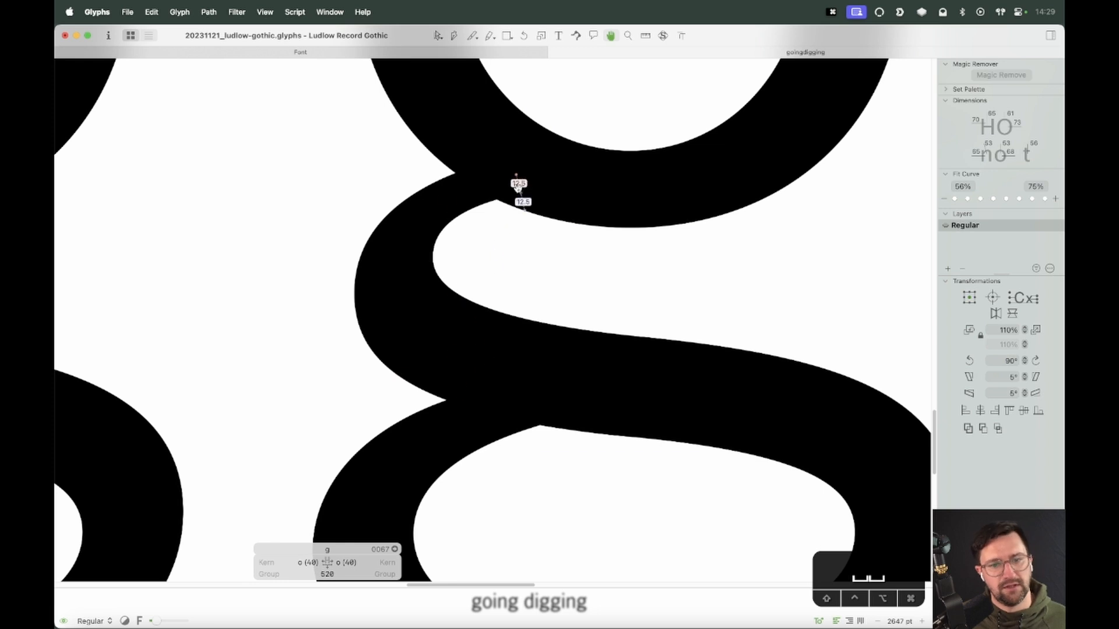
# Lower the two handles of the spine's inner left node by 20 and 13 units
pyautogui.click(433, 288)
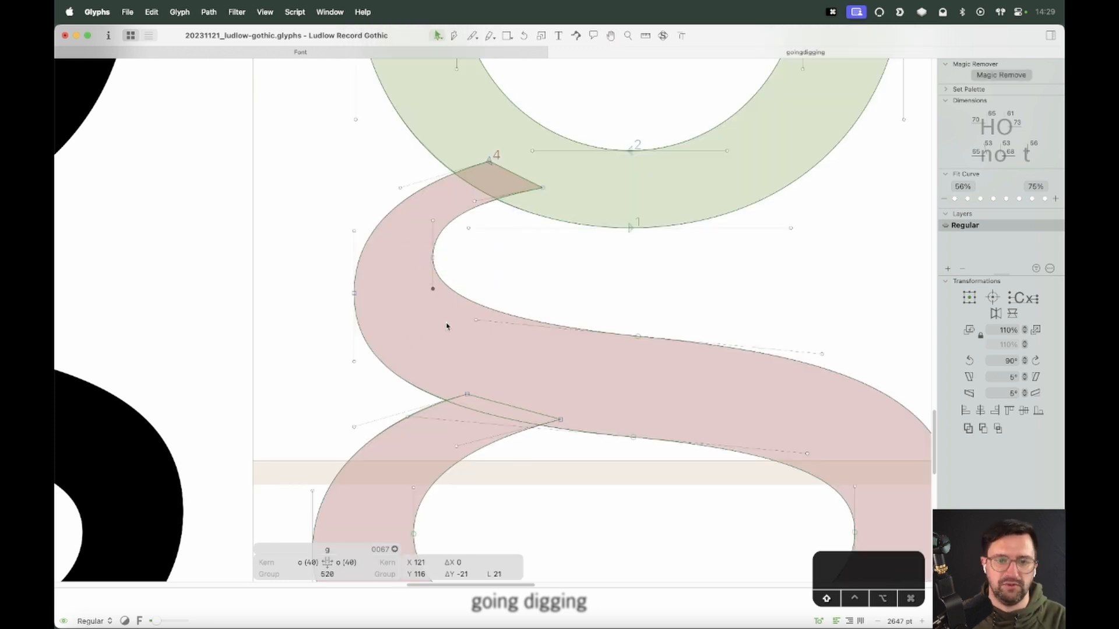
pyautogui.hotkey('shift', 'Down')
pyautogui.hotkey('shift', 'Down')
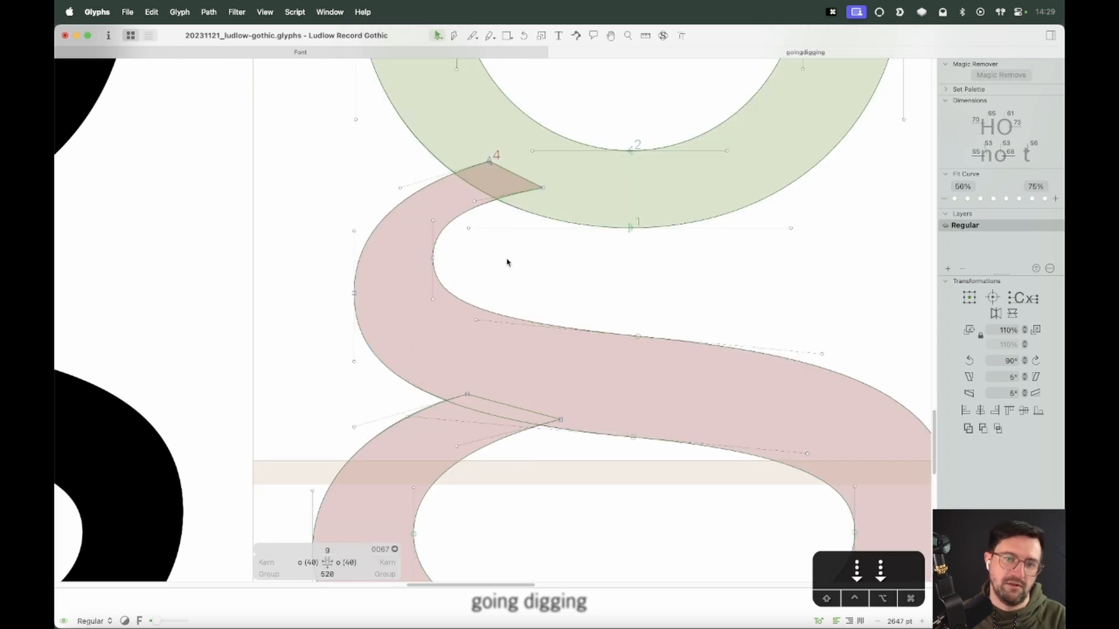
pyautogui.click(432, 220)
pyautogui.hotkey('shift', 'Down')
pyautogui.press('Down')
pyautogui.press('Down')
pyautogui.press('Down')
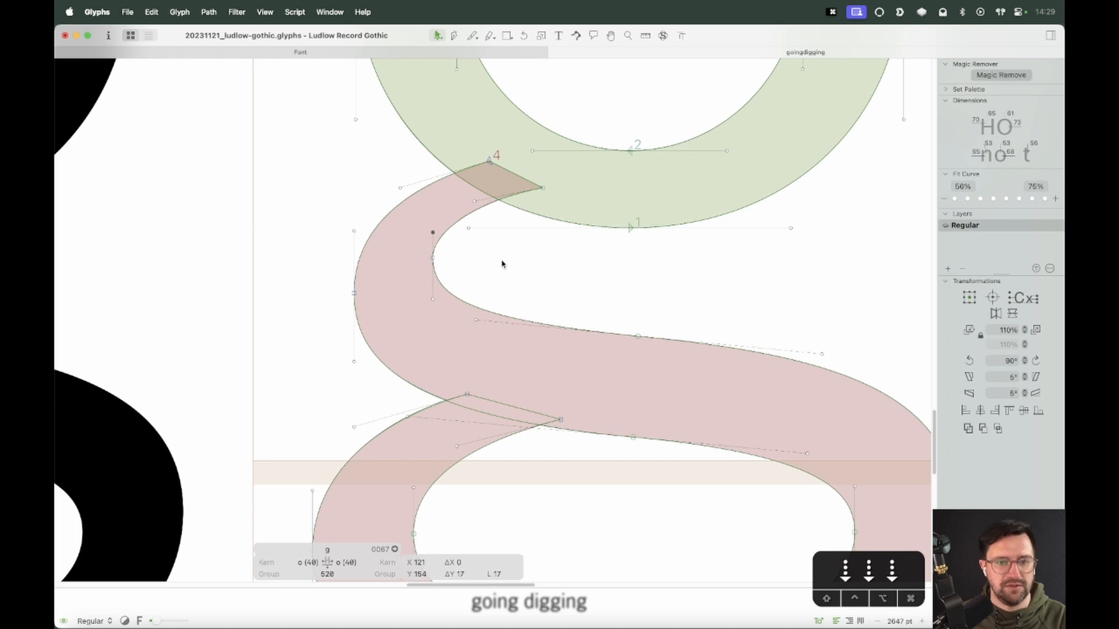
# Slide the spine's inner left node along its curve, down and then back up
pyautogui.click(433, 257)
pyautogui.hotkey('alt', 'Down')
pyautogui.hotkey('alt', 'Down')
pyautogui.hotkey('alt', 'Down')
pyautogui.hotkey('alt', 'Down')
pyautogui.hotkey('alt', 'Down')
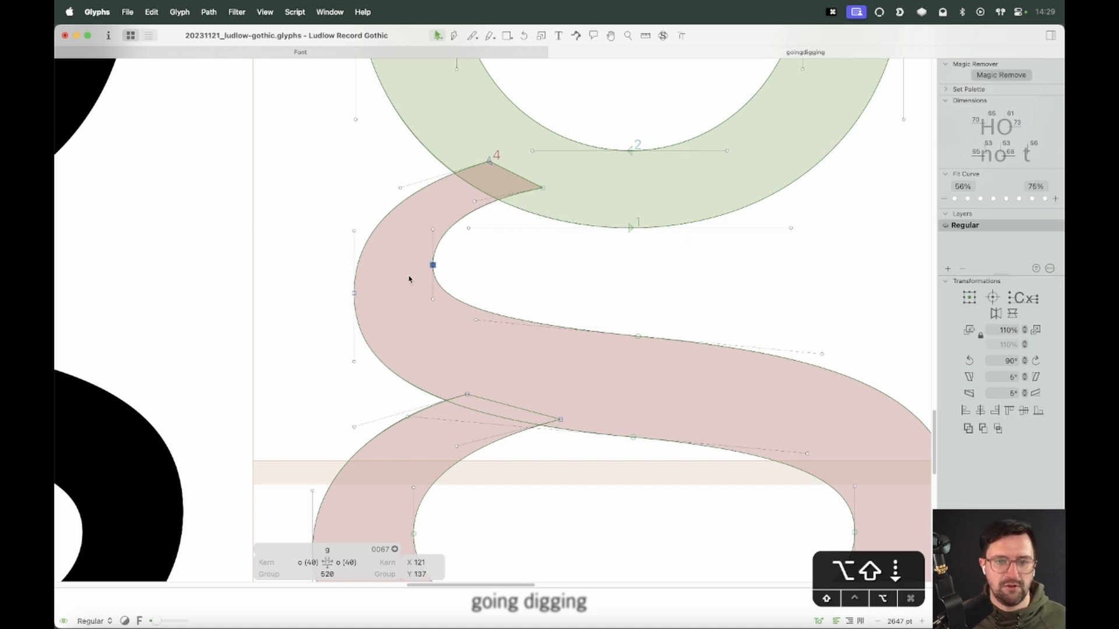
pyautogui.hotkey('alt', 'Up')
pyautogui.hotkey('alt', 'Up')
pyautogui.hotkey('alt', 'Up')
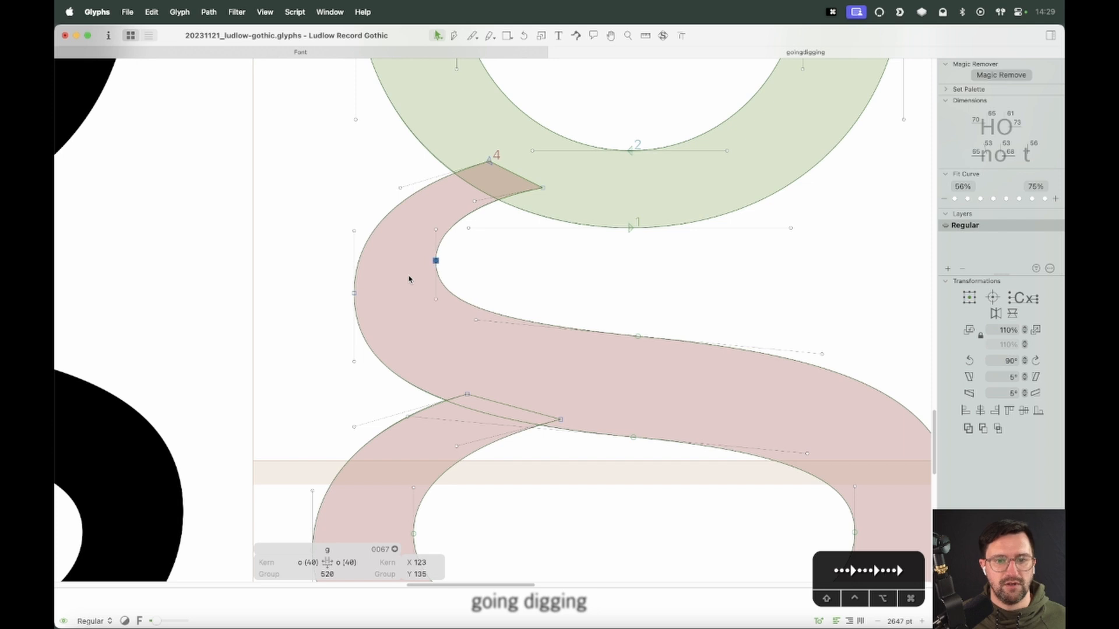
# Nudge the spine's inner left node 3 units right and drag the spine's top corner node slightly left
pyautogui.press('Right')
pyautogui.press('Right')
pyautogui.press('Right')
pyautogui.press('Right')
pyautogui.press('Right')
pyautogui.click(496, 300)
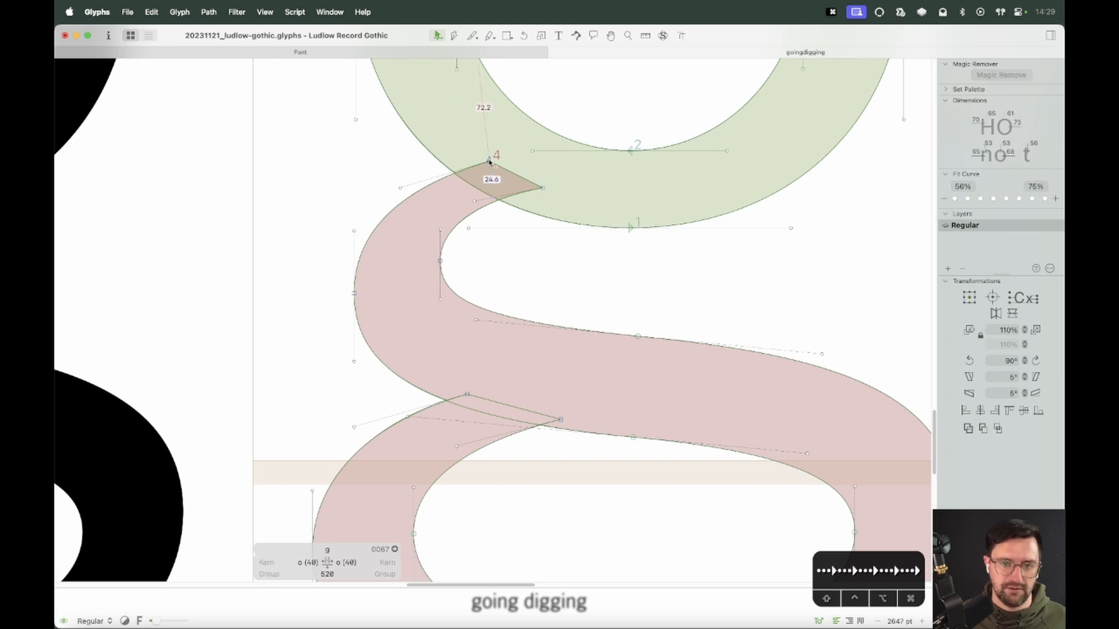
pyautogui.moveTo(489, 162); pyautogui.dragTo(472, 162)
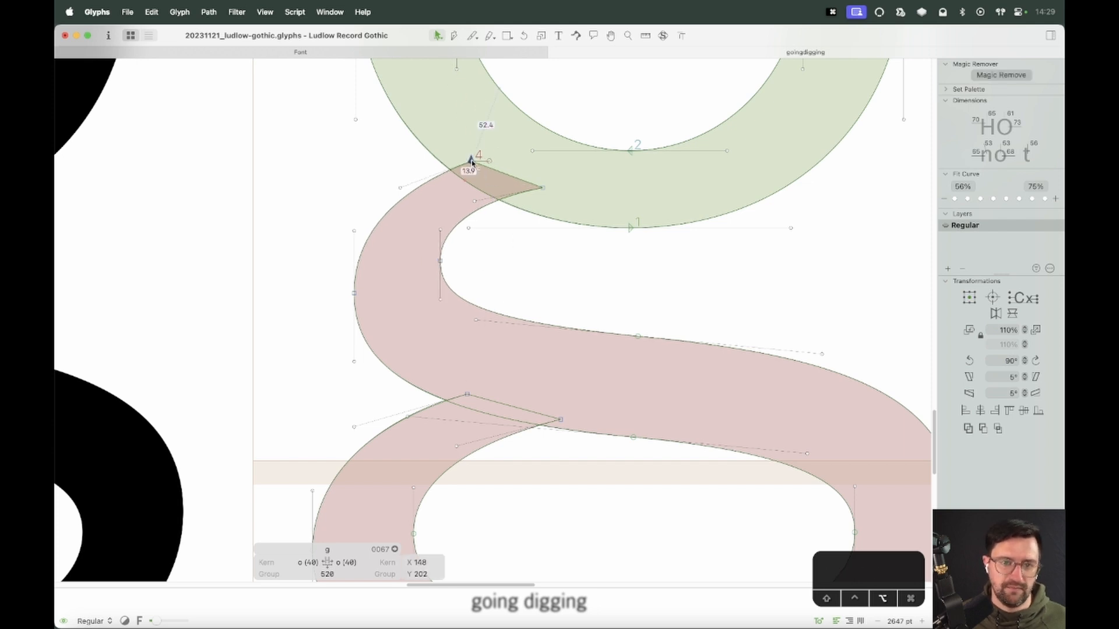
# Preview the filled g in the word digging
pyautogui.click(353, 293)
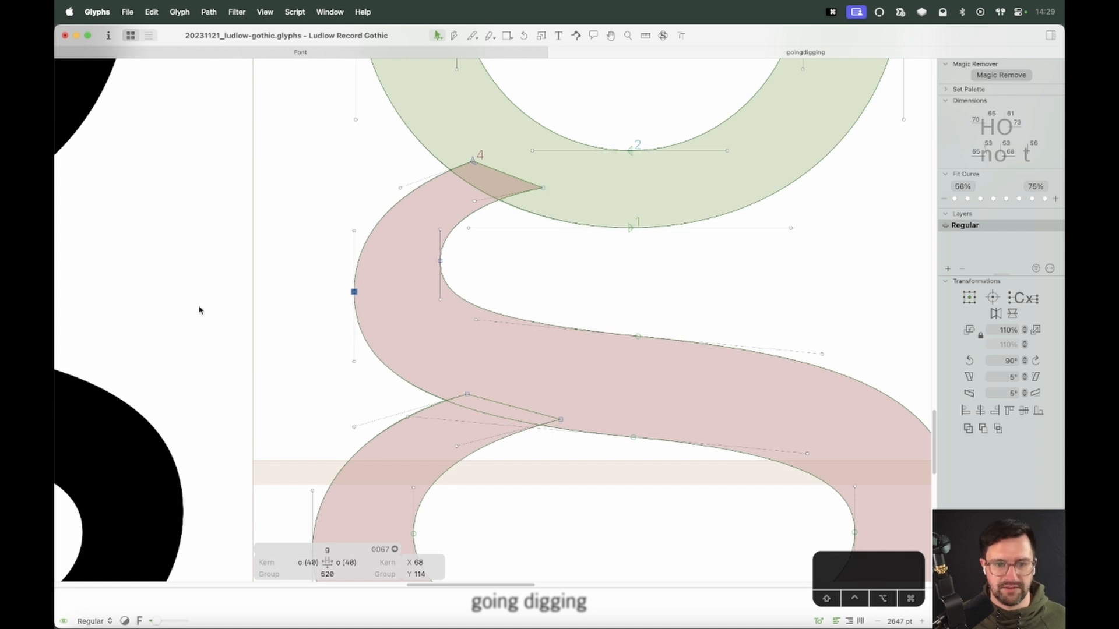
pyautogui.click(549, 273)
pyautogui.press('super+minus')
pyautogui.press('super+minus')
pyautogui.press('super+minus')
pyautogui.press('super+minus')
pyautogui.press('super+minus')
pyautogui.press('space')
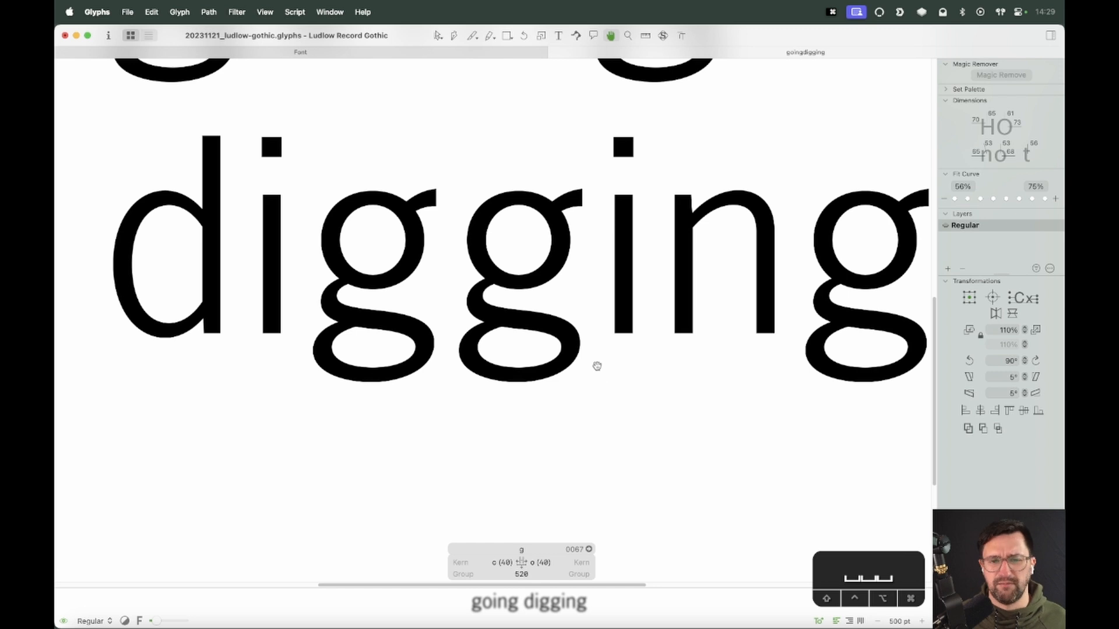
# Raise the bowl counter's upper-right node and its handle by 10 units, then preview the g
pyautogui.press('z')
pyautogui.moveTo(612, 264); pyautogui.dragTo(553, 315)
pyautogui.press('v')
pyautogui.moveTo(630, 195); pyautogui.dragTo(589, 305)
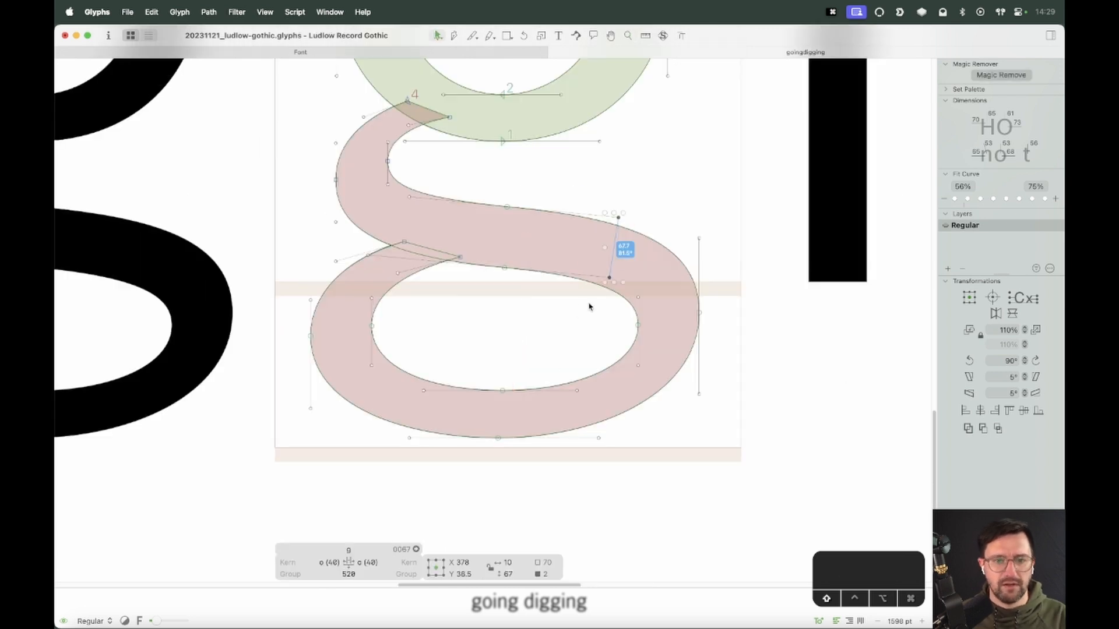
pyautogui.hotkey('shift', 'Up')
pyautogui.click(672, 235)
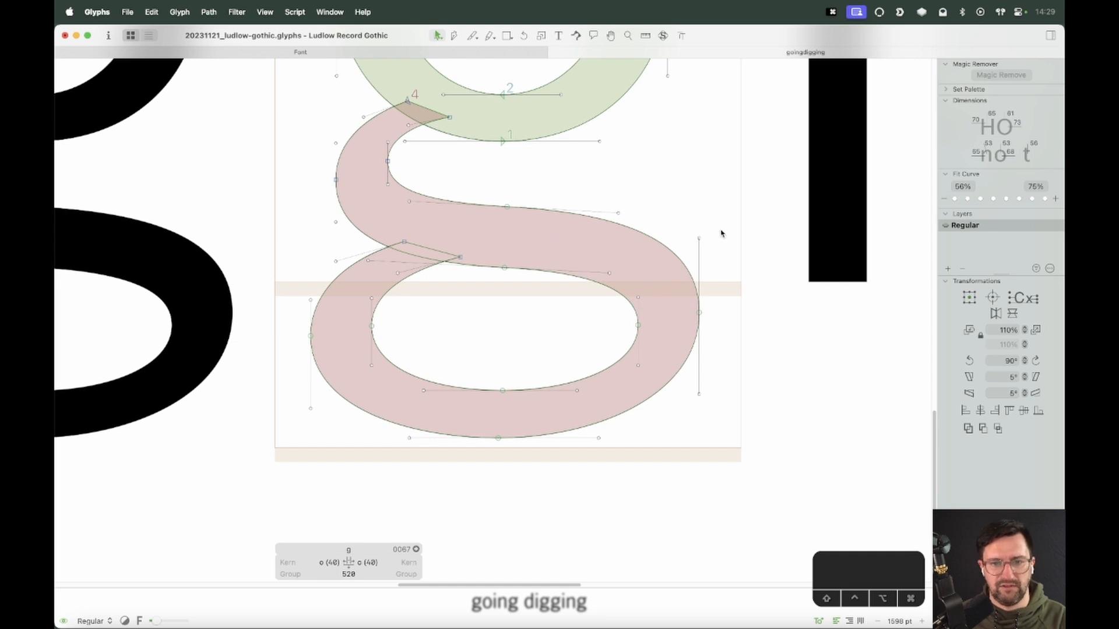
pyautogui.press('space')
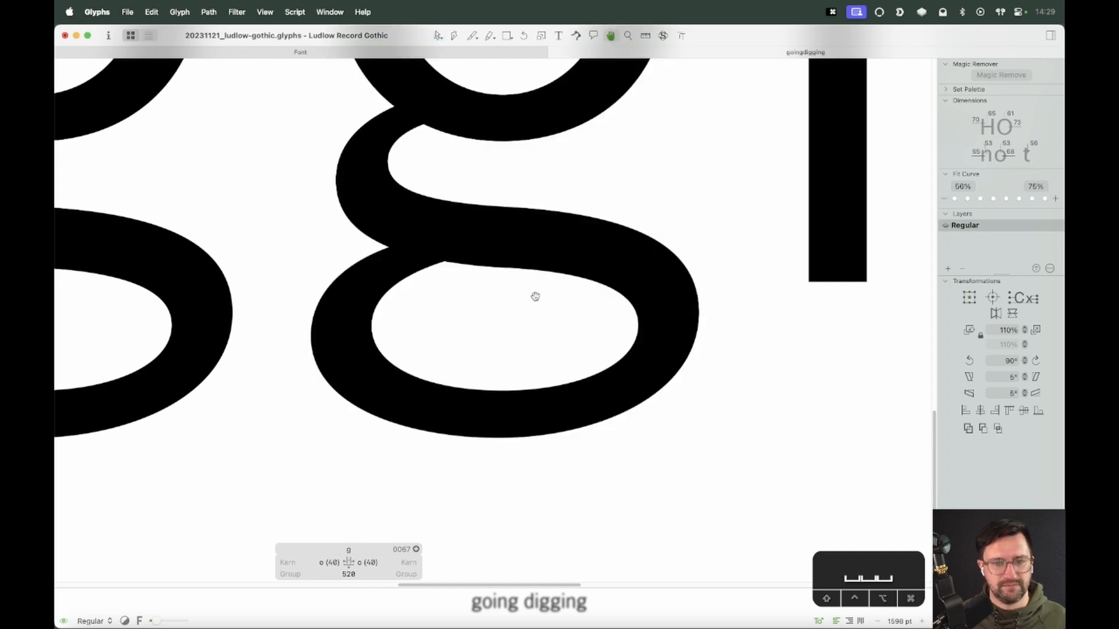
# Inspect the bowl's counter thickness and review the g in 'going digging', then close the tab
pyautogui.click(515, 268)
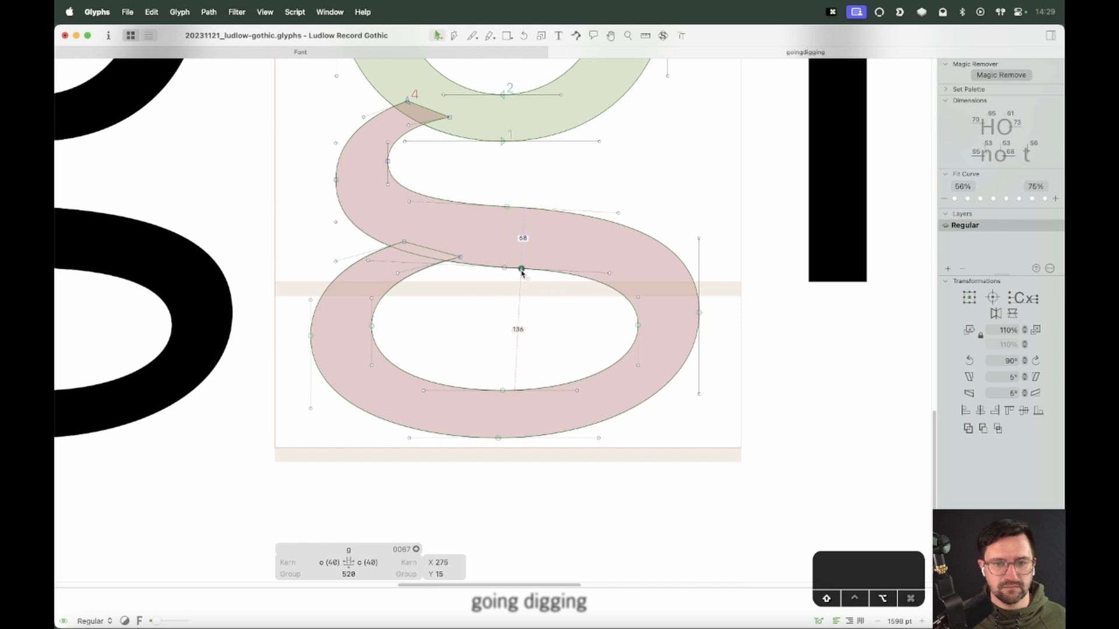
pyautogui.click(496, 335)
pyautogui.press('super+minus')
pyautogui.press('super+minus')
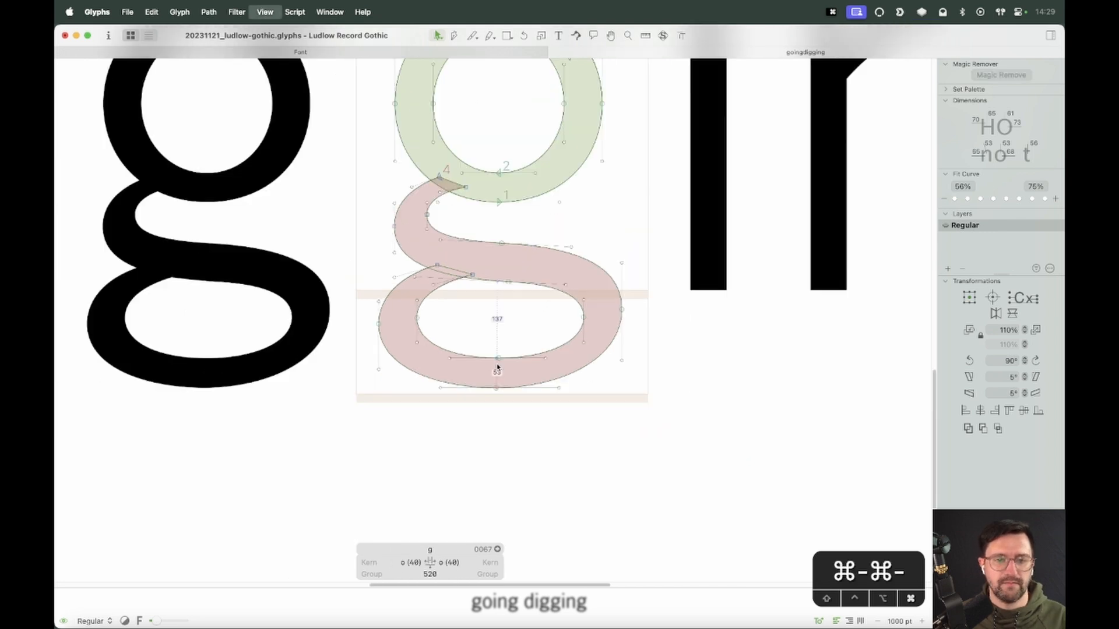
pyautogui.press('super+minus')
pyautogui.press('super+minus')
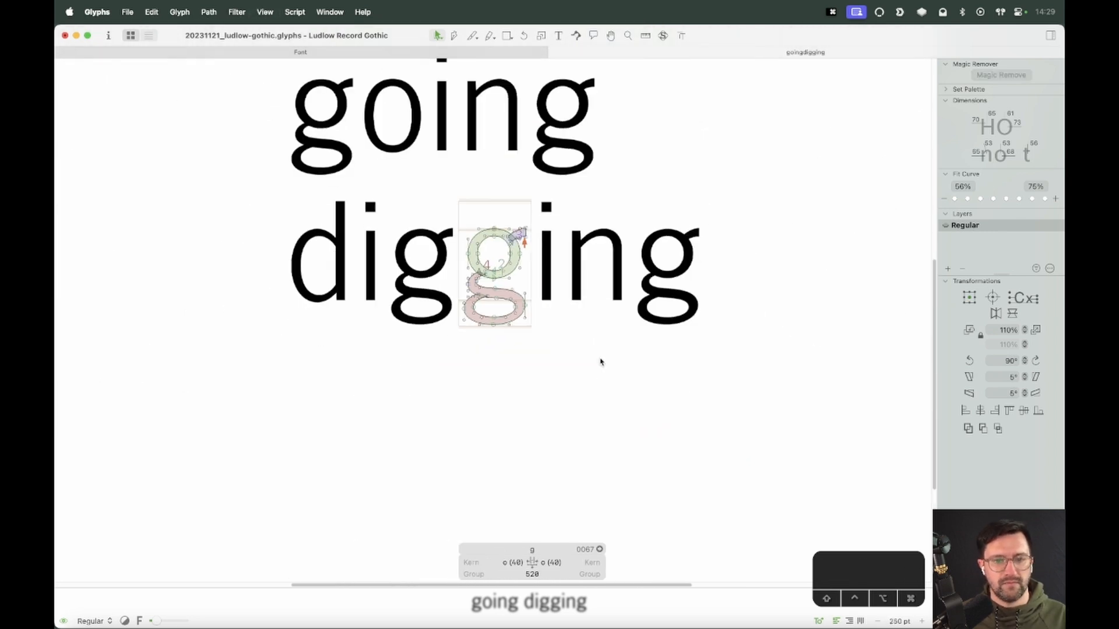
pyautogui.press('t')
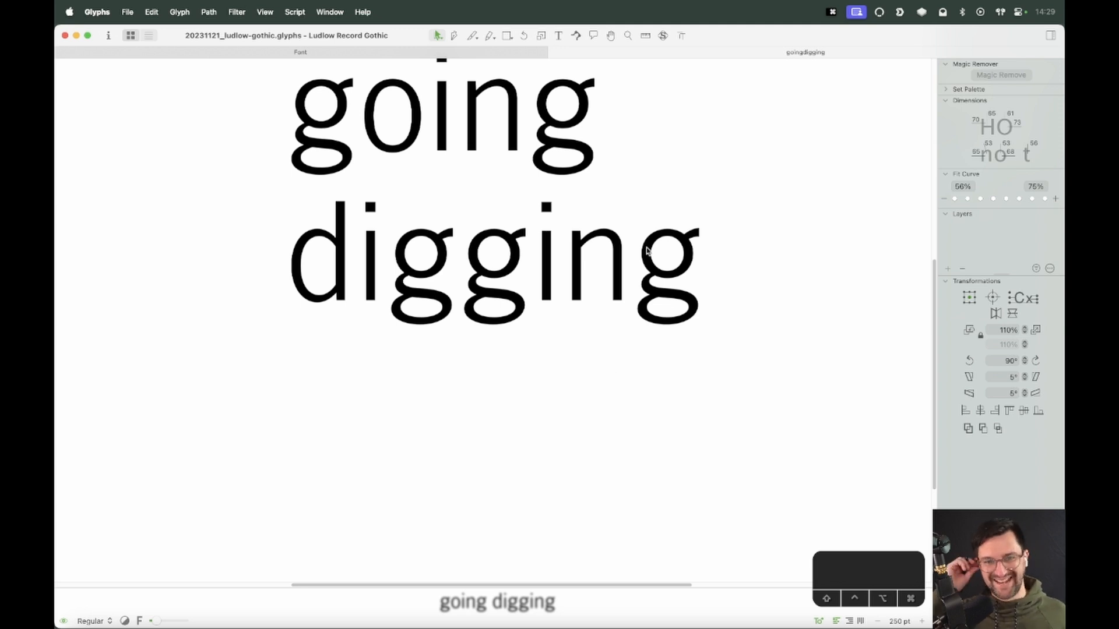
pyautogui.press('super+w')
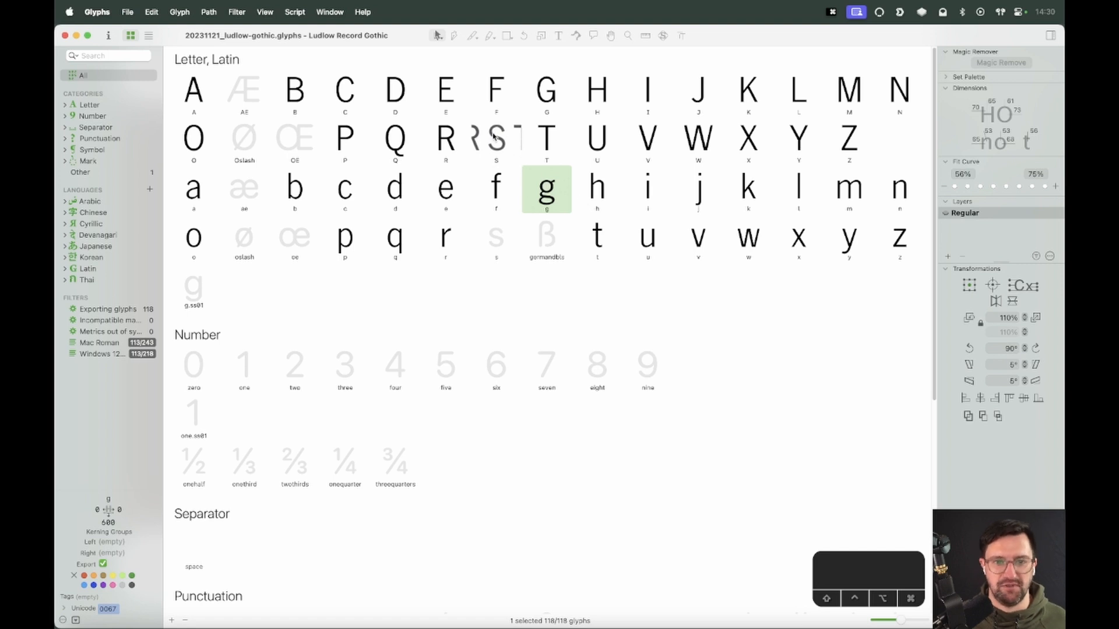
# Open the S glyph and unlock its background specimen image
pyautogui.doubleClick(493, 136)
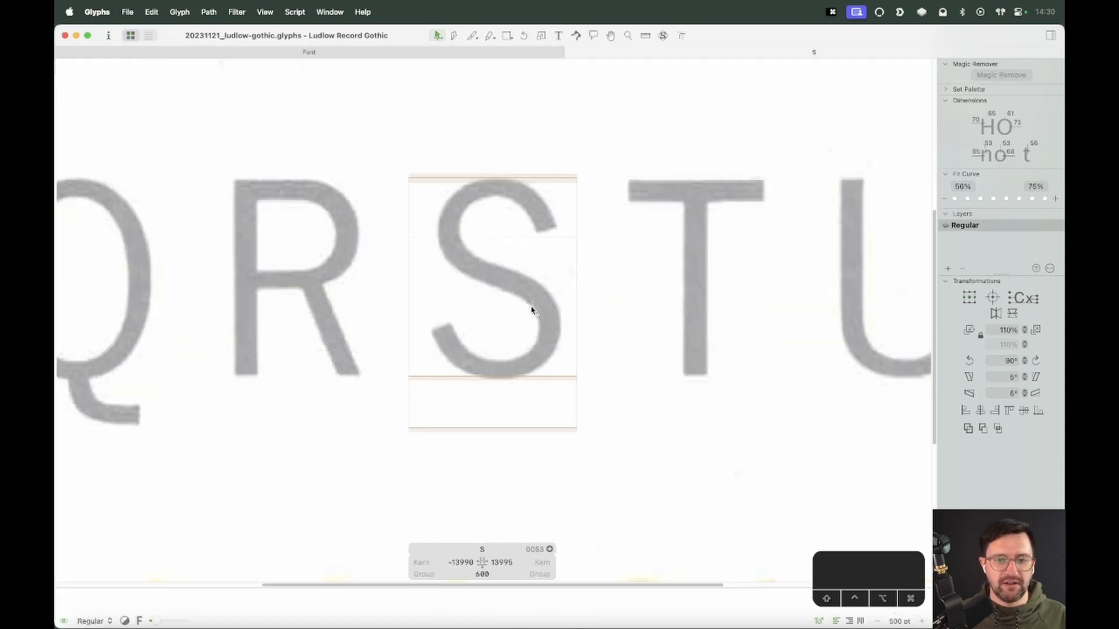
pyautogui.hotkey('shift', 'Left')
pyautogui.rightClick(533, 241)
pyautogui.click(546, 251)
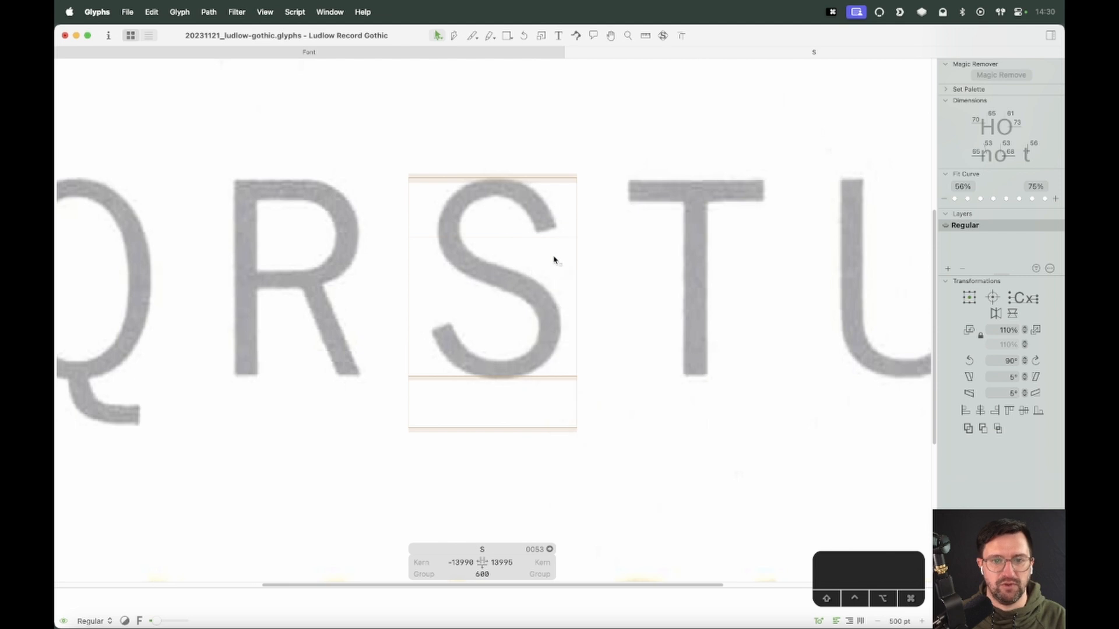
# Nudge the specimen image slightly left and down behind the S, then lock it again
pyautogui.click(554, 260)
pyautogui.hotkey('shift', 'Left')
pyautogui.hotkey('shift', 'Left')
pyautogui.hotkey('shift', 'Left')
pyautogui.hotkey('shift', 'Down')
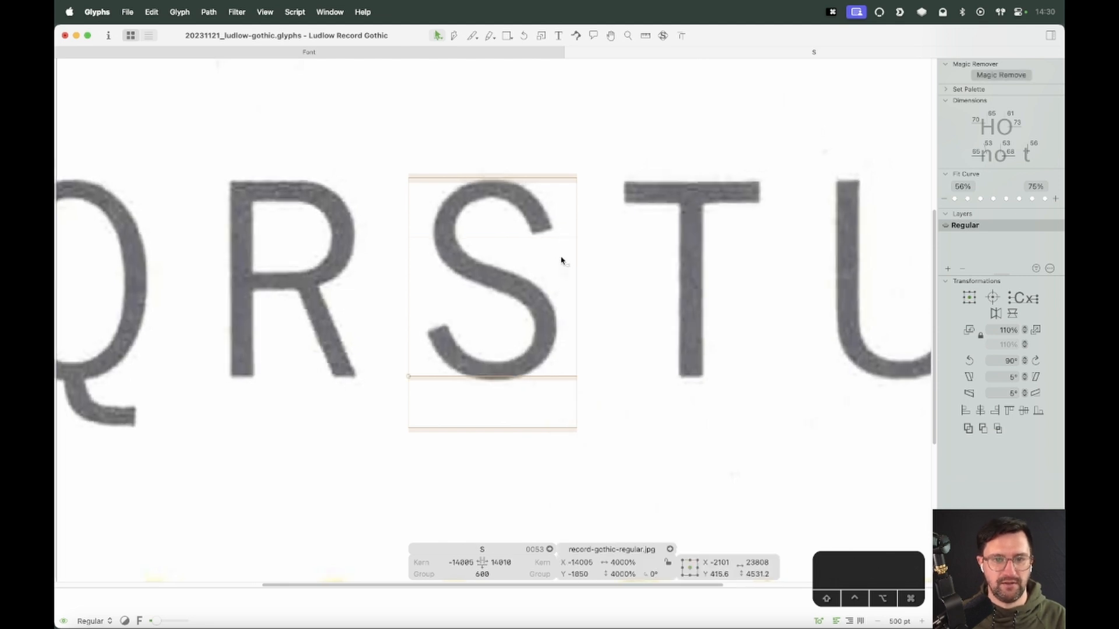
pyautogui.press('Up')
pyautogui.press('Up')
pyautogui.press('Up')
pyautogui.press('Left')
pyautogui.press('Right')
pyautogui.press('Right')
pyautogui.press('Right')
pyautogui.press('Right')
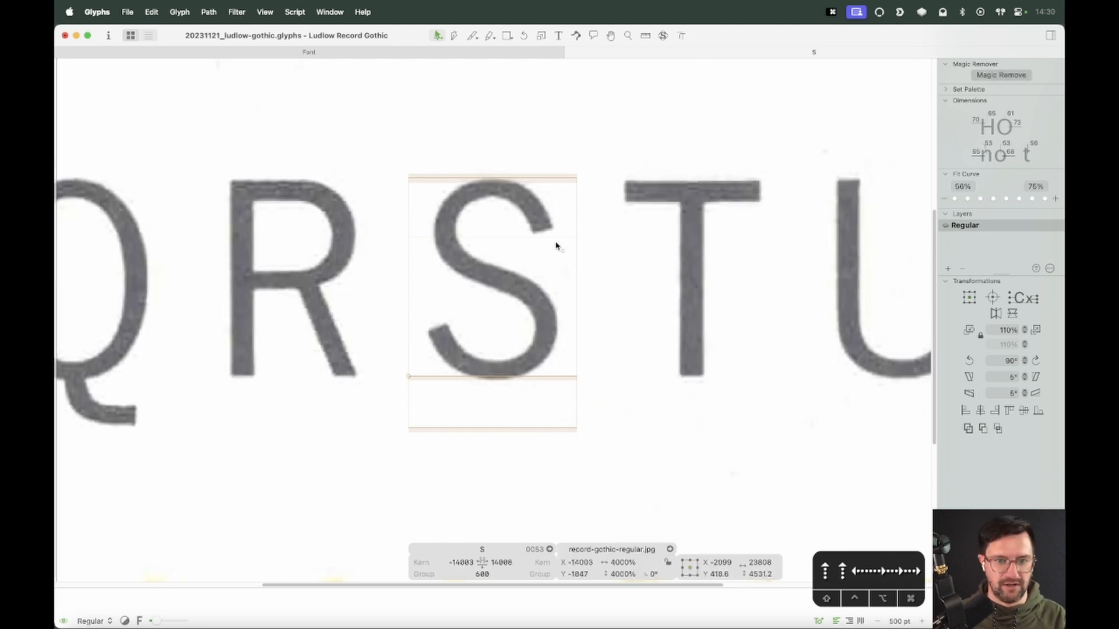
pyautogui.rightClick(553, 241)
pyautogui.click(560, 247)
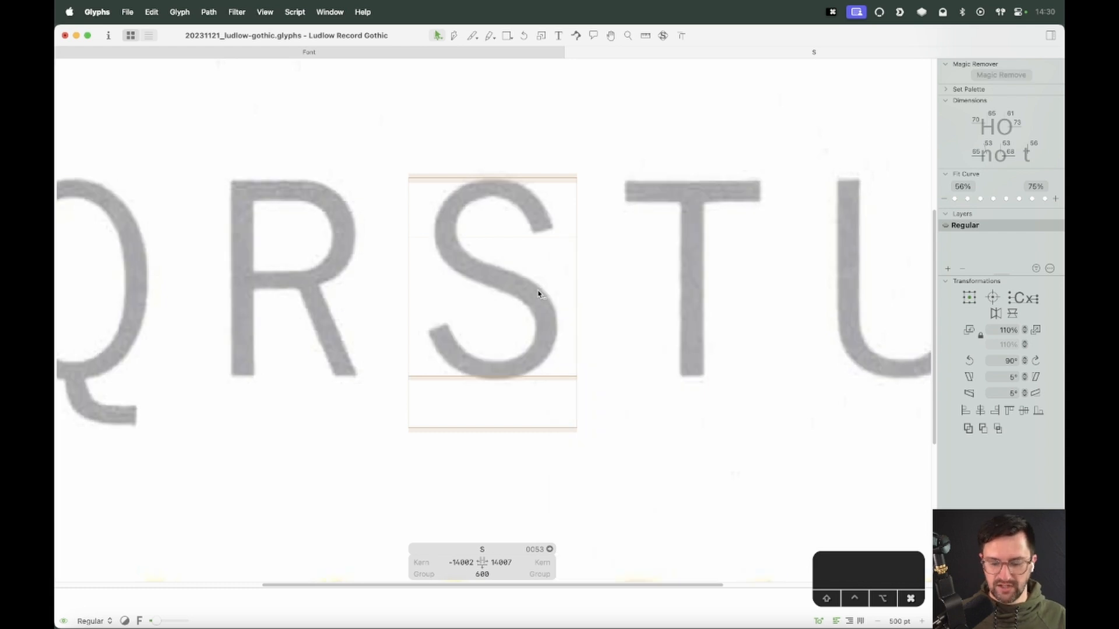
# Add a C before the S in the edit line
pyautogui.press('super+equal')
pyautogui.press('super+equal')
pyautogui.press('super+equal')
pyautogui.press('super+minus')
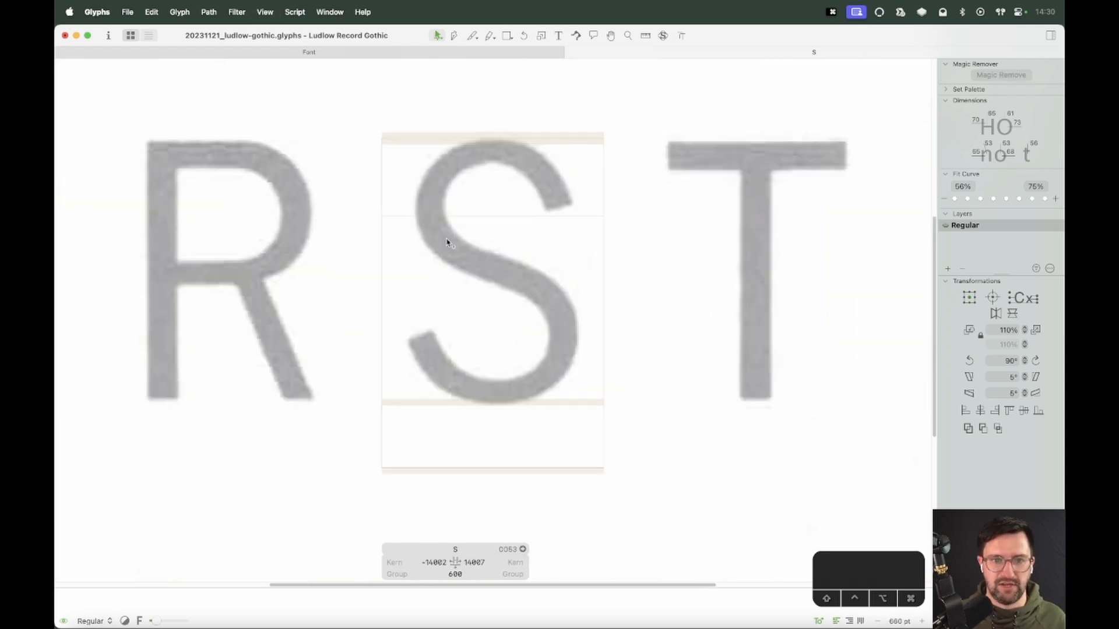
pyautogui.write('tC')
pyautogui.press('Escape')
pyautogui.click(558, 220)
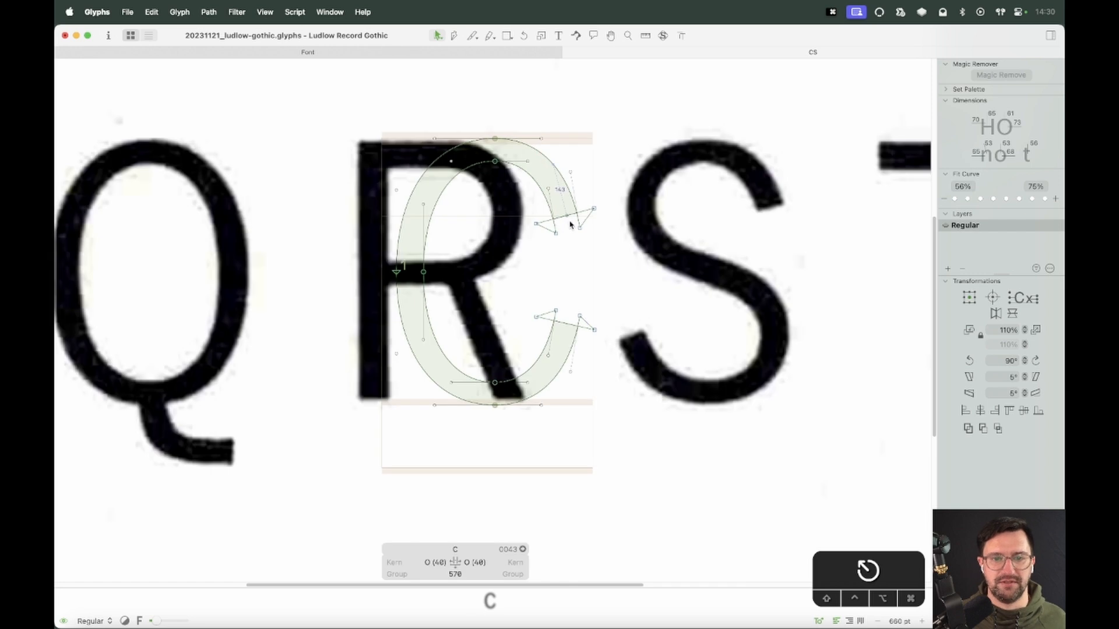
pyautogui.moveTo(599, 196); pyautogui.dragTo(503, 254)
pyautogui.press('super+c')
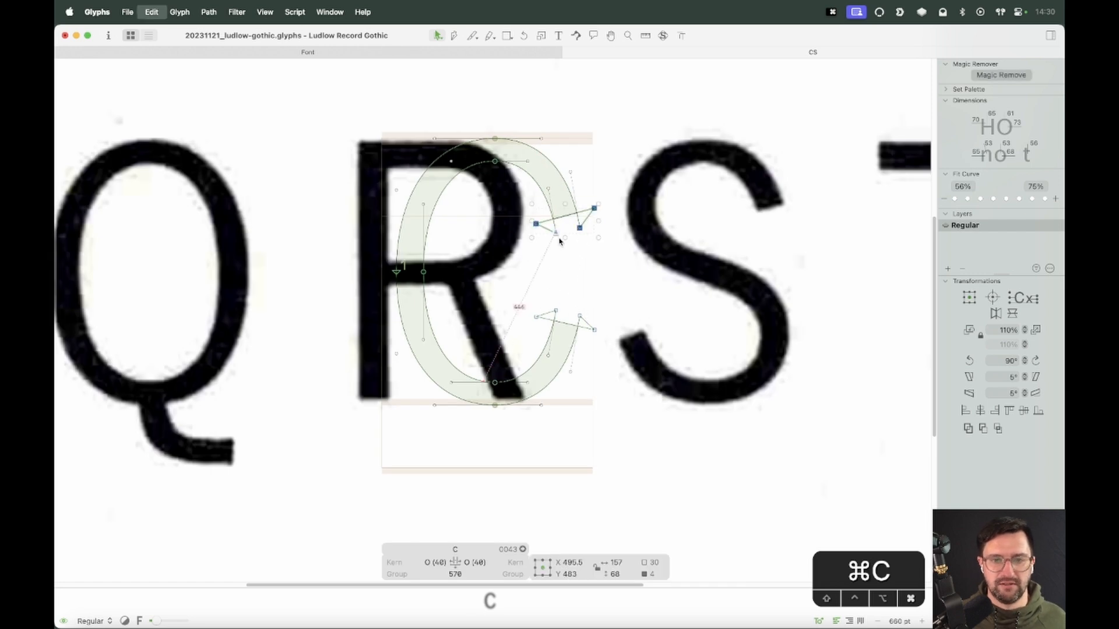
pyautogui.click(739, 200)
pyautogui.press('super+v')
pyautogui.press('super+z')
# Copy the complete C outline and paste it into the S
pyautogui.click(561, 216)
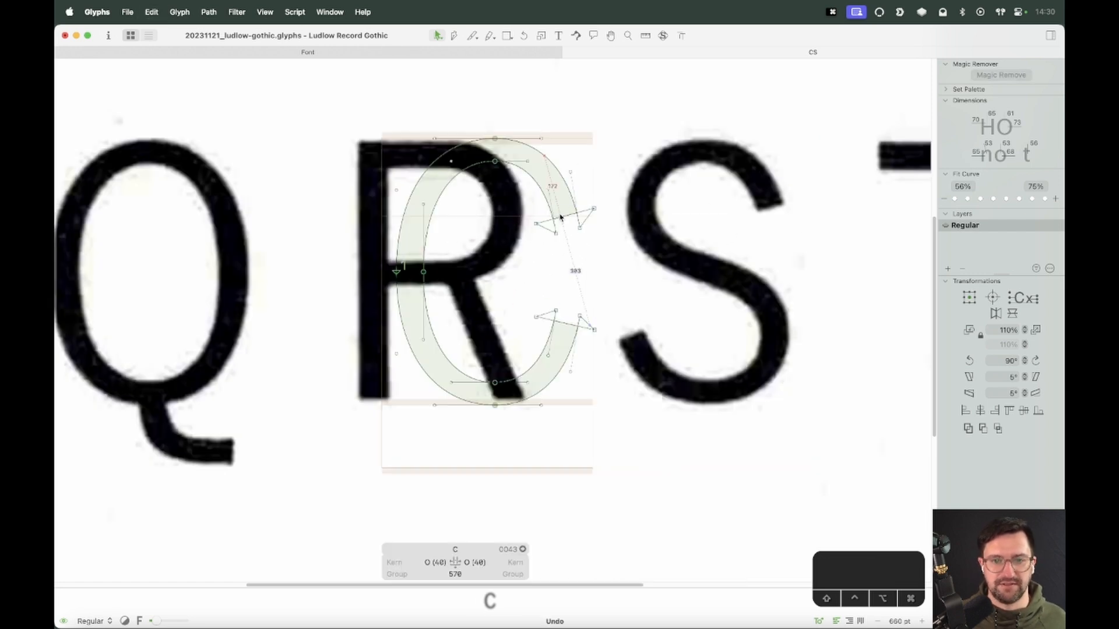
pyautogui.press('super+a')
pyautogui.press('super+c')
pyautogui.click(729, 251)
pyautogui.press('super+v')
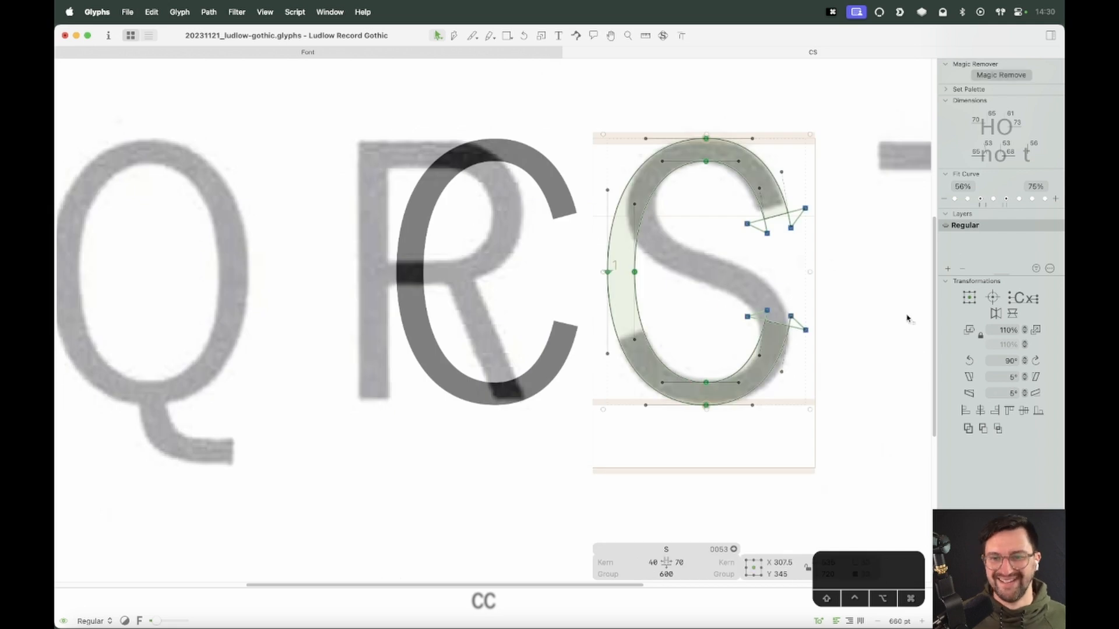
# Remove the C from the edit line
pyautogui.press('t')
pyautogui.press('BackSpace')
pyautogui.press('Escape')
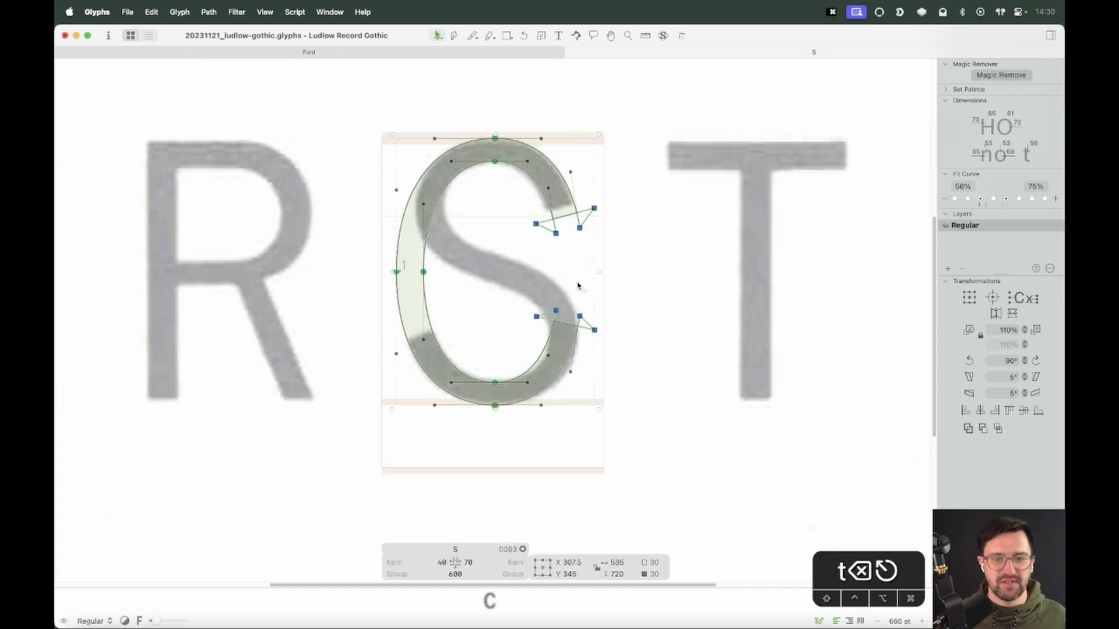
# Remove overlaps in the pasted outline and delete the leftover corner loops at both terminals
pyautogui.press('super+a')
pyautogui.click(968, 429)
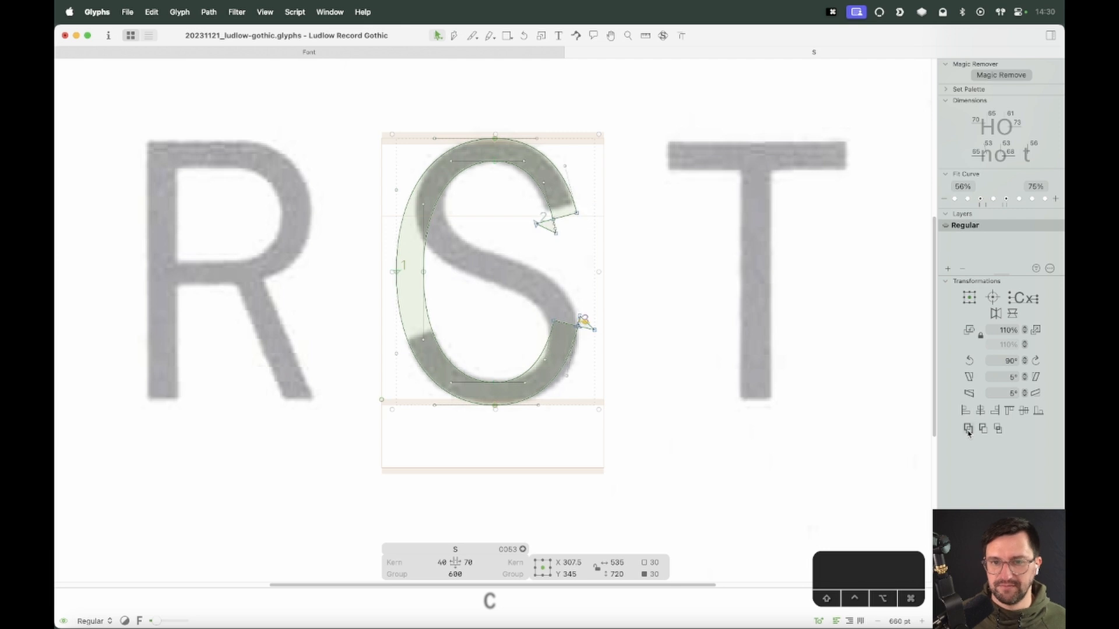
pyautogui.click(536, 225)
pyautogui.doubleClick(542, 232)
pyautogui.press('BackSpace')
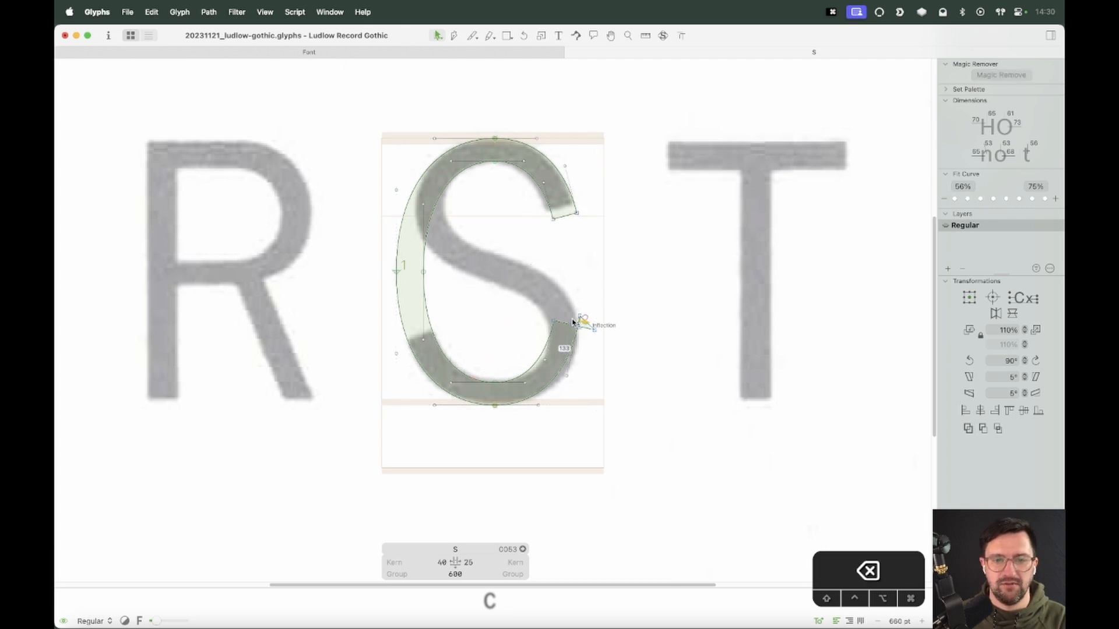
pyautogui.doubleClick(583, 324)
pyautogui.press('BackSpace')
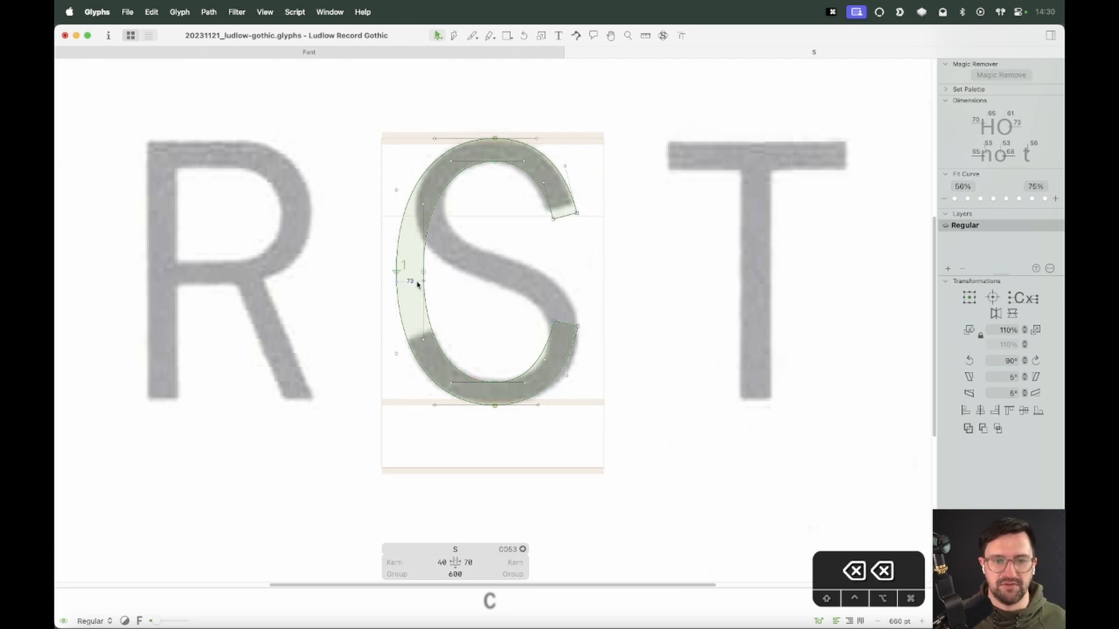
# Cut the outline horizontally across its left side at mid-height with the Knife tool
pyautogui.press('e')
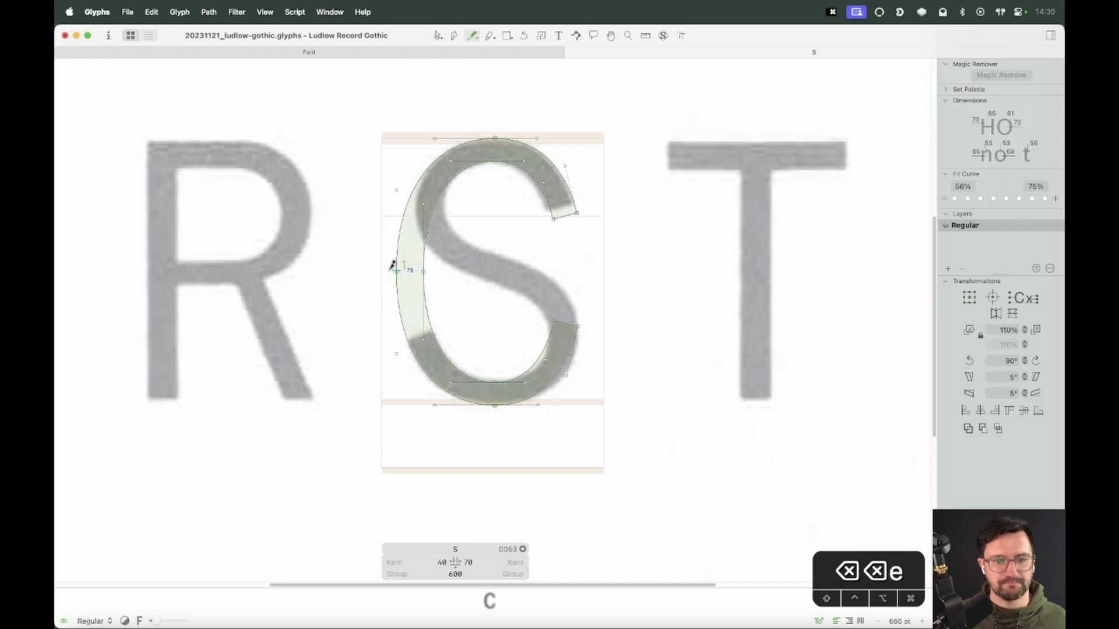
pyautogui.moveTo(380, 271)
pyautogui.mouseDown()
pyautogui.moveTo(505, 272)
pyautogui.moveTo(496, 276)
pyautogui.mouseUp()
pyautogui.press('v')
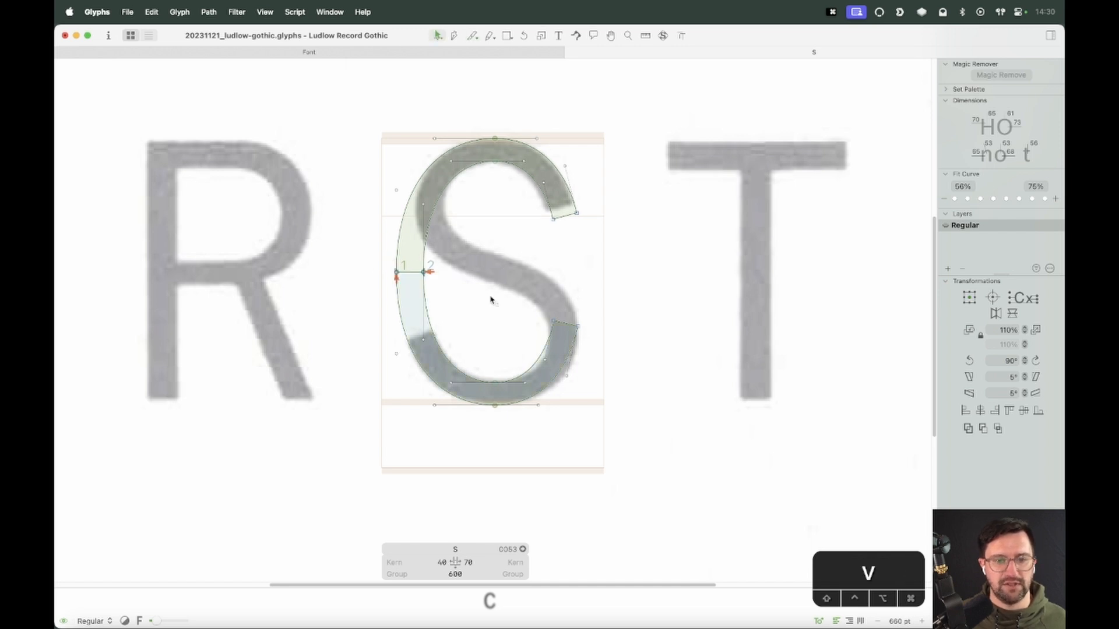
# Flip and shift the lower half of the cut outline, then delete it
pyautogui.doubleClick(428, 316)
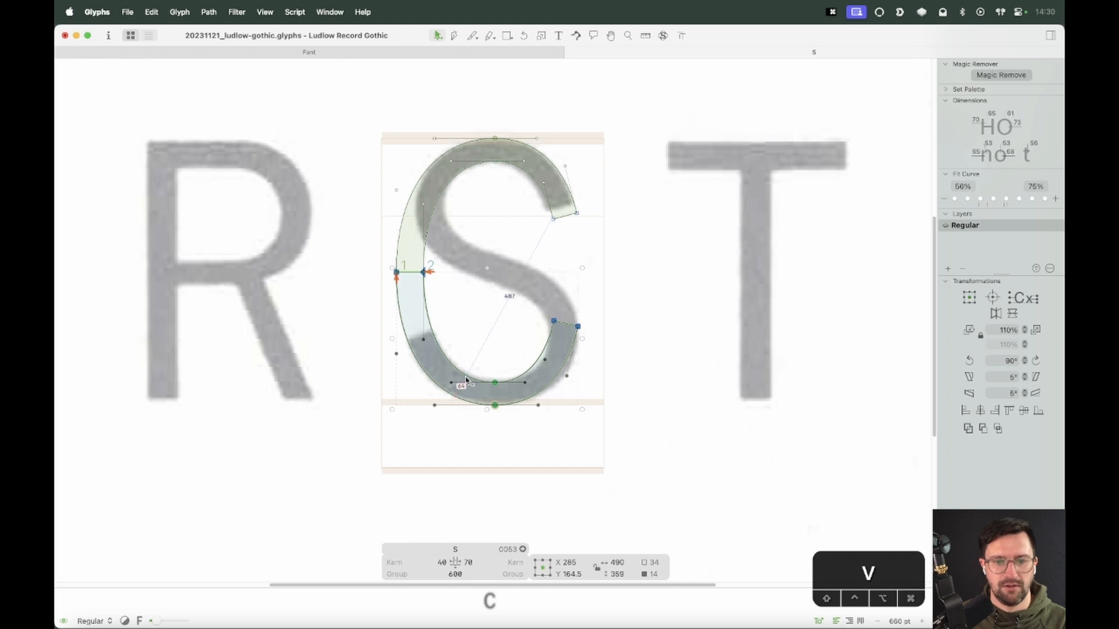
pyautogui.click(996, 314)
pyautogui.hotkey('shift', 'Right')
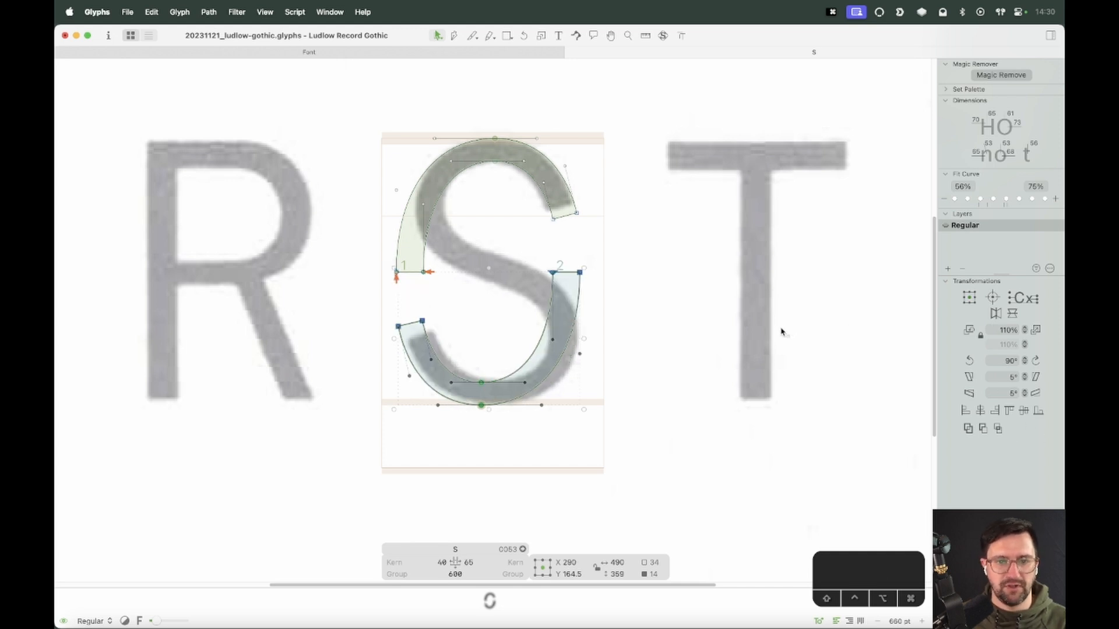
pyautogui.hotkey('shift', 'Right')
pyautogui.hotkey('shift', 'Right')
pyautogui.hotkey('shift', 'Right')
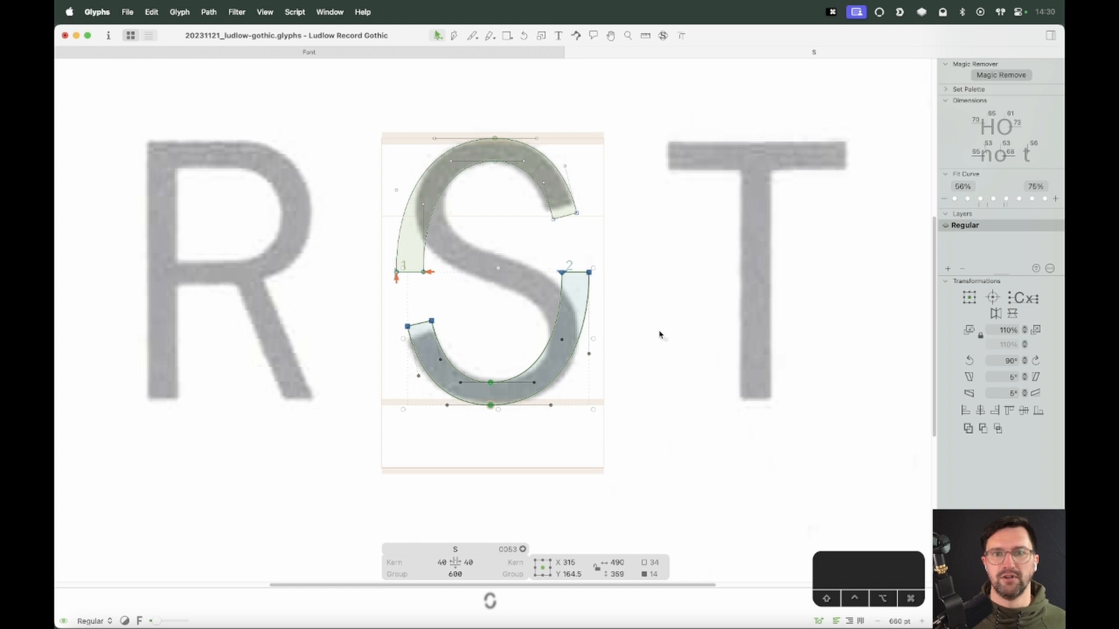
pyautogui.press('v')
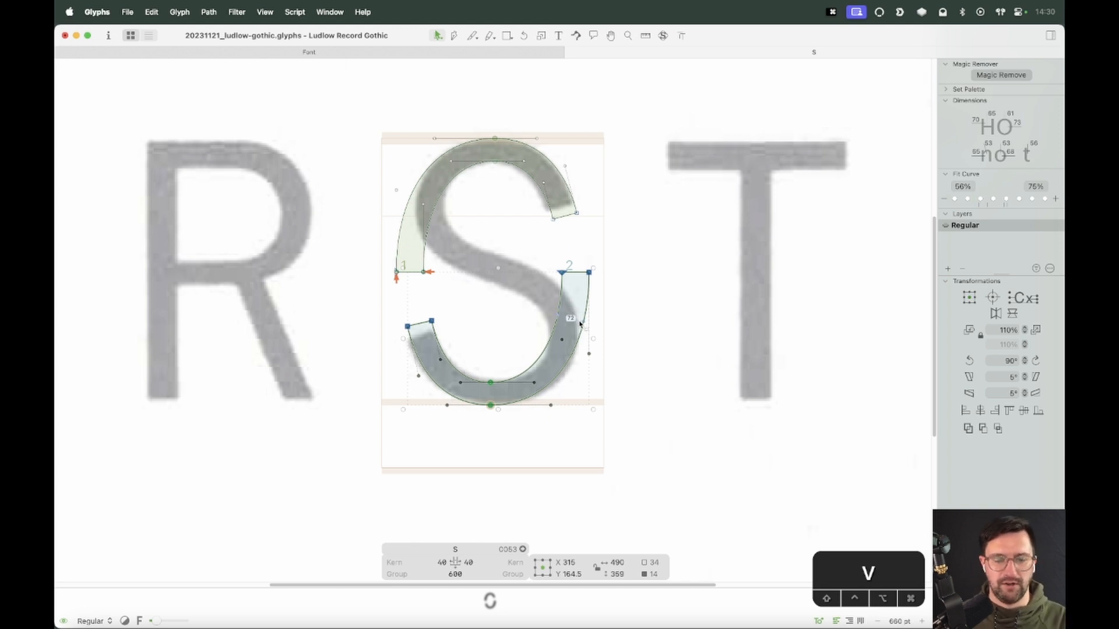
pyautogui.press('BackSpace')
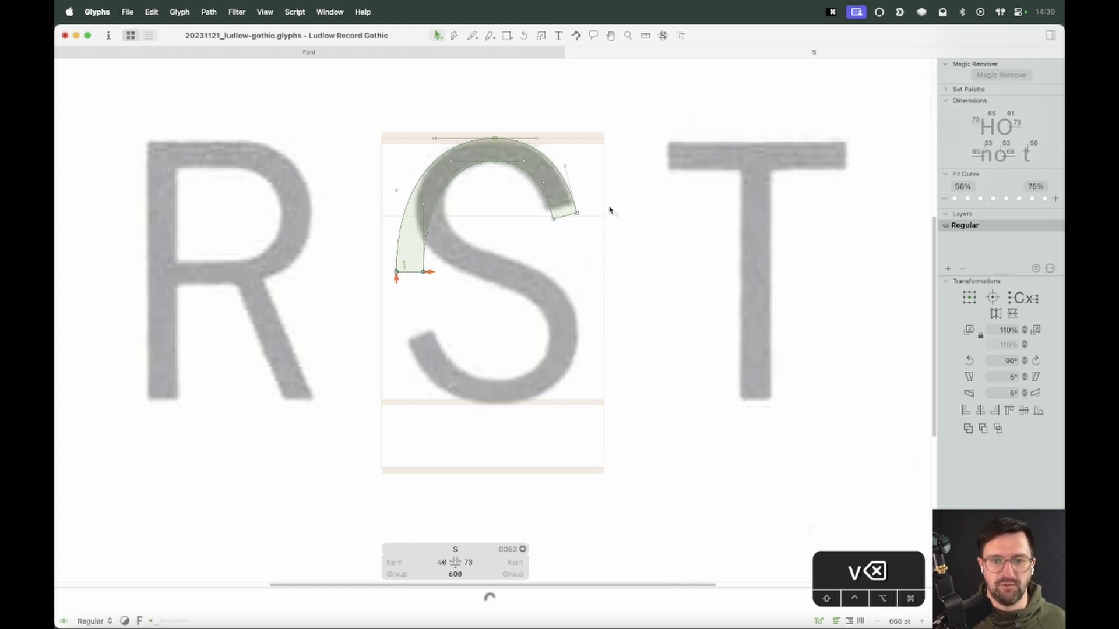
# Open the corners at the upper terminal's two end nodes
pyautogui.press('z')
pyautogui.moveTo(652, 117); pyautogui.dragTo(338, 375)
pyautogui.press('v')
pyautogui.moveTo(670, 230); pyautogui.dragTo(597, 265)
pyautogui.rightClick(652, 226)
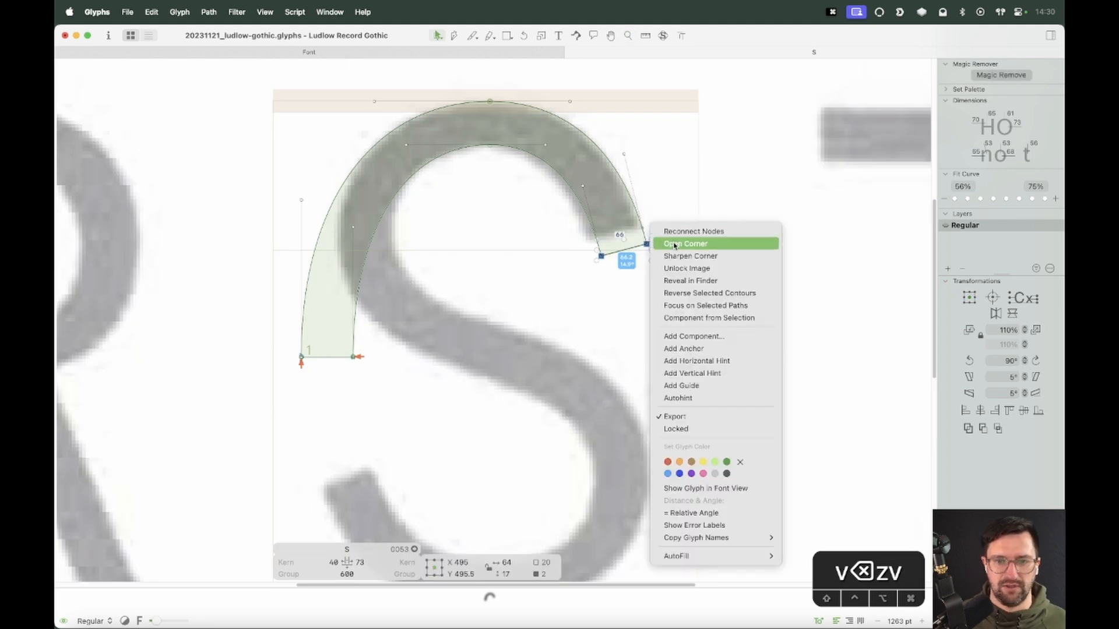
pyautogui.click(676, 245)
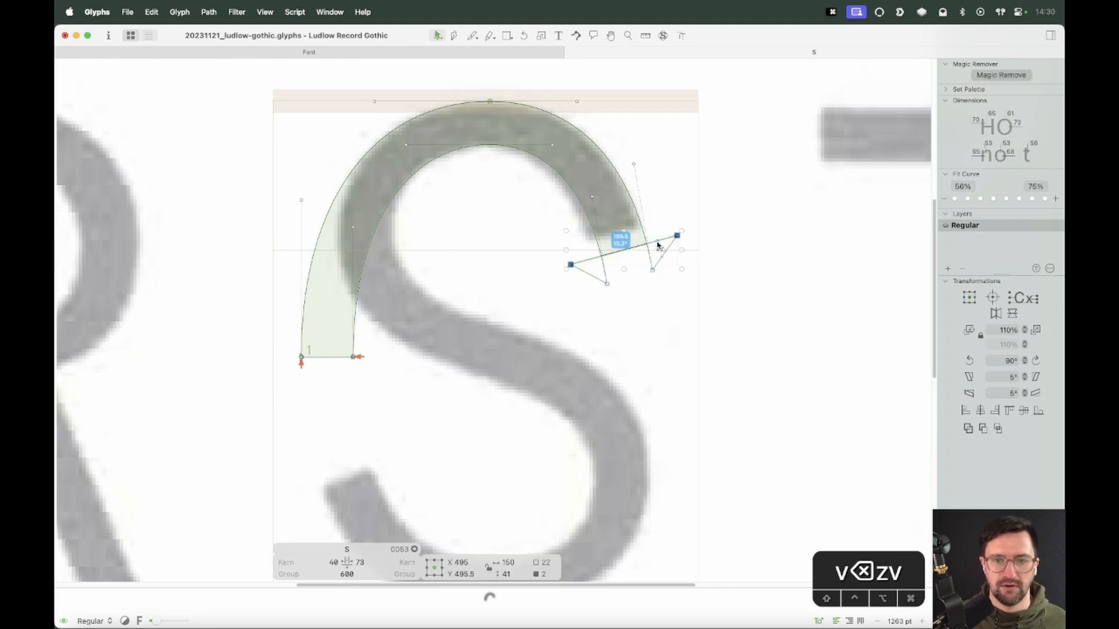
# Move the upper terminal's outer end node slightly up to reshape the terminal's cut
pyautogui.click(663, 242)
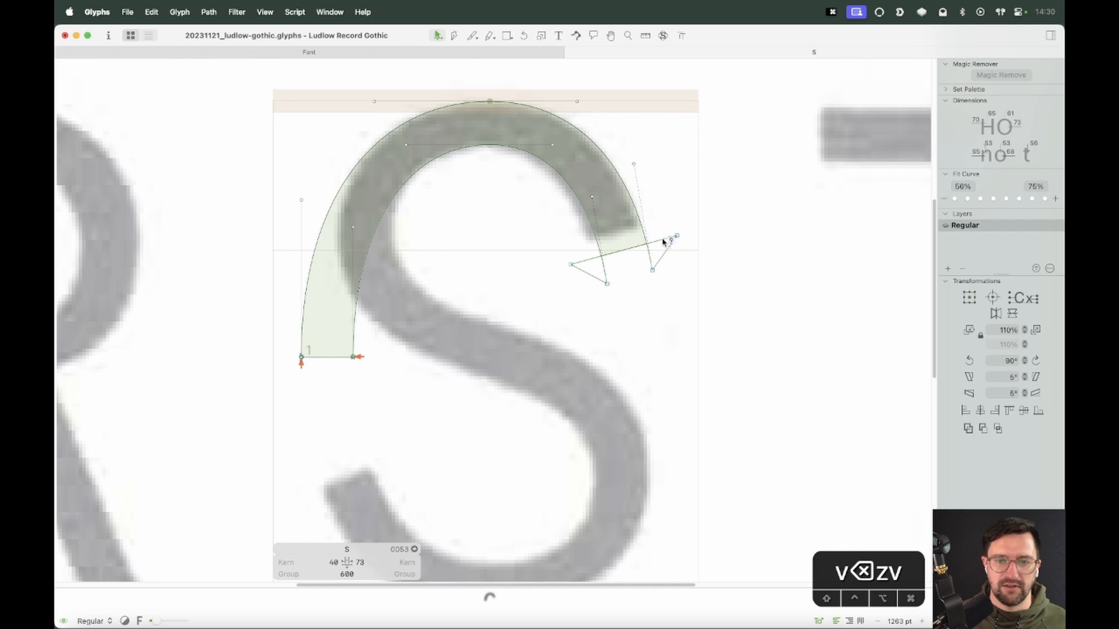
pyautogui.click(663, 241)
pyautogui.moveTo(676, 235); pyautogui.dragTo(668, 220)
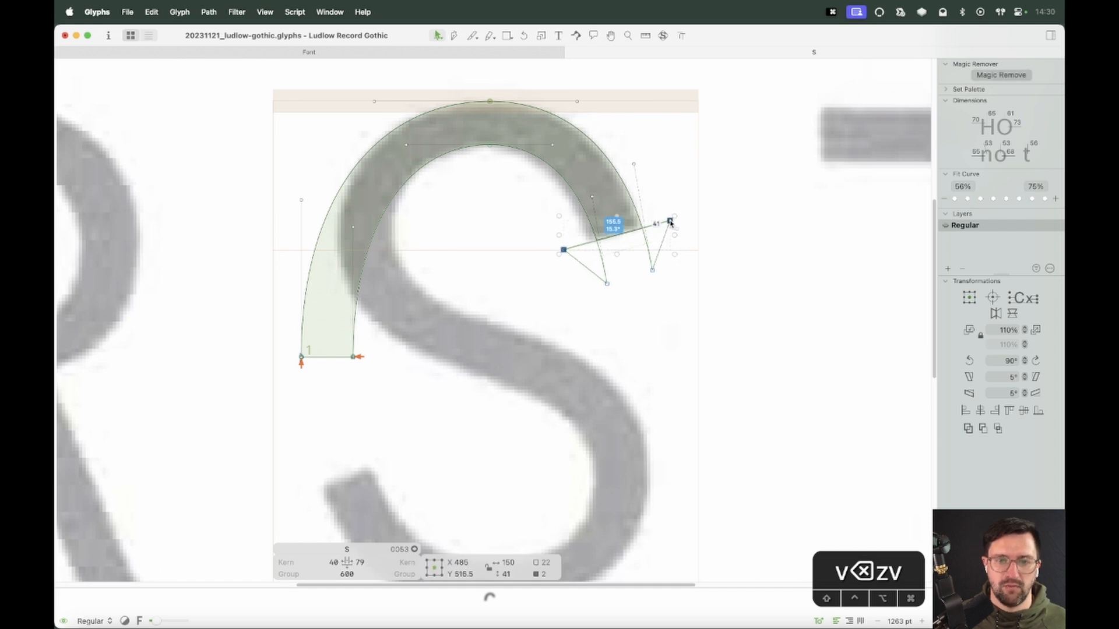
# Select and delete the left and lower part of the outline, keeping only the upper arc with its terminal
pyautogui.click(698, 285)
pyautogui.press('space')
pyautogui.moveTo(702, 325); pyautogui.dragTo(714, 333)
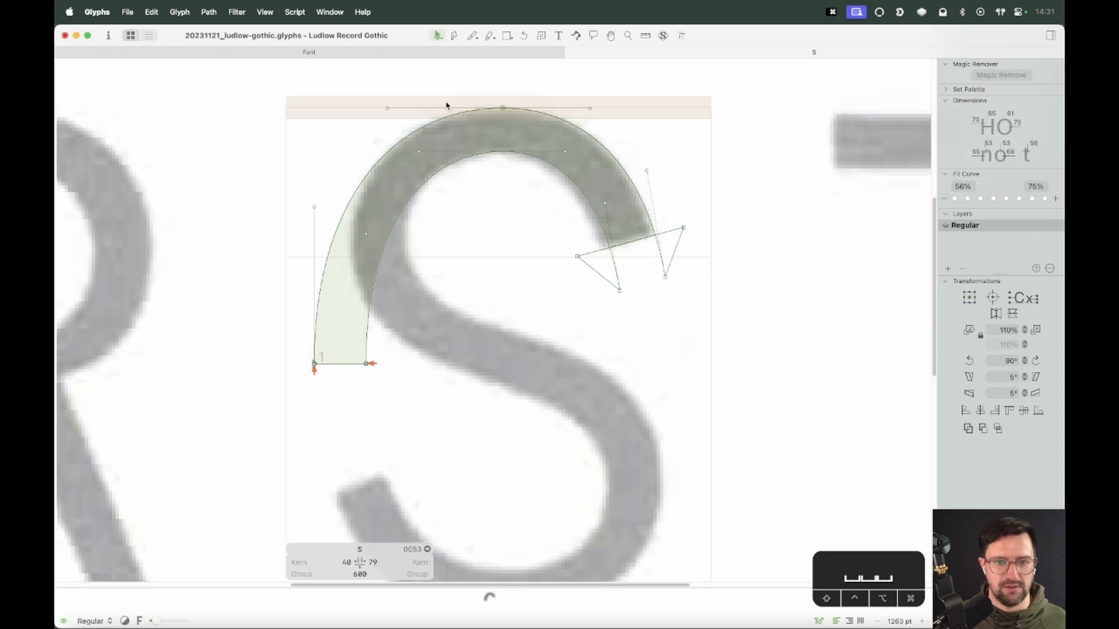
pyautogui.moveTo(458, 82); pyautogui.dragTo(205, 437)
pyautogui.press('Delete')
pyautogui.press('space')
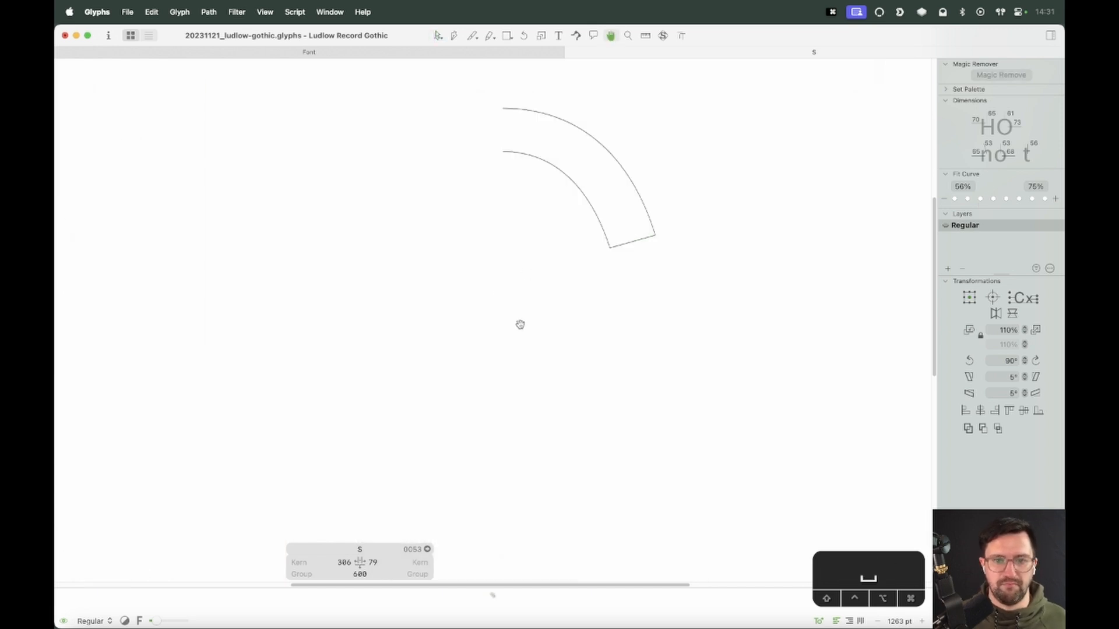
pyautogui.moveTo(520, 324); pyautogui.dragTo(577, 342)
pyautogui.press('space')
# Nudge the whole remaining arc slightly to the left
pyautogui.press('super+a')
pyautogui.hotkey('shift', 'Left')
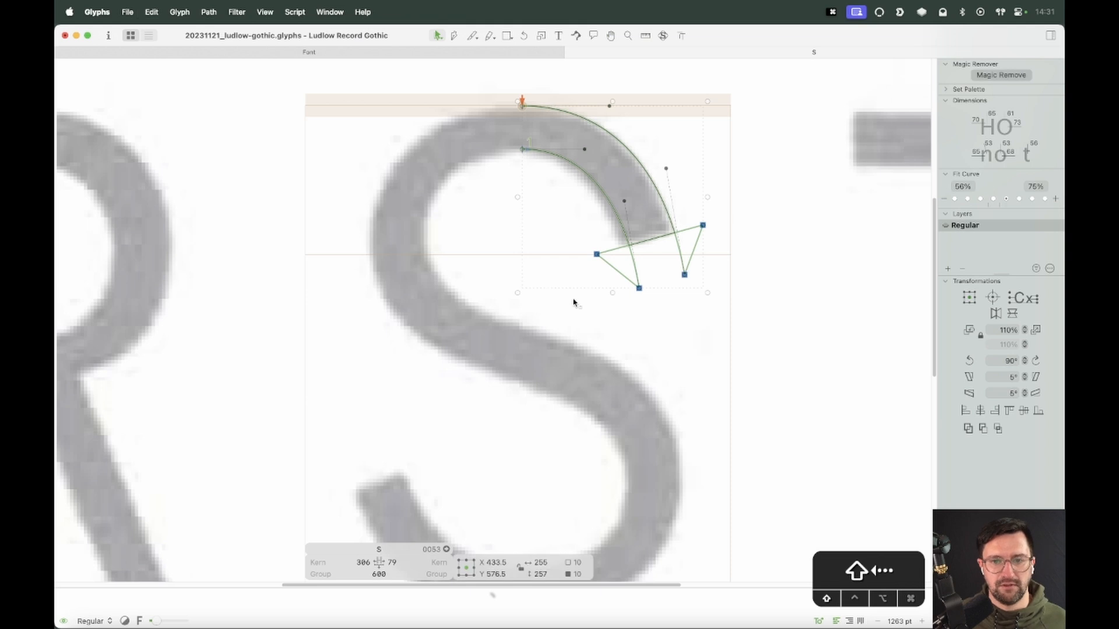
pyautogui.press('Left')
pyautogui.press('Left')
pyautogui.press('Left')
pyautogui.press('Left')
pyautogui.press('Left')
pyautogui.press('Left')
pyautogui.press('Left')
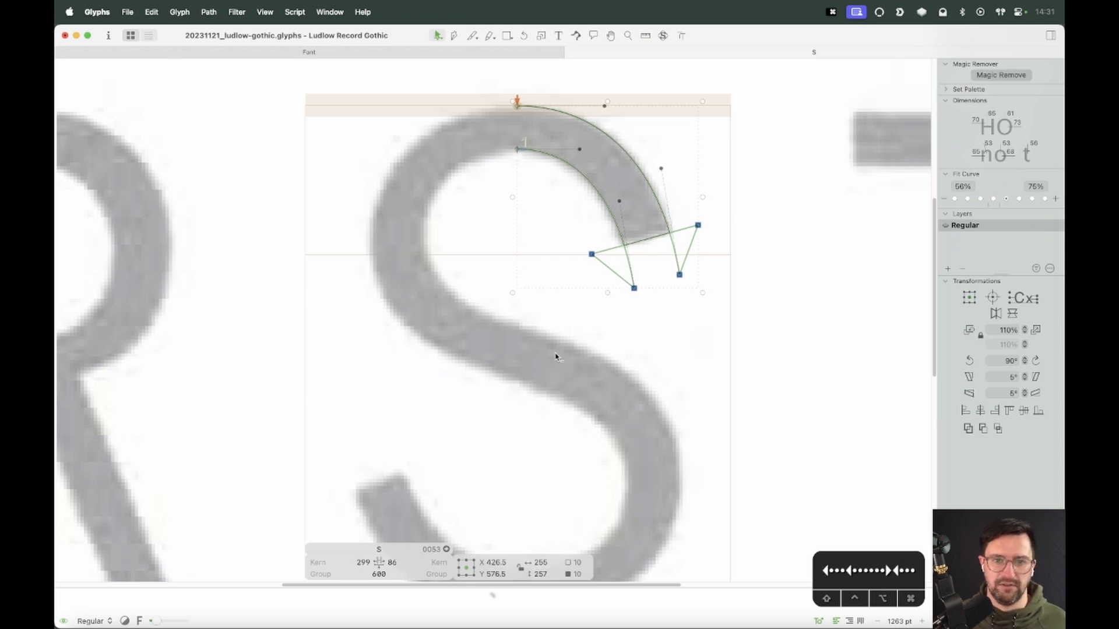
# Copy and paste the arc, then rotate the pasted copy by 180°
pyautogui.press('super+a')
pyautogui.press('super+c')
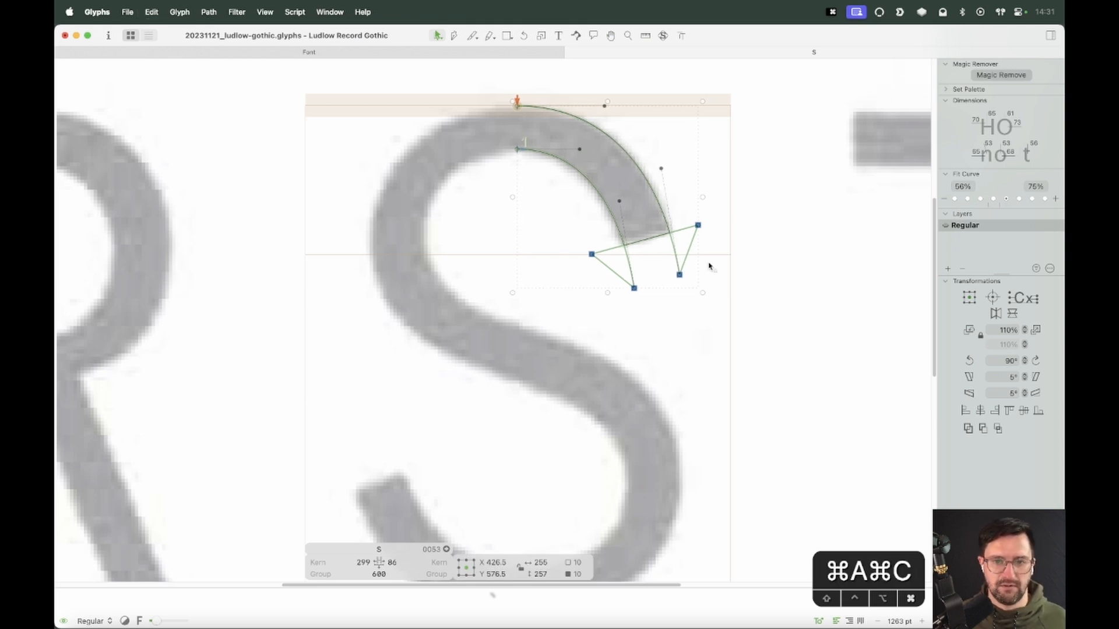
pyautogui.moveTo(680, 275); pyautogui.dragTo(514, 496)
pyautogui.press('space')
pyautogui.moveTo(571, 500); pyautogui.dragTo(634, 332)
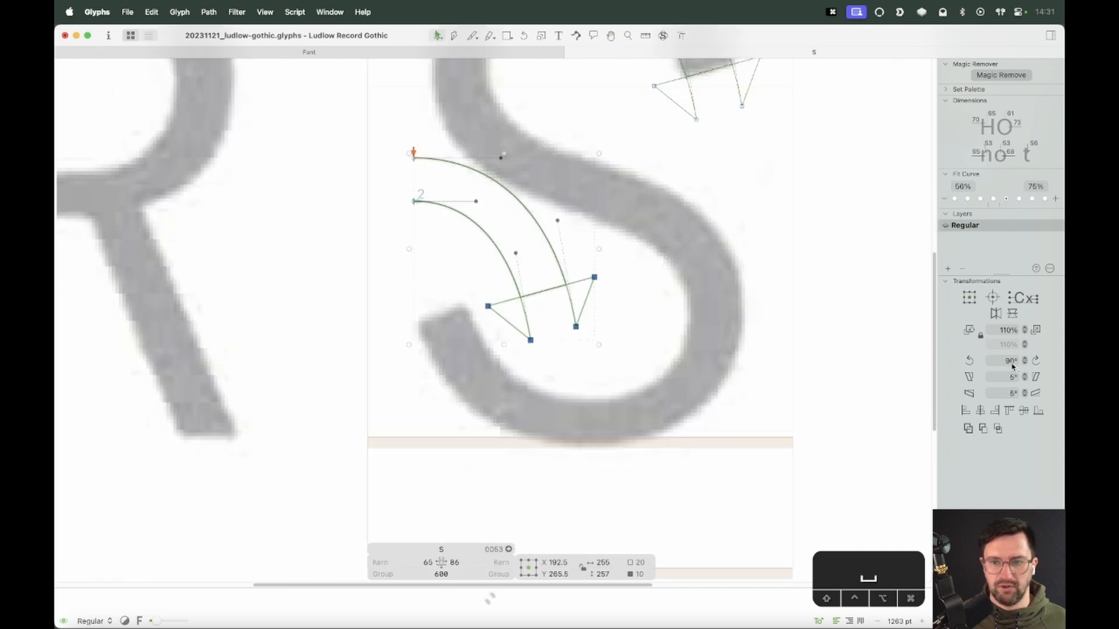
pyautogui.doubleClick(970, 362)
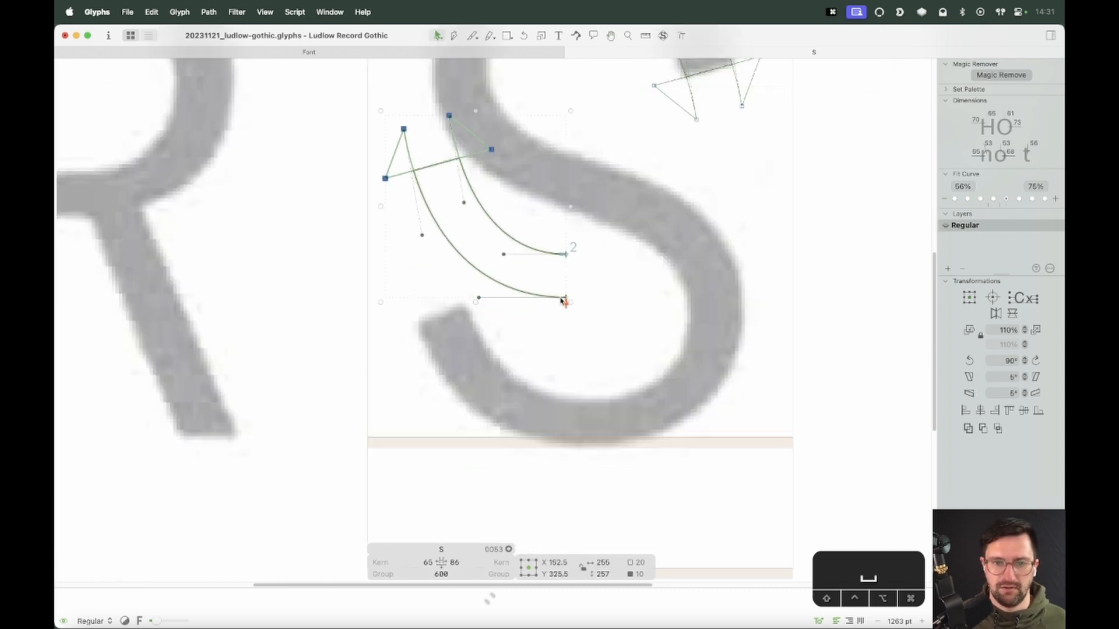
# Move the rotated copy down to the baseline so it forms the lower terminal arc of the S
pyautogui.moveTo(565, 298); pyautogui.dragTo(572, 449)
pyautogui.press('z')
pyautogui.moveTo(727, 264); pyautogui.dragTo(379, 475)
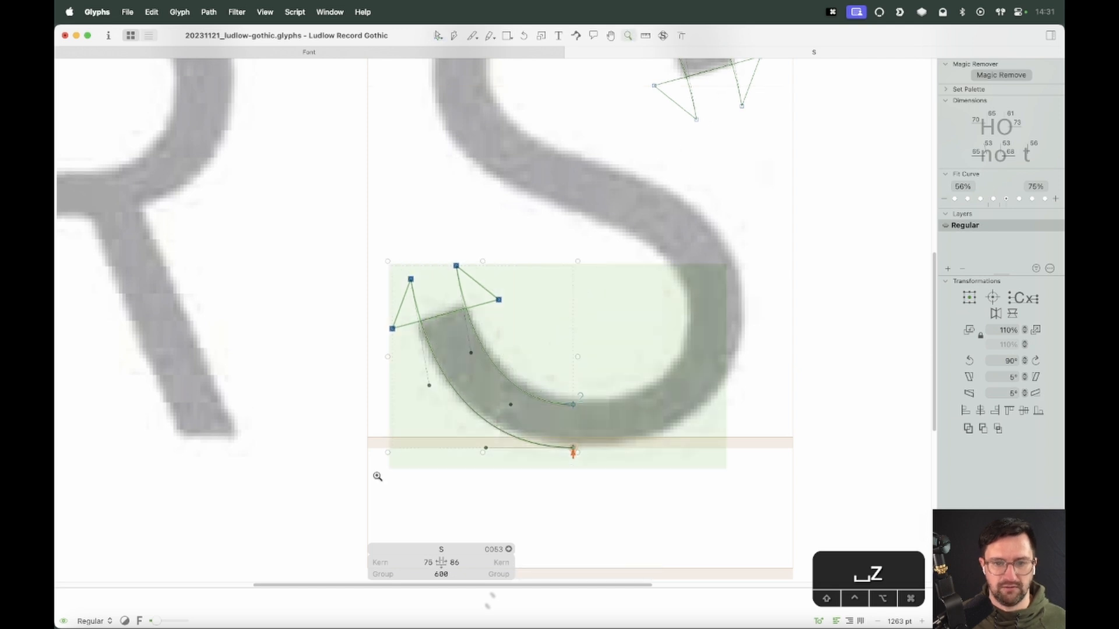
pyautogui.press('v')
pyautogui.moveTo(610, 281); pyautogui.dragTo(519, 475)
pyautogui.hotkey('alt', 'Right')
pyautogui.hotkey('alt', 'Right')
pyautogui.hotkey('alt', 'Right')
pyautogui.hotkey('alt', 'Right')
pyautogui.hotkey('alt', 'Right')
pyautogui.hotkey('alt', 'Right')
pyautogui.hotkey('alt', 'Right')
pyautogui.hotkey('alt', 'Right')
pyautogui.hotkey('alt', 'Right')
pyautogui.hotkey('alt', 'Right')
pyautogui.hotkey('alt', 'Right')
pyautogui.hotkey('alt', 'Right')
pyautogui.hotkey('alt', 'Right')
pyautogui.hotkey('alt', 'Right')
pyautogui.hotkey('alt', 'Right')
pyautogui.hotkey('alt', 'Right')
pyautogui.hotkey('alt', 'Right')
pyautogui.hotkey('alt', 'Right')
pyautogui.hotkey('alt', 'Right')
pyautogui.hotkey('alt', 'Right')
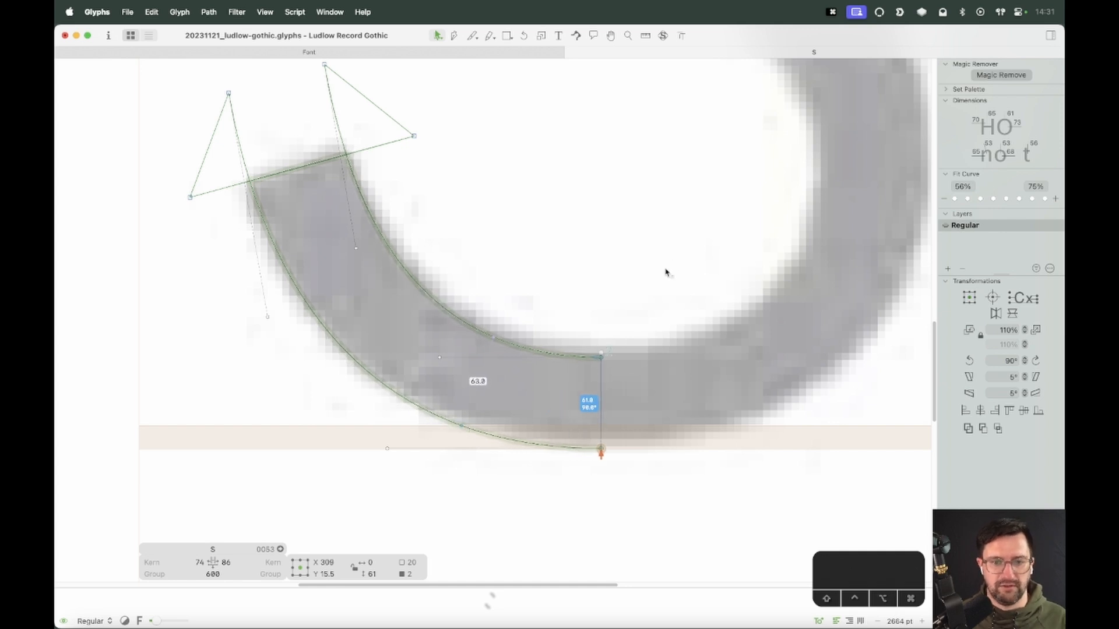
pyautogui.click(645, 286)
pyautogui.press('super+a')
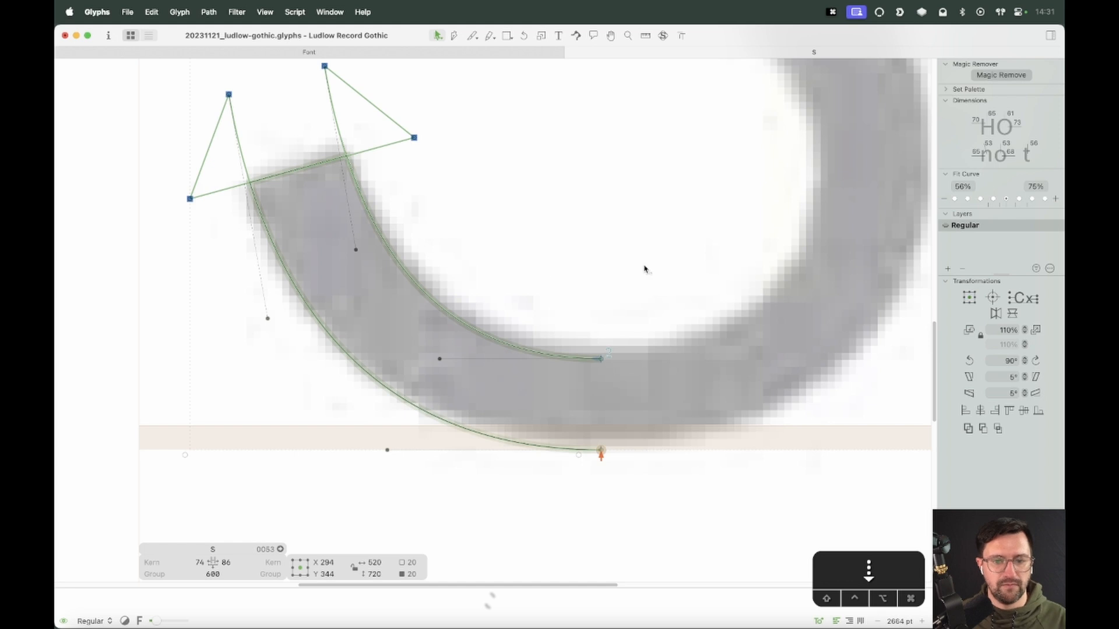
pyautogui.click(644, 268)
# Select both arcs and nudge them up two units
pyautogui.press('super+minus')
pyautogui.press('super+minus')
pyautogui.press('super+minus')
pyautogui.press('space')
pyautogui.moveTo(549, 211); pyautogui.dragTo(554, 474)
pyautogui.press('z')
pyautogui.moveTo(717, 167); pyautogui.dragTo(358, 451)
pyautogui.press('v')
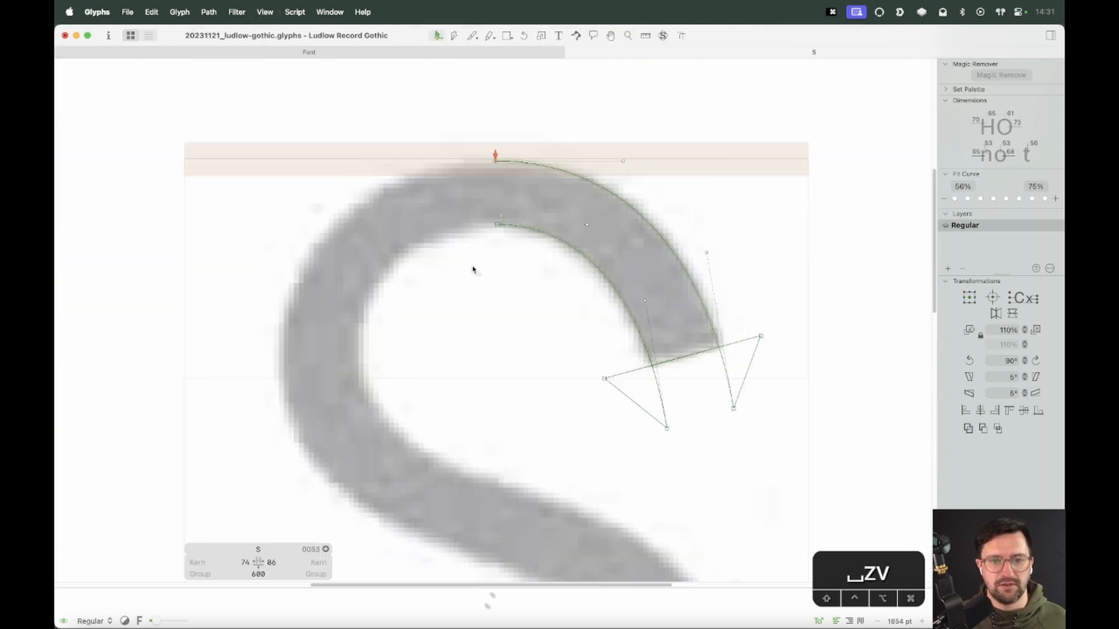
pyautogui.press('super+a')
pyautogui.press('Up')
pyautogui.press('Up')
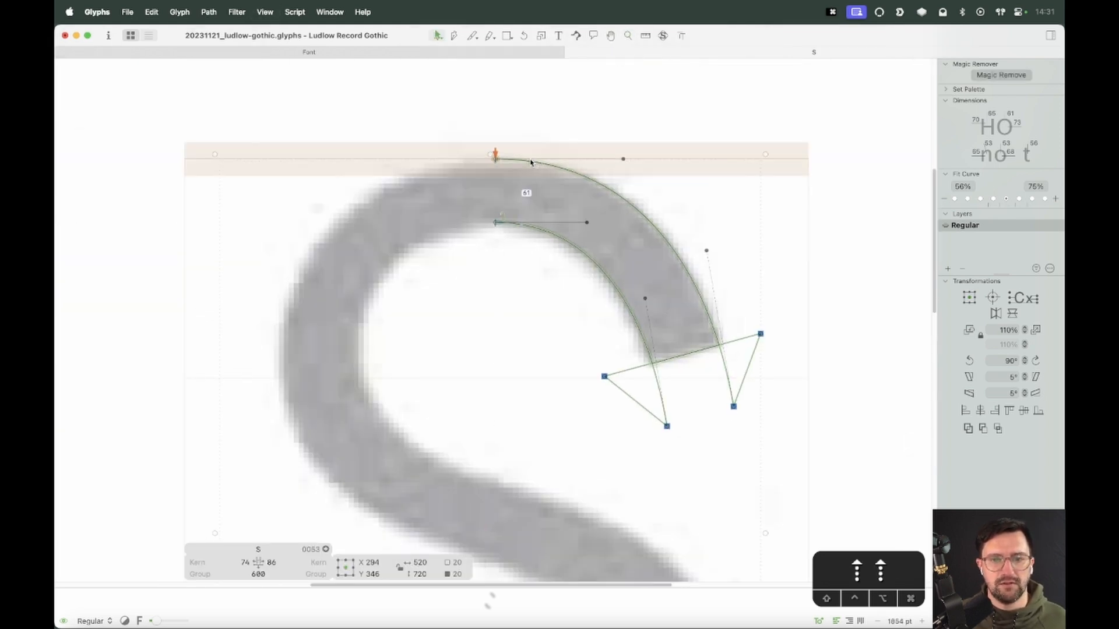
# Draw a closed diagonal spine with the Pen tool linking the upper arc's end nodes to the lower arc's end nodes
pyautogui.click(408, 360)
pyautogui.press('super+minus')
pyautogui.press('super+minus')
pyautogui.press('super+minus')
pyautogui.press('space')
pyautogui.moveTo(512, 381); pyautogui.dragTo(581, 317)
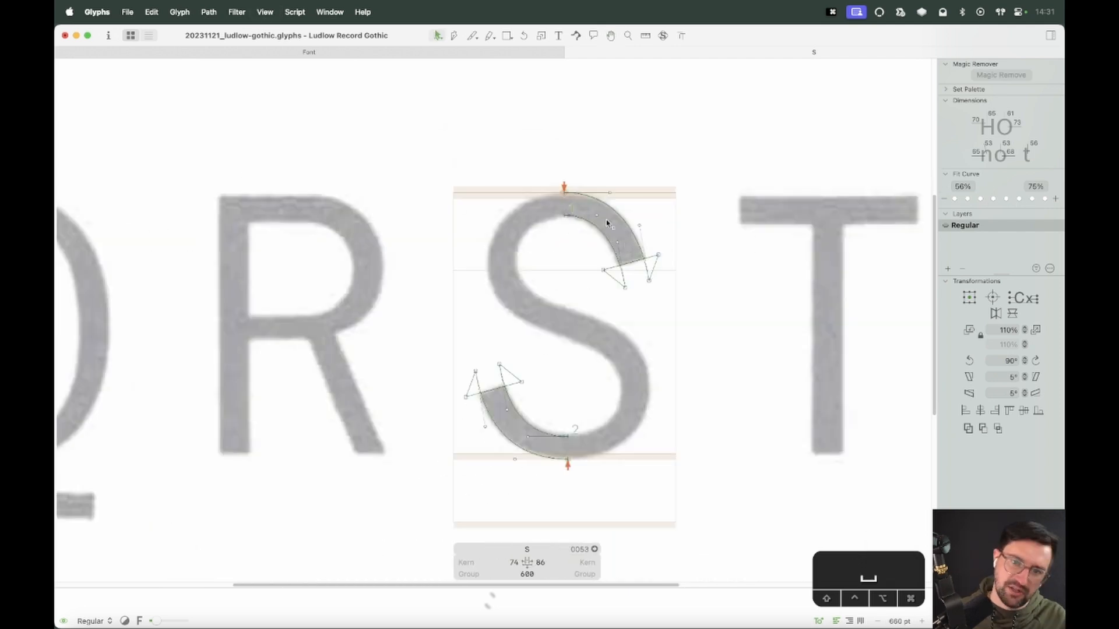
pyautogui.press('super+equal')
pyautogui.press('super+equal')
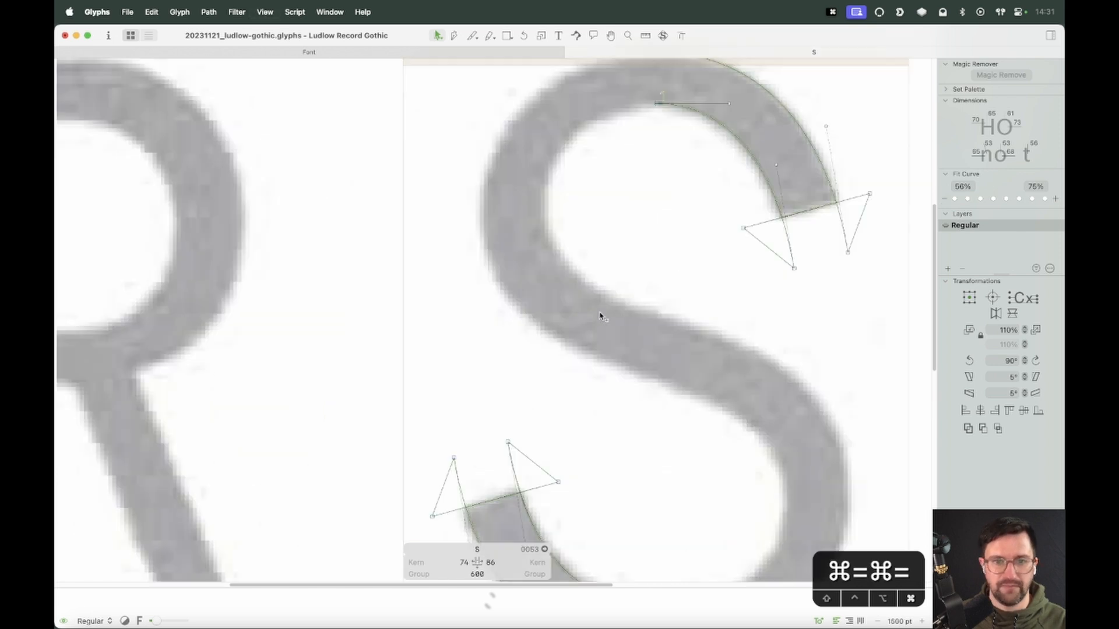
pyautogui.press('p')
pyautogui.press('space')
pyautogui.moveTo(710, 466); pyautogui.dragTo(647, 340)
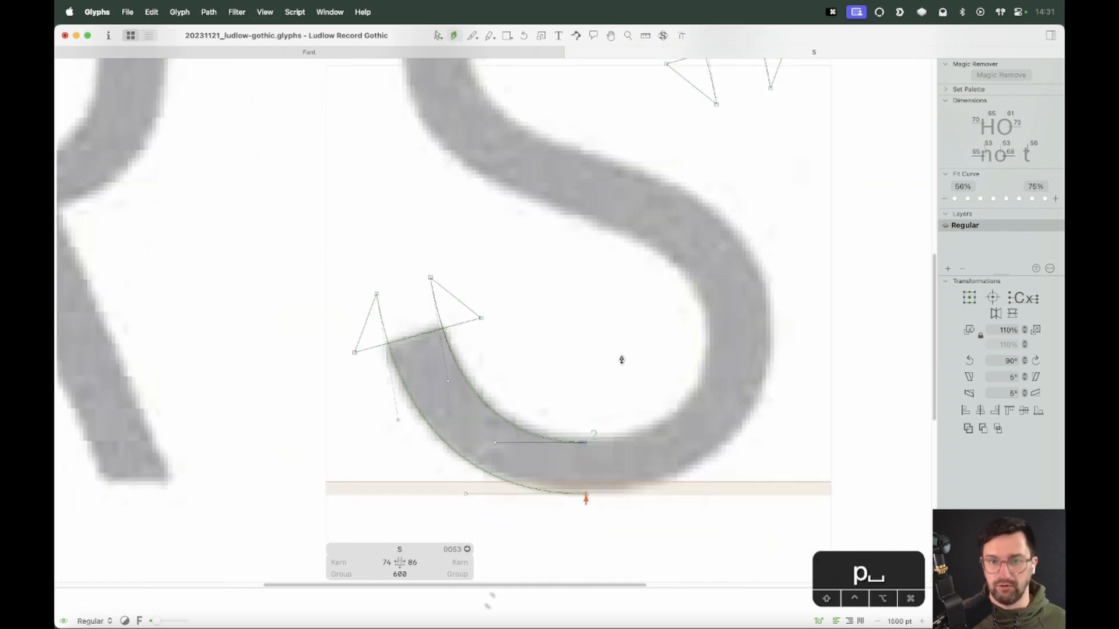
pyautogui.click(586, 444)
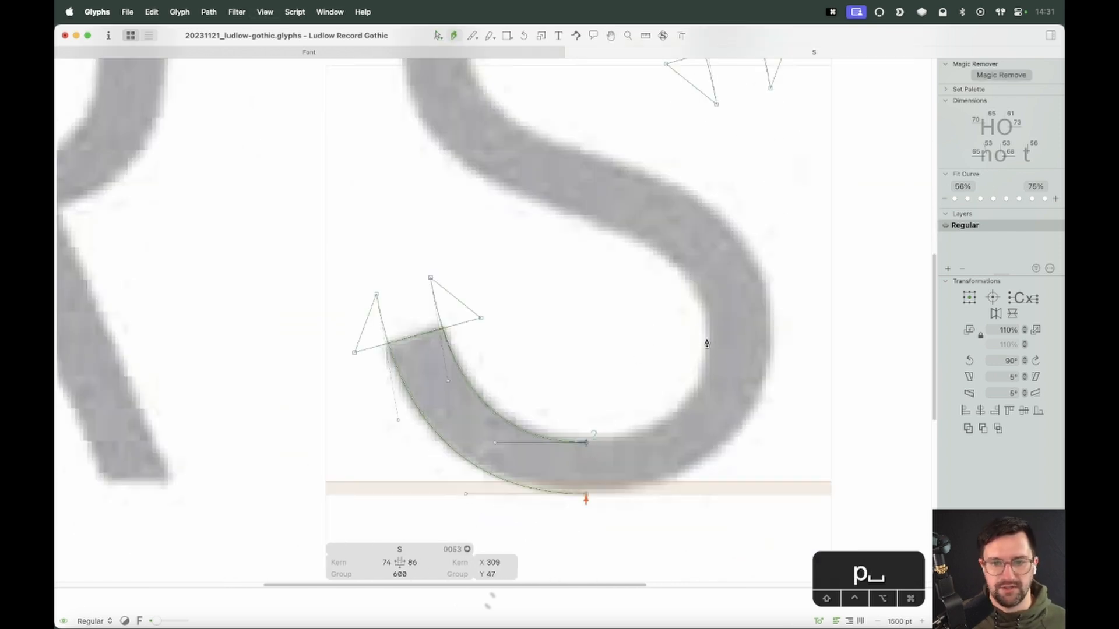
pyautogui.scroll(5, 504, 155)
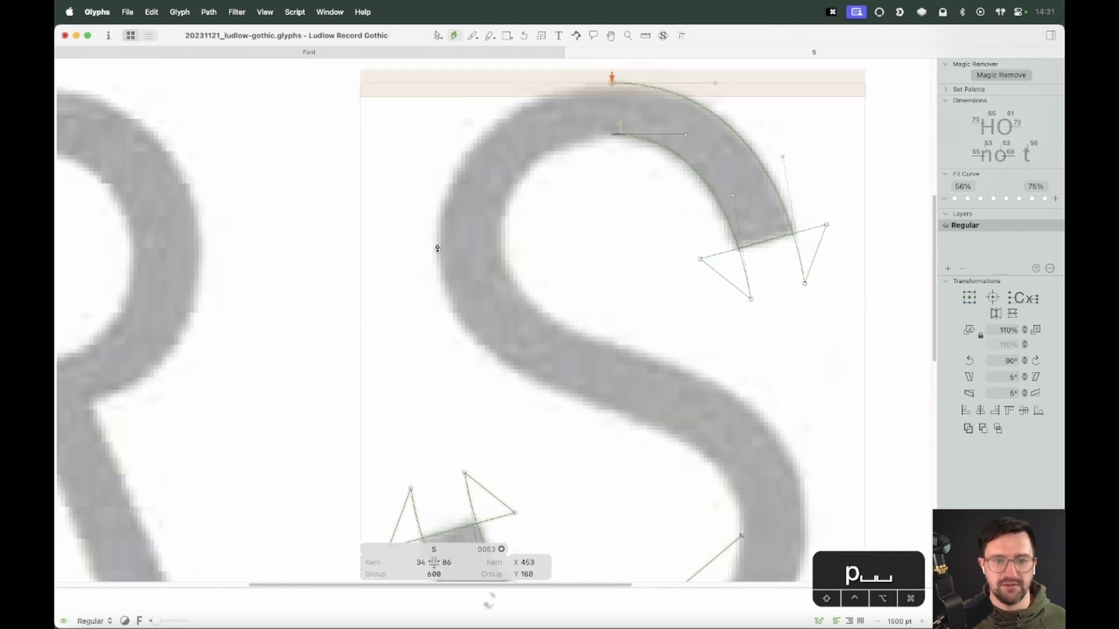
pyautogui.click(437, 247)
pyautogui.click(612, 84)
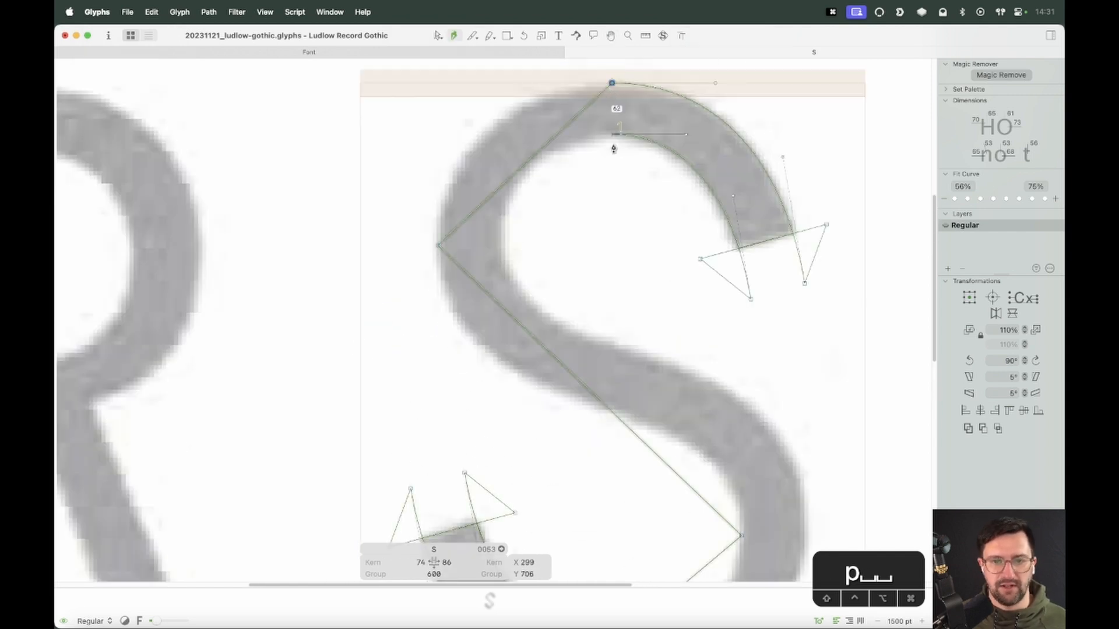
pyautogui.click(613, 136)
pyautogui.click(503, 241)
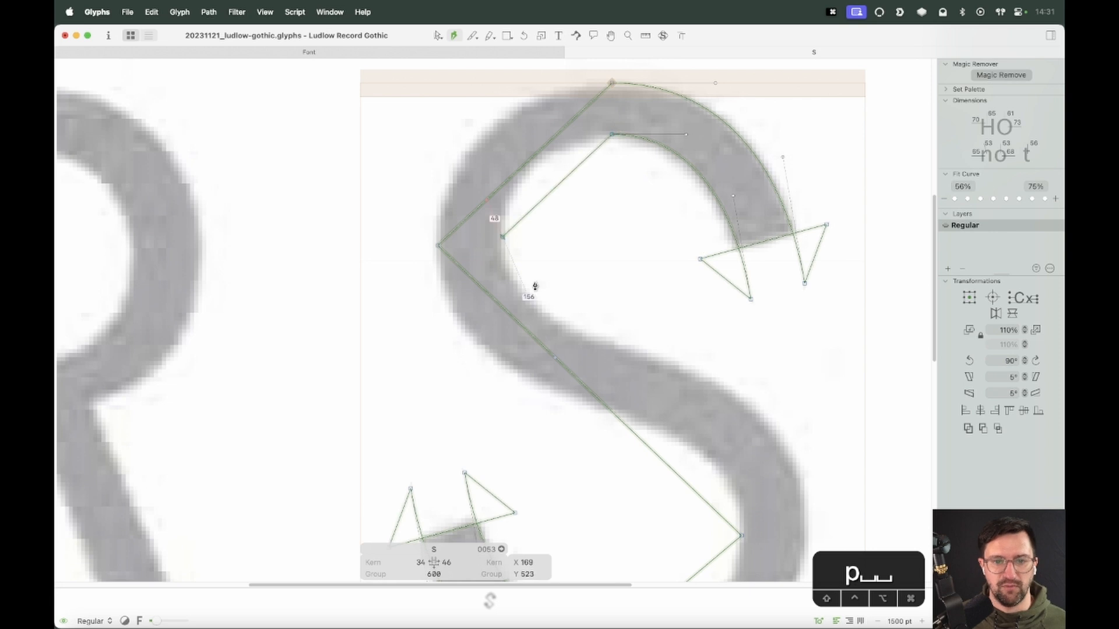
pyautogui.scroll(-5, 530, 287)
pyautogui.click(779, 401)
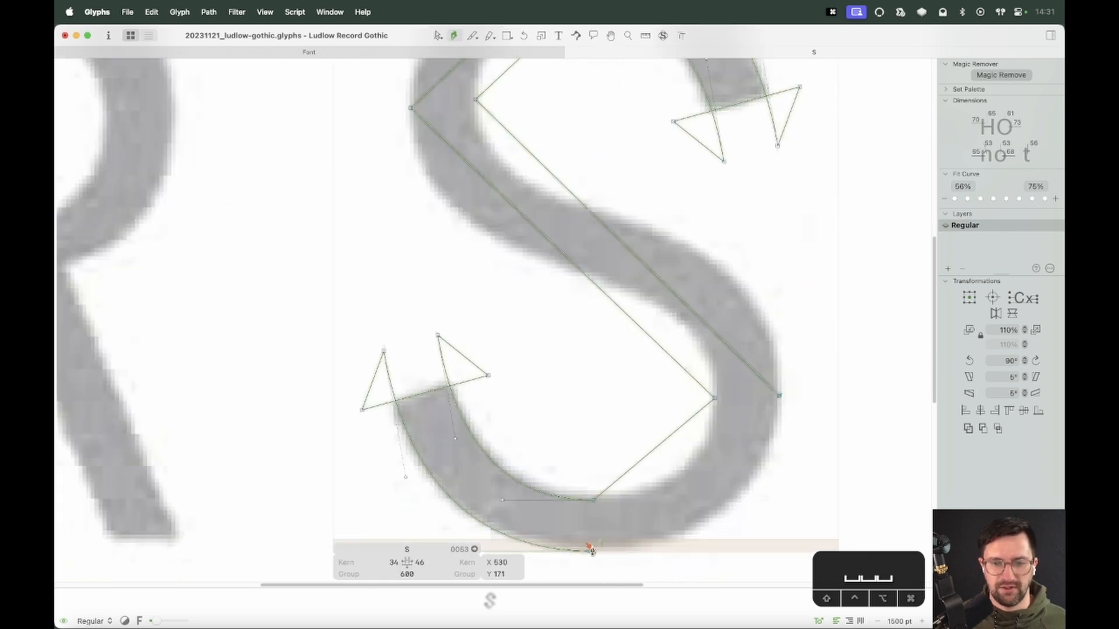
pyautogui.click(590, 549)
# Select everything and remove overlaps to merge the spine with both arcs
pyautogui.press('v')
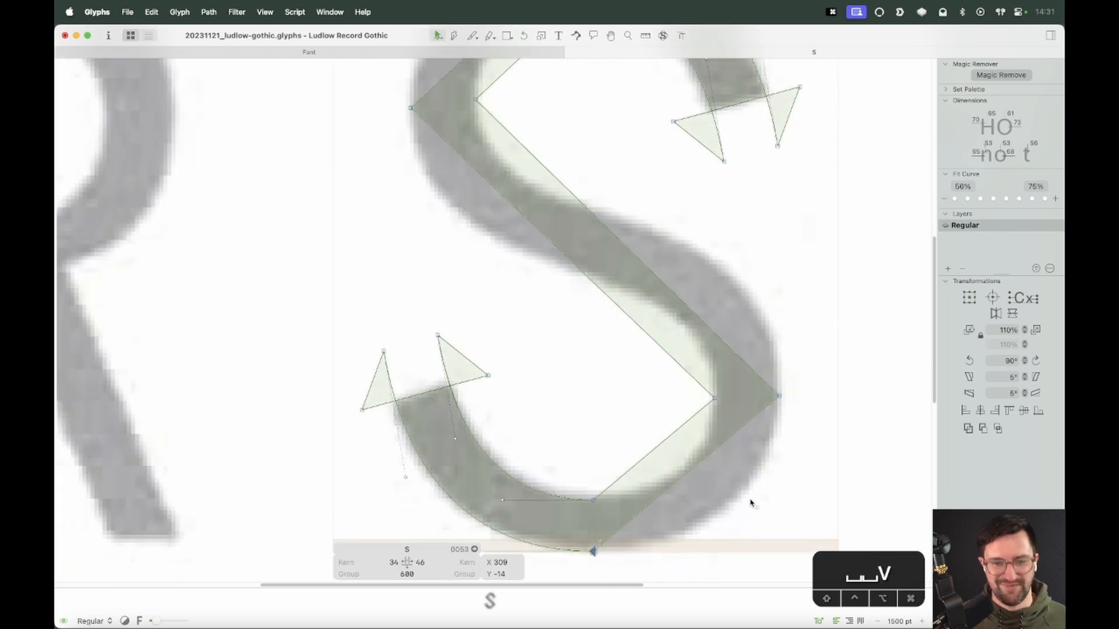
pyautogui.press('super+a')
pyautogui.press('super+shift+o')
pyautogui.press('space')
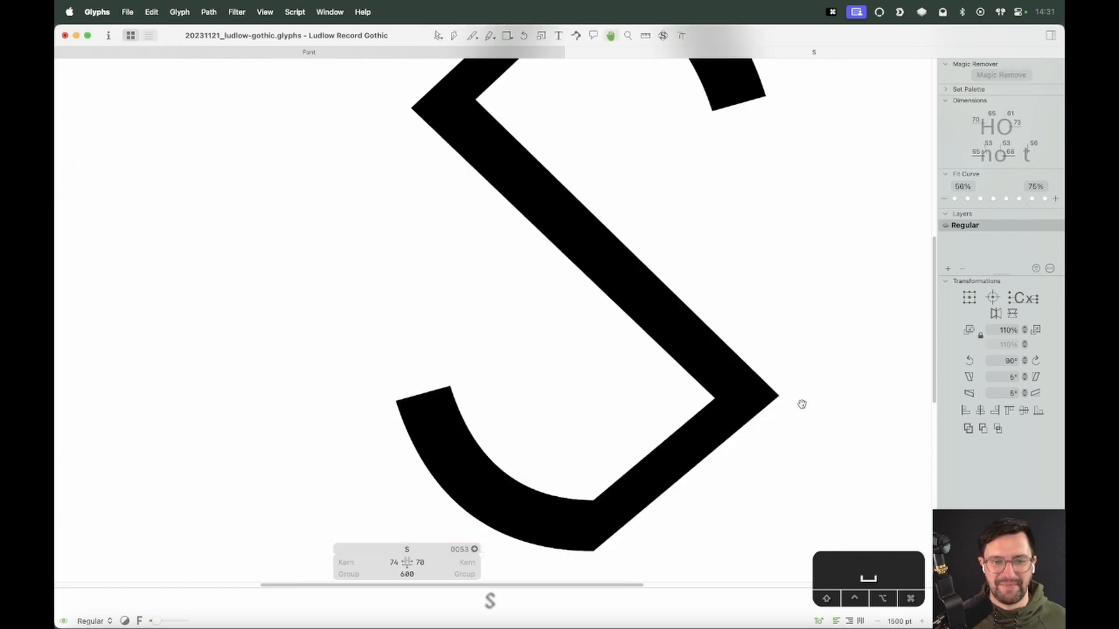
pyautogui.moveTo(802, 404); pyautogui.dragTo(778, 385)
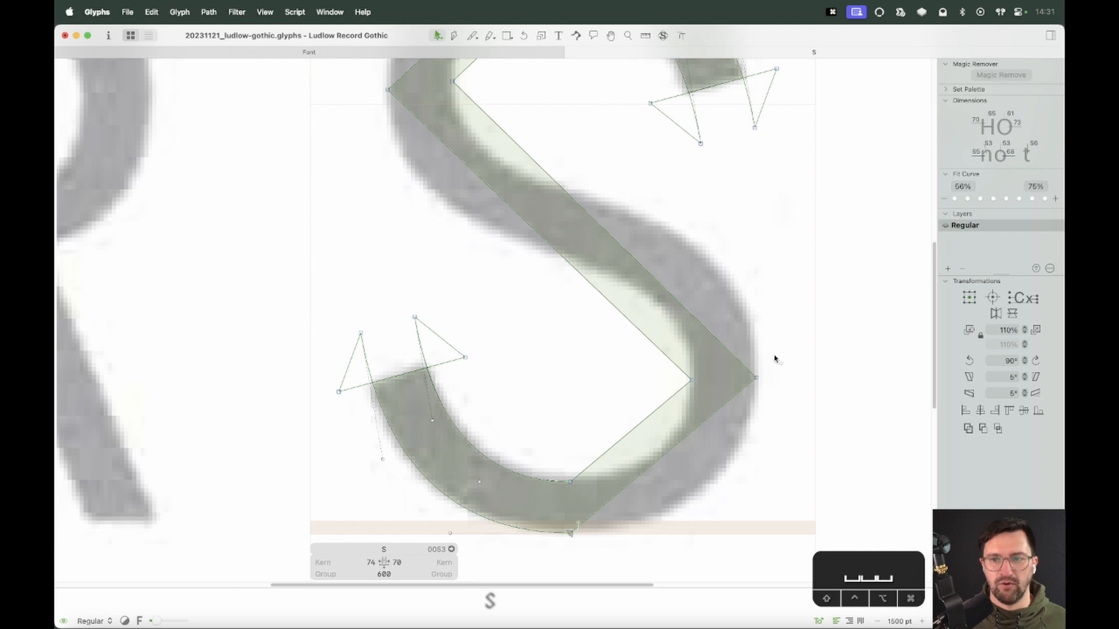
# Nudge the spine's right corner nodes horizontally to match the scanned S
pyautogui.moveTo(779, 344); pyautogui.dragTo(645, 399)
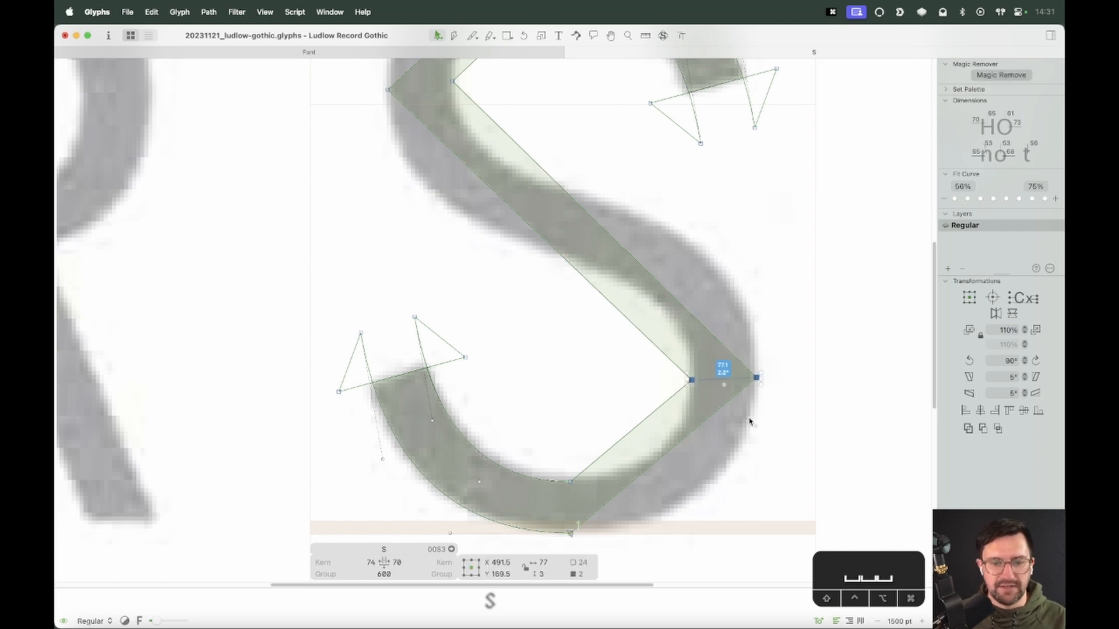
pyautogui.moveTo(704, 367); pyautogui.dragTo(669, 402)
pyautogui.press('Right')
pyautogui.press('Right')
pyautogui.press('Right')
pyautogui.press('Right')
pyautogui.press('Right')
pyautogui.moveTo(766, 362); pyautogui.dragTo(670, 393)
pyautogui.press('Left')
pyautogui.moveTo(772, 362); pyautogui.dragTo(657, 402)
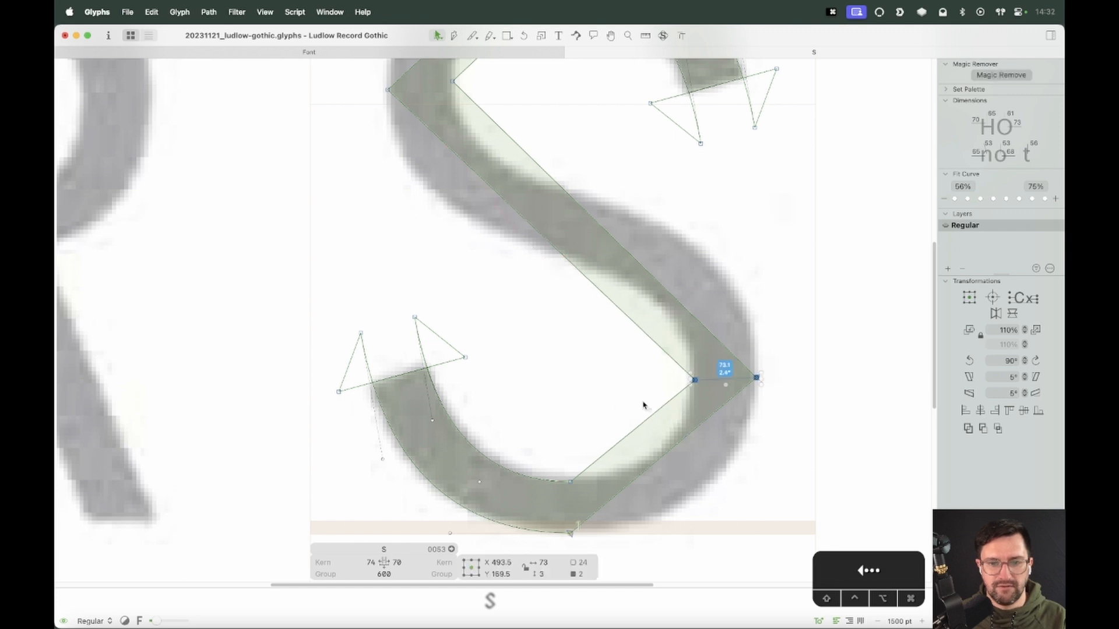
pyautogui.press('Right')
pyautogui.press('Right')
pyautogui.click(779, 372)
# Nudge the spine's left corner nodes horizontally to match the scanned S
pyautogui.press('space')
pyautogui.moveTo(696, 253); pyautogui.dragTo(699, 407)
pyautogui.moveTo(475, 229); pyautogui.dragTo(355, 272)
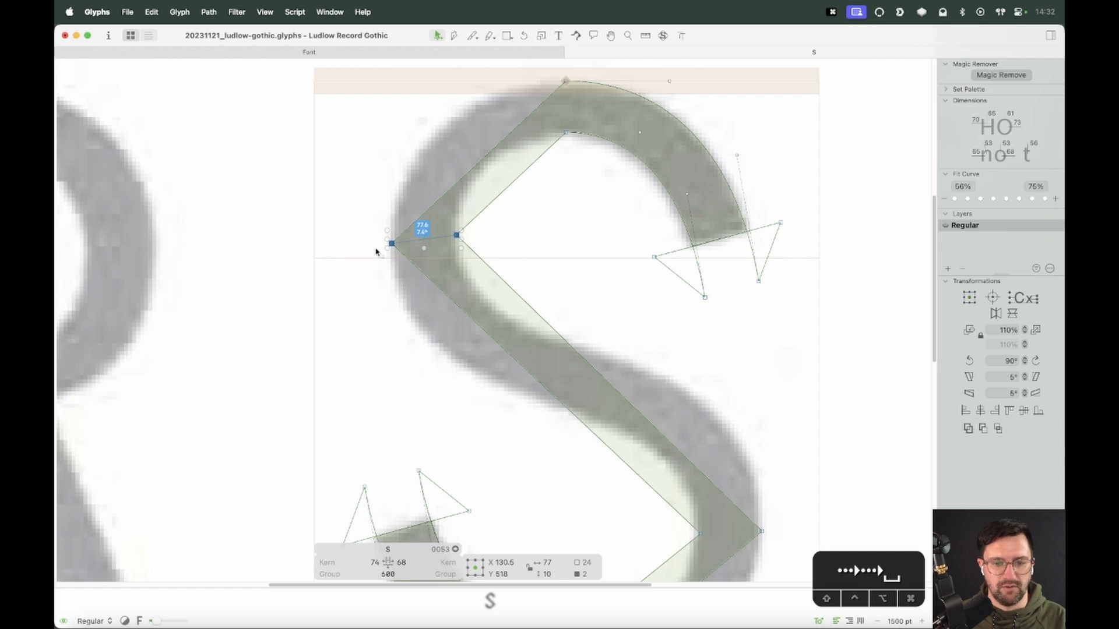
pyautogui.moveTo(465, 216); pyautogui.dragTo(368, 266)
pyautogui.press('Left')
pyautogui.press('Left')
pyautogui.press('Left')
pyautogui.press('Left')
pyautogui.press('Left')
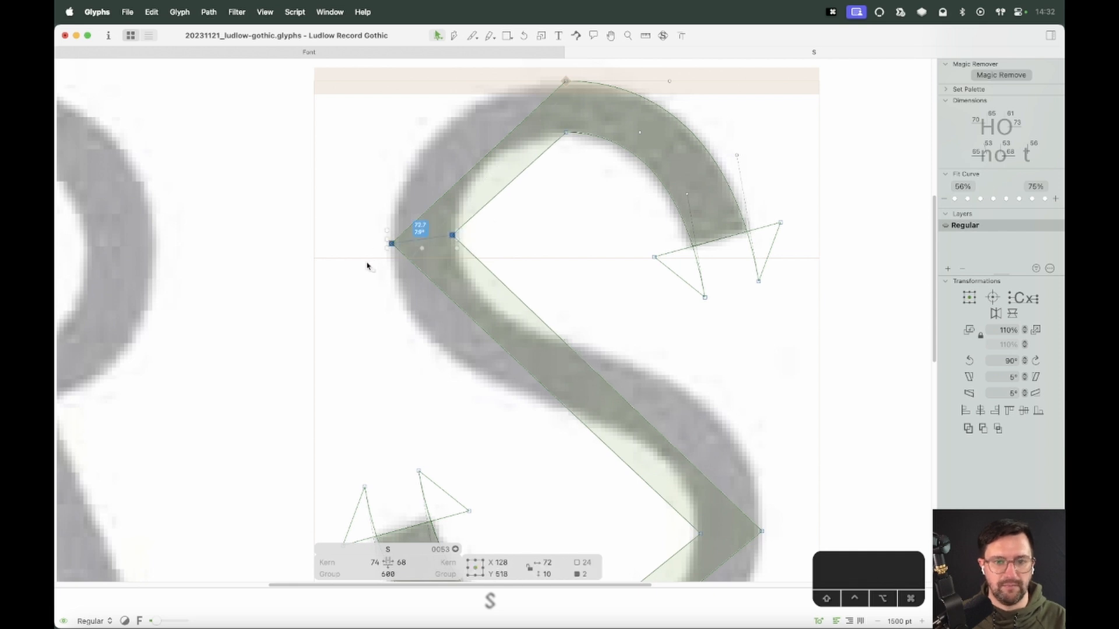
pyautogui.moveTo(488, 219); pyautogui.dragTo(436, 249)
pyautogui.press('Right')
pyautogui.click(513, 221)
pyautogui.moveTo(506, 211); pyautogui.dragTo(380, 267)
pyautogui.press('Left')
pyautogui.click(577, 251)
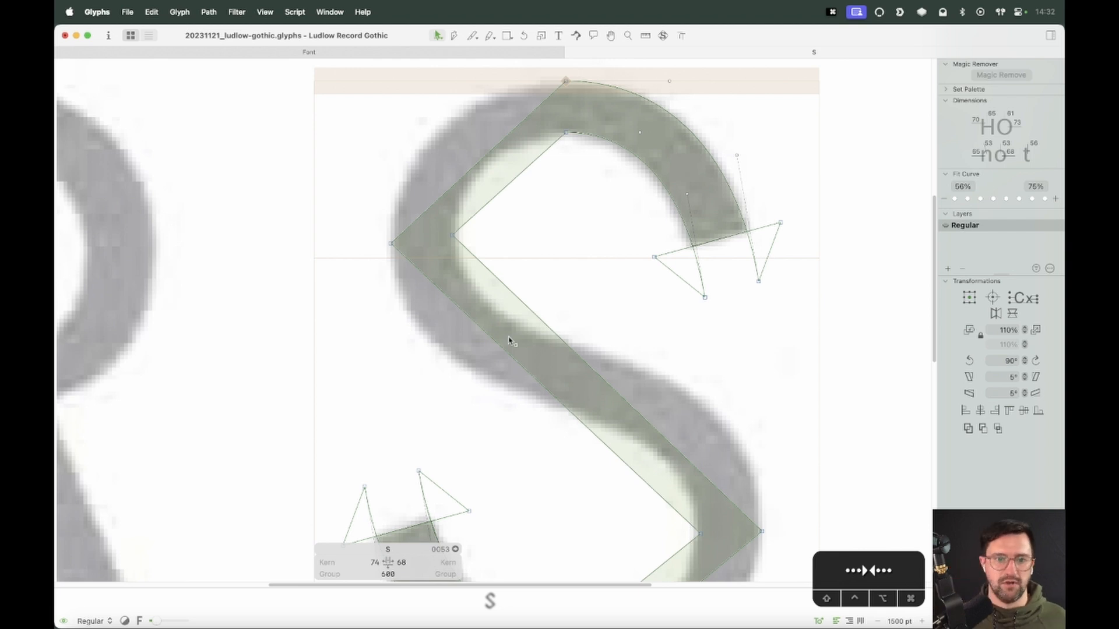
# Turn the lower inner diagonal segment into a curve and drag its handles to follow the bowl's inner edge
pyautogui.scroll(-5, 512, 342)
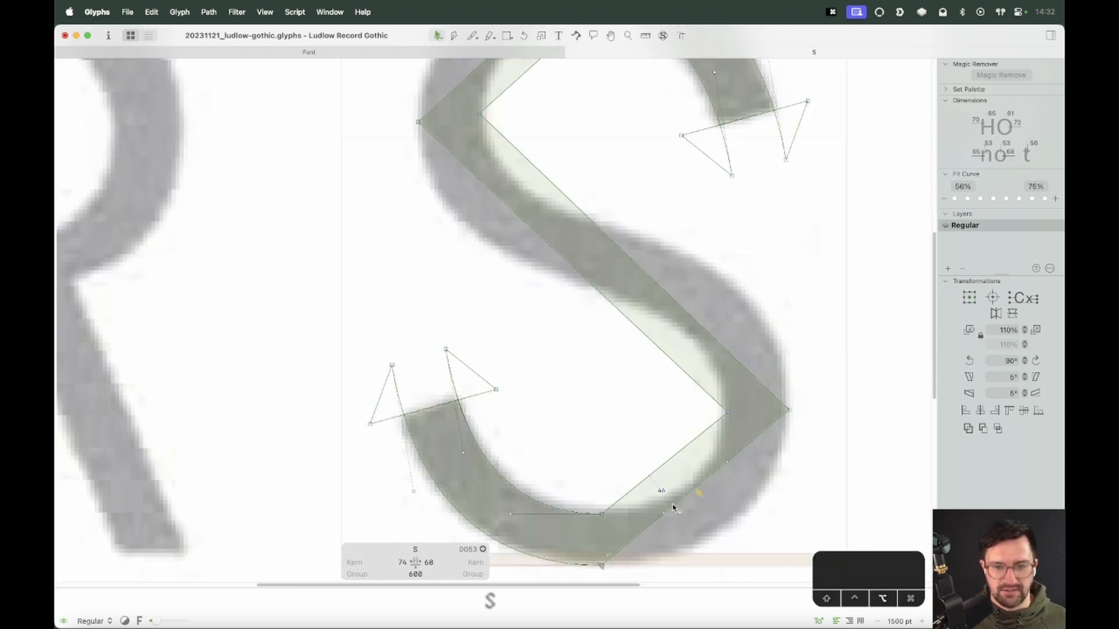
pyautogui.keyDown('alt'); pyautogui.click(669, 463); pyautogui.keyUp('alt')
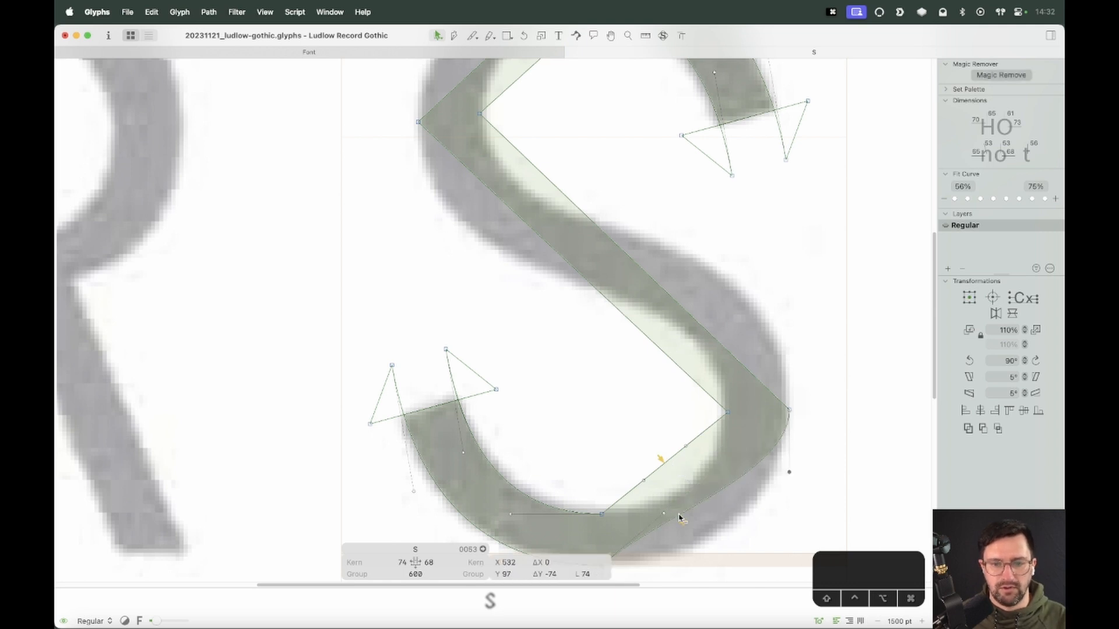
pyautogui.press('space')
pyautogui.moveTo(690, 501); pyautogui.dragTo(672, 476)
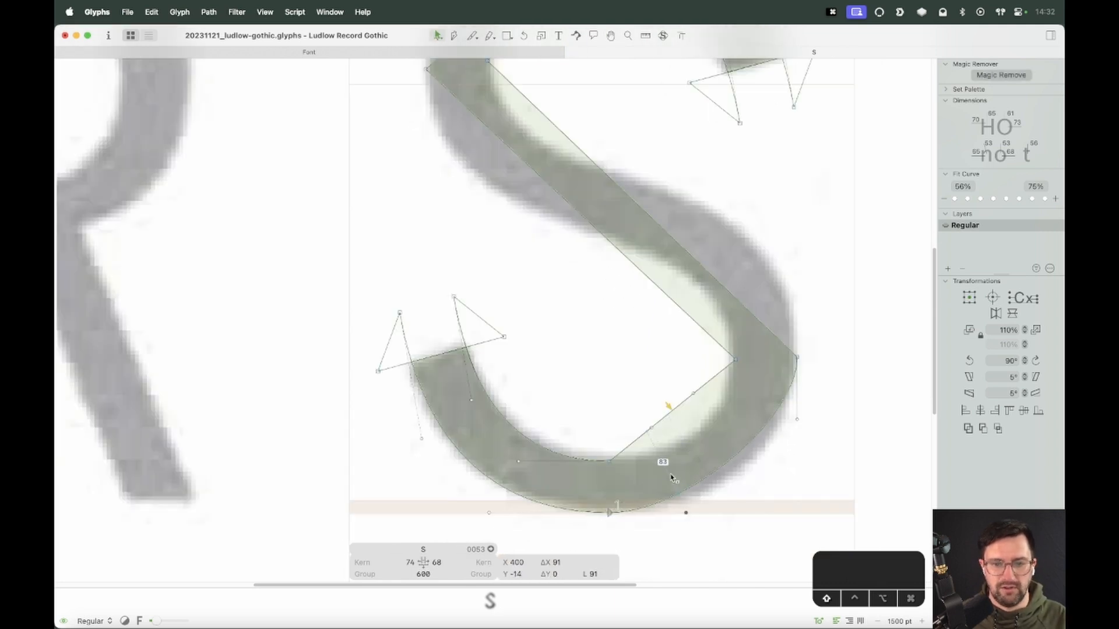
pyautogui.moveTo(654, 429); pyautogui.dragTo(677, 454)
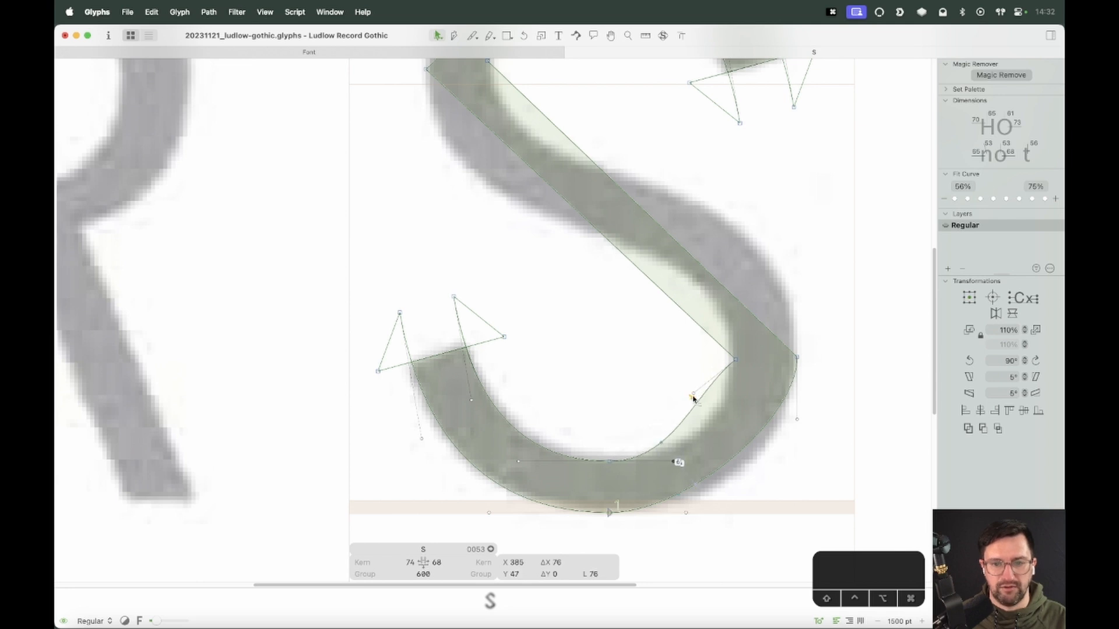
pyautogui.moveTo(693, 394); pyautogui.dragTo(702, 434)
pyautogui.press('space')
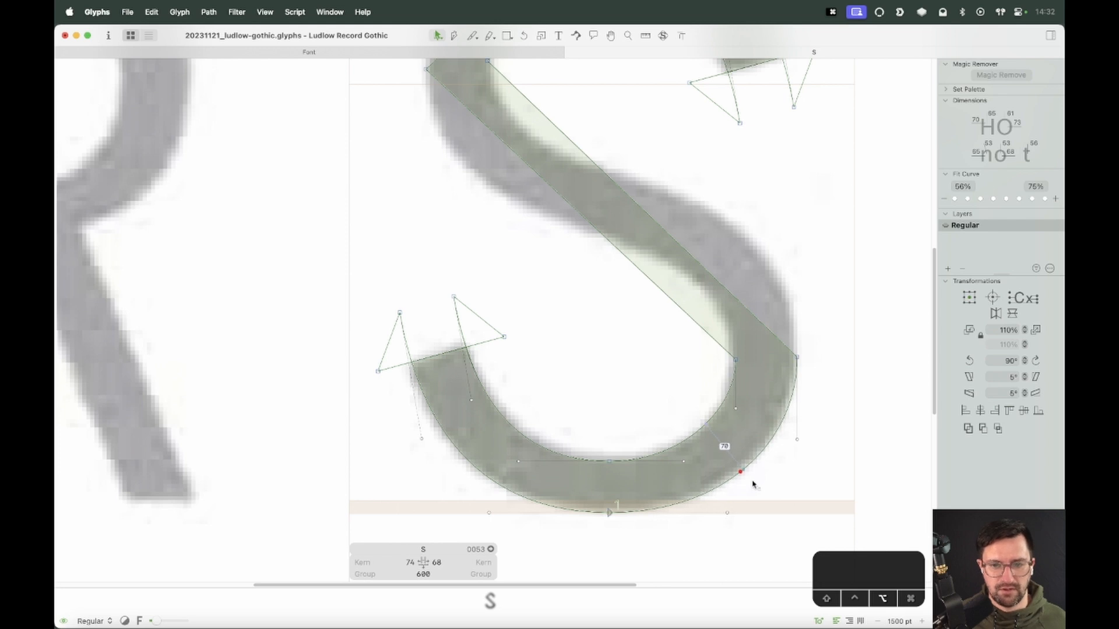
# Turn the upper-left outer segment of the spine into a curve and drag its handles to follow the scanned bowl's outer edge
pyautogui.press('space')
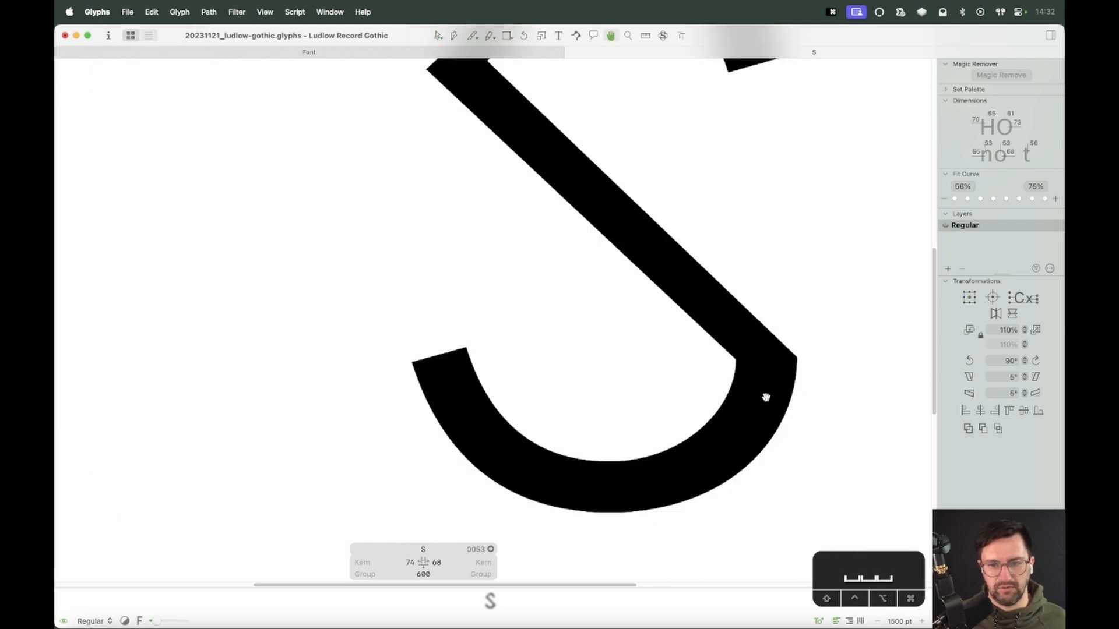
pyautogui.moveTo(670, 269); pyautogui.dragTo(729, 449)
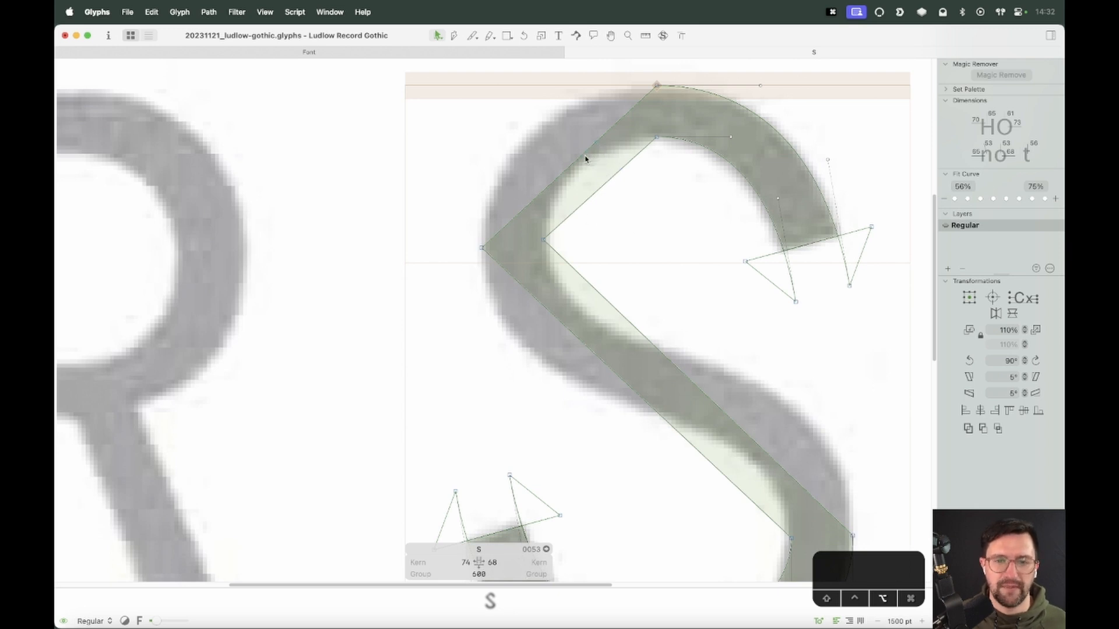
pyautogui.doubleClick(600, 187)
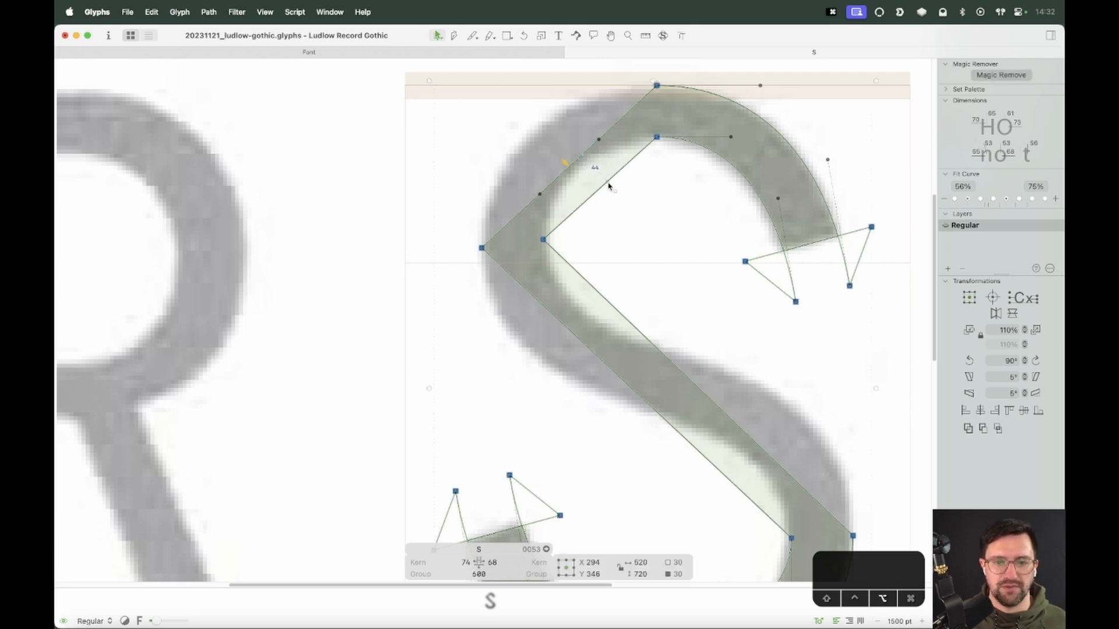
pyautogui.click(613, 206)
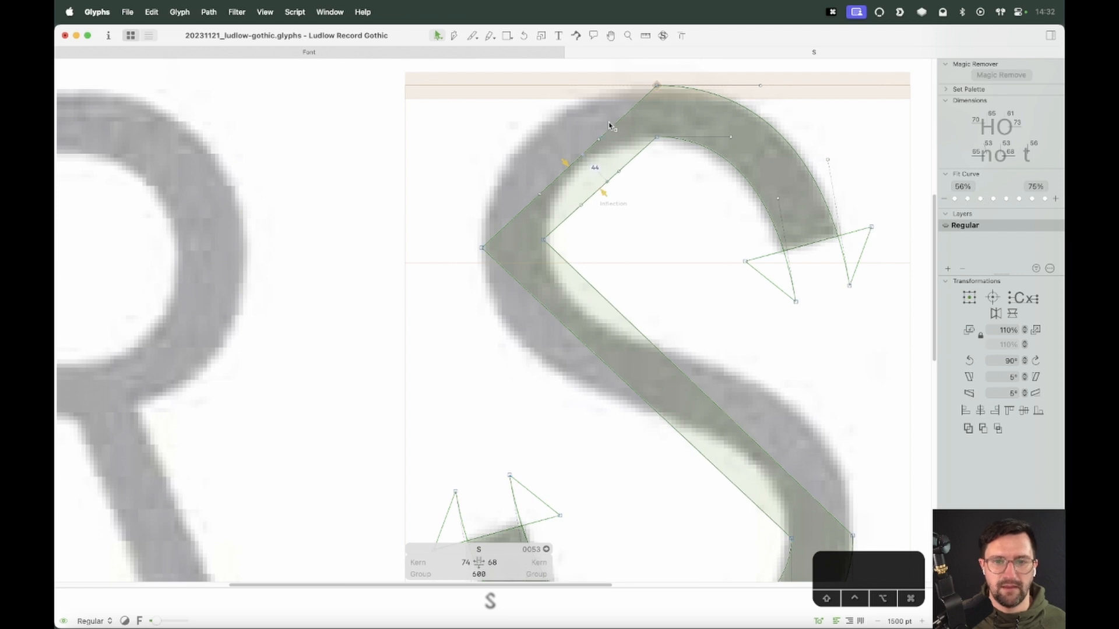
pyautogui.click(597, 143)
pyautogui.moveTo(599, 141); pyautogui.dragTo(564, 87)
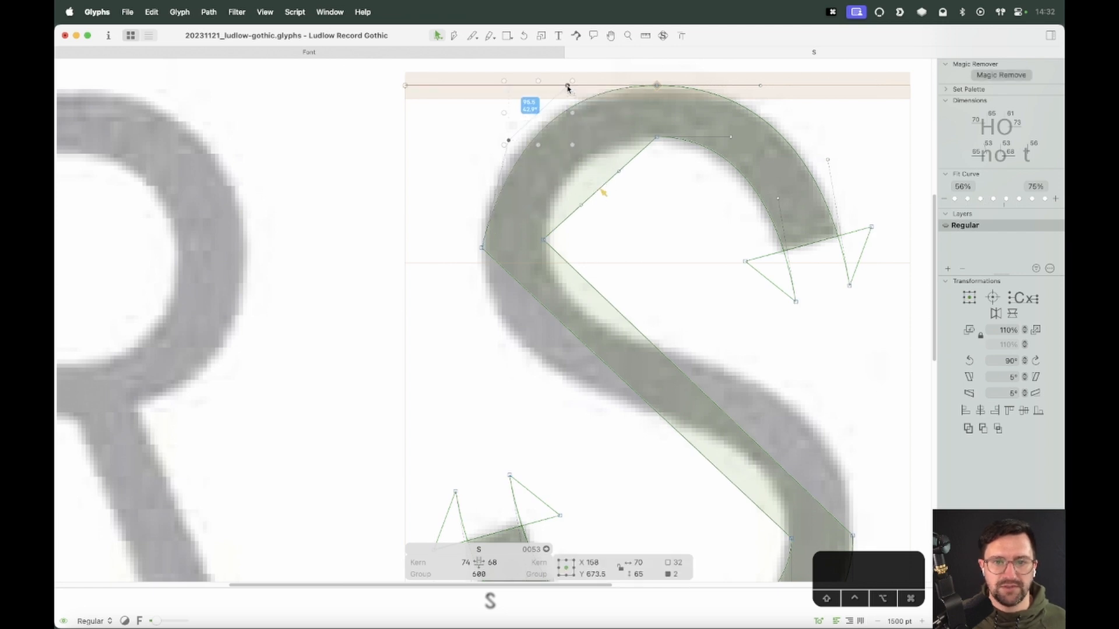
pyautogui.click(520, 138)
pyautogui.moveTo(508, 141); pyautogui.dragTo(481, 141)
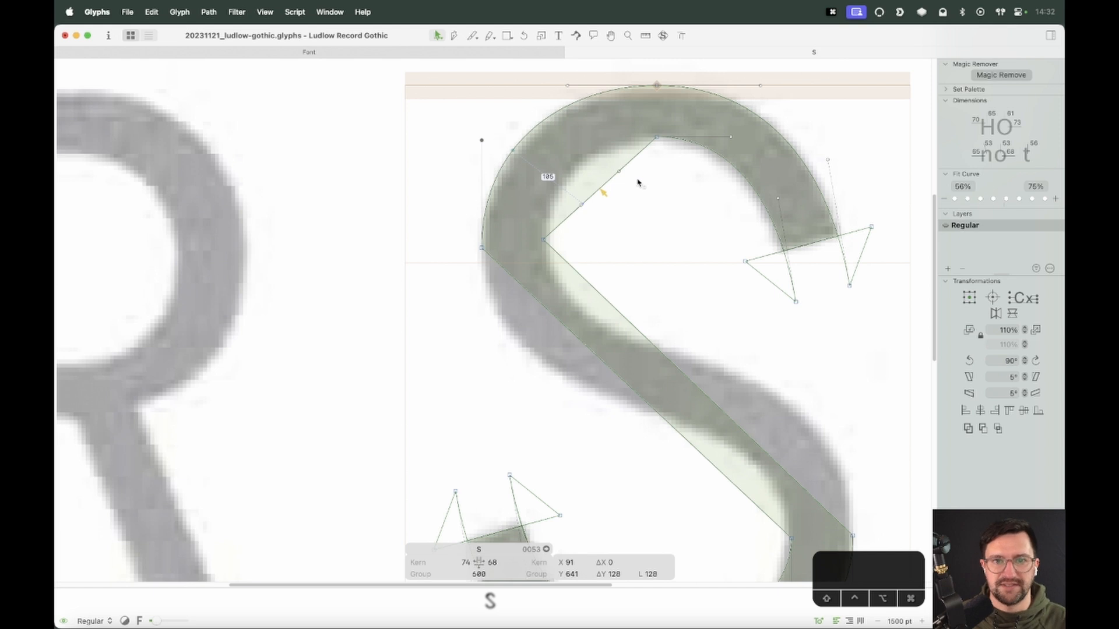
# Drag the upper inner curve's handles so it follows the top bowl's inner edge
pyautogui.moveTo(619, 172); pyautogui.dragTo(607, 142)
pyautogui.moveTo(582, 204)
pyautogui.mouseDown()
pyautogui.moveTo(557, 199)
pyautogui.moveTo(577, 161)
pyautogui.mouseUp()
pyautogui.click(585, 163)
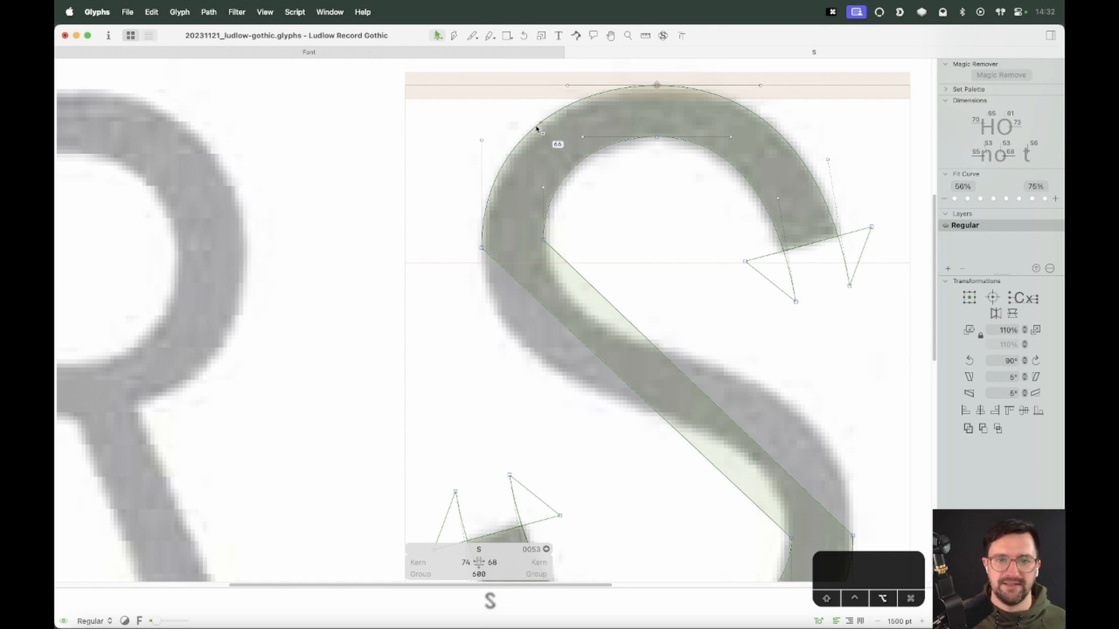
pyautogui.moveTo(537, 128); pyautogui.dragTo(529, 137)
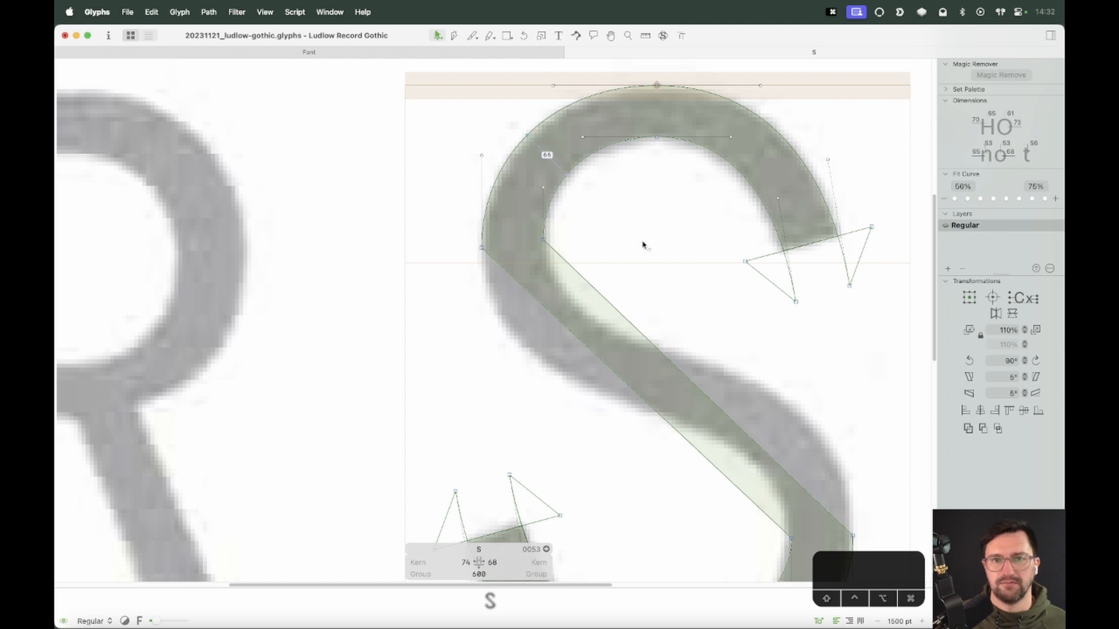
pyautogui.press('space')
pyautogui.moveTo(719, 364); pyautogui.dragTo(662, 312)
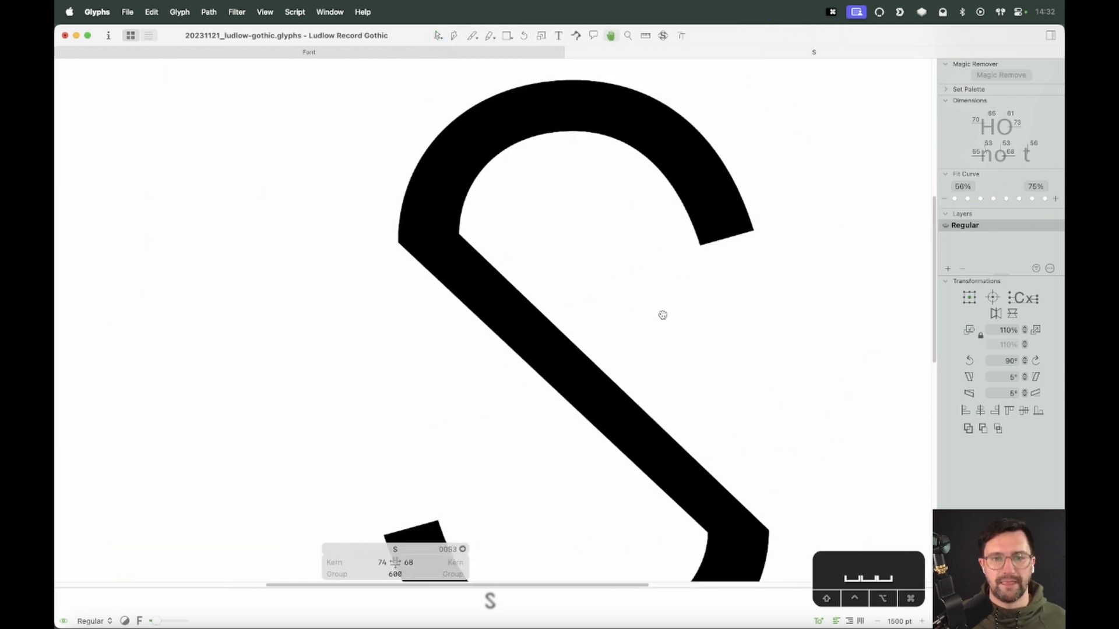
pyautogui.press('super+minus')
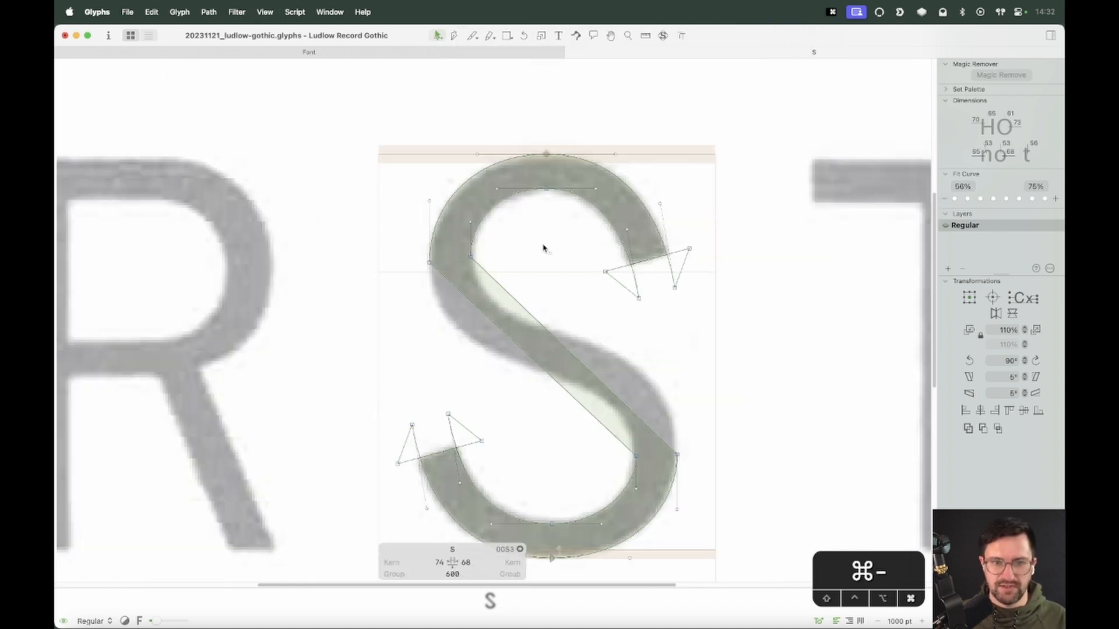
pyautogui.click(470, 222)
pyautogui.press('Delete')
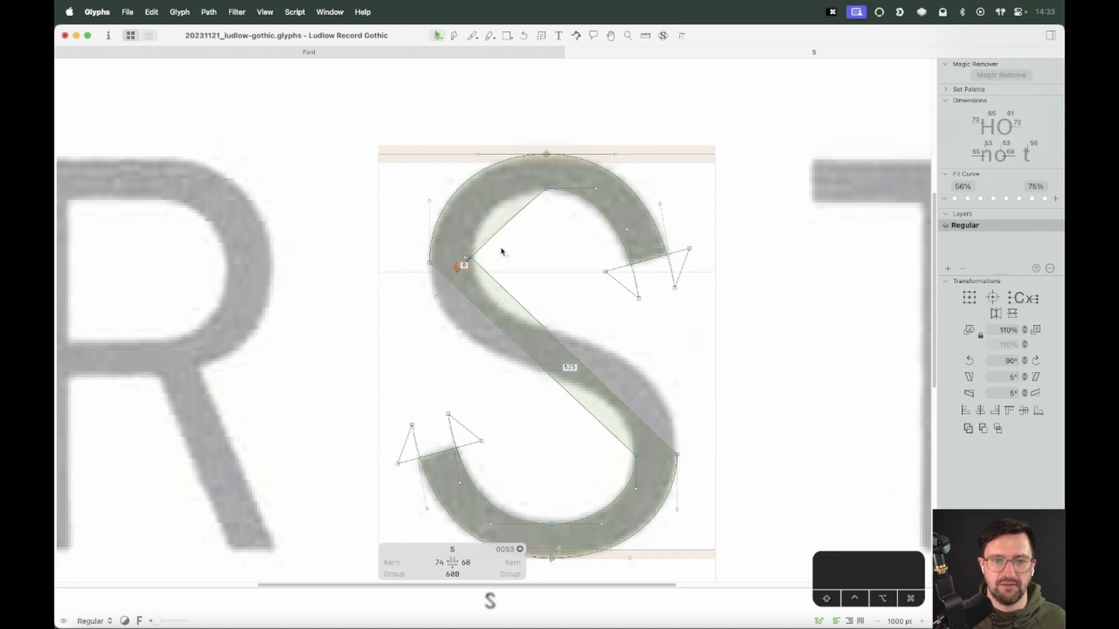
pyautogui.press('super+z')
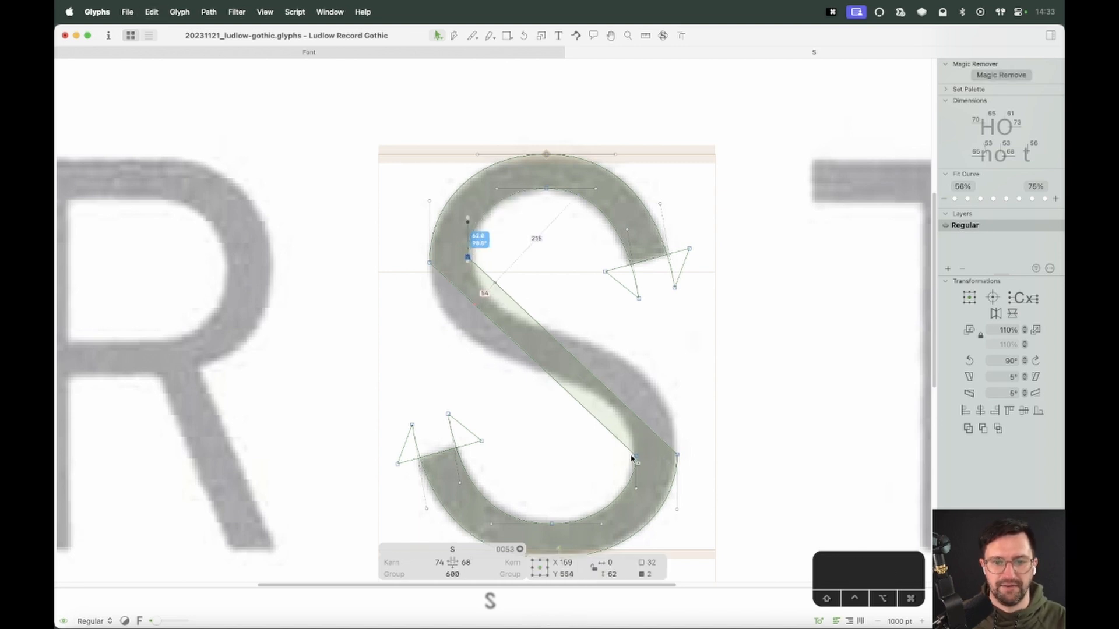
# Nudge the lower-right spine junction nodes horizontally, the inner one right and the outer one left, to match the scan
pyautogui.click(633, 456)
pyautogui.hotkey('shift', 'Right')
pyautogui.press('space')
pyautogui.moveTo(773, 476); pyautogui.dragTo(793, 438)
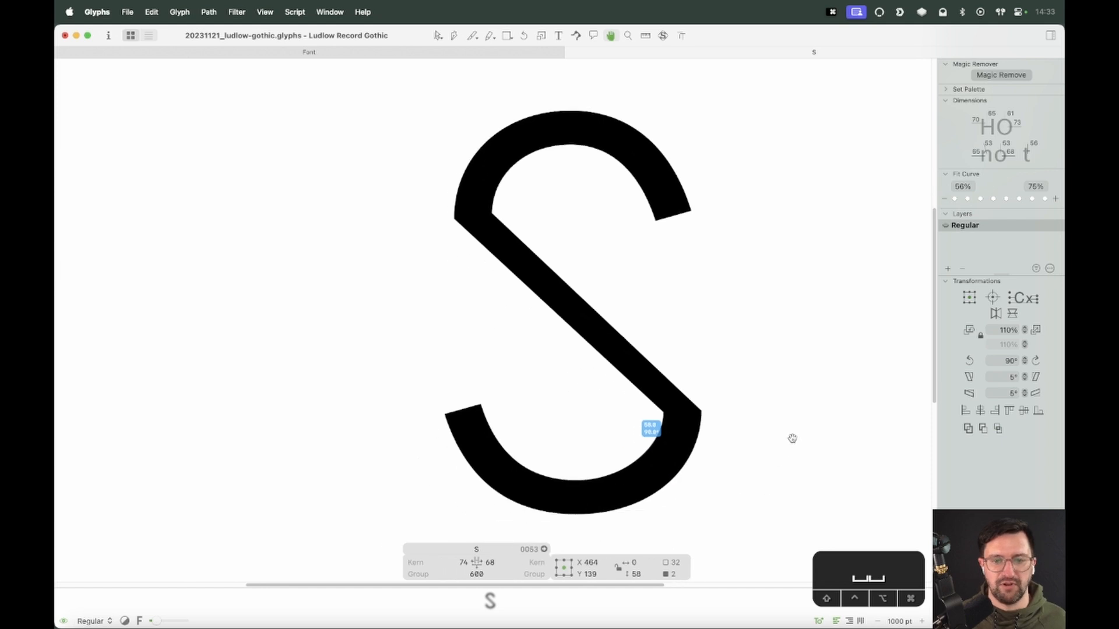
pyautogui.click(702, 411)
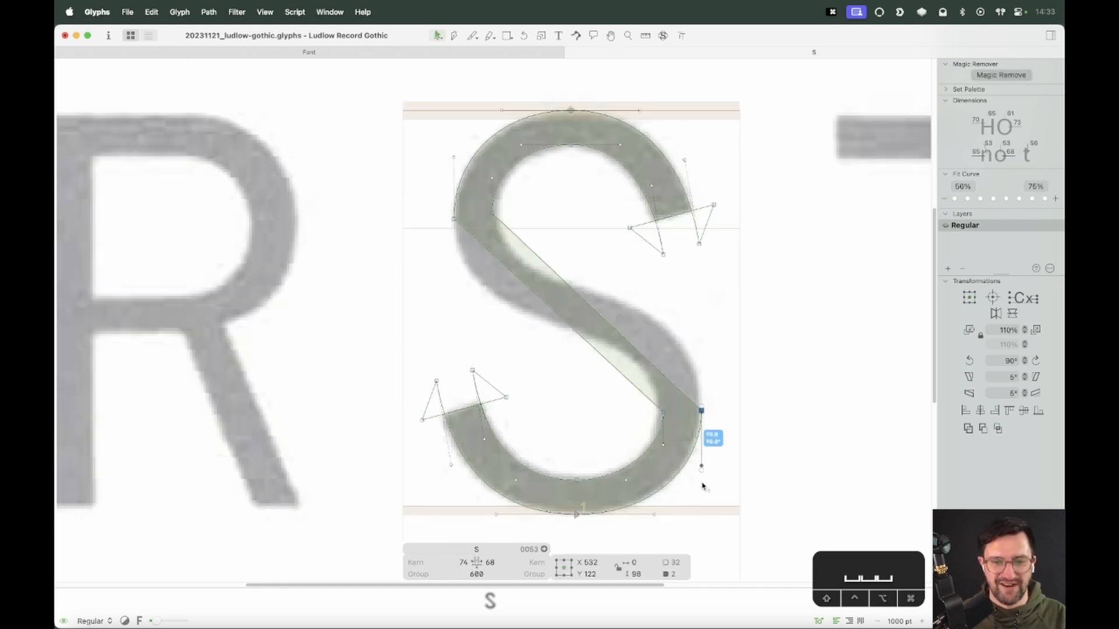
pyautogui.press('Left')
pyautogui.press('Left')
pyautogui.press('Left')
pyautogui.press('Left')
pyautogui.press('Left')
# Nudge the lower bowl's bottom inner node downward and toggle its node type
pyautogui.click(455, 219)
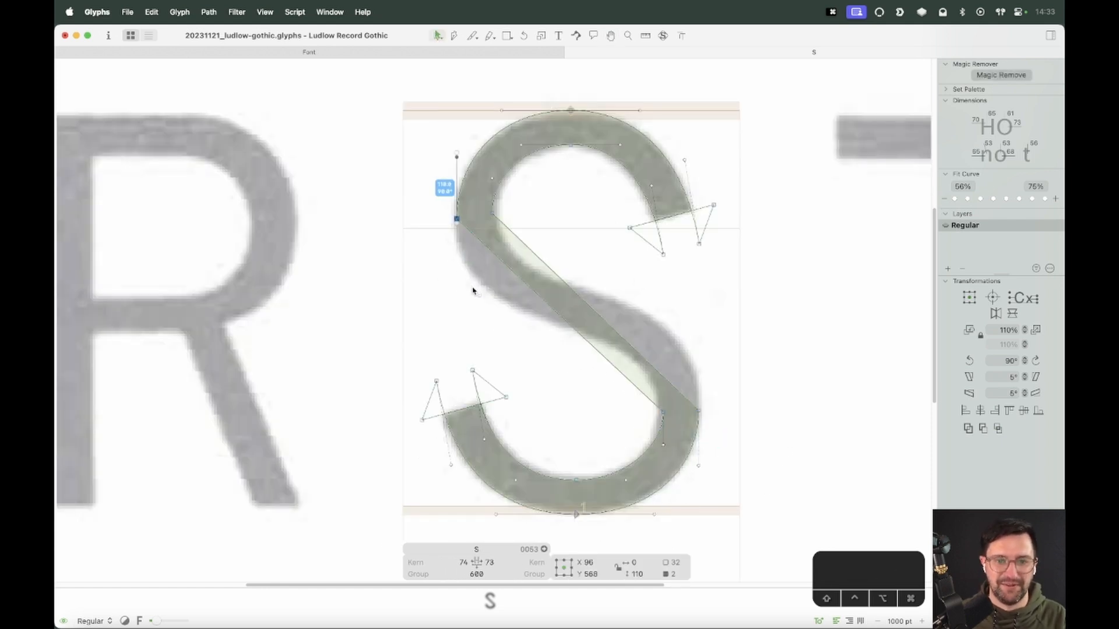
pyautogui.press('space')
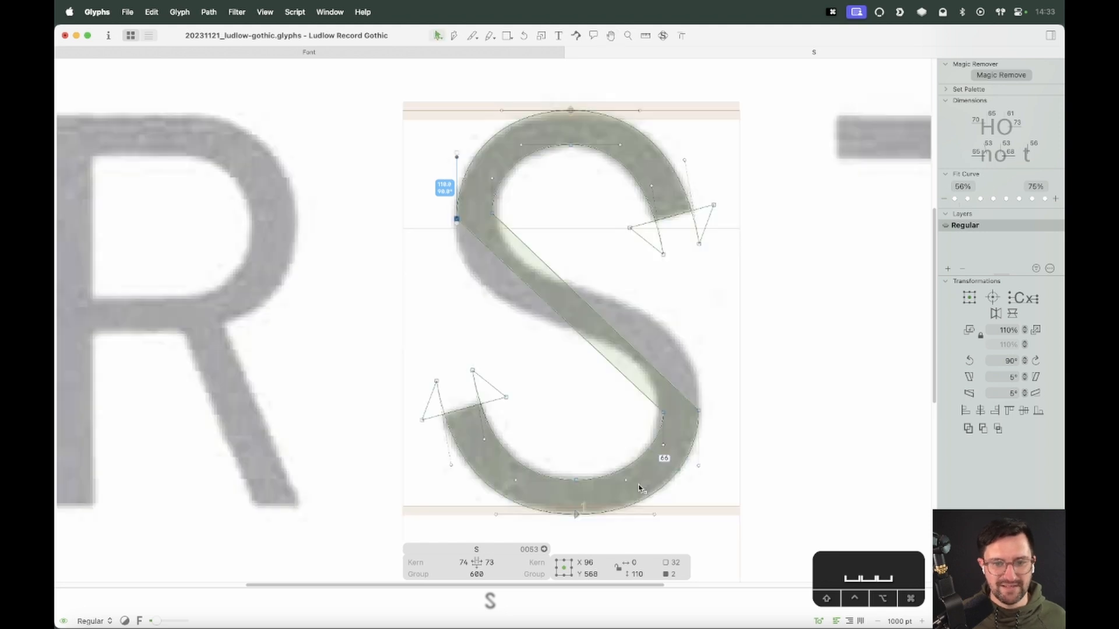
pyautogui.click(637, 466)
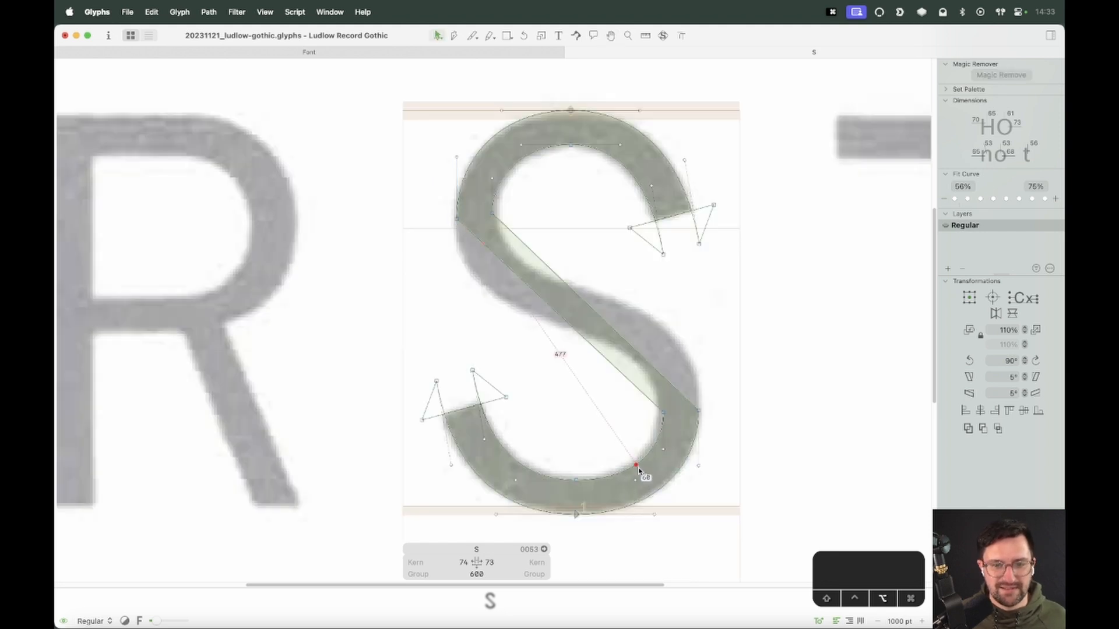
pyautogui.press('space')
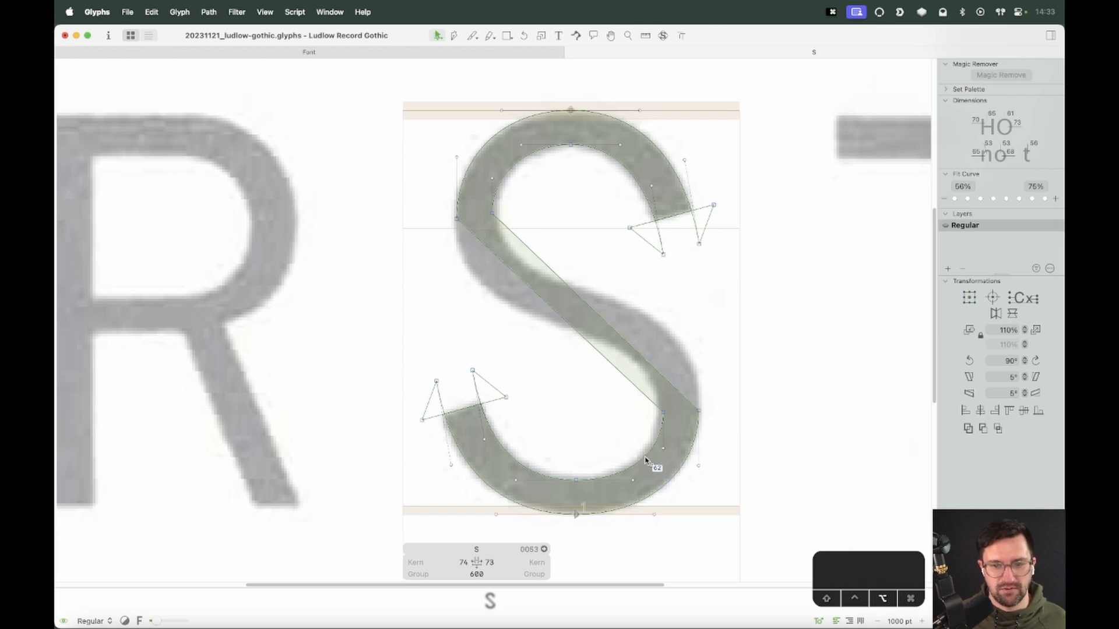
pyautogui.press('space')
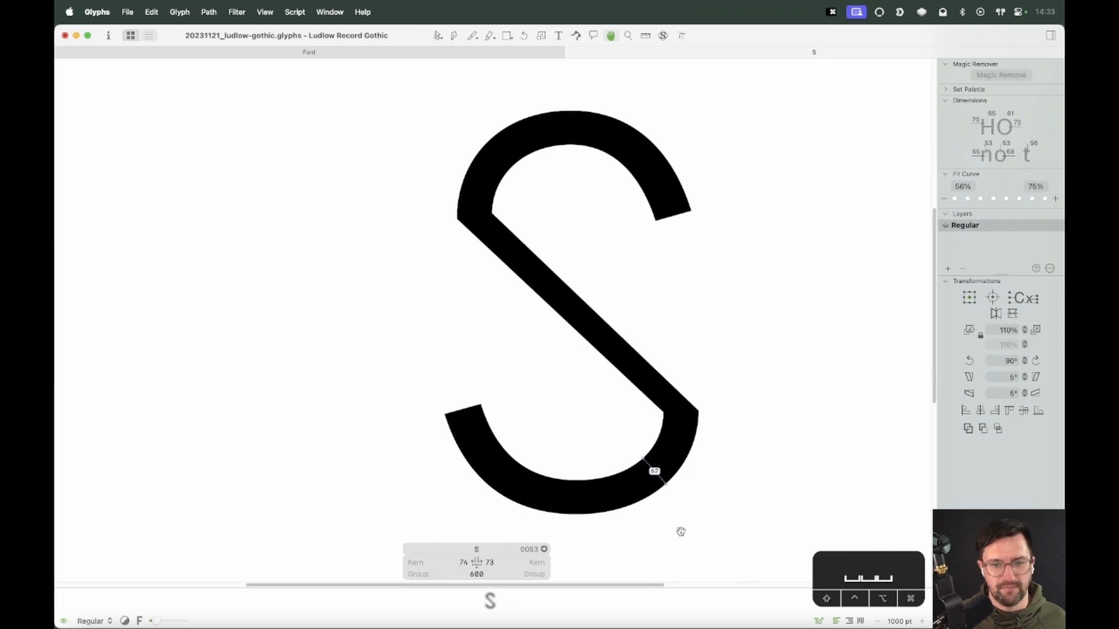
pyautogui.moveTo(594, 460); pyautogui.dragTo(563, 549)
pyautogui.hotkey('alt', 'shift', 'Down')
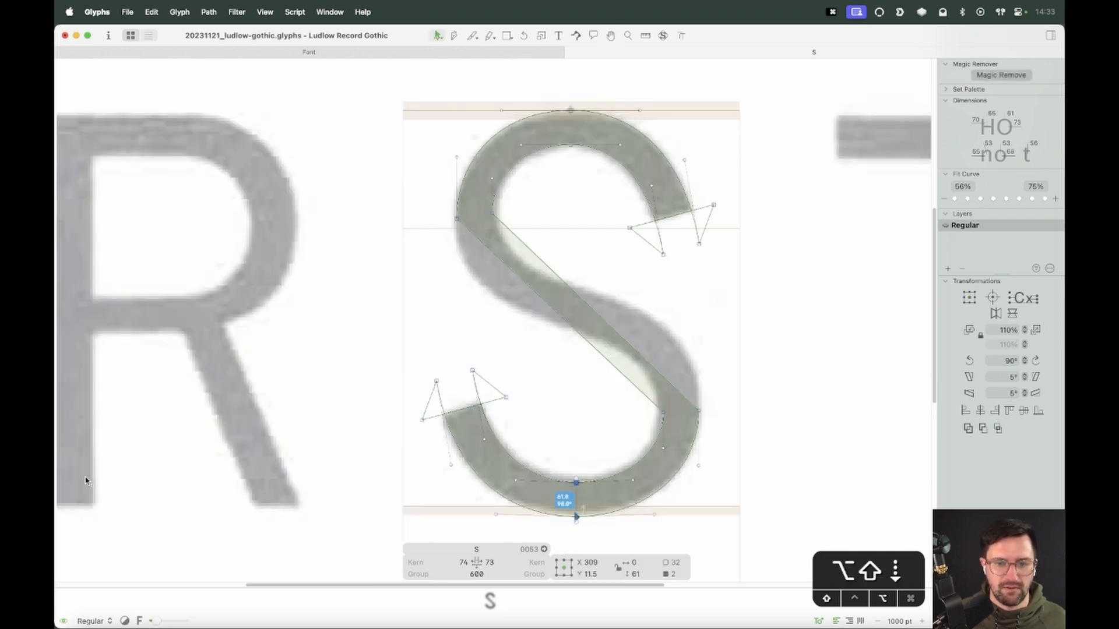
pyautogui.press('Return')
pyautogui.click(591, 461)
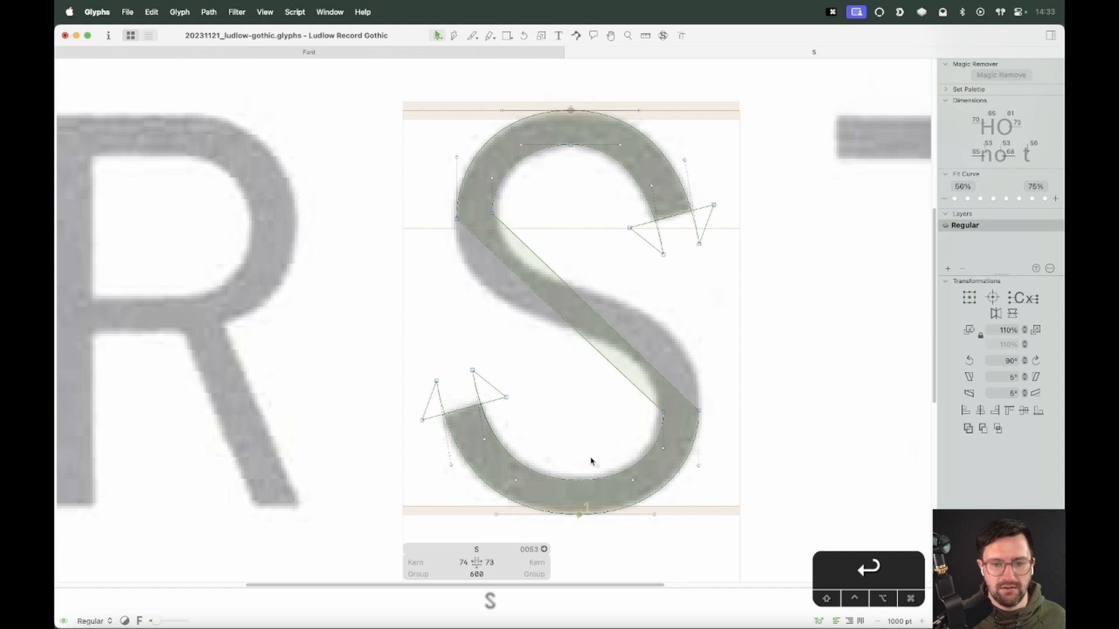
pyautogui.press('space')
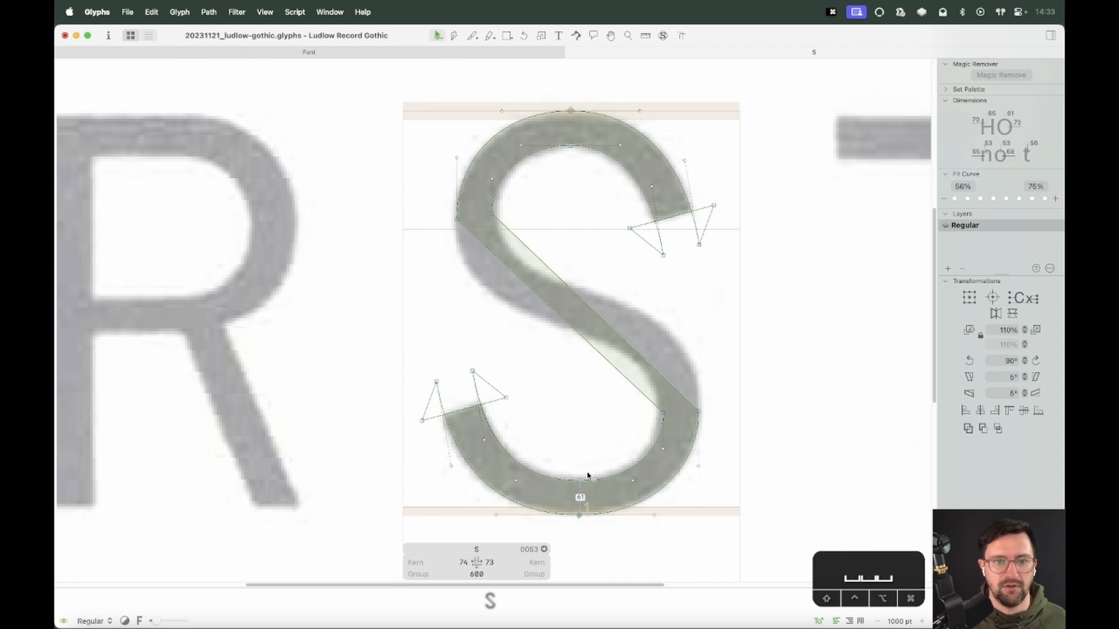
# Turn both spine edges into curves and drag their handles into an S-shaped sweep following the scanned letter
pyautogui.keyDown('alt'); pyautogui.click(583, 302); pyautogui.keyUp('alt')
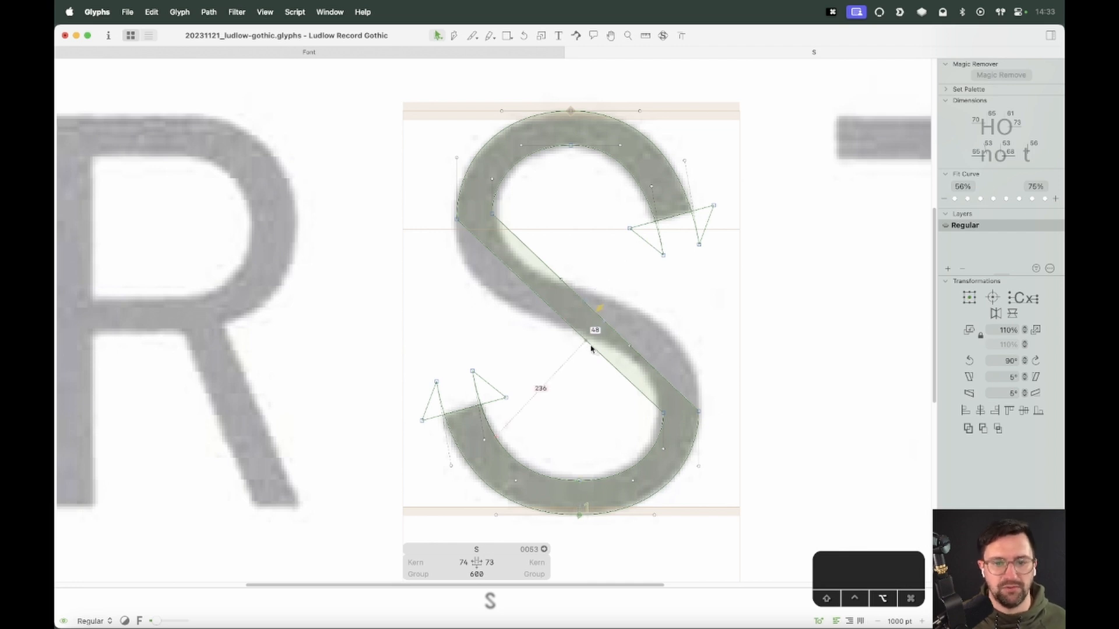
pyautogui.click(631, 347)
pyautogui.moveTo(630, 346); pyautogui.dragTo(699, 335)
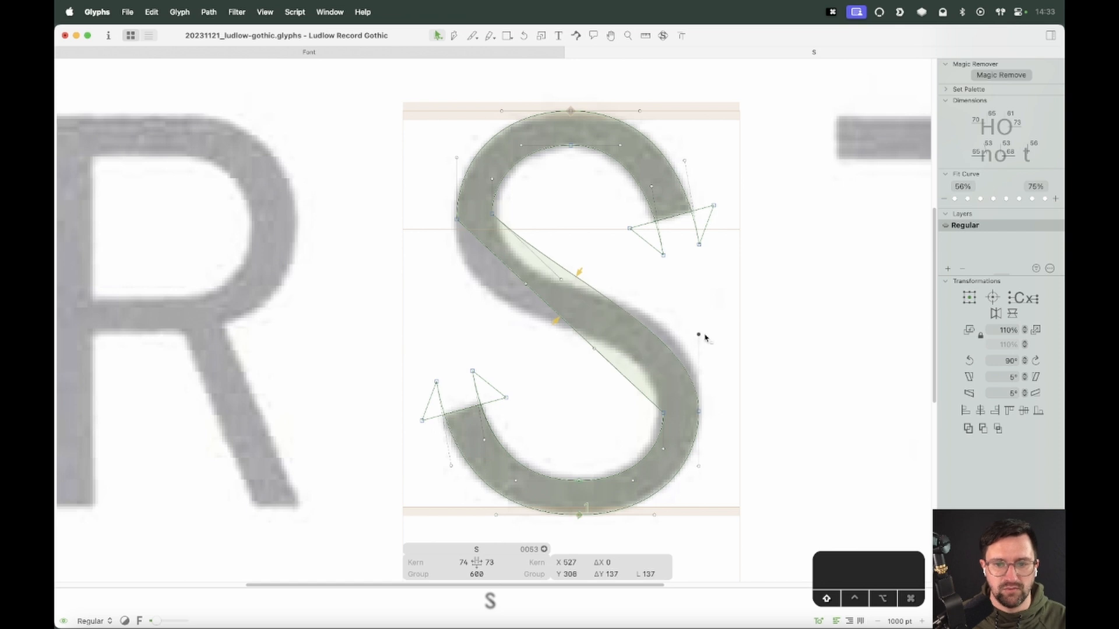
pyautogui.moveTo(595, 348); pyautogui.dragTo(661, 350)
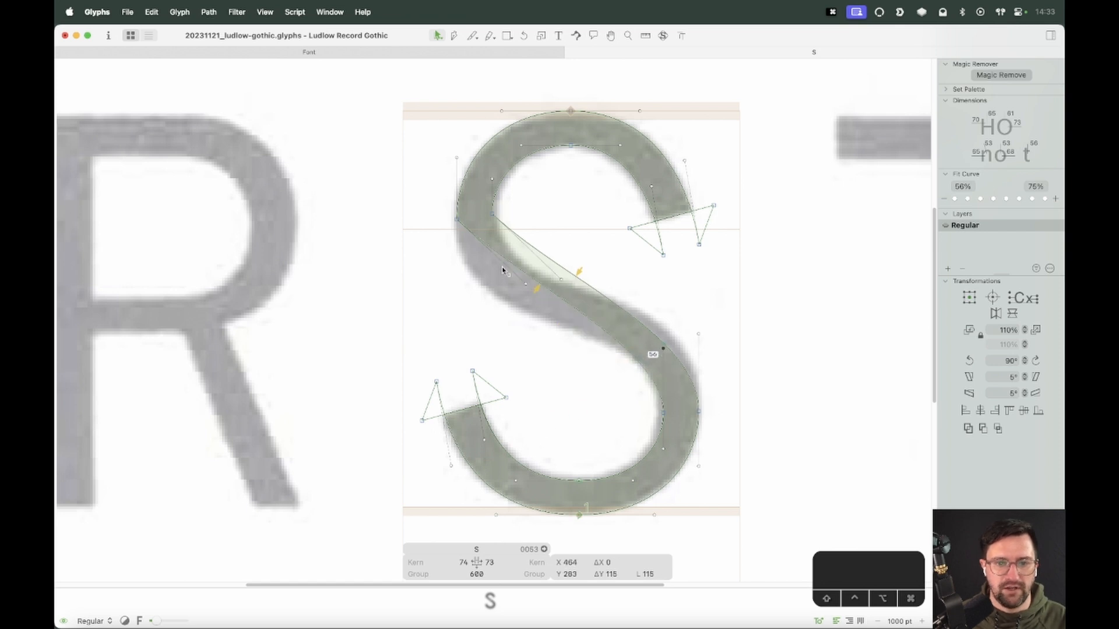
pyautogui.moveTo(527, 285); pyautogui.dragTo(458, 293)
pyautogui.moveTo(561, 280); pyautogui.dragTo(504, 274)
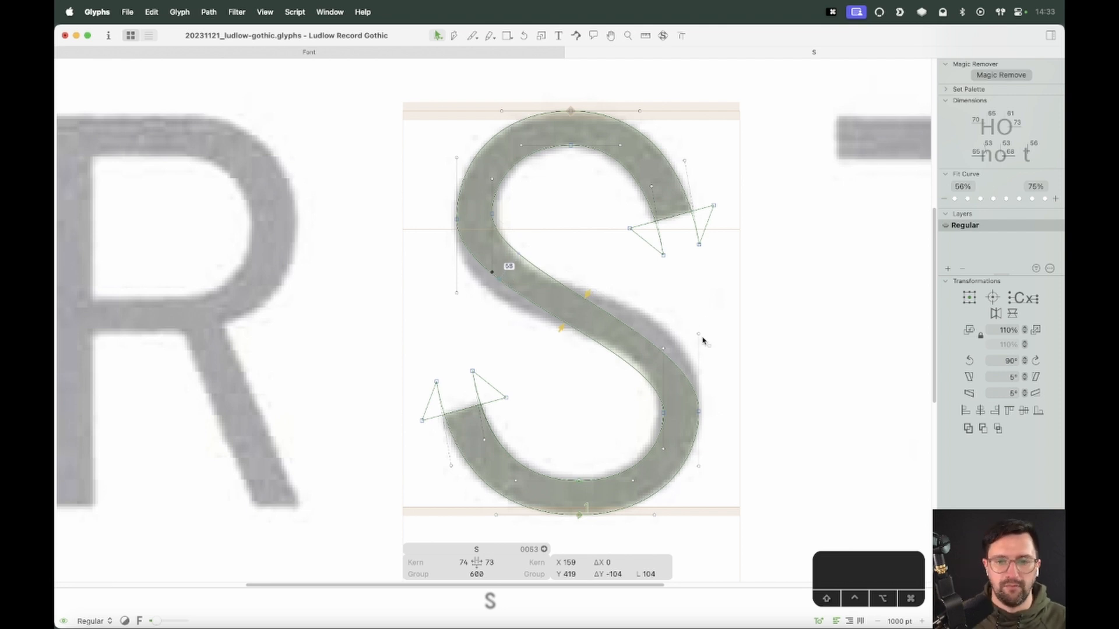
pyautogui.moveTo(700, 334); pyautogui.dragTo(700, 285)
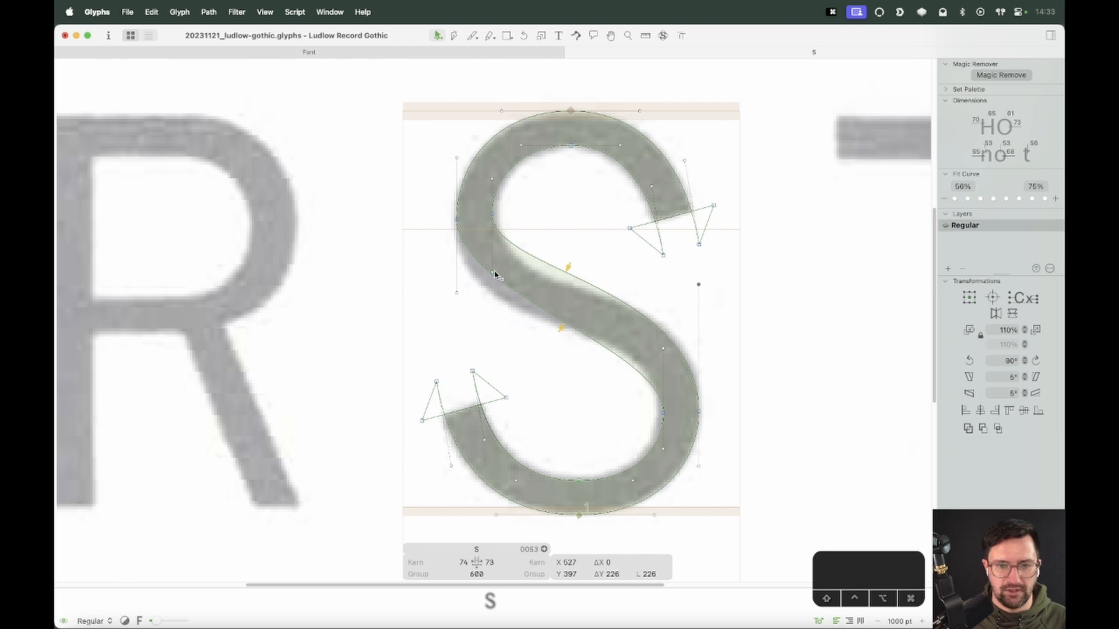
pyautogui.moveTo(494, 274); pyautogui.dragTo(491, 307)
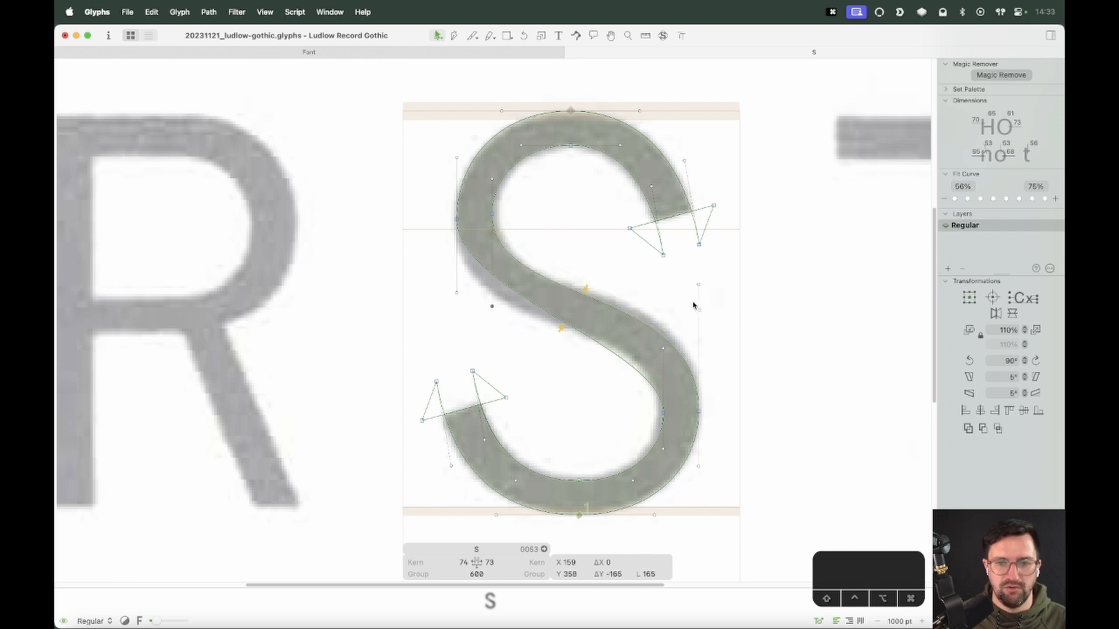
pyautogui.moveTo(699, 286); pyautogui.dragTo(701, 265)
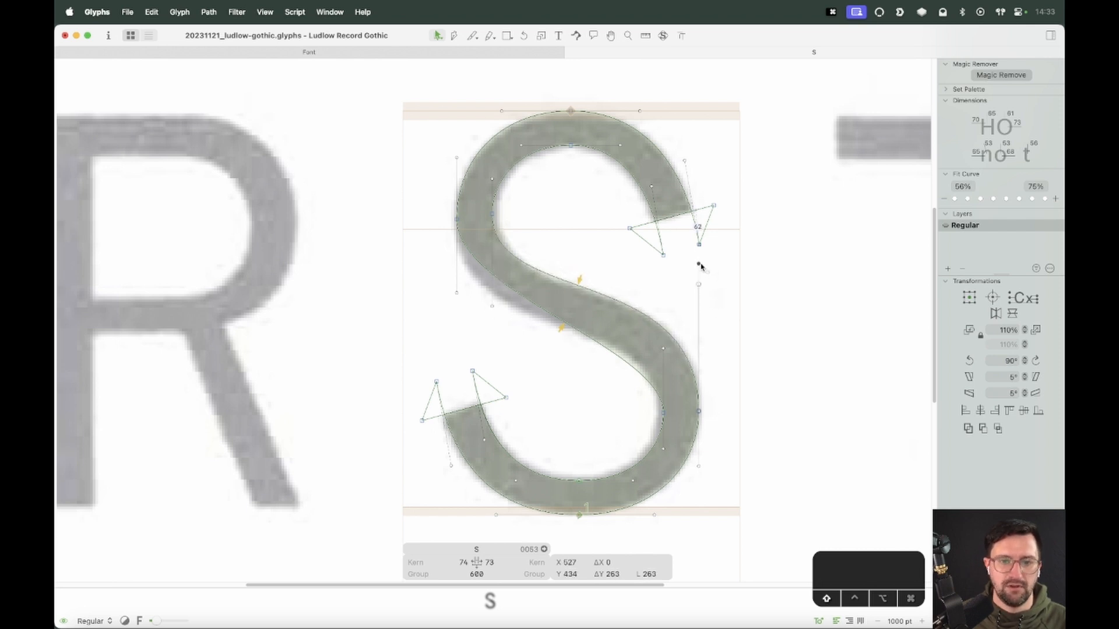
# Refine the spine curves' handles and nudge the right inner handle up to match the scanned S
pyautogui.click(493, 217)
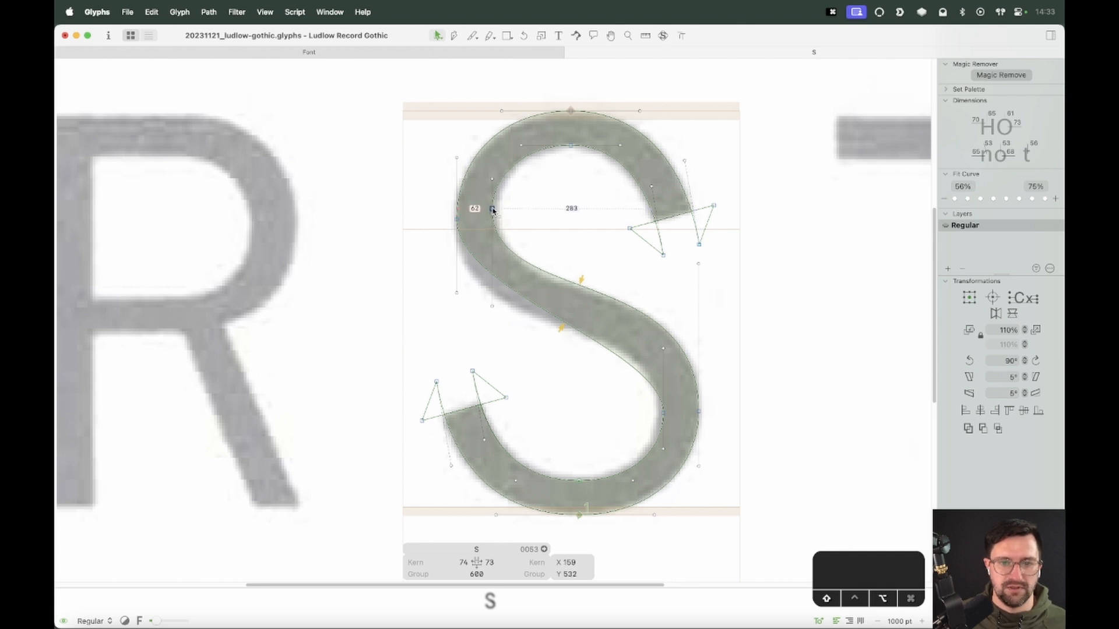
pyautogui.moveTo(507, 205); pyautogui.dragTo(424, 227)
pyautogui.press('Return')
pyautogui.click(537, 235)
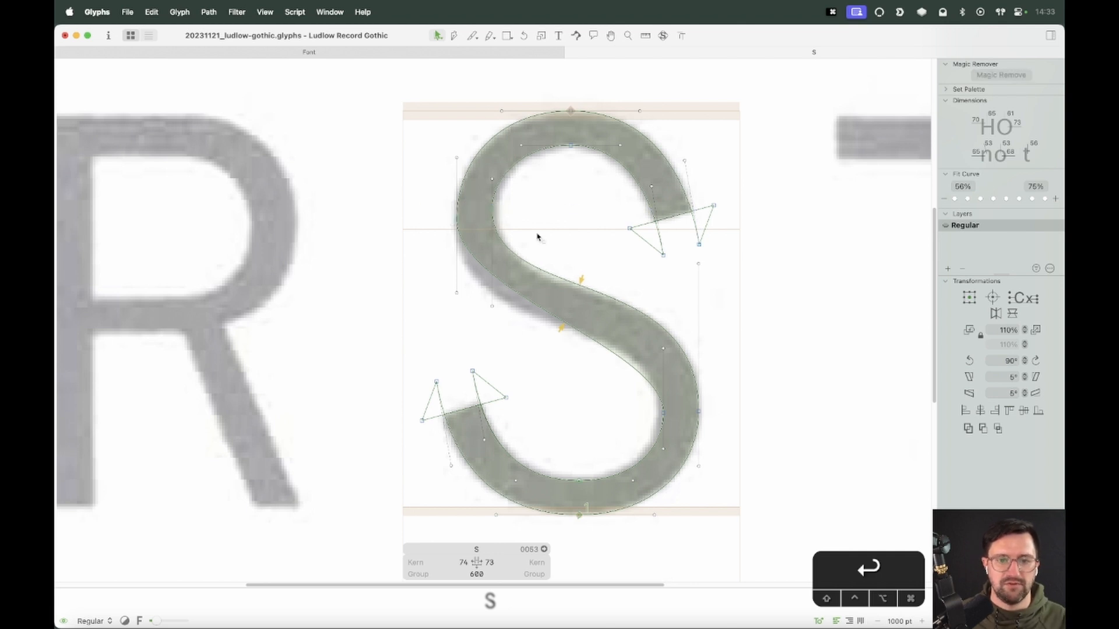
pyautogui.moveTo(492, 308); pyautogui.dragTo(456, 341)
pyautogui.click(538, 335)
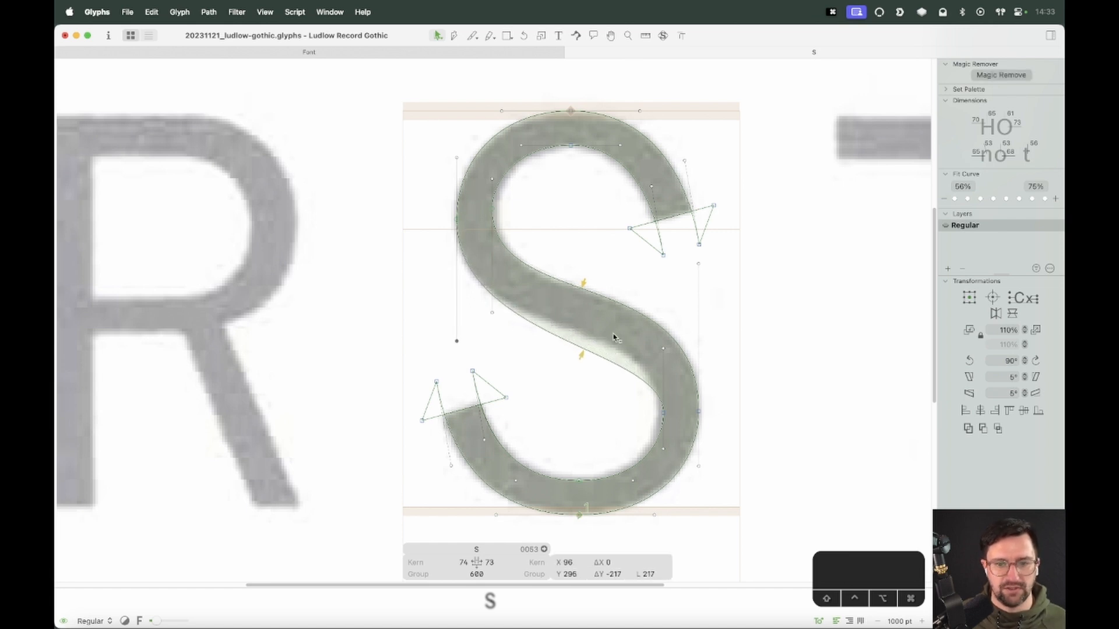
pyautogui.moveTo(662, 352); pyautogui.dragTo(664, 316)
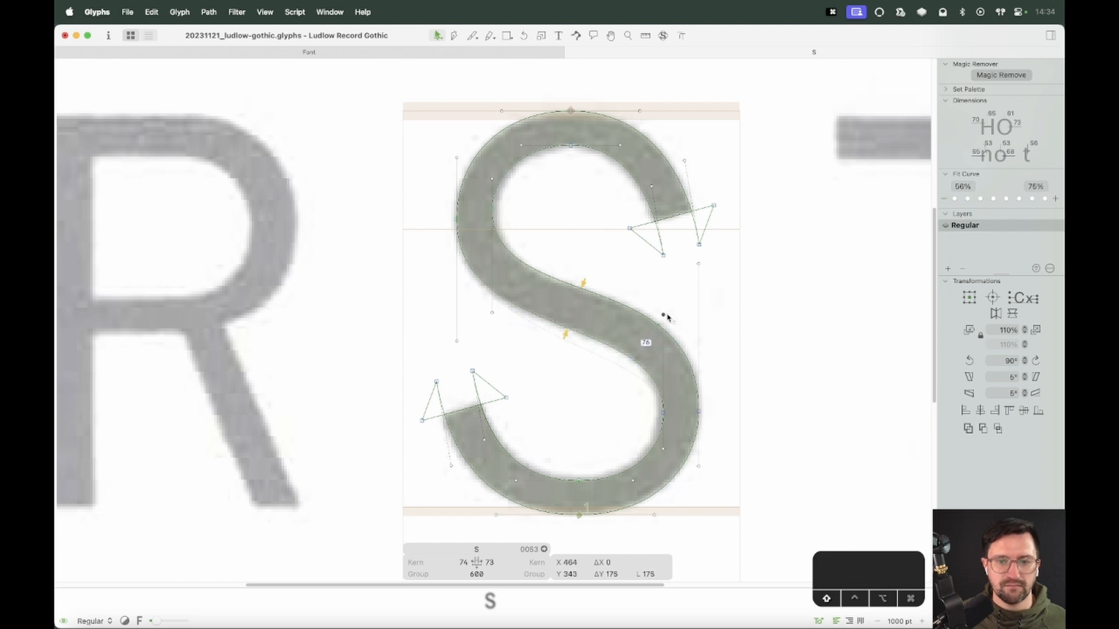
pyautogui.moveTo(457, 342); pyautogui.dragTo(456, 347)
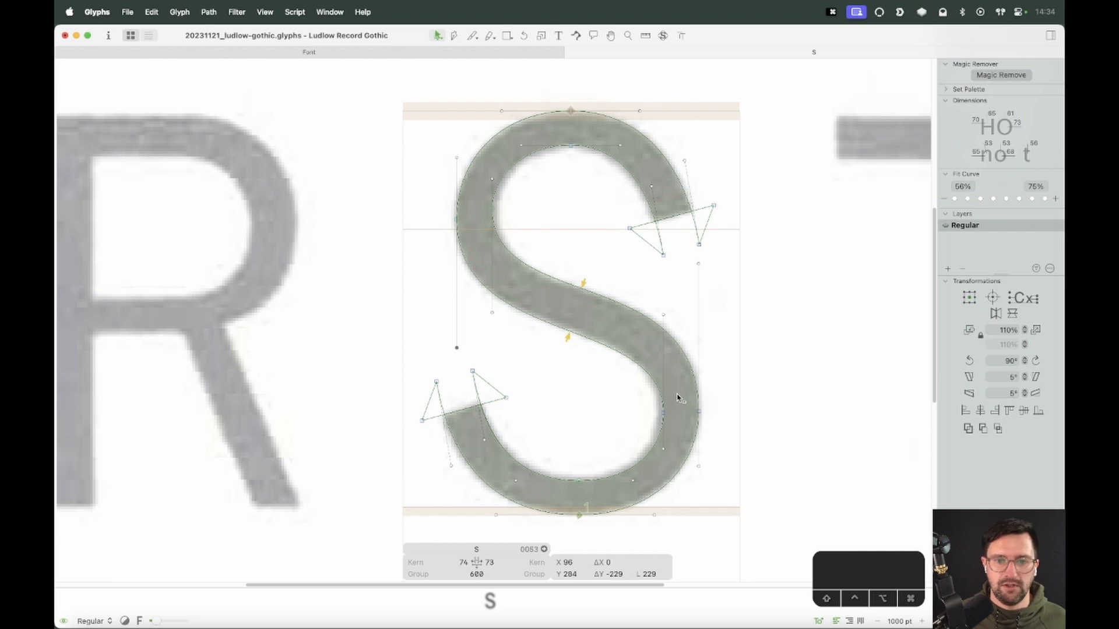
pyautogui.click(663, 314)
pyautogui.hotkey('shift', 'Up')
pyautogui.click(626, 279)
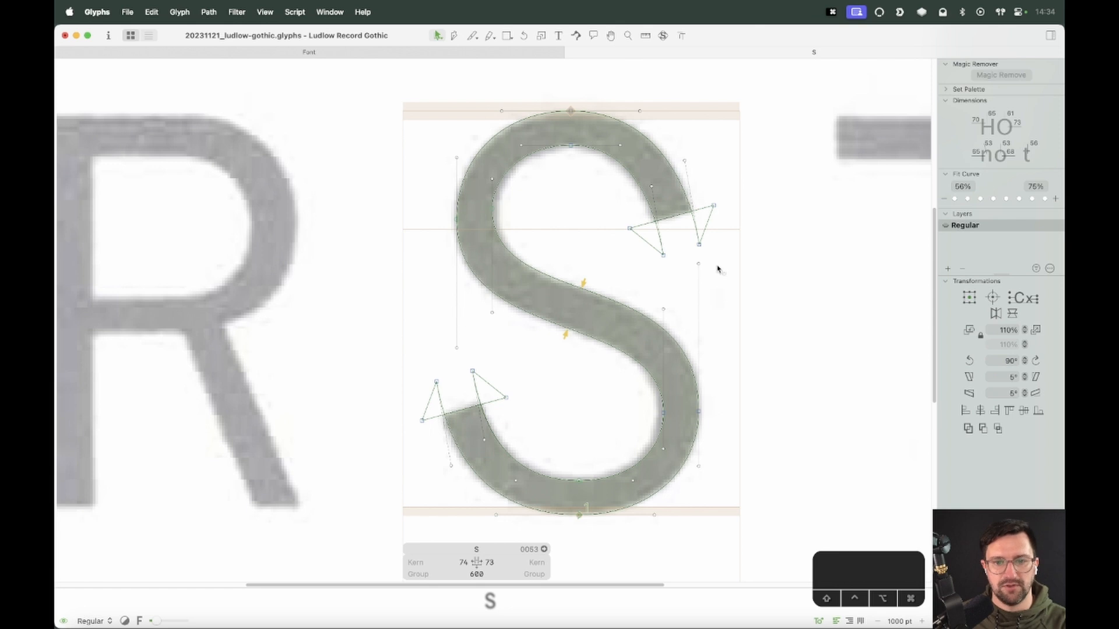
# Nudge the lower bowl's outer right node 10 units right, previewing the fill and trying undo and redo
pyautogui.press('space')
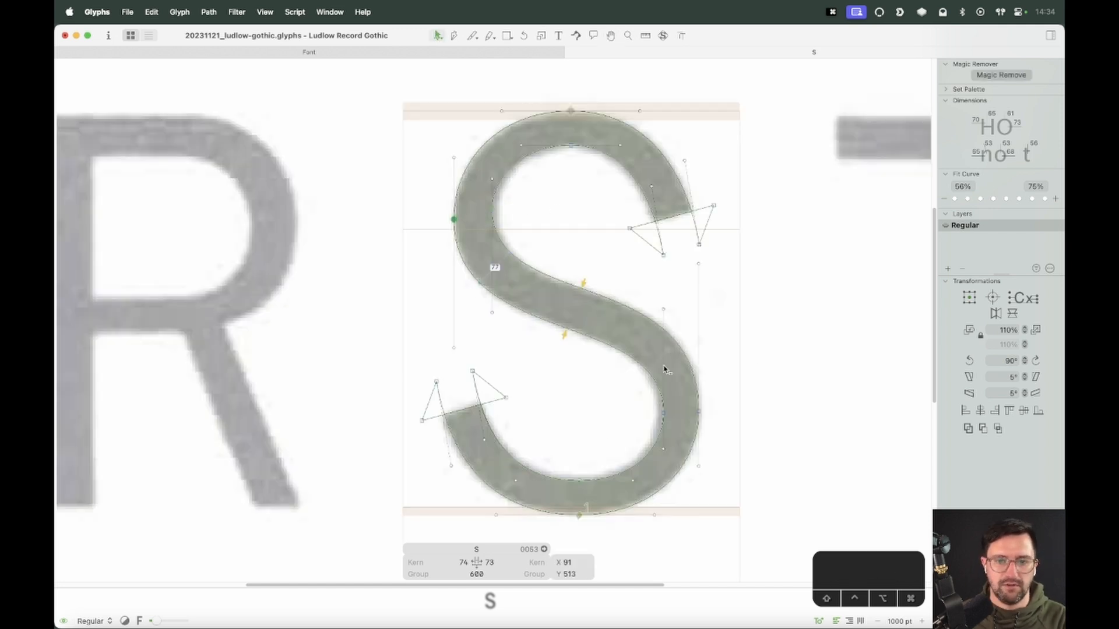
pyautogui.hotkey('shift', 'Right')
pyautogui.press('space')
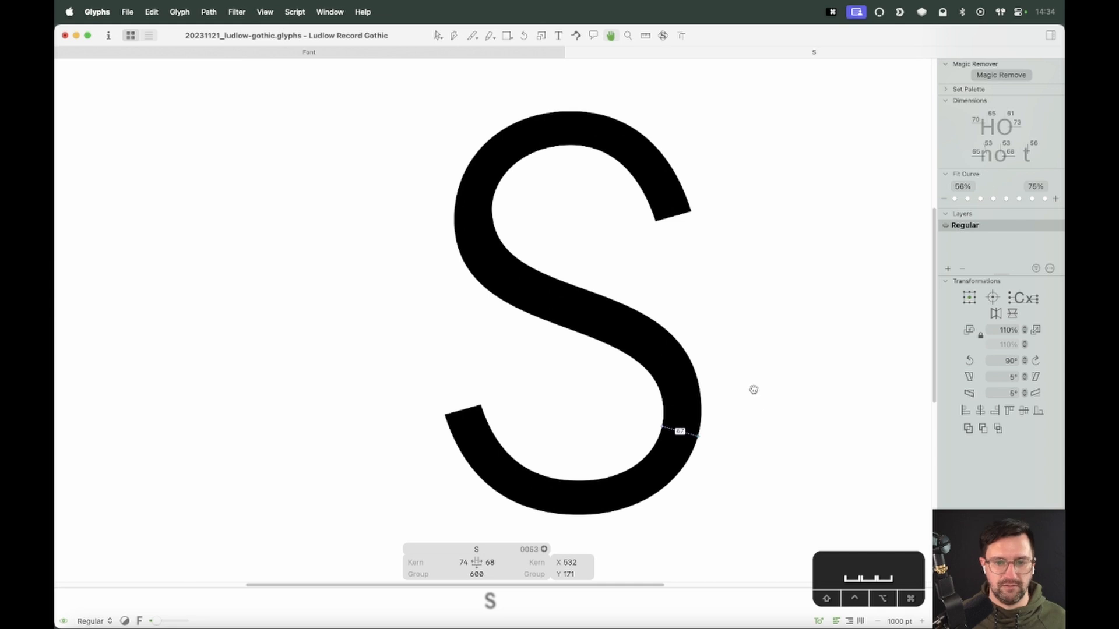
pyautogui.press('super+z')
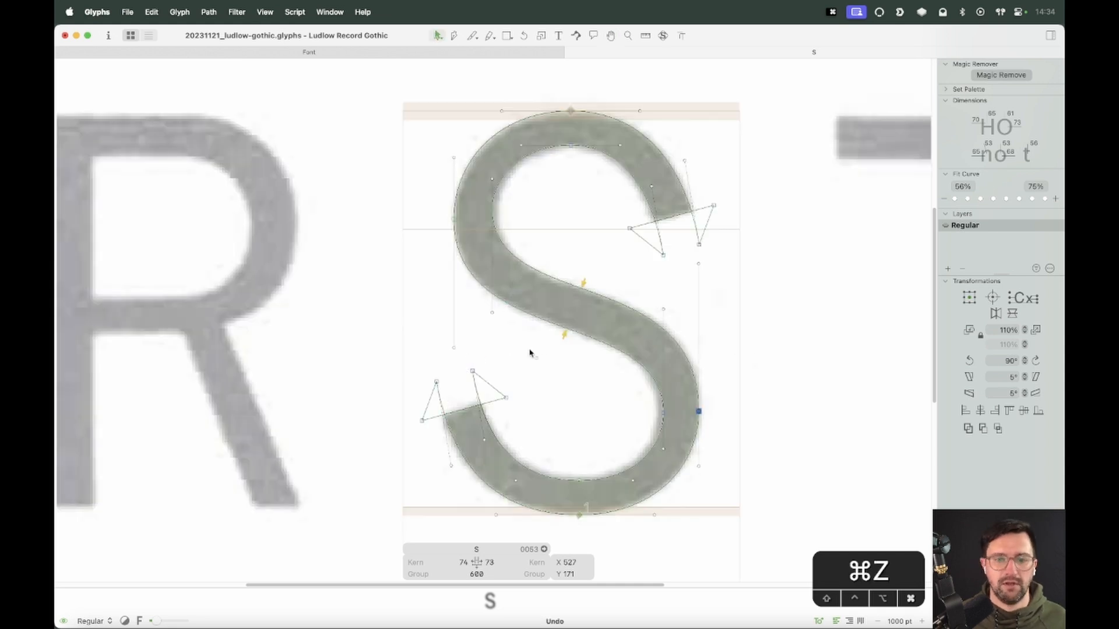
pyautogui.press('space')
pyautogui.press('super+z')
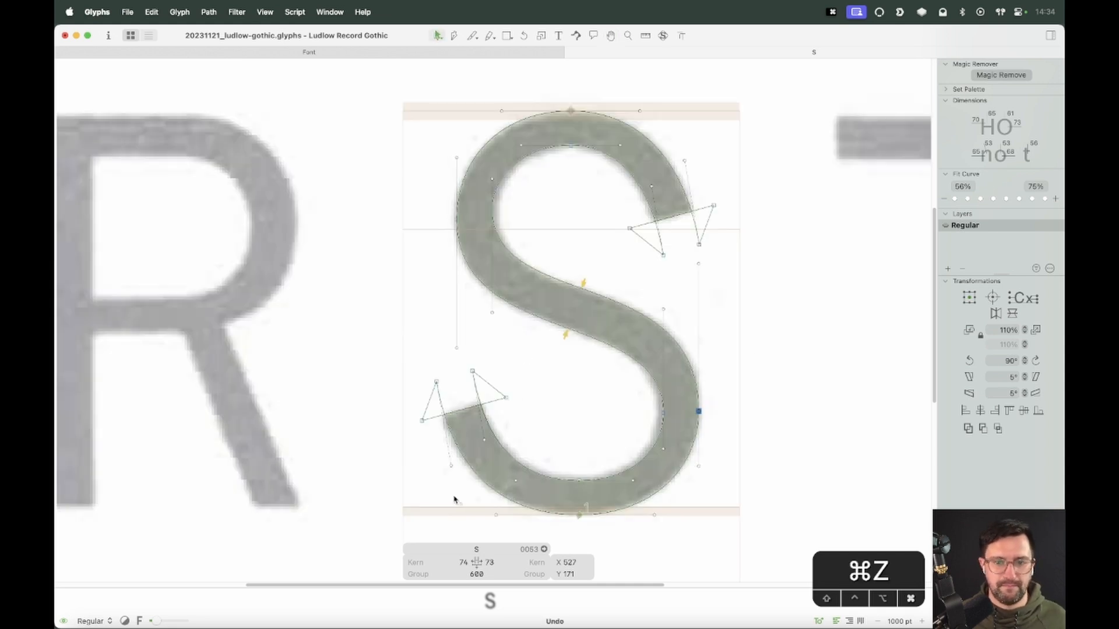
pyautogui.press('shift+super+z')
pyautogui.press('Return')
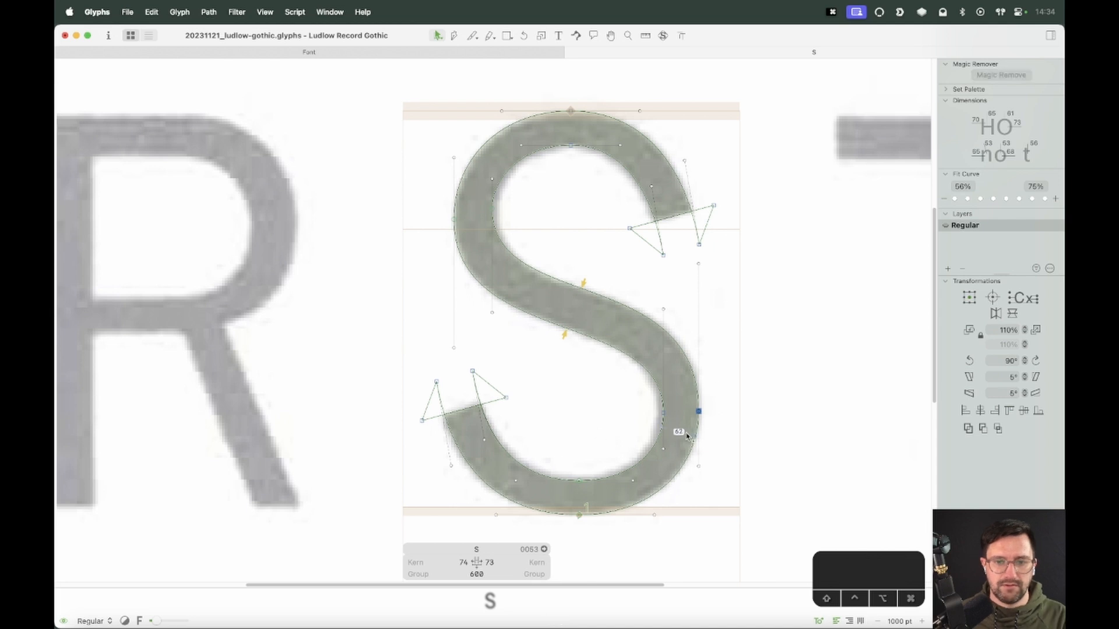
pyautogui.hotkey('shift', 'Right')
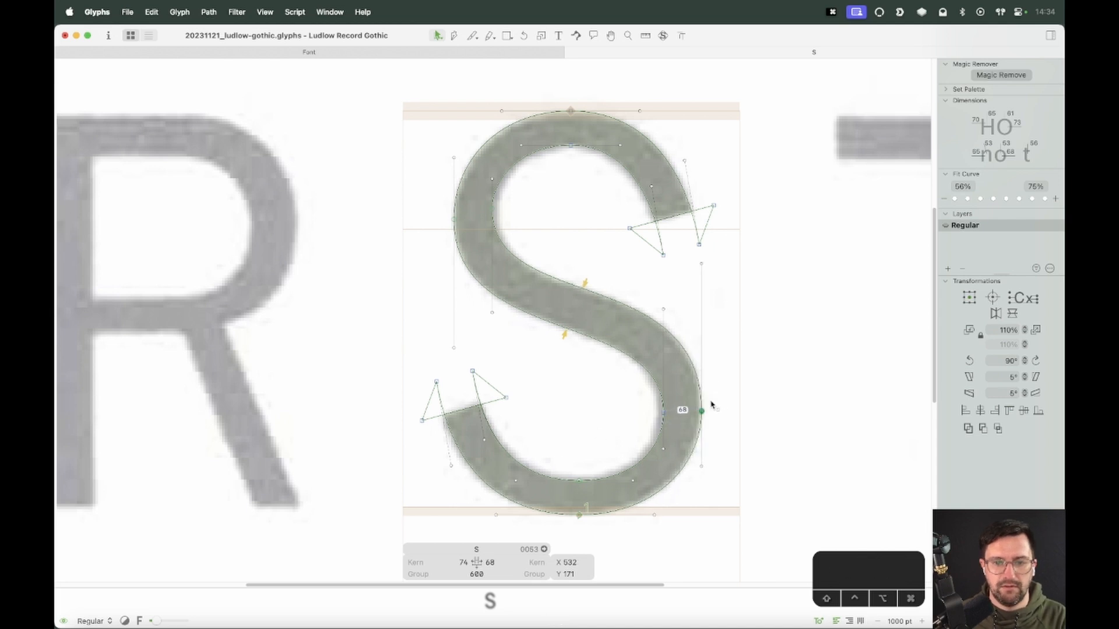
# Shorten the handle below the upper bowl's left inner node to about 170 units to match the scan
pyautogui.click(476, 218)
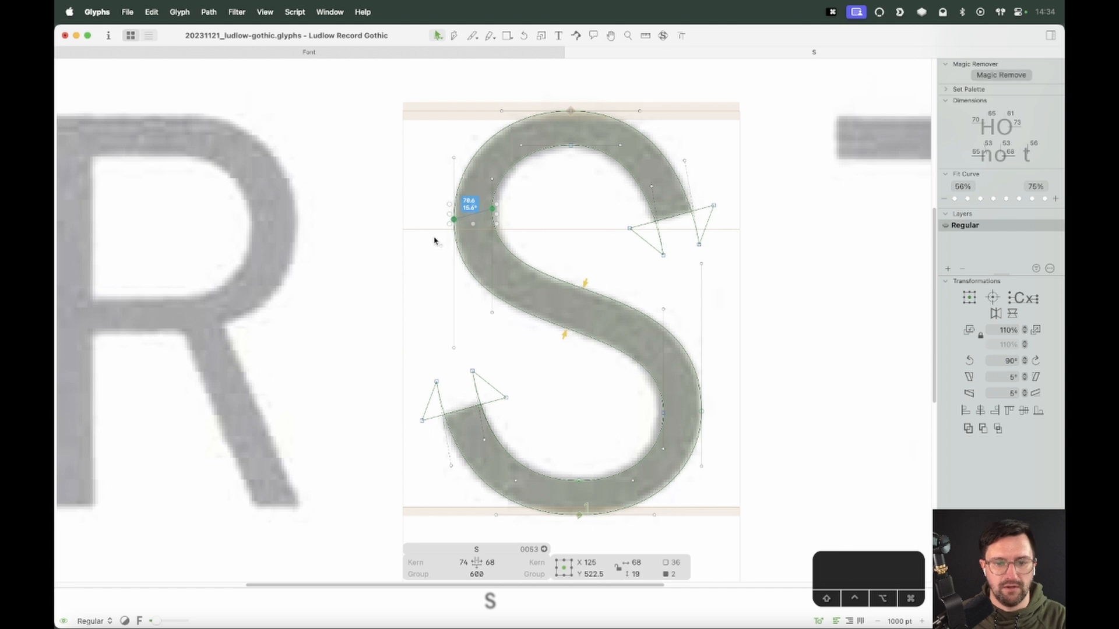
pyautogui.click(536, 364)
pyautogui.press('space')
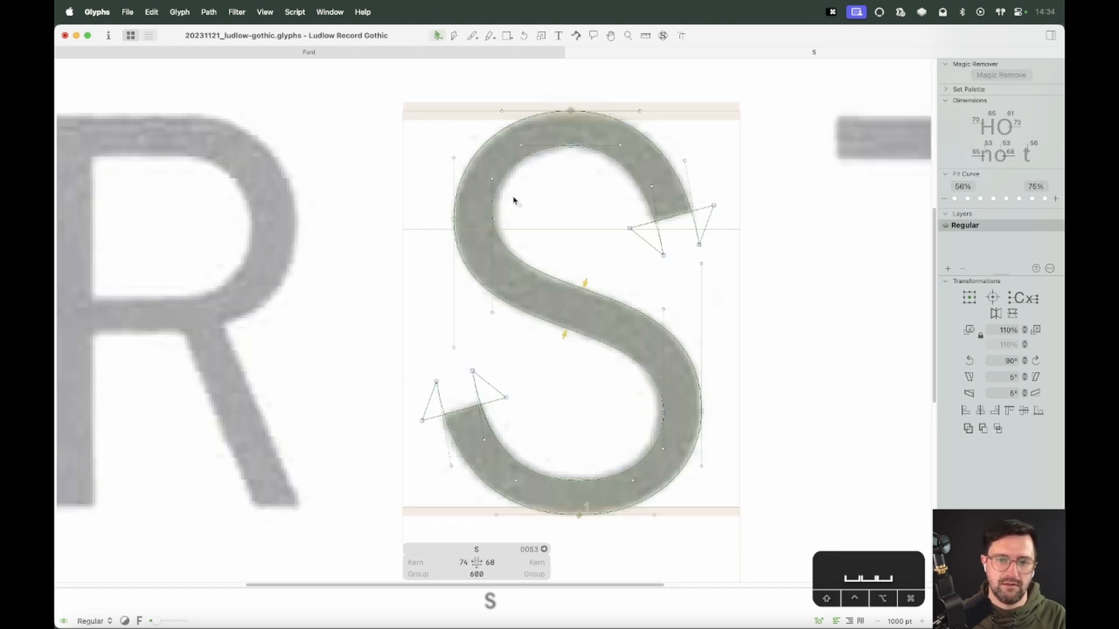
pyautogui.press('space')
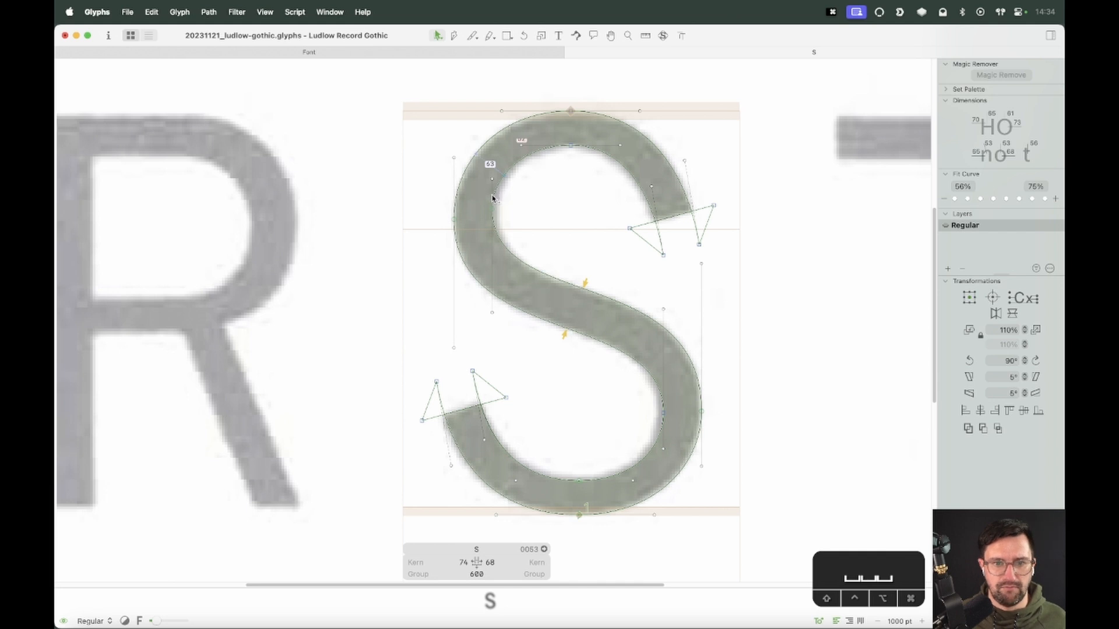
pyautogui.press('space')
pyautogui.hotkey('shift', 'space')
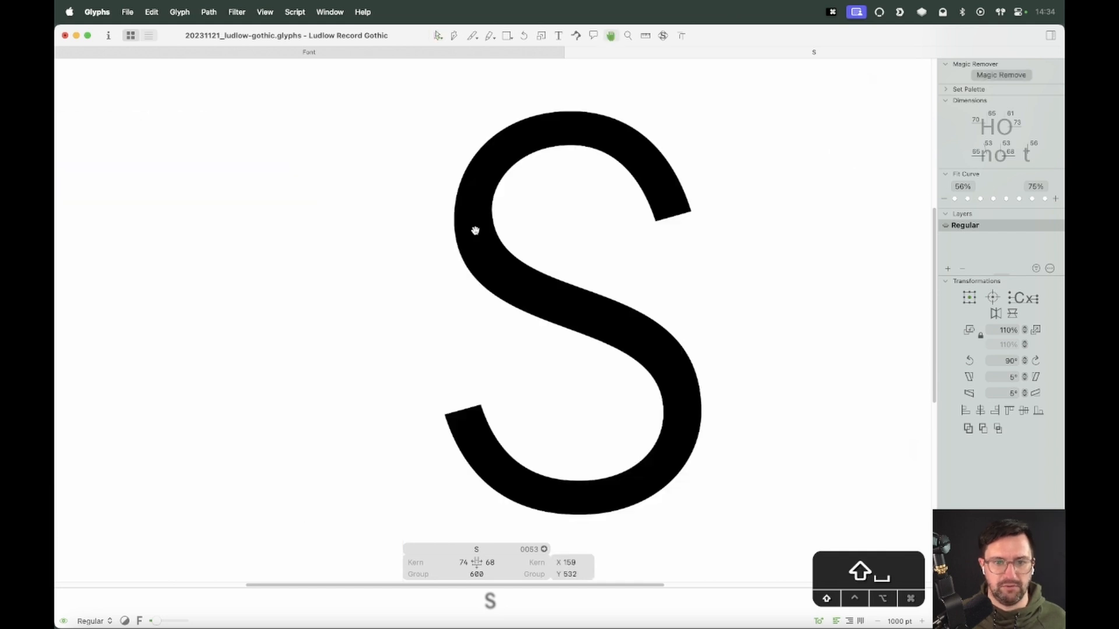
pyautogui.keyDown('shift'); pyautogui.click(474, 231); pyautogui.keyUp('shift')
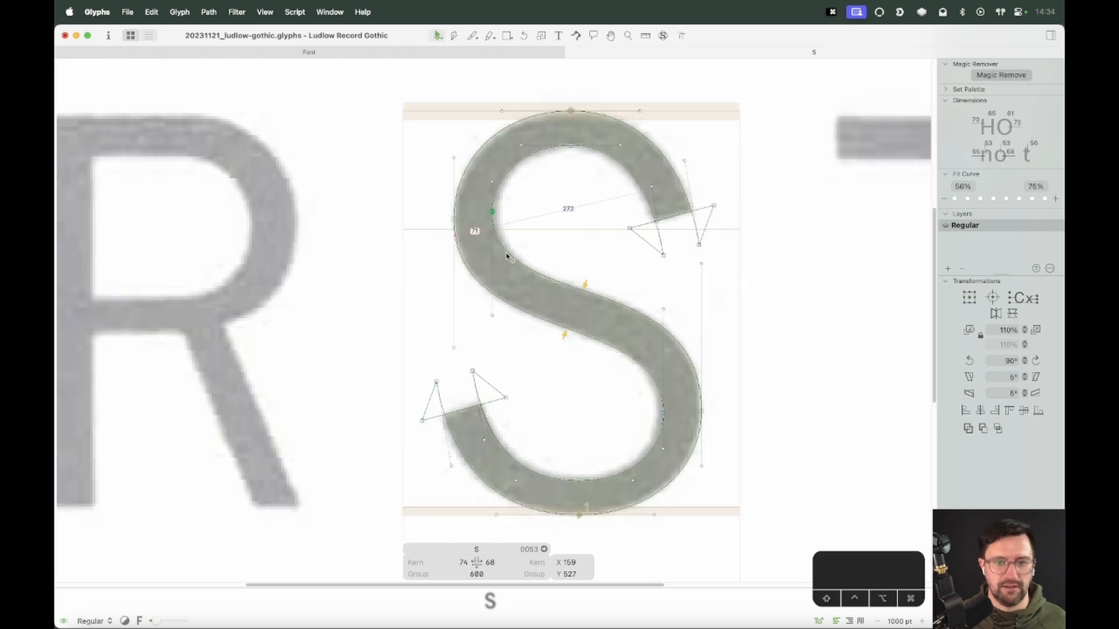
pyautogui.moveTo(482, 304); pyautogui.dragTo(497, 348)
pyautogui.hotkey('shift', 'Up')
pyautogui.hotkey('shift', 'Up')
pyautogui.hotkey('shift', 'Up')
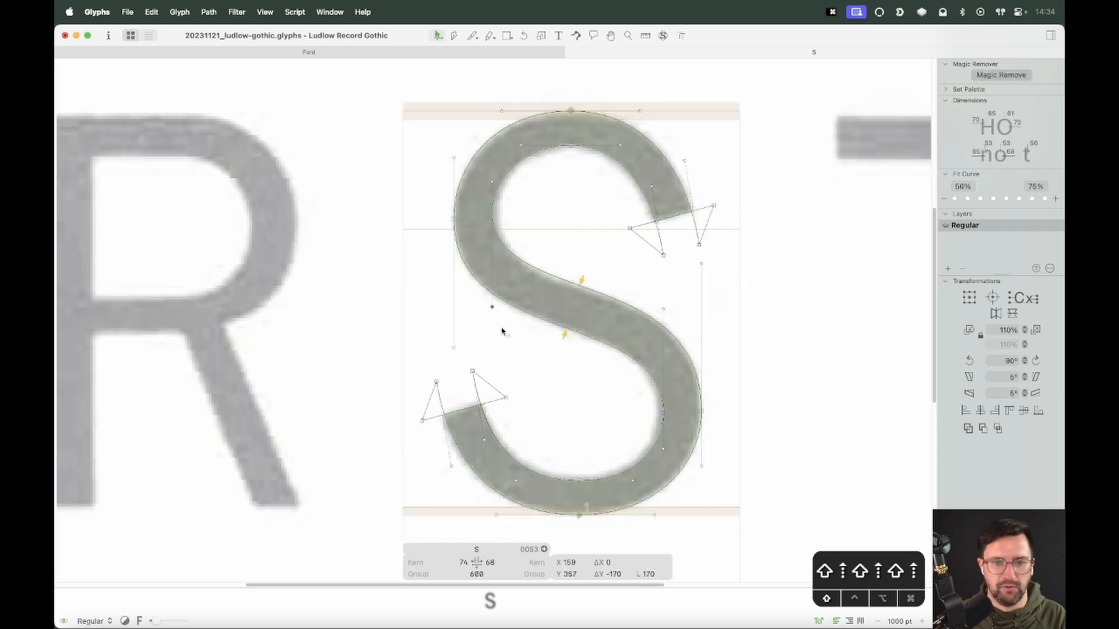
pyautogui.hotkey('shift', 'Down')
pyautogui.click(492, 213)
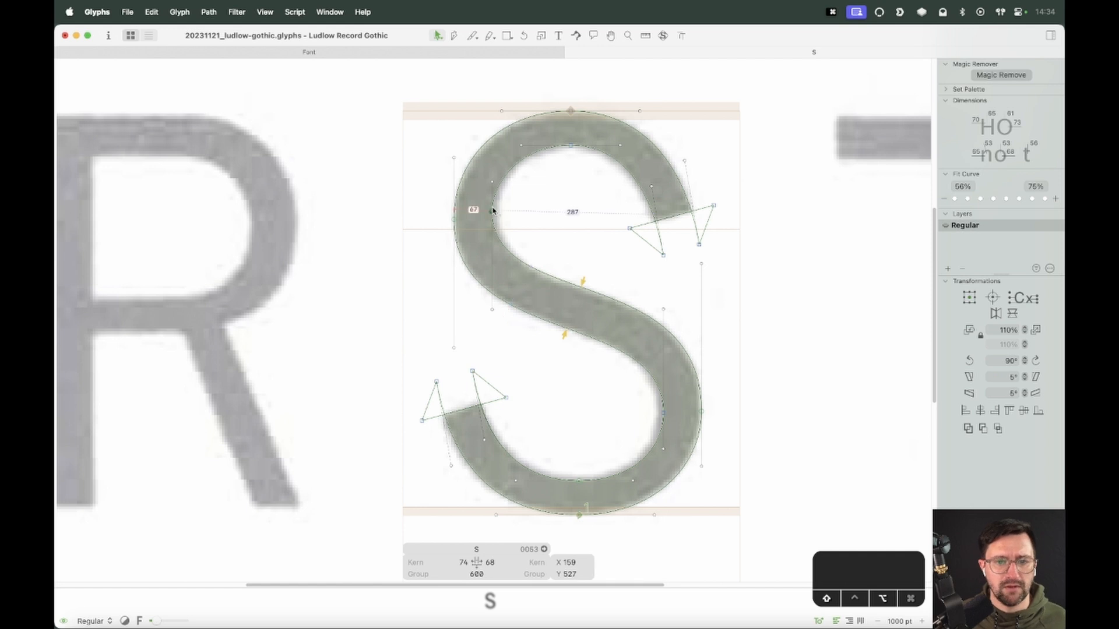
pyautogui.press('Up')
pyautogui.press('super+z')
# Check the upper bowl's left stroke thickness against the filled preview
pyautogui.keyDown('shift'); pyautogui.click(524, 206); pyautogui.keyUp('shift')
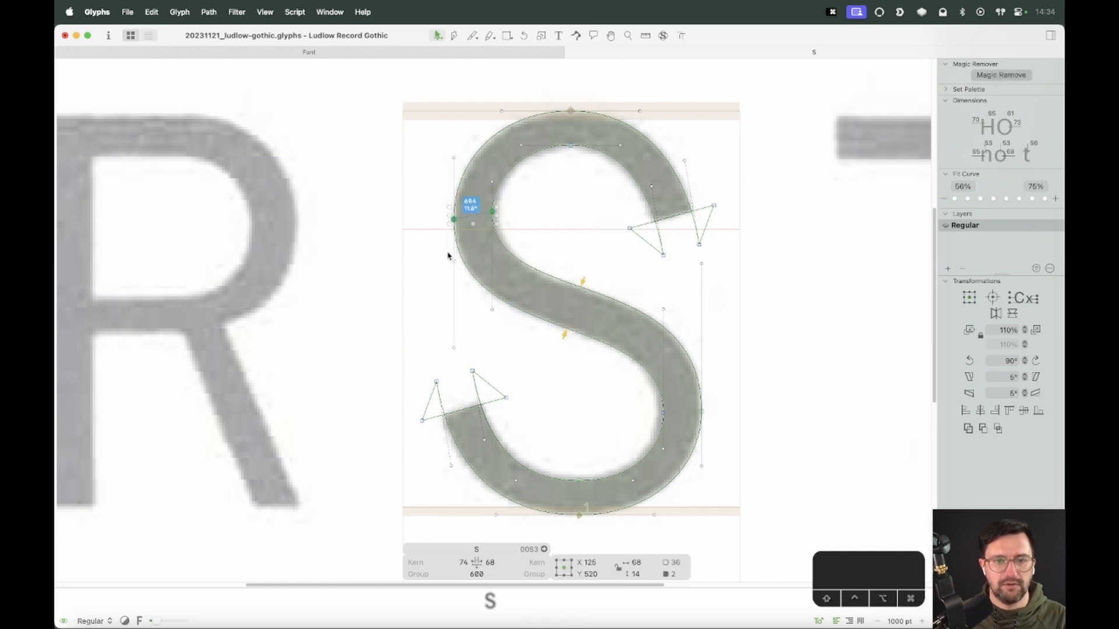
pyautogui.press('space')
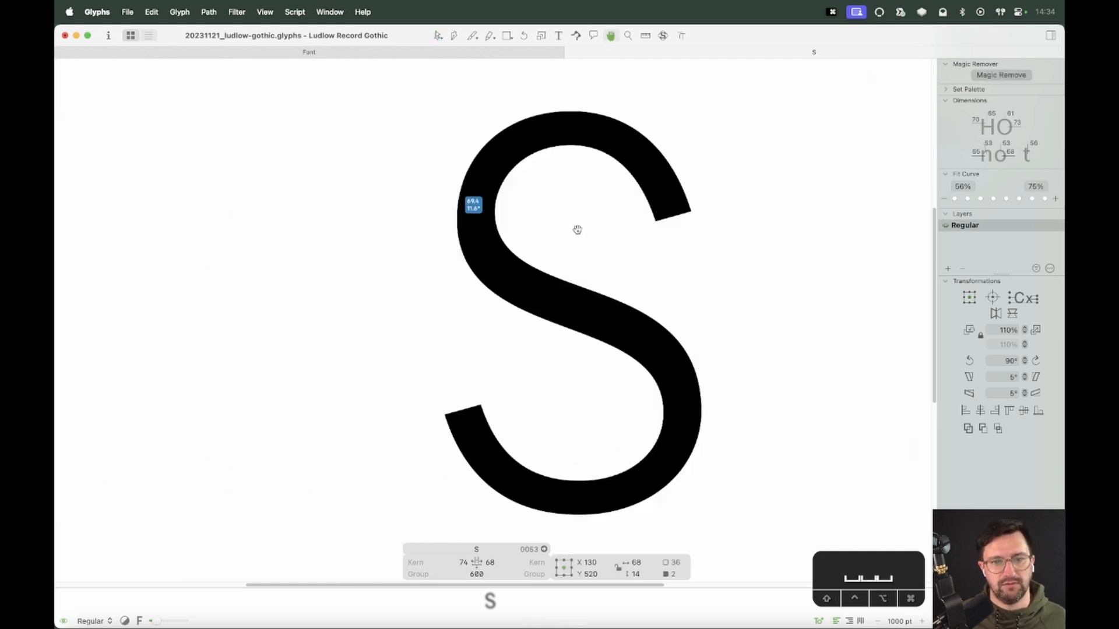
pyautogui.click(576, 225)
pyautogui.press('space')
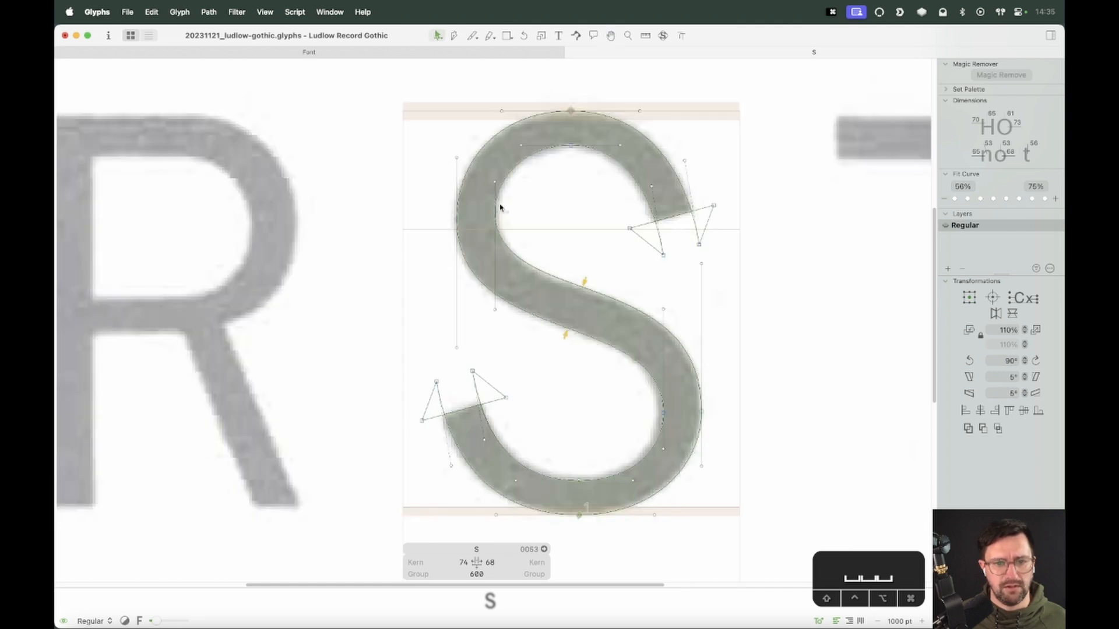
pyautogui.moveTo(508, 202); pyautogui.dragTo(429, 229)
pyautogui.click(510, 214)
pyautogui.press('space')
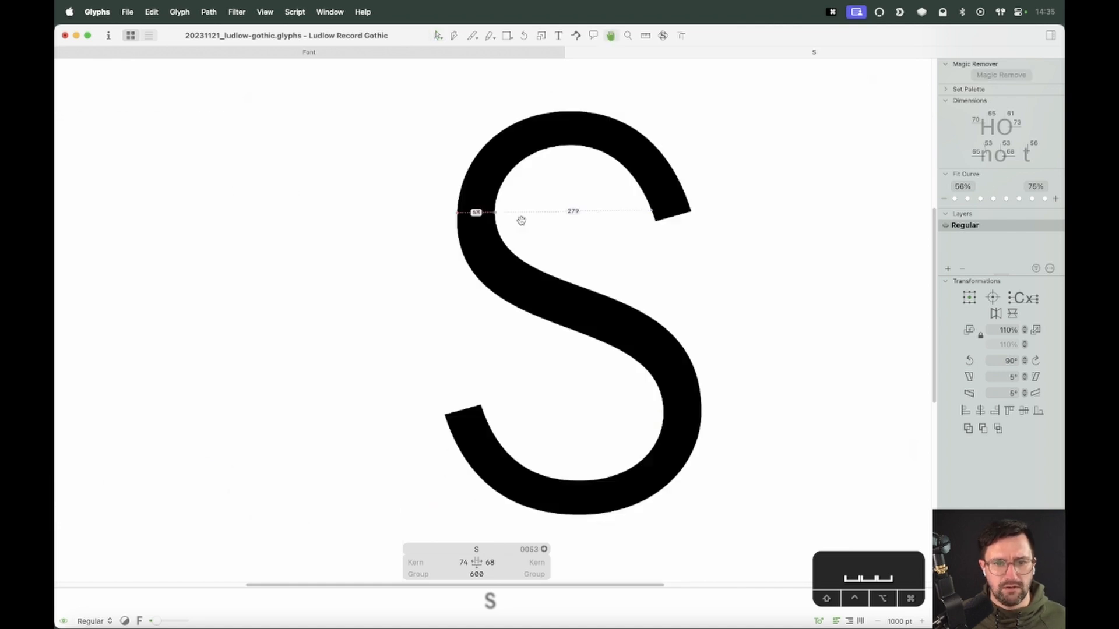
# Fine-tune the upper spine curve's left handle, comparing it with the filled preview
pyautogui.click(495, 309)
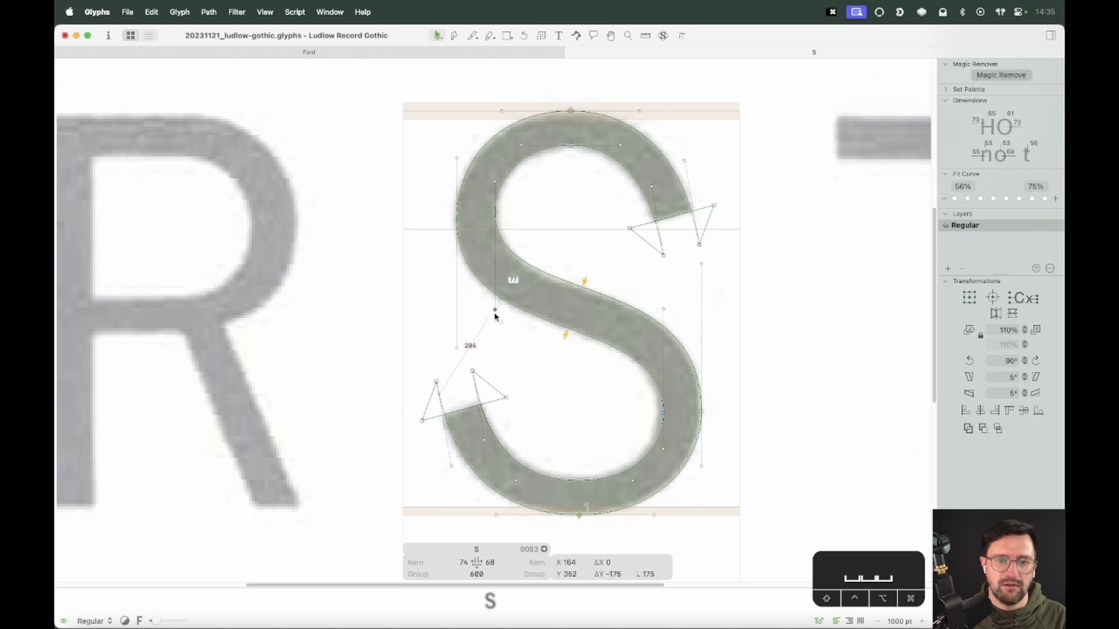
pyautogui.press('shift')
pyautogui.press('shift')
pyautogui.press('shift')
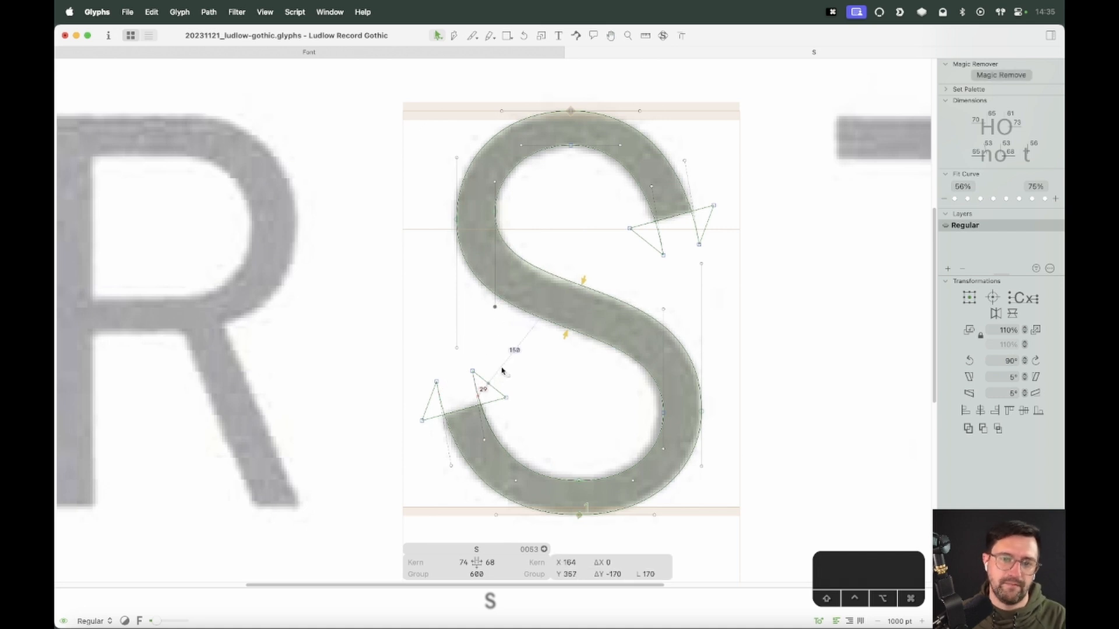
pyautogui.click(569, 359)
pyautogui.press('space')
pyautogui.press('space')
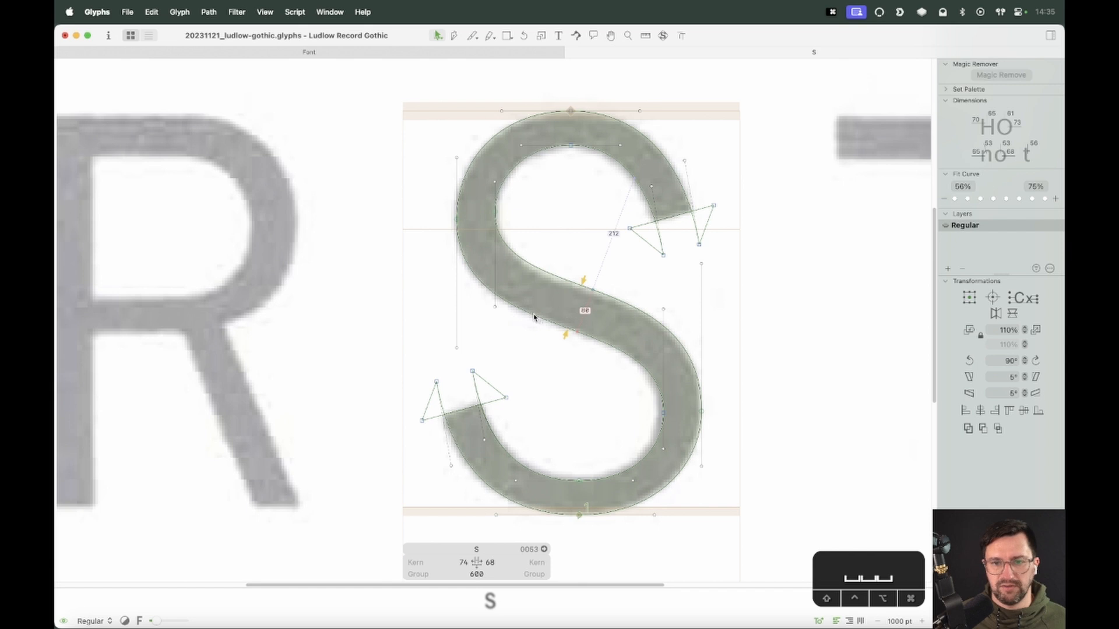
pyautogui.click(495, 307)
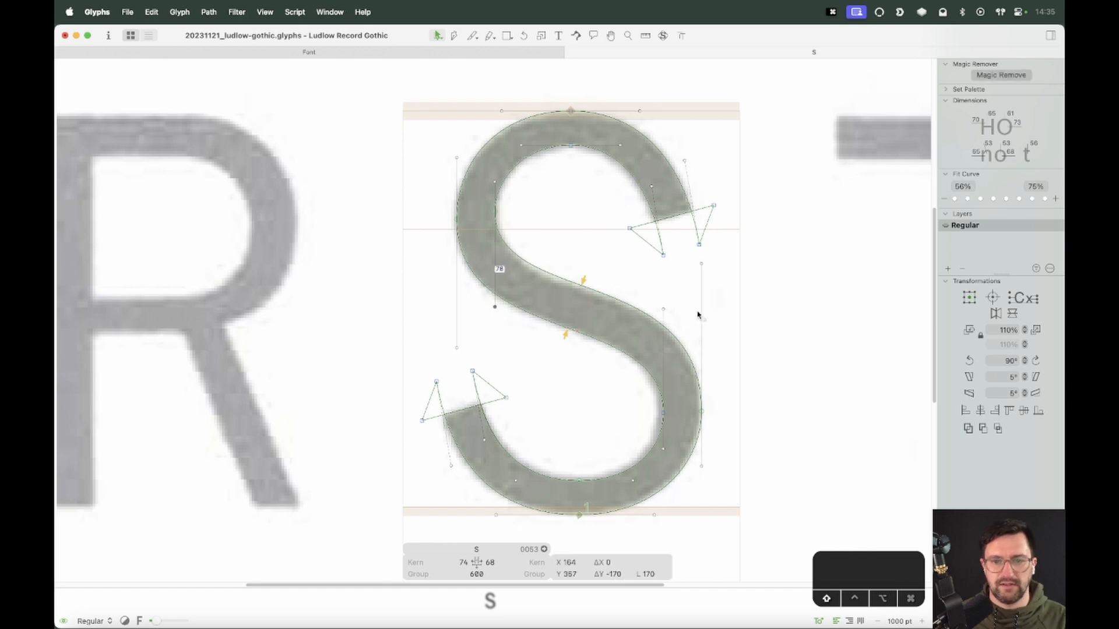
pyautogui.keyDown('shift'); pyautogui.click(703, 265); pyautogui.keyUp('shift')
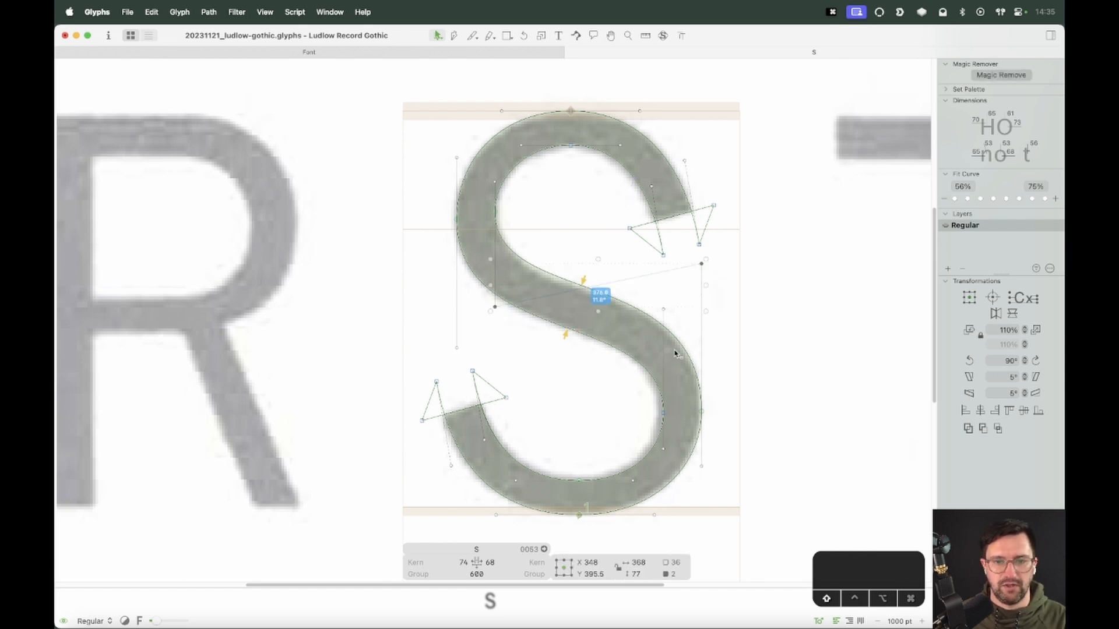
pyautogui.click(580, 310)
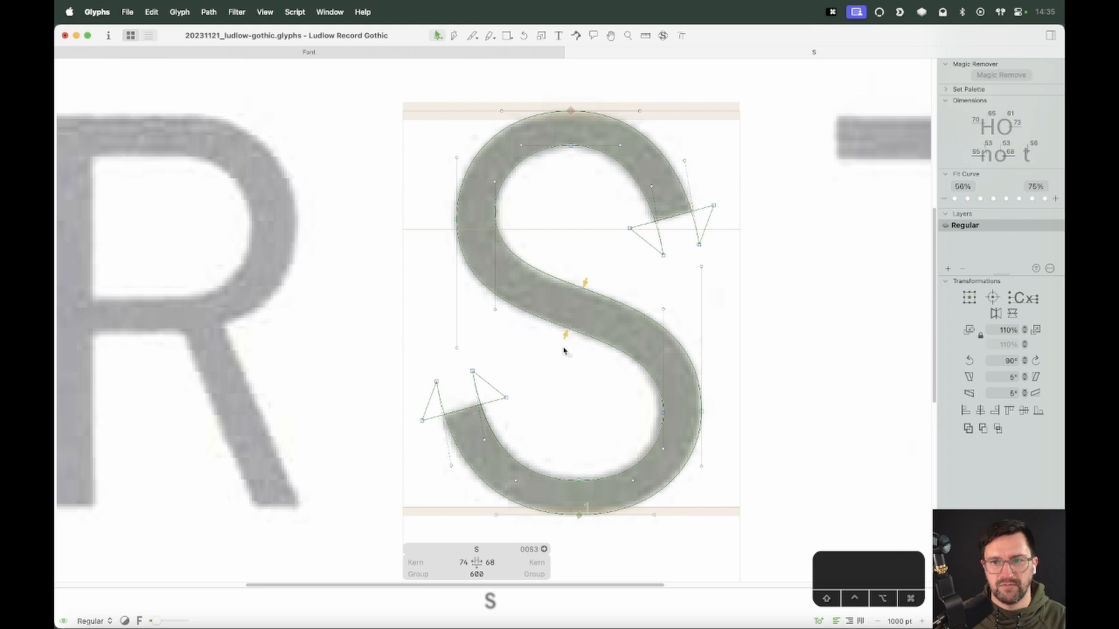
# Preview the S beside a V in the edit text, then return to the single S
pyautogui.press('super+minus')
pyautogui.write('tV')
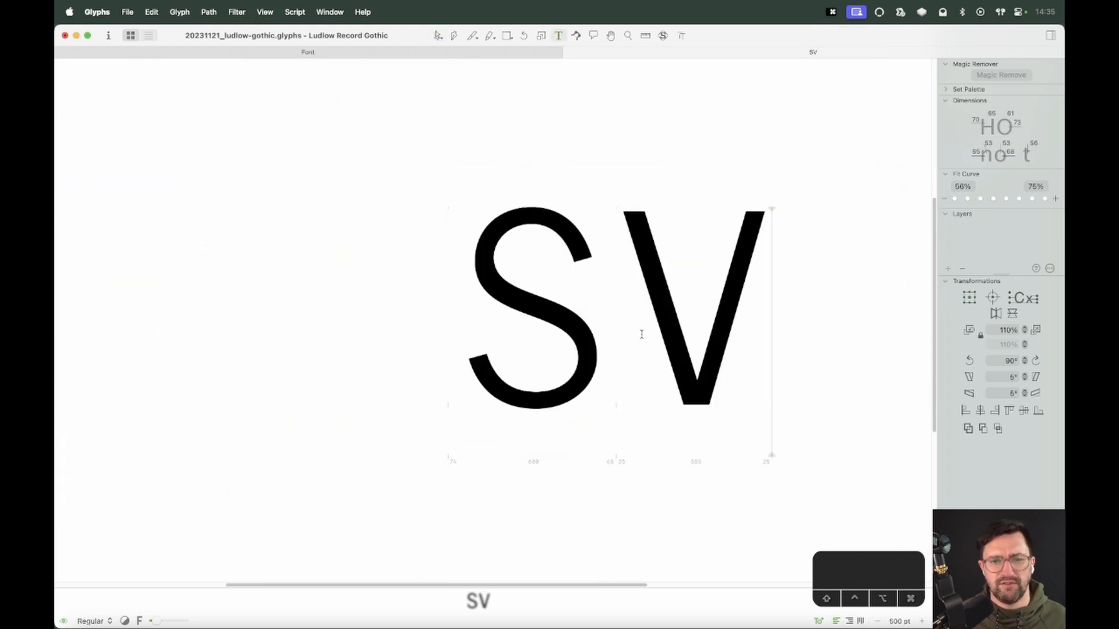
pyautogui.press('Escape')
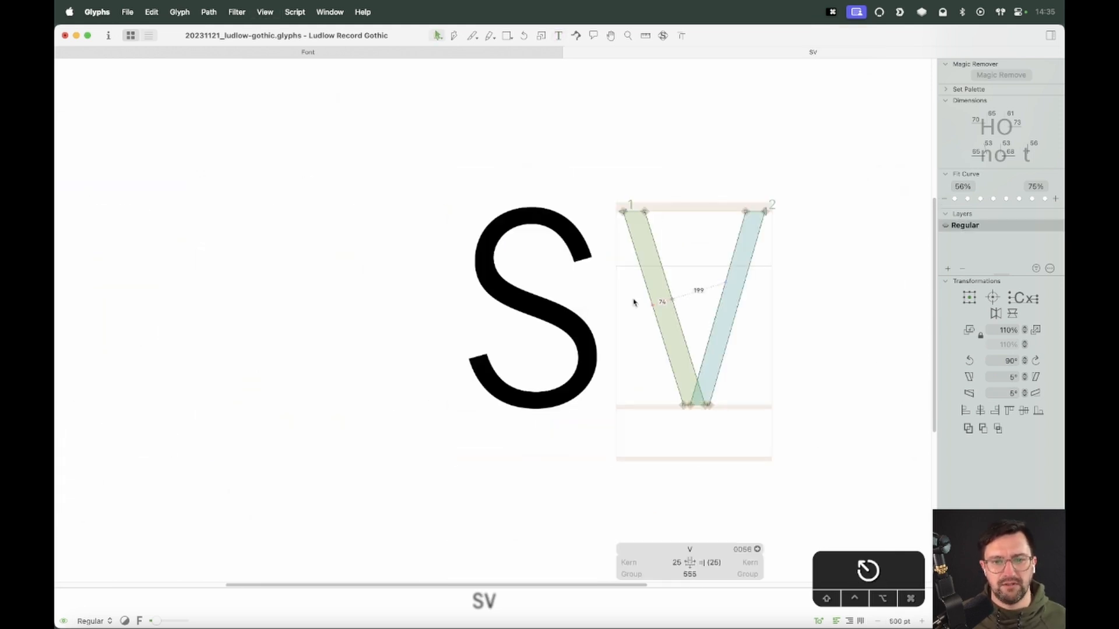
pyautogui.press('t')
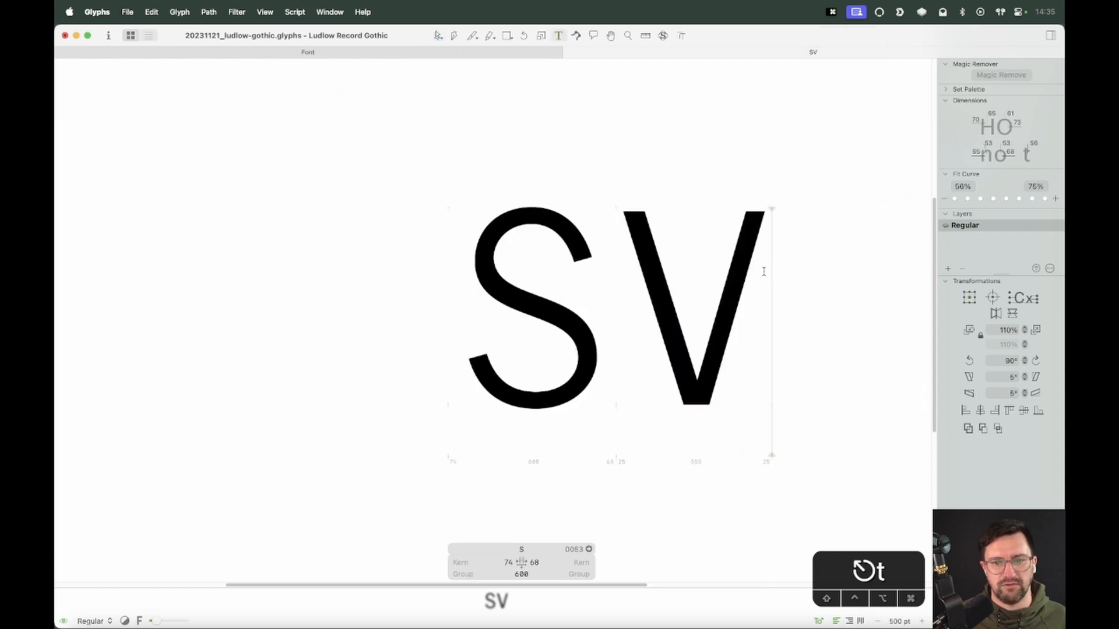
pyautogui.press('BackSpace')
pyautogui.press('Escape')
pyautogui.press('z')
pyautogui.moveTo(652, 164); pyautogui.dragTo(403, 452)
pyautogui.press('v')
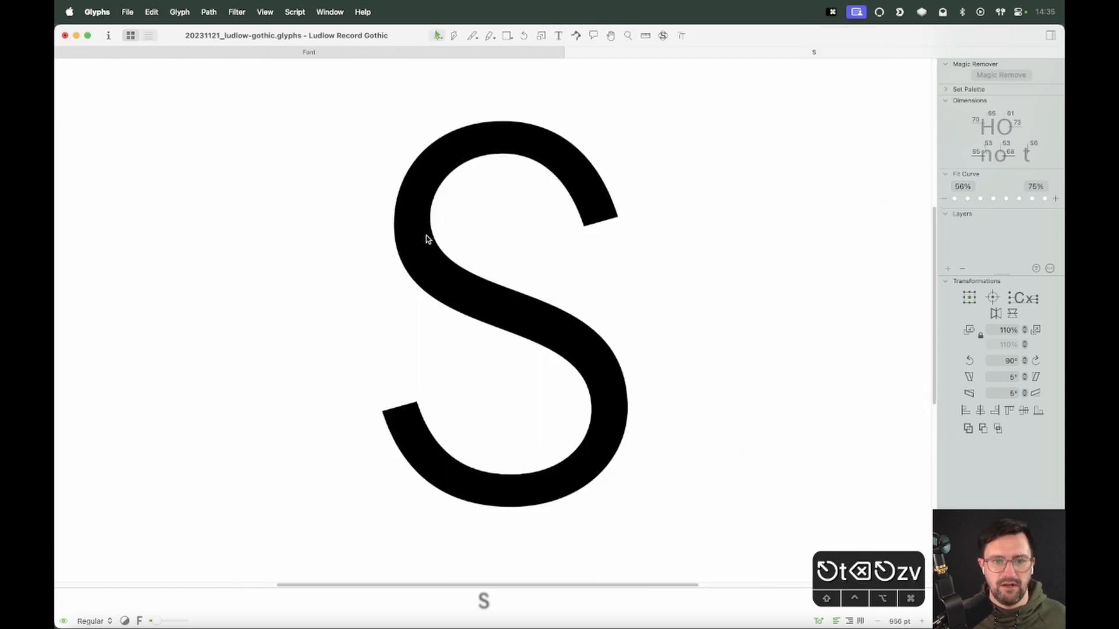
# Show the reference overlay and nudge the upper bowl's left outer node down along its curve
pyautogui.click(662, 37)
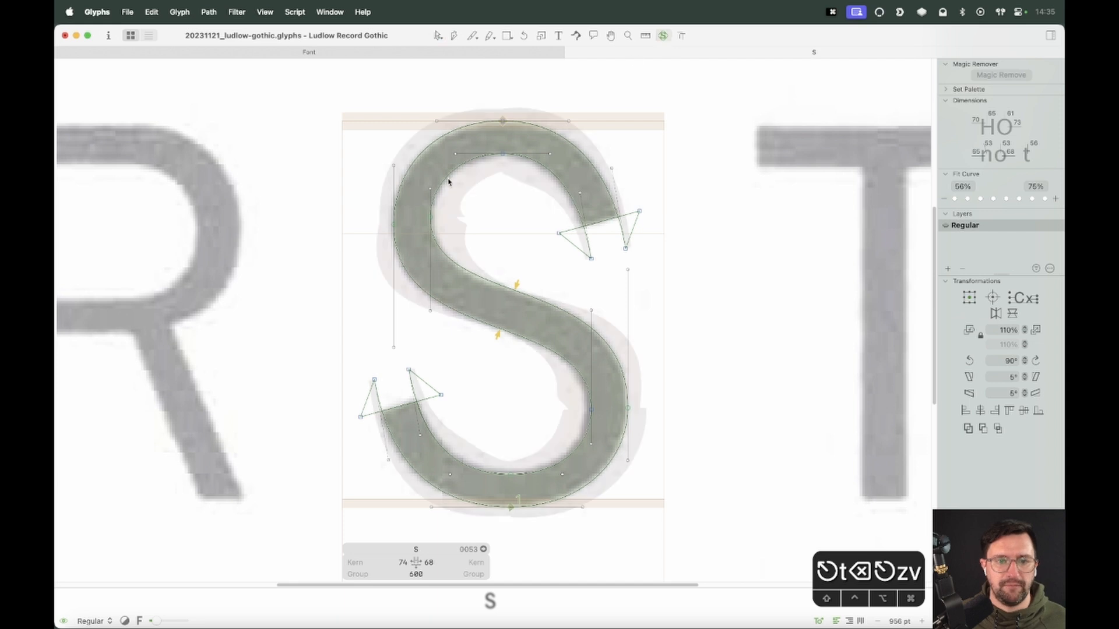
pyautogui.press('super+=')
pyautogui.press('super+=')
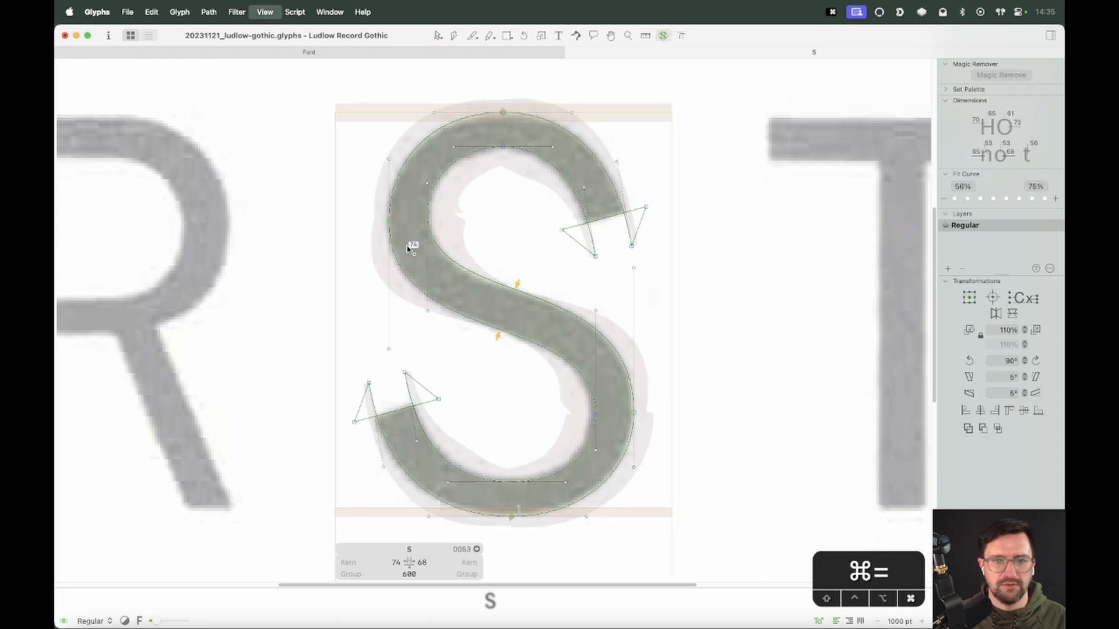
pyautogui.press('space')
pyautogui.moveTo(486, 169); pyautogui.dragTo(509, 295)
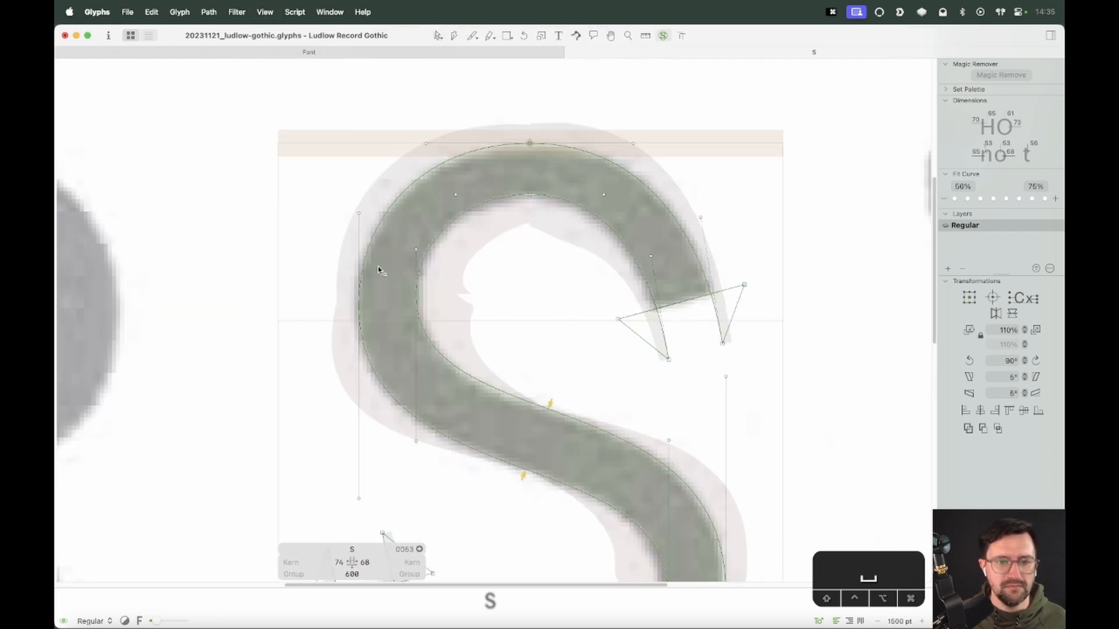
pyautogui.moveTo(380, 270); pyautogui.dragTo(257, 351)
pyautogui.hotkey('alt', 'shift')
pyautogui.hotkey('alt', 'shift')
pyautogui.hotkey('alt', 'shift')
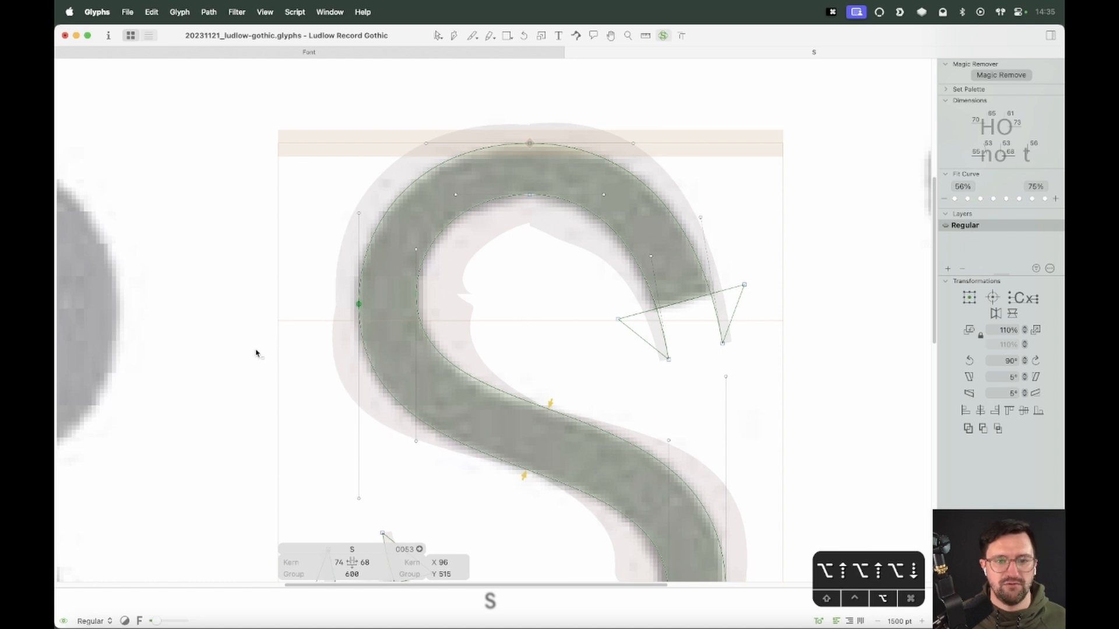
# Nudge the upper bowl's left inner node down along its curve to align with the overlay
pyautogui.moveTo(470, 260); pyautogui.dragTo(373, 309)
pyautogui.hotkey('alt', 'shift', 'Up')
pyautogui.hotkey('alt', 'shift', 'Down')
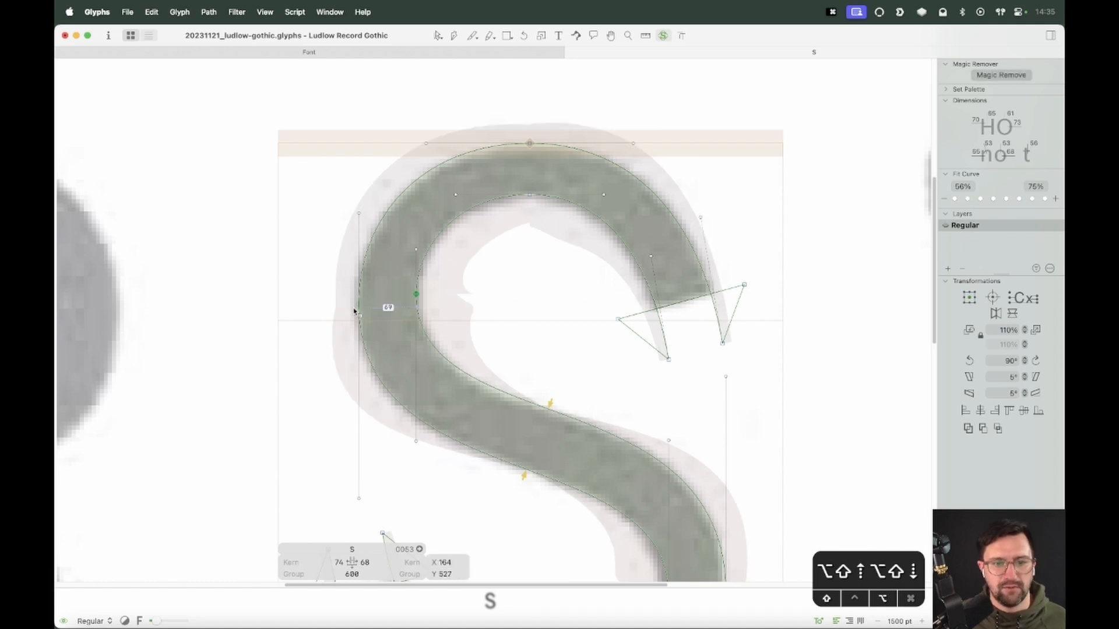
pyautogui.hotkey('alt', 'Down')
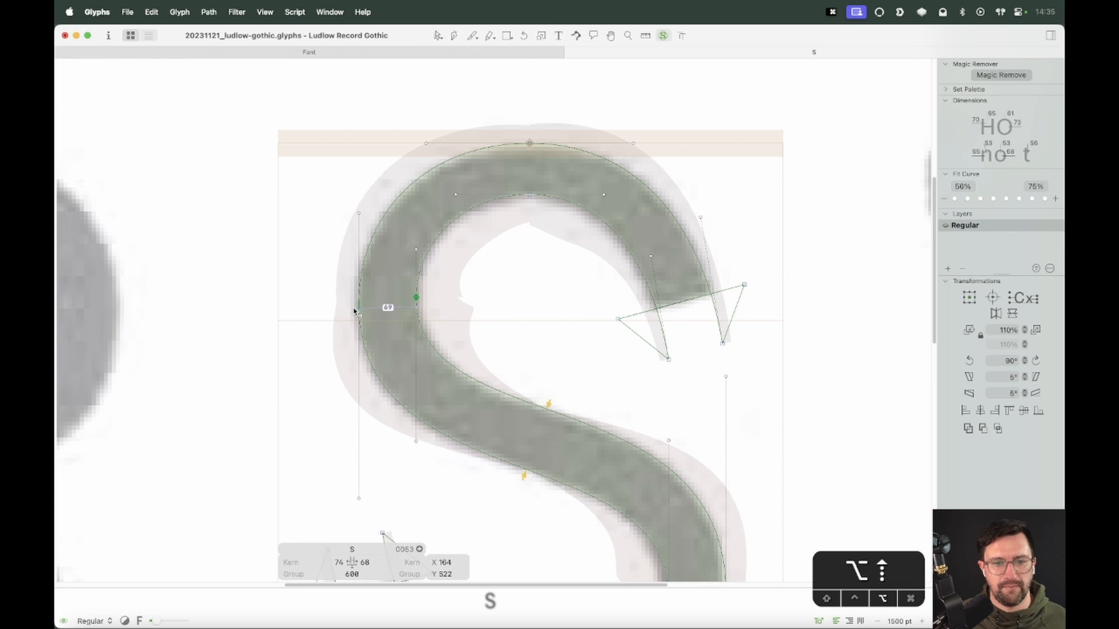
pyautogui.hotkey('alt', 'Up')
pyautogui.hotkey('alt', 'Up')
pyautogui.hotkey('alt', 'Down')
pyautogui.hotkey('alt', 'Down')
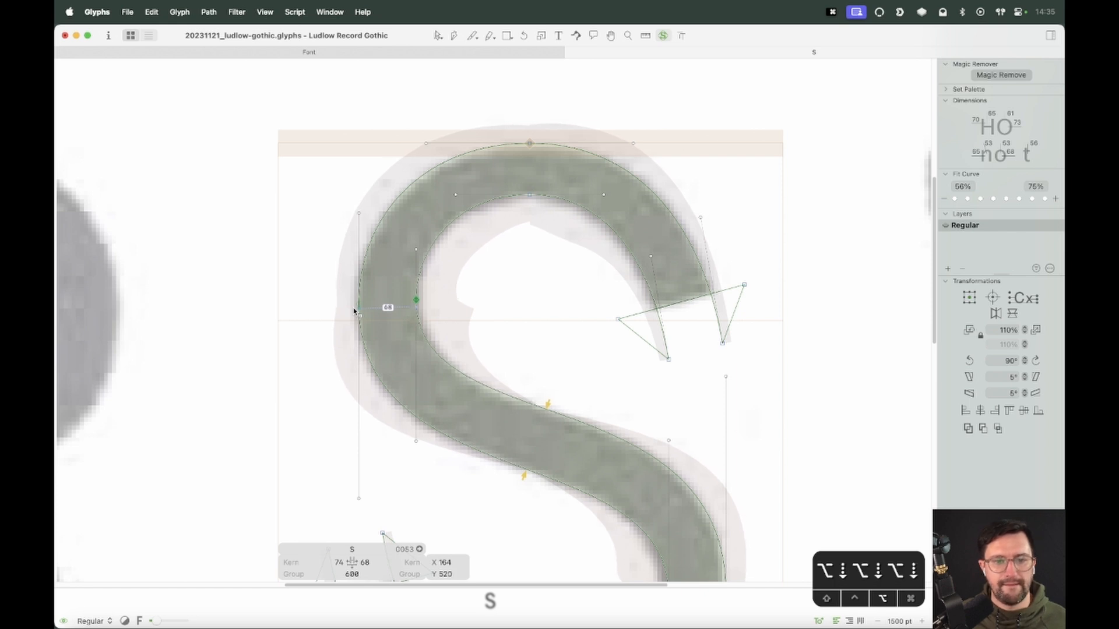
pyautogui.click(530, 143)
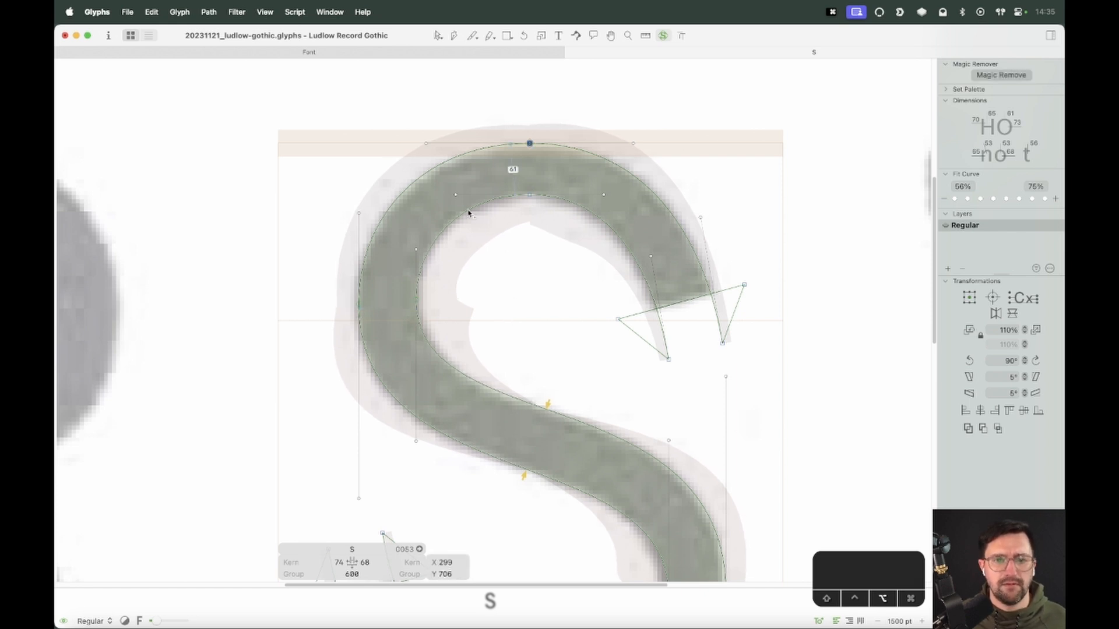
# Nudge the upper bowl's top outer and inner nodes left along their curves to match the scan
pyautogui.hotkey('alt', 'Left')
pyautogui.hotkey('alt', 'Left')
pyautogui.moveTo(552, 183); pyautogui.dragTo(509, 207)
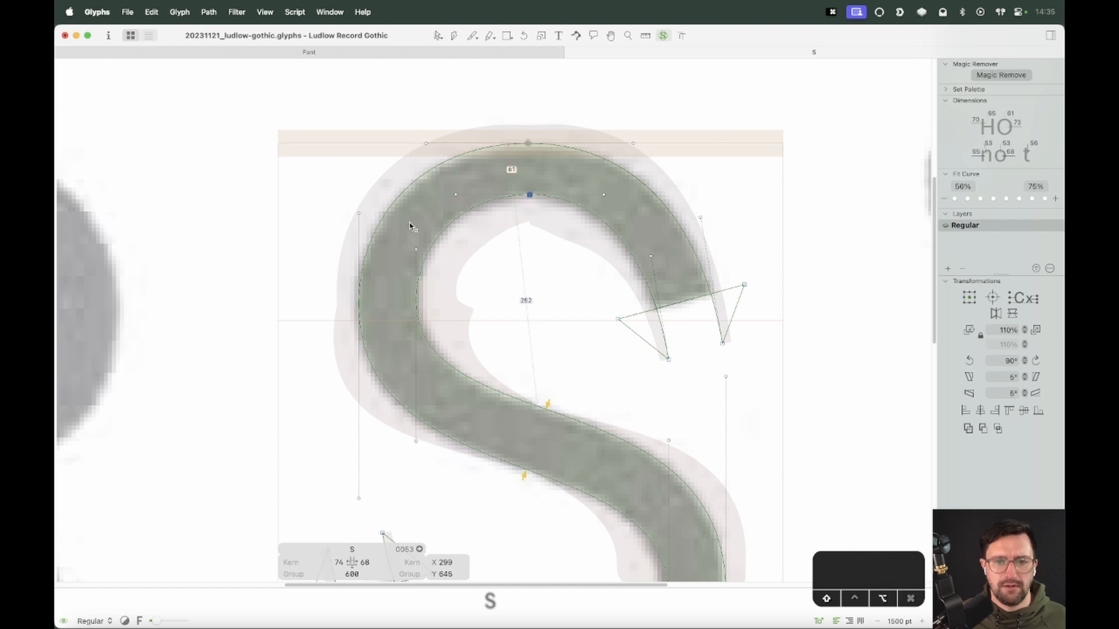
pyautogui.hotkey('alt', 'Left')
pyautogui.hotkey('alt', 'Left')
pyautogui.hotkey('alt', 'Left')
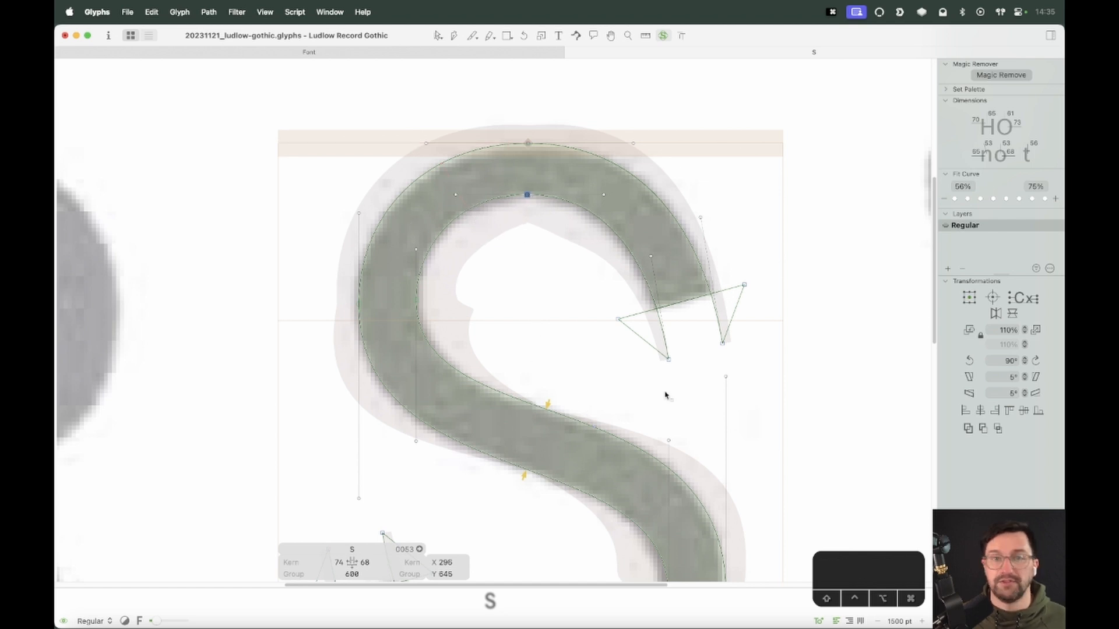
# Nudge the lower bowl's bottom outer node left along its curve to align with the overlay
pyautogui.press('space')
pyautogui.scroll(-5, 598, 459)
pyautogui.moveTo(552, 434); pyautogui.dragTo(471, 497)
pyautogui.hotkey('alt', 'Left')
pyautogui.hotkey('alt', 'Left')
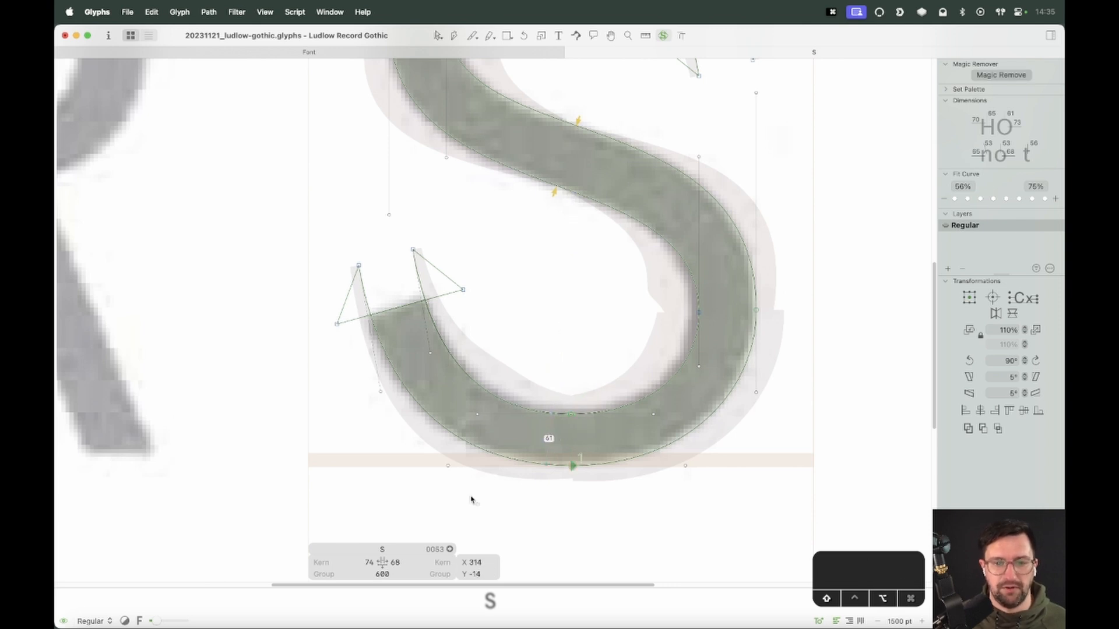
pyautogui.hotkey('alt', 'shift', 'Left')
pyautogui.hotkey('alt', 'Left')
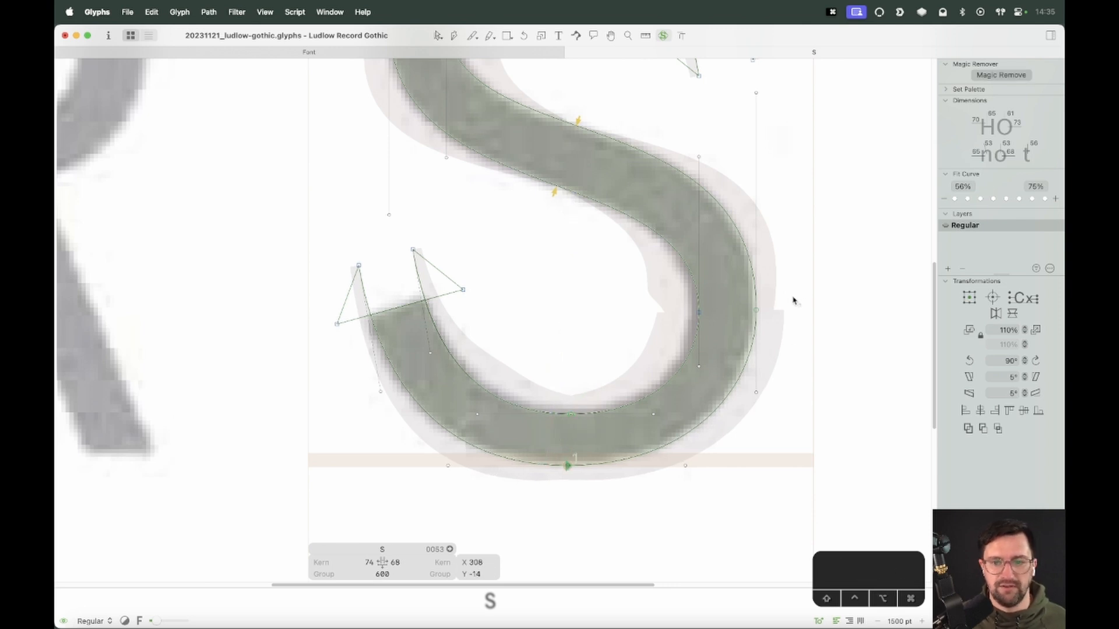
# Nudge the lower bowl's right outer and inner nodes up along their curves
pyautogui.moveTo(792, 297); pyautogui.dragTo(707, 338)
pyautogui.hotkey('alt', 'shift', 'Up')
pyautogui.hotkey('alt', 'Up')
pyautogui.hotkey('alt', 'Up')
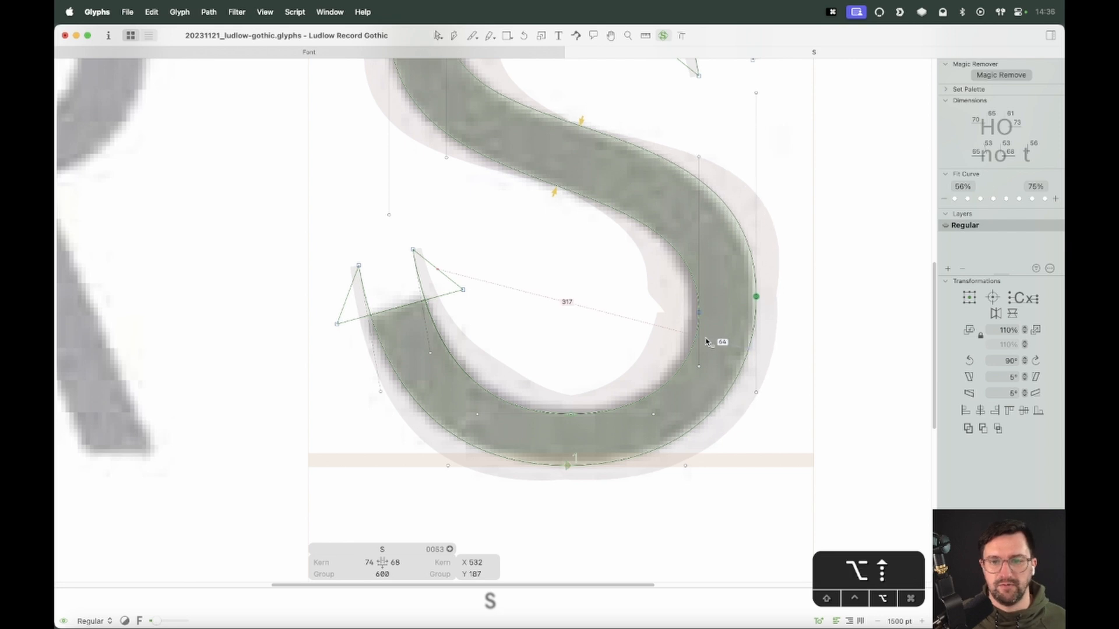
pyautogui.moveTo(721, 294); pyautogui.dragTo(659, 350)
pyautogui.hotkey('alt', 'Up')
pyautogui.hotkey('alt', 'Up')
pyautogui.hotkey('alt', 'Up')
pyautogui.hotkey('alt', 'Up')
pyautogui.hotkey('alt', 'Up')
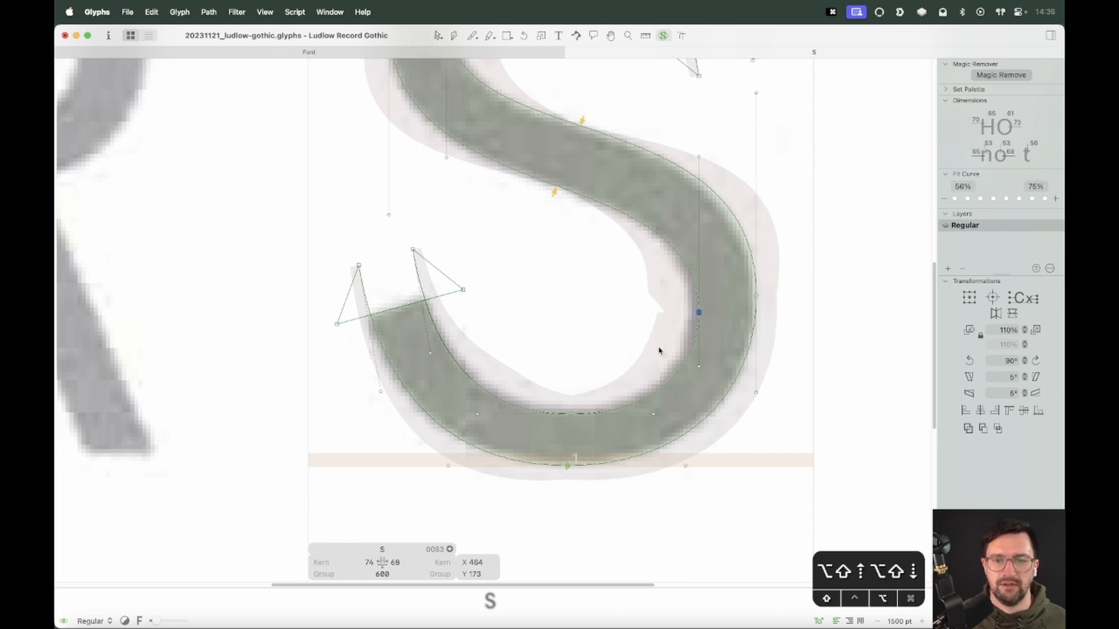
# Move the downward handles of the upper bowl's left outer and inner nodes 20 units down
pyautogui.press('space')
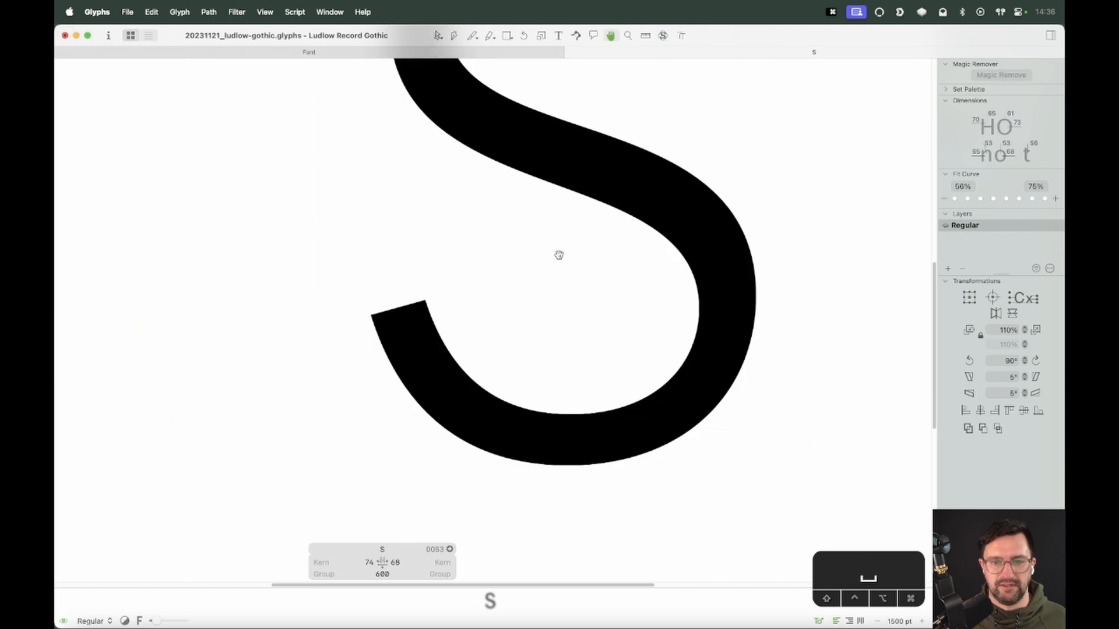
pyautogui.press('super+minus')
pyautogui.press('super+minus')
pyautogui.press('super+minus')
pyautogui.press('space')
pyautogui.moveTo(523, 319); pyautogui.dragTo(577, 429)
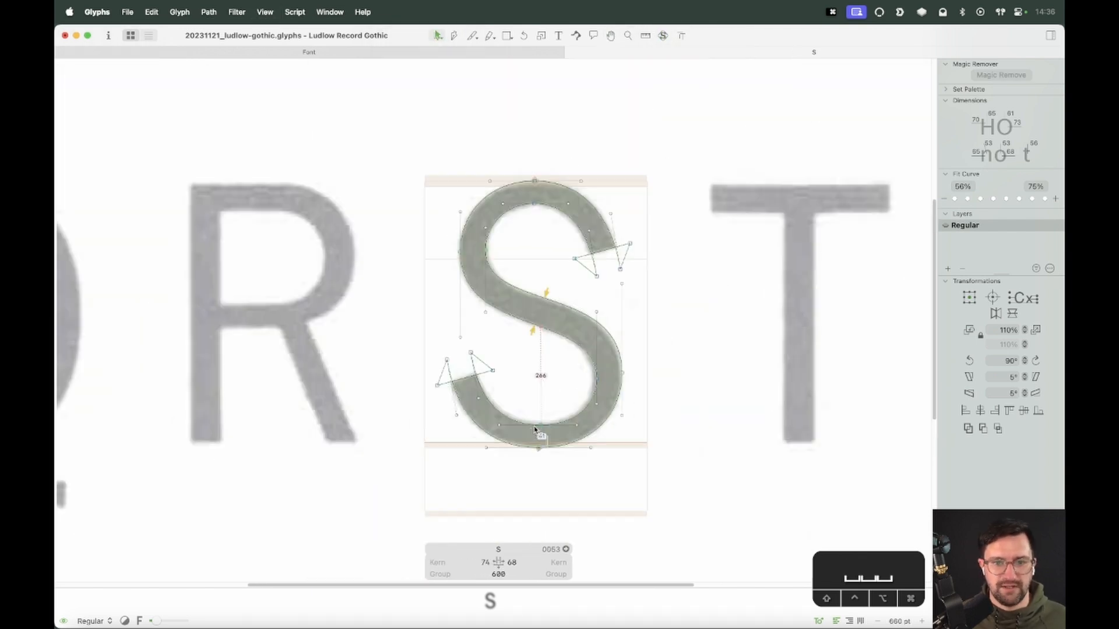
pyautogui.press('super+equal')
pyautogui.moveTo(496, 301); pyautogui.dragTo(435, 364)
pyautogui.hotkey('shift', 'Down')
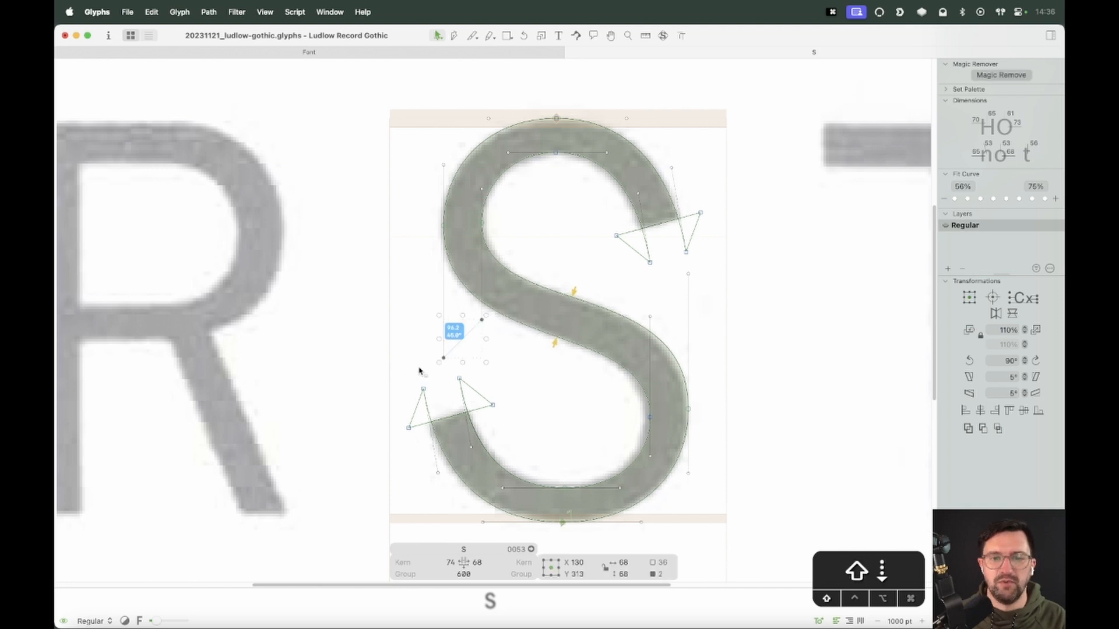
pyautogui.hotkey('shift', 'Down')
pyautogui.click(563, 389)
# Adjust the upper bowl's inner left handle and the lower bowl's outer right handle, checking the filled preview
pyautogui.press('space')
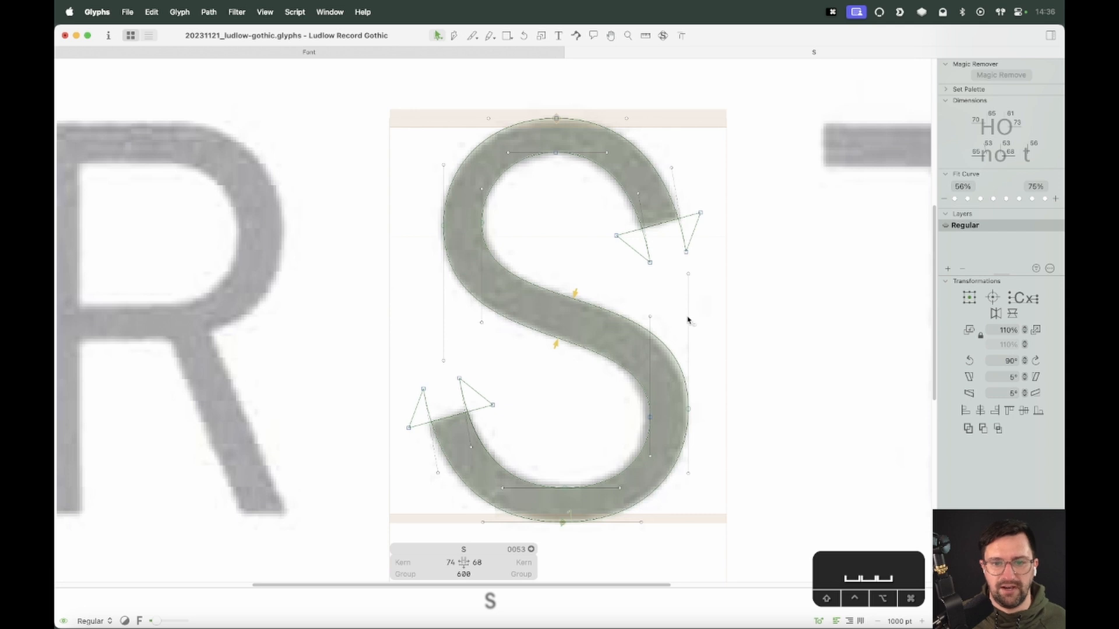
pyautogui.press('space')
pyautogui.click(689, 409)
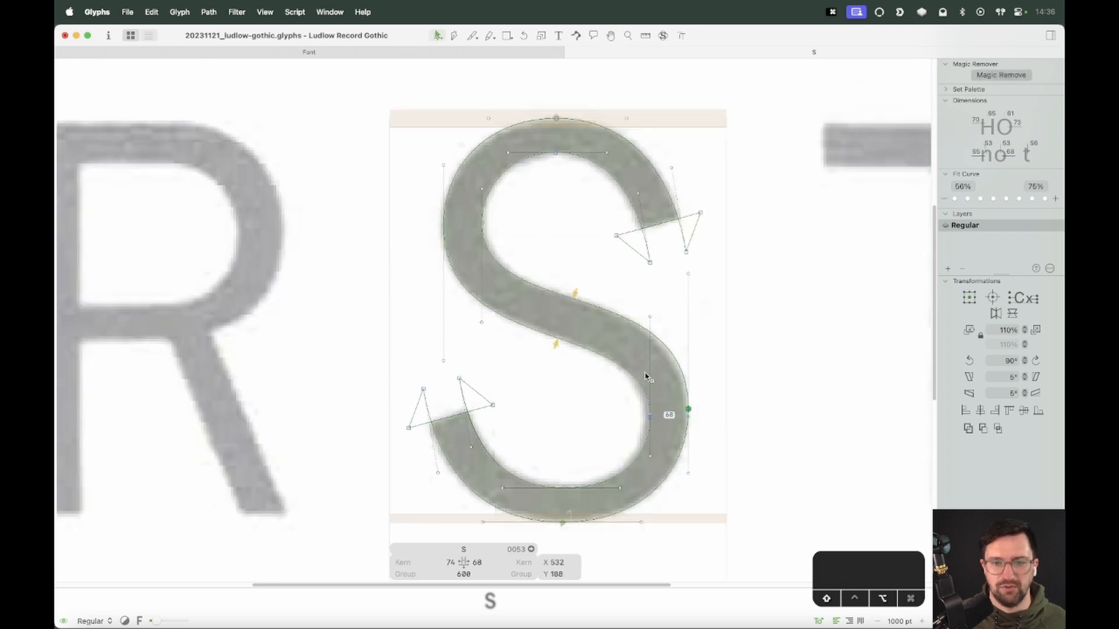
pyautogui.press('space')
pyautogui.hotkey('alt', 'shift')
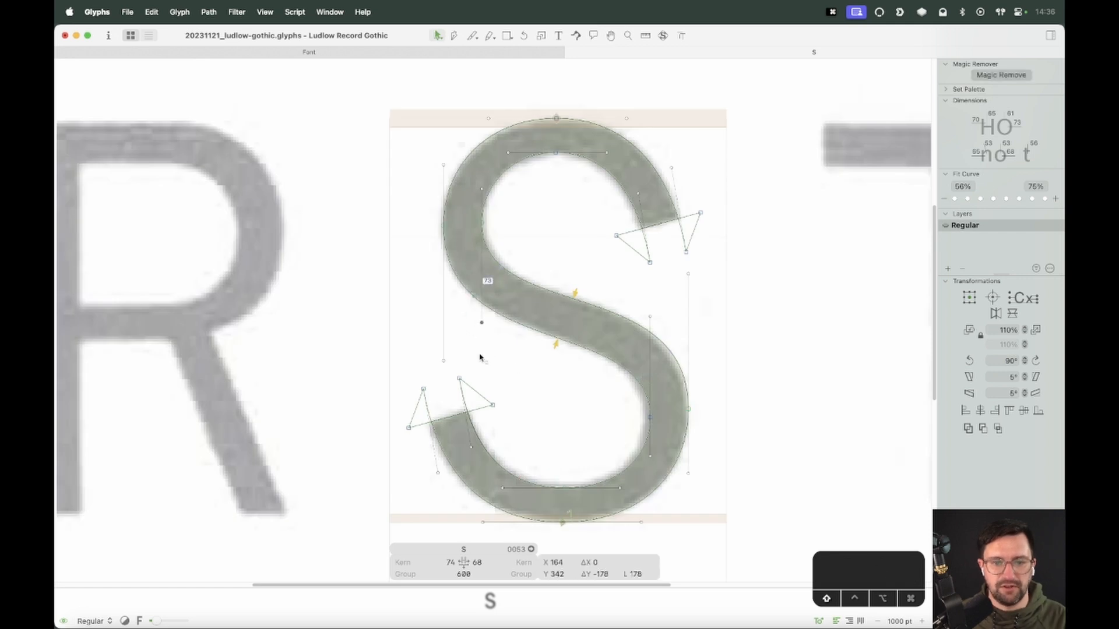
pyautogui.press('space')
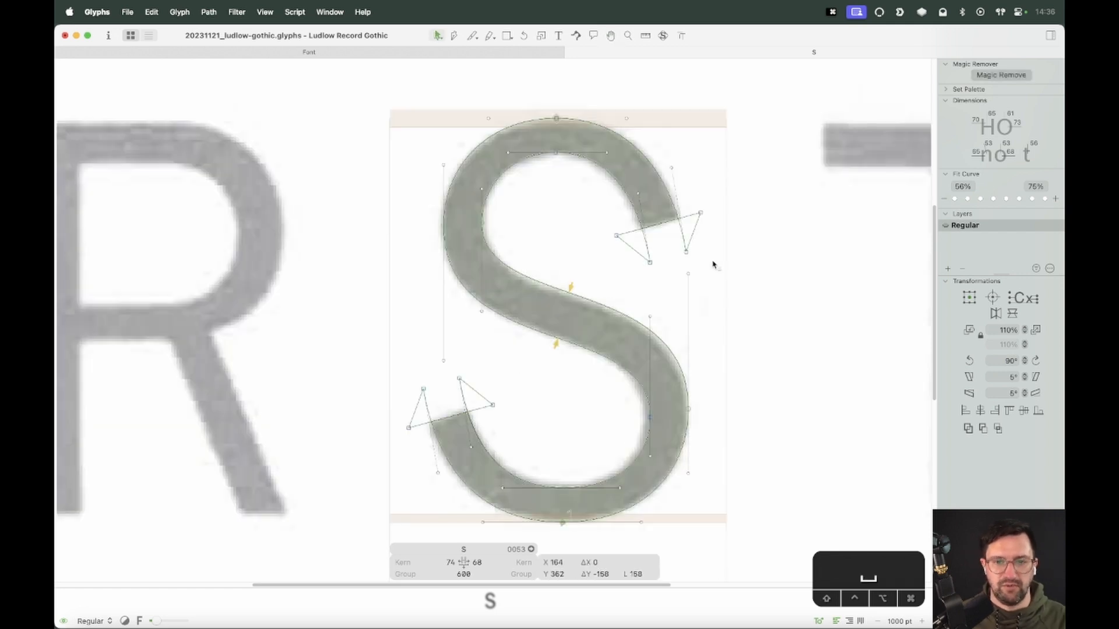
pyautogui.press('shift')
pyautogui.press('space')
pyautogui.press('space')
pyautogui.press('space')
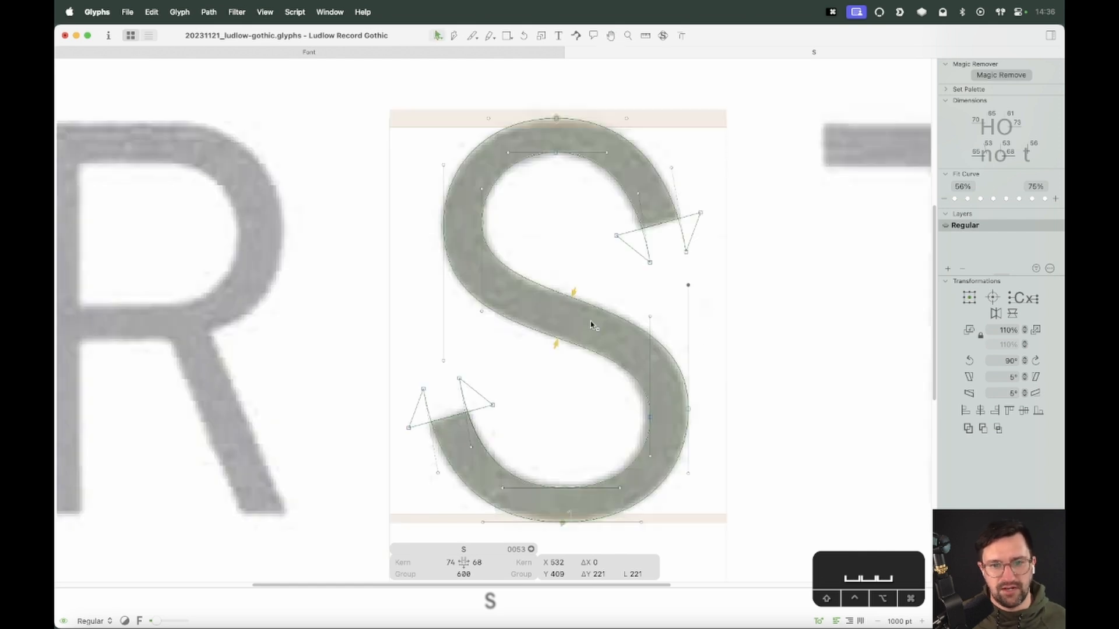
pyautogui.click(542, 357)
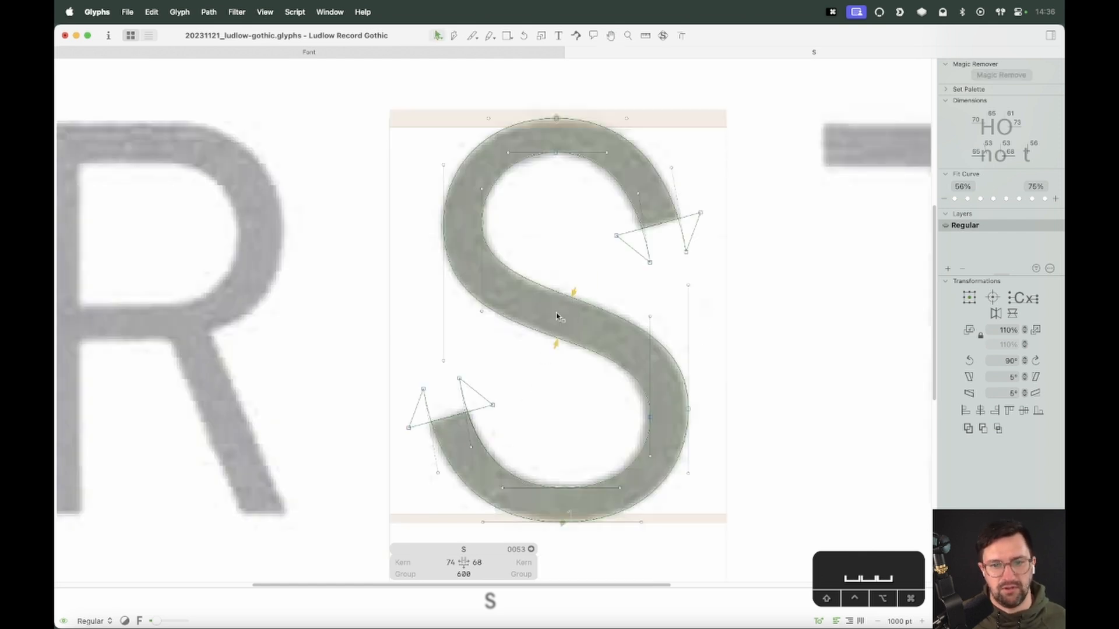
# Measure the stroke thickness across the spine and lower bowl with the Measurement tool
pyautogui.press(';')
pyautogui.press('l')
pyautogui.moveTo(592, 271); pyautogui.dragTo(554, 376)
pyautogui.press('v')
pyautogui.press('space')
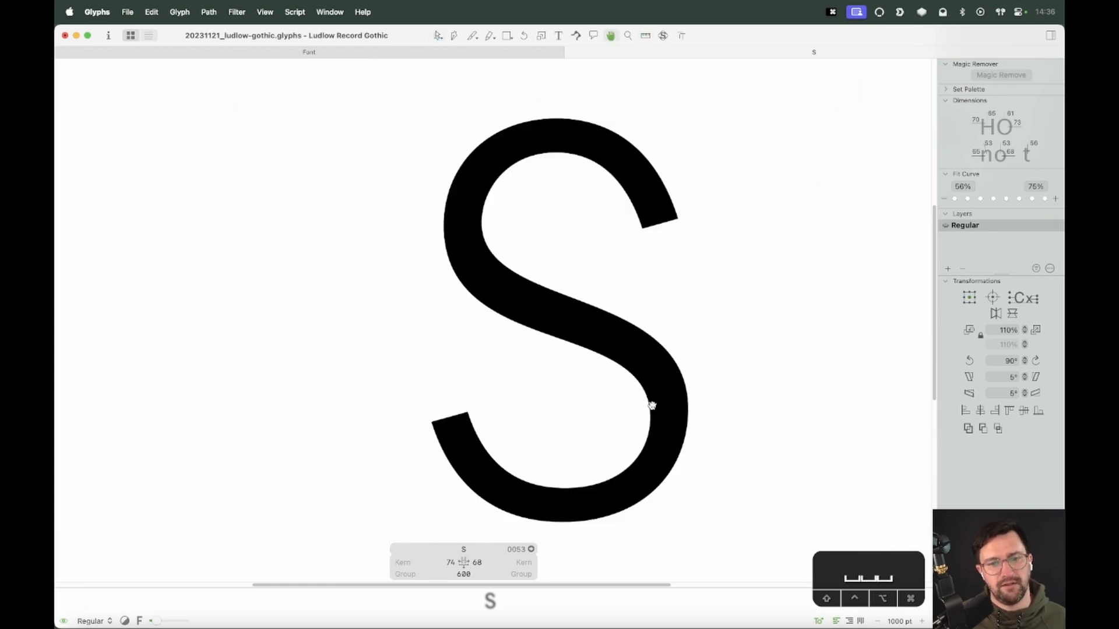
pyautogui.keyDown('shift'); pyautogui.click(650, 316); pyautogui.keyUp('shift')
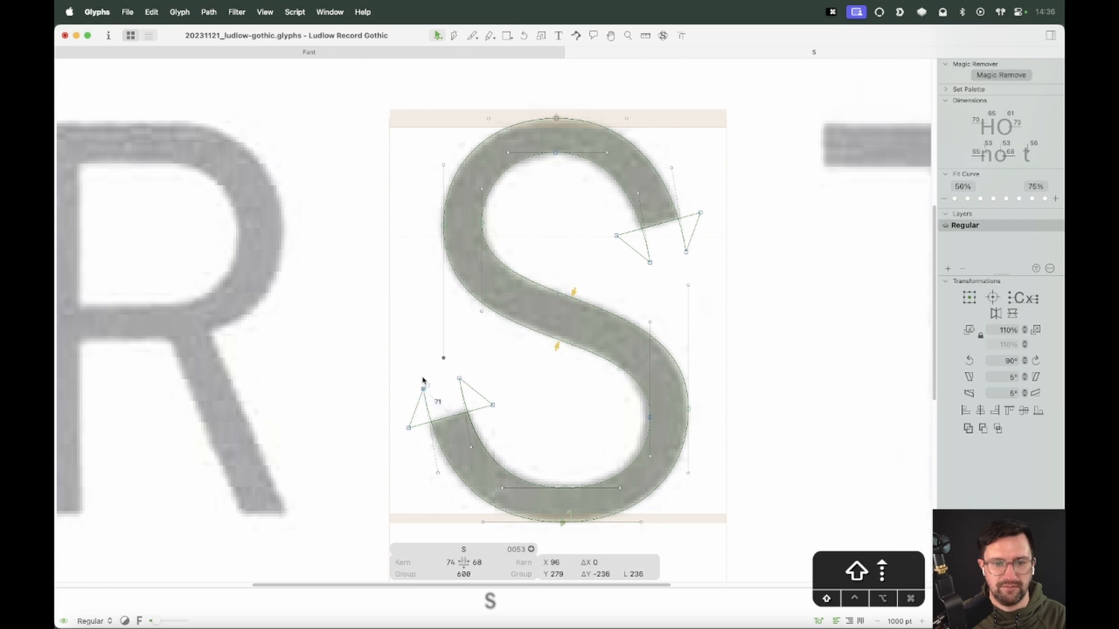
pyautogui.press('space')
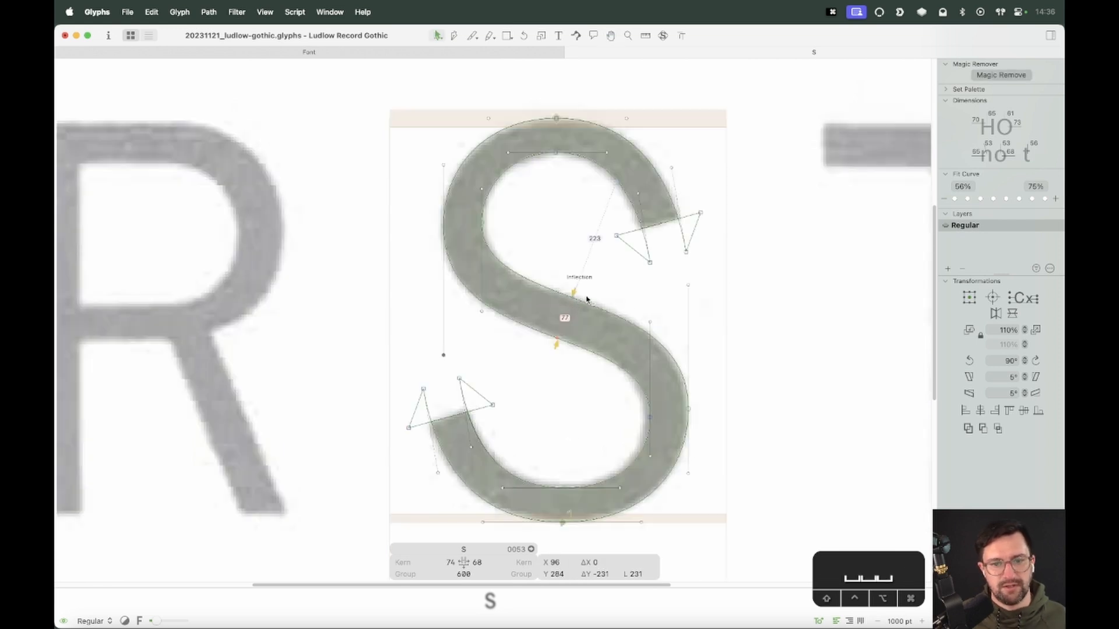
pyautogui.press('space')
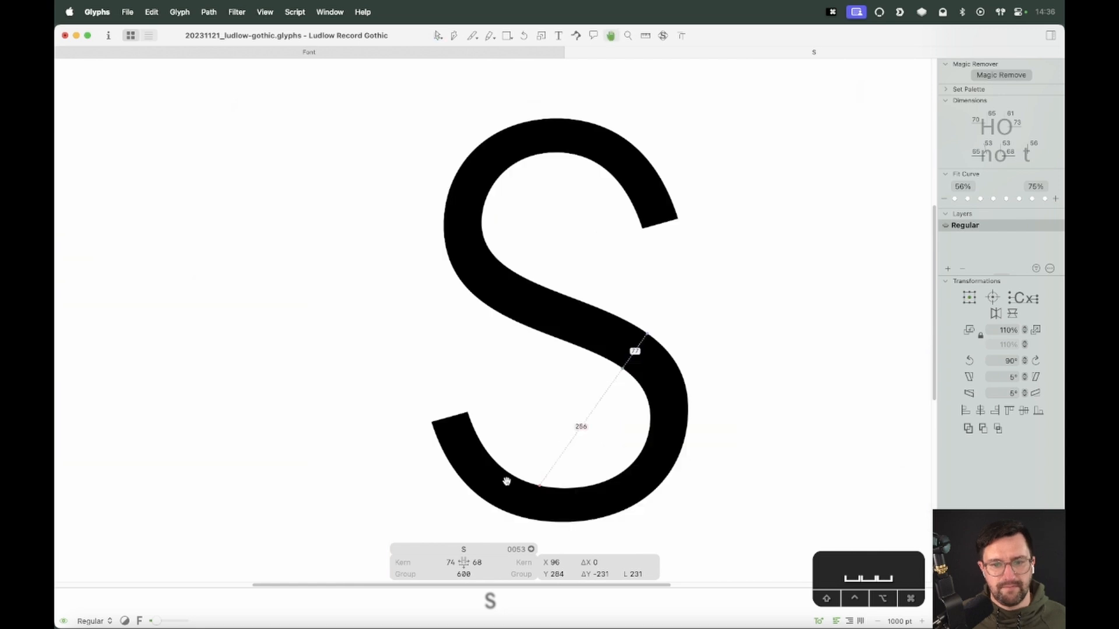
pyautogui.moveTo(556, 441); pyautogui.dragTo(505, 407)
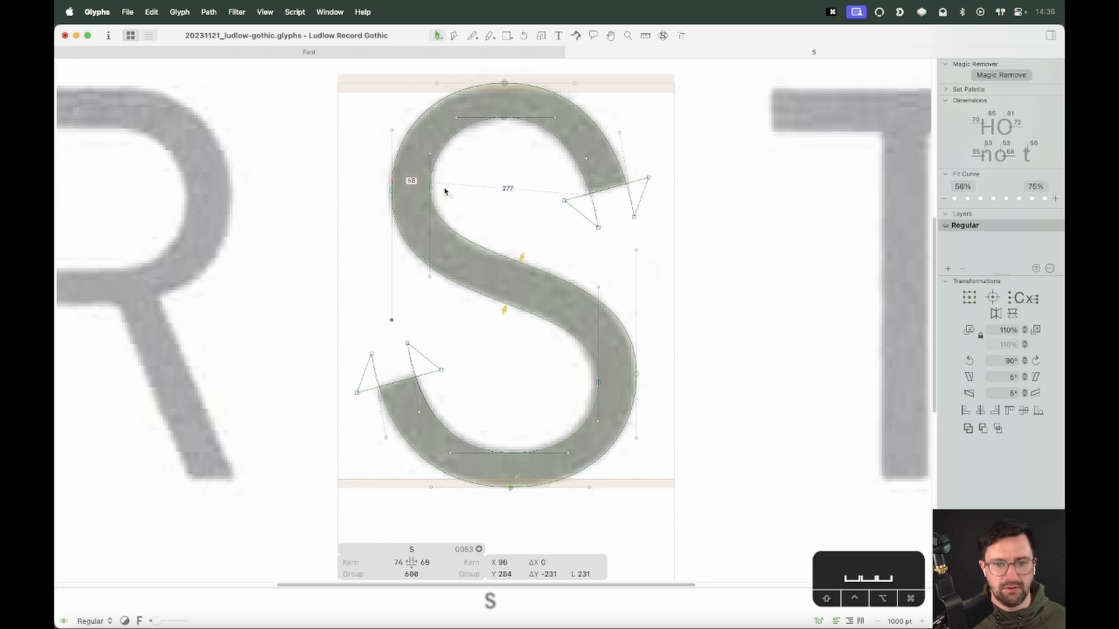
pyautogui.click(577, 441)
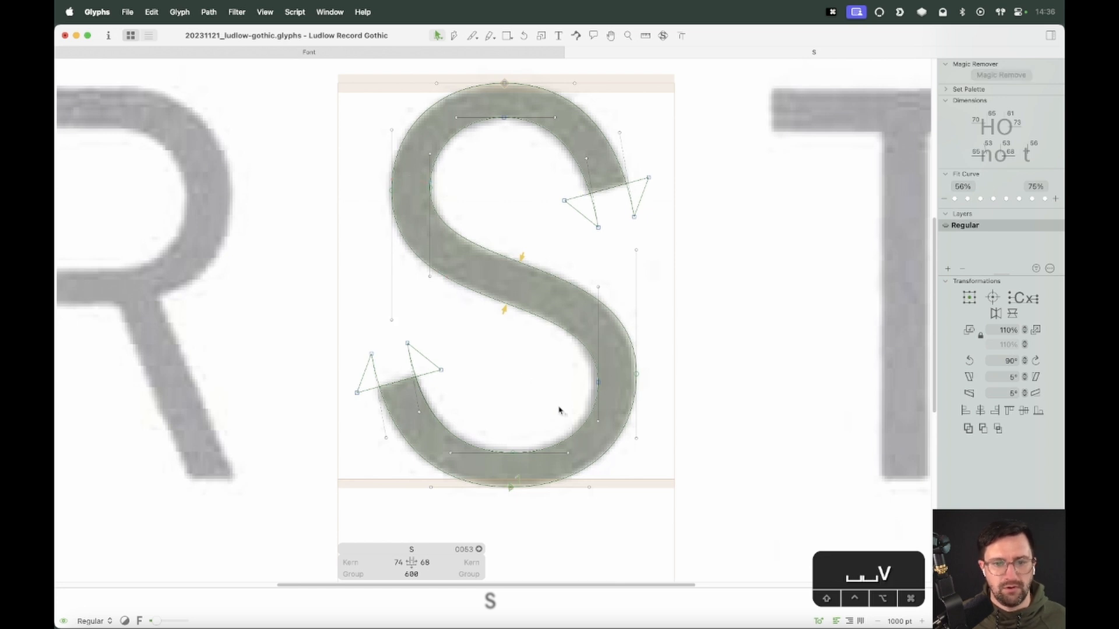
pyautogui.moveTo(562, 410); pyautogui.dragTo(592, 407)
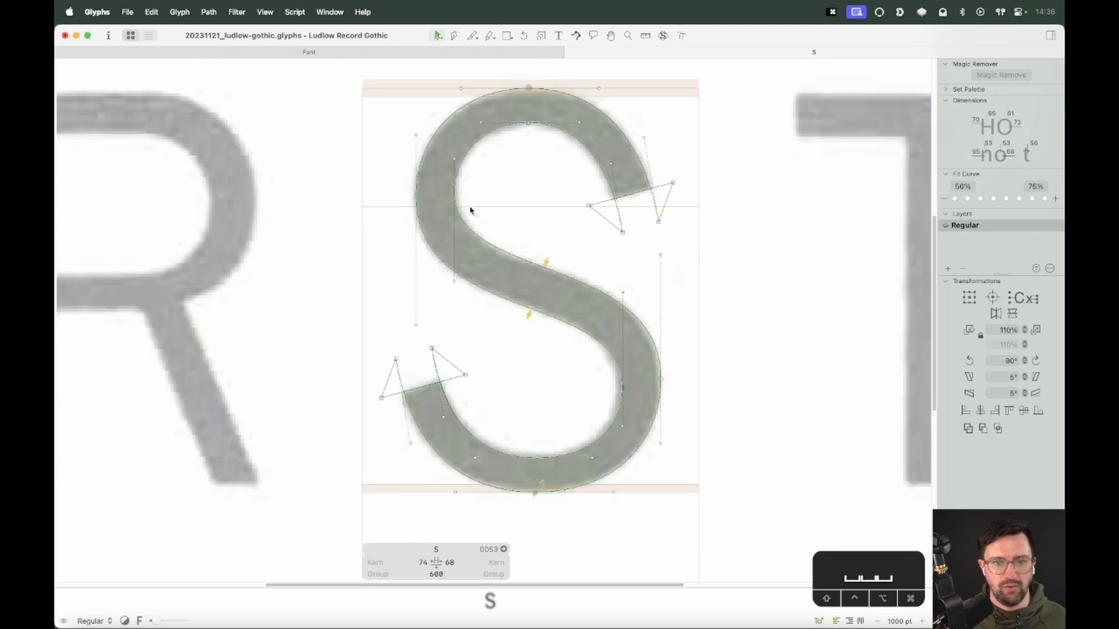
# Try moving the upper bowl's inner left handle up, then undo the move
pyautogui.click(454, 281)
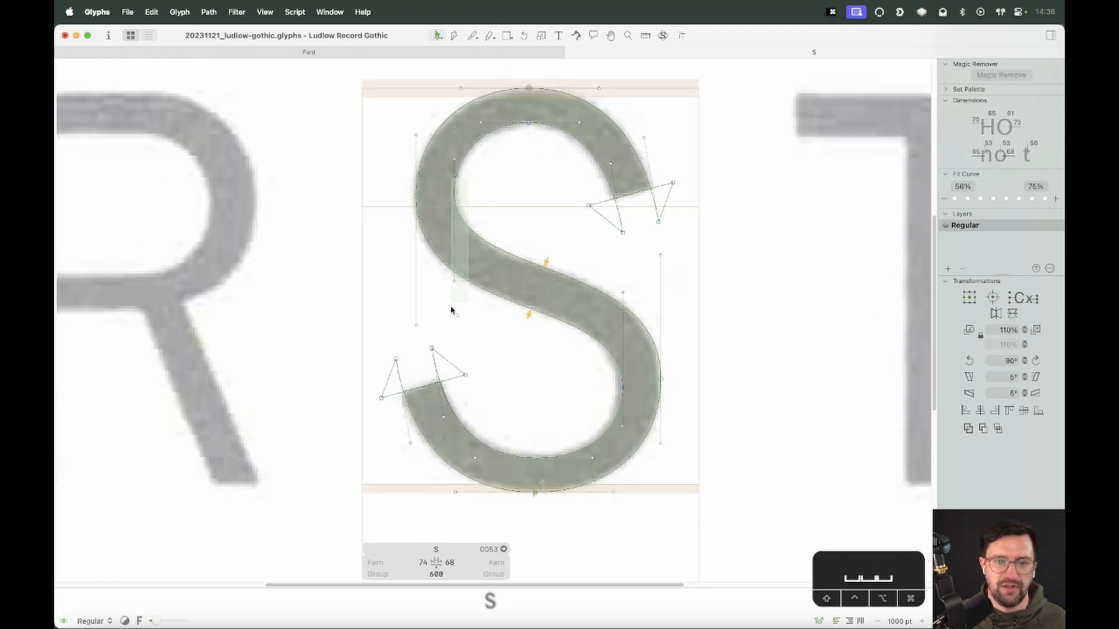
pyautogui.hotkey('alt', 'shift', 'Up')
pyautogui.hotkey('alt', 'shift', 'Up')
pyautogui.press('space')
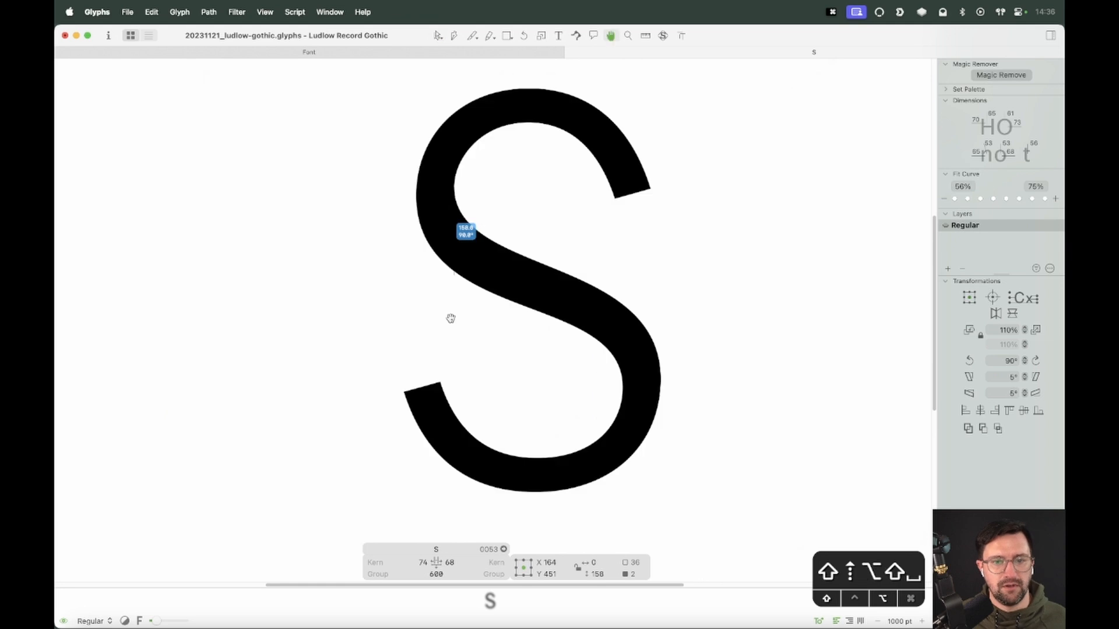
pyautogui.press('super+z')
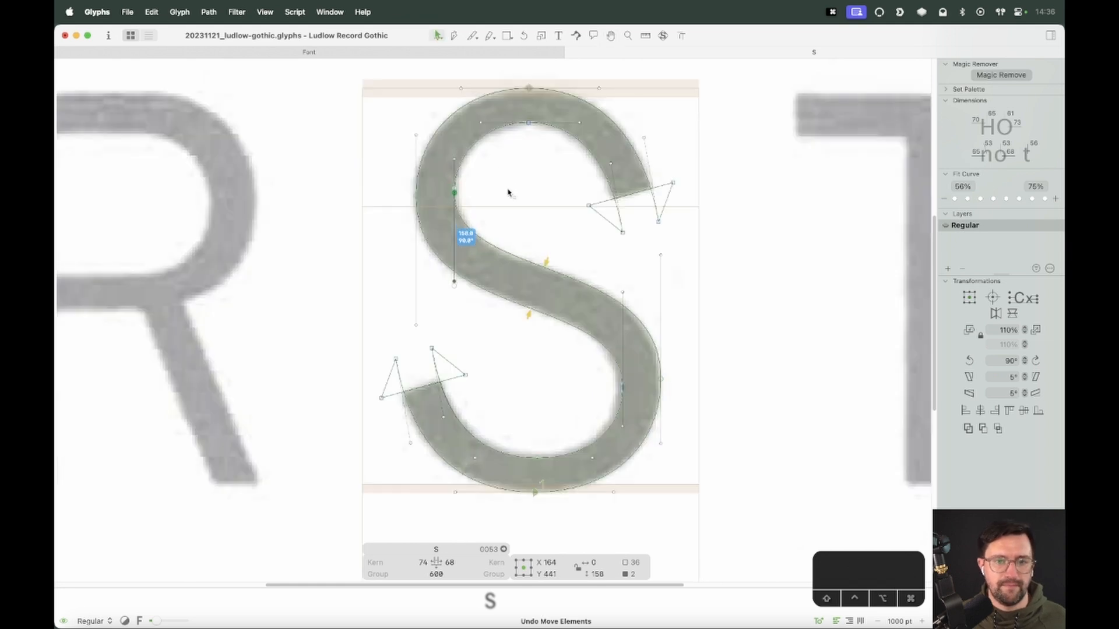
# Move the upper bowl's left inner node 10 units right
pyautogui.press('space')
pyautogui.click(454, 193)
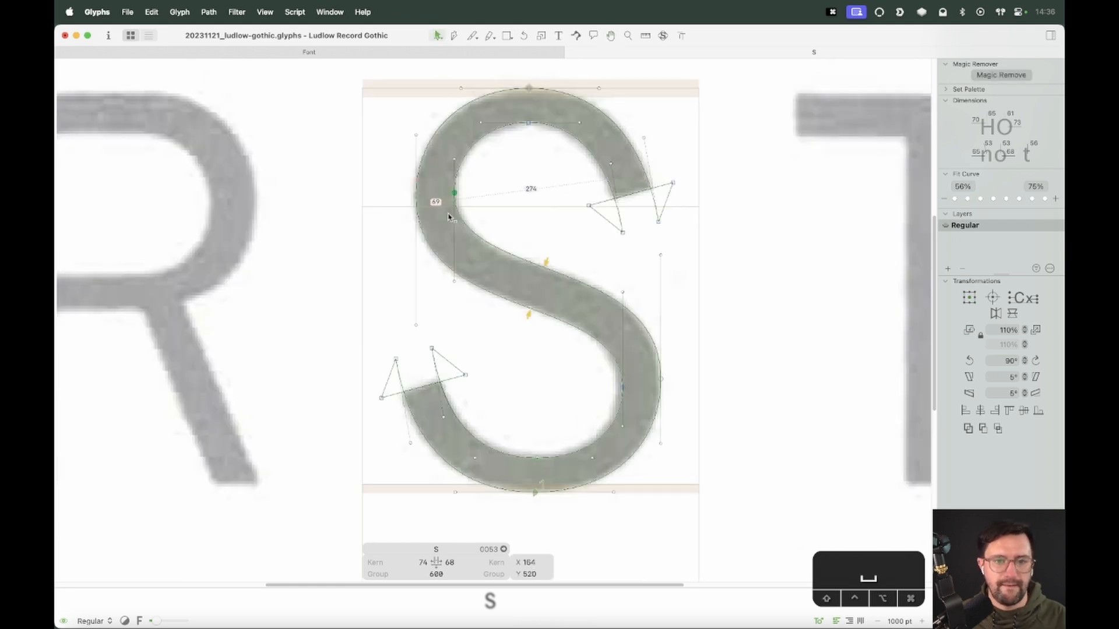
pyautogui.hotkey('shift', 'Right')
pyautogui.moveTo(471, 177); pyautogui.dragTo(400, 206)
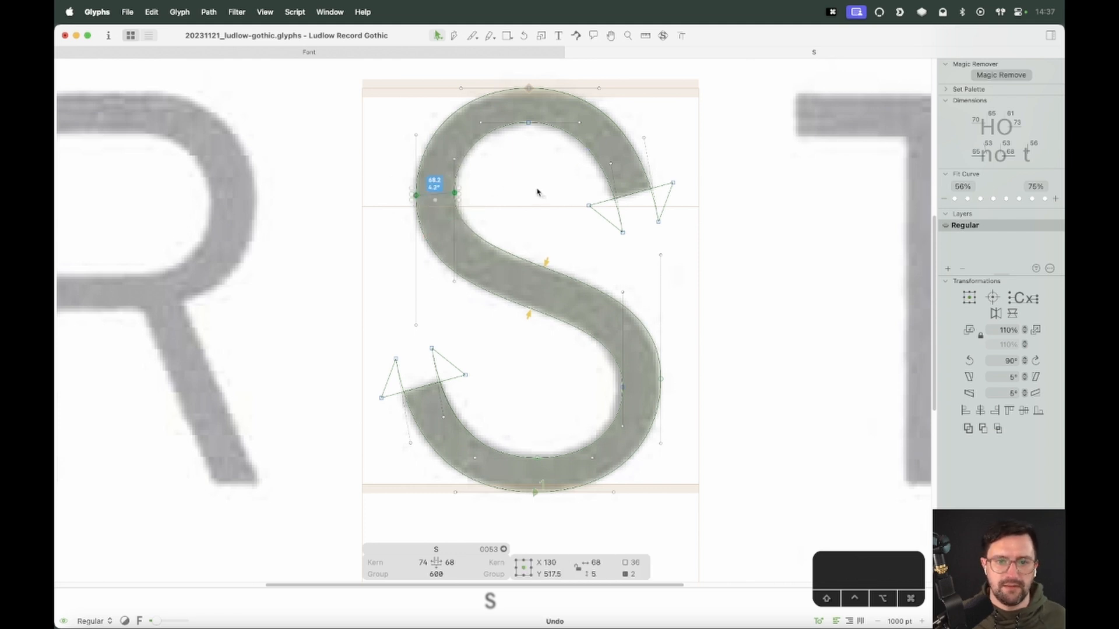
pyautogui.moveTo(536, 190); pyautogui.dragTo(532, 82)
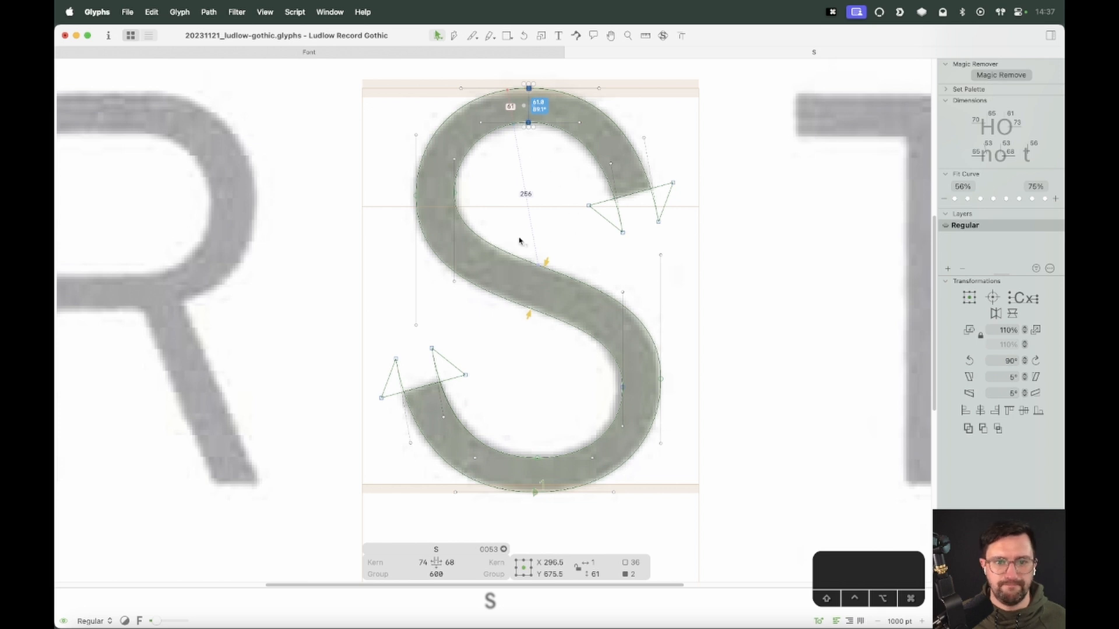
# Move the lower terminal's inner corner nodes 10 units left
pyautogui.click(447, 392)
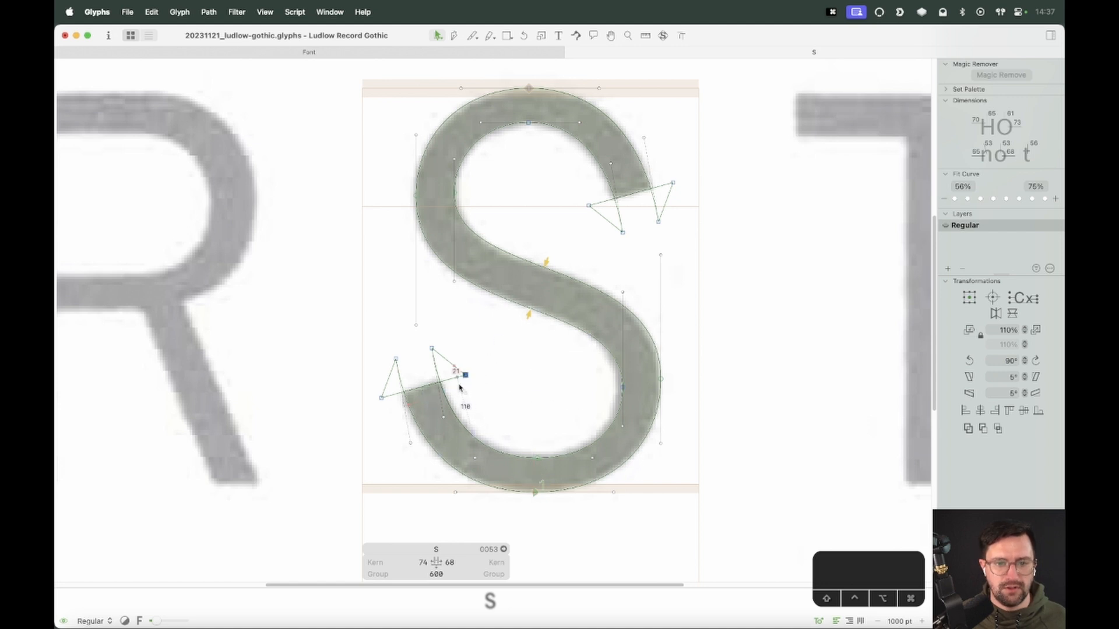
pyautogui.press('v')
pyautogui.hotkey('shift', 'Left')
pyautogui.hotkey('shift', 'Right')
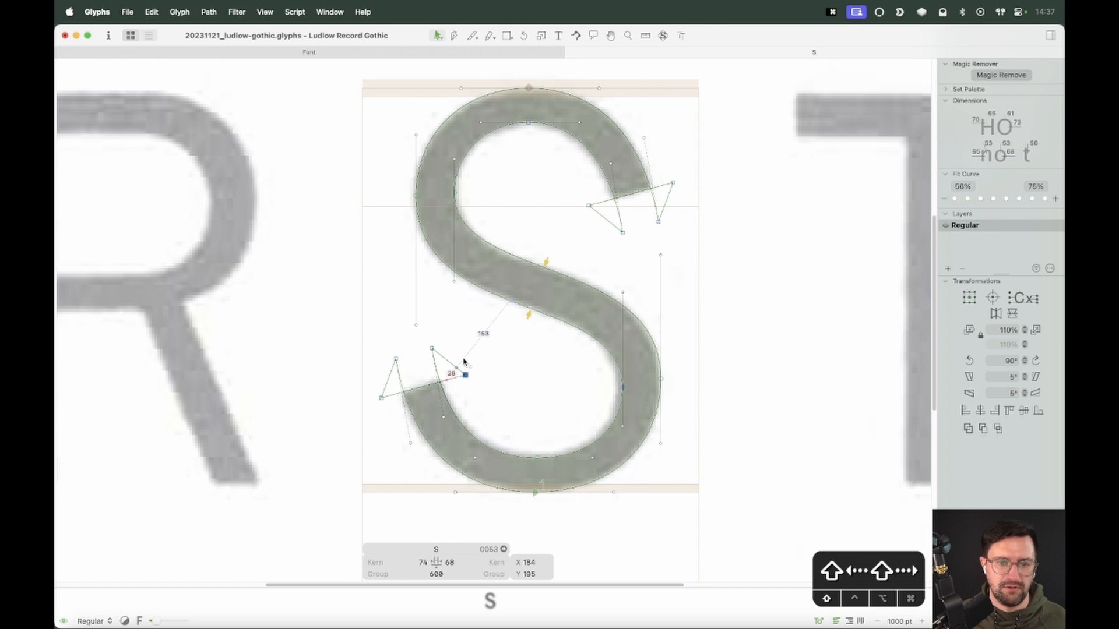
pyautogui.moveTo(450, 327); pyautogui.dragTo(357, 360)
pyautogui.hotkey('shift', 'Left')
pyautogui.press('space')
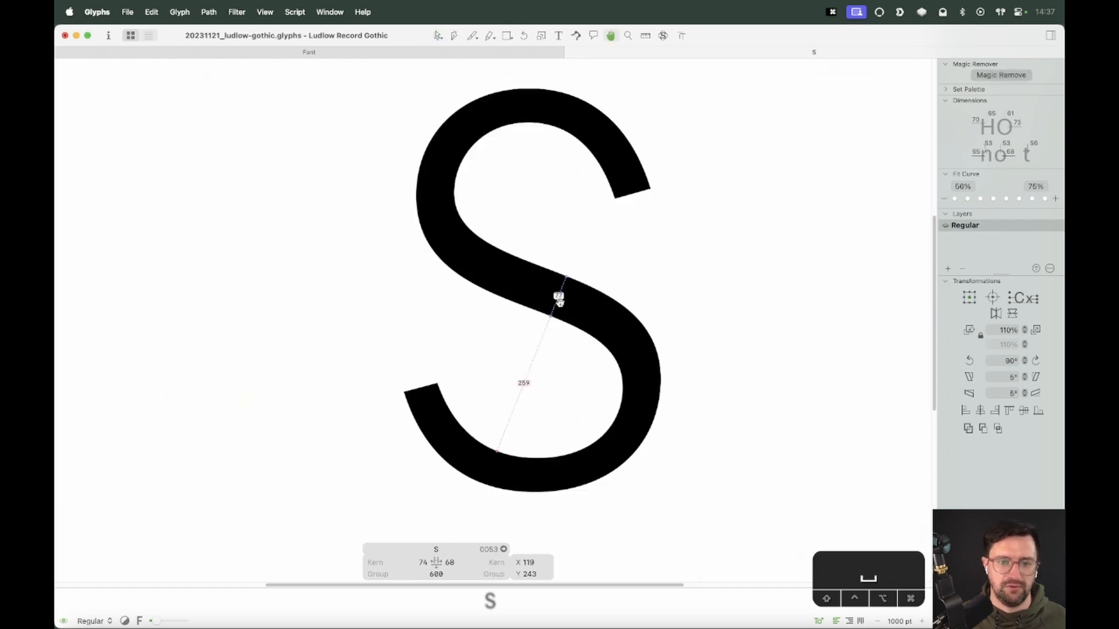
# Move the upper terminal's inner corner node 10 units right
pyautogui.click(611, 218)
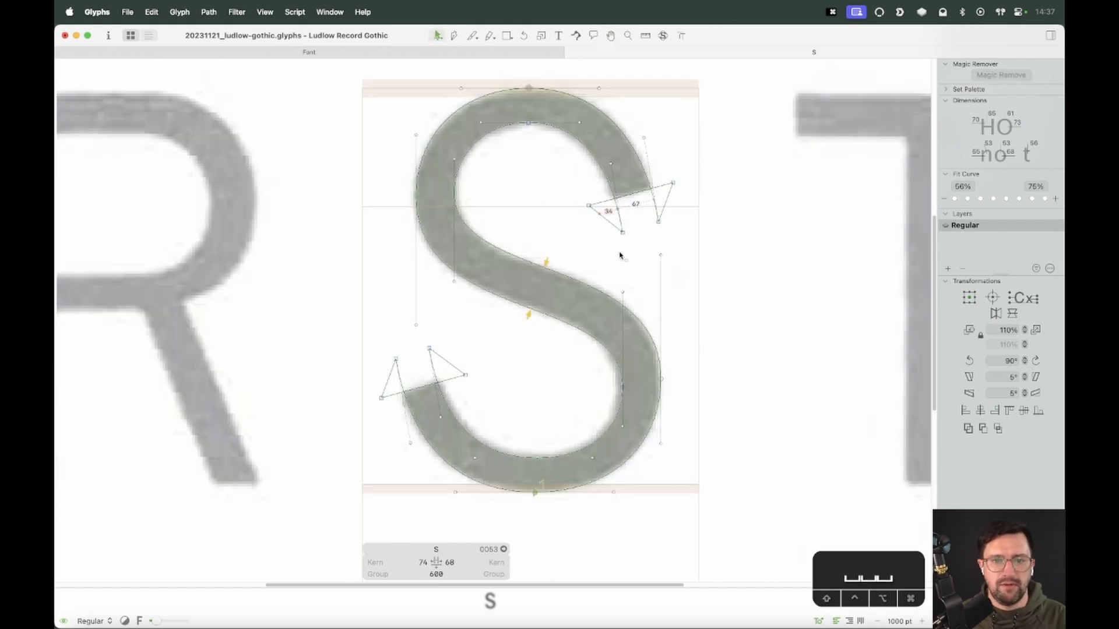
pyautogui.moveTo(605, 252); pyautogui.dragTo(639, 220)
pyautogui.hotkey('shift', 'Right')
pyautogui.click(611, 263)
pyautogui.press('v')
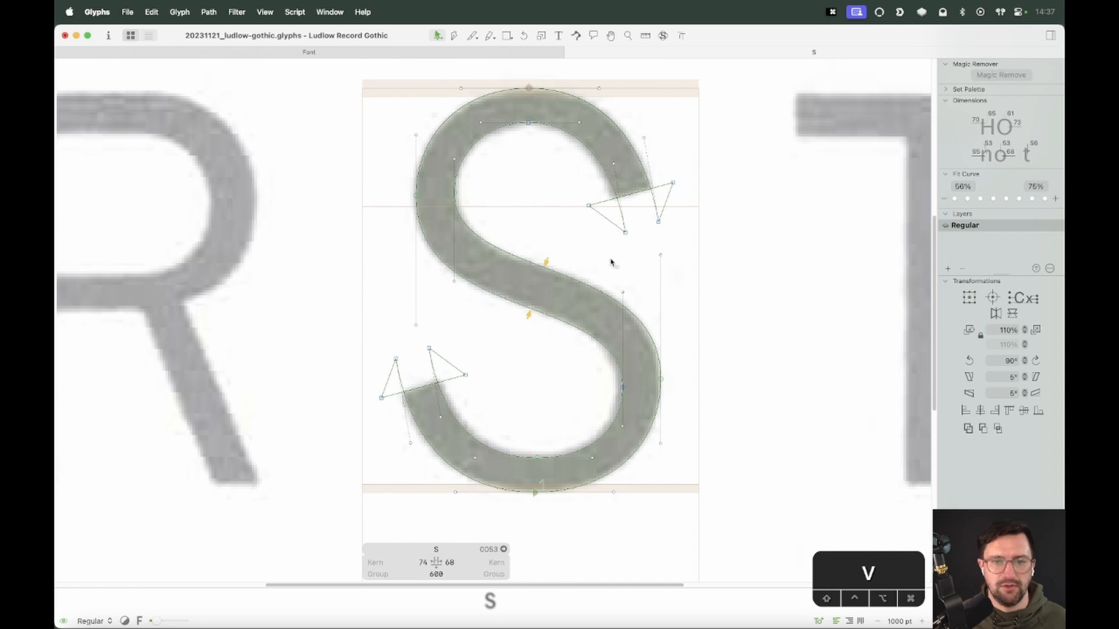
# Move the lower bowl's inner right node 10 units left
pyautogui.press('space')
pyautogui.moveTo(437, 36); pyautogui.dragTo(469, 79)
pyautogui.press('space')
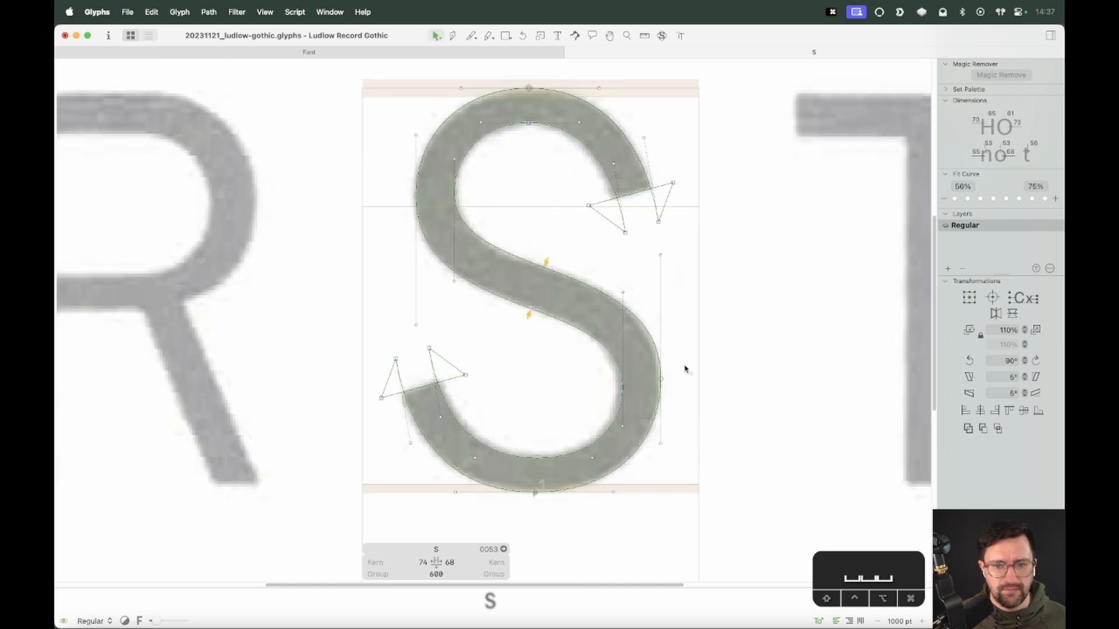
pyautogui.moveTo(685, 369); pyautogui.dragTo(589, 404)
pyautogui.hotkey('shift', 'Left')
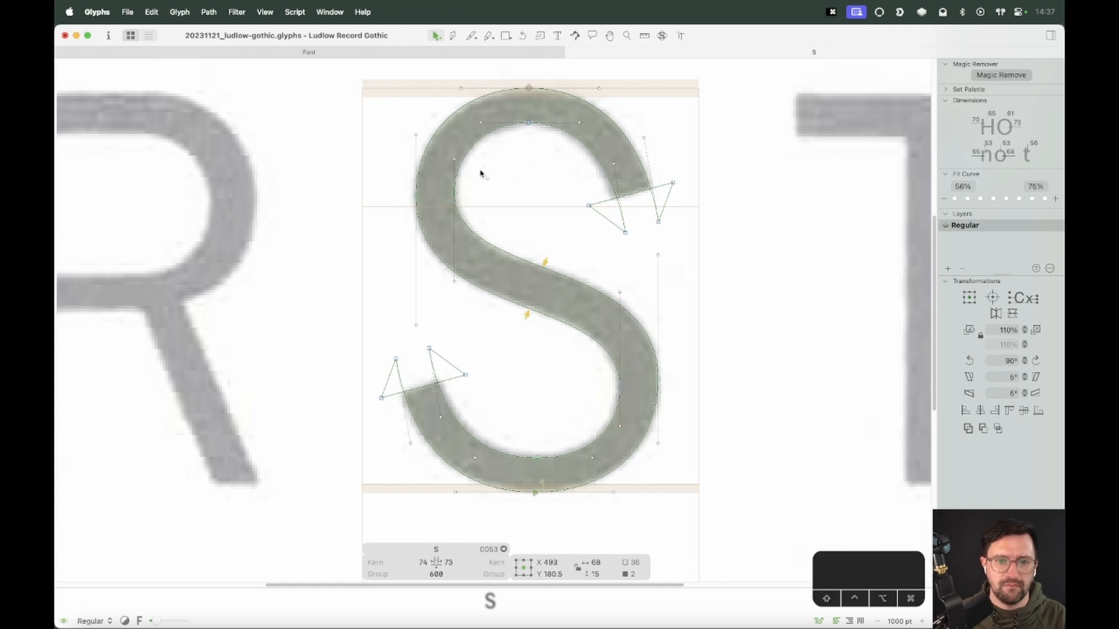
# Try moving the spine's lower right end nodes 20 units down
pyautogui.hotkey('shift', 'Tab')
pyautogui.click(697, 260)
pyautogui.press('space')
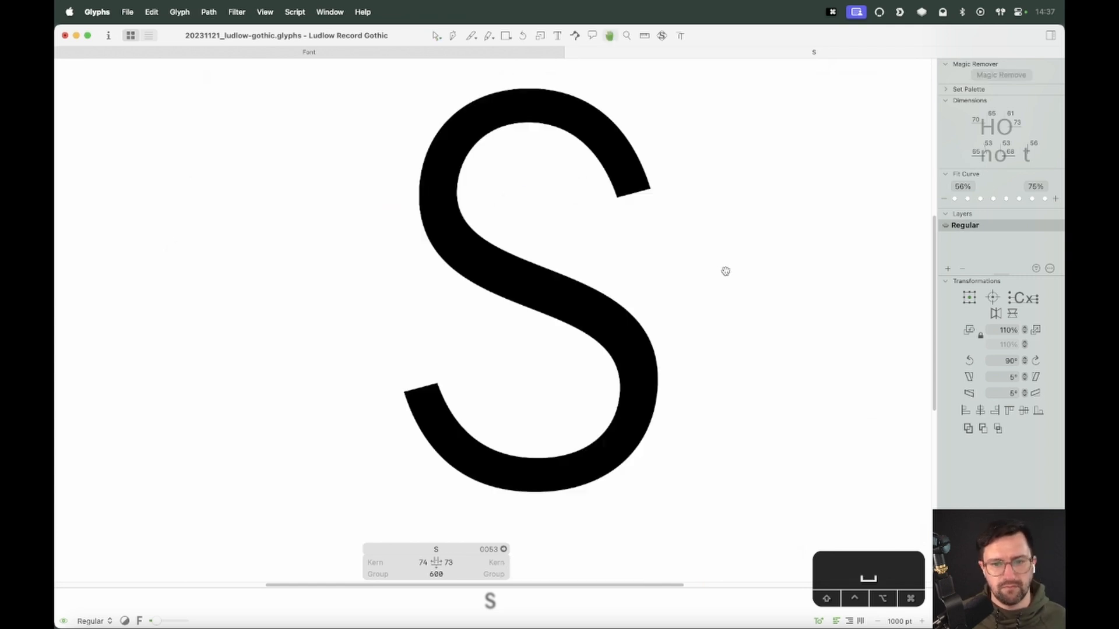
pyautogui.moveTo(680, 241); pyautogui.dragTo(591, 308)
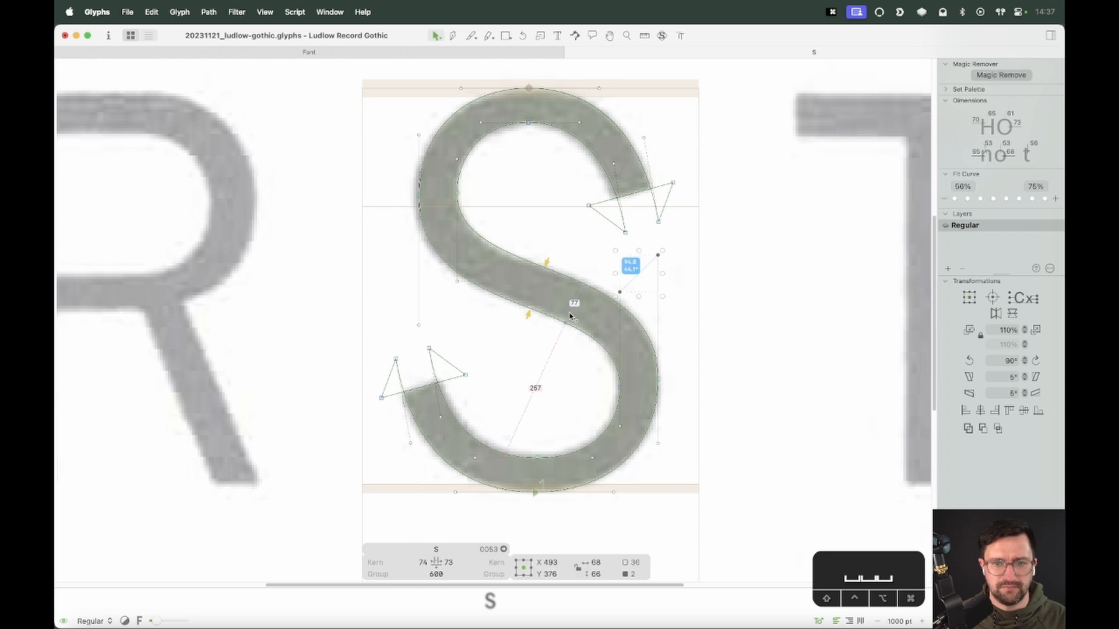
pyautogui.hotkey('shift', 'Down')
pyautogui.hotkey('shift', 'Down')
# Try nudging the spine's upper left end node 20 units up and back down
pyautogui.moveTo(482, 258); pyautogui.dragTo(404, 333)
pyautogui.hotkey('shift', 'Up')
pyautogui.hotkey('shift', 'Up')
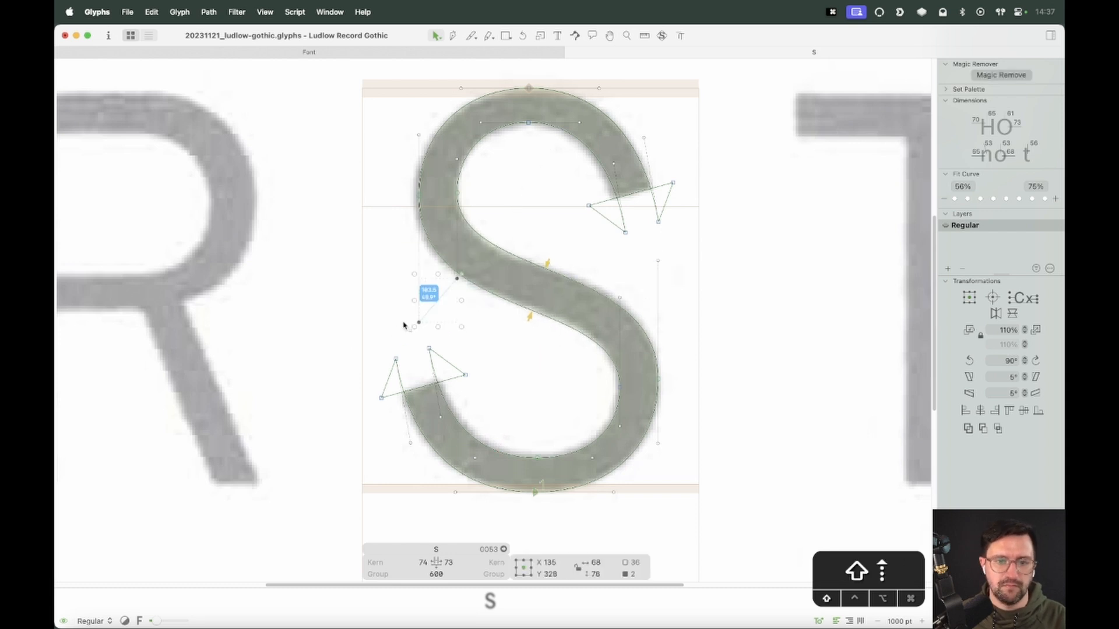
pyautogui.hotkey('shift', 'Down')
pyautogui.hotkey('shift', 'Down')
# Move the spine's lower right end nodes back up 20 units
pyautogui.moveTo(704, 227); pyautogui.dragTo(602, 308)
pyautogui.hotkey('shift', 'Up')
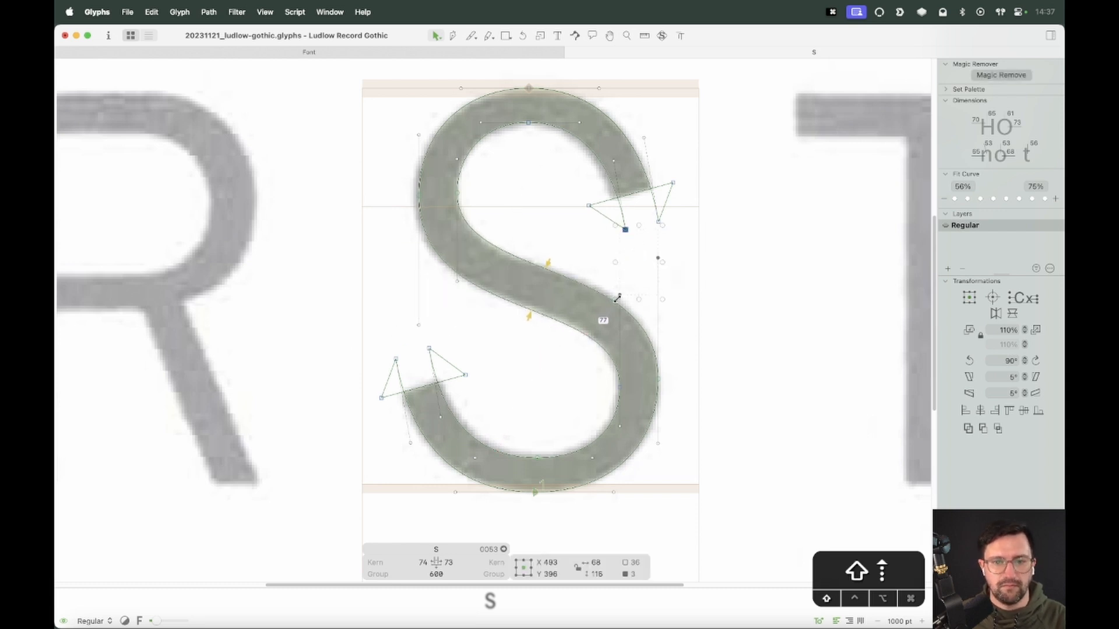
pyautogui.press('super+z')
pyautogui.moveTo(684, 252); pyautogui.dragTo(602, 312)
pyautogui.hotkey('shift', 'Up')
pyautogui.hotkey('shift', 'Up')
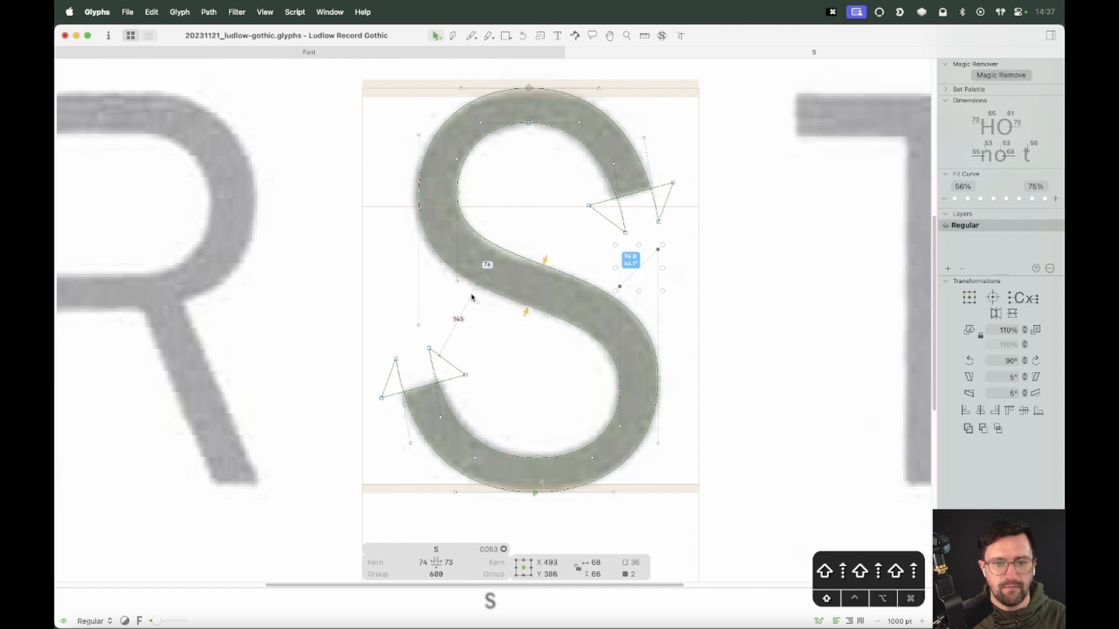
# Move the spine's upper left end node 20 units down
pyautogui.moveTo(493, 245)
pyautogui.mouseDown()
pyautogui.moveTo(392, 334)
pyautogui.moveTo(482, 260)
pyautogui.mouseUp()
pyautogui.press('super+z')
pyautogui.hotkey('shift', 'Down')
pyautogui.hotkey('shift', 'Down')
pyautogui.press('space')
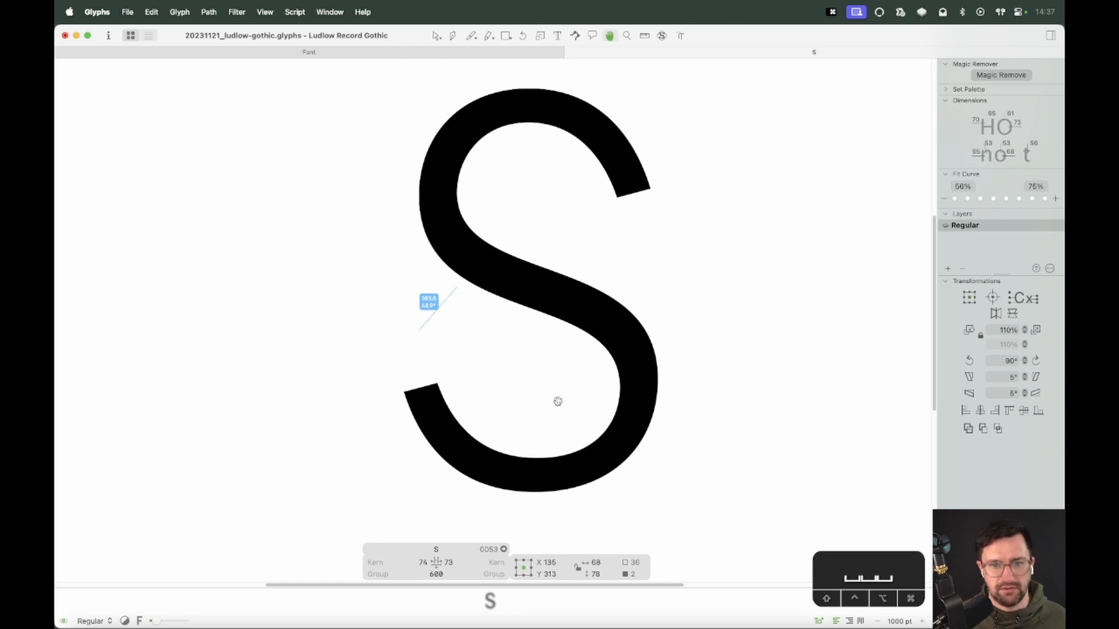
# Cut across the middle of the spine with the Knife tool to add nodes on both edges
pyautogui.press('e')
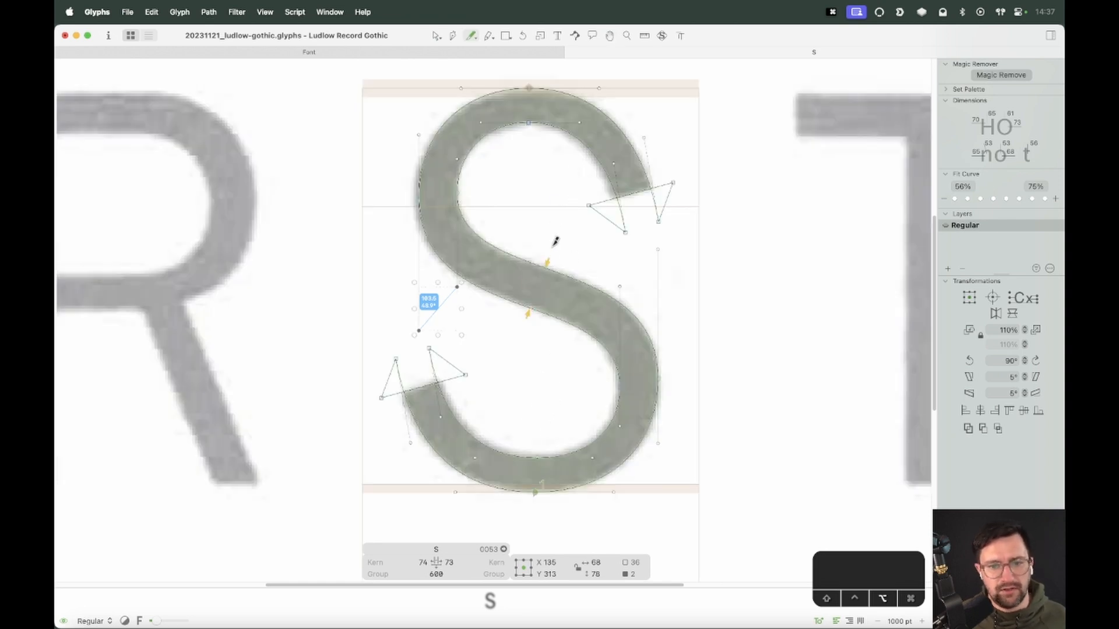
pyautogui.moveTo(550, 248); pyautogui.dragTo(520, 338)
pyautogui.press('v')
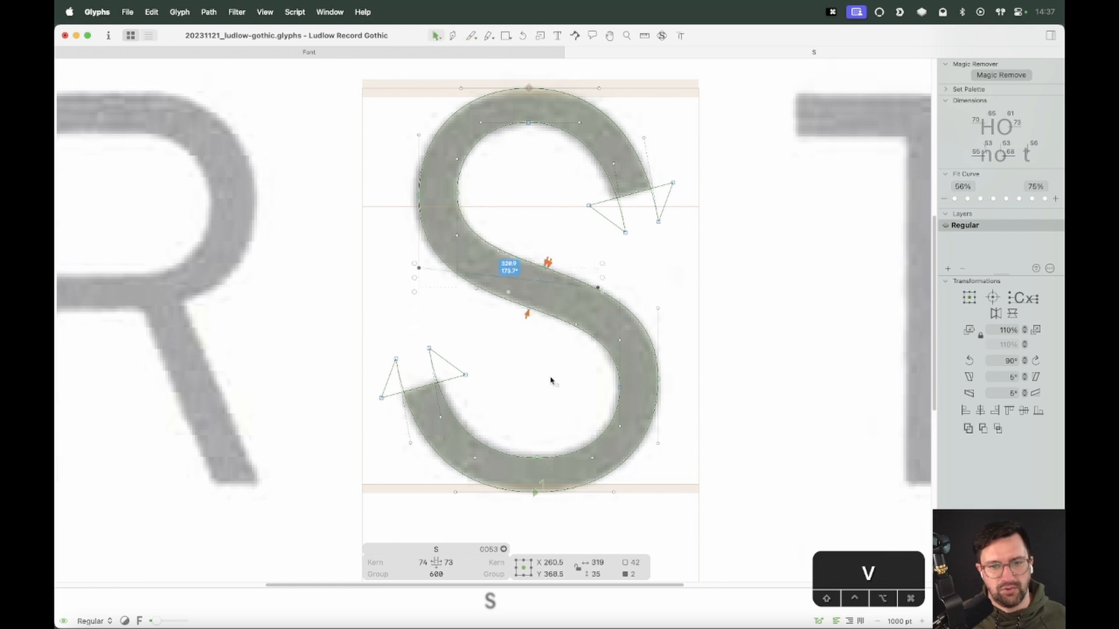
# Move the new node on the spine's lower edge 4 units down
pyautogui.click(551, 378)
pyautogui.click(598, 287)
pyautogui.press('Down')
pyautogui.press('Down')
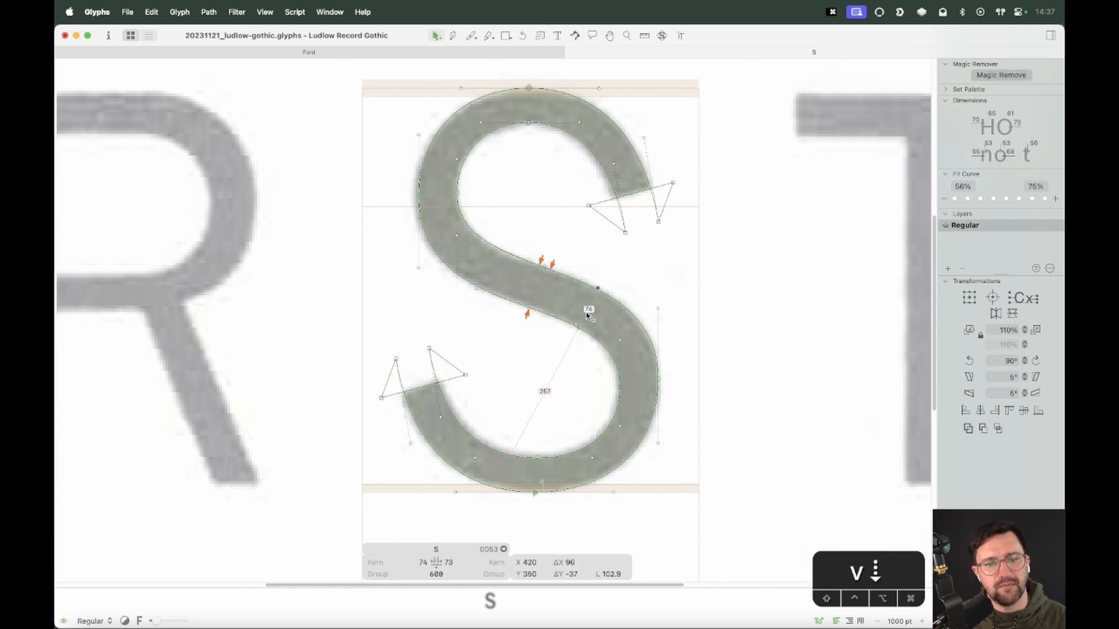
pyautogui.press('Down')
pyautogui.press('Down')
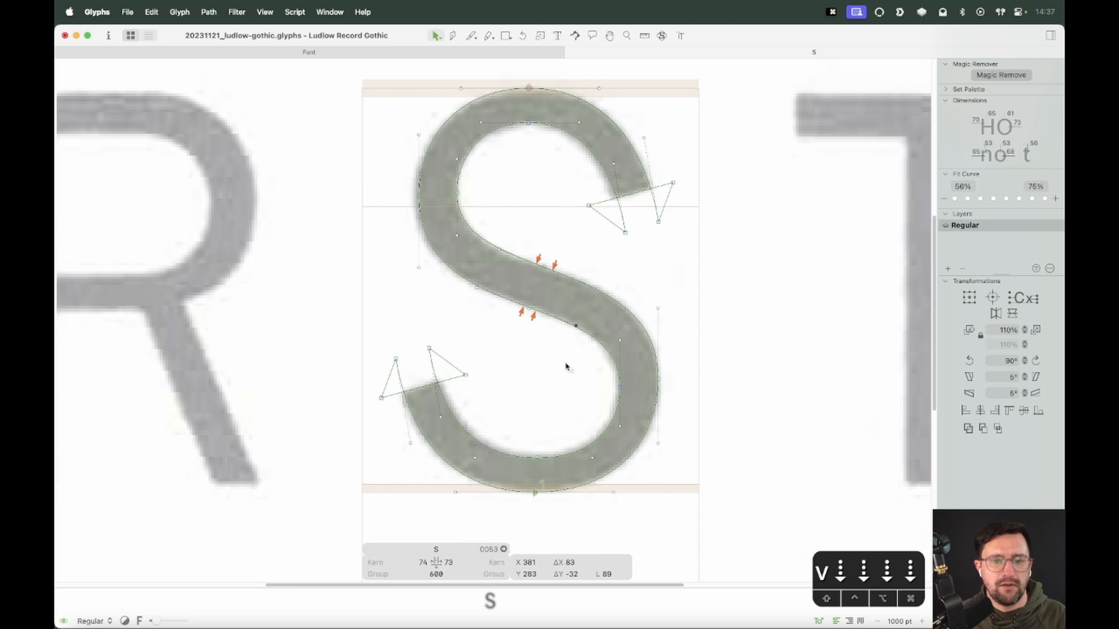
# Adjust the lower bowl's inner right curve points to follow the scanned outline
pyautogui.press('space')
pyautogui.press('space')
pyautogui.press('space')
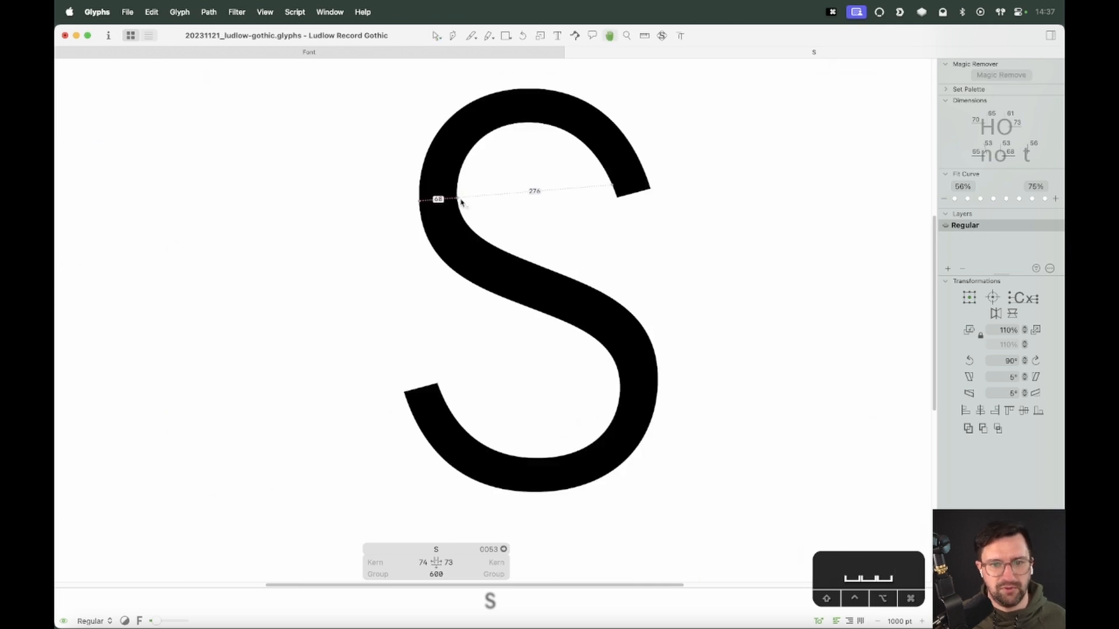
pyautogui.press('z')
pyautogui.moveTo(705, 254); pyautogui.dragTo(449, 500)
pyautogui.press('v')
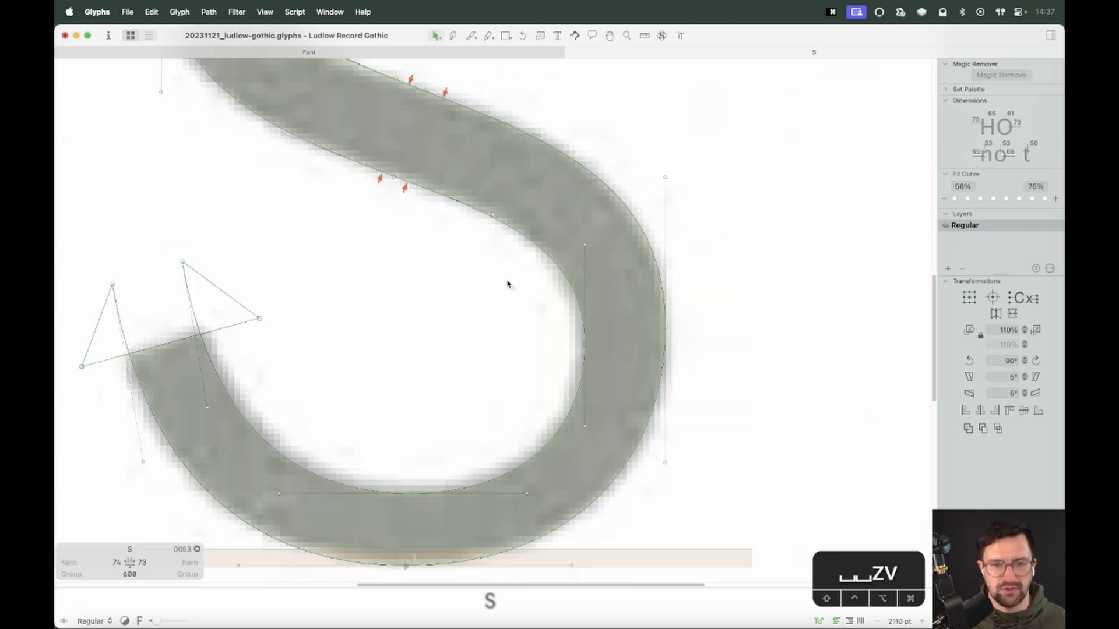
pyautogui.press('alt')
pyautogui.moveTo(584, 343); pyautogui.dragTo(585, 352)
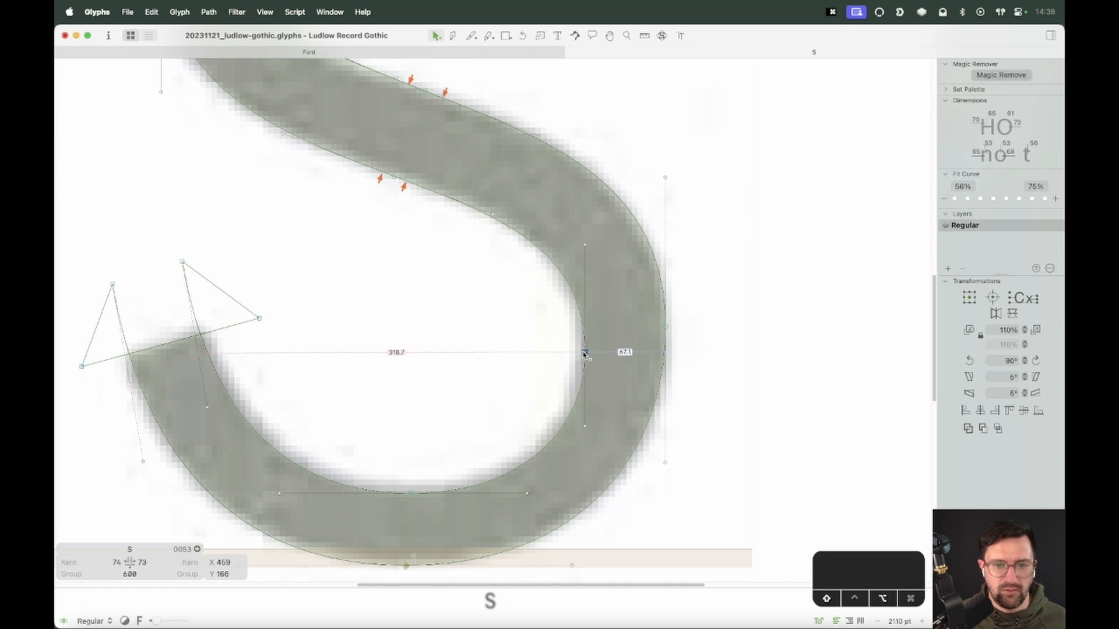
pyautogui.moveTo(569, 279); pyautogui.dragTo(575, 289)
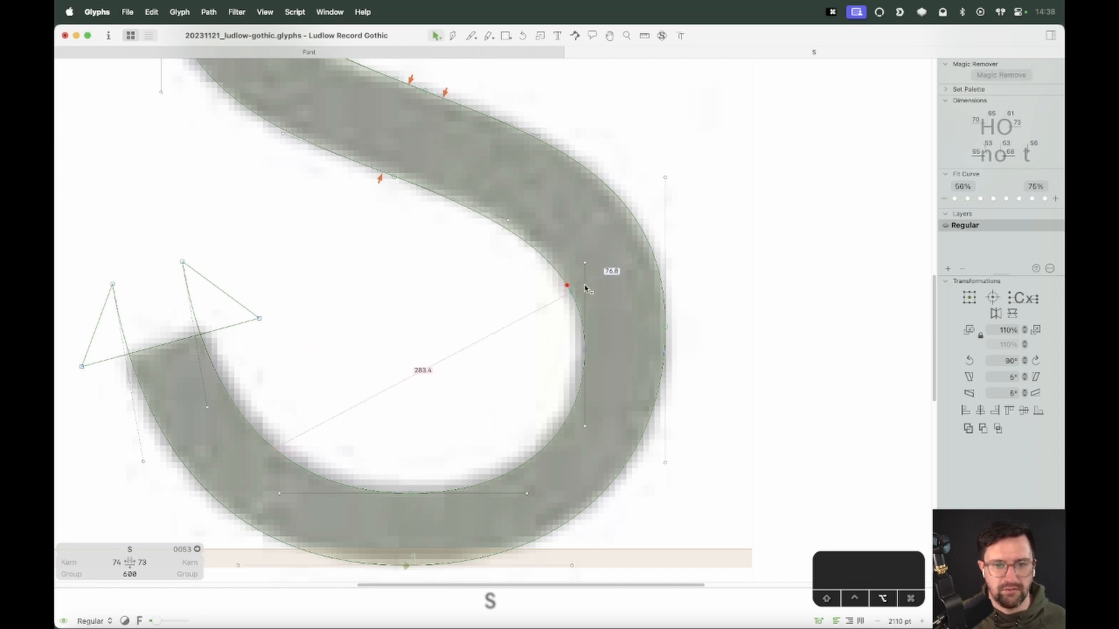
pyautogui.press('space')
pyautogui.moveTo(651, 248); pyautogui.dragTo(654, 267)
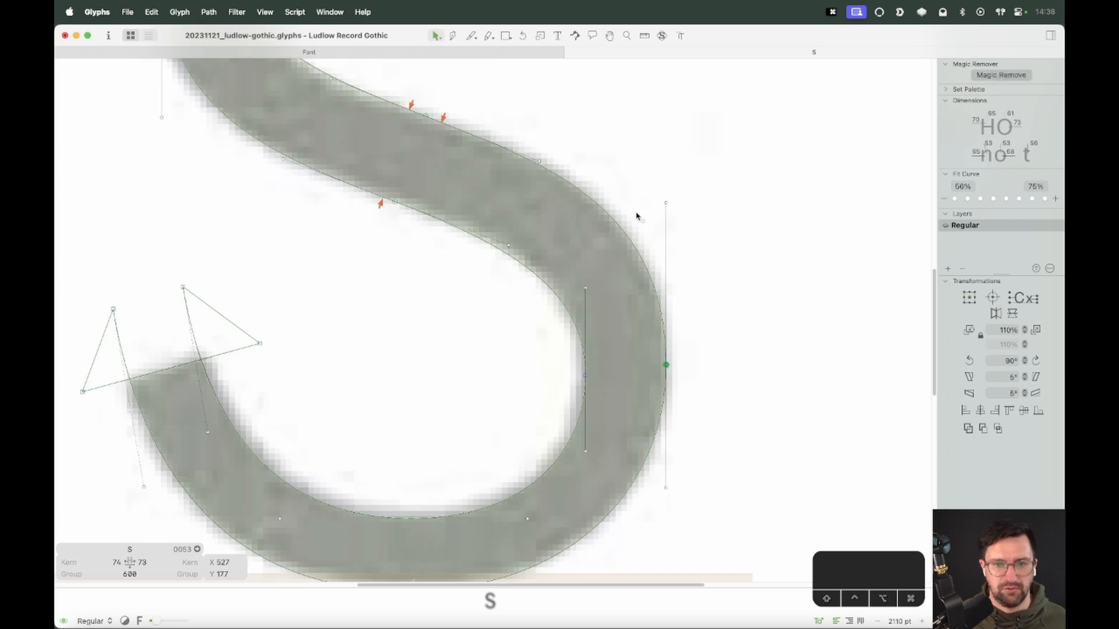
pyautogui.moveTo(612, 221); pyautogui.dragTo(635, 229)
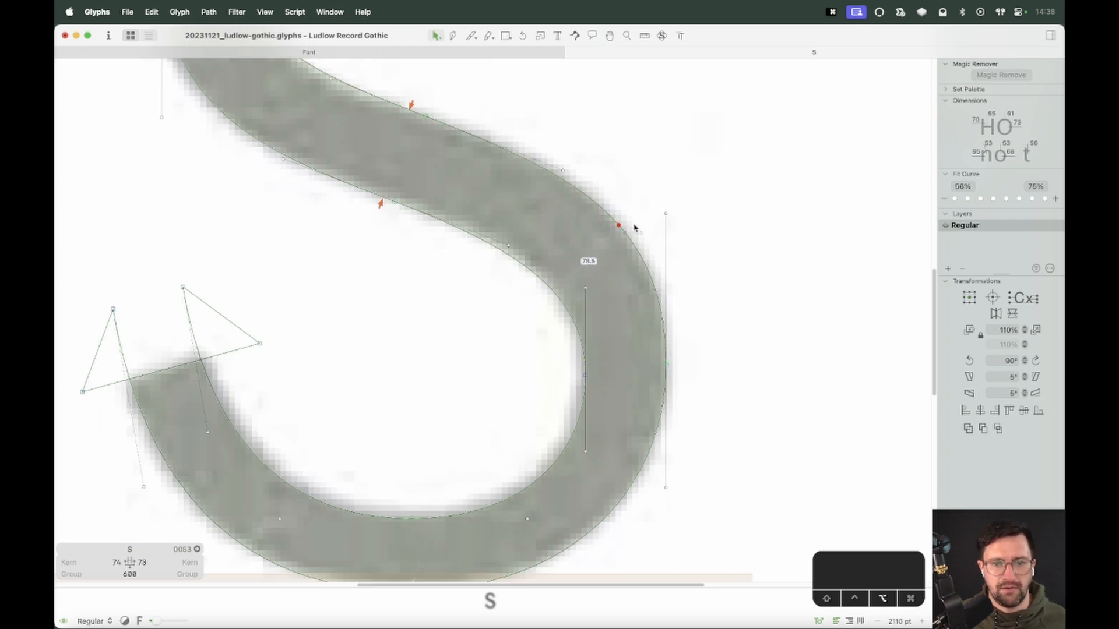
# Reshape the spine's lower right curve where it joins the lower bowl to match the scan
pyautogui.press('super+minus')
pyautogui.press('super+minus')
pyautogui.press('super+minus')
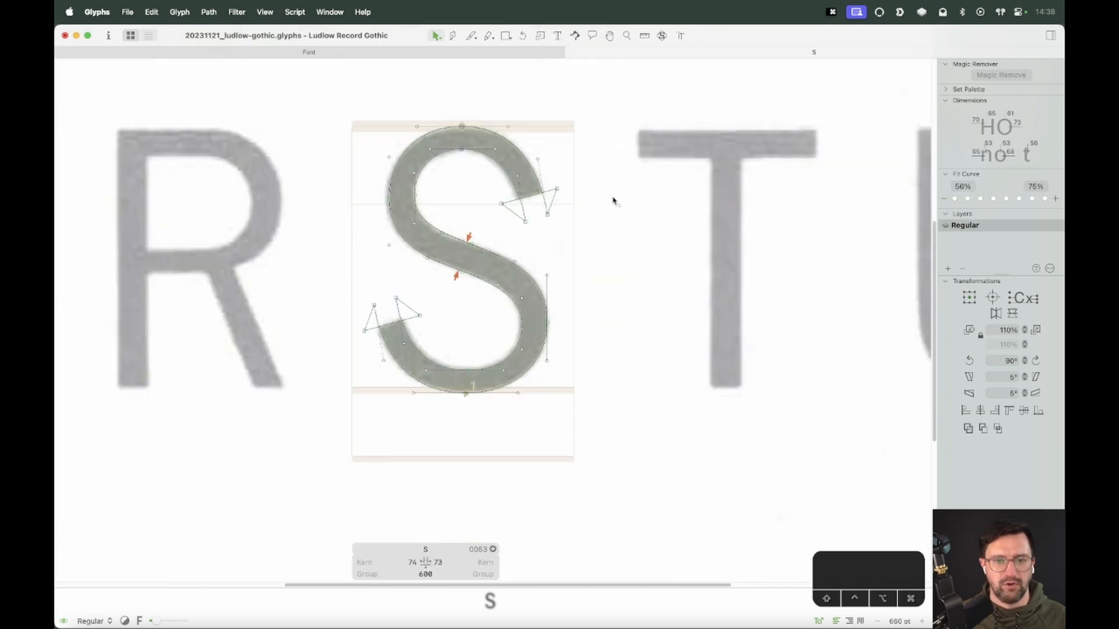
pyautogui.press('space')
pyautogui.press('z')
pyautogui.click(581, 349)
pyautogui.press('v')
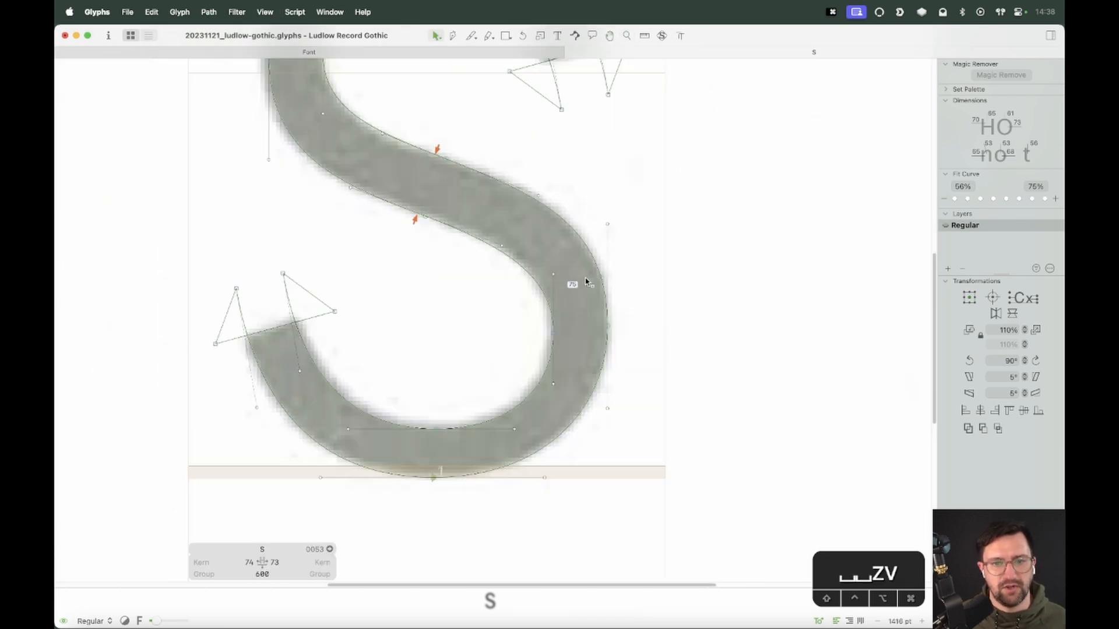
pyautogui.moveTo(583, 245); pyautogui.dragTo(604, 257)
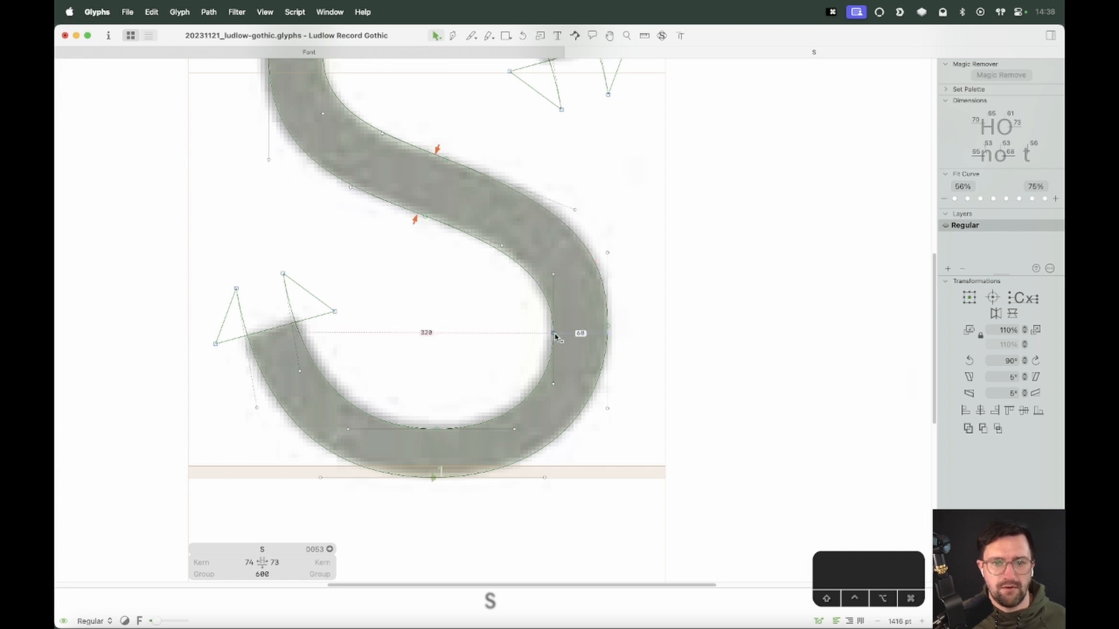
pyautogui.press('space')
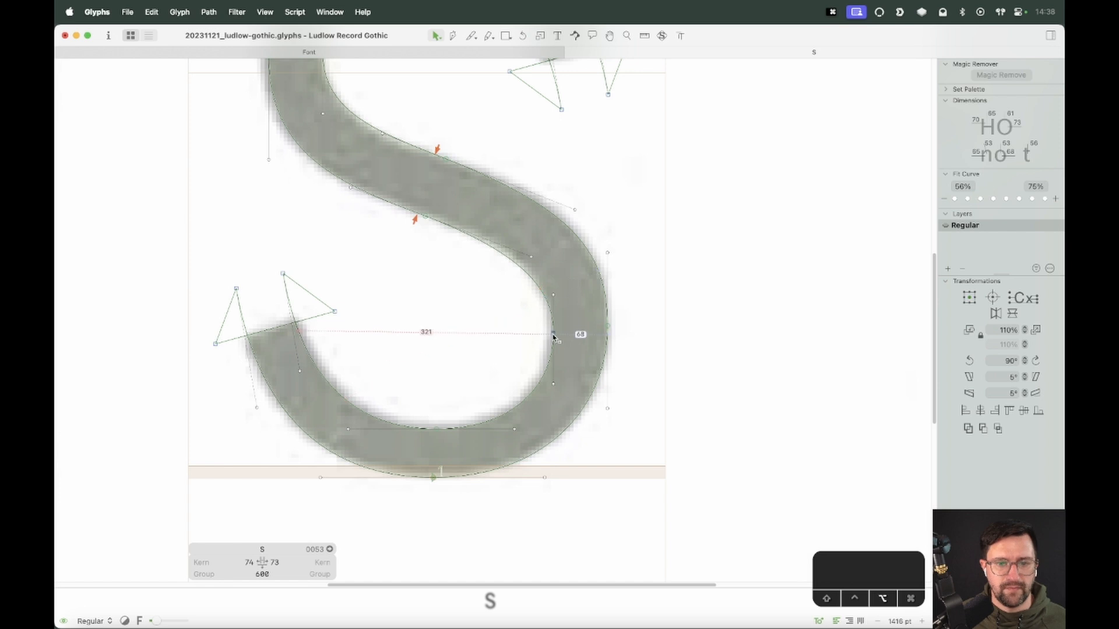
pyautogui.click(554, 341)
pyautogui.click(571, 334)
# Adjust the upper bowl's inner left curve where it meets the spine to follow the scan
pyautogui.press('space')
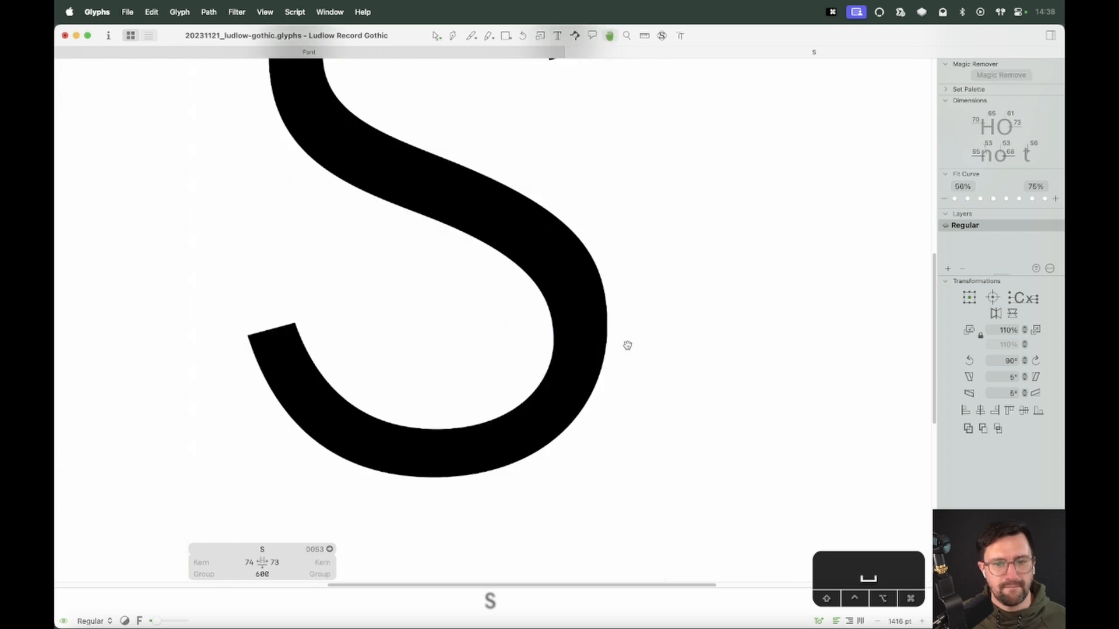
pyautogui.moveTo(630, 342); pyautogui.dragTo(674, 434)
pyautogui.press('space')
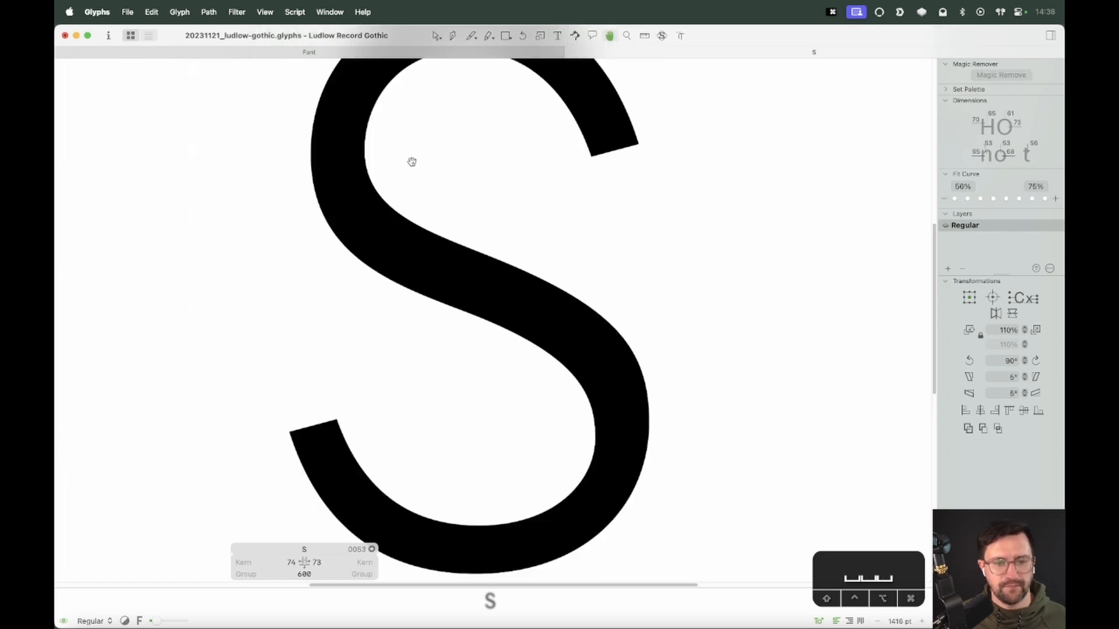
pyautogui.moveTo(412, 162); pyautogui.dragTo(474, 214)
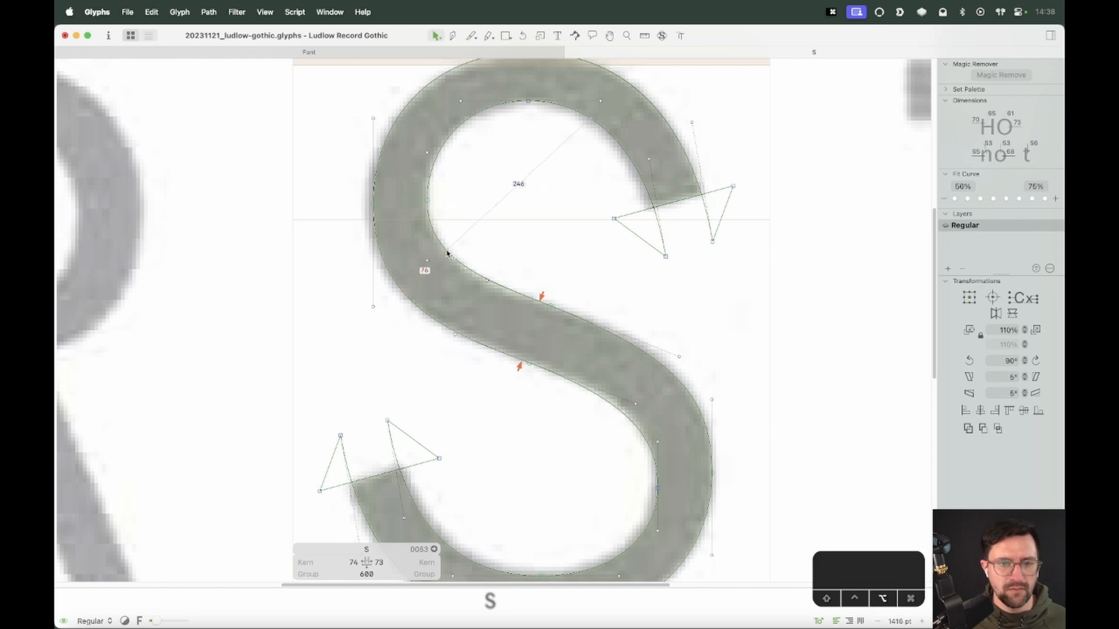
pyautogui.moveTo(447, 252); pyautogui.dragTo(406, 241)
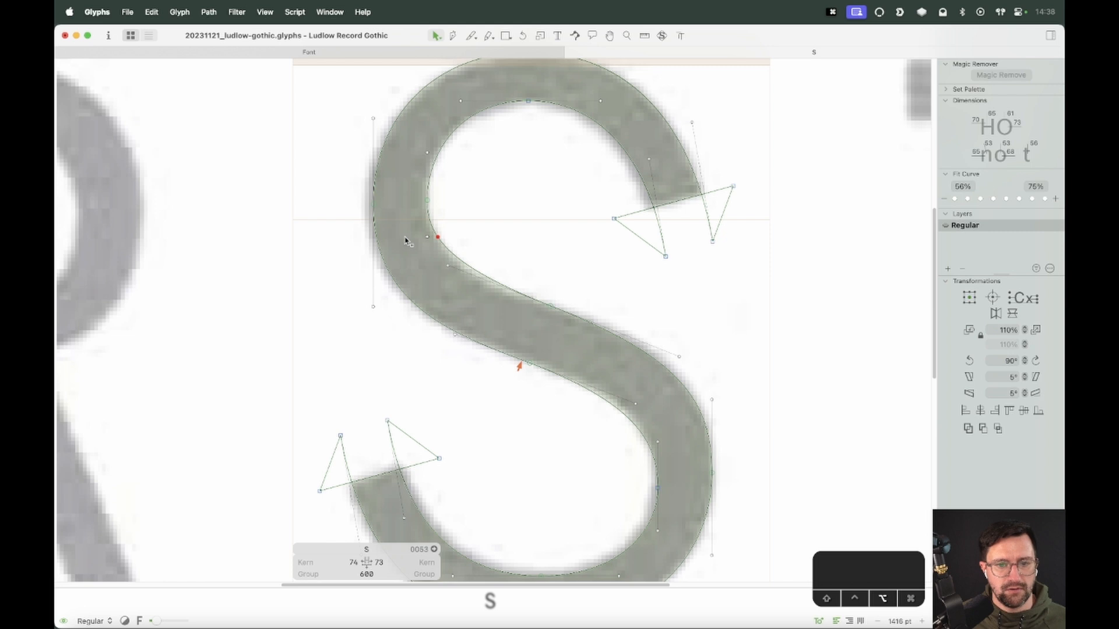
pyautogui.moveTo(427, 201); pyautogui.dragTo(427, 192)
# Delete the upper bowl's left extreme nodes and reshape the curve below them
pyautogui.press('space')
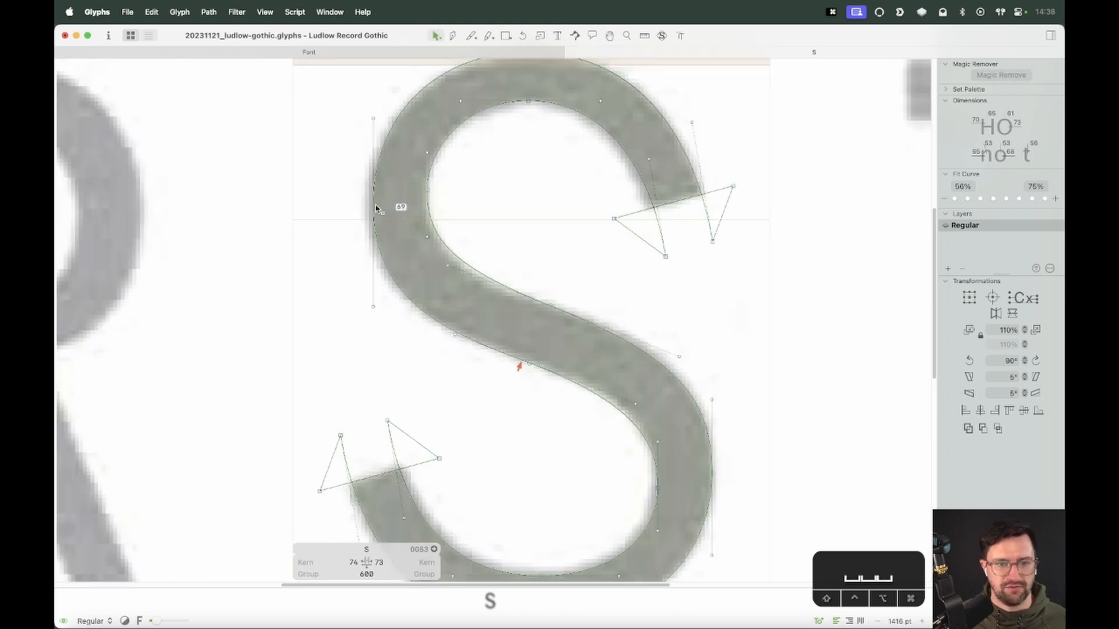
pyautogui.click(376, 208)
pyautogui.moveTo(440, 182); pyautogui.dragTo(368, 218)
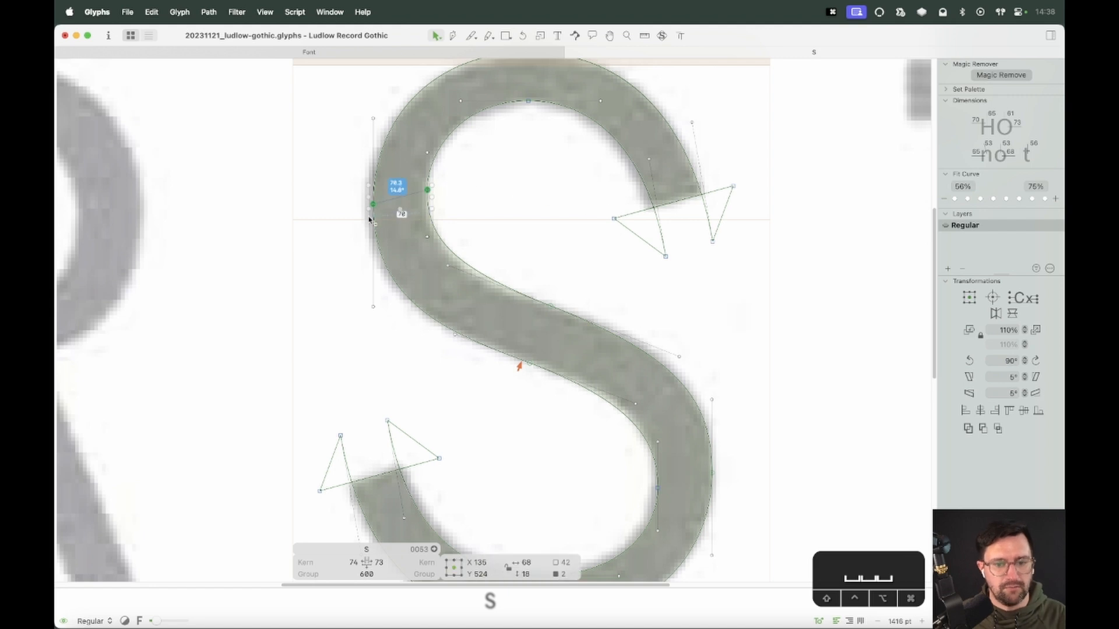
pyautogui.press('Delete')
pyautogui.press('Delete')
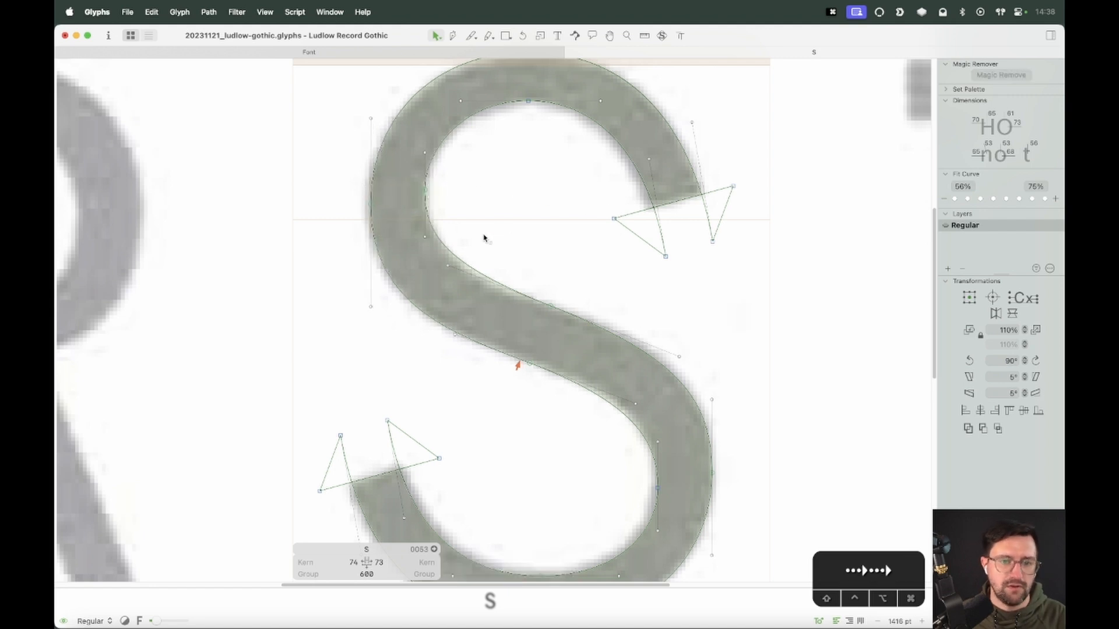
pyautogui.moveTo(409, 301); pyautogui.dragTo(369, 274)
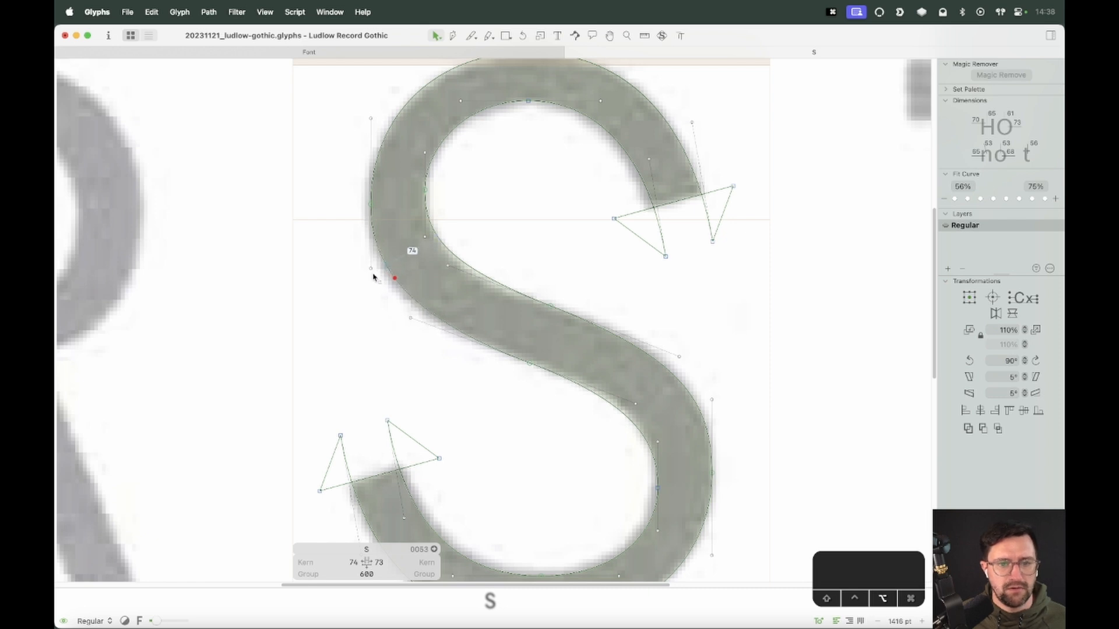
pyautogui.press('super+minus')
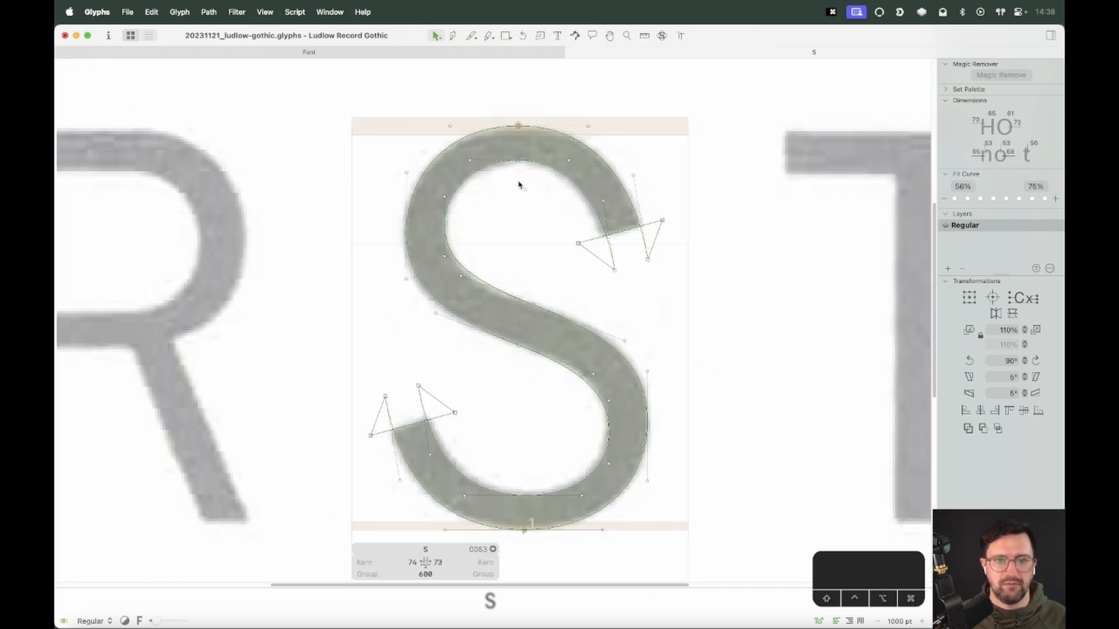
pyautogui.moveTo(439, 162); pyautogui.dragTo(440, 161)
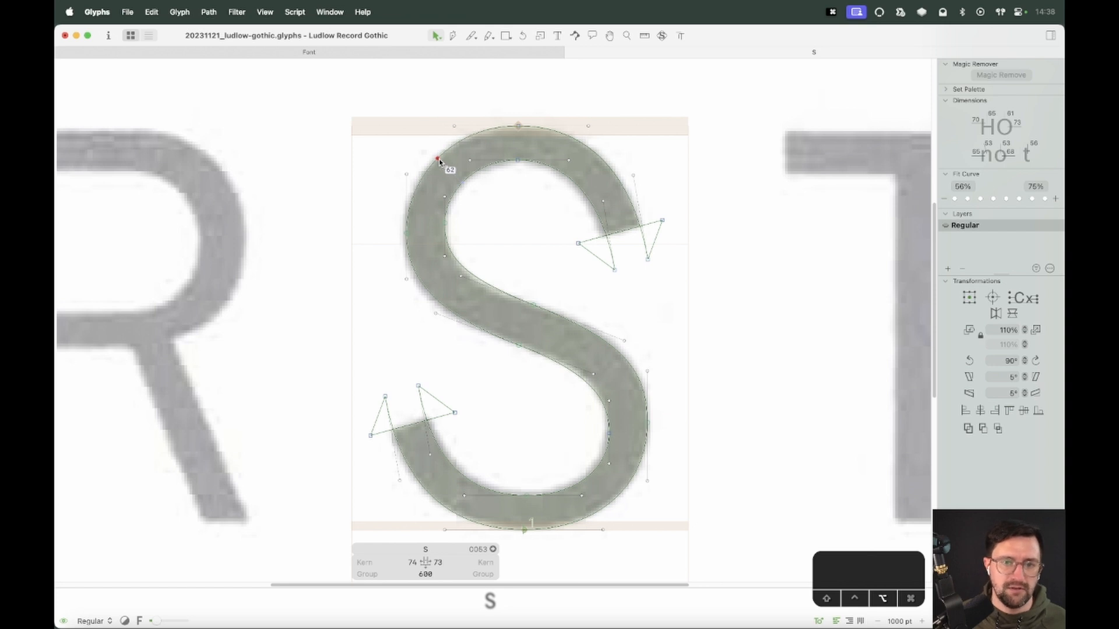
pyautogui.press('space')
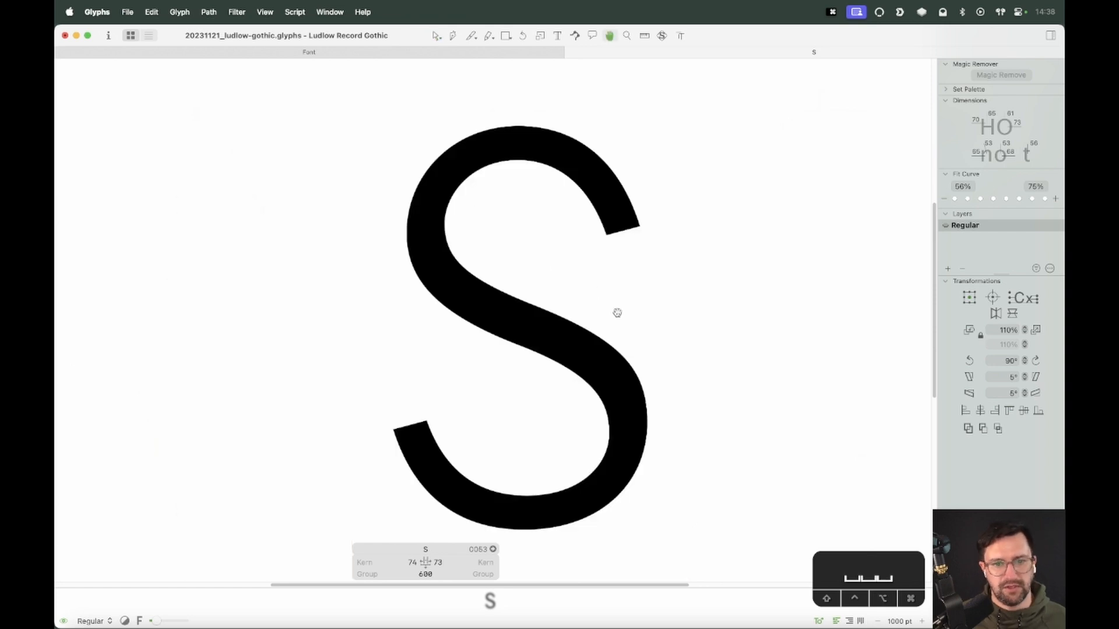
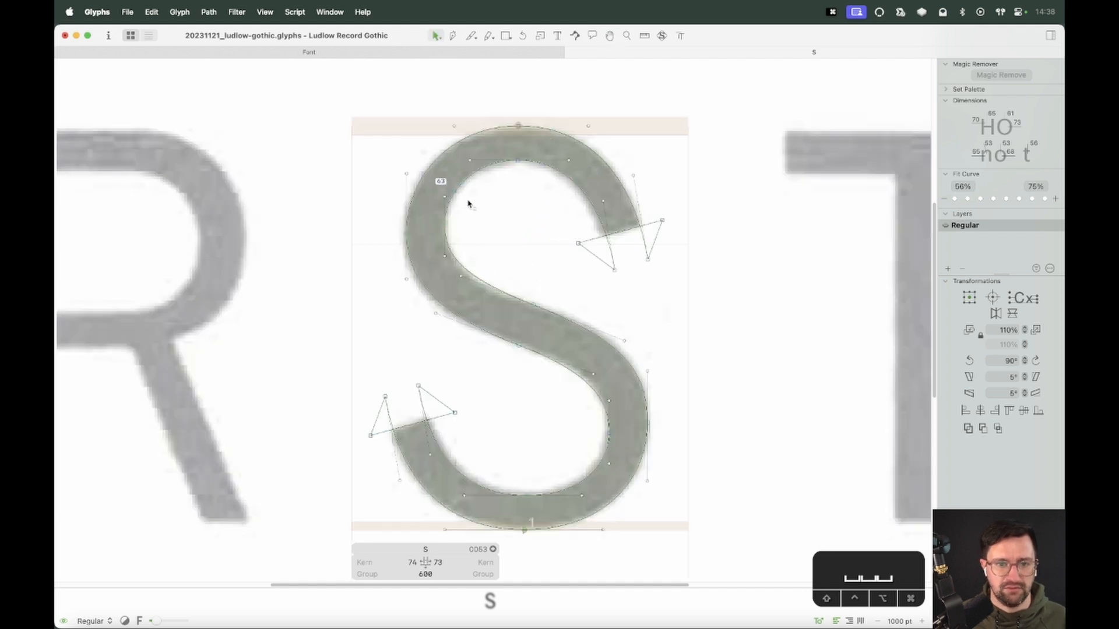
# Zoom in and pan around the S's upper bowl and spine, toggling preview, to inspect the stroke thickness
pyautogui.press('space')
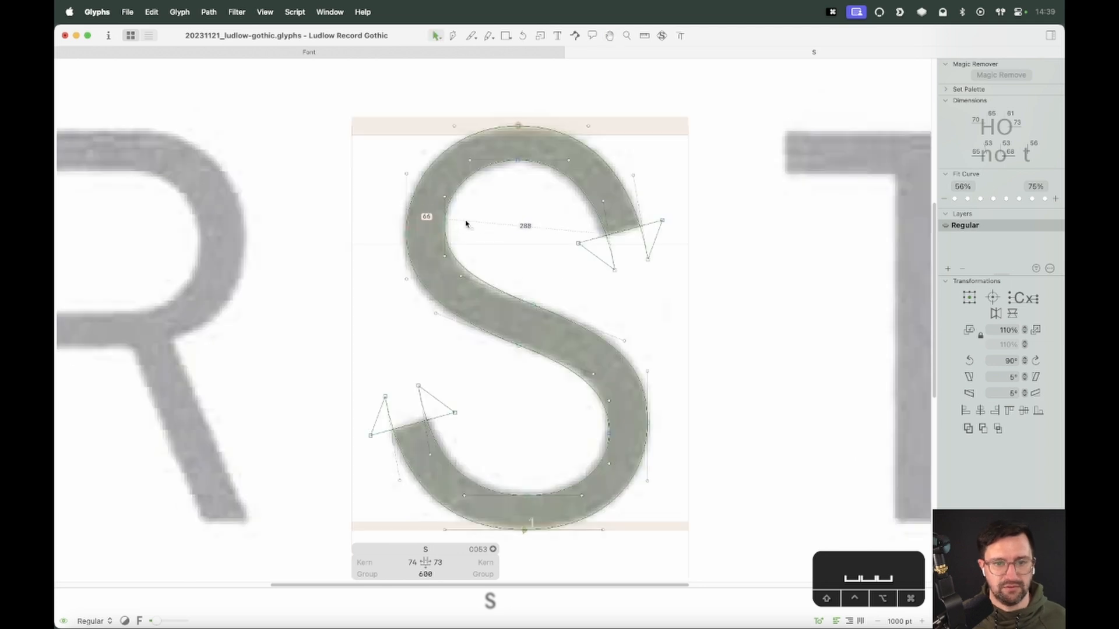
pyautogui.press('z')
pyautogui.moveTo(576, 105); pyautogui.dragTo(367, 331)
pyautogui.press('v')
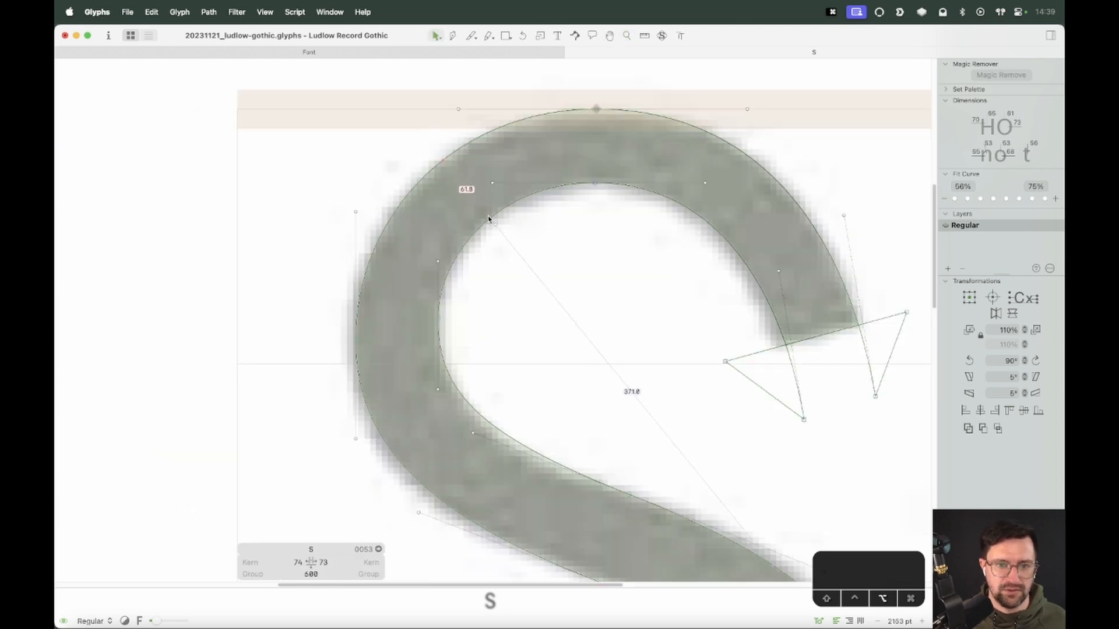
pyautogui.moveTo(488, 220); pyautogui.dragTo(494, 213)
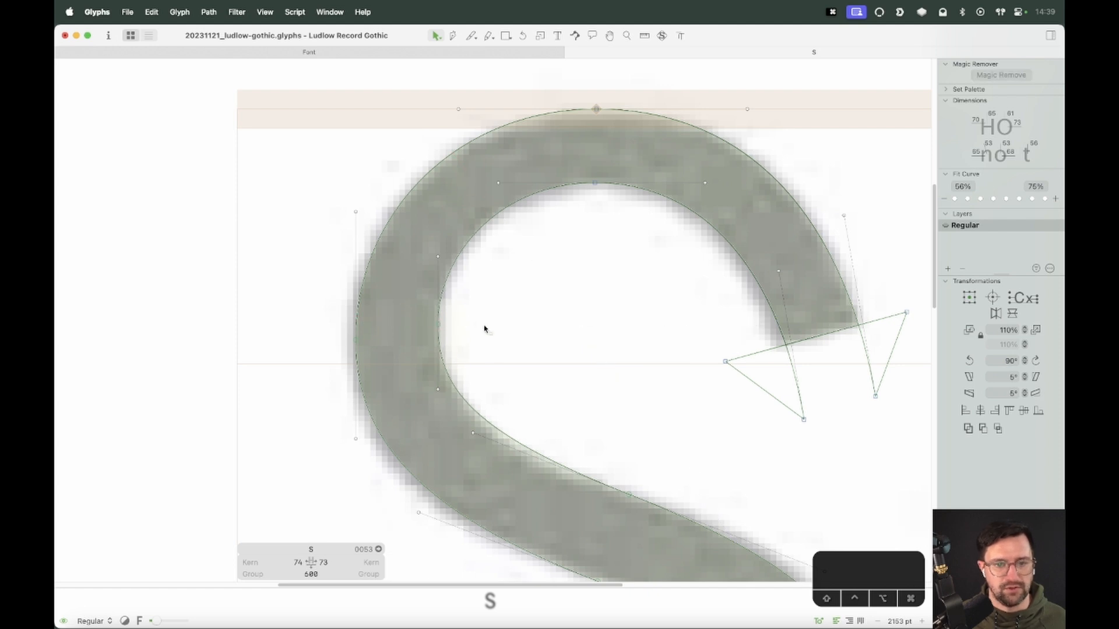
pyautogui.scroll(-3, 484, 329)
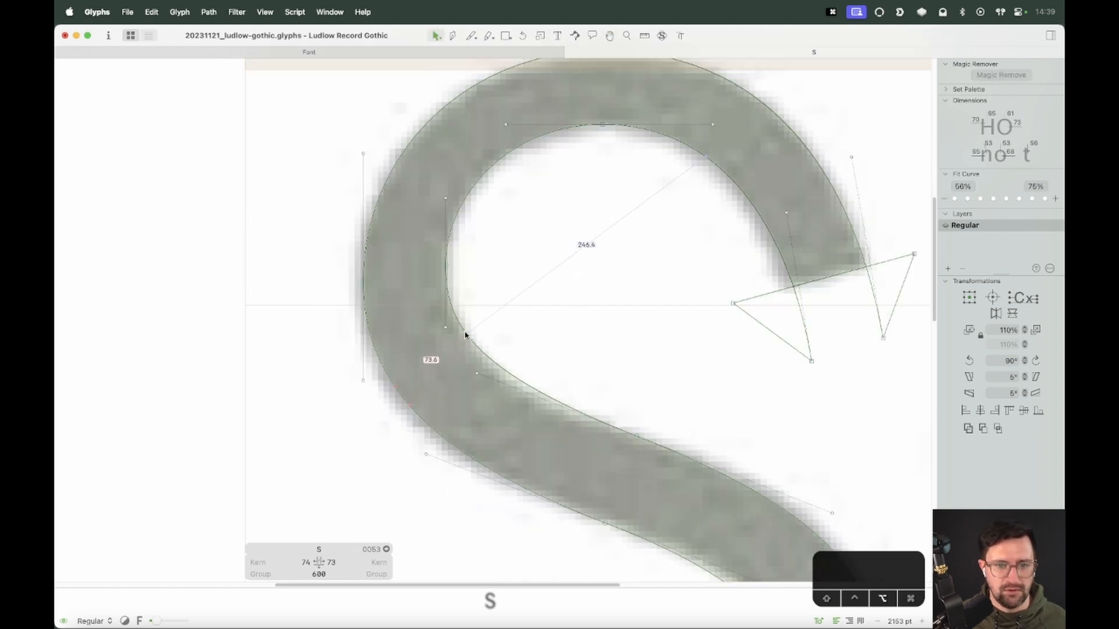
pyautogui.press('space')
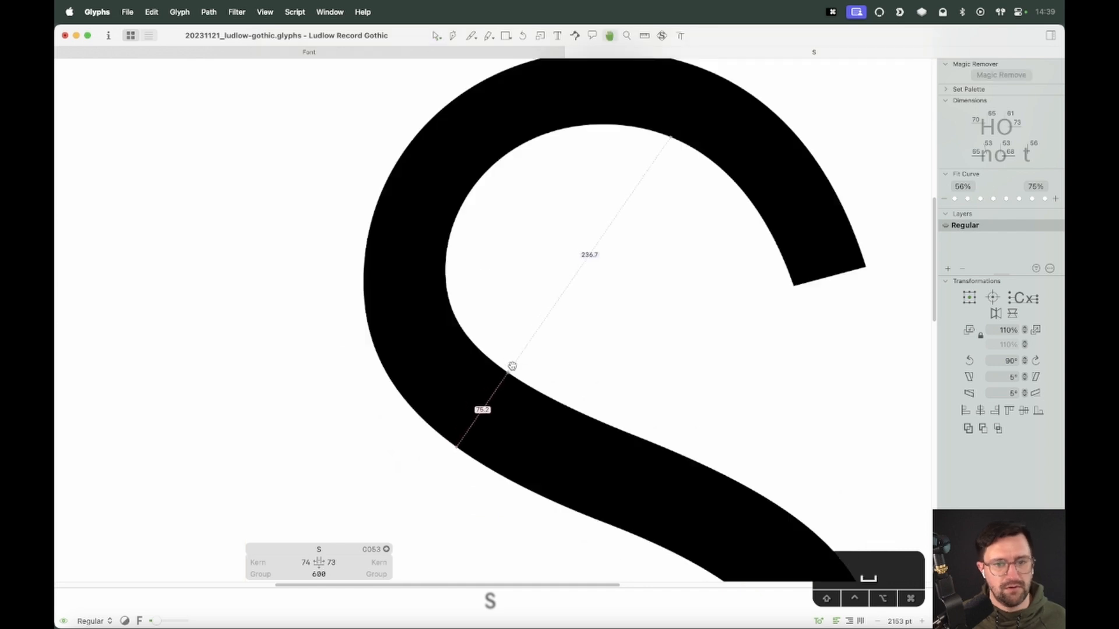
pyautogui.moveTo(512, 366); pyautogui.dragTo(520, 240)
pyautogui.press('super+minus')
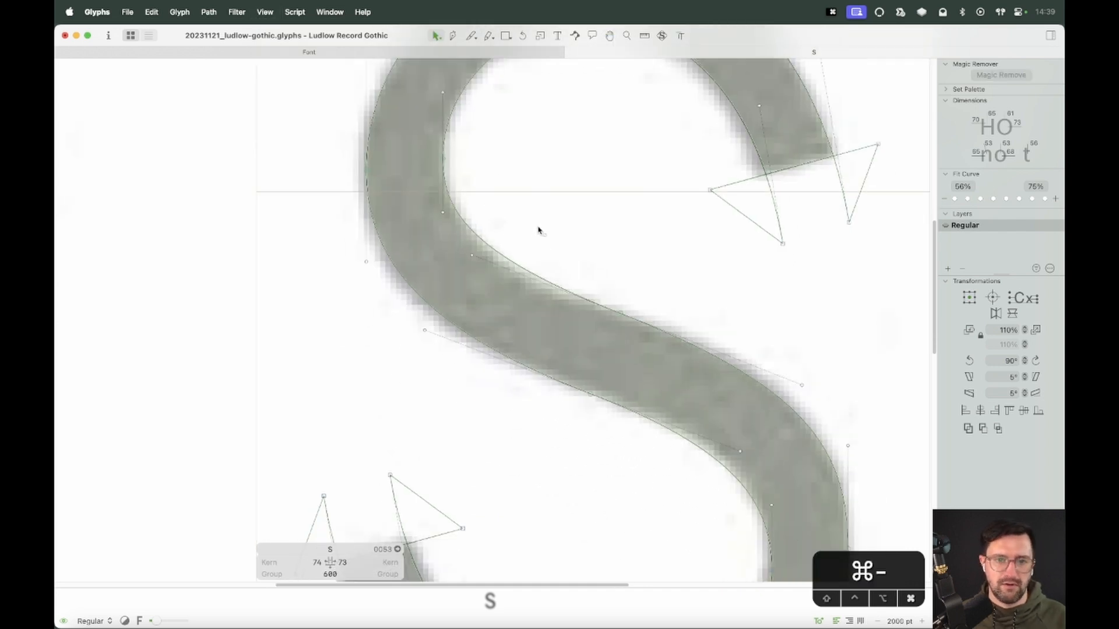
pyautogui.press('super+minus')
# Show the background overlay and shift the two nodes on the right of the lower bowl upward along the curve
pyautogui.click(662, 36)
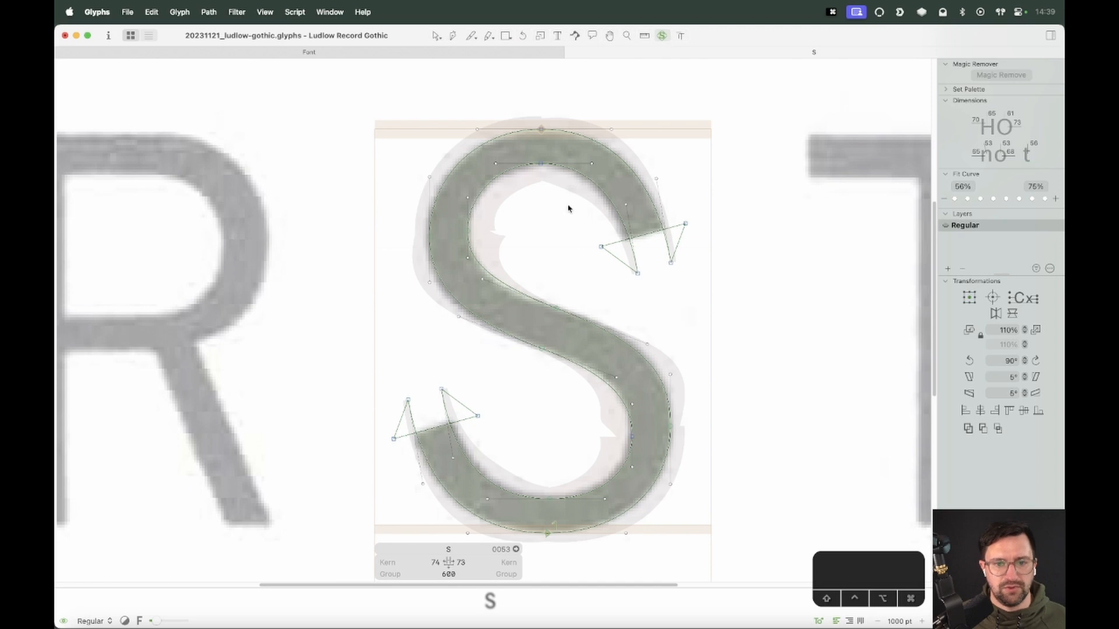
pyautogui.click(632, 435)
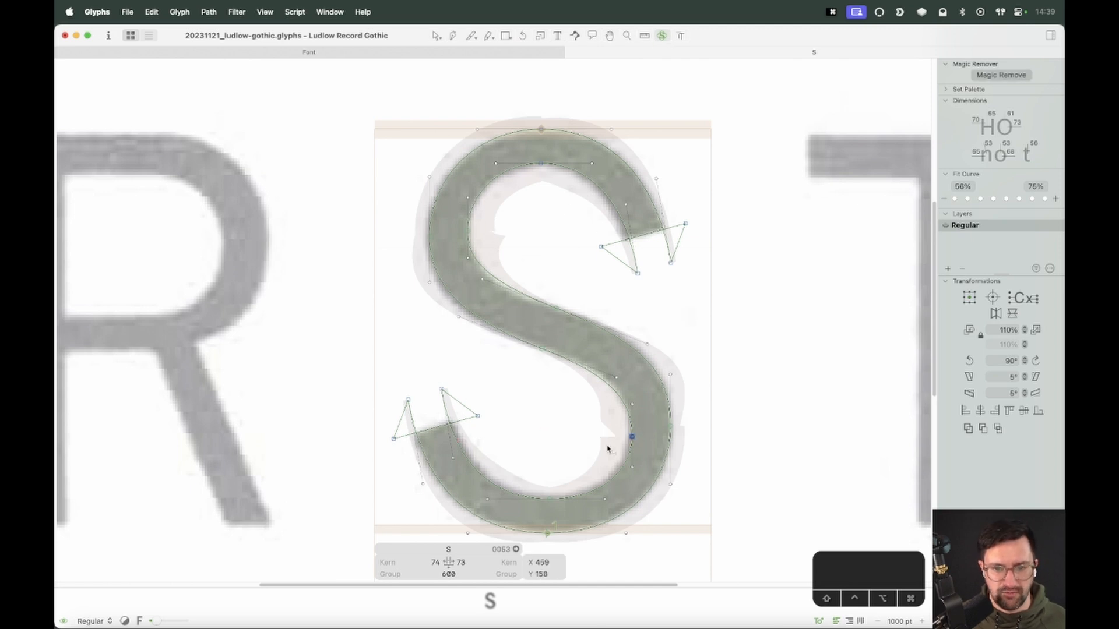
pyautogui.hotkey('alt', 'shift', 'Up')
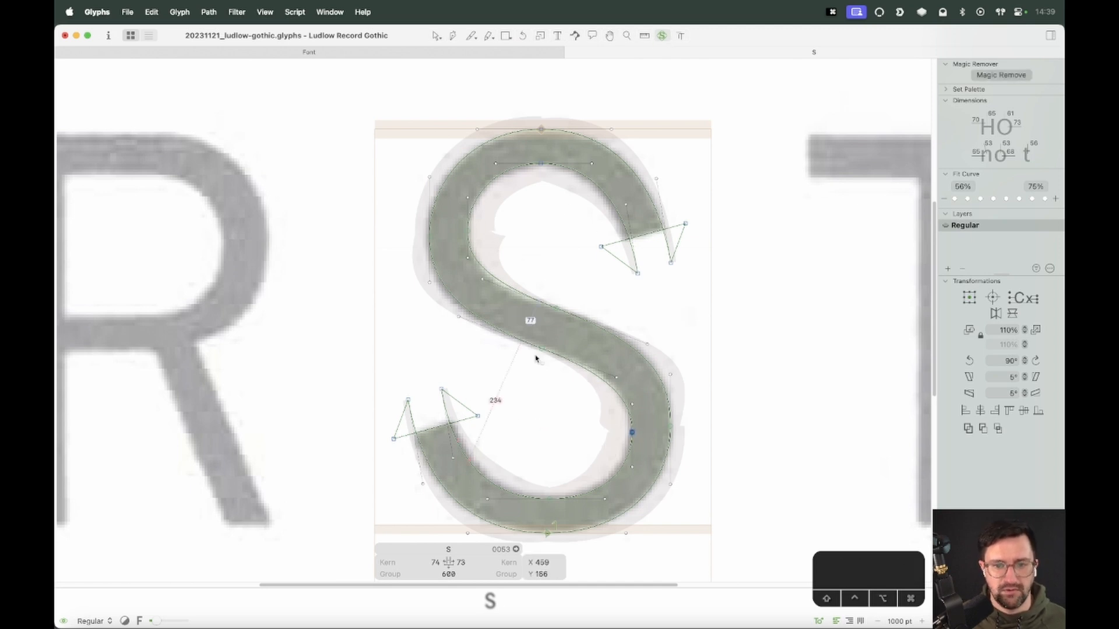
pyautogui.click(671, 425)
pyautogui.hotkey('alt', 'Up')
pyautogui.hotkey('alt', 'Up')
pyautogui.hotkey('alt', 'Up')
pyautogui.hotkey('alt', 'Up')
pyautogui.hotkey('alt', 'Up')
pyautogui.hotkey('alt', 'Up')
pyautogui.hotkey('alt', 'Up')
pyautogui.hotkey('alt', 'Up')
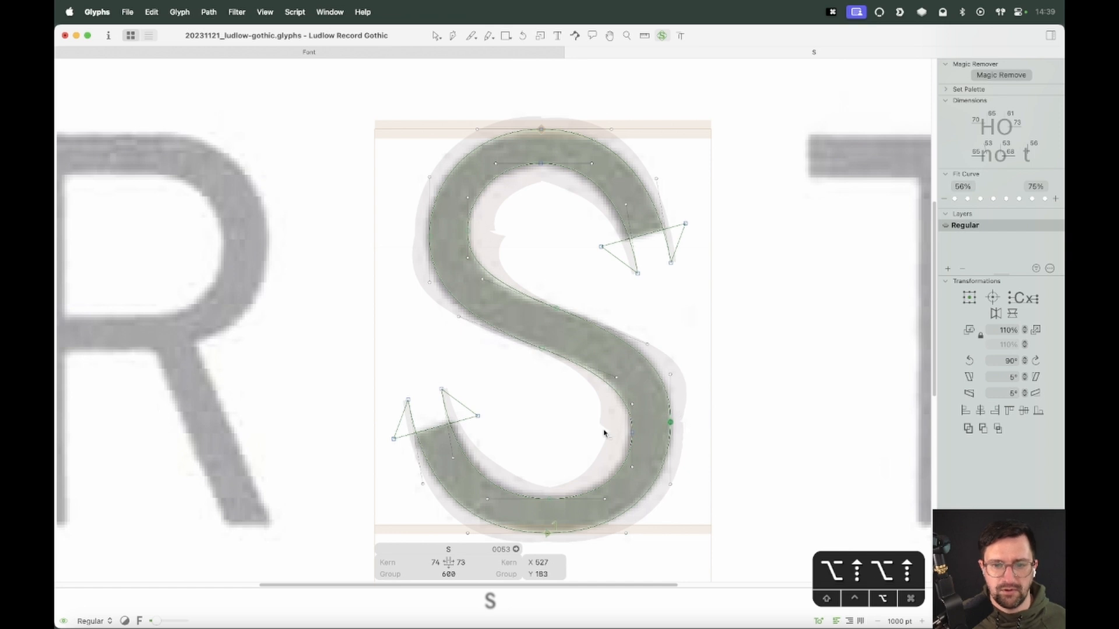
# Select the inner node on the upper bowl's left side and nudge it slightly down along its curve
pyautogui.moveTo(495, 223); pyautogui.dragTo(441, 246)
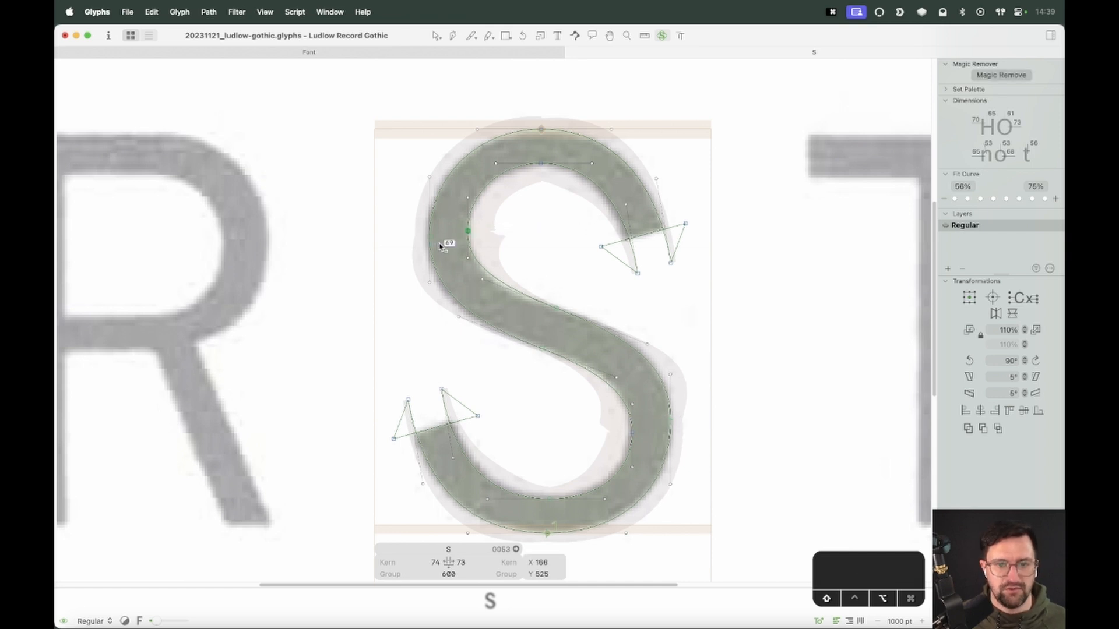
pyautogui.hotkey('alt', 'shift', 'Up')
pyautogui.hotkey('alt', 'shift', 'Down')
pyautogui.hotkey('alt', 'shift', 'Down')
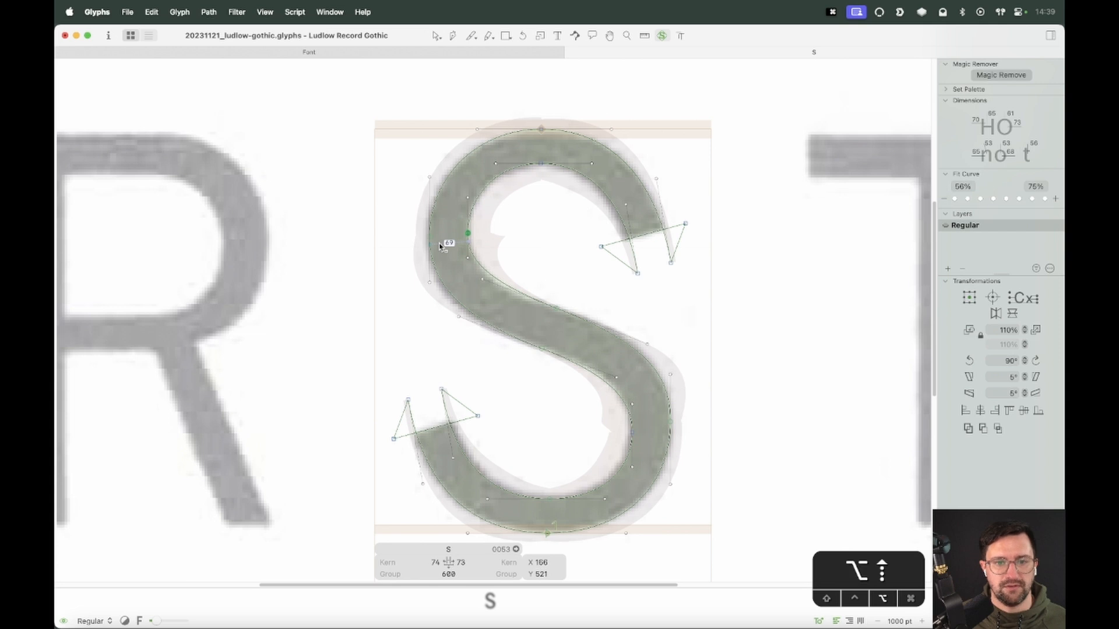
# Select the top node of the S and shift it right along its curve
pyautogui.click(546, 102)
pyautogui.click(542, 130)
pyautogui.click(566, 103)
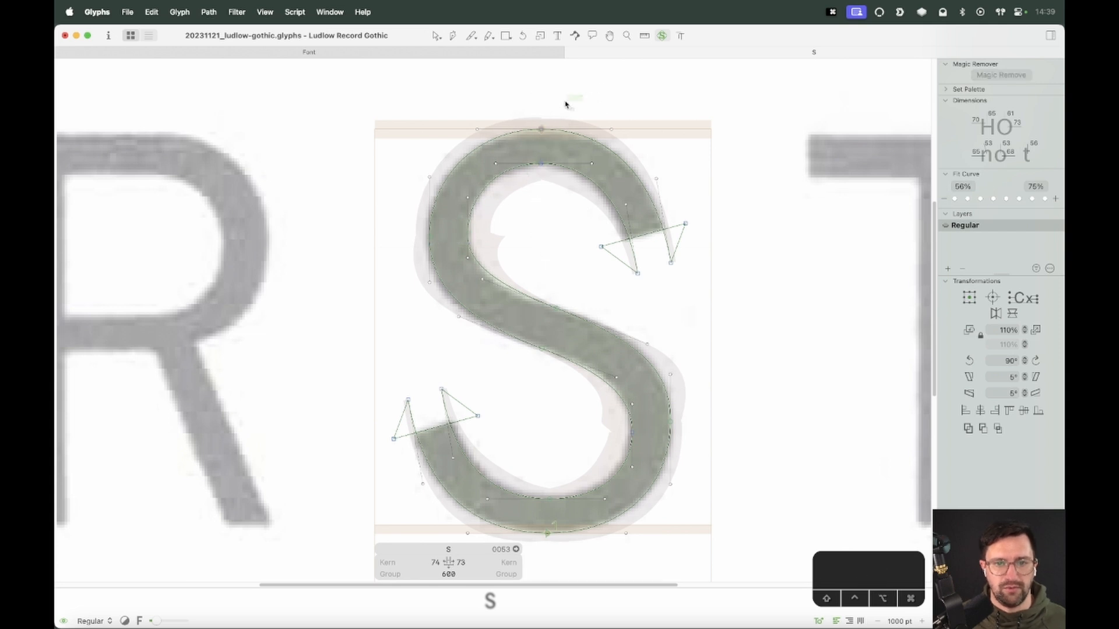
pyautogui.click(542, 129)
pyautogui.hotkey('alt', 'shift', 'Right')
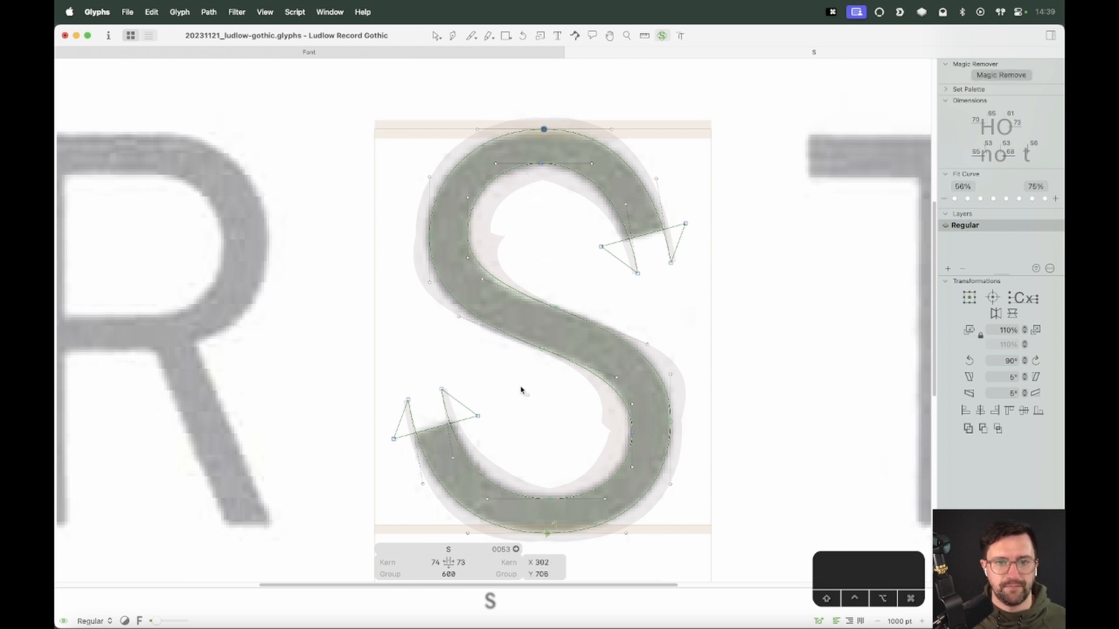
# Preview the glyph and zoom into the upper spine to compare its stroke width with the curves
pyautogui.press('space')
pyautogui.moveTo(560, 511); pyautogui.dragTo(569, 457)
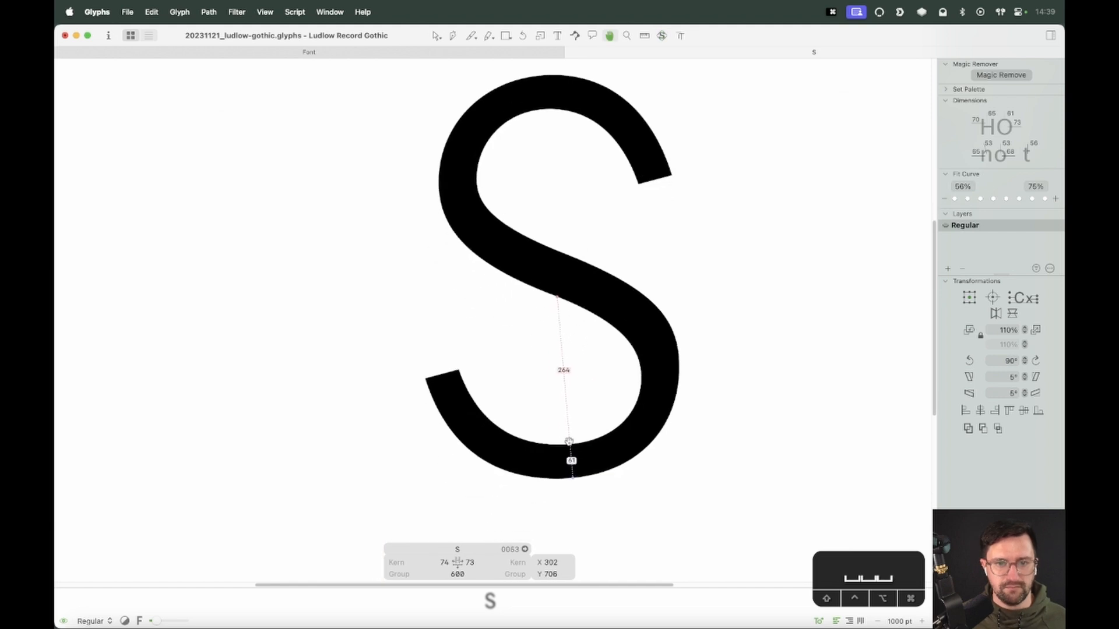
pyautogui.press('v')
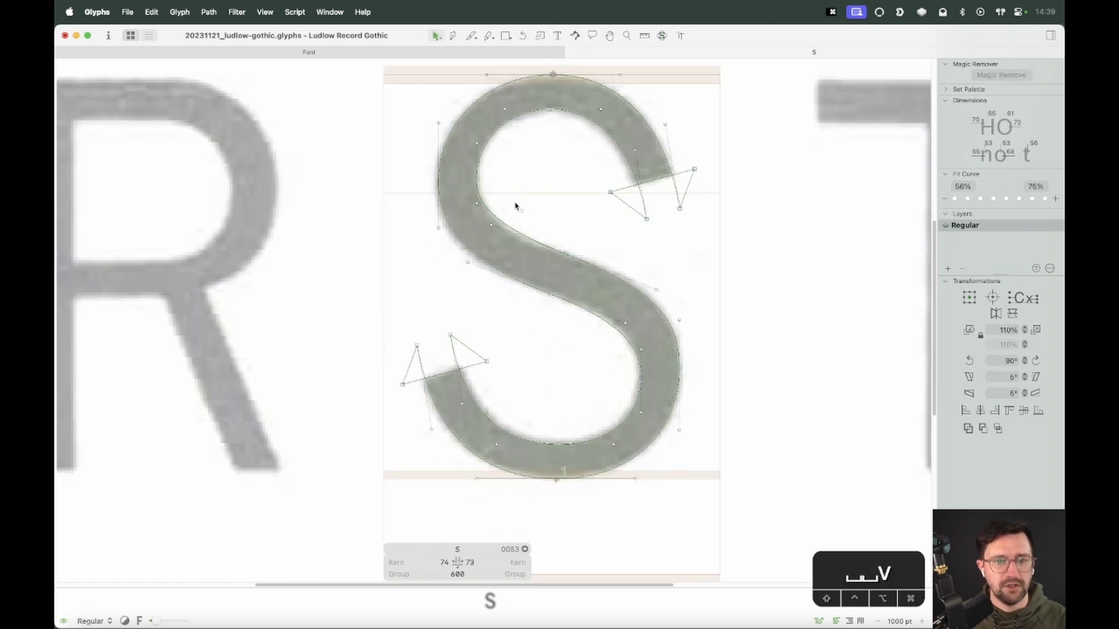
pyautogui.press('space')
pyautogui.press('z')
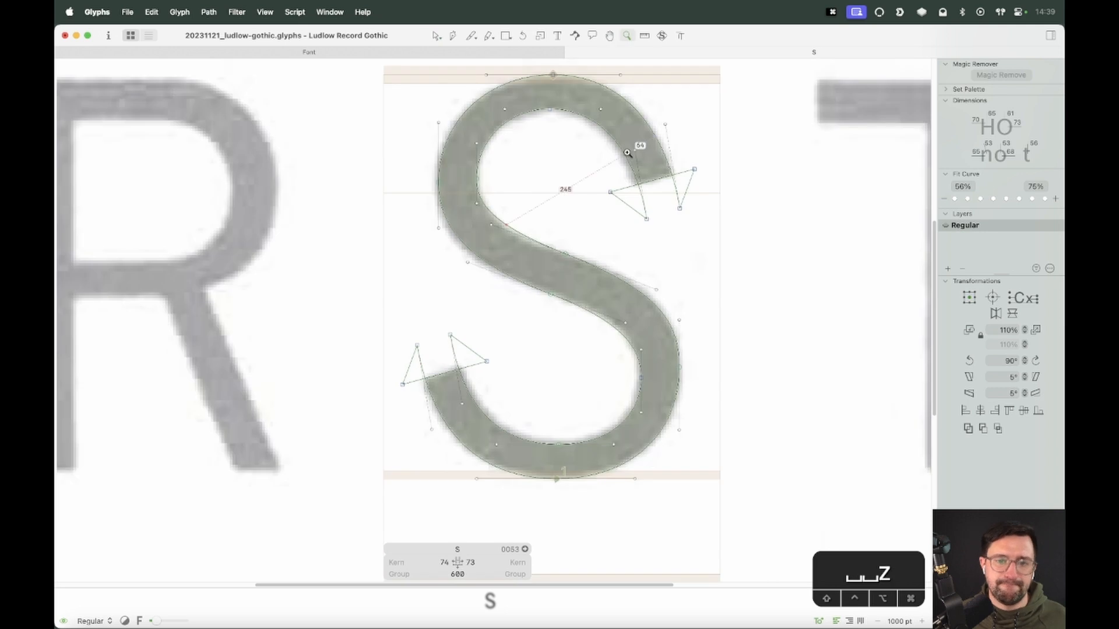
pyautogui.moveTo(606, 157); pyautogui.dragTo(381, 362)
pyautogui.press('v')
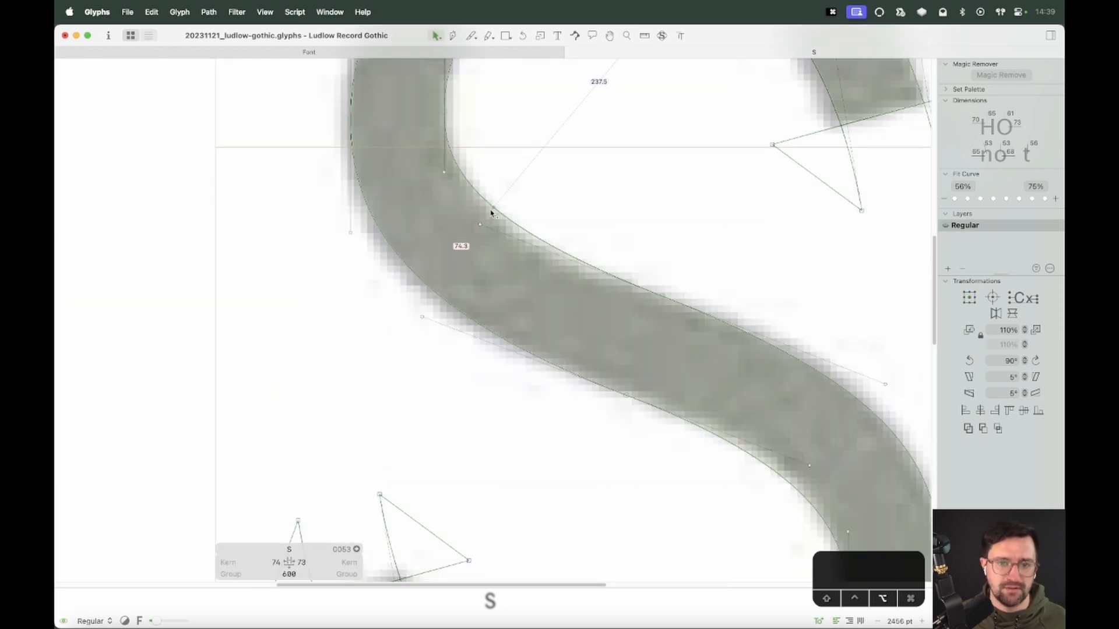
pyautogui.press('space')
pyautogui.moveTo(487, 208); pyautogui.dragTo(518, 316)
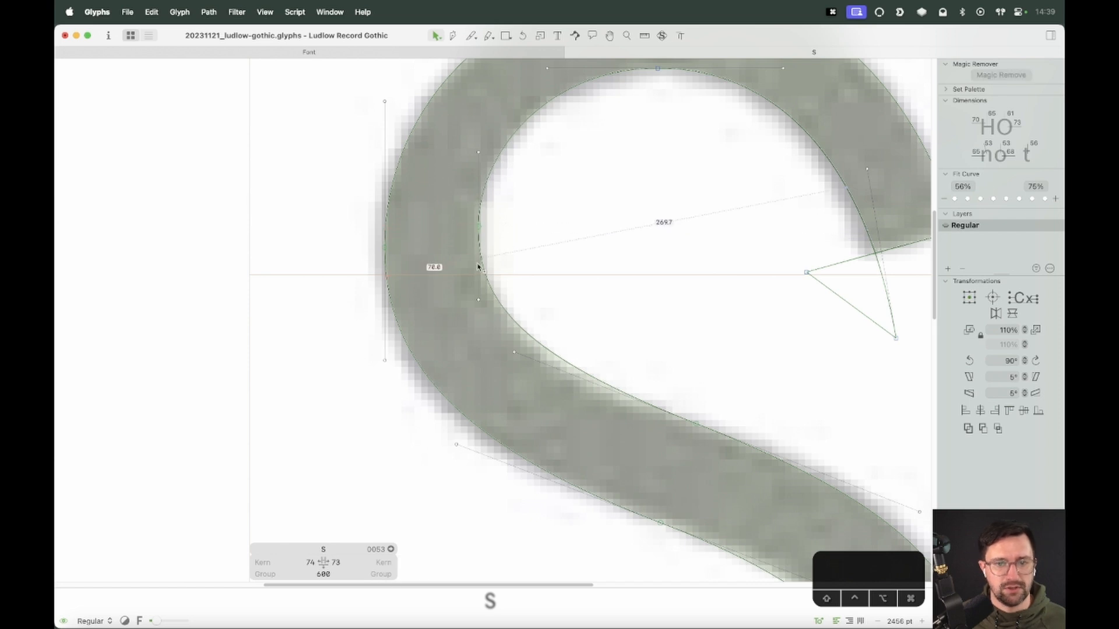
pyautogui.press('space')
pyautogui.moveTo(606, 256); pyautogui.dragTo(603, 256)
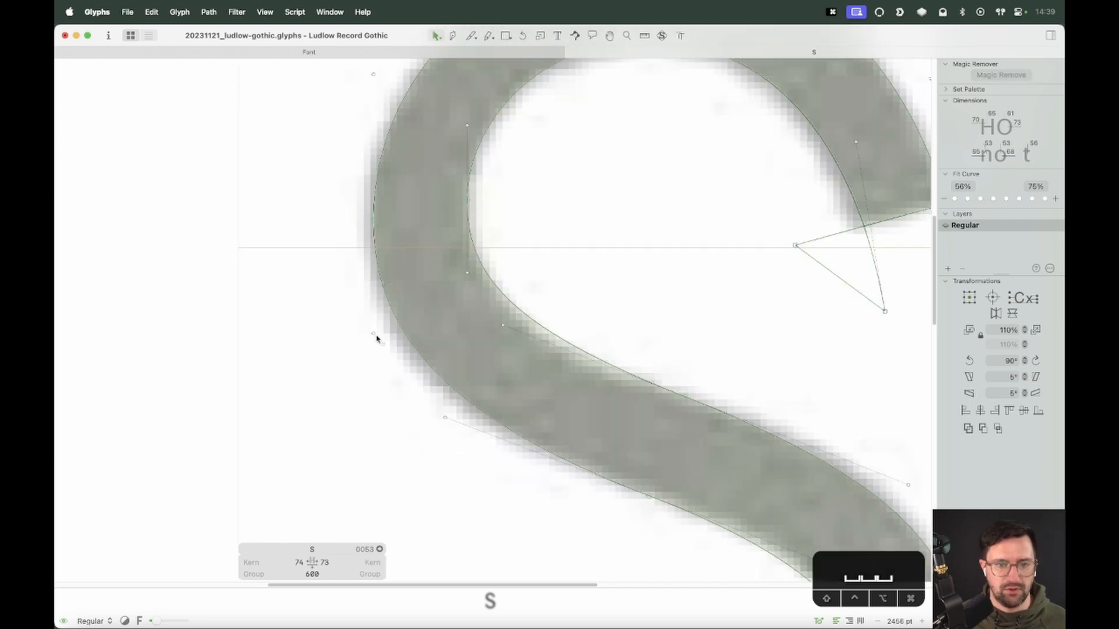
# Drag a point on the spine's upper-left outer edge slightly downward and adjust a nearby inner point
pyautogui.moveTo(405, 327); pyautogui.dragTo(403, 348)
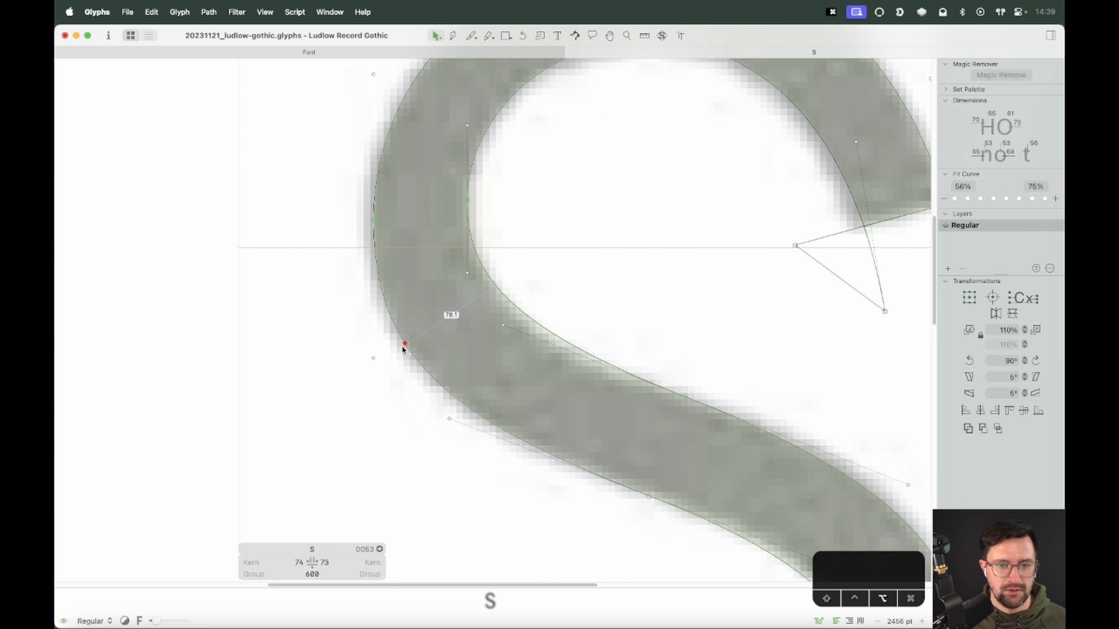
pyautogui.moveTo(512, 304); pyautogui.dragTo(516, 312)
pyautogui.press('super+minus')
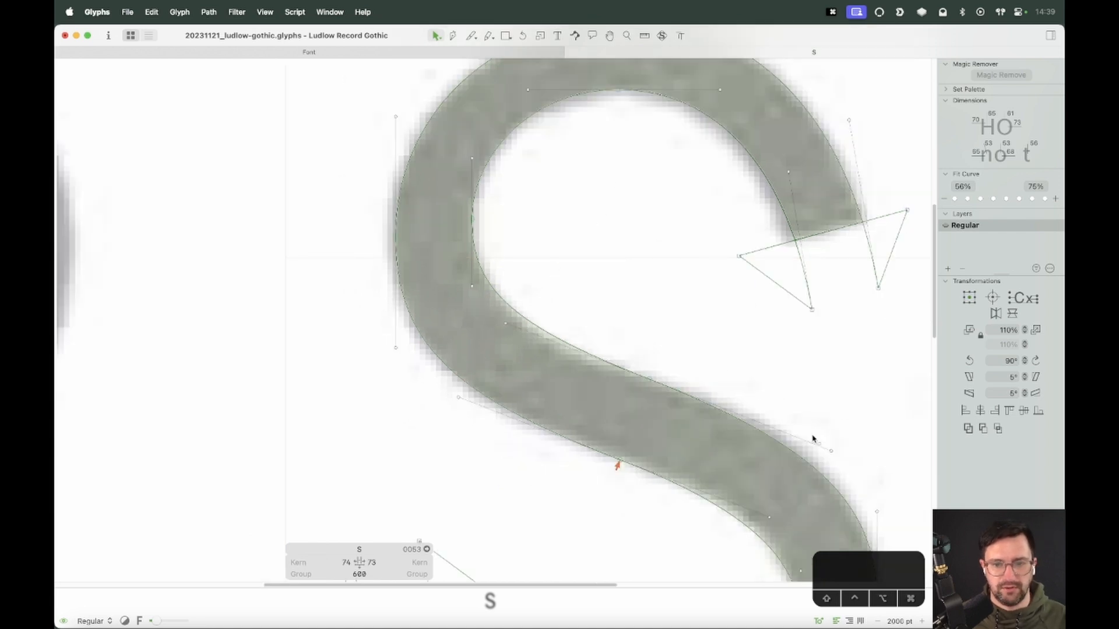
# Select the spine's lower curve segment and reposition its right handle, nudging it upward to reshape the spine
pyautogui.moveTo(867, 412); pyautogui.dragTo(749, 522)
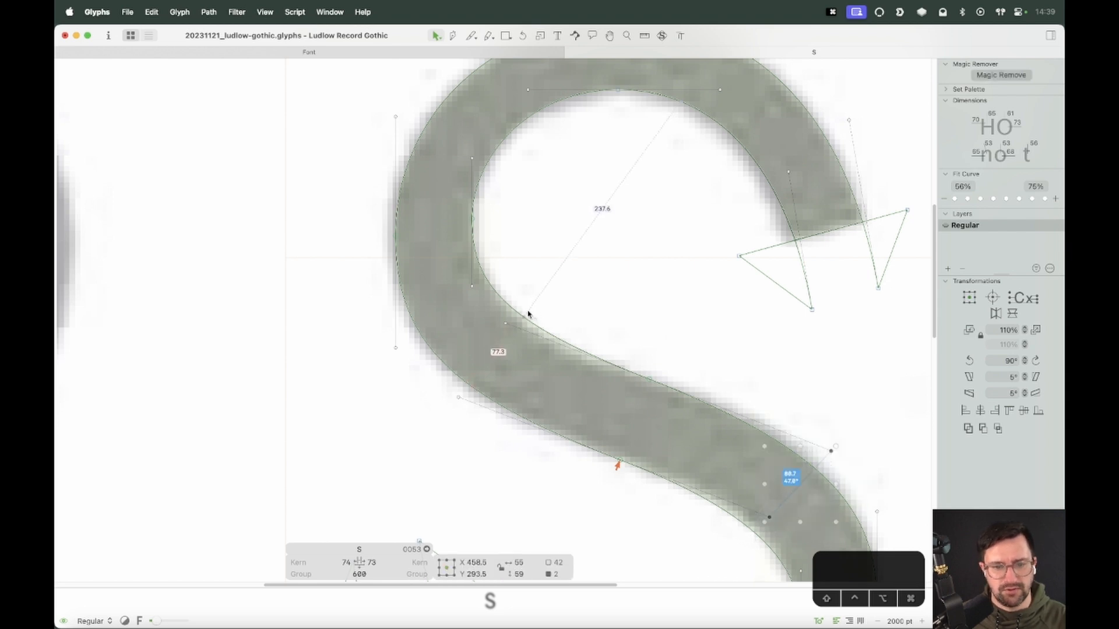
pyautogui.moveTo(546, 296); pyautogui.dragTo(437, 415)
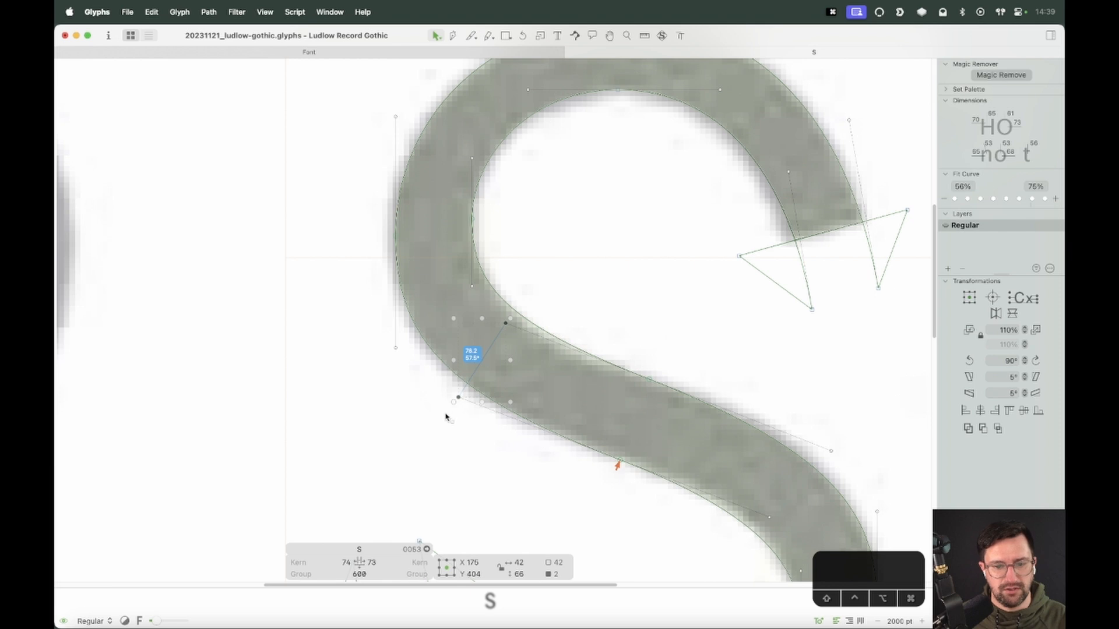
pyautogui.click(806, 422)
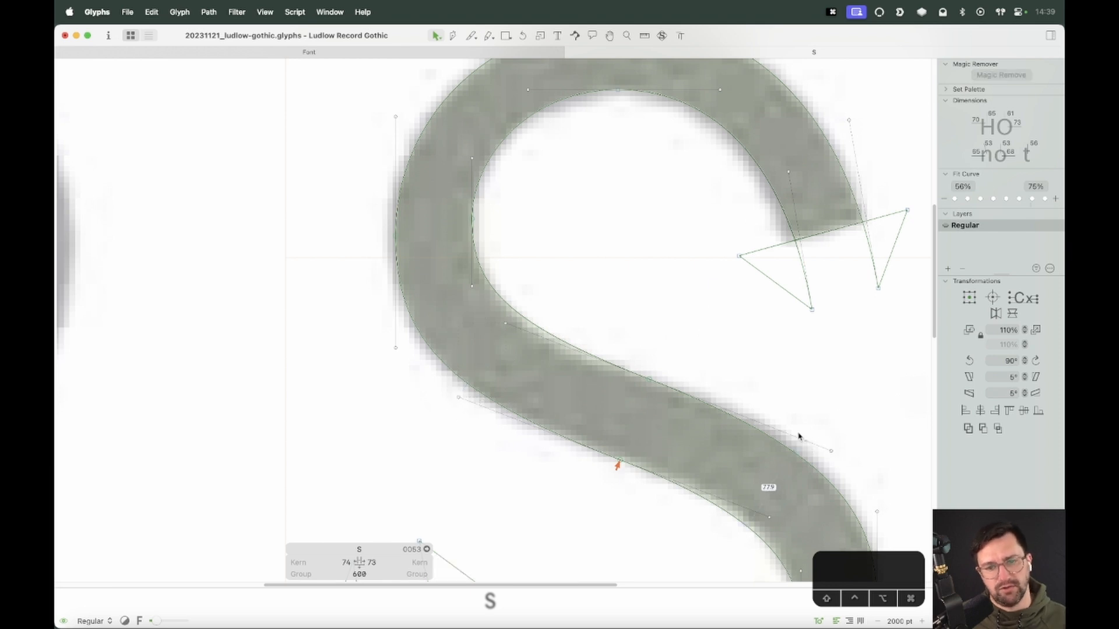
pyautogui.click(752, 424)
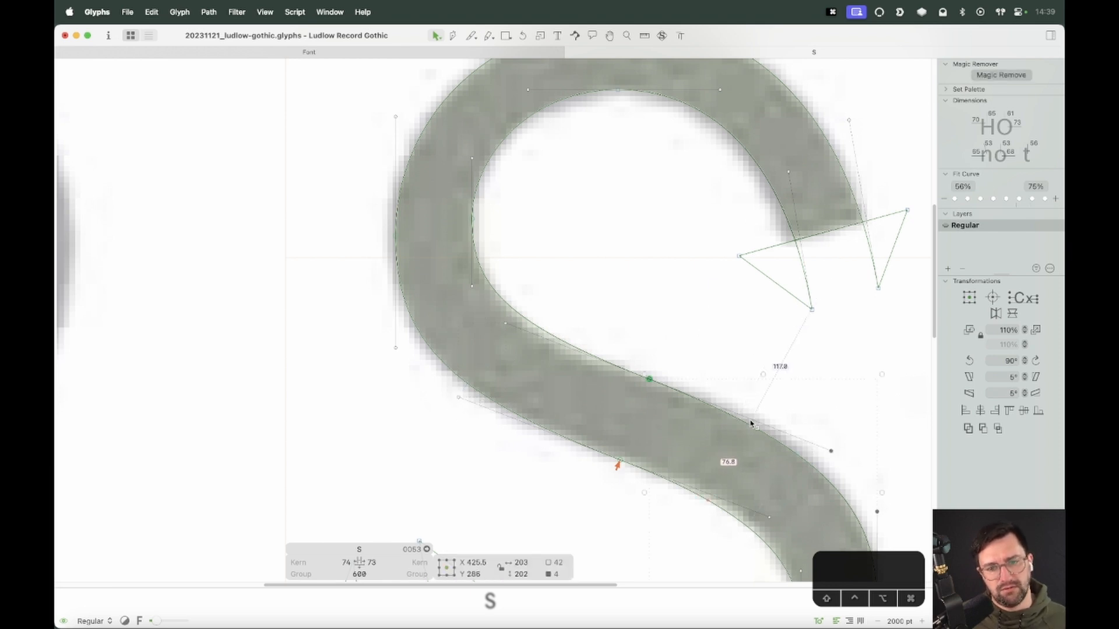
pyautogui.moveTo(851, 435); pyautogui.dragTo(761, 387)
pyautogui.press('Up')
pyautogui.press('Up')
pyautogui.press('Up')
pyautogui.press('Up')
pyautogui.press('Up')
pyautogui.press('Up')
pyautogui.press('space')
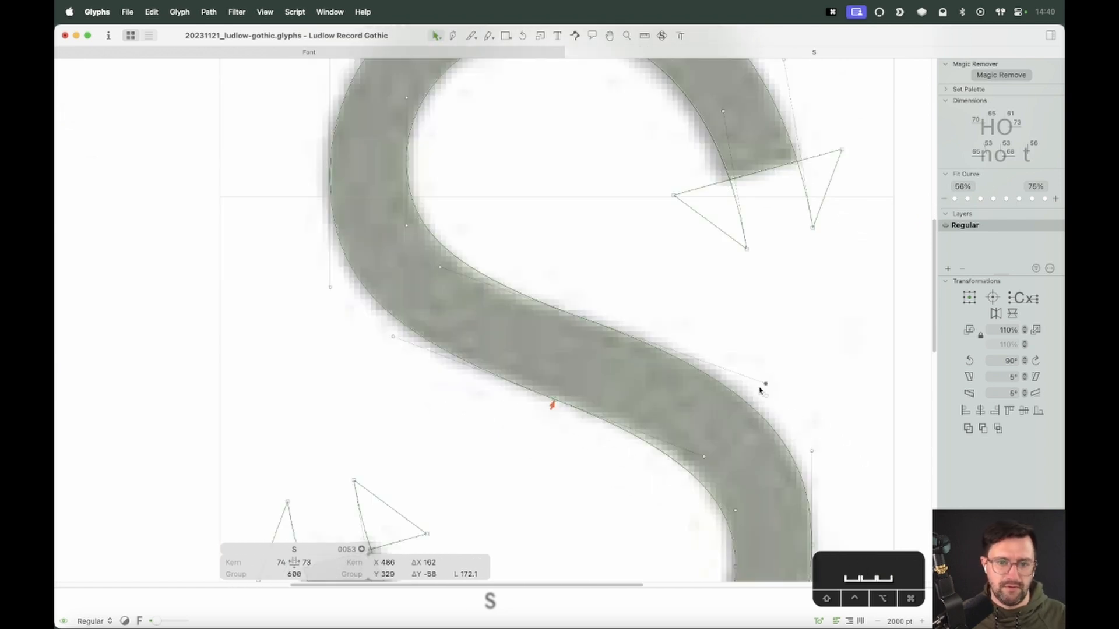
pyautogui.press('space')
pyautogui.press('Down')
pyautogui.press('Down')
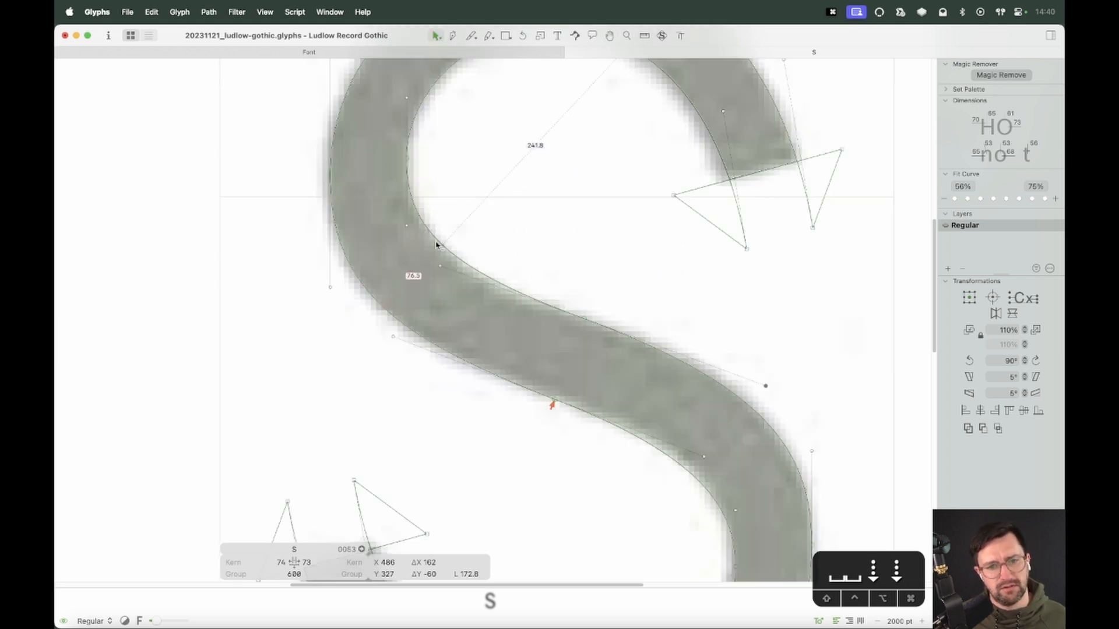
# Select the handle at the spine's upper end and nudge it up 10 units
pyautogui.moveTo(458, 252); pyautogui.dragTo(423, 287)
pyautogui.hotkey('shift', 'Up')
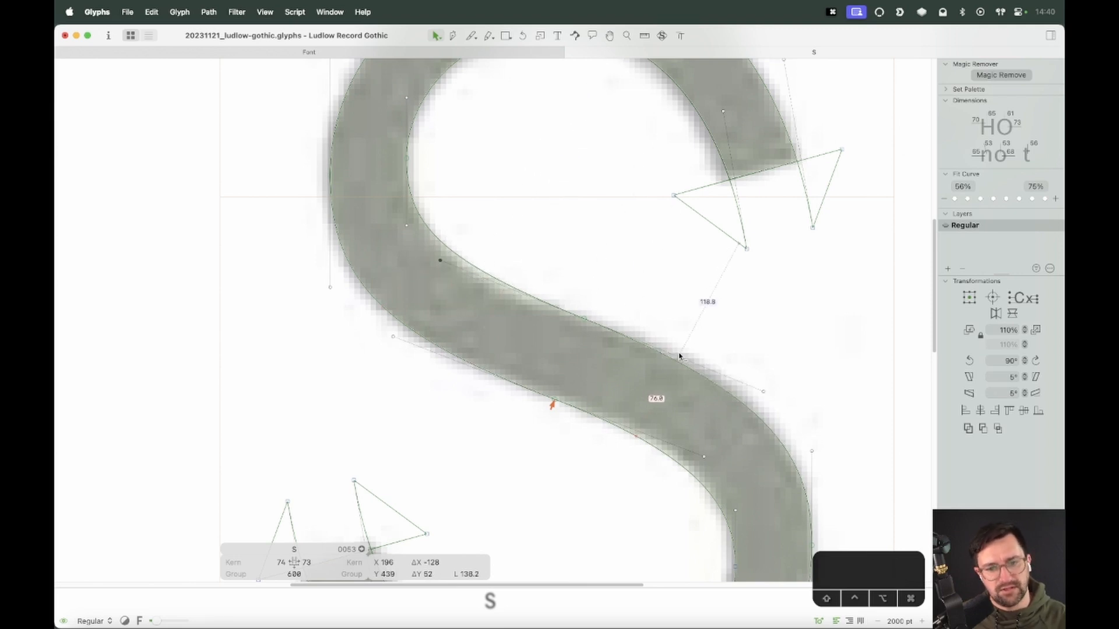
pyautogui.press('space')
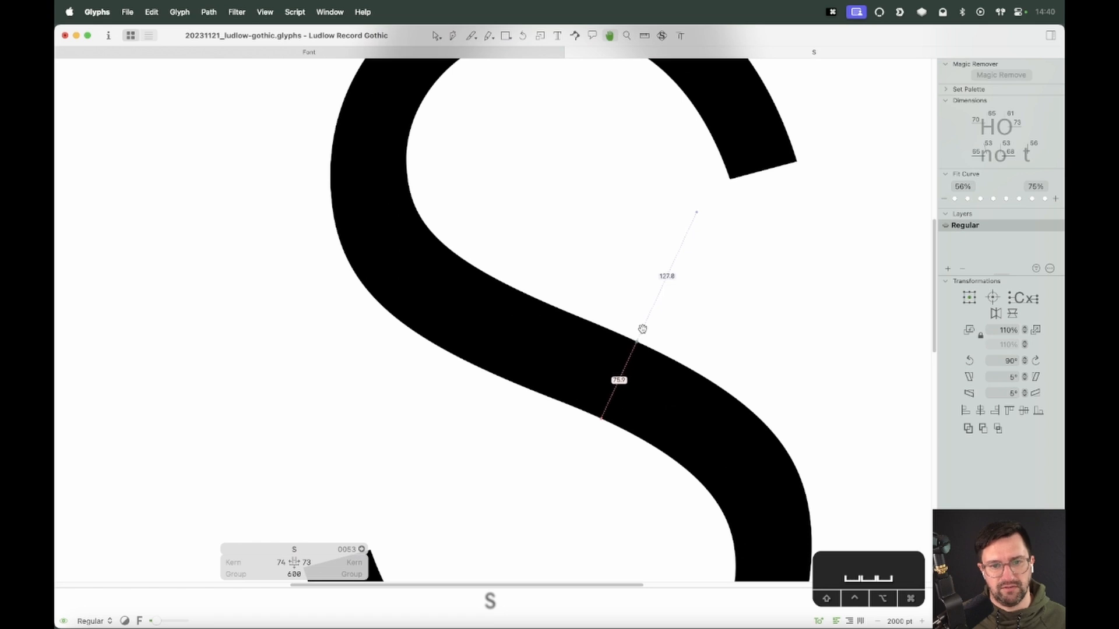
pyautogui.press('super+minus')
# Select the handle above the lower bowl's outer right node and nudge it down 10 units
pyautogui.press('space')
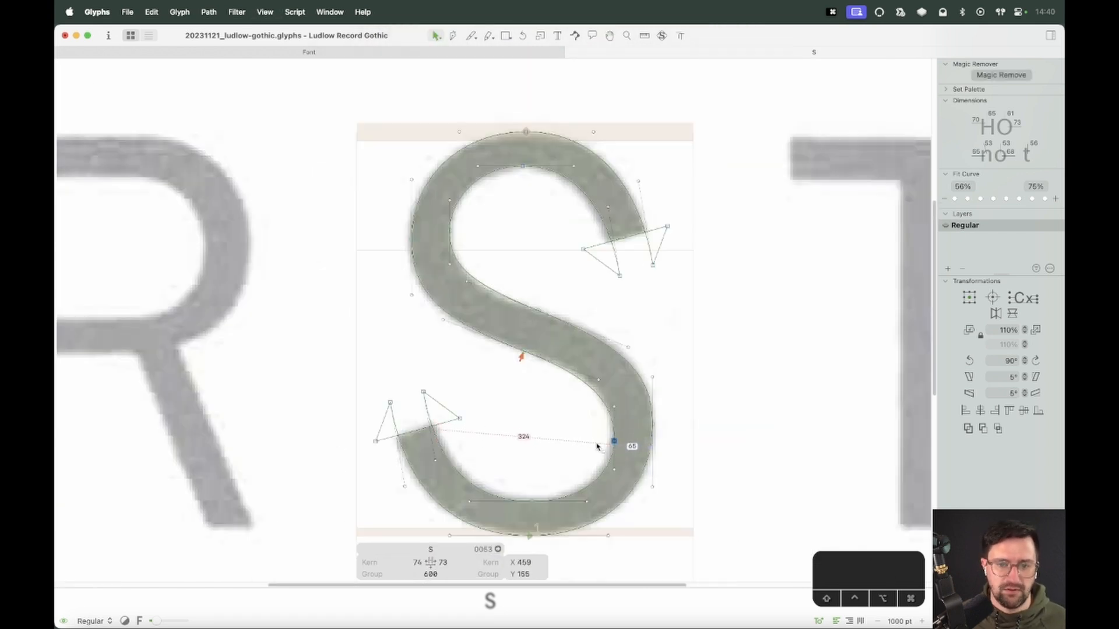
pyautogui.press('space')
pyautogui.click(652, 433)
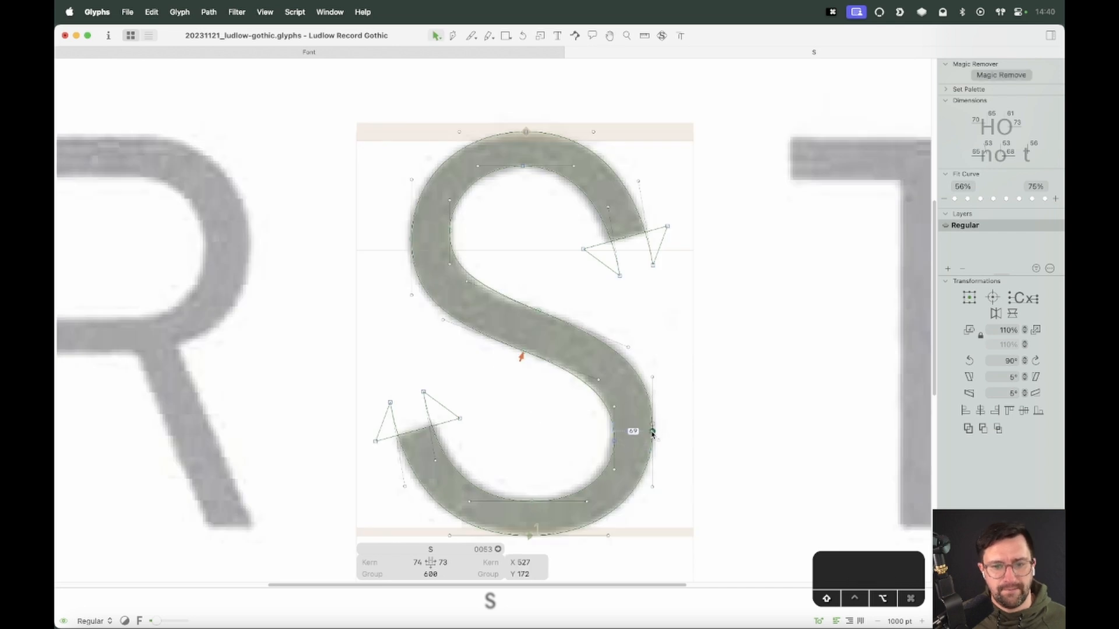
pyautogui.click(674, 425)
pyautogui.press('space')
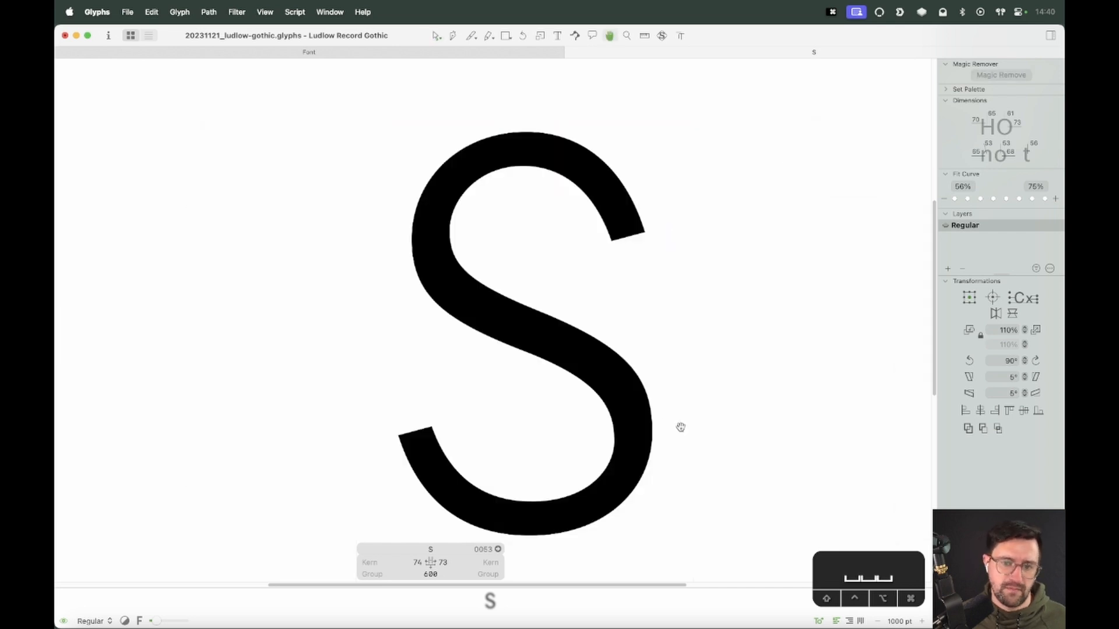
pyautogui.click(652, 376)
pyautogui.hotkey('shift', 'Down')
# Select the bottom nodes of the lower bowl and shift them right along the curve
pyautogui.press('space')
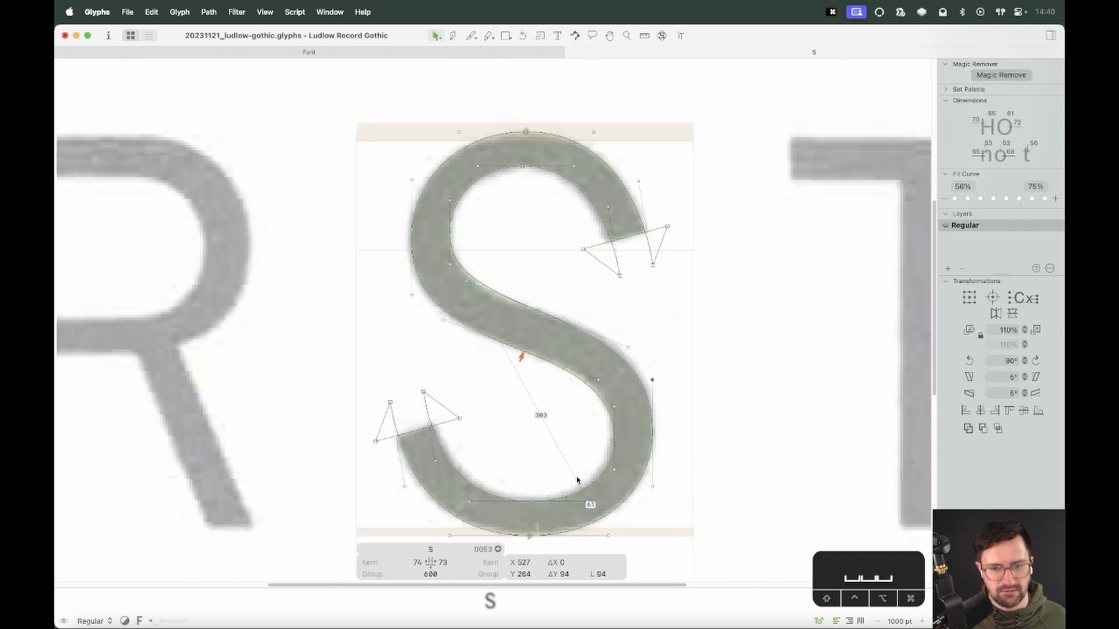
pyautogui.moveTo(541, 490); pyautogui.dragTo(512, 543)
pyautogui.hotkey('alt', 'shift', 'space')
pyautogui.hotkey('alt', 'shift', 'Right')
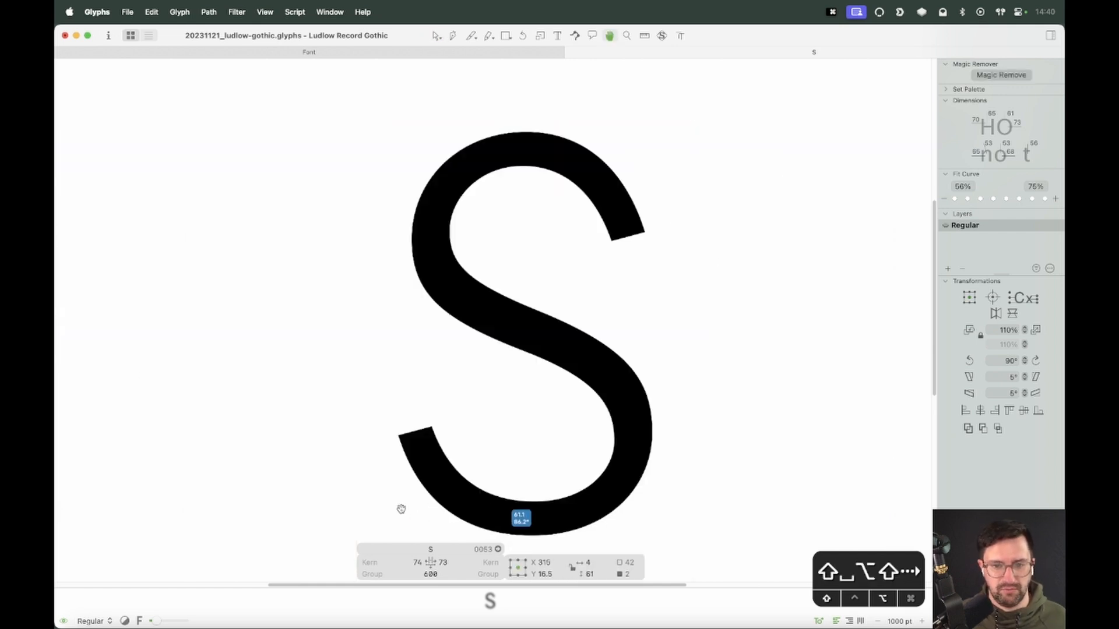
# Nudge the lower bowl's bottom nodes back along the curve to fine-tune their position
pyautogui.hotkey('alt', 'shift', 'Left')
pyautogui.hotkey('alt', 'shift', 'Right')
pyautogui.hotkey('alt', 'shift', 'Left')
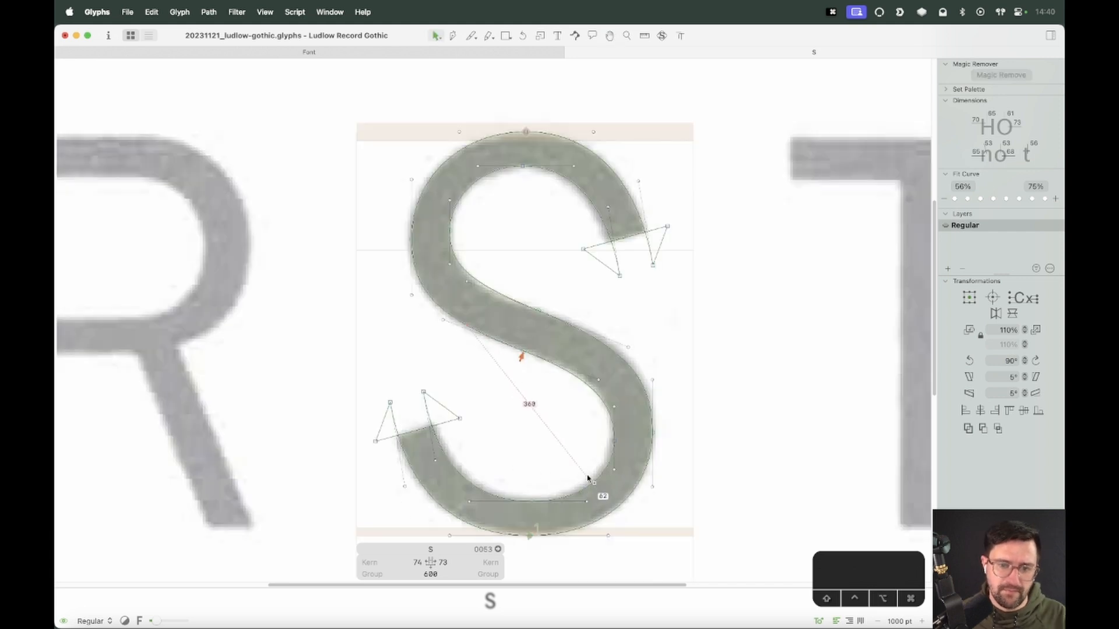
# Try dragging the lower bowl's bottom handle to the right while checking stroke thickness in preview, and undo it
pyautogui.moveTo(590, 486); pyautogui.dragTo(578, 543)
pyautogui.moveTo(580, 485); pyautogui.dragTo(589, 507)
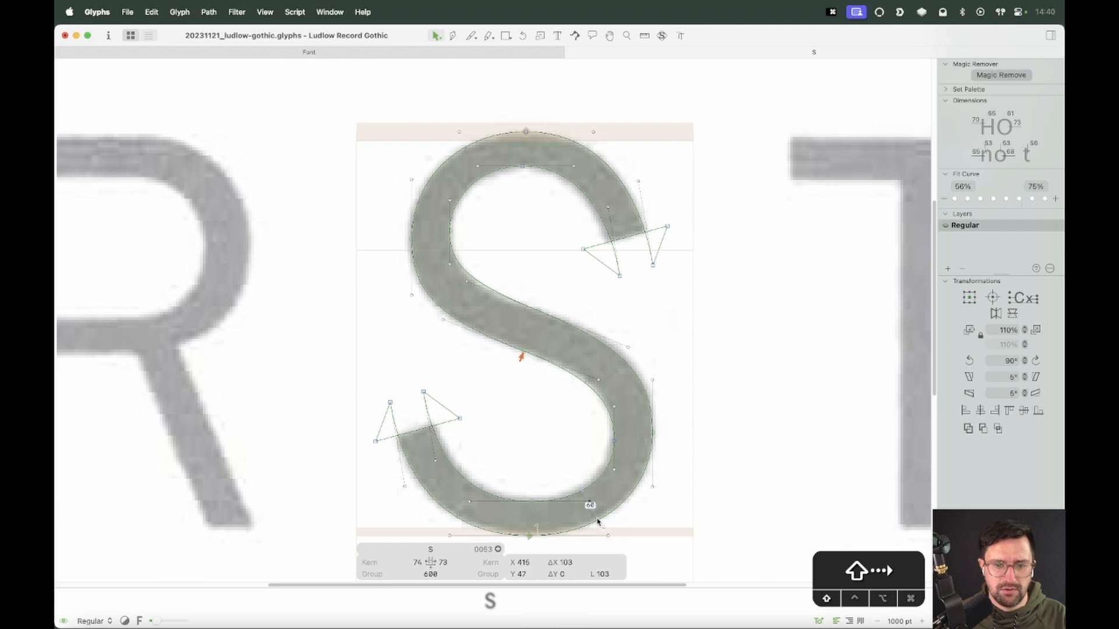
pyautogui.press('space')
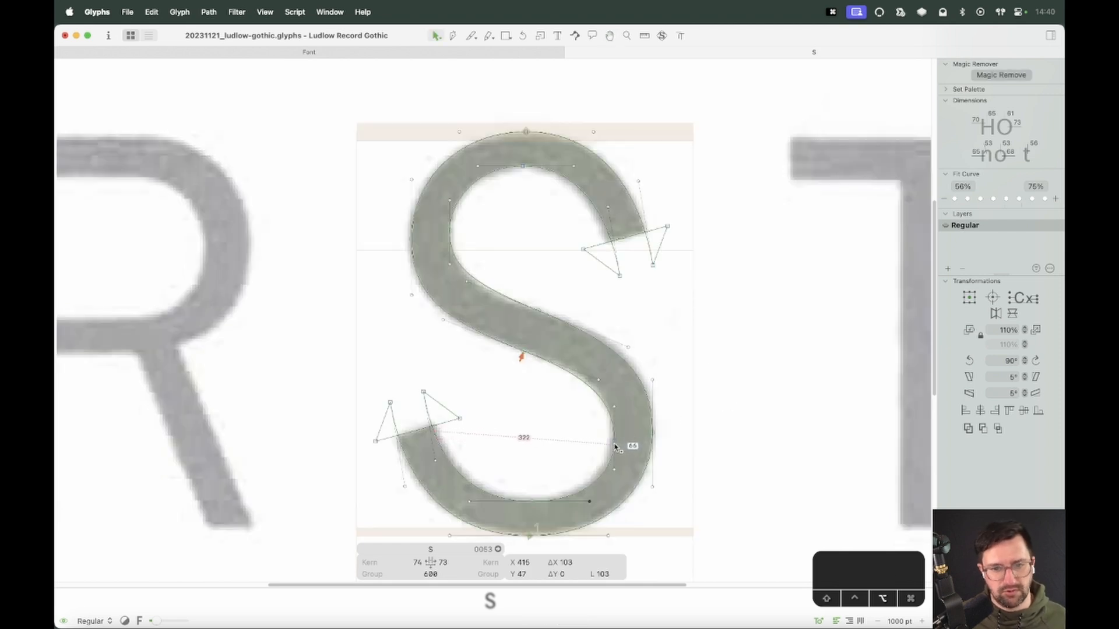
pyautogui.click(589, 449)
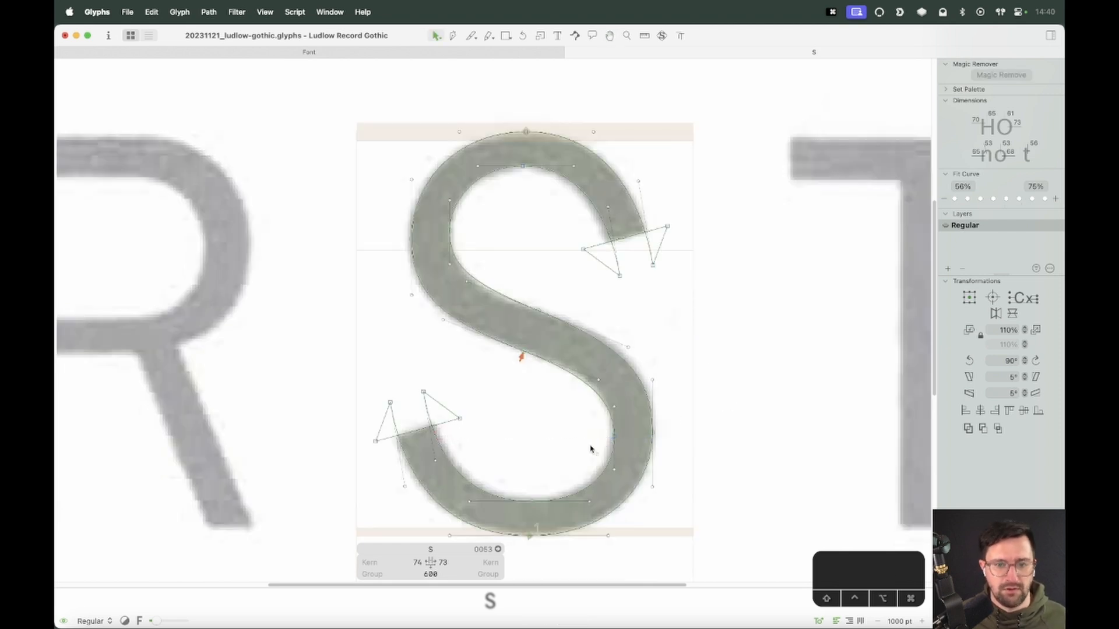
pyautogui.press('space')
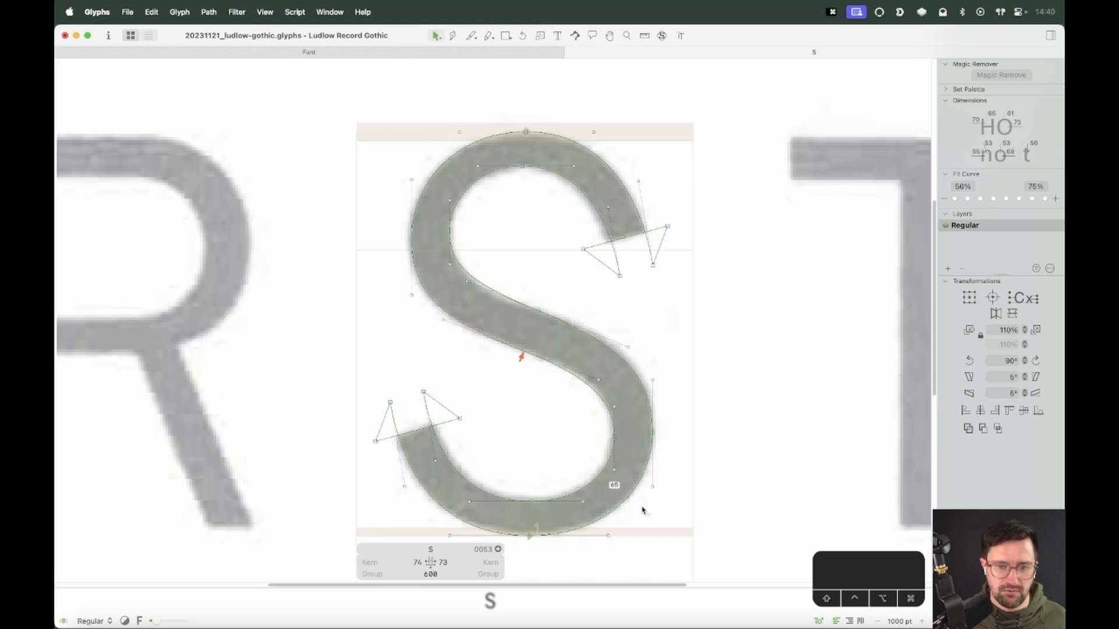
pyautogui.press('space')
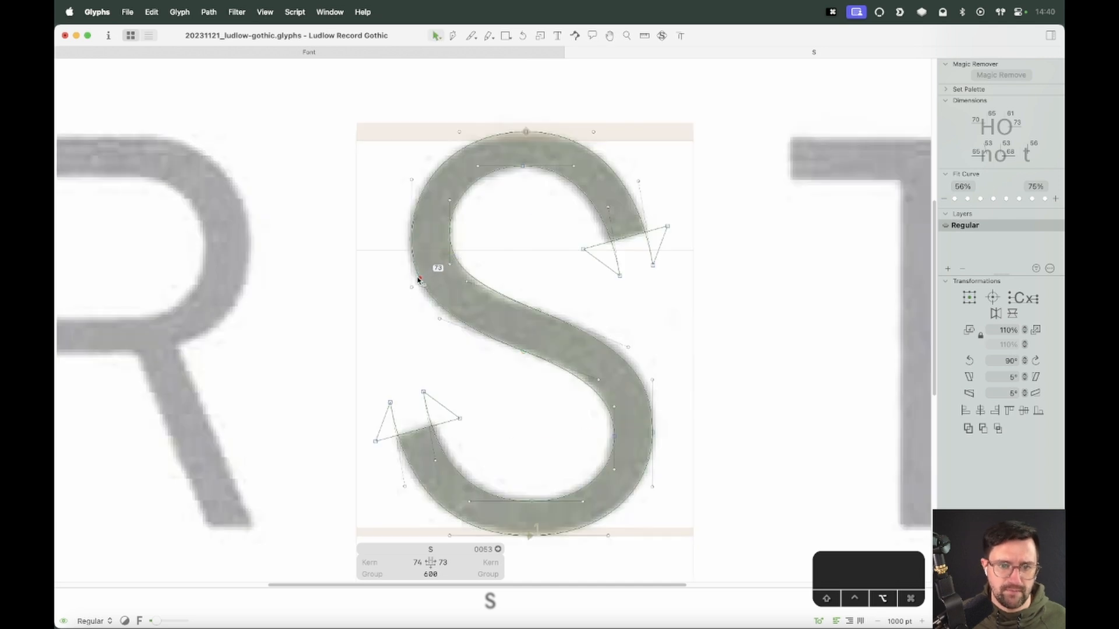
pyautogui.press('space')
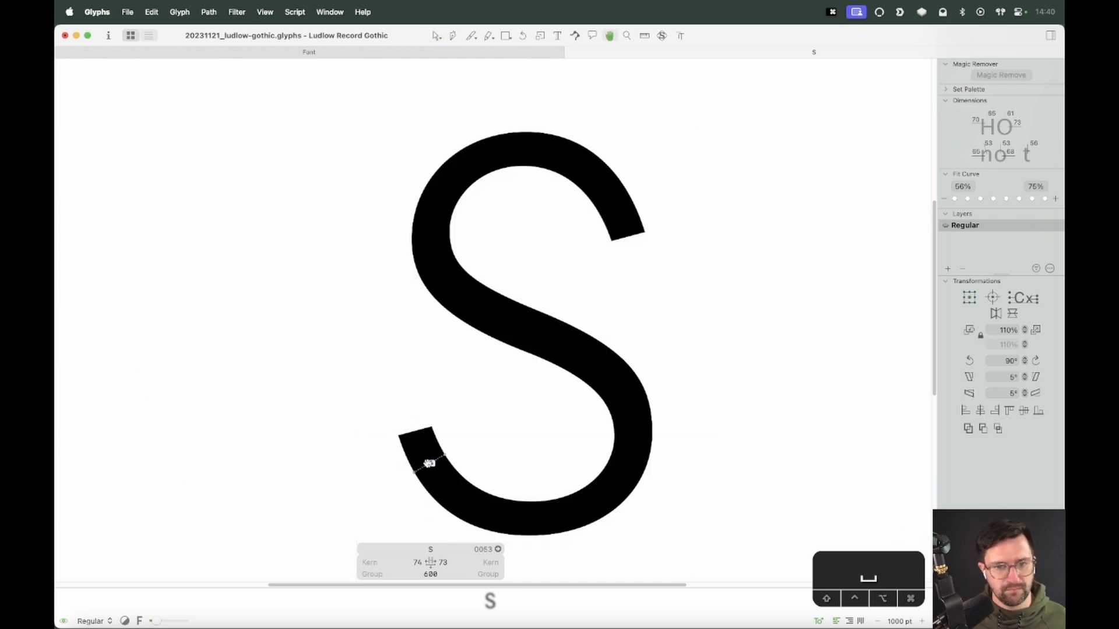
pyautogui.press('super+z')
# Select the upper bowl's outer left node and slide it up along the curve
pyautogui.press('space')
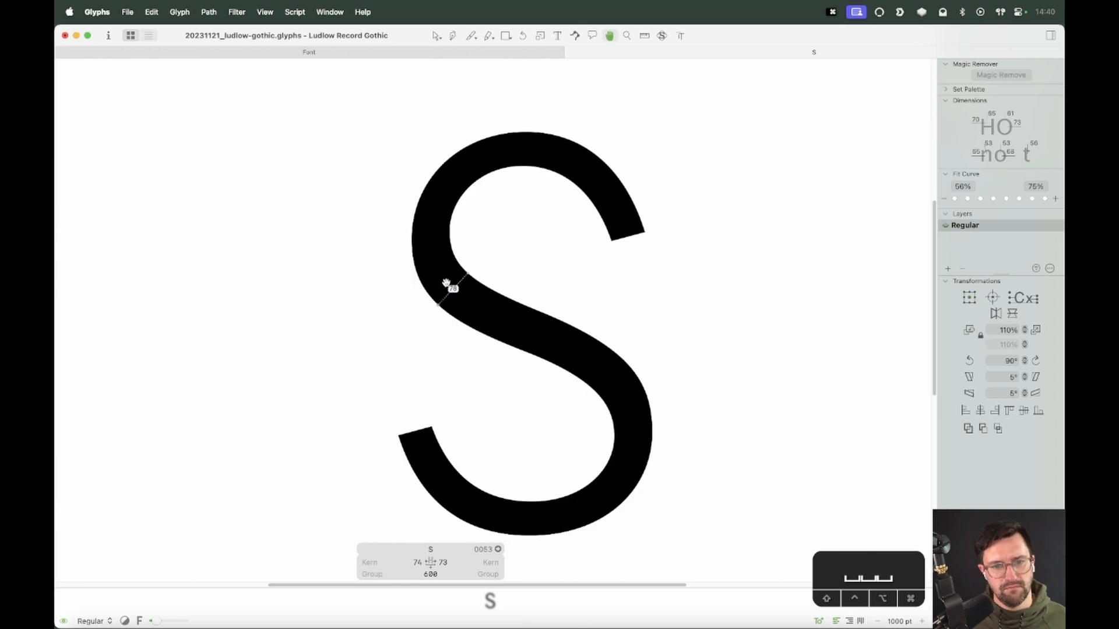
pyautogui.moveTo(423, 227); pyautogui.dragTo(366, 267)
pyautogui.hotkey('alt', 'shift', 'Up')
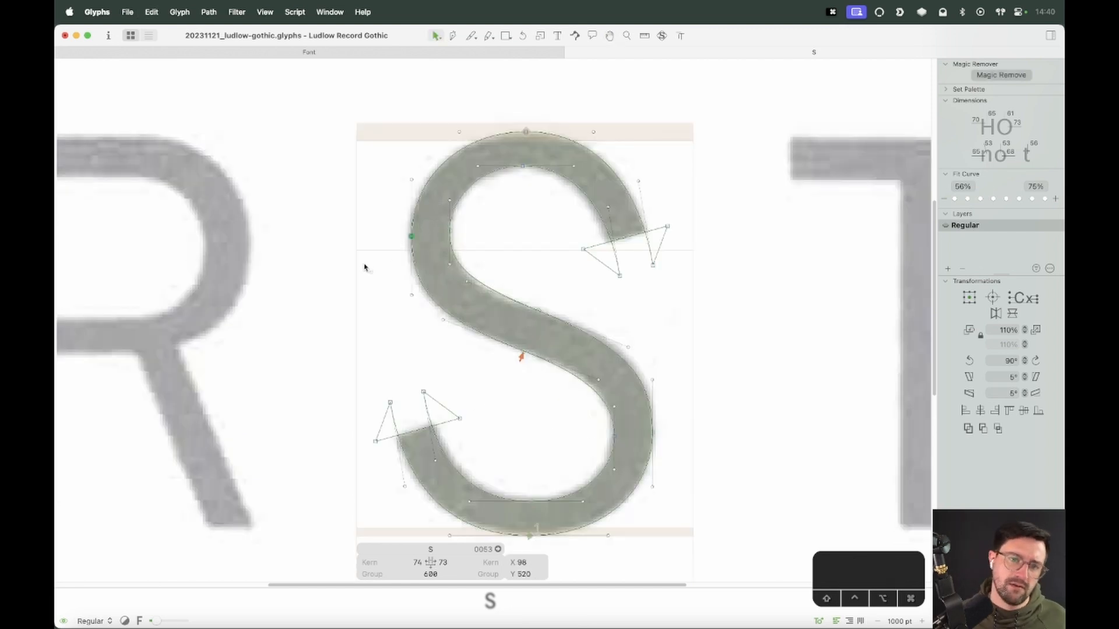
# Zoom in to inspect the upper bowl's inner curve against the scan and check the stroke thickness in preview
pyautogui.press('space')
pyautogui.press('z')
pyautogui.moveTo(563, 152); pyautogui.dragTo(379, 352)
pyautogui.press('v')
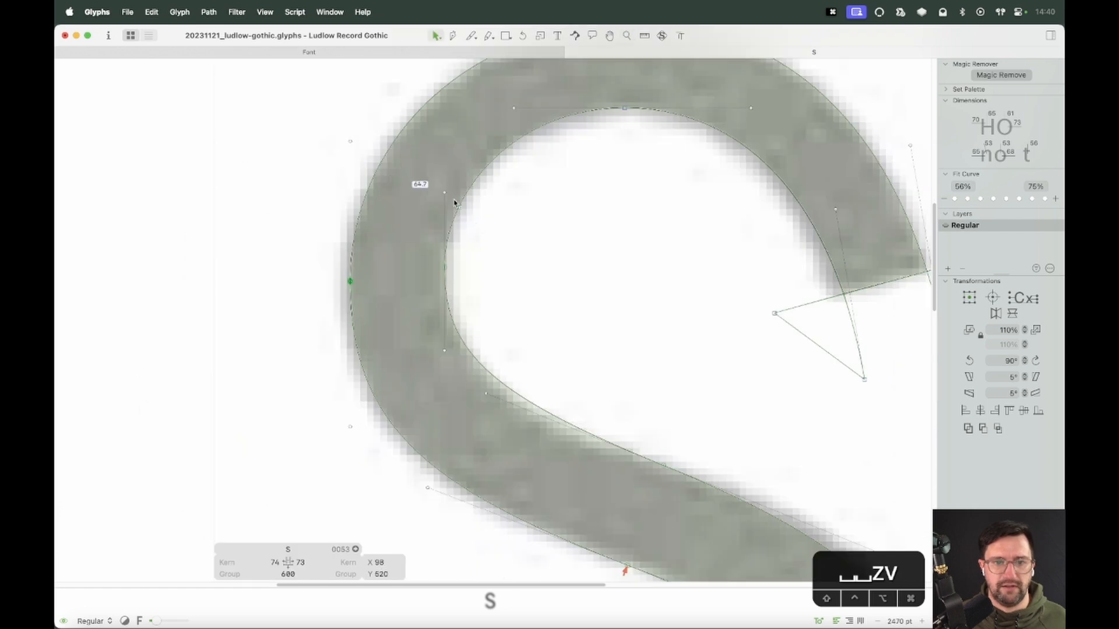
pyautogui.click(445, 348)
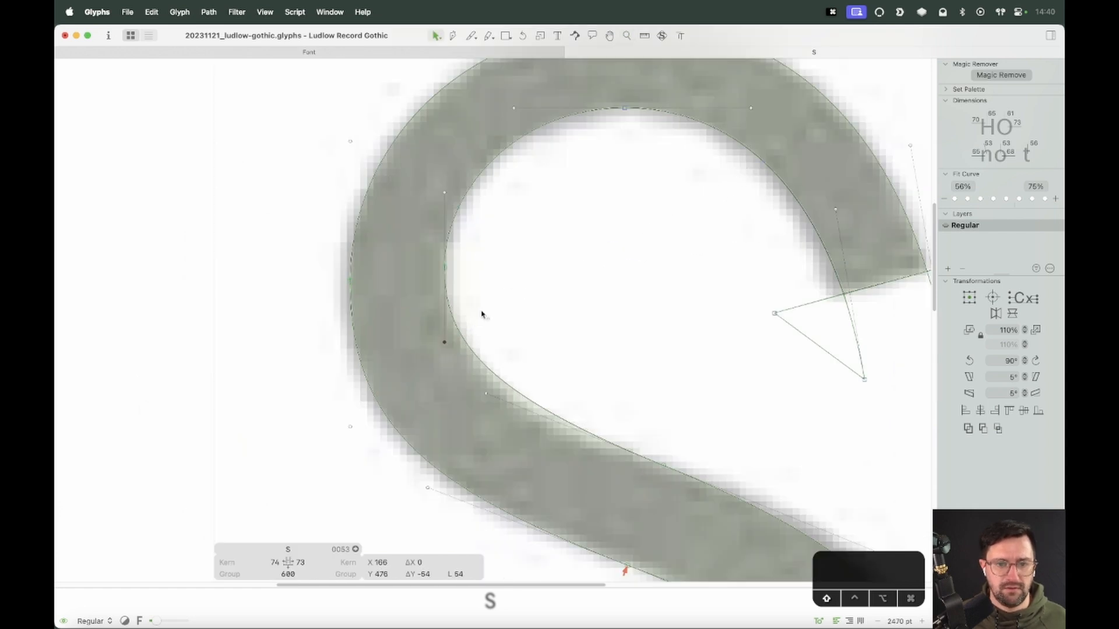
pyautogui.press('super+minus')
pyautogui.press('super+minus')
pyautogui.press('super+minus')
pyautogui.press('space')
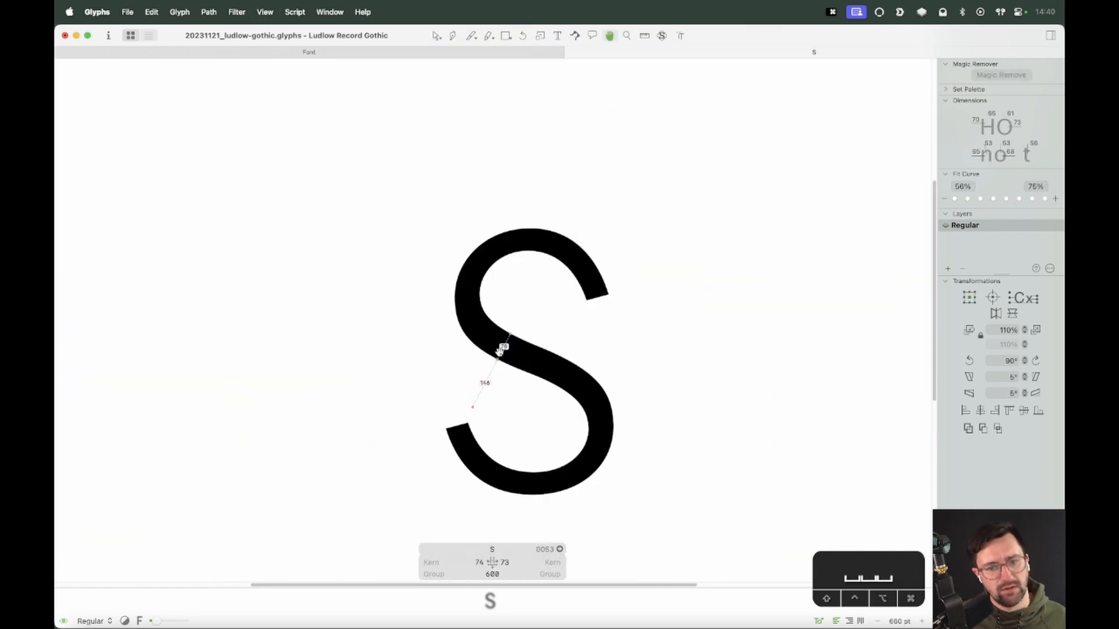
# Move the node on the spine's upper-left outer edge slightly right to follow the scan
pyautogui.press('z')
pyautogui.moveTo(525, 264); pyautogui.dragTo(417, 383)
pyautogui.press('v')
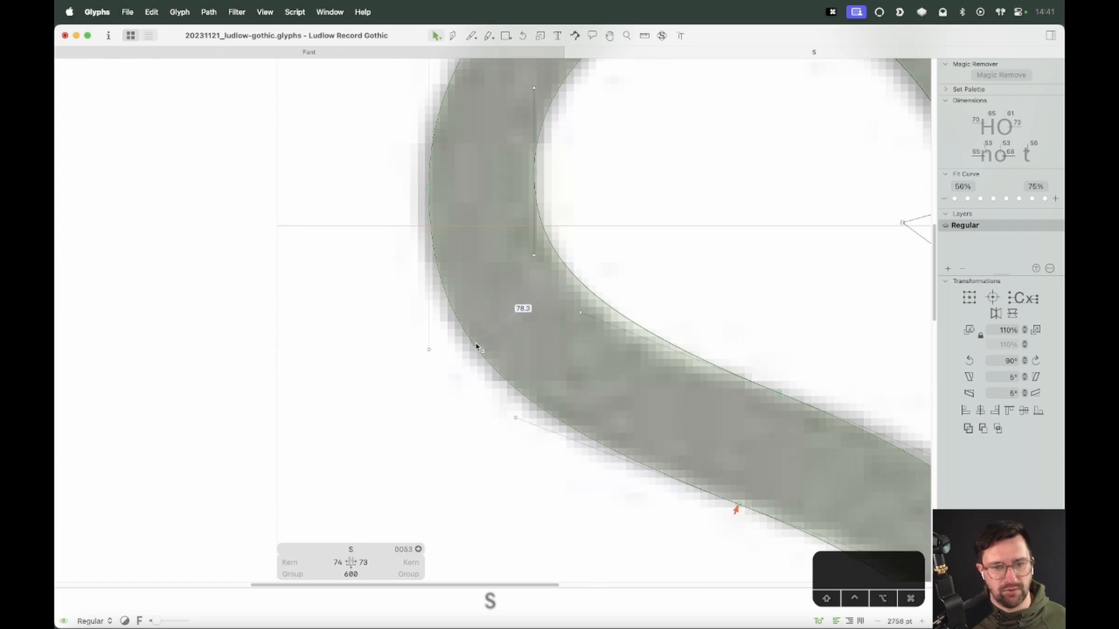
pyautogui.moveTo(480, 353); pyautogui.dragTo(484, 351)
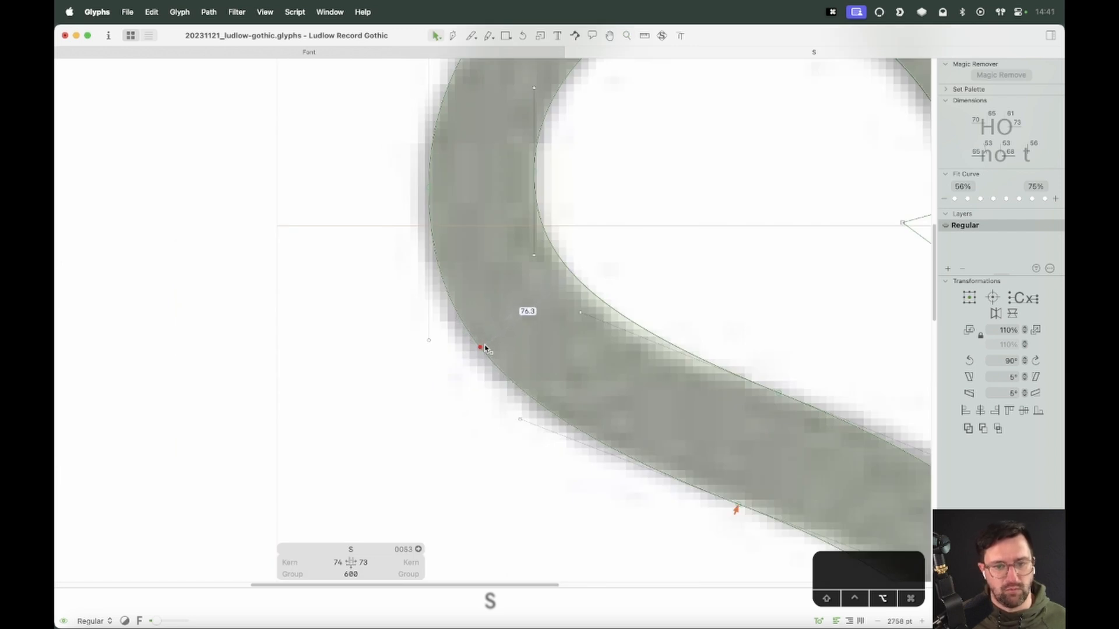
pyautogui.press('super+minus')
pyautogui.press('super+minus')
pyautogui.press('super+minus')
pyautogui.press('space')
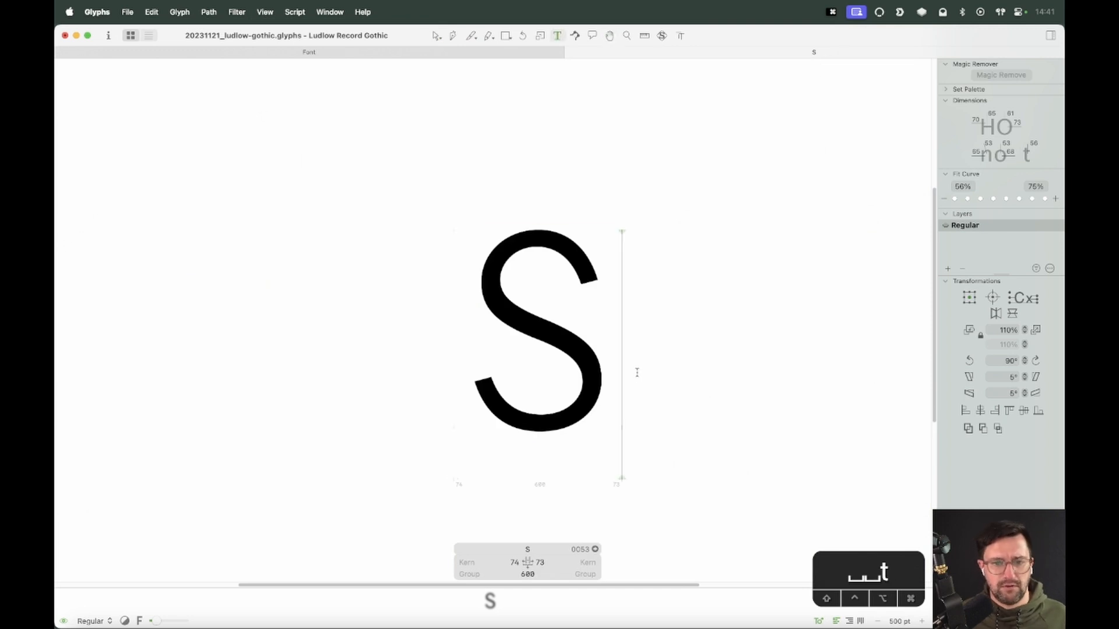
# Type TAIR after the S and set both of the S's sidebearings to reference O
pyautogui.write('TAIR')
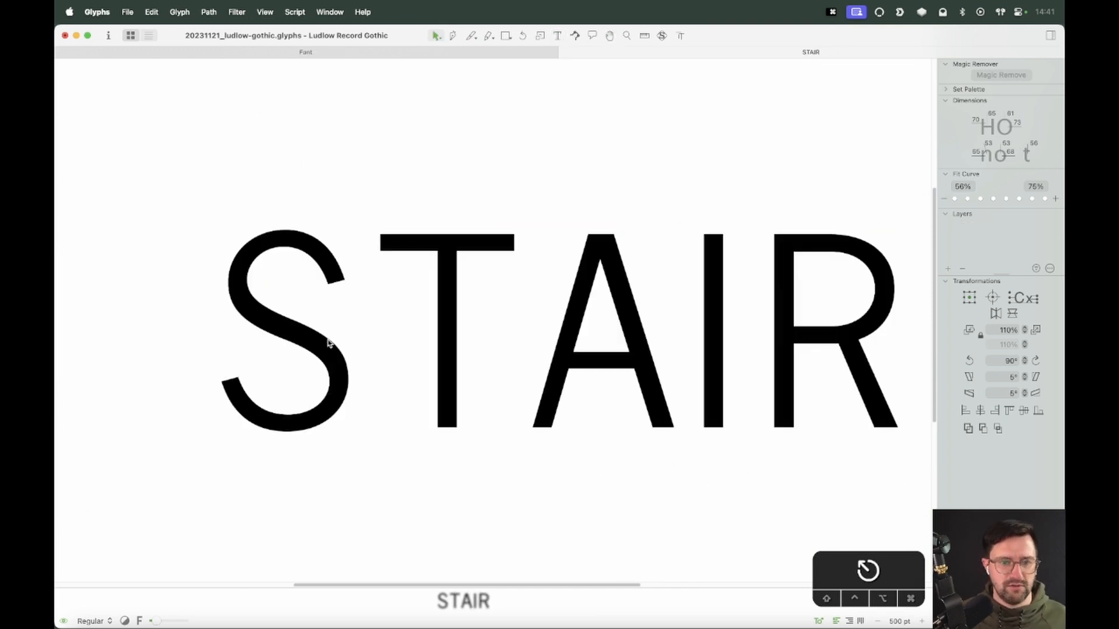
pyautogui.doubleClick(329, 344)
pyautogui.click(261, 564)
pyautogui.press('super+a')
pyautogui.write('O')
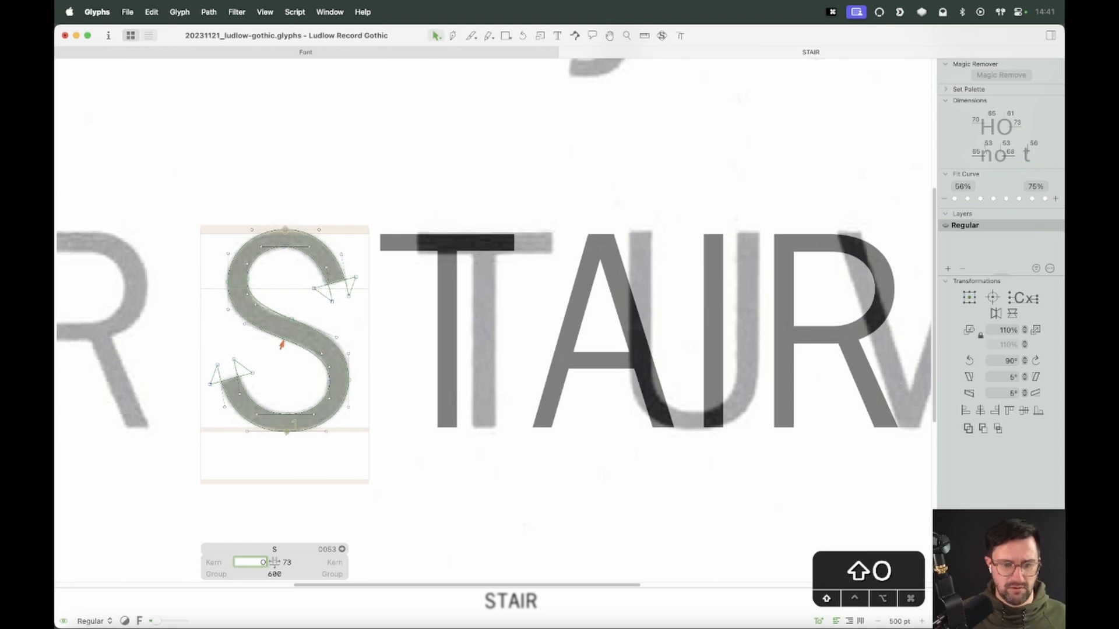
pyautogui.press('Tab')
pyautogui.write('O')
pyautogui.press('Return')
# Unlock the background scan image, cut it from the S and paste it into the lowercase s
pyautogui.press('super+minus')
pyautogui.press('super+minus')
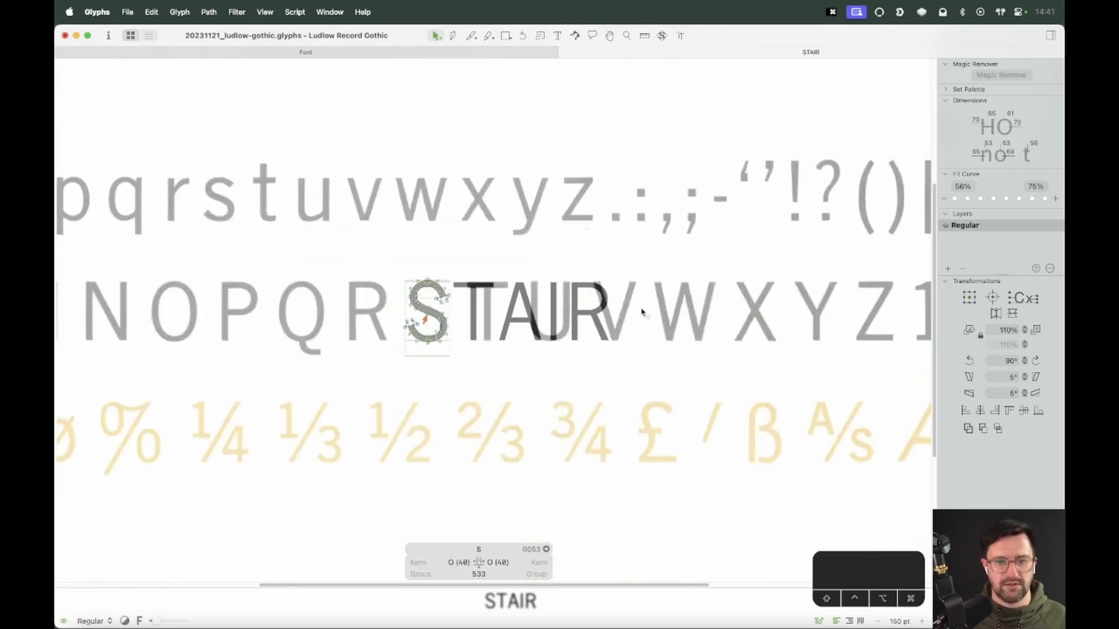
pyautogui.press('t')
pyautogui.press('Escape')
pyautogui.rightClick(378, 294)
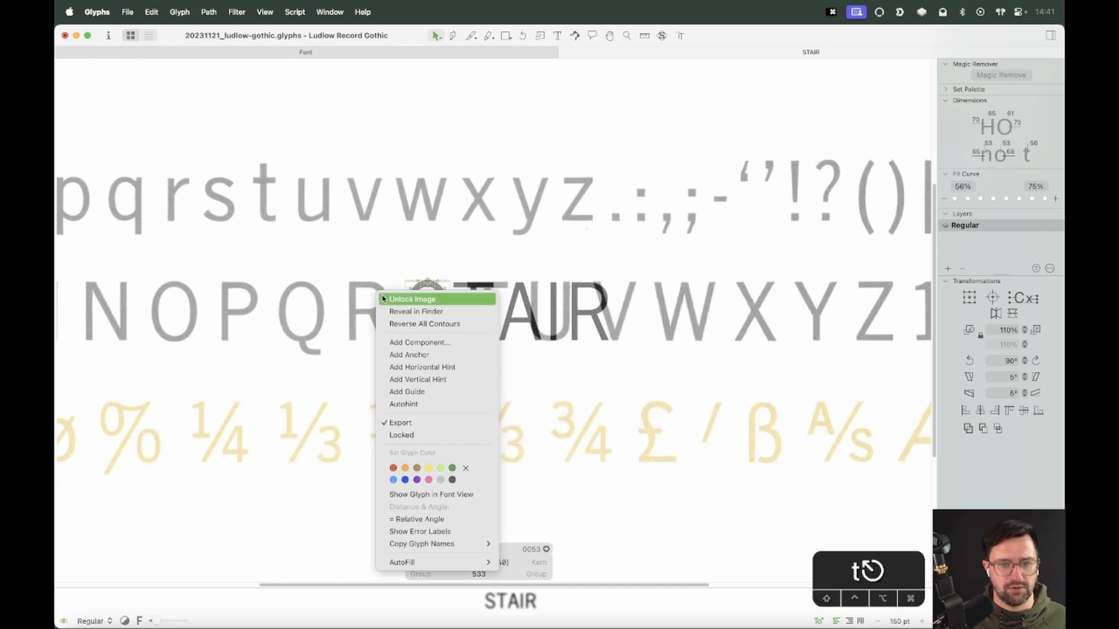
pyautogui.click(386, 299)
pyautogui.press('super+x')
pyautogui.write('ts')
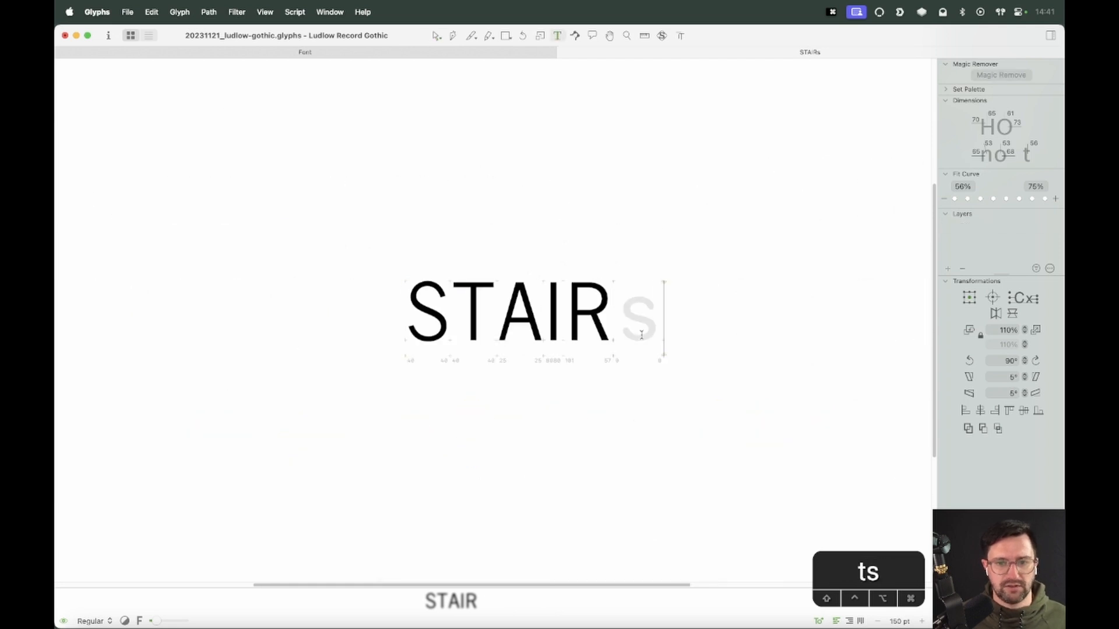
pyautogui.press('super+v')
# Align the pasted scan image within the s by nudging it up and left three steps each
pyautogui.moveTo(418, 173); pyautogui.dragTo(632, 294)
pyautogui.press('z')
pyautogui.moveTo(679, 265); pyautogui.dragTo(597, 389)
pyautogui.press('v')
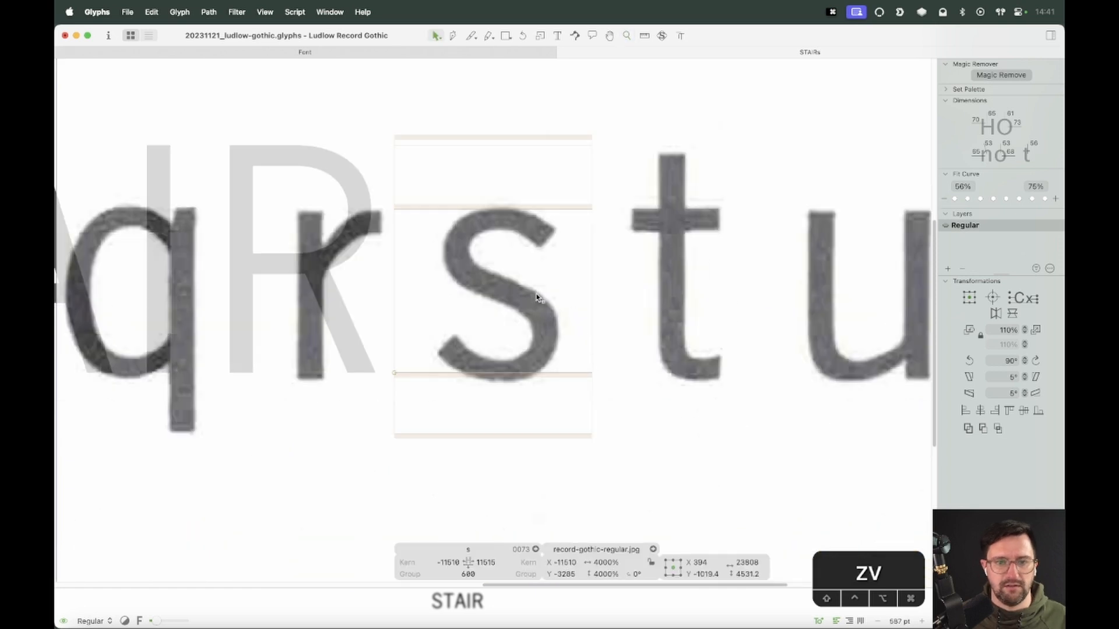
pyautogui.press('Up')
pyautogui.press('Up')
pyautogui.press('Up')
pyautogui.press('Left')
pyautogui.press('Left')
pyautogui.press('Left')
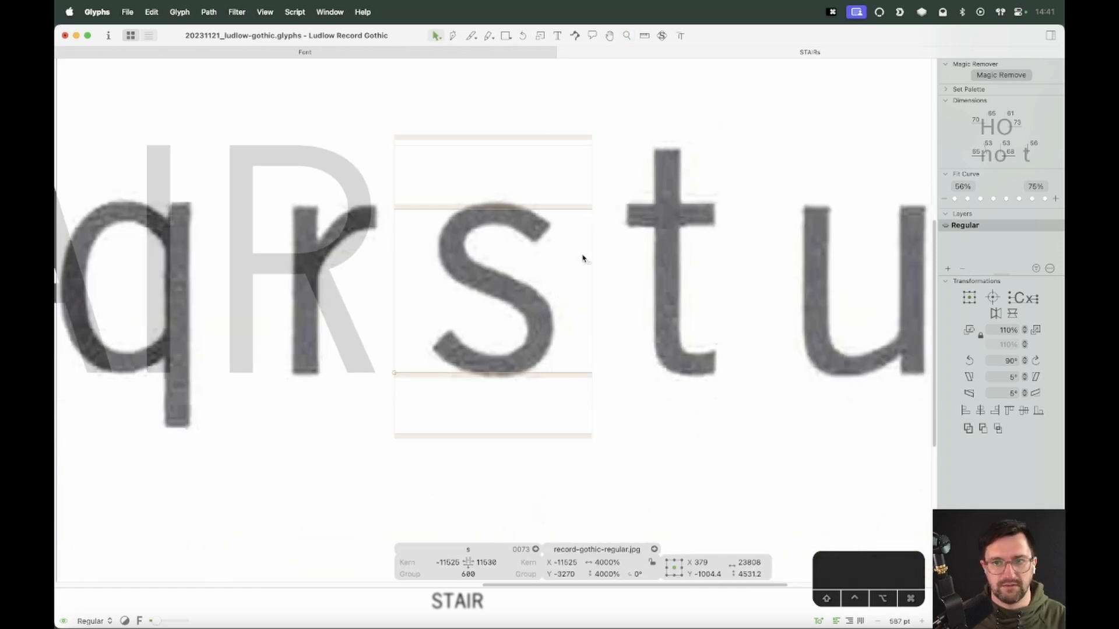
pyautogui.rightClick(583, 258)
pyautogui.press('super+minus')
pyautogui.press('super+minus')
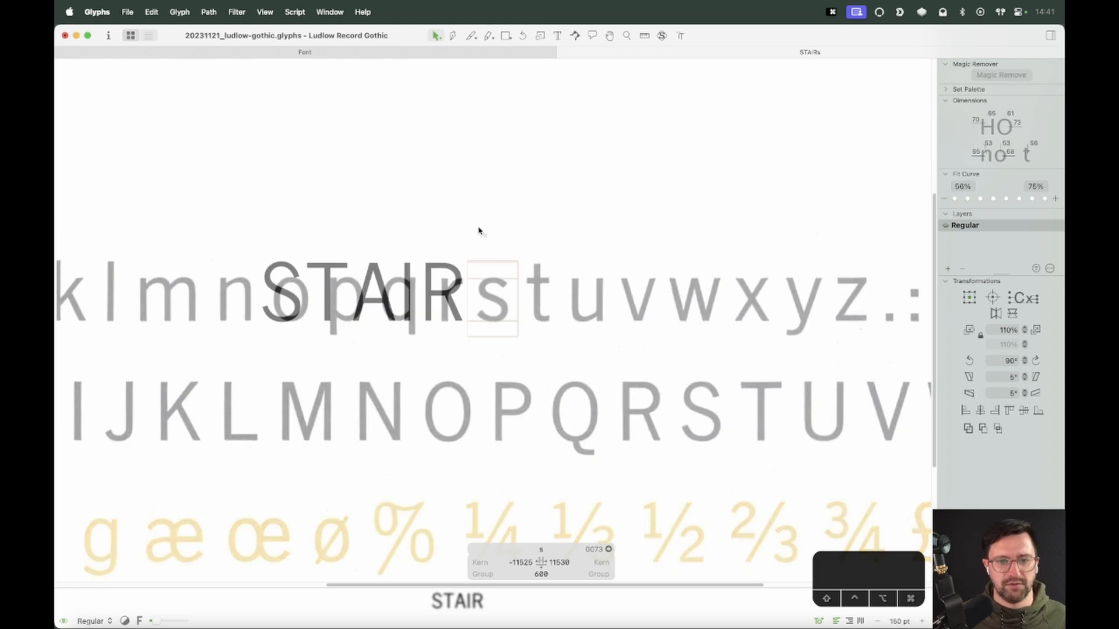
# Delete the s from the test text and preview the STAIR line
pyautogui.press('t')
pyautogui.press('BackSpace')
pyautogui.press('Escape')
pyautogui.press('space')
pyautogui.moveTo(377, 312); pyautogui.dragTo(490, 335)
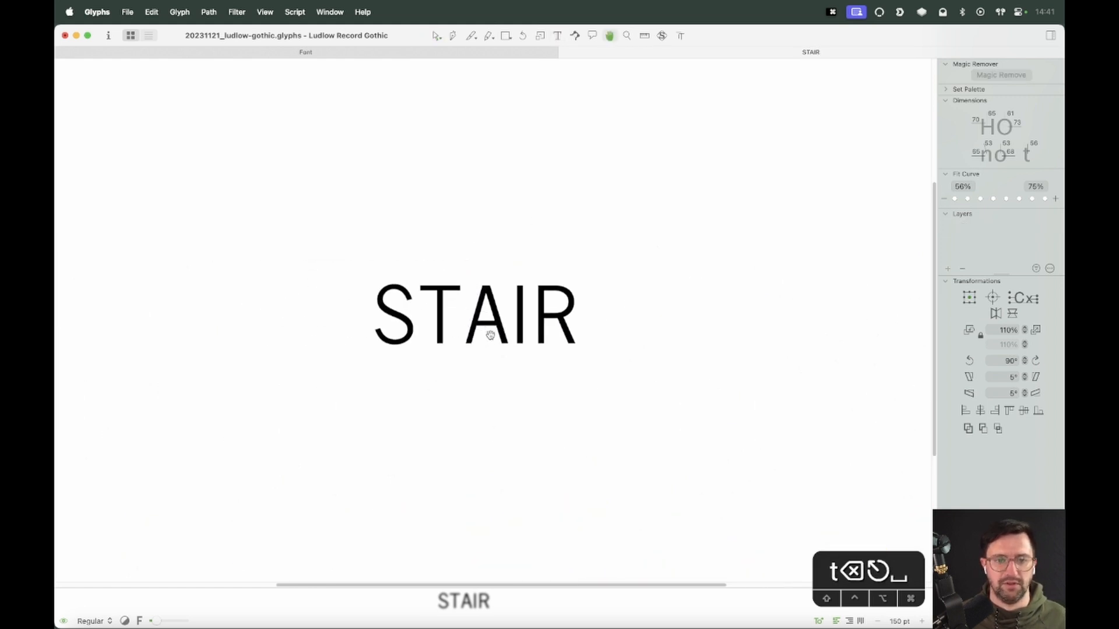
# Set both sidebearings of the S to reference V
pyautogui.click(406, 354)
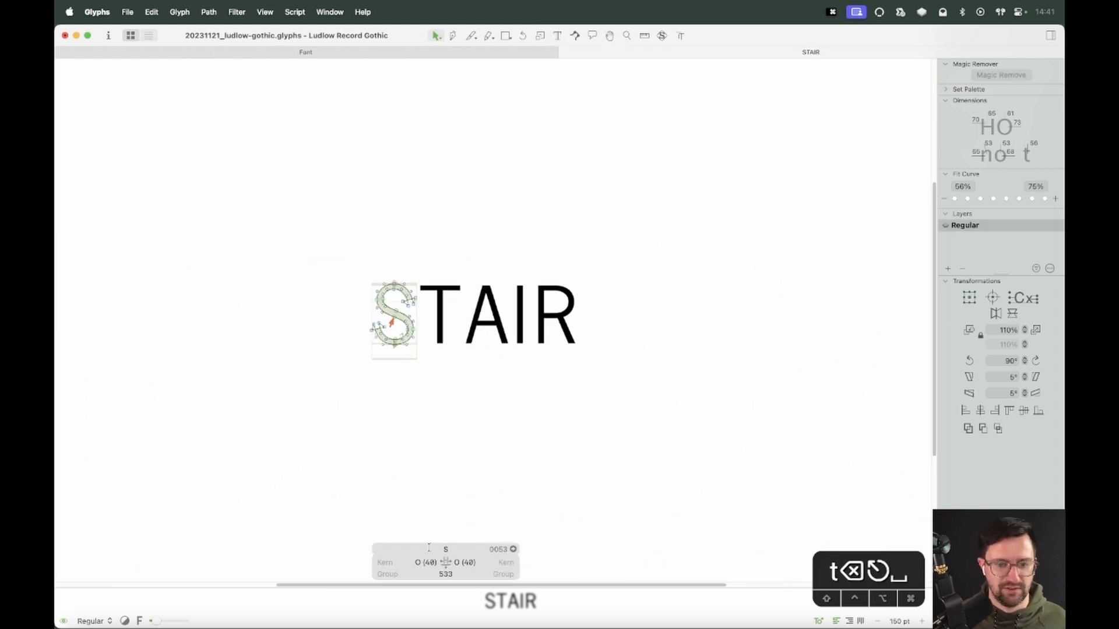
pyautogui.press('super+a')
pyautogui.press('Tab')
pyautogui.press('Return')
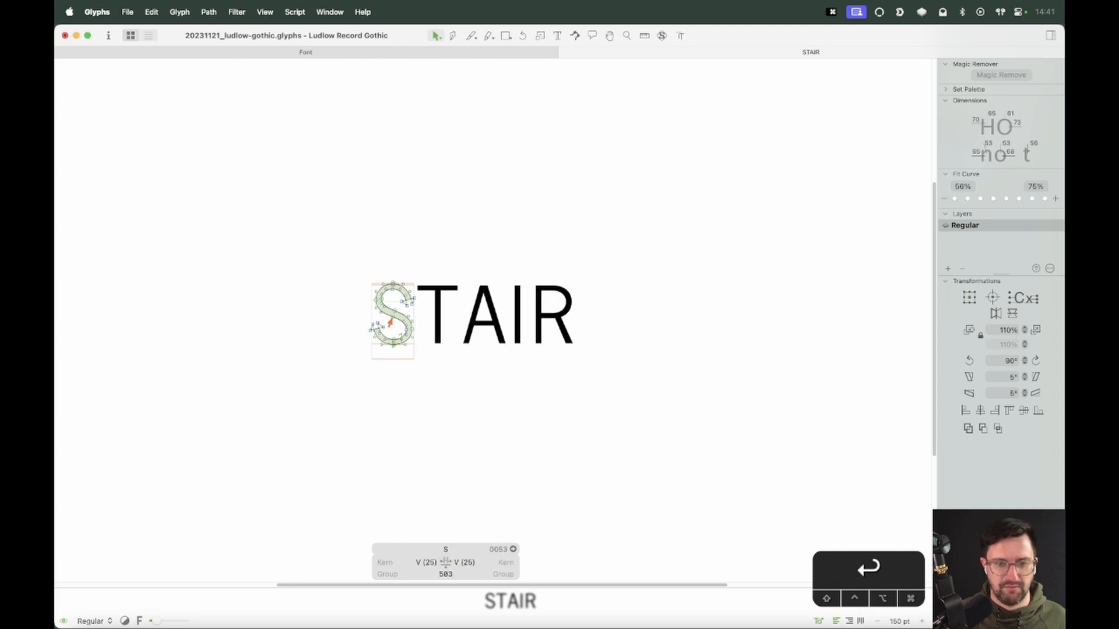
# Type the test words Stair, State and Sock on separate lines beneath STAIR
pyautogui.press('t')
pyautogui.press('Escape')
pyautogui.write('t')
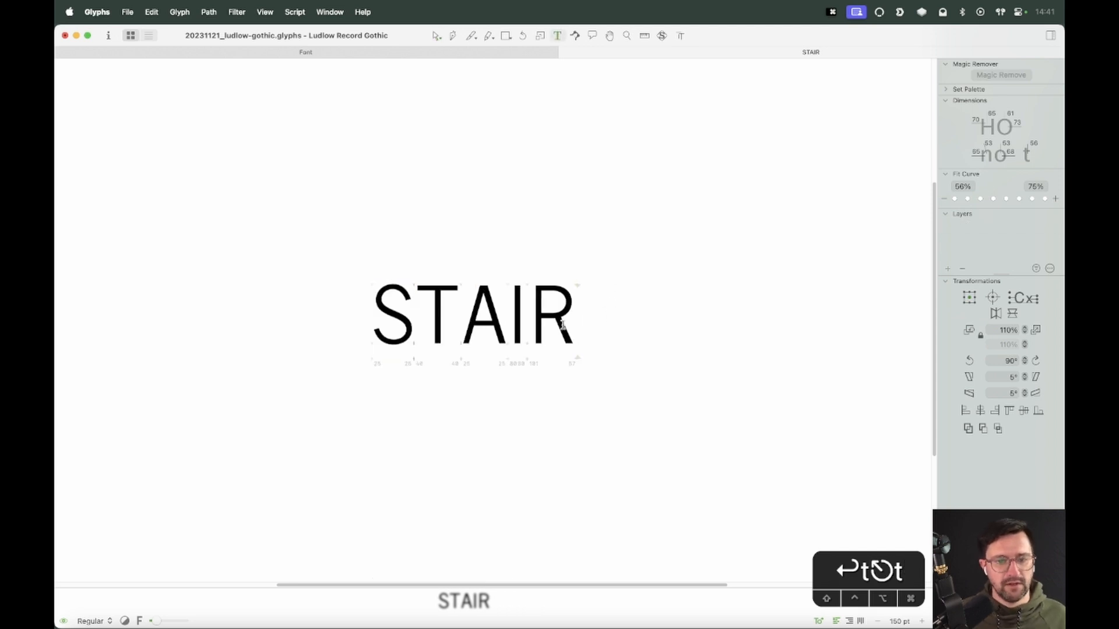
pyautogui.write('Stair')
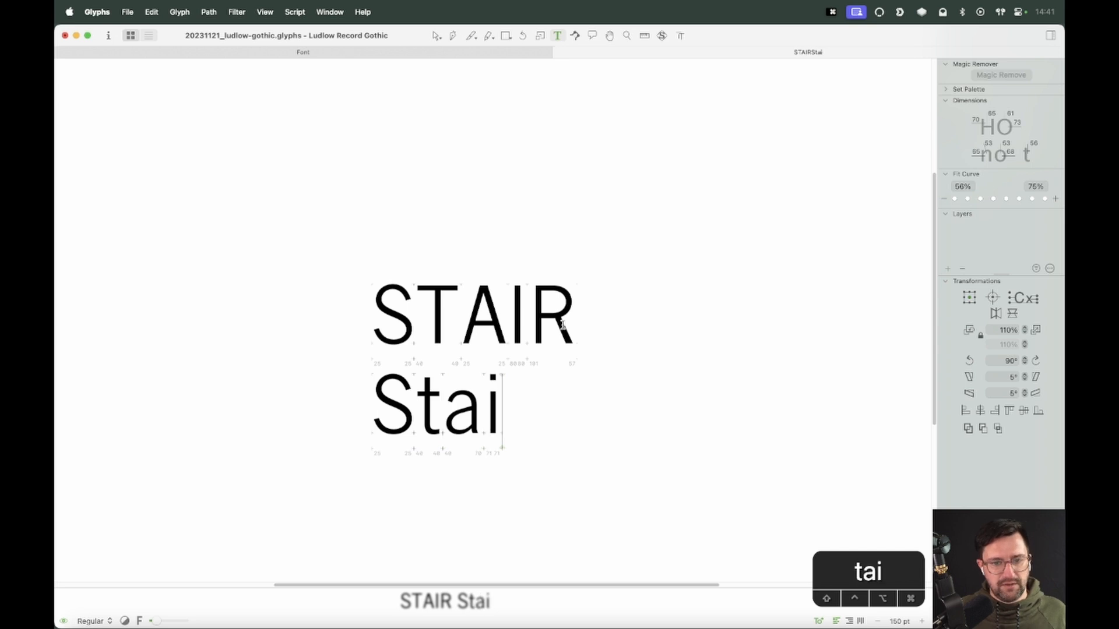
pyautogui.press('Return')
pyautogui.write('State')
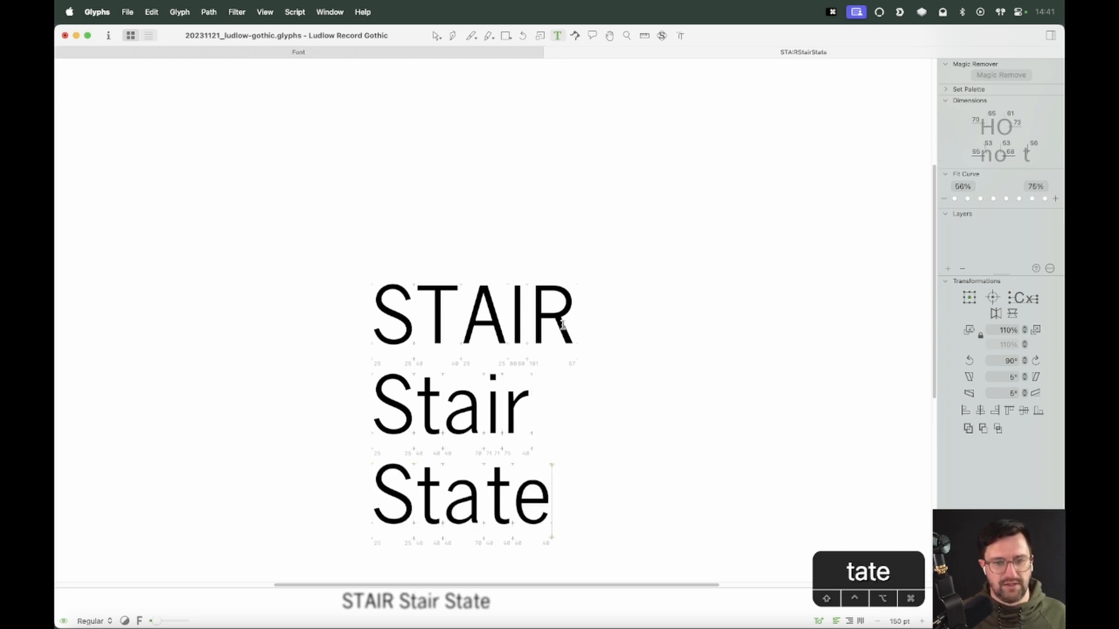
pyautogui.press('Escape')
pyautogui.press('space')
pyautogui.press('t')
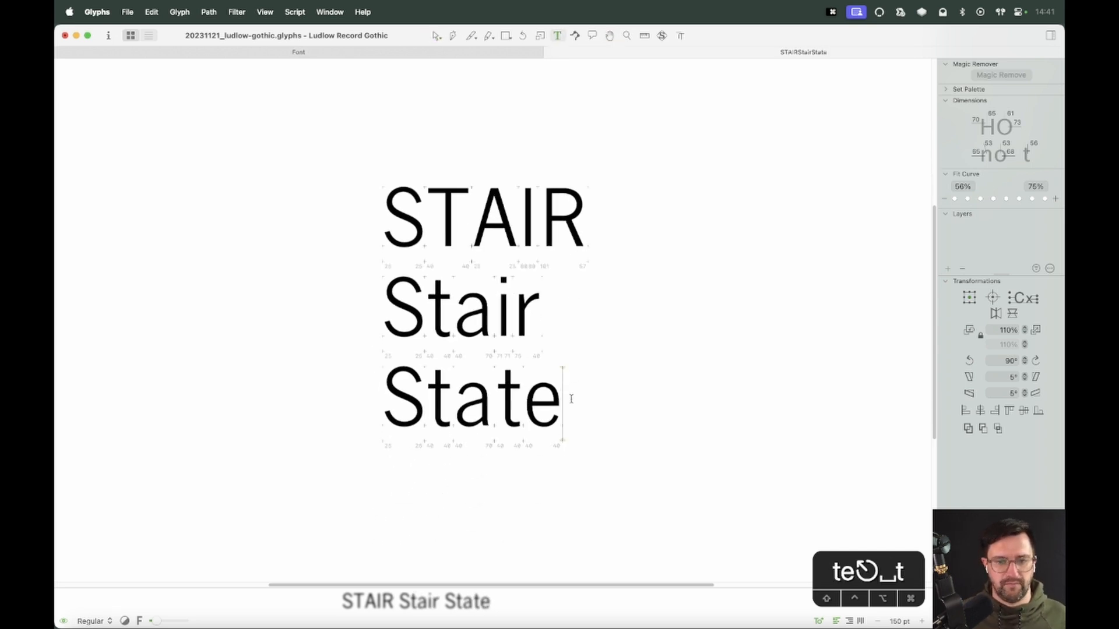
pyautogui.press('Return')
pyautogui.write('Socks')
pyautogui.press('BackSpace')
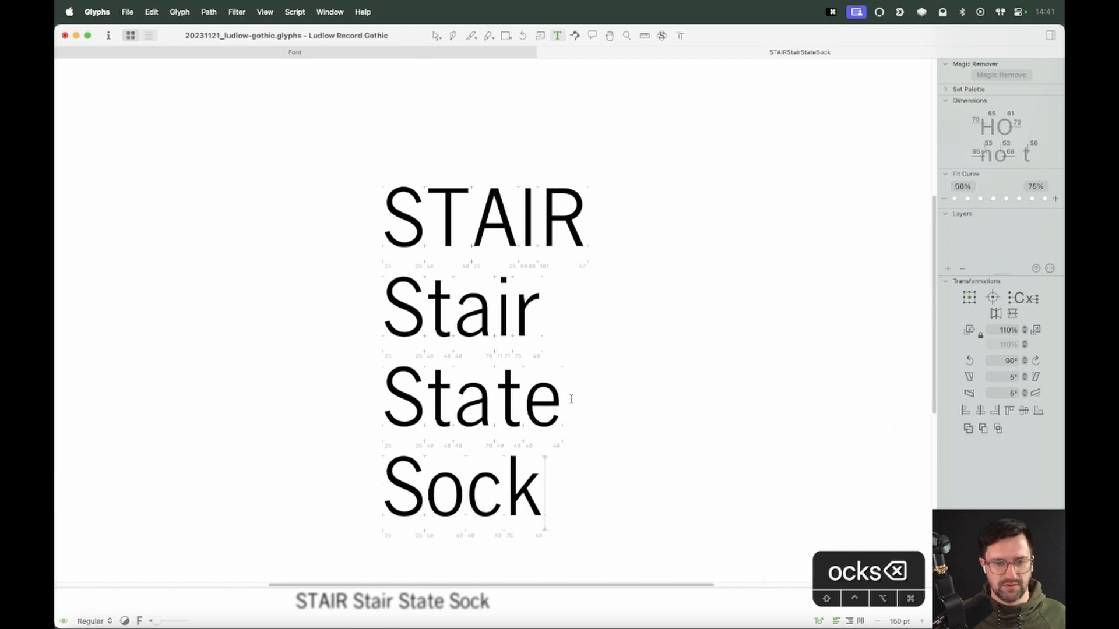
pyautogui.press('Escape')
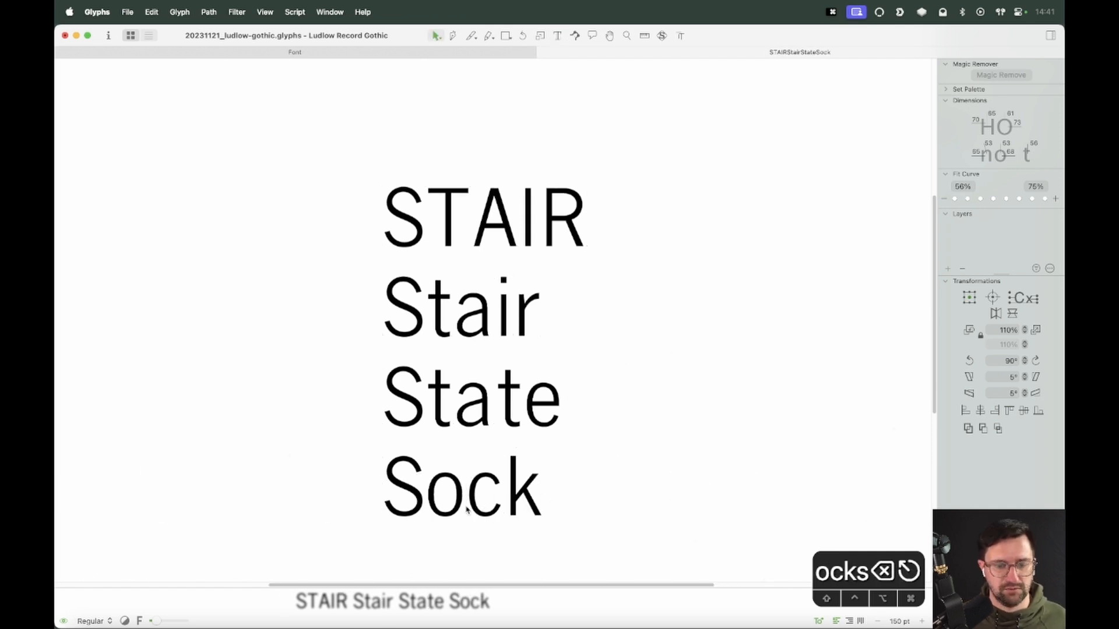
# Open the S in Sock, select the nodes on the spine's right edge and nudge them down 10 units
pyautogui.press('z')
pyautogui.click(390, 520)
pyautogui.press('v')
pyautogui.doubleClick(432, 399)
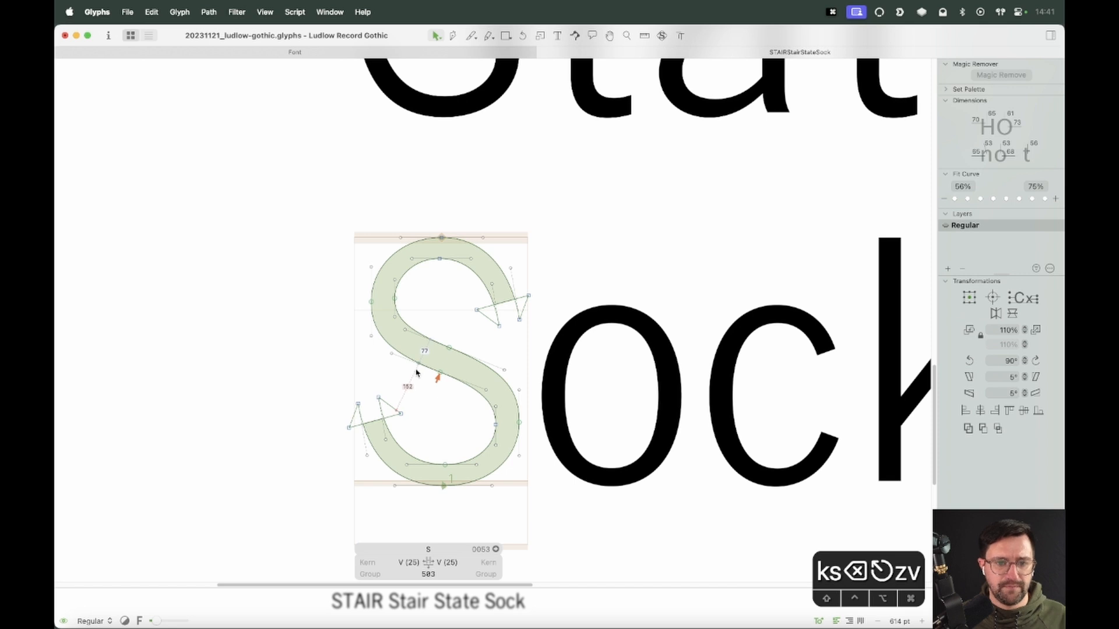
pyautogui.moveTo(513, 356); pyautogui.dragTo(478, 400)
pyautogui.hotkey('shift', 'Down')
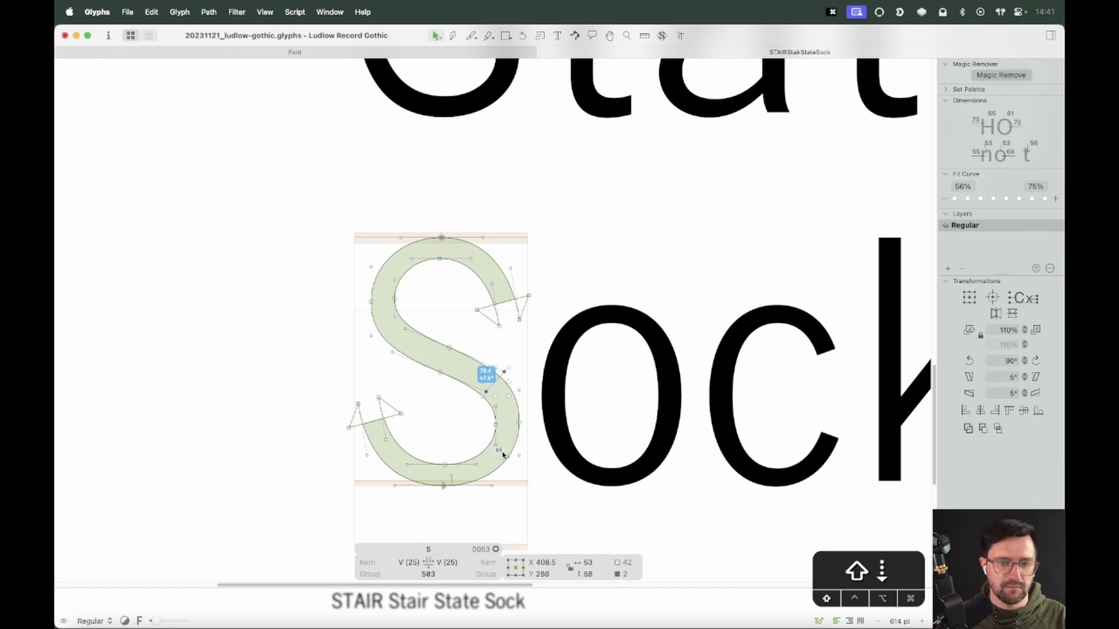
pyautogui.press('space')
pyautogui.moveTo(596, 368); pyautogui.dragTo(612, 402)
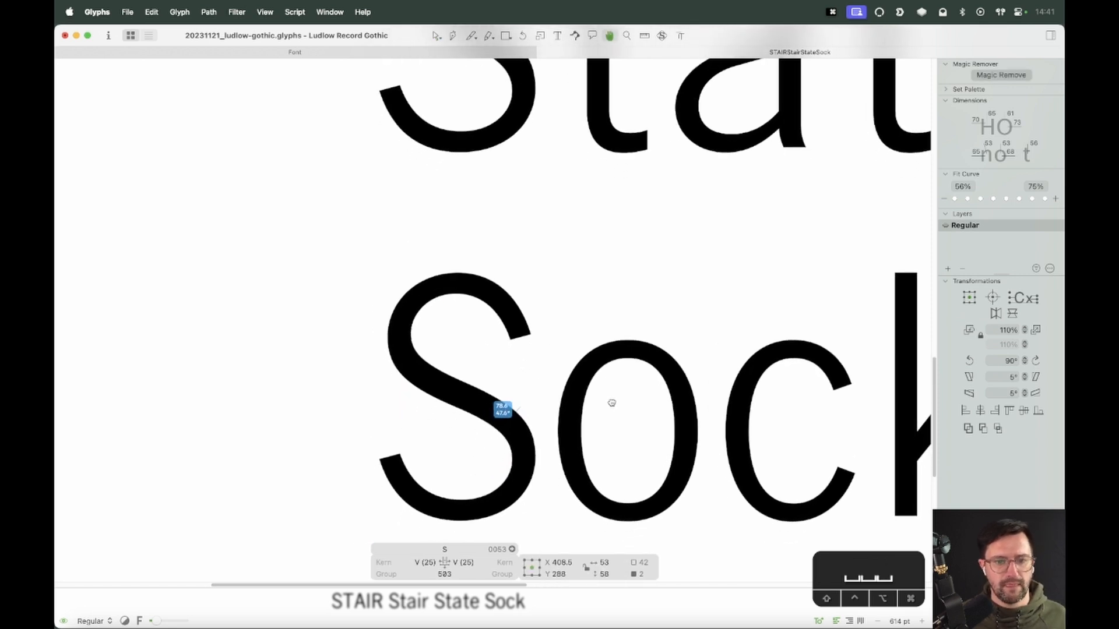
# Nudge the S's upper-left terminal nodes up 20 units and its lower-right curve nodes up 10 units
pyautogui.moveTo(425, 322); pyautogui.dragTo(357, 345)
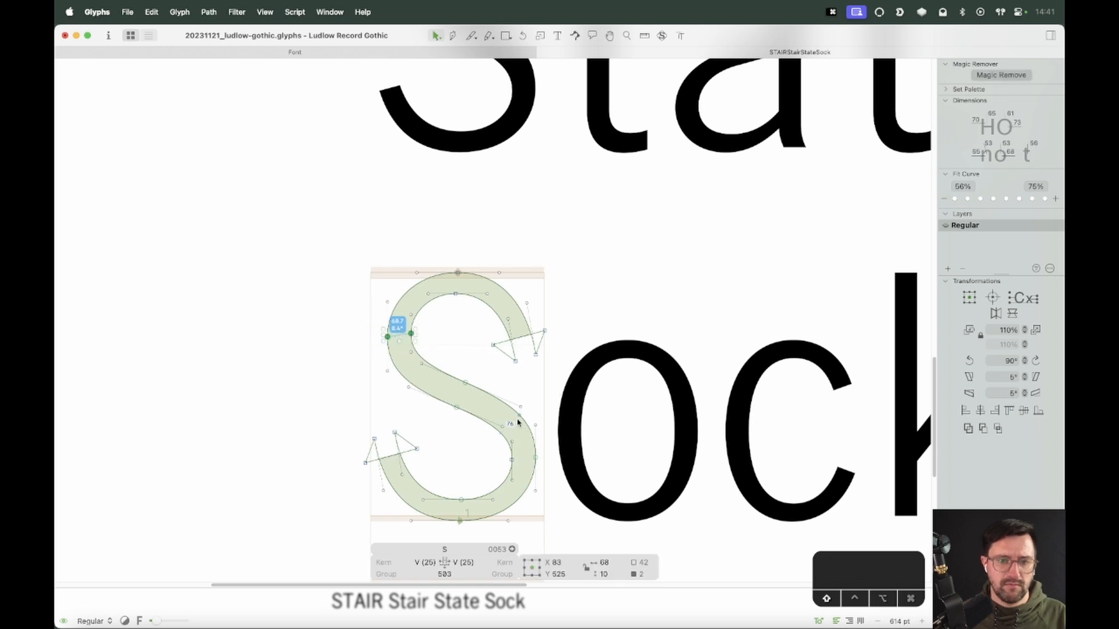
pyautogui.hotkey('shift', 'Up')
pyautogui.hotkey('shift', 'Up')
pyautogui.moveTo(540, 452); pyautogui.dragTo(495, 474)
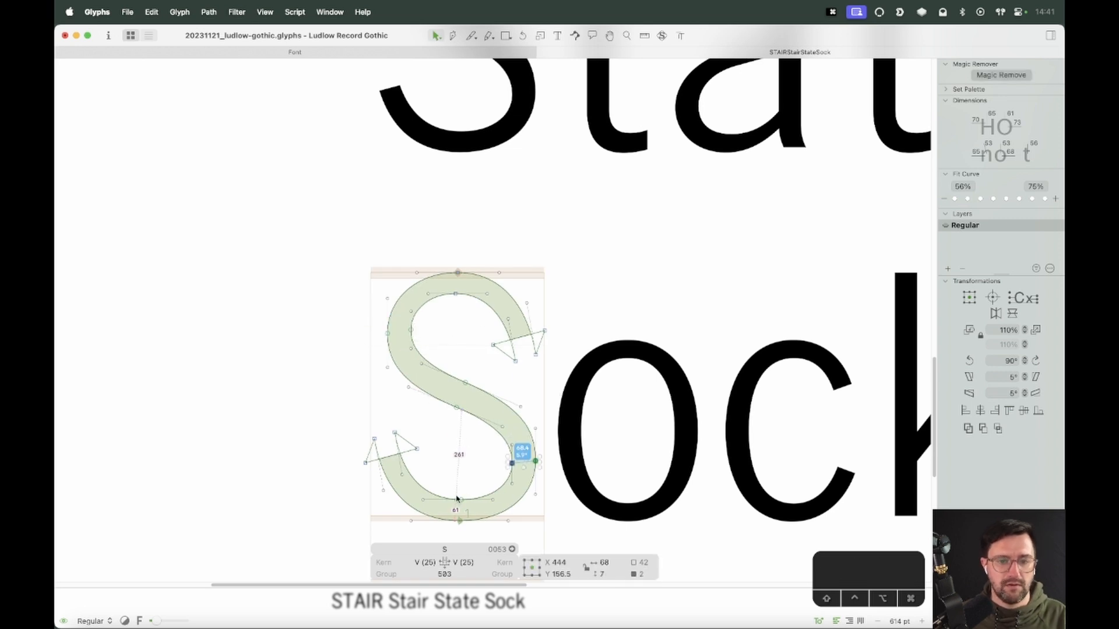
pyautogui.hotkey('shift', 'Up')
# Preview the sample words to review the revised S
pyautogui.press('super+minus')
pyautogui.press('super+minus')
pyautogui.press('super+minus')
pyautogui.press('space')
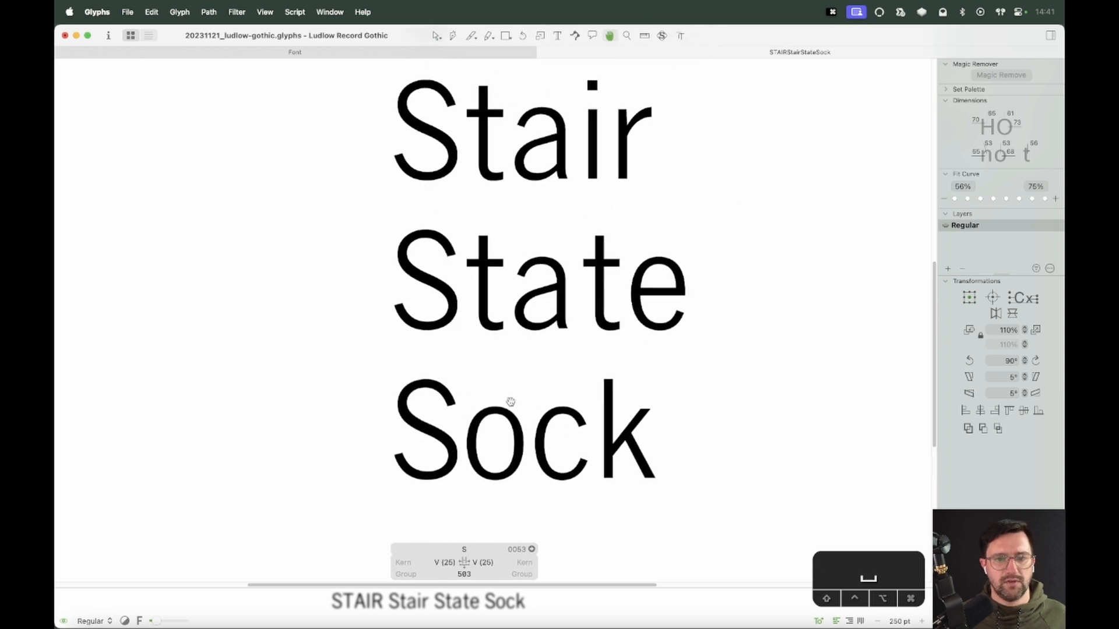
pyautogui.scroll(3, 518, 434)
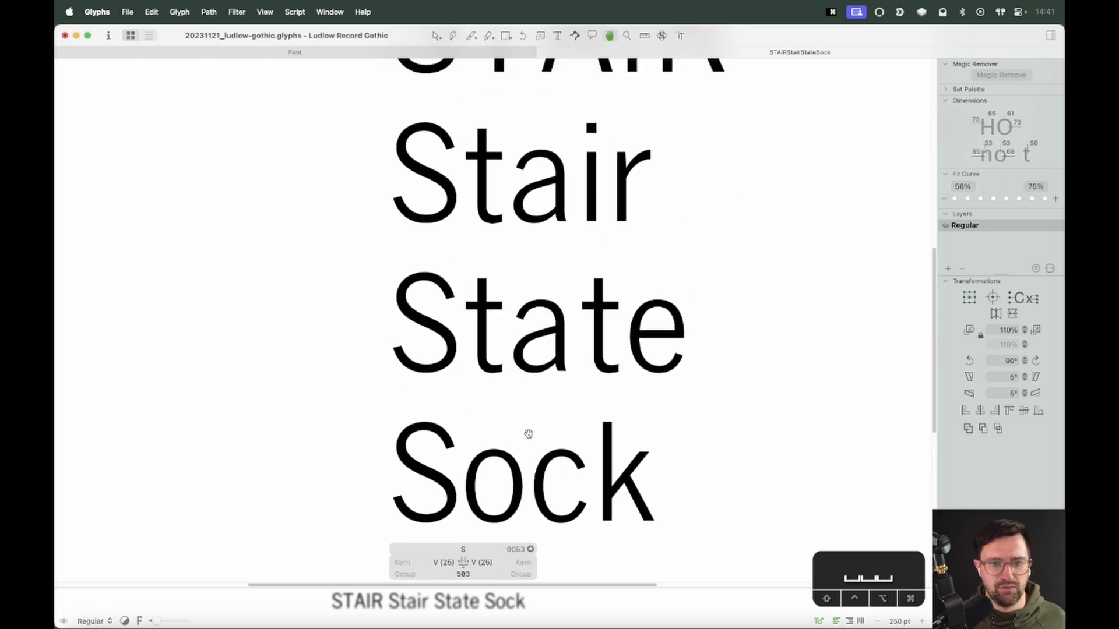
pyautogui.scroll(1, 542, 376)
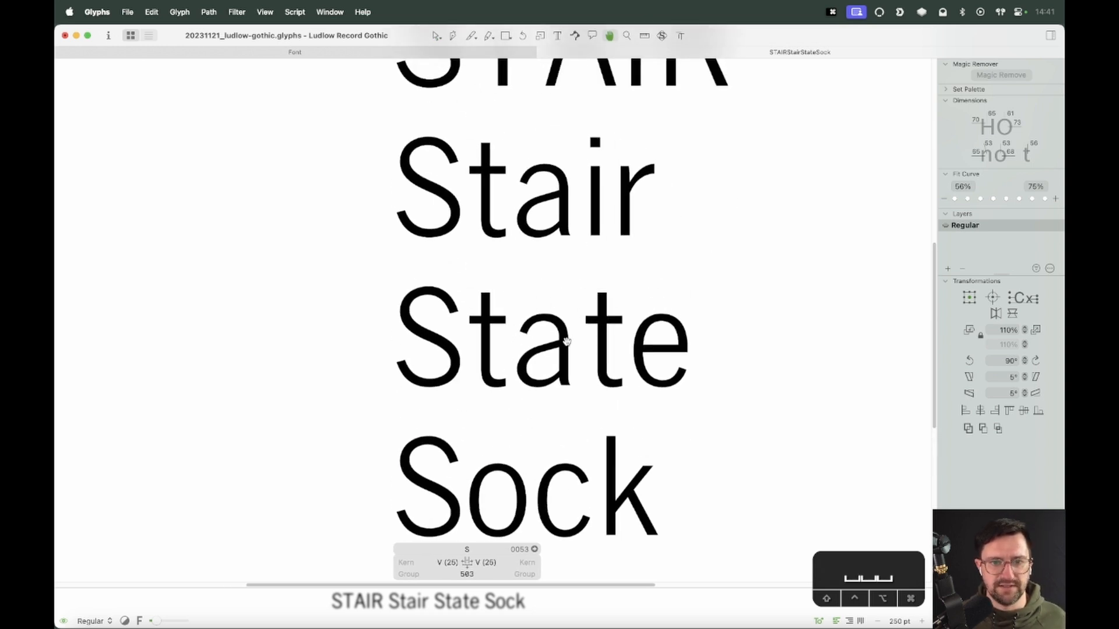
pyautogui.press('z')
pyautogui.moveTo(536, 367); pyautogui.dragTo(338, 555)
pyautogui.press('space')
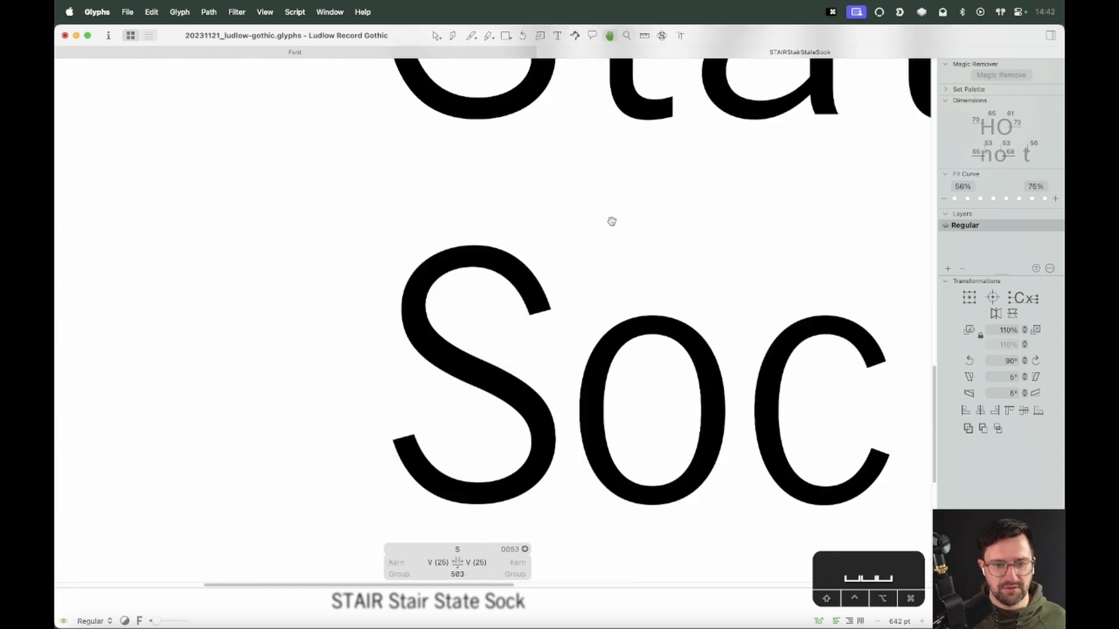
pyautogui.press('super+minus')
pyautogui.press('super+minus')
pyautogui.press('super+minus')
pyautogui.press('space')
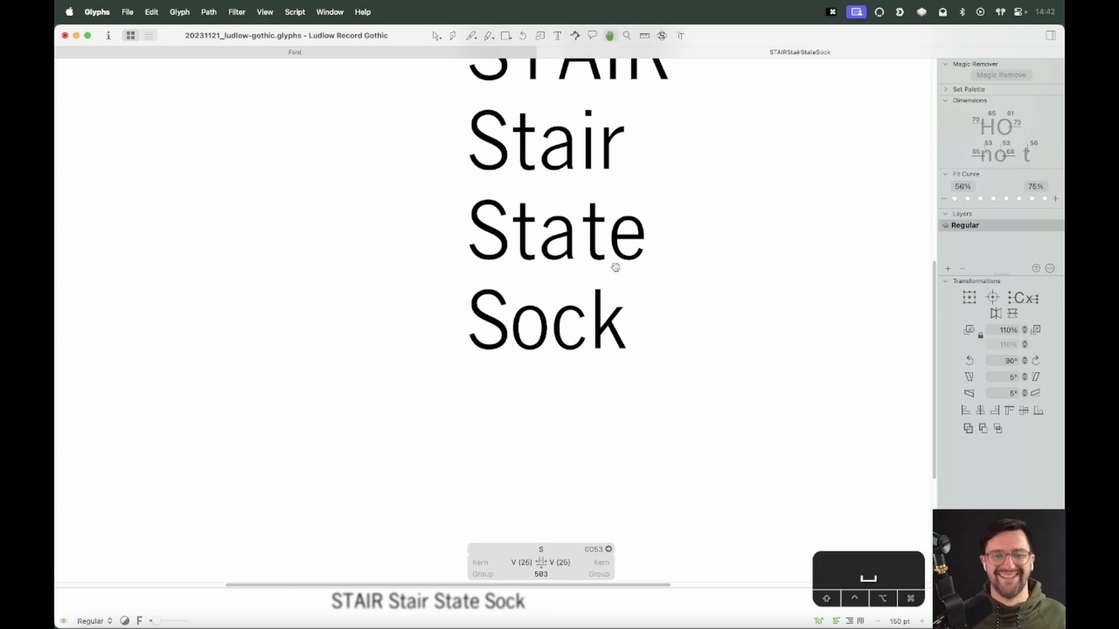
# Append a lowercase s to Sock and open it for editing
pyautogui.moveTo(631, 330); pyautogui.dragTo(609, 394)
pyautogui.press('super+a')
pyautogui.click(573, 473)
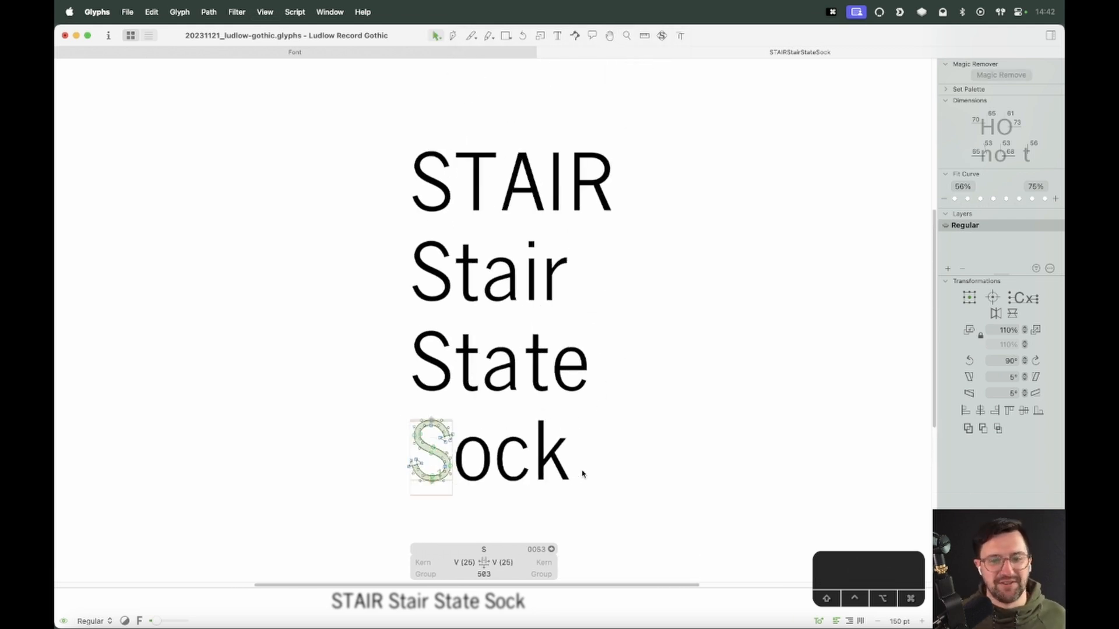
pyautogui.write('sts')
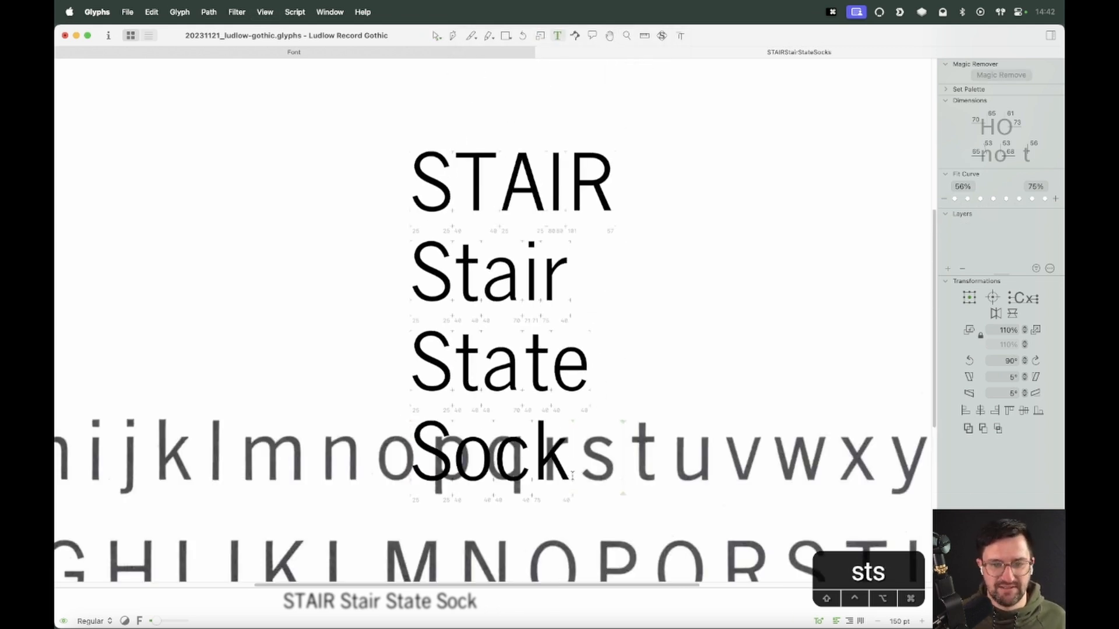
pyautogui.write('v')
pyautogui.doubleClick(596, 467)
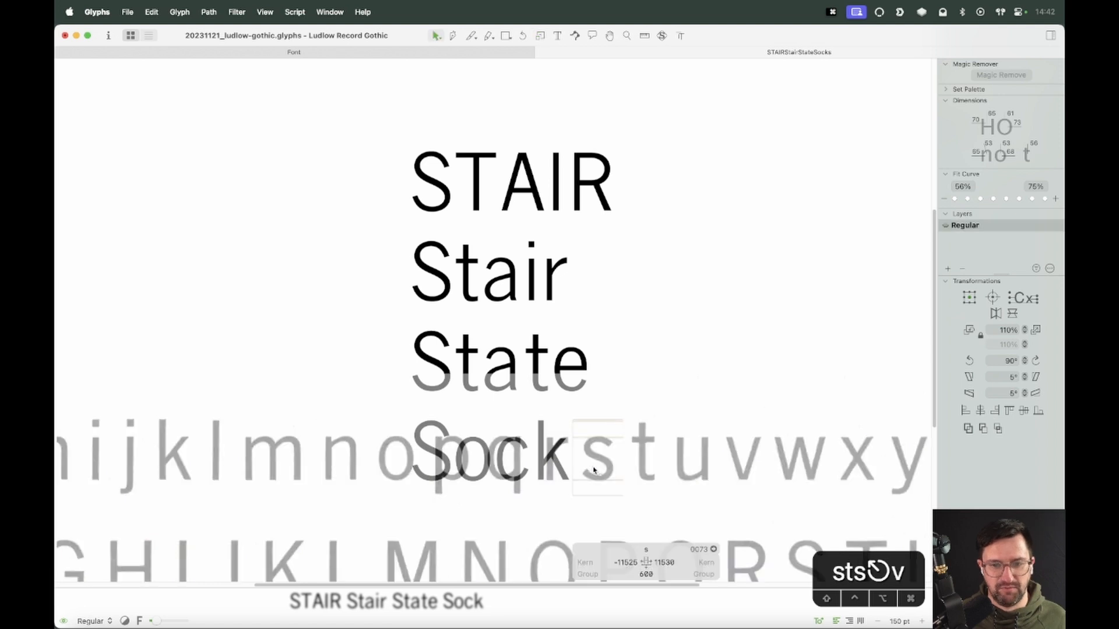
# Paste the S outline into the lowercase s
pyautogui.press('z')
pyautogui.moveTo(679, 365); pyautogui.dragTo(490, 544)
pyautogui.press('super+v')
pyautogui.press('z')
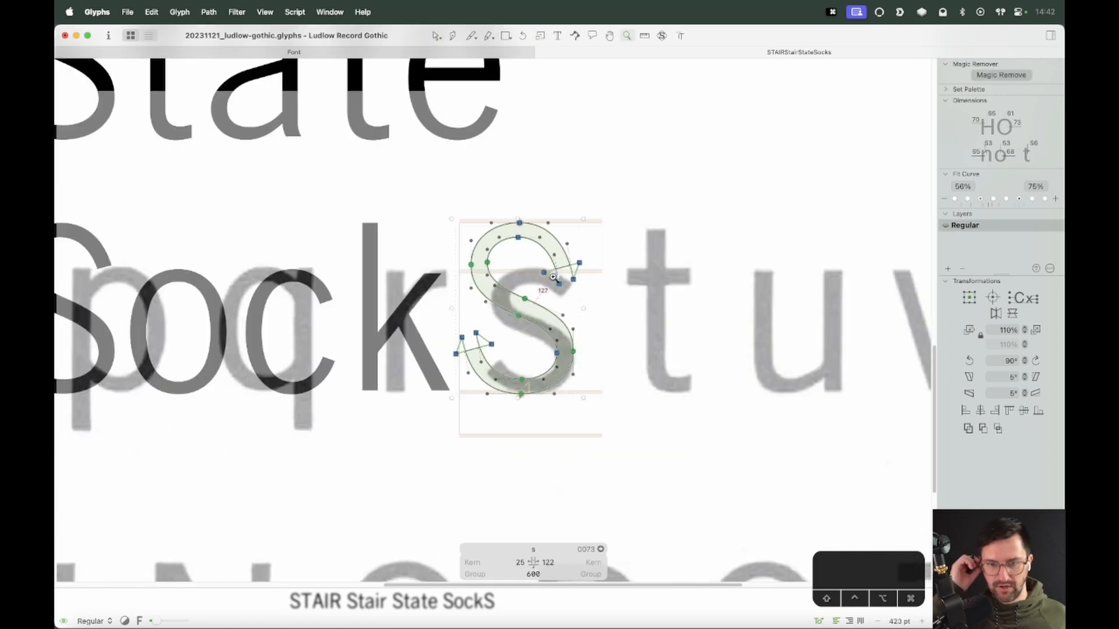
pyautogui.press('v')
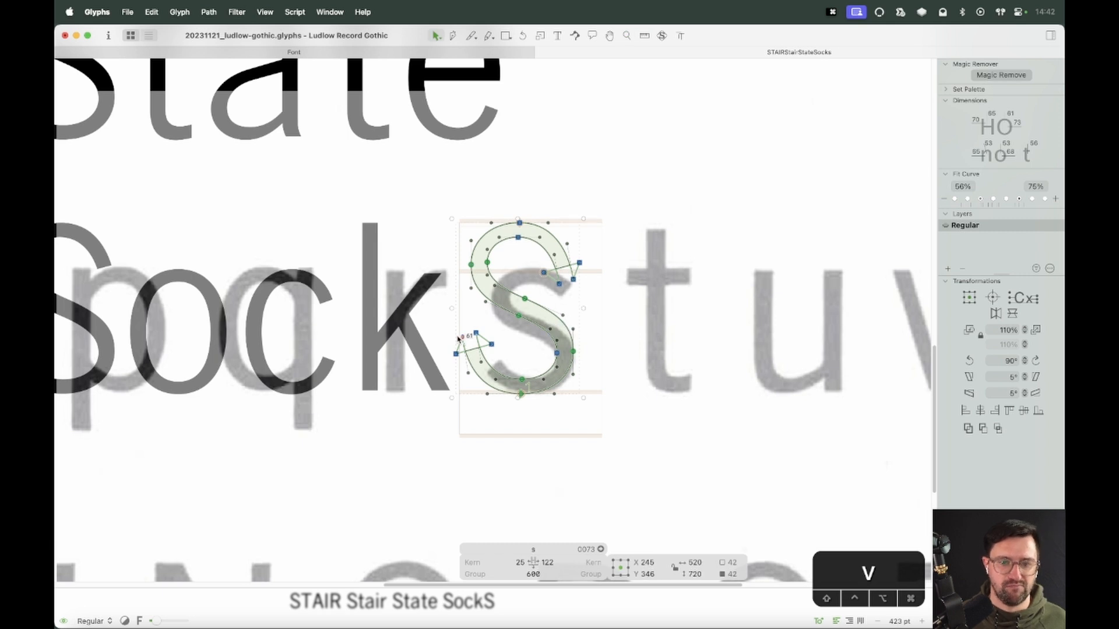
# Delete the nodes of both terminals from the pasted outline, leaving an open spine path
pyautogui.moveTo(457, 338); pyautogui.dragTo(513, 444)
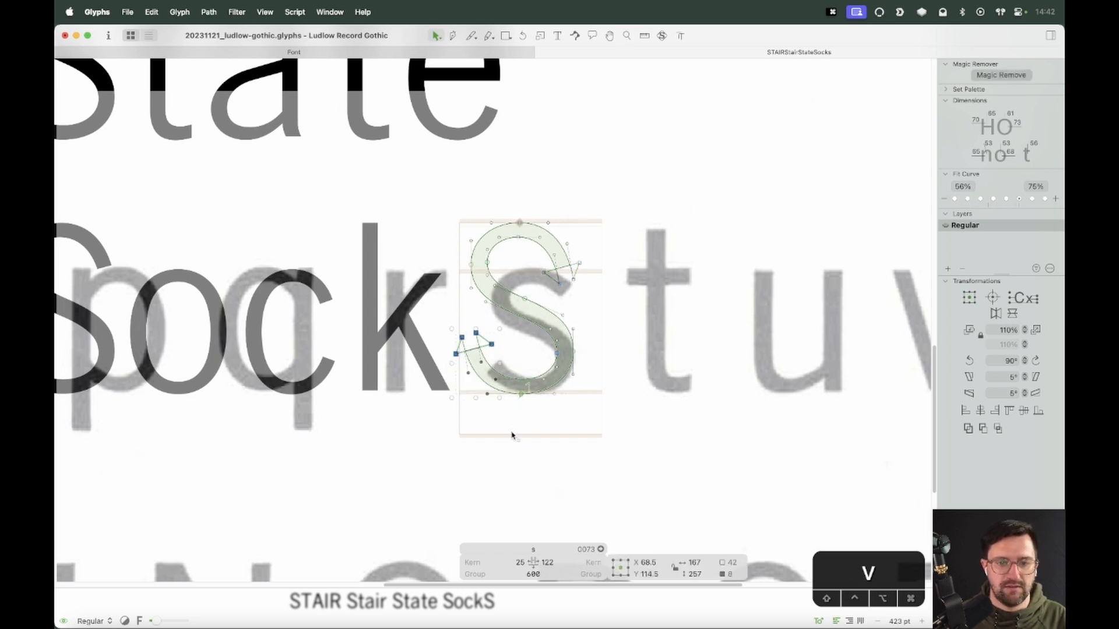
pyautogui.press('Delete')
pyautogui.moveTo(601, 180); pyautogui.dragTo(523, 287)
pyautogui.hotkey('alt', 'BackSpace')
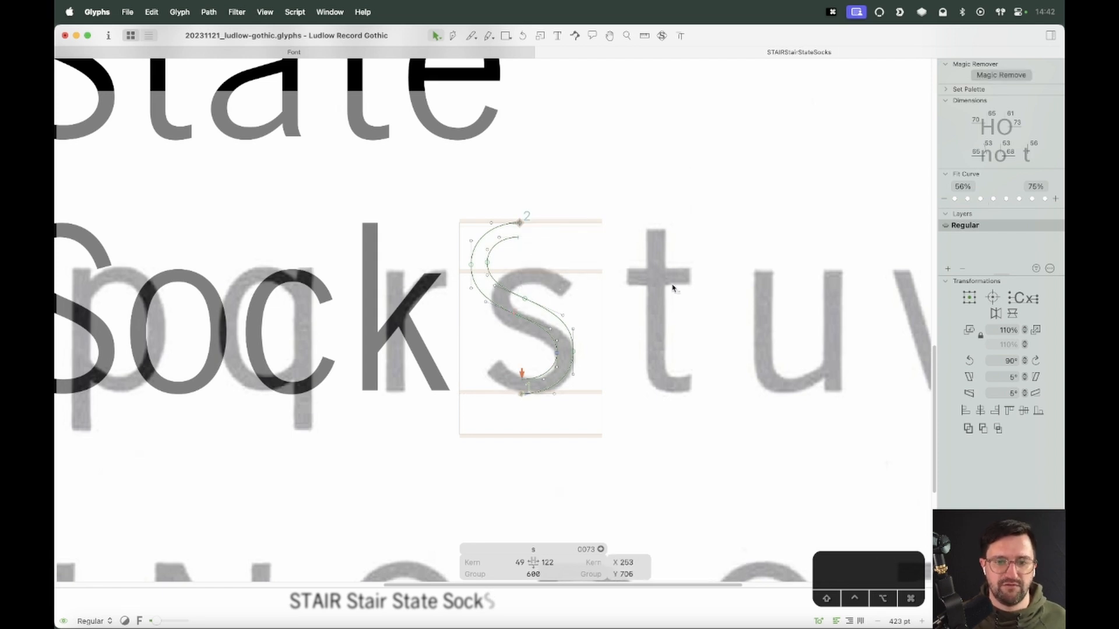
# Scale the open path down vertically to fit the s's x-height
pyautogui.press('z')
pyautogui.moveTo(647, 163); pyautogui.dragTo(382, 453)
pyautogui.press('super+a')
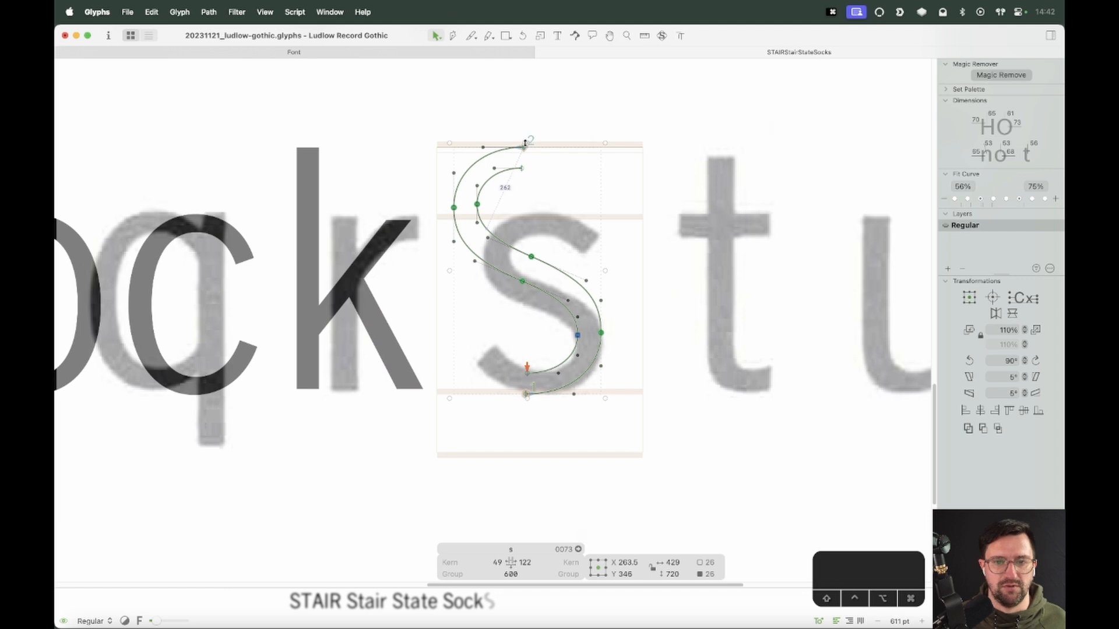
pyautogui.moveTo(526, 142); pyautogui.dragTo(526, 211)
pyautogui.press('x')
pyautogui.moveTo(597, 170); pyautogui.dragTo(468, 305)
pyautogui.press('z')
pyautogui.moveTo(668, 193); pyautogui.dragTo(355, 438)
pyautogui.press('v')
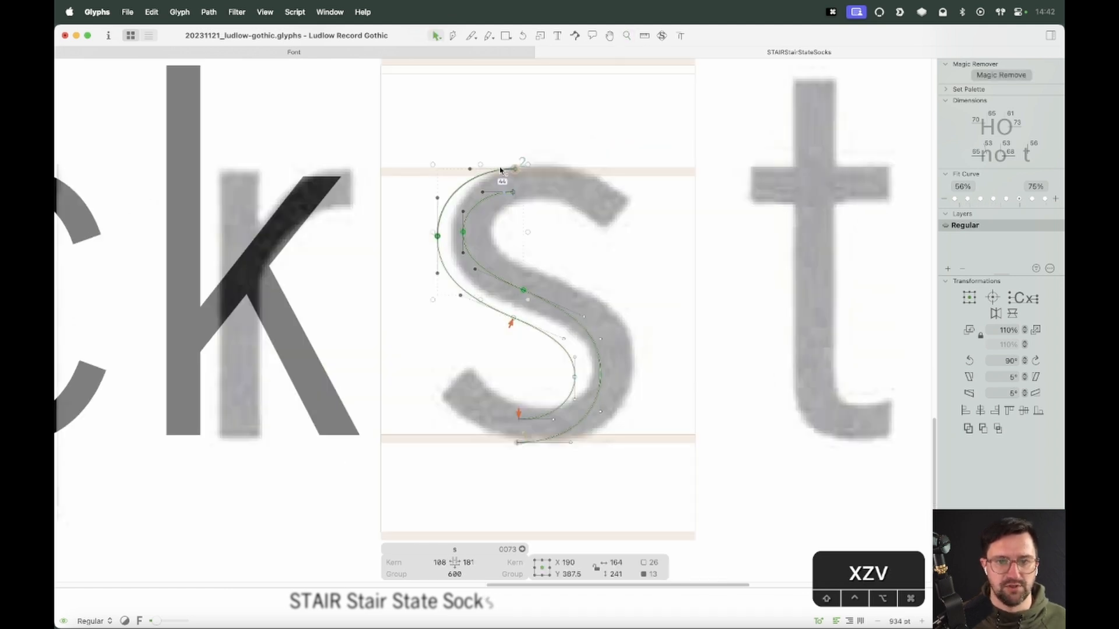
# Nudge the path's top node slightly right onto the overshoot line
pyautogui.press('z')
pyautogui.moveTo(592, 131); pyautogui.dragTo(425, 293)
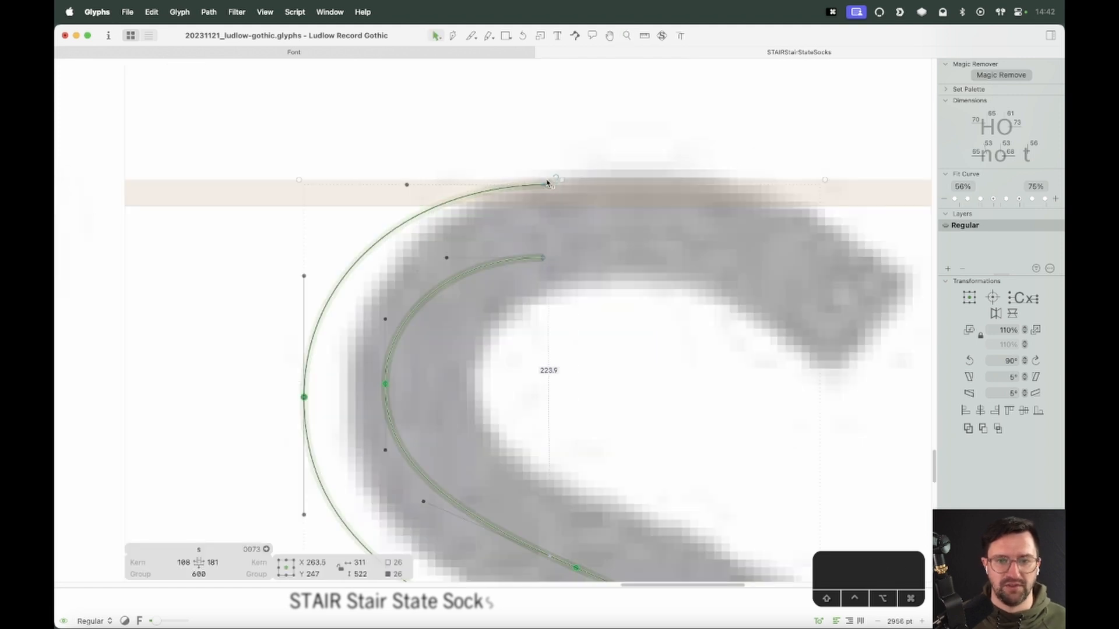
pyautogui.moveTo(556, 177); pyautogui.dragTo(562, 175)
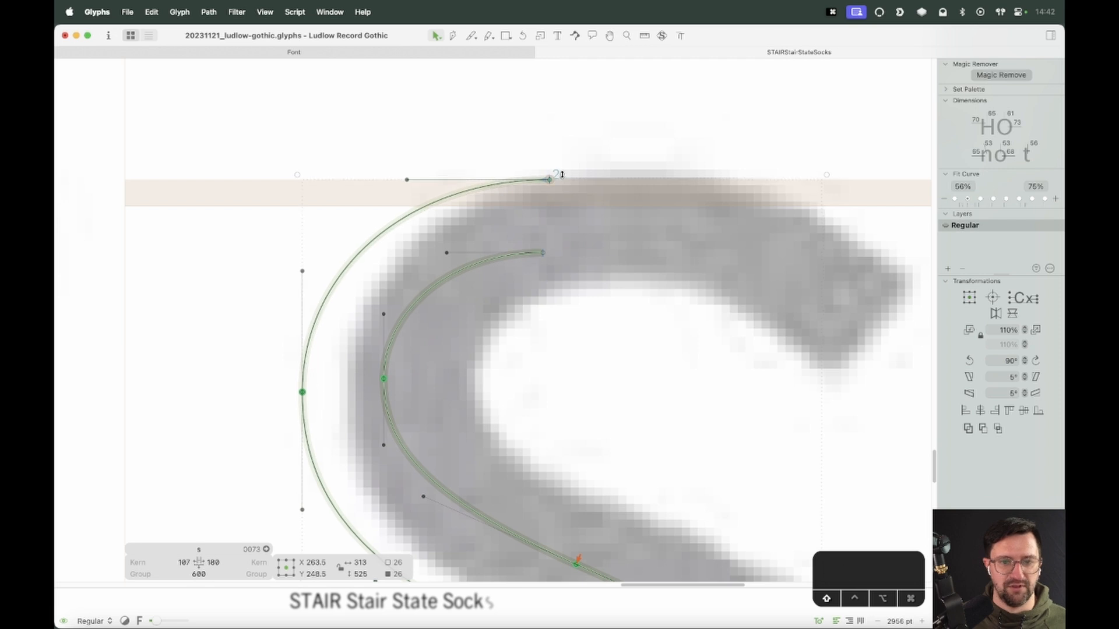
pyautogui.press('super+minus')
pyautogui.press('super+minus')
pyautogui.press('space')
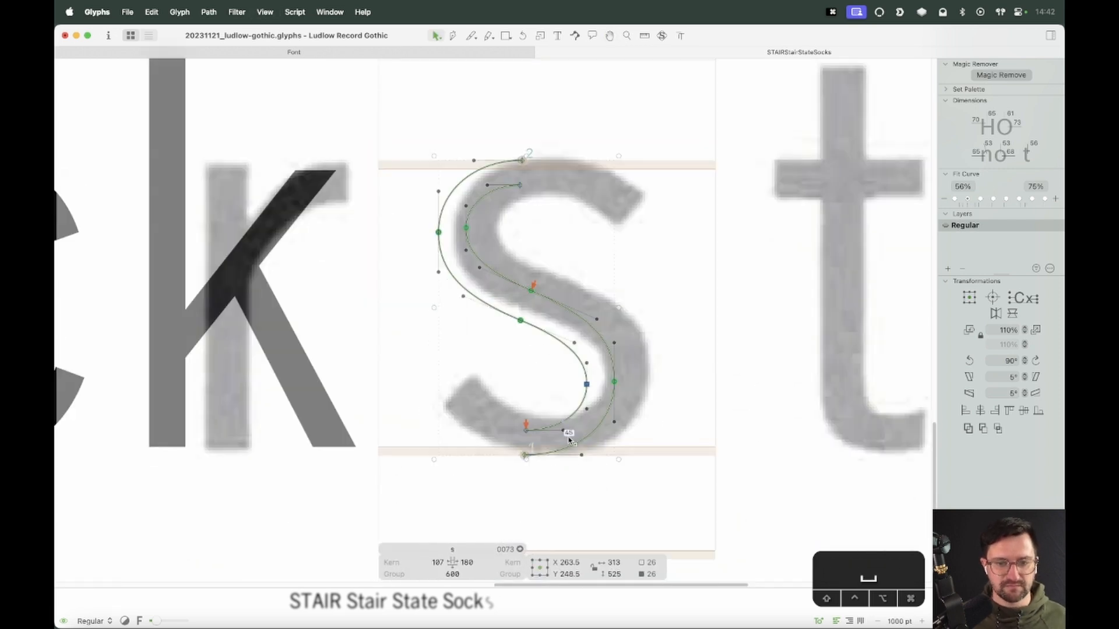
# Move the whole s path 23 units right
pyautogui.hotkey('shift', 'Right')
pyautogui.hotkey('shift', 'Right')
pyautogui.press('Right')
pyautogui.press('Right')
pyautogui.press('Right')
pyautogui.press('Right')
pyautogui.press('Right')
pyautogui.press('Right')
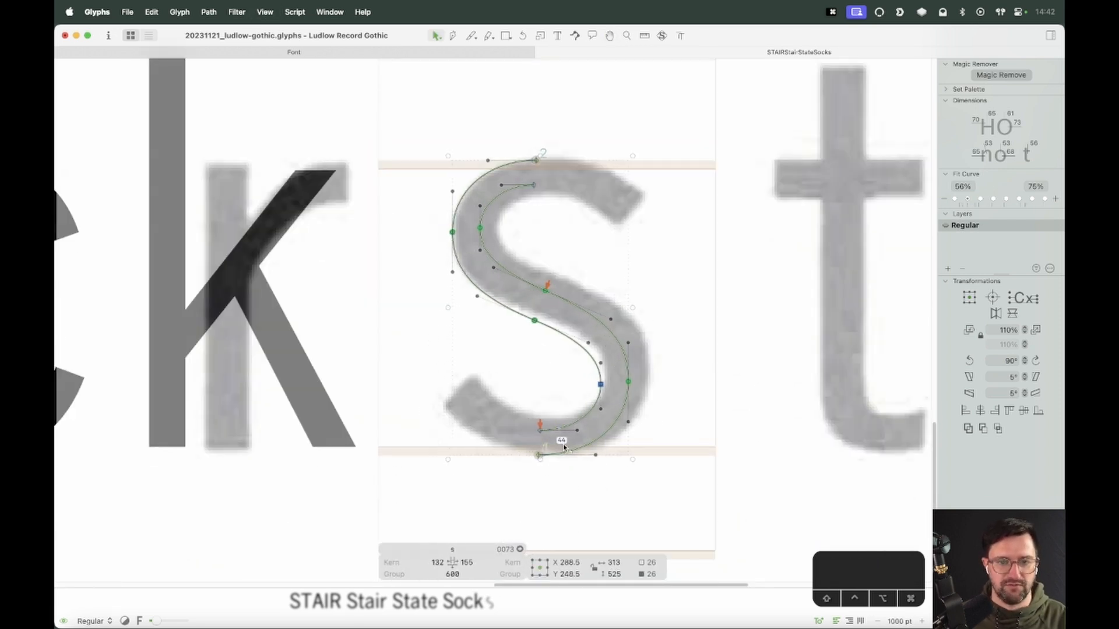
# Widen the s path horizontally to about 348 units
pyautogui.click(640, 383)
pyautogui.press('super+a')
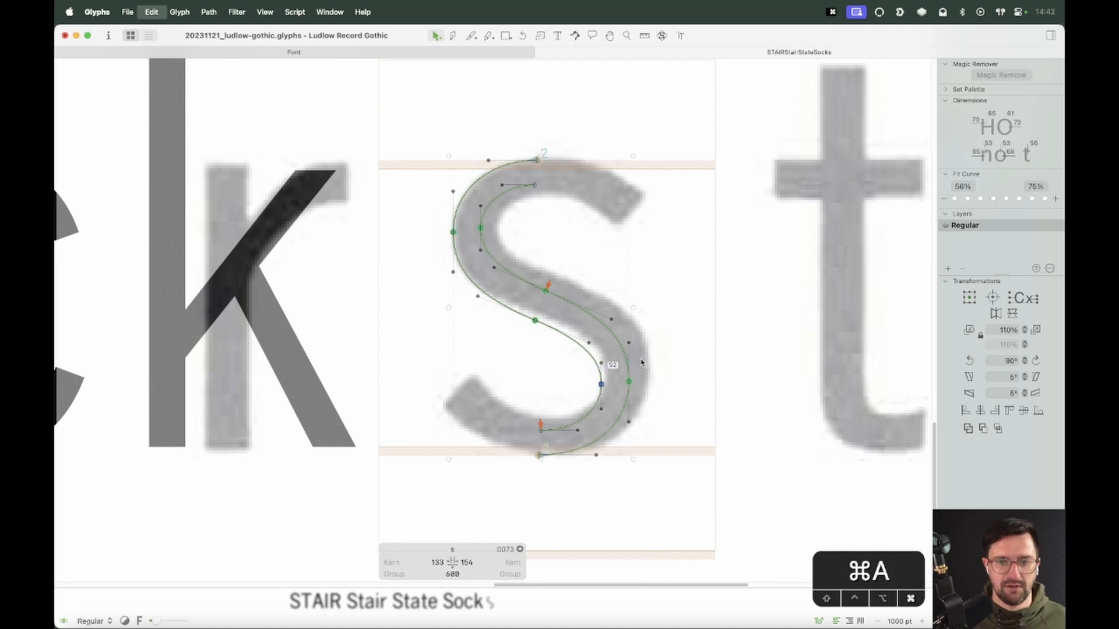
pyautogui.click(632, 308)
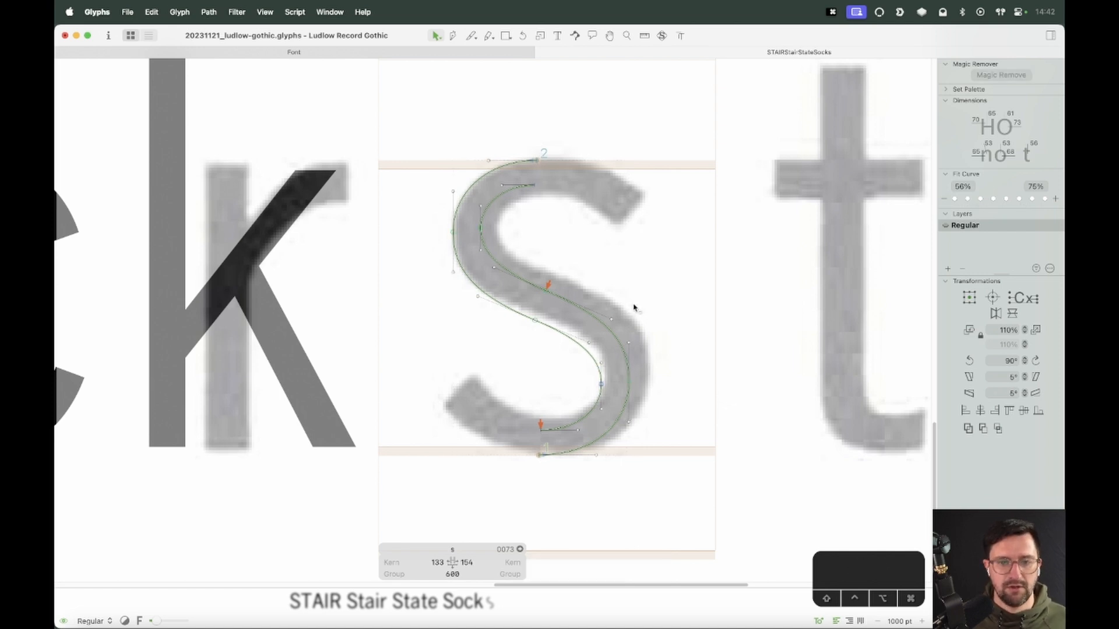
pyautogui.press('super+a')
pyautogui.moveTo(634, 308); pyautogui.dragTo(652, 306)
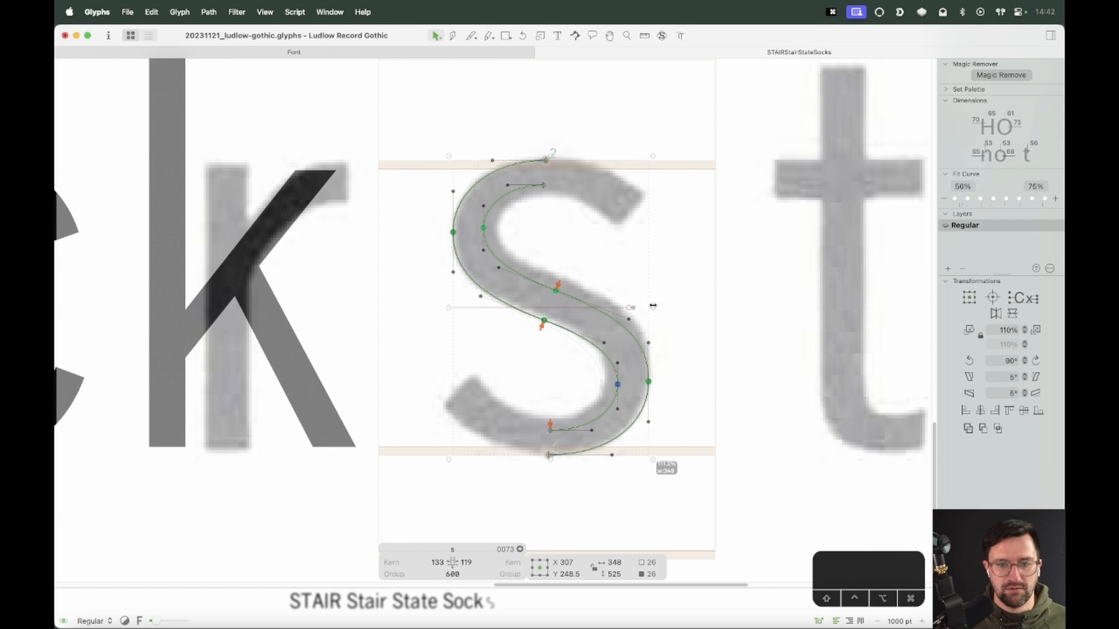
# Adjust the s path's upper, lower and middle segments to follow the background scan
pyautogui.click(692, 314)
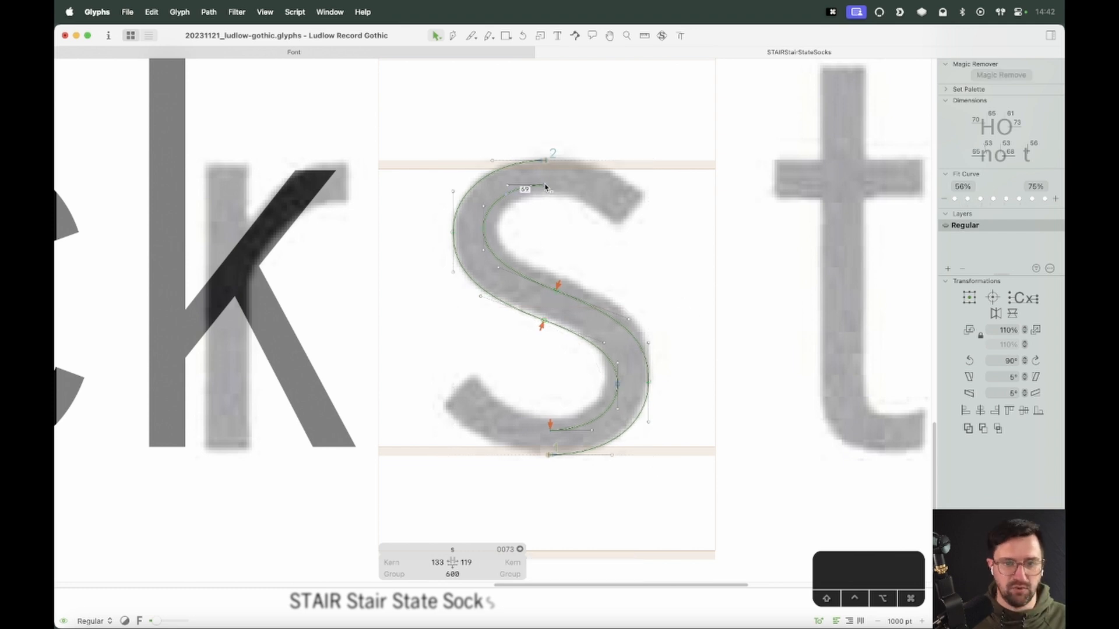
pyautogui.doubleClick(511, 197)
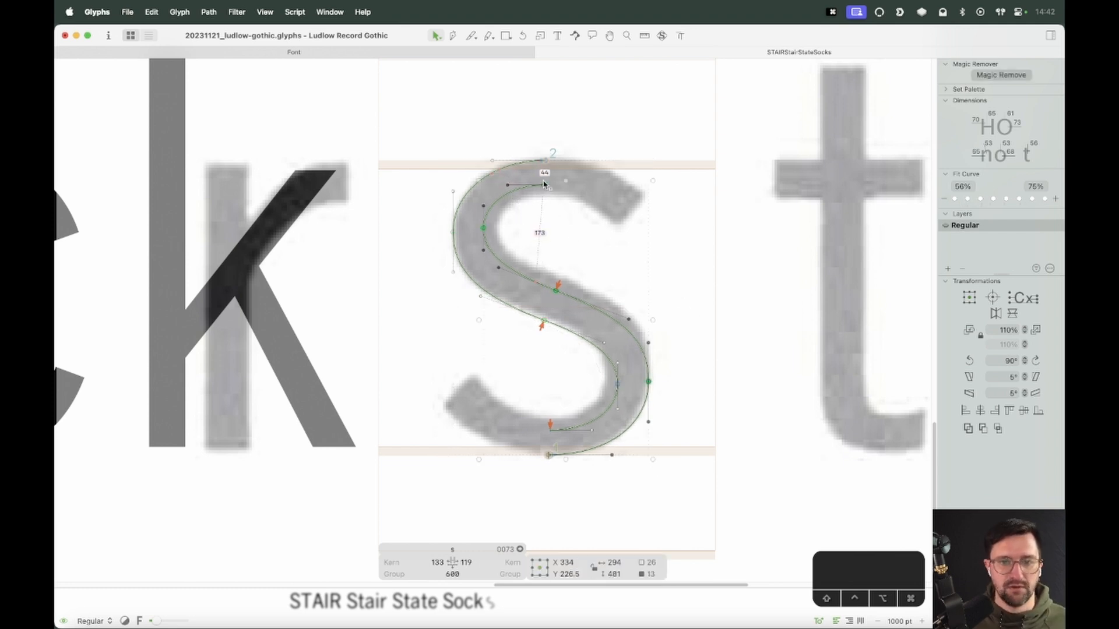
pyautogui.moveTo(566, 180); pyautogui.dragTo(567, 187)
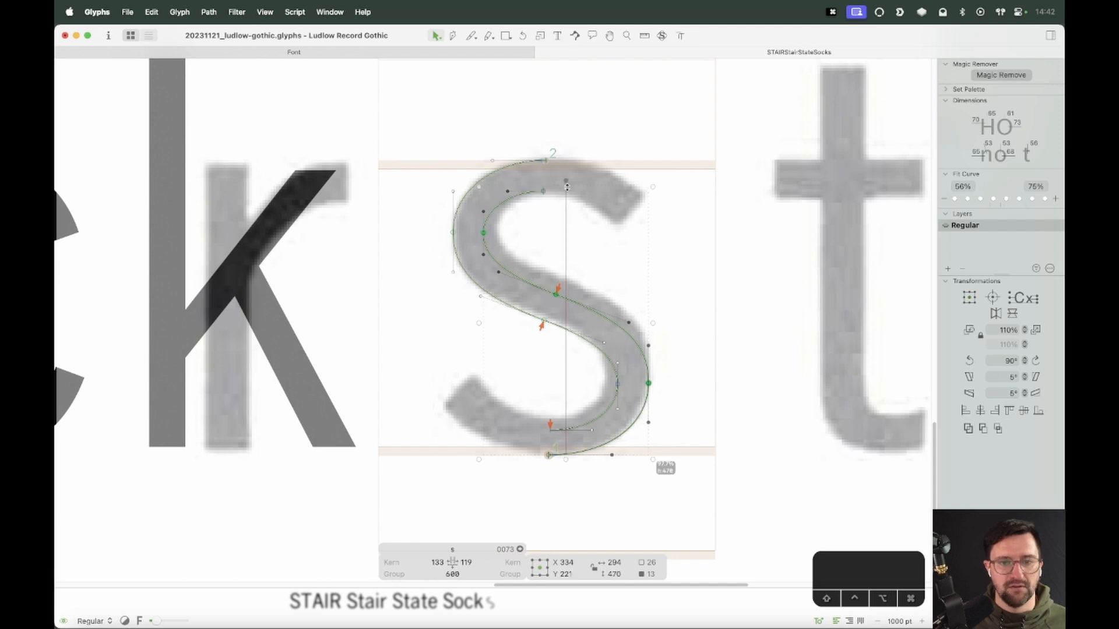
pyautogui.click(558, 345)
pyautogui.doubleClick(594, 427)
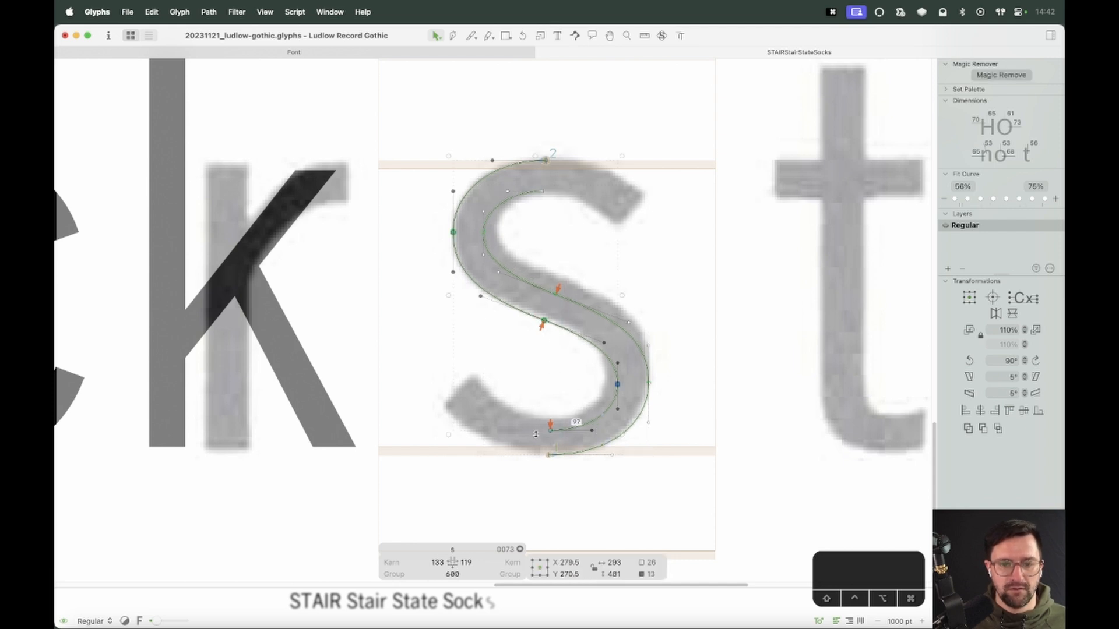
pyautogui.moveTo(536, 434); pyautogui.dragTo(535, 423)
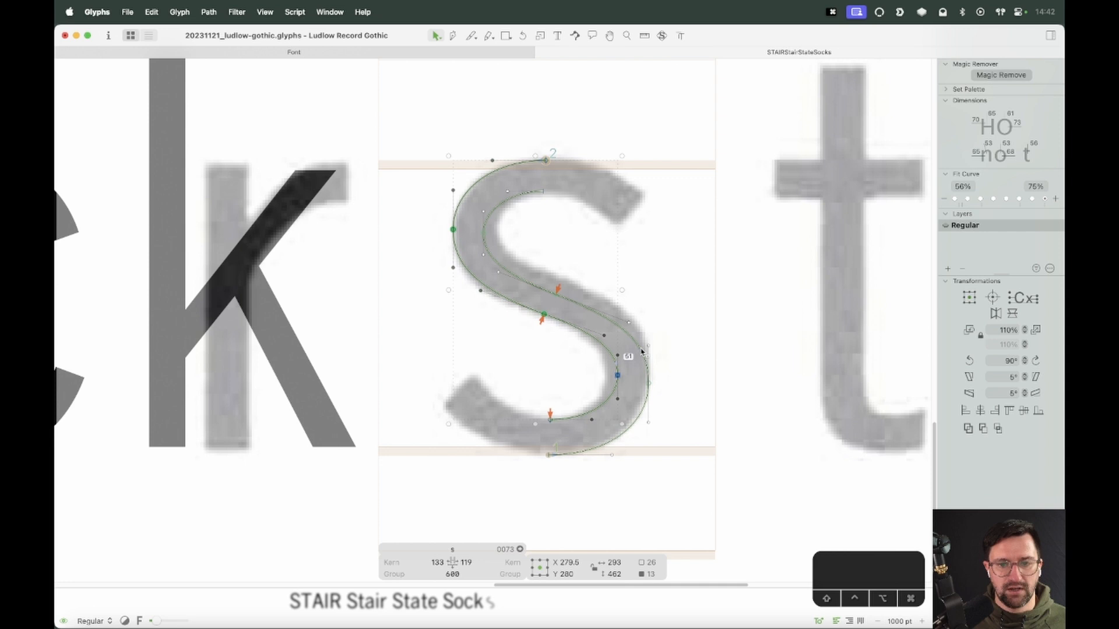
pyautogui.moveTo(622, 290); pyautogui.dragTo(610, 289)
pyautogui.click(640, 289)
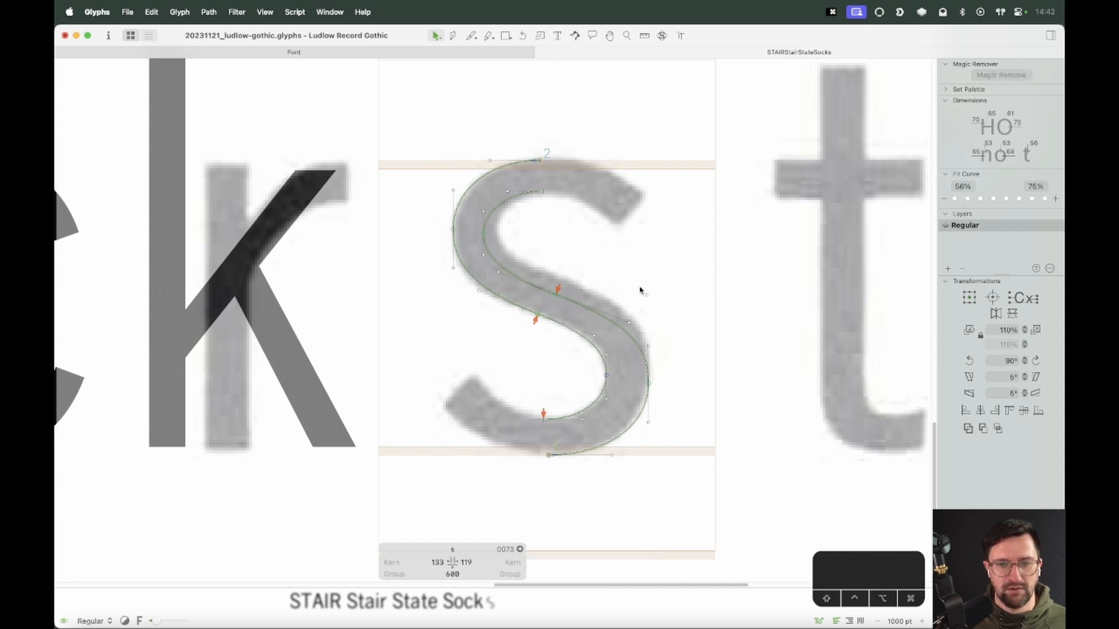
pyautogui.doubleClick(496, 237)
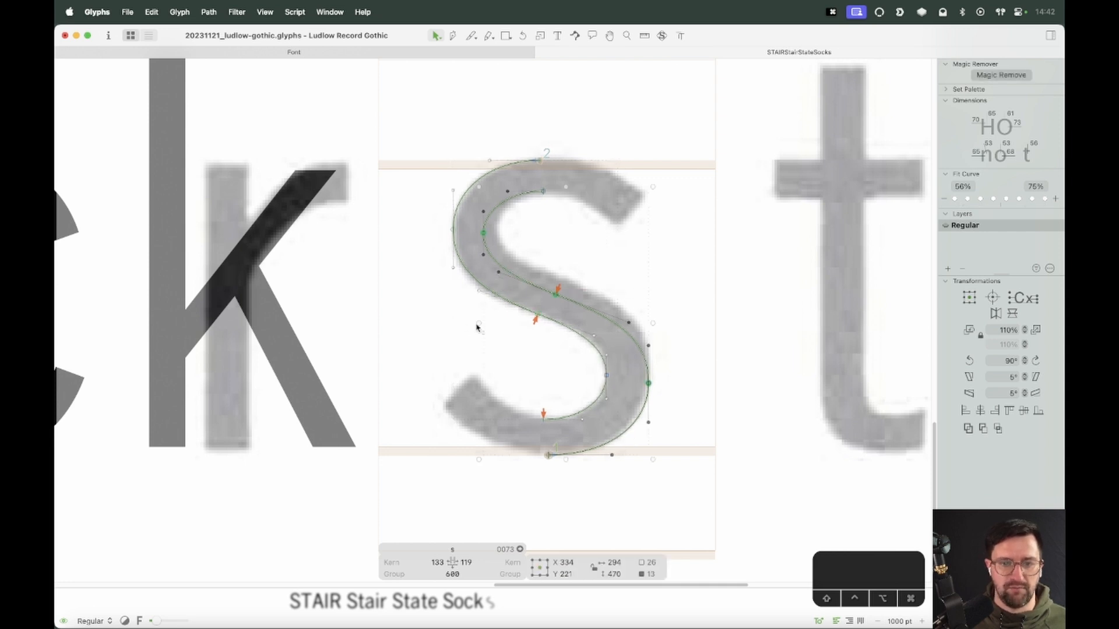
pyautogui.moveTo(478, 324); pyautogui.dragTo(493, 322)
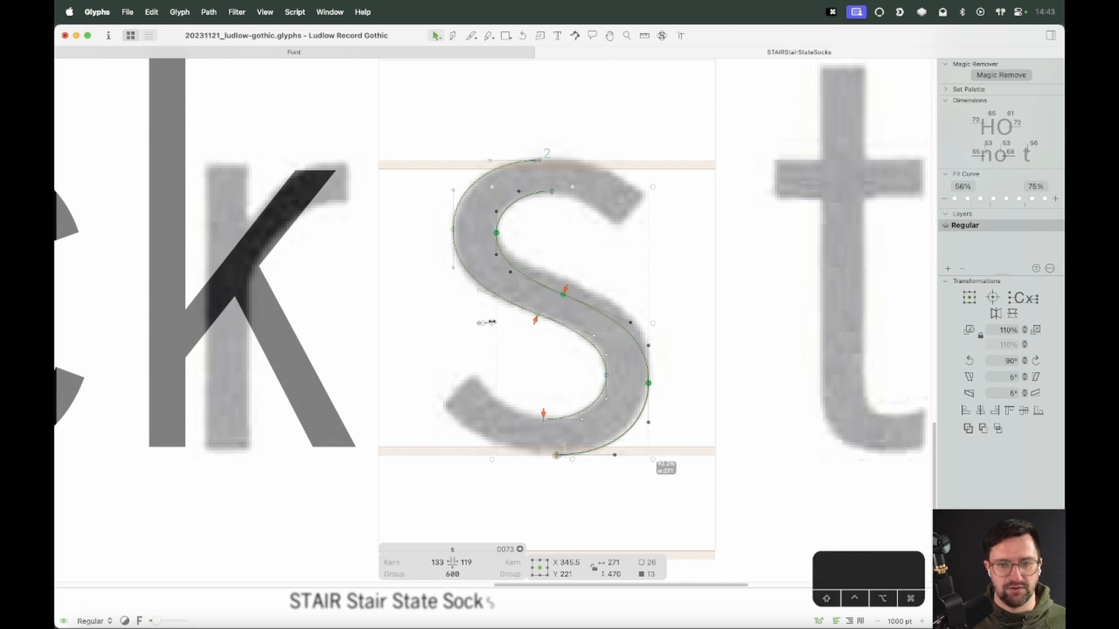
# Delete the extra node in the middle of the s spine
pyautogui.click(657, 257)
pyautogui.moveTo(569, 282); pyautogui.dragTo(518, 333)
pyautogui.press('BackSpace')
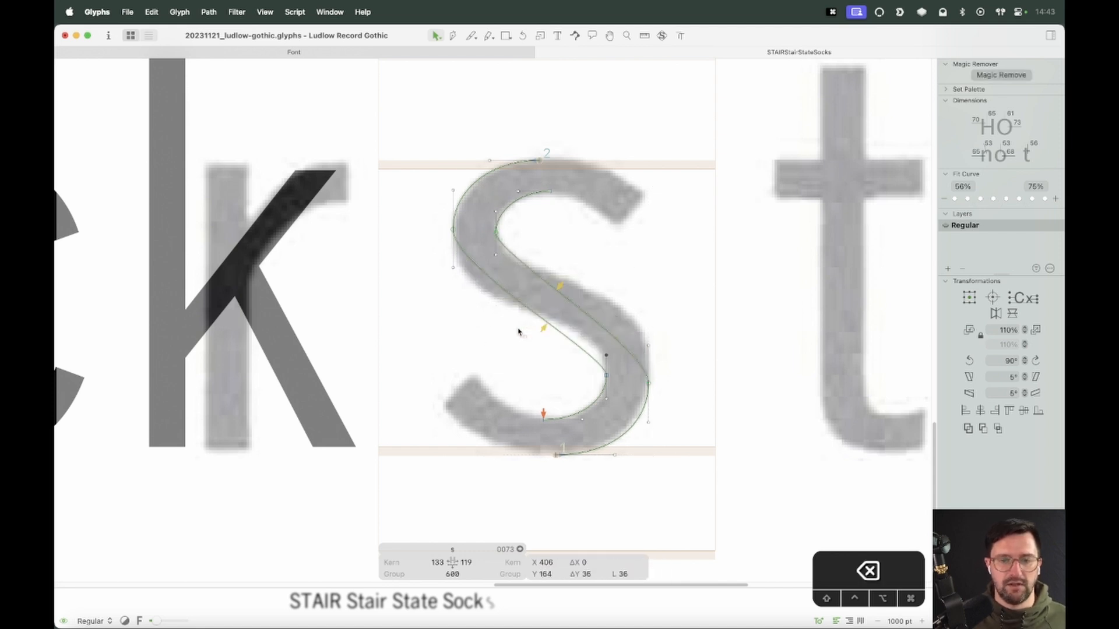
pyautogui.click(630, 242)
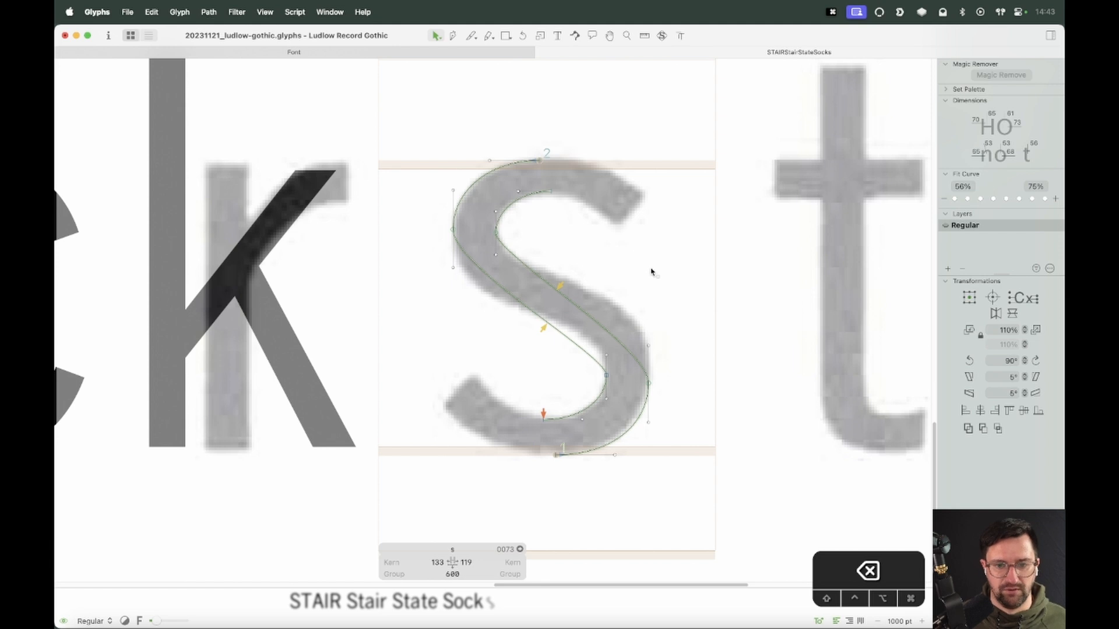
# Insert a c before the s, copy the c's outline and paste it into the s
pyautogui.write('te Soc')
pyautogui.press('Escape')
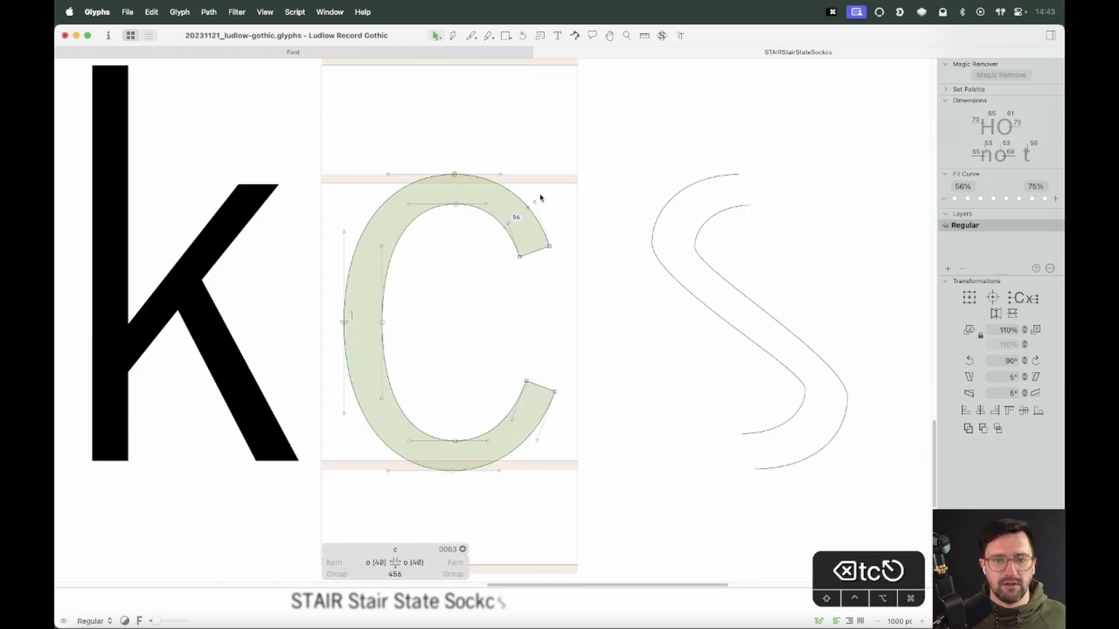
pyautogui.moveTo(433, 299); pyautogui.dragTo(434, 300)
pyautogui.press('cmd+c')
pyautogui.doubleClick(674, 282)
pyautogui.press('cmd+v')
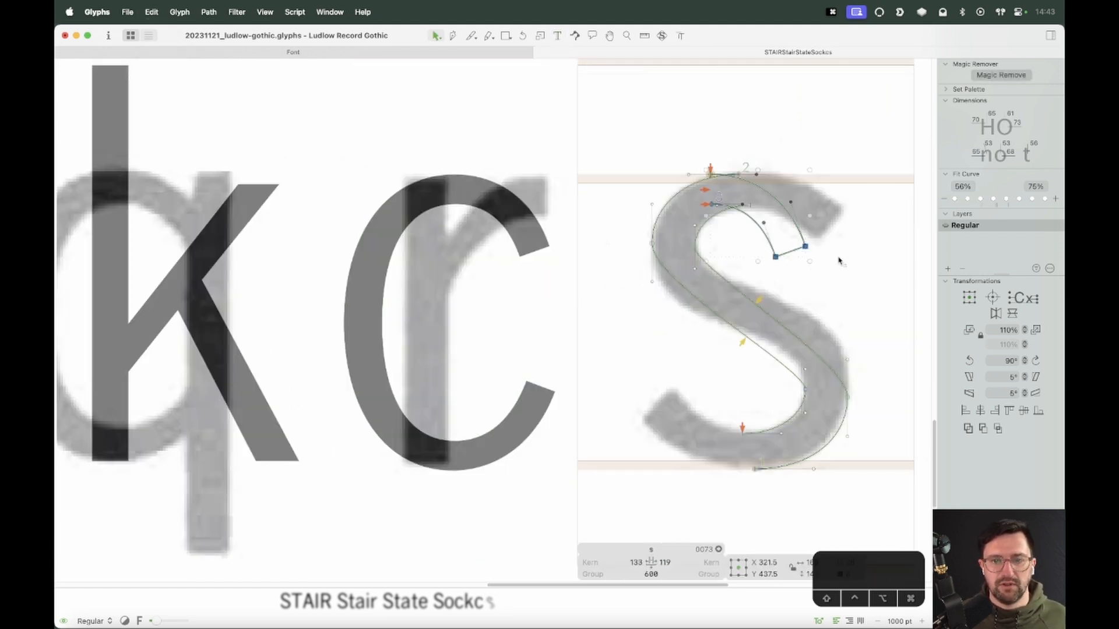
# Delete the pasted c outline from the s glyph
pyautogui.moveTo(805, 247); pyautogui.dragTo(855, 252)
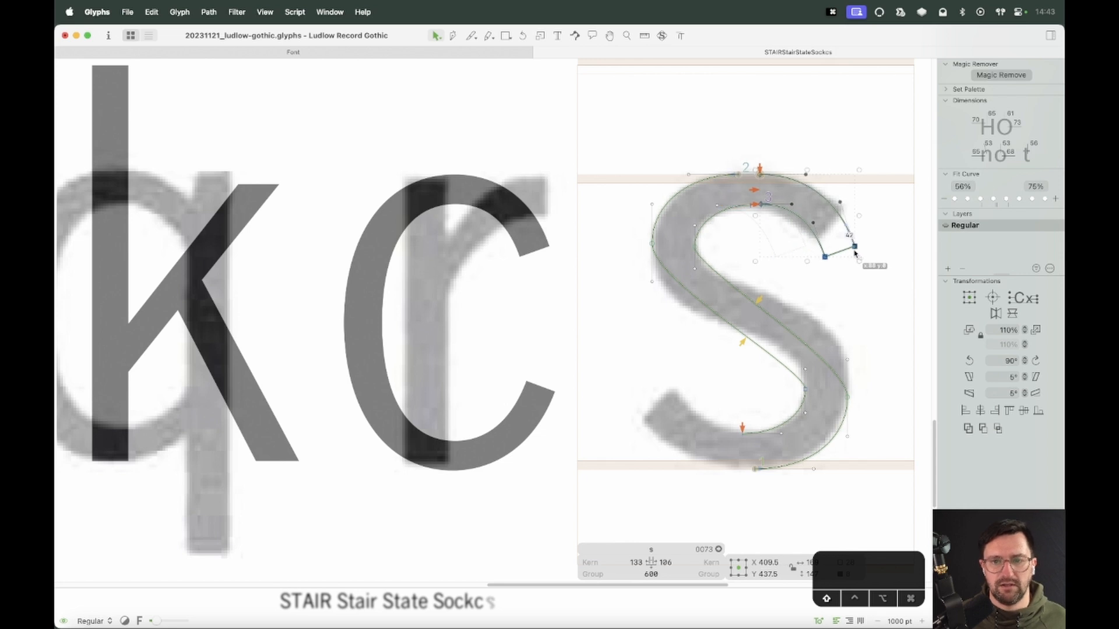
pyautogui.press('BackSpace')
# Leave the edit view for the font overview and save the file
pyautogui.write('t')
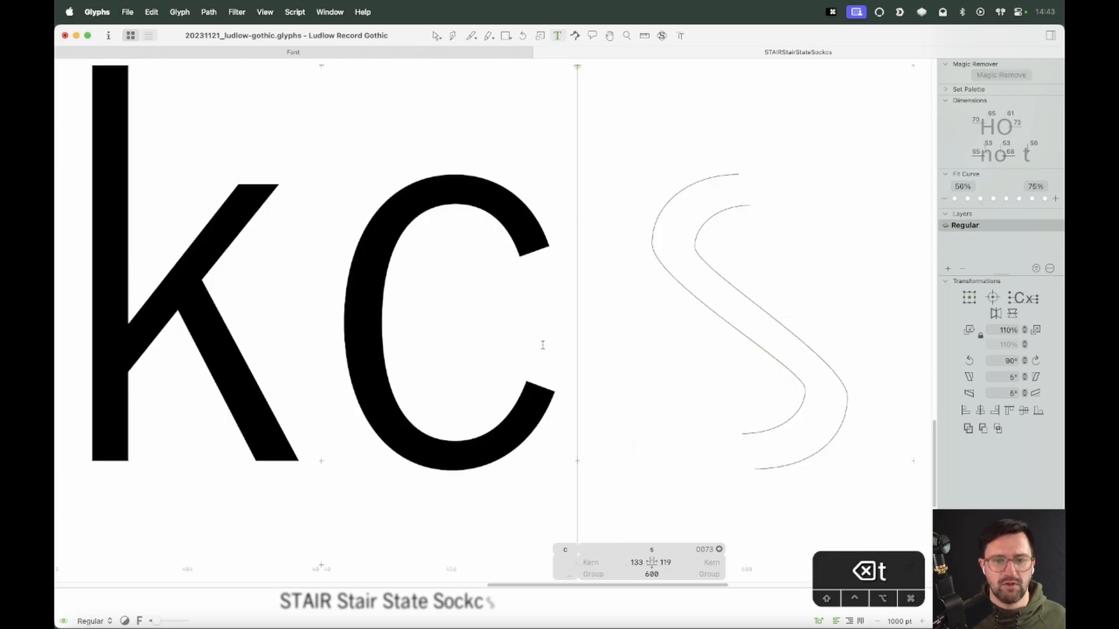
pyautogui.write('e')
pyautogui.press('super+minus')
pyautogui.press('super+minus')
pyautogui.press('super+minus')
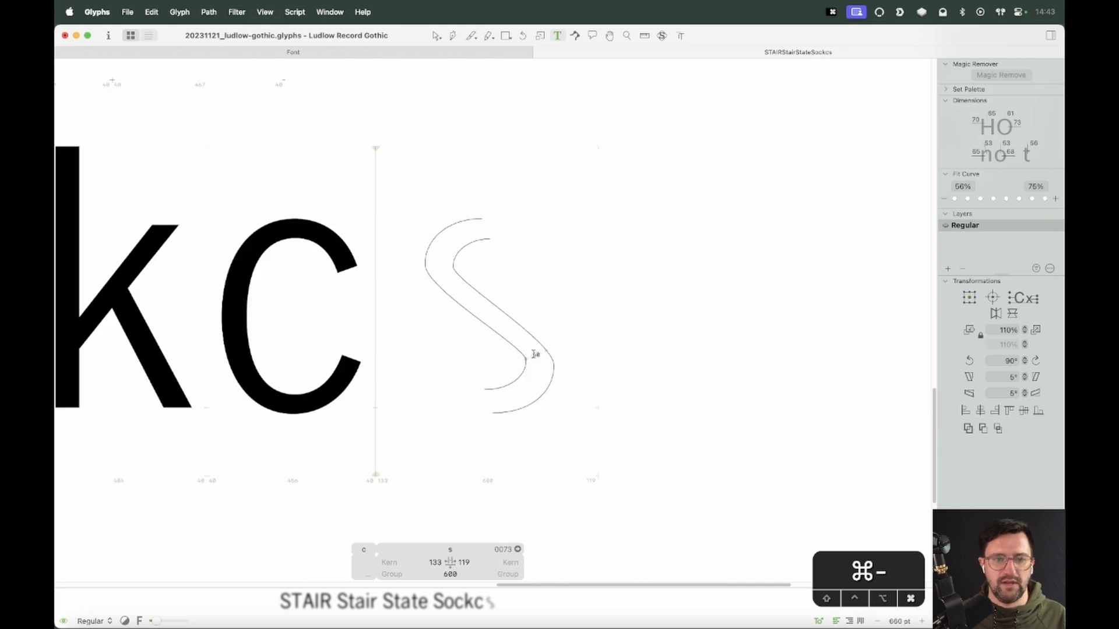
pyautogui.press('Escape')
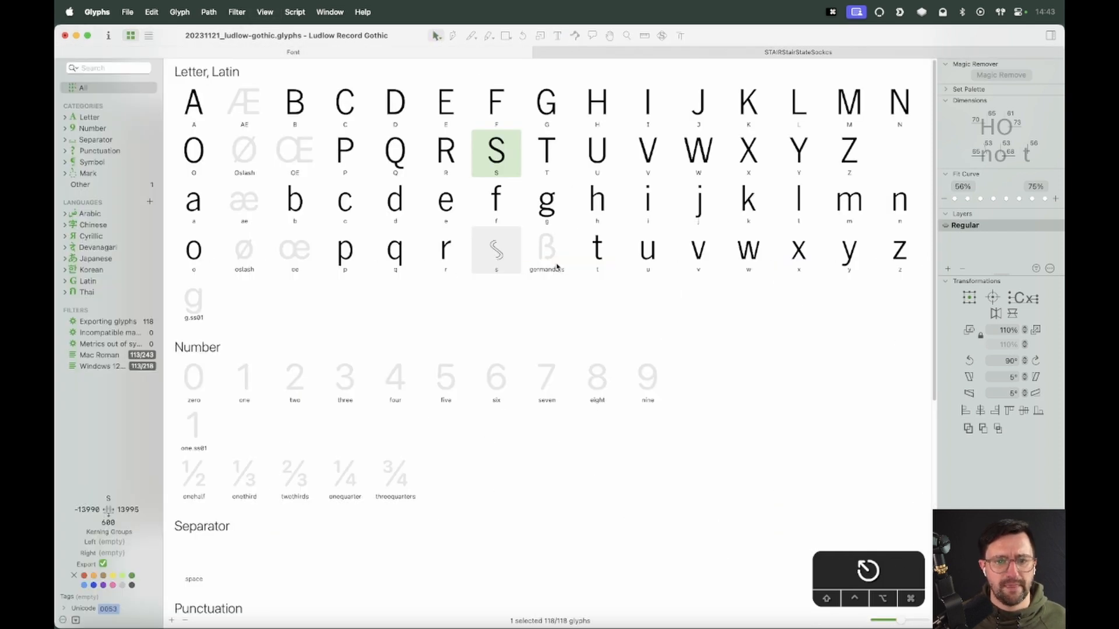
pyautogui.doubleClick(547, 269)
pyautogui.press('super+s')
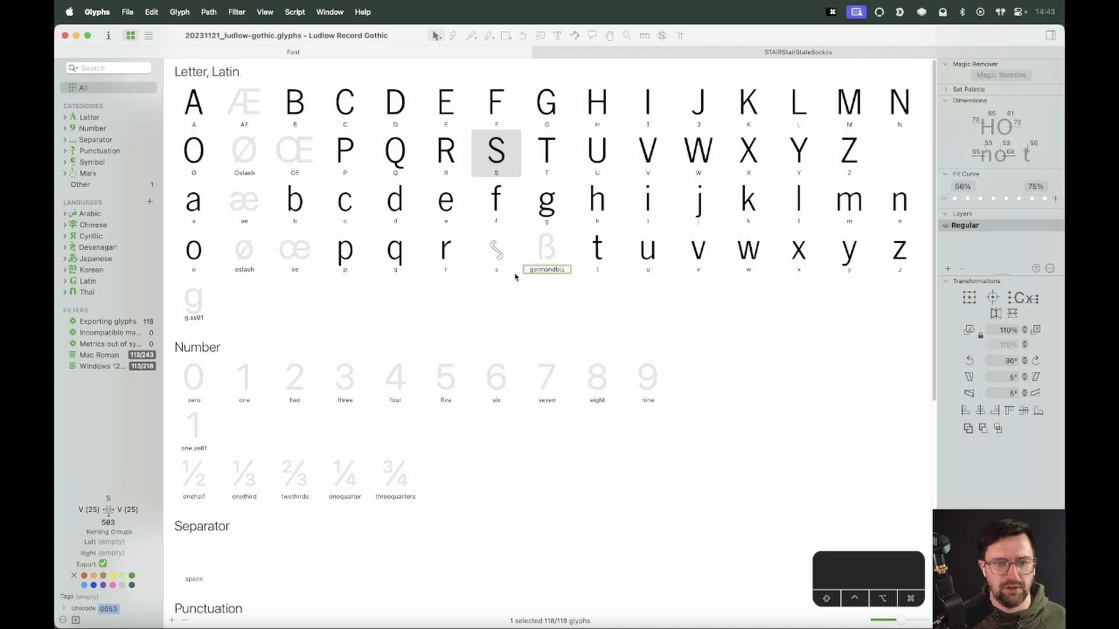
# Open the s glyph and draw a closed Pen shape for the upper terminal, joining the inner and outer curve ends
pyautogui.doubleClick(499, 252)
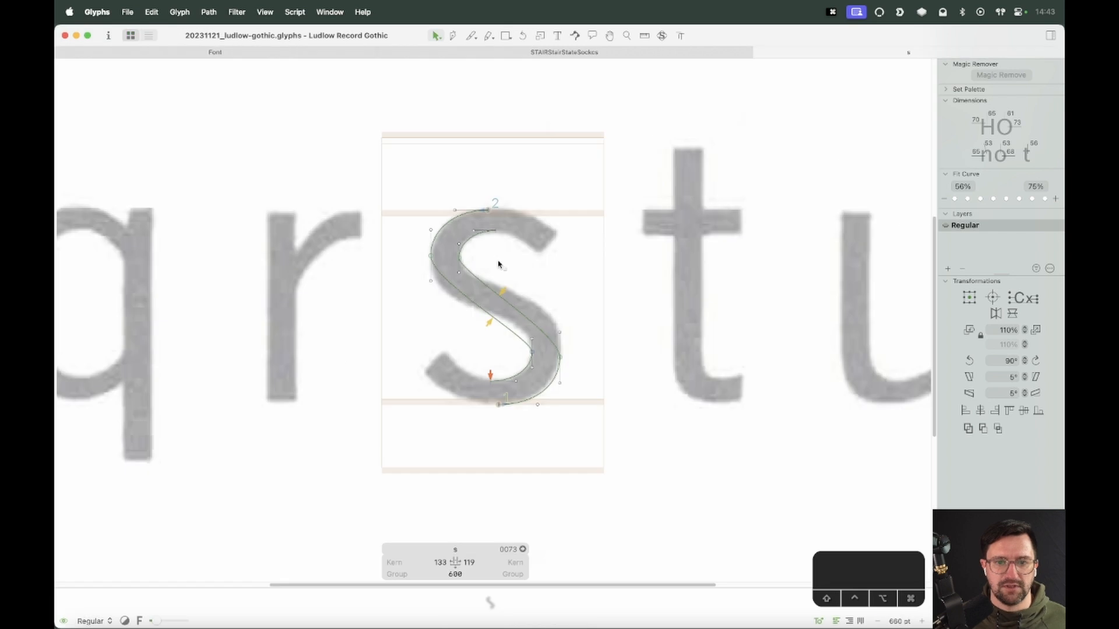
pyautogui.press('Escape')
pyautogui.press('z')
pyautogui.moveTo(601, 158); pyautogui.dragTo(376, 331)
pyautogui.press('v')
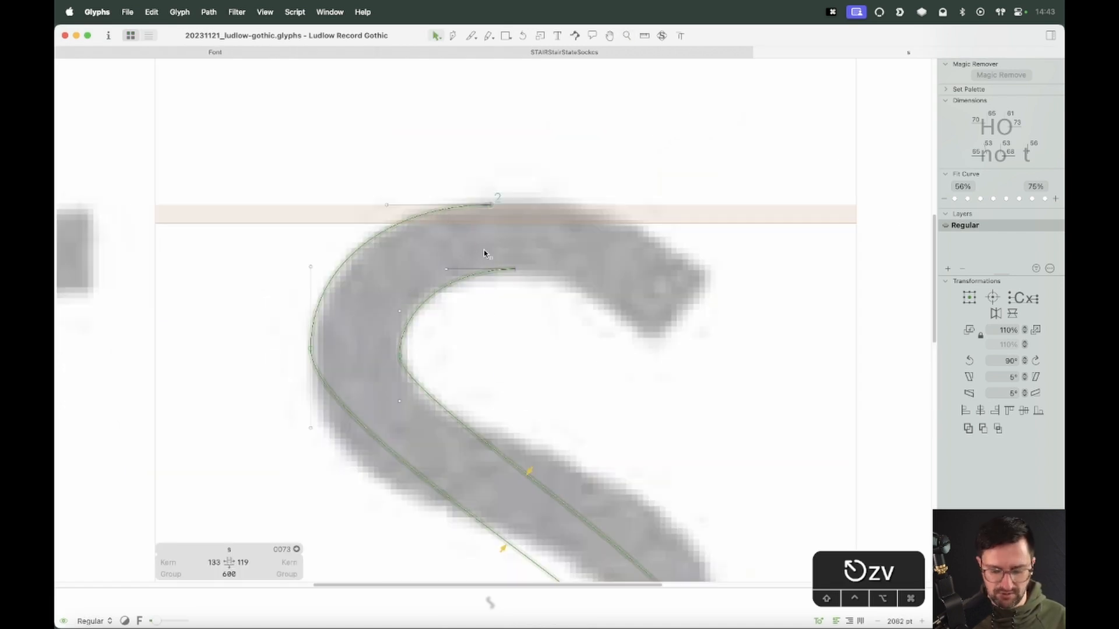
pyautogui.press('super+equal')
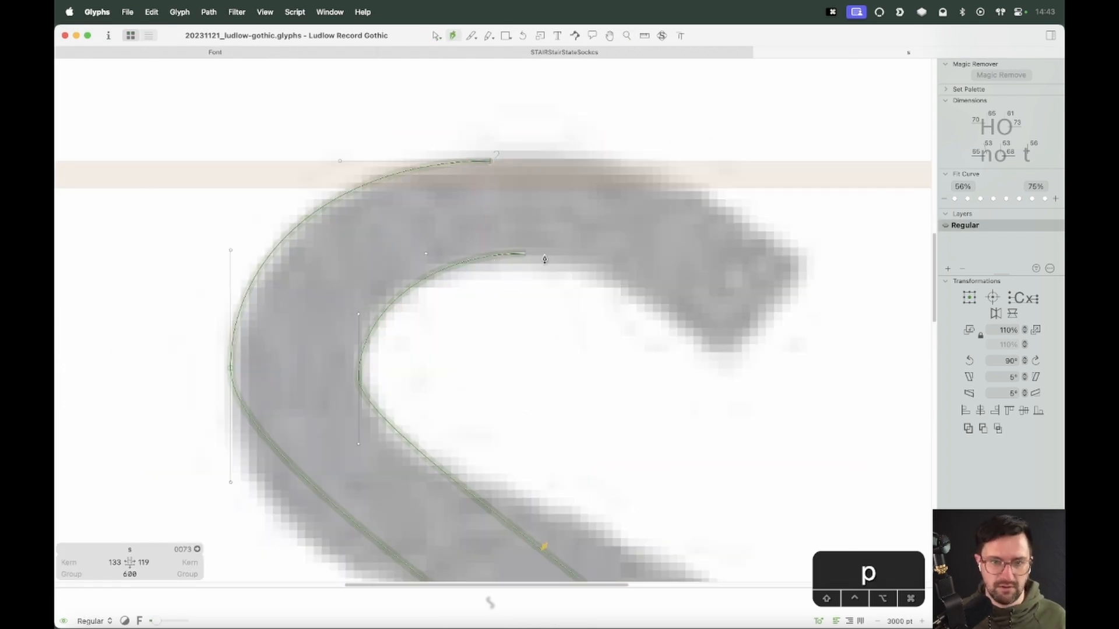
pyautogui.click(526, 256)
pyautogui.click(750, 366)
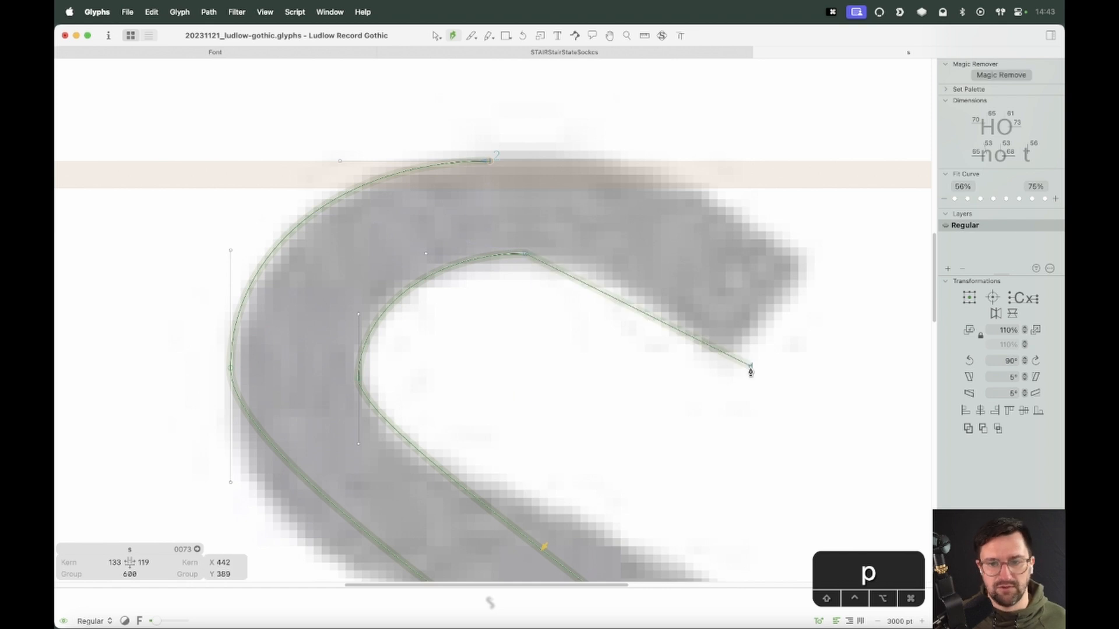
pyautogui.click(833, 272)
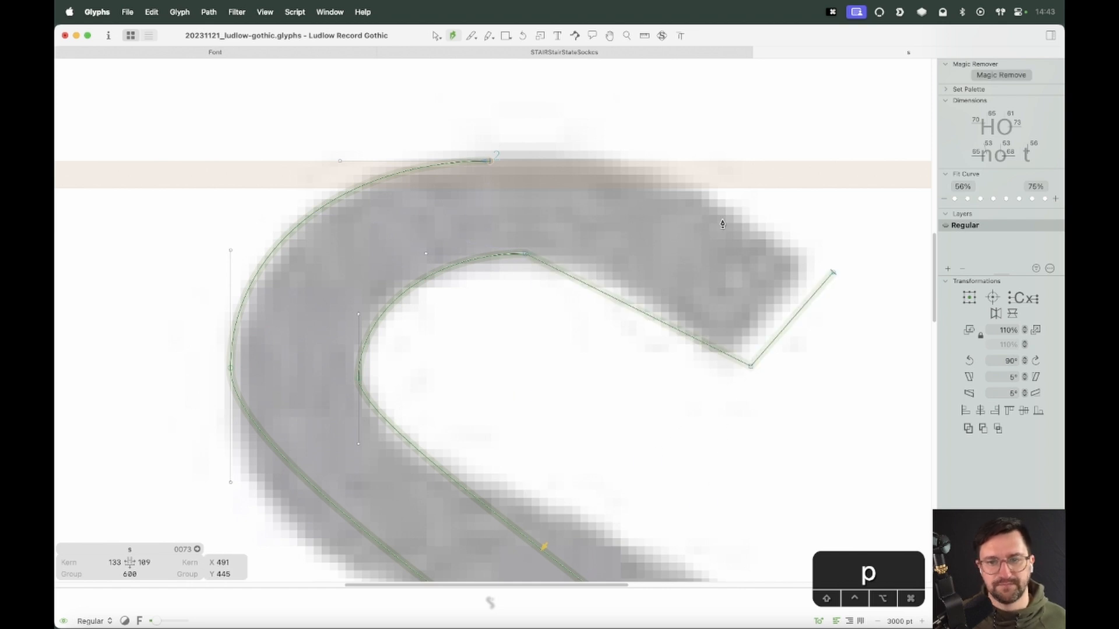
pyautogui.click(491, 165)
# Nudge the new terminal's top nodes to sit level with the outer curve's top on the x-height
pyautogui.press('v')
pyautogui.moveTo(491, 162); pyautogui.dragTo(496, 186)
pyautogui.hotkey('alt', 'Up')
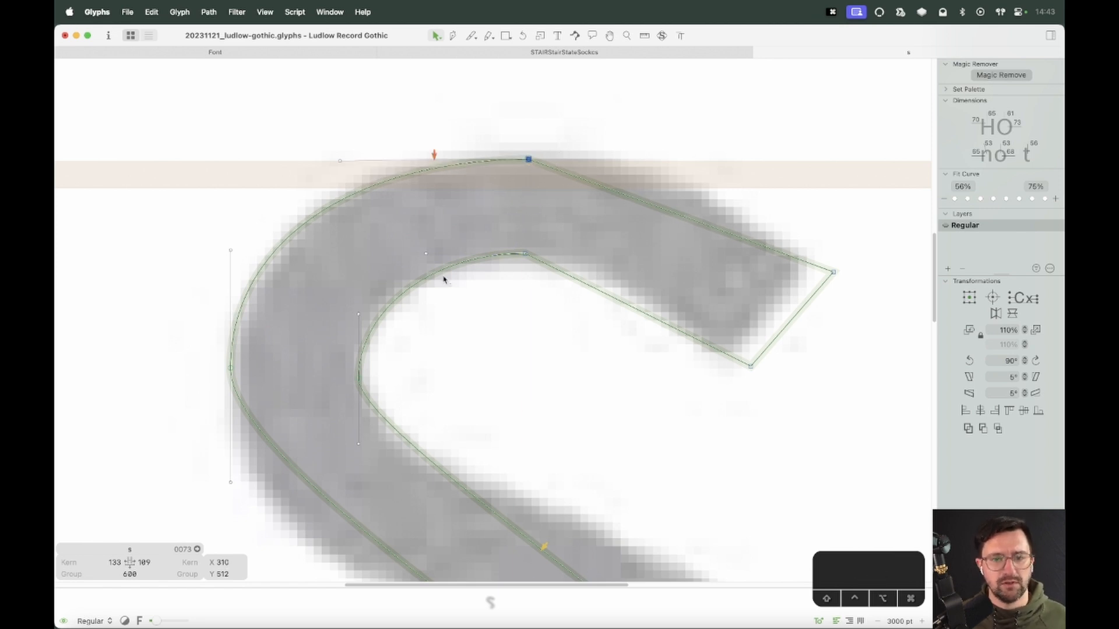
pyautogui.click(660, 156)
pyautogui.moveTo(305, 185); pyautogui.dragTo(305, 186)
pyautogui.press('Down')
pyautogui.press('Up')
pyautogui.press('Up')
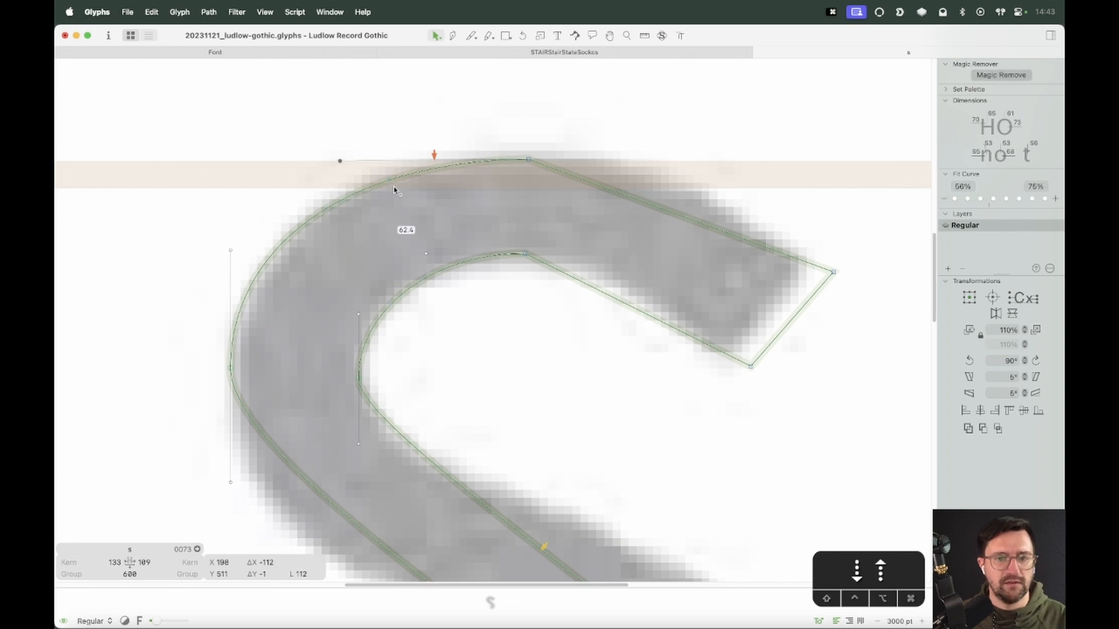
pyautogui.moveTo(550, 142); pyautogui.dragTo(489, 184)
pyautogui.press('Down')
pyautogui.click(612, 239)
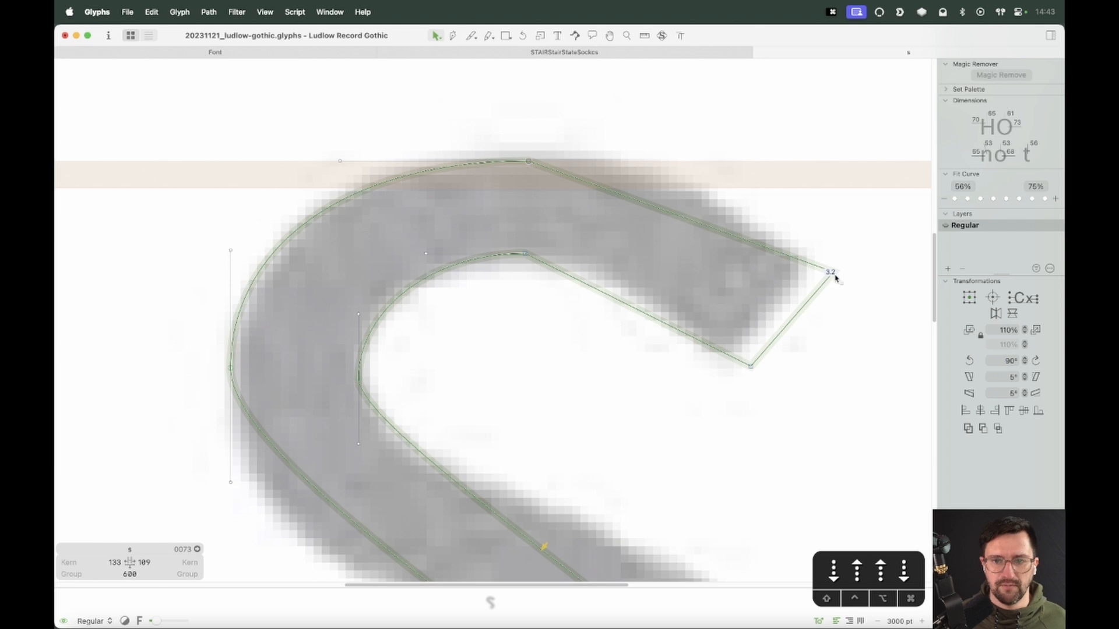
# Curve the terminal's outer and inner segments and move its end nodes to follow the scan
pyautogui.keyDown('alt'); pyautogui.click(633, 201); pyautogui.keyUp('alt')
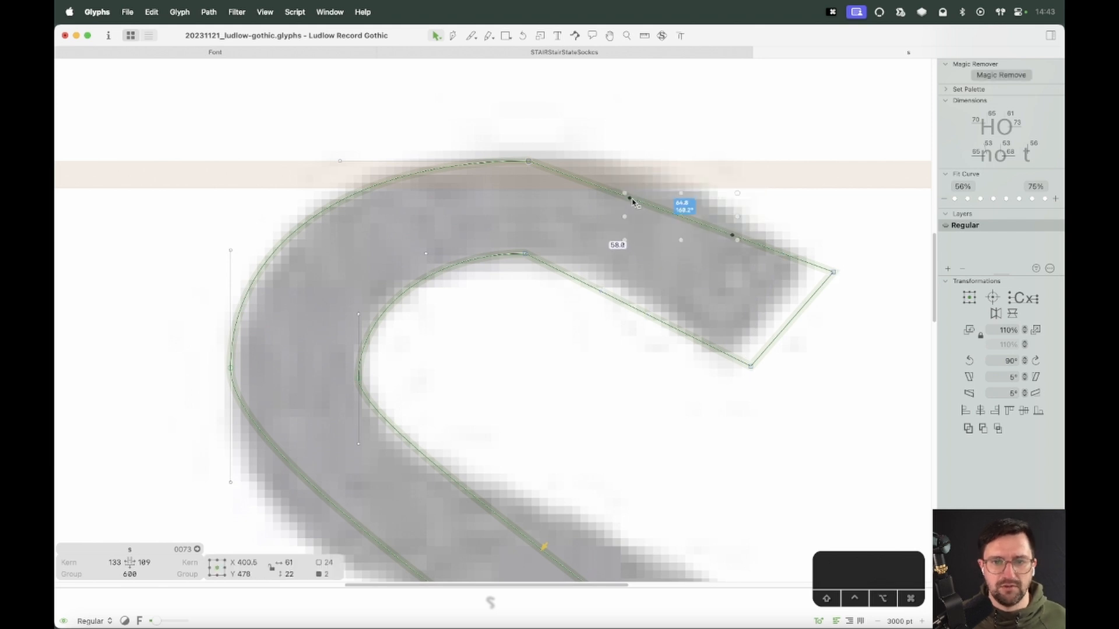
pyautogui.moveTo(633, 201); pyautogui.dragTo(709, 164)
pyautogui.keyDown('alt'); pyautogui.click(626, 306); pyautogui.keyUp('alt')
pyautogui.moveTo(697, 269); pyautogui.dragTo(561, 344)
pyautogui.moveTo(600, 292); pyautogui.dragTo(635, 254)
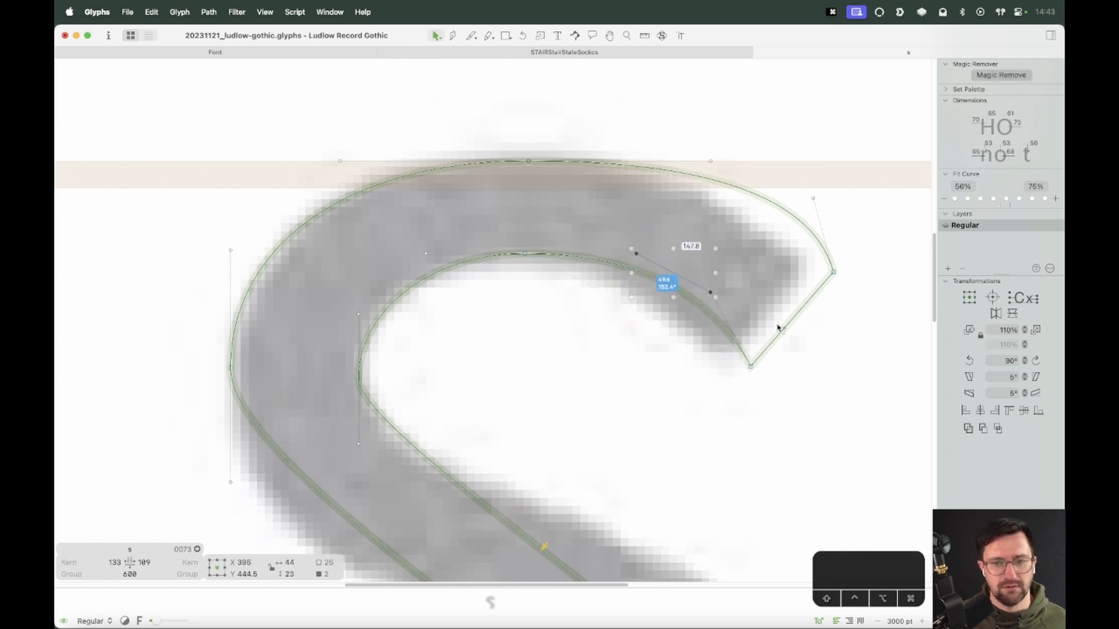
pyautogui.moveTo(853, 266); pyautogui.dragTo(734, 386)
pyautogui.moveTo(832, 275); pyautogui.dragTo(855, 344)
pyautogui.click(808, 336)
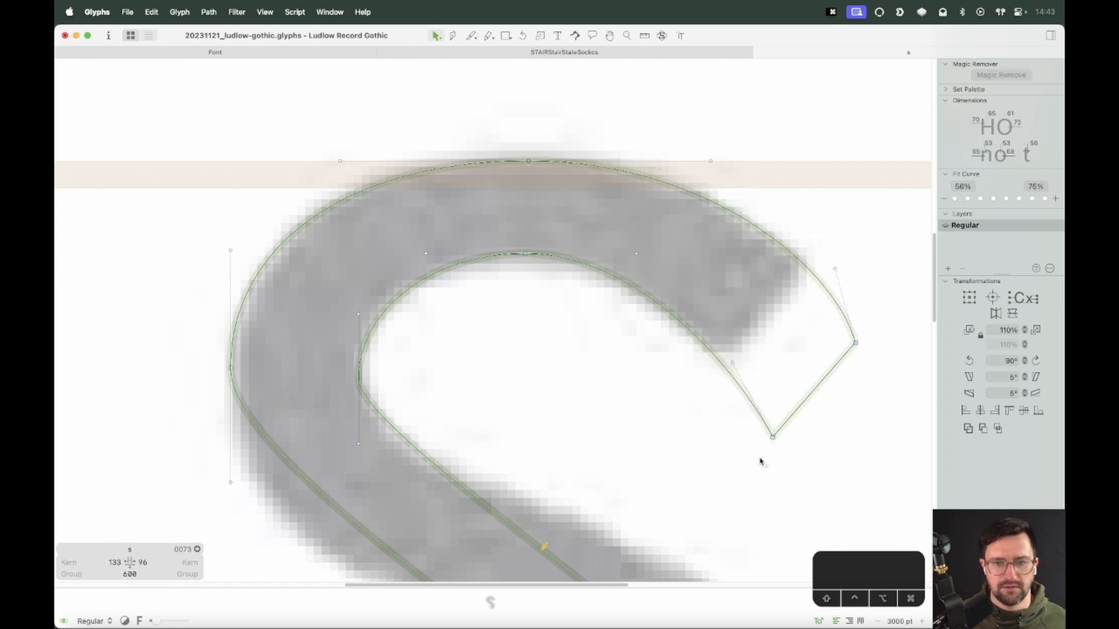
pyautogui.moveTo(773, 436); pyautogui.dragTo(737, 385)
pyautogui.click(632, 287)
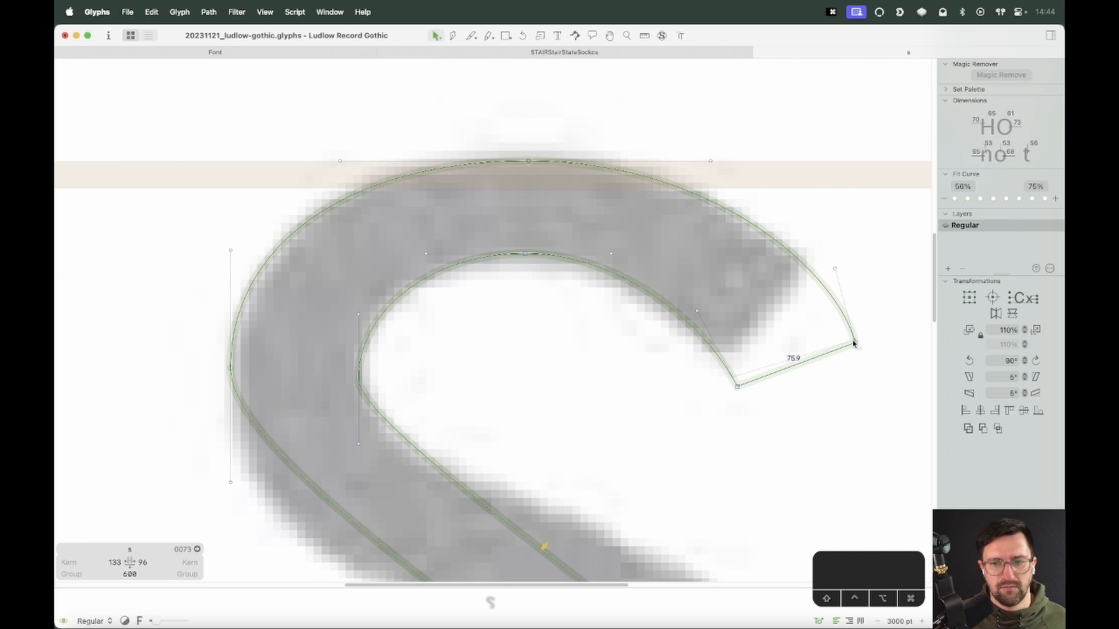
pyautogui.moveTo(854, 344); pyautogui.dragTo(842, 344)
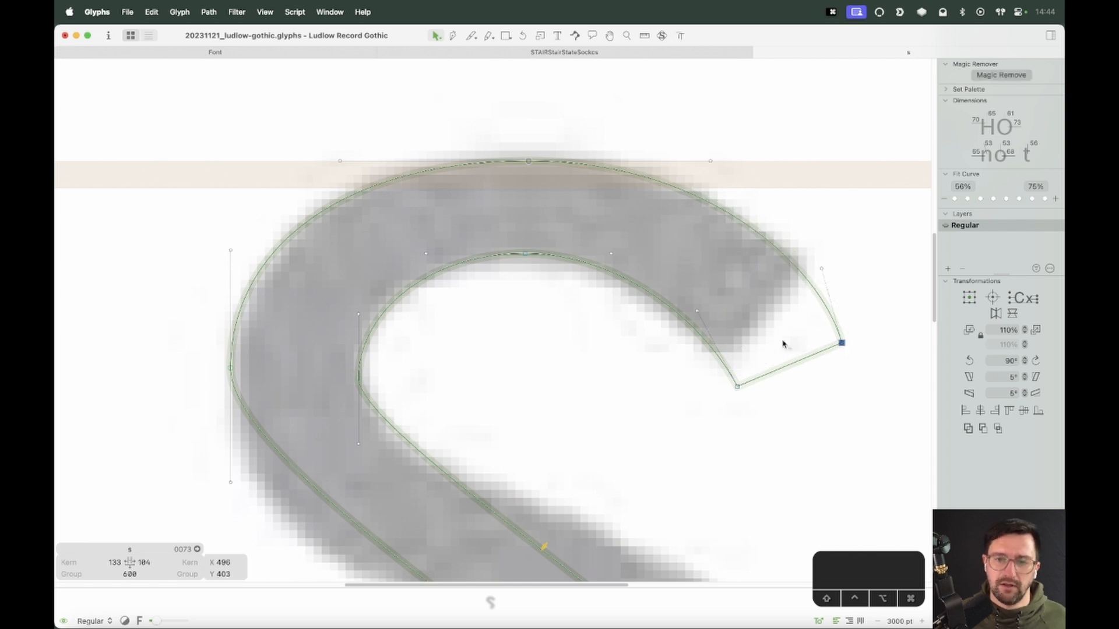
# Slice off the excess terminal end with the Knife tool and delete the cut piece
pyautogui.press('e')
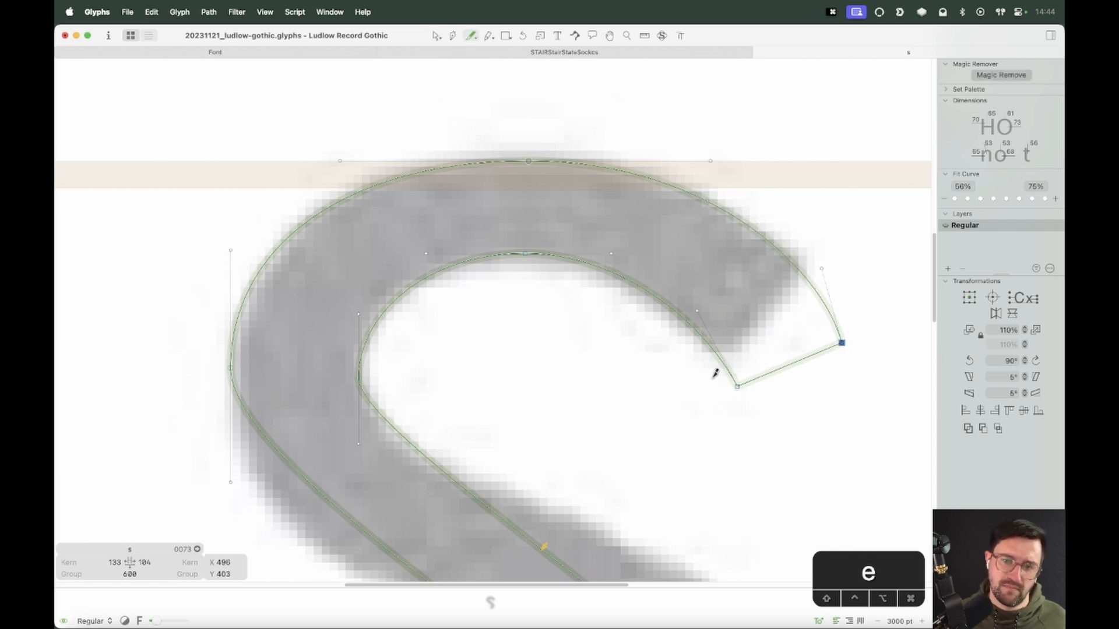
pyautogui.moveTo(828, 234); pyautogui.dragTo(829, 234)
pyautogui.press('v')
pyautogui.doubleClick(829, 316)
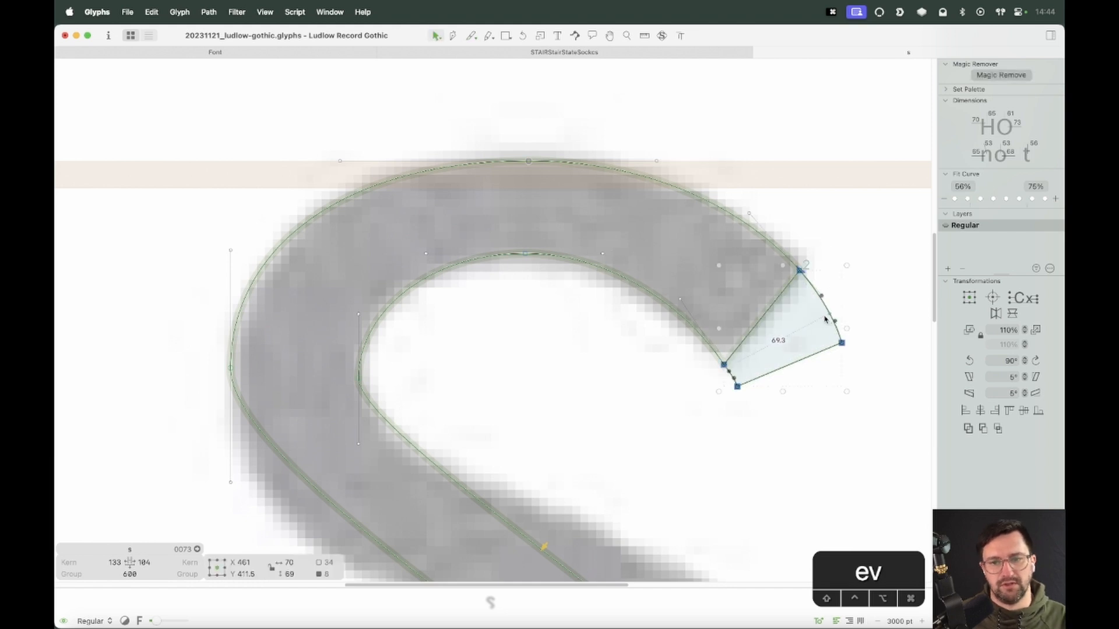
pyautogui.press('BackSpace')
pyautogui.press('space')
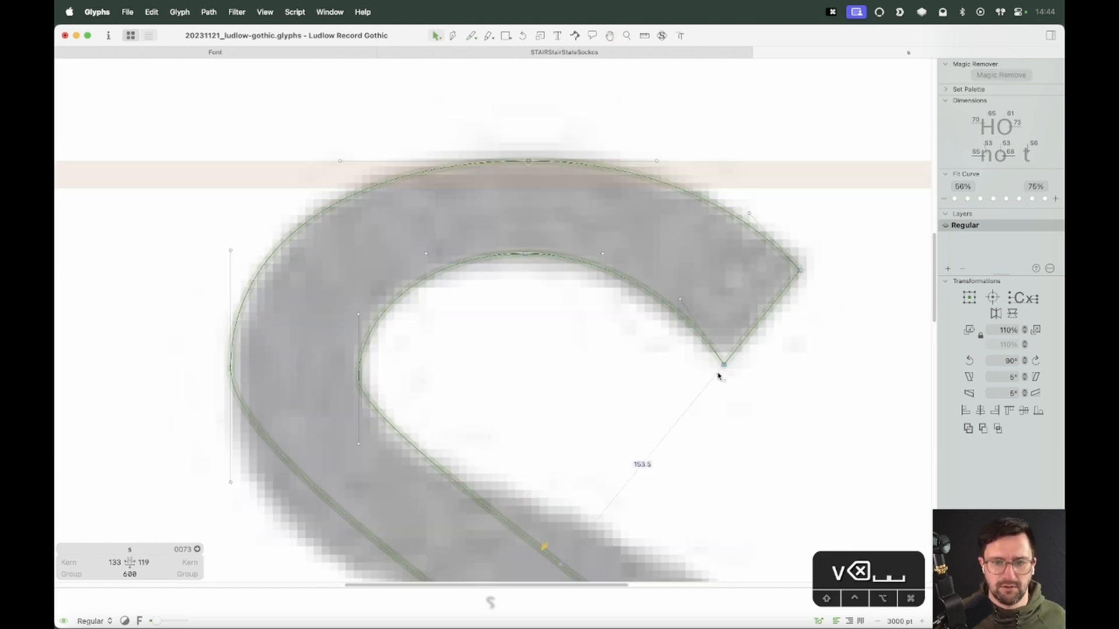
# Refine the upper terminal's end nodes and curve handles to match the background scan
pyautogui.moveTo(724, 365); pyautogui.dragTo(724, 362)
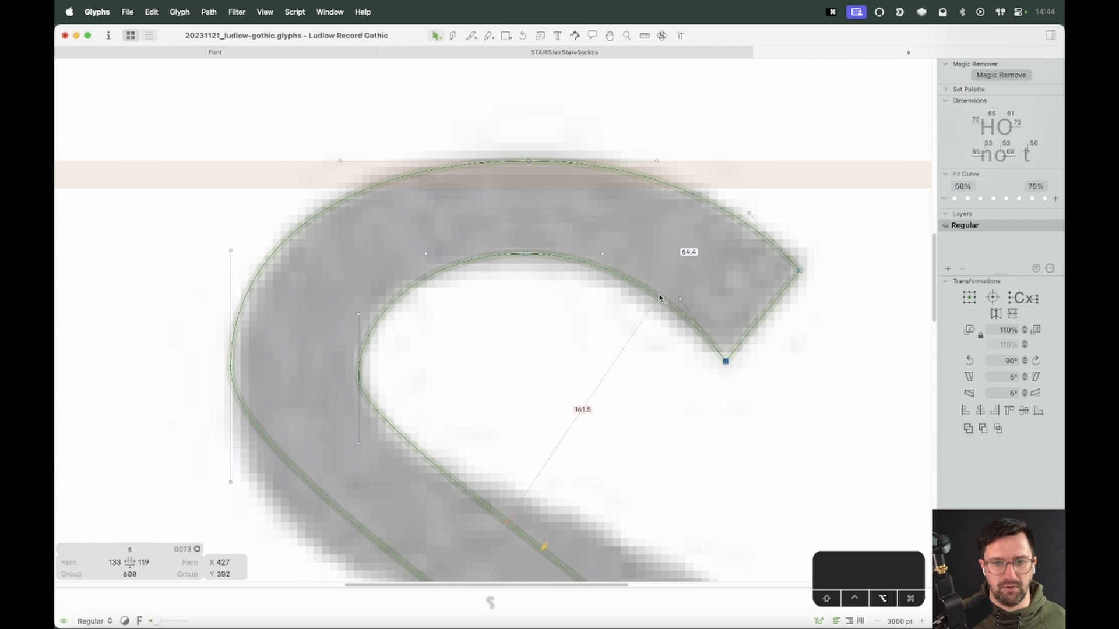
pyautogui.moveTo(650, 293); pyautogui.dragTo(656, 303)
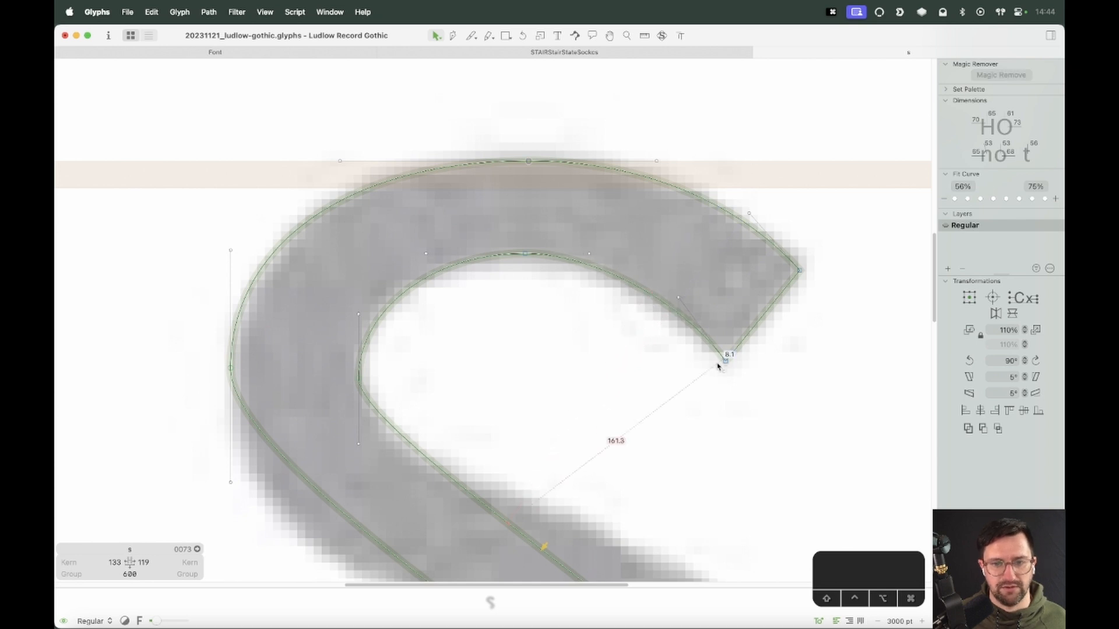
pyautogui.moveTo(726, 362); pyautogui.dragTo(734, 352)
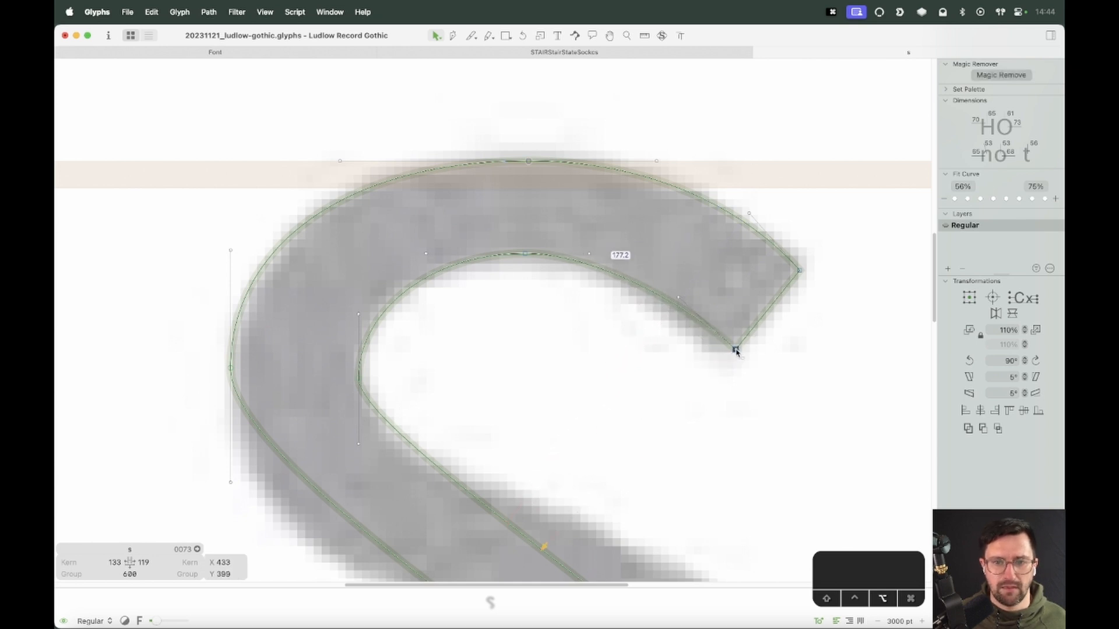
pyautogui.moveTo(717, 207); pyautogui.dragTo(704, 207)
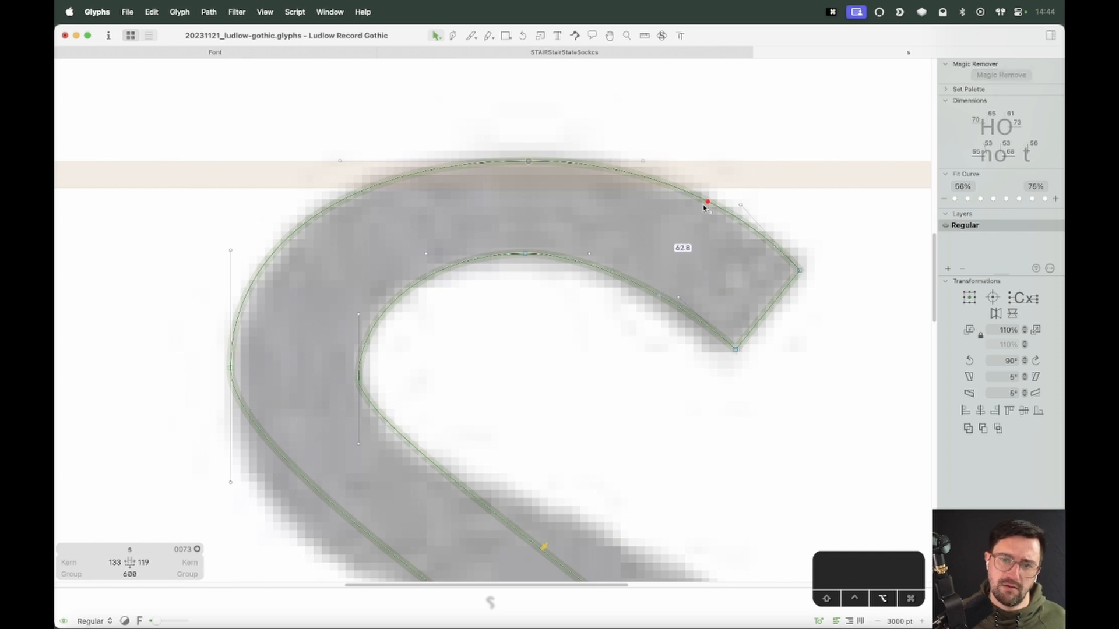
pyautogui.click(732, 184)
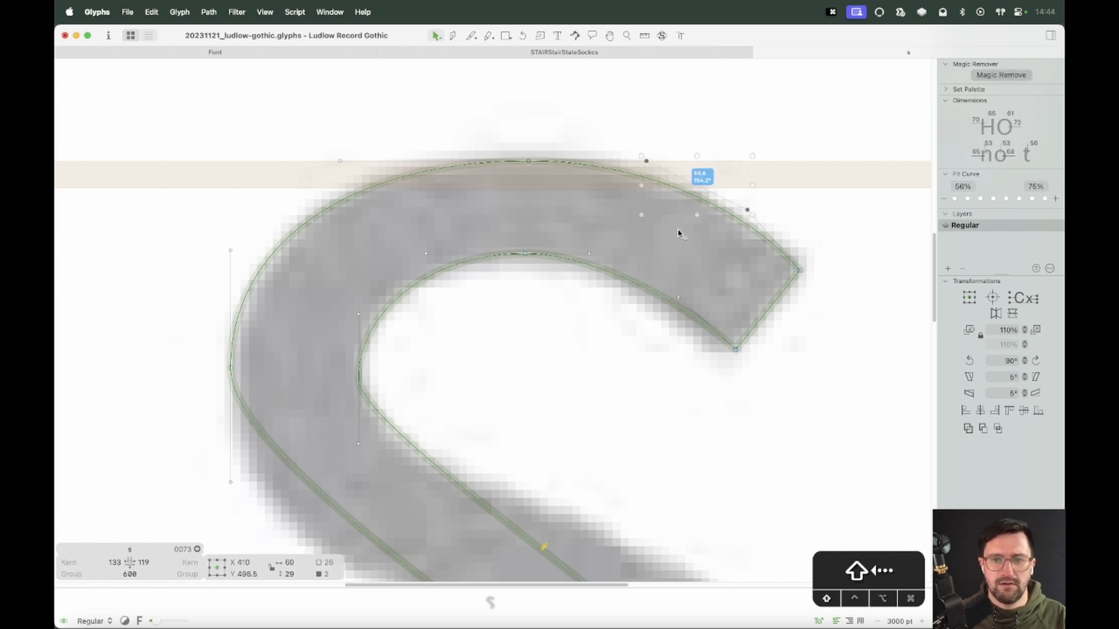
pyautogui.press('Left')
pyautogui.press('Left')
pyautogui.press('Left')
pyautogui.press('Left')
pyautogui.press('Left')
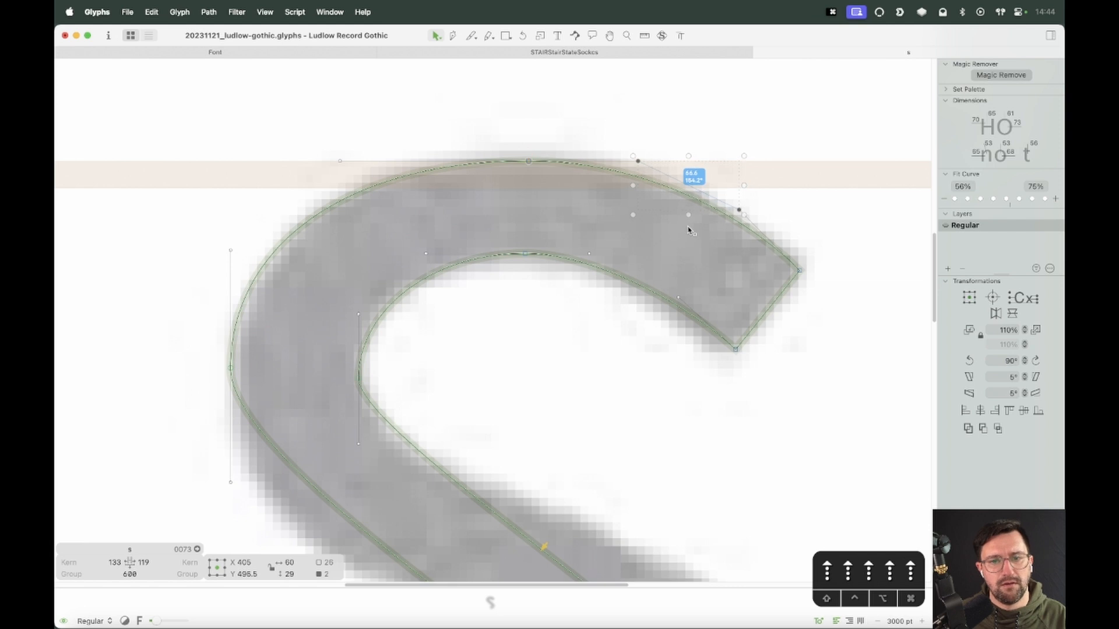
pyautogui.moveTo(548, 177); pyautogui.dragTo(520, 152)
pyautogui.press('Return')
pyautogui.moveTo(518, 244); pyautogui.dragTo(537, 265)
pyautogui.press('Return')
# Apply Open Corner to the terminal's outer end node
pyautogui.click(759, 184)
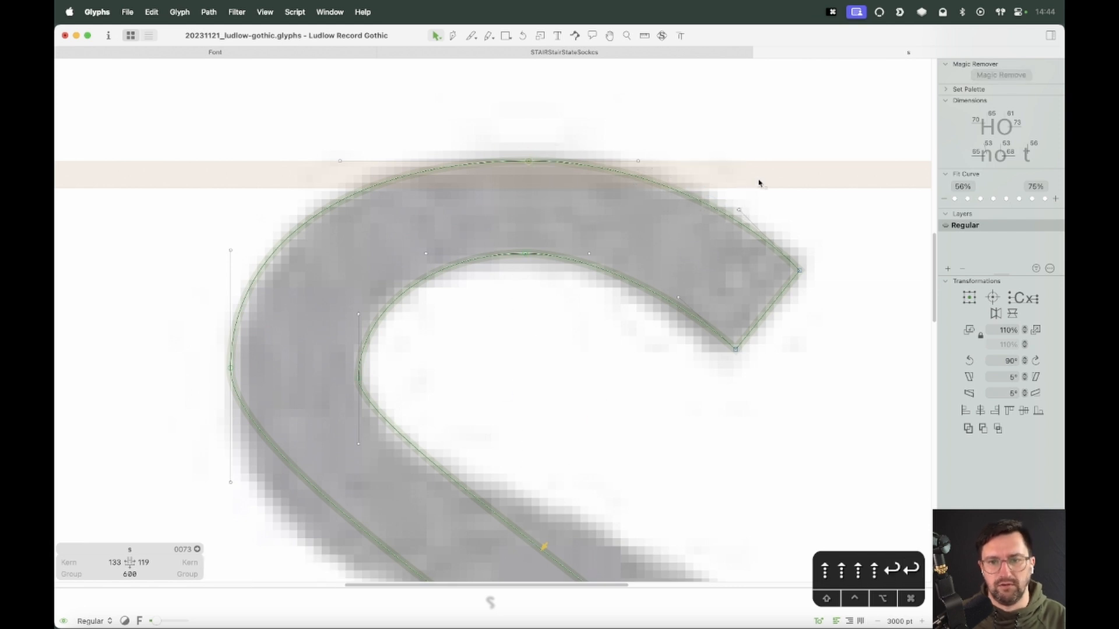
pyautogui.moveTo(758, 184); pyautogui.dragTo(721, 230)
pyautogui.press('space')
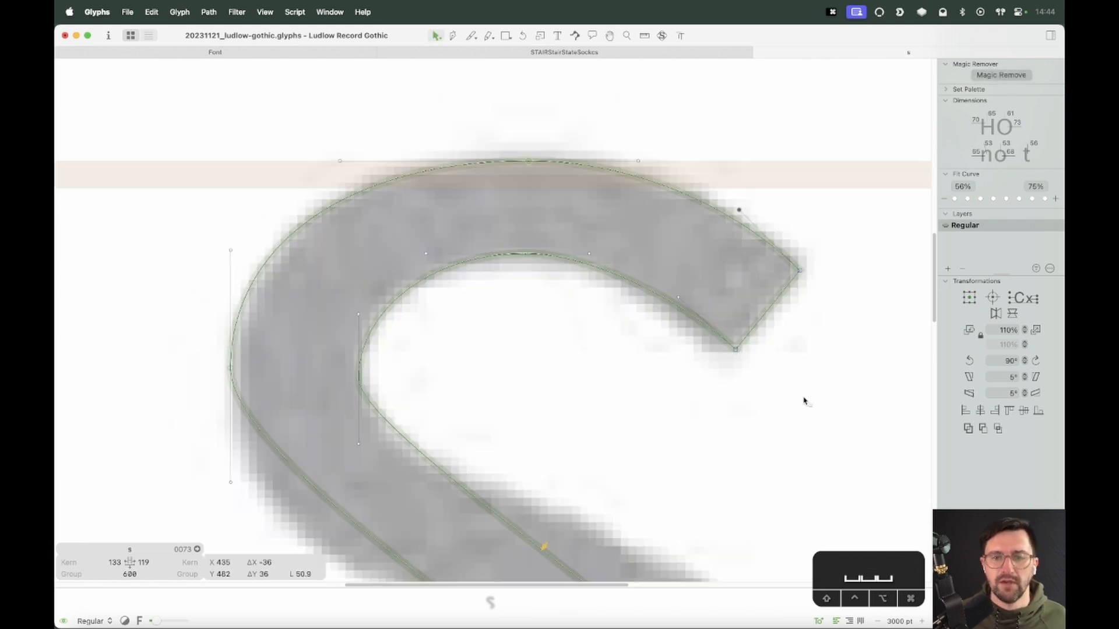
pyautogui.click(773, 308)
pyautogui.rightClick(774, 308)
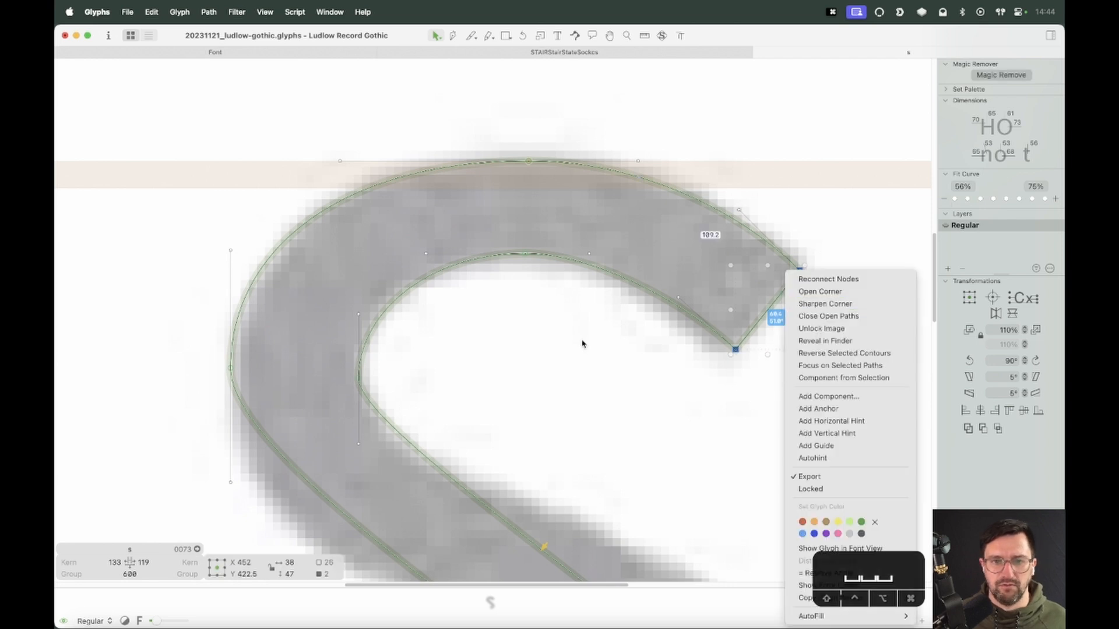
pyautogui.click(820, 292)
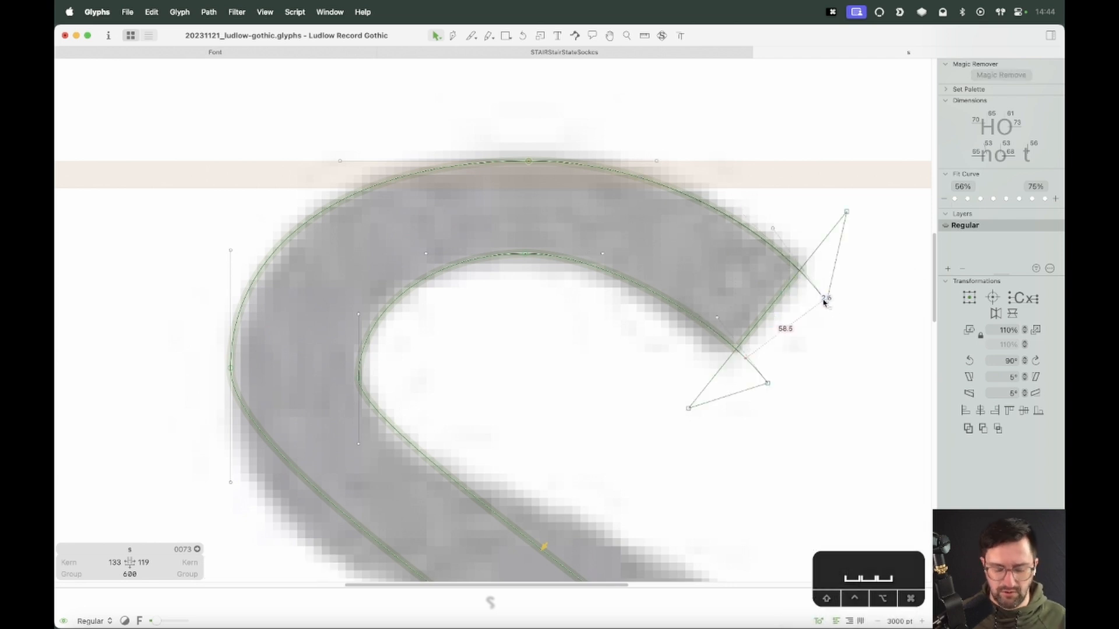
# Paste the upper terminal's nodes near the s's lower end and flip them horizontally and vertically
pyautogui.press('super+minus')
pyautogui.moveTo(723, 182); pyautogui.dragTo(508, 386)
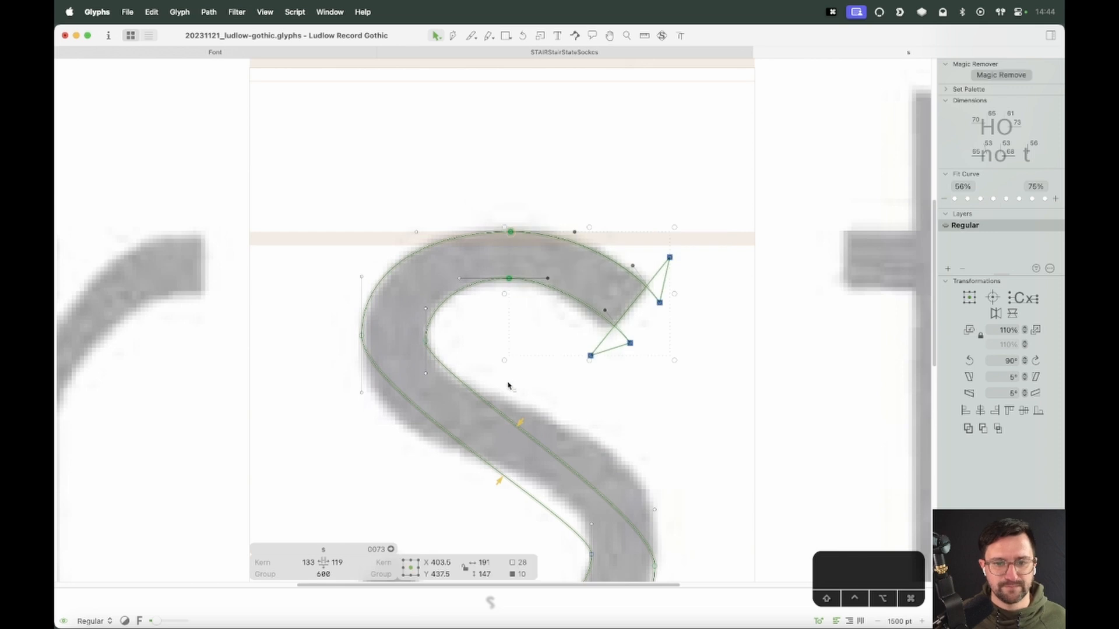
pyautogui.click(577, 397)
pyautogui.press('space')
pyautogui.moveTo(459, 534); pyautogui.dragTo(657, 303)
pyautogui.press('super+v')
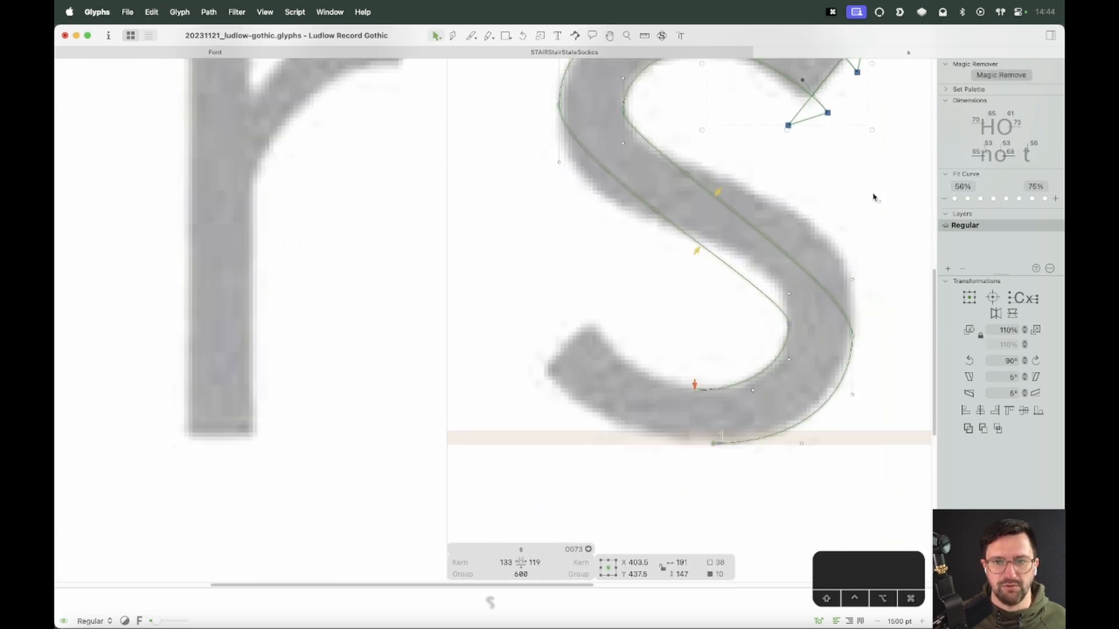
pyautogui.moveTo(828, 112); pyautogui.dragTo(569, 381)
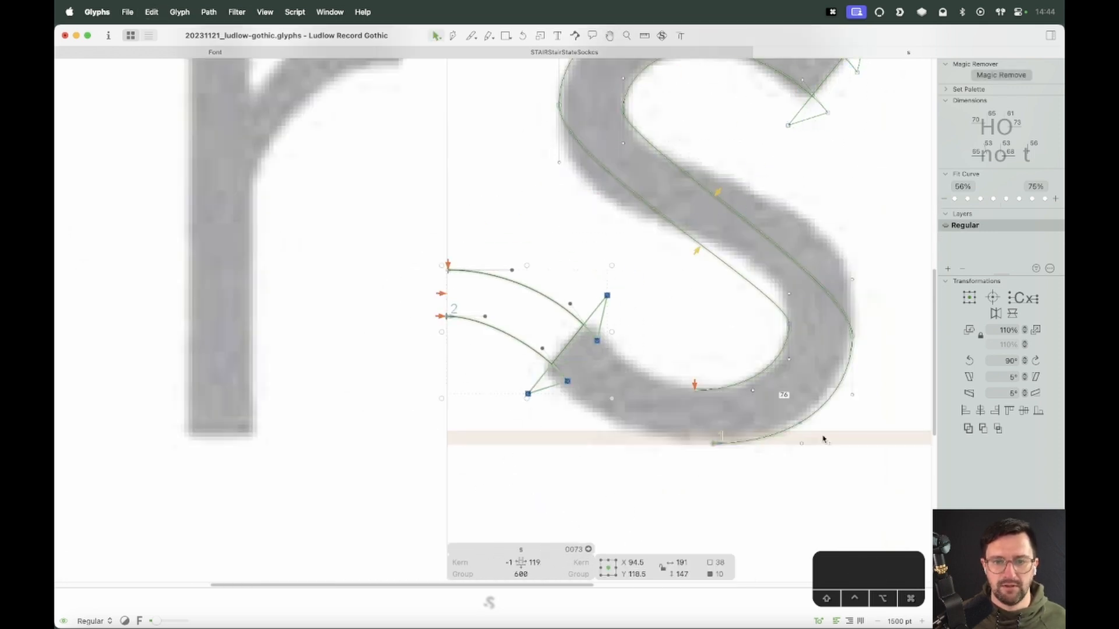
pyautogui.click(996, 314)
pyautogui.click(1013, 317)
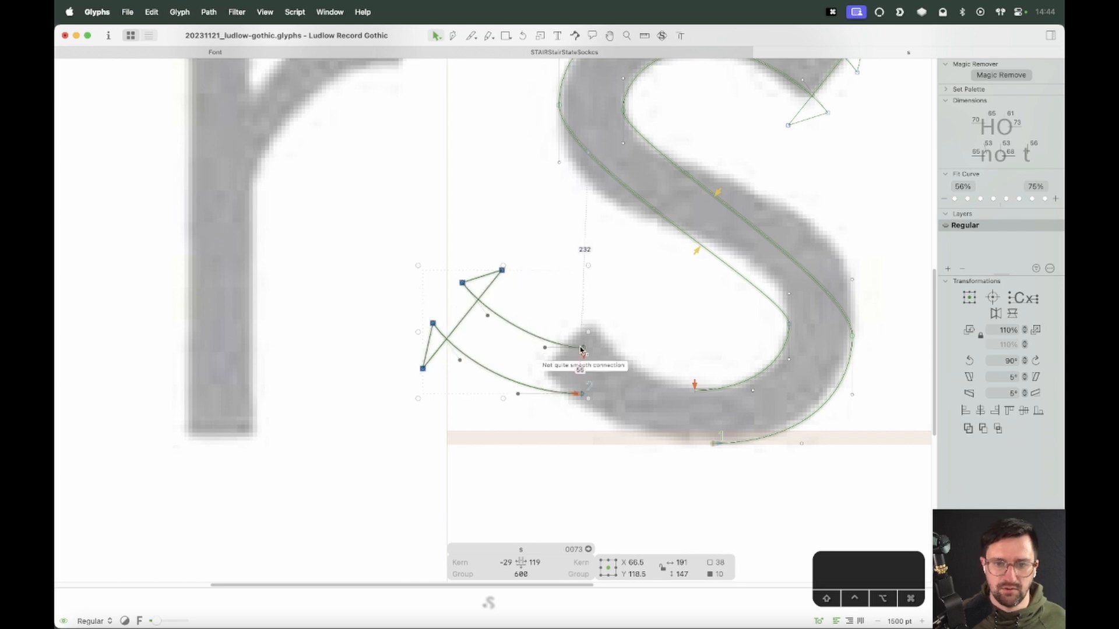
# Move the pasted terminal nodes to the s's lower end and nudge them down onto the background scan
pyautogui.moveTo(583, 349); pyautogui.dragTo(688, 396)
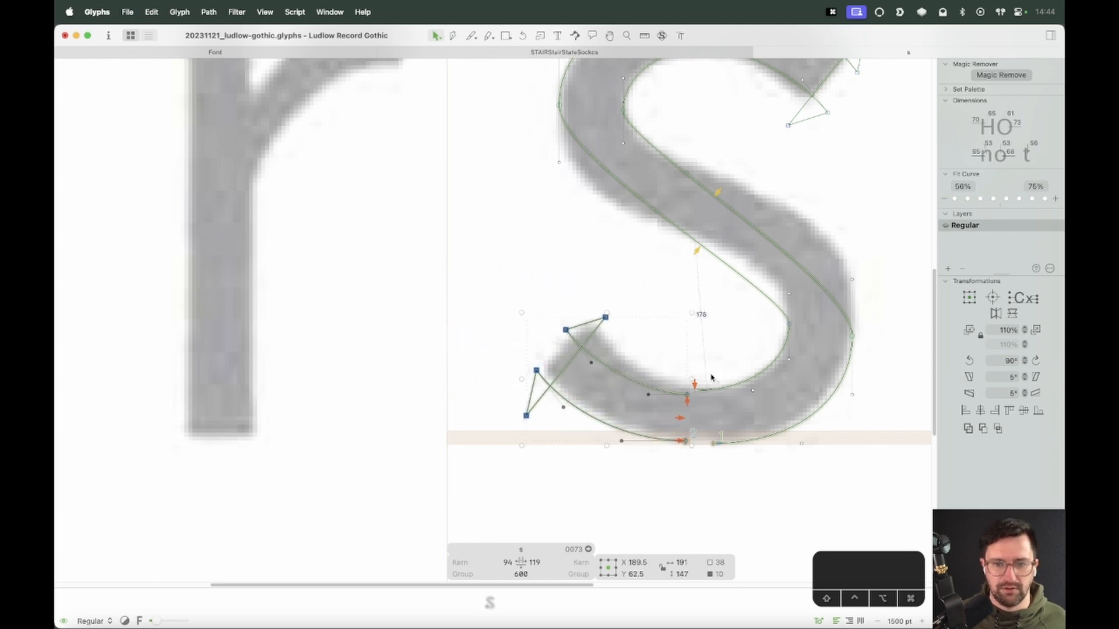
pyautogui.press('z')
pyautogui.moveTo(799, 355); pyautogui.dragTo(513, 440)
pyautogui.press('v')
pyautogui.press('Down')
pyautogui.press('Down')
pyautogui.press('Down')
pyautogui.press('Down')
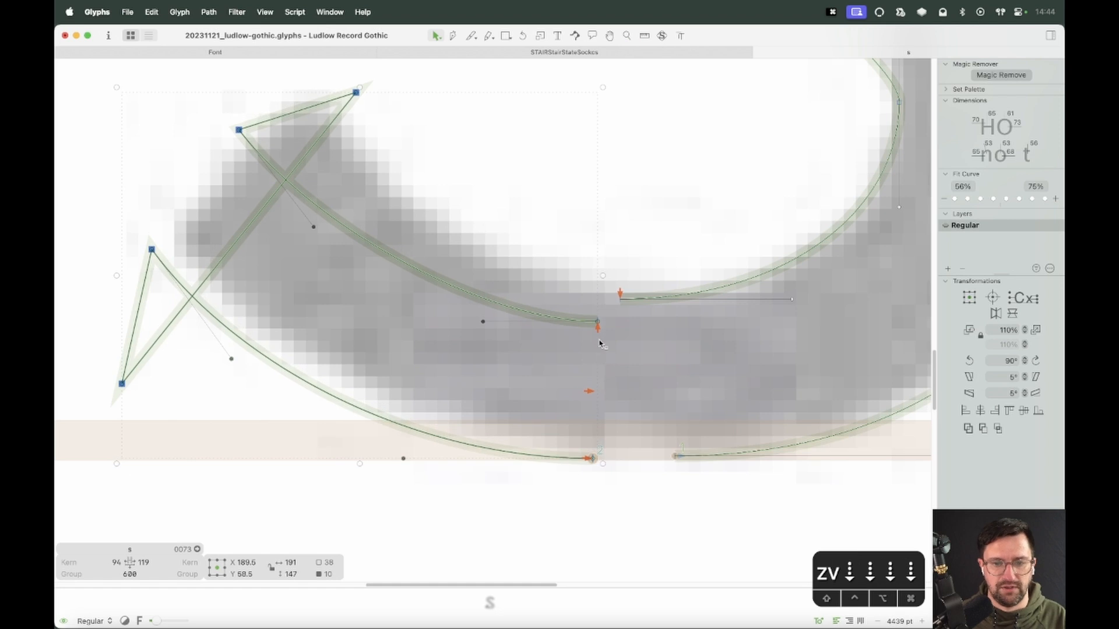
pyautogui.click(603, 383)
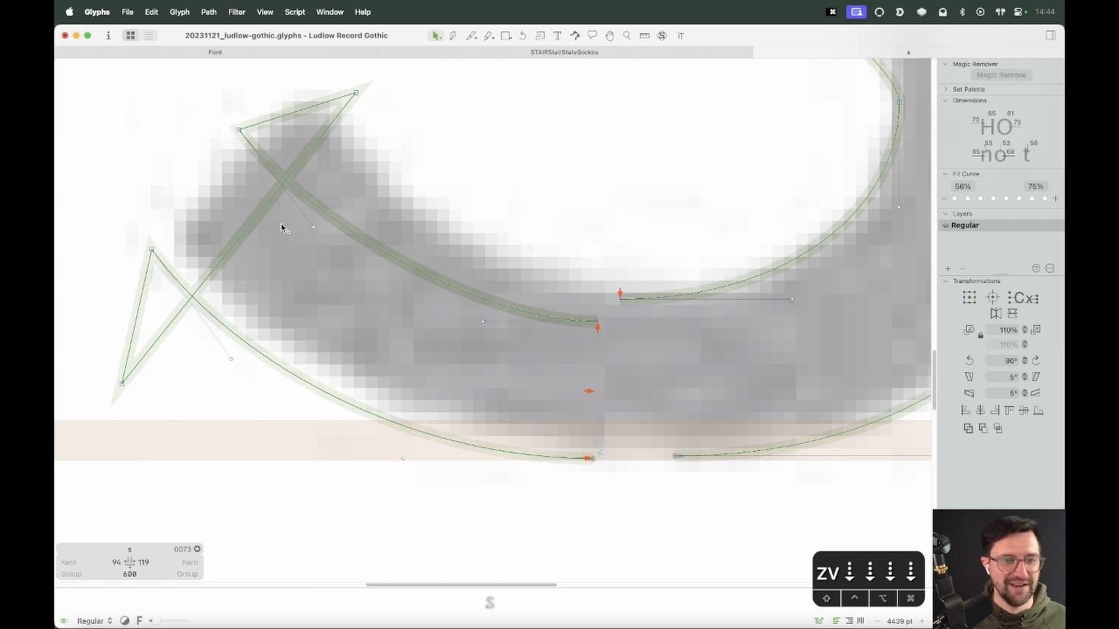
# Nudge the lower terminal's curve segment rightward to align it with the scan's lower stroke
pyautogui.doubleClick(407, 264)
pyautogui.hotkey('shift', 'Right')
pyautogui.hotkey('shift', 'Right')
pyautogui.hotkey('shift', 'Right')
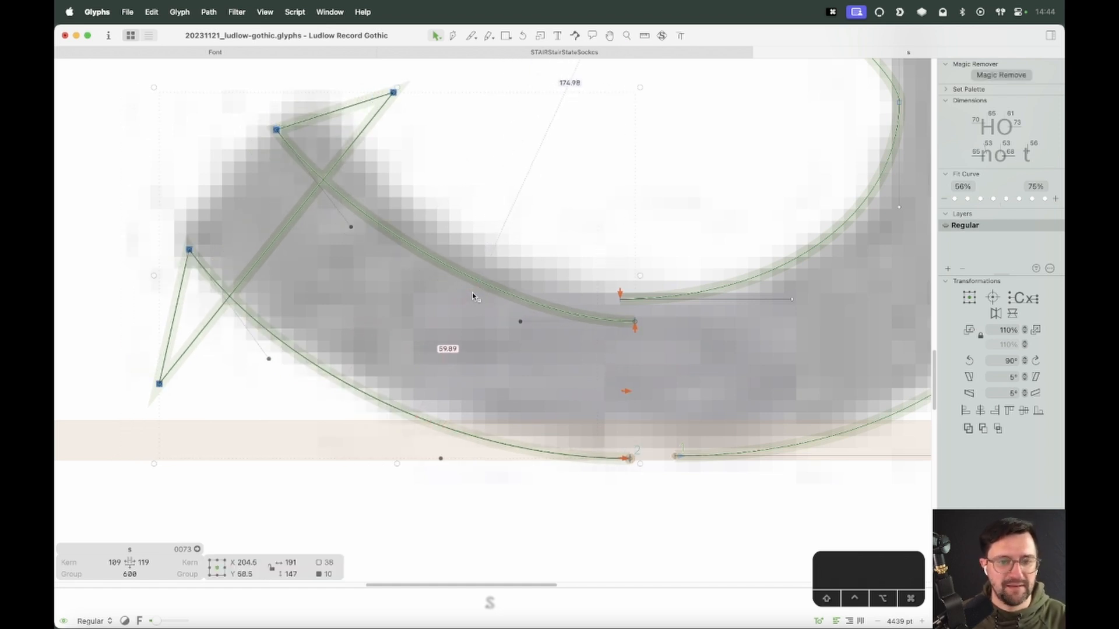
pyautogui.press('Left')
pyautogui.click(192, 216)
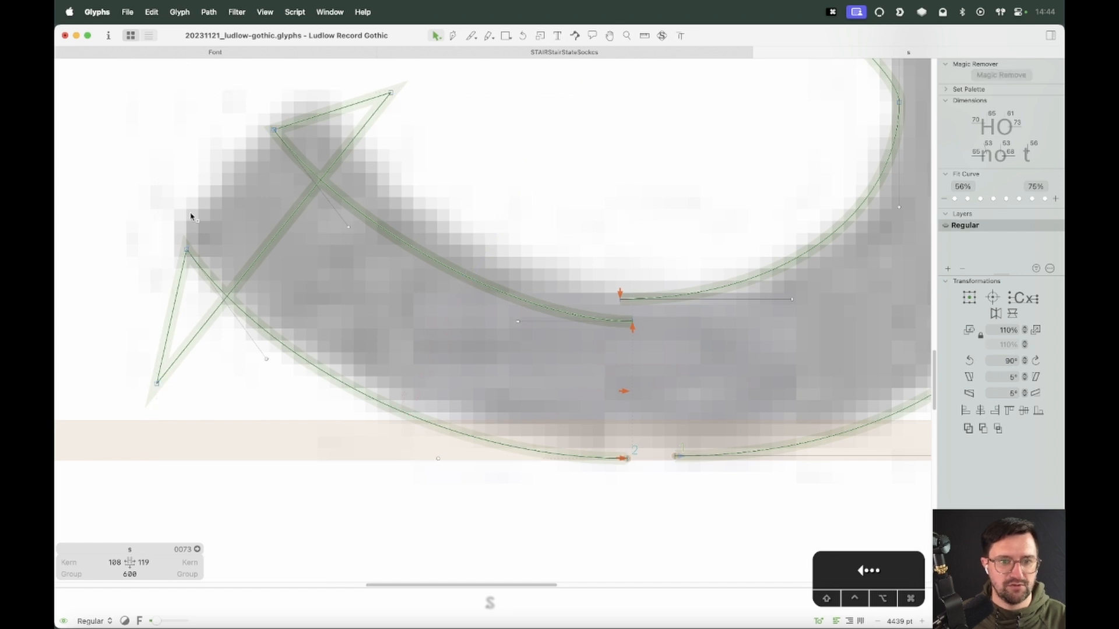
pyautogui.press('space')
pyautogui.moveTo(204, 208); pyautogui.dragTo(356, 298)
pyautogui.doubleClick(455, 269)
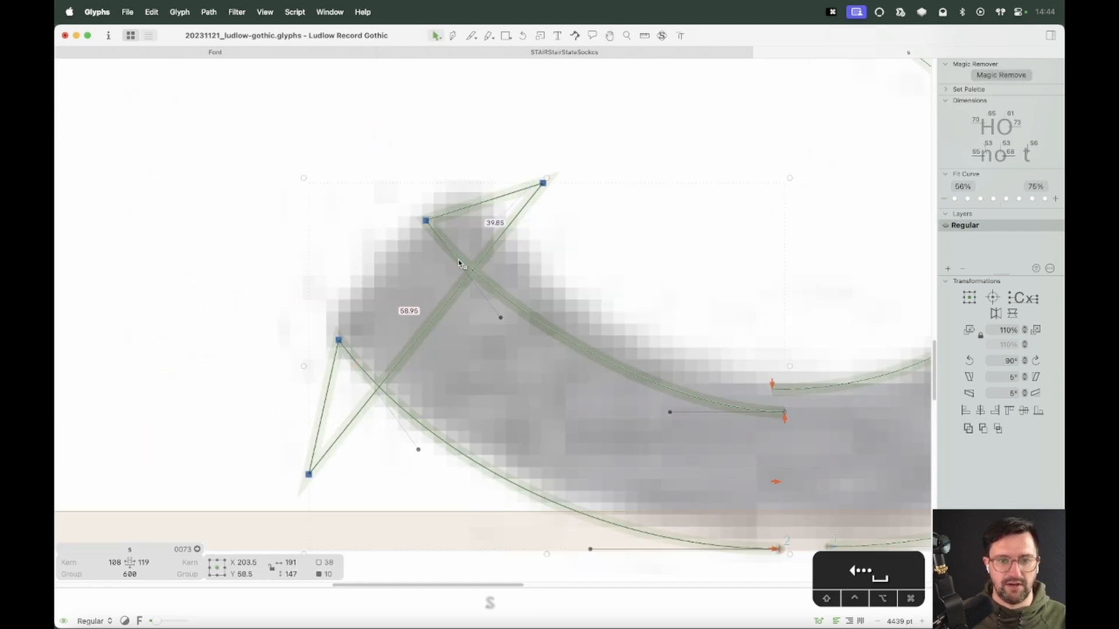
pyautogui.press('super+minus')
pyautogui.moveTo(361, 216); pyautogui.dragTo(310, 181)
pyautogui.click(522, 213)
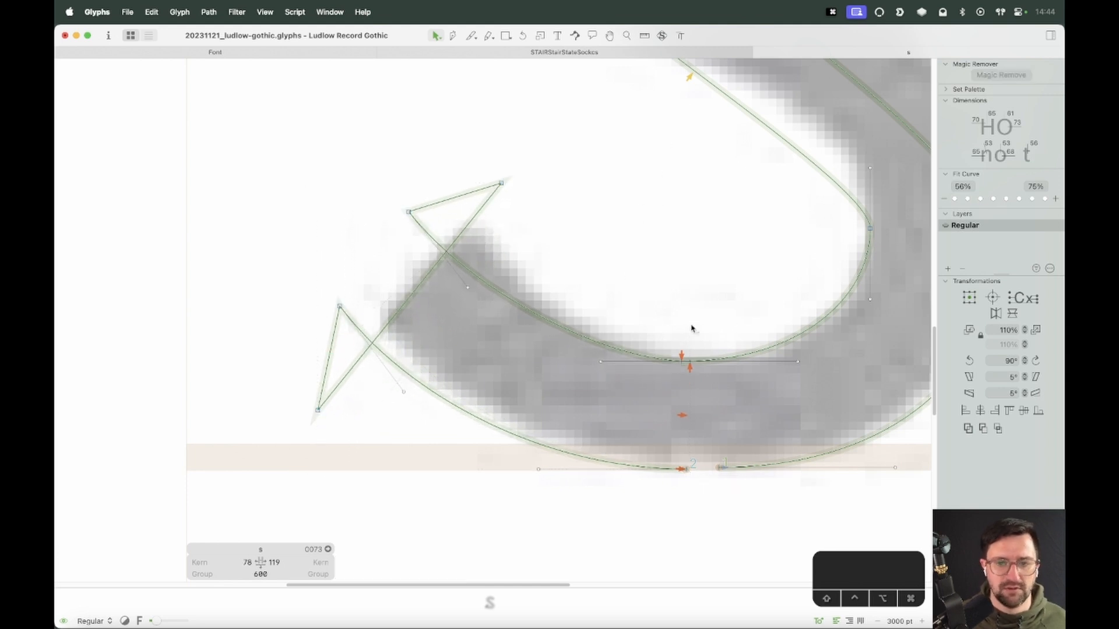
# Join the lower terminal's open path ends to the s's bottom curve to close the contour
pyautogui.moveTo(708, 332); pyautogui.dragTo(672, 408)
pyautogui.click(672, 407)
pyautogui.moveTo(682, 361); pyautogui.dragTo(690, 362)
pyautogui.click(685, 388)
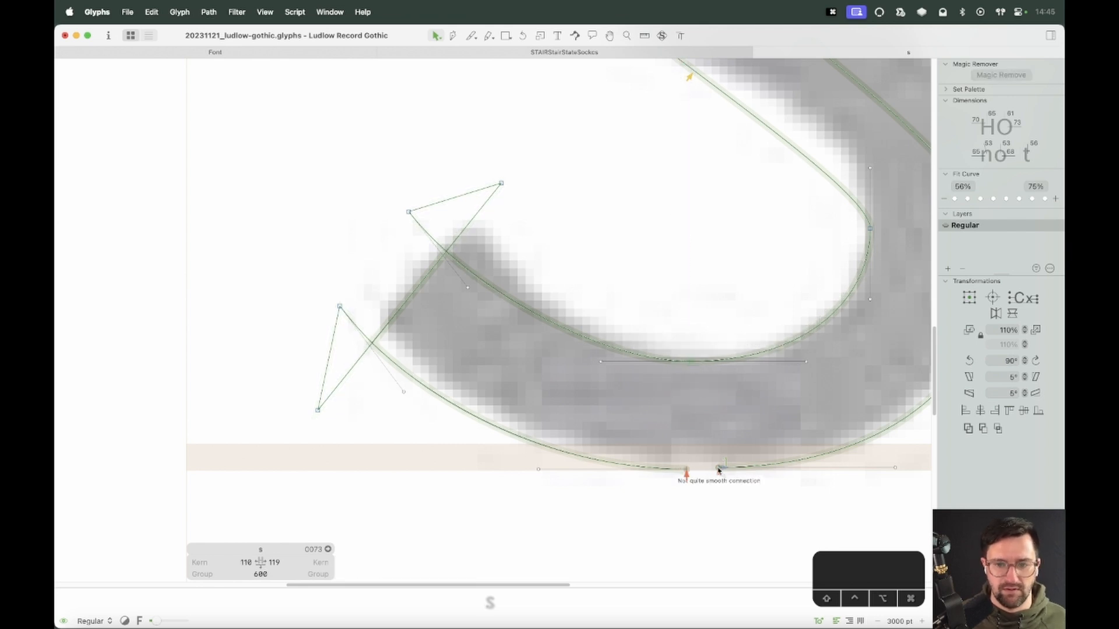
pyautogui.moveTo(718, 469); pyautogui.dragTo(687, 470)
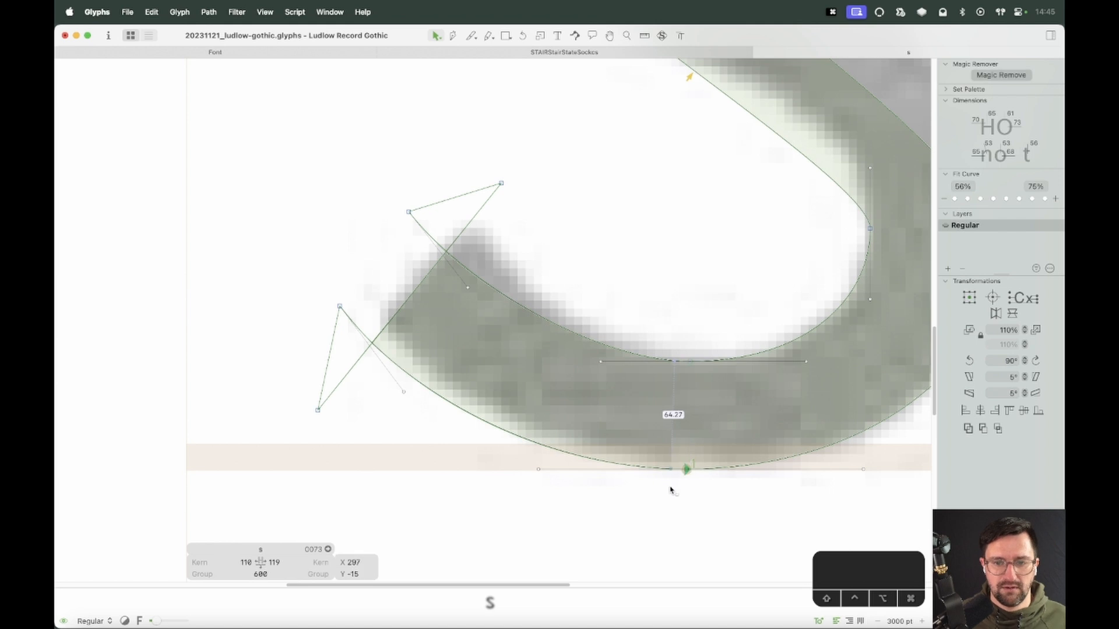
pyautogui.hotkey('shift', 'Right')
pyautogui.hotkey('shift', 'Right')
pyautogui.click(470, 340)
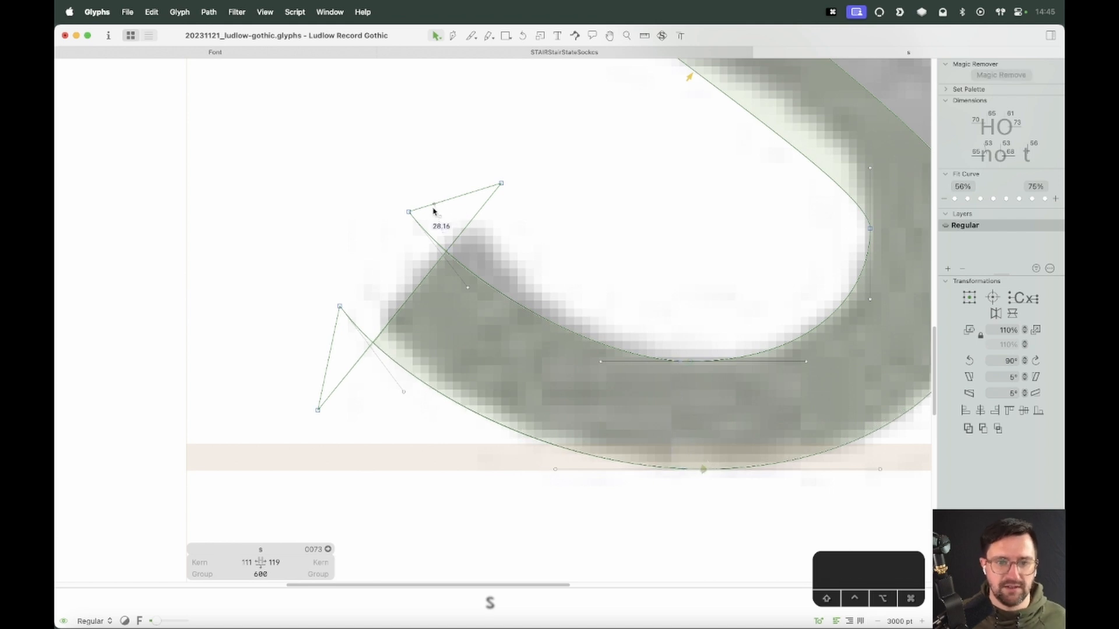
# Rotate the lower terminal's end nodes into place and shorten the inner curve's bottom handle
pyautogui.moveTo(433, 208)
pyautogui.mouseDown()
pyautogui.moveTo(306, 307)
pyautogui.moveTo(429, 194)
pyautogui.mouseUp()
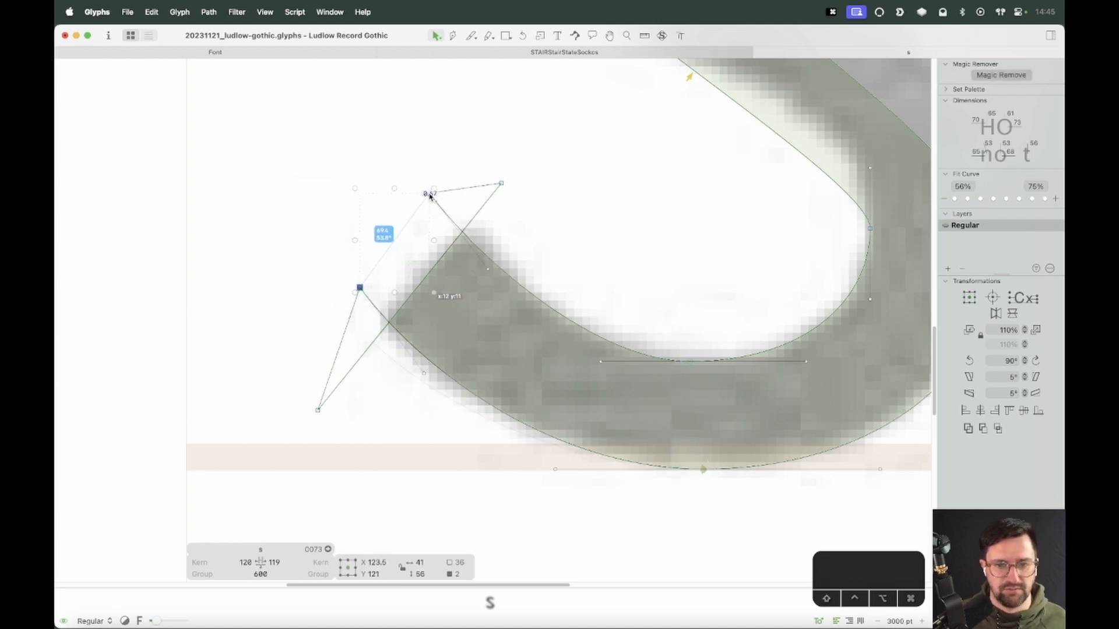
pyautogui.click(438, 265)
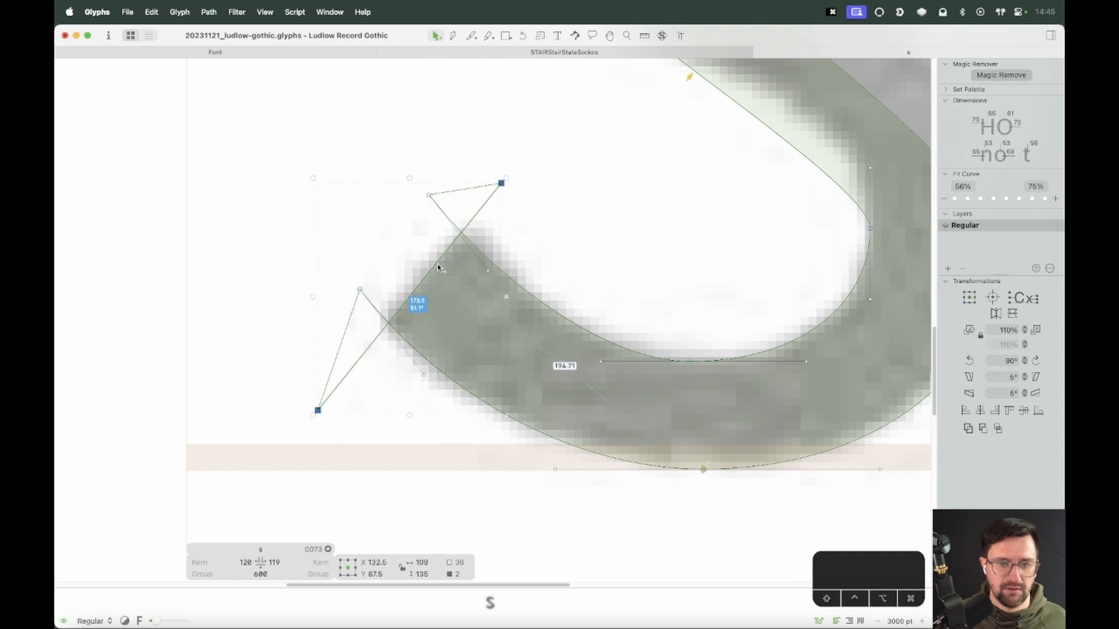
pyautogui.moveTo(438, 267); pyautogui.dragTo(453, 242)
pyautogui.click(552, 229)
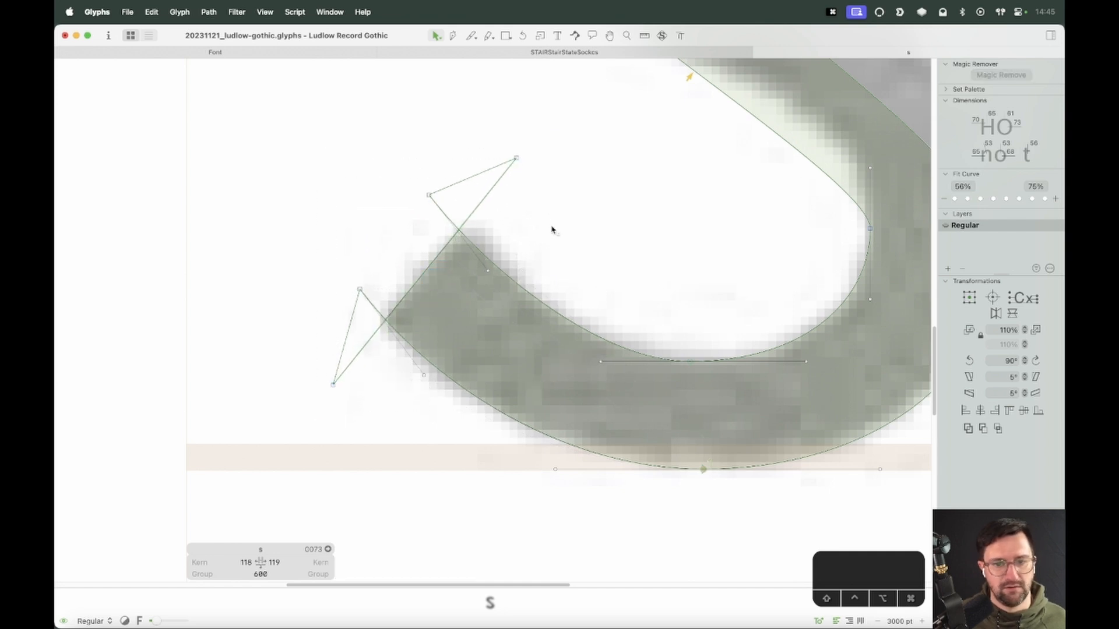
pyautogui.moveTo(650, 322); pyautogui.dragTo(553, 416)
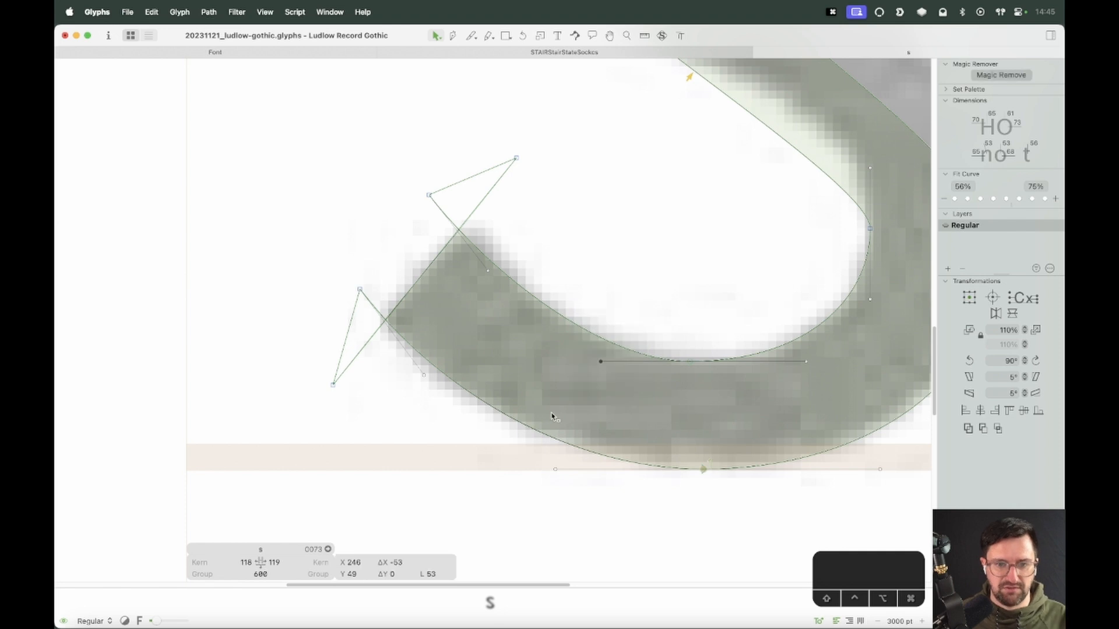
pyautogui.hotkey('shift', 'Left')
pyautogui.click(694, 295)
pyautogui.click(606, 342)
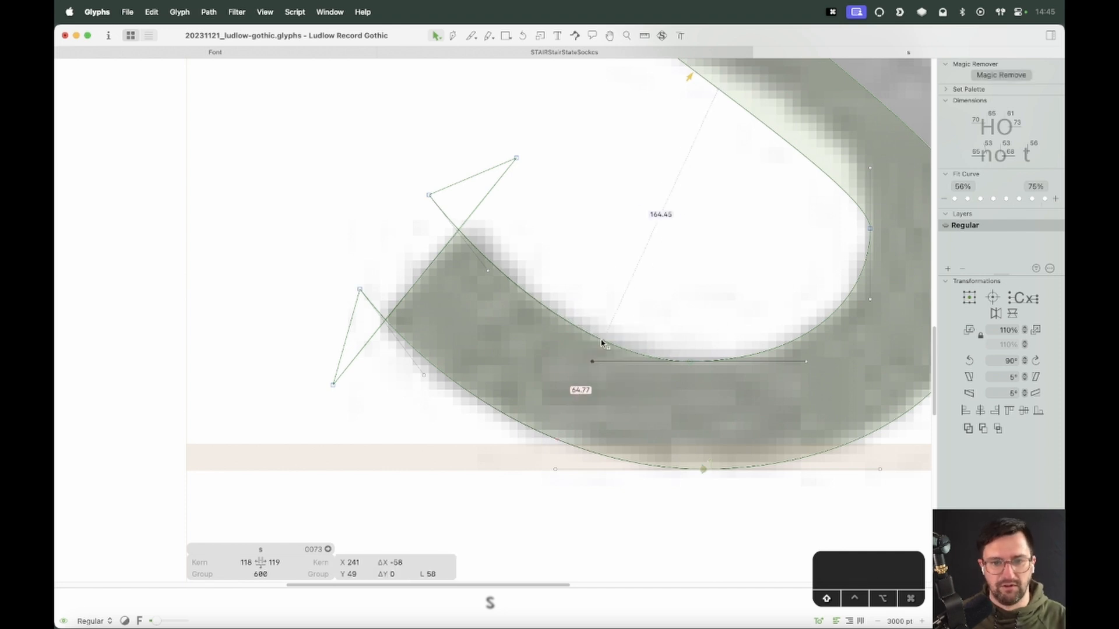
pyautogui.click(573, 327)
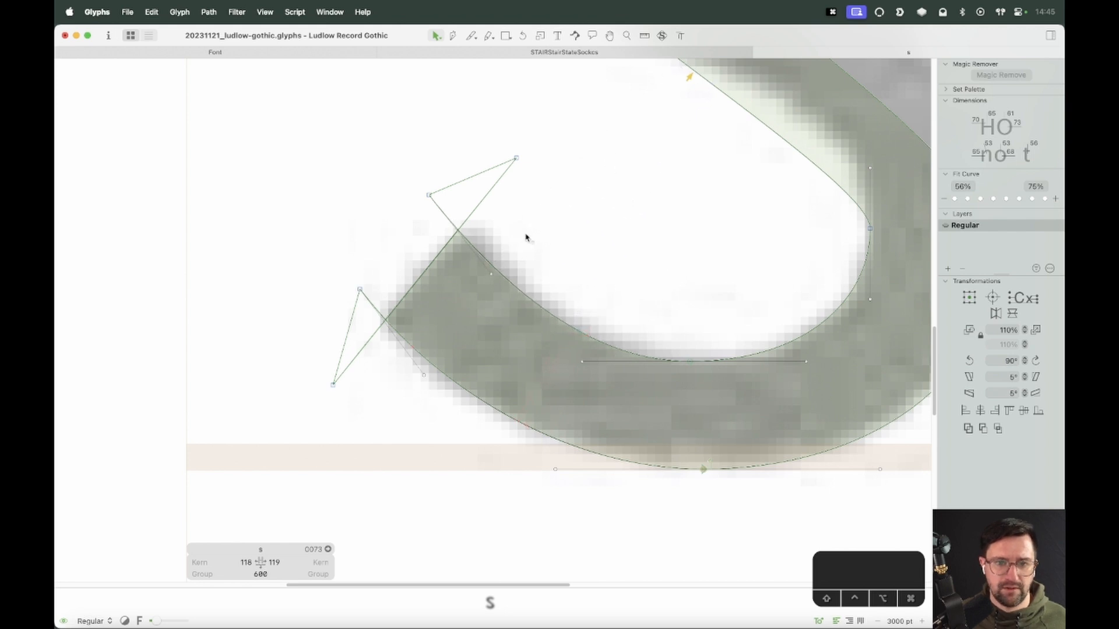
# Reposition the lower terminal's corner nodes so its cut edge follows the scan
pyautogui.press('space')
pyautogui.moveTo(430, 200); pyautogui.dragTo(437, 189)
pyautogui.moveTo(359, 289); pyautogui.dragTo(359, 268)
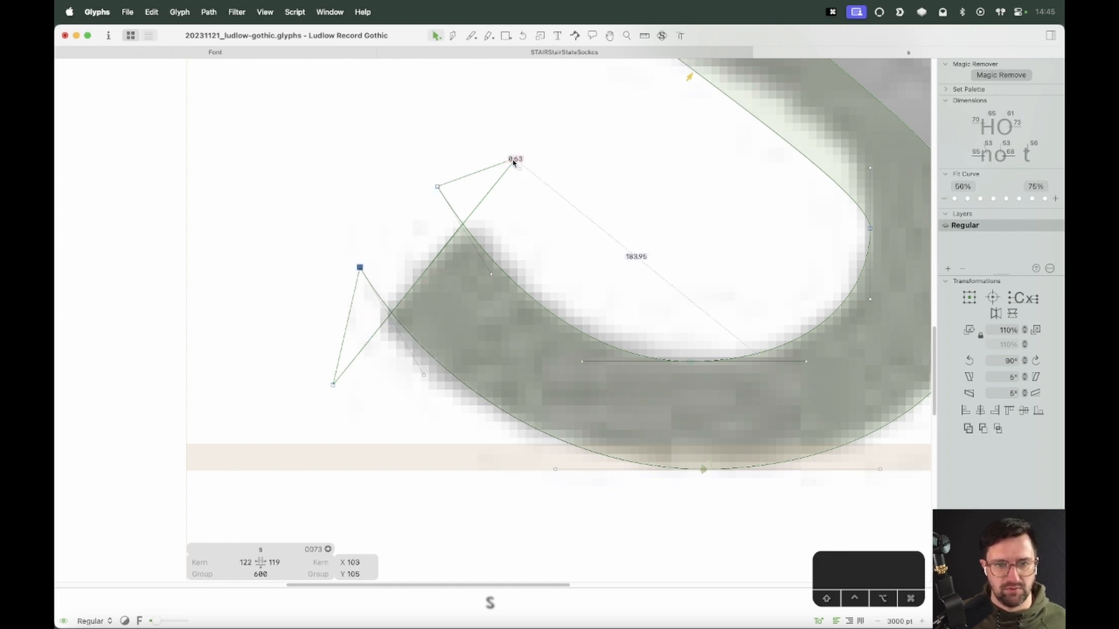
pyautogui.moveTo(401, 211); pyautogui.dragTo(379, 233)
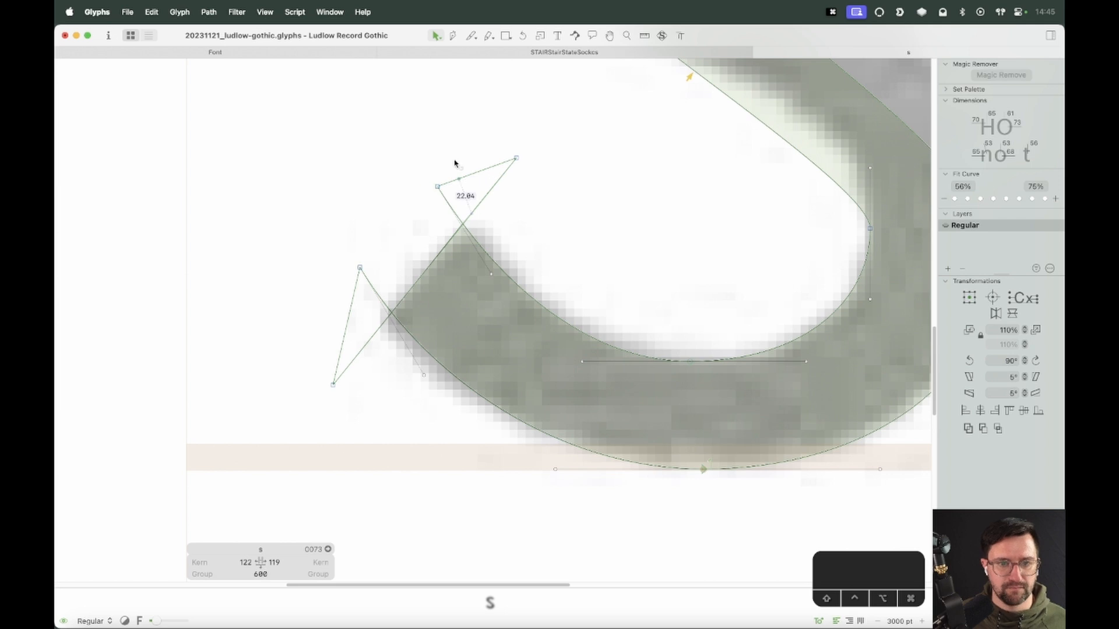
pyautogui.click(421, 211)
pyautogui.moveTo(437, 188); pyautogui.dragTo(426, 204)
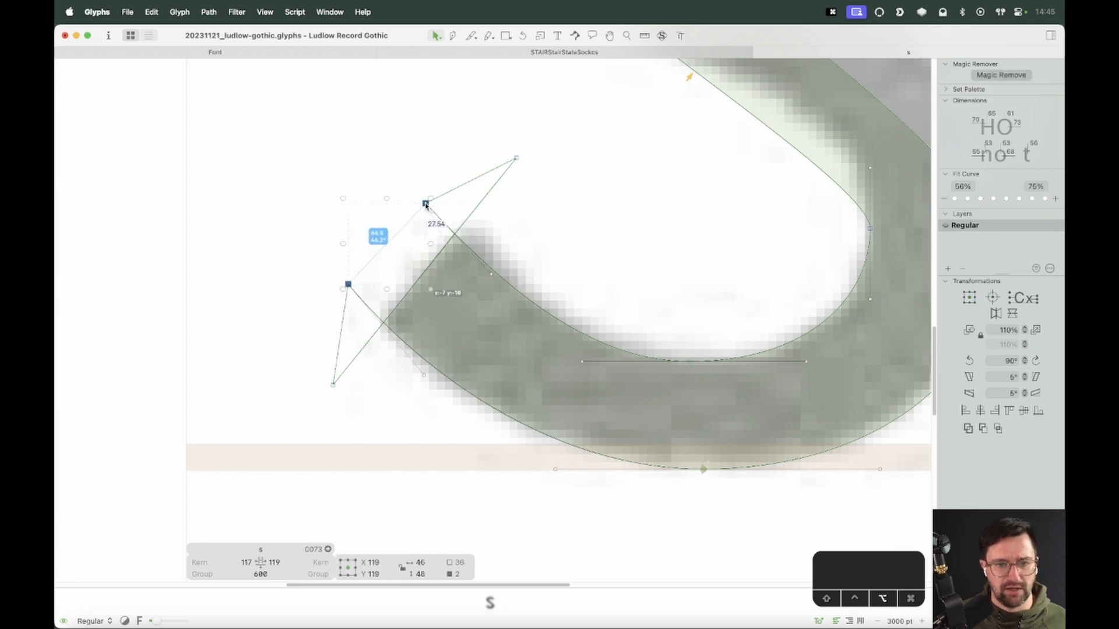
pyautogui.click(542, 217)
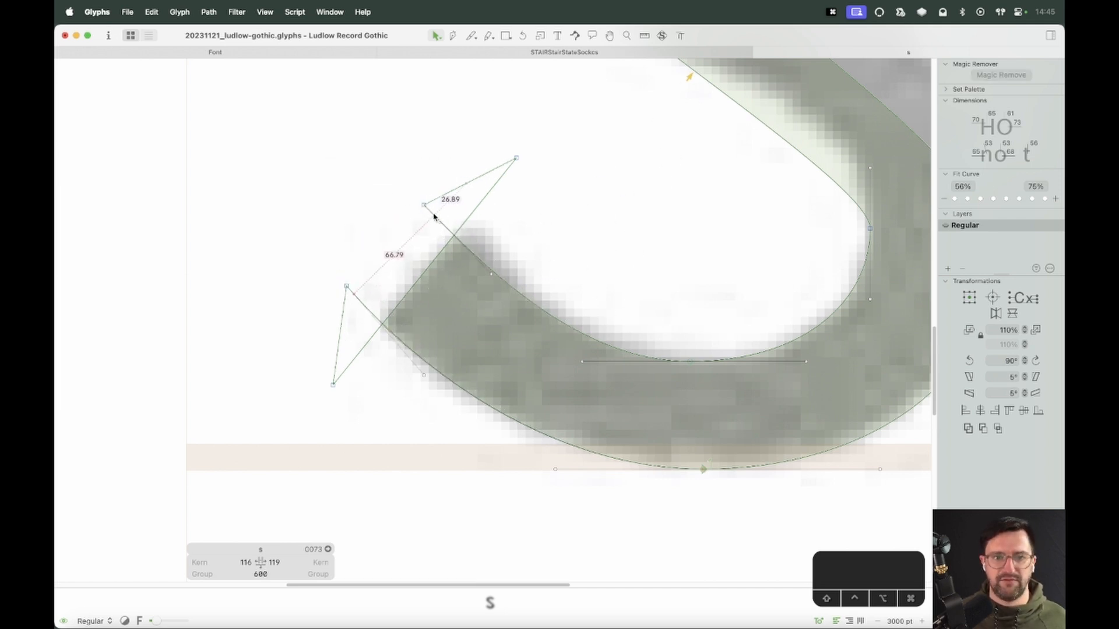
pyautogui.moveTo(424, 205); pyautogui.dragTo(415, 211)
pyautogui.click(537, 231)
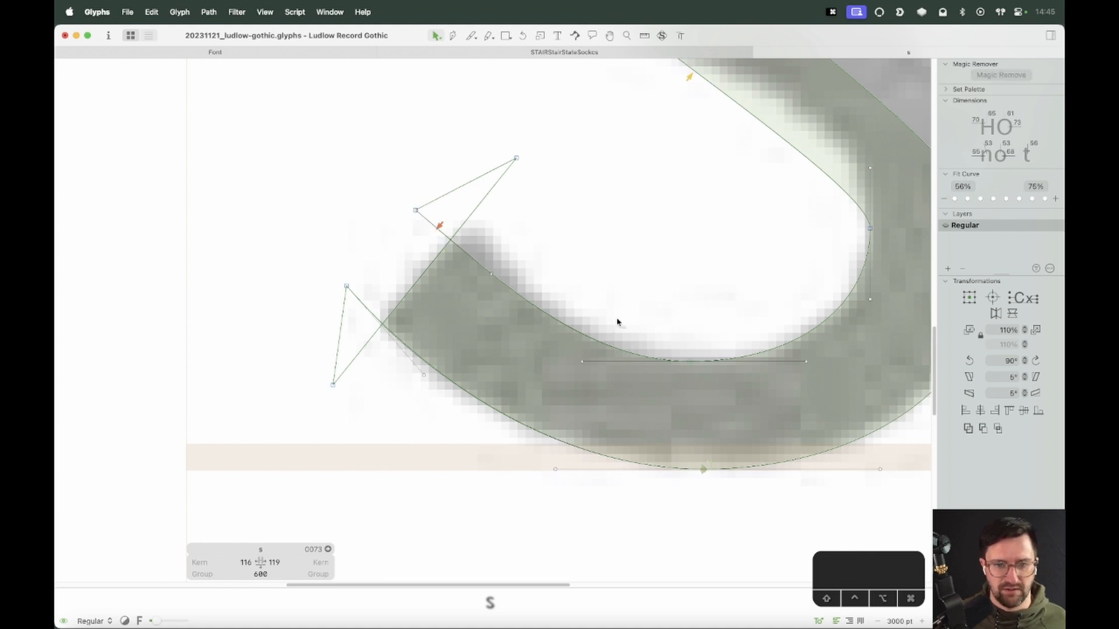
# Delete the extra node on the terminal's inner curve and readjust the remaining handles, making the bottom node smooth
pyautogui.click(491, 275)
pyautogui.press('BackSpace')
pyautogui.click(581, 300)
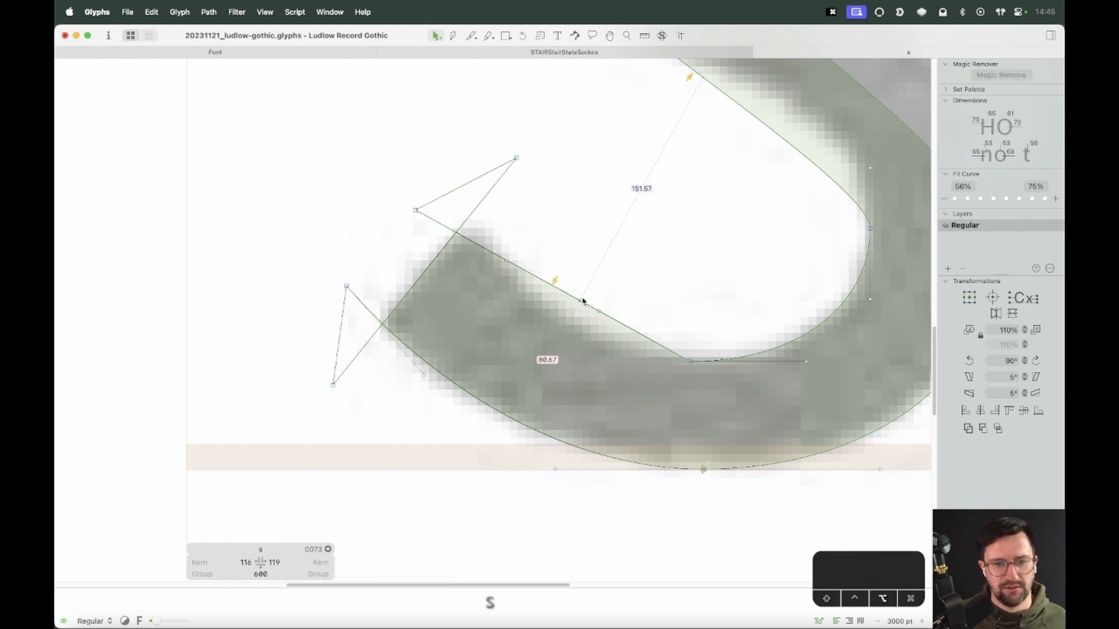
pyautogui.keyDown('alt'); pyautogui.click(581, 301); pyautogui.keyUp('alt')
pyautogui.moveTo(551, 313); pyautogui.dragTo(581, 361)
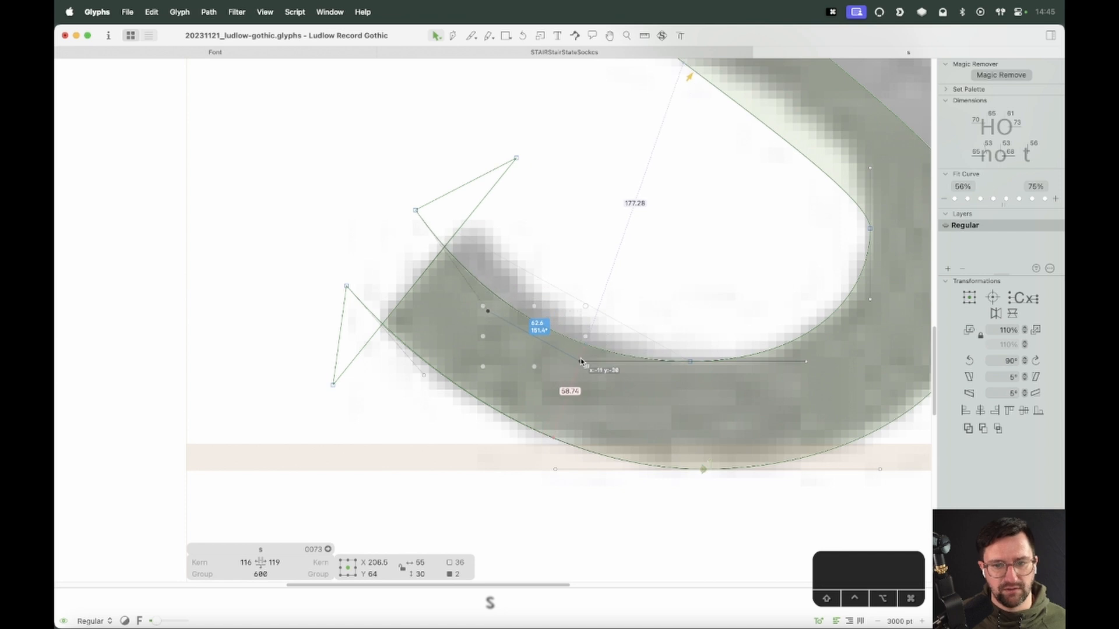
pyautogui.press('Right')
pyautogui.press('Right')
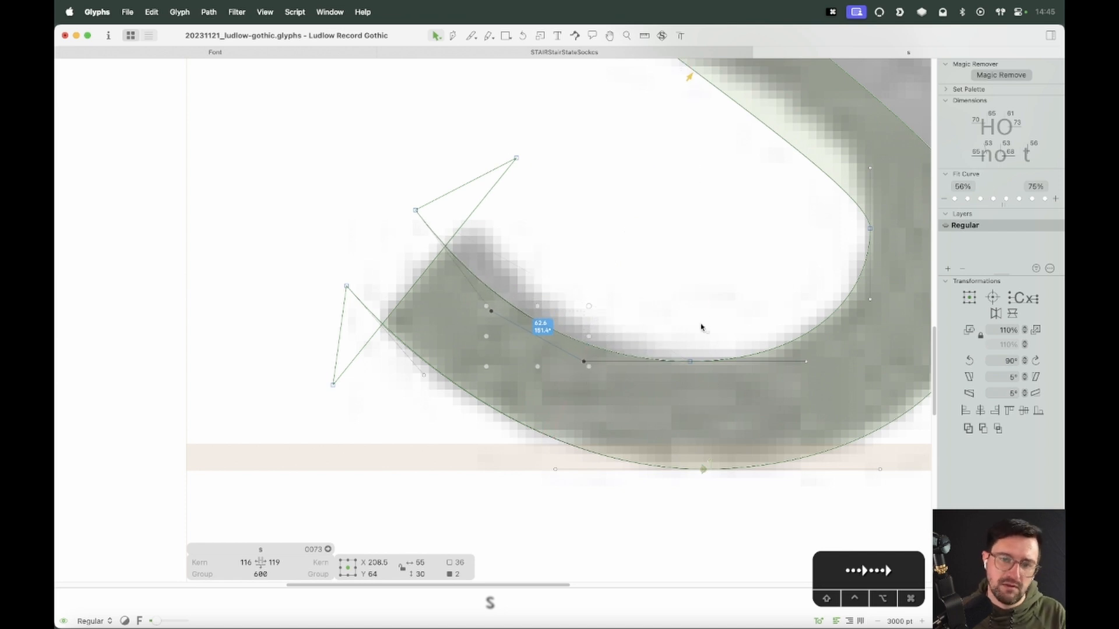
pyautogui.click(690, 361)
pyautogui.press('Return')
pyautogui.click(639, 295)
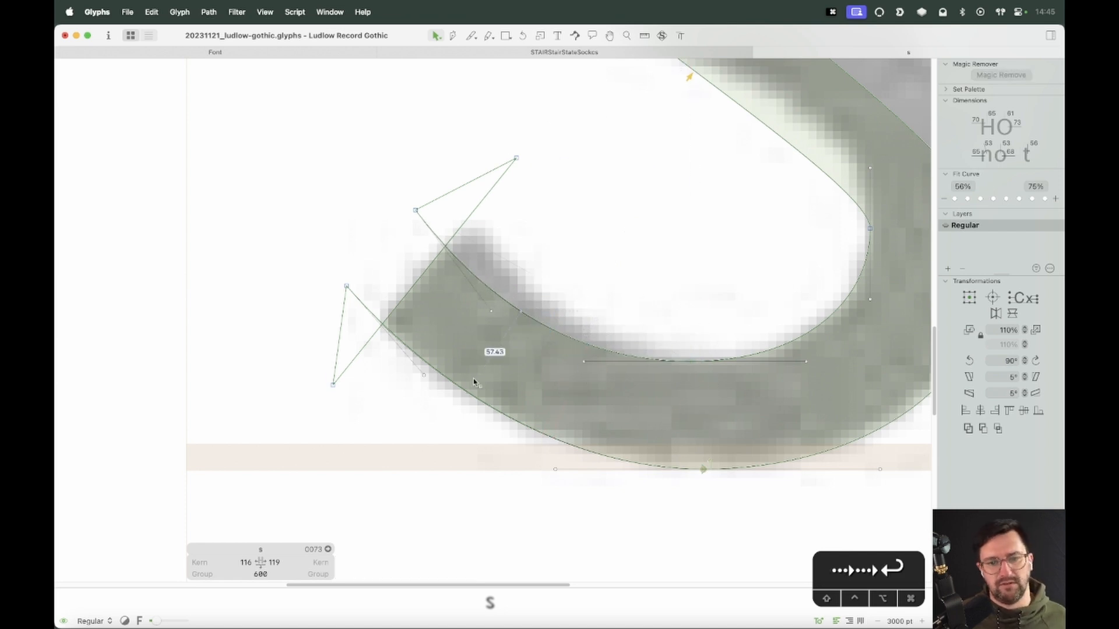
# Delete the extra node on the terminal's outer curve and nudge the terminal's end nodes to match the scan
pyautogui.click(424, 375)
pyautogui.press('BackSpace')
pyautogui.keyDown('alt'); pyautogui.click(543, 387); pyautogui.keyUp('alt')
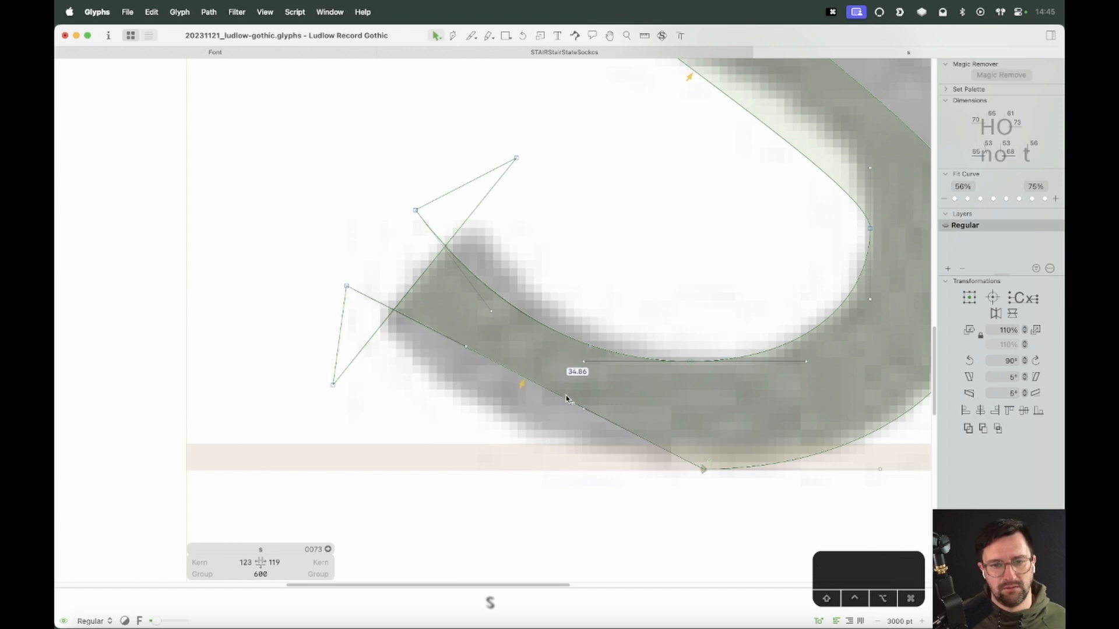
pyautogui.click(566, 398)
pyautogui.moveTo(467, 350); pyautogui.dragTo(432, 411)
pyautogui.press('space')
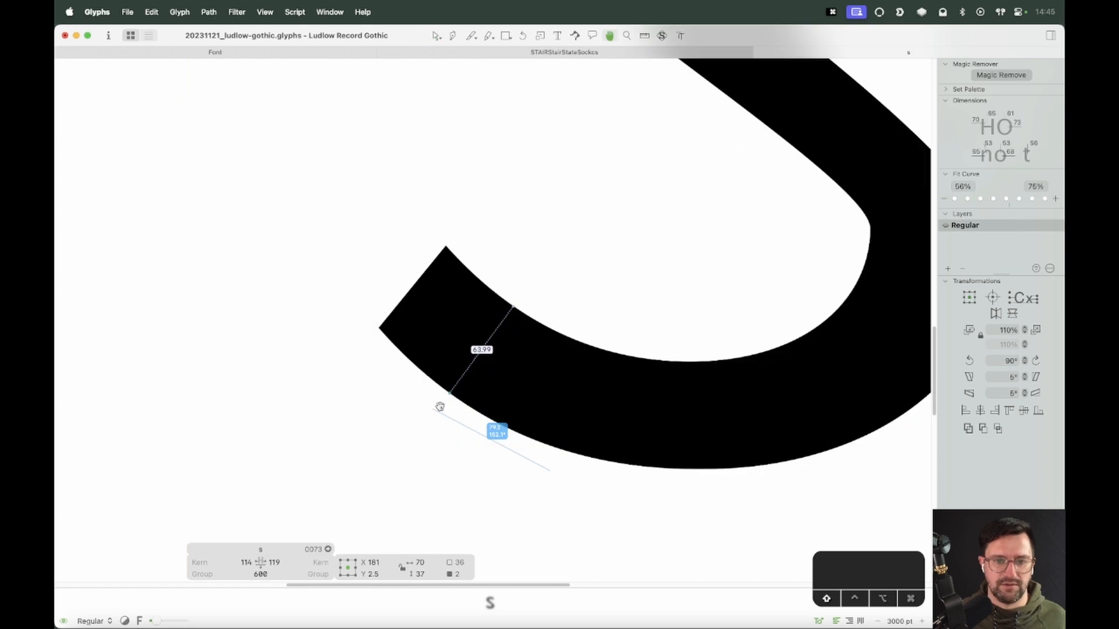
pyautogui.hotkey('shift', 'Right')
pyautogui.press('Left')
pyautogui.press('Left')
pyautogui.press('Left')
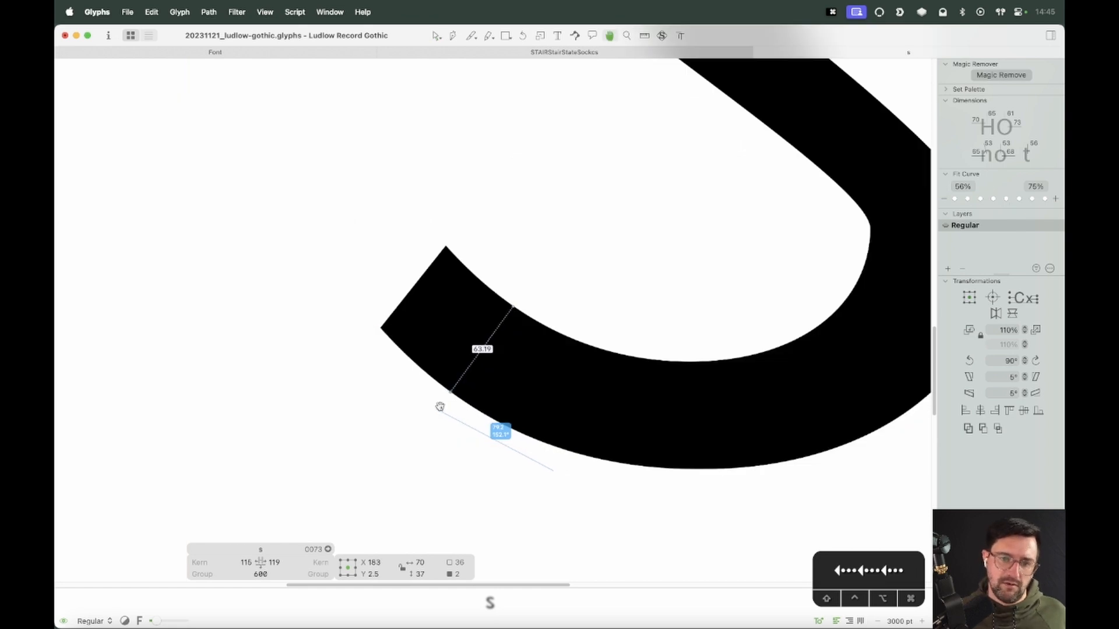
# Adjust the s's spine and bowl curve handles on both sides to follow the background scan
pyautogui.press('super+minus')
pyautogui.press('super+minus')
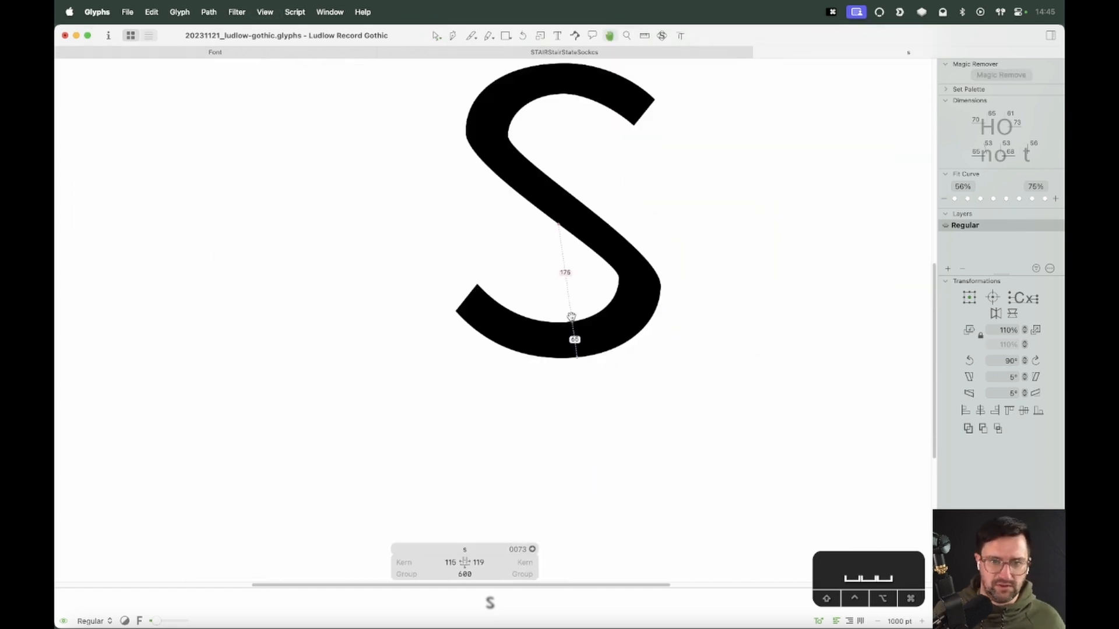
pyautogui.scroll(3, 574, 318)
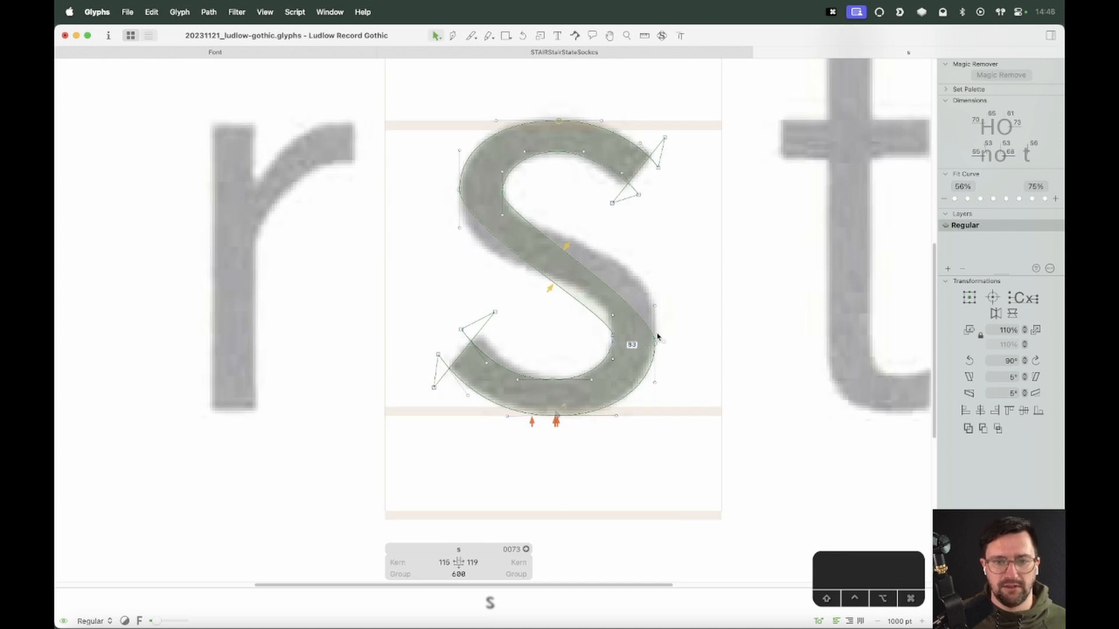
pyautogui.moveTo(654, 305); pyautogui.dragTo(655, 250)
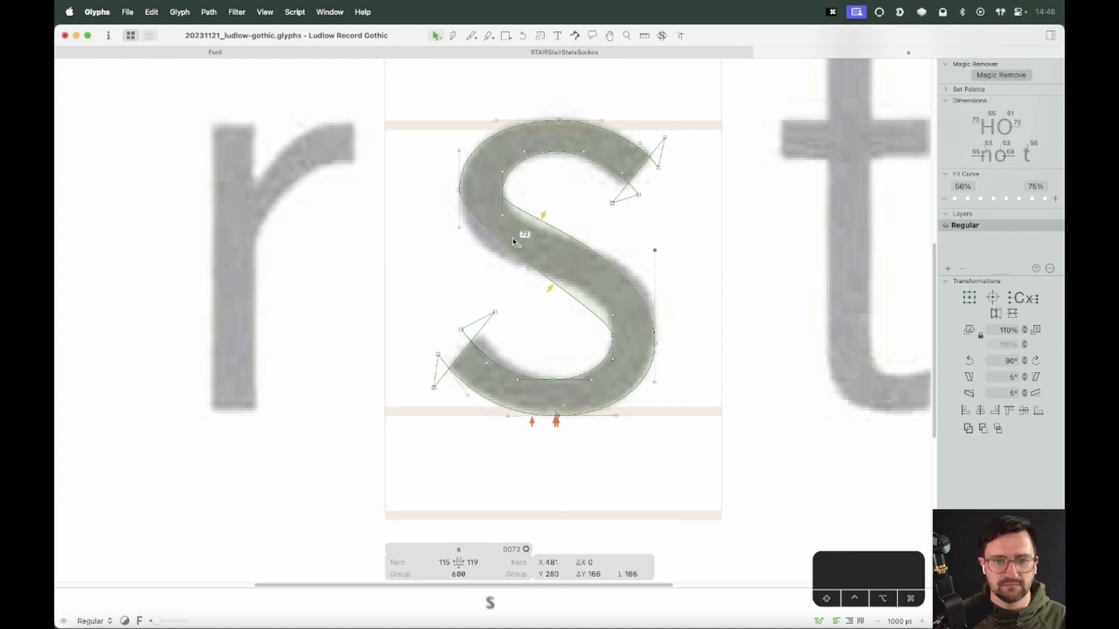
pyautogui.moveTo(501, 219); pyautogui.dragTo(502, 238)
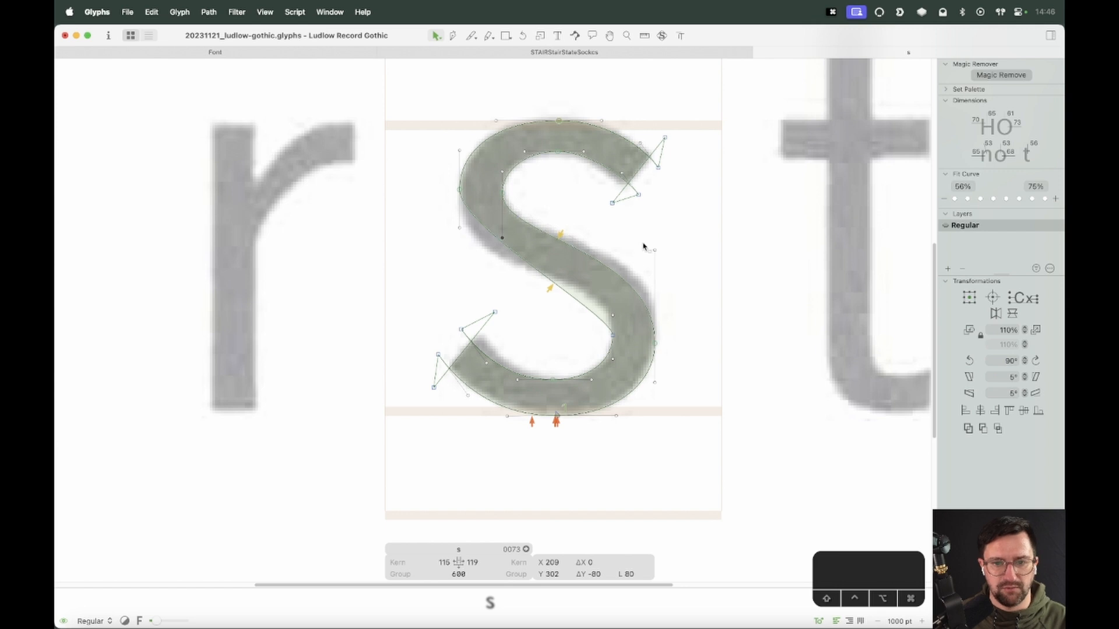
pyautogui.moveTo(655, 251); pyautogui.dragTo(655, 228)
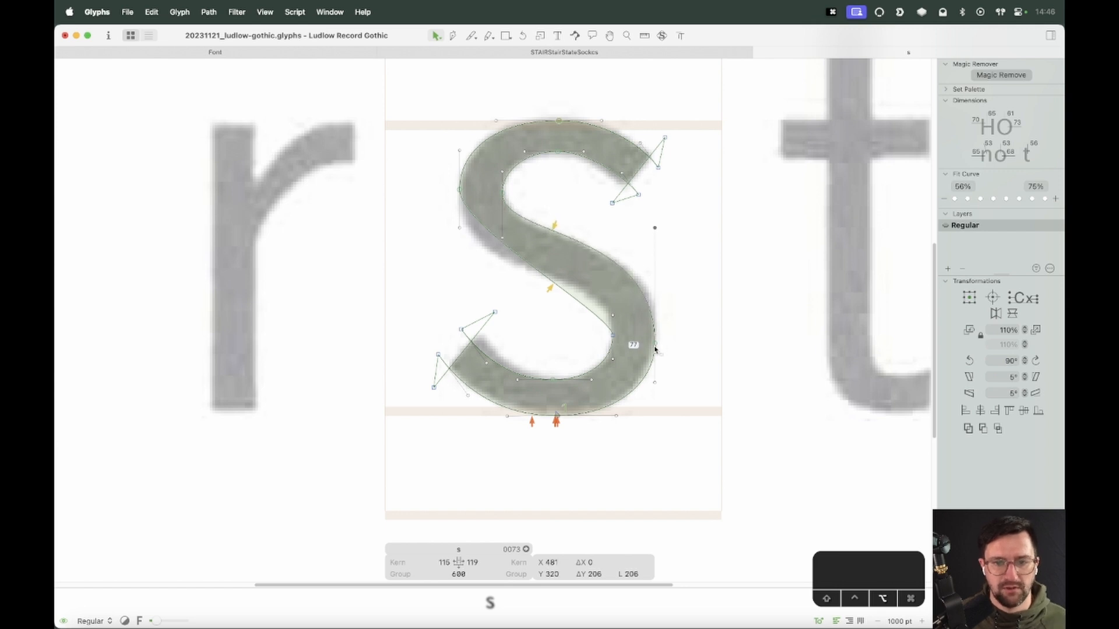
pyautogui.moveTo(655, 349); pyautogui.dragTo(655, 334)
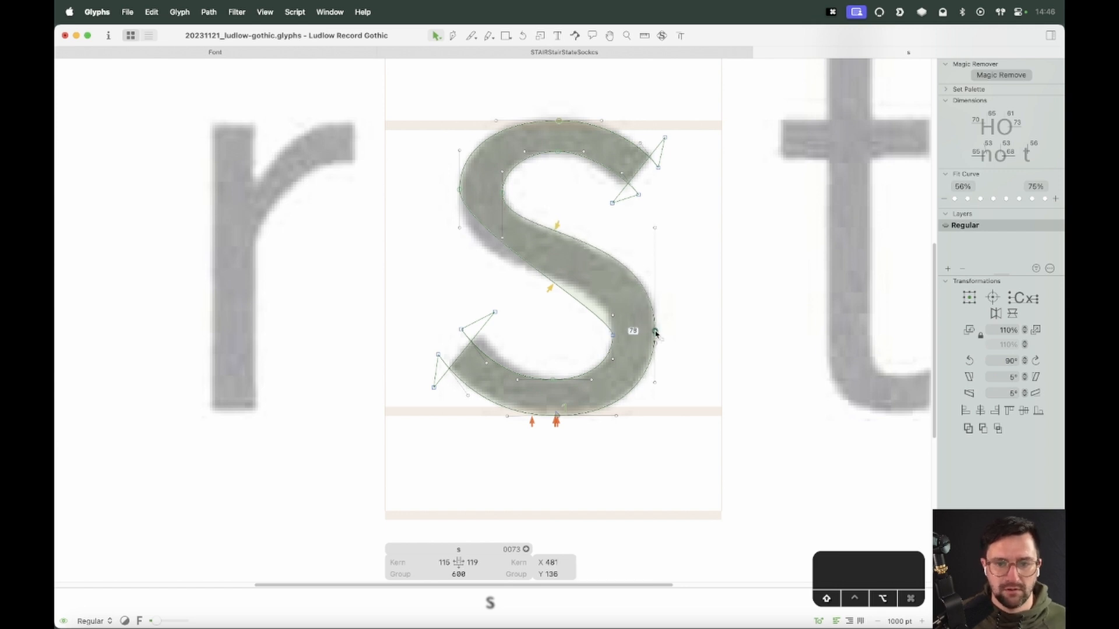
pyautogui.click(655, 229)
pyautogui.moveTo(459, 230); pyautogui.dragTo(458, 276)
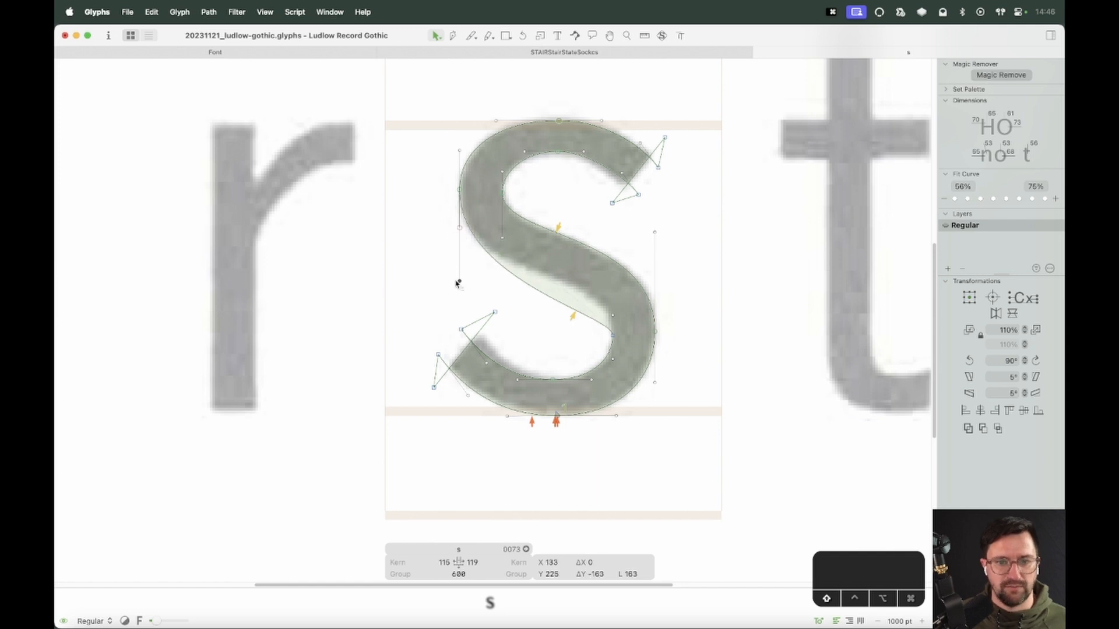
# Adjust the s's upper-left and right bowl curve handles and nudge the left spine handle down to follow the scan
pyautogui.moveTo(459, 190); pyautogui.dragTo(461, 199)
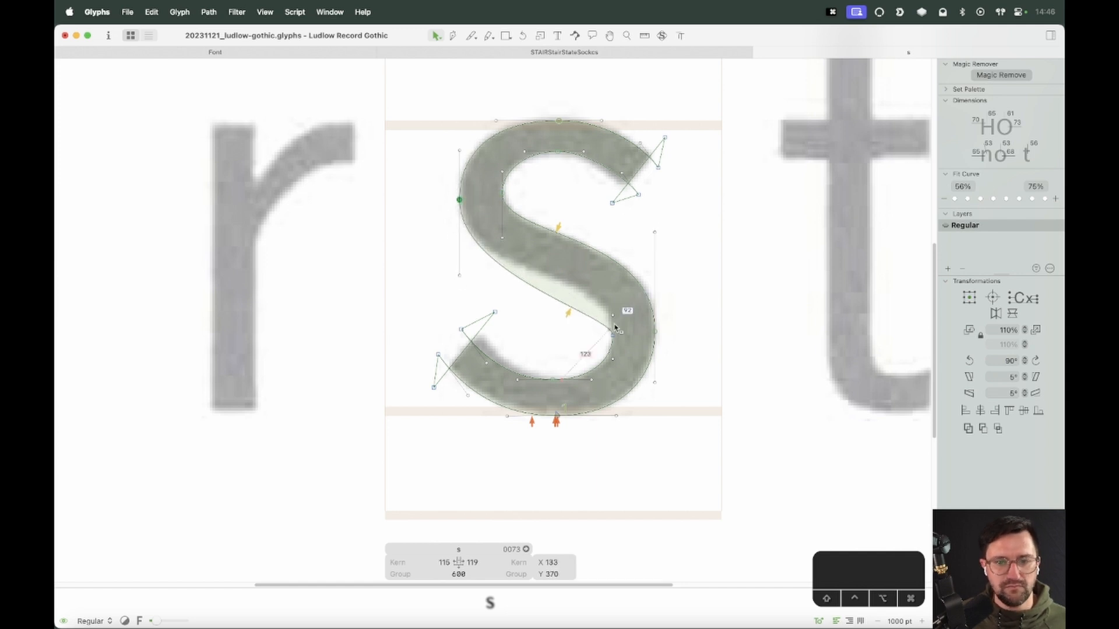
pyautogui.moveTo(612, 318); pyautogui.dragTo(615, 270)
pyautogui.click(459, 275)
pyautogui.hotkey('shift', 'Down')
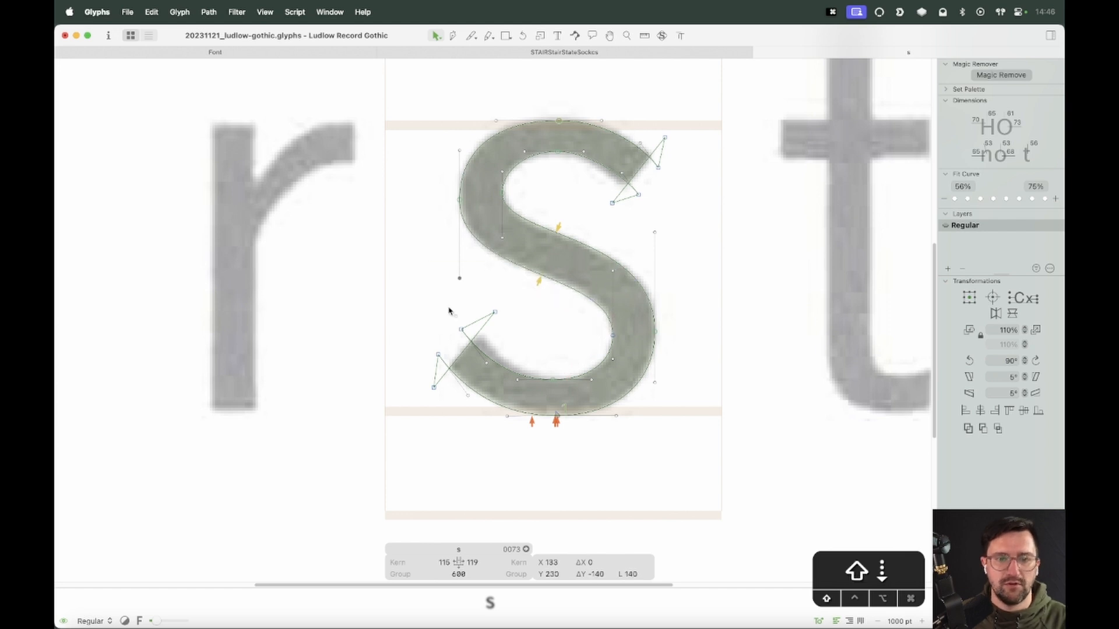
pyautogui.press('Down')
pyautogui.press('Down')
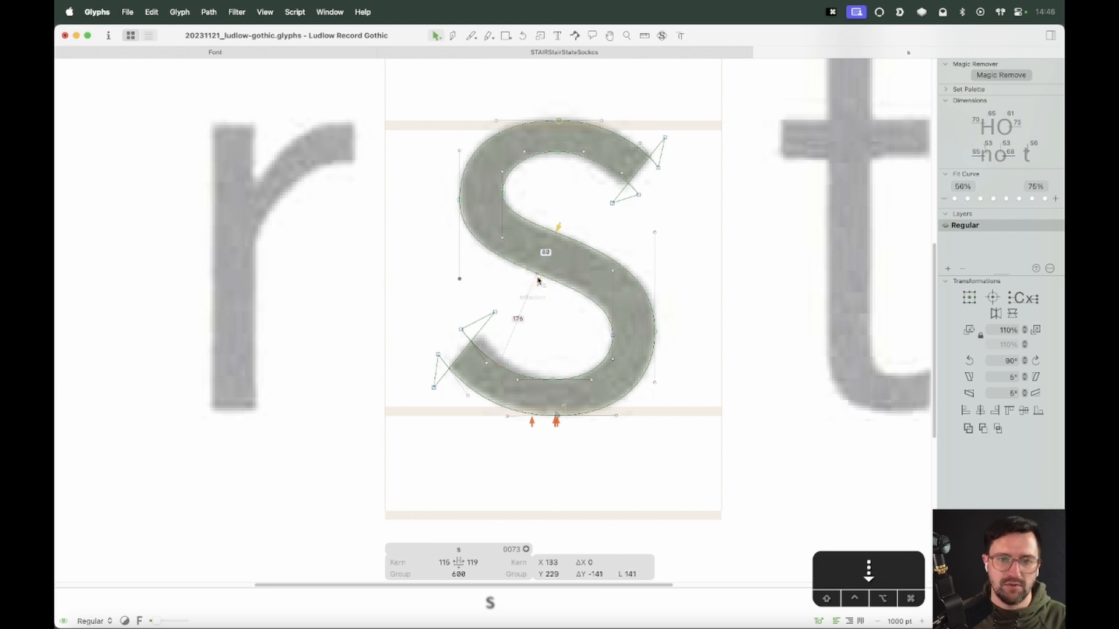
# Nudge the spine's upper inner handle down to match the background scan
pyautogui.click(501, 235)
pyautogui.hotkey('shift', 'Down')
pyautogui.click(557, 414)
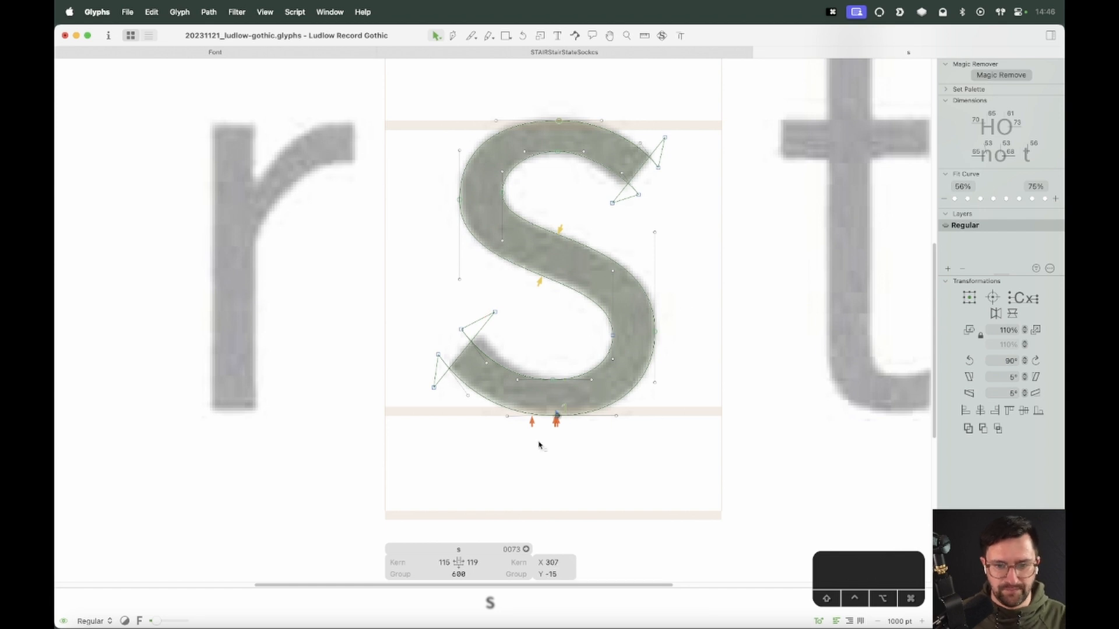
pyautogui.press('Tab')
pyautogui.press('super+minus')
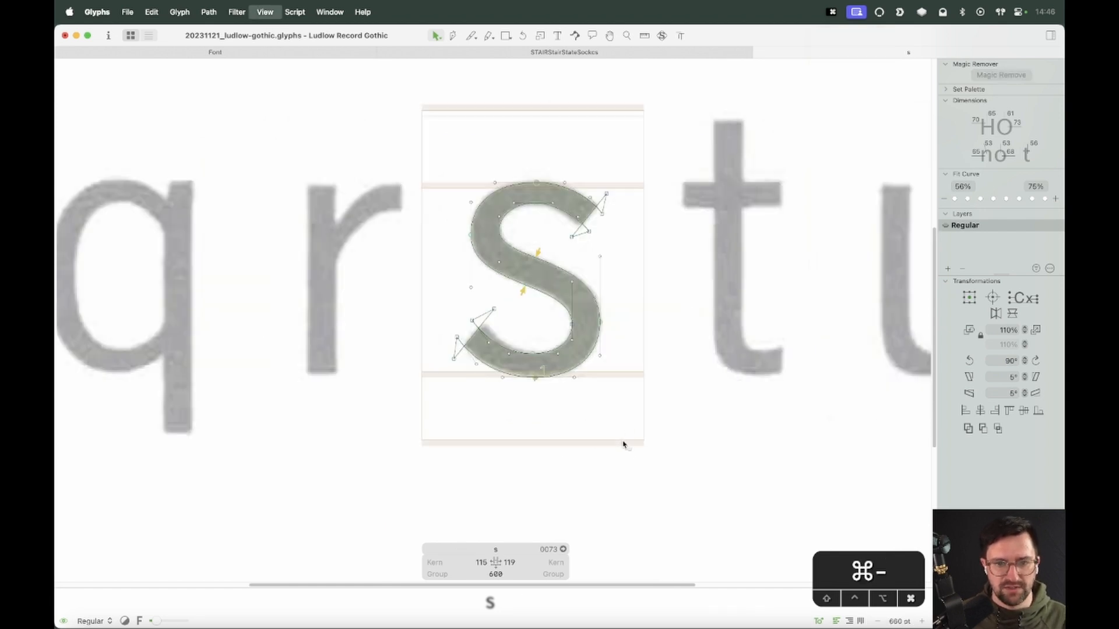
pyautogui.press('space')
pyautogui.press('z')
pyautogui.press('v')
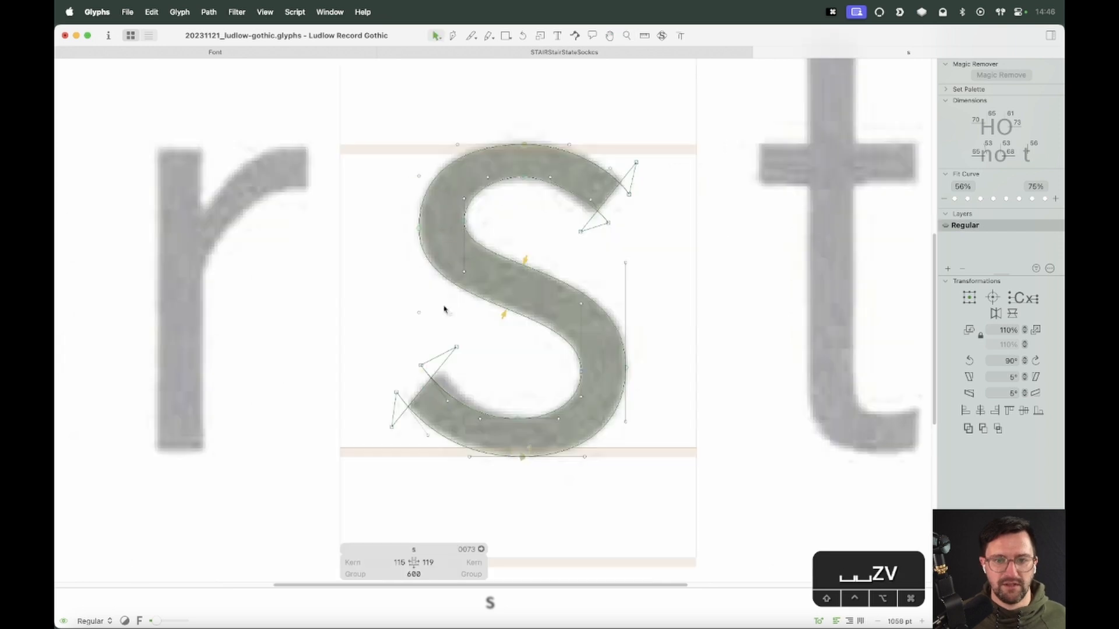
# Nudge the two left spine handles down together and preview the s's outline
pyautogui.click(464, 272)
pyautogui.hotkey('shift', 'Down')
pyautogui.hotkey('shift', 'Up')
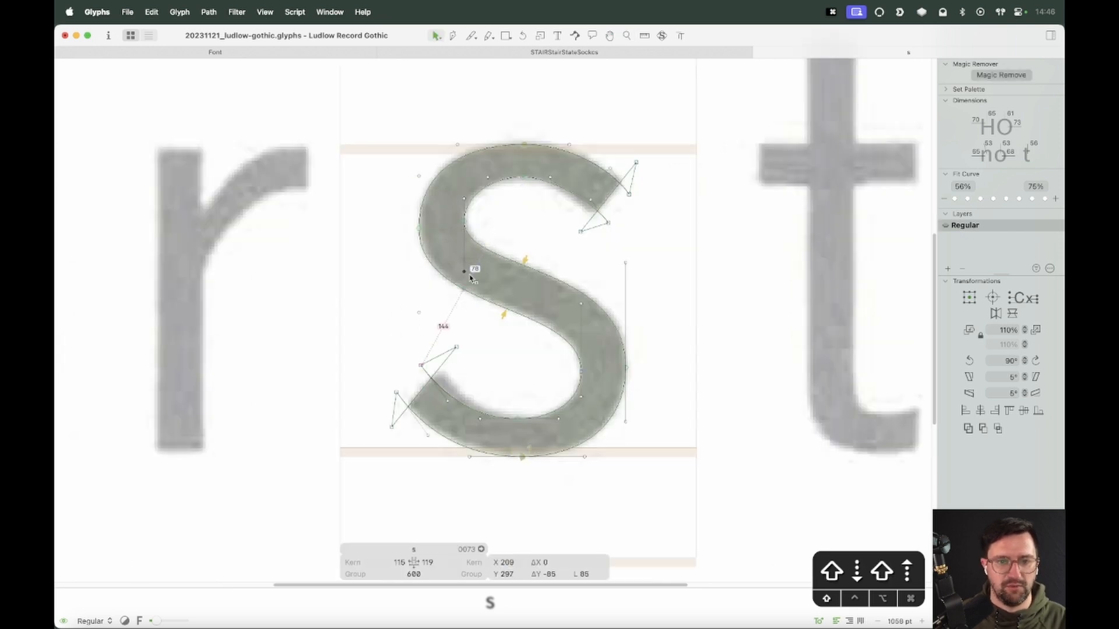
pyautogui.moveTo(481, 257); pyautogui.dragTo(407, 320)
pyautogui.hotkey('shift', 'Down')
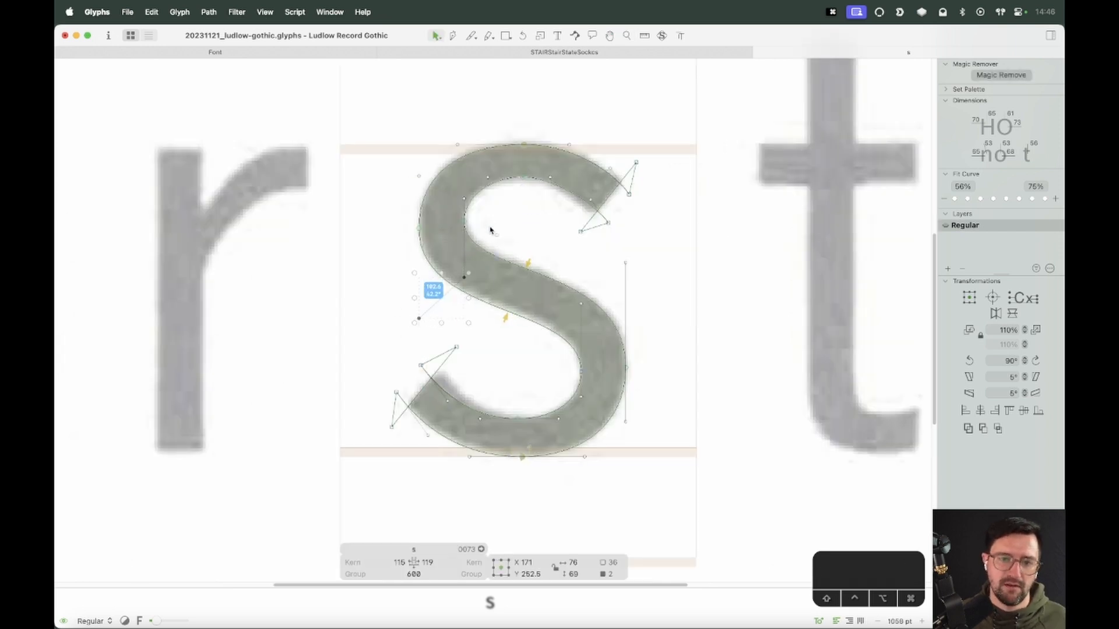
pyautogui.press('space')
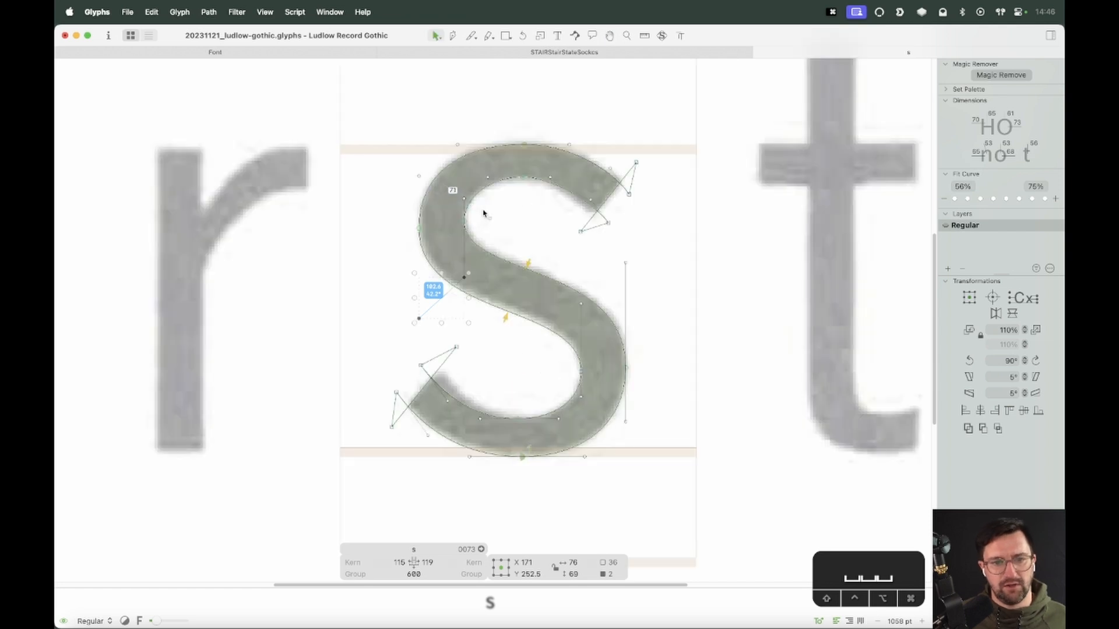
# Inspect the s's upper-left curve against the scan at close zoom
pyautogui.press('z')
pyautogui.moveTo(643, 116); pyautogui.dragTo(309, 391)
pyautogui.press('v')
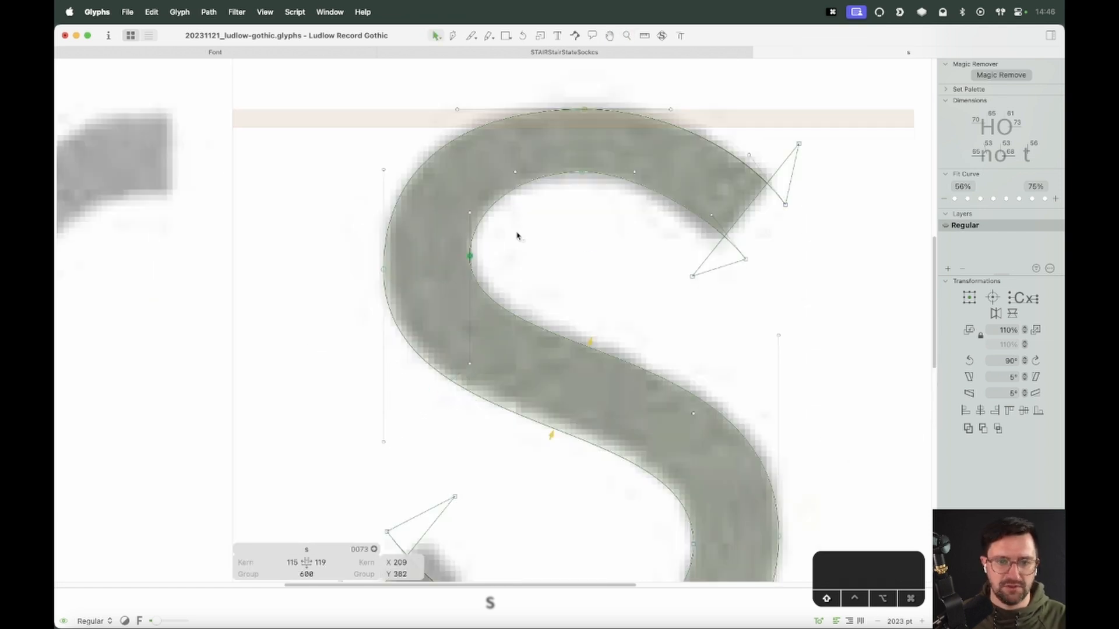
pyautogui.moveTo(518, 235); pyautogui.dragTo(376, 287)
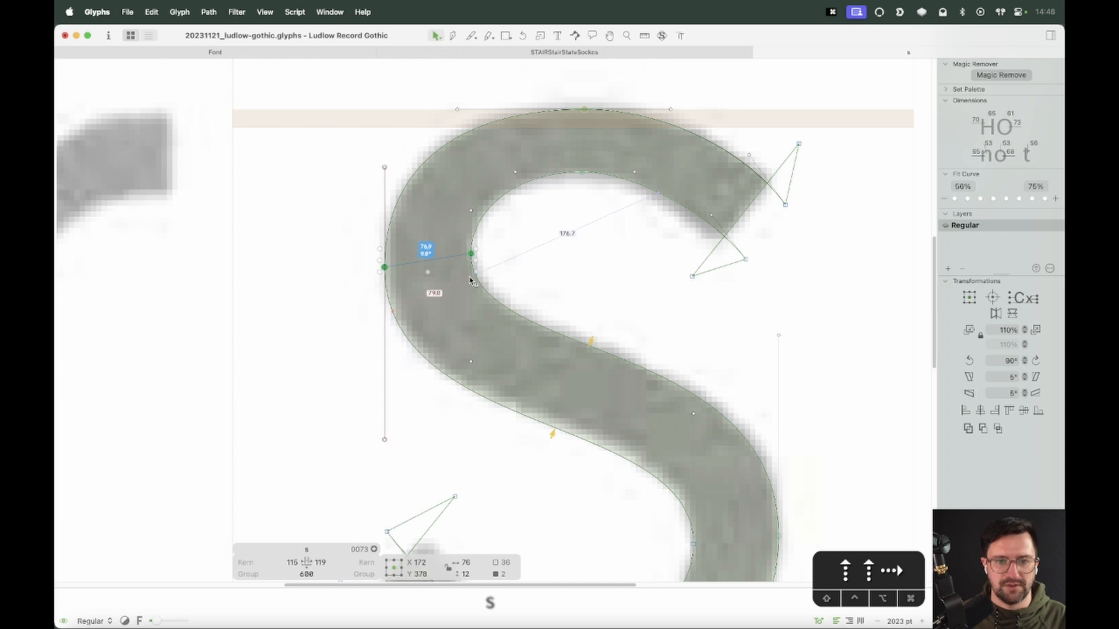
pyautogui.click(567, 261)
pyautogui.press('cmd+minus')
pyautogui.press('super+minus')
pyautogui.press('super+minus')
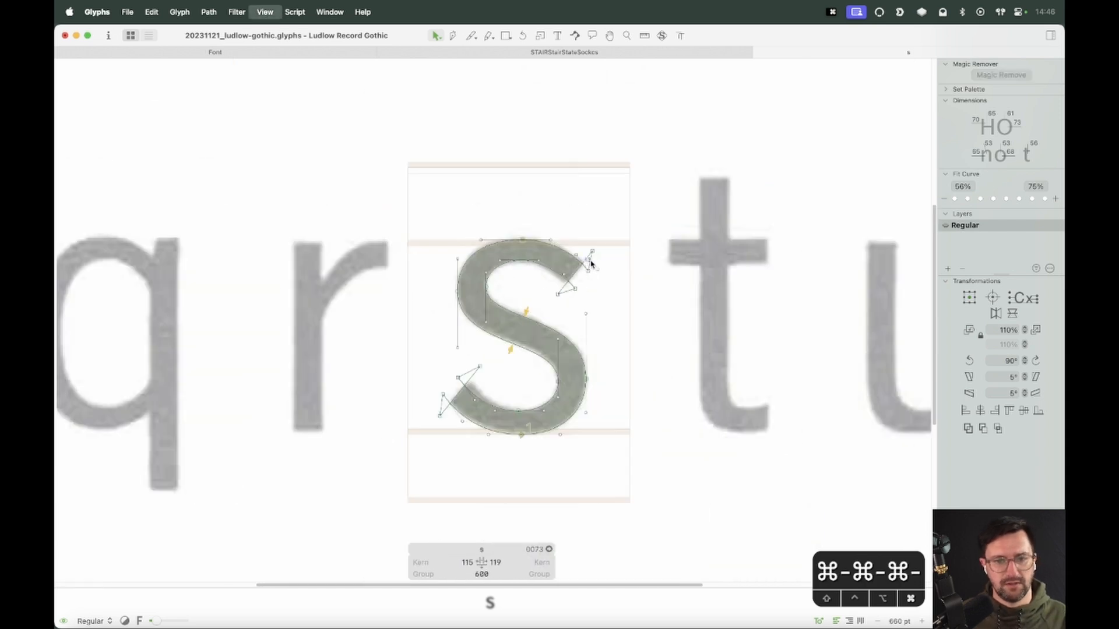
# Type Stair before the s to form the sample word Stairs and set the s's metrics keys to o
pyautogui.press('t')
pyautogui.press('super+minus')
pyautogui.press('super+minus')
pyautogui.write('Stair')
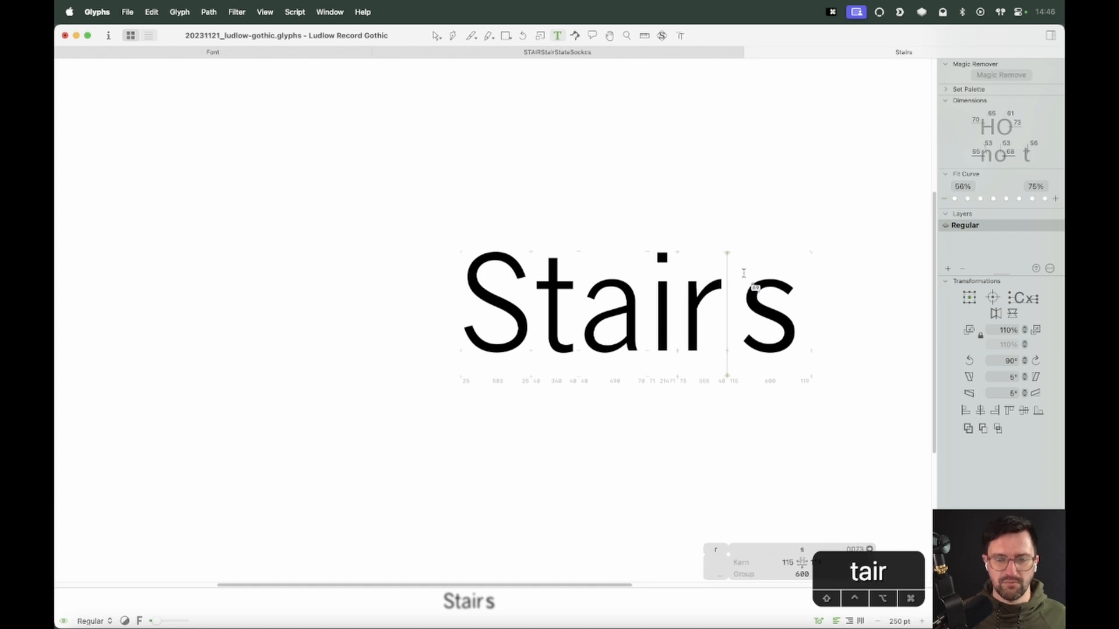
pyautogui.press('Escape')
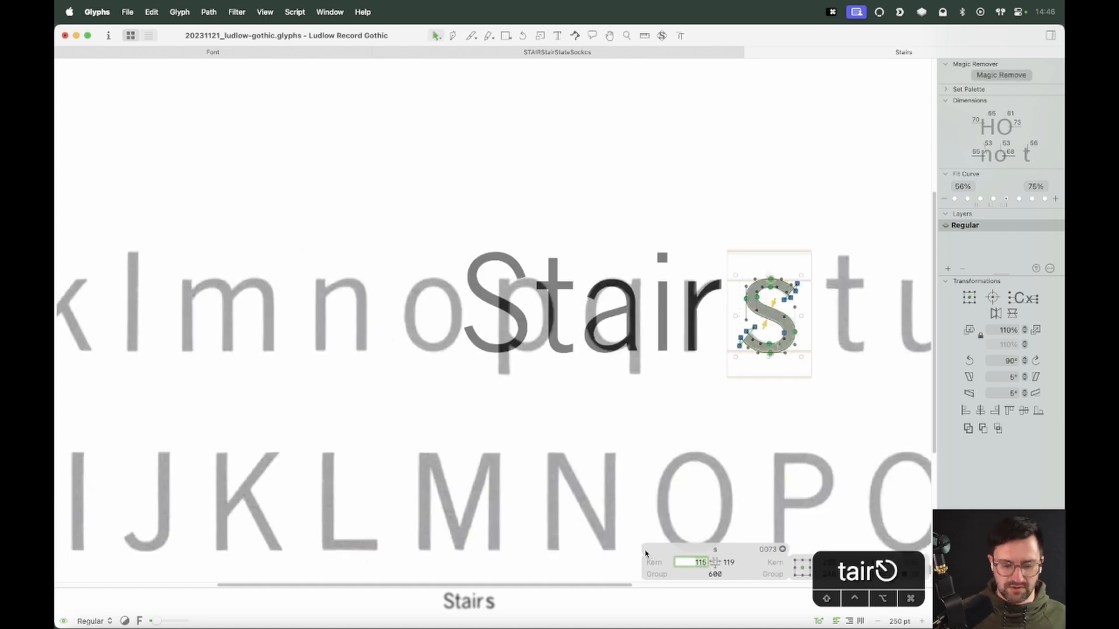
pyautogui.write('o')
pyautogui.press('Tab')
pyautogui.write('o')
pyautogui.press('Return')
# Tweak the upper-left handle and nudge the left node right and right bowl nodes left to narrow the s
pyautogui.press('space')
pyautogui.moveTo(690, 270); pyautogui.dragTo(459, 285)
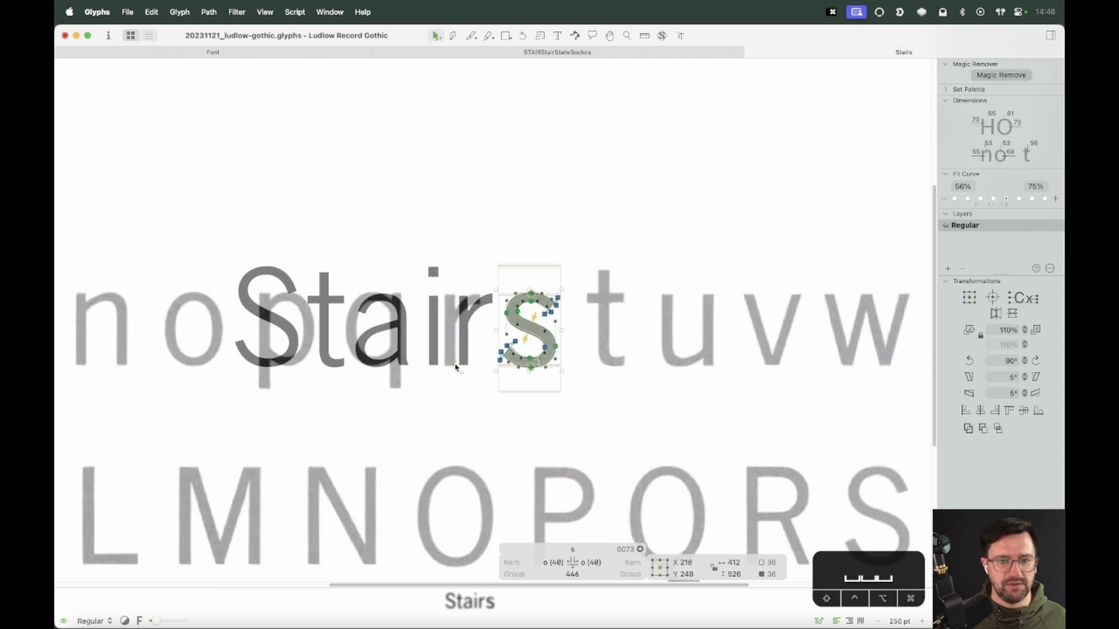
pyautogui.press('z')
pyautogui.moveTo(599, 222); pyautogui.dragTo(313, 447)
pyautogui.press('v')
pyautogui.press('space')
pyautogui.moveTo(778, 235); pyautogui.dragTo(584, 267)
pyautogui.press('z')
pyautogui.moveTo(600, 164); pyautogui.dragTo(243, 457)
pyautogui.press('v')
pyautogui.click(569, 301)
pyautogui.press('space')
pyautogui.moveTo(520, 352); pyautogui.dragTo(476, 308)
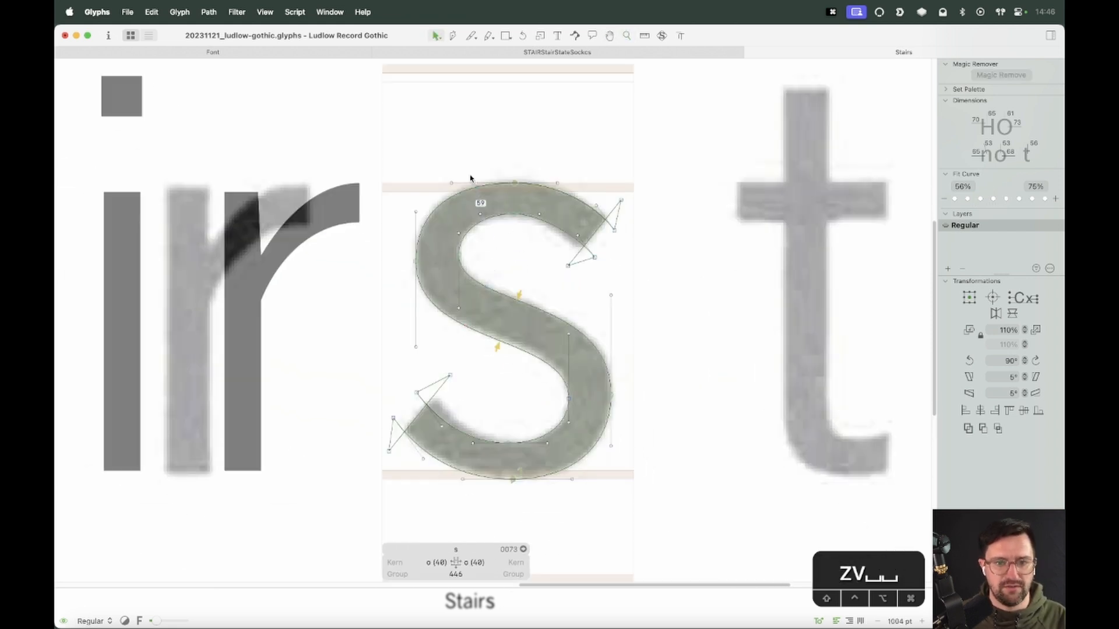
pyautogui.moveTo(432, 214); pyautogui.dragTo(432, 218)
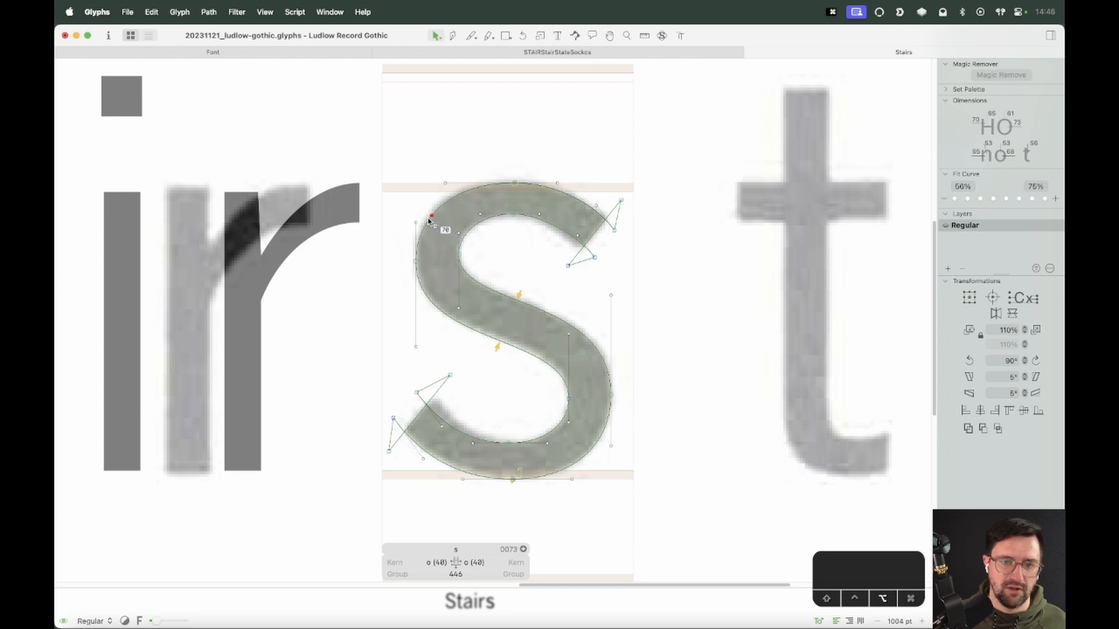
pyautogui.click(415, 261)
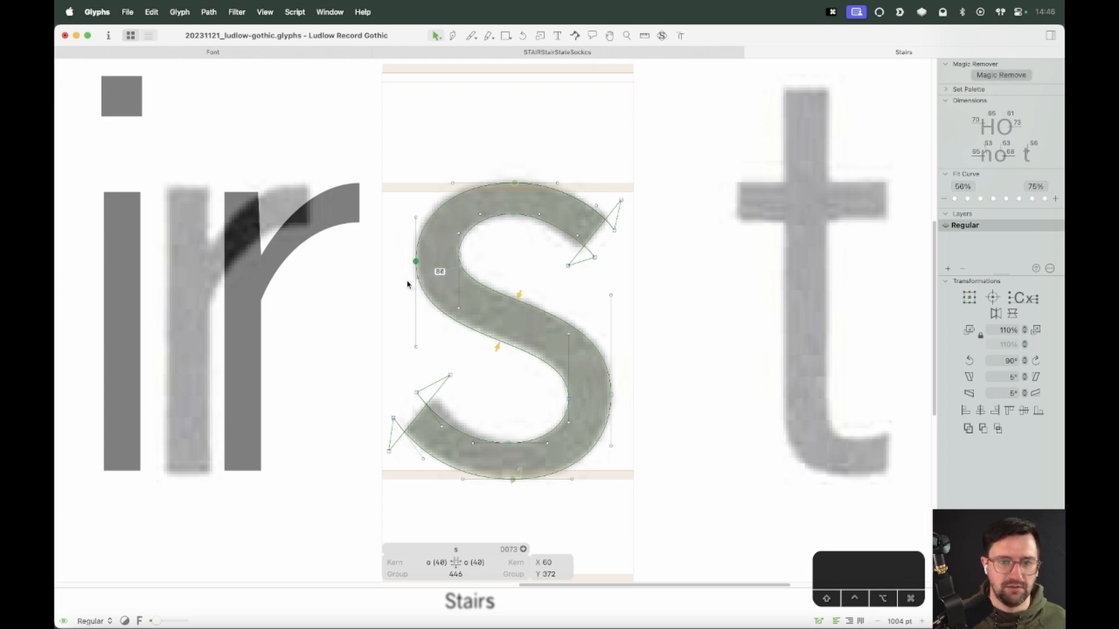
pyautogui.hotkey('shift', 'Right')
pyautogui.moveTo(631, 375); pyautogui.dragTo(600, 415)
pyautogui.hotkey('shift', 'Left')
pyautogui.click(655, 391)
pyautogui.press('space')
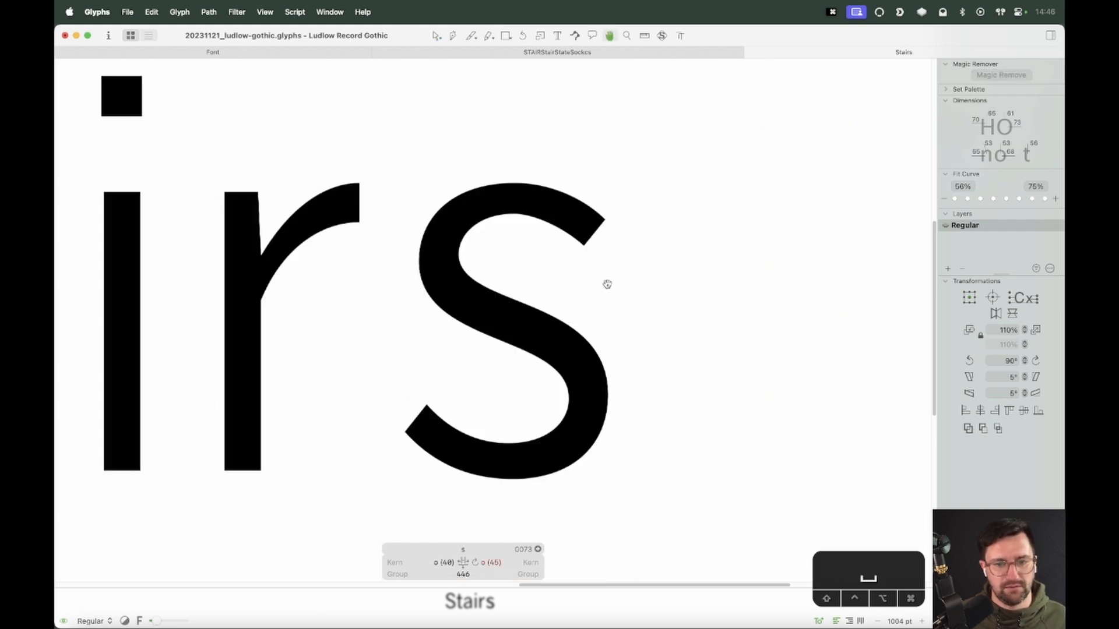
pyautogui.moveTo(156, 621); pyautogui.dragTo(123, 622)
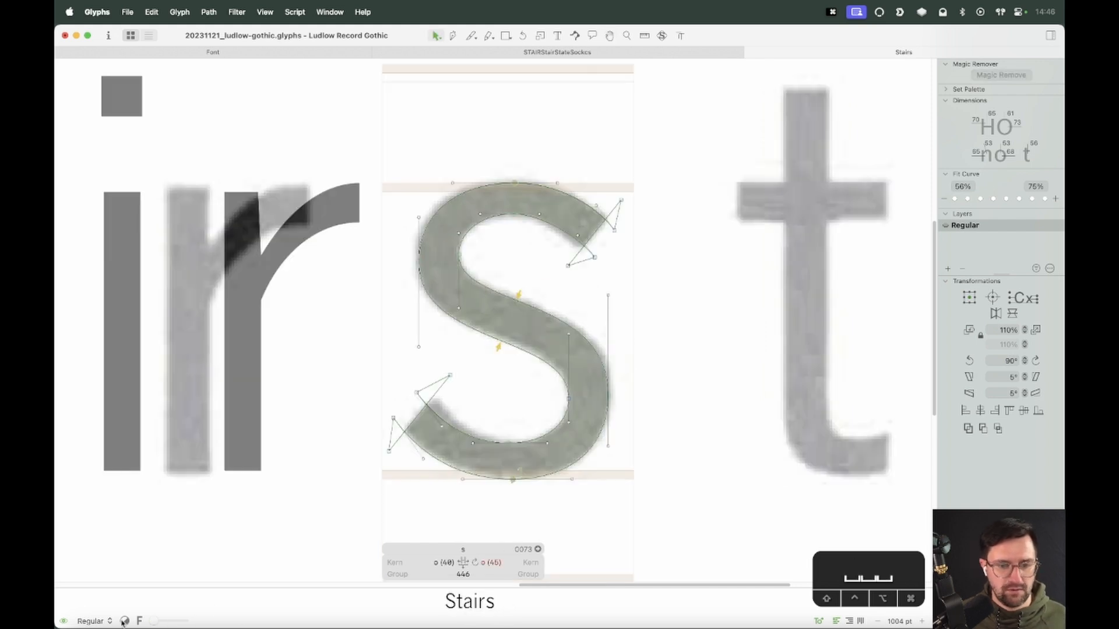
pyautogui.moveTo(493, 586); pyautogui.dragTo(489, 574)
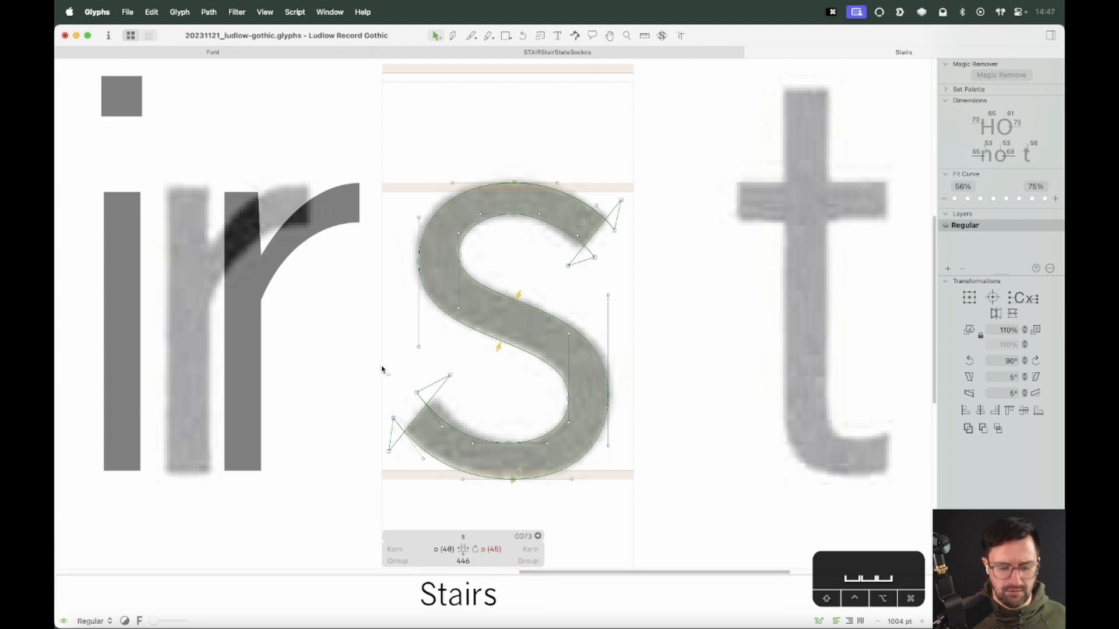
pyautogui.press('alt+super+m')
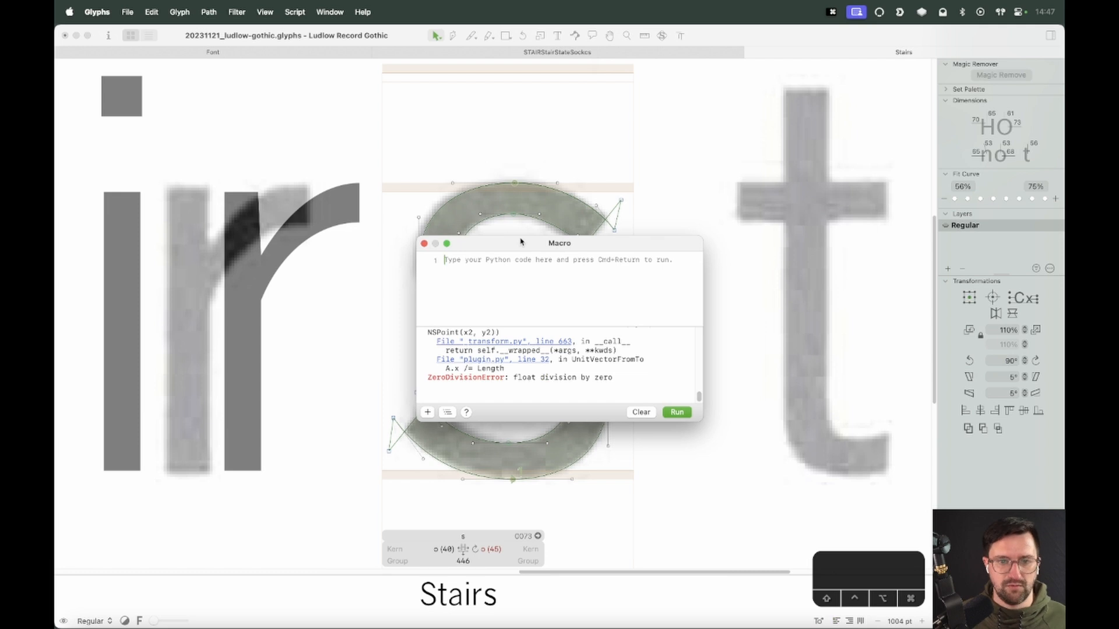
pyautogui.click(424, 243)
pyautogui.press('ctrl+super+m')
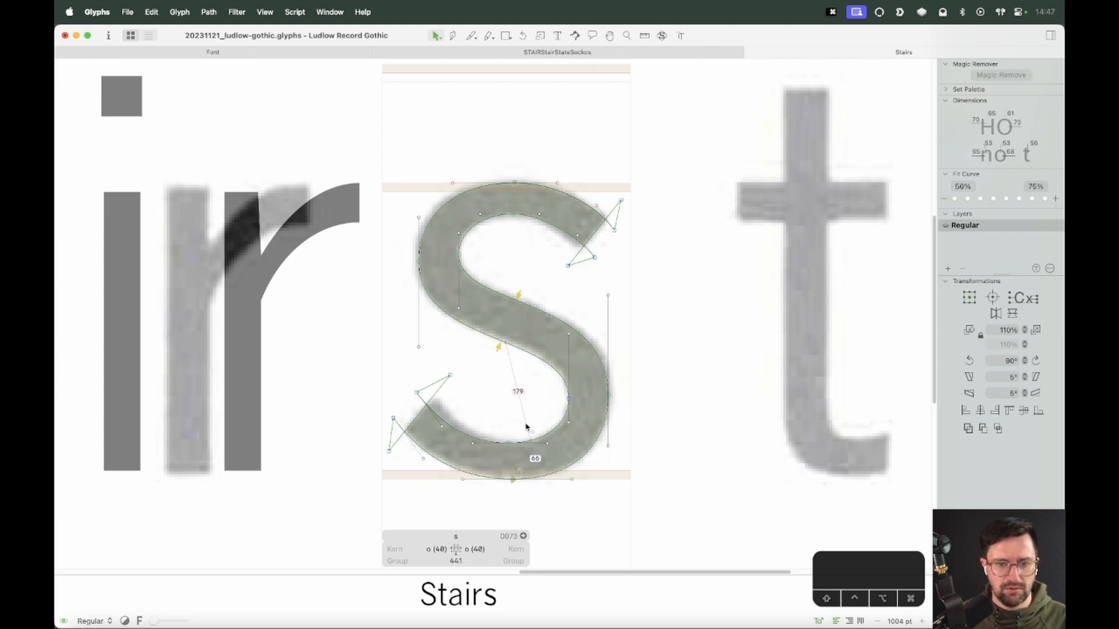
# Lower the bottom curve's nodes and raise the top curve's nodes to fit the scan's height
pyautogui.moveTo(581, 411); pyautogui.dragTo(432, 455)
pyautogui.hotkey('shift', 'Down')
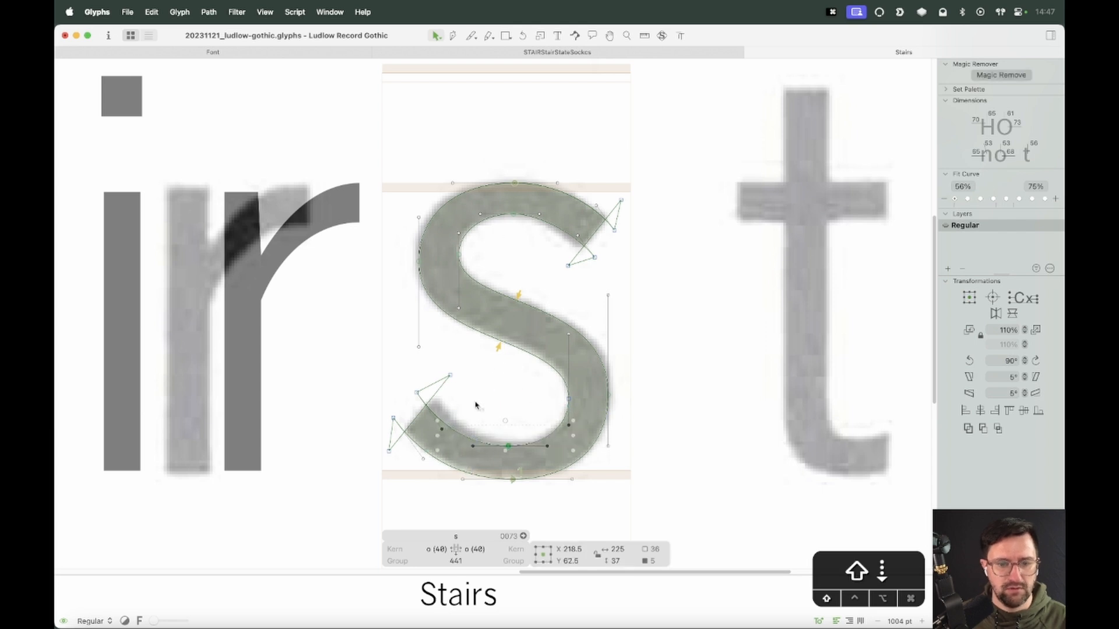
pyautogui.moveTo(455, 203); pyautogui.dragTo(621, 302)
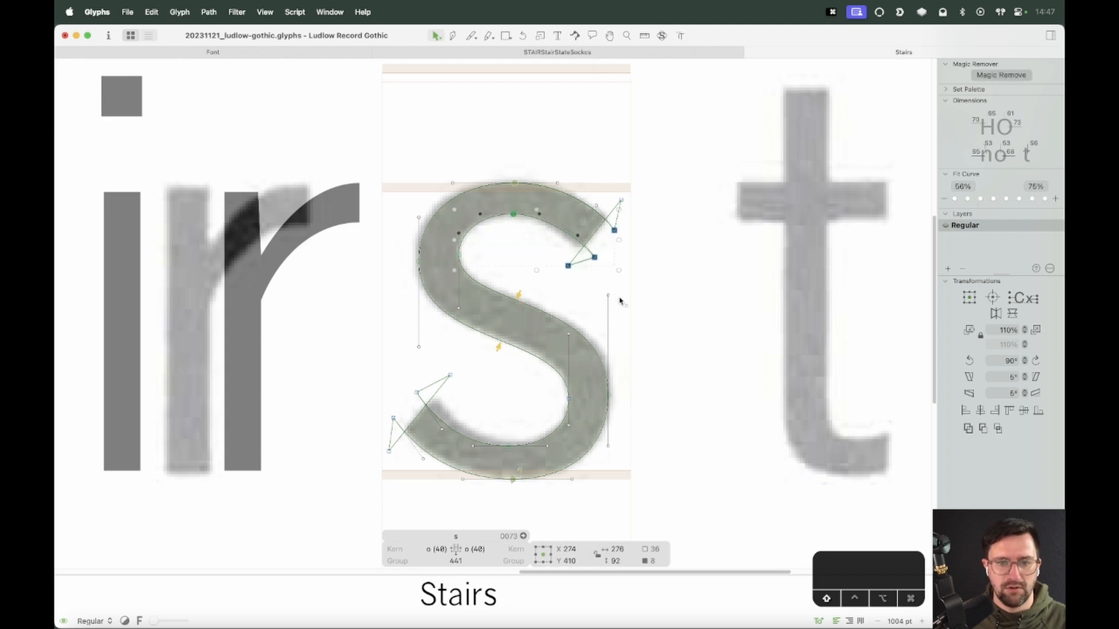
pyautogui.keyDown('shift'); pyautogui.click(614, 230); pyautogui.keyUp('shift')
pyautogui.hotkey('shift', 'Up')
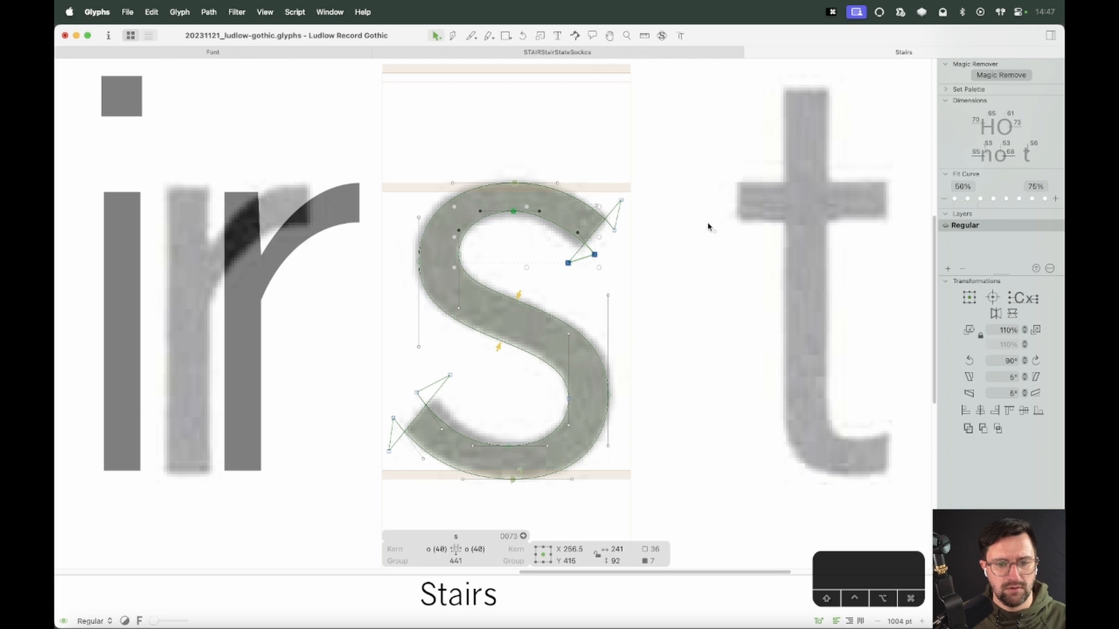
pyautogui.press('Down')
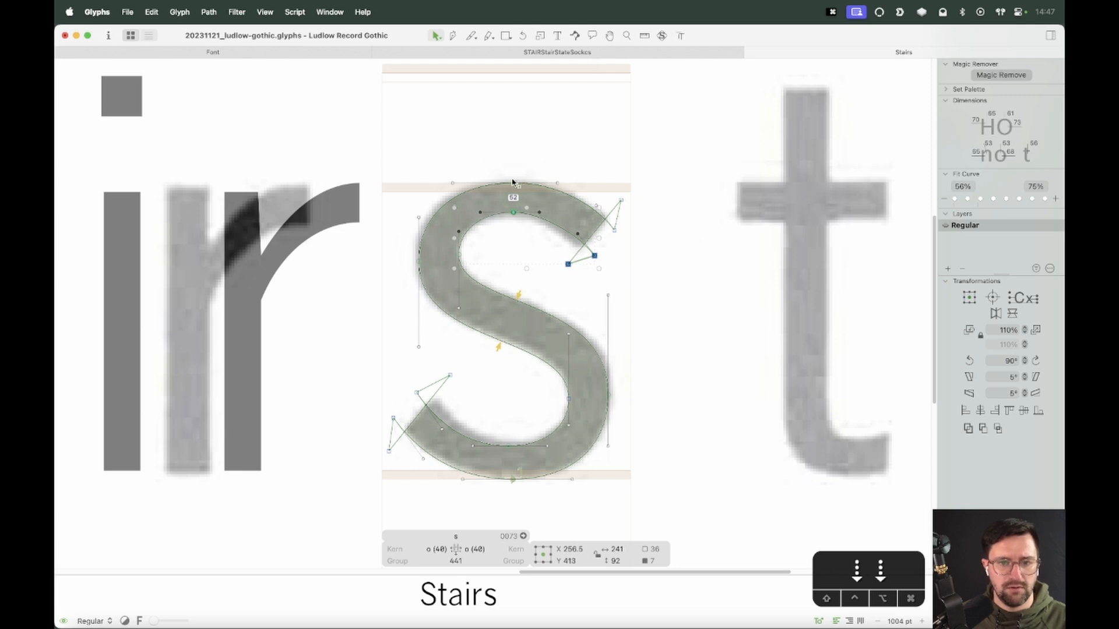
pyautogui.press('Down')
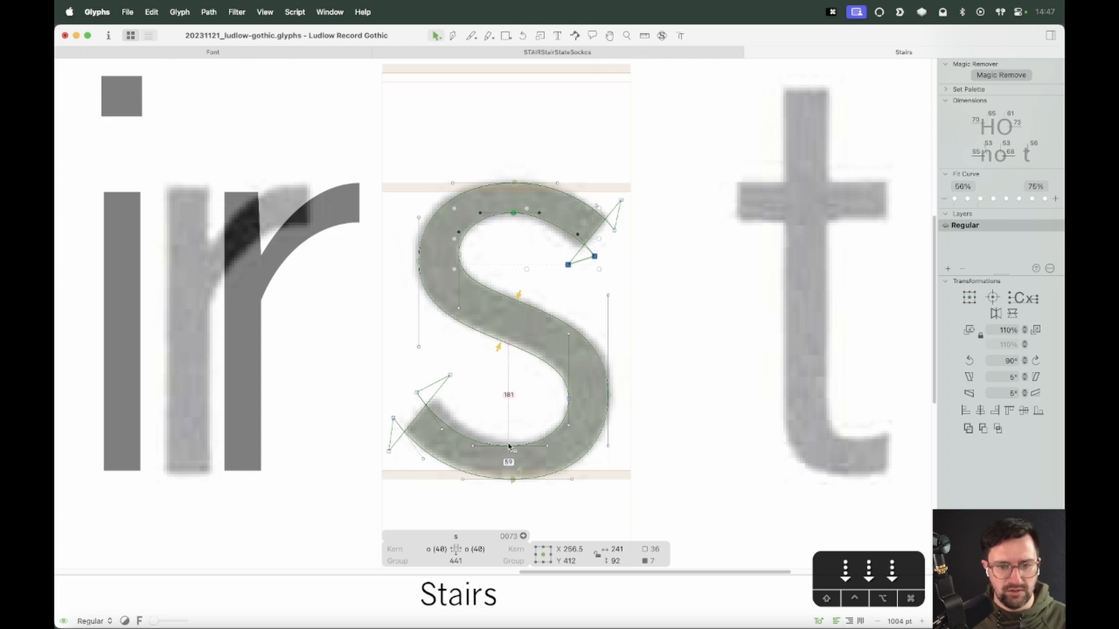
# Nudge the bottom curve's nodes down slightly further and preview the s
pyautogui.moveTo(401, 362); pyautogui.dragTo(582, 452)
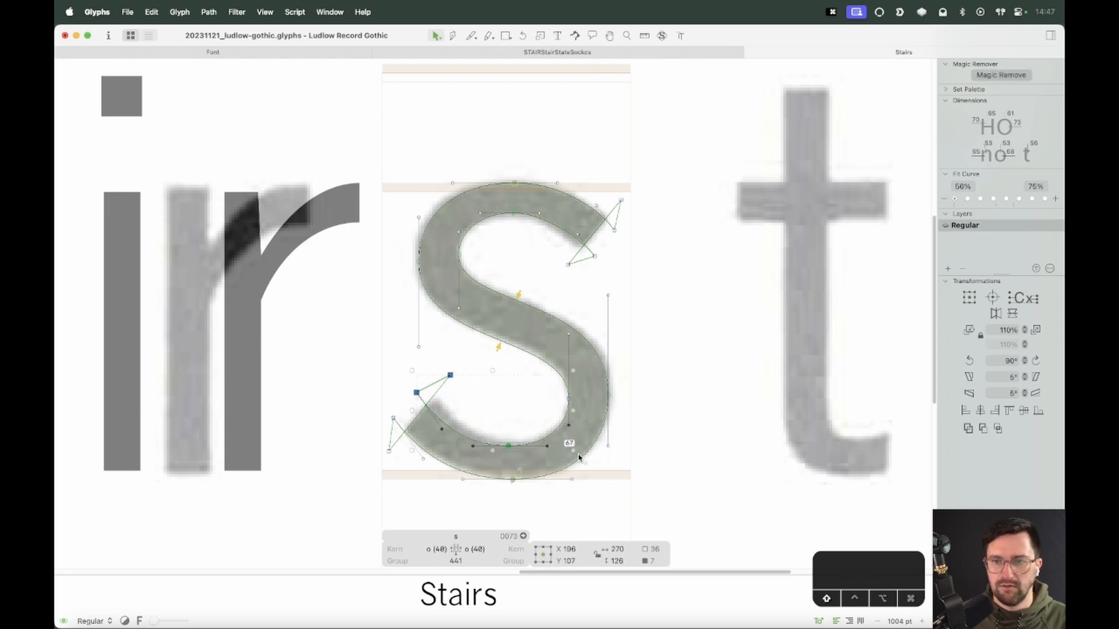
pyautogui.press('Down')
pyautogui.press('Down')
pyautogui.press('Down')
pyautogui.press('Down')
pyautogui.press('Down')
pyautogui.press('Down')
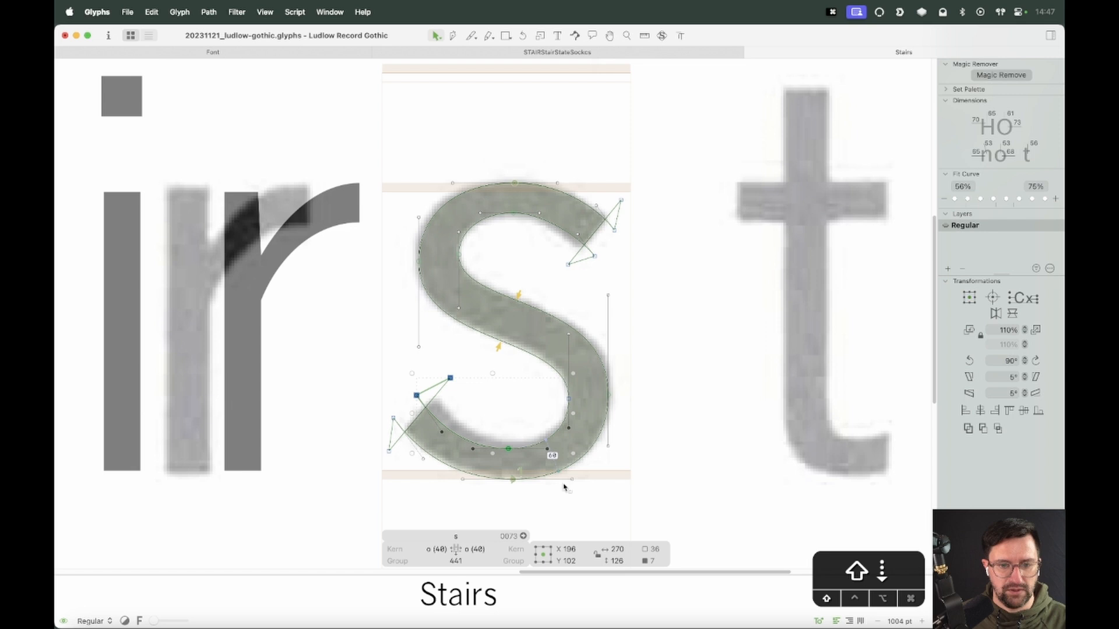
pyautogui.click(513, 479)
pyautogui.press('space')
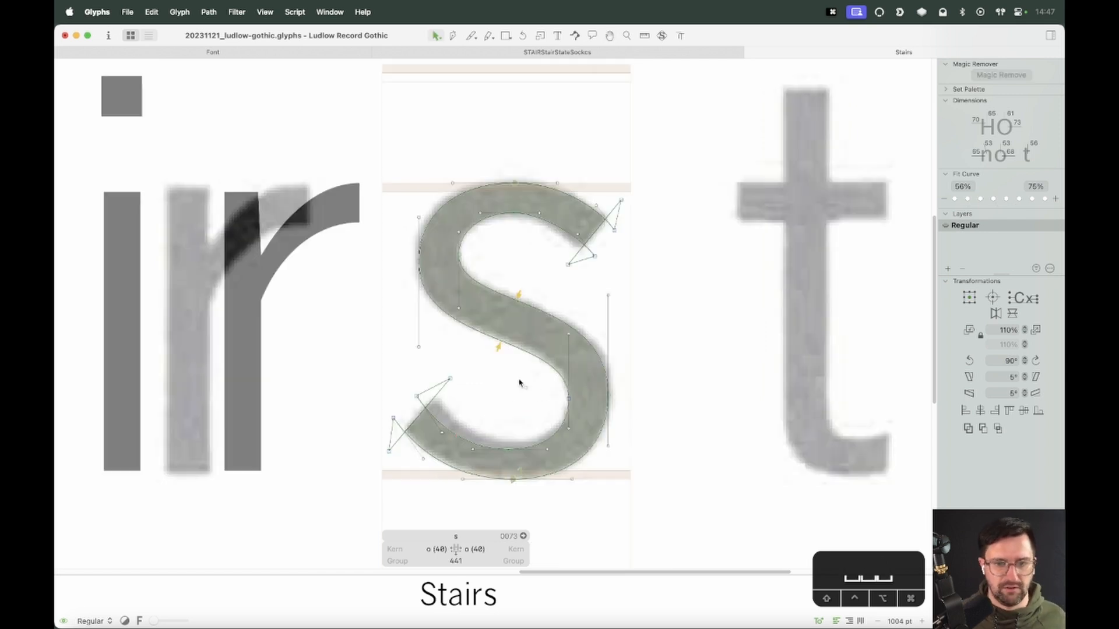
# Nudge the spine's left and right handle pairs to smooth the diagonal, previewing the result
pyautogui.moveTo(474, 292); pyautogui.dragTo(399, 368)
pyautogui.hotkey('shift', 'Down')
pyautogui.hotkey('shift', 'Down')
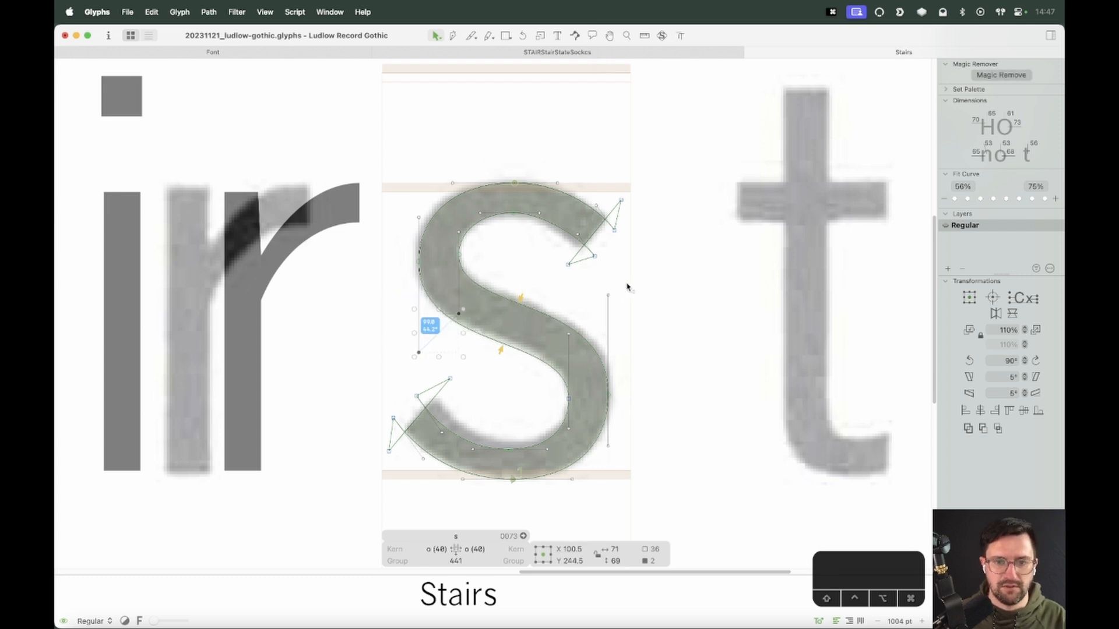
pyautogui.moveTo(626, 285); pyautogui.dragTo(563, 356)
pyautogui.hotkey('shift', 'Up')
pyautogui.press('space')
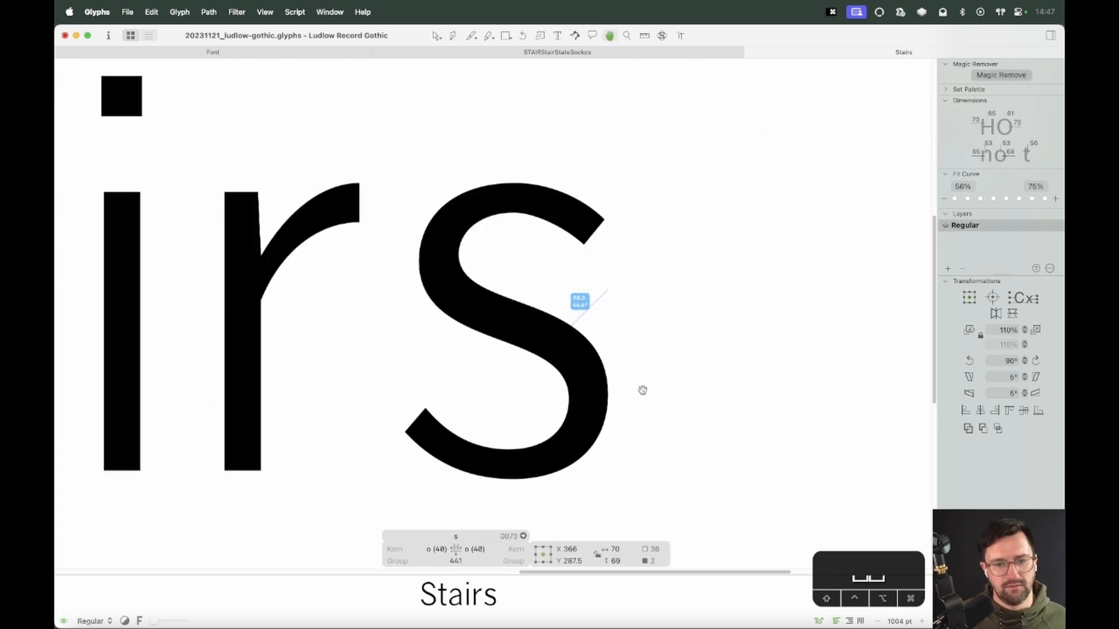
pyautogui.press('Tab')
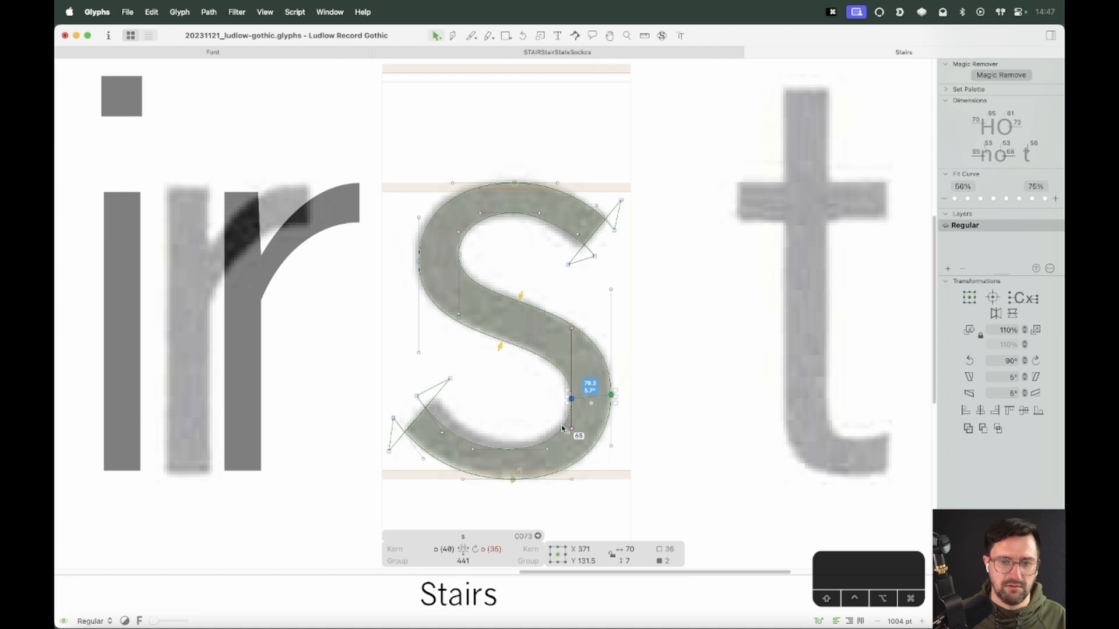
pyautogui.press('space')
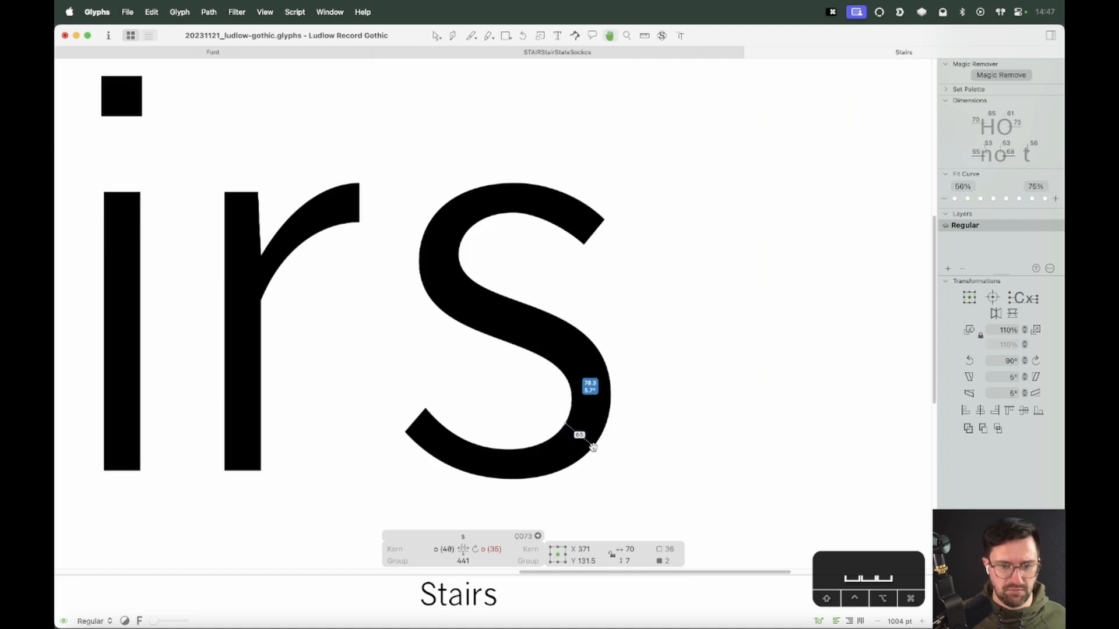
# Zoom into the top of the s and nudge the top inner curve's node left
pyautogui.hotkey('shift', 'Tab')
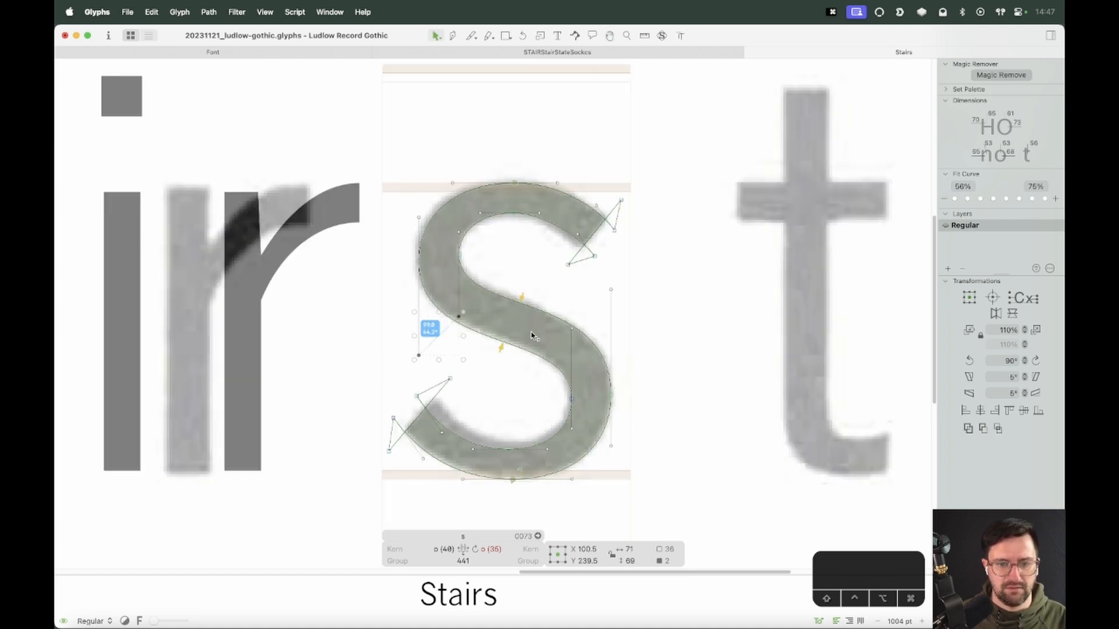
pyautogui.click(504, 395)
pyautogui.press('space')
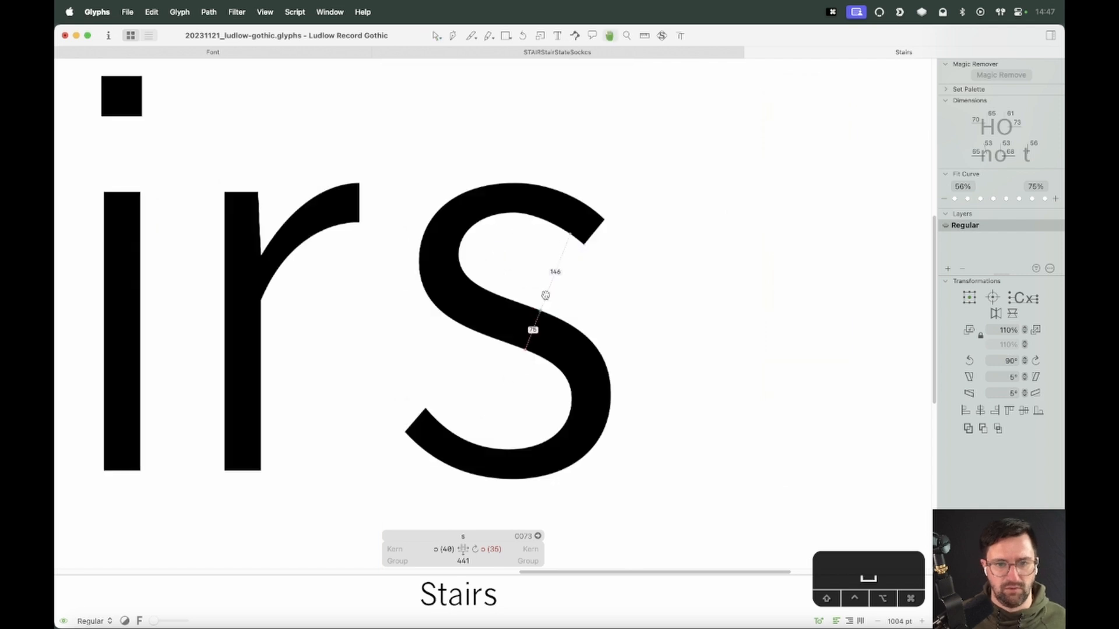
pyautogui.press('z')
pyautogui.moveTo(607, 170); pyautogui.dragTo(343, 417)
pyautogui.press('v')
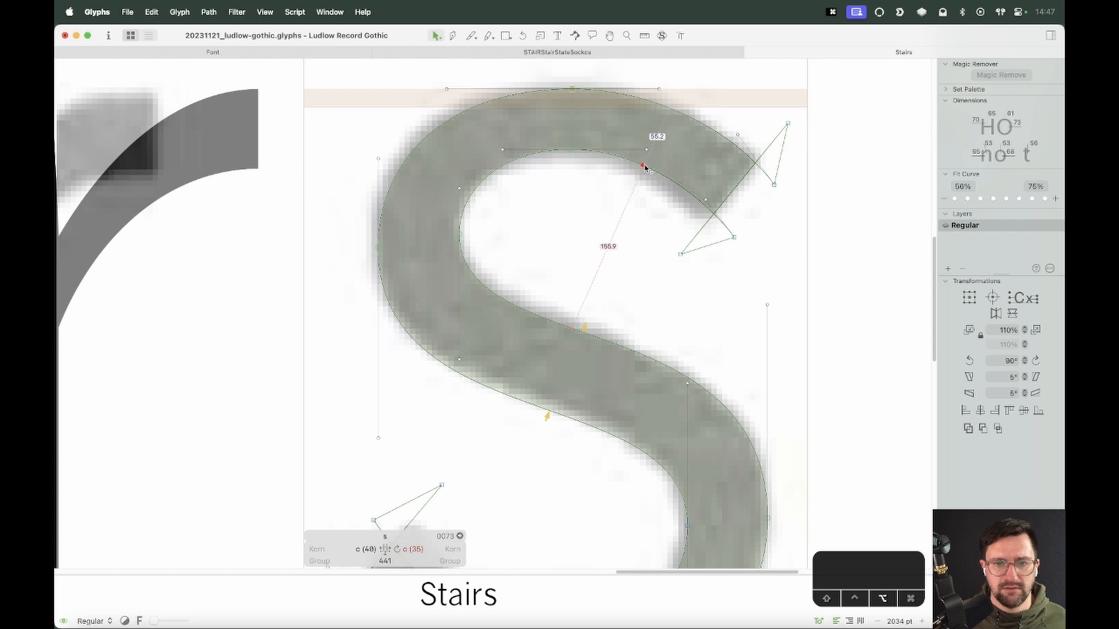
pyautogui.press('space')
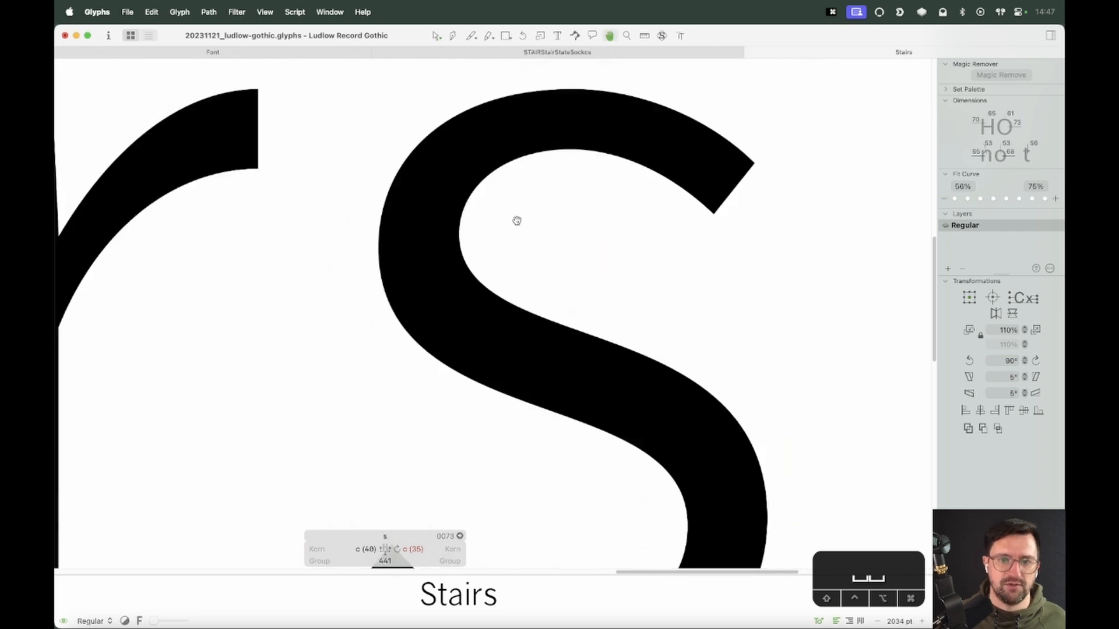
pyautogui.click(573, 149)
pyautogui.hotkey('alt', 'shift', 'Left')
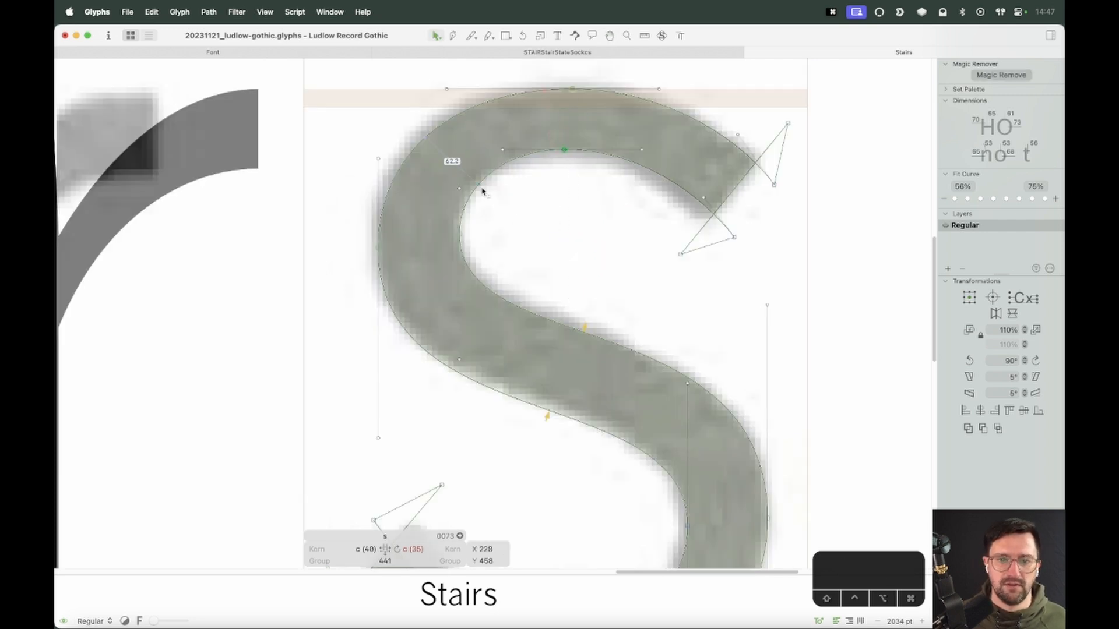
# Preview the s, then switch on the reference outline overlay to compare the shape with the scan
pyautogui.press('space')
pyautogui.click(478, 184)
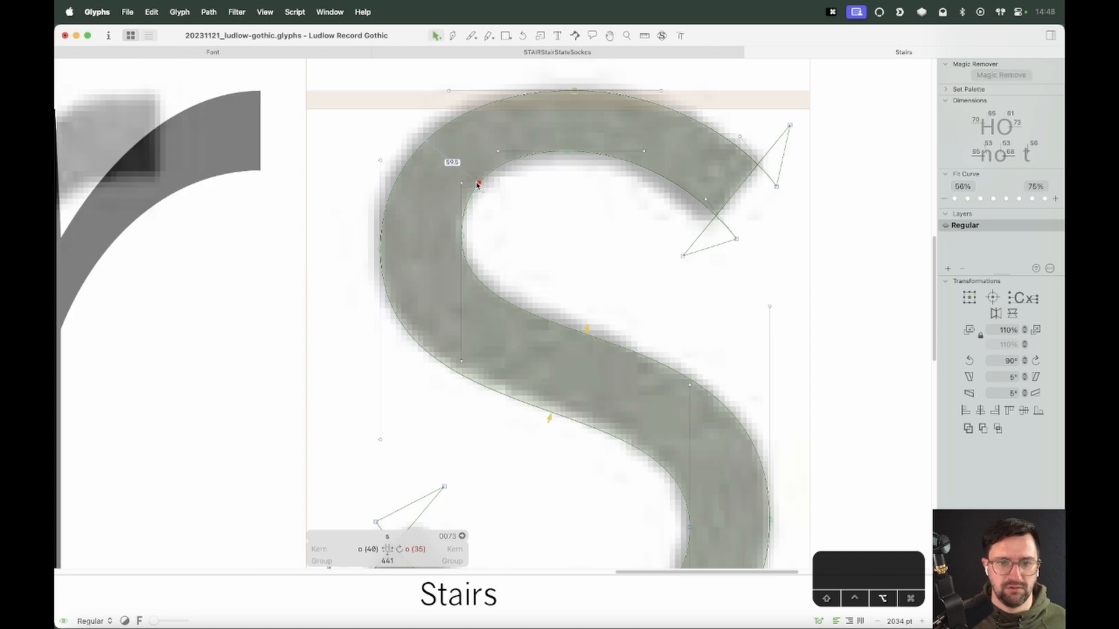
pyautogui.press('space')
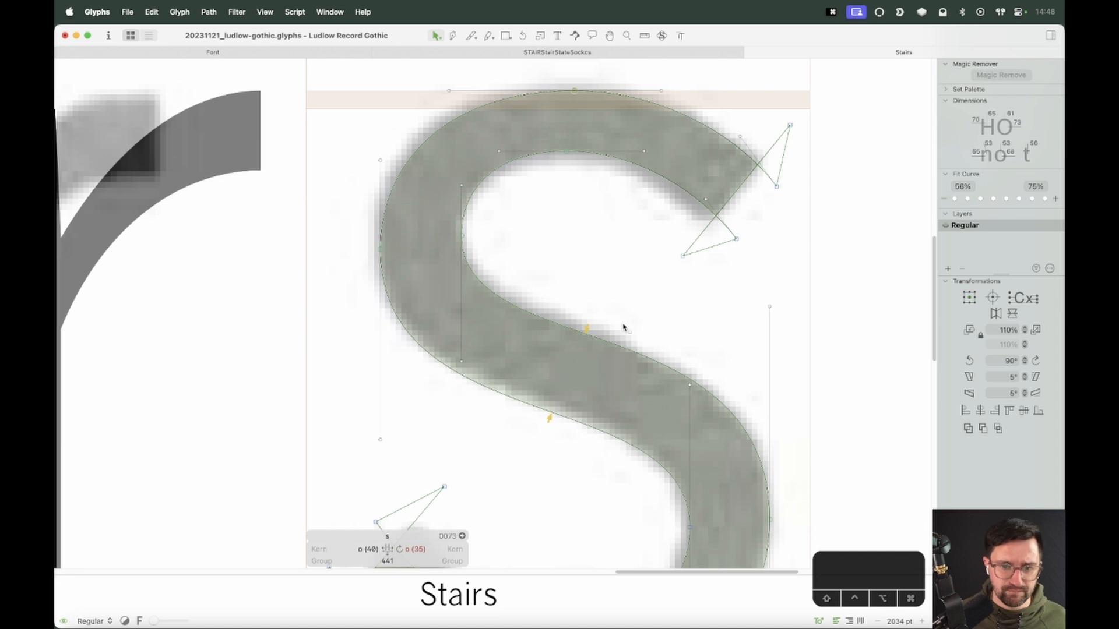
pyautogui.press('space')
pyautogui.moveTo(713, 344); pyautogui.dragTo(676, 205)
pyautogui.press('super+minus')
pyautogui.press('super+minus')
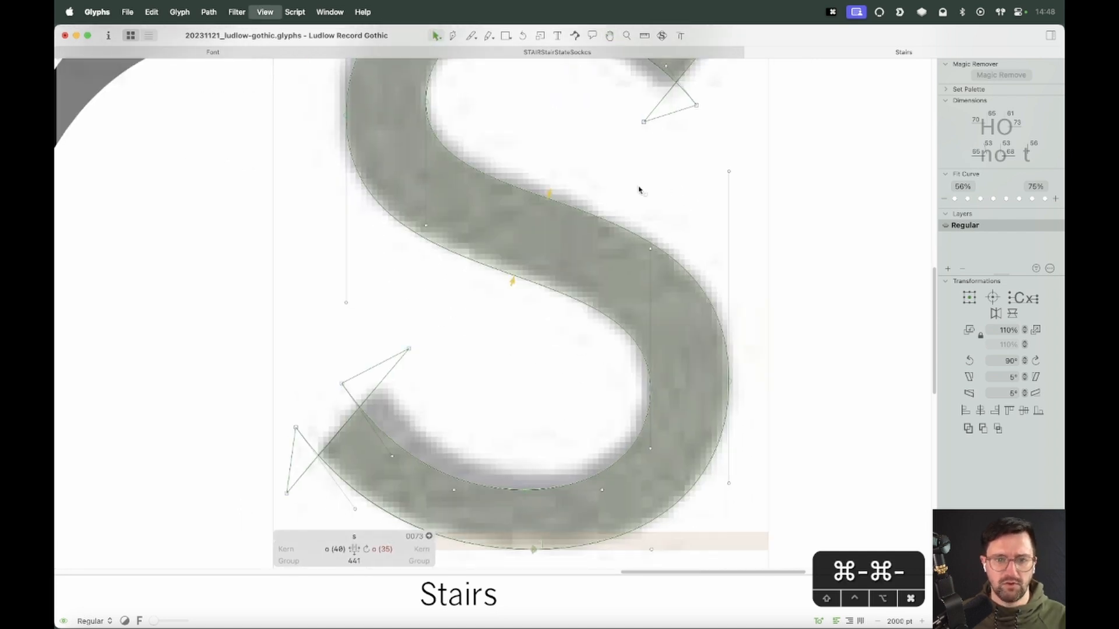
pyautogui.press('ctrl+super+m')
pyautogui.press('super+minus')
pyautogui.press('super+minus')
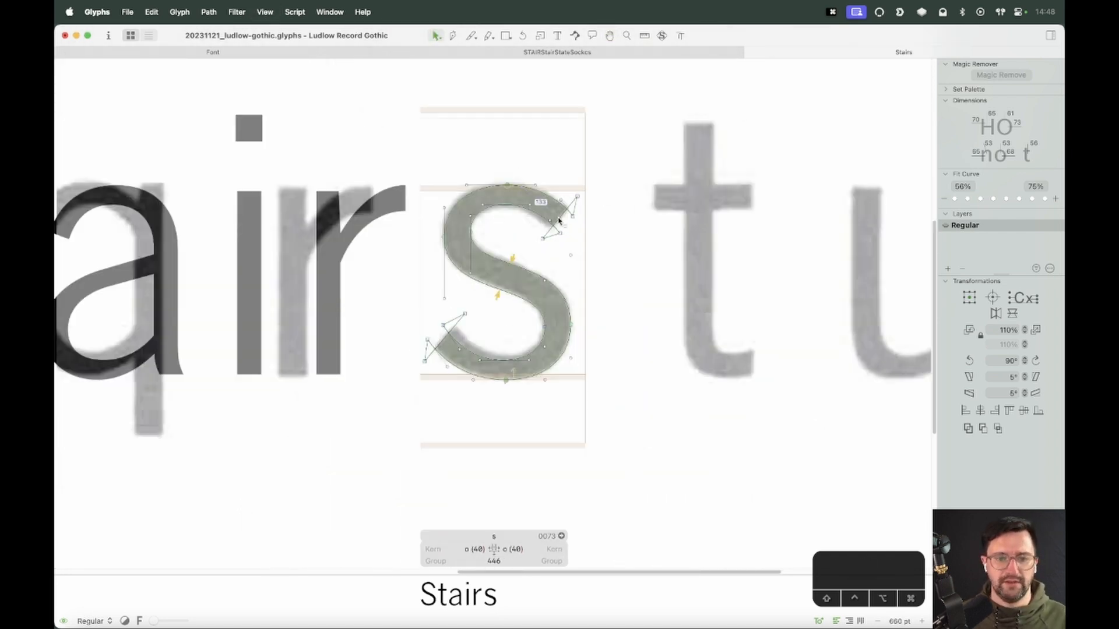
pyautogui.click(662, 35)
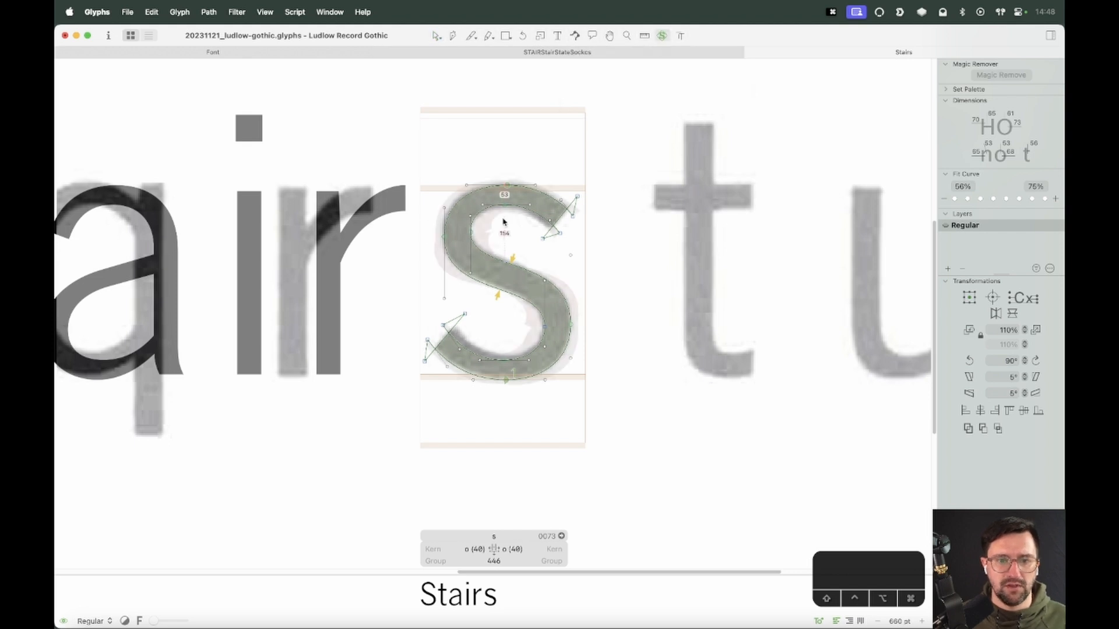
# Nudge the right bowl's inner node down three steps and slightly left
pyautogui.press('super+equal')
pyautogui.press('super+equal')
pyautogui.press('super+equal')
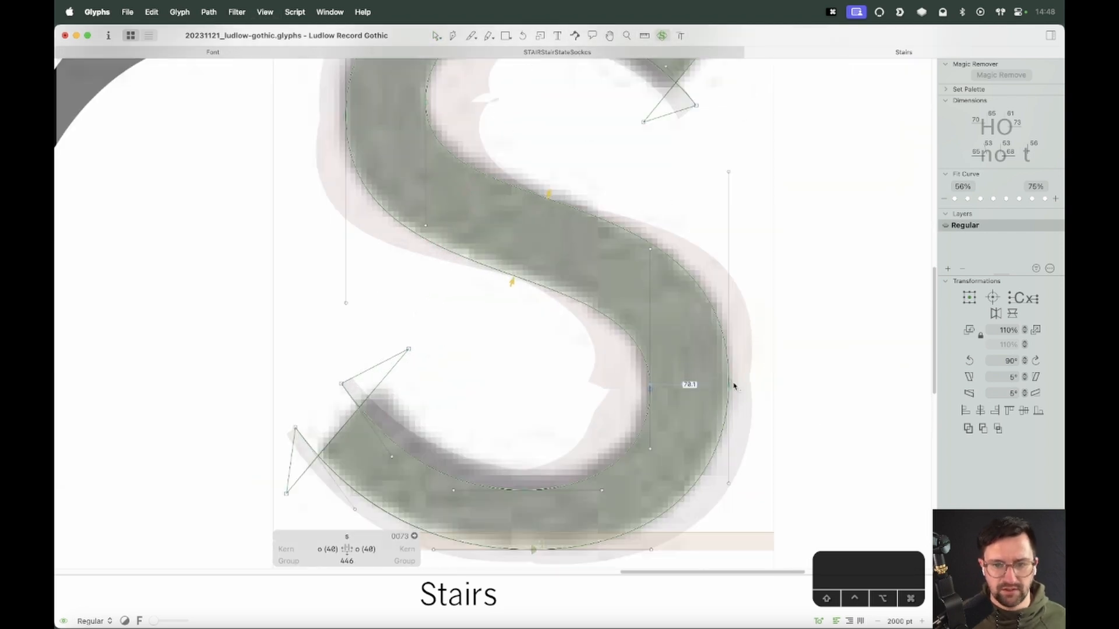
pyautogui.hotkey('alt', 'shift')
pyautogui.hotkey('alt', 'shift')
pyautogui.hotkey('alt', 'shift')
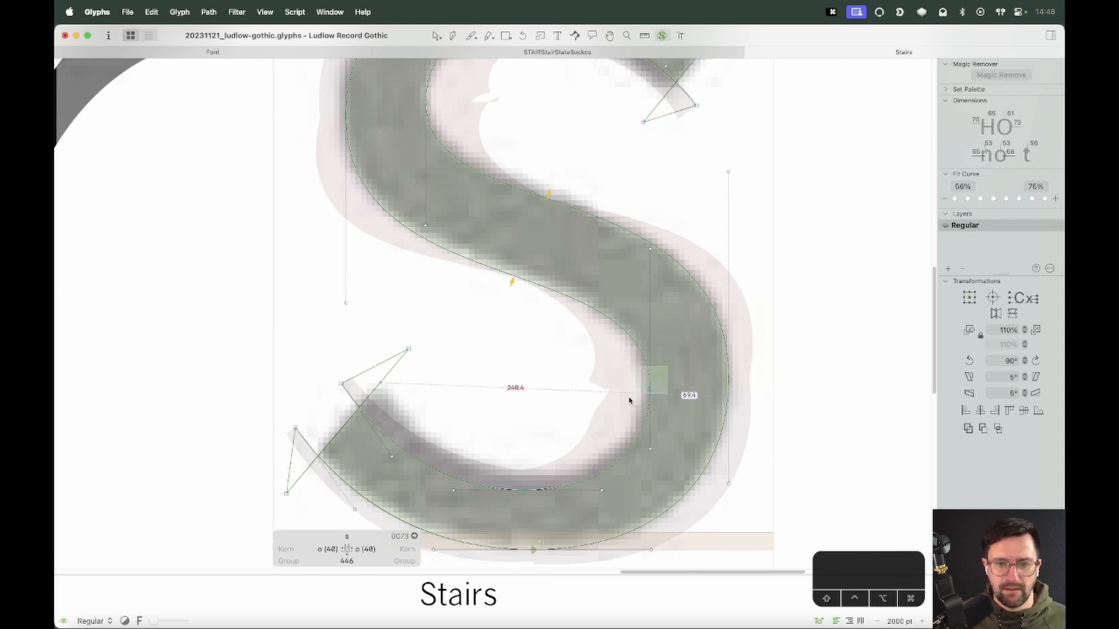
pyautogui.click(650, 389)
pyautogui.hotkey('alt', 'shift')
pyautogui.hotkey('alt', 'Down')
pyautogui.hotkey('alt', 'Down')
pyautogui.hotkey('alt', 'Down')
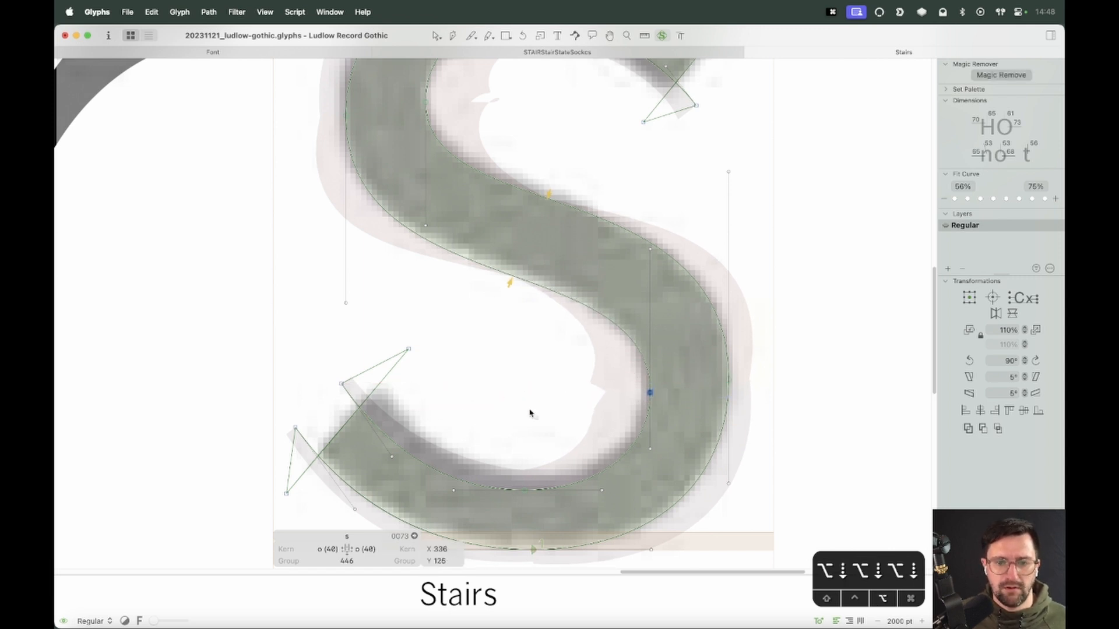
pyautogui.press('space')
pyautogui.moveTo(551, 519); pyautogui.dragTo(519, 515)
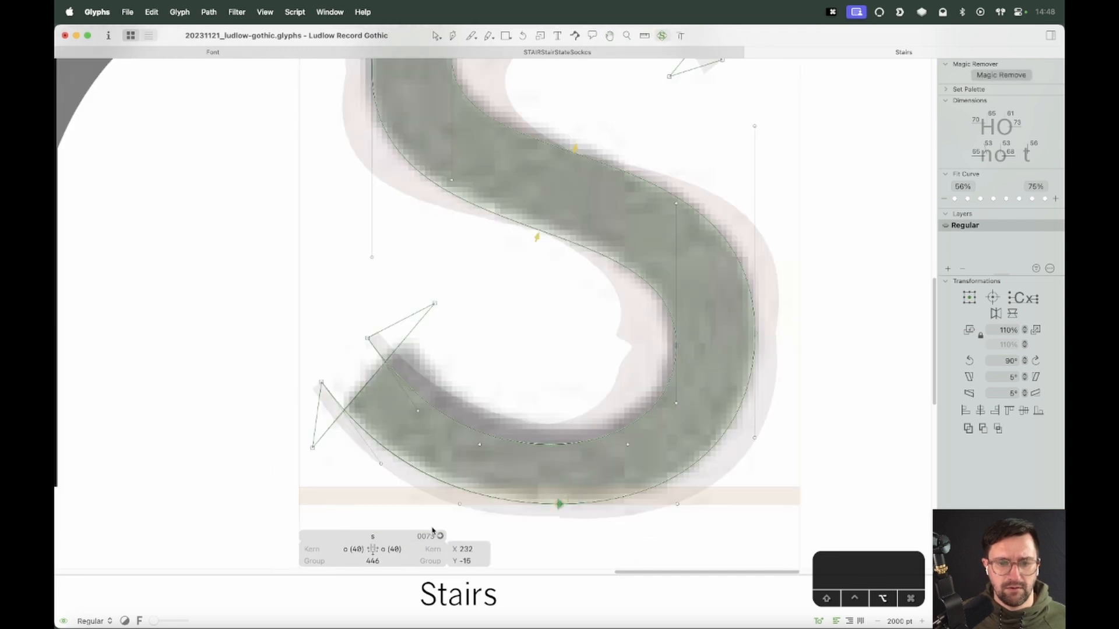
pyautogui.hotkey('alt', 'shift', 'Left')
pyautogui.hotkey('alt', 'Right')
# Select the upper-left inner node and nudge it down slightly
pyautogui.press('space')
pyautogui.moveTo(397, 67); pyautogui.dragTo(336, 312)
pyautogui.moveTo(489, 248); pyautogui.dragTo(430, 286)
pyautogui.hotkey('alt', 'shift')
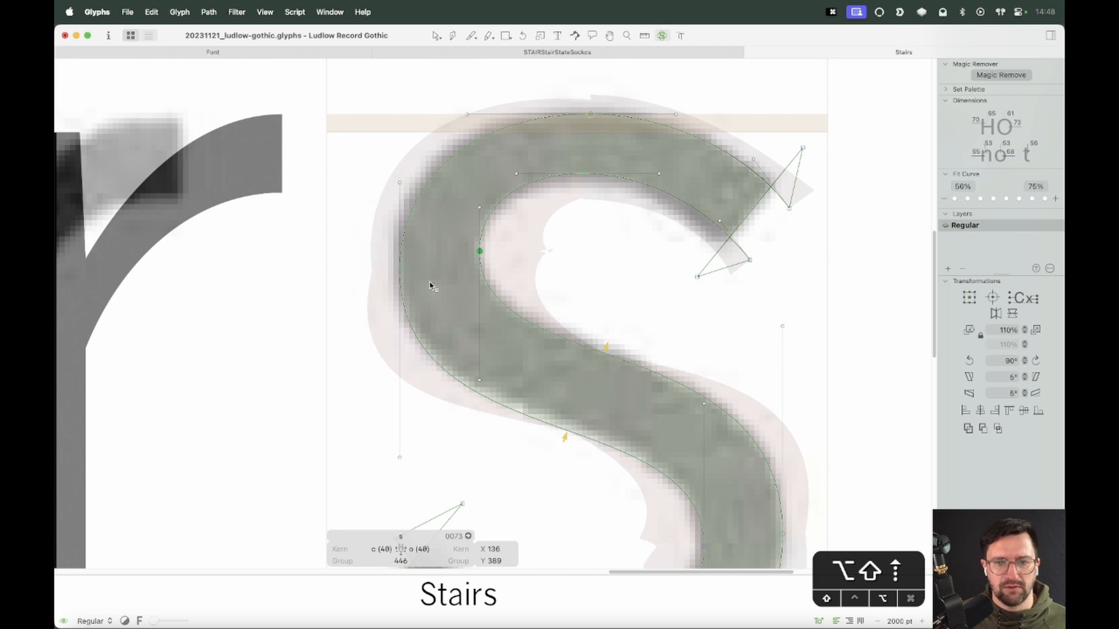
pyautogui.hotkey('alt', 'Down')
pyautogui.hotkey('alt', 'Down')
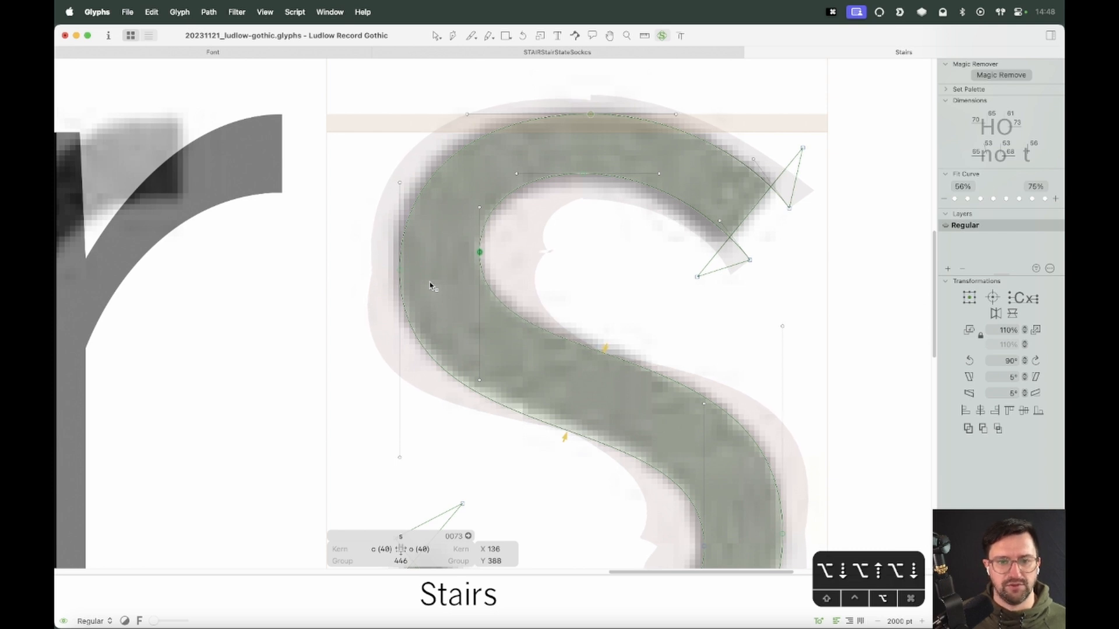
# Select the top outer node and shift it left, then deselect
pyautogui.press('space')
pyautogui.moveTo(605, 93); pyautogui.dragTo(524, 151)
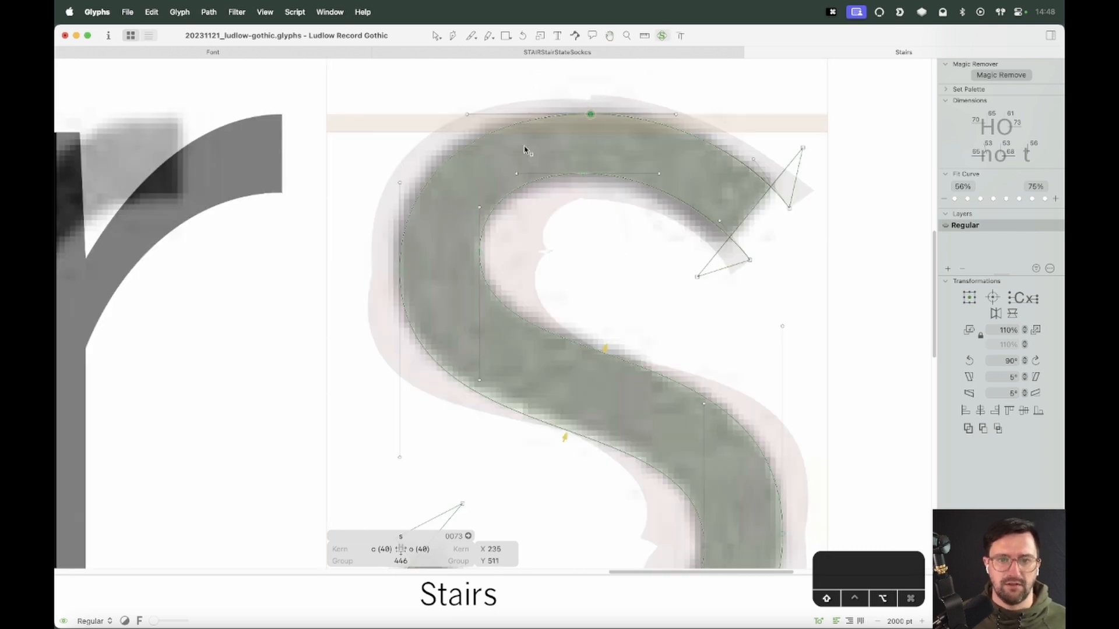
pyautogui.hotkey('alt', 'shift', 'Left')
pyautogui.hotkey('alt', 'Left')
pyautogui.hotkey('alt', 'Left')
pyautogui.press('v')
pyautogui.click(750, 333)
# Zoom out and preview the s within the word Stairs
pyautogui.press('super+minus')
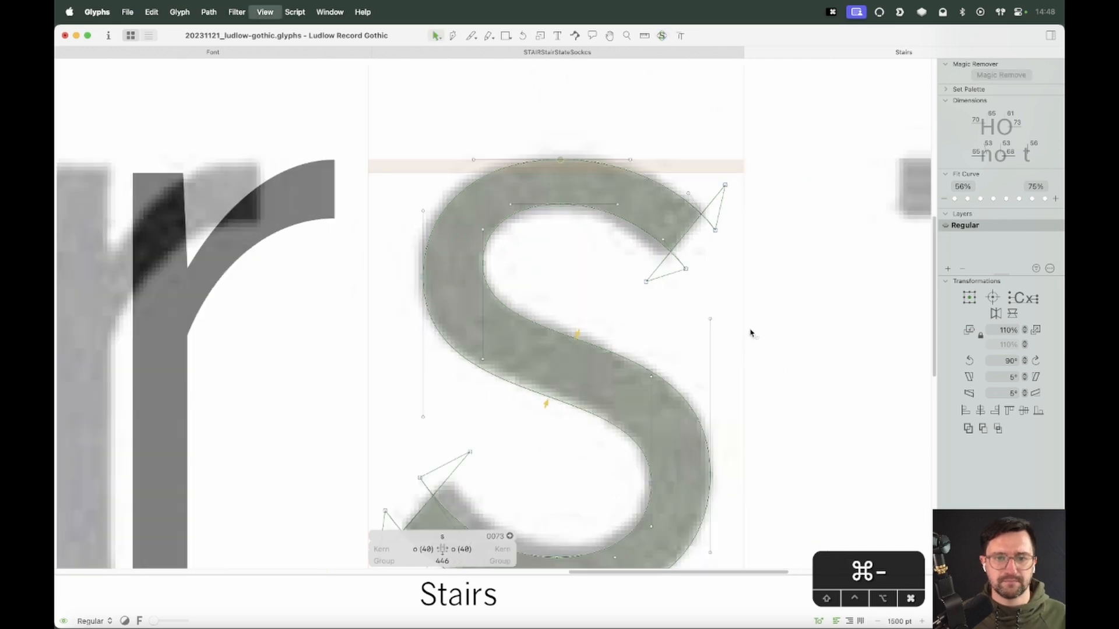
pyautogui.press('super+minus')
pyautogui.press('super+minus')
pyautogui.press('space')
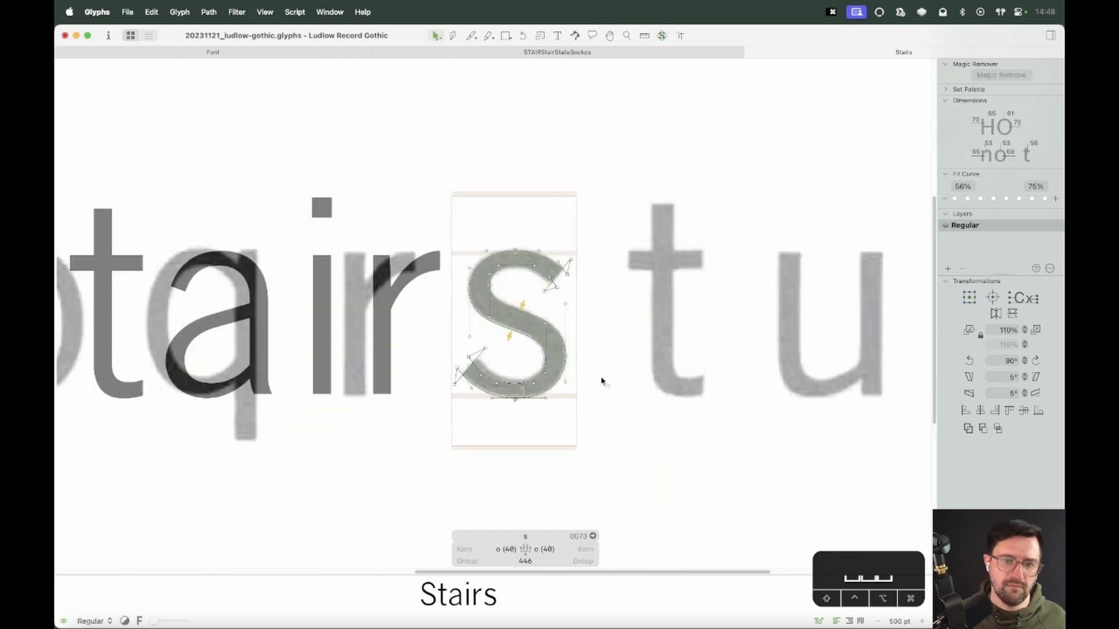
pyautogui.press('space')
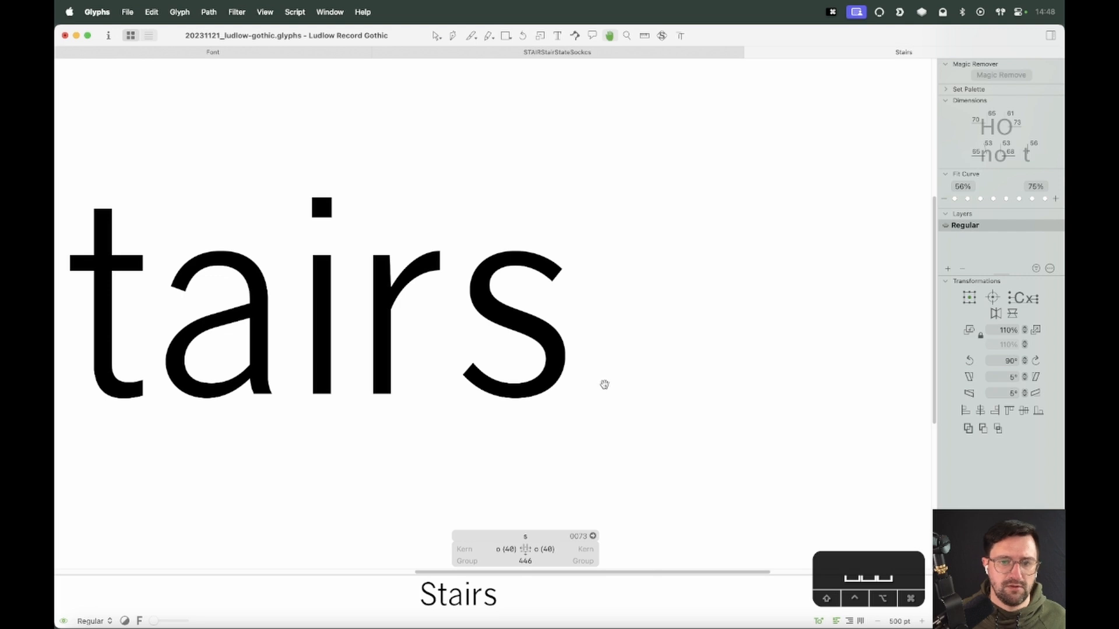
pyautogui.press('space')
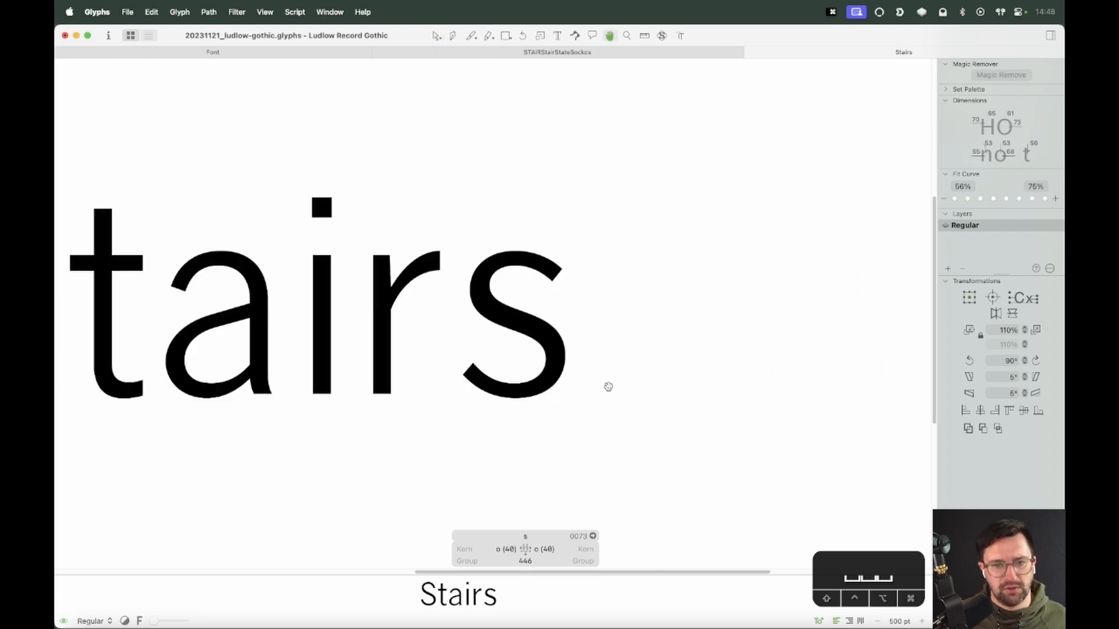
# Zoom into the lower bowl, select the right bowl's inner node and nudge it up and back down
pyautogui.press('z')
pyautogui.moveTo(594, 381); pyautogui.dragTo(421, 419)
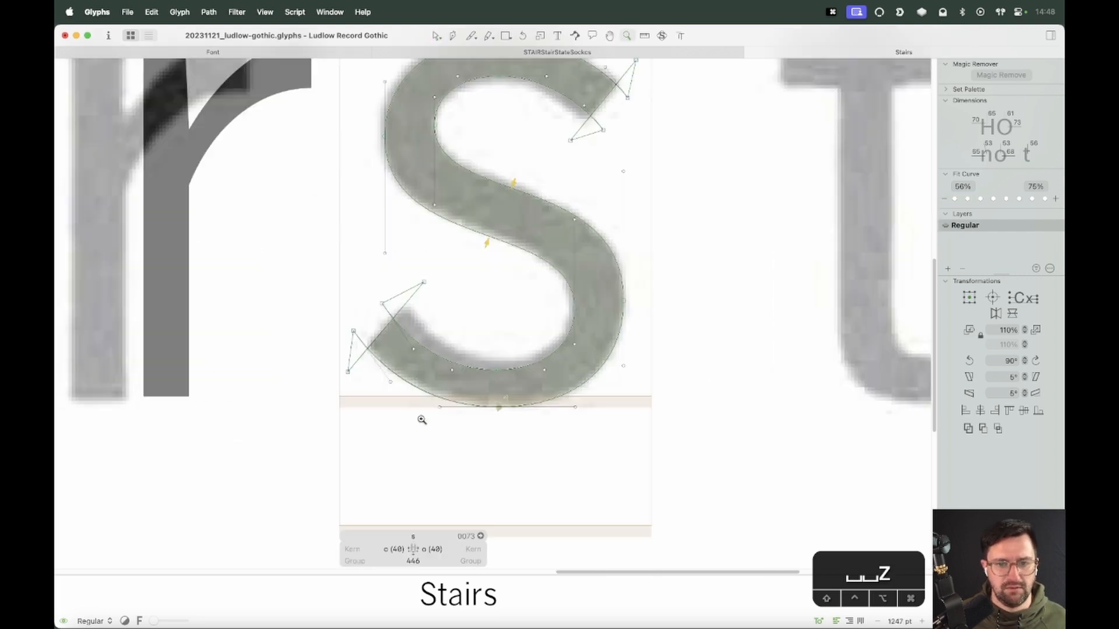
pyautogui.press('v')
pyautogui.press('space')
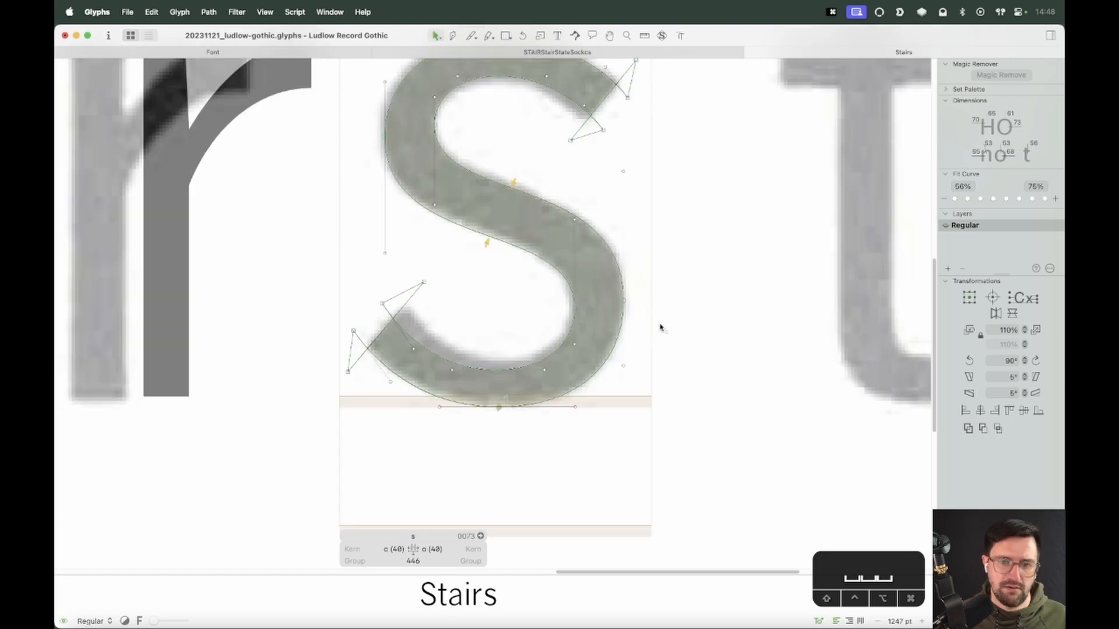
pyautogui.moveTo(551, 323); pyautogui.dragTo(622, 396)
pyautogui.press('space')
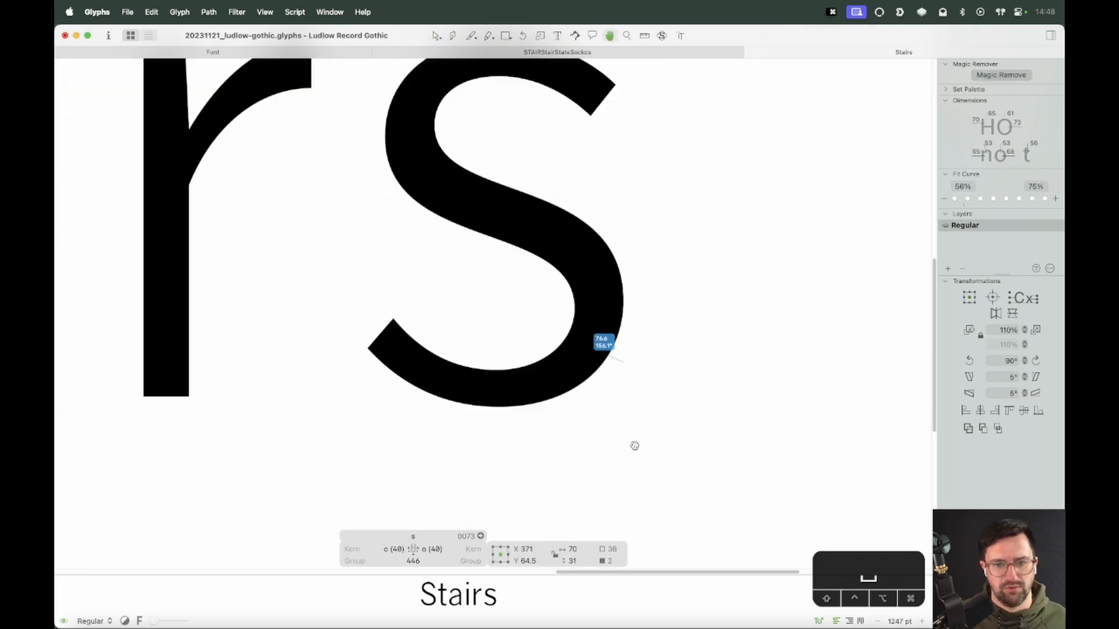
pyautogui.hotkey('shift', 'space')
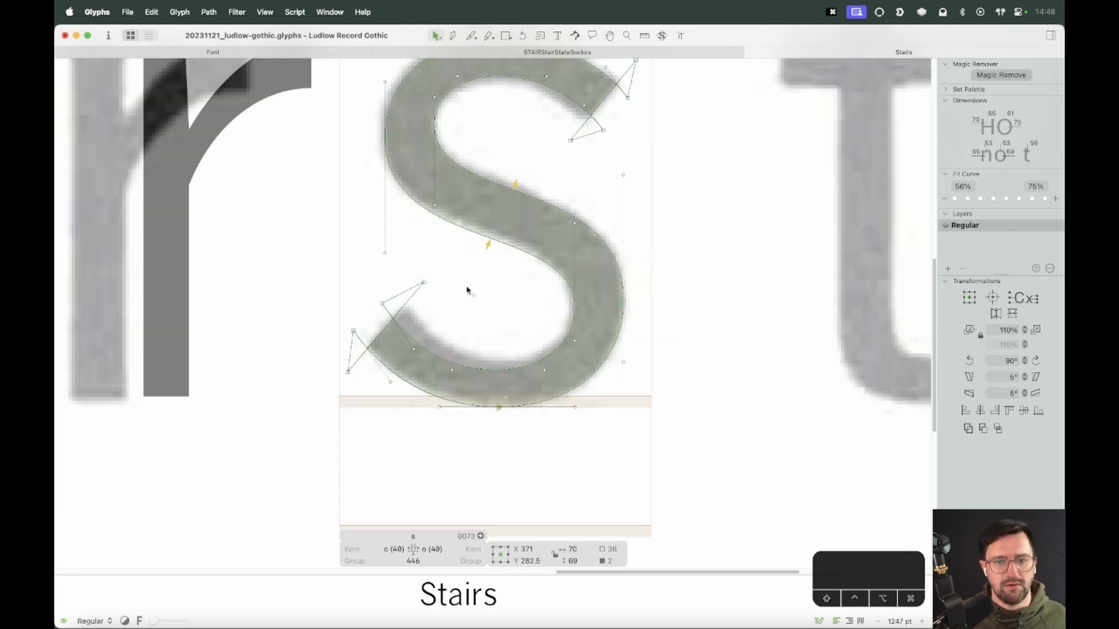
pyautogui.moveTo(528, 344); pyautogui.dragTo(594, 443)
pyautogui.hotkey('shift', 'space')
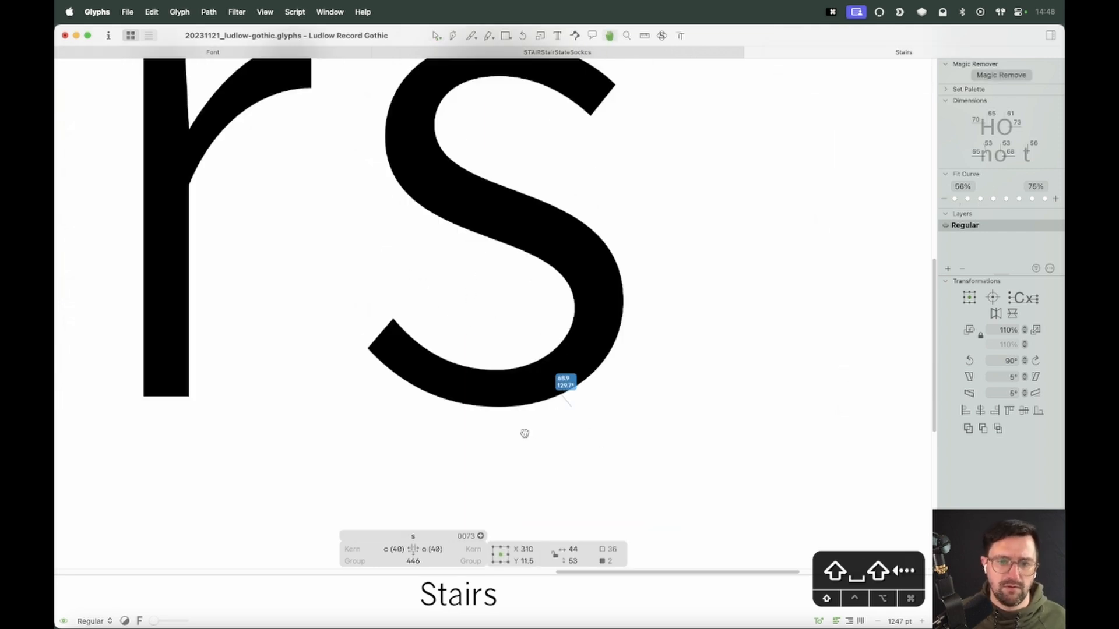
pyautogui.hotkey('alt', 'shift', 'space')
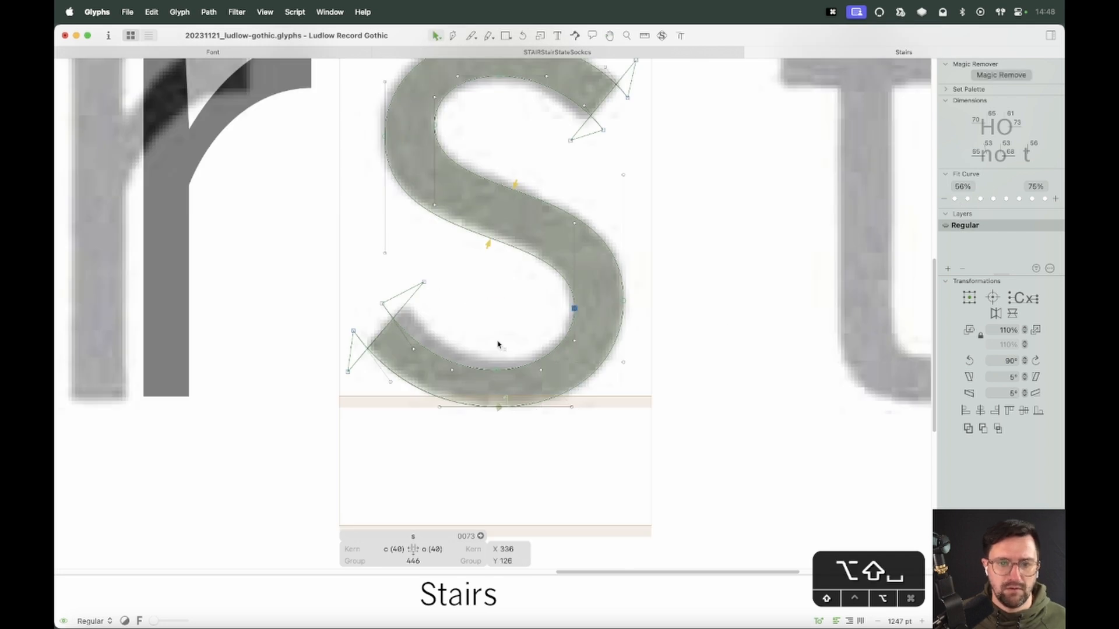
pyautogui.hotkey('alt', 'shift', 'Up')
pyautogui.hotkey('alt', 'shift', 'Down')
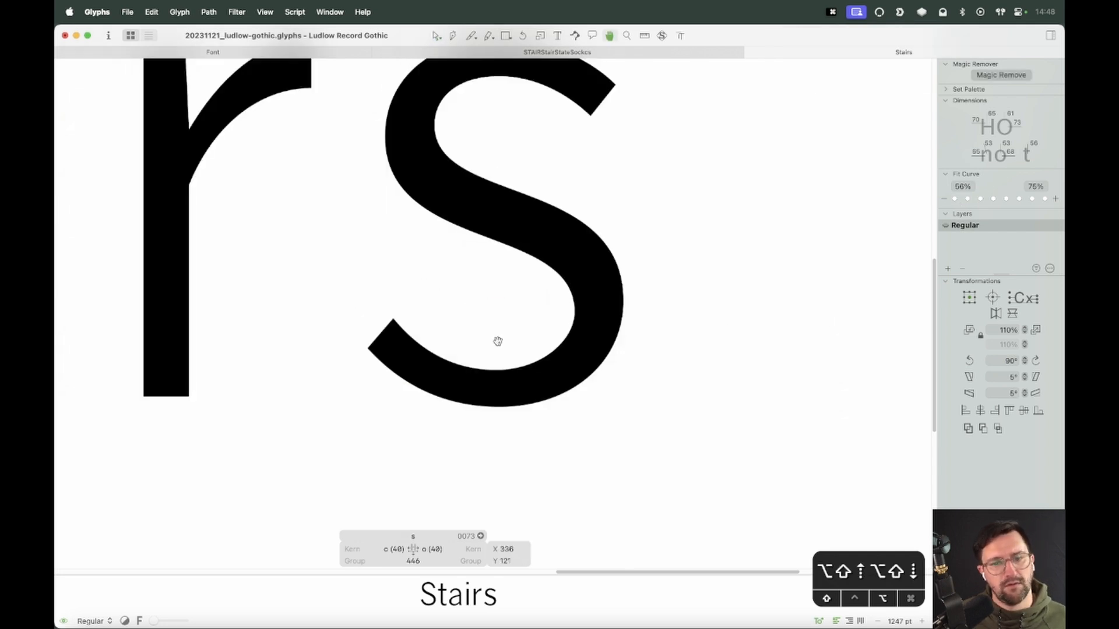
# Nudge the bottom inner node right, then fit the view and preview the s in the word
pyautogui.hotkey('shift', 'space')
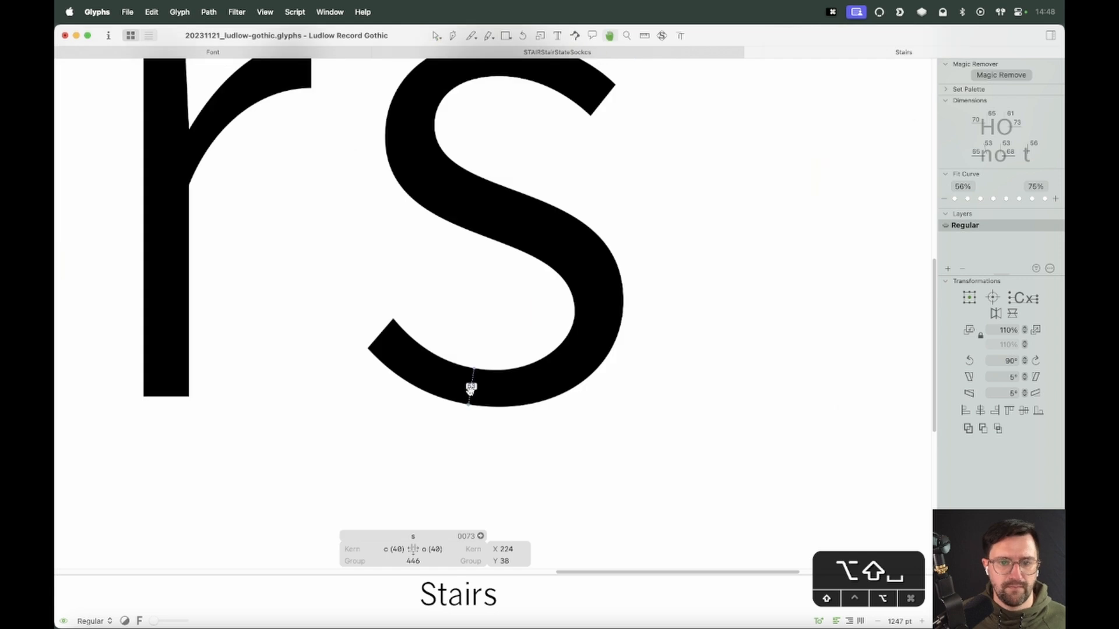
pyautogui.hotkey('alt', 'shift', 'Right')
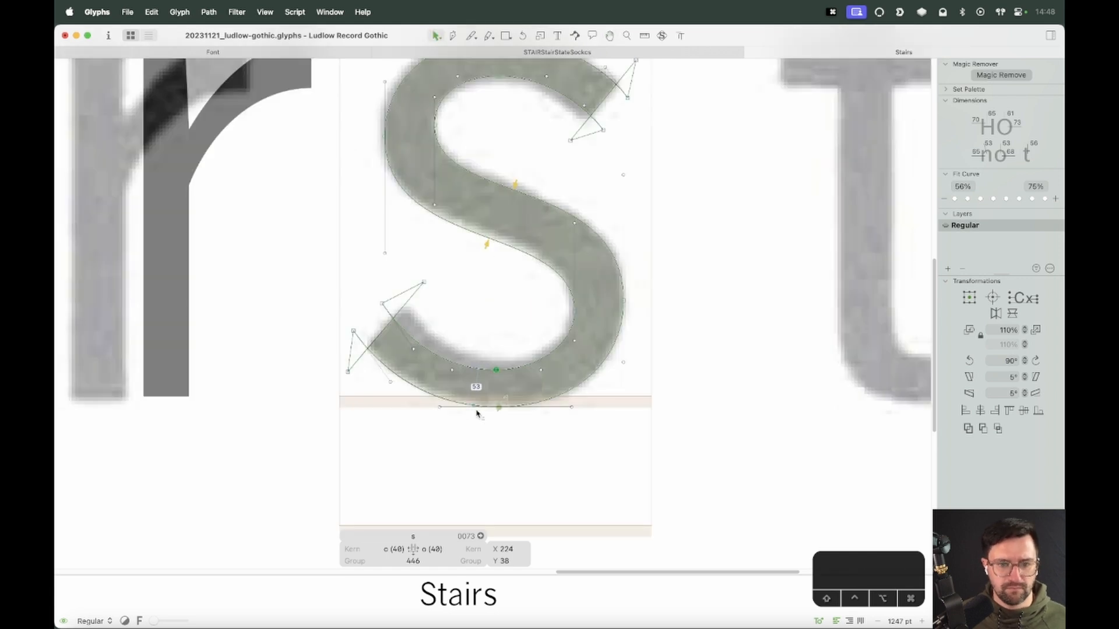
pyautogui.hotkey('shift', 'space')
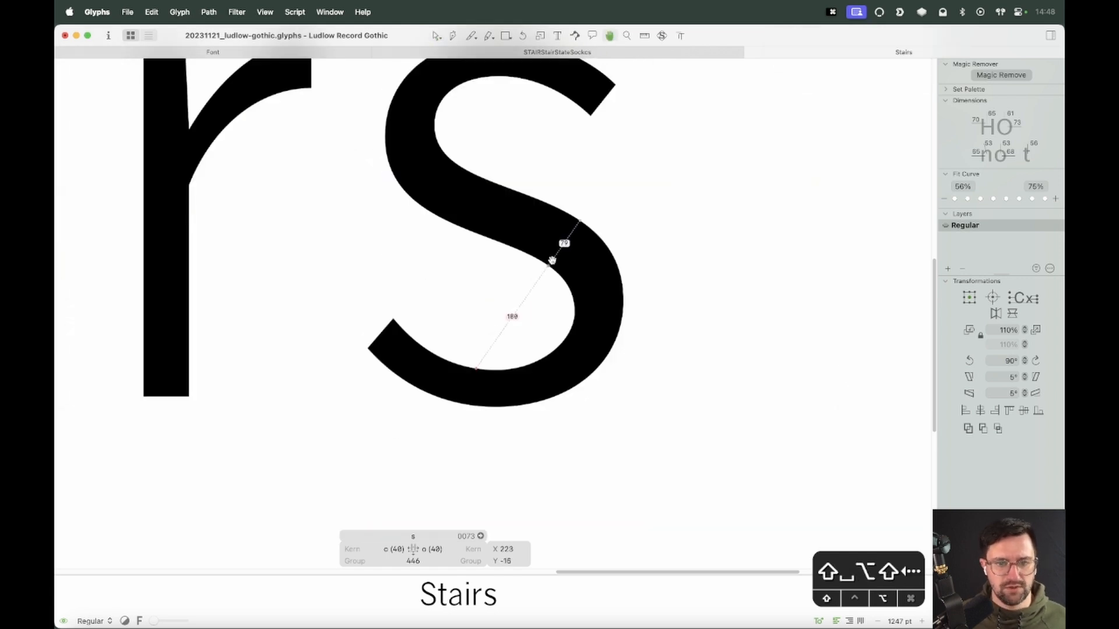
pyautogui.click(710, 378)
pyautogui.press('super+0')
pyautogui.press('space')
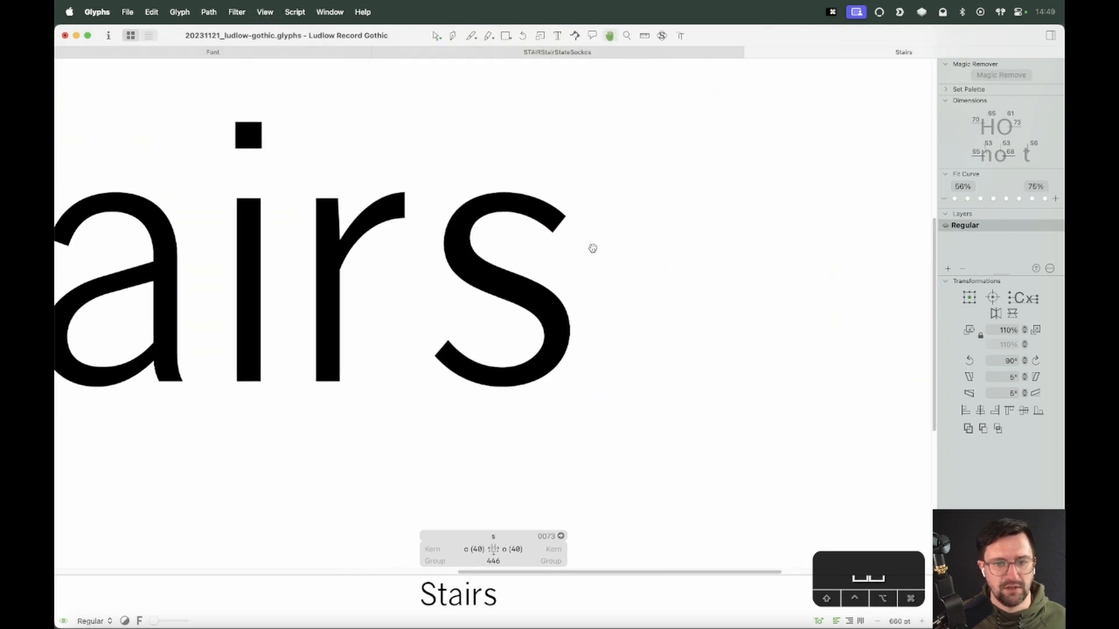
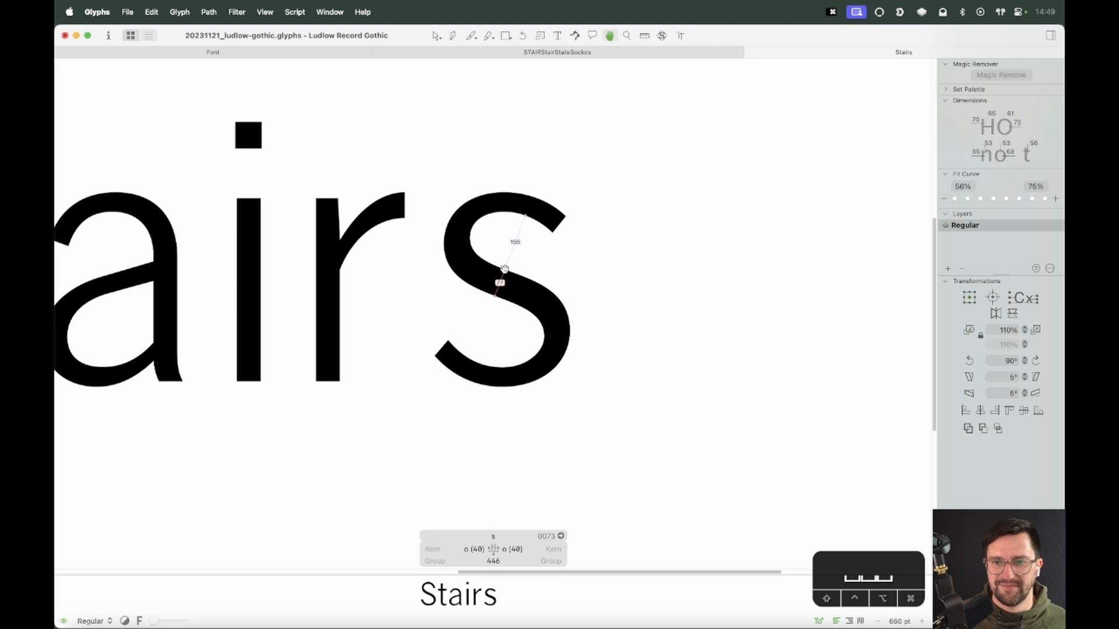
# Zoom in on the s, select the spine's right node and nudge it up
pyautogui.press('super+equal')
pyautogui.press('super+equal')
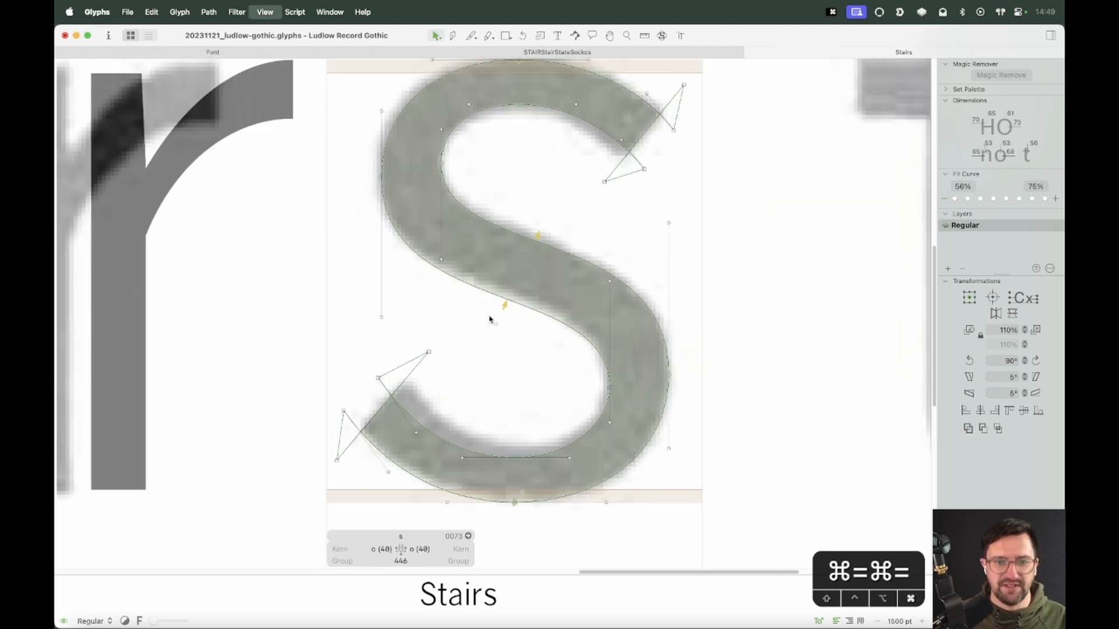
pyautogui.keyDown('shift'); pyautogui.click(609, 278); pyautogui.keyUp('shift')
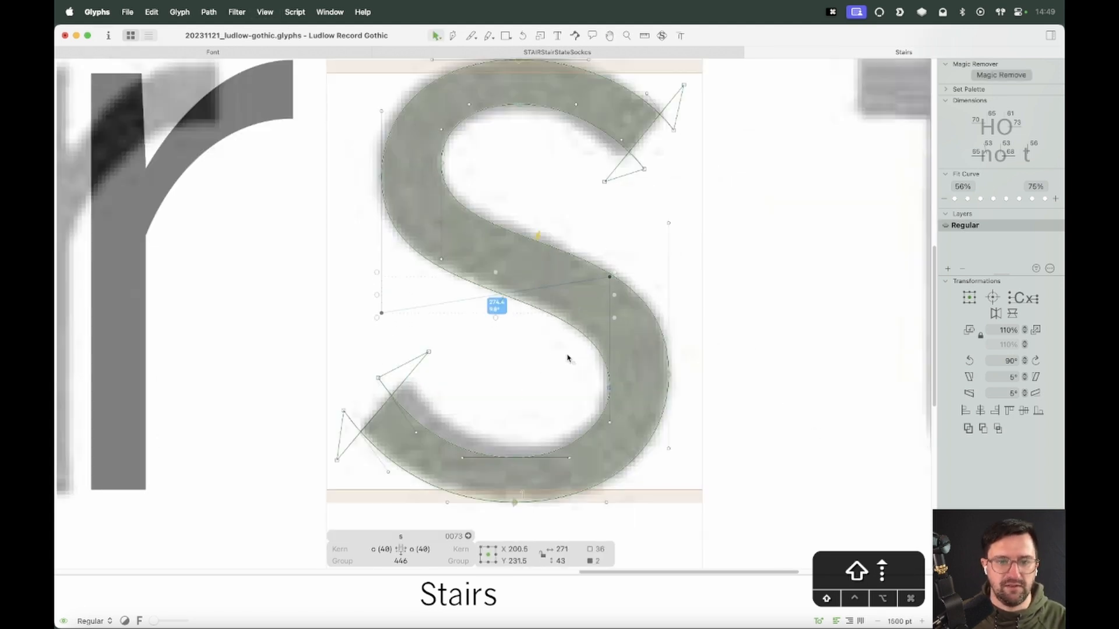
pyautogui.hotkey('shift', 'Up')
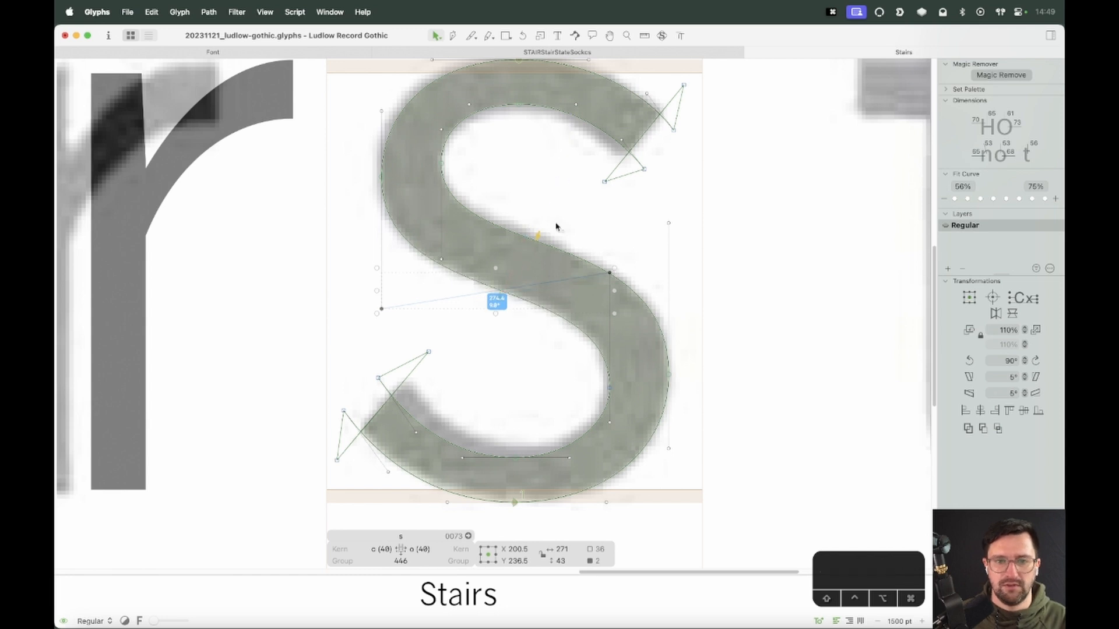
# Zoom out and preview the s within the word Stairs
pyautogui.press('super+minus')
pyautogui.press('super+minus')
pyautogui.press('space')
pyautogui.press('space')
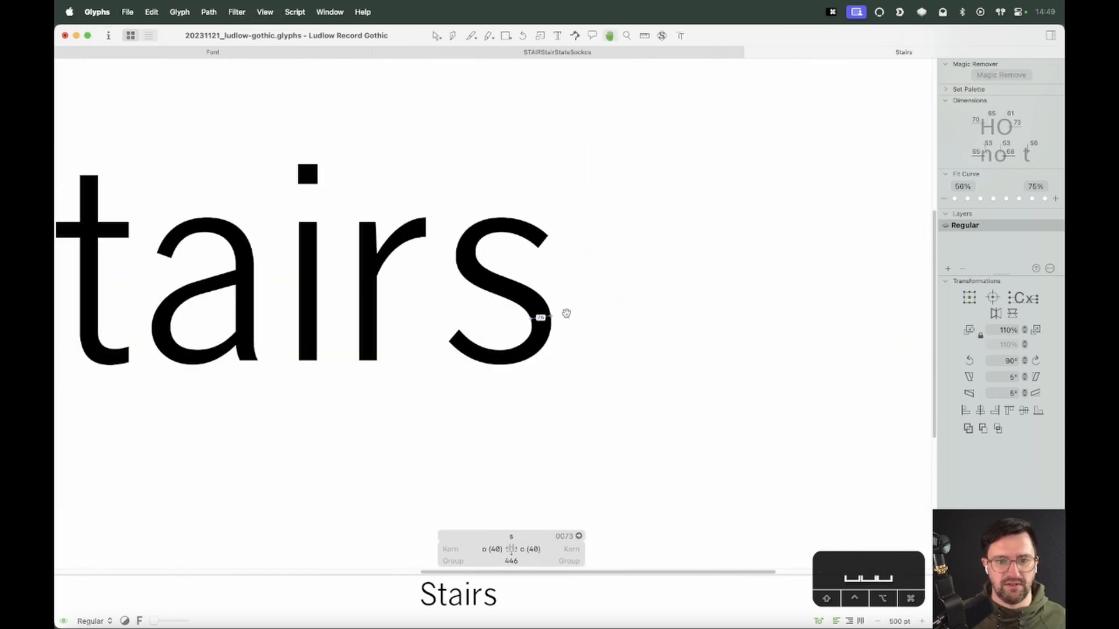
# Zoom into the s and select the upper bowl's inner left nodes, shifting them left
pyautogui.press('z')
pyautogui.moveTo(600, 186); pyautogui.dragTo(400, 405)
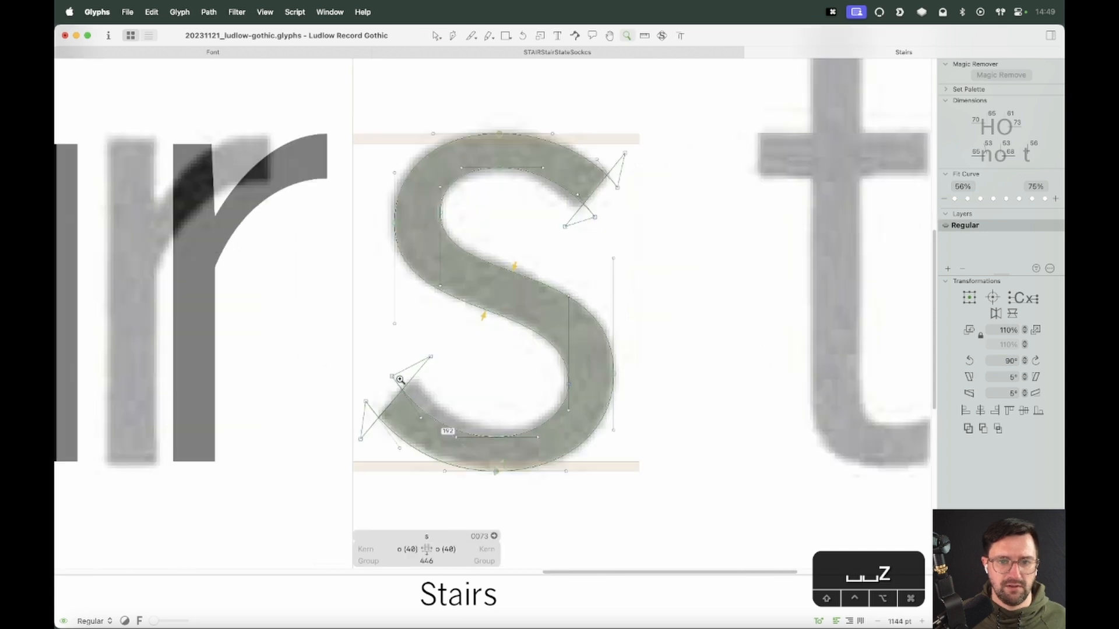
pyautogui.press('v')
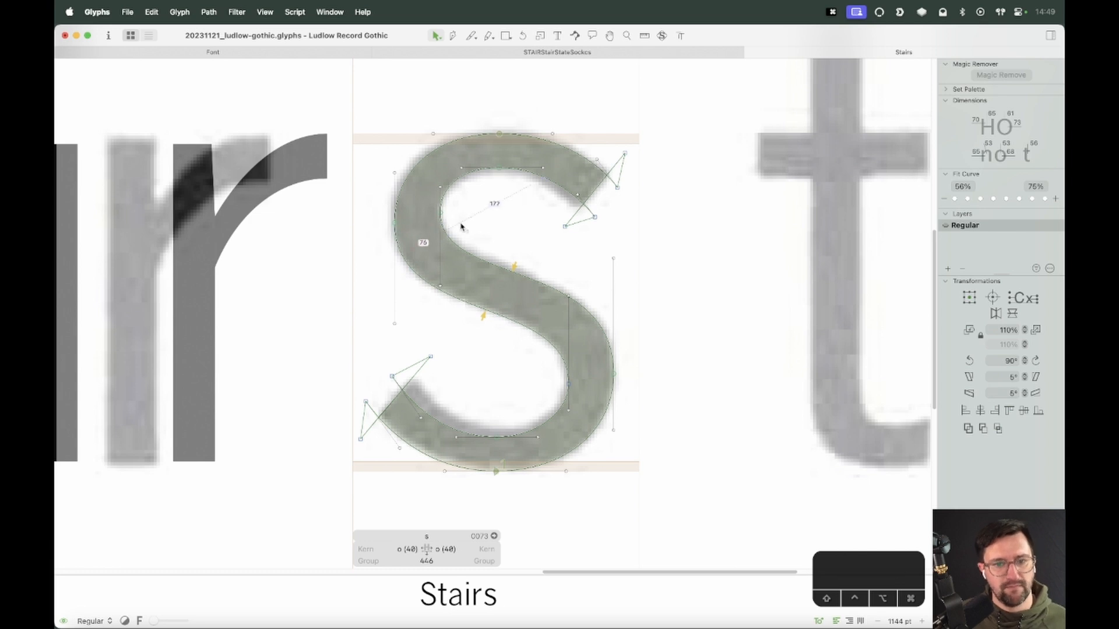
pyautogui.press('space')
pyautogui.moveTo(465, 158); pyautogui.dragTo(421, 316)
pyautogui.hotkey('shift', 'Left')
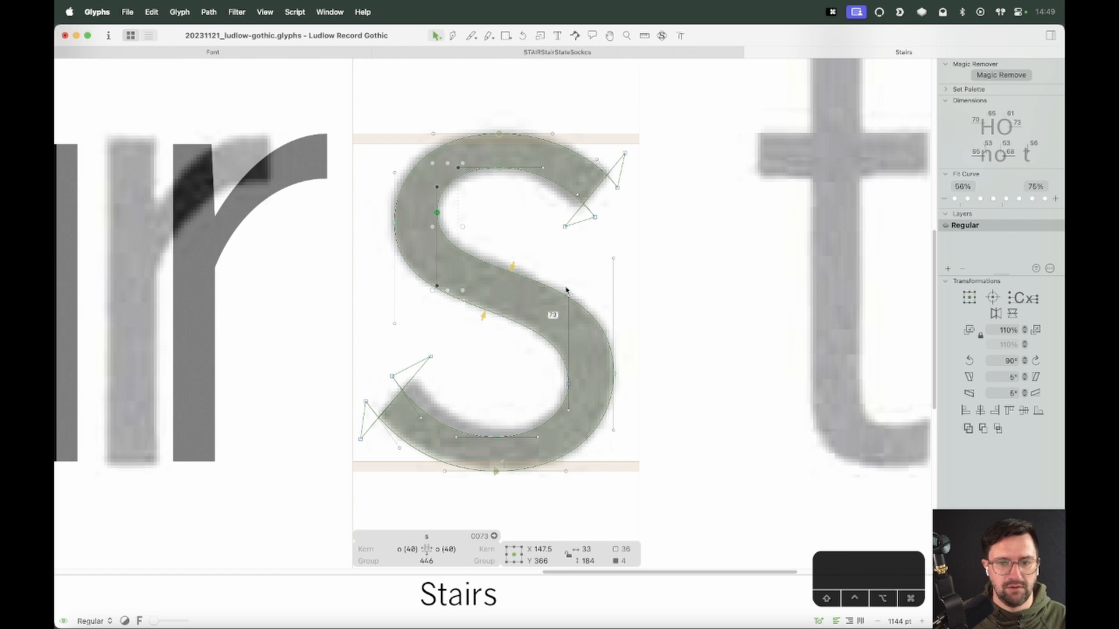
# Select the lower bowl's inner right nodes, shift them right, deselect and preview the s
pyautogui.moveTo(585, 278); pyautogui.dragTo(524, 456)
pyautogui.hotkey('shift', 'Right')
pyautogui.click(515, 408)
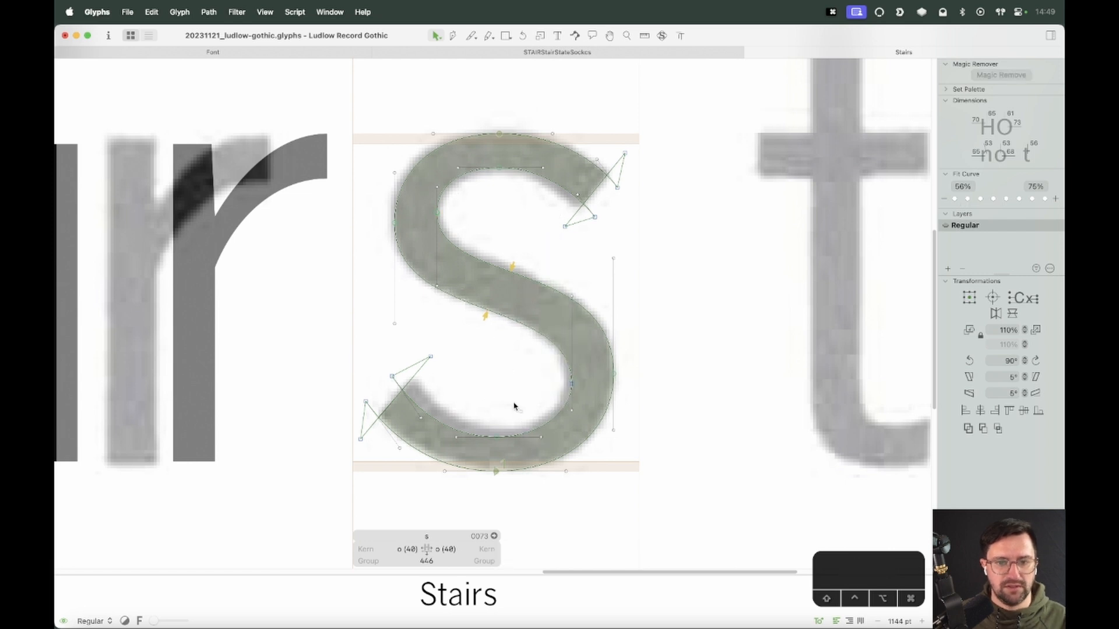
pyautogui.press('space')
pyautogui.press('space')
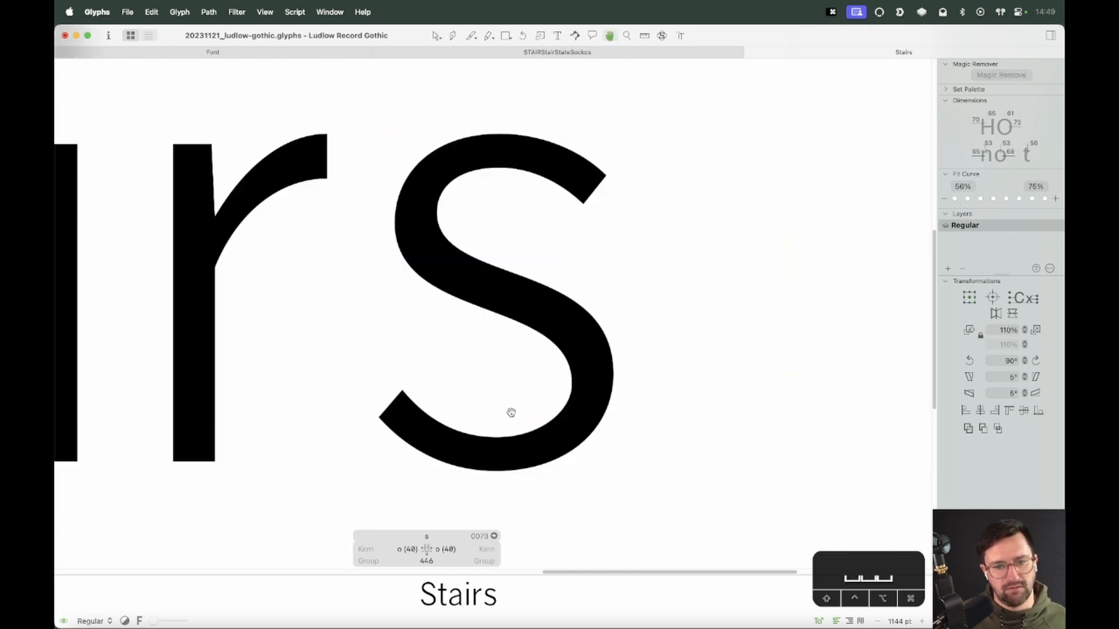
# Nudge the spine's right node down, then select the lower bowl's inner right node and nudge it up
pyautogui.click(571, 296)
pyautogui.hotkey('shift', 'Down')
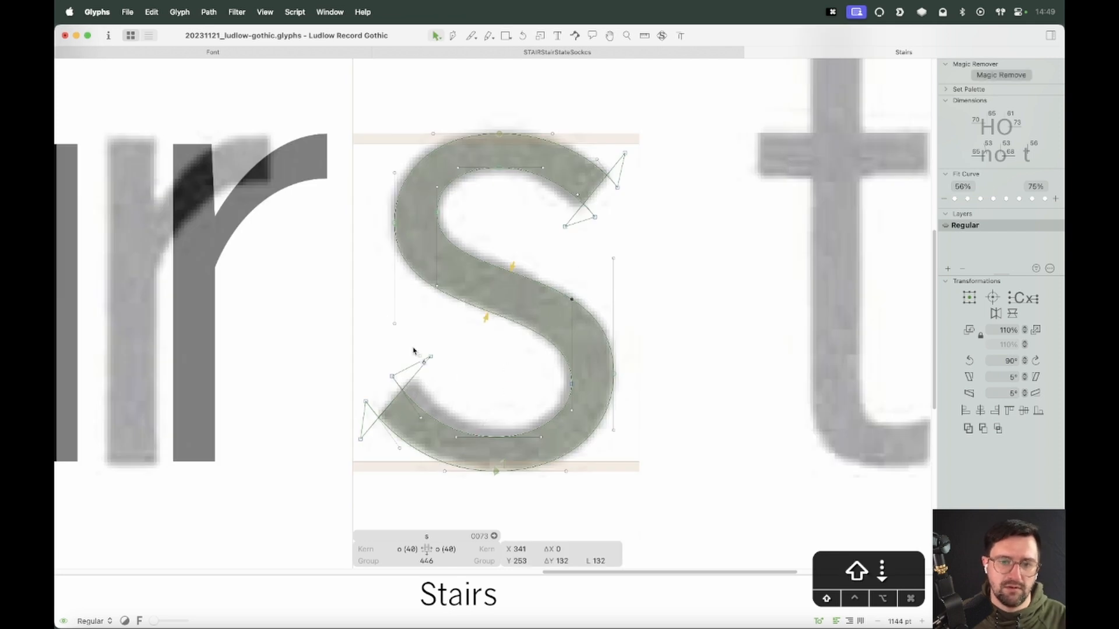
pyautogui.press('space')
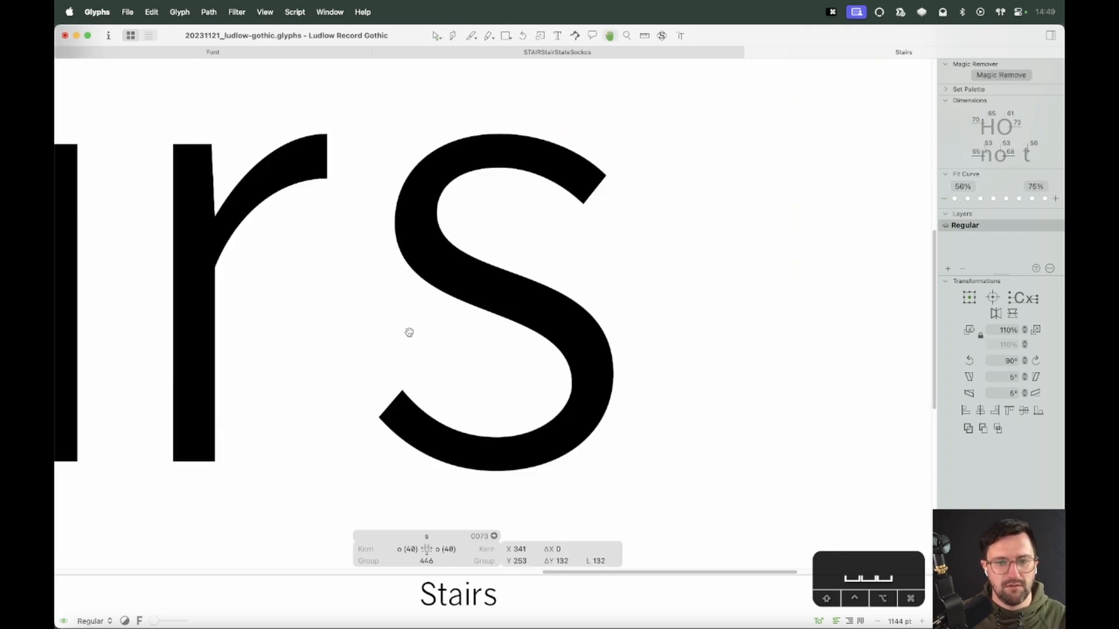
pyautogui.moveTo(590, 361); pyautogui.dragTo(529, 394)
pyautogui.hotkey('alt', 'shift', 'space')
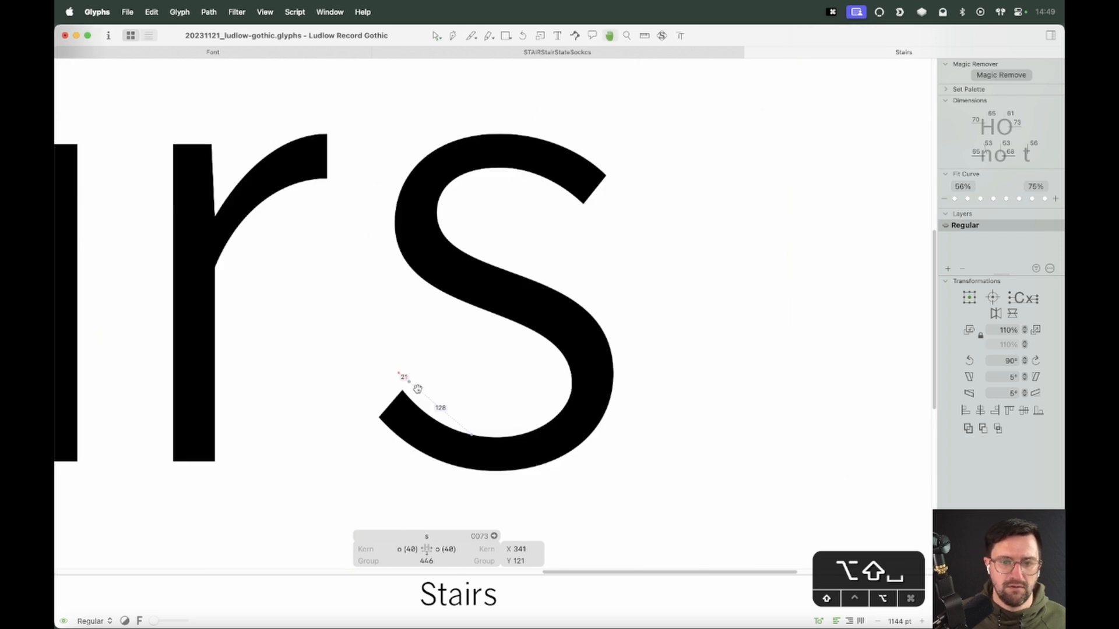
pyautogui.hotkey('alt', 'shift', 'Up')
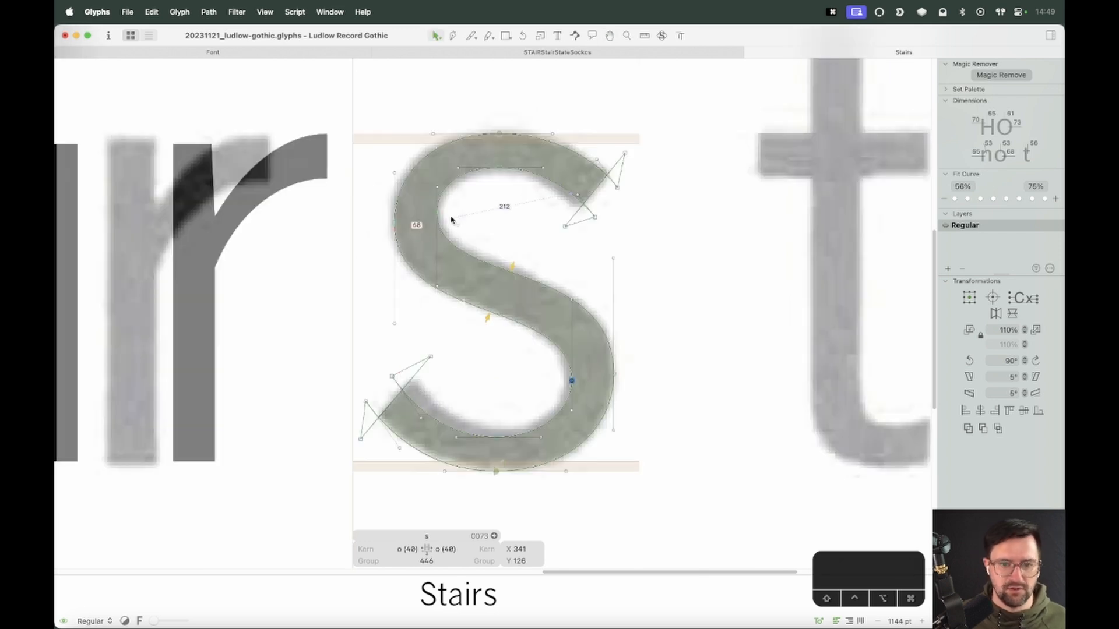
# Select the upper bowl's inner left node and undo the last two node edits, previewing between them
pyautogui.moveTo(421, 221); pyautogui.dragTo(387, 234)
pyautogui.hotkey('alt', 'shift', 'space')
pyautogui.press('super+z')
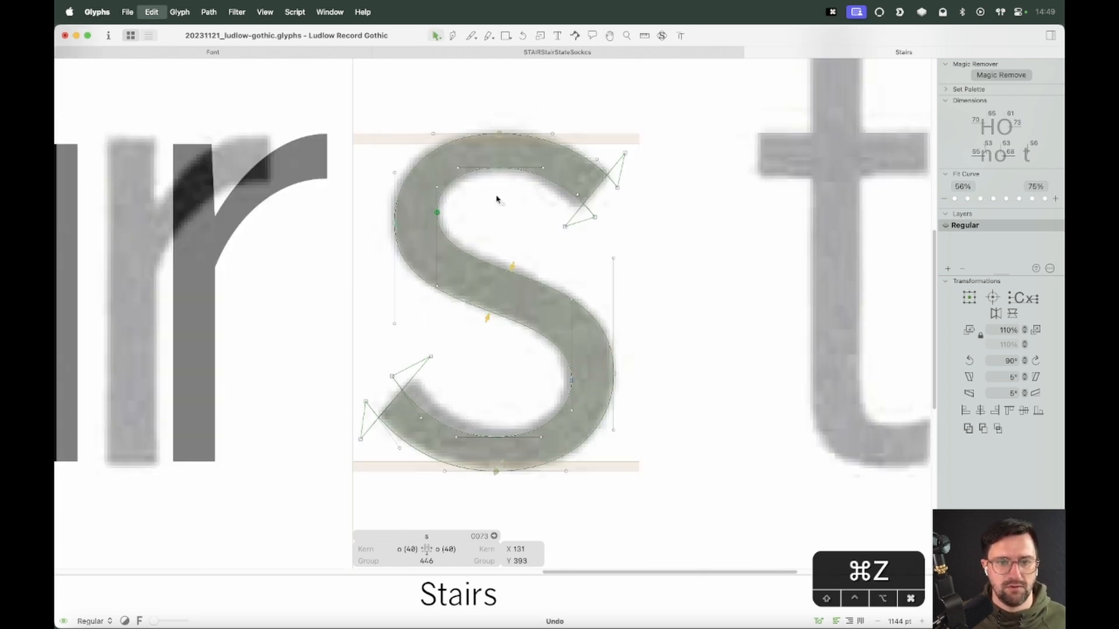
pyautogui.hotkey('alt', 'shift', 'space')
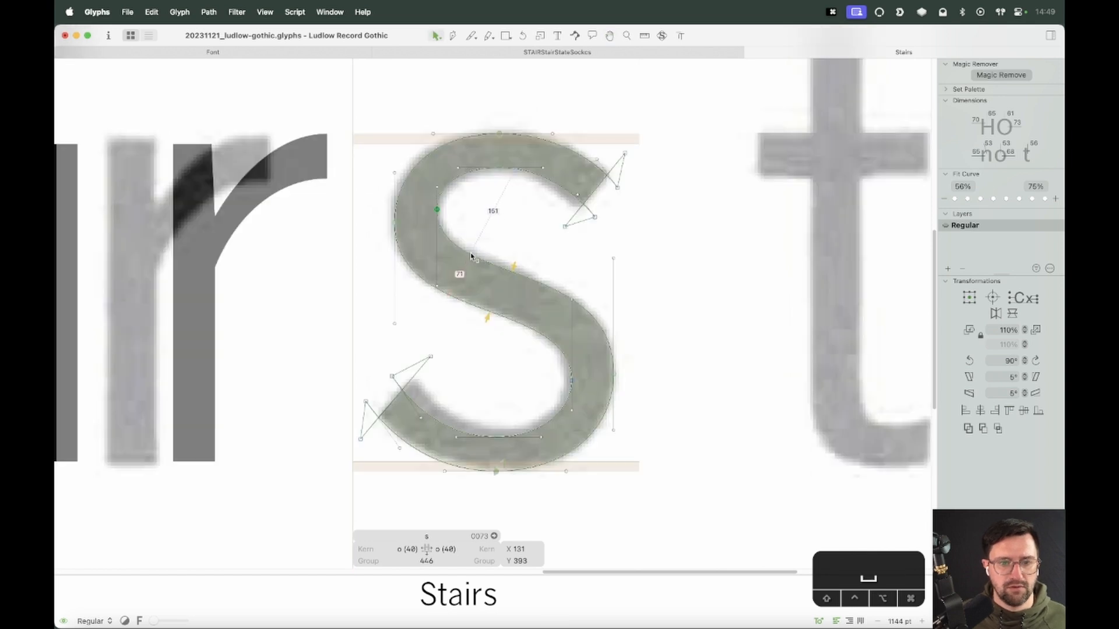
pyautogui.press('super+z')
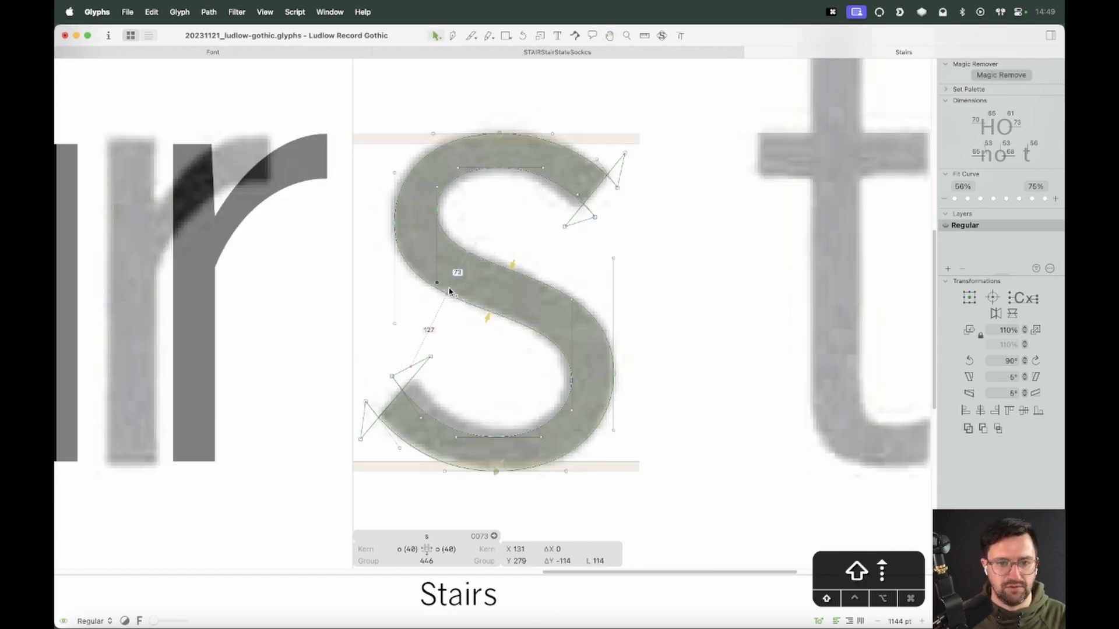
pyautogui.hotkey('alt', 'shift', 'space')
# Preview the s repeatedly to compare its curves
pyautogui.press('space')
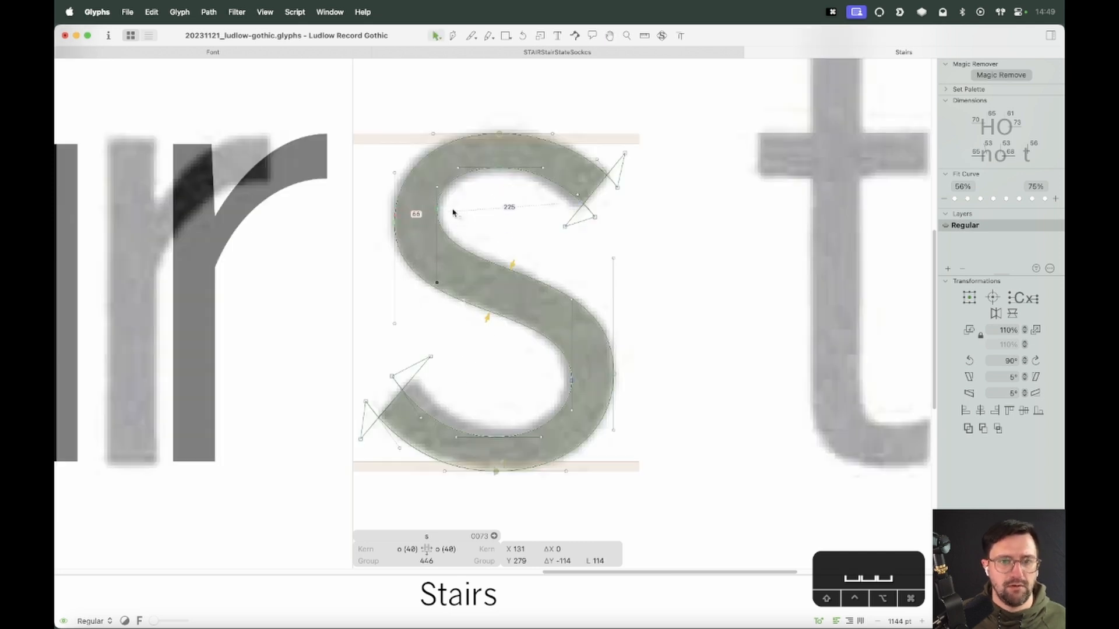
pyautogui.press('space')
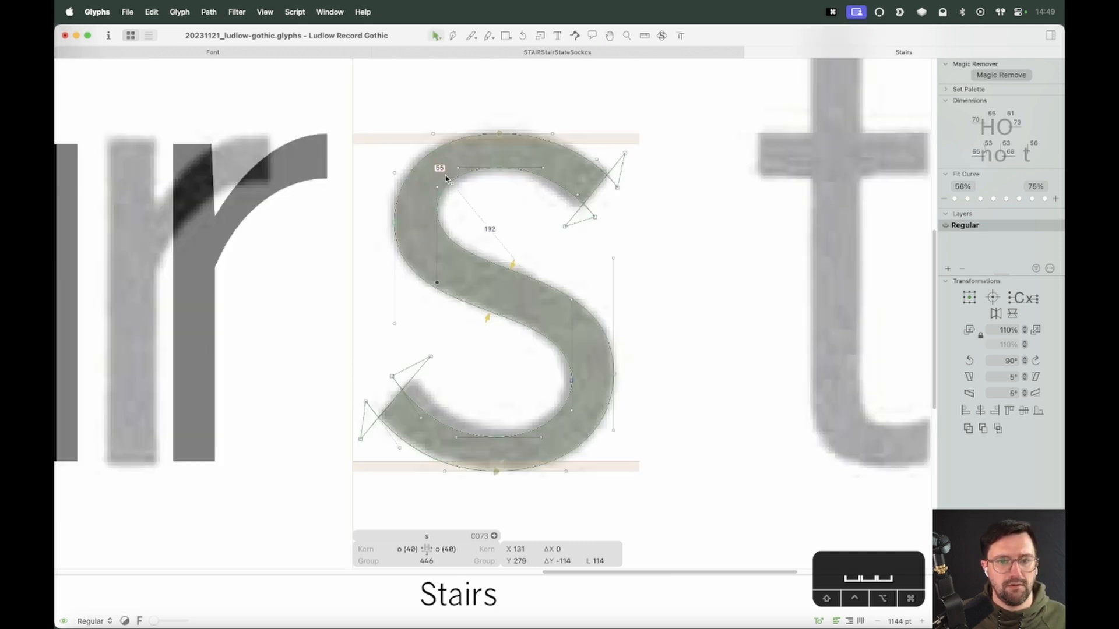
pyautogui.press('space')
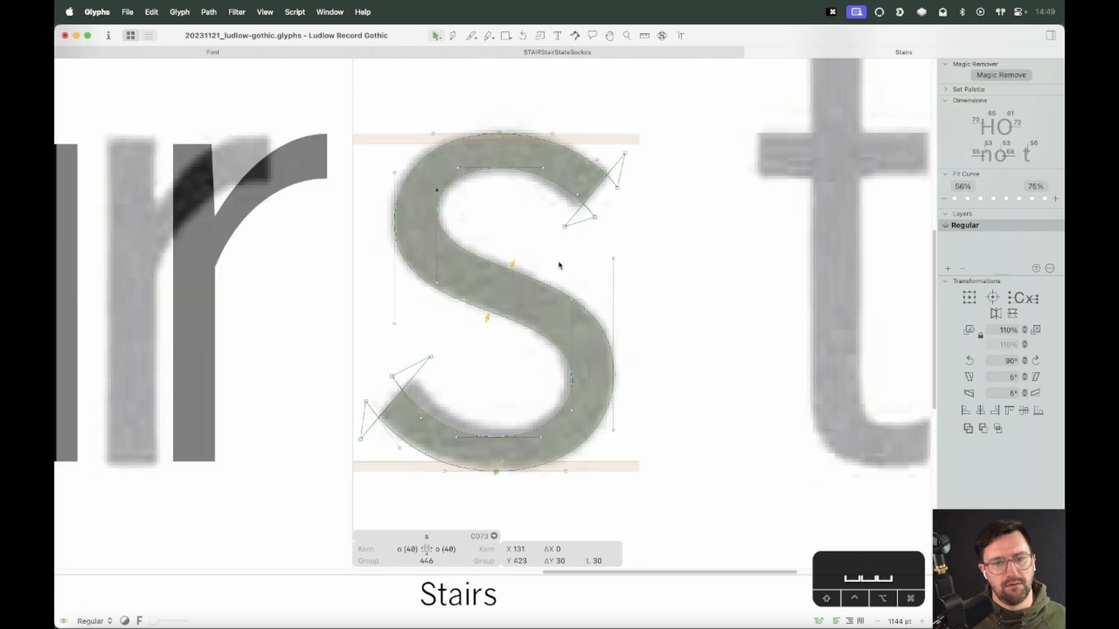
pyautogui.press('space')
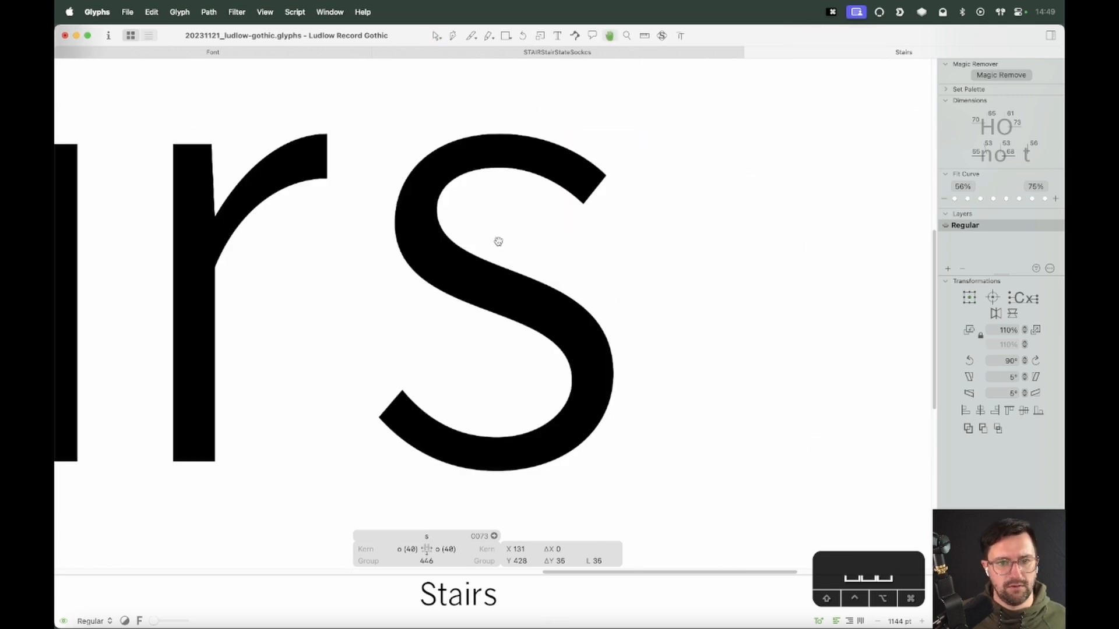
# Adjust the handle on the upper bowl's inner left curve, deselect and preview the s
pyautogui.moveTo(409, 292); pyautogui.dragTo(378, 359)
pyautogui.press('space')
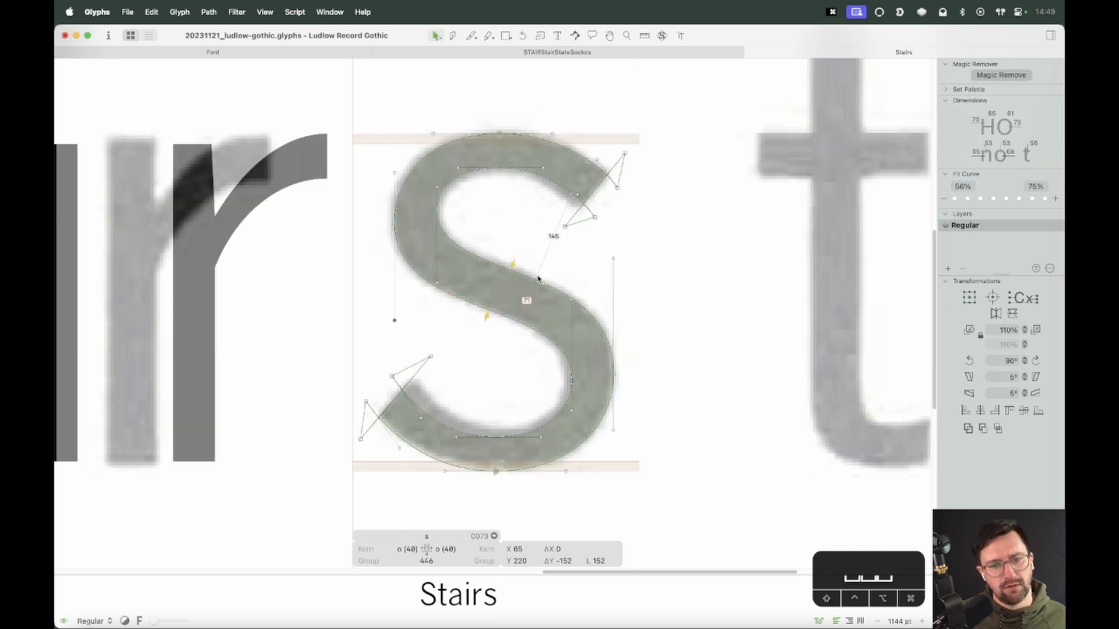
pyautogui.press('p')
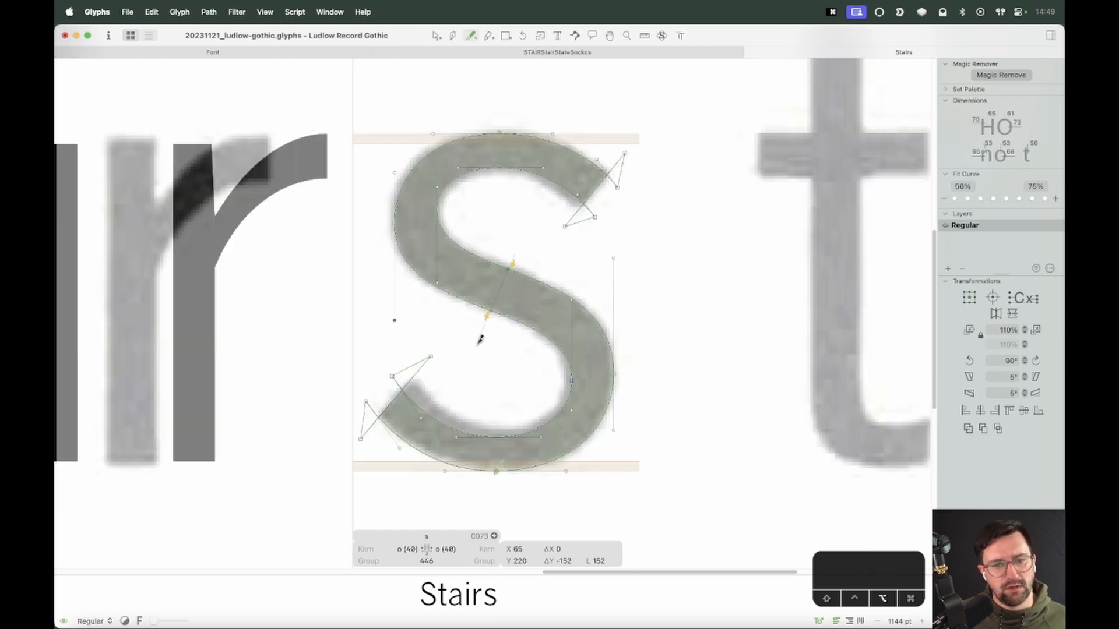
pyautogui.press('v')
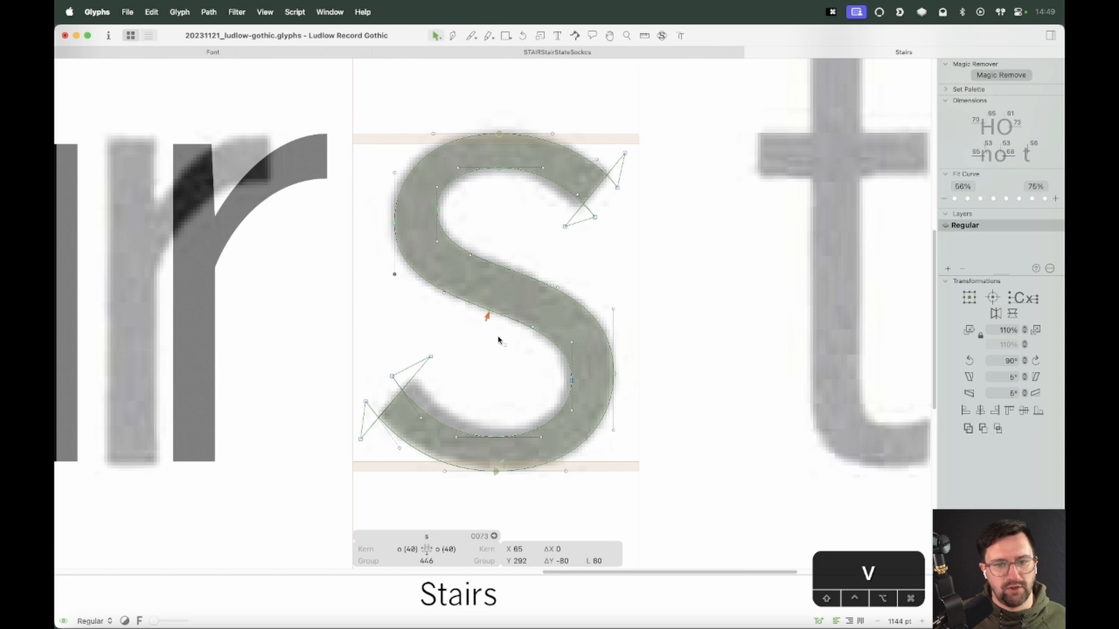
pyautogui.click(436, 262)
pyautogui.press('space')
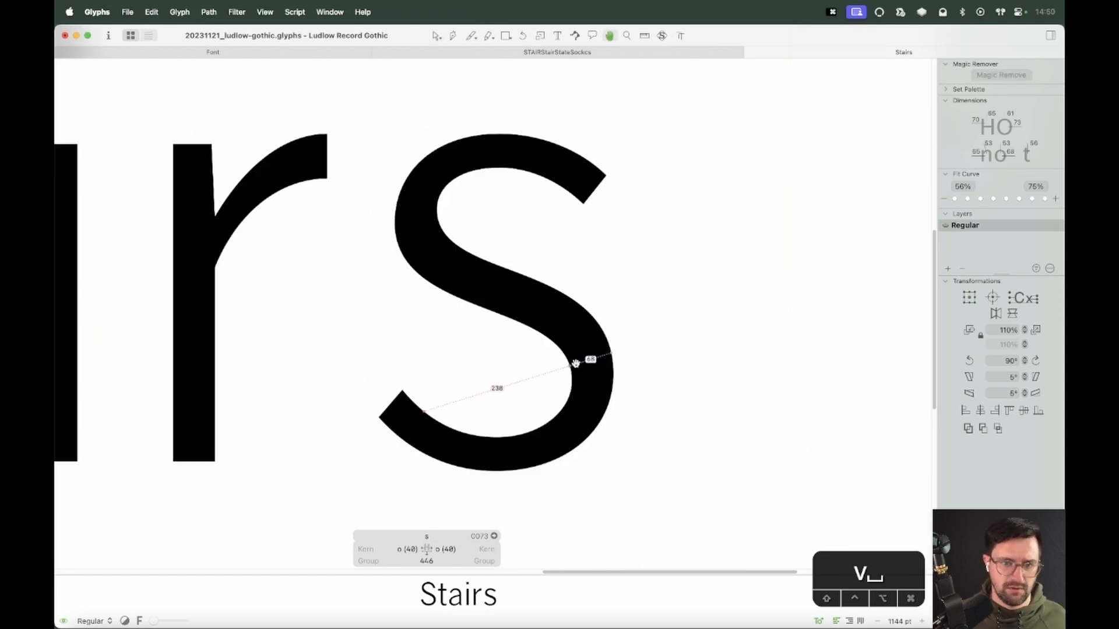
pyautogui.press('space')
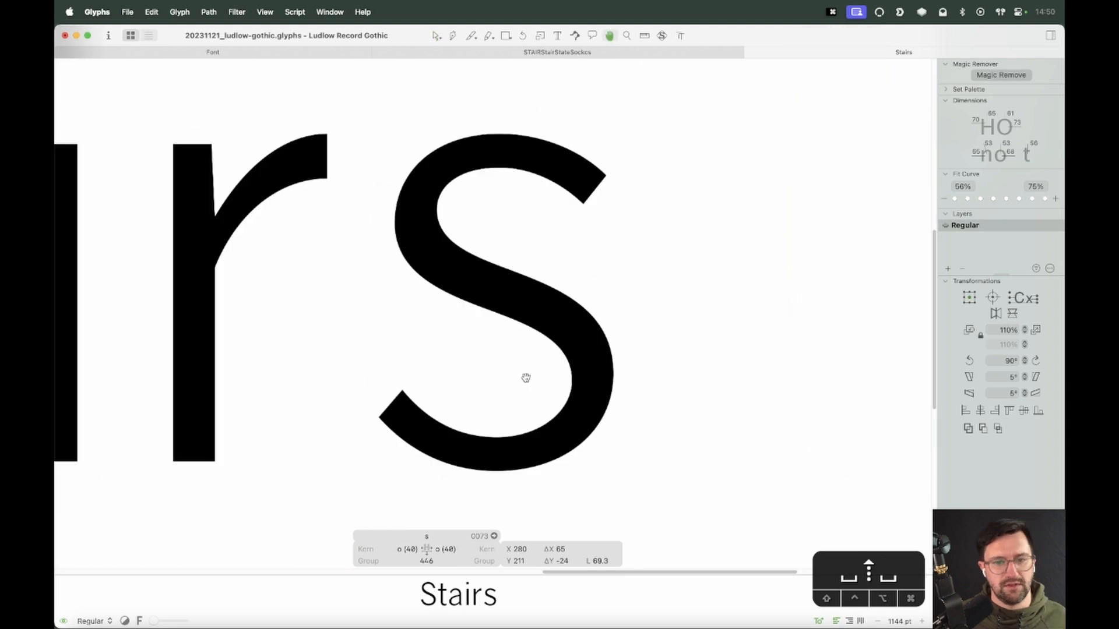
# Zoom in, drag the spine's centre node right and adjust the upper terminal's handle
pyautogui.press('z')
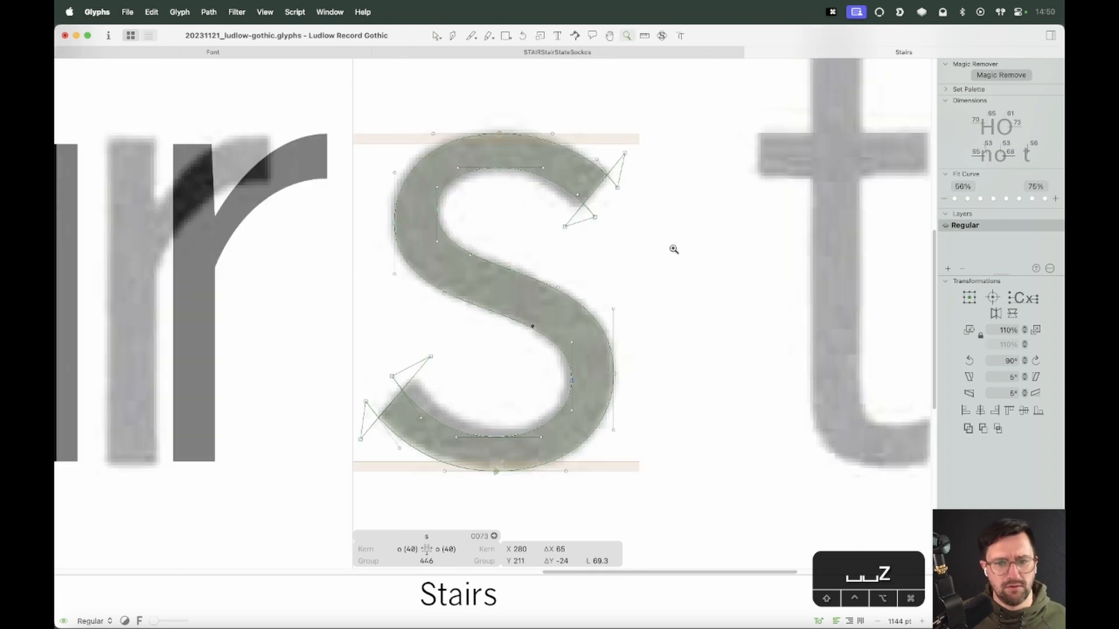
pyautogui.moveTo(669, 246); pyautogui.dragTo(420, 480)
pyautogui.press('v')
pyautogui.click(530, 285)
pyautogui.moveTo(533, 287); pyautogui.dragTo(558, 290)
pyautogui.moveTo(587, 193); pyautogui.dragTo(596, 207)
# Zoom into the upper bowl and drag its left-side nodes outward to follow the scan
pyautogui.press('space')
pyautogui.moveTo(394, 235); pyautogui.dragTo(554, 412)
pyautogui.moveTo(446, 222); pyautogui.dragTo(406, 207)
pyautogui.moveTo(371, 291); pyautogui.dragTo(347, 275)
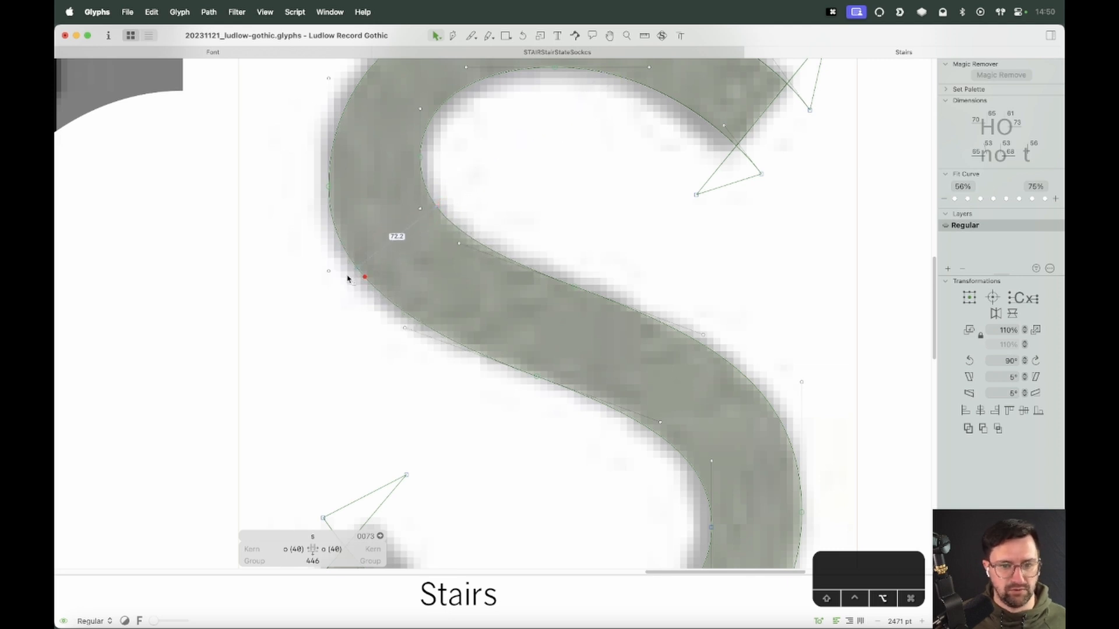
pyautogui.click(329, 187)
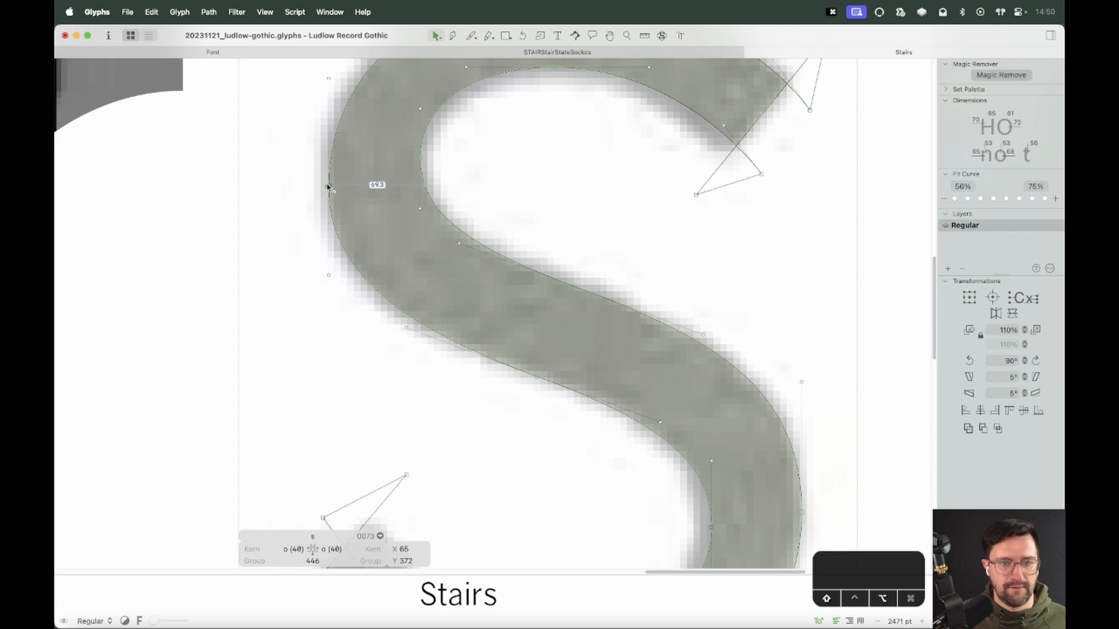
# Zoom out and preview the s within the word
pyautogui.press('super+minus')
pyautogui.press('super+minus')
pyautogui.press('super+minus')
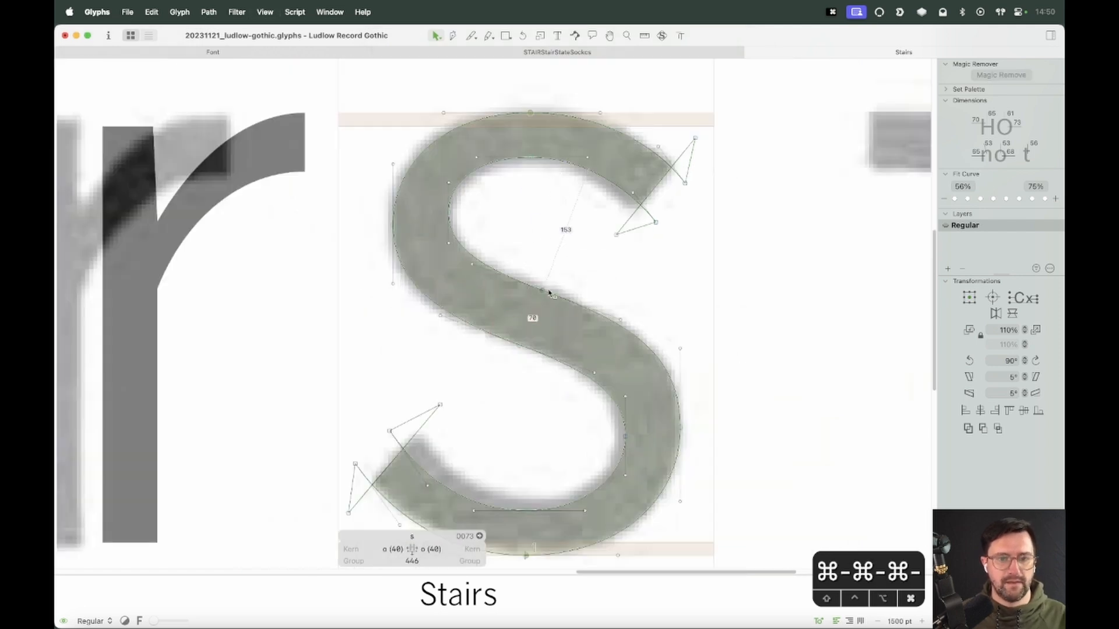
pyautogui.press('space')
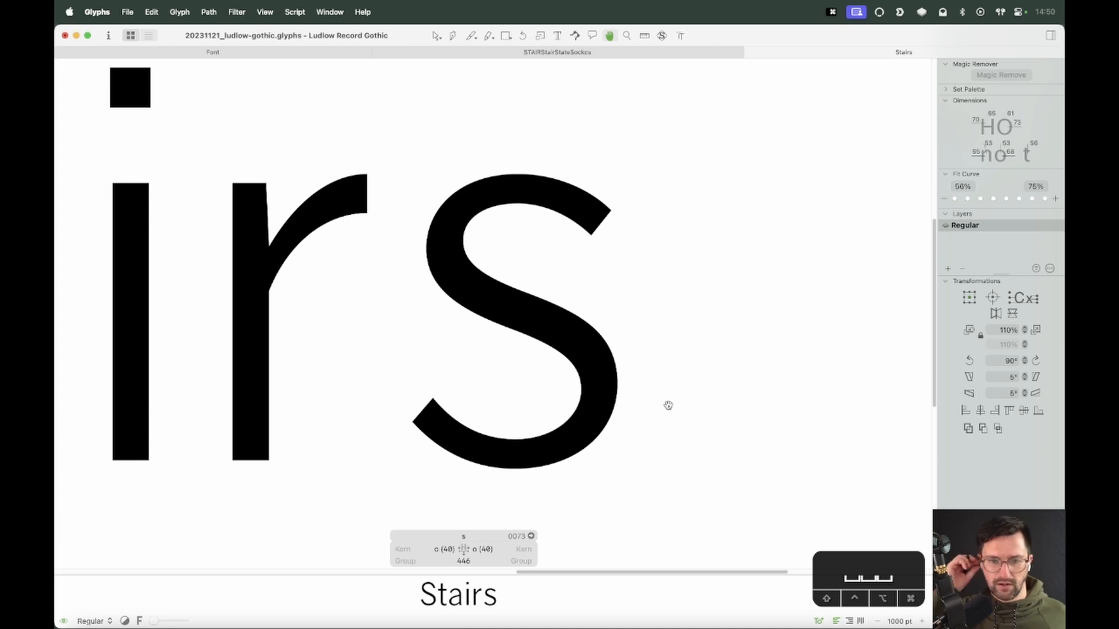
# Set the s's left and right kerning groups to v
pyautogui.click(443, 549)
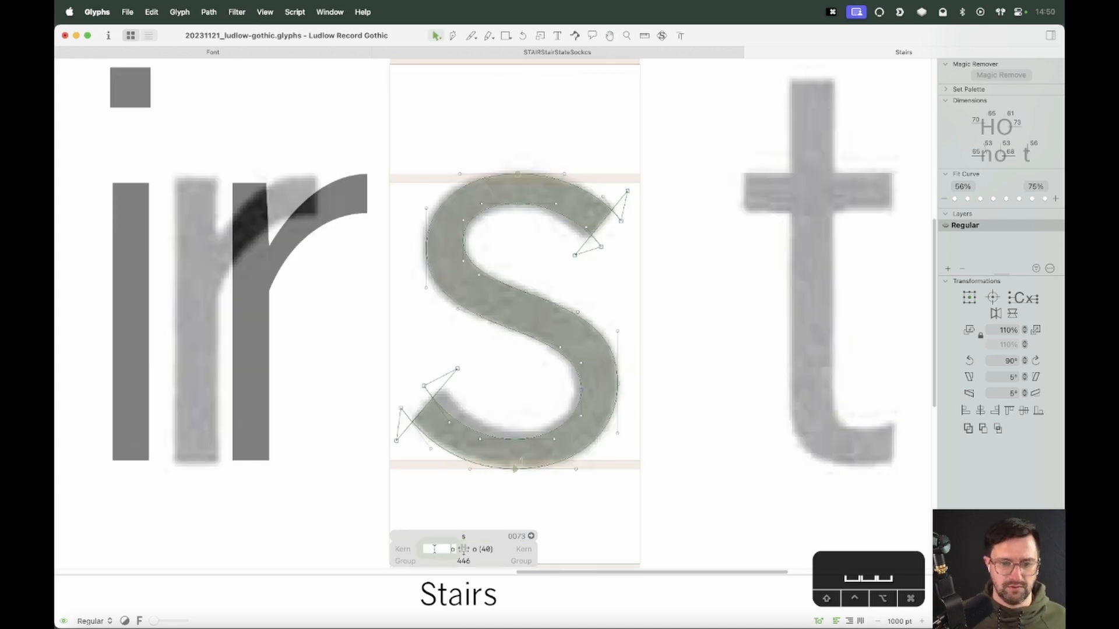
pyautogui.write('v')
pyautogui.press('Tab')
pyautogui.write('v')
pyautogui.press('Tab')
pyautogui.press('Return')
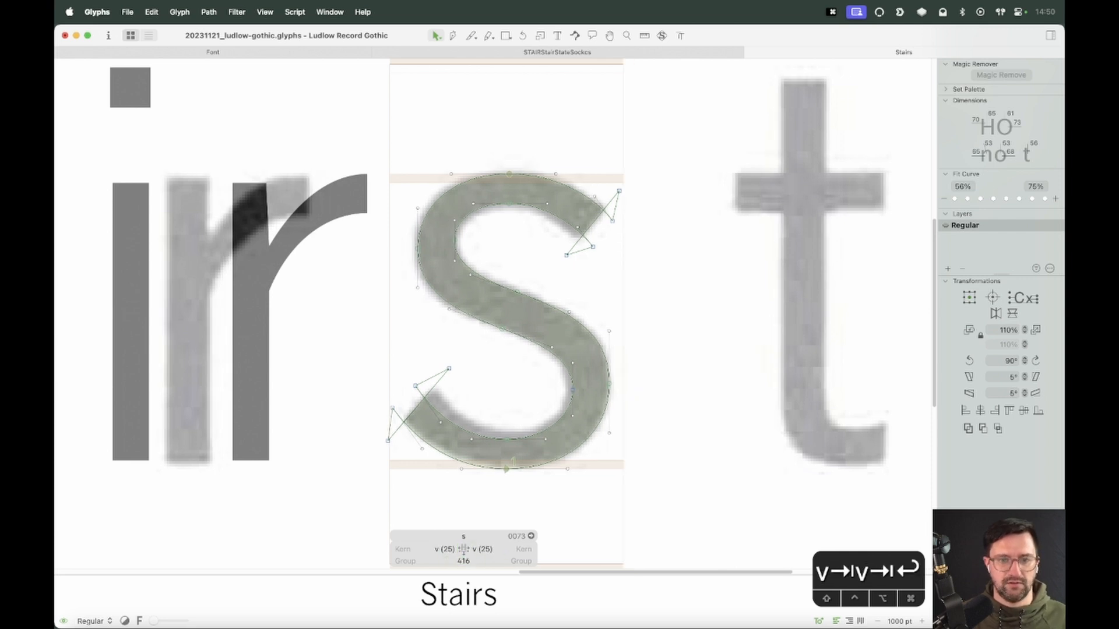
# Zoom out, unlock the background scan image and delete it
pyautogui.press('super+minus')
pyautogui.press('super+minus')
pyautogui.press('super+minus')
pyautogui.press('Escape')
pyautogui.rightClick(562, 296)
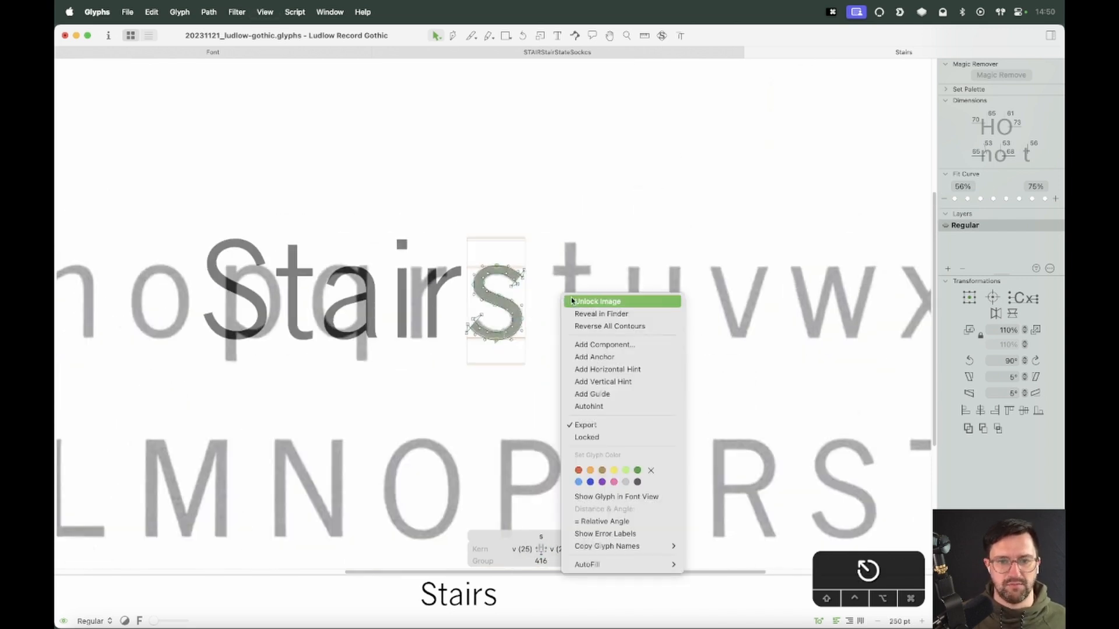
pyautogui.click(574, 303)
pyautogui.click(603, 307)
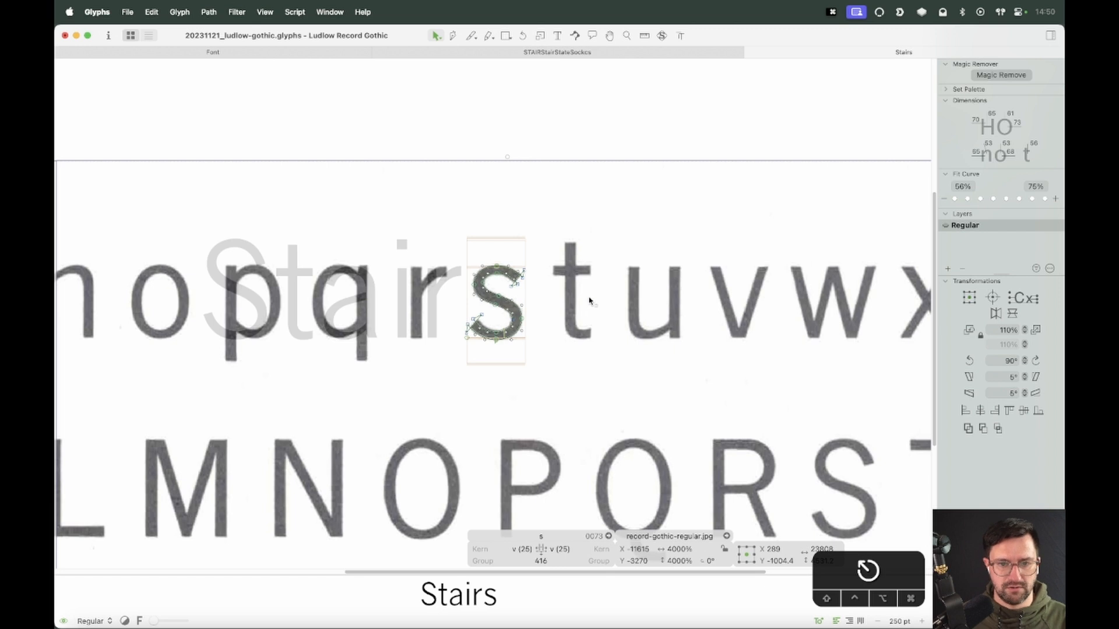
pyautogui.press('BackSpace')
# Switch to the Text tool to view the word Stairs
pyautogui.press('space')
pyautogui.press('t')
pyautogui.press('Escape')
pyautogui.press('t')
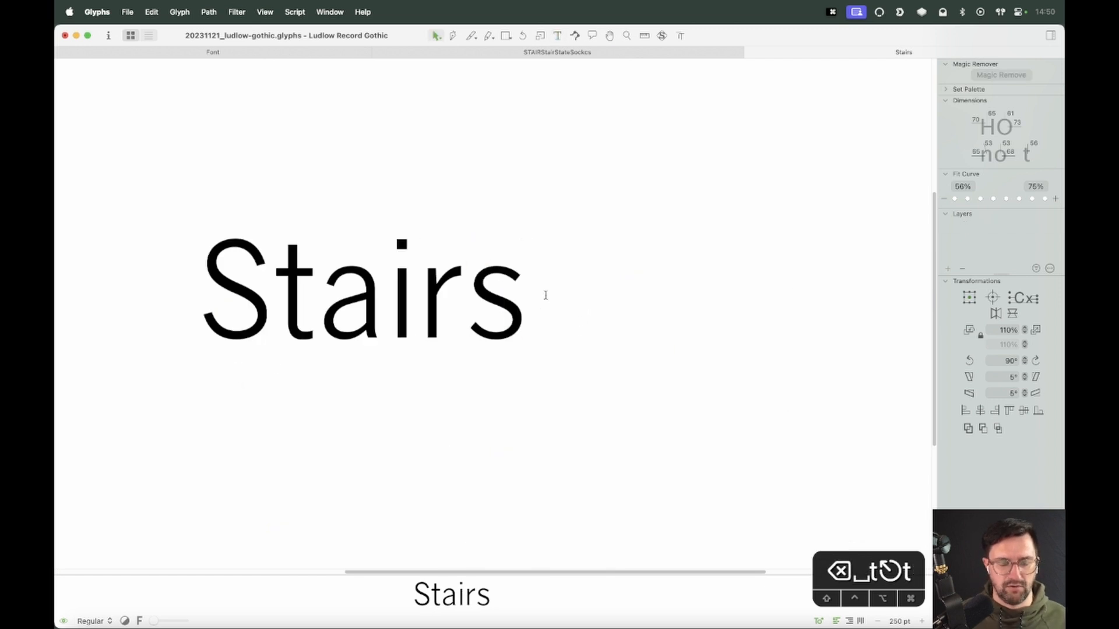
# Add the words stare and hassle on new lines below Stairs and preview them zoomed out
pyautogui.press('Return')
pyautogui.write('sta')
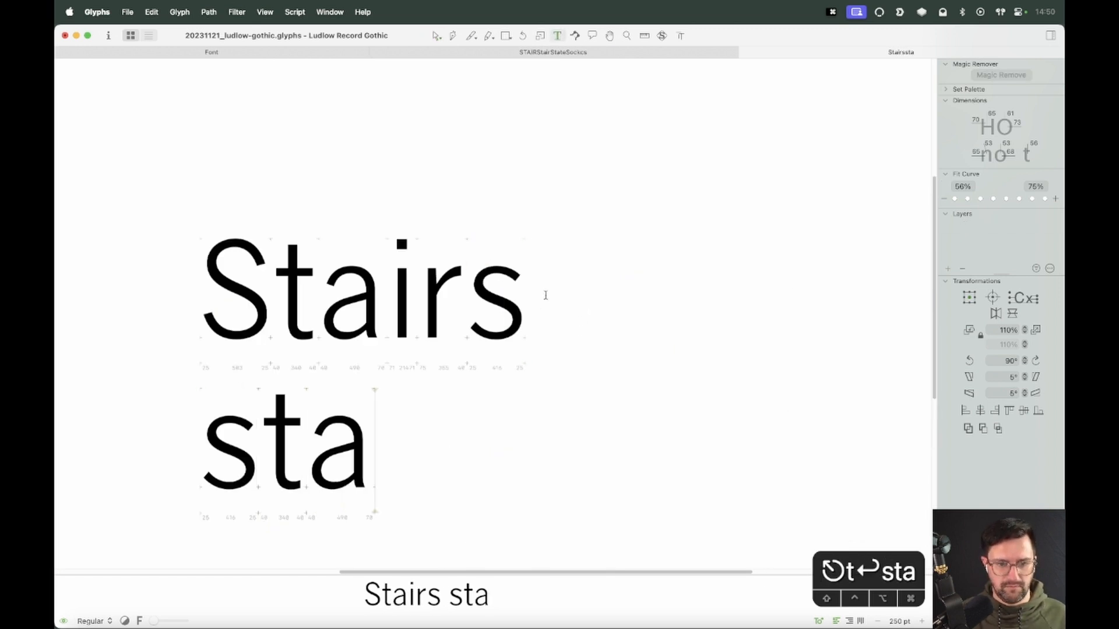
pyautogui.write('re hassle')
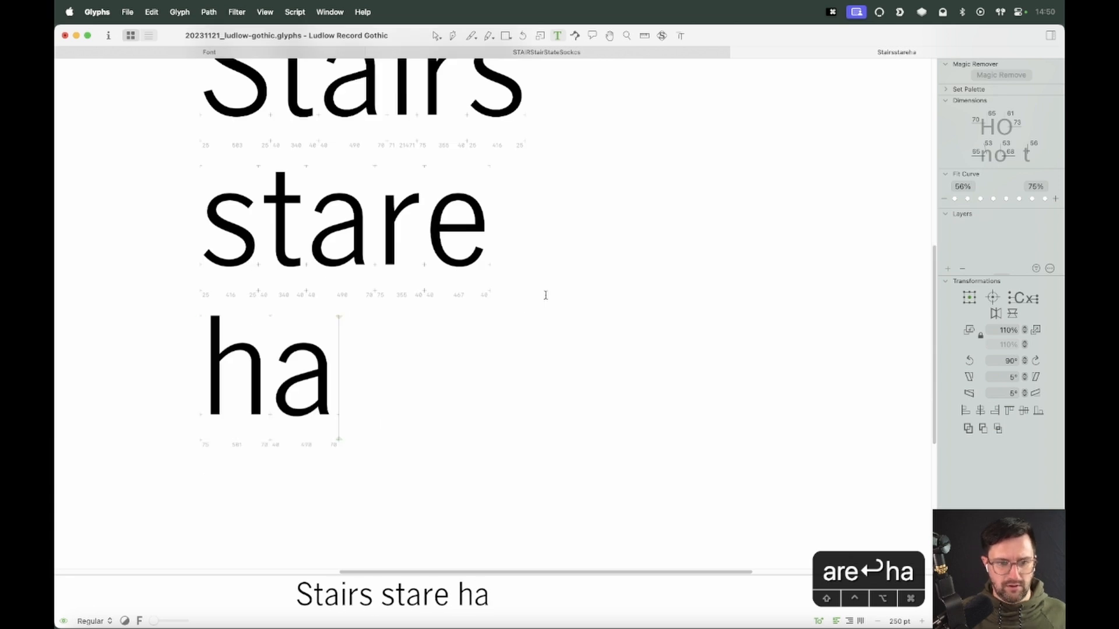
pyautogui.press('super+minus')
pyautogui.press('super+minus')
pyautogui.press('super+minus')
pyautogui.press('Escape')
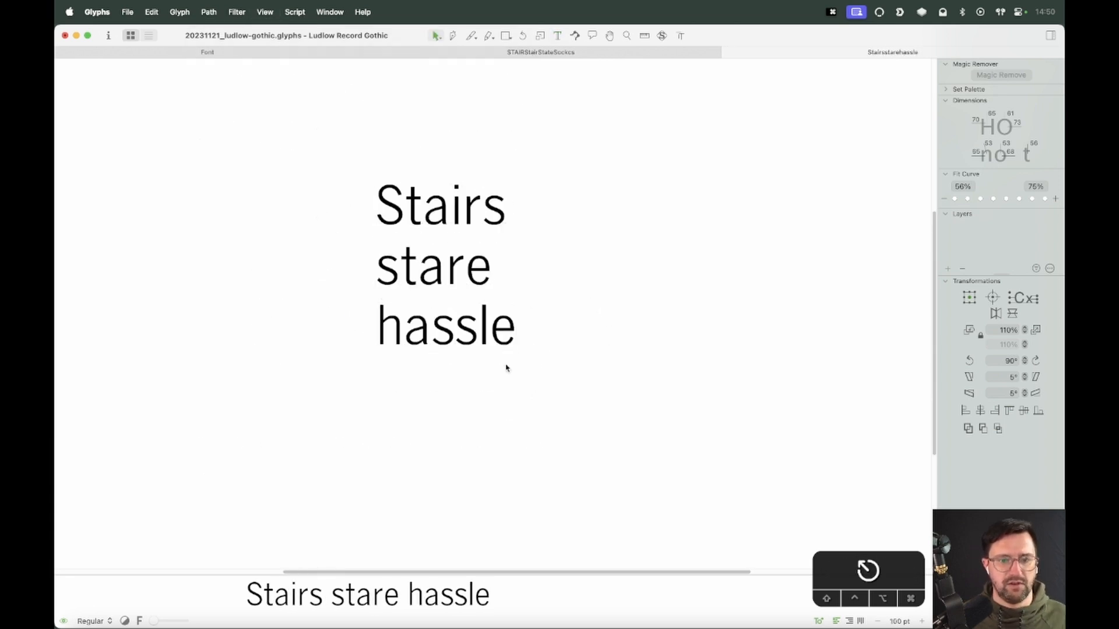
# Add the test lines oosoo and nnsnn beneath hassle
pyautogui.press('z')
pyautogui.moveTo(562, 251); pyautogui.dragTo(327, 418)
pyautogui.press('v')
pyautogui.press('t')
pyautogui.press('Return')
pyautogui.write('oosoo')
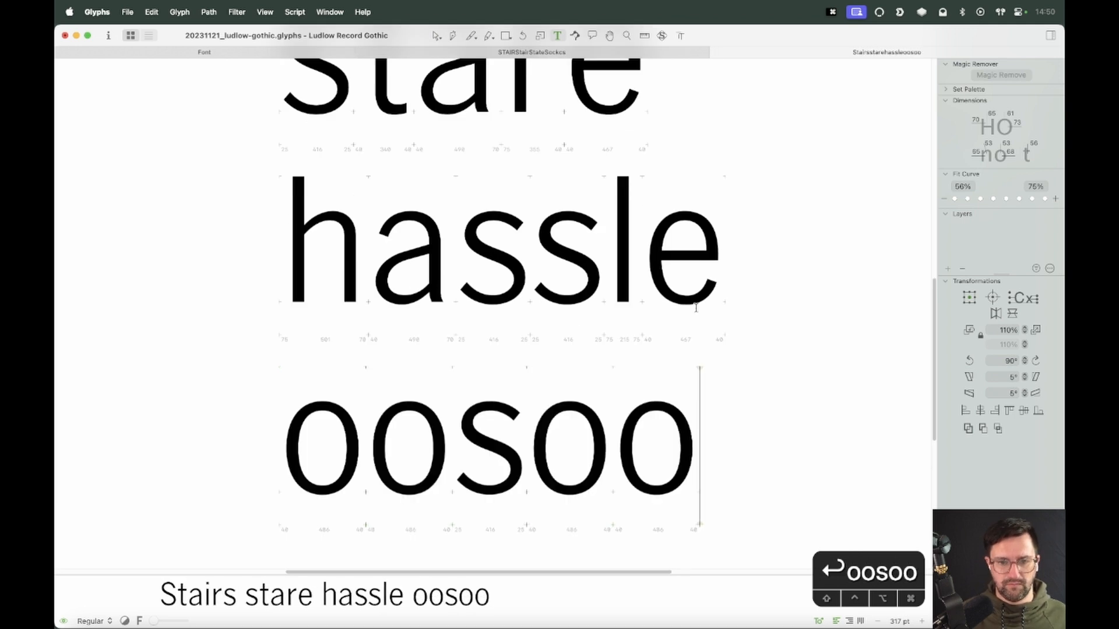
pyautogui.press('Return')
pyautogui.write('nnsnn')
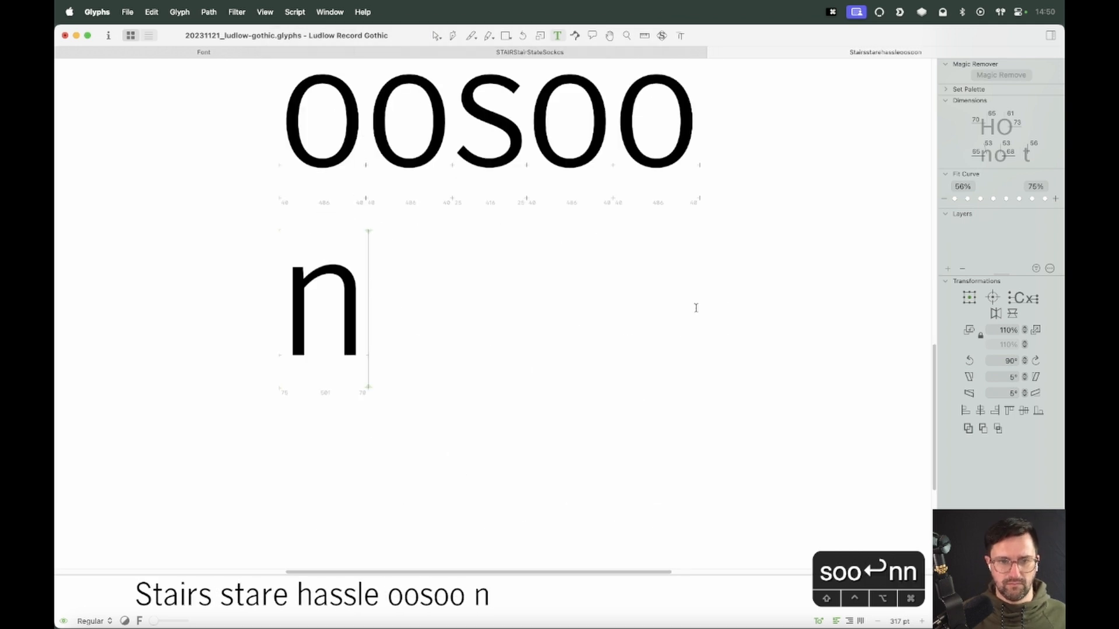
# Open the s in nnsnn for editing and adjust the nodes on its upper-left curve
pyautogui.press('Escape')
pyautogui.press('super+minus')
pyautogui.press('super+minus')
pyautogui.press('super+minus')
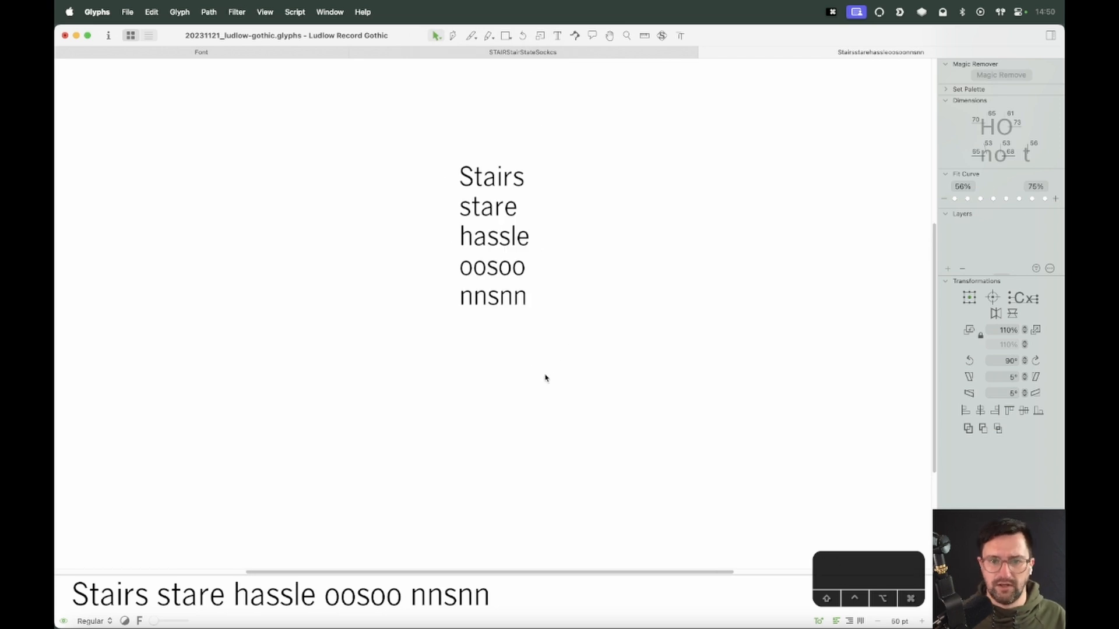
pyautogui.press('super+equal')
pyautogui.press('super+equal')
pyautogui.press('super+equal')
pyautogui.press('super+equal')
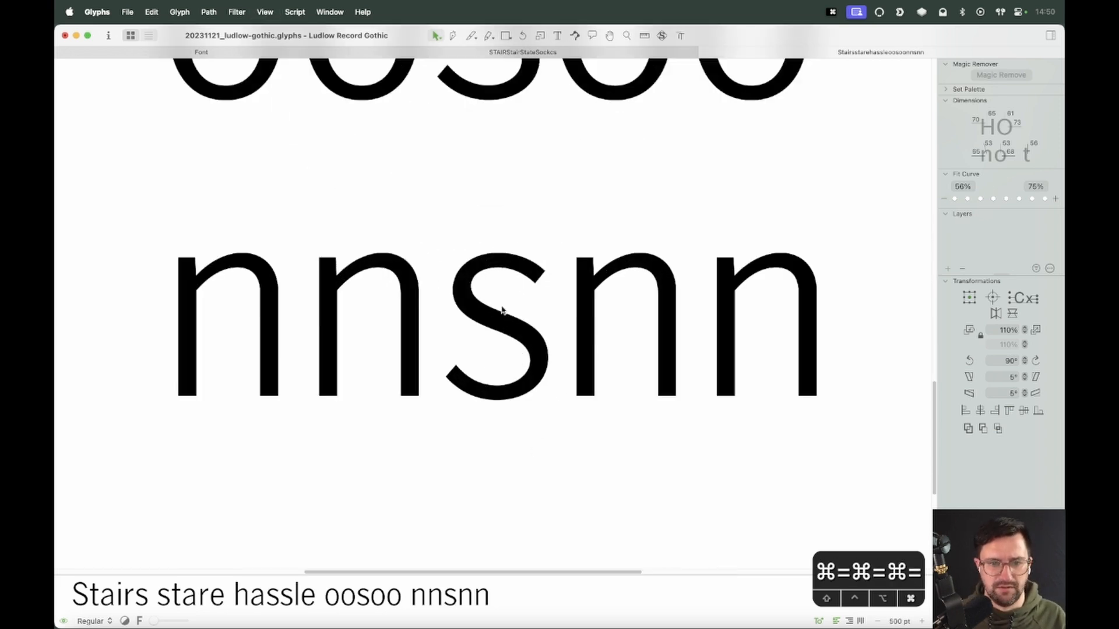
pyautogui.doubleClick(496, 297)
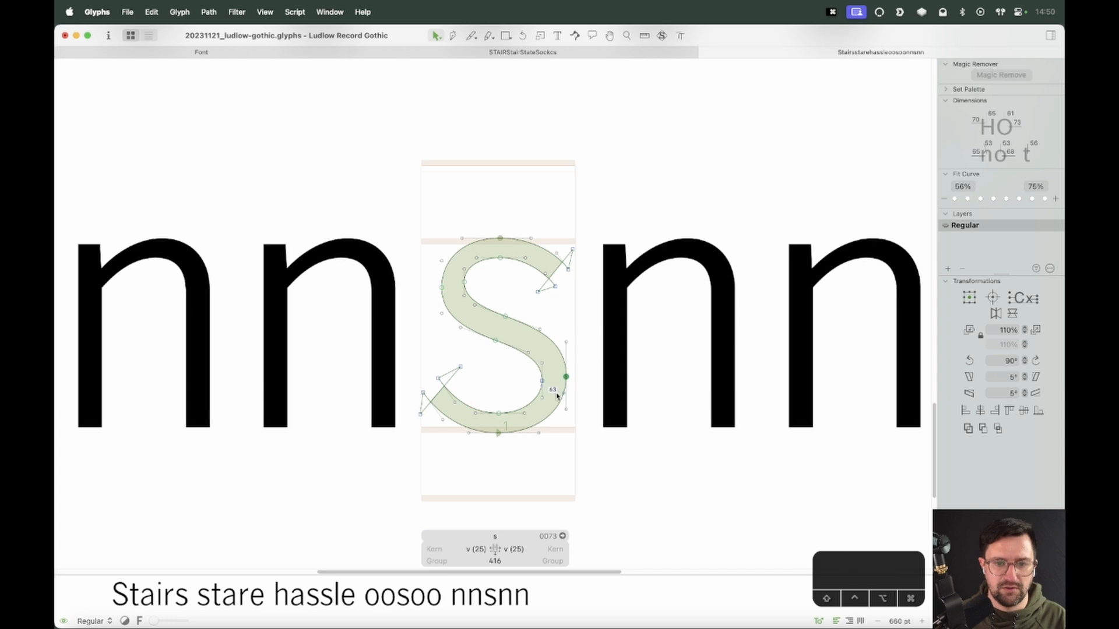
pyautogui.press('space')
pyautogui.press('space')
pyautogui.press('z')
pyautogui.moveTo(597, 193); pyautogui.dragTo(364, 415)
pyautogui.press('v')
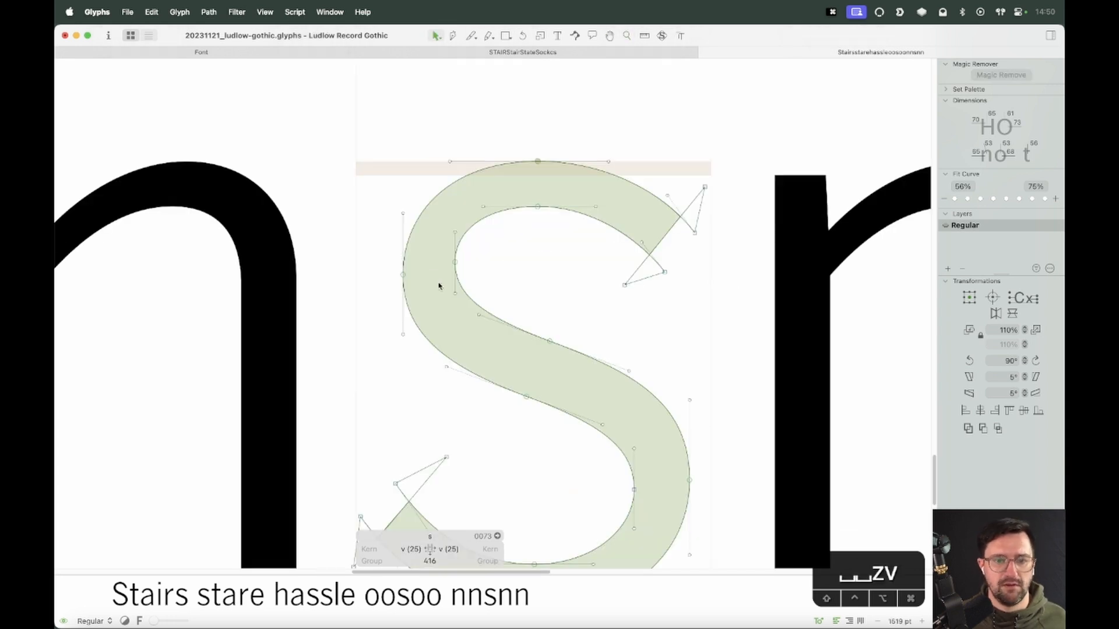
pyautogui.press('space')
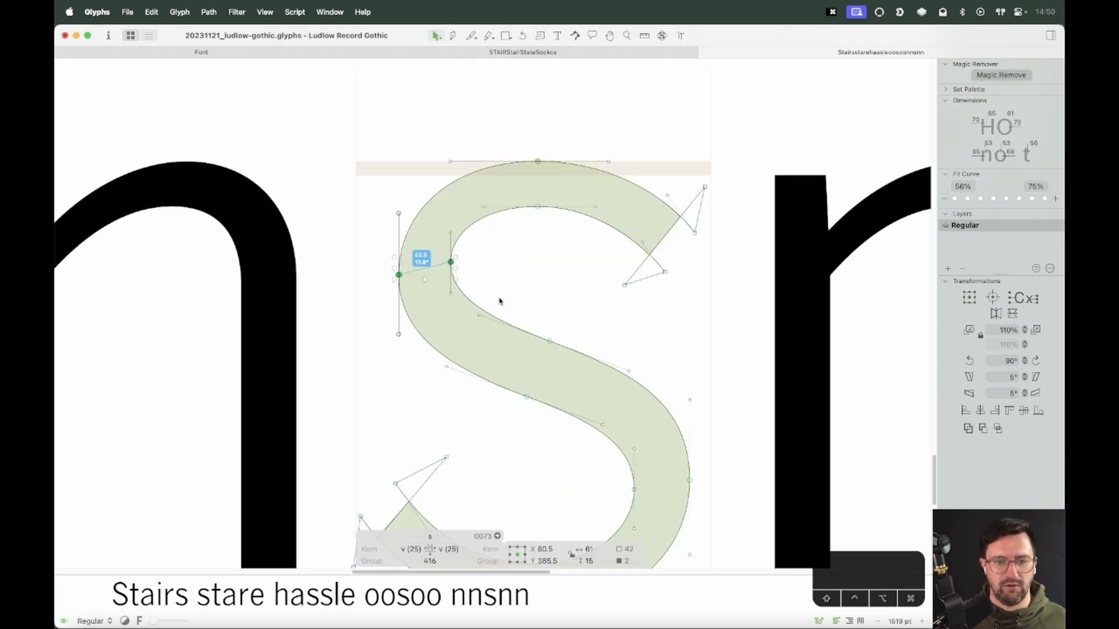
pyautogui.press('space')
pyautogui.moveTo(497, 288); pyautogui.dragTo(505, 266)
pyautogui.click(444, 253)
pyautogui.moveTo(475, 232); pyautogui.dragTo(435, 251)
pyautogui.hotkey('shift', 'space')
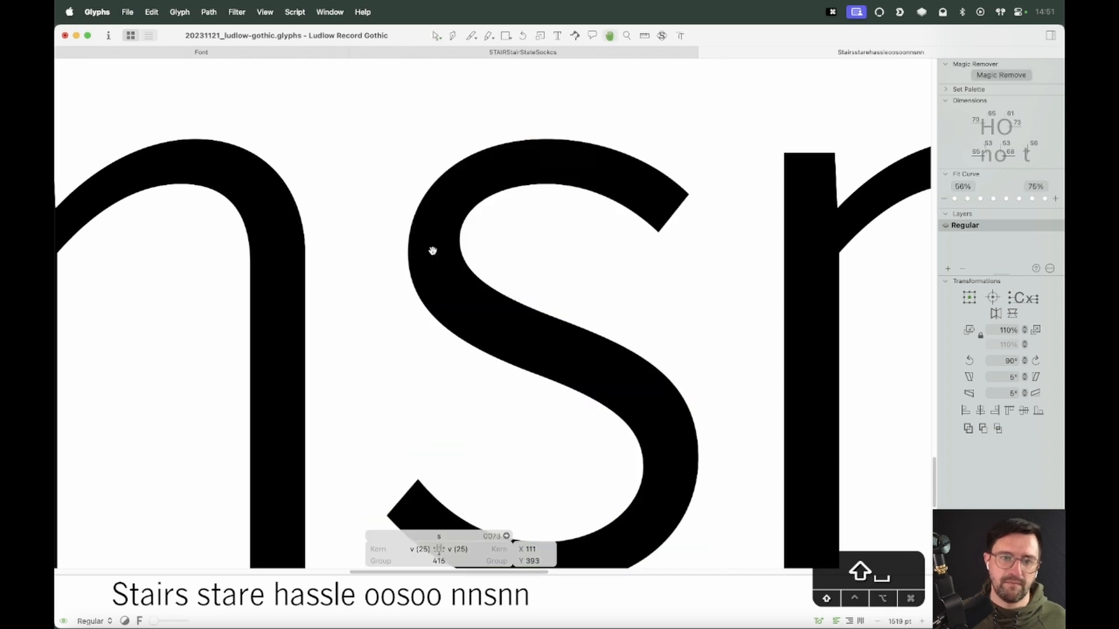
pyautogui.hotkey('shift', 'Right')
pyautogui.moveTo(540, 295); pyautogui.dragTo(537, 253)
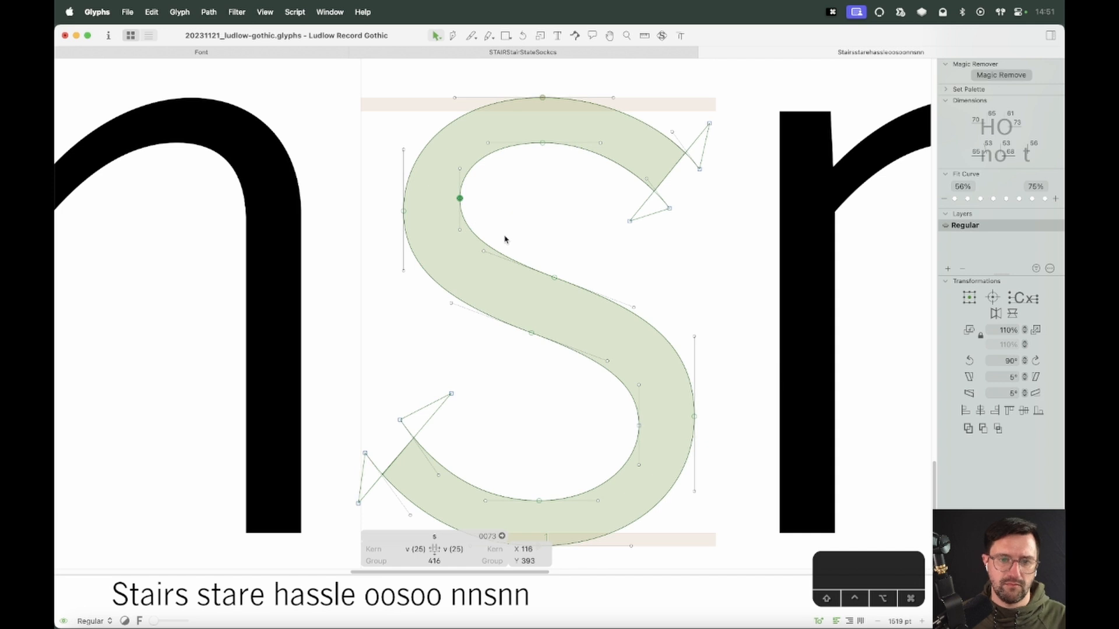
pyautogui.moveTo(492, 216); pyautogui.dragTo(398, 317)
pyautogui.hotkey('shift', 'Down')
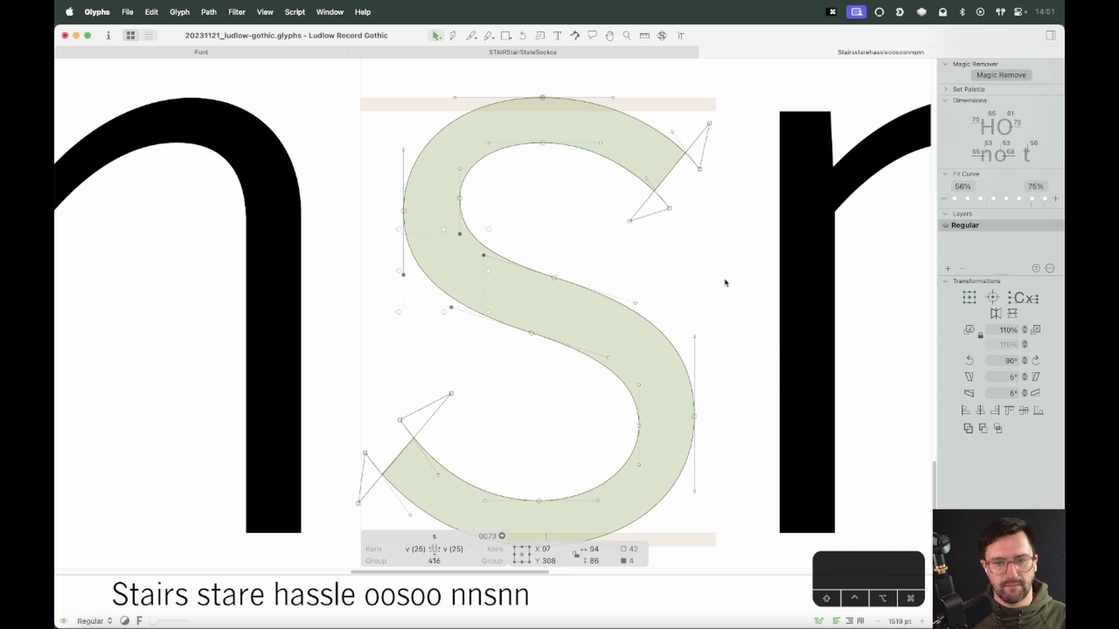
pyautogui.hotkey('shift', 'Up')
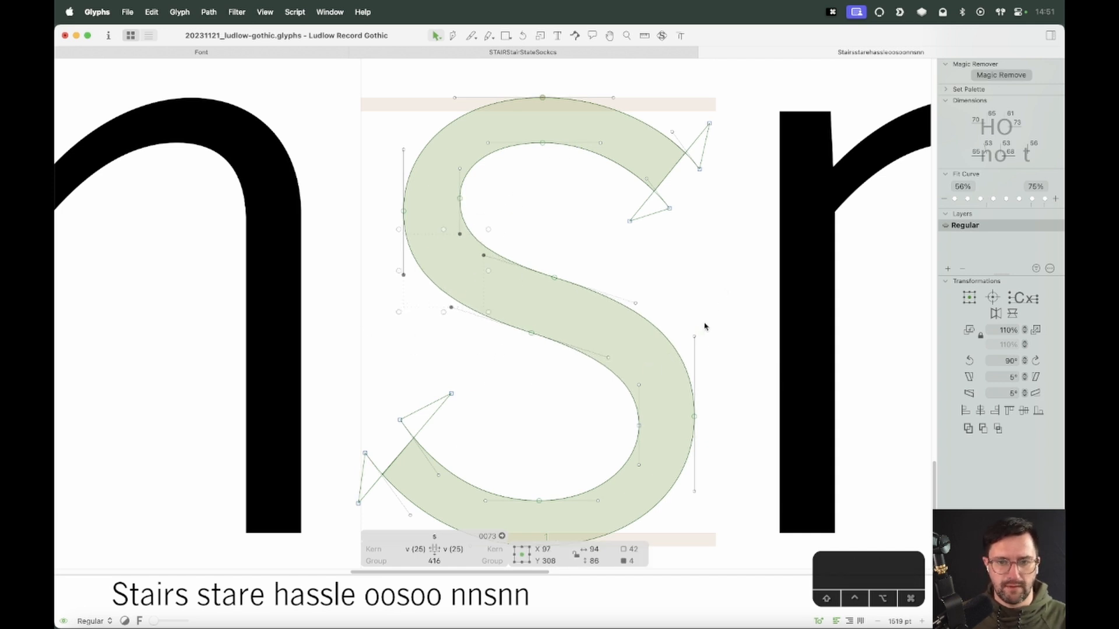
# Select and inspect the nodes along the s's spine and zoom out to the nnsnn line
pyautogui.press('space')
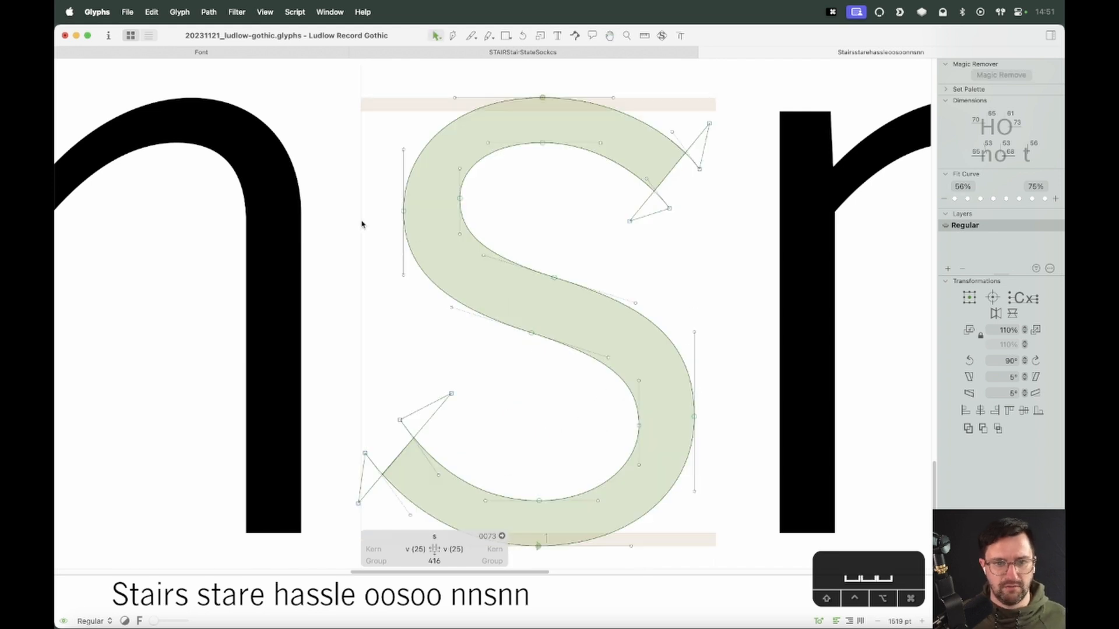
pyautogui.moveTo(369, 225); pyautogui.dragTo(706, 377)
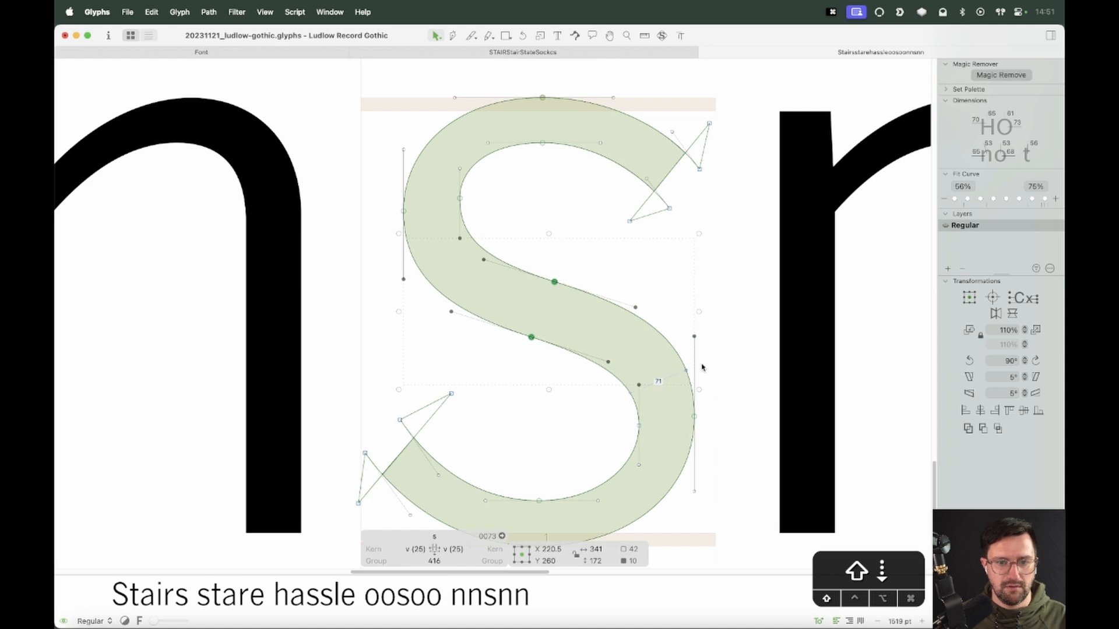
pyautogui.click(562, 392)
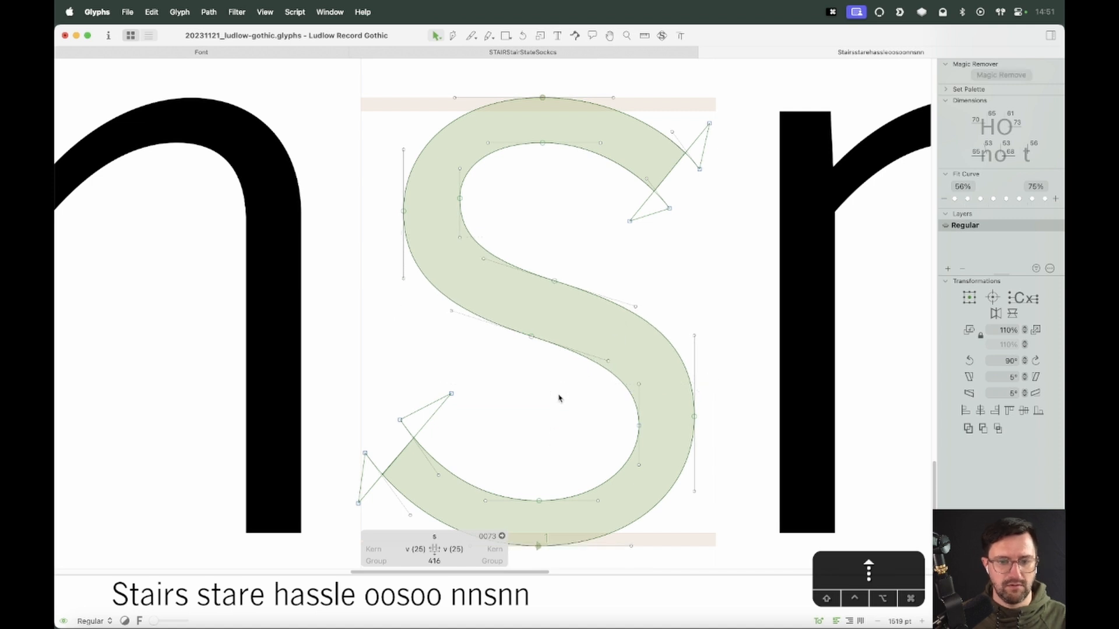
pyautogui.press('cmd+minus')
pyautogui.press('super+minus')
pyautogui.press('super+minus')
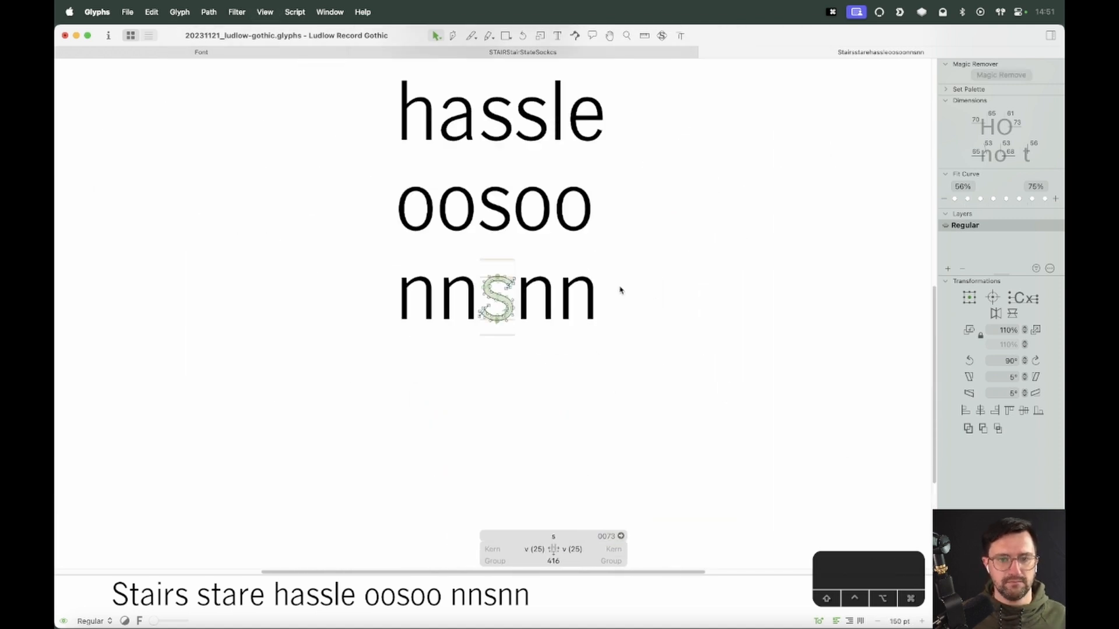
# Save the font file
pyautogui.press('t')
pyautogui.click(619, 293)
pyautogui.press('Escape')
pyautogui.press('super+minus')
pyautogui.press('super+minus')
pyautogui.press('space')
pyautogui.moveTo(568, 189); pyautogui.dragTo(585, 291)
pyautogui.press('super+s')
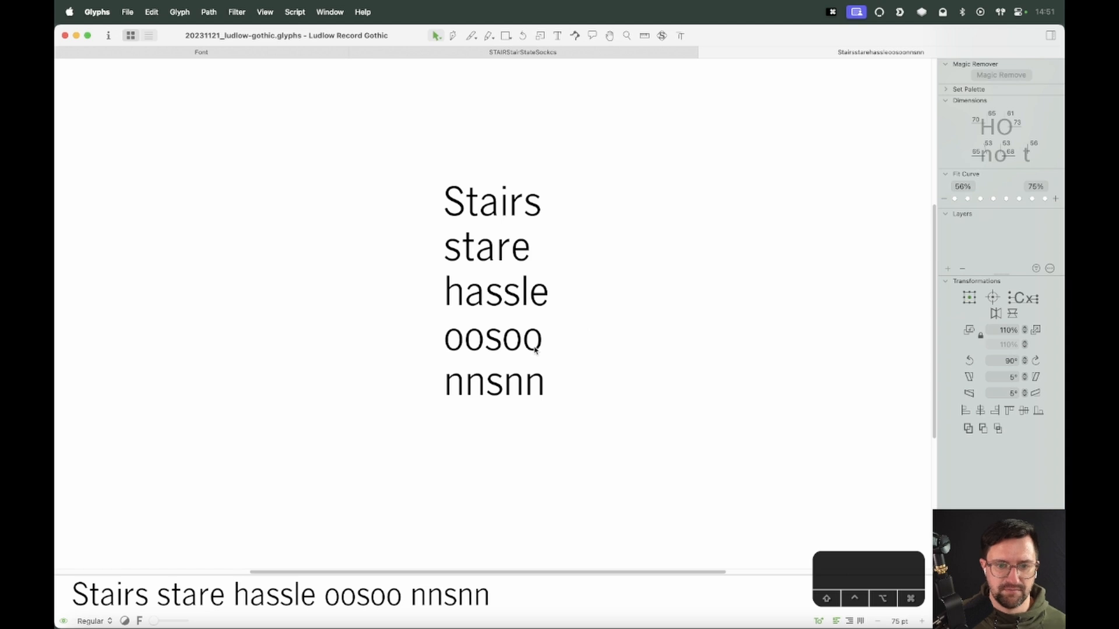
# Select nodes across the upper half of the s in nnsnn and nudge them sideways and back
pyautogui.press('z')
pyautogui.moveTo(530, 343); pyautogui.dragTo(464, 406)
pyautogui.press('v')
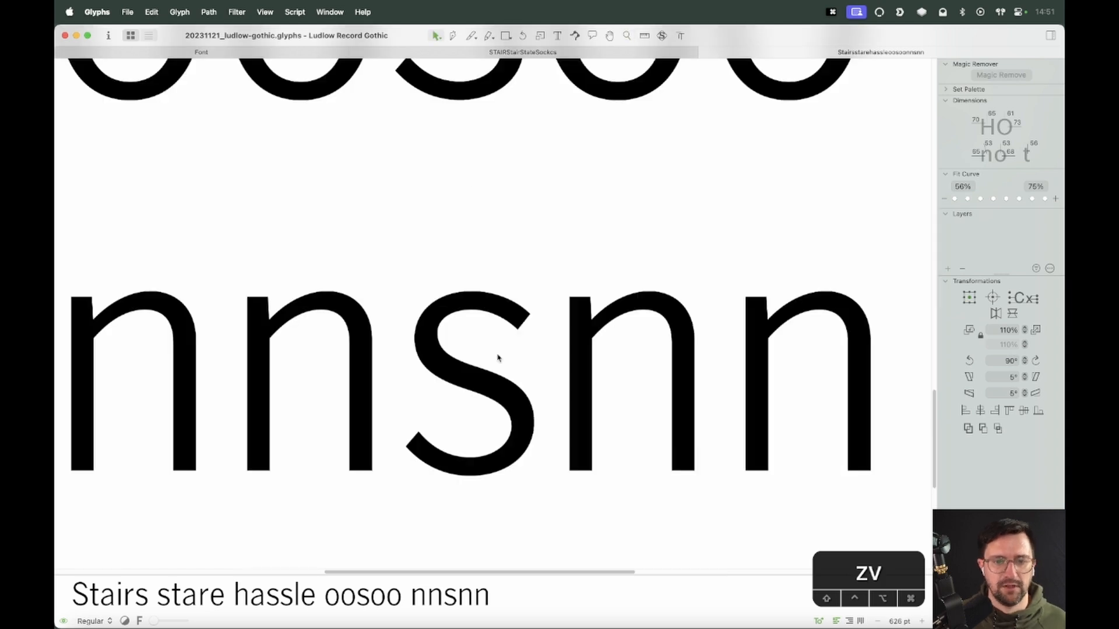
pyautogui.doubleClick(497, 357)
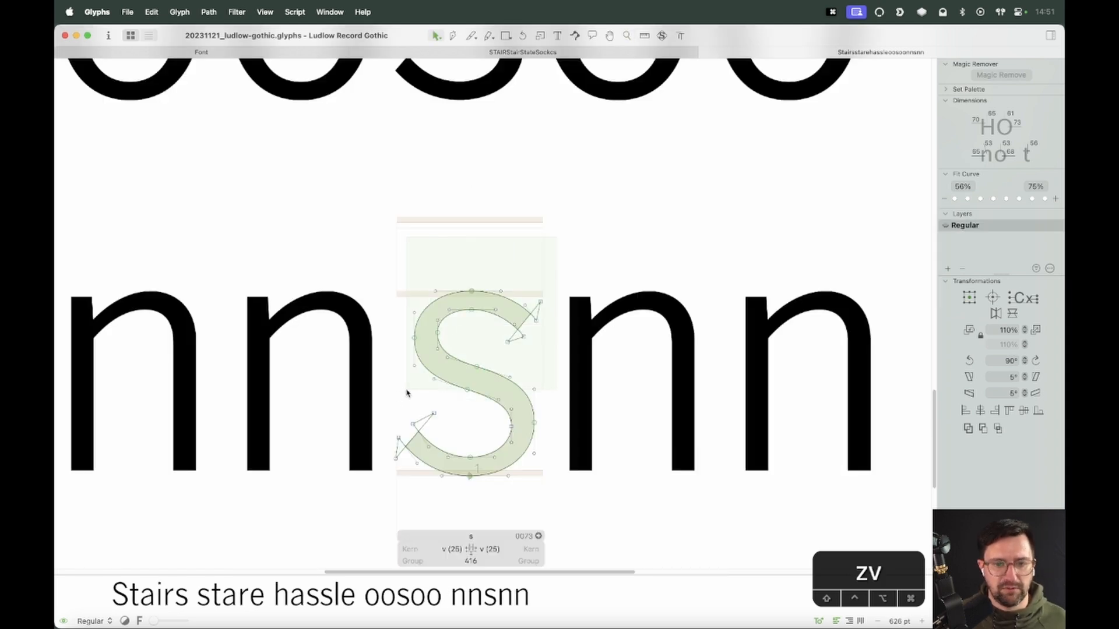
pyautogui.moveTo(408, 389); pyautogui.dragTo(408, 387)
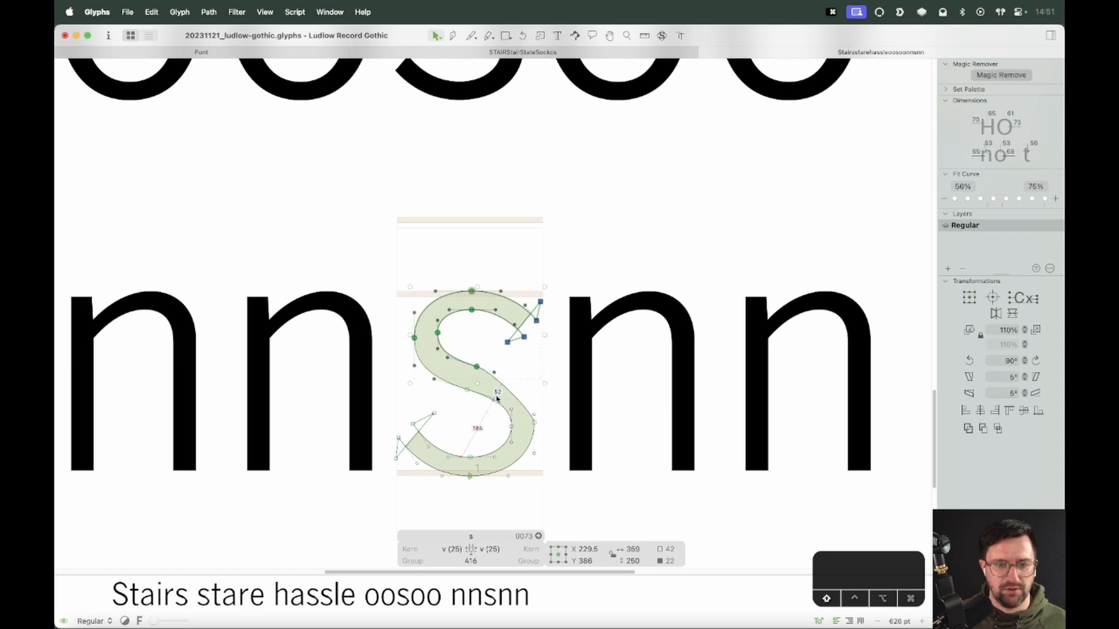
pyautogui.moveTo(394, 261); pyautogui.dragTo(554, 358)
pyautogui.moveTo(396, 393); pyautogui.dragTo(515, 361)
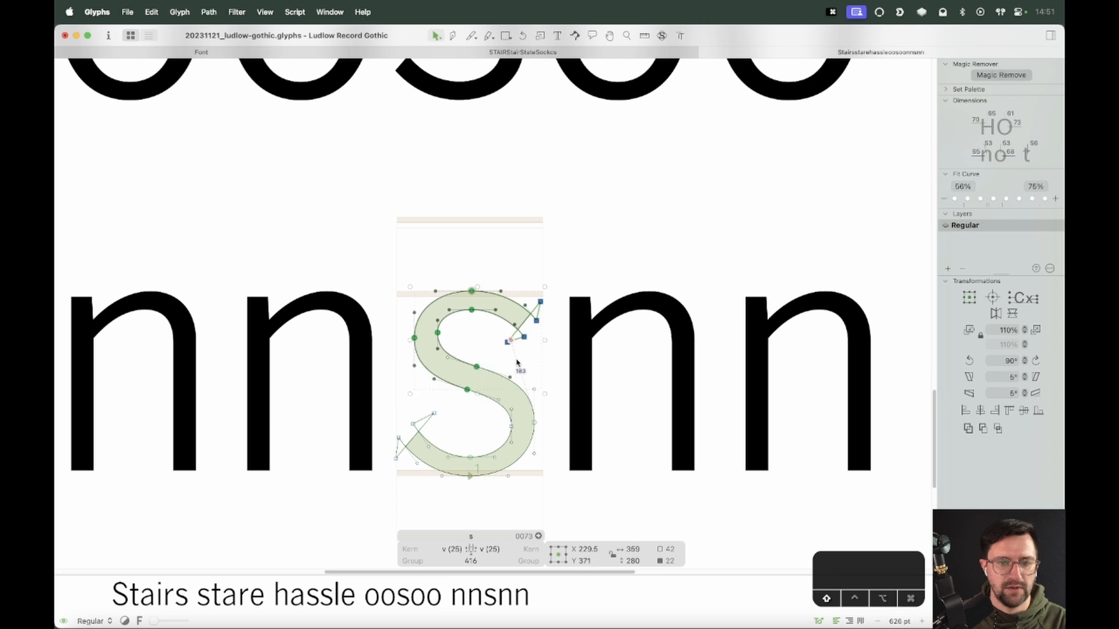
pyautogui.press('space')
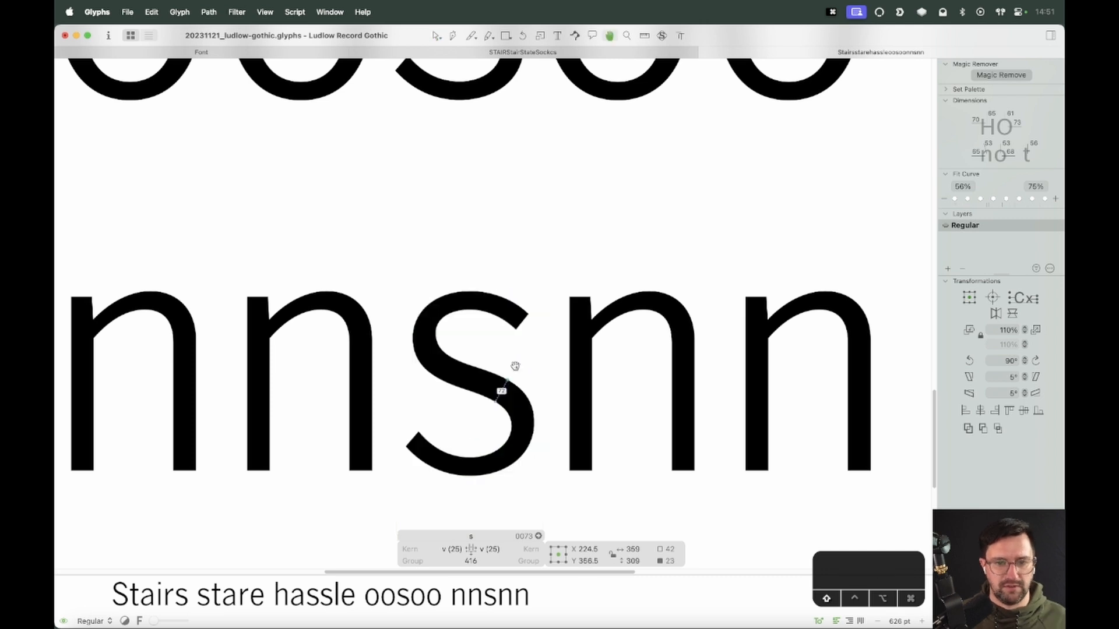
pyautogui.hotkey('shift', 'Right')
pyautogui.hotkey('shift', 'Left')
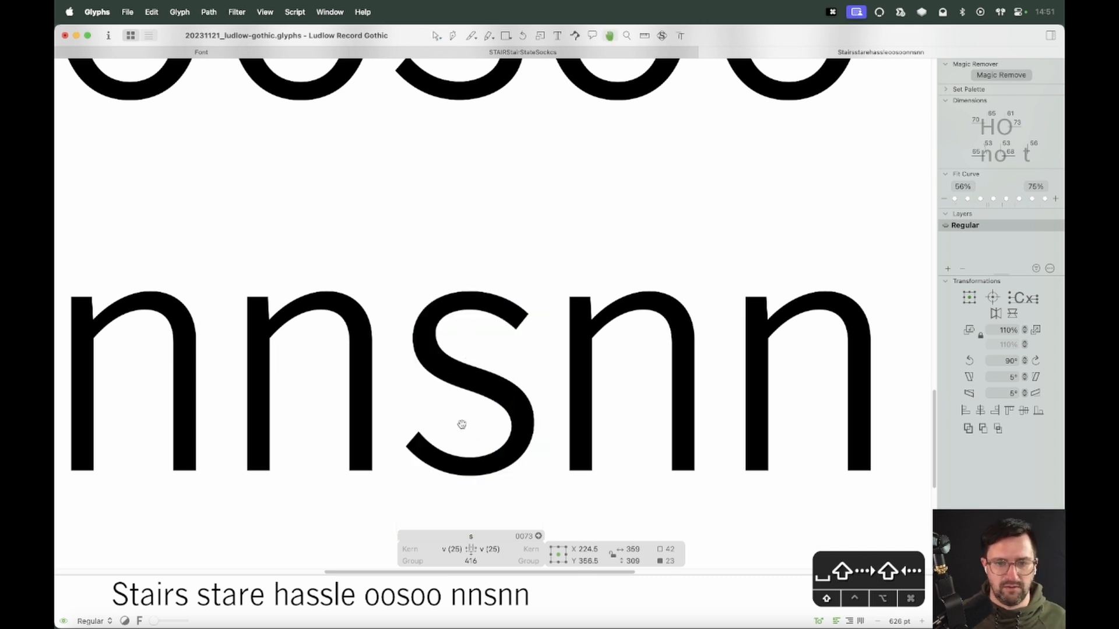
pyautogui.press('super+minus')
pyautogui.press('super+minus')
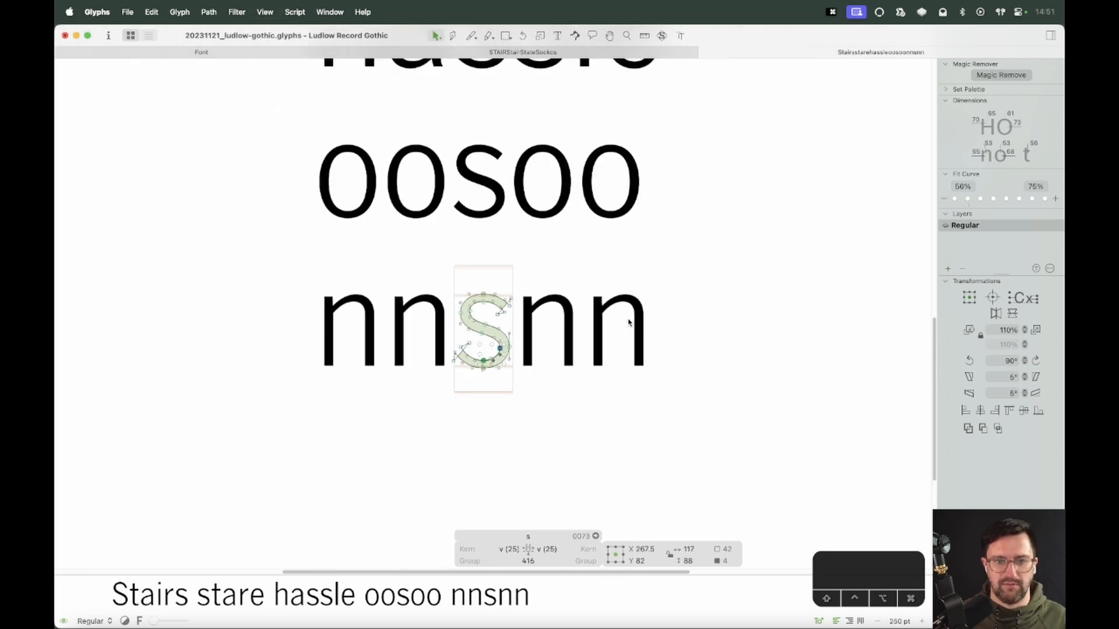
# Close the STAIRStairStateSocks text tab
pyautogui.press('Escape')
pyautogui.press('super+minus')
pyautogui.press('super+minus')
pyautogui.press('super+minus')
pyautogui.press('space')
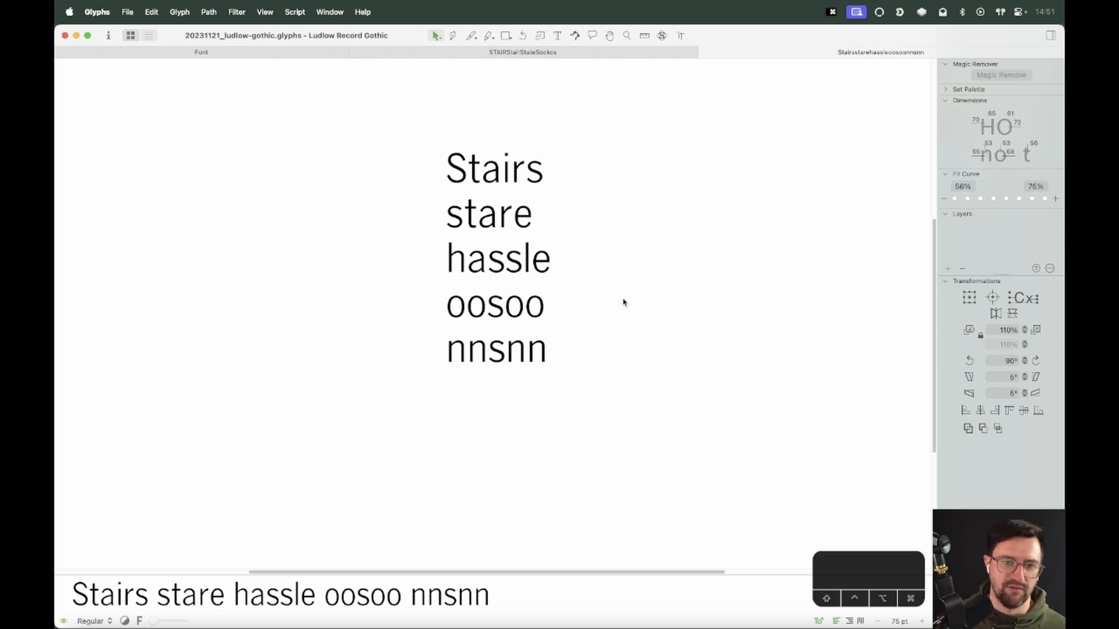
pyautogui.click(355, 53)
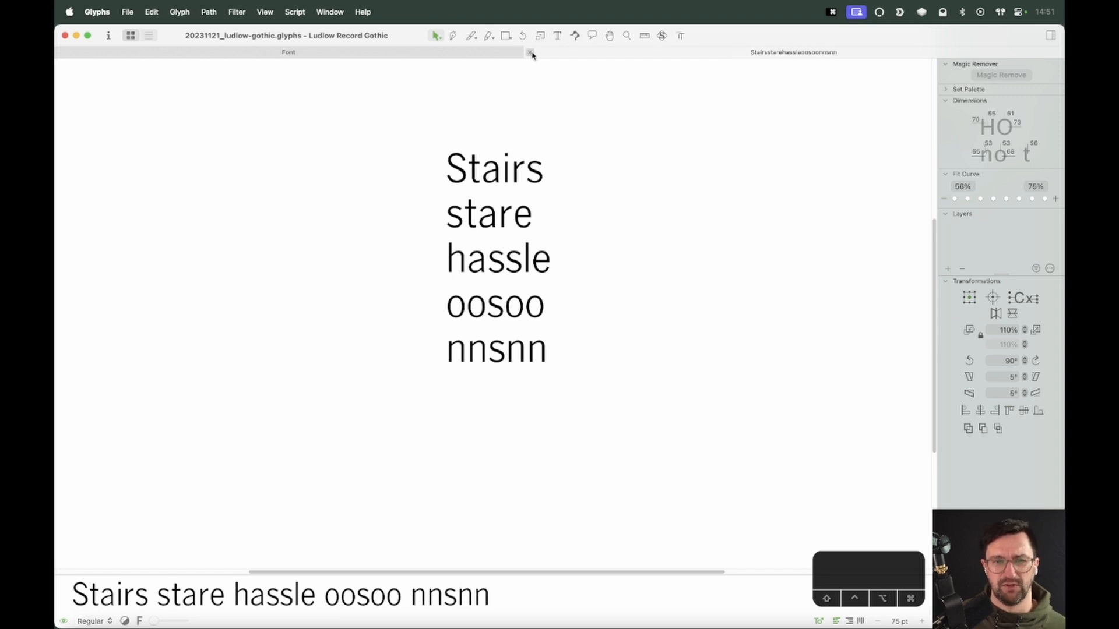
# Filter the font overview to Basic Latin glyphs and select the n, o and A in turn
pyautogui.click(530, 53)
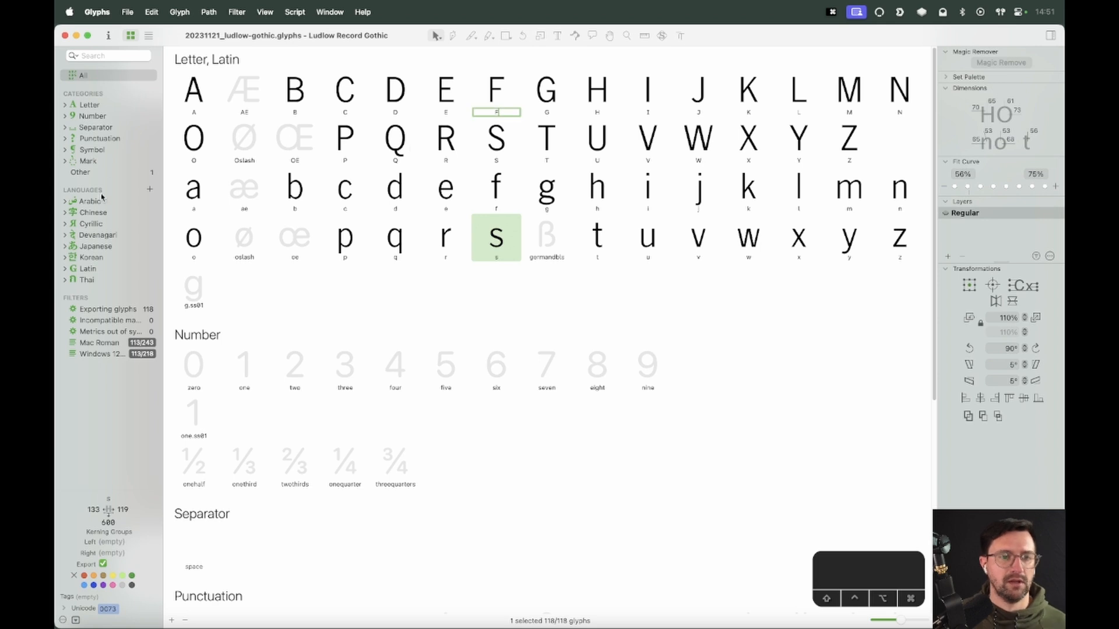
pyautogui.click(65, 268)
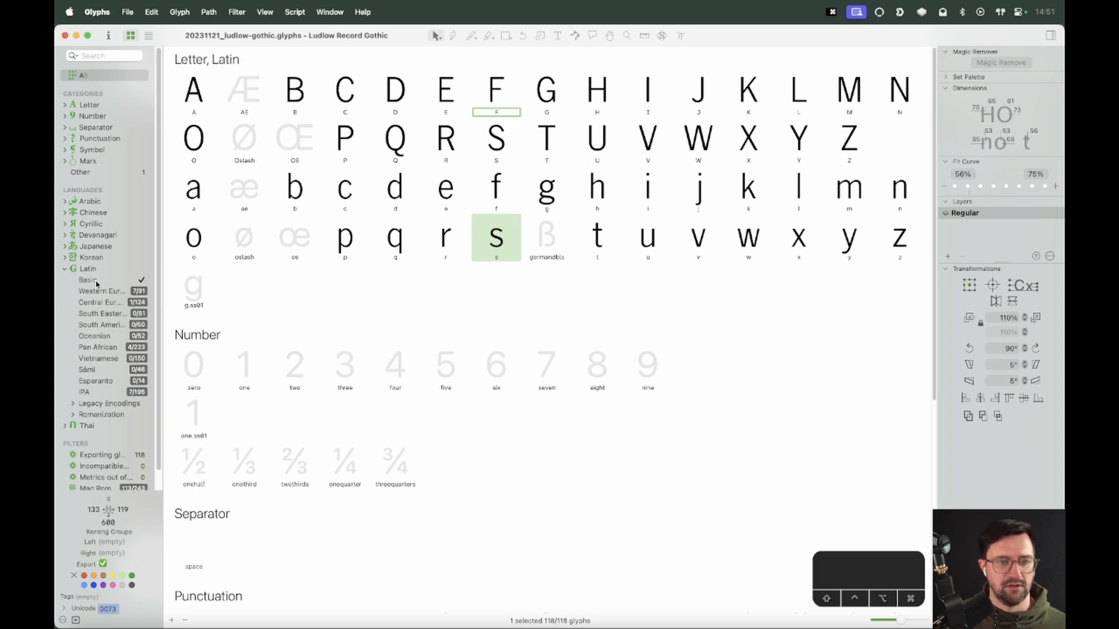
pyautogui.click(94, 280)
pyautogui.press('n')
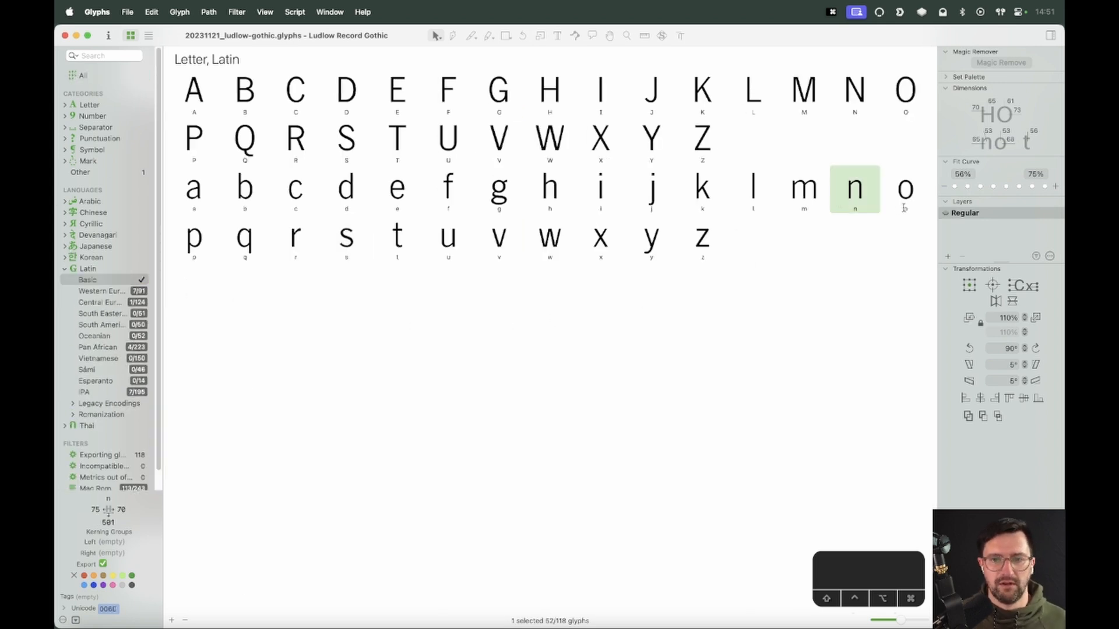
pyautogui.press('Right')
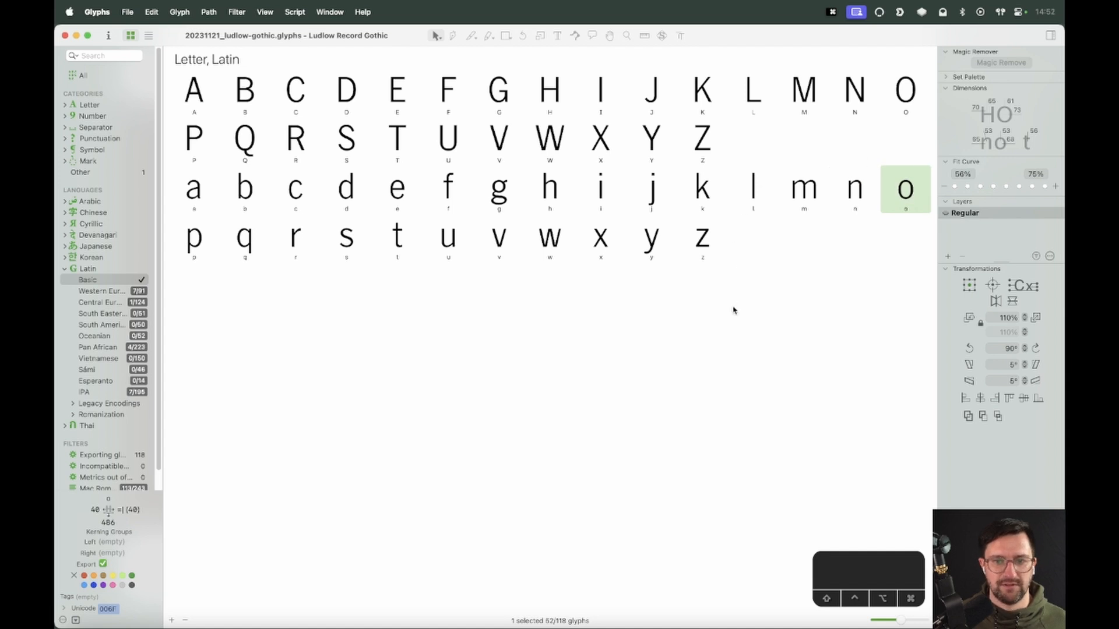
pyautogui.click(202, 94)
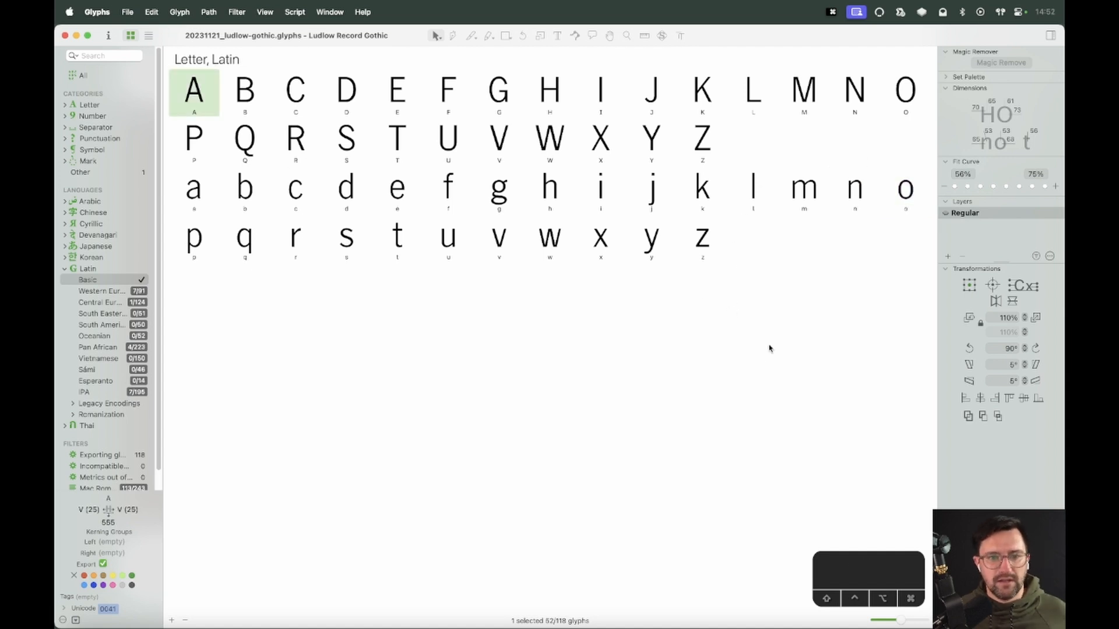